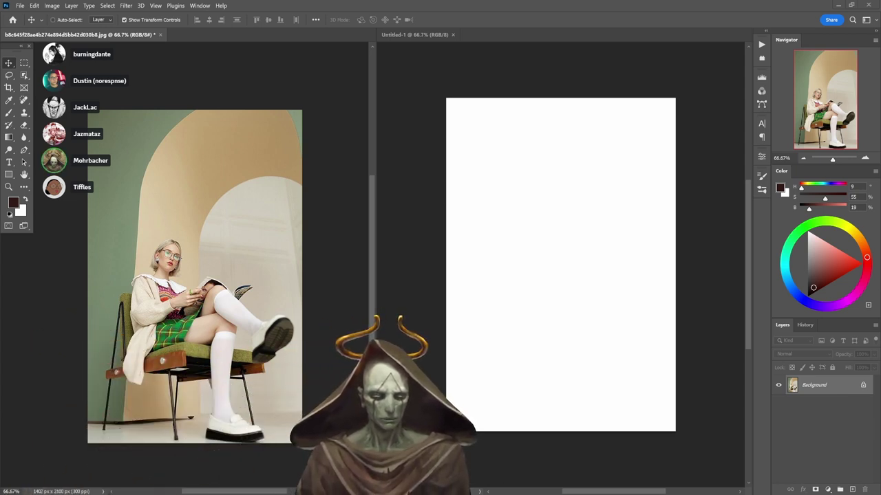
- Select the textured 250 px brush with default black and cover the blank canvas in light grey at 30% opacity
{"action": "left_click", "coordinate": [717, 356]}
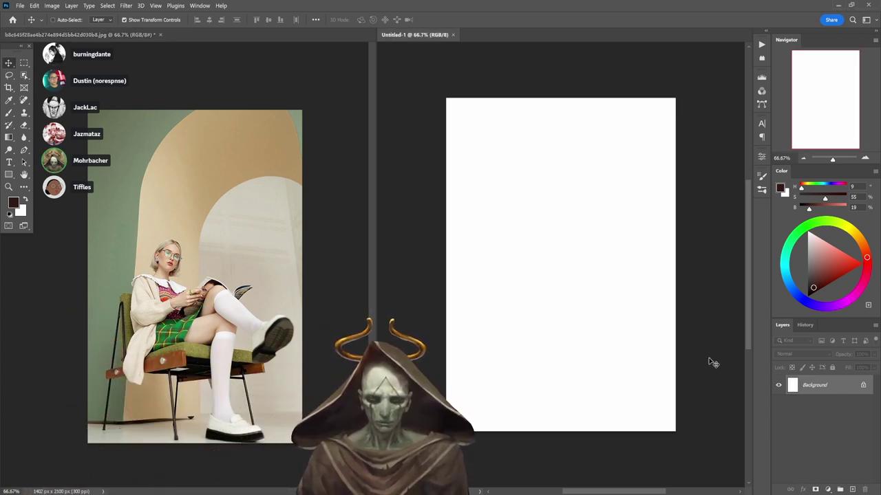
{"action": "key", "text": "b"}
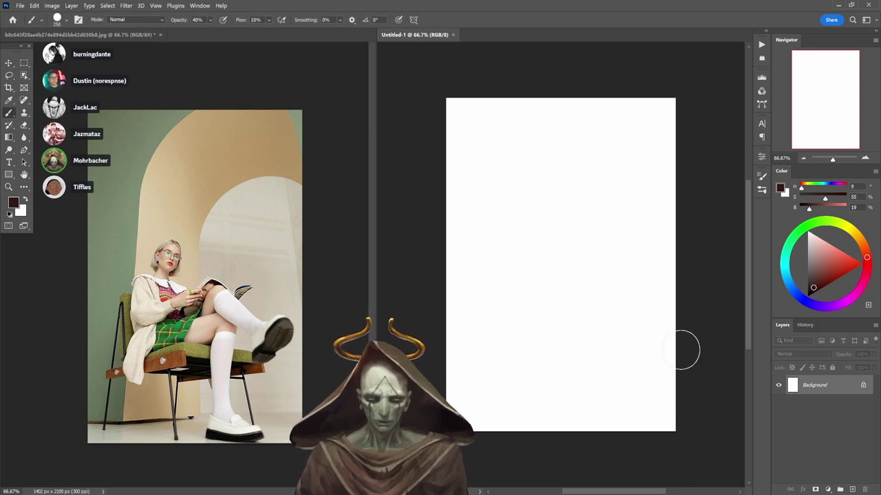
{"action": "right_click", "coordinate": [682, 351]}
{"action": "left_click", "coordinate": [646, 298]}
{"action": "left_click", "coordinate": [415, 327]}
{"action": "key", "text": "d"}
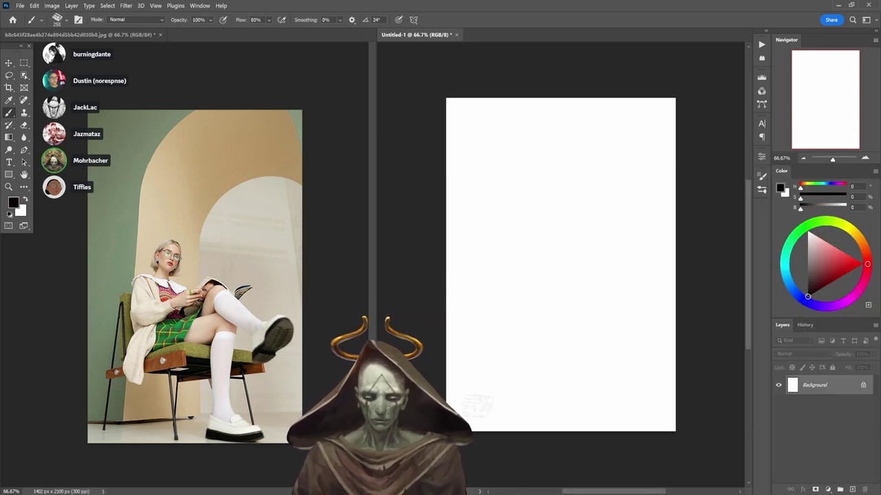
{"action": "mouse_move", "coordinate": [622, 351]}
{"action": "left_mouse_down"}
{"action": "mouse_move", "coordinate": [493, 375]}
{"action": "mouse_move", "coordinate": [482, 324]}
{"action": "mouse_move", "coordinate": [436, 231]}
{"action": "mouse_move", "coordinate": [452, 104]}
{"action": "mouse_move", "coordinate": [452, 246]}
{"action": "mouse_move", "coordinate": [541, 158]}
{"action": "mouse_move", "coordinate": [477, 348]}
{"action": "mouse_move", "coordinate": [543, 413]}
{"action": "mouse_move", "coordinate": [659, 364]}
{"action": "mouse_move", "coordinate": [702, 401]}
{"action": "mouse_move", "coordinate": [680, 281]}
{"action": "mouse_move", "coordinate": [578, 305]}
{"action": "mouse_move", "coordinate": [547, 267]}
{"action": "mouse_move", "coordinate": [556, 68]}
{"action": "mouse_move", "coordinate": [588, 183]}
{"action": "mouse_move", "coordinate": [700, 195]}
{"action": "mouse_move", "coordinate": [594, 121]}
{"action": "left_mouse_up"}
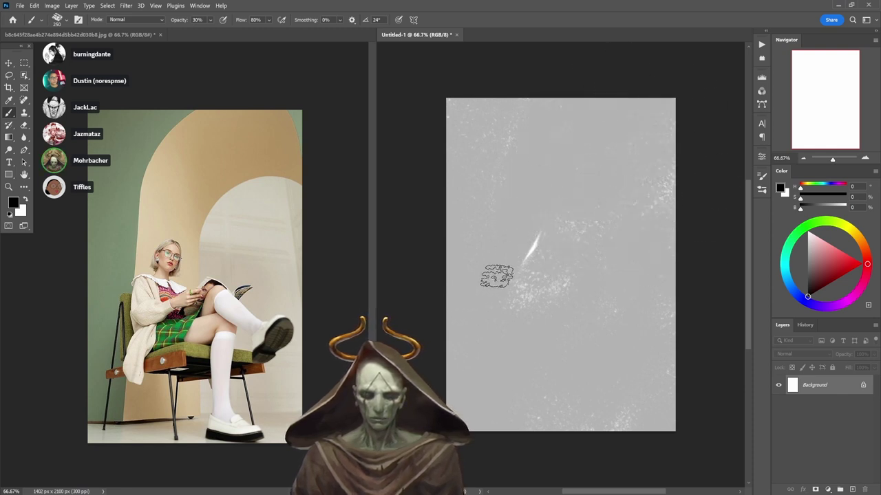
- Sample the canvas grey and paint over the white streak and specks around the middle at 100% brush opacity
{"action": "left_click_drag", "start_coordinate": [547, 221], "coordinate": [504, 292]}
{"action": "key", "text": "ctrl+z"}
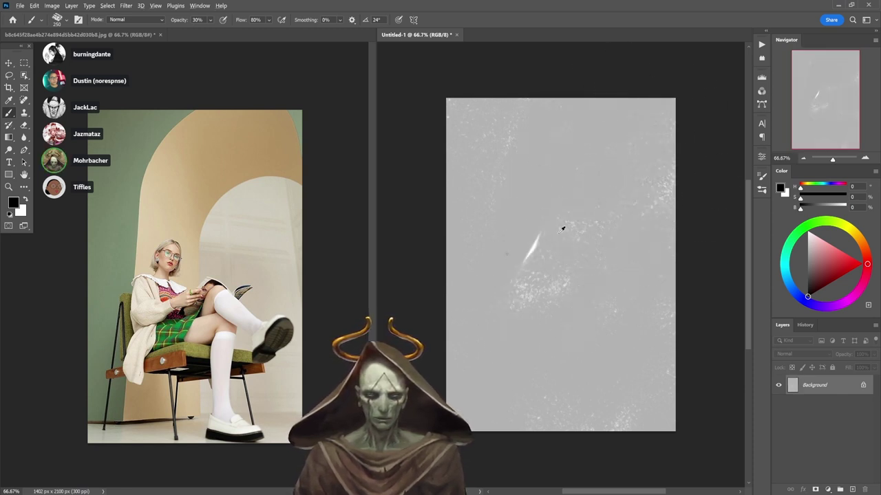
{"action": "left_click", "coordinate": [555, 200], "text": "alt"}
{"action": "key", "text": "0"}
{"action": "mouse_move", "coordinate": [543, 206]}
{"action": "left_mouse_down"}
{"action": "mouse_move", "coordinate": [493, 300]}
{"action": "mouse_move", "coordinate": [549, 216]}
{"action": "mouse_move", "coordinate": [597, 184]}
{"action": "mouse_move", "coordinate": [668, 173]}
{"action": "mouse_move", "coordinate": [667, 213]}
{"action": "left_mouse_up"}
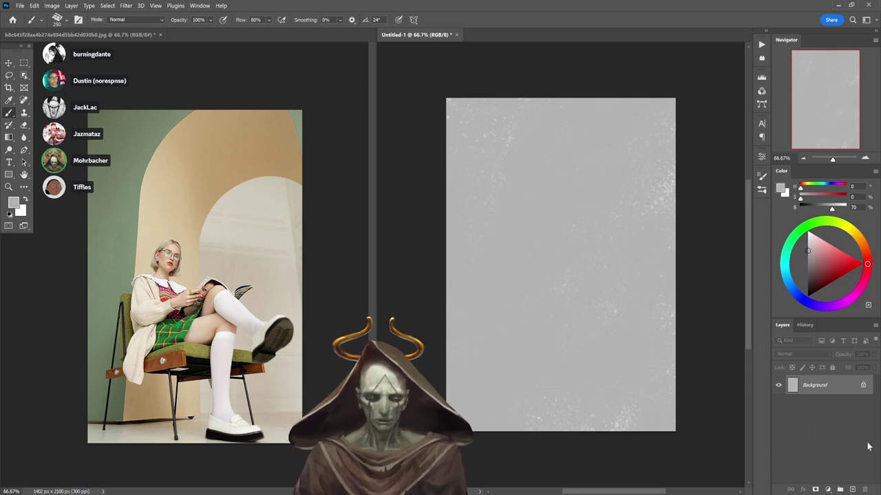
- Add a new layer above the grey background and zoom the reference photo to 100% on the seated figure
{"action": "left_click", "coordinate": [853, 489]}
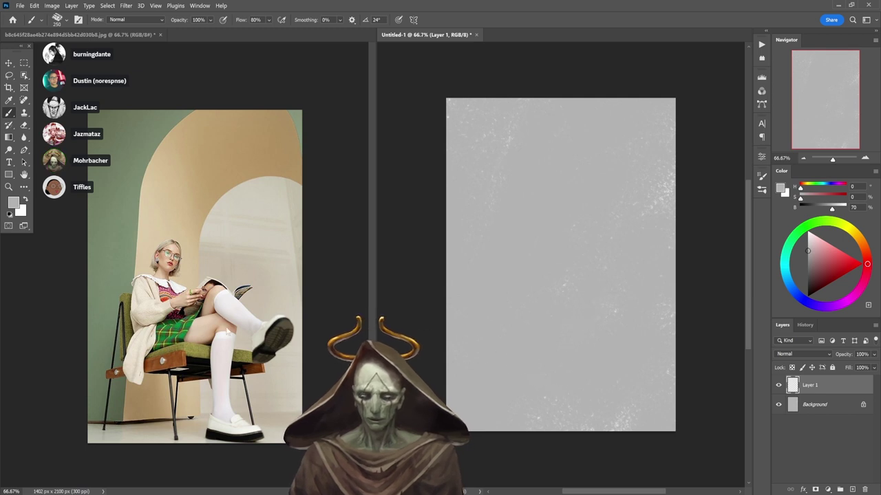
{"action": "left_click", "coordinate": [229, 357]}
{"action": "left_click", "coordinate": [229, 363], "text": "ctrl"}
{"action": "left_click_drag", "start_coordinate": [244, 392], "coordinate": [245, 359]}
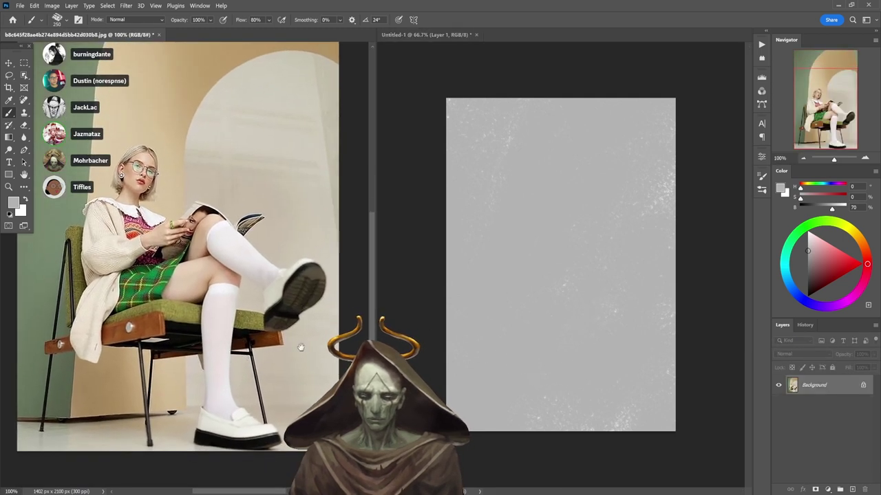
{"action": "left_click", "coordinate": [565, 321]}
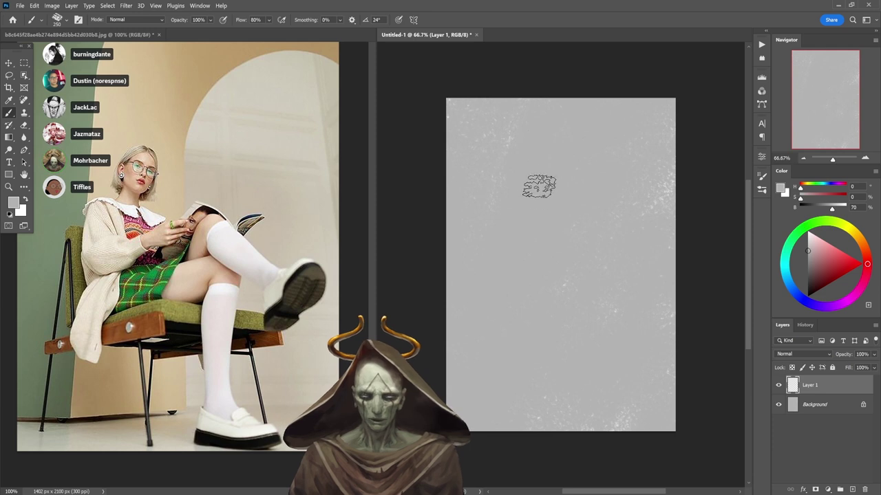
- Lasso a large bean-shaped torso outline in the middle of the canvas
{"action": "key", "text": "l"}
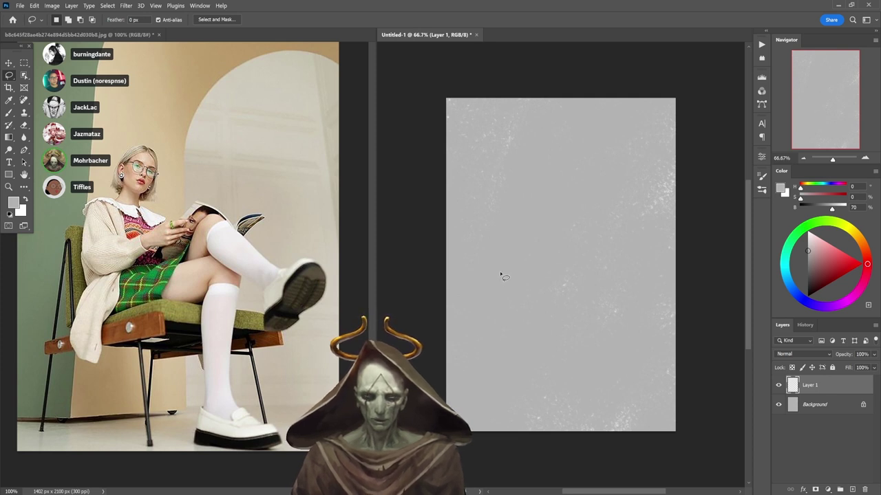
{"action": "left_click_drag", "start_coordinate": [505, 216], "coordinate": [571, 223]}
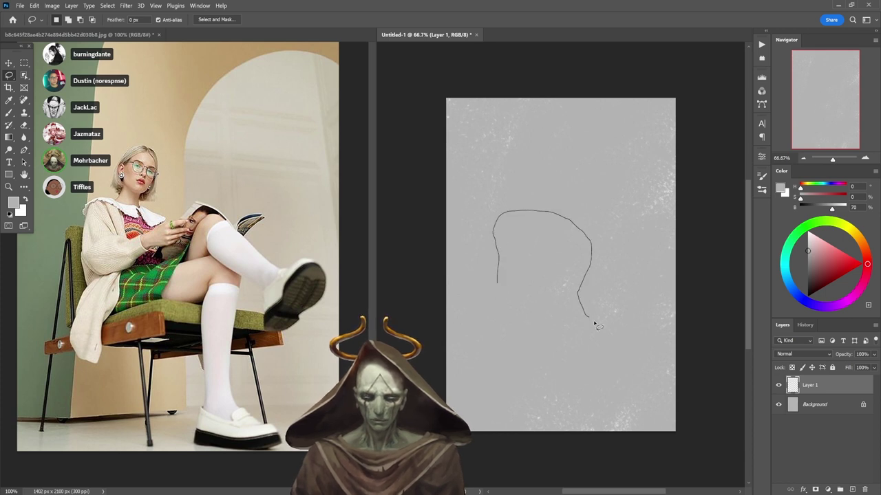
{"action": "mouse_move", "coordinate": [583, 365]}
{"action": "left_mouse_down"}
{"action": "mouse_move", "coordinate": [523, 347]}
{"action": "mouse_move", "coordinate": [496, 283]}
{"action": "left_mouse_up"}
- Brush the torso selection full of black at 30% opacity and deselect it
{"action": "key", "text": "b"}
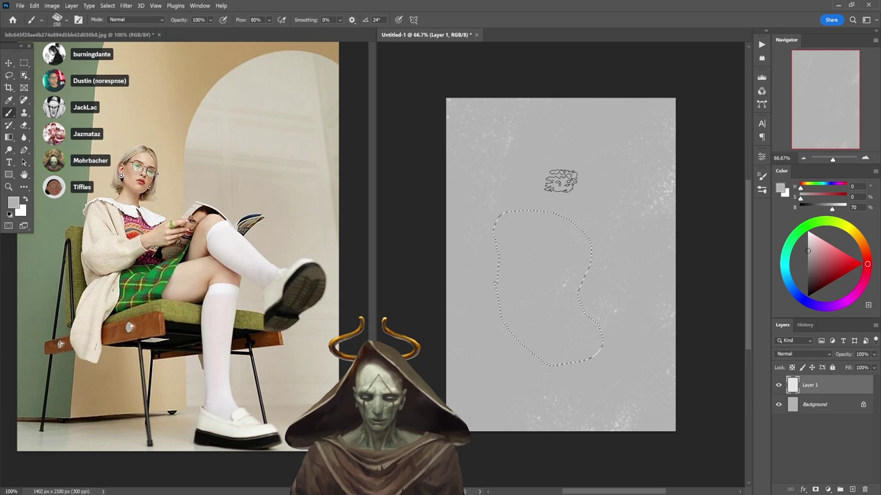
{"action": "key", "text": "d"}
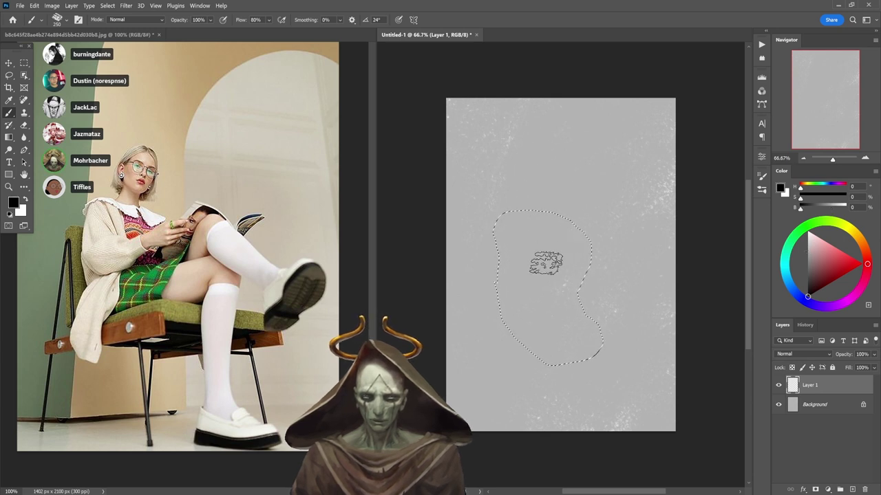
{"action": "key", "text": "4"}
{"action": "mouse_move", "coordinate": [512, 205]}
{"action": "left_mouse_down"}
{"action": "mouse_move", "coordinate": [517, 240]}
{"action": "mouse_move", "coordinate": [541, 231]}
{"action": "mouse_move", "coordinate": [509, 184]}
{"action": "mouse_move", "coordinate": [516, 179]}
{"action": "mouse_move", "coordinate": [531, 310]}
{"action": "mouse_move", "coordinate": [548, 355]}
{"action": "mouse_move", "coordinate": [566, 261]}
{"action": "left_mouse_up"}
{"action": "key", "text": "ctrl+z"}
{"action": "key", "text": "3"}
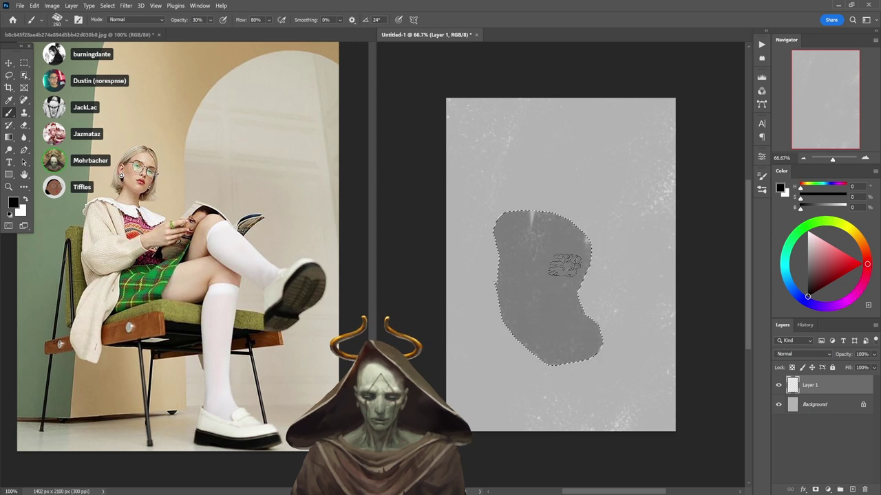
{"action": "key", "text": "ctrl+d"}
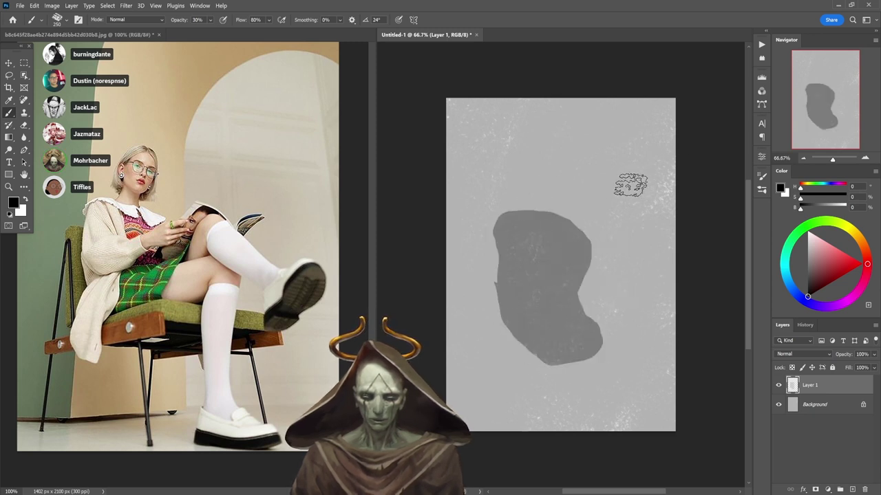
- Lasso a tapered neck shape on top of the torso, brush it in with the same translucent black and deselect
{"action": "key", "text": "l"}
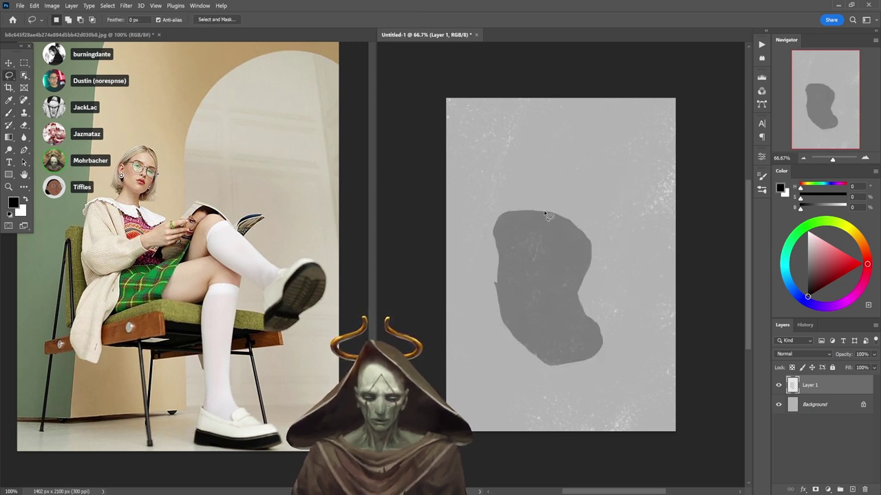
{"action": "left_click_drag", "start_coordinate": [535, 210], "coordinate": [545, 188]}
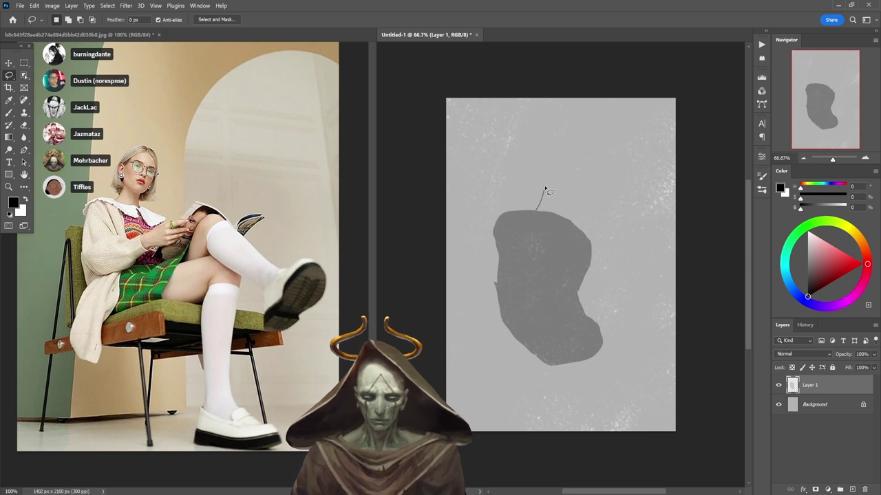
{"action": "mouse_move", "coordinate": [575, 226]}
{"action": "left_mouse_down"}
{"action": "mouse_move", "coordinate": [544, 213]}
{"action": "mouse_move", "coordinate": [560, 185]}
{"action": "mouse_move", "coordinate": [581, 231]}
{"action": "left_mouse_up"}
{"action": "key", "text": "b"}
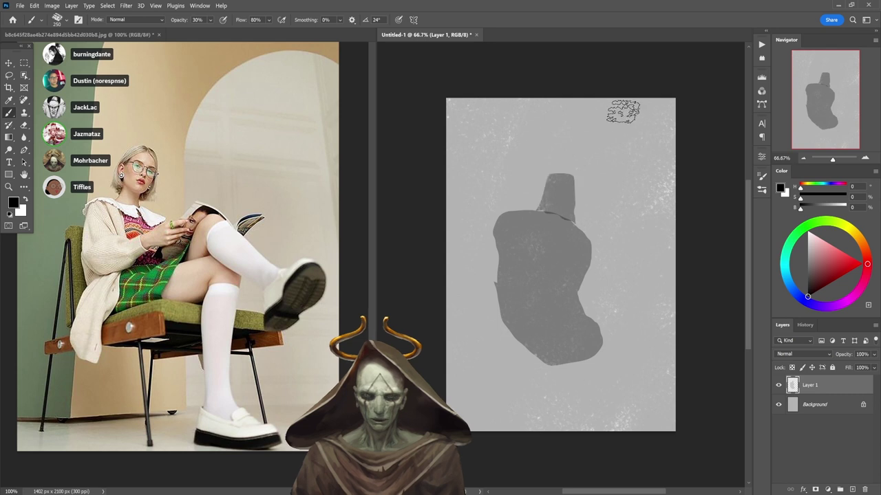
{"action": "key", "text": "ctrl+d"}
- Lasso a pointed shoulder wedge on the torso's upper right edge, brush it in and deselect
{"action": "key", "text": "l"}
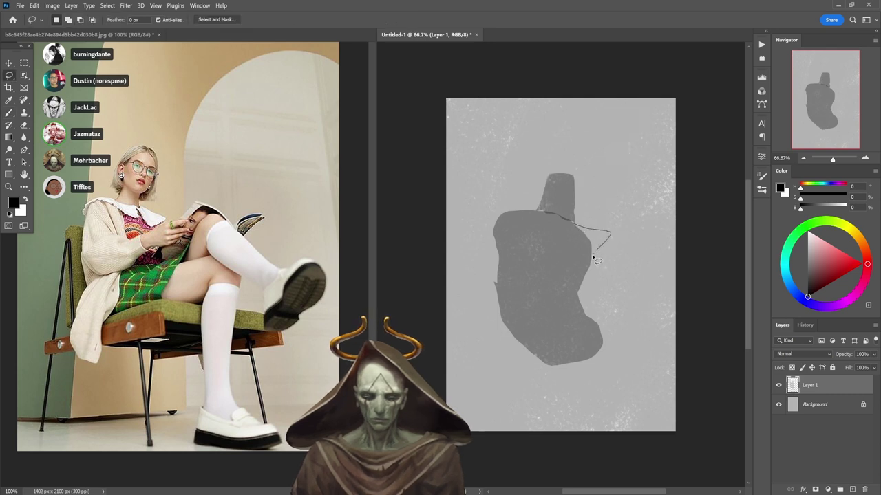
{"action": "key", "text": "b"}
{"action": "mouse_move", "coordinate": [592, 255]}
{"action": "left_mouse_down"}
{"action": "mouse_move", "coordinate": [576, 224]}
{"action": "mouse_move", "coordinate": [600, 244]}
{"action": "left_mouse_up"}
{"action": "key", "text": "ctrl+d"}
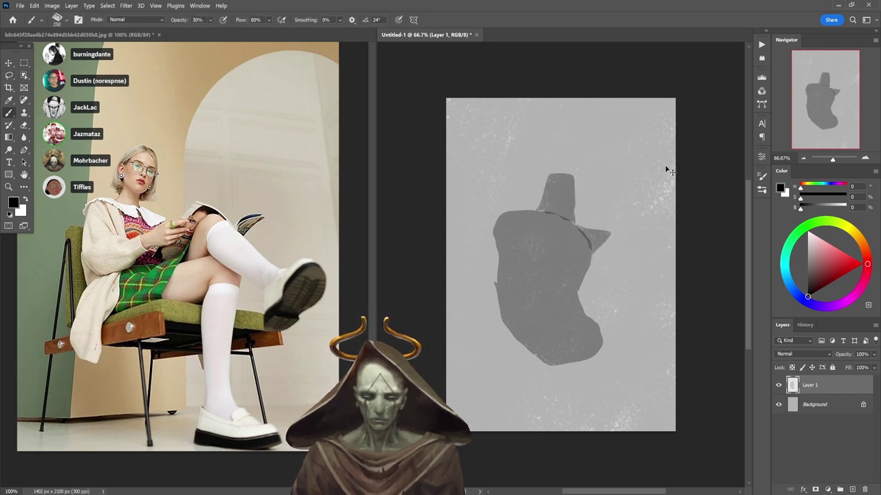
{"action": "key", "text": "ctrl+d"}
- Lasso the opposite shoulder along the torso's upper left edge, brush it in and deselect
{"action": "key", "text": "l"}
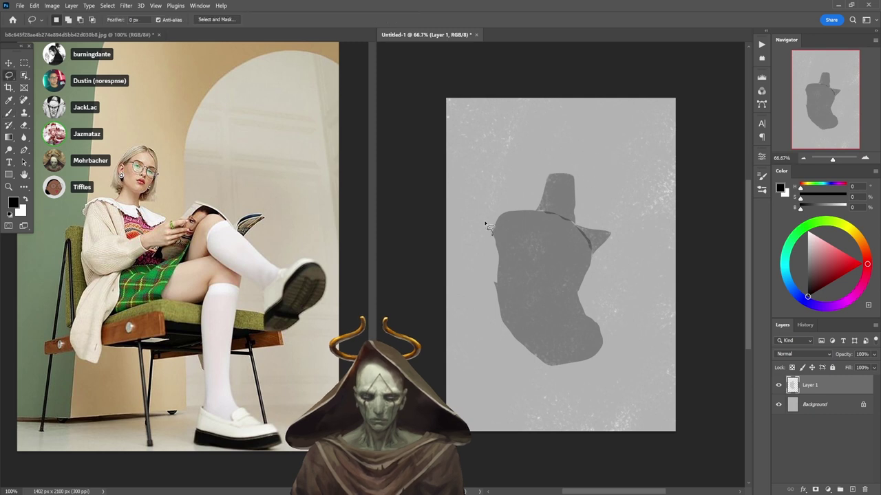
{"action": "mouse_move", "coordinate": [485, 223]}
{"action": "left_mouse_down"}
{"action": "mouse_move", "coordinate": [533, 214]}
{"action": "mouse_move", "coordinate": [547, 220]}
{"action": "mouse_move", "coordinate": [485, 233]}
{"action": "mouse_move", "coordinate": [502, 219]}
{"action": "left_mouse_up"}
{"action": "key", "text": "b"}
{"action": "key", "text": "ctrl+d"}
- Lasso and brush in an oval head above the neck with a narrow curved strip on its left side
{"action": "key", "text": "l"}
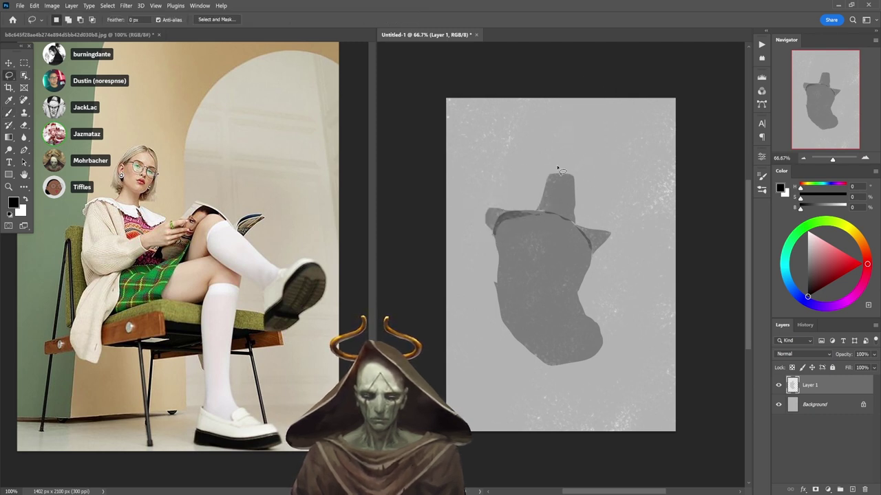
{"action": "mouse_move", "coordinate": [553, 186]}
{"action": "left_mouse_down"}
{"action": "mouse_move", "coordinate": [598, 145]}
{"action": "mouse_move", "coordinate": [576, 125]}
{"action": "mouse_move", "coordinate": [546, 142]}
{"action": "mouse_move", "coordinate": [549, 178]}
{"action": "mouse_move", "coordinate": [544, 135]}
{"action": "mouse_move", "coordinate": [589, 123]}
{"action": "mouse_move", "coordinate": [595, 162]}
{"action": "mouse_move", "coordinate": [563, 195]}
{"action": "left_mouse_up"}
{"action": "key", "text": "b"}
{"action": "key", "text": "ctrl+d"}
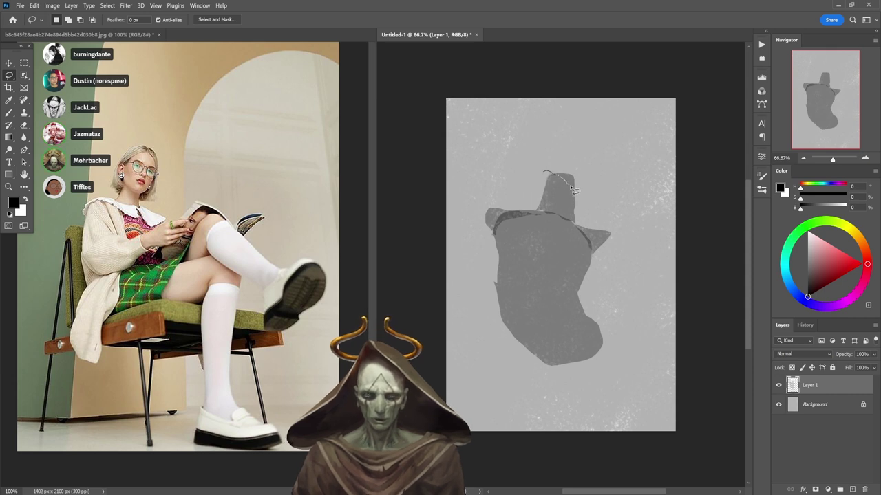
{"action": "left_click_drag", "start_coordinate": [586, 182], "coordinate": [591, 128]}
{"action": "mouse_move", "coordinate": [548, 145]}
{"action": "left_mouse_down"}
{"action": "mouse_move", "coordinate": [545, 179]}
{"action": "mouse_move", "coordinate": [533, 172]}
{"action": "mouse_move", "coordinate": [539, 135]}
{"action": "mouse_move", "coordinate": [573, 110]}
{"action": "mouse_move", "coordinate": [604, 110]}
{"action": "mouse_move", "coordinate": [609, 182]}
{"action": "left_mouse_up"}
{"action": "key", "text": "b"}
{"action": "key", "text": "ctrl+d"}
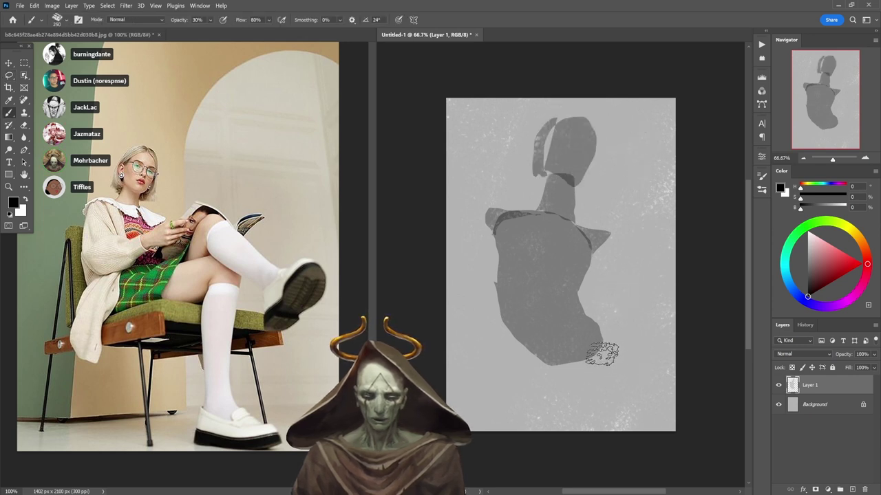
{"action": "key", "text": "l"}
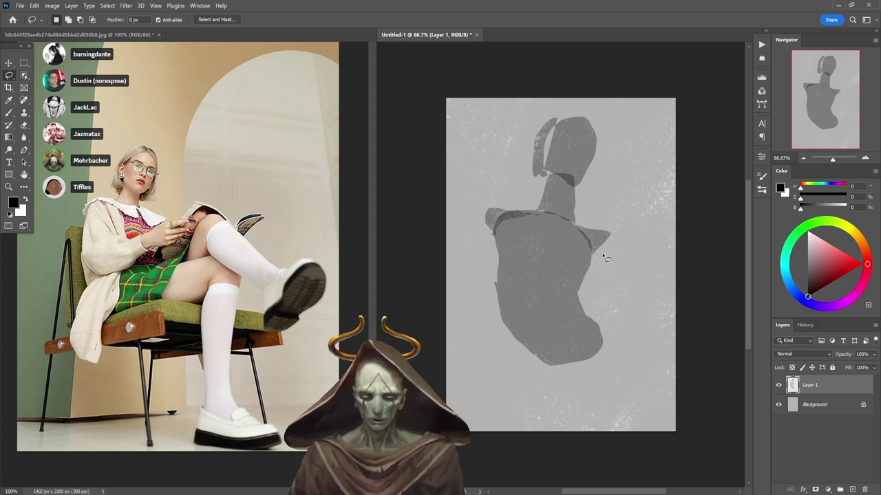
{"action": "left_click_drag", "start_coordinate": [595, 256], "coordinate": [534, 285]}
{"action": "key", "text": "b"}
{"action": "key", "text": "ctrl+d"}
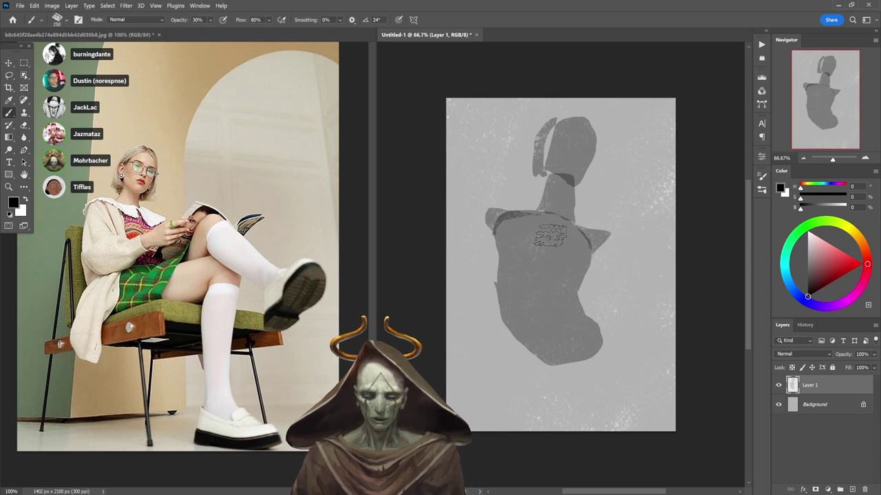
- Lasso a narrow upper-arm strip down the torso's left edge, brush it in with rough texture and deselect
{"action": "key", "text": "l"}
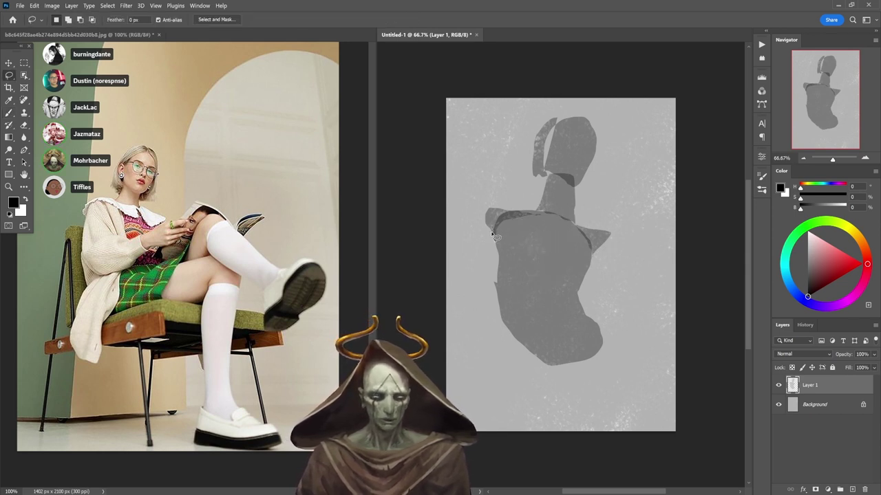
{"action": "left_click_drag", "start_coordinate": [492, 248], "coordinate": [486, 282]}
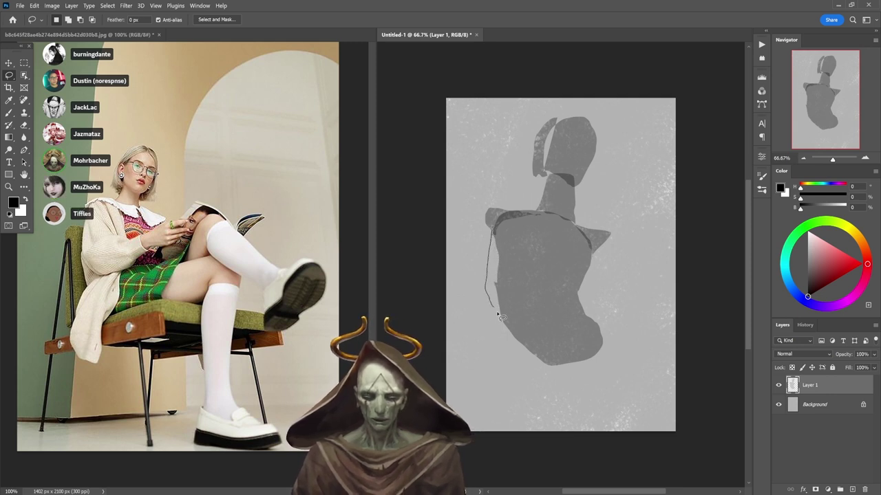
{"action": "left_click_drag", "start_coordinate": [501, 317], "coordinate": [509, 303]}
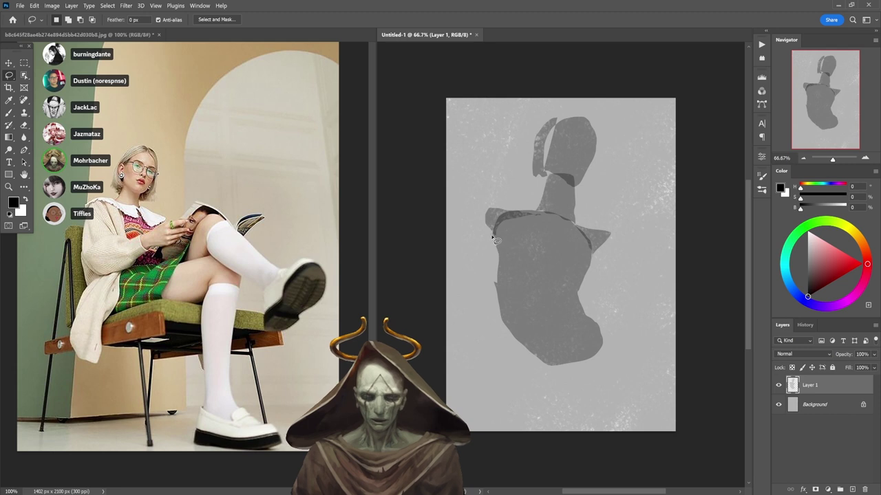
{"action": "mouse_move", "coordinate": [496, 313]}
{"action": "left_mouse_down"}
{"action": "mouse_move", "coordinate": [493, 234]}
{"action": "mouse_move", "coordinate": [510, 340]}
{"action": "left_mouse_up"}
{"action": "key", "text": "b"}
{"action": "key", "text": "ctrl+d"}
- Lasso a forearm and hand reaching diagonally across the torso from the elbow, brush it in darker and deselect
{"action": "key", "text": "l"}
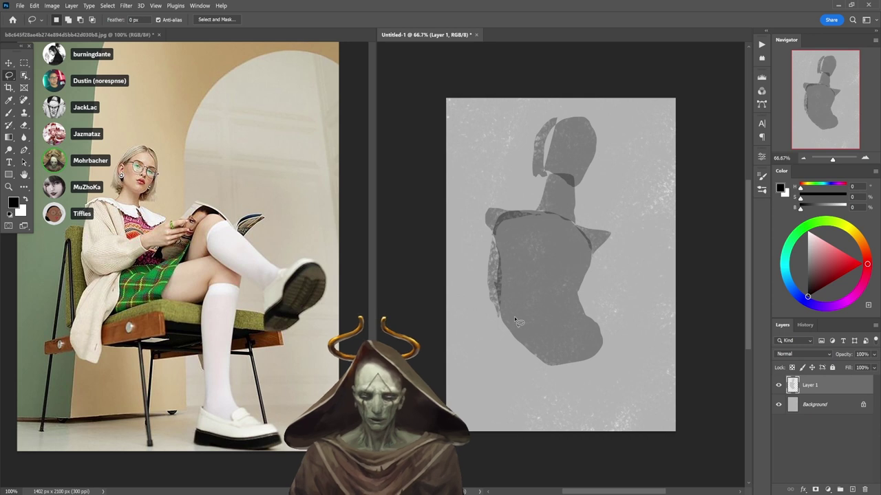
{"action": "left_click_drag", "start_coordinate": [501, 318], "coordinate": [554, 294]}
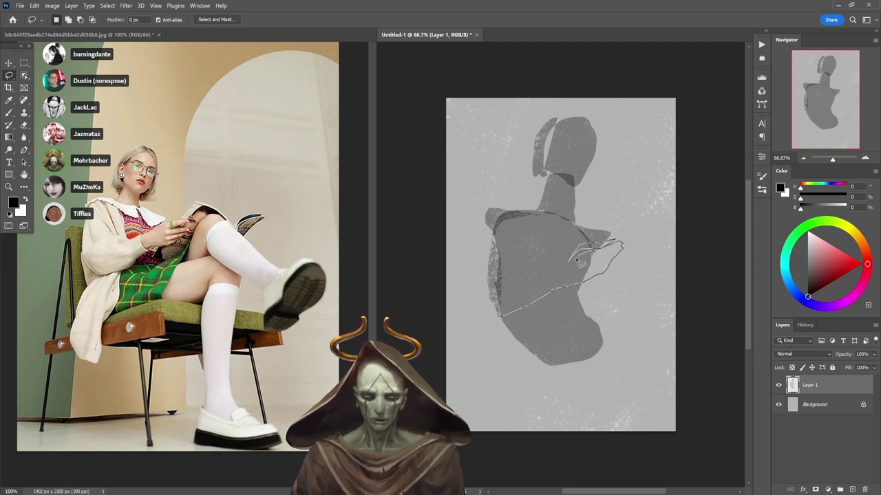
{"action": "left_click_drag", "start_coordinate": [563, 268], "coordinate": [539, 279]}
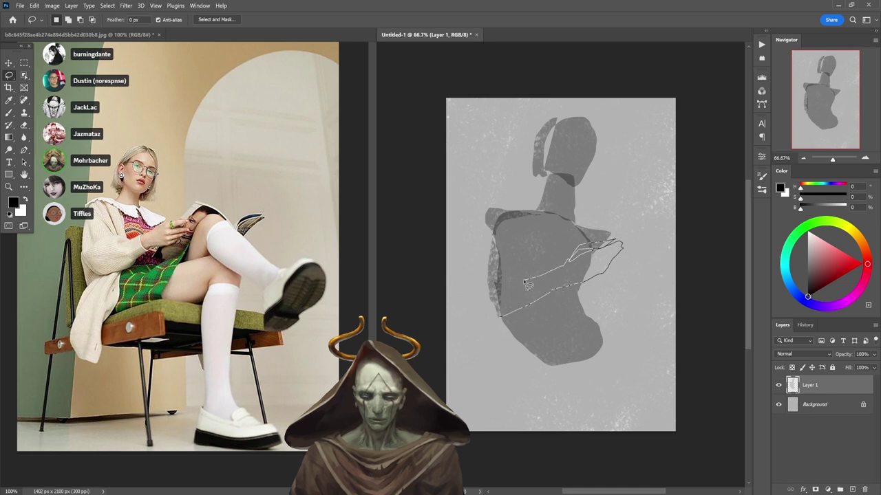
{"action": "mouse_move", "coordinate": [512, 315]}
{"action": "left_mouse_down"}
{"action": "mouse_move", "coordinate": [532, 305]}
{"action": "mouse_move", "coordinate": [483, 307]}
{"action": "mouse_move", "coordinate": [592, 251]}
{"action": "mouse_move", "coordinate": [590, 238]}
{"action": "mouse_move", "coordinate": [623, 254]}
{"action": "mouse_move", "coordinate": [540, 291]}
{"action": "mouse_move", "coordinate": [623, 223]}
{"action": "left_mouse_up"}
{"action": "key", "text": "b"}
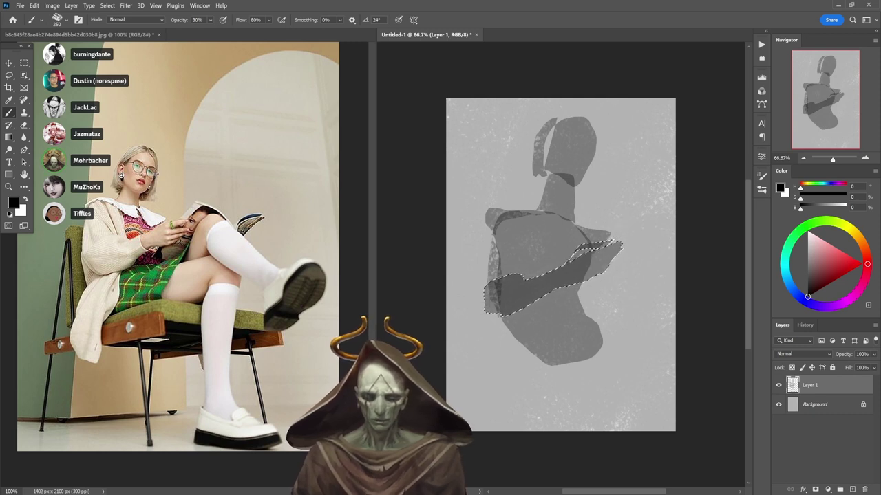
{"action": "key", "text": "ctrl+d"}
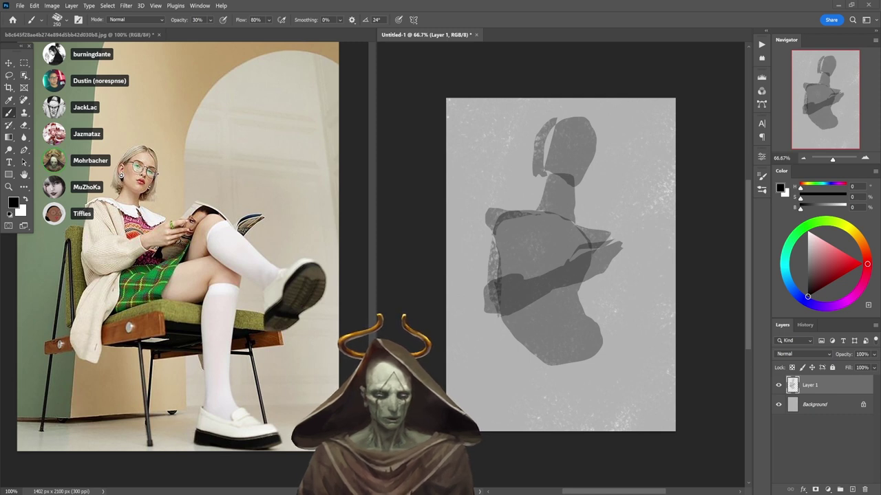
- Switch to the browser window with the "art test pirate" image search and place it over the canvas
{"action": "left_click_drag", "start_coordinate": [880, 38], "coordinate": [438, 38]}
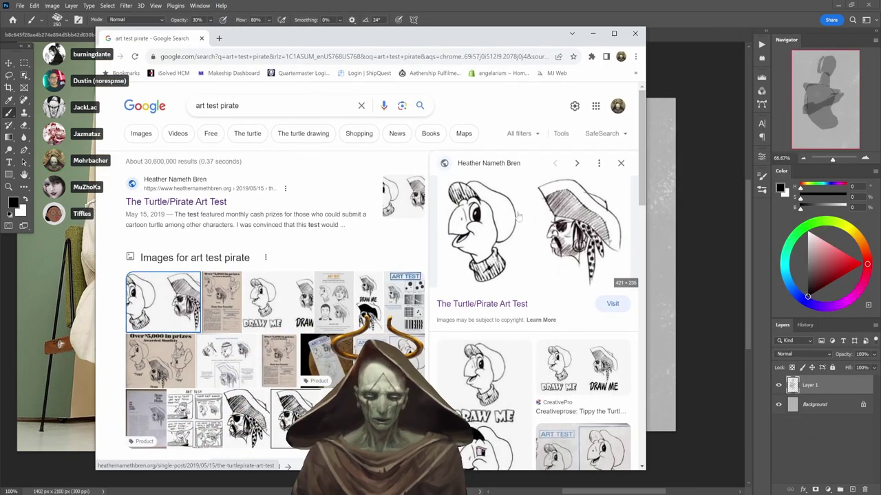
- Examine the Turtle/Pirate Art Test preview and the related "Can you draw Tippy?" image in the search results
{"action": "scroll", "coordinate": [501, 250], "scroll_direction": "down", "scroll_amount": 1}
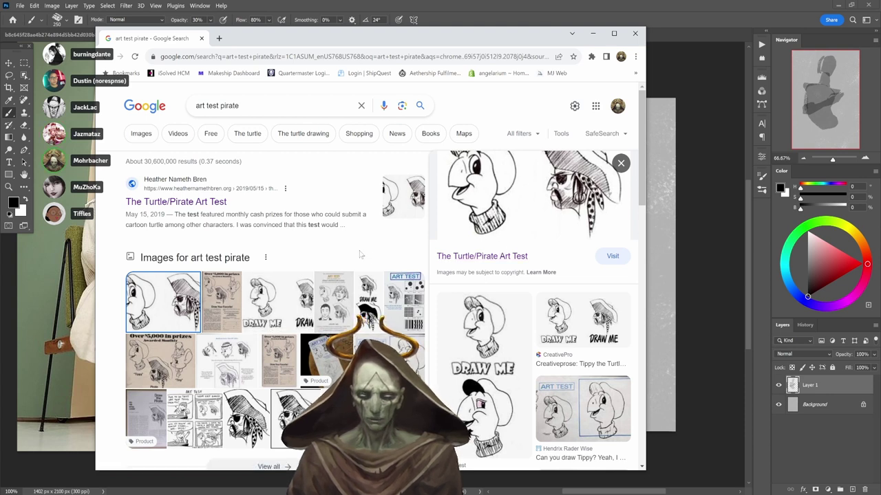
{"action": "scroll", "coordinate": [520, 234], "scroll_direction": "up", "scroll_amount": 1}
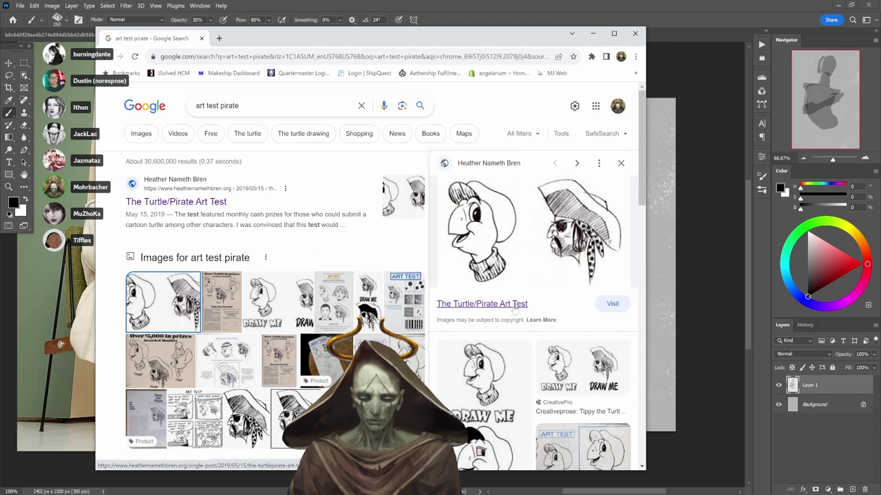
{"action": "scroll", "coordinate": [554, 323], "scroll_direction": "down", "scroll_amount": 2}
{"action": "left_click", "coordinate": [558, 322]}
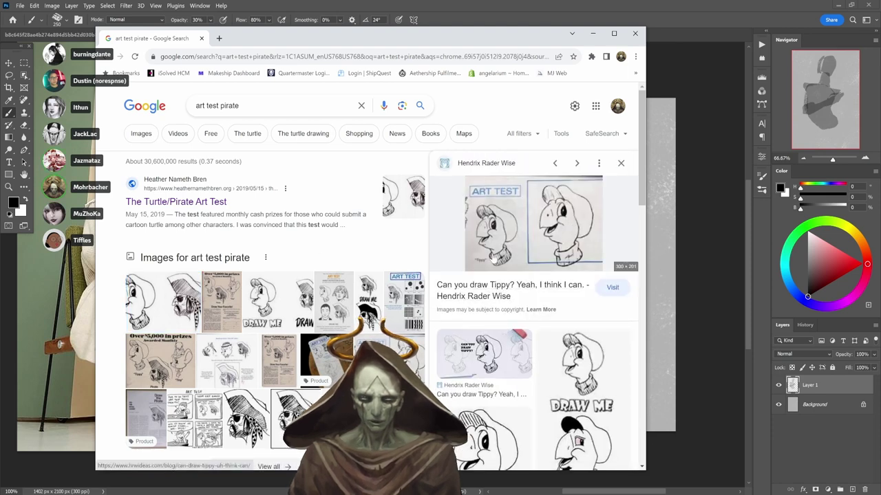
{"action": "scroll", "coordinate": [368, 279], "scroll_direction": "down", "scroll_amount": 1}
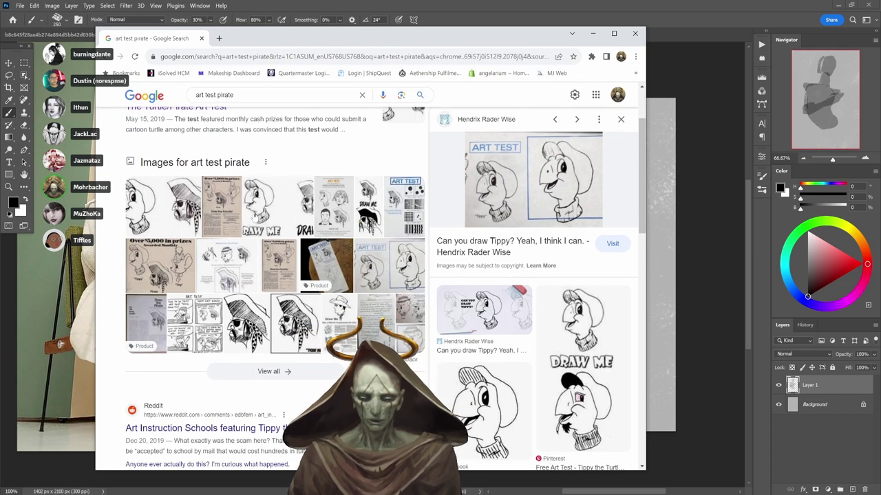
{"action": "scroll", "coordinate": [165, 141], "scroll_direction": "up", "scroll_amount": 1}
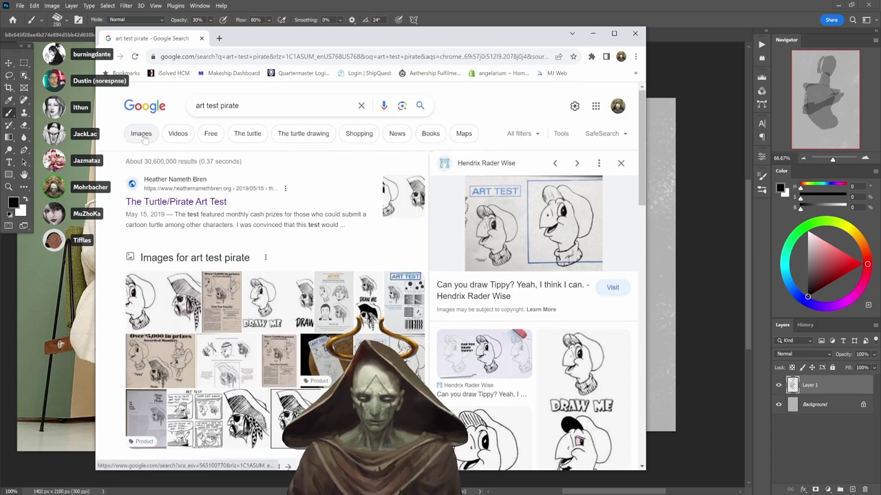
- Show only image results and preview the Turtle/Pirate Art Test and the Nonist Instruction School Art Test
{"action": "left_click", "coordinate": [146, 137]}
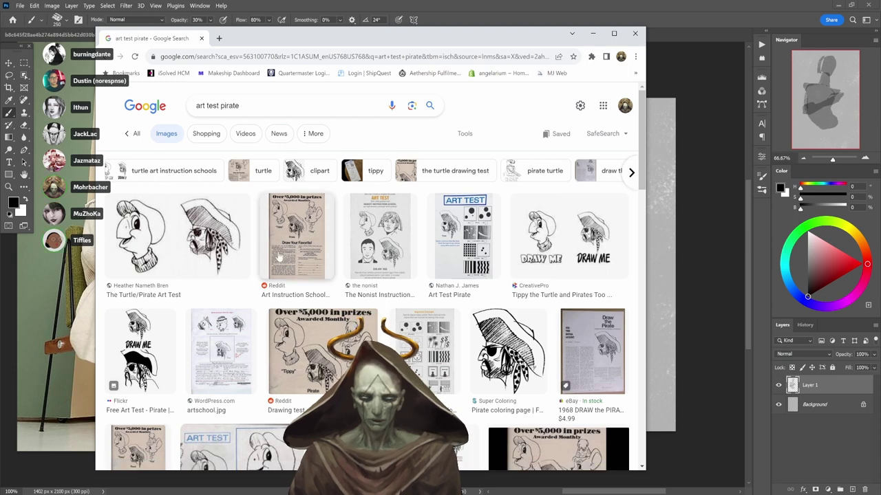
{"action": "left_click", "coordinate": [179, 244]}
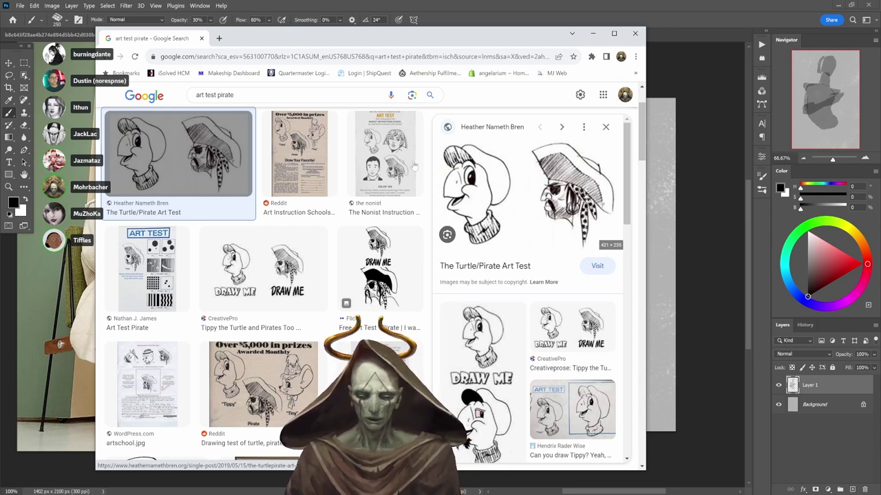
{"action": "left_click", "coordinate": [379, 146]}
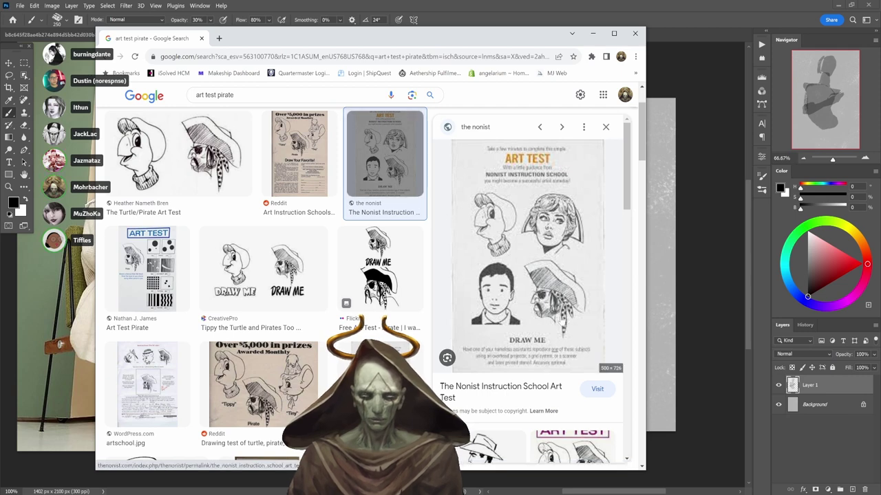
{"action": "scroll", "coordinate": [387, 295], "scroll_direction": "down", "scroll_amount": 3}
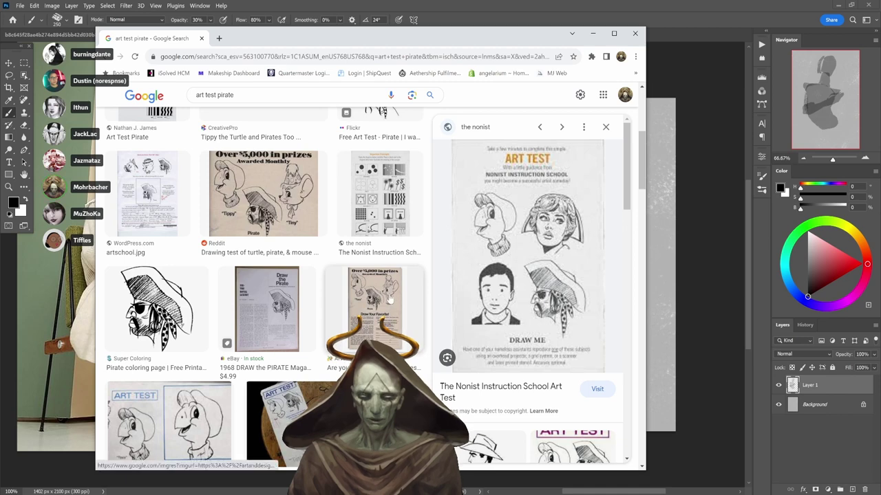
- Preview the "Are you an artist?" ad from Art and Design Inspiration and look through its related images
{"action": "left_click", "coordinate": [390, 299]}
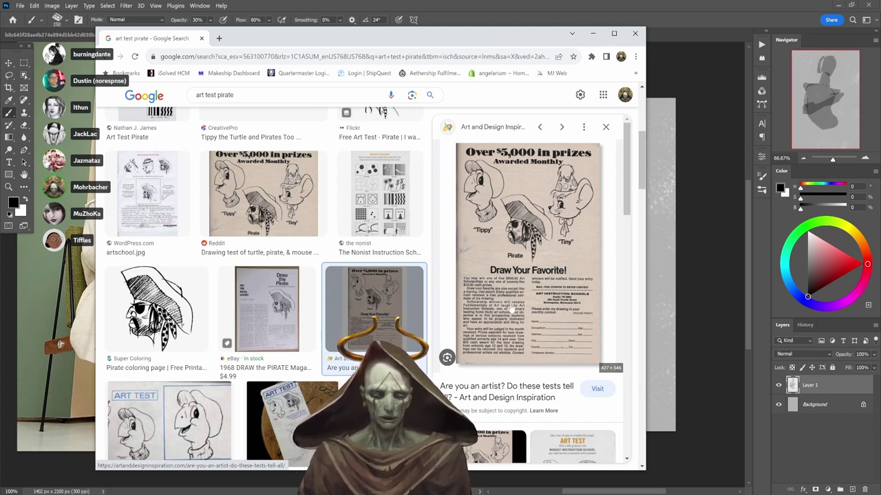
{"action": "scroll", "coordinate": [526, 311], "scroll_direction": "down", "scroll_amount": 2}
{"action": "scroll", "coordinate": [527, 311], "scroll_direction": "down", "scroll_amount": 3}
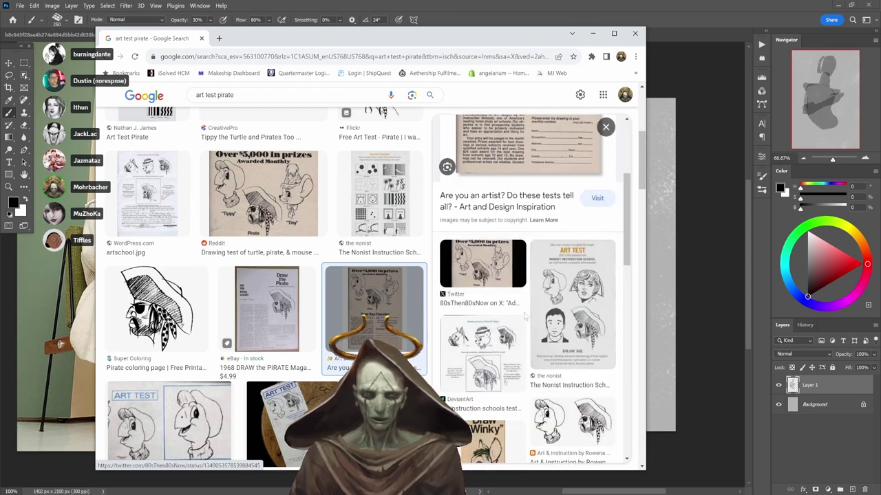
{"action": "scroll", "coordinate": [529, 308], "scroll_direction": "down", "scroll_amount": 2}
{"action": "scroll", "coordinate": [310, 309], "scroll_direction": "down", "scroll_amount": 2}
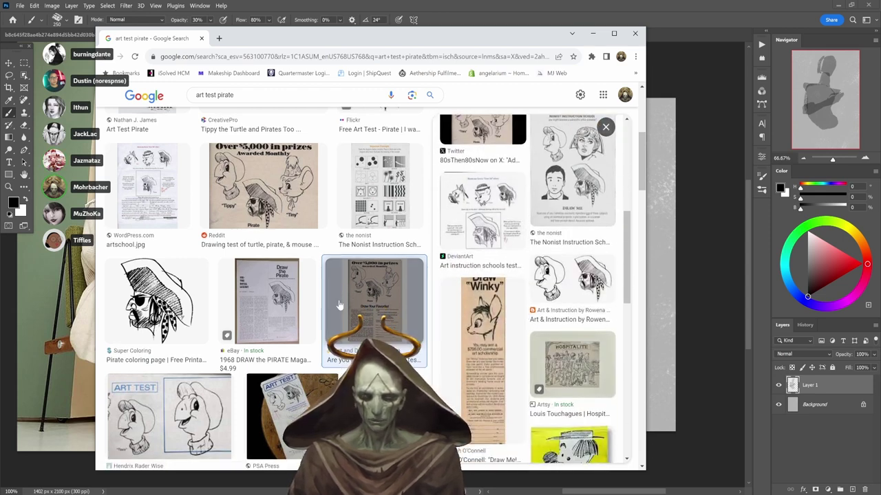
- Preview the PSA Press Tippy the Turtle enamel pin image and look through its related images and the remaining image results
{"action": "left_click", "coordinate": [292, 323]}
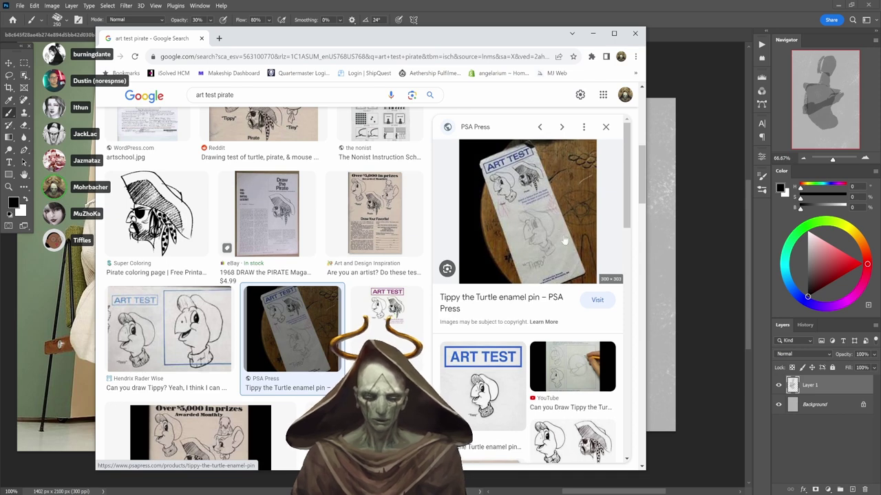
{"action": "scroll", "coordinate": [572, 215], "scroll_direction": "down", "scroll_amount": 3}
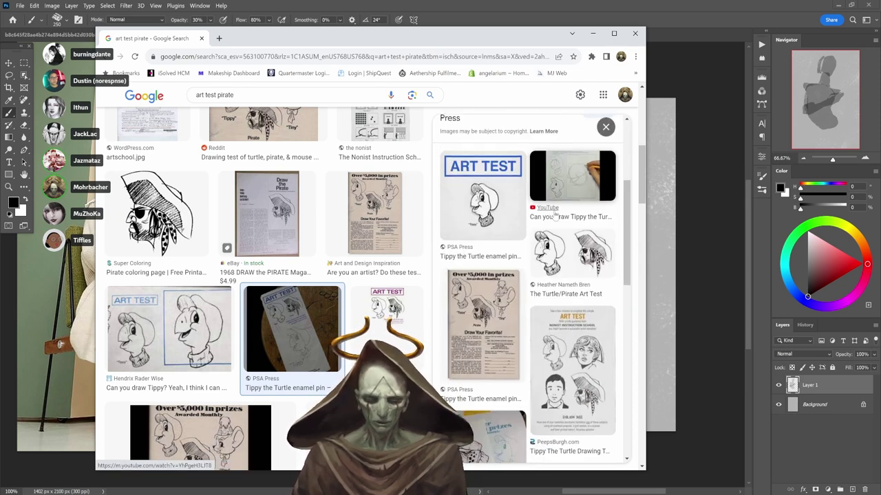
{"action": "scroll", "coordinate": [354, 275], "scroll_direction": "down", "scroll_amount": 5}
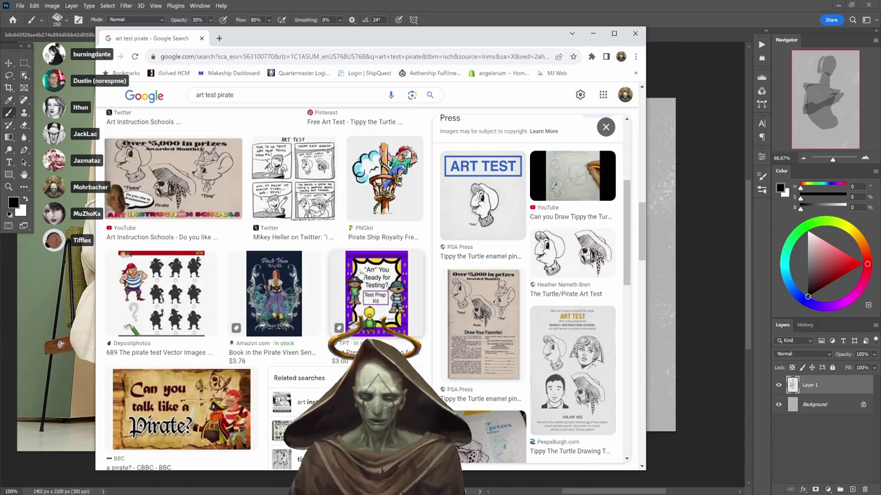
{"action": "scroll", "coordinate": [365, 271], "scroll_direction": "down", "scroll_amount": 3}
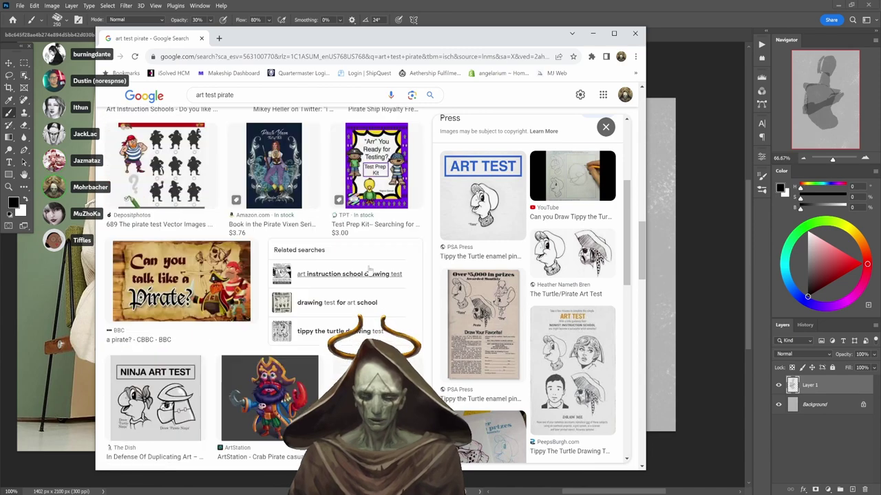
{"action": "scroll", "coordinate": [384, 286], "scroll_direction": "up", "scroll_amount": 4}
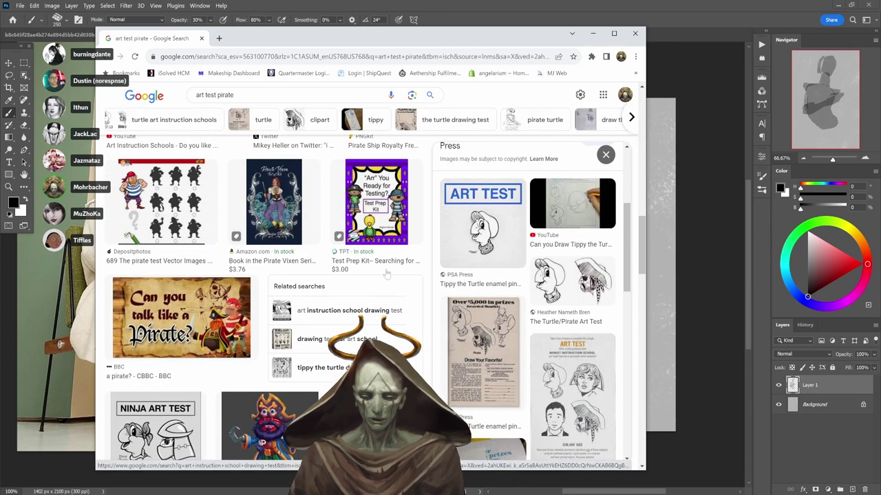
{"action": "scroll", "coordinate": [394, 275], "scroll_direction": "up", "scroll_amount": 5}
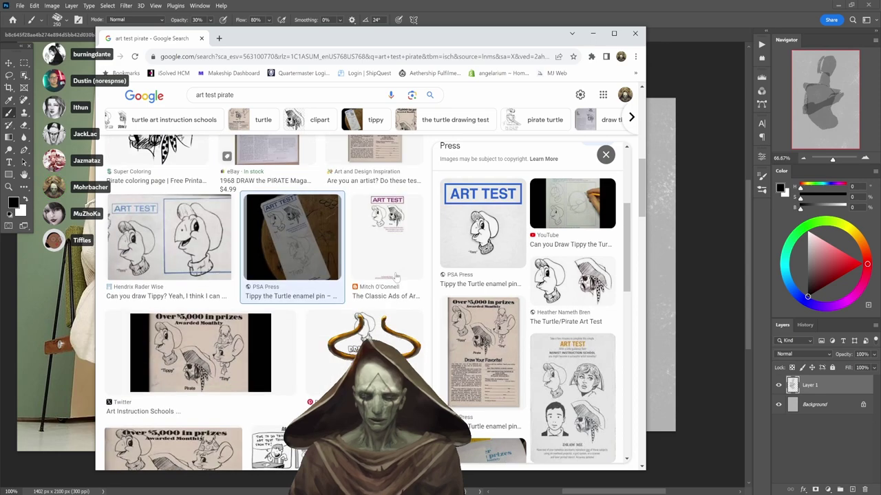
{"action": "scroll", "coordinate": [393, 275], "scroll_direction": "down", "scroll_amount": 5}
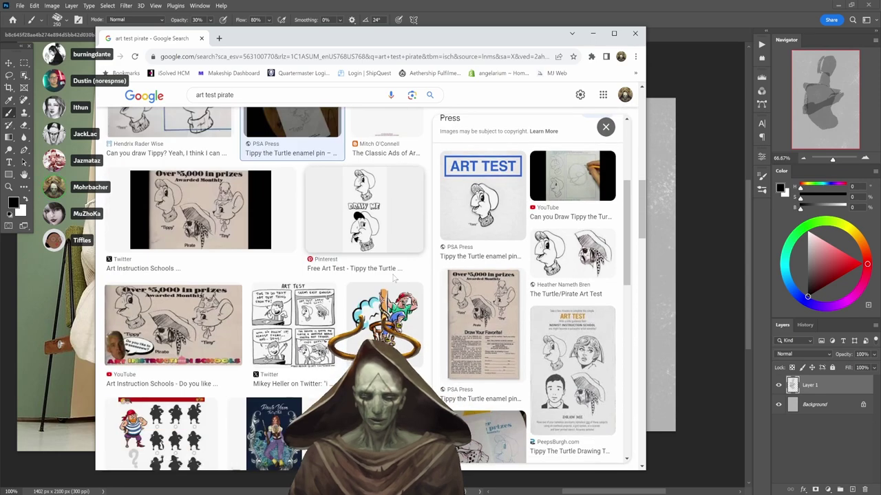
{"action": "scroll", "coordinate": [394, 278], "scroll_direction": "up", "scroll_amount": 6}
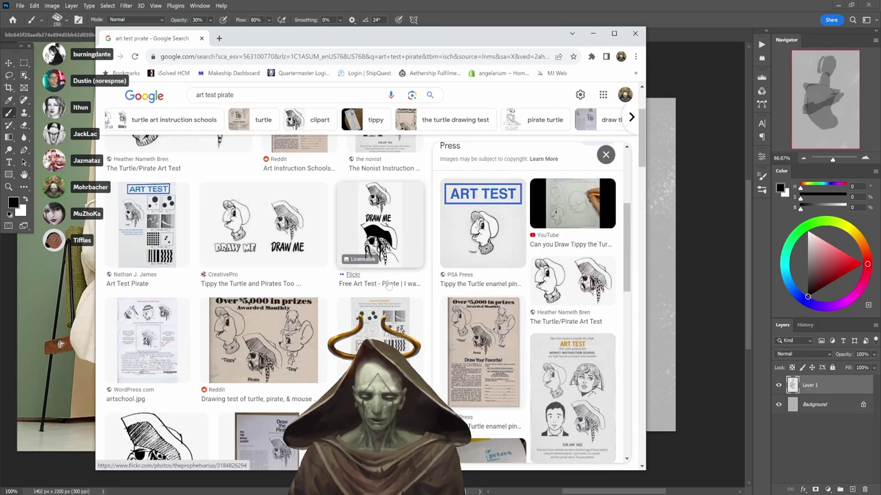
- Compare the previews of the turtle, pirate and mouse drawing test, the Turtle/Pirate Art Test and the Art Instruction Schools ad
{"action": "left_click", "coordinate": [271, 337]}
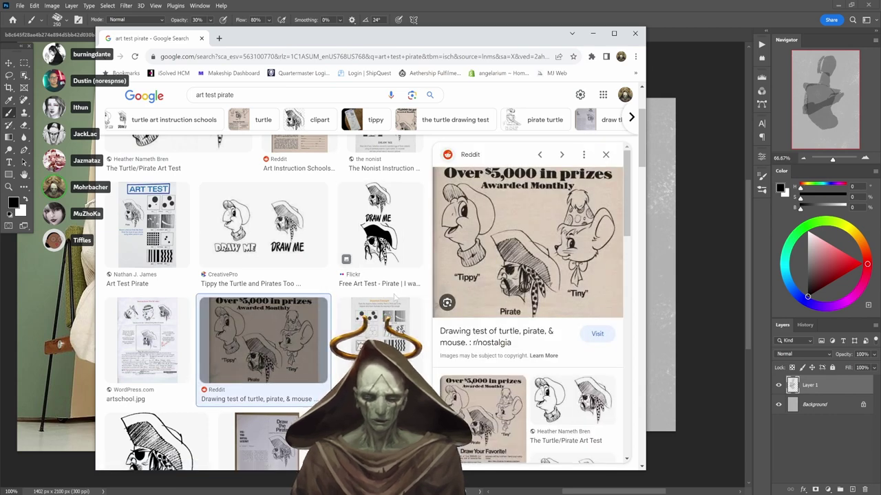
{"action": "scroll", "coordinate": [393, 294], "scroll_direction": "up", "scroll_amount": 3}
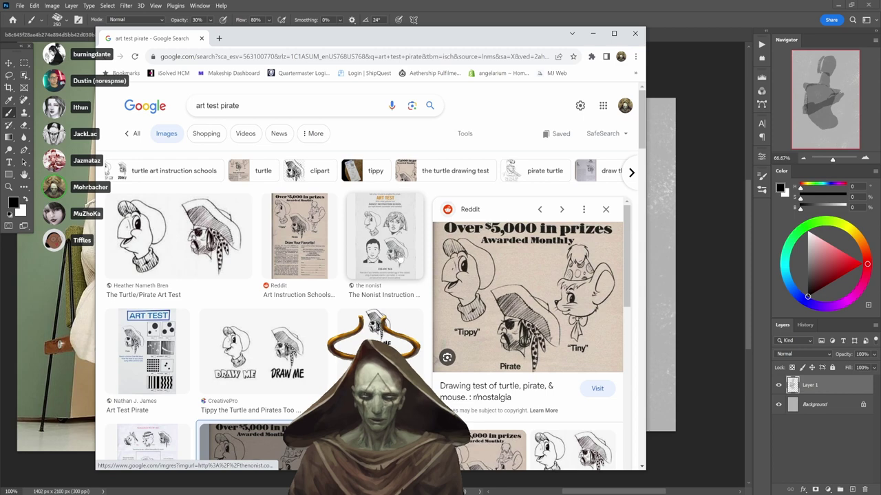
{"action": "left_click", "coordinate": [177, 252]}
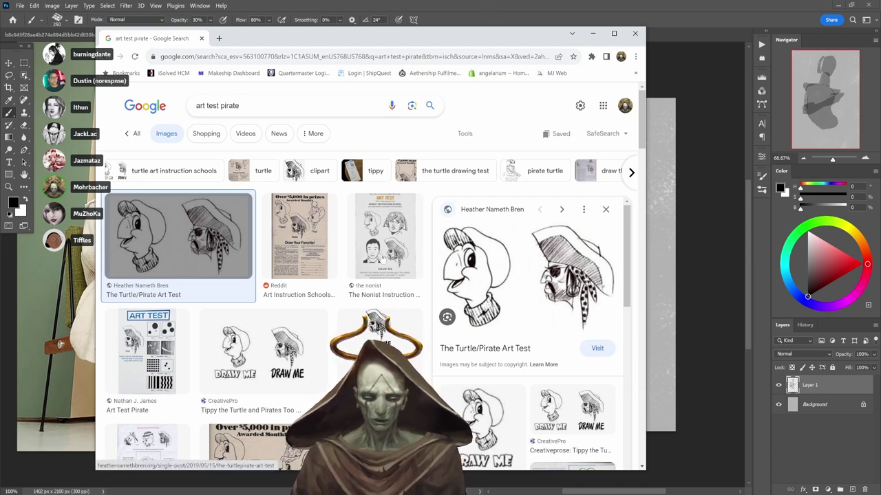
{"action": "left_click", "coordinate": [299, 238]}
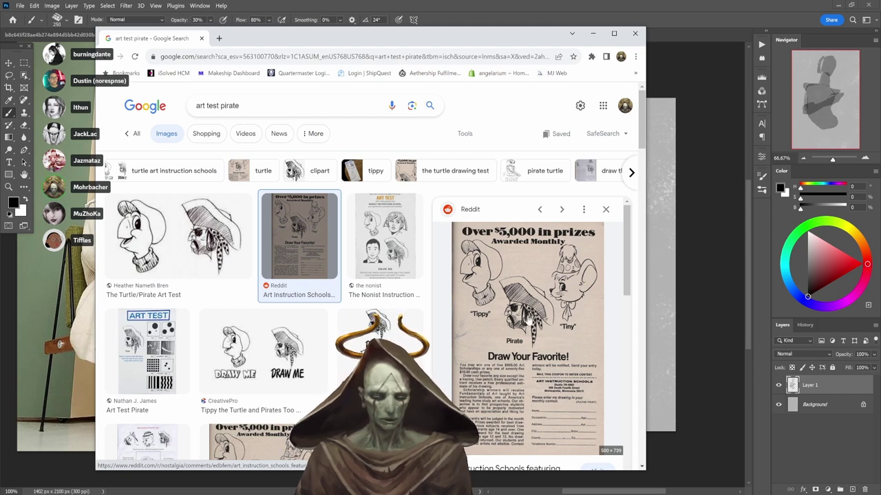
- Go back through the earlier image previews, return to all results for "art test pirate" and look through the web pages listed
{"action": "key", "text": "Left"}
{"action": "left_click", "coordinate": [105, 56]}
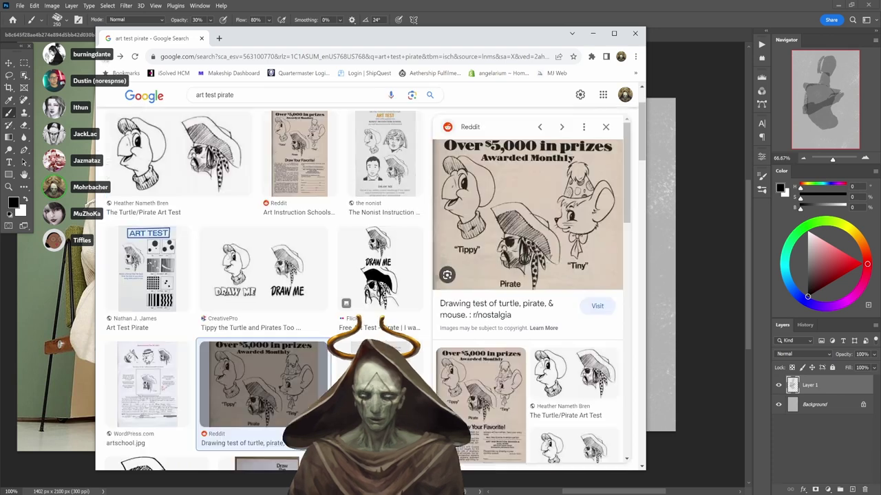
{"action": "left_click", "coordinate": [105, 57]}
{"action": "left_click", "coordinate": [105, 56]}
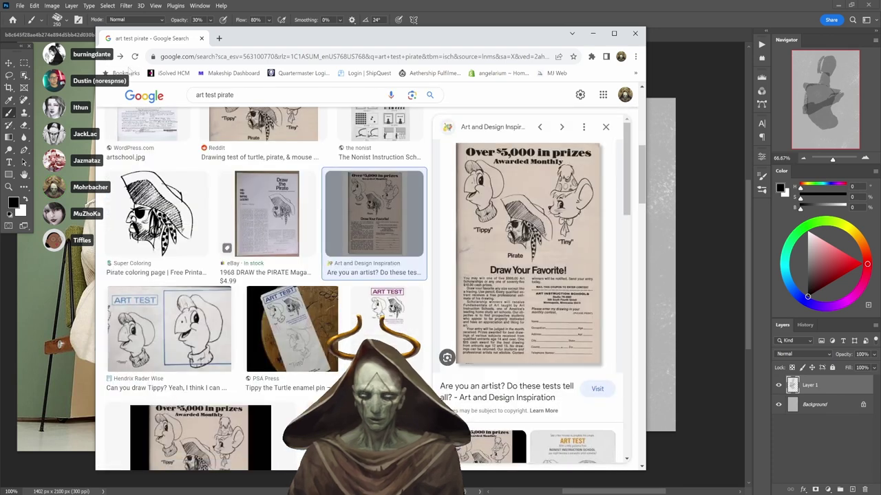
{"action": "scroll", "coordinate": [149, 143], "scroll_direction": "up", "scroll_amount": 5}
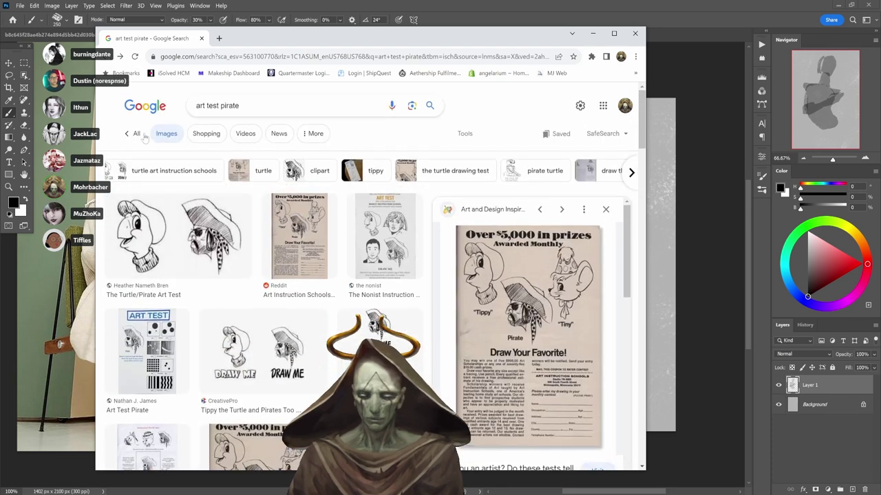
{"action": "left_click", "coordinate": [141, 135]}
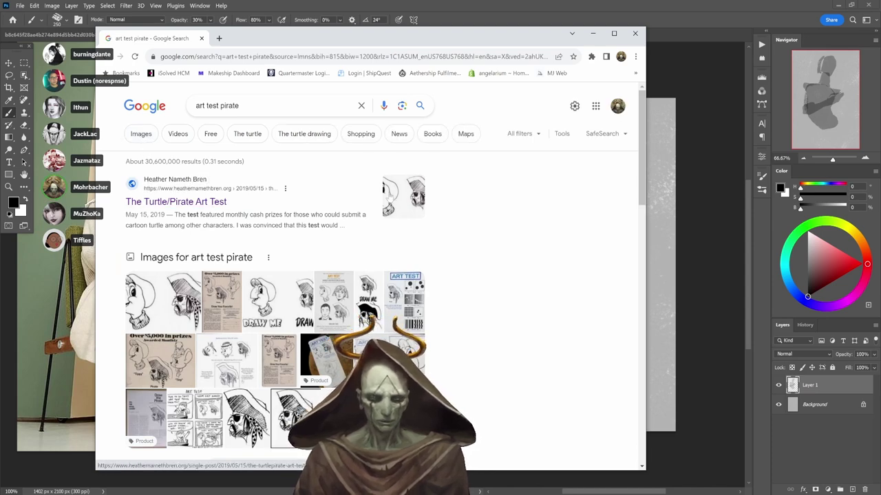
{"action": "scroll", "coordinate": [389, 196], "scroll_direction": "down", "scroll_amount": 3}
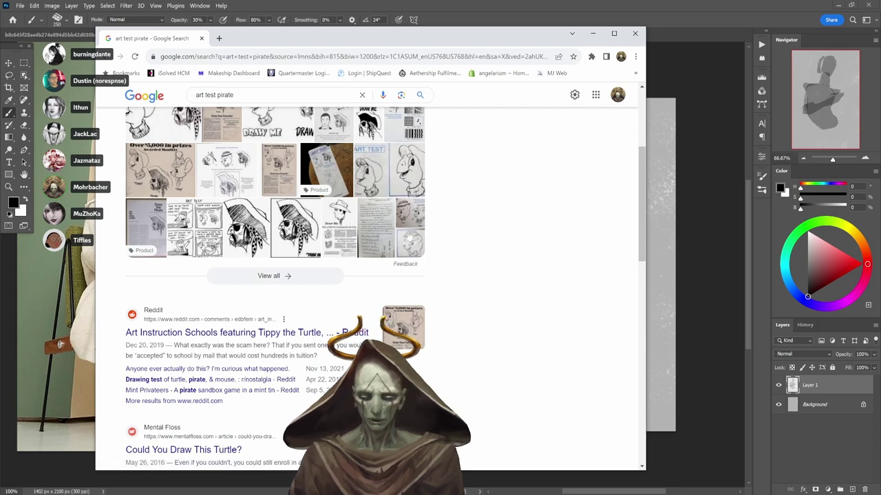
{"action": "scroll", "coordinate": [234, 333], "scroll_direction": "down", "scroll_amount": 2}
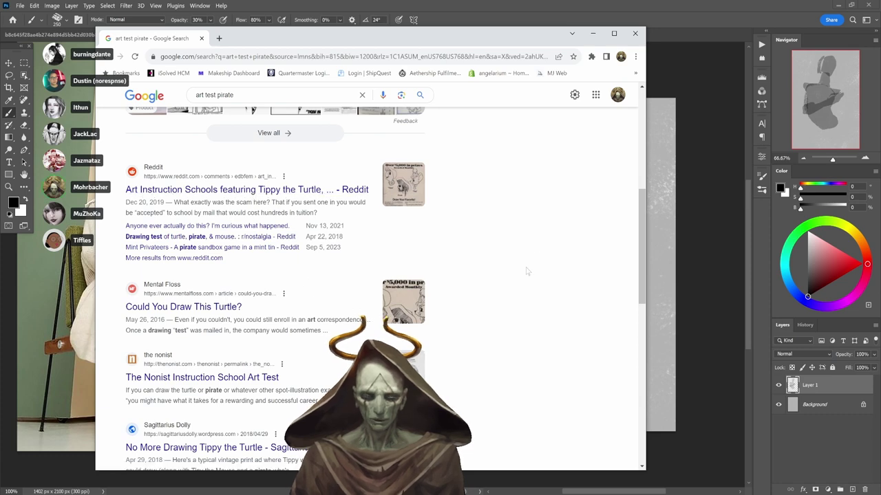
- Minimize the browser to return to the Photoshop canvas and deselect the forearm shape
{"action": "left_click", "coordinate": [591, 33]}
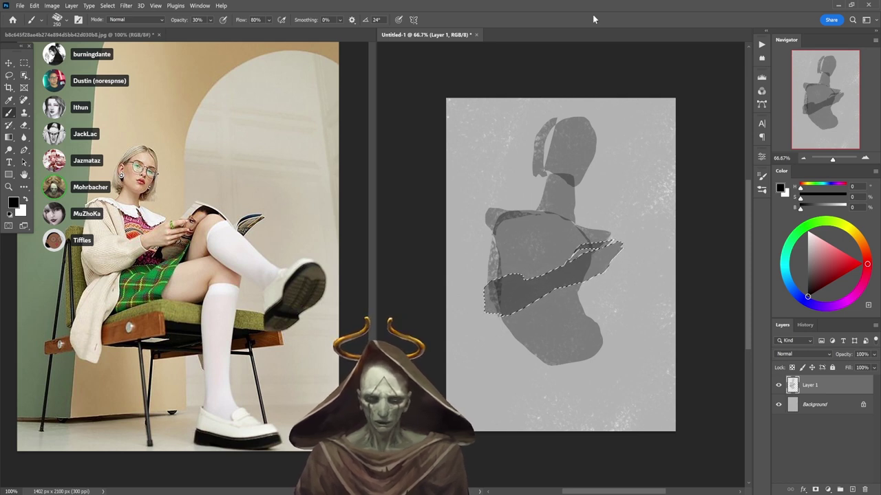
{"action": "key", "text": "ctrl+d"}
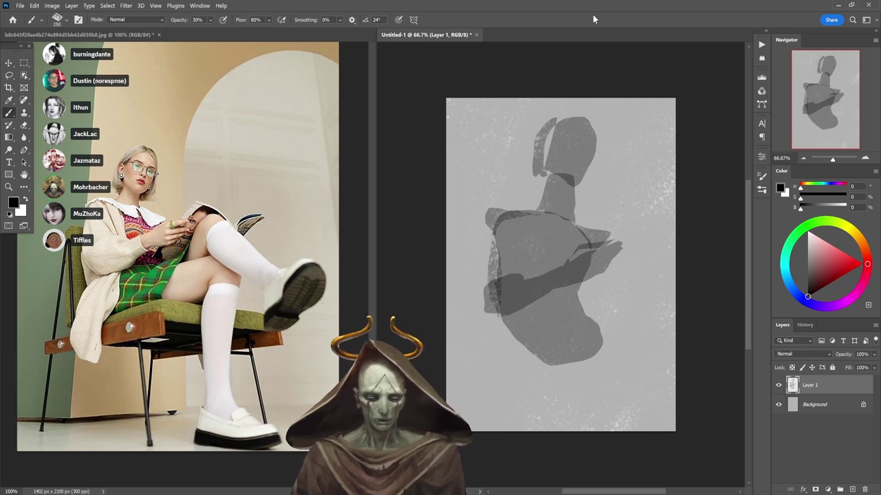
- Lasso a long pointed shape hanging down from below the elbow at the torso's lower left, brush it in and deselect
{"action": "key", "text": "l"}
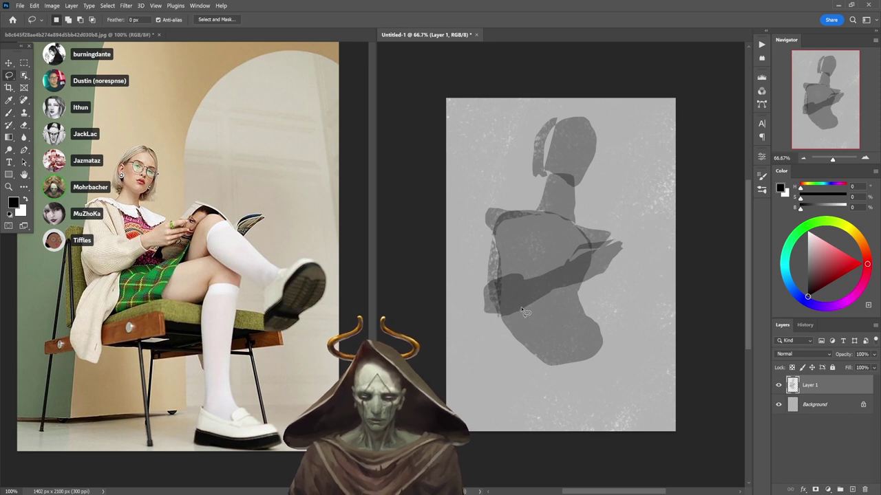
{"action": "mouse_move", "coordinate": [501, 417]}
{"action": "left_mouse_down"}
{"action": "mouse_move", "coordinate": [528, 386]}
{"action": "mouse_move", "coordinate": [541, 320]}
{"action": "mouse_move", "coordinate": [528, 306]}
{"action": "left_mouse_up"}
{"action": "key", "text": "b"}
{"action": "mouse_move", "coordinate": [520, 364]}
{"action": "left_mouse_down"}
{"action": "mouse_move", "coordinate": [491, 395]}
{"action": "mouse_move", "coordinate": [509, 379]}
{"action": "mouse_move", "coordinate": [527, 385]}
{"action": "left_mouse_up"}
{"action": "key", "text": "ctrl+d"}
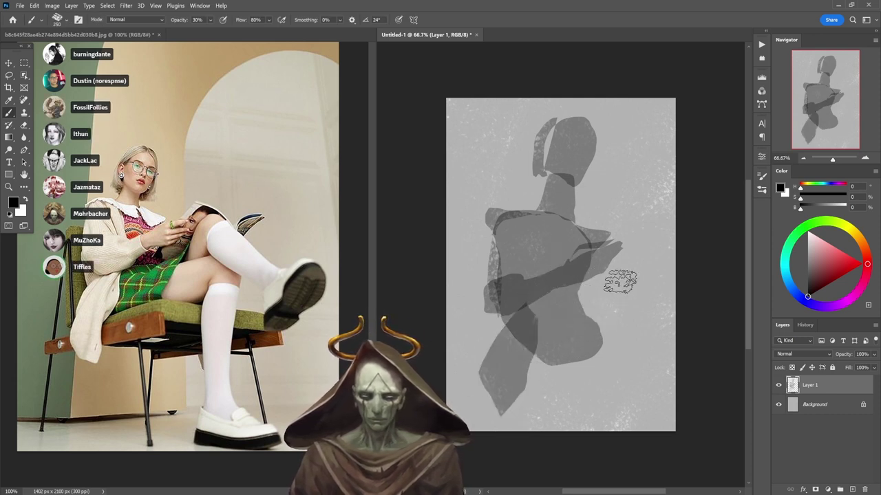
- Lasso a long rounded shape rising diagonally to the right of the torso's lower end, brush it in and deselect
{"action": "key", "text": "l"}
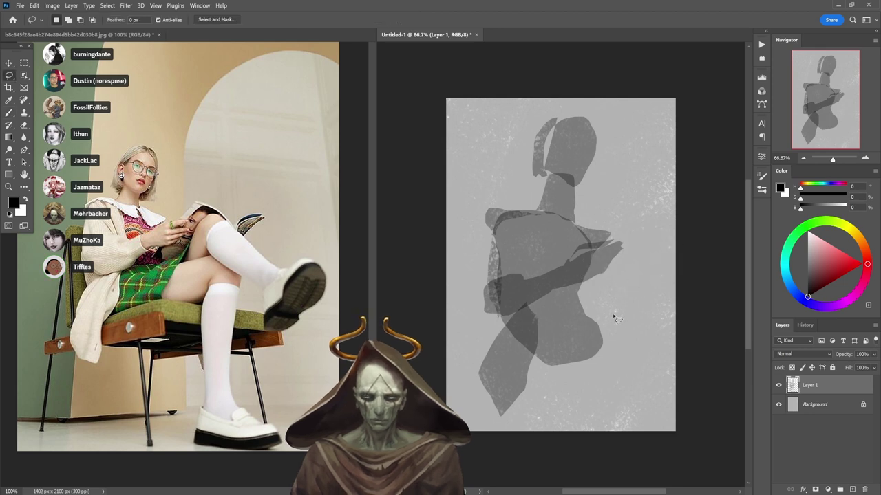
{"action": "mouse_move", "coordinate": [595, 321]}
{"action": "left_mouse_down"}
{"action": "mouse_move", "coordinate": [628, 261]}
{"action": "mouse_move", "coordinate": [648, 253]}
{"action": "mouse_move", "coordinate": [658, 295]}
{"action": "left_mouse_up"}
{"action": "mouse_move", "coordinate": [635, 321]}
{"action": "left_mouse_down"}
{"action": "mouse_move", "coordinate": [593, 332]}
{"action": "mouse_move", "coordinate": [651, 309]}
{"action": "mouse_move", "coordinate": [599, 327]}
{"action": "left_mouse_up"}
{"action": "key", "text": "b"}
{"action": "key", "text": "ctrl+d"}
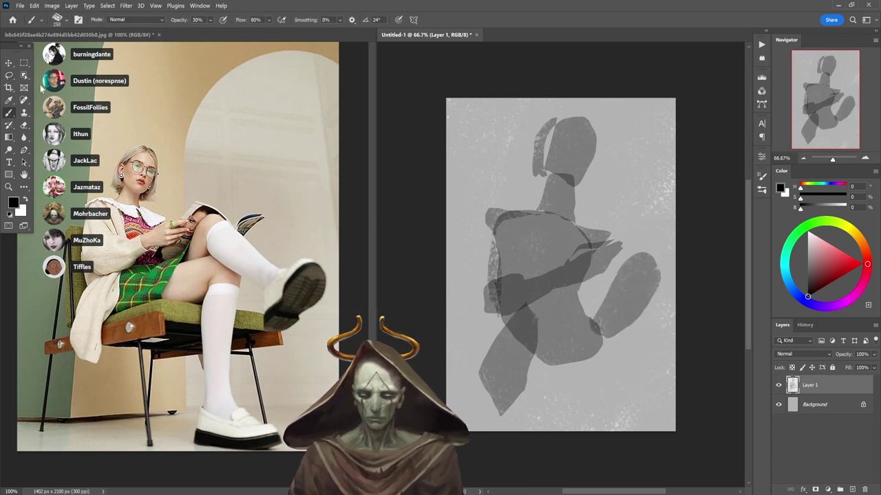
- Scale the whole figure on Layer 1 down to 66.77% and move it up, leaving room below for the legs
{"action": "key", "text": "ctrl+t"}
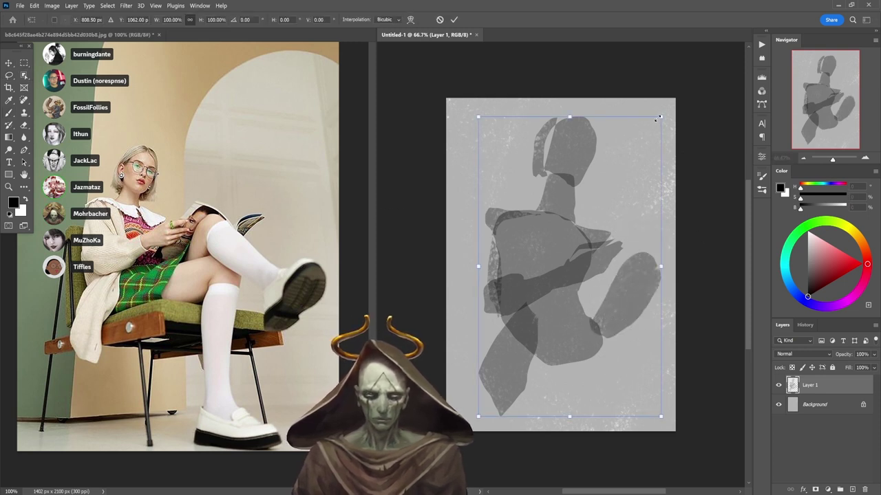
{"action": "left_click_drag", "start_coordinate": [660, 117], "coordinate": [599, 216]}
{"action": "left_click_drag", "start_coordinate": [576, 276], "coordinate": [583, 197]}
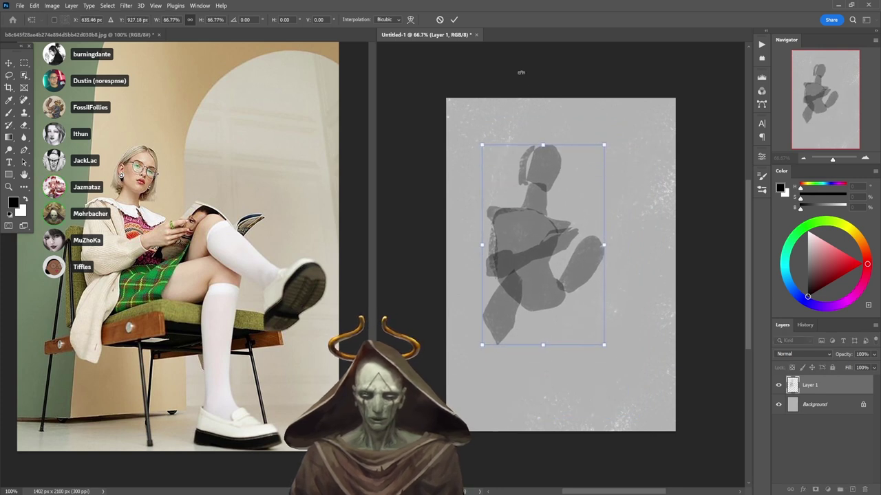
{"action": "left_click", "coordinate": [453, 19]}
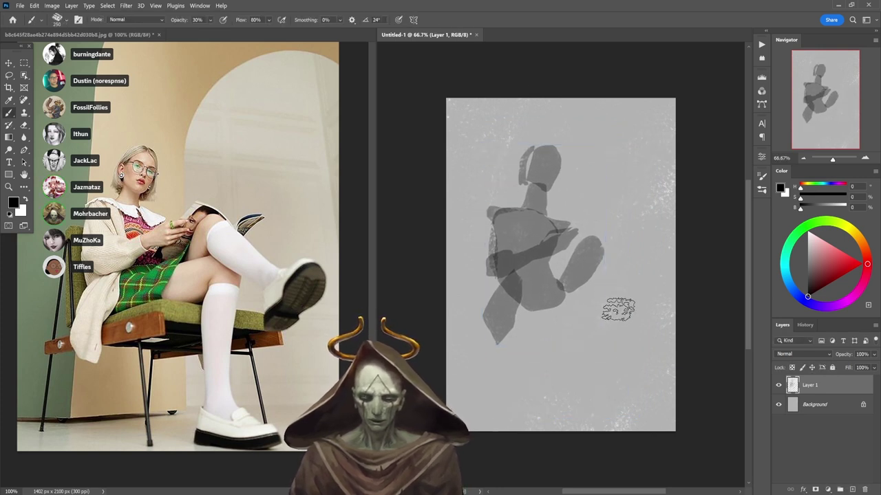
- Lasso the horizontal thigh of the standing leg across the torso's lower end, brush it in and deselect
{"action": "key", "text": "l"}
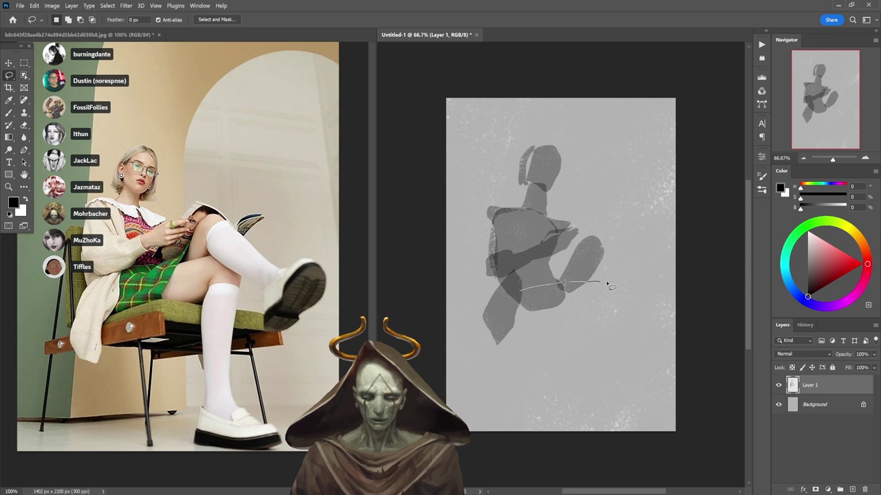
{"action": "mouse_move", "coordinate": [597, 319]}
{"action": "left_mouse_down"}
{"action": "mouse_move", "coordinate": [526, 335]}
{"action": "mouse_move", "coordinate": [517, 311]}
{"action": "mouse_move", "coordinate": [612, 267]}
{"action": "mouse_move", "coordinate": [621, 280]}
{"action": "mouse_move", "coordinate": [611, 313]}
{"action": "mouse_move", "coordinate": [650, 313]}
{"action": "left_mouse_up"}
{"action": "key", "text": "b"}
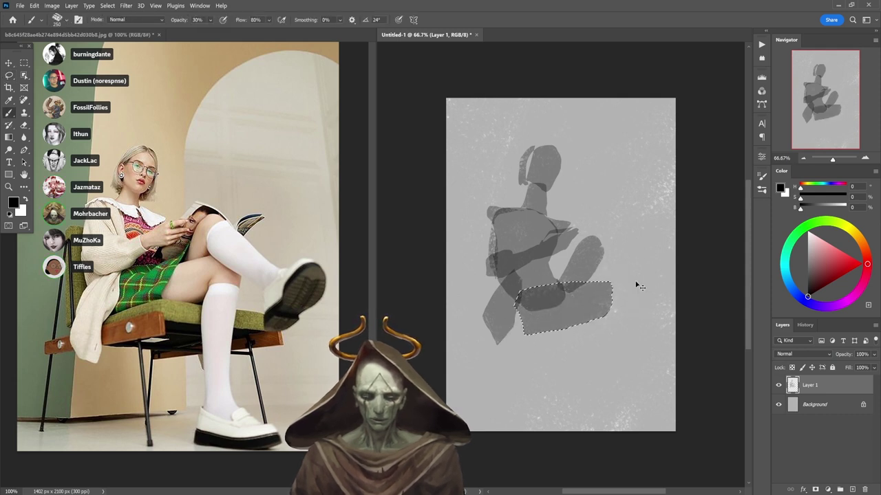
{"action": "key", "text": "ctrl+d"}
- Lasso an overlapping coat-tail shape below the pointed shape at the hip's left, brush texture into it and deselect
{"action": "key", "text": "l"}
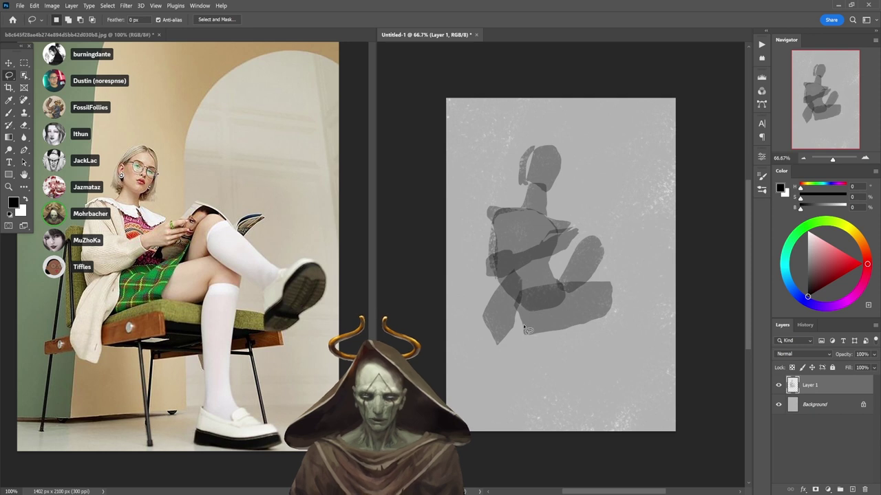
{"action": "left_click_drag", "start_coordinate": [521, 321], "coordinate": [523, 339]}
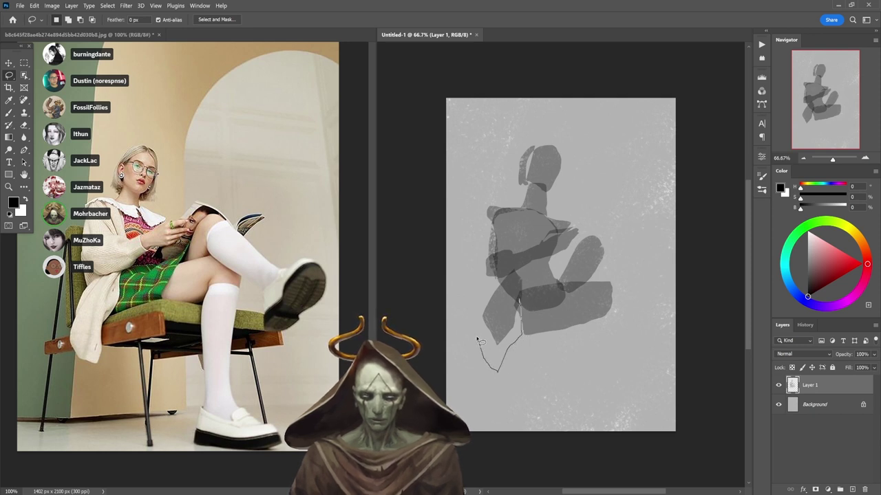
{"action": "left_click_drag", "start_coordinate": [485, 311], "coordinate": [510, 295]}
{"action": "key", "text": "b"}
{"action": "mouse_move", "coordinate": [493, 309]}
{"action": "left_mouse_down"}
{"action": "mouse_move", "coordinate": [497, 376]}
{"action": "mouse_move", "coordinate": [517, 343]}
{"action": "left_mouse_up"}
{"action": "key", "text": "ctrl+d"}
- Lasso a four-sided skirt patch over the hip end of the horizontal thigh, brush it darker and deselect
{"action": "mouse_move", "coordinate": [599, 248]}
{"action": "left_mouse_down"}
{"action": "mouse_move", "coordinate": [555, 275]}
{"action": "mouse_move", "coordinate": [569, 295]}
{"action": "mouse_move", "coordinate": [560, 337]}
{"action": "mouse_move", "coordinate": [518, 352]}
{"action": "mouse_move", "coordinate": [516, 315]}
{"action": "mouse_move", "coordinate": [564, 285]}
{"action": "left_mouse_up"}
{"action": "key", "text": "l"}
{"action": "key", "text": "b"}
{"action": "mouse_move", "coordinate": [526, 325]}
{"action": "left_mouse_down"}
{"action": "mouse_move", "coordinate": [550, 332]}
{"action": "mouse_move", "coordinate": [516, 353]}
{"action": "left_mouse_up"}
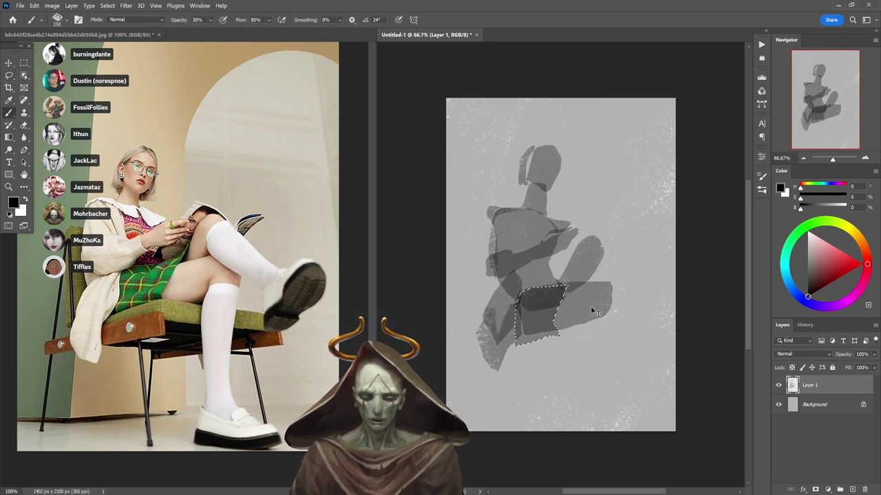
{"action": "key", "text": "ctrl+d"}
- Lasso the lower leg hanging from the knee of the horizontal thigh down to the ankle, brush it in and deselect
{"action": "key", "text": "l"}
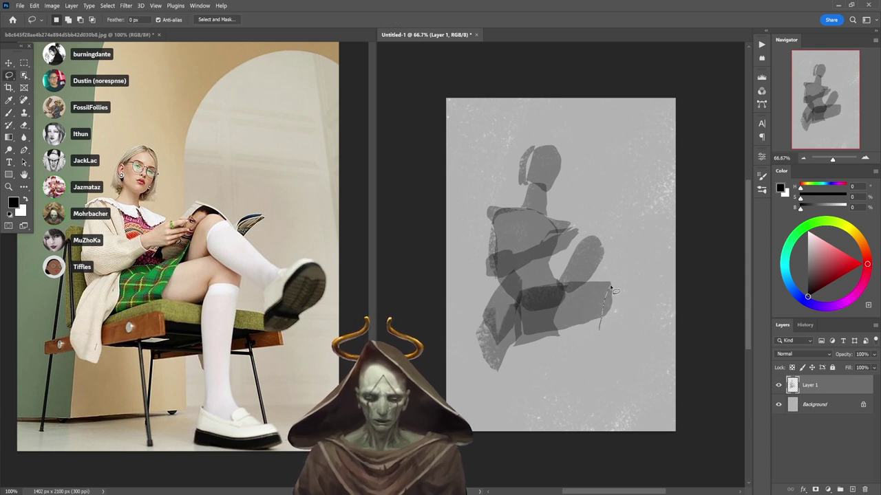
{"action": "mouse_move", "coordinate": [623, 320]}
{"action": "left_mouse_down"}
{"action": "mouse_move", "coordinate": [608, 381]}
{"action": "mouse_move", "coordinate": [611, 415]}
{"action": "mouse_move", "coordinate": [591, 405]}
{"action": "mouse_move", "coordinate": [587, 371]}
{"action": "mouse_move", "coordinate": [607, 294]}
{"action": "mouse_move", "coordinate": [592, 364]}
{"action": "mouse_move", "coordinate": [605, 413]}
{"action": "left_mouse_up"}
{"action": "key", "text": "b"}
{"action": "key", "text": "ctrl+d"}
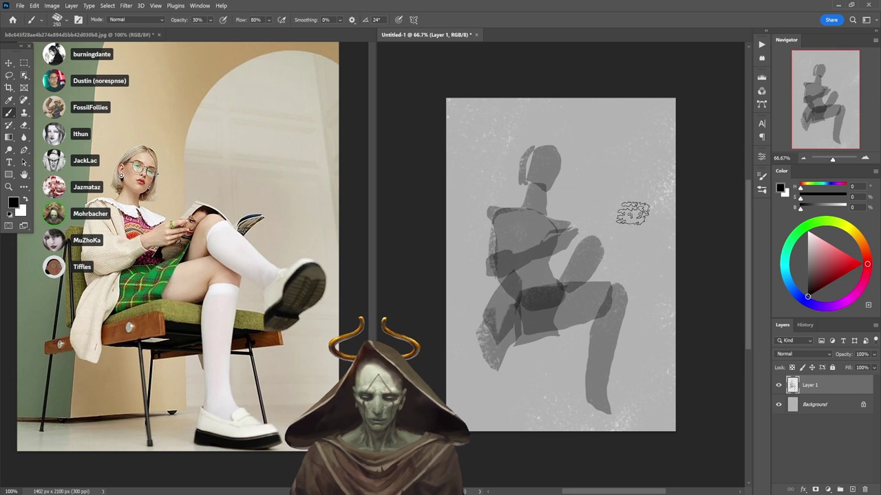
- Lasso and brush in the raised crossed thigh with its rounded knee, plus a pointed shape extending up to its right
{"action": "key", "text": "l"}
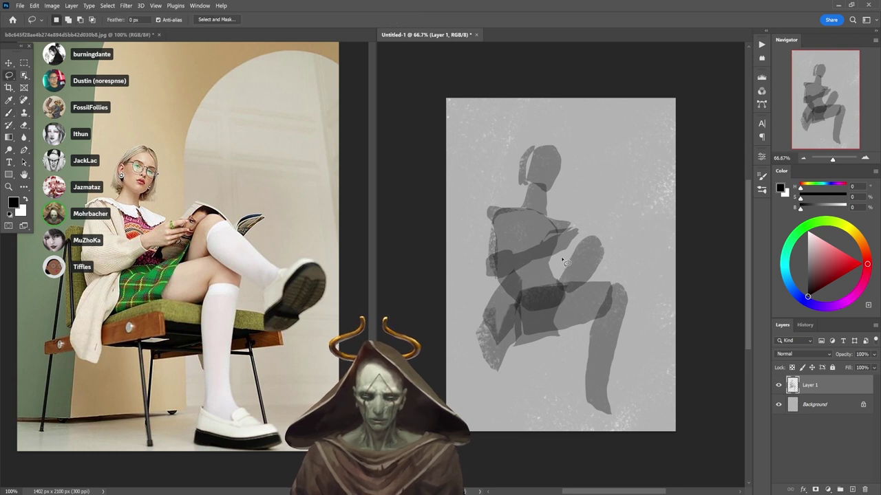
{"action": "left_click_drag", "start_coordinate": [551, 261], "coordinate": [578, 224]}
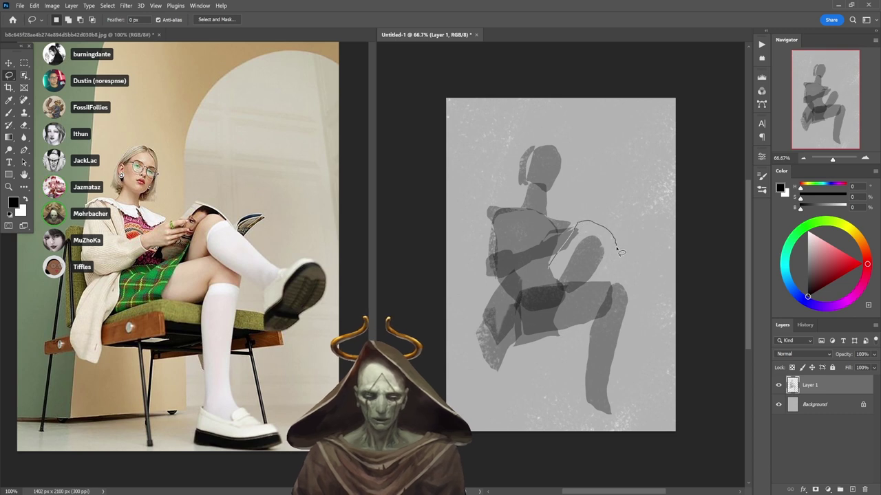
{"action": "mouse_move", "coordinate": [621, 253]}
{"action": "left_mouse_down"}
{"action": "mouse_move", "coordinate": [659, 223]}
{"action": "mouse_move", "coordinate": [630, 267]}
{"action": "mouse_move", "coordinate": [565, 279]}
{"action": "mouse_move", "coordinate": [549, 268]}
{"action": "mouse_move", "coordinate": [641, 232]}
{"action": "mouse_move", "coordinate": [606, 279]}
{"action": "mouse_move", "coordinate": [628, 271]}
{"action": "mouse_move", "coordinate": [659, 306]}
{"action": "mouse_move", "coordinate": [649, 272]}
{"action": "left_mouse_up"}
{"action": "key", "text": "b"}
{"action": "key", "text": "ctrl+d"}
{"action": "key", "text": "l"}
{"action": "mouse_move", "coordinate": [640, 303]}
{"action": "left_mouse_down"}
{"action": "mouse_move", "coordinate": [616, 302]}
{"action": "mouse_move", "coordinate": [626, 302]}
{"action": "left_mouse_up"}
- Scale the whole figure down to 82% and move it slightly up, making room for the feet
{"action": "key", "text": "ctrl+t"}
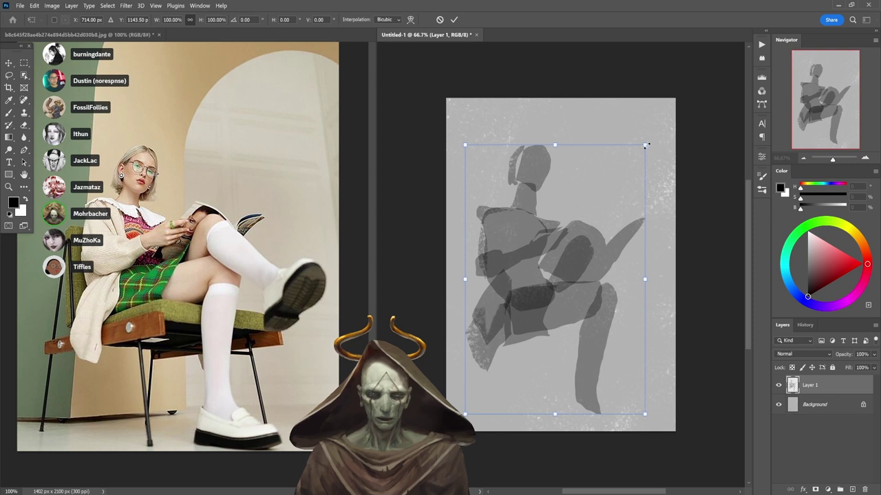
{"action": "left_click_drag", "start_coordinate": [646, 146], "coordinate": [612, 193]}
{"action": "left_click_drag", "start_coordinate": [580, 229], "coordinate": [579, 221]}
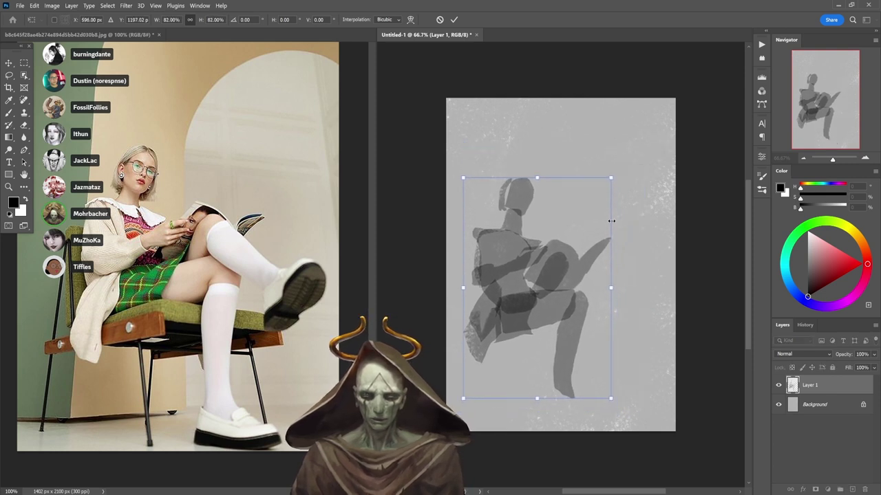
{"action": "left_click", "coordinate": [456, 20]}
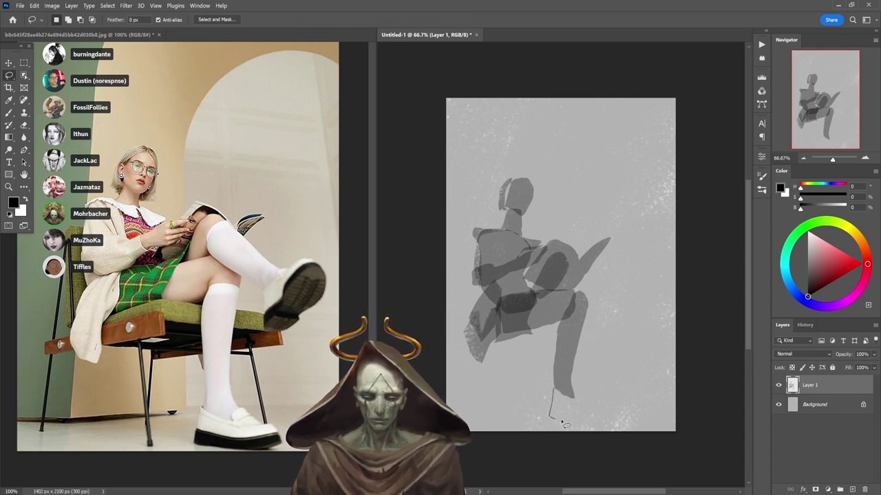
- Lasso the flat shoe under the standing leg with its toe pointing right, brush it in and deselect
{"action": "left_click_drag", "start_coordinate": [589, 424], "coordinate": [618, 425]}
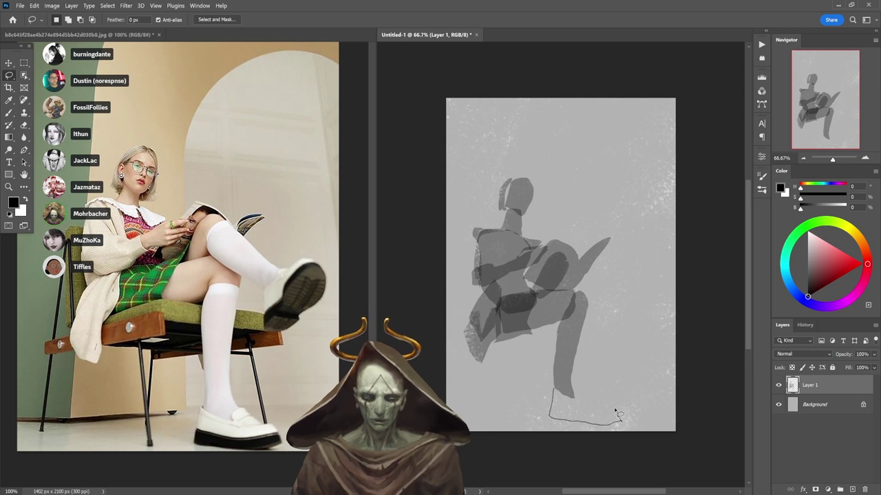
{"action": "mouse_move", "coordinate": [573, 392]}
{"action": "left_mouse_down"}
{"action": "mouse_move", "coordinate": [557, 425]}
{"action": "mouse_move", "coordinate": [629, 409]}
{"action": "left_mouse_up"}
{"action": "key", "text": "b"}
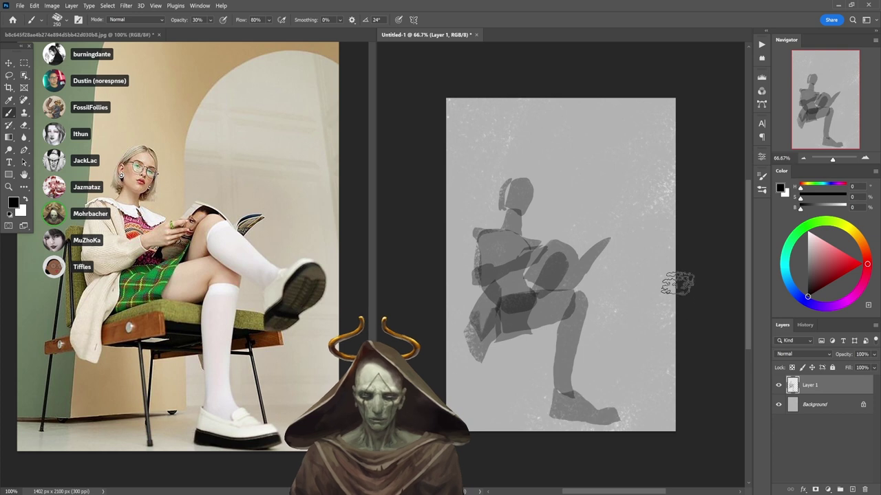
{"action": "key", "text": "ctrl+d"}
- Lasso the upturned shoe sole of the crossed leg as a separate shape at the right, brush it in and deselect
{"action": "key", "text": "l"}
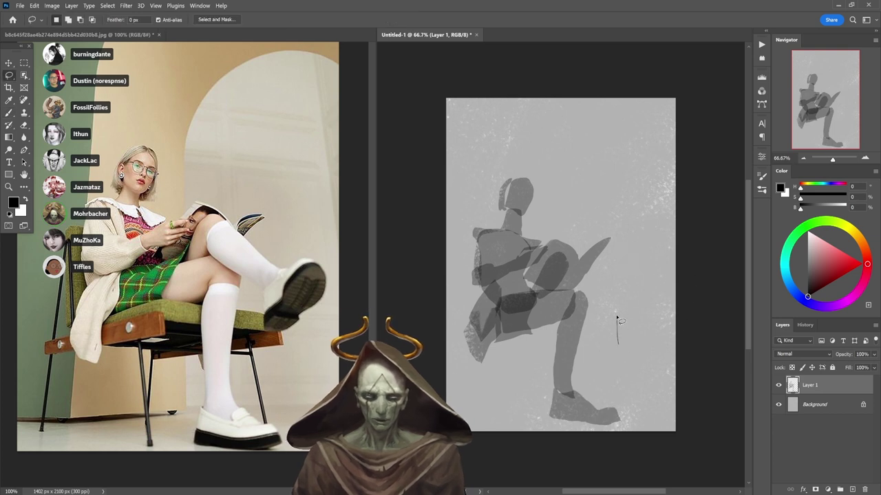
{"action": "left_click_drag", "start_coordinate": [617, 317], "coordinate": [644, 278]}
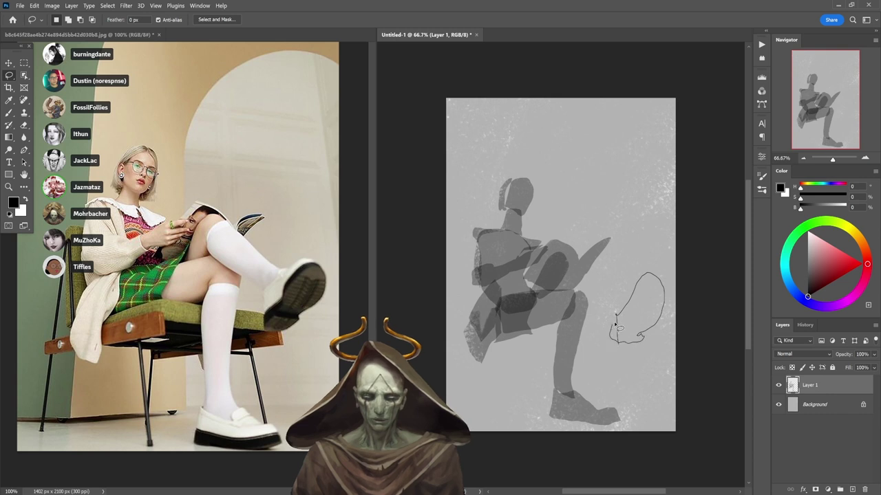
{"action": "key", "text": "b"}
{"action": "mouse_move", "coordinate": [615, 324]}
{"action": "left_mouse_down"}
{"action": "mouse_move", "coordinate": [640, 284]}
{"action": "mouse_move", "coordinate": [638, 354]}
{"action": "left_mouse_up"}
{"action": "key", "text": "ctrl+d"}
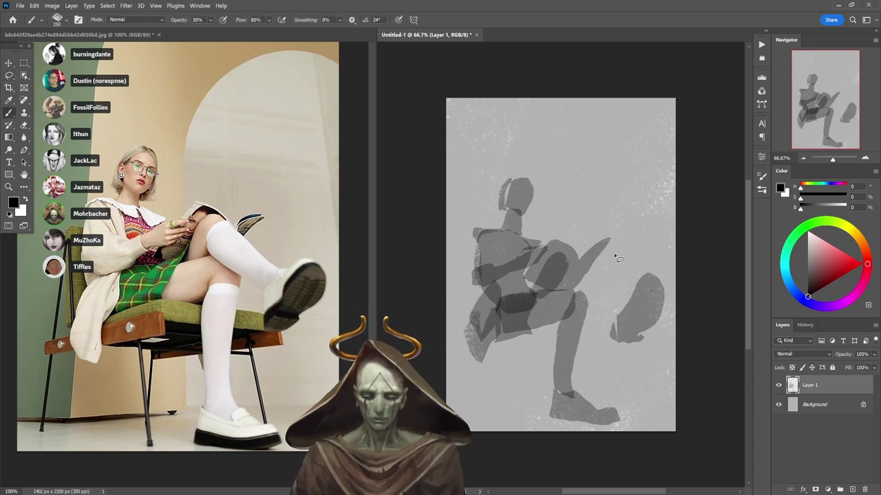
- Lasso the crossed lower leg from the raised knee to the upturned shoe, brush it in and deselect
{"action": "key", "text": "b"}
{"action": "key", "text": "l"}
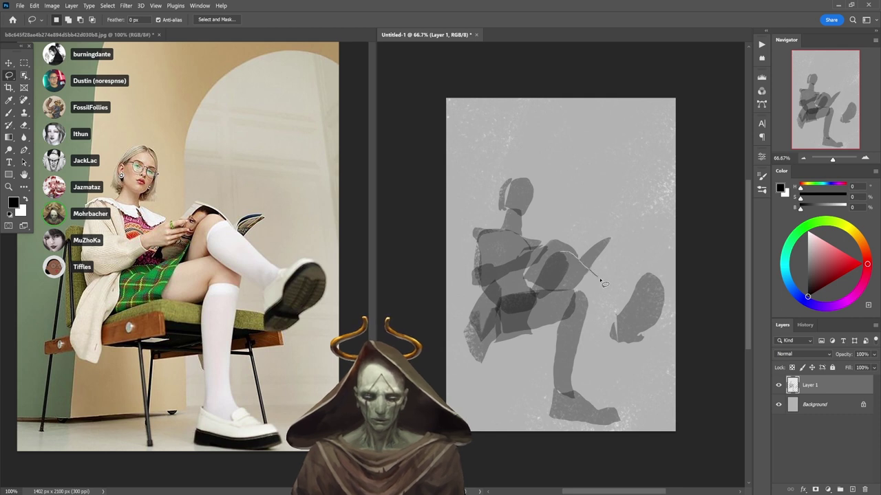
{"action": "mouse_move", "coordinate": [614, 296]}
{"action": "left_mouse_down"}
{"action": "mouse_move", "coordinate": [624, 303]}
{"action": "mouse_move", "coordinate": [636, 282]}
{"action": "mouse_move", "coordinate": [657, 278]}
{"action": "mouse_move", "coordinate": [618, 335]}
{"action": "left_mouse_up"}
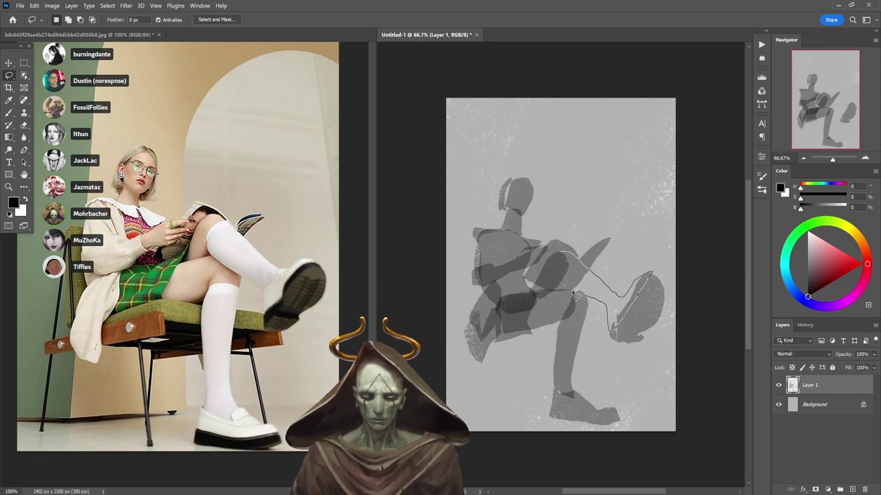
{"action": "mouse_move", "coordinate": [577, 296]}
{"action": "left_mouse_down"}
{"action": "mouse_move", "coordinate": [555, 288]}
{"action": "mouse_move", "coordinate": [563, 253]}
{"action": "mouse_move", "coordinate": [592, 317]}
{"action": "mouse_move", "coordinate": [632, 284]}
{"action": "left_mouse_up"}
{"action": "key", "text": "b"}
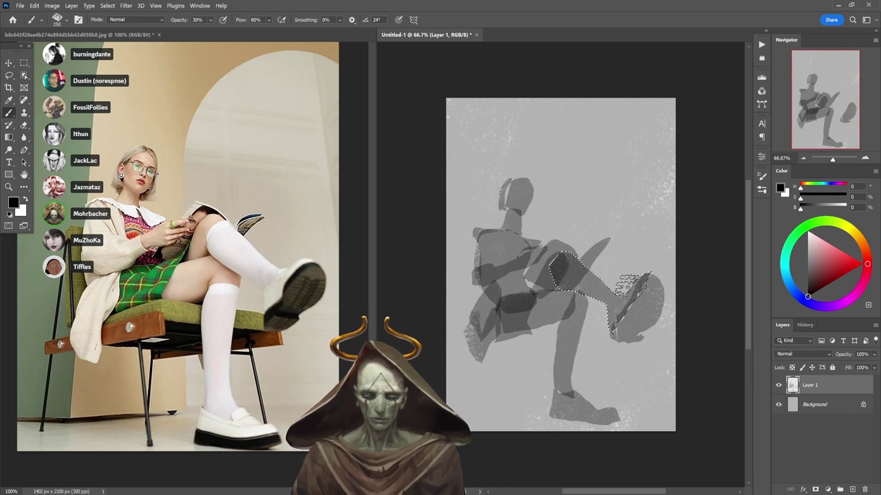
{"action": "key", "text": "ctrl+d"}
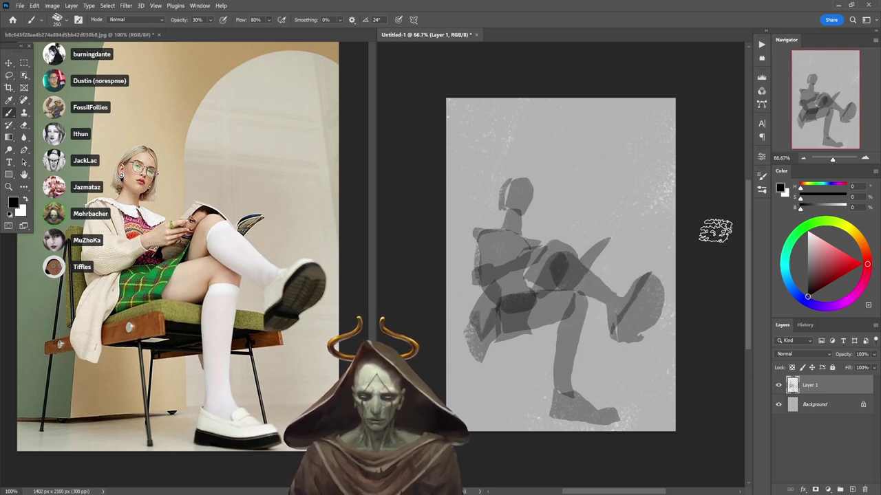
- Lasso a small pointed book shape between the hand and the raised knee, brush it in and deselect
{"action": "key", "text": "l"}
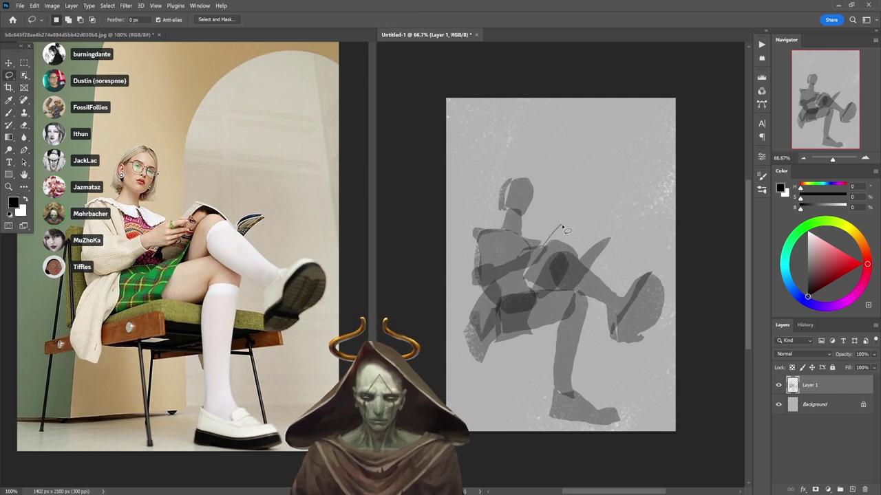
{"action": "mouse_move", "coordinate": [564, 230]}
{"action": "left_mouse_down"}
{"action": "mouse_move", "coordinate": [585, 262]}
{"action": "mouse_move", "coordinate": [572, 259]}
{"action": "mouse_move", "coordinate": [571, 244]}
{"action": "mouse_move", "coordinate": [547, 241]}
{"action": "left_mouse_up"}
{"action": "key", "text": "b"}
{"action": "key", "text": "ctrl+d"}
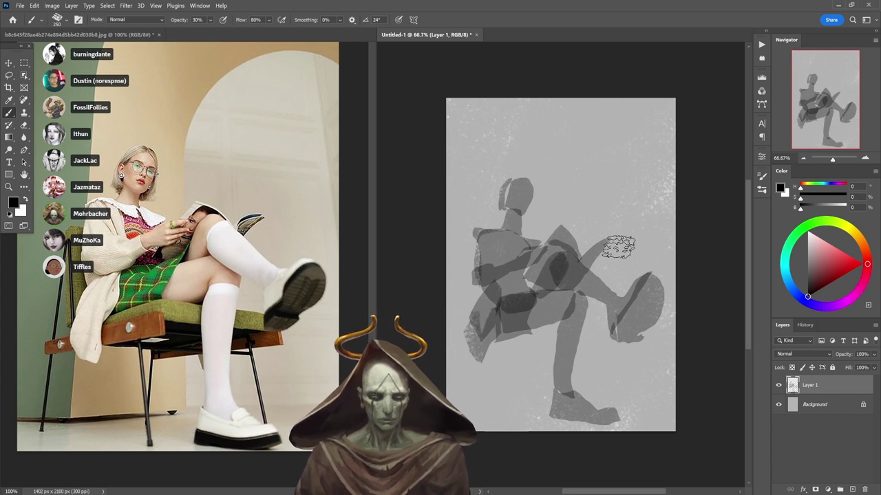
- Lasso and darken a patch beside the crossed thigh at the lap, and another patch on the upper chest
{"action": "key", "text": "l"}
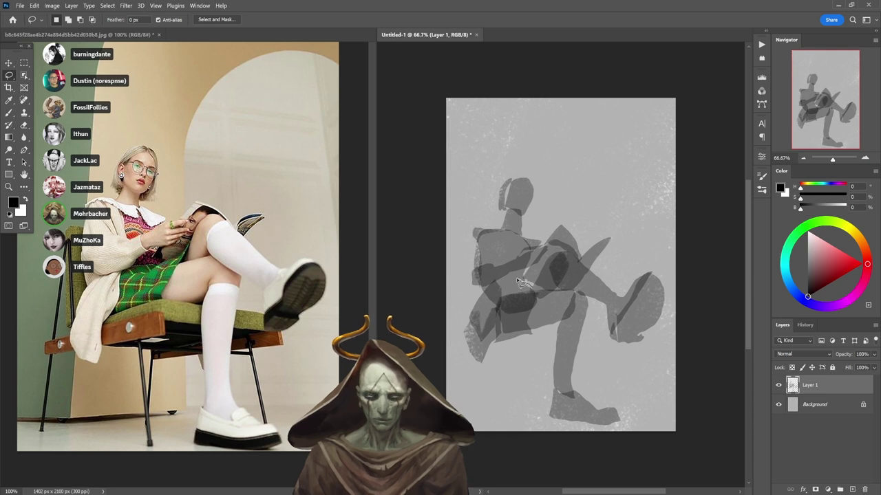
{"action": "key", "text": "b"}
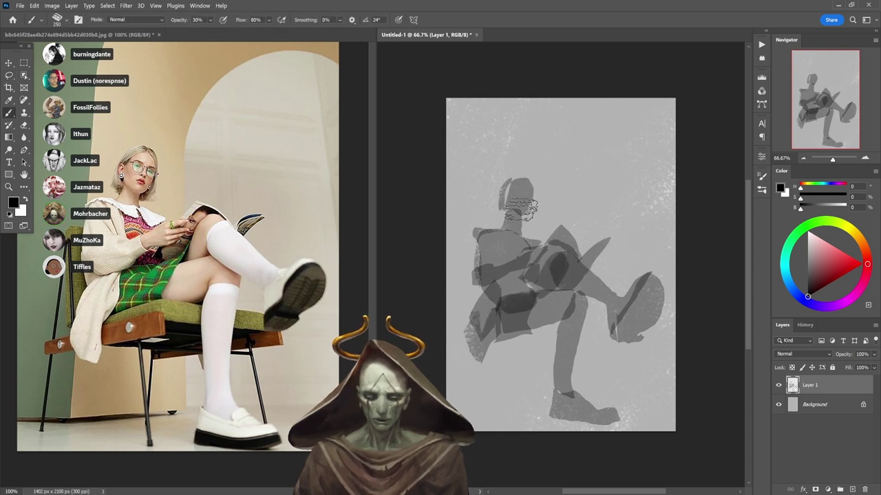
{"action": "key", "text": "l"}
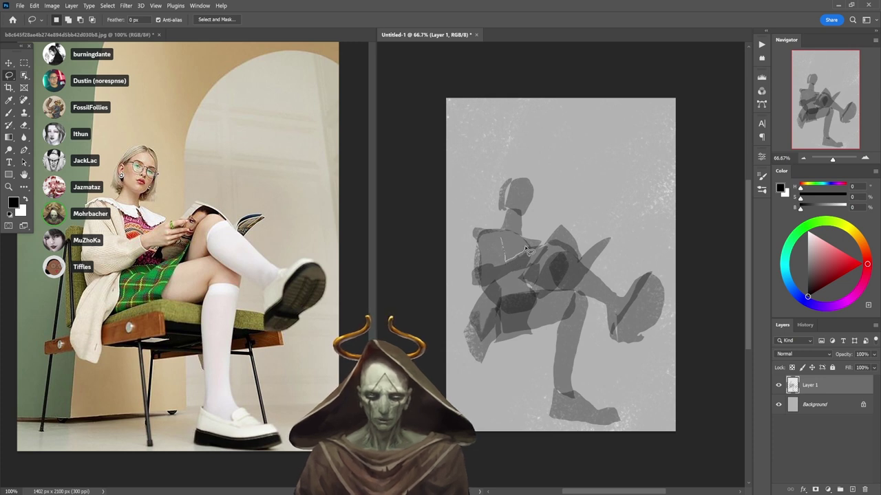
{"action": "key", "text": "b"}
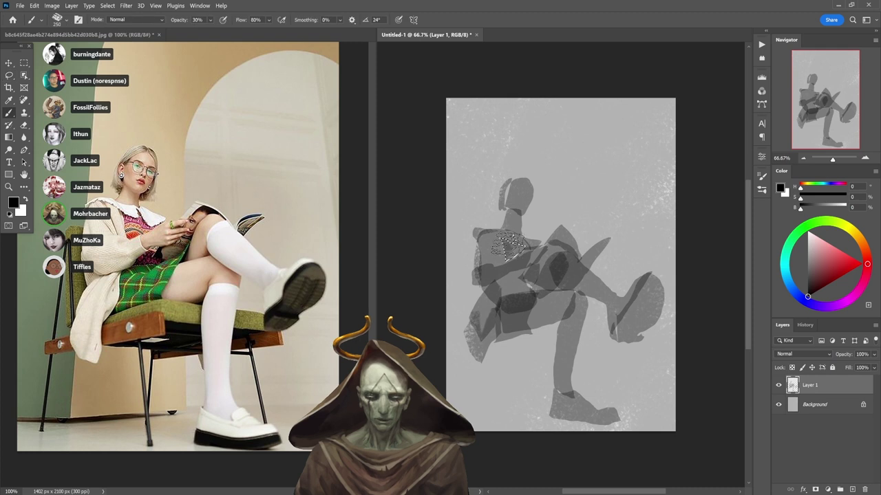
- Lasso a narrow lock of hair along the right side of the face, brush it in and deselect
{"action": "key", "text": "l"}
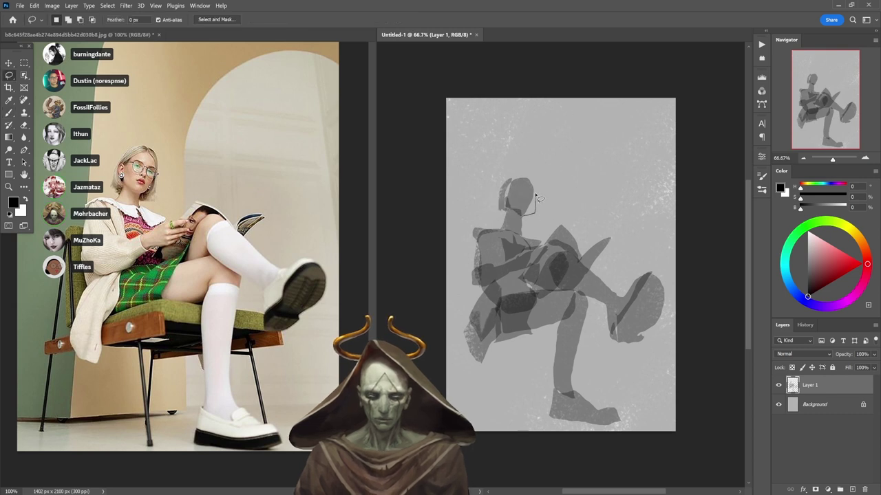
{"action": "left_click_drag", "start_coordinate": [521, 219], "coordinate": [521, 217]}
{"action": "key", "text": "b"}
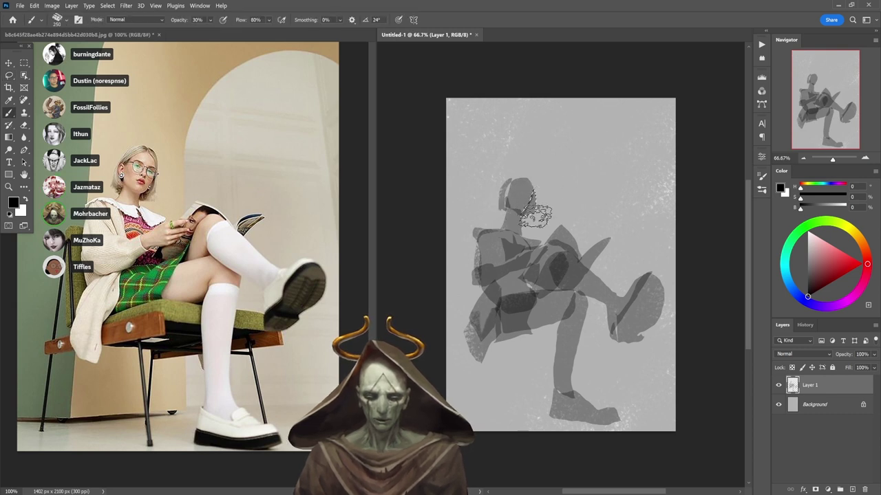
{"action": "key", "text": "ctrl+d"}
- Lasso the hair cap over the top of the head, brush it in and deselect
{"action": "key", "text": "l"}
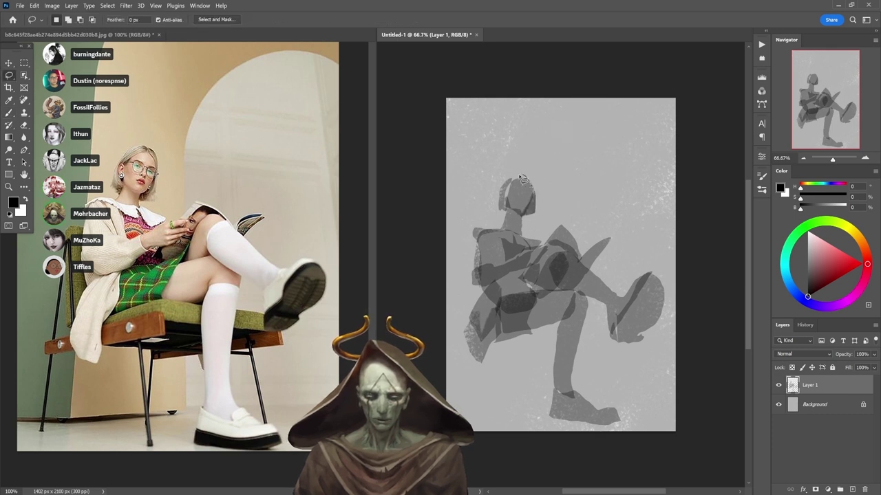
{"action": "mouse_move", "coordinate": [523, 179]}
{"action": "left_mouse_down"}
{"action": "mouse_move", "coordinate": [503, 188]}
{"action": "mouse_move", "coordinate": [524, 177]}
{"action": "left_mouse_up"}
{"action": "key", "text": "b"}
{"action": "left_click_drag", "start_coordinate": [521, 176], "coordinate": [524, 170]}
{"action": "key", "text": "ctrl+d"}
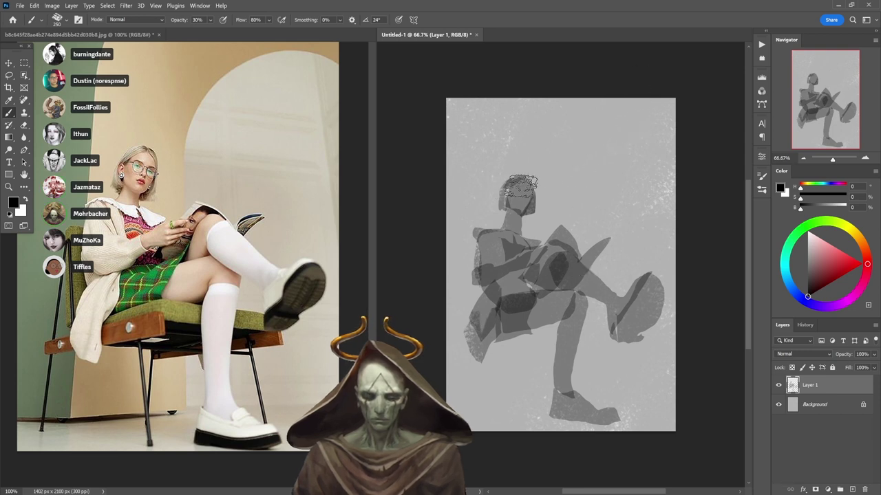
- Lasso and darken small patches along the upper torso, the back edge of the coat and the shoulder
{"action": "key", "text": "l"}
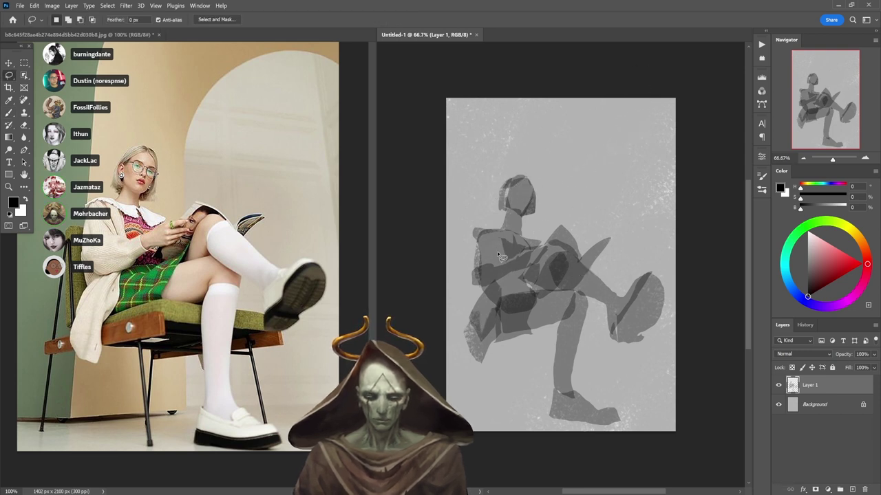
{"action": "key", "text": "b"}
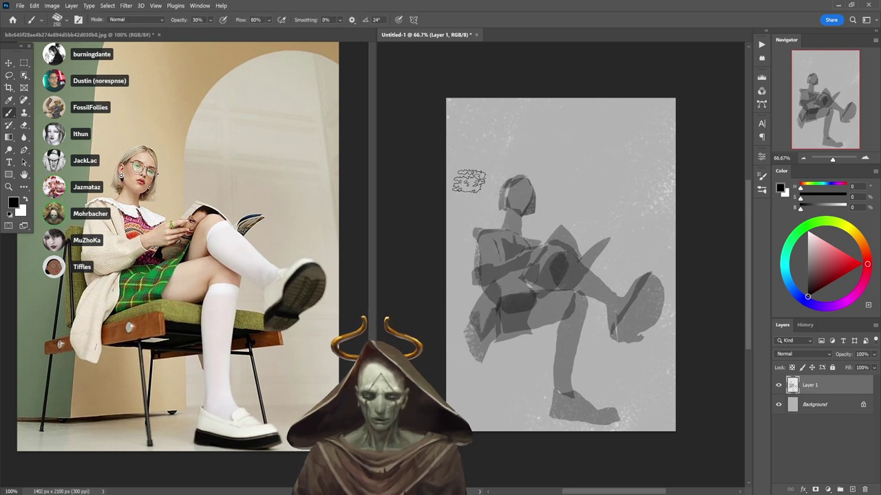
{"action": "key", "text": "l"}
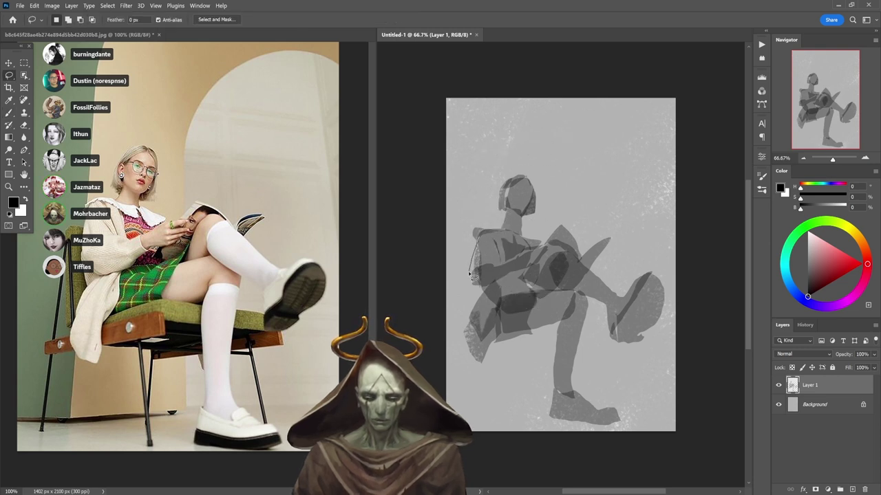
{"action": "key", "text": "b"}
{"action": "key", "text": "l"}
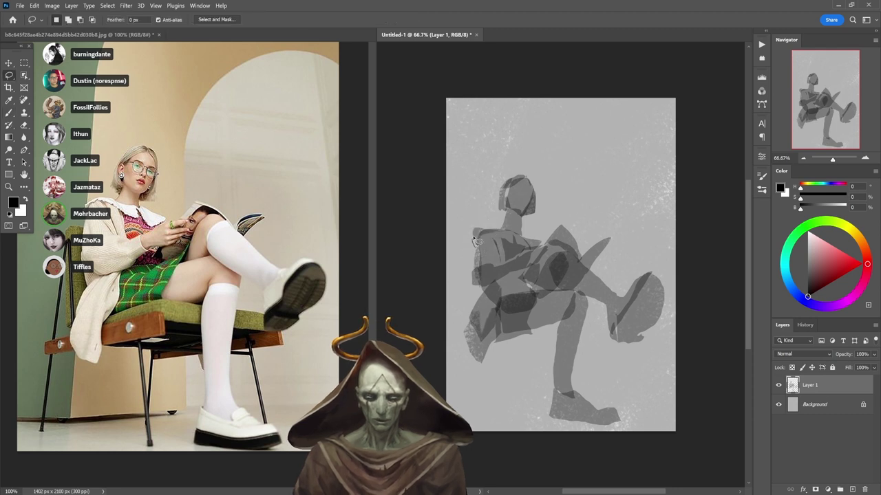
{"action": "key", "text": "e"}
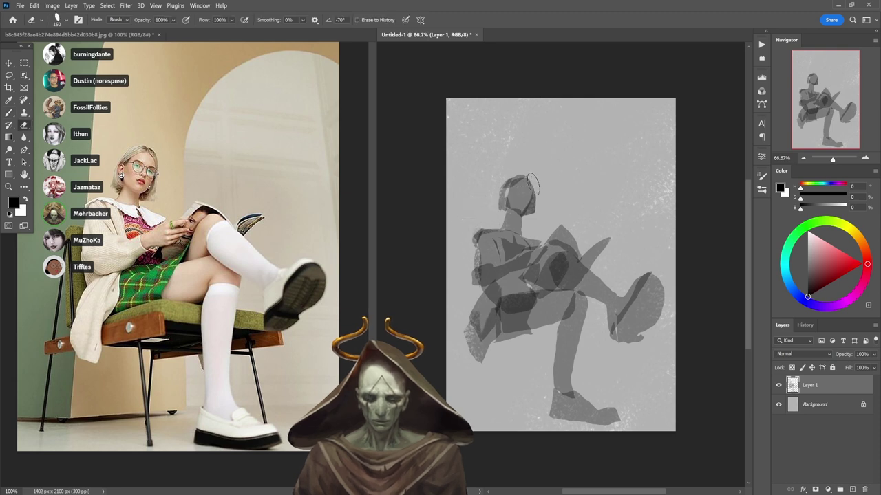
- Lasso the narrow gap beneath the forearm above the lap, erase inside it and deselect
{"action": "key", "text": "l"}
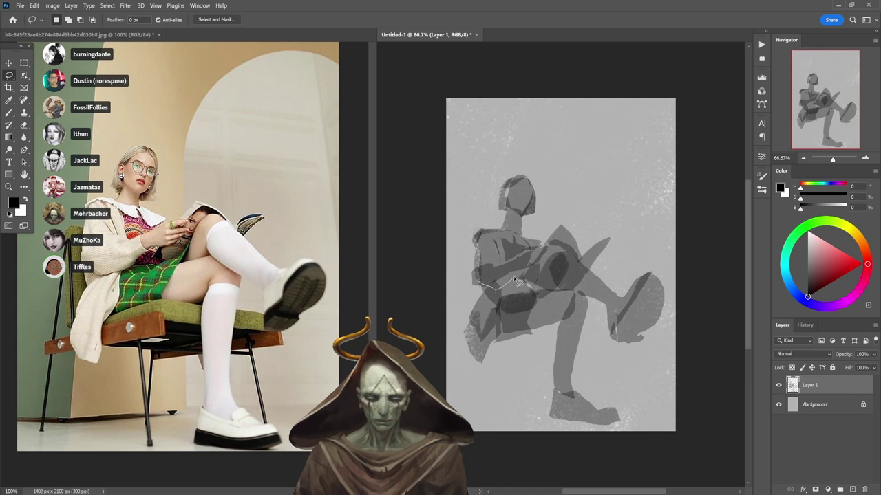
{"action": "mouse_move", "coordinate": [514, 280]}
{"action": "left_mouse_down"}
{"action": "mouse_move", "coordinate": [520, 270]}
{"action": "mouse_move", "coordinate": [507, 277]}
{"action": "left_mouse_up"}
{"action": "key", "text": "e"}
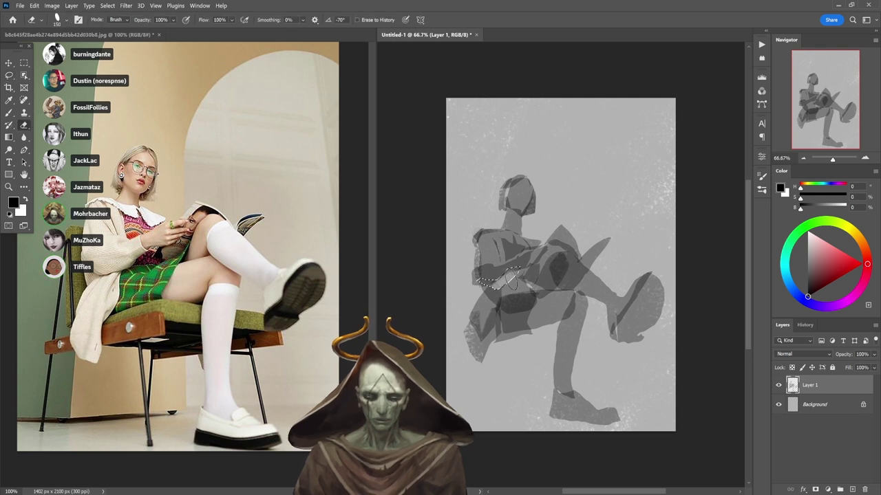
{"action": "key", "text": "b"}
{"action": "key", "text": "ctrl+d"}
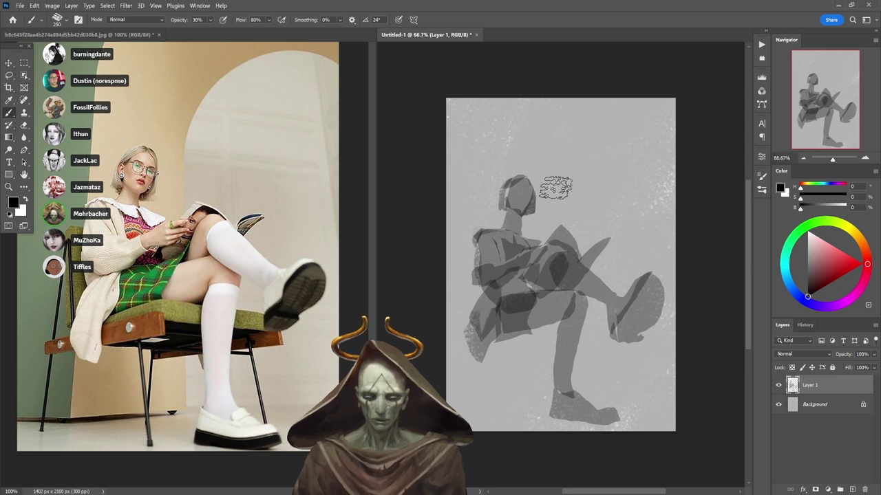
- Lasso a patch below the book beside the crossed thigh, brush it in and deselect
{"action": "key", "text": "l"}
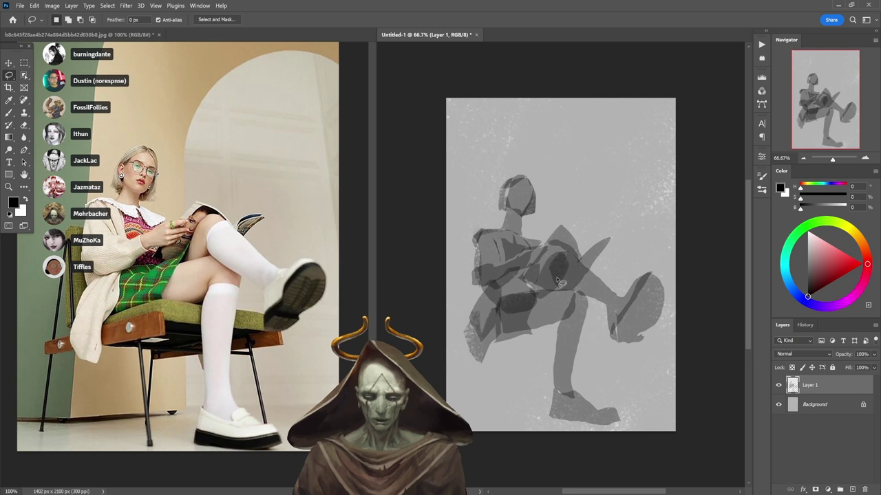
{"action": "mouse_move", "coordinate": [533, 294]}
{"action": "left_mouse_down"}
{"action": "mouse_move", "coordinate": [550, 277]}
{"action": "mouse_move", "coordinate": [534, 294]}
{"action": "left_mouse_up"}
{"action": "key", "text": "b"}
{"action": "key", "text": "ctrl+d"}
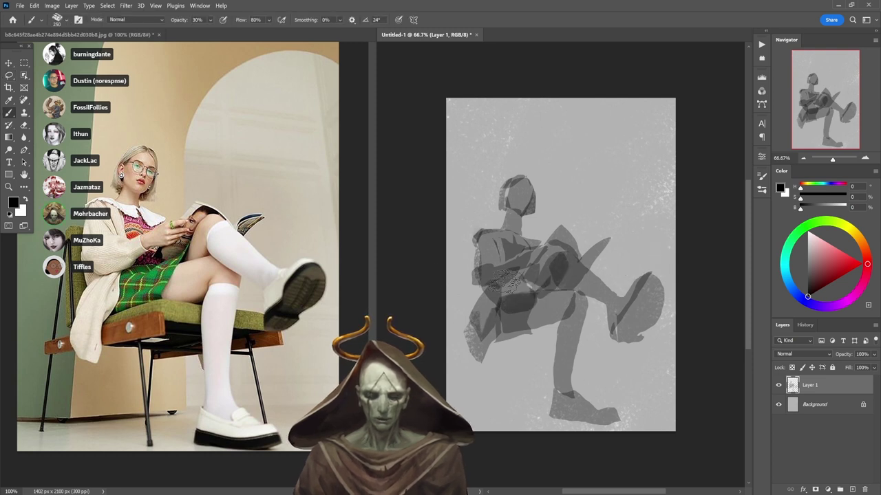
- Lasso the head, lower it slightly toward the shoulders with a darker patch under the chin, and deselect
{"action": "key", "text": "l"}
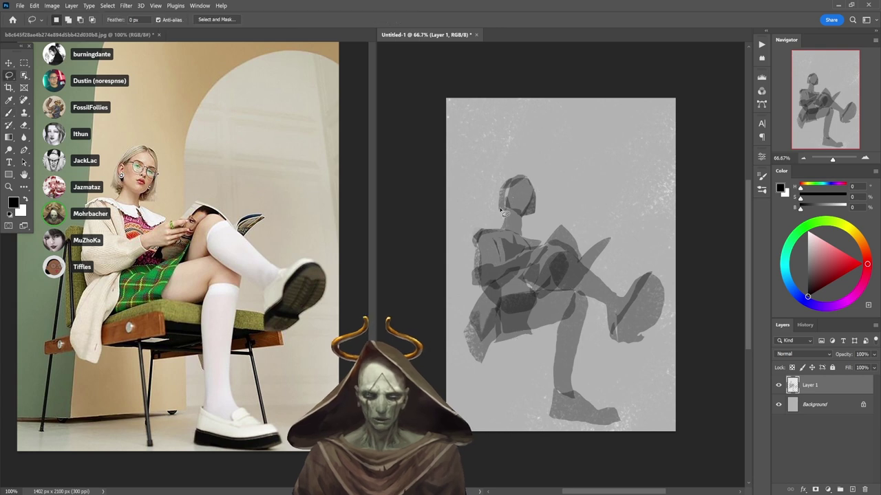
{"action": "mouse_move", "coordinate": [503, 216]}
{"action": "left_mouse_down"}
{"action": "mouse_move", "coordinate": [503, 156]}
{"action": "mouse_move", "coordinate": [484, 202]}
{"action": "mouse_move", "coordinate": [532, 205]}
{"action": "left_mouse_up"}
{"action": "key", "text": "b"}
{"action": "key", "text": "ctrl+d"}
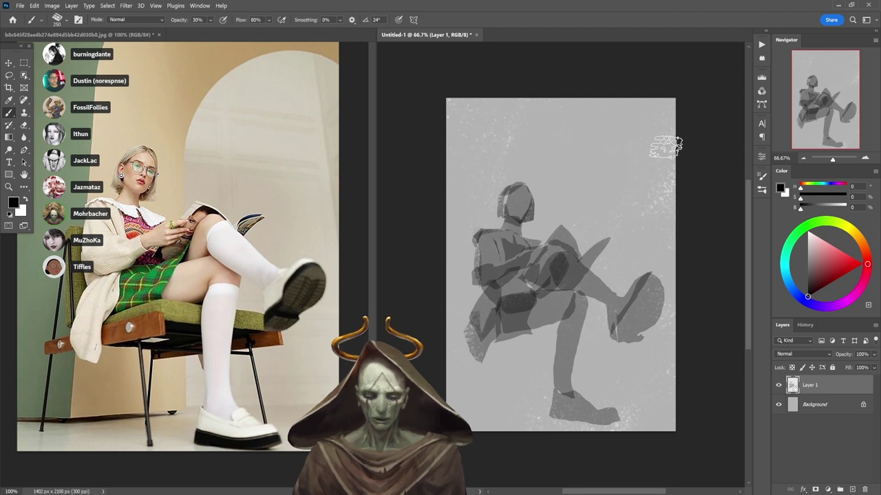
- Lasso a small patch at the book's lower edge and a coat strip from the elbow to the hip, brushing in both
{"action": "key", "text": "l"}
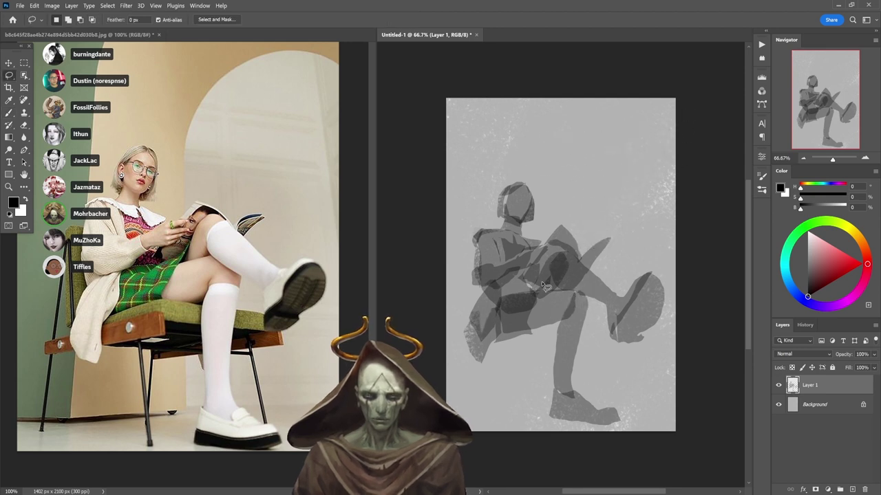
{"action": "key", "text": "b"}
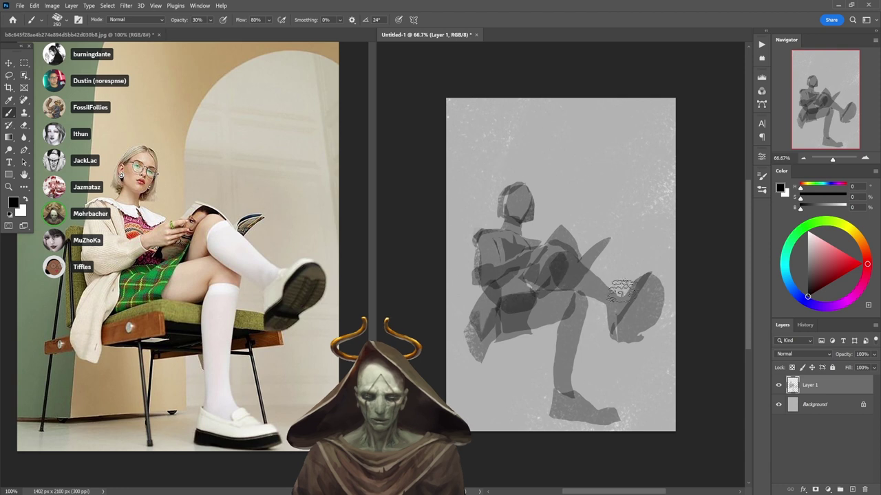
{"action": "key", "text": "l"}
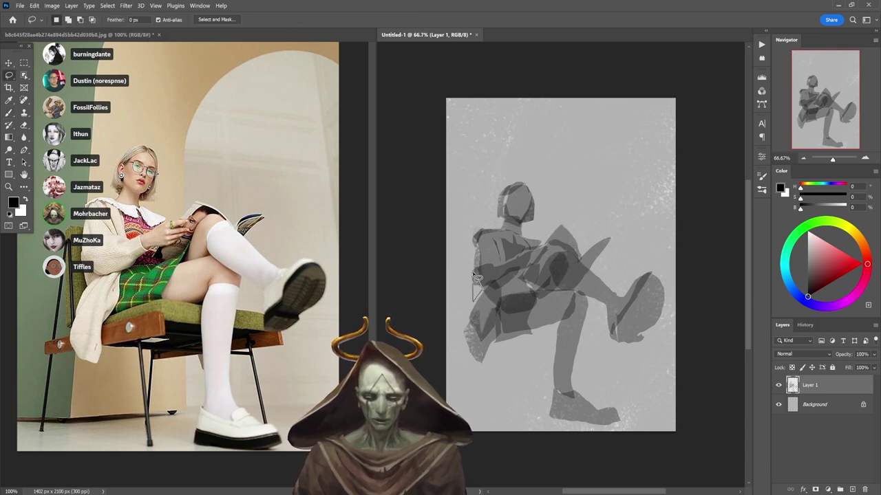
{"action": "key", "text": "b"}
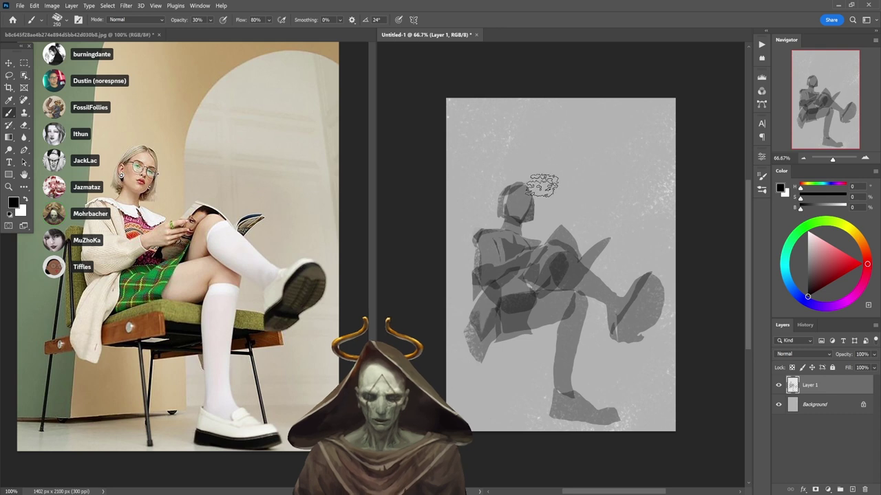
{"action": "key", "text": "l"}
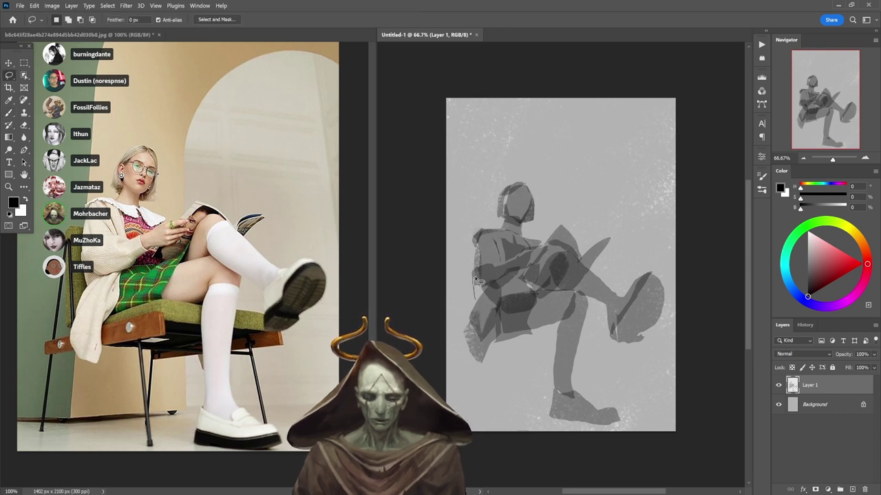
{"action": "key", "text": "b"}
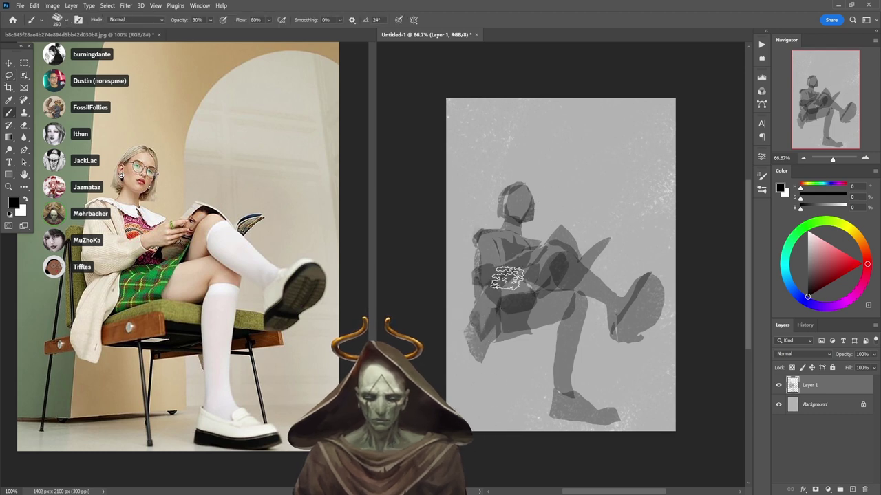
{"action": "key", "text": "l"}
{"action": "key", "text": "b"}
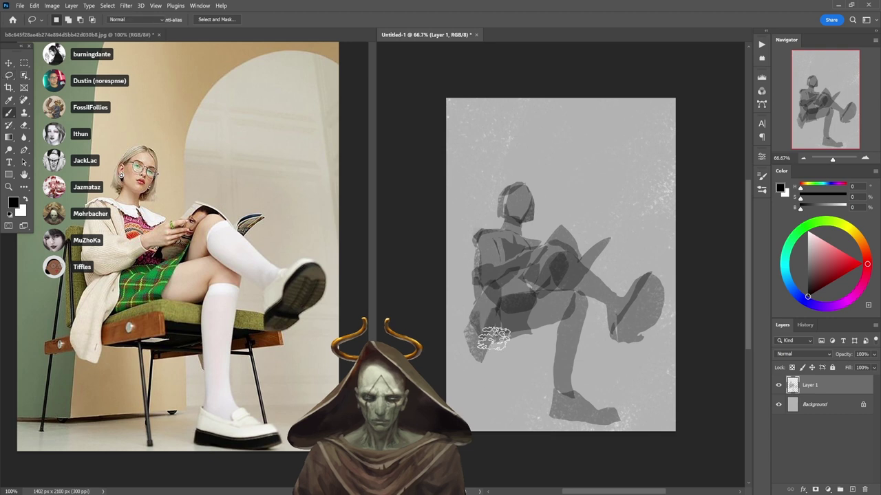
- Lasso the hanging coat hem behind the hip, widen and darken it with the brush, and deselect
{"action": "key", "text": "l"}
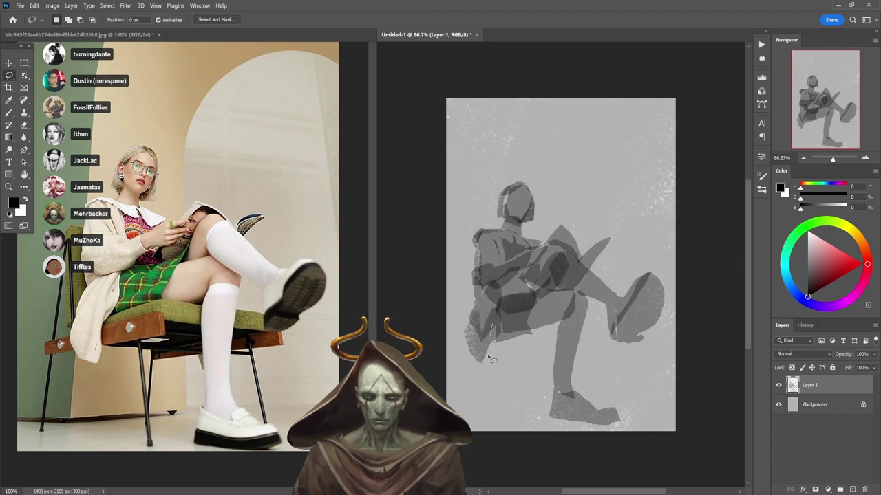
{"action": "key", "text": "b"}
{"action": "mouse_move", "coordinate": [464, 337]}
{"action": "left_mouse_down"}
{"action": "mouse_move", "coordinate": [484, 321]}
{"action": "mouse_move", "coordinate": [483, 363]}
{"action": "mouse_move", "coordinate": [475, 315]}
{"action": "left_mouse_up"}
{"action": "key", "text": "ctrl+d"}
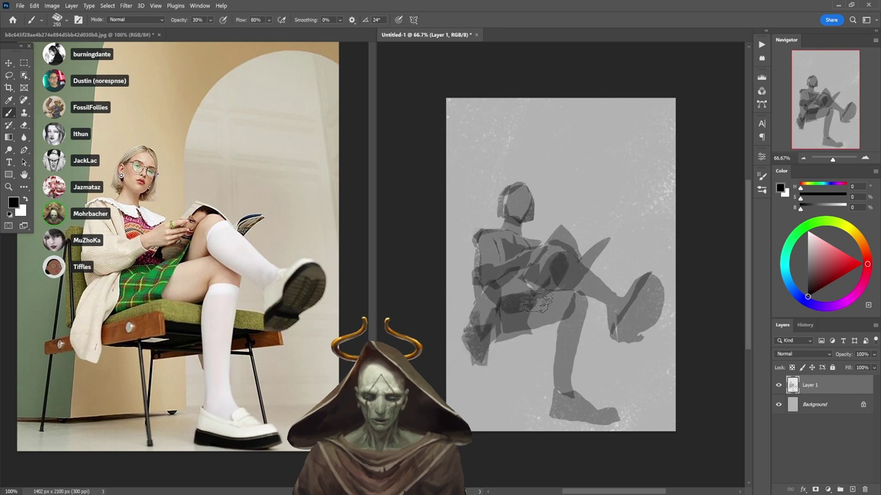
- Lasso the long chair side rail under the thigh from the coat hem forward, brush it in and deselect
{"action": "key", "text": "l"}
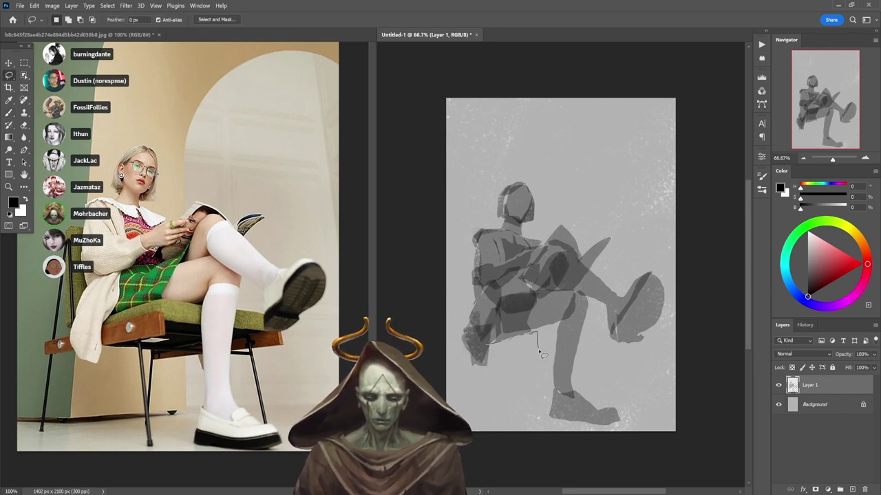
{"action": "left_click_drag", "start_coordinate": [538, 349], "coordinate": [486, 363]}
{"action": "key", "text": "b"}
{"action": "mouse_move", "coordinate": [551, 335]}
{"action": "left_mouse_down"}
{"action": "mouse_move", "coordinate": [487, 345]}
{"action": "mouse_move", "coordinate": [537, 336]}
{"action": "mouse_move", "coordinate": [533, 351]}
{"action": "mouse_move", "coordinate": [484, 359]}
{"action": "mouse_move", "coordinate": [533, 353]}
{"action": "mouse_move", "coordinate": [494, 351]}
{"action": "left_mouse_up"}
{"action": "key", "text": "l"}
{"action": "key", "text": "b"}
{"action": "key", "text": "ctrl+d"}
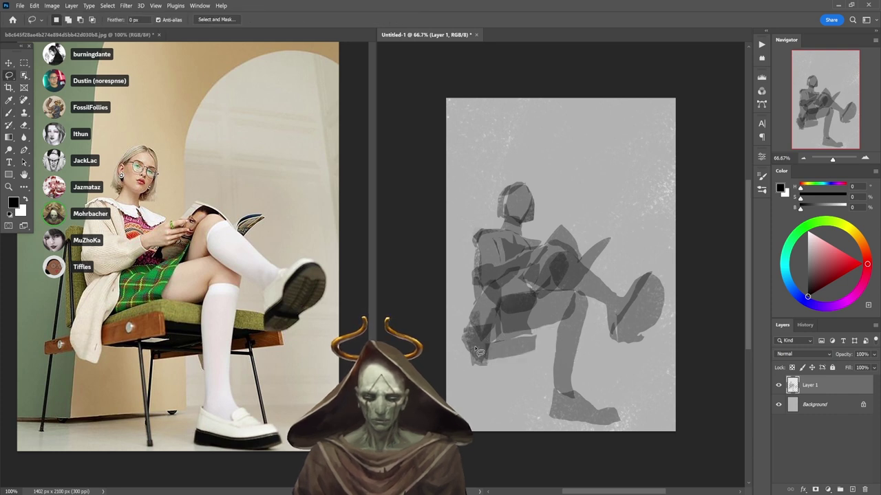
{"action": "key", "text": "l"}
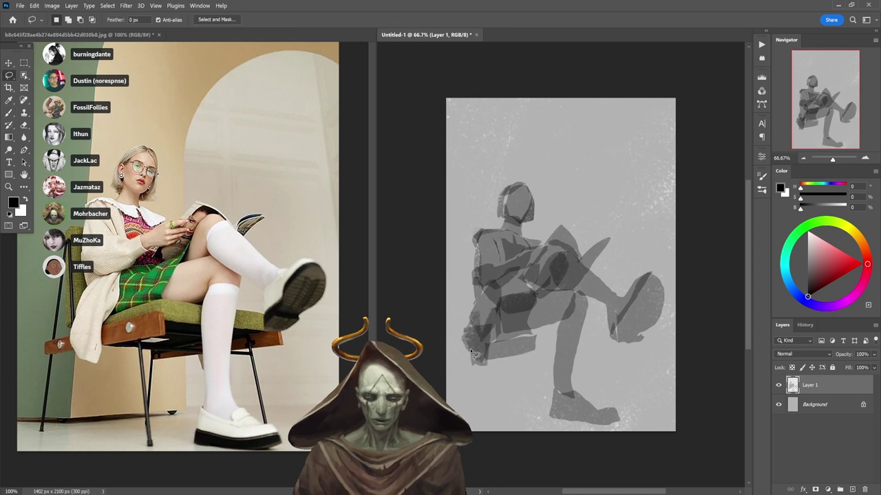
{"action": "mouse_move", "coordinate": [481, 343]}
{"action": "left_mouse_down"}
{"action": "mouse_move", "coordinate": [452, 363]}
{"action": "mouse_move", "coordinate": [482, 351]}
{"action": "mouse_move", "coordinate": [449, 355]}
{"action": "mouse_move", "coordinate": [481, 362]}
{"action": "mouse_move", "coordinate": [448, 365]}
{"action": "mouse_move", "coordinate": [462, 353]}
{"action": "left_mouse_up"}
{"action": "key", "text": "b"}
{"action": "key", "text": "ctrl+z"}
{"action": "key", "text": "ctrl+z"}
{"action": "key", "text": "l"}
{"action": "key", "text": "b"}
{"action": "key", "text": "ctrl+z"}
{"action": "key", "text": "ctrl+z"}
- Lasso the rear end of the chair rail protruding behind the coat hem, brush it in and deselect
{"action": "key", "text": "l"}
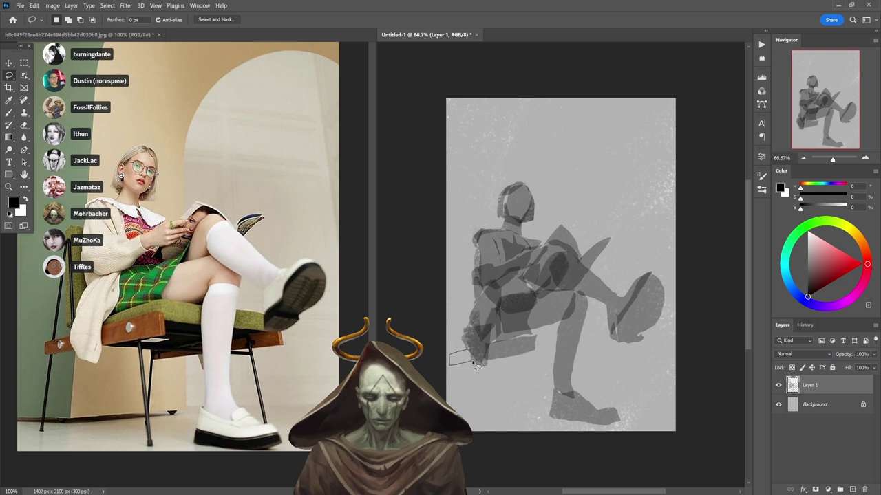
{"action": "mouse_move", "coordinate": [472, 363]}
{"action": "left_mouse_down"}
{"action": "mouse_move", "coordinate": [472, 349]}
{"action": "mouse_move", "coordinate": [447, 361]}
{"action": "left_mouse_up"}
{"action": "key", "text": "b"}
{"action": "key", "text": "ctrl+d"}
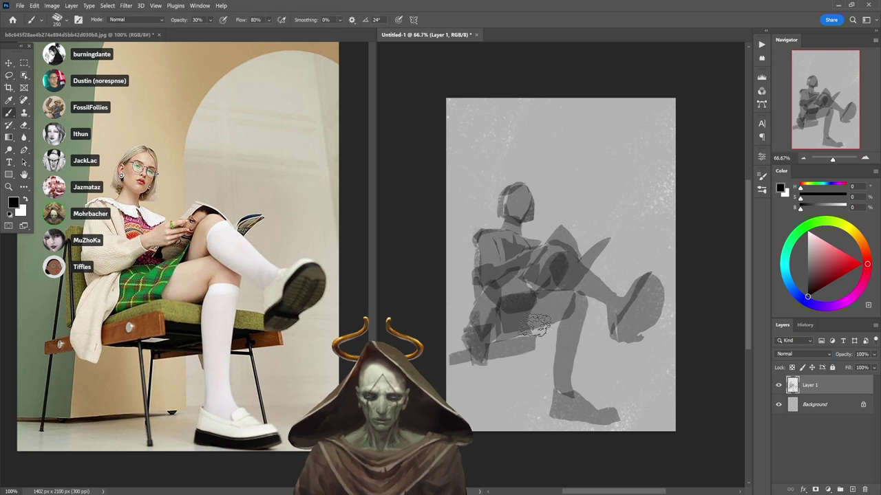
- Lasso the upright chair backrest behind the figure's back, brush it in and deselect
{"action": "key", "text": "l"}
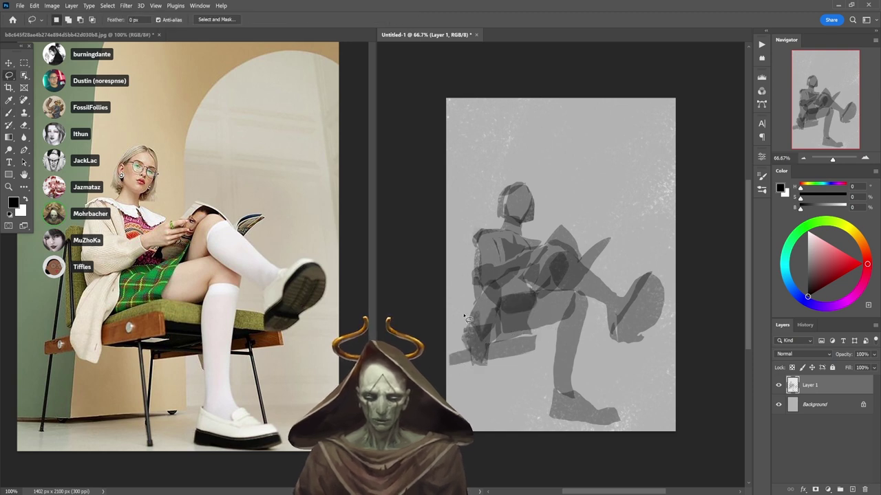
{"action": "mouse_move", "coordinate": [464, 317]}
{"action": "left_mouse_down"}
{"action": "mouse_move", "coordinate": [460, 245]}
{"action": "mouse_move", "coordinate": [476, 246]}
{"action": "mouse_move", "coordinate": [457, 256]}
{"action": "mouse_move", "coordinate": [480, 252]}
{"action": "left_mouse_up"}
{"action": "key", "text": "b"}
{"action": "key", "text": "ctrl+d"}
{"action": "key", "text": "l"}
{"action": "key", "text": "b"}
{"action": "key", "text": "ctrl+d"}
{"action": "key", "text": "l"}
{"action": "key", "text": "b"}
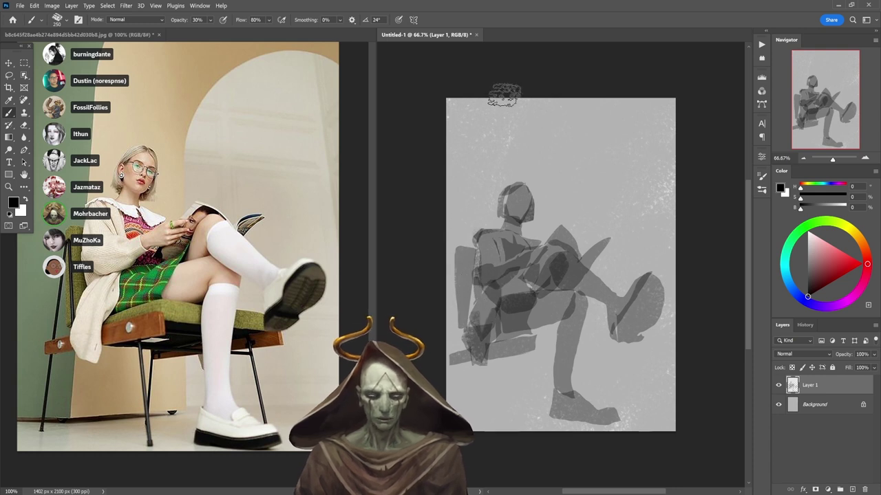
{"action": "key", "text": "l"}
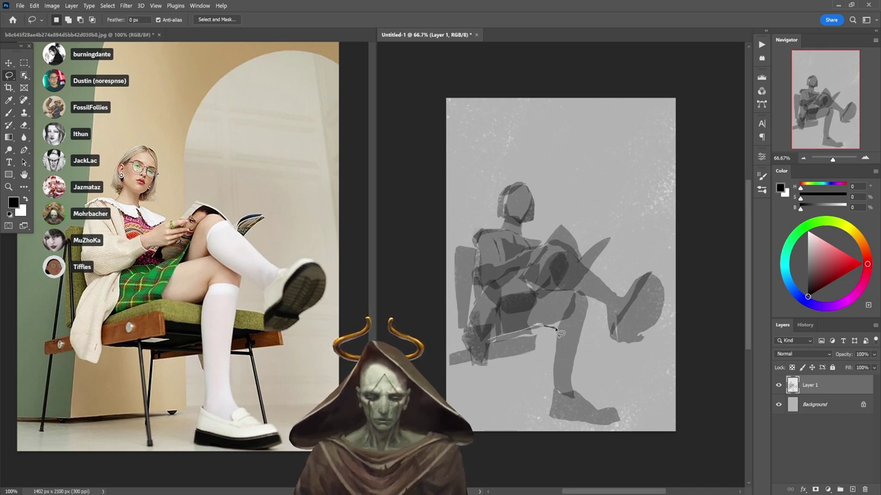
{"action": "left_click_drag", "start_coordinate": [556, 329], "coordinate": [572, 330]}
{"action": "key", "text": "b"}
{"action": "key", "text": "ctrl+d"}
- Lasso the chair seat from the coat hem forward past the lower leg, brush it in, rebrush it darker and deselect
{"action": "key", "text": "l"}
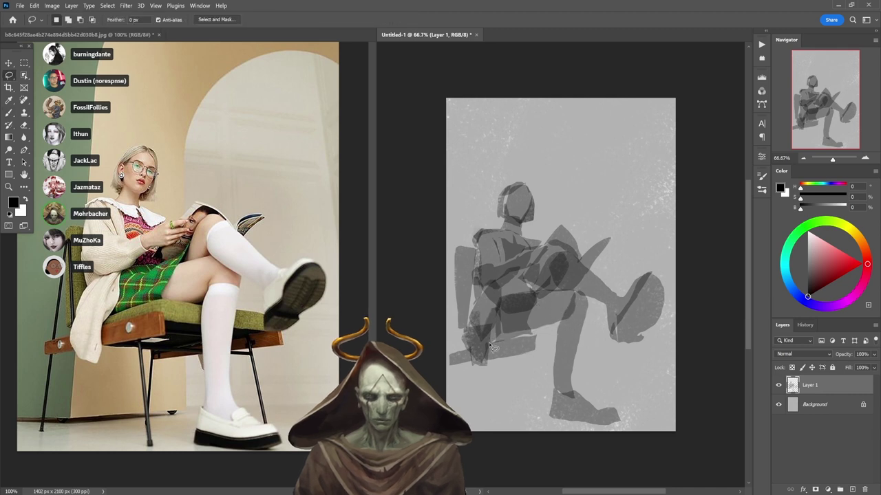
{"action": "left_click_drag", "start_coordinate": [488, 342], "coordinate": [549, 318]}
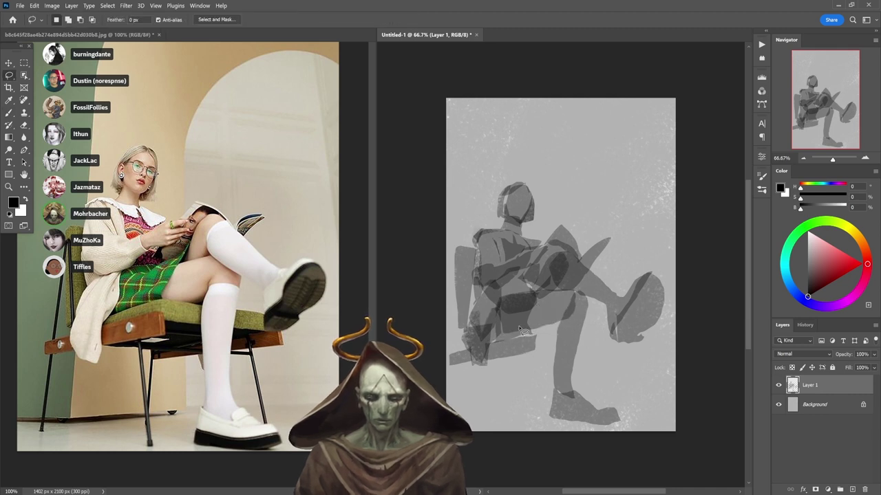
{"action": "left_click_drag", "start_coordinate": [486, 342], "coordinate": [536, 325]}
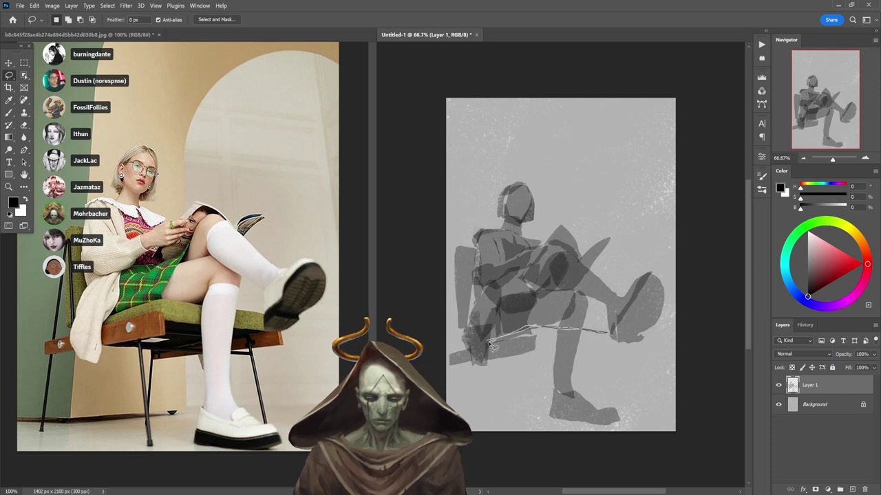
{"action": "left_click_drag", "start_coordinate": [490, 348], "coordinate": [533, 341]}
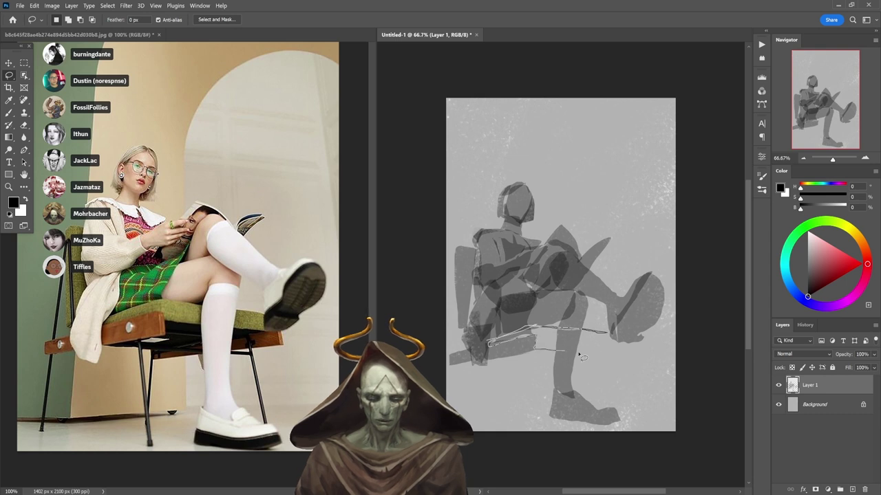
{"action": "left_click_drag", "start_coordinate": [612, 349], "coordinate": [611, 350]}
{"action": "key", "text": "b"}
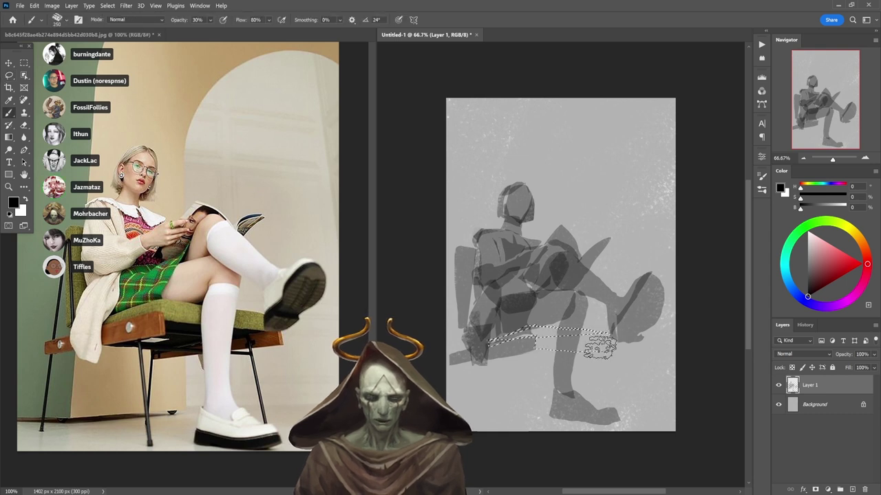
{"action": "key", "text": "ctrl+d"}
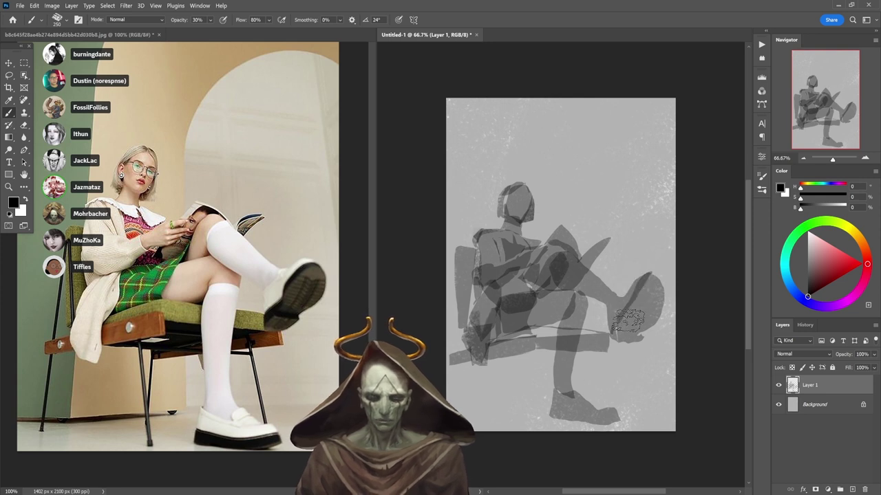
{"action": "key", "text": "ctrl+z"}
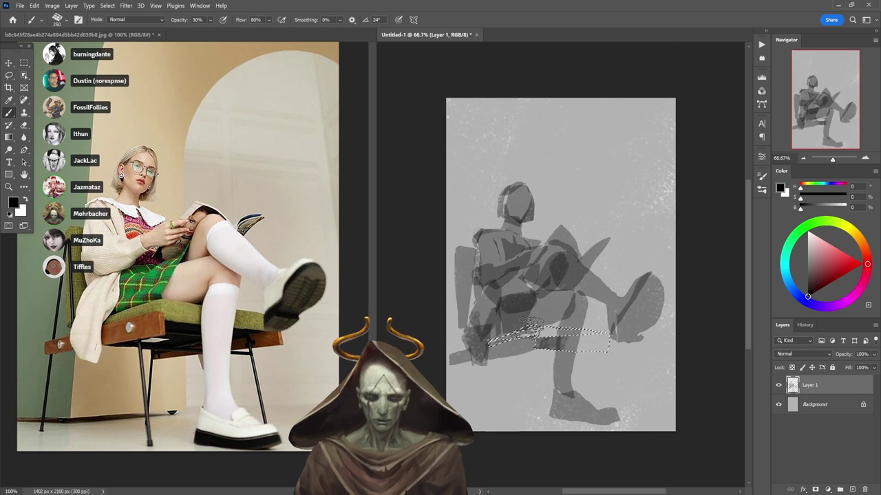
{"action": "mouse_move", "coordinate": [596, 363]}
{"action": "left_mouse_down"}
{"action": "mouse_move", "coordinate": [589, 345]}
{"action": "mouse_move", "coordinate": [606, 343]}
{"action": "left_mouse_up"}
{"action": "key", "text": "ctrl+d"}
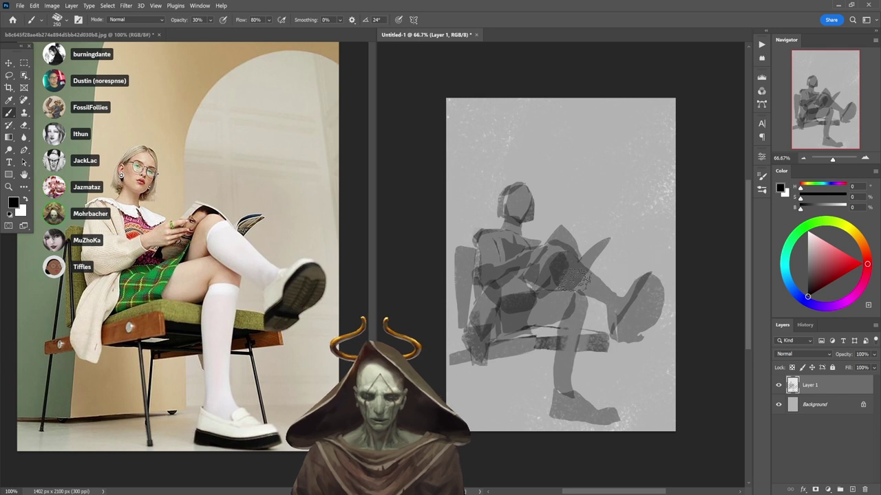
- Lasso the shadowed underside band beneath the chair seat and side rail, darken it with the brush and deselect
{"action": "key", "text": "l"}
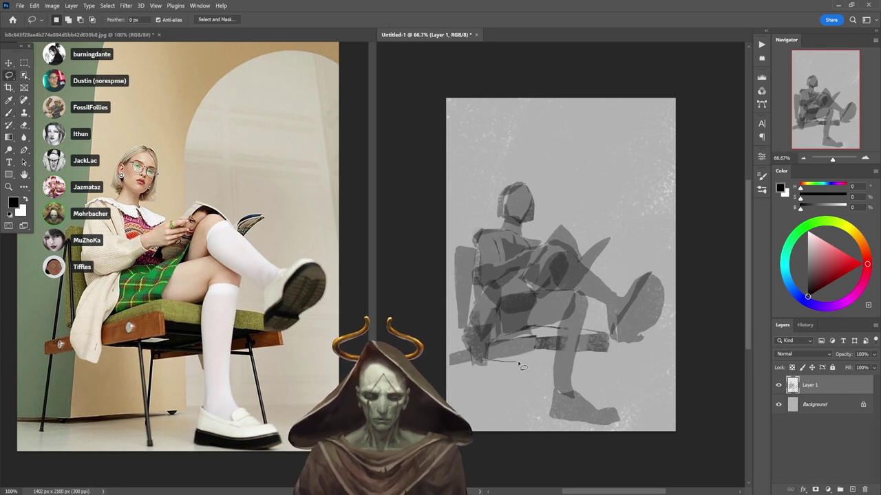
{"action": "left_click_drag", "start_coordinate": [527, 369], "coordinate": [550, 366]}
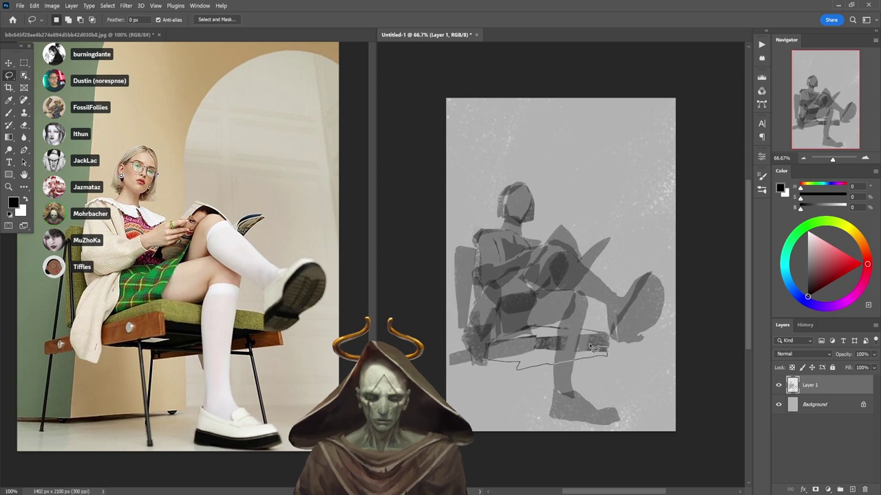
{"action": "mouse_move", "coordinate": [578, 348]}
{"action": "left_mouse_down"}
{"action": "mouse_move", "coordinate": [493, 357]}
{"action": "mouse_move", "coordinate": [539, 355]}
{"action": "left_mouse_up"}
{"action": "key", "text": "b"}
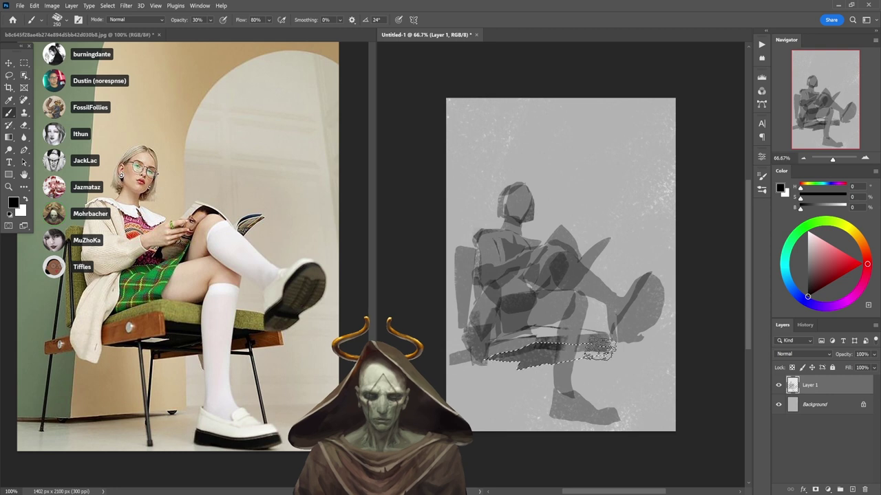
{"action": "left_click_drag", "start_coordinate": [598, 349], "coordinate": [589, 354]}
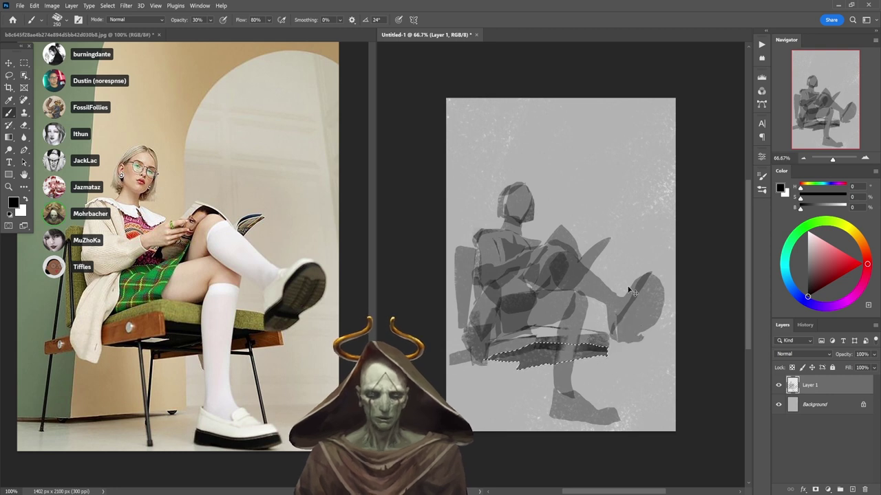
{"action": "key", "text": "ctrl+d"}
- Lasso a thin chair leg descending from the middle of the seat underside, brush it in and deselect
{"action": "key", "text": "l"}
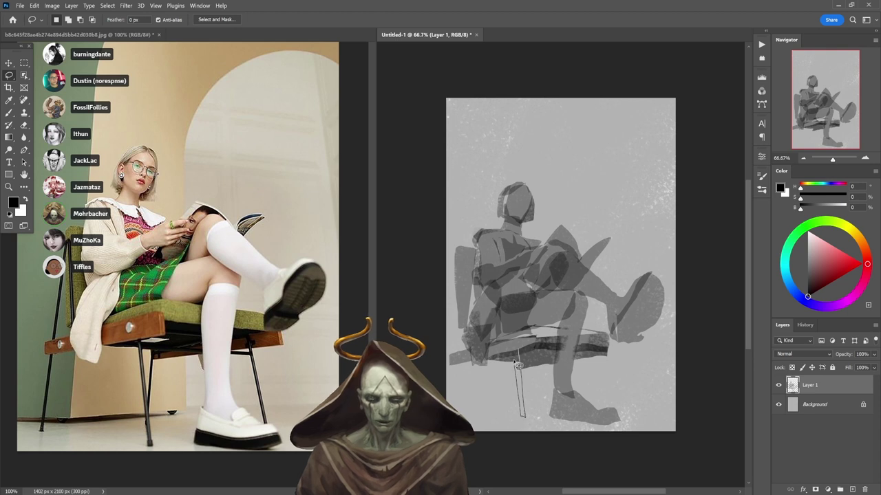
{"action": "key", "text": "b"}
{"action": "mouse_move", "coordinate": [514, 361]}
{"action": "left_mouse_down"}
{"action": "mouse_move", "coordinate": [517, 350]}
{"action": "mouse_move", "coordinate": [525, 422]}
{"action": "left_mouse_up"}
{"action": "key", "text": "ctrl+d"}
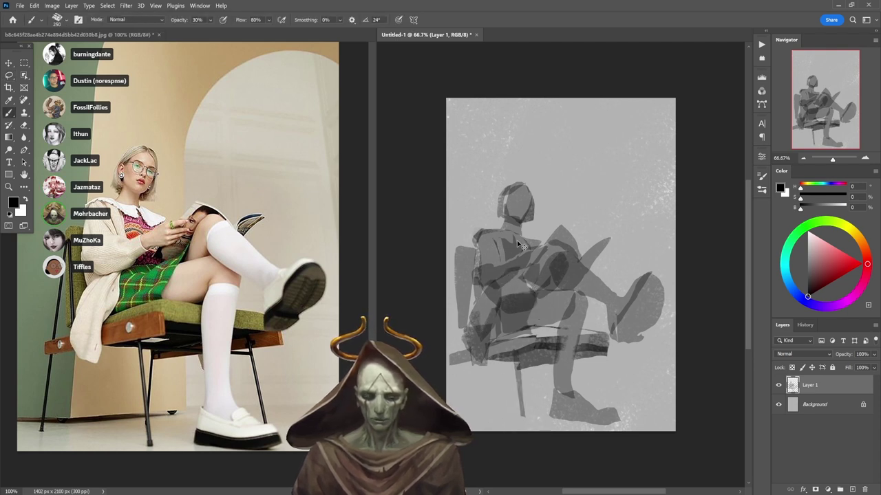
- Scale the whole figure and chair down to 91.54% with Free Transform and apply it
{"action": "key", "text": "ctrl+t"}
{"action": "left_click_drag", "start_coordinate": [448, 426], "coordinate": [467, 404]}
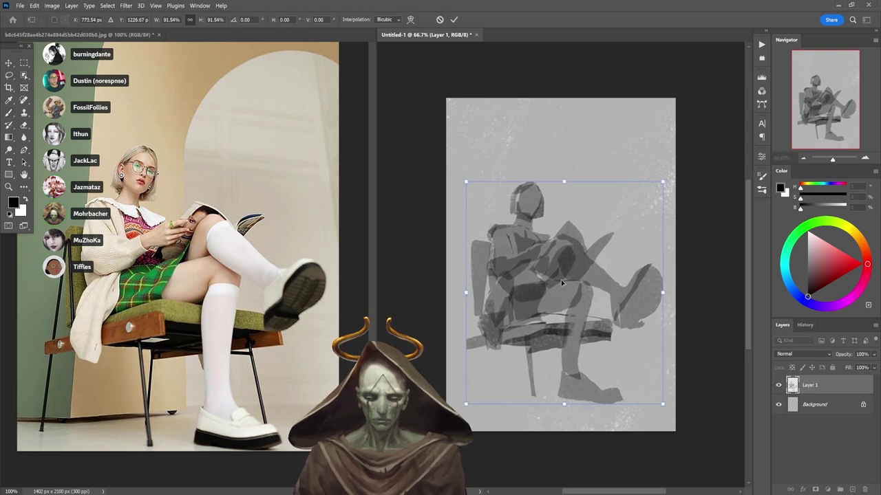
{"action": "left_click", "coordinate": [454, 19]}
- Lasso a narrow strip along the rear edge of the chair backrest, darken it with the brush and deselect
{"action": "key", "text": "l"}
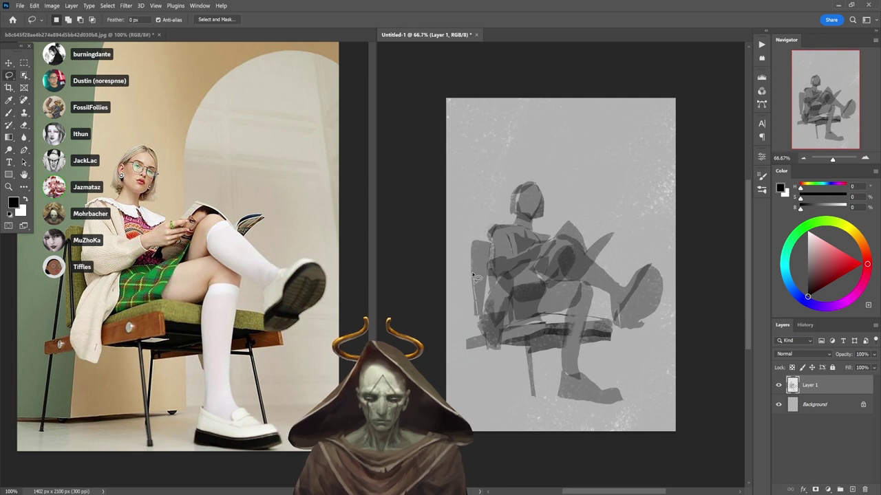
{"action": "key", "text": "b"}
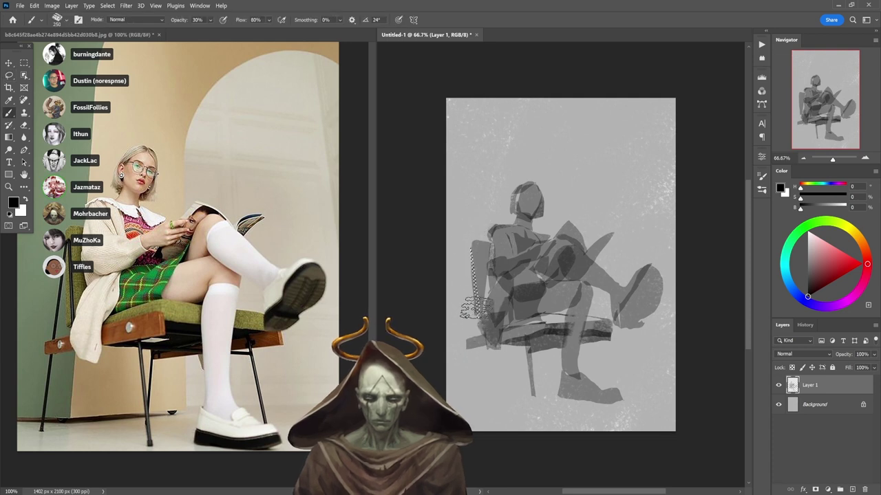
{"action": "key", "text": "l"}
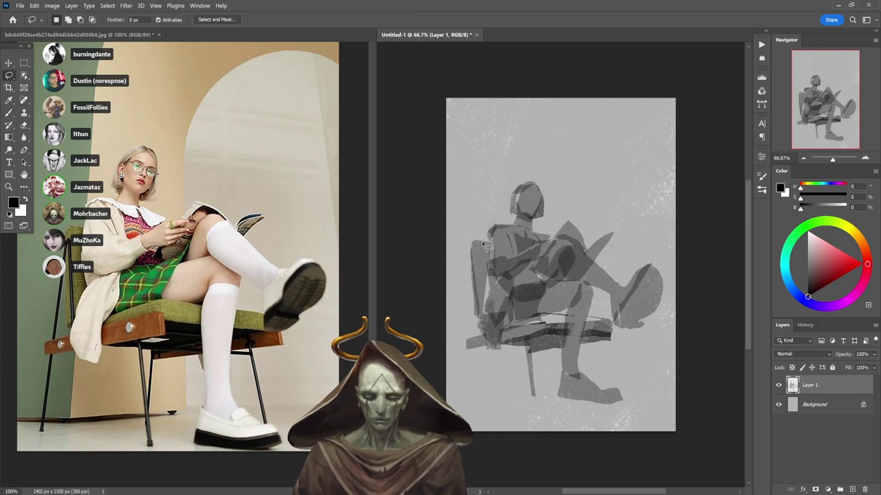
- Lasso the long rear chair leg slanting down from the top of the backrest, brush it in and deselect
{"action": "left_click_drag", "start_coordinate": [472, 253], "coordinate": [460, 358]}
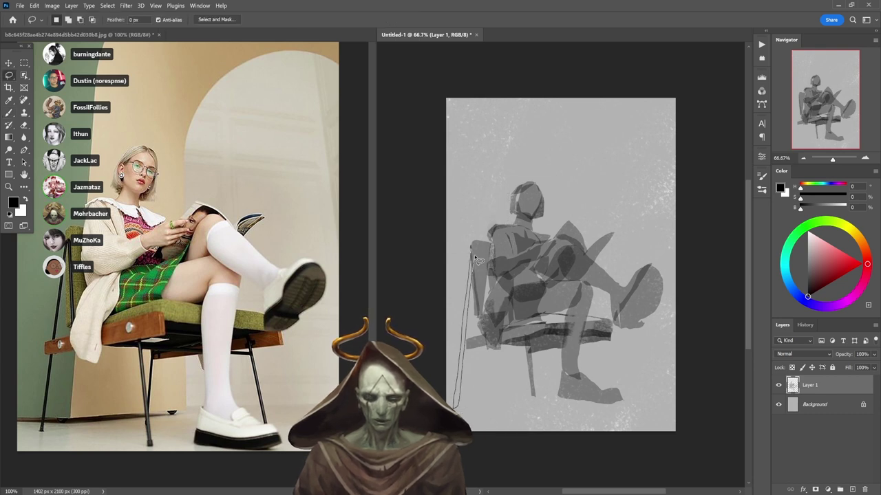
{"action": "key", "text": "b"}
{"action": "mouse_move", "coordinate": [474, 256]}
{"action": "left_mouse_down"}
{"action": "mouse_move", "coordinate": [472, 250]}
{"action": "mouse_move", "coordinate": [459, 402]}
{"action": "mouse_move", "coordinate": [472, 224]}
{"action": "left_mouse_up"}
{"action": "key", "text": "ctrl+d"}
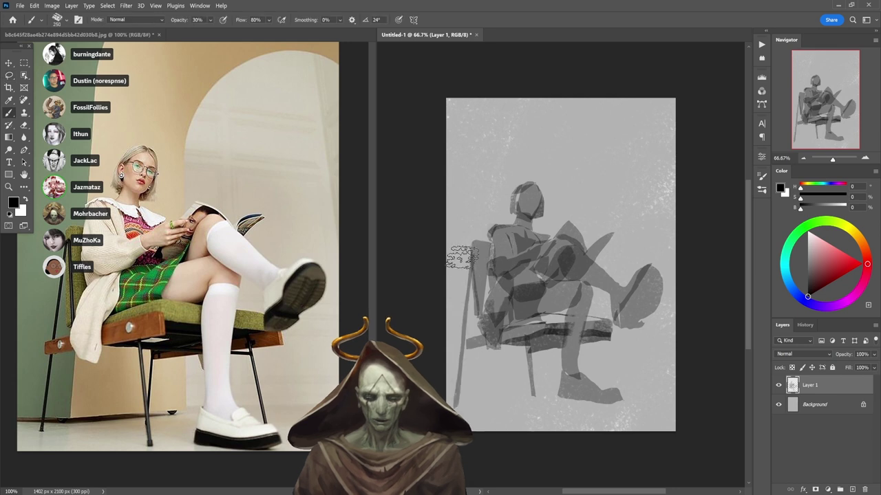
- Lasso an extension of the chair rail's rear end across the rear leg, brush it in and deselect
{"action": "key", "text": "l"}
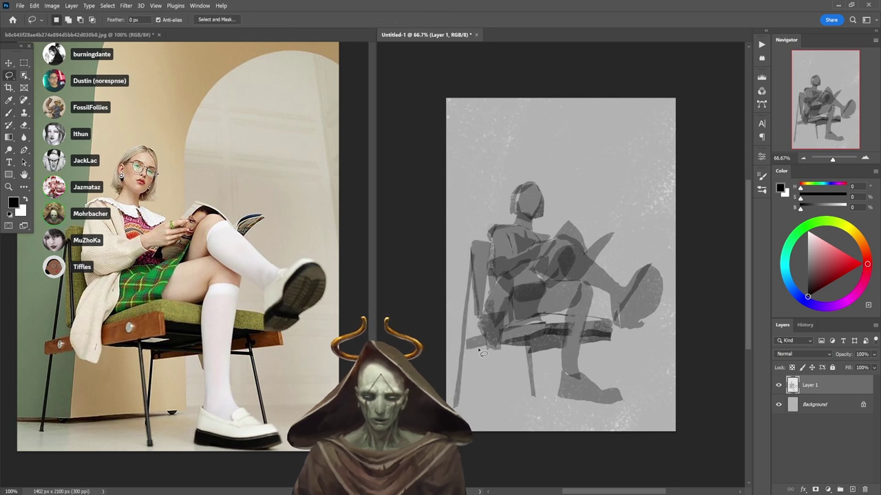
{"action": "key", "text": "b"}
{"action": "mouse_move", "coordinate": [469, 346]}
{"action": "left_mouse_down"}
{"action": "mouse_move", "coordinate": [467, 335]}
{"action": "mouse_move", "coordinate": [454, 339]}
{"action": "left_mouse_up"}
{"action": "key", "text": "ctrl+d"}
{"action": "key", "text": "l"}
{"action": "key", "text": "b"}
{"action": "key", "text": "ctrl+d"}
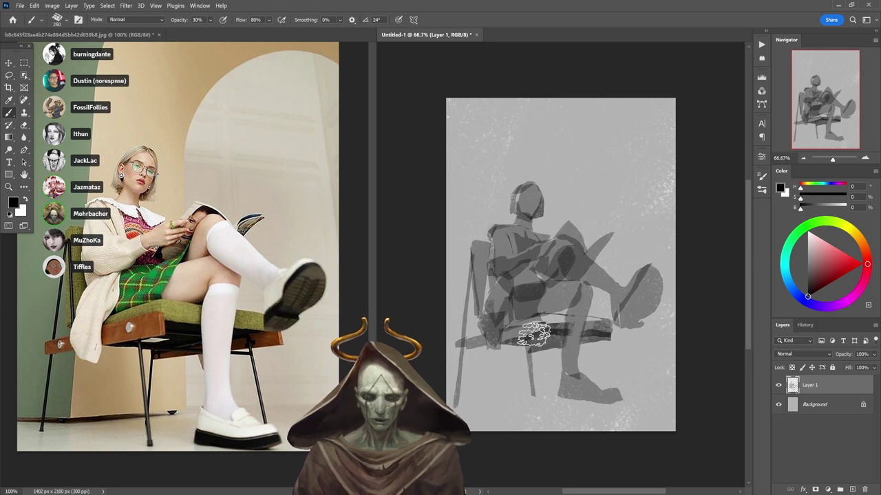
- Lasso the chair leg under the middle of the seat with a lower foot end, brush it darker and deselect
{"action": "key", "text": "l"}
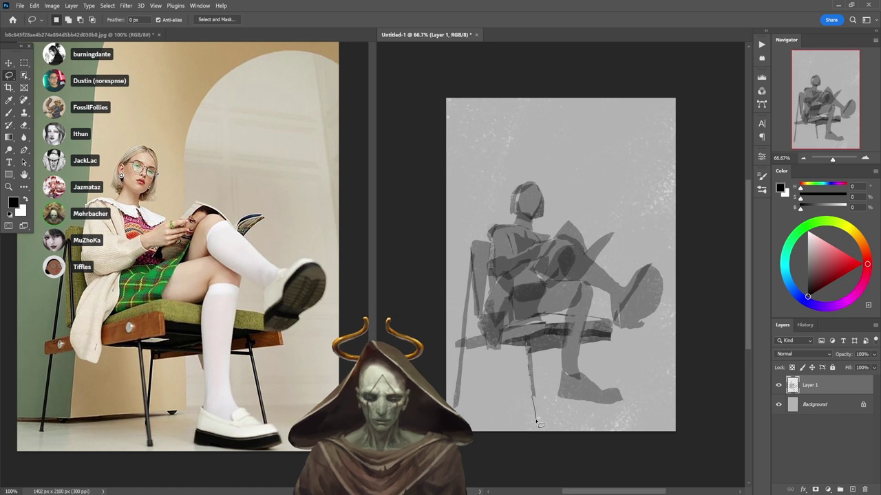
{"action": "key", "text": "b"}
{"action": "mouse_move", "coordinate": [535, 373]}
{"action": "left_mouse_down"}
{"action": "mouse_move", "coordinate": [531, 346]}
{"action": "mouse_move", "coordinate": [539, 429]}
{"action": "left_mouse_up"}
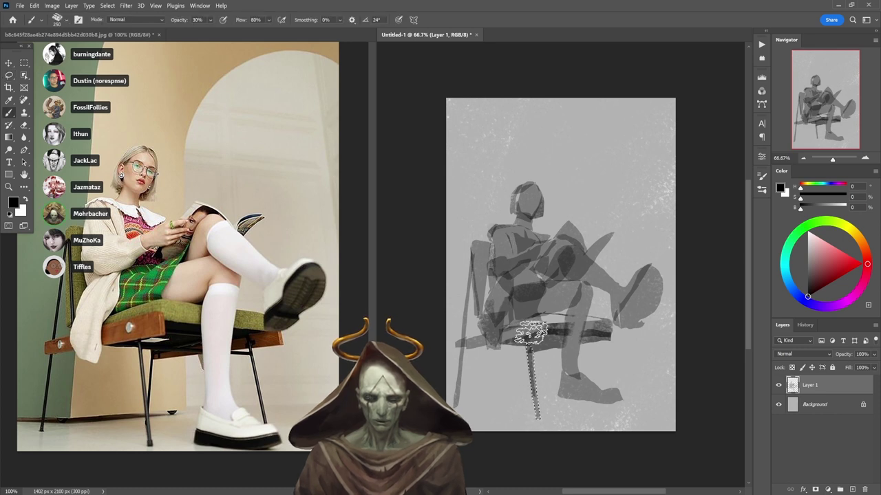
{"action": "left_click_drag", "start_coordinate": [531, 334], "coordinate": [533, 442]}
{"action": "key", "text": "ctrl+d"}
- Lasso the standing lower leg and shoe, scale them to about 116% width and 124% height, nudge them up to the knee and apply
{"action": "key", "text": "l"}
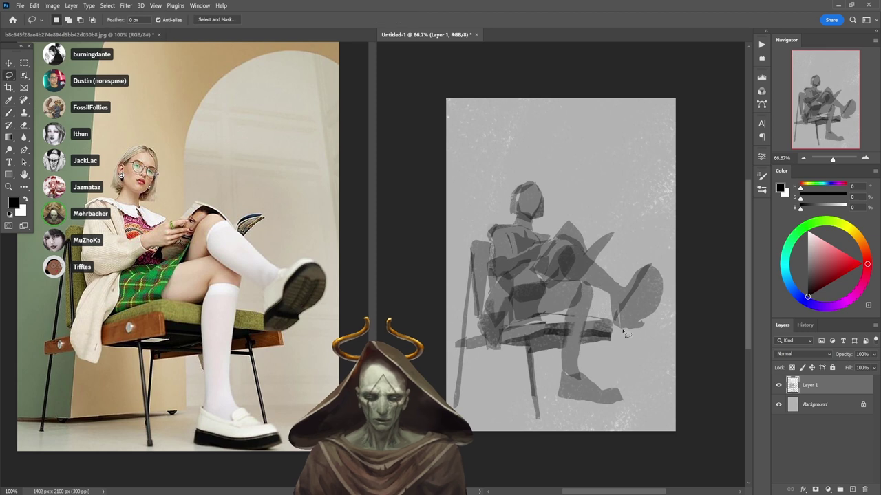
{"action": "key", "text": "b"}
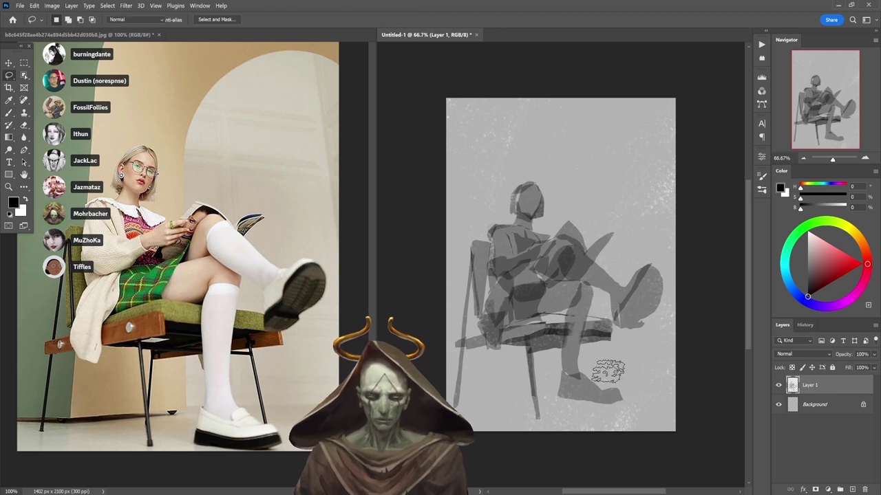
{"action": "key", "text": "l"}
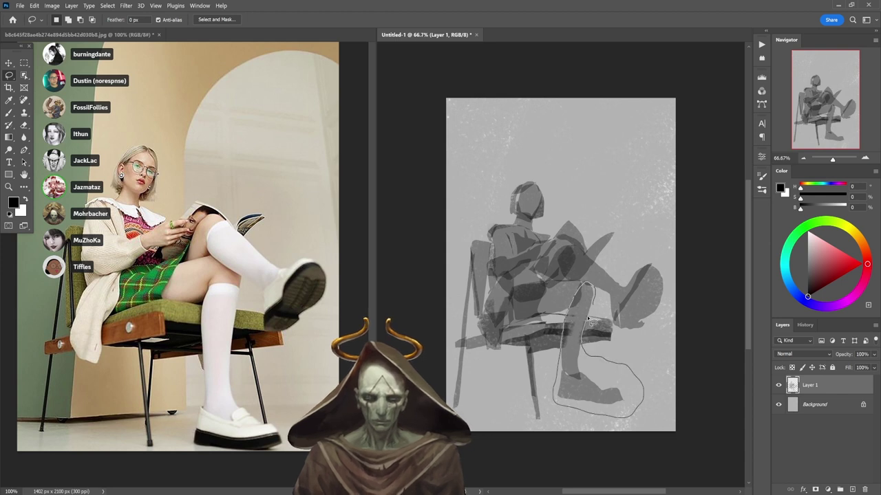
{"action": "left_click_drag", "start_coordinate": [591, 321], "coordinate": [587, 283]}
{"action": "key", "text": "ctrl+t"}
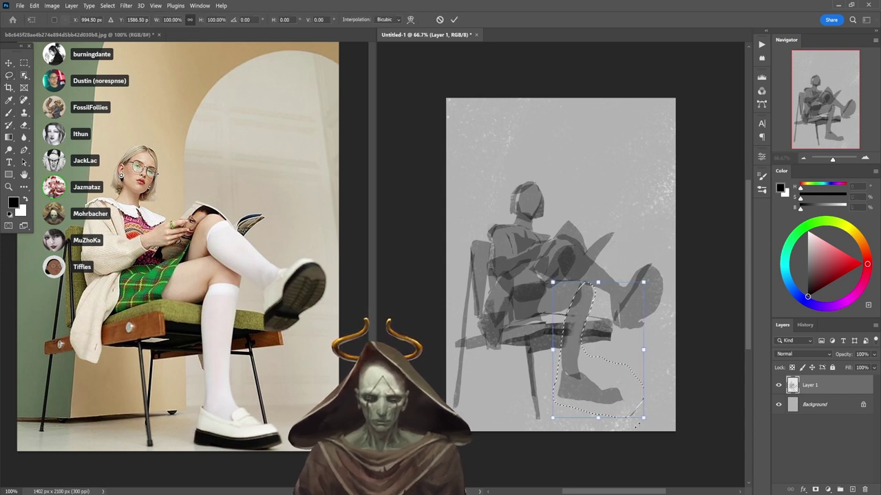
{"action": "left_click_drag", "start_coordinate": [643, 418], "coordinate": [659, 451]}
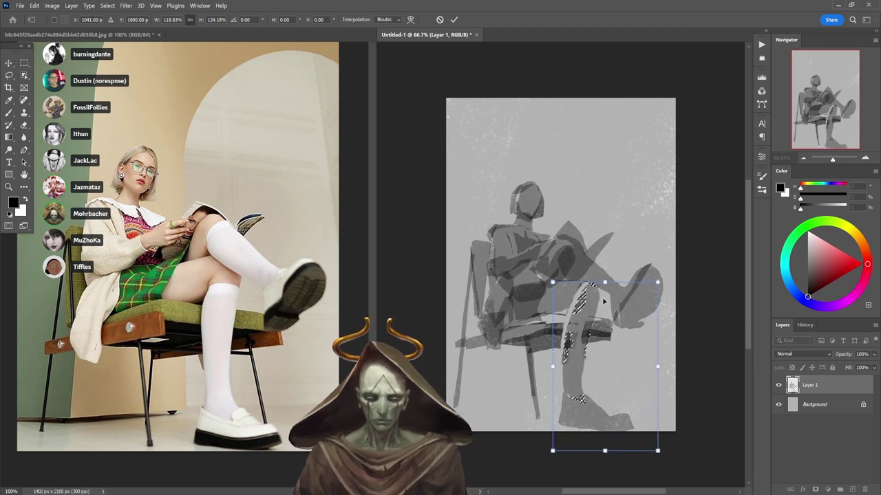
{"action": "mouse_move", "coordinate": [604, 300]}
{"action": "left_mouse_down"}
{"action": "mouse_move", "coordinate": [612, 296]}
{"action": "mouse_move", "coordinate": [602, 298]}
{"action": "left_mouse_up"}
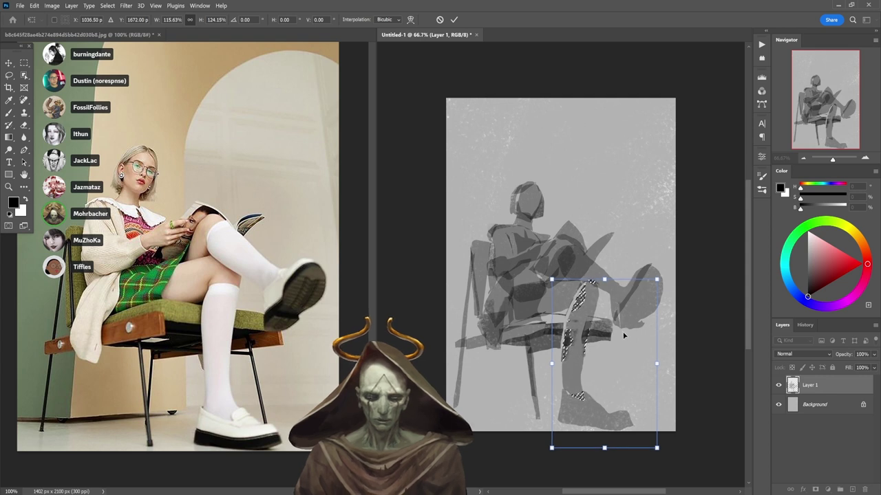
{"action": "left_click", "coordinate": [454, 20]}
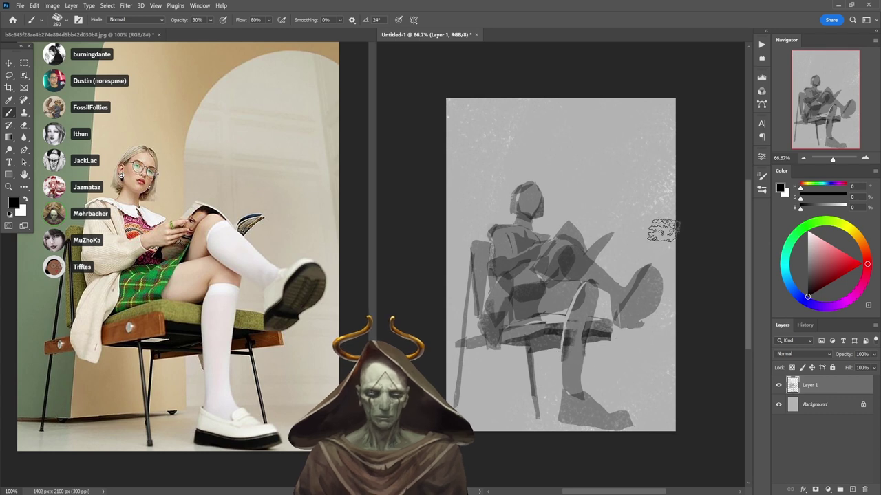
- Lasso the light gap between the thigh's underside and the chair seat, brush it in and deselect
{"action": "key", "text": "l"}
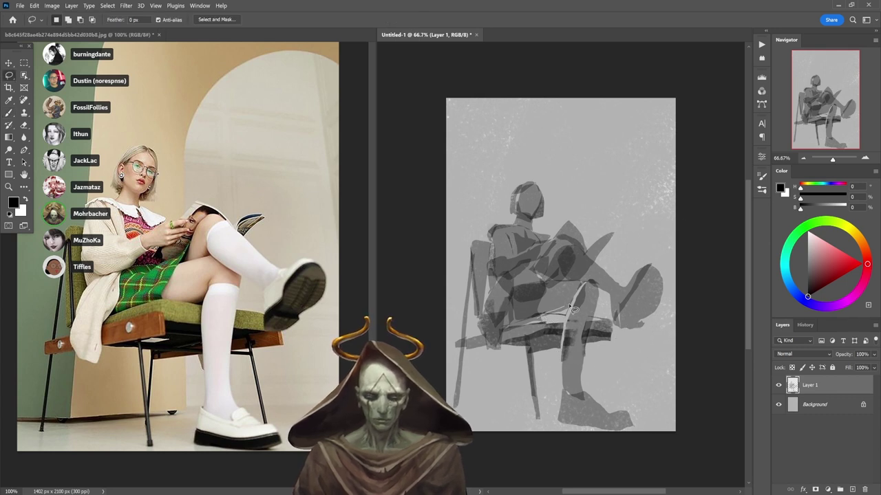
{"action": "left_click_drag", "start_coordinate": [538, 329], "coordinate": [531, 325]}
{"action": "key", "text": "b"}
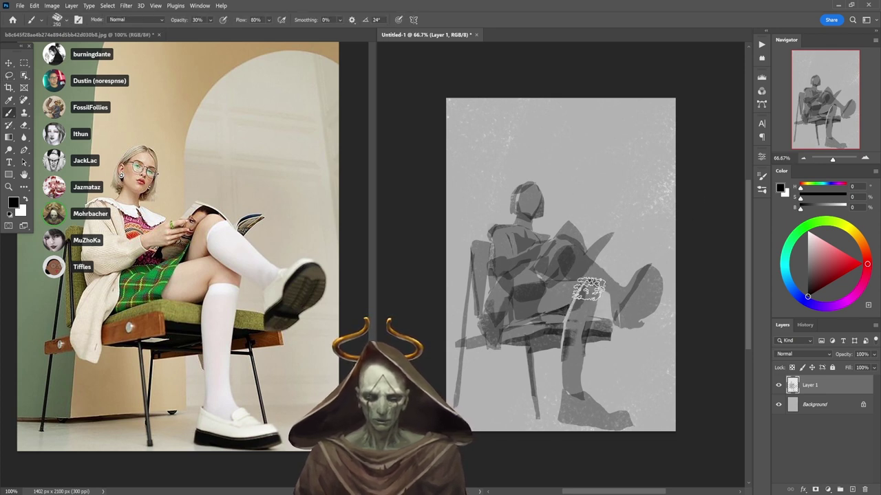
- Switch to Wacom Tablet Properties and examine the Grip Pen button settings
{"action": "key", "text": "super"}
{"action": "type", "text": "waco"}
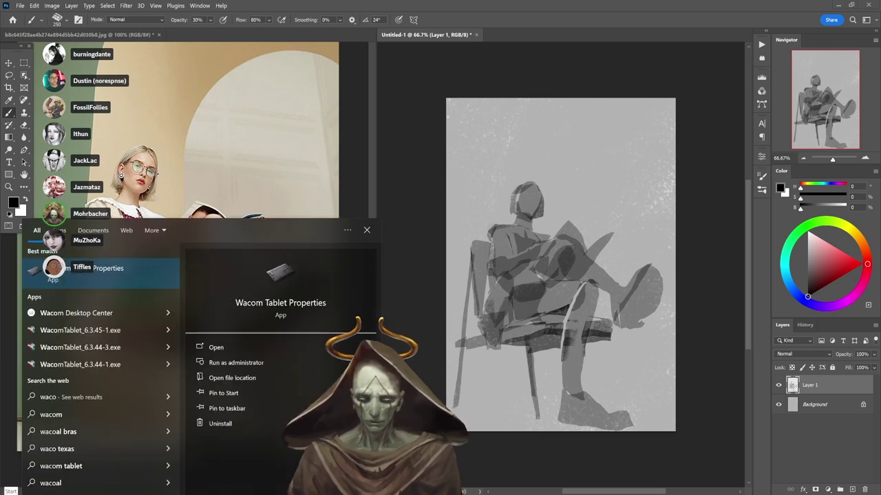
{"action": "key", "text": "Return"}
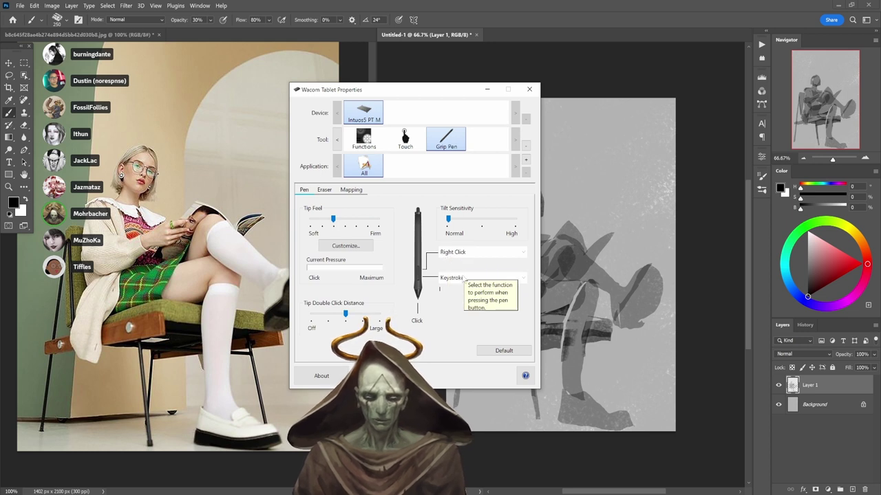
- Inspect the keystroke assigned to the Grip Pen's lower button, cancel the definition and close Wacom Tablet Properties
{"action": "left_click", "coordinate": [463, 277]}
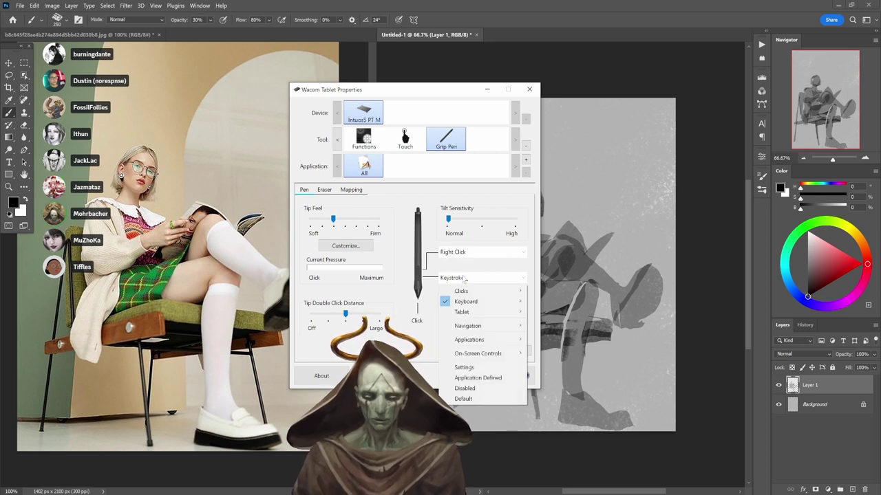
{"action": "mouse_move", "coordinate": [472, 304]}
{"action": "left_click", "coordinate": [557, 302]}
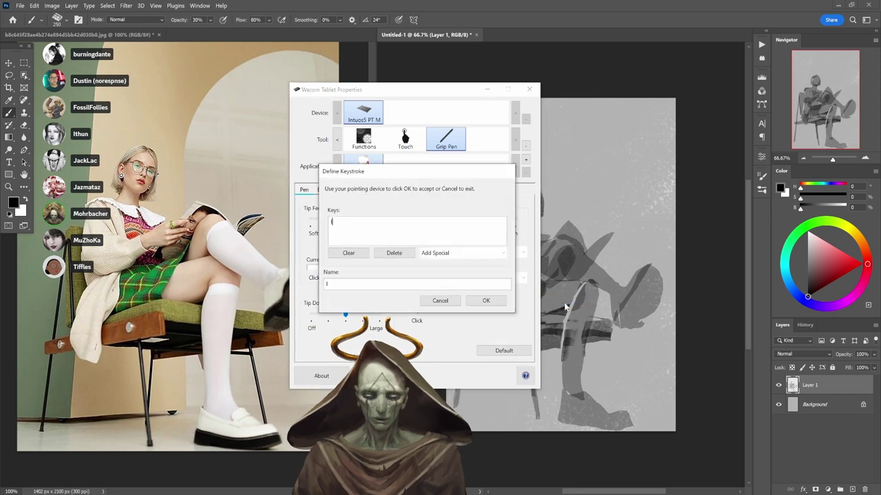
{"action": "left_click", "coordinate": [457, 304]}
{"action": "left_click", "coordinate": [530, 88]}
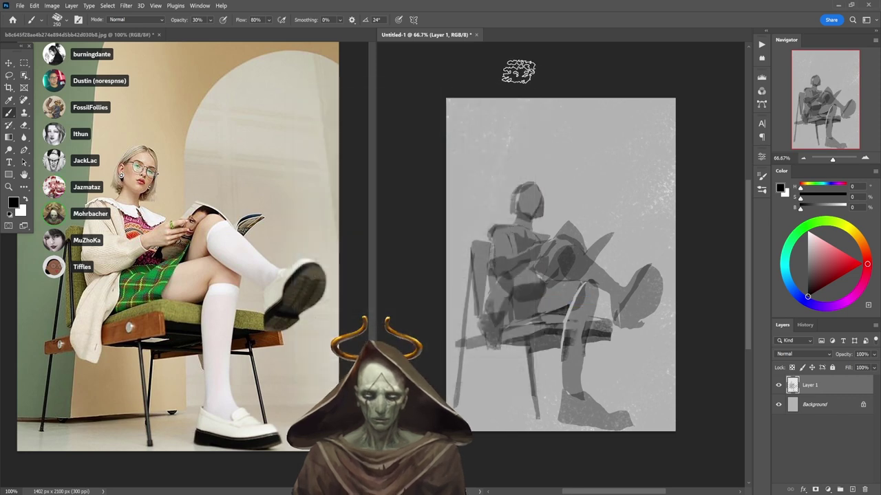
- Lasso a test shape in the empty background above the head, return to the Brush tool and deselect
{"action": "key", "text": "l"}
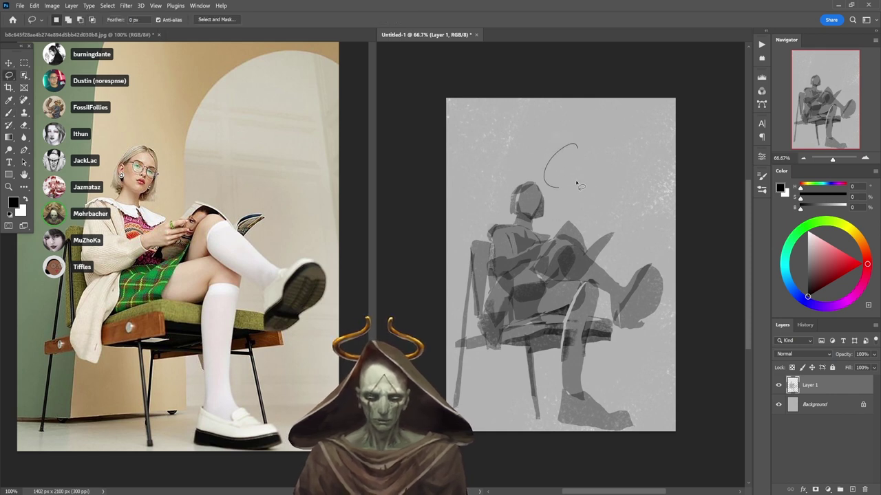
{"action": "left_click_drag", "start_coordinate": [578, 151], "coordinate": [582, 155]}
{"action": "key", "text": "b"}
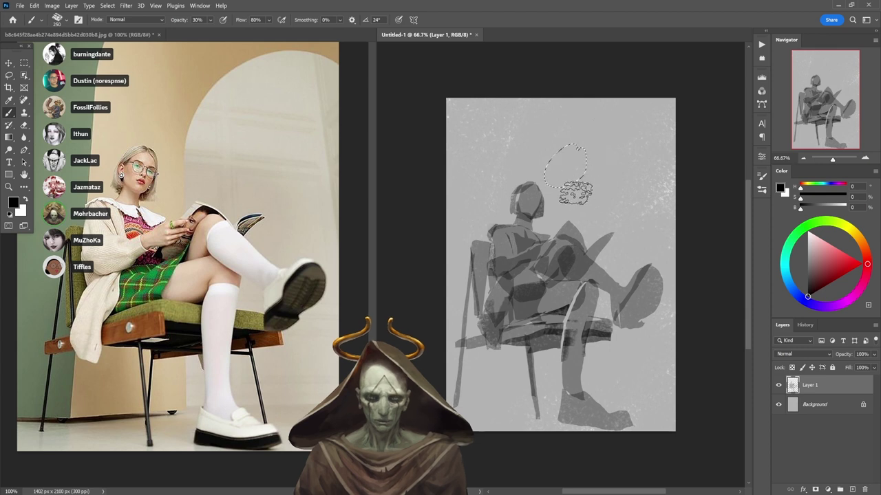
{"action": "key", "text": "ctrl+d"}
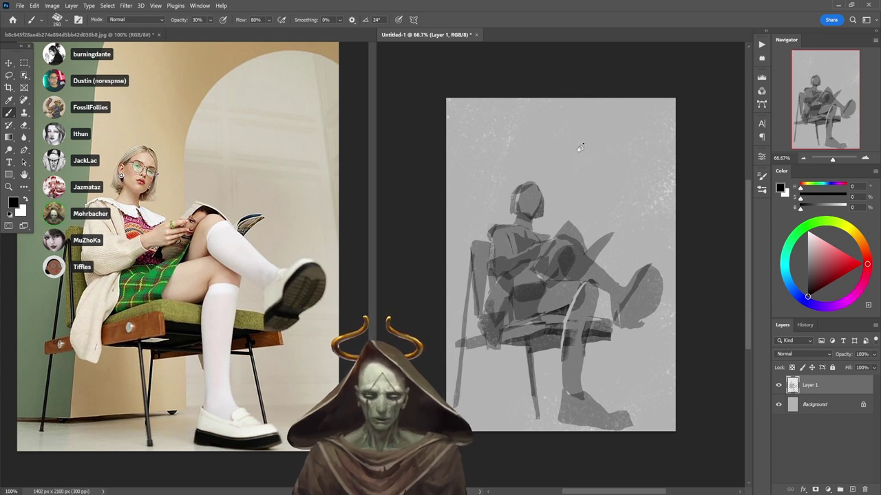
- Rotate the canvas view to 50°, to -90° and back to almost upright, switching between Rotate View and Brush
{"action": "key", "text": "r"}
{"action": "left_click_drag", "start_coordinate": [578, 142], "coordinate": [642, 202]}
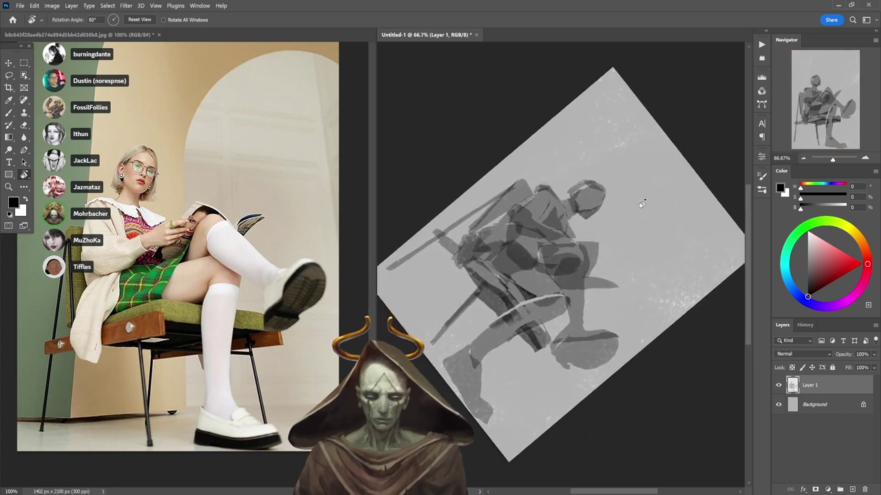
{"action": "key", "text": "b"}
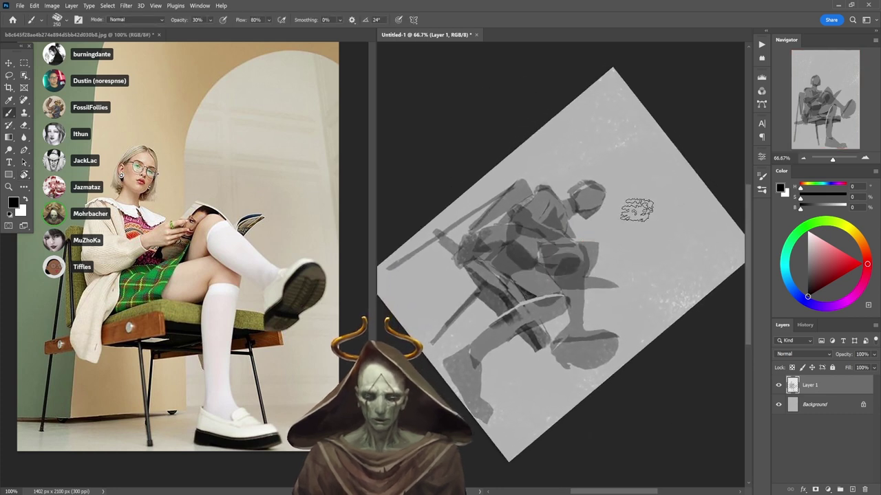
{"action": "key", "text": "r"}
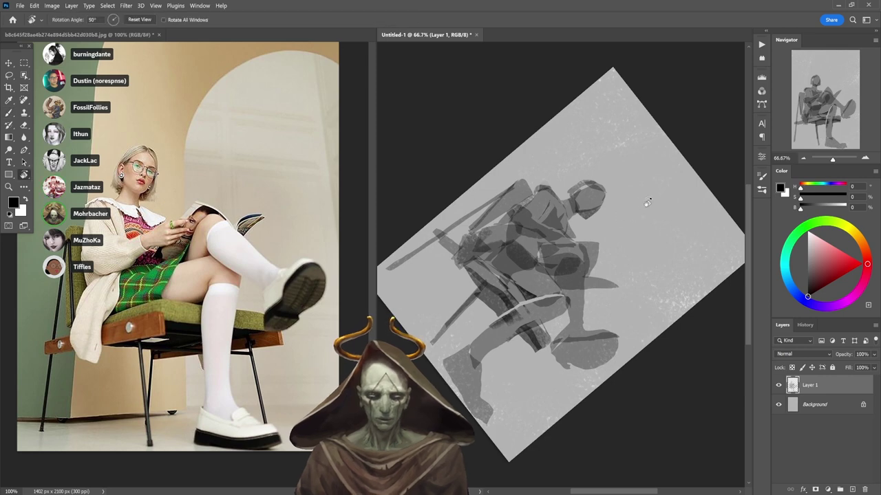
{"action": "mouse_move", "coordinate": [641, 199]}
{"action": "left_mouse_down"}
{"action": "mouse_move", "coordinate": [611, 173]}
{"action": "mouse_move", "coordinate": [536, 196]}
{"action": "mouse_move", "coordinate": [513, 220]}
{"action": "mouse_move", "coordinate": [506, 263]}
{"action": "left_mouse_up"}
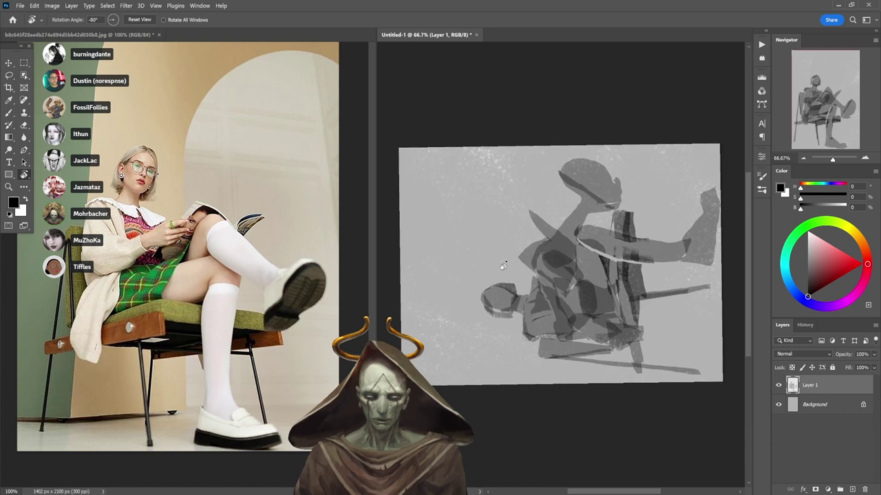
{"action": "key", "text": "b"}
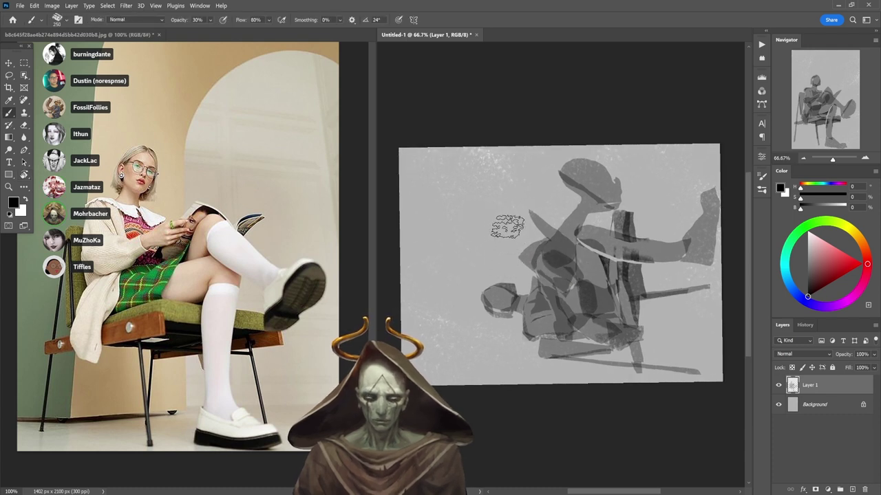
{"action": "key", "text": "r"}
{"action": "mouse_move", "coordinate": [501, 233]}
{"action": "left_mouse_down"}
{"action": "mouse_move", "coordinate": [531, 183]}
{"action": "mouse_move", "coordinate": [508, 184]}
{"action": "mouse_move", "coordinate": [544, 169]}
{"action": "left_mouse_up"}
{"action": "key", "text": "b"}
{"action": "key", "text": "r"}
{"action": "key", "text": "b"}
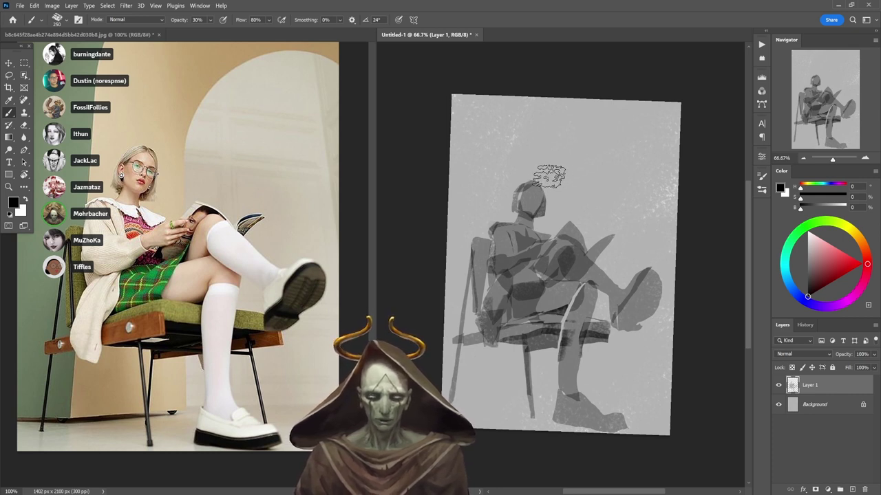
- Lasso a tall test oval above the figure's head, brush it in, undo the fill and deselect
{"action": "key", "text": "l"}
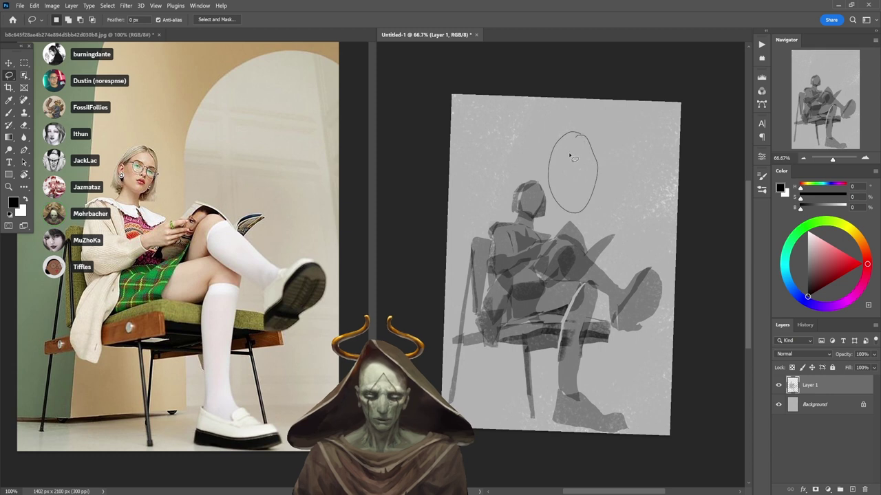
{"action": "key", "text": "b"}
{"action": "mouse_move", "coordinate": [570, 173]}
{"action": "left_mouse_down"}
{"action": "mouse_move", "coordinate": [543, 190]}
{"action": "mouse_move", "coordinate": [592, 186]}
{"action": "left_mouse_up"}
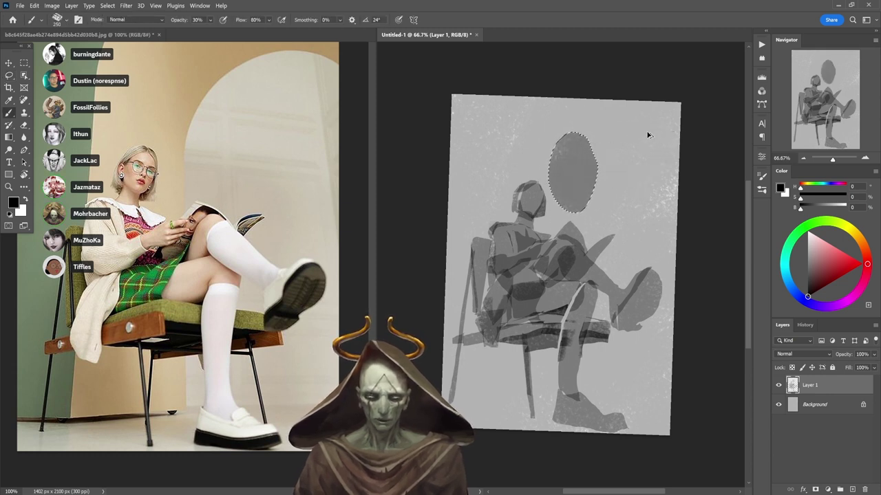
{"action": "key", "text": "ctrl+z"}
{"action": "key", "text": "ctrl+d"}
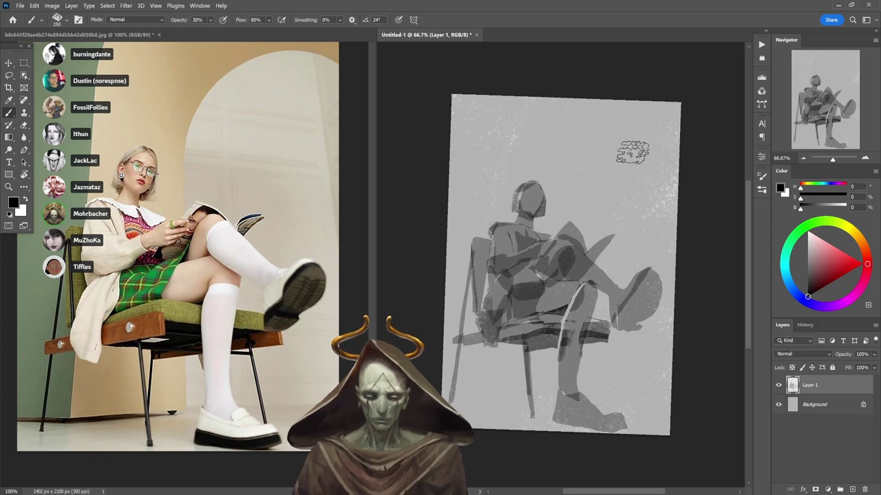
- Reset the canvas view rotation and return to the Brush tool
{"action": "key", "text": "r"}
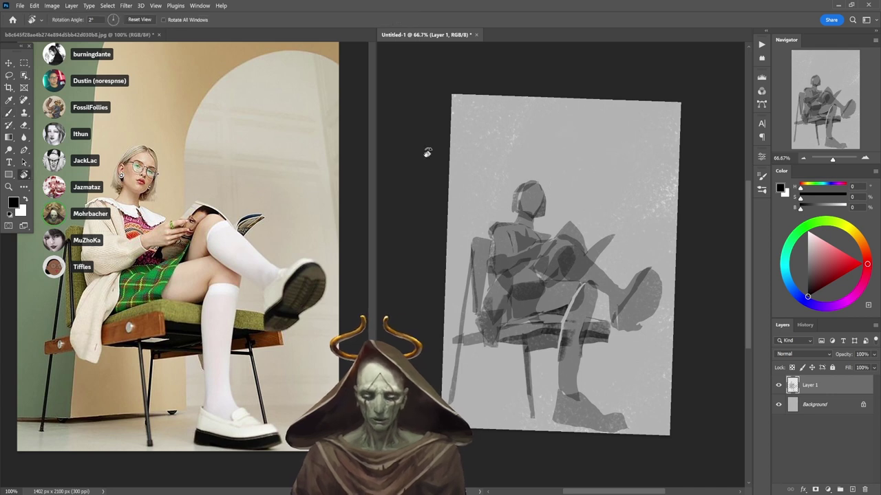
{"action": "left_click", "coordinate": [139, 19]}
{"action": "key", "text": "b"}
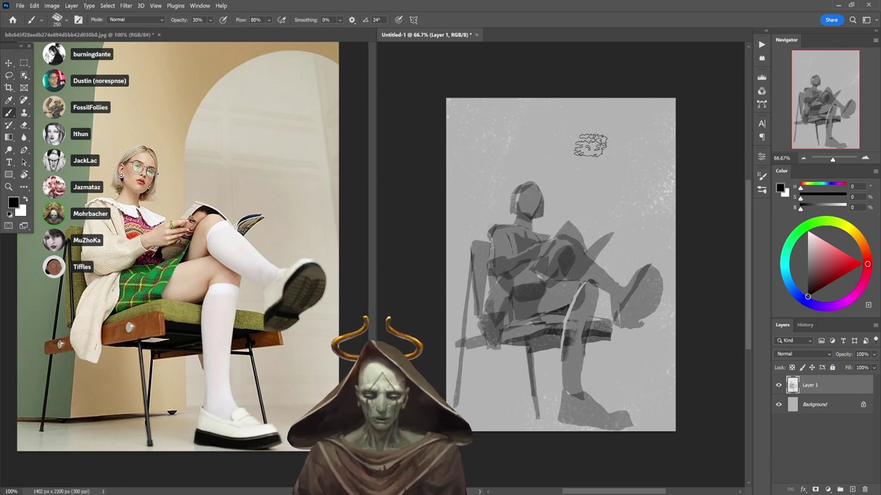
- Lasso and brush in three test ovals in the background above the figure, and undo them all
{"action": "key", "text": "l"}
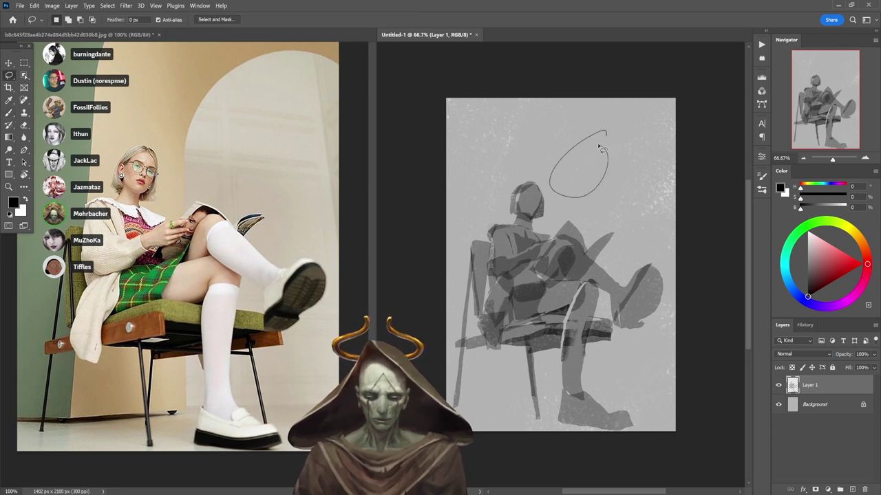
{"action": "mouse_move", "coordinate": [600, 148]}
{"action": "left_mouse_down"}
{"action": "mouse_move", "coordinate": [536, 191]}
{"action": "mouse_move", "coordinate": [601, 151]}
{"action": "mouse_move", "coordinate": [587, 169]}
{"action": "mouse_move", "coordinate": [637, 184]}
{"action": "mouse_move", "coordinate": [646, 146]}
{"action": "mouse_move", "coordinate": [586, 192]}
{"action": "left_mouse_up"}
{"action": "key", "text": "b"}
{"action": "key", "text": "l"}
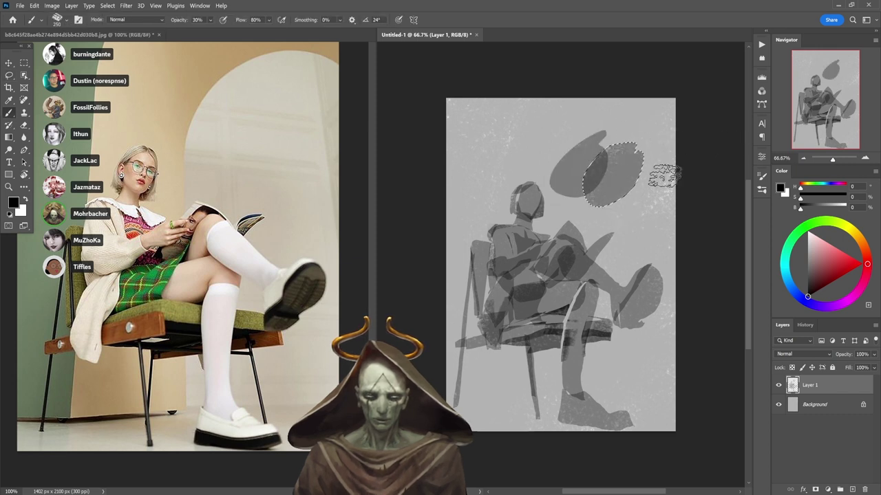
{"action": "key", "text": "b"}
{"action": "mouse_move", "coordinate": [559, 134]}
{"action": "left_mouse_down"}
{"action": "mouse_move", "coordinate": [538, 122]}
{"action": "mouse_move", "coordinate": [484, 146]}
{"action": "mouse_move", "coordinate": [516, 137]}
{"action": "left_mouse_up"}
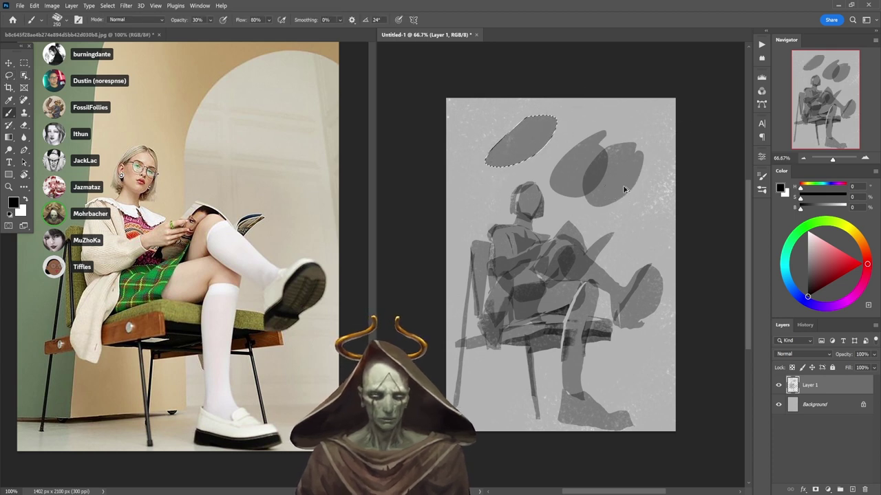
{"action": "key", "text": "ctrl+z"}
{"action": "key", "text": "ctrl+z"}
{"action": "key", "text": "ctrl+z"}
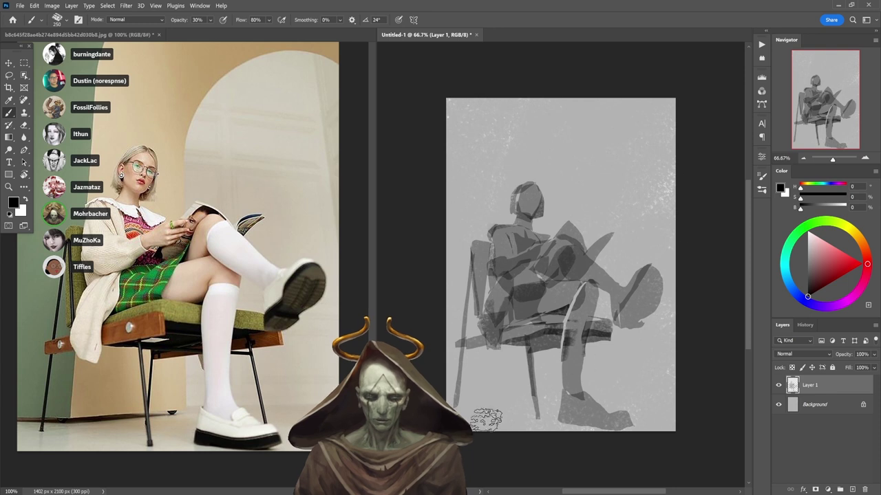
- Lasso the raised shoe's sole, brush it darker and deselect, and move the whole sketch slightly up and right on the canvas
{"action": "key", "text": "l"}
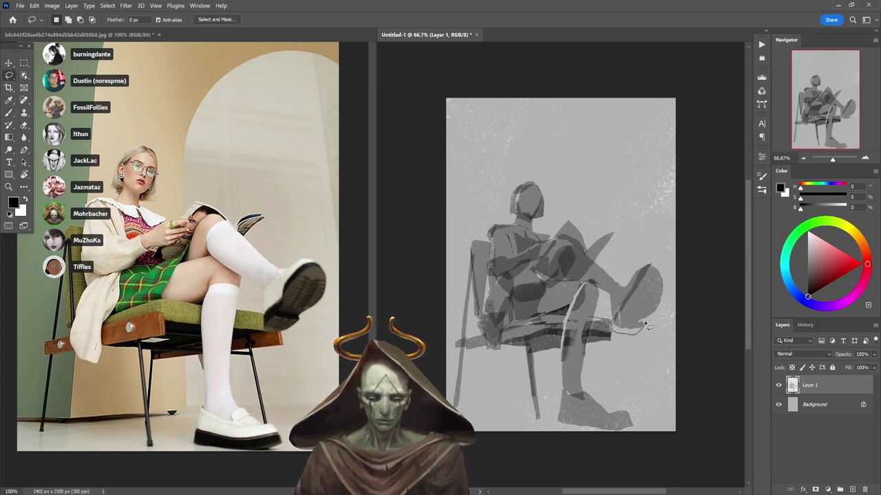
{"action": "key", "text": "b"}
{"action": "mouse_move", "coordinate": [645, 278]}
{"action": "left_mouse_down"}
{"action": "mouse_move", "coordinate": [627, 303]}
{"action": "mouse_move", "coordinate": [673, 264]}
{"action": "mouse_move", "coordinate": [643, 332]}
{"action": "left_mouse_up"}
{"action": "key", "text": "ctrl+d"}
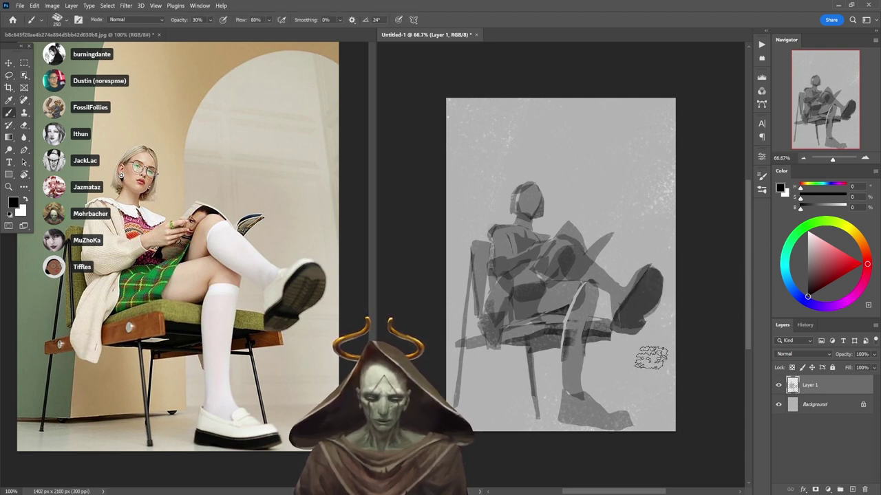
{"action": "left_click_drag", "start_coordinate": [640, 388], "coordinate": [646, 372], "text": "ctrl"}
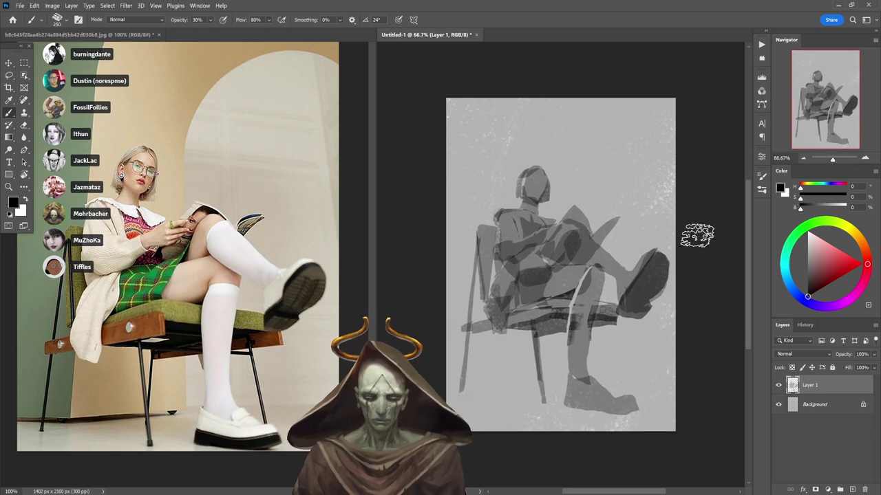
- Lasso the thin sole along the bottom of the standing shoe, brush it darker and deselect
{"action": "key", "text": "l"}
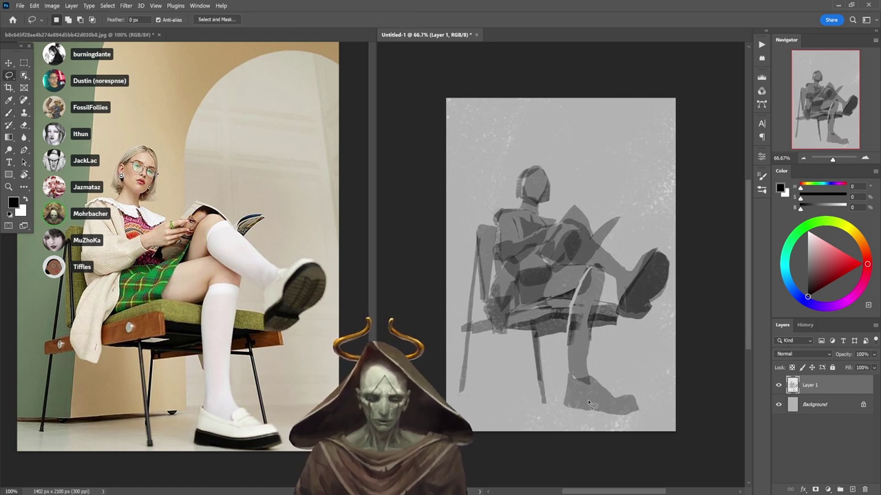
{"action": "key", "text": "b"}
{"action": "key", "text": "ctrl+d"}
{"action": "key", "text": "l"}
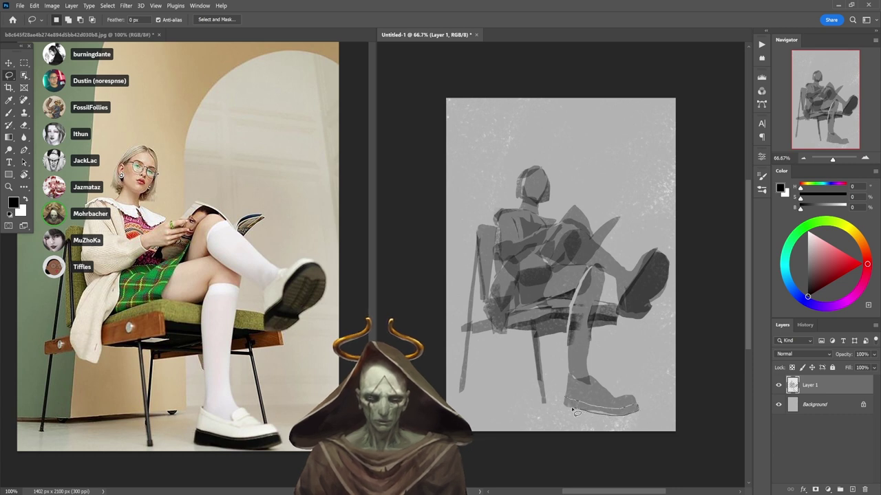
{"action": "key", "text": "b"}
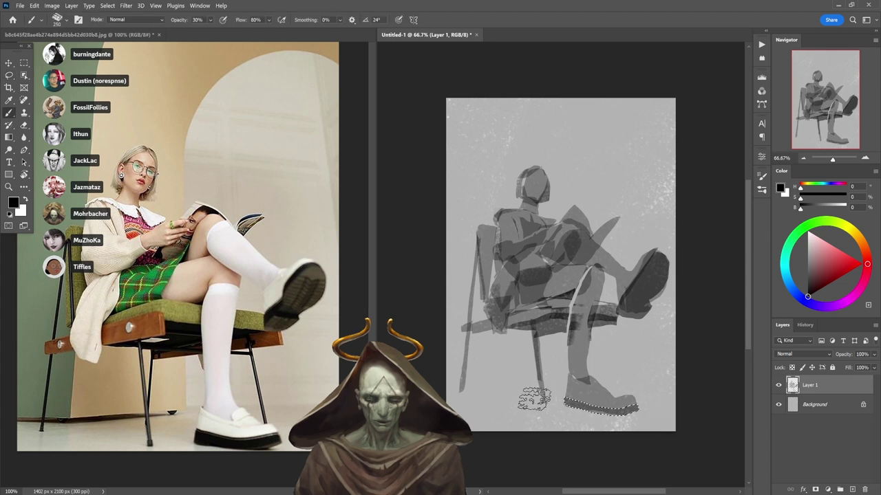
{"action": "key", "text": "ctrl+d"}
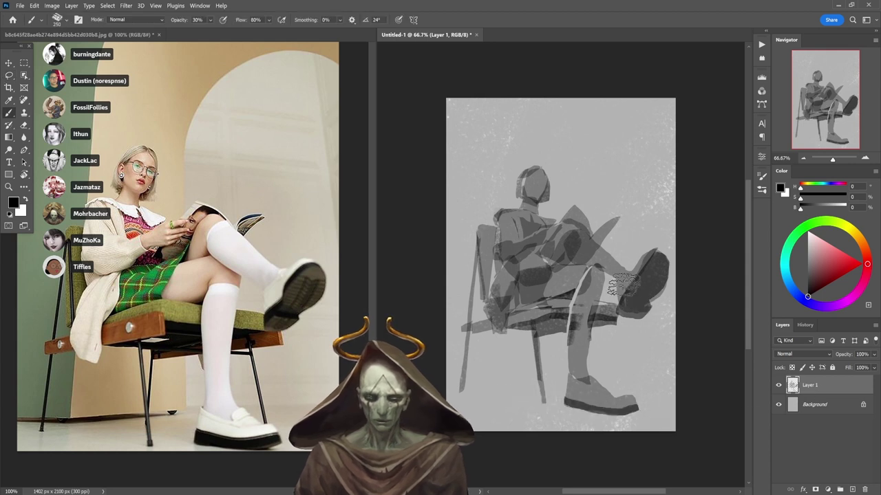
- Lasso the thin rail under the chair seat on both sides of the shin plus the front chair leg, brush them dark and deselect
{"action": "key", "text": "l"}
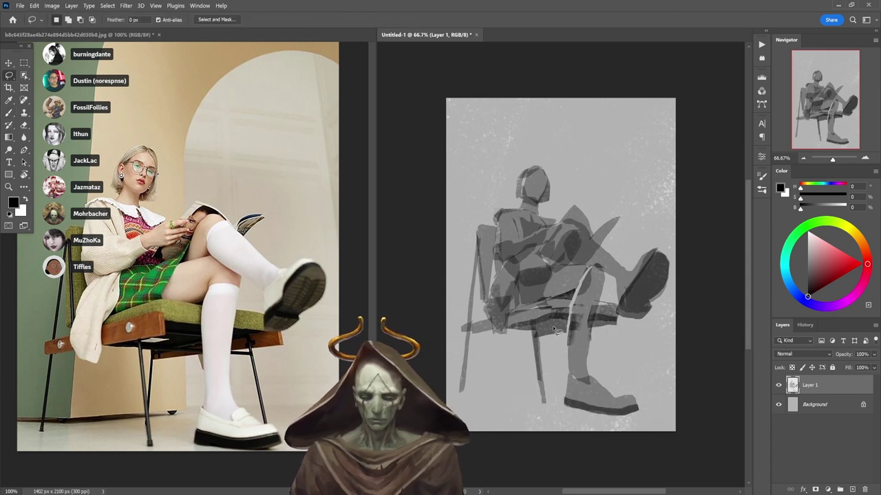
{"action": "mouse_move", "coordinate": [534, 332]}
{"action": "left_mouse_down"}
{"action": "mouse_move", "coordinate": [570, 336]}
{"action": "mouse_move", "coordinate": [535, 333]}
{"action": "left_mouse_up"}
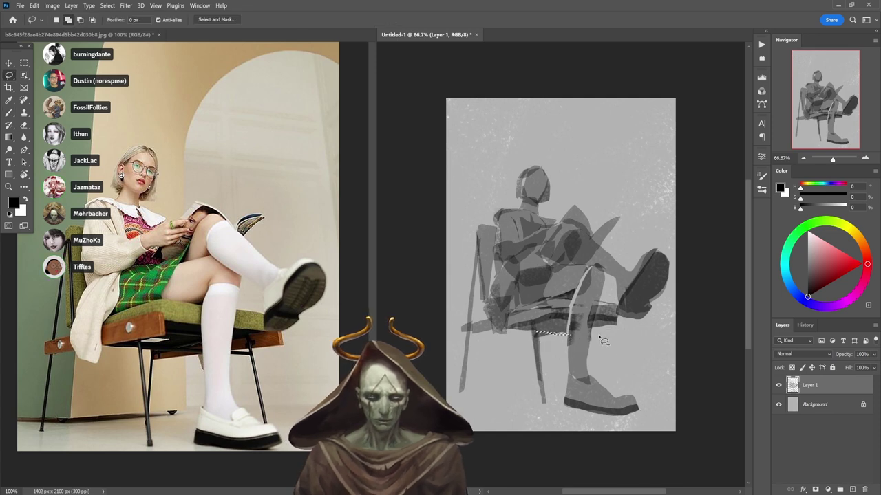
{"action": "mouse_move", "coordinate": [591, 336]}
{"action": "left_mouse_down"}
{"action": "mouse_move", "coordinate": [622, 340]}
{"action": "mouse_move", "coordinate": [589, 338]}
{"action": "mouse_move", "coordinate": [620, 324]}
{"action": "mouse_move", "coordinate": [617, 332]}
{"action": "mouse_move", "coordinate": [617, 320]}
{"action": "mouse_move", "coordinate": [631, 377]}
{"action": "left_mouse_up"}
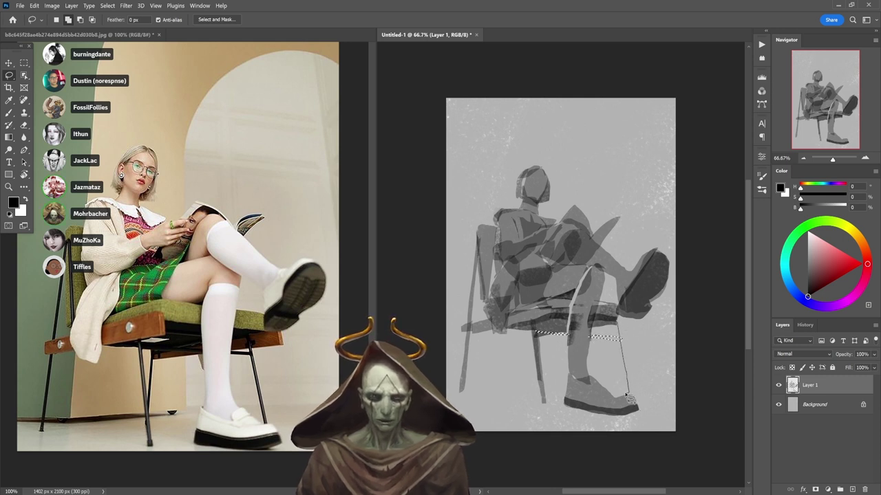
{"action": "left_click_drag", "start_coordinate": [615, 320], "coordinate": [620, 323], "text": "shift"}
{"action": "key", "text": "ctrl+d"}
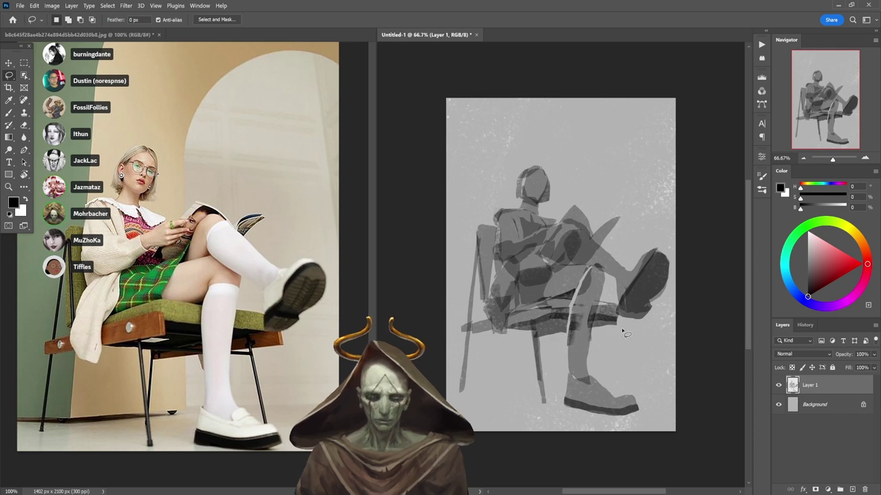
{"action": "key", "text": "b"}
{"action": "left_click_drag", "start_coordinate": [627, 406], "coordinate": [606, 303]}
{"action": "key", "text": "ctrl+z"}
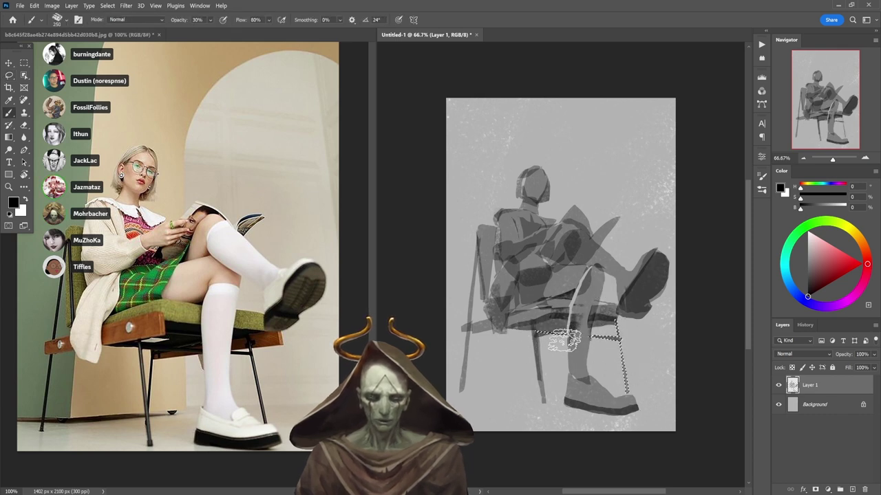
{"action": "key", "text": "ctrl+d"}
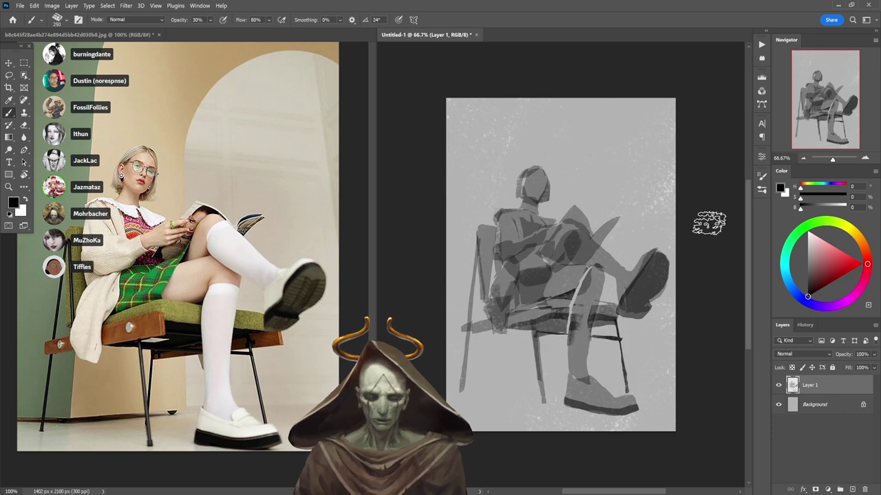
- Lasso a thin second chair leg beside the front leg under the seat, brush it dark and deselect
{"action": "key", "text": "l"}
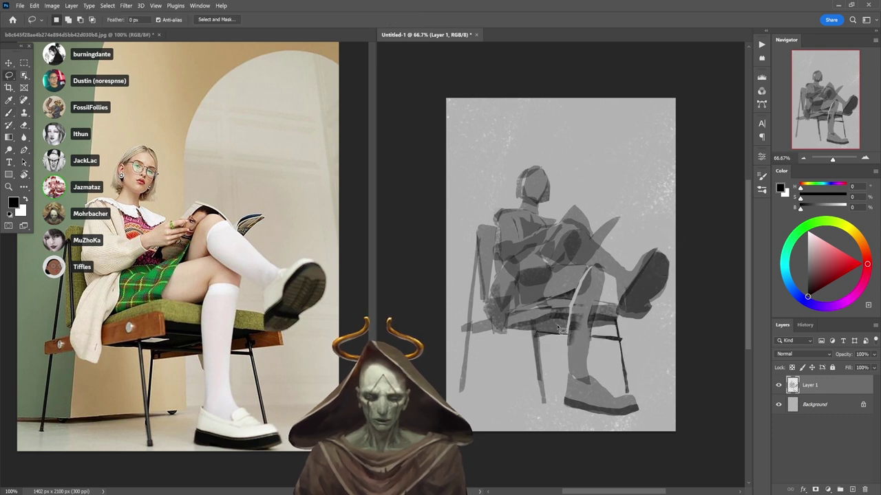
{"action": "mouse_move", "coordinate": [542, 328]}
{"action": "left_mouse_down"}
{"action": "mouse_move", "coordinate": [541, 362]}
{"action": "mouse_move", "coordinate": [541, 321]}
{"action": "left_mouse_up"}
{"action": "key", "text": "b"}
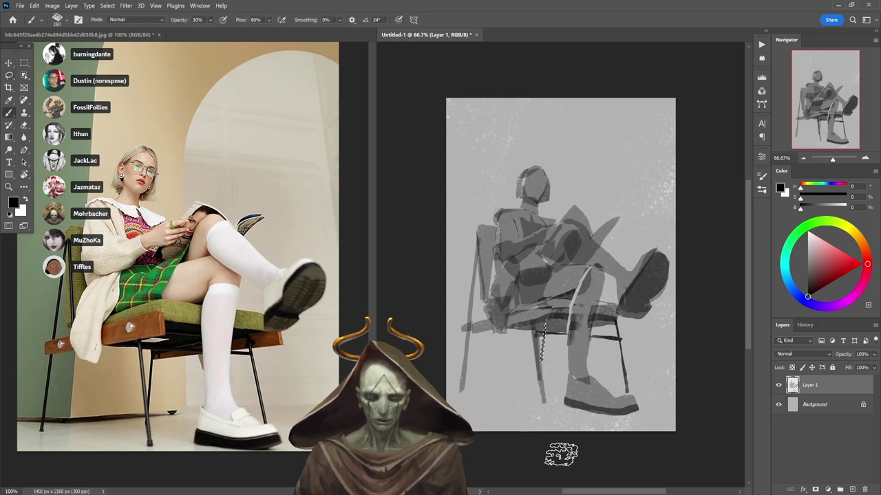
{"action": "key", "text": "ctrl+d"}
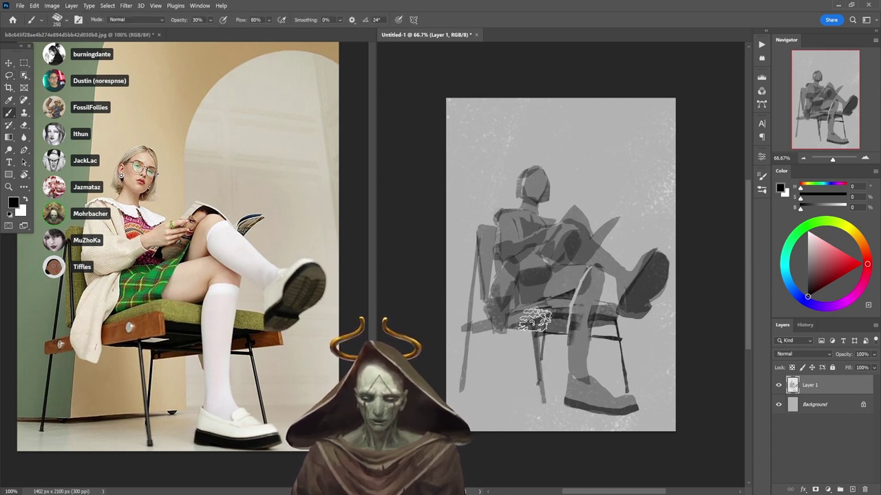
- Lasso the end of the wooden side rail protruding behind the chair seat, brush it darker and deselect
{"action": "key", "text": "l"}
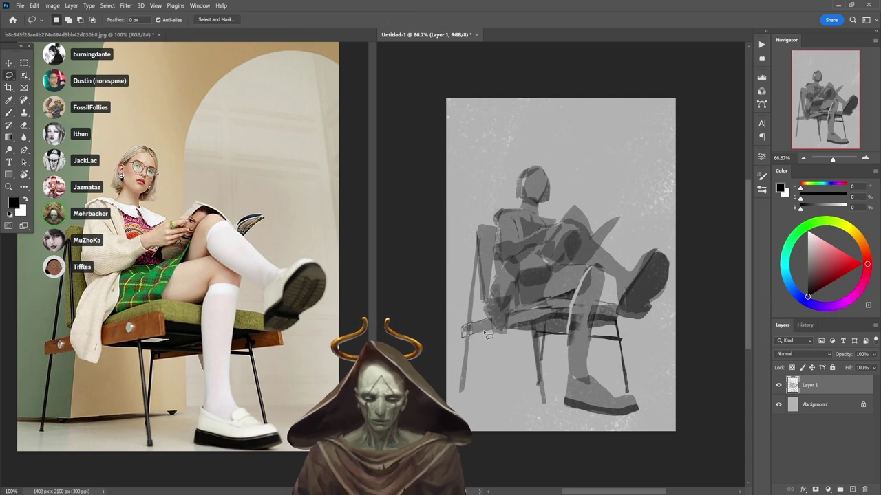
{"action": "left_click_drag", "start_coordinate": [499, 333], "coordinate": [493, 321]}
{"action": "key", "text": "b"}
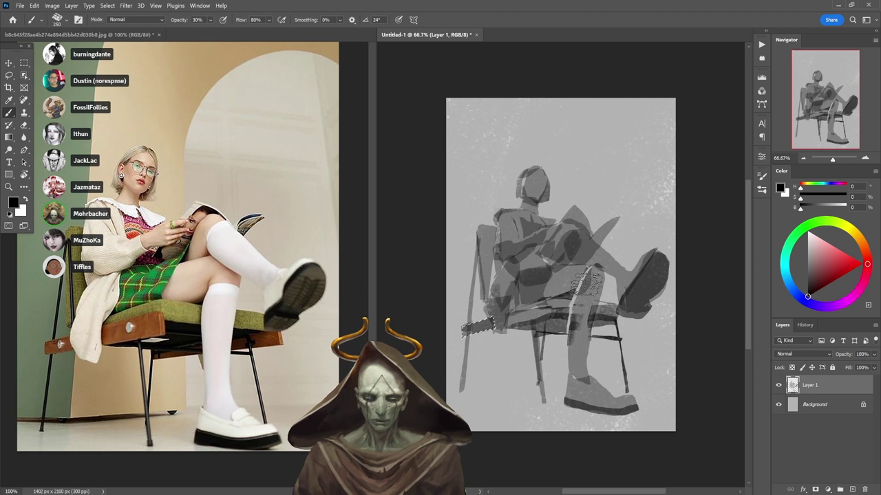
{"action": "key", "text": "ctrl+d"}
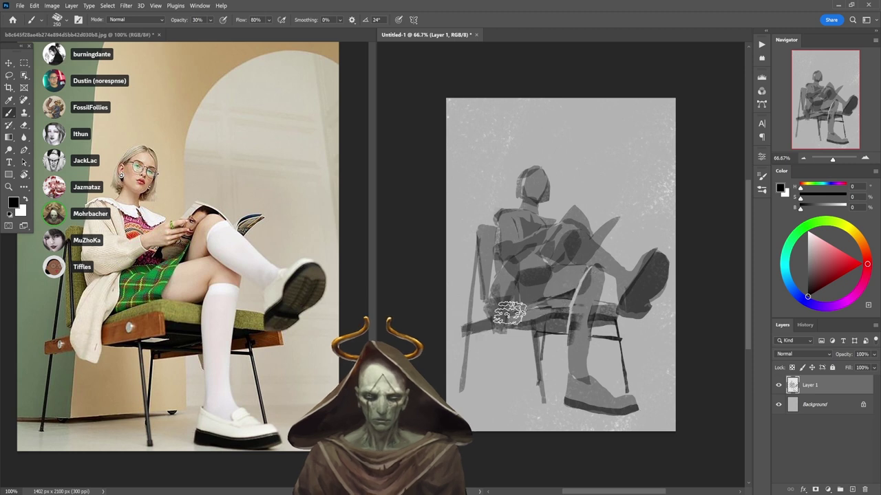
- Lasso the rest of the side rail under the seat in two sections, brushing each darker and deselecting
{"action": "key", "text": "l"}
{"action": "mouse_move", "coordinate": [509, 322]}
{"action": "left_mouse_down"}
{"action": "mouse_move", "coordinate": [593, 289]}
{"action": "mouse_move", "coordinate": [515, 312]}
{"action": "mouse_move", "coordinate": [548, 305]}
{"action": "mouse_move", "coordinate": [548, 325]}
{"action": "mouse_move", "coordinate": [508, 331]}
{"action": "mouse_move", "coordinate": [556, 305]}
{"action": "mouse_move", "coordinate": [519, 319]}
{"action": "mouse_move", "coordinate": [541, 327]}
{"action": "left_mouse_up"}
{"action": "key", "text": "b"}
{"action": "key", "text": "ctrl+d"}
{"action": "key", "text": "l"}
{"action": "key", "text": "b"}
{"action": "key", "text": "ctrl+d"}
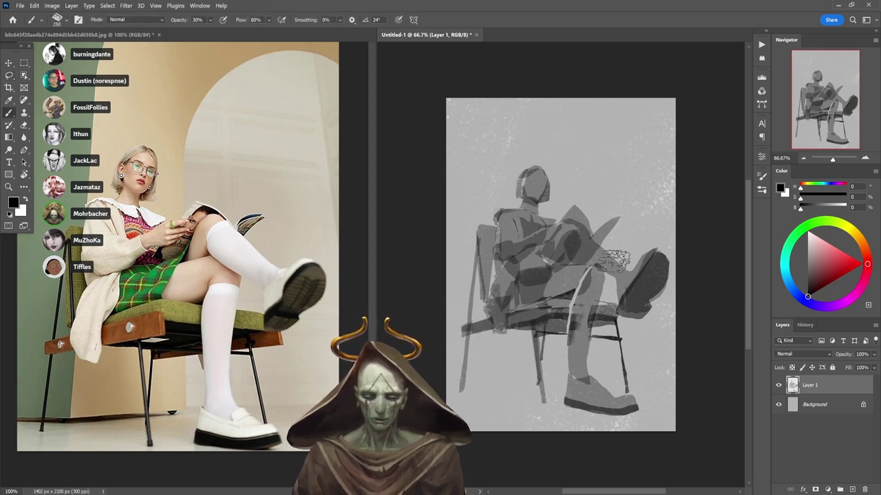
- Lasso a small upright strip on the chair seat beside the shin, sample a light gray and brush the strip lighter
{"action": "key", "text": "l"}
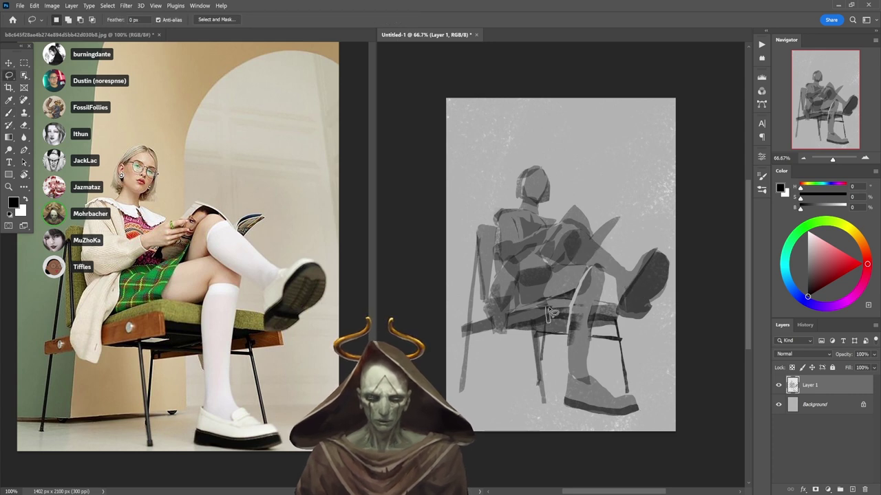
{"action": "key", "text": "b"}
{"action": "left_click", "coordinate": [548, 314], "text": "alt"}
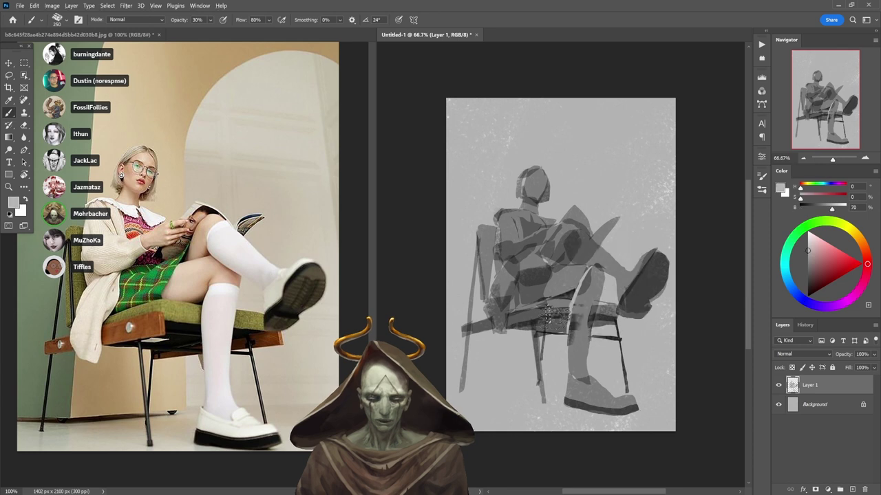
{"action": "left_click_drag", "start_coordinate": [547, 303], "coordinate": [549, 334]}
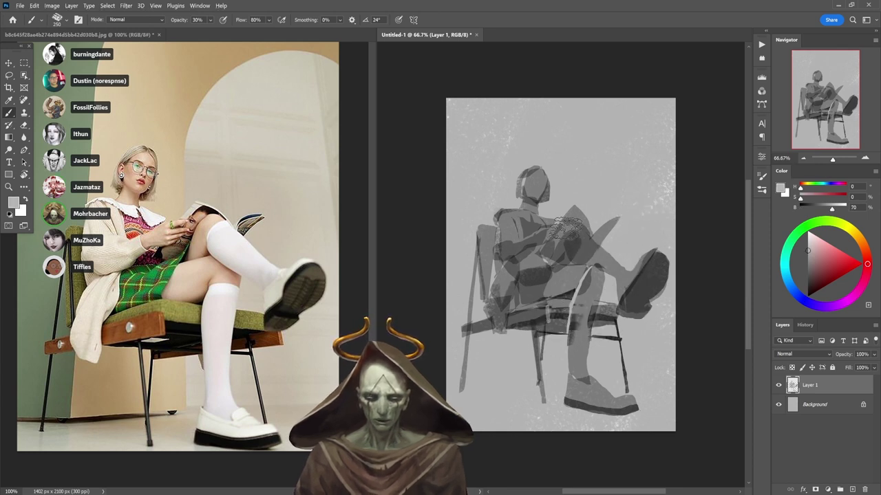
- Lasso the two small round bolts on the wooden side rail and brush them in lighter, switching to white
{"action": "key", "text": "l"}
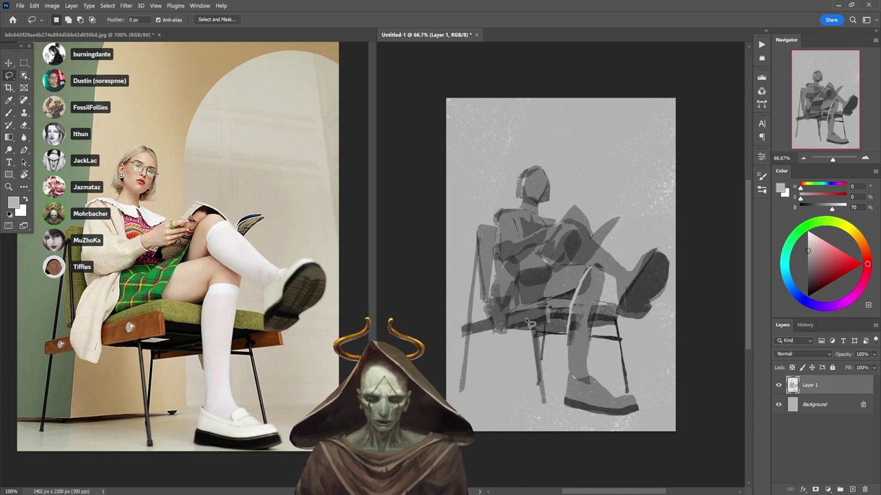
{"action": "key", "text": "b"}
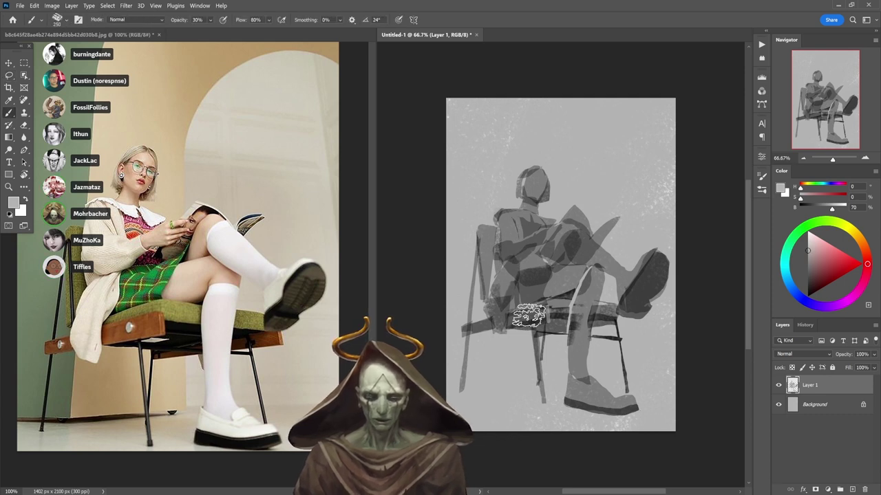
{"action": "key", "text": "x"}
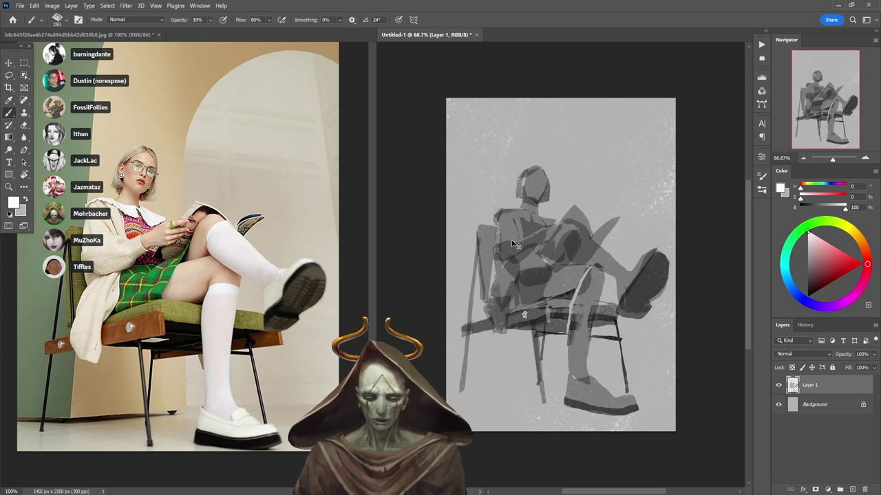
{"action": "key", "text": "l"}
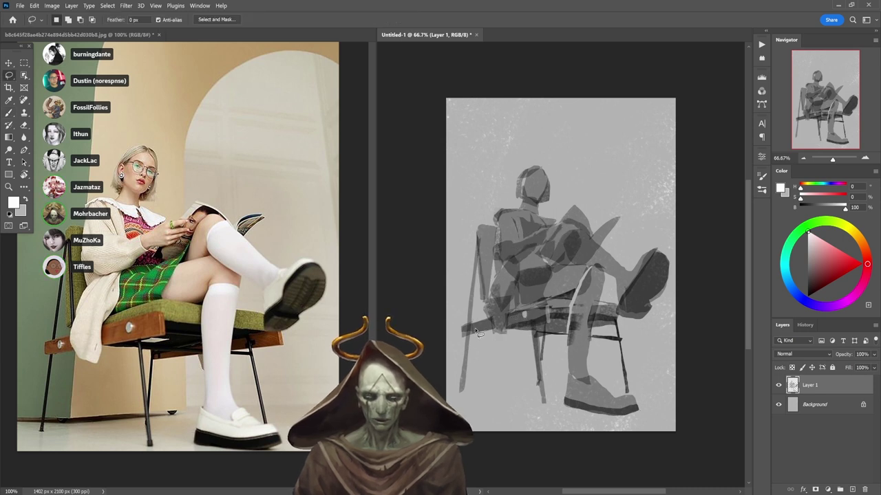
{"action": "left_click_drag", "start_coordinate": [477, 325], "coordinate": [475, 328]}
{"action": "key", "text": "b"}
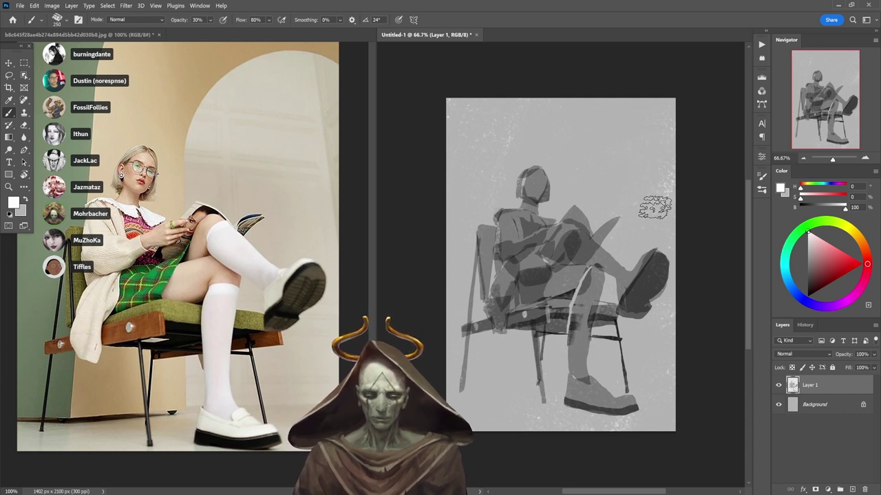
- Sample the thigh's mid-gray, shrink the brush to 70 at 100% opacity, and paint over the light gap and overlaps on the standing leg
{"action": "left_click", "coordinate": [570, 278], "text": "alt"}
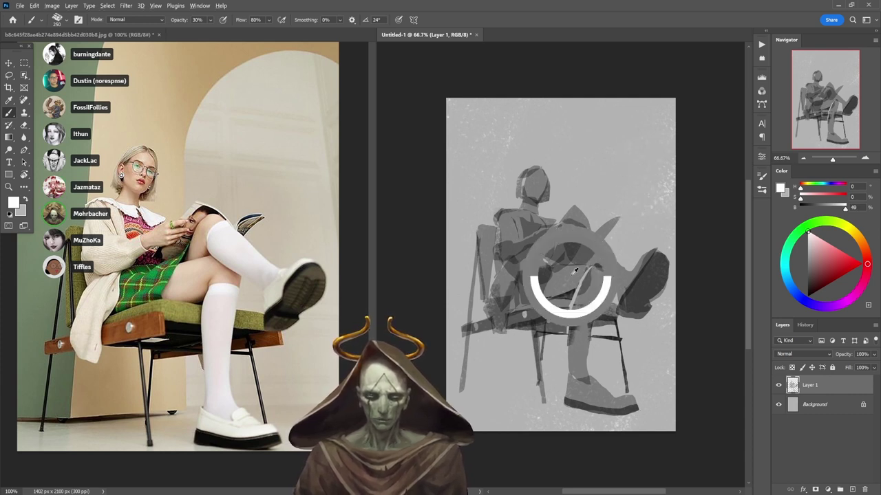
{"action": "key", "text": "bracketleft"}
{"action": "key", "text": "bracketleft"}
{"action": "key", "text": "bracketleft"}
{"action": "key", "text": "bracketleft"}
{"action": "key", "text": "bracketleft"}
{"action": "key", "text": "bracketleft"}
{"action": "key", "text": "bracketleft"}
{"action": "key", "text": "bracketleft"}
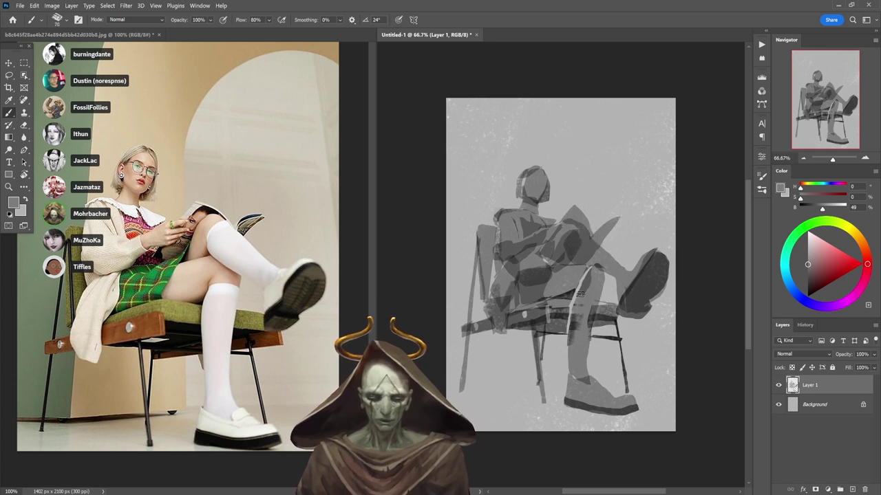
{"action": "key", "text": "0"}
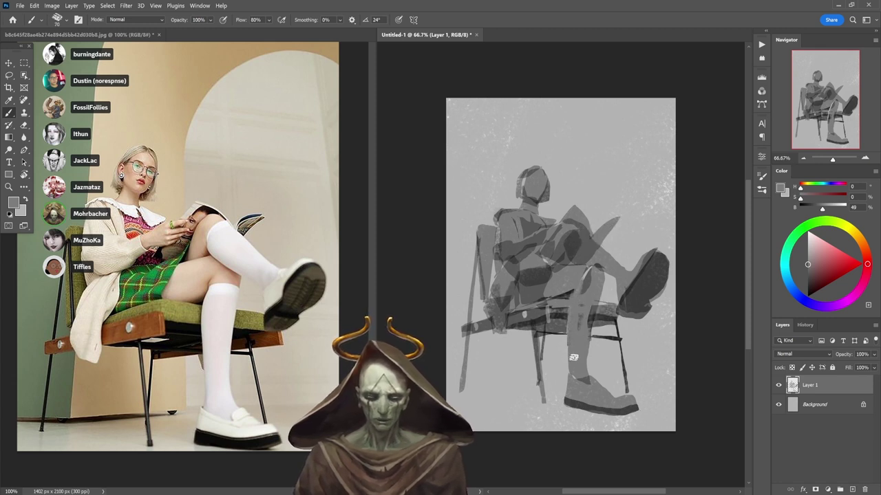
{"action": "left_click_drag", "start_coordinate": [571, 312], "coordinate": [590, 269]}
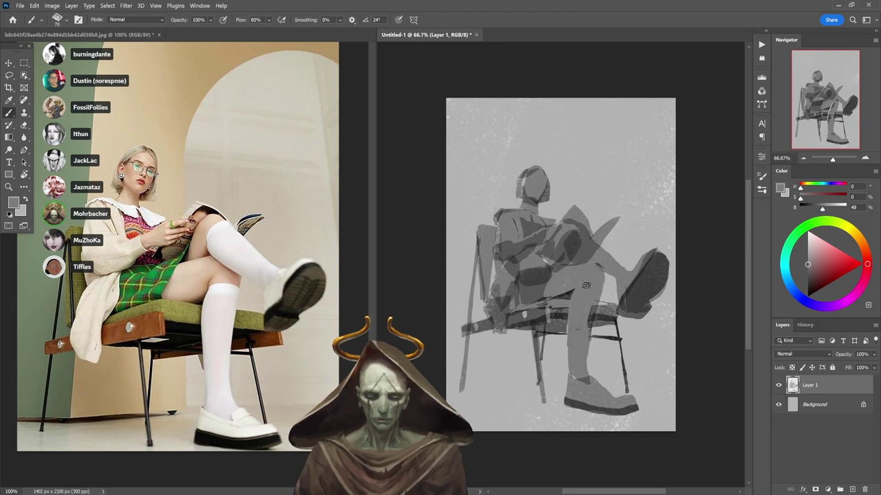
{"action": "mouse_move", "coordinate": [580, 338]}
{"action": "left_mouse_down"}
{"action": "mouse_move", "coordinate": [590, 316]}
{"action": "mouse_move", "coordinate": [584, 371]}
{"action": "left_mouse_up"}
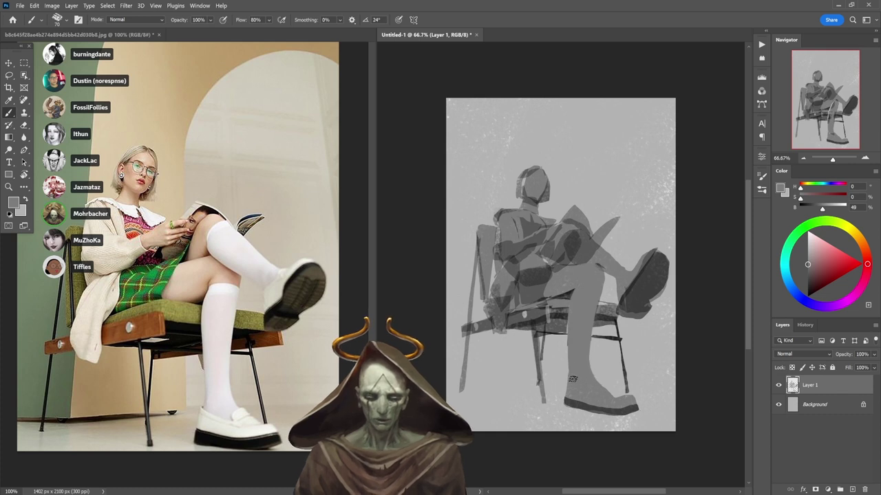
{"action": "key", "text": "e"}
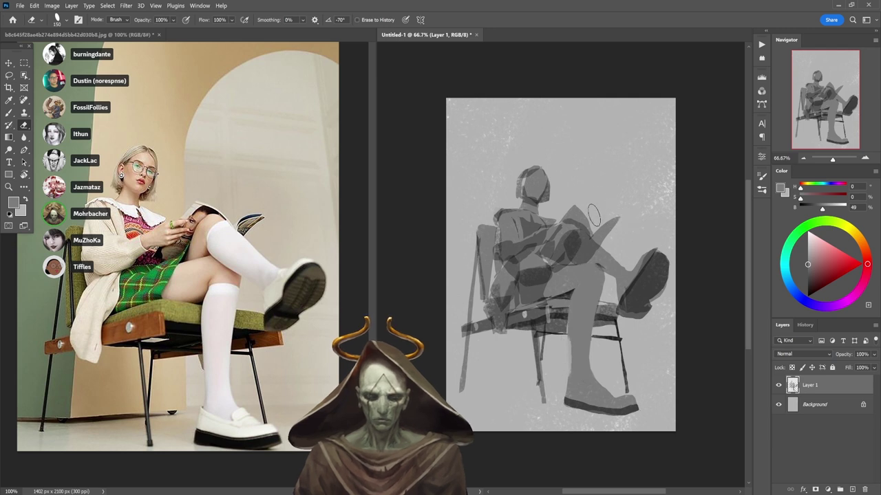
- Lasso the sock on the raised lower leg from knee to shoe, brush it light gray and deselect
{"action": "key", "text": "l"}
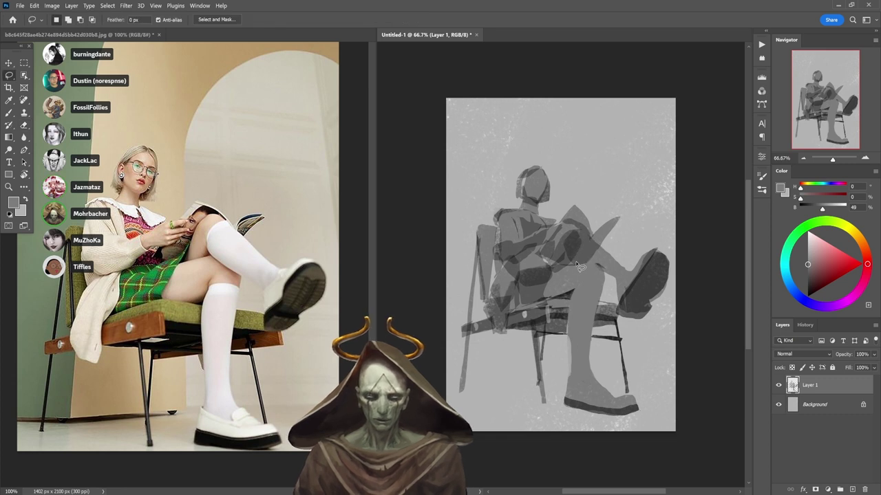
{"action": "left_click_drag", "start_coordinate": [578, 265], "coordinate": [581, 237]}
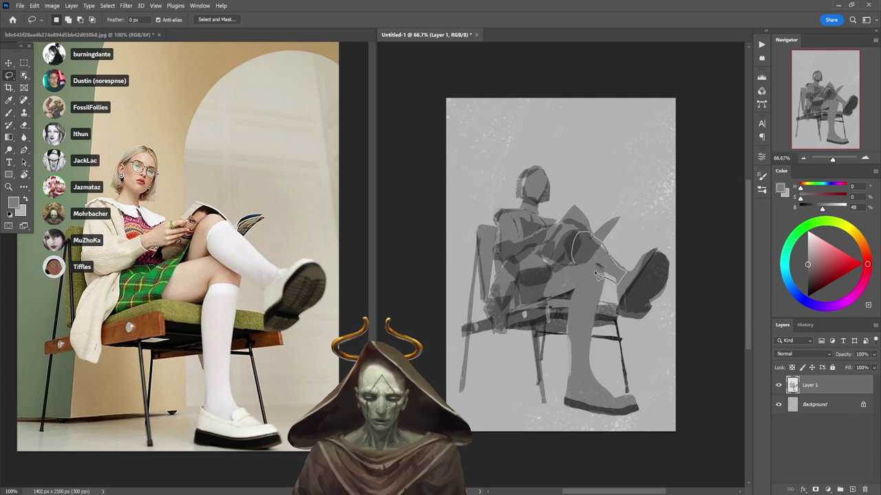
{"action": "key", "text": "b"}
{"action": "mouse_move", "coordinate": [579, 272]}
{"action": "left_mouse_down"}
{"action": "mouse_move", "coordinate": [591, 231]}
{"action": "mouse_move", "coordinate": [576, 279]}
{"action": "mouse_move", "coordinate": [596, 286]}
{"action": "left_mouse_up"}
{"action": "key", "text": "x"}
{"action": "key", "text": "ctrl+d"}
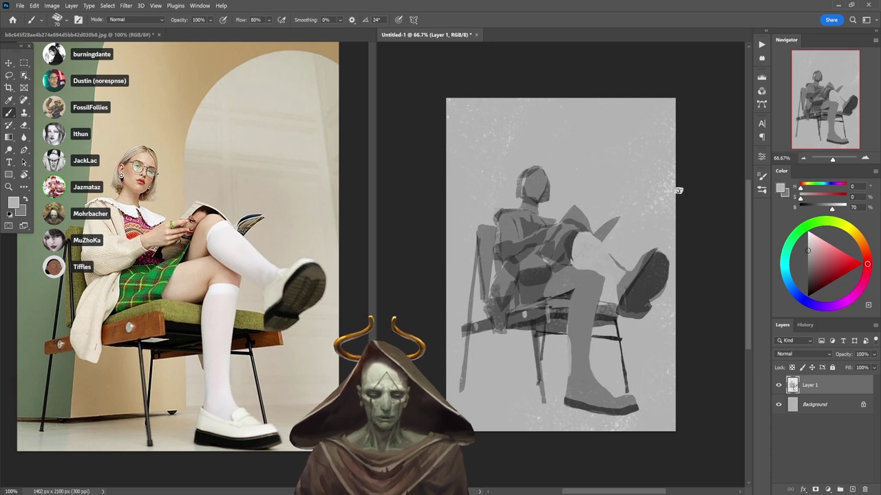
- Lasso the sock on the standing leg from below the knee to the shoe, brush it light gray and deselect
{"action": "key", "text": "l"}
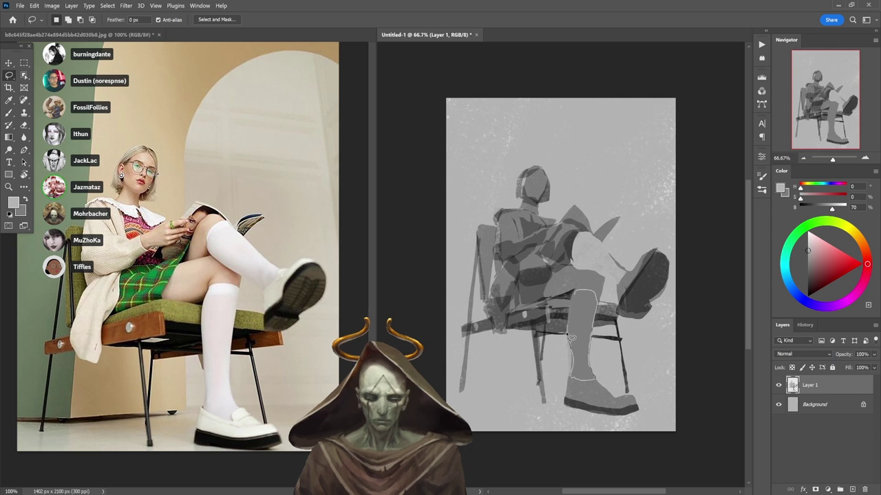
{"action": "mouse_move", "coordinate": [572, 311]}
{"action": "left_mouse_down"}
{"action": "mouse_move", "coordinate": [577, 294]}
{"action": "mouse_move", "coordinate": [584, 358]}
{"action": "mouse_move", "coordinate": [591, 351]}
{"action": "mouse_move", "coordinate": [598, 366]}
{"action": "left_mouse_up"}
{"action": "key", "text": "b"}
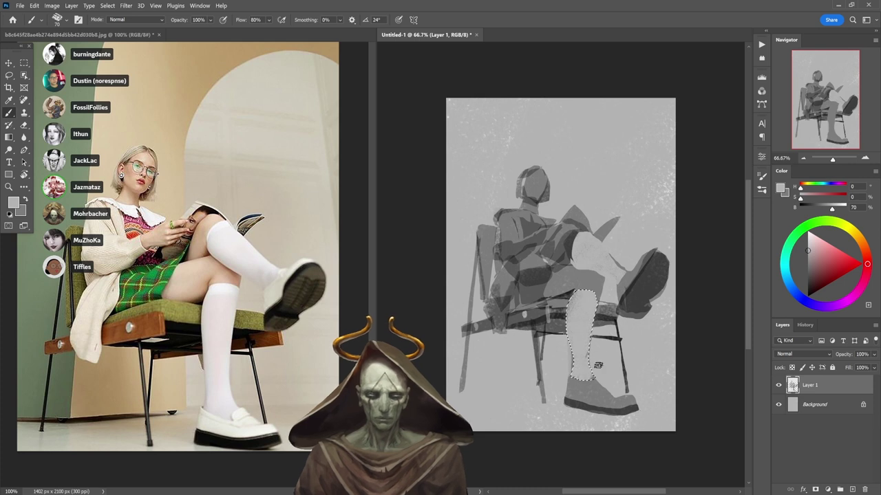
{"action": "key", "text": "ctrl+d"}
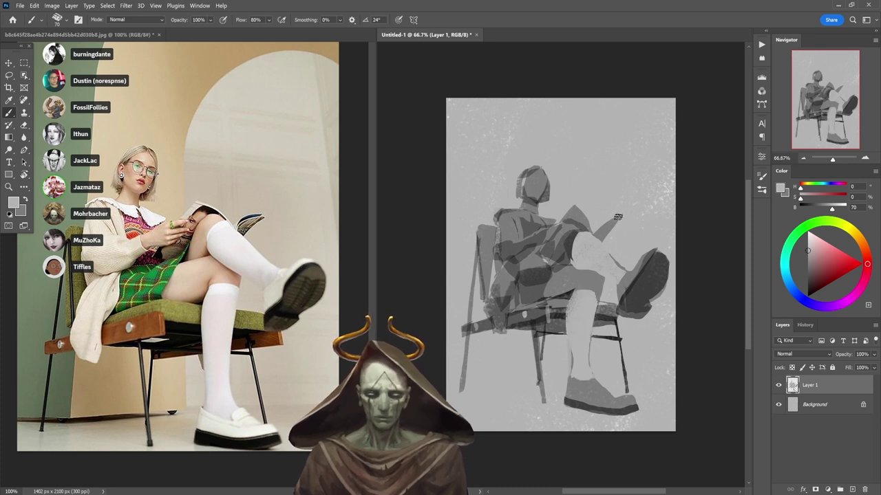
- Paint sampled mid-gray at 70% opacity over the dark overlap on the raised knee, and lasso and brush a thin strip along the thigh's edge
{"action": "left_click", "coordinate": [575, 284], "text": "alt"}
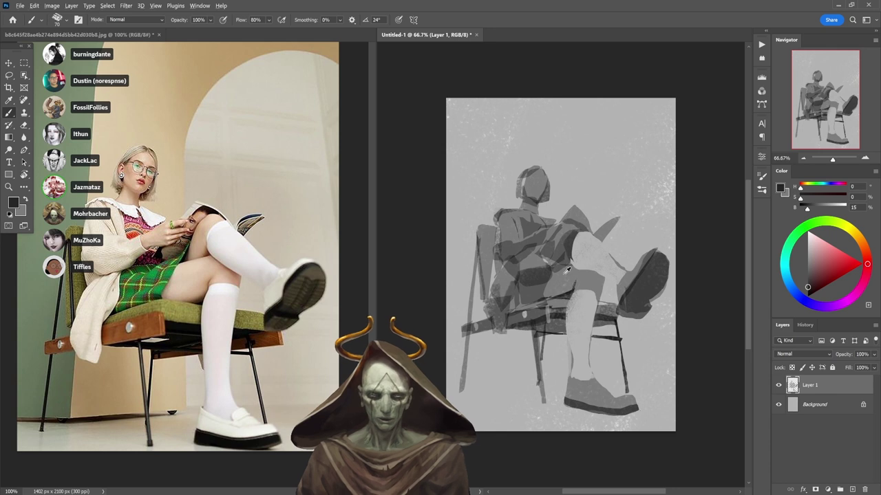
{"action": "left_click", "coordinate": [566, 243], "text": "alt"}
{"action": "mouse_move", "coordinate": [573, 232]}
{"action": "left_mouse_down"}
{"action": "mouse_move", "coordinate": [559, 258]}
{"action": "mouse_move", "coordinate": [565, 252]}
{"action": "left_mouse_up"}
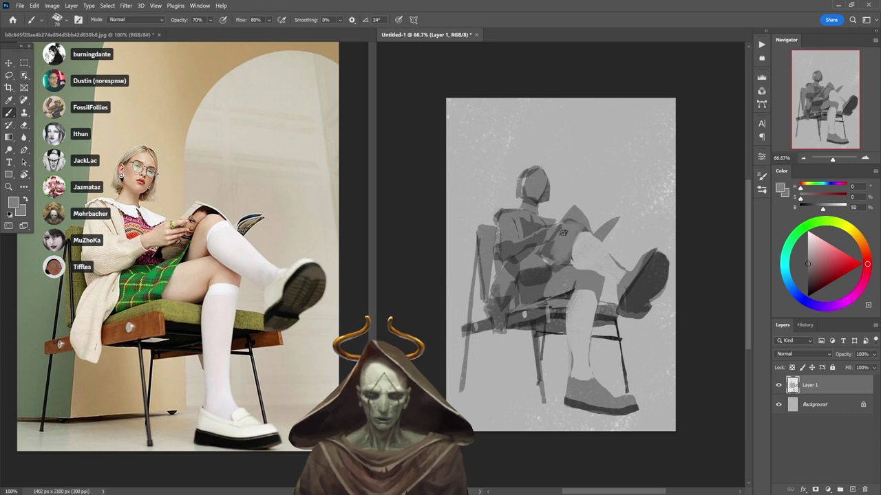
{"action": "key", "text": "l"}
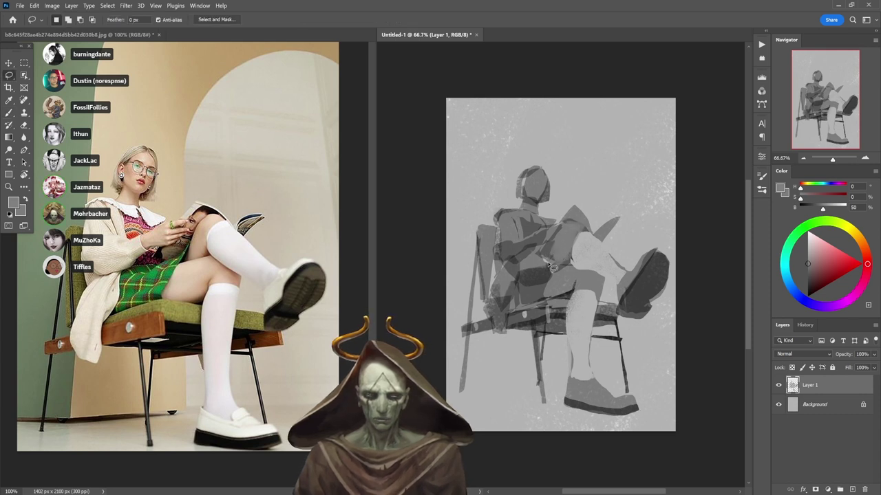
{"action": "left_click_drag", "start_coordinate": [550, 240], "coordinate": [551, 278]}
{"action": "key", "text": "b"}
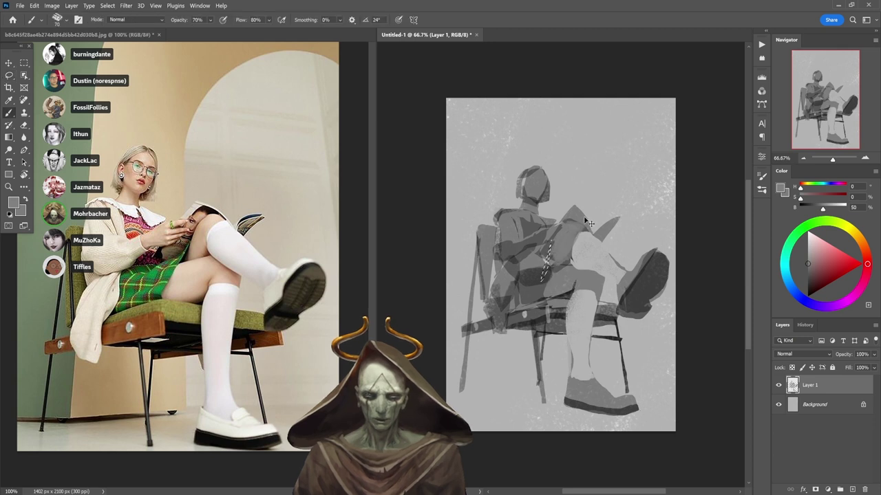
- Lasso the whole raised leg from the thigh to the shoe, move it slightly to the right and deselect
{"action": "key", "text": "l"}
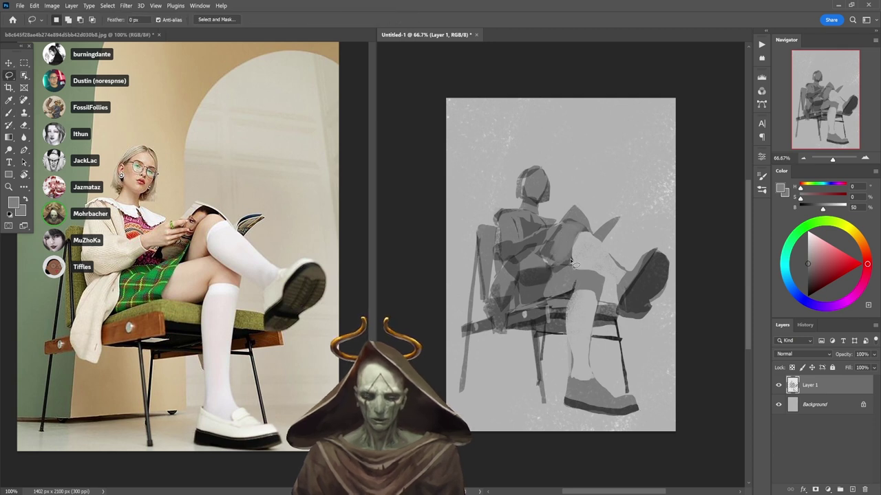
{"action": "left_click_drag", "start_coordinate": [549, 267], "coordinate": [556, 234]}
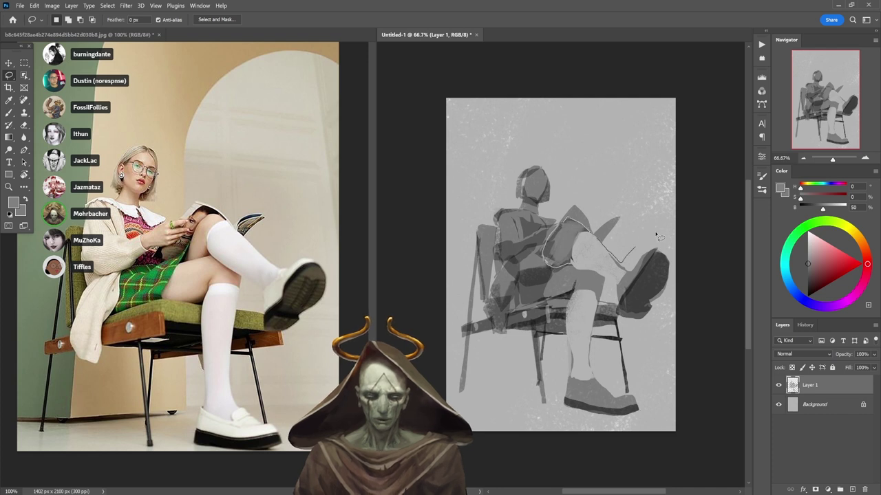
{"action": "left_click_drag", "start_coordinate": [656, 235], "coordinate": [677, 248]}
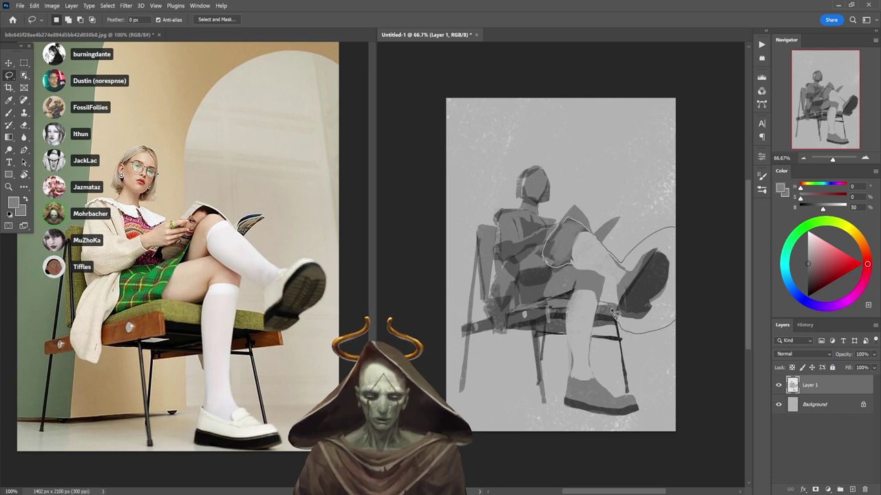
{"action": "key", "text": "b"}
{"action": "left_click_drag", "start_coordinate": [570, 269], "coordinate": [577, 249]}
{"action": "key", "text": "ctrl+d"}
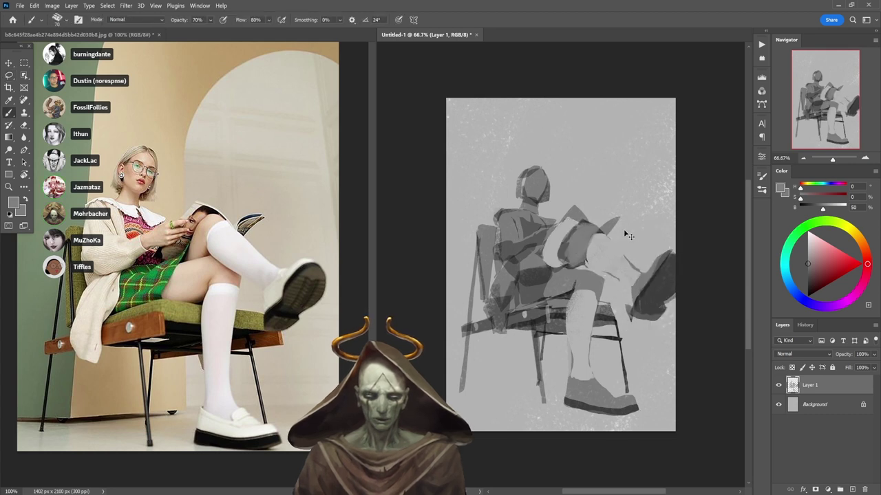
- Transform the whole drawing, scaling it down slightly so the raised shoe sits inside the canvas edge
{"action": "key", "text": "ctrl+t"}
{"action": "left_click_drag", "start_coordinate": [682, 166], "coordinate": [632, 181]}
{"action": "left_click", "coordinate": [454, 20]}
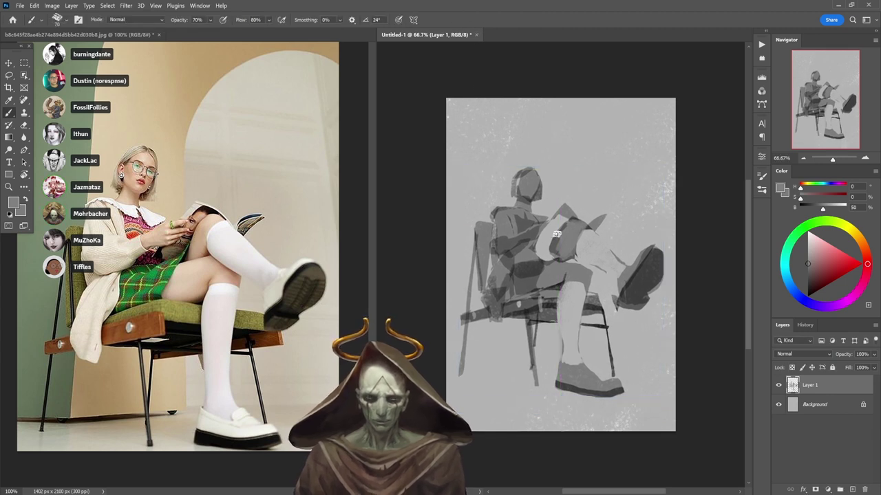
- Lasso the light gap between the forearm and the raised knee, brush it mid-gray and deselect
{"action": "key", "text": "l"}
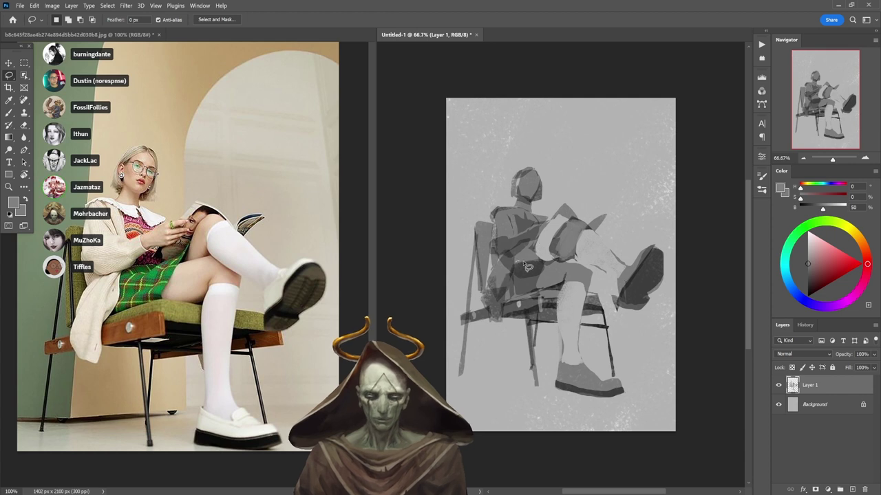
{"action": "left_click_drag", "start_coordinate": [551, 233], "coordinate": [553, 228]}
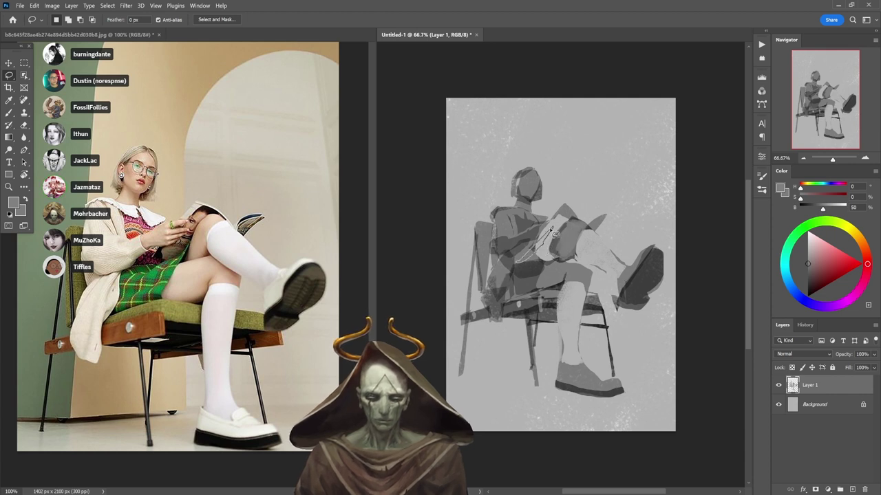
{"action": "key", "text": "b"}
{"action": "key", "text": "ctrl+d"}
- Lasso and brush the skirt between the lap and raised thigh, deselect, and darken the book beside the knee with black at 50% opacity
{"action": "key", "text": "l"}
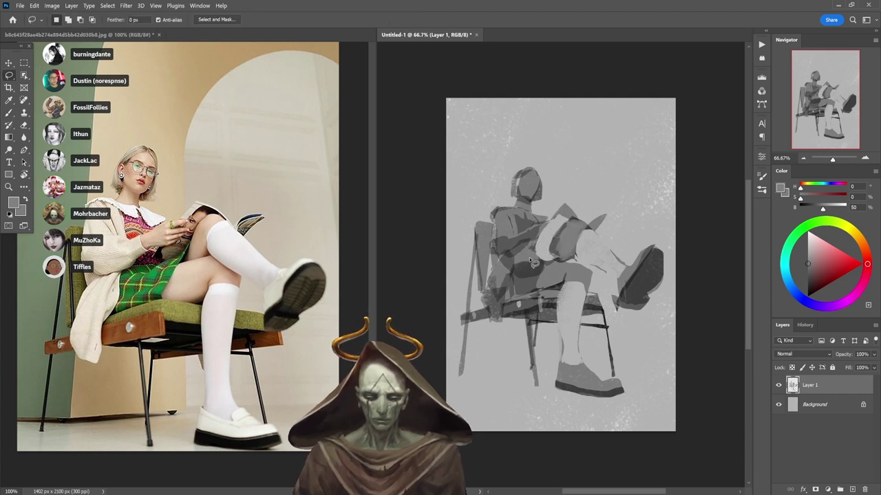
{"action": "mouse_move", "coordinate": [517, 270]}
{"action": "left_mouse_down"}
{"action": "mouse_move", "coordinate": [552, 242]}
{"action": "mouse_move", "coordinate": [535, 292]}
{"action": "mouse_move", "coordinate": [544, 270]}
{"action": "mouse_move", "coordinate": [519, 268]}
{"action": "left_mouse_up"}
{"action": "key", "text": "b"}
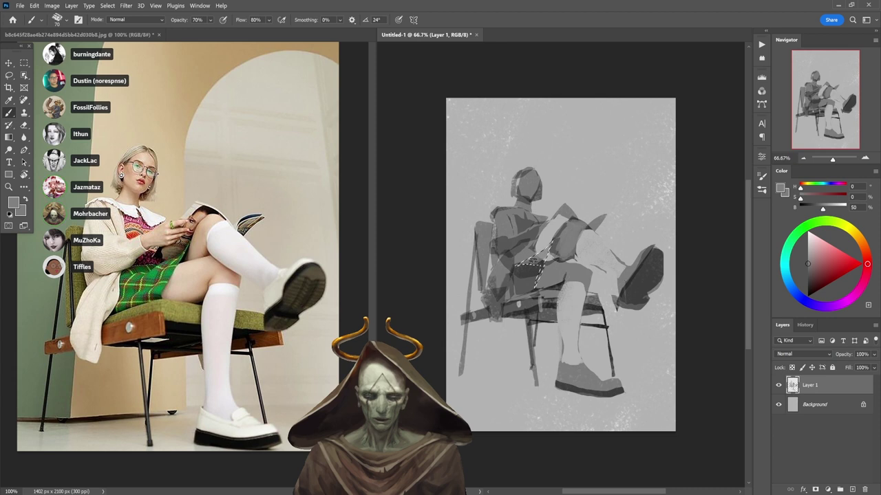
{"action": "key", "text": "d"}
{"action": "key", "text": "ctrl+d"}
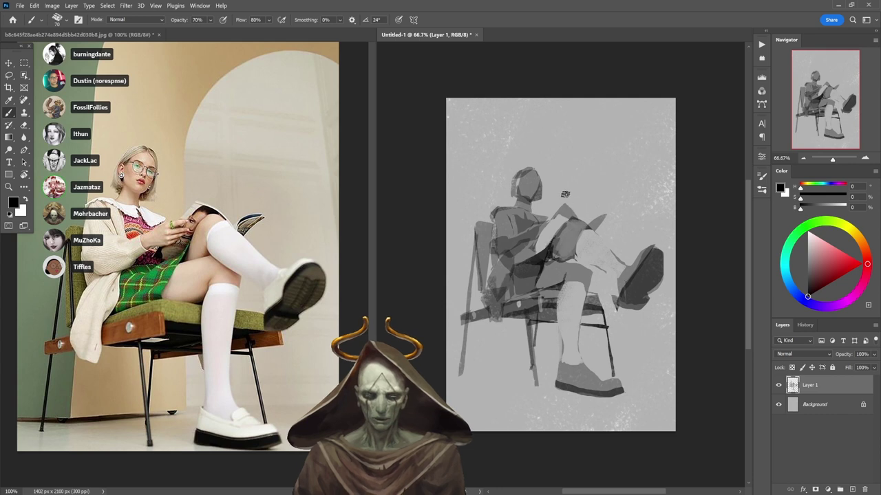
{"action": "left_click_drag", "start_coordinate": [555, 222], "coordinate": [544, 236]}
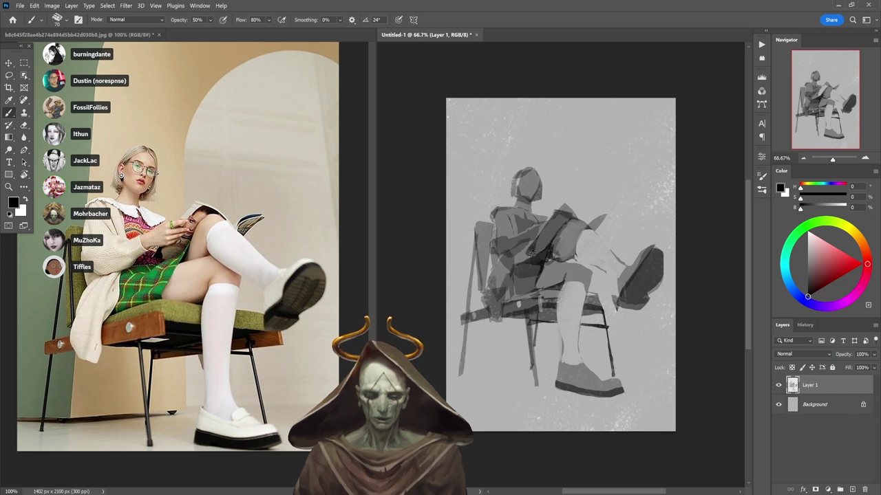
- Lasso the end of the chair seat beneath the raised shoe, brush it darker with black at 40% opacity and deselect
{"action": "key", "text": "e"}
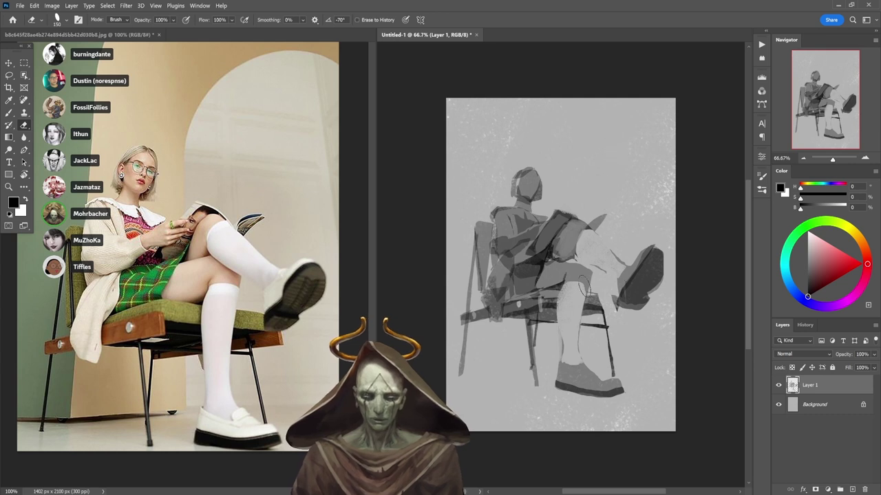
{"action": "key", "text": "l"}
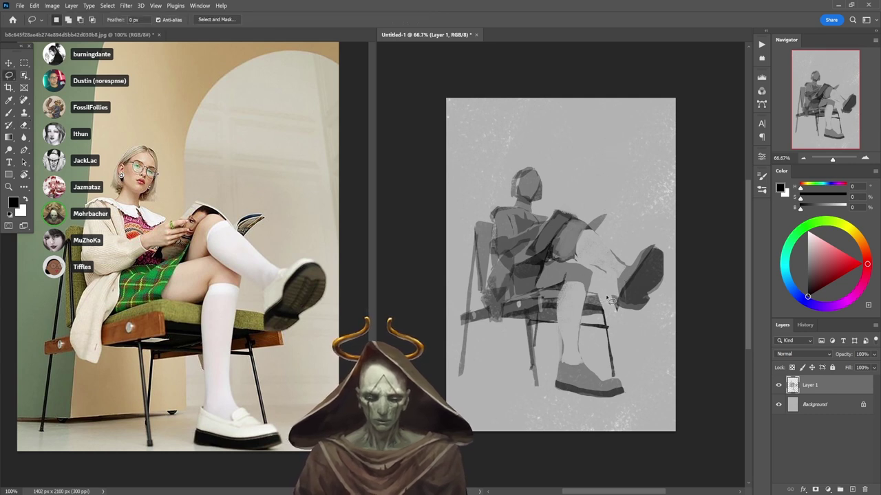
{"action": "mouse_move", "coordinate": [625, 300]}
{"action": "left_mouse_down"}
{"action": "mouse_move", "coordinate": [595, 309]}
{"action": "mouse_move", "coordinate": [619, 311]}
{"action": "mouse_move", "coordinate": [622, 294]}
{"action": "mouse_move", "coordinate": [606, 311]}
{"action": "mouse_move", "coordinate": [620, 301]}
{"action": "mouse_move", "coordinate": [616, 309]}
{"action": "mouse_move", "coordinate": [616, 289]}
{"action": "mouse_move", "coordinate": [655, 266]}
{"action": "mouse_move", "coordinate": [600, 294]}
{"action": "left_mouse_up"}
{"action": "key", "text": "e"}
{"action": "key", "text": "b"}
{"action": "key", "text": "ctrl+z"}
{"action": "key", "text": "ctrl+d"}
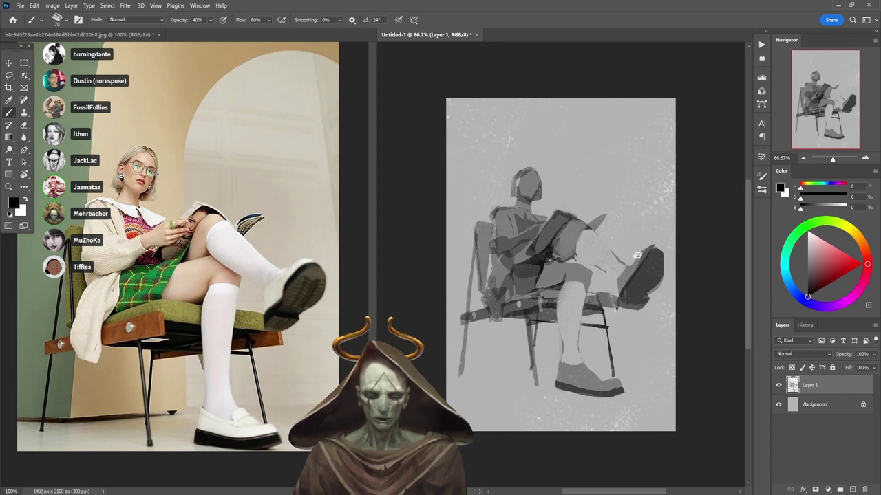
- Lasso and brush the seat's front edge below the raised shoe, deselect, and darken the chair's backrest with black at 40% opacity
{"action": "key", "text": "l"}
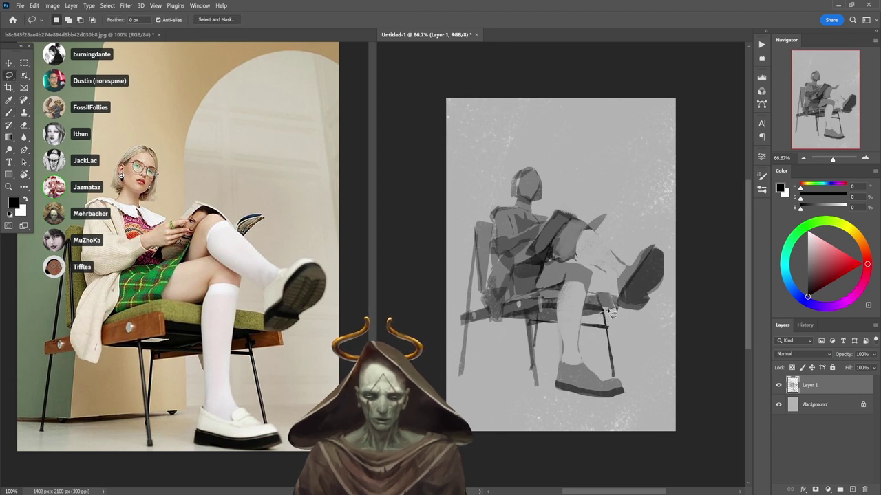
{"action": "mouse_move", "coordinate": [621, 320]}
{"action": "left_mouse_down"}
{"action": "mouse_move", "coordinate": [579, 322]}
{"action": "mouse_move", "coordinate": [606, 308]}
{"action": "left_mouse_up"}
{"action": "key", "text": "b"}
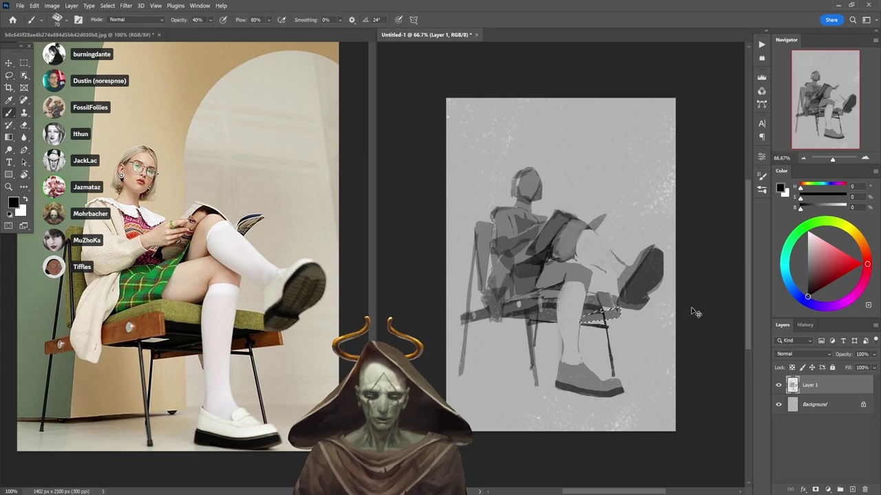
{"action": "key", "text": "ctrl+d"}
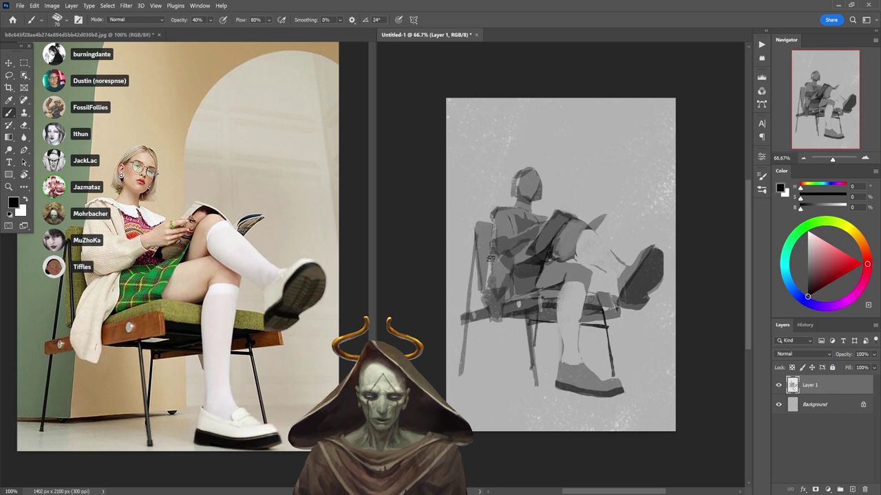
{"action": "mouse_move", "coordinate": [482, 297]}
{"action": "left_mouse_down"}
{"action": "mouse_move", "coordinate": [504, 255]}
{"action": "mouse_move", "coordinate": [488, 281]}
{"action": "mouse_move", "coordinate": [491, 193]}
{"action": "mouse_move", "coordinate": [492, 261]}
{"action": "left_mouse_up"}
- Lasso the cardigan's upper sleeve, brush it lightly with white at 20% opacity and deselect
{"action": "key", "text": "x"}
{"action": "key", "text": "2"}
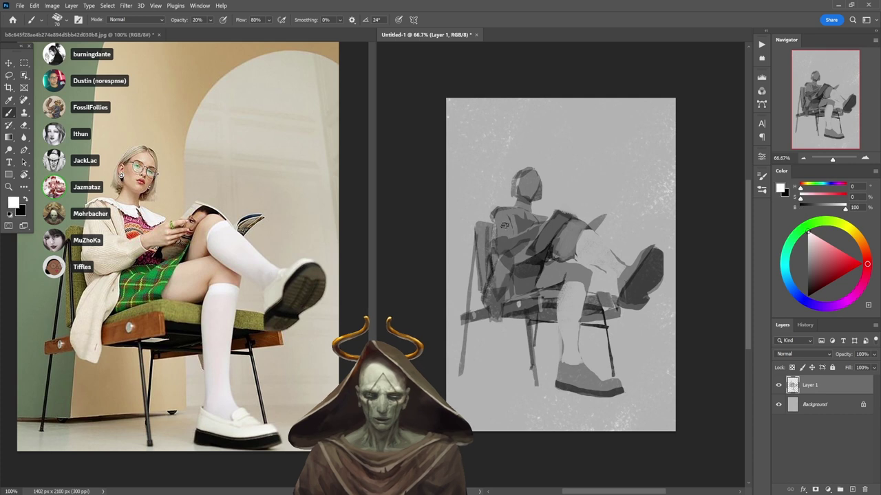
{"action": "mouse_move", "coordinate": [505, 227]}
{"action": "left_mouse_down"}
{"action": "mouse_move", "coordinate": [497, 240]}
{"action": "mouse_move", "coordinate": [501, 249]}
{"action": "mouse_move", "coordinate": [524, 240]}
{"action": "mouse_move", "coordinate": [517, 256]}
{"action": "left_mouse_up"}
{"action": "key", "text": "ctrl+z"}
{"action": "key", "text": "l"}
{"action": "key", "text": "b"}
{"action": "key", "text": "ctrl+d"}
- Lasso the forearm and the sleeve from shoulder to elbow, lighten each with white at 20% opacity and deselect
{"action": "key", "text": "l"}
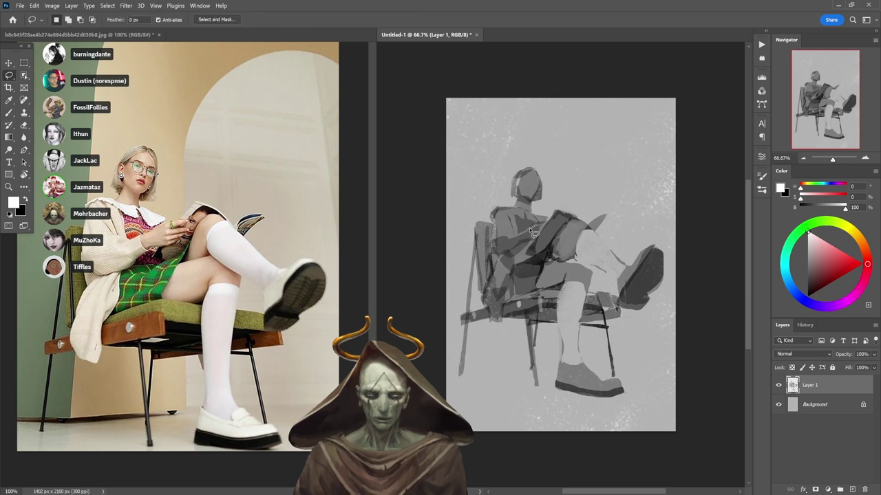
{"action": "key", "text": "b"}
{"action": "mouse_move", "coordinate": [525, 241]}
{"action": "left_mouse_down"}
{"action": "mouse_move", "coordinate": [534, 241]}
{"action": "mouse_move", "coordinate": [523, 227]}
{"action": "mouse_move", "coordinate": [527, 251]}
{"action": "mouse_move", "coordinate": [491, 259]}
{"action": "mouse_move", "coordinate": [494, 224]}
{"action": "mouse_move", "coordinate": [523, 221]}
{"action": "mouse_move", "coordinate": [529, 250]}
{"action": "left_mouse_up"}
{"action": "key", "text": "ctrl+d"}
{"action": "key", "text": "l"}
{"action": "key", "text": "b"}
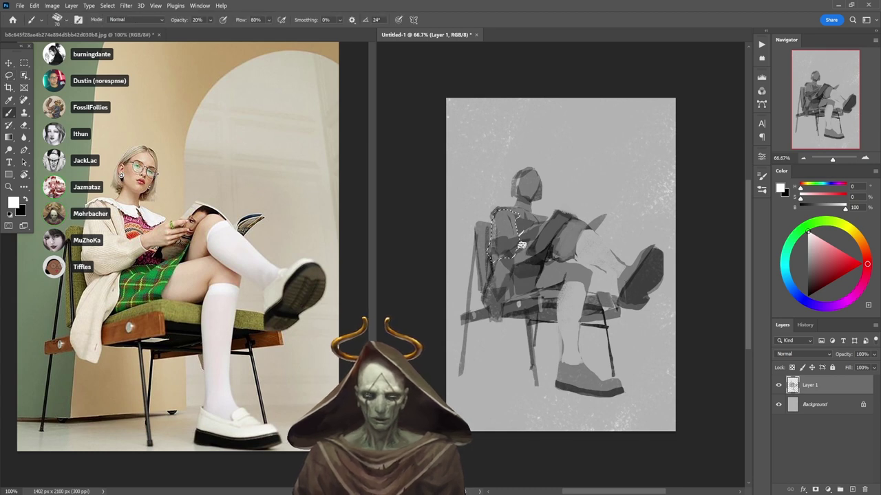
{"action": "mouse_move", "coordinate": [509, 215]}
{"action": "left_mouse_down"}
{"action": "mouse_move", "coordinate": [523, 248]}
{"action": "mouse_move", "coordinate": [512, 270]}
{"action": "mouse_move", "coordinate": [498, 231]}
{"action": "left_mouse_up"}
{"action": "key", "text": "ctrl+d"}
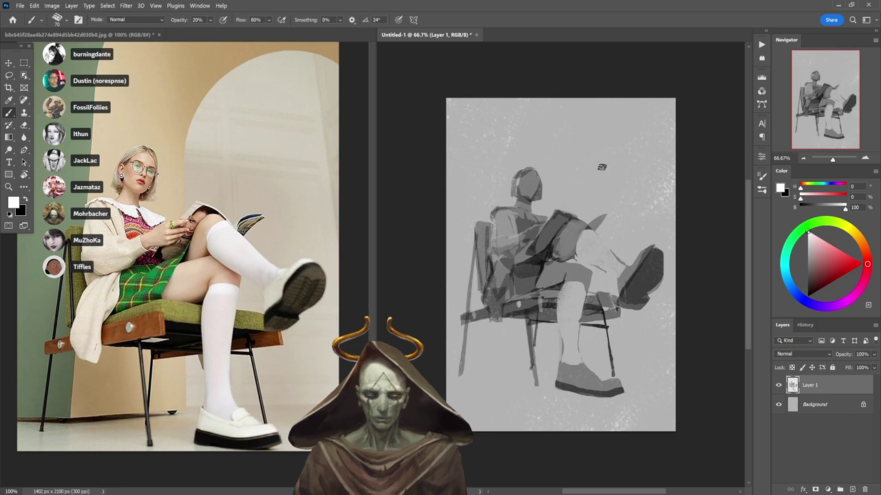
- Paint both socks and the uppers of the shoes white at 80% opacity, keeping the soles dark
{"action": "key", "text": "8"}
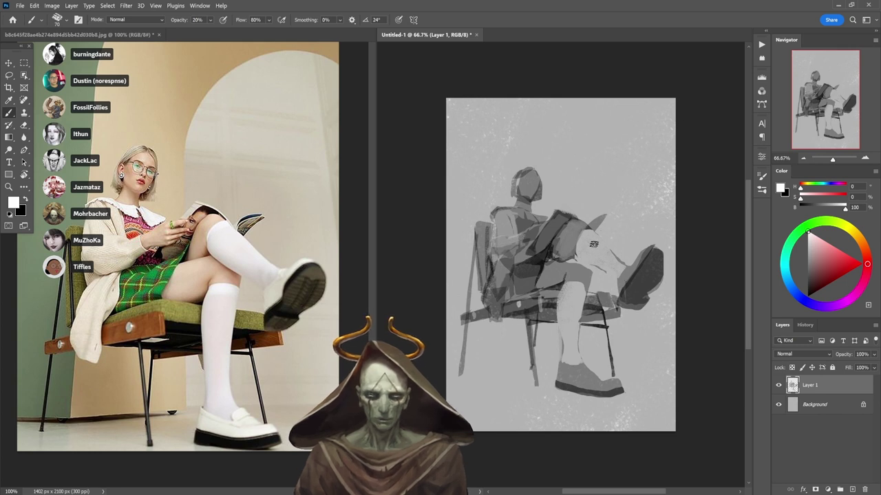
{"action": "mouse_move", "coordinate": [589, 242]}
{"action": "left_mouse_down"}
{"action": "mouse_move", "coordinate": [610, 260]}
{"action": "mouse_move", "coordinate": [584, 256]}
{"action": "mouse_move", "coordinate": [612, 261]}
{"action": "mouse_move", "coordinate": [599, 259]}
{"action": "mouse_move", "coordinate": [618, 274]}
{"action": "mouse_move", "coordinate": [624, 269]}
{"action": "mouse_move", "coordinate": [620, 285]}
{"action": "mouse_move", "coordinate": [651, 247]}
{"action": "left_mouse_up"}
{"action": "key", "text": "ctrl+z"}
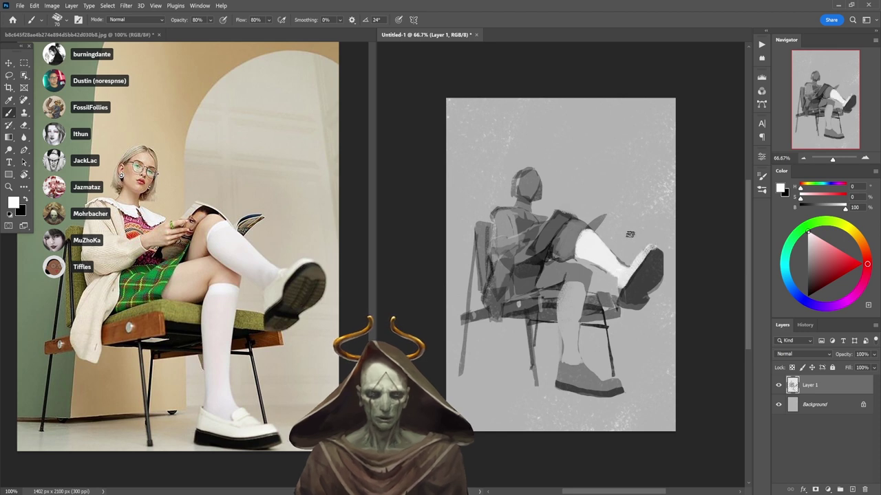
{"action": "mouse_move", "coordinate": [566, 288]}
{"action": "left_mouse_down"}
{"action": "mouse_move", "coordinate": [565, 359]}
{"action": "mouse_move", "coordinate": [580, 360]}
{"action": "mouse_move", "coordinate": [575, 289]}
{"action": "mouse_move", "coordinate": [572, 303]}
{"action": "left_mouse_up"}
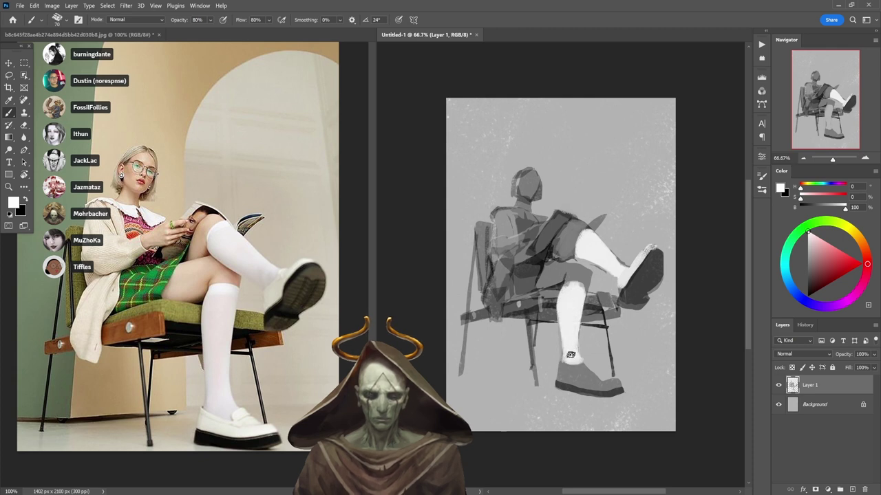
{"action": "mouse_move", "coordinate": [570, 355]}
{"action": "left_mouse_down"}
{"action": "mouse_move", "coordinate": [592, 379]}
{"action": "mouse_move", "coordinate": [559, 371]}
{"action": "mouse_move", "coordinate": [581, 374]}
{"action": "mouse_move", "coordinate": [581, 365]}
{"action": "mouse_move", "coordinate": [589, 377]}
{"action": "mouse_move", "coordinate": [560, 375]}
{"action": "mouse_move", "coordinate": [603, 385]}
{"action": "left_mouse_up"}
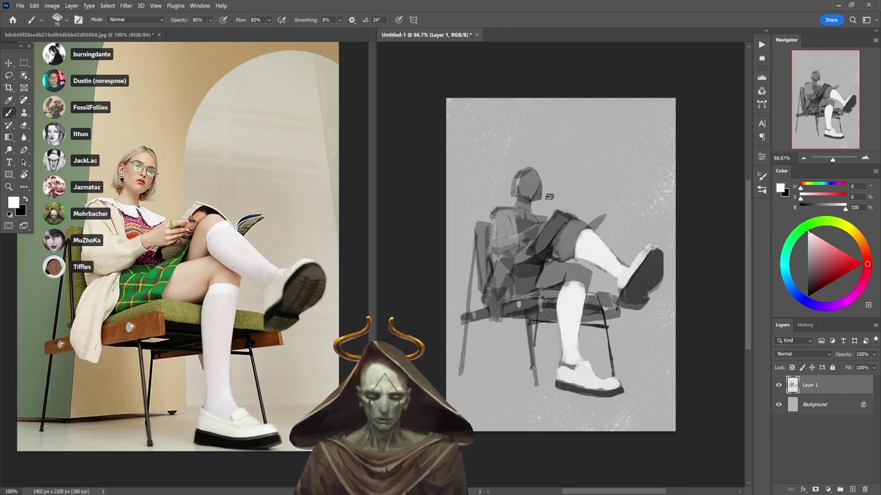
- Repaint the raised knee and the thigh's underside beside the white sock with sampled dark and mid grays
{"action": "left_click", "coordinate": [555, 251], "text": "alt"}
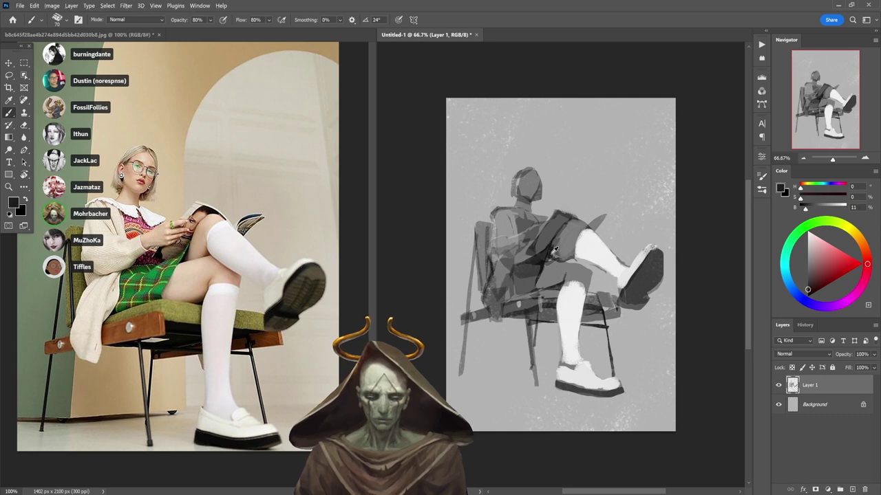
{"action": "left_click_drag", "start_coordinate": [571, 248], "coordinate": [563, 234]}
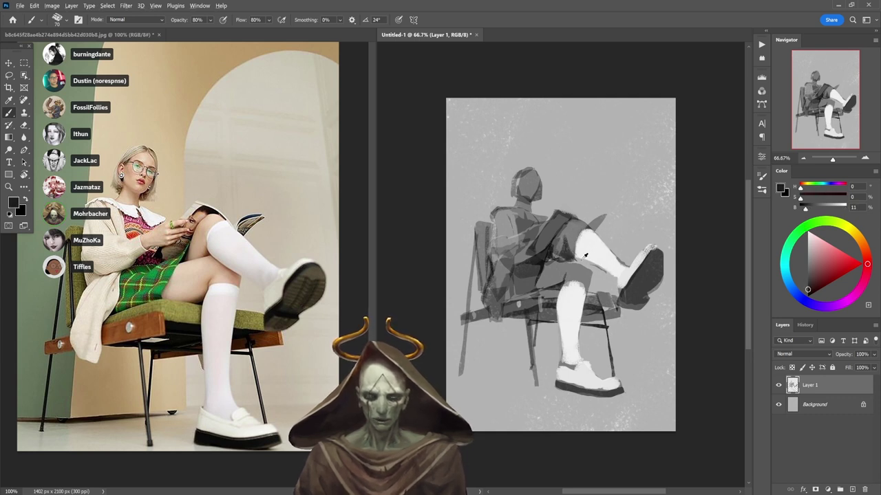
{"action": "left_click", "coordinate": [574, 267], "text": "alt"}
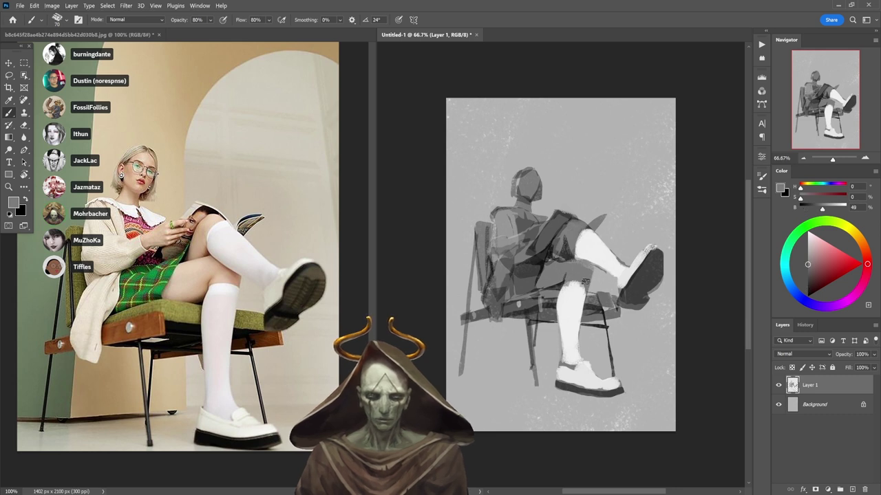
{"action": "left_click", "coordinate": [571, 254], "text": "alt"}
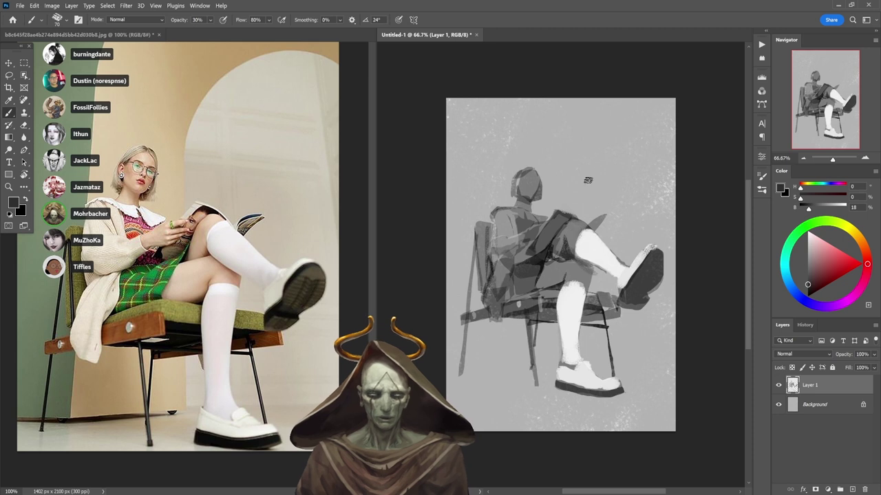
- Clean up the skirt between the book and the raised thigh with sampled grays at 90% opacity
{"action": "left_click", "coordinate": [532, 274], "text": "alt"}
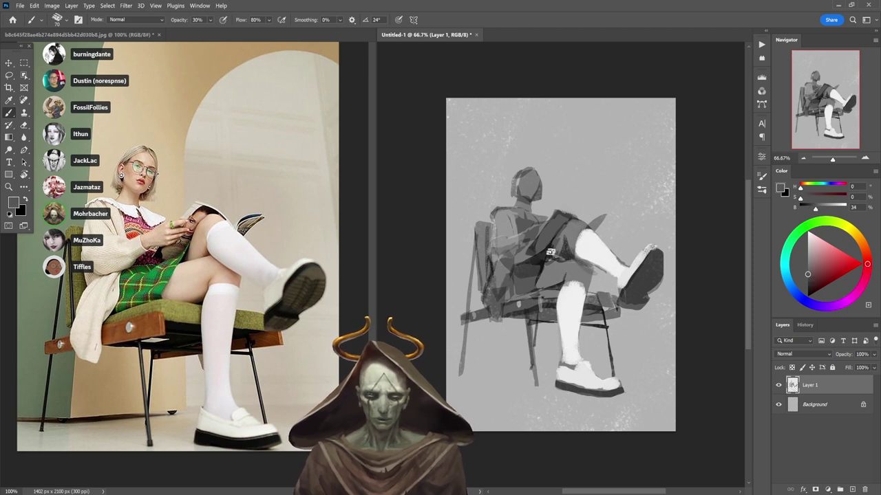
{"action": "key", "text": "9"}
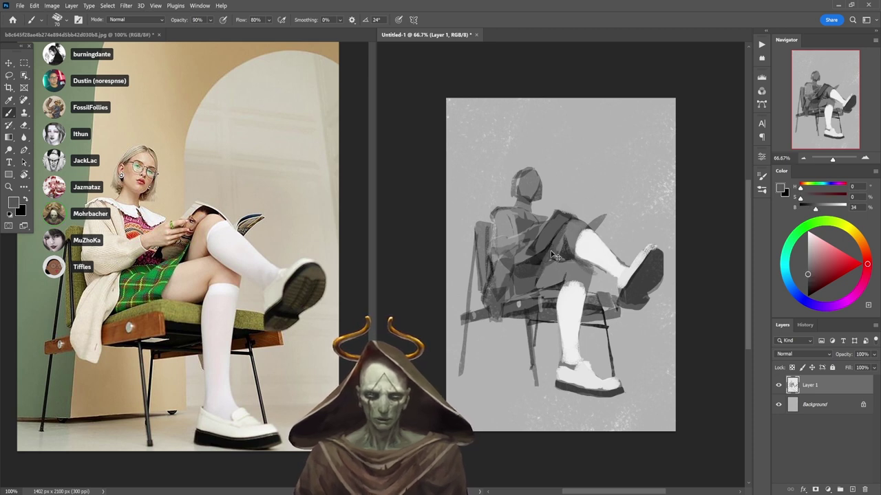
{"action": "left_click", "coordinate": [534, 271], "text": "alt"}
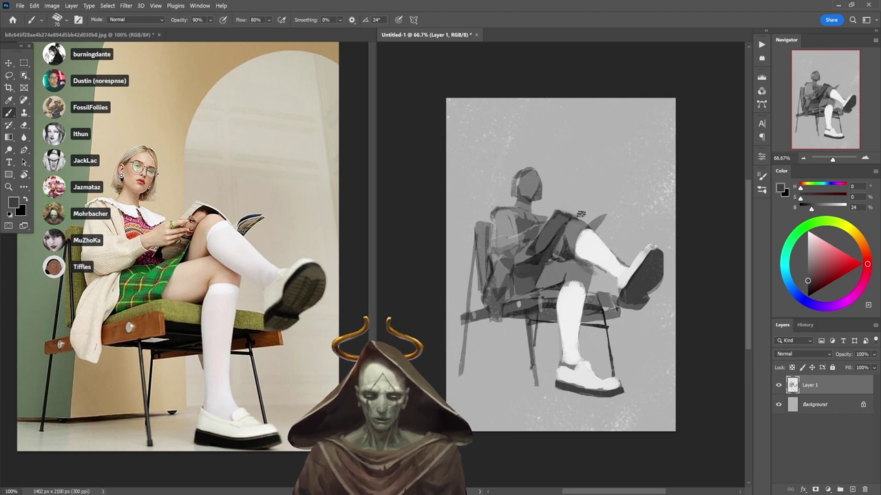
{"action": "left_click", "coordinate": [562, 241], "text": "alt"}
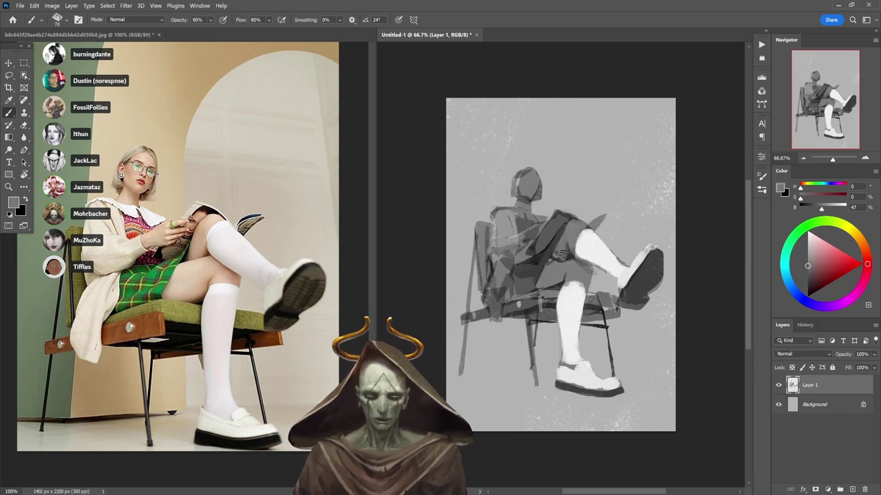
{"action": "left_click", "coordinate": [573, 247], "text": "alt"}
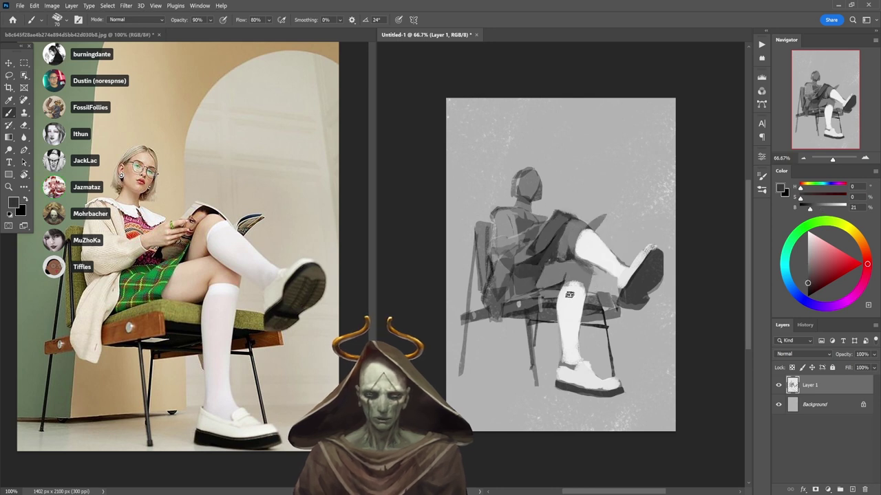
- Lighten the cardigan sleeve with white at 20% opacity, and lasso the collar around the neck and brush it white
{"action": "key", "text": "d"}
{"action": "key", "text": "x"}
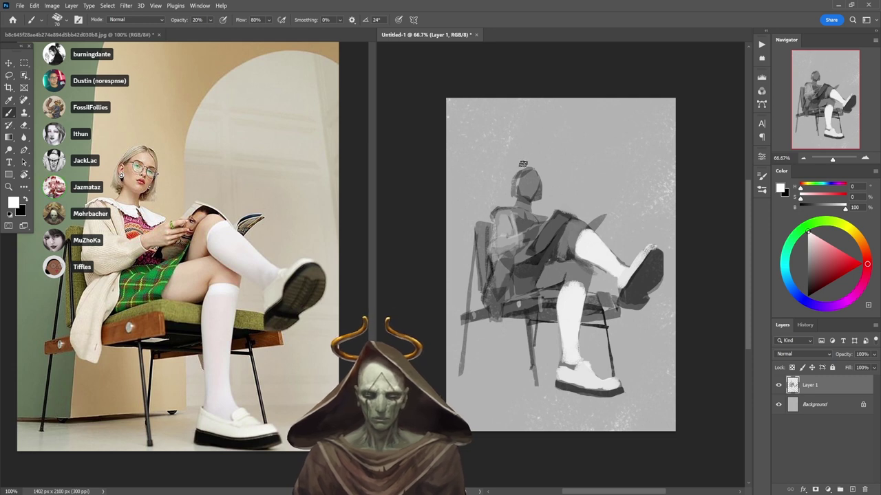
{"action": "key", "text": "l"}
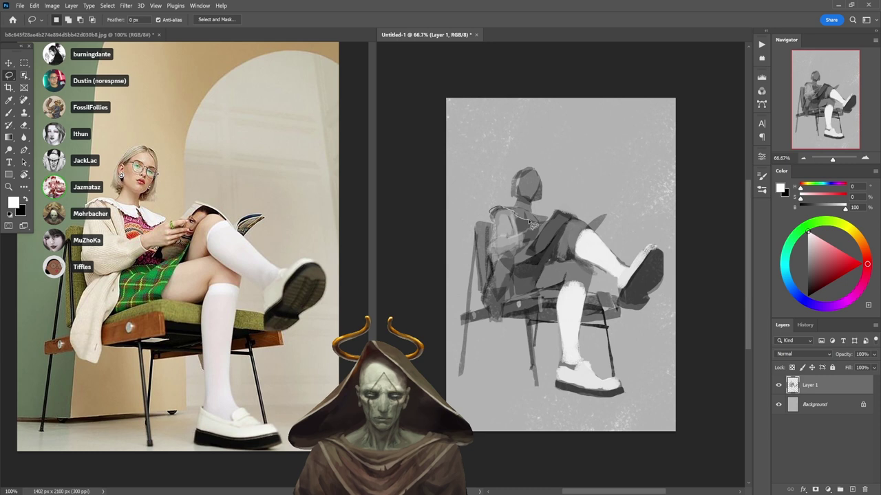
{"action": "key", "text": "b"}
{"action": "mouse_move", "coordinate": [515, 214]}
{"action": "left_mouse_down"}
{"action": "mouse_move", "coordinate": [497, 208]}
{"action": "mouse_move", "coordinate": [539, 226]}
{"action": "mouse_move", "coordinate": [536, 215]}
{"action": "left_mouse_up"}
{"action": "key", "text": "ctrl+d"}
{"action": "key", "text": "l"}
{"action": "key", "text": "b"}
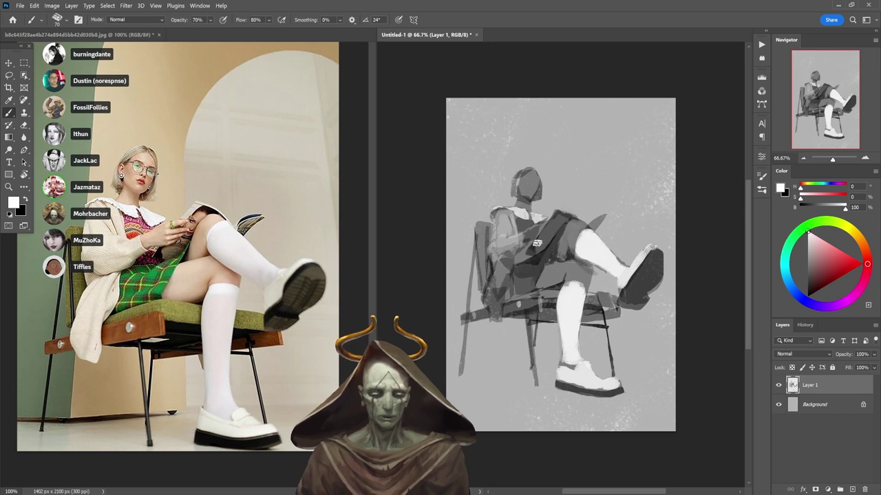
- Darken the torso and the lap beneath the hands with black at 50% opacity, and switch back to white
{"action": "key", "text": "x"}
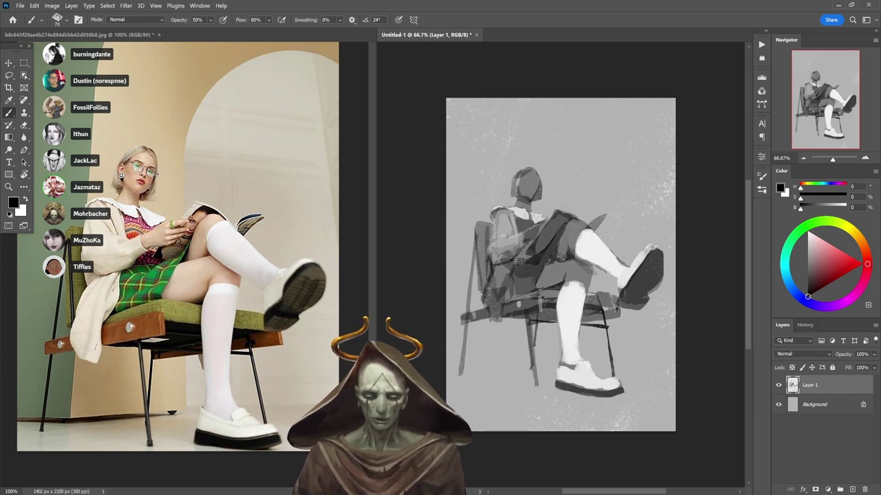
{"action": "mouse_move", "coordinate": [533, 240]}
{"action": "left_mouse_down"}
{"action": "mouse_move", "coordinate": [522, 261]}
{"action": "mouse_move", "coordinate": [542, 260]}
{"action": "left_mouse_up"}
{"action": "key", "text": "x"}
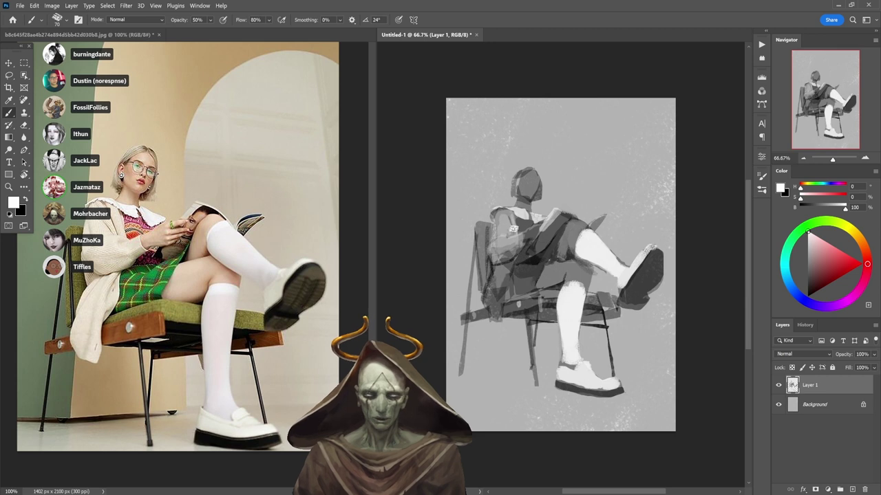
- Lasso a strip along the cardigan's back edge beside the backrest and darken it with a soft black brush at 30% opacity
{"action": "key", "text": "l"}
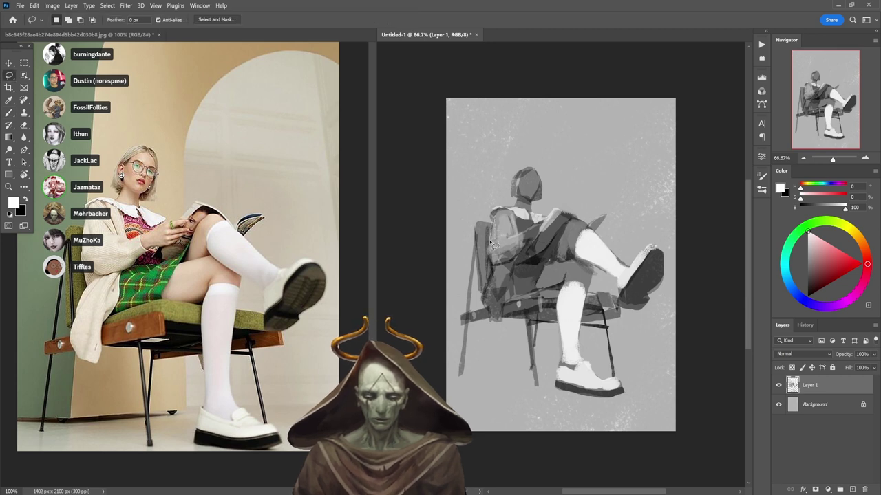
{"action": "mouse_move", "coordinate": [491, 255]}
{"action": "left_mouse_down"}
{"action": "mouse_move", "coordinate": [492, 288]}
{"action": "mouse_move", "coordinate": [486, 275]}
{"action": "left_mouse_up"}
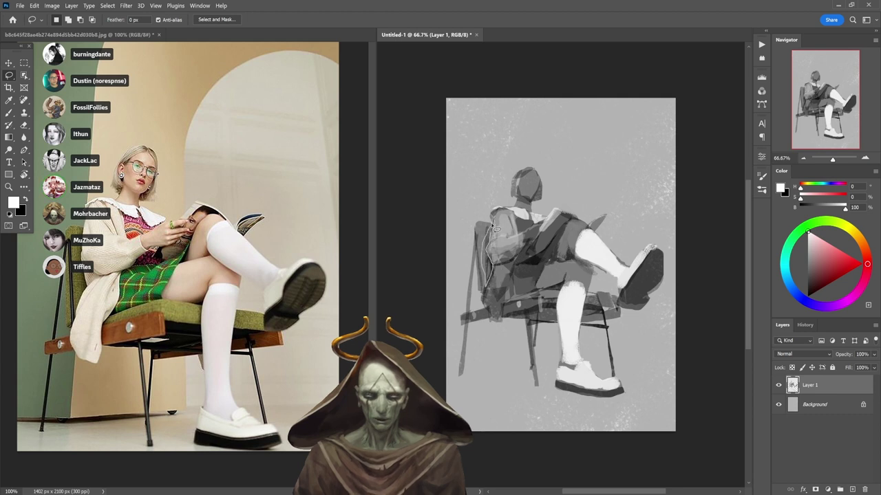
{"action": "left_click_drag", "start_coordinate": [496, 229], "coordinate": [509, 206]}
{"action": "key", "text": "b"}
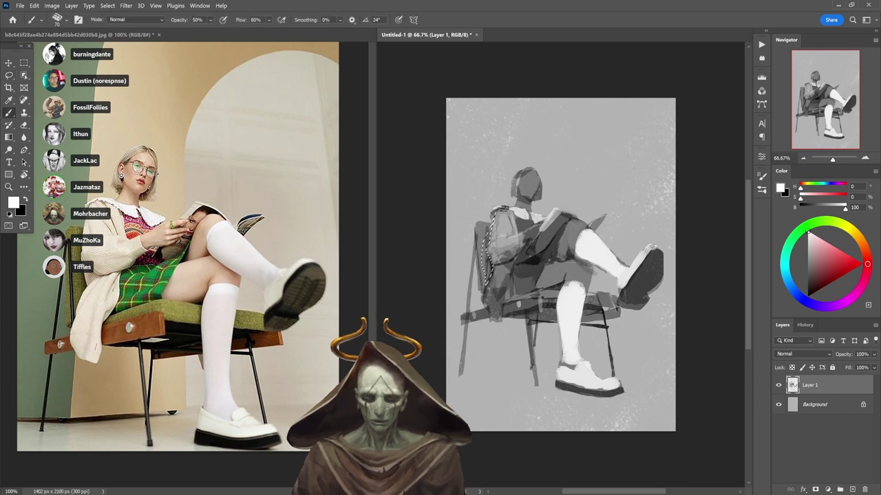
{"action": "right_click", "coordinate": [512, 175]}
{"action": "left_click", "coordinate": [728, 279]}
{"action": "left_click", "coordinate": [729, 108]}
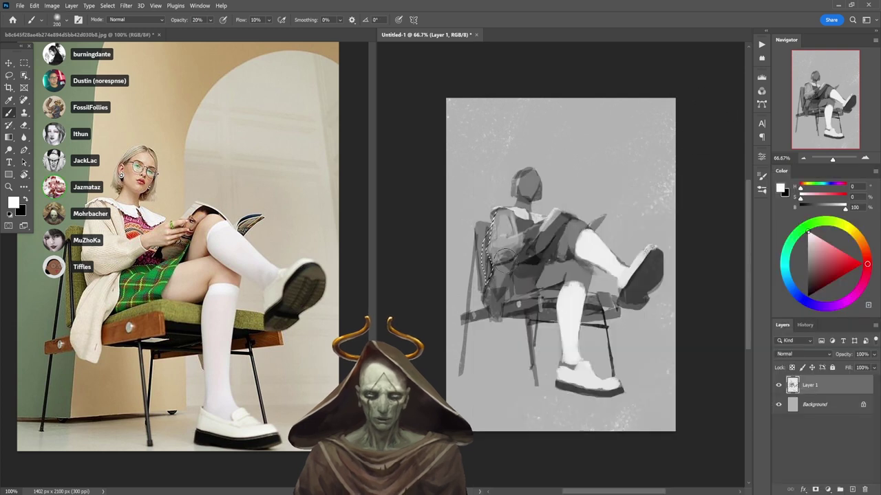
{"action": "key", "text": "x"}
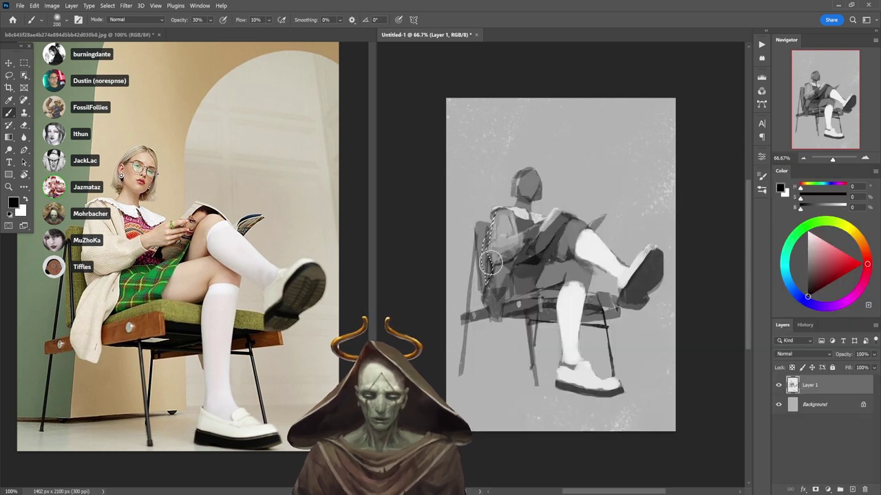
{"action": "key", "text": "3"}
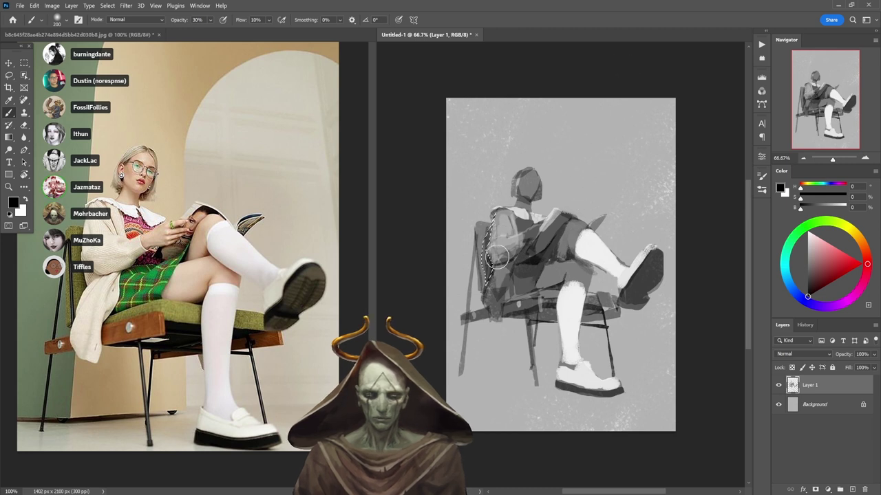
{"action": "key", "text": "ctrl+d"}
- Lasso the cardigan tail hanging over the chair seat and lighten it with soft white at 50% opacity
{"action": "key", "text": "l"}
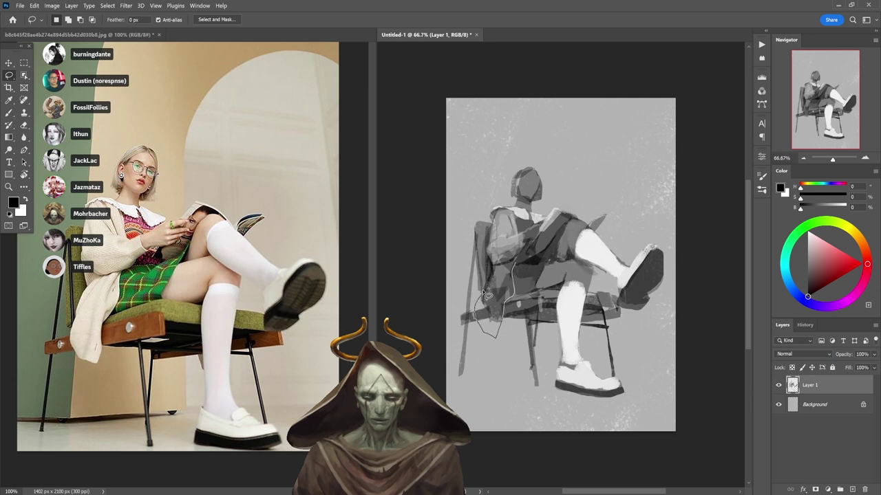
{"action": "left_click_drag", "start_coordinate": [520, 266], "coordinate": [516, 263]}
{"action": "key", "text": "b"}
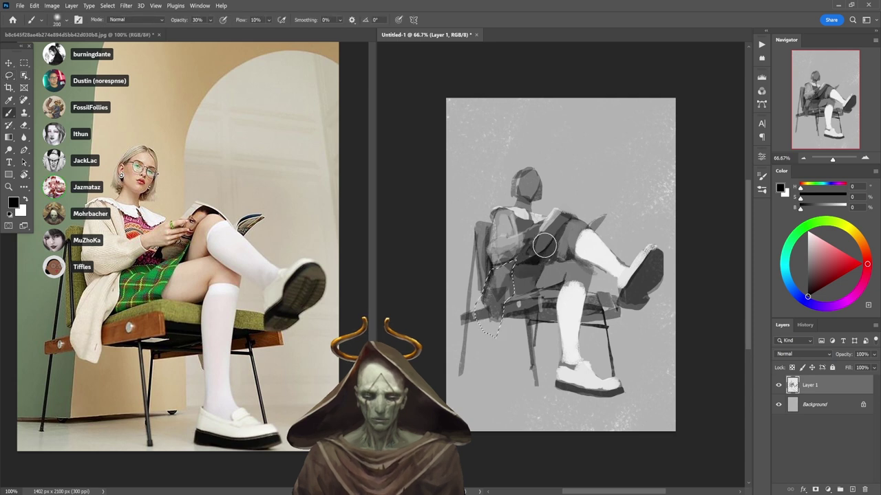
{"action": "key", "text": "x"}
{"action": "mouse_move", "coordinate": [474, 324]}
{"action": "left_mouse_down"}
{"action": "mouse_move", "coordinate": [499, 289]}
{"action": "mouse_move", "coordinate": [487, 323]}
{"action": "mouse_move", "coordinate": [498, 331]}
{"action": "mouse_move", "coordinate": [490, 308]}
{"action": "left_mouse_up"}
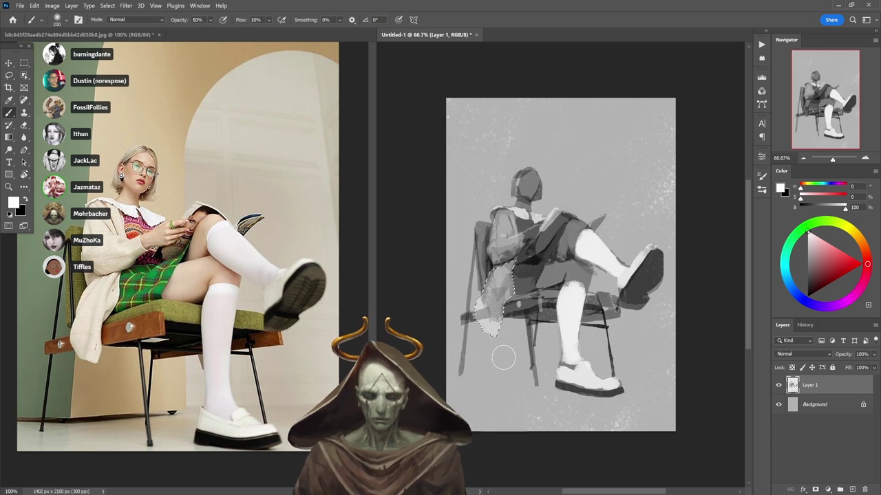
{"action": "key", "text": "ctrl+d"}
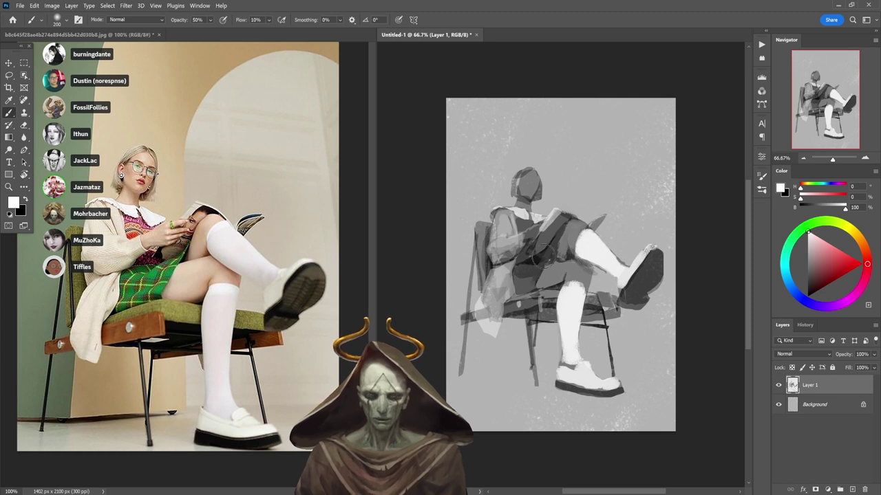
- Lasso the seat's upper edge beside the cardigan tail and shade it with soft black at 50% opacity
{"action": "key", "text": "l"}
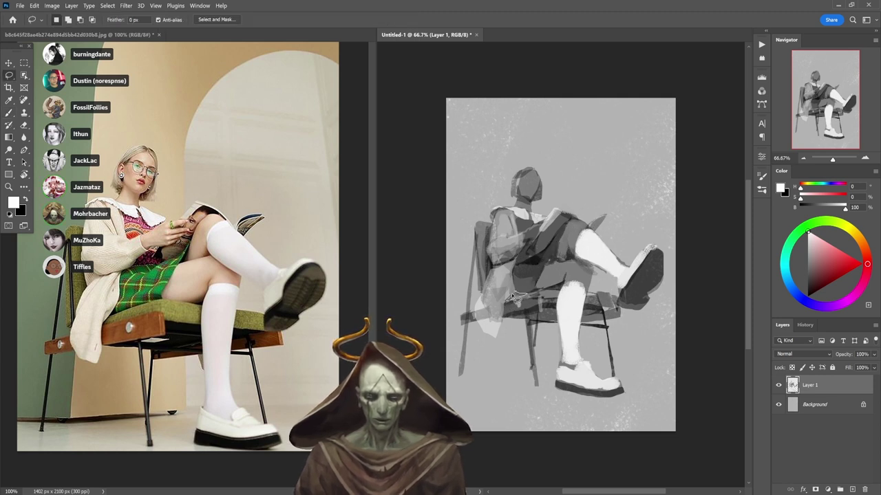
{"action": "key", "text": "b"}
{"action": "key", "text": "x"}
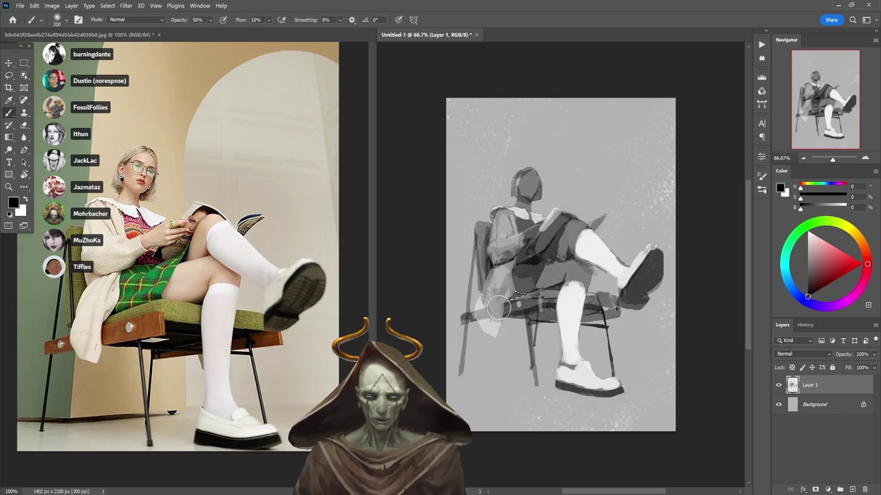
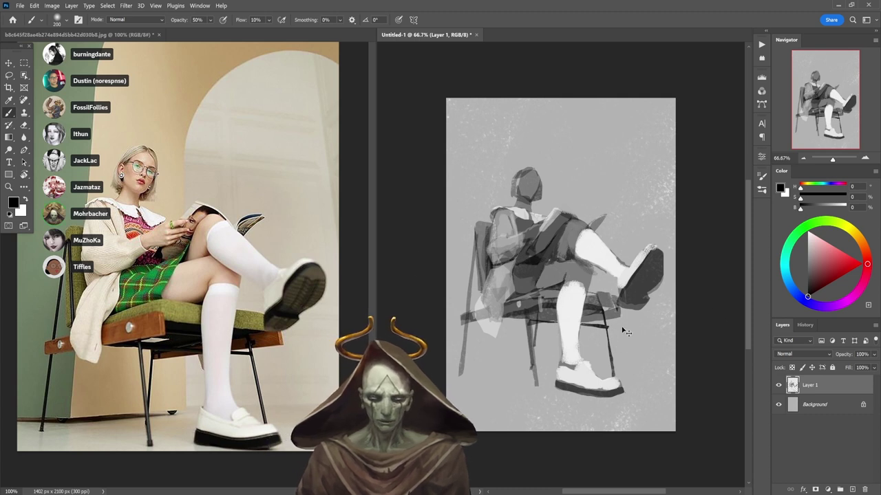
- Shift the figure and chair slightly down the canvas and add a new layer clipped to them
{"action": "left_click_drag", "start_coordinate": [624, 317], "coordinate": [624, 353]}
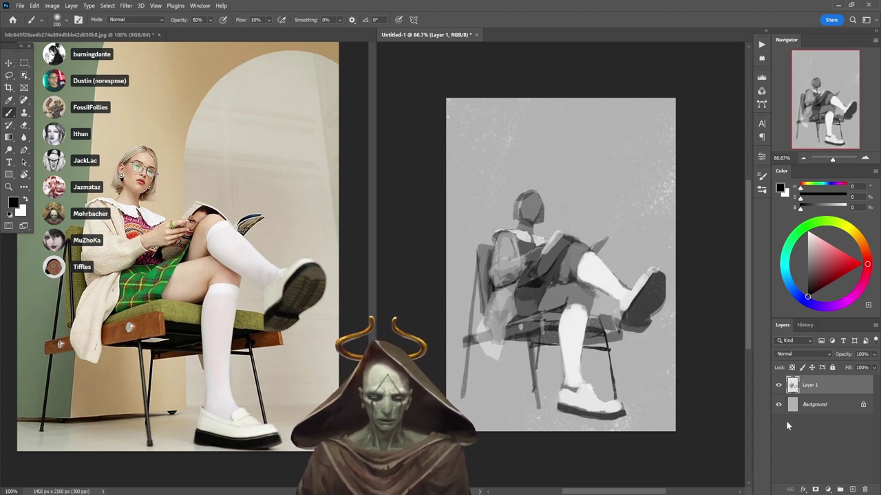
{"action": "left_click", "coordinate": [852, 489]}
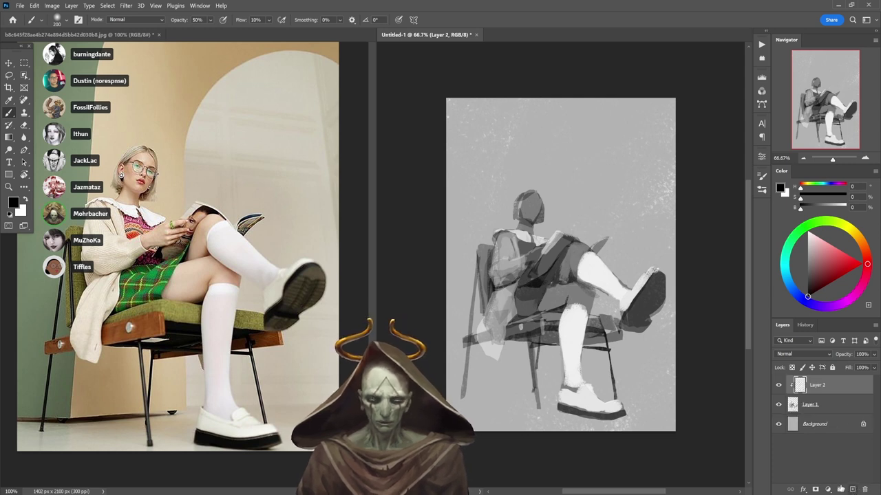
- On the clipped layer, lighten the upper figure with white and darken the legs with black, using a 1300 px soft brush at 30% opacity
{"action": "key", "text": "bracketright"}
{"action": "key", "text": "bracketright"}
{"action": "key", "text": "bracketright"}
{"action": "key", "text": "bracketright"}
{"action": "key", "text": "bracketright"}
{"action": "key", "text": "bracketright"}
{"action": "key", "text": "bracketright"}
{"action": "key", "text": "bracketright"}
{"action": "key", "text": "bracketright"}
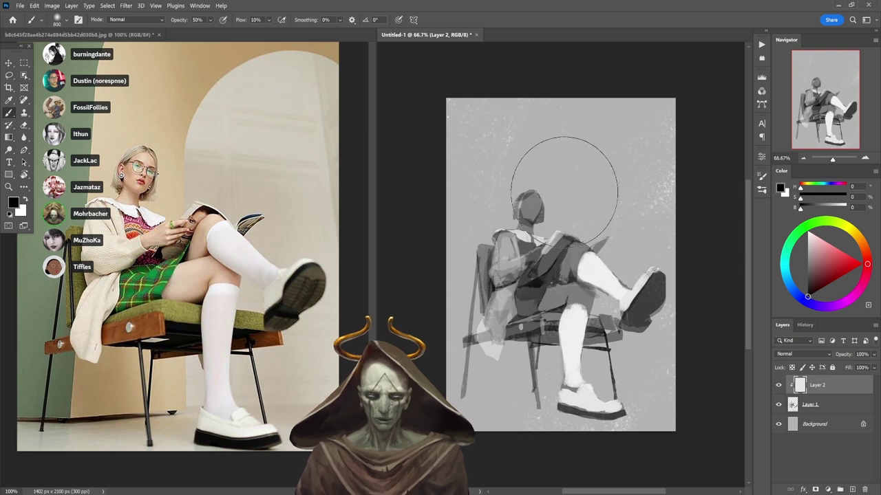
{"action": "key", "text": "x"}
{"action": "key", "text": "3"}
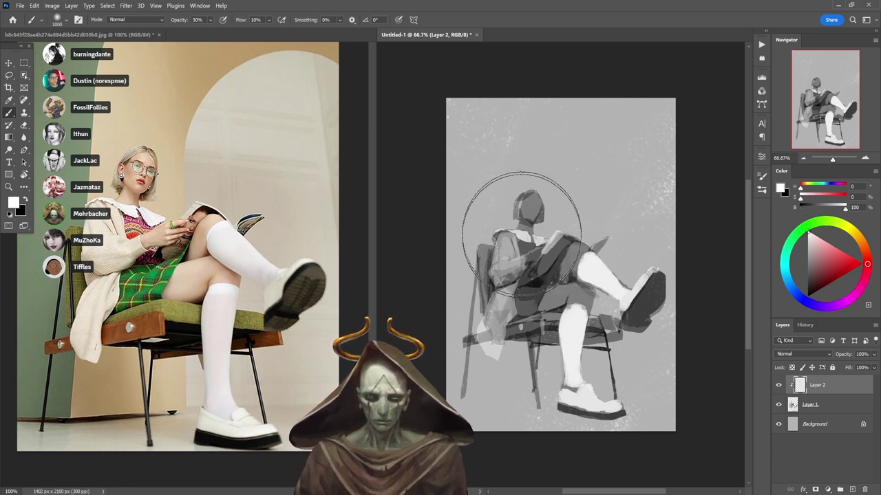
{"action": "key", "text": "bracketright"}
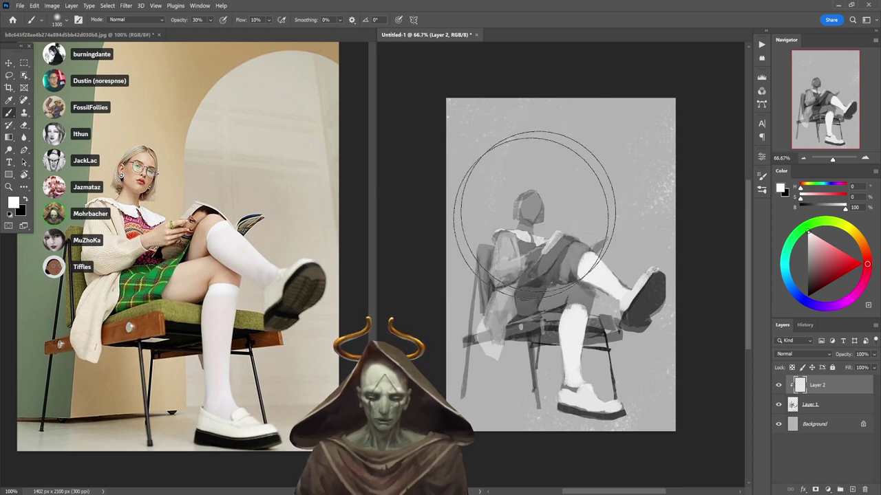
{"action": "mouse_move", "coordinate": [645, 216]}
{"action": "left_mouse_down"}
{"action": "mouse_move", "coordinate": [644, 307]}
{"action": "mouse_move", "coordinate": [619, 343]}
{"action": "mouse_move", "coordinate": [592, 355]}
{"action": "mouse_move", "coordinate": [641, 286]}
{"action": "mouse_move", "coordinate": [580, 362]}
{"action": "mouse_move", "coordinate": [616, 300]}
{"action": "mouse_move", "coordinate": [593, 386]}
{"action": "left_mouse_up"}
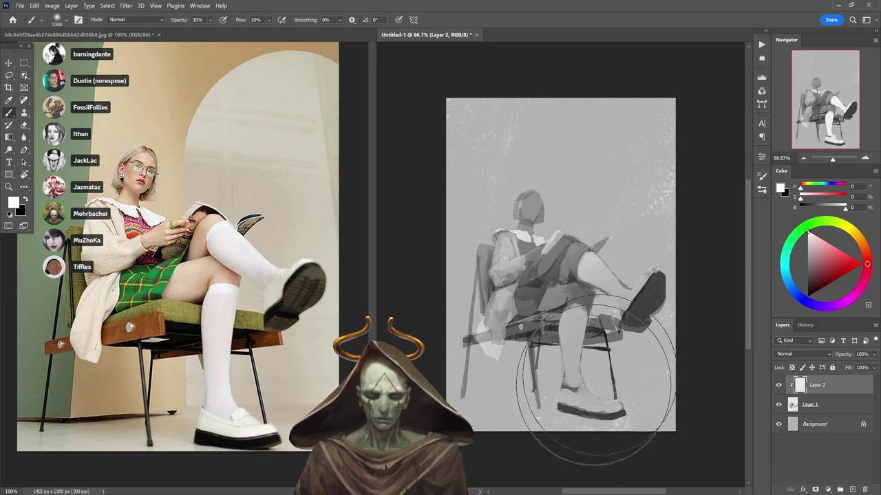
{"action": "key", "text": "x"}
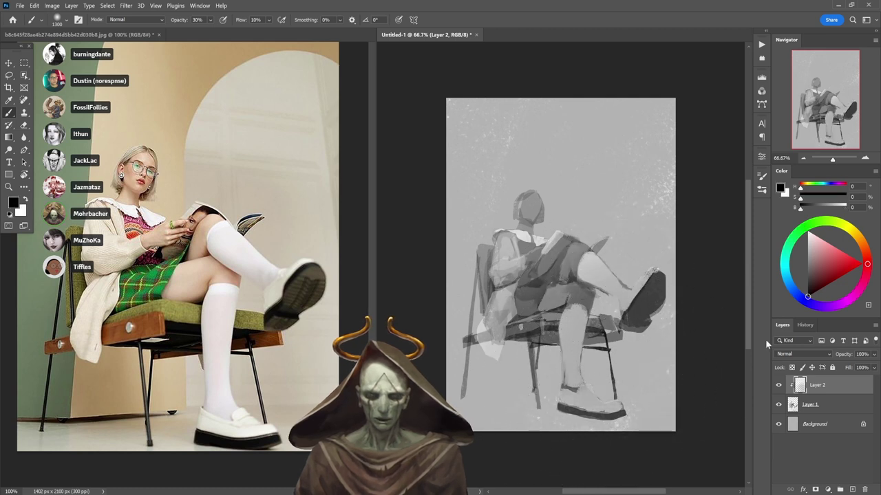
- Set the clipped layer's blend mode to Hard Light and compare the figure with the layer hidden and shown
{"action": "left_click", "coordinate": [780, 386]}
{"action": "left_click", "coordinate": [780, 386]}
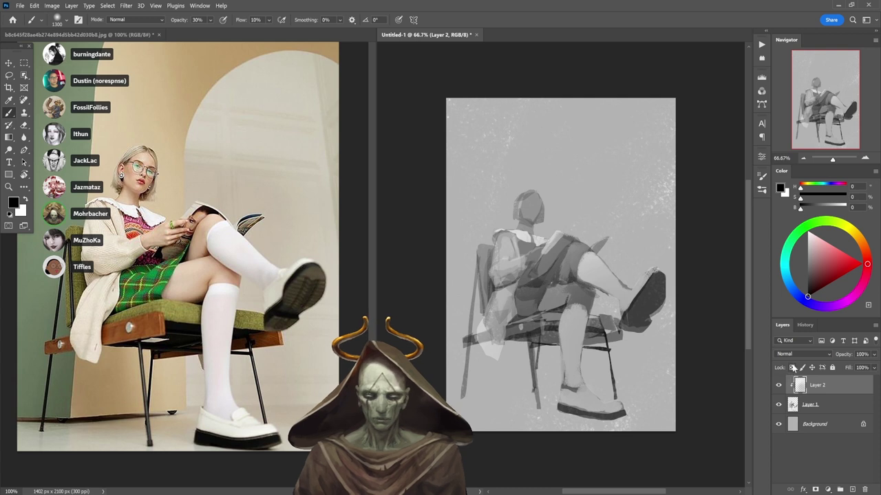
{"action": "left_click", "coordinate": [795, 355]}
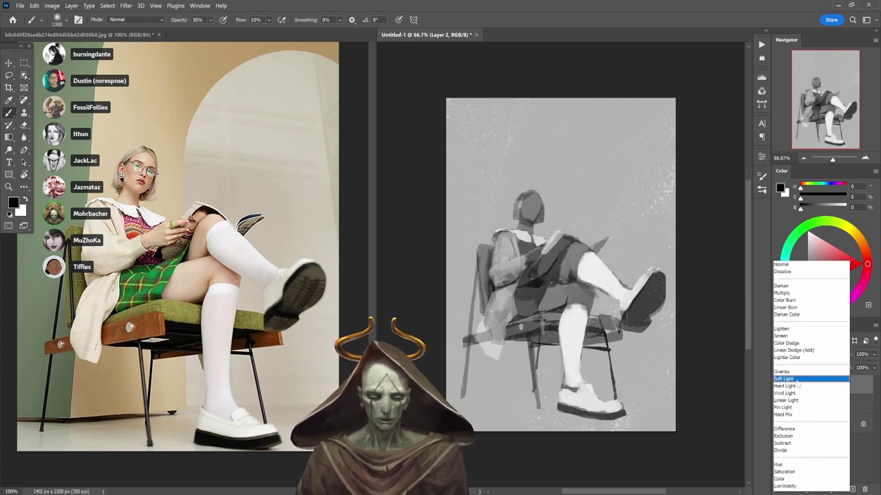
{"action": "left_click", "coordinate": [797, 387]}
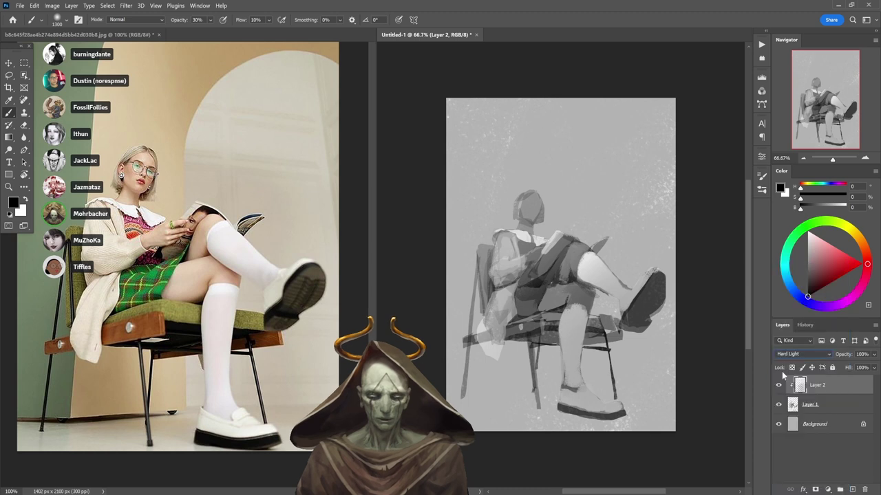
{"action": "left_click", "coordinate": [779, 386]}
{"action": "left_click", "coordinate": [779, 386]}
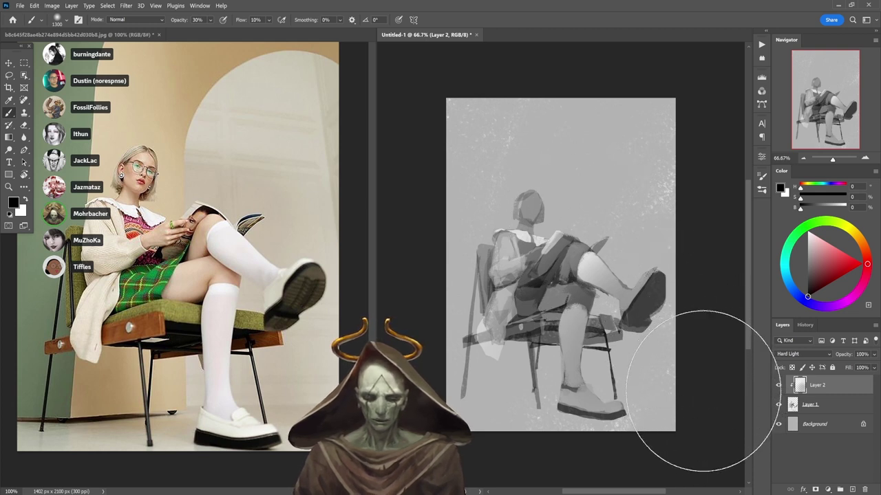
- Darken the heel area of the raised shoe with a 200 px soft black brush at 40% opacity, and raise the opacity to 100%
{"action": "key", "text": "bracketleft"}
{"action": "key", "text": "bracketleft"}
{"action": "key", "text": "bracketleft"}
{"action": "key", "text": "bracketleft"}
{"action": "key", "text": "bracketleft"}
{"action": "key", "text": "bracketleft"}
{"action": "key", "text": "bracketleft"}
{"action": "key", "text": "bracketleft"}
{"action": "key", "text": "bracketleft"}
{"action": "key", "text": "bracketleft"}
{"action": "key", "text": "bracketleft"}
{"action": "key", "text": "bracketleft"}
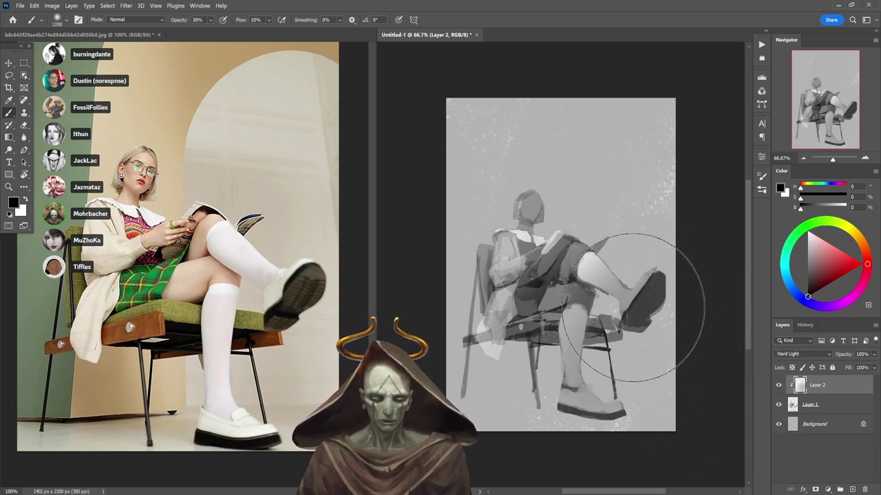
{"action": "left_click_drag", "start_coordinate": [617, 322], "coordinate": [627, 308]}
{"action": "left_click", "coordinate": [626, 308]}
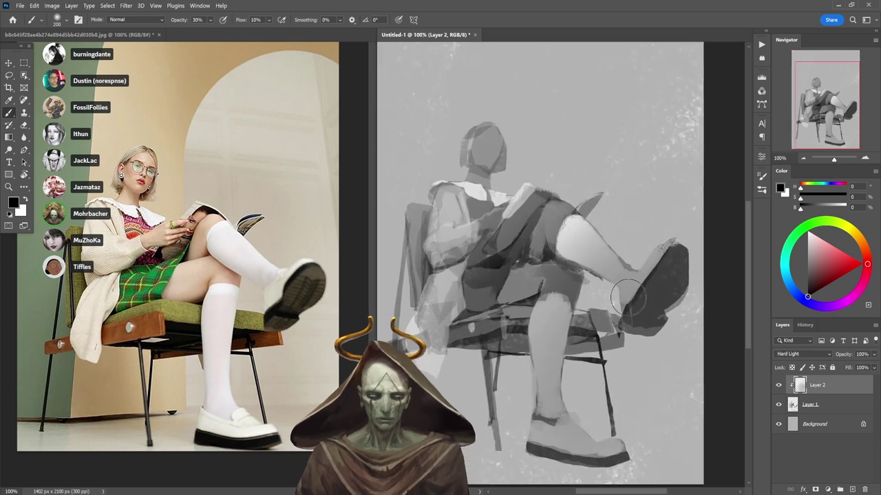
{"action": "key", "text": "4"}
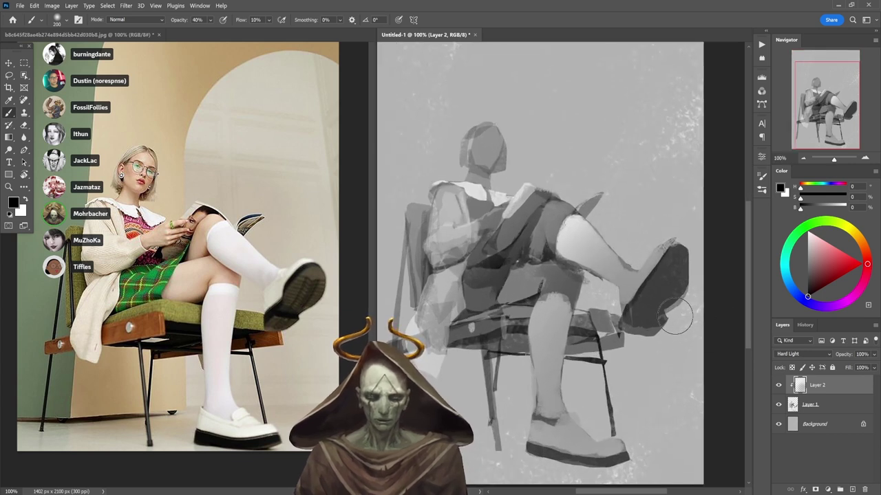
{"action": "key", "text": "0"}
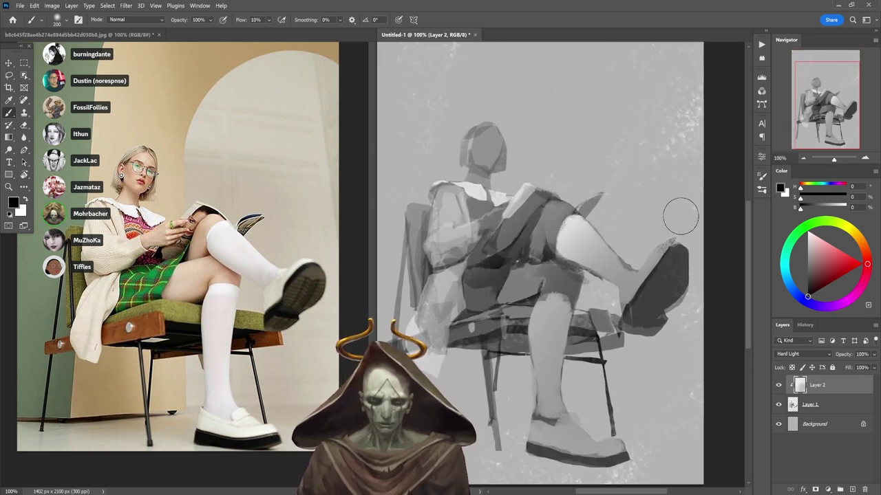
- Try thin black strokes along the raised white sock with a 45 px brush, and undo them
{"action": "key", "text": "bracketleft"}
{"action": "left_click_drag", "start_coordinate": [635, 280], "coordinate": [582, 236]}
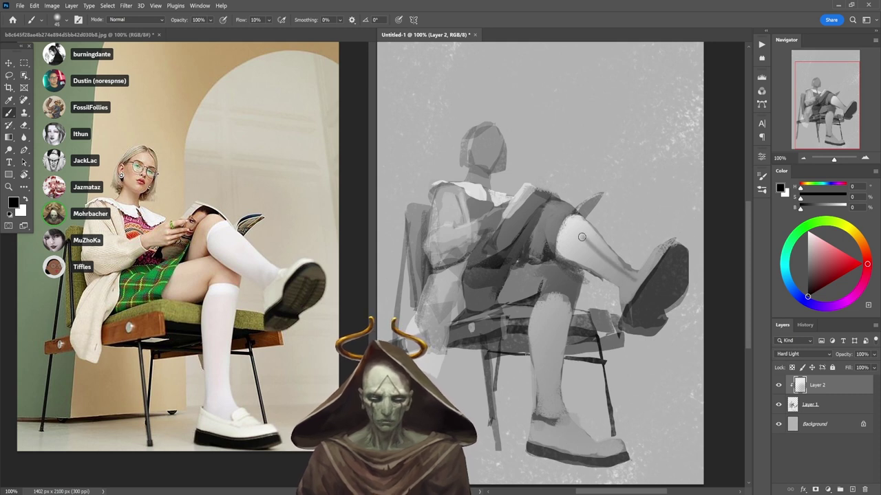
{"action": "key", "text": "ctrl+z"}
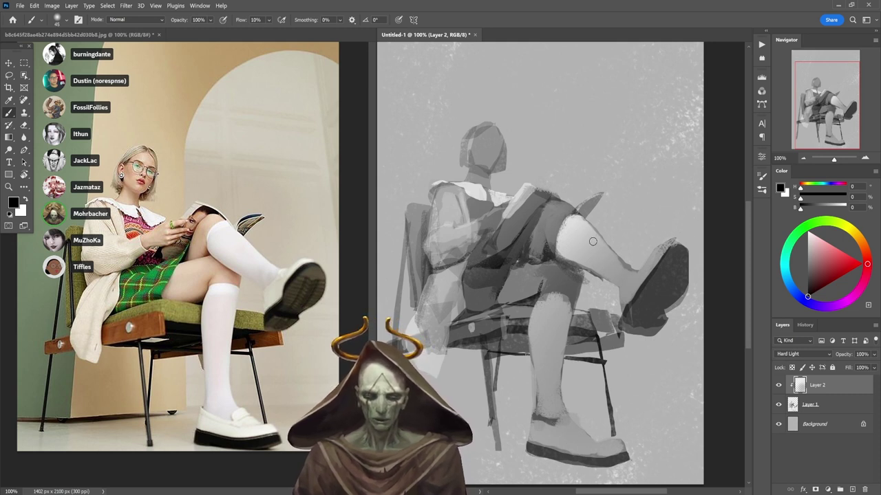
{"action": "key", "text": "ctrl+z"}
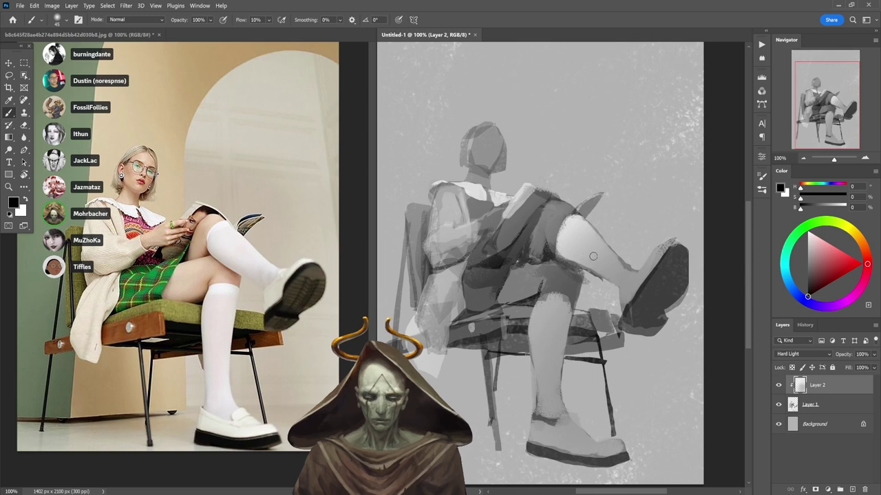
- Shade the raised sock's underside and the standing leg with a larger soft black brush, up to 200 px at 100% opacity
{"action": "key", "text": "bracketright"}
{"action": "key", "text": "bracketright"}
{"action": "key", "text": "bracketright"}
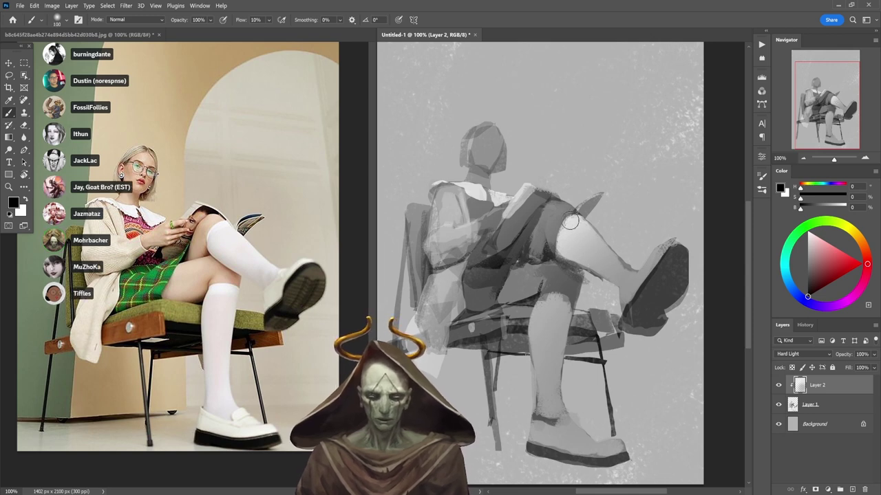
{"action": "left_click_drag", "start_coordinate": [558, 258], "coordinate": [600, 275]}
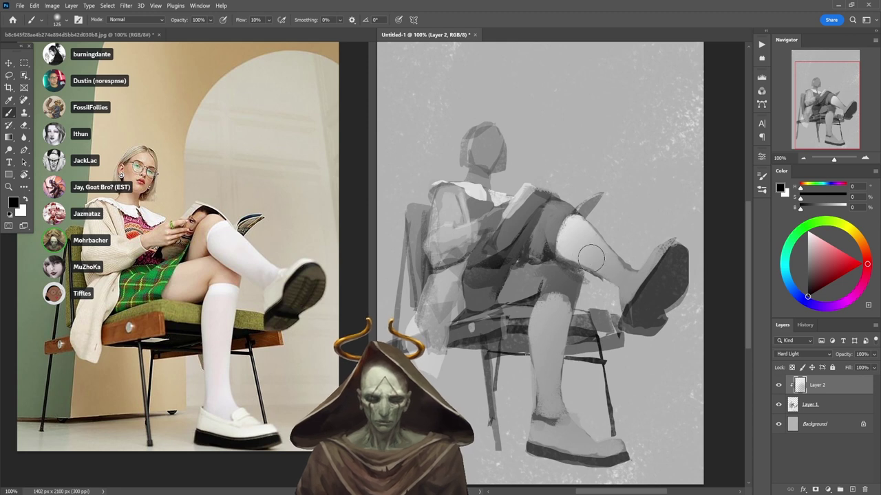
{"action": "mouse_move", "coordinate": [564, 252]}
{"action": "left_mouse_down"}
{"action": "mouse_move", "coordinate": [616, 293]}
{"action": "mouse_move", "coordinate": [622, 303]}
{"action": "mouse_move", "coordinate": [613, 313]}
{"action": "left_mouse_up"}
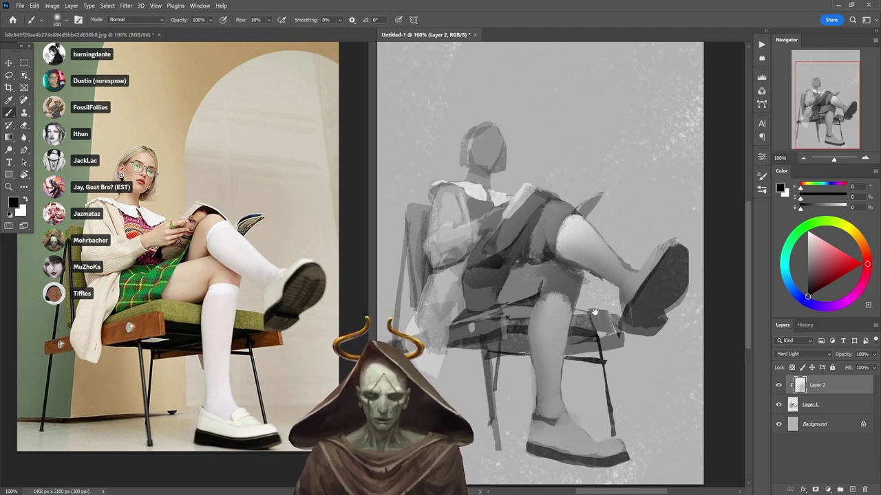
- Set the clipped shading layer's blend mode to Normal
{"action": "key", "text": "ctrl+minus"}
{"action": "left_click", "coordinate": [803, 354]}
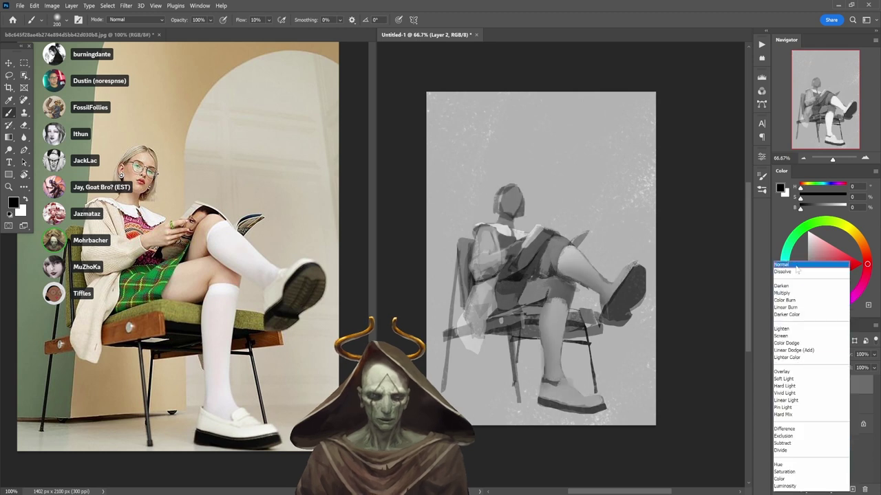
{"action": "left_click", "coordinate": [795, 265]}
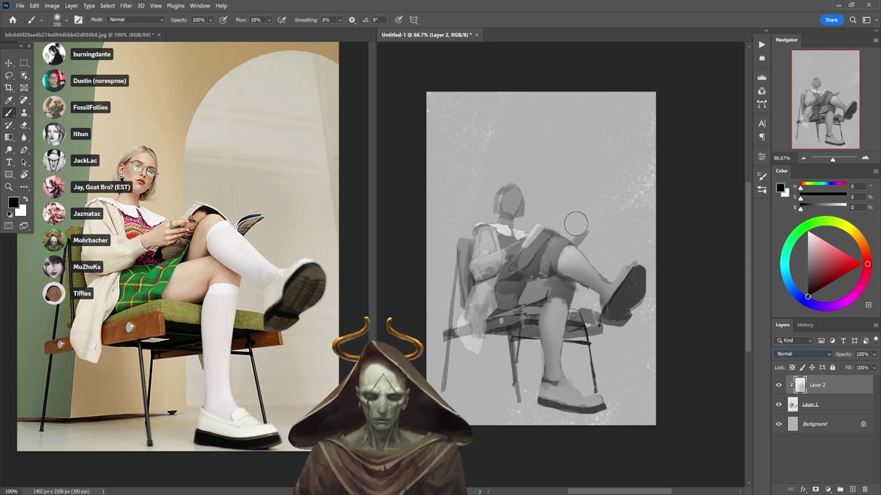
- Lighten the head and upper body with a soft white brush at 500 px and 60% opacity
{"action": "left_click", "coordinate": [511, 201]}
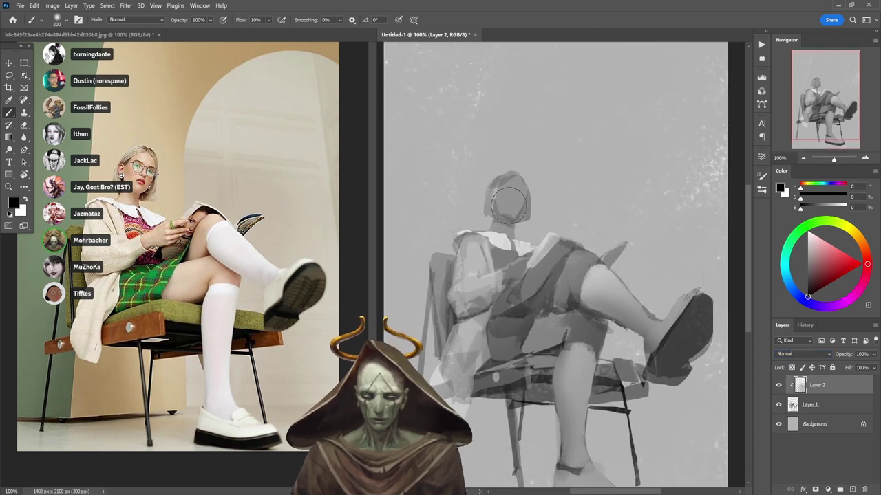
{"action": "key", "text": "bracketright"}
{"action": "key", "text": "bracketright"}
{"action": "key", "text": "bracketright"}
{"action": "key", "text": "bracketright"}
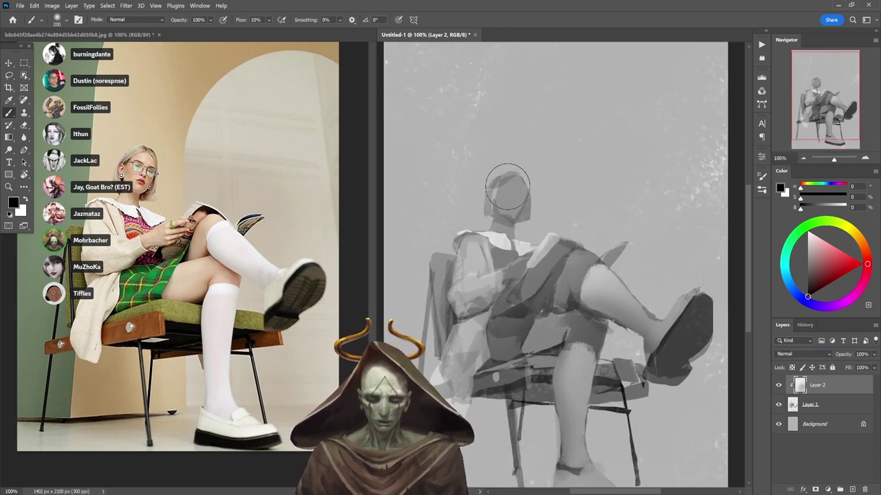
{"action": "key", "text": "4"}
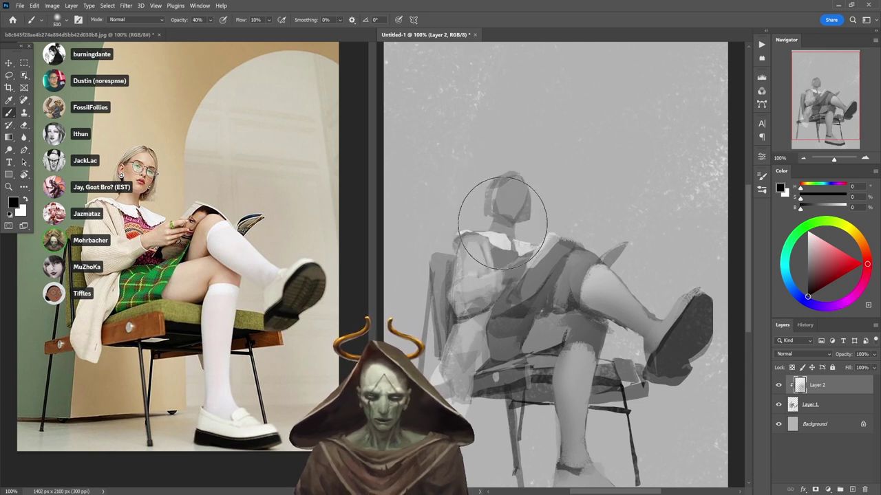
{"action": "key", "text": "x"}
{"action": "key", "text": "6"}
{"action": "mouse_move", "coordinate": [512, 195]}
{"action": "left_mouse_down"}
{"action": "mouse_move", "coordinate": [455, 261]}
{"action": "mouse_move", "coordinate": [459, 302]}
{"action": "left_mouse_up"}
- Softly darken the raised shoe and standing leg with the 500 px black brush, and compare the figure with the clipped layer hidden and shown
{"action": "key", "text": "x"}
{"action": "mouse_move", "coordinate": [657, 324]}
{"action": "left_mouse_down"}
{"action": "mouse_move", "coordinate": [658, 336]}
{"action": "mouse_move", "coordinate": [676, 302]}
{"action": "mouse_move", "coordinate": [598, 417]}
{"action": "left_mouse_up"}
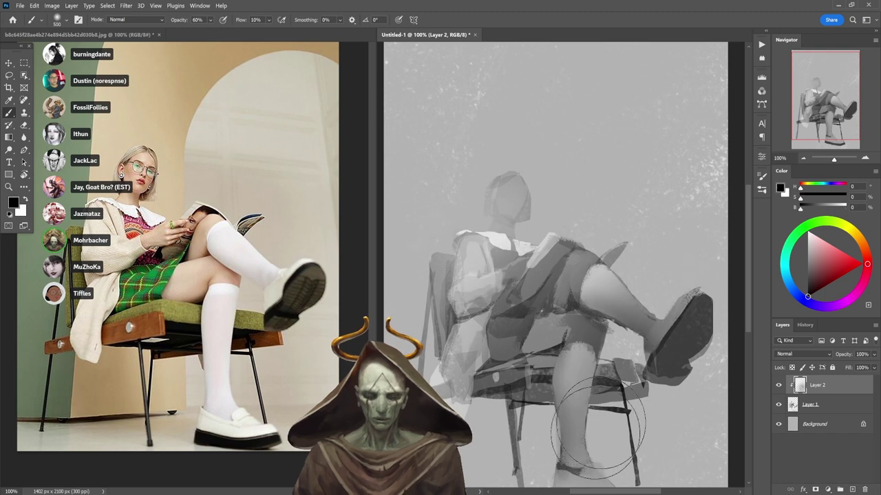
{"action": "mouse_move", "coordinate": [626, 361]}
{"action": "left_mouse_down"}
{"action": "mouse_move", "coordinate": [610, 224]}
{"action": "mouse_move", "coordinate": [601, 229]}
{"action": "left_mouse_up"}
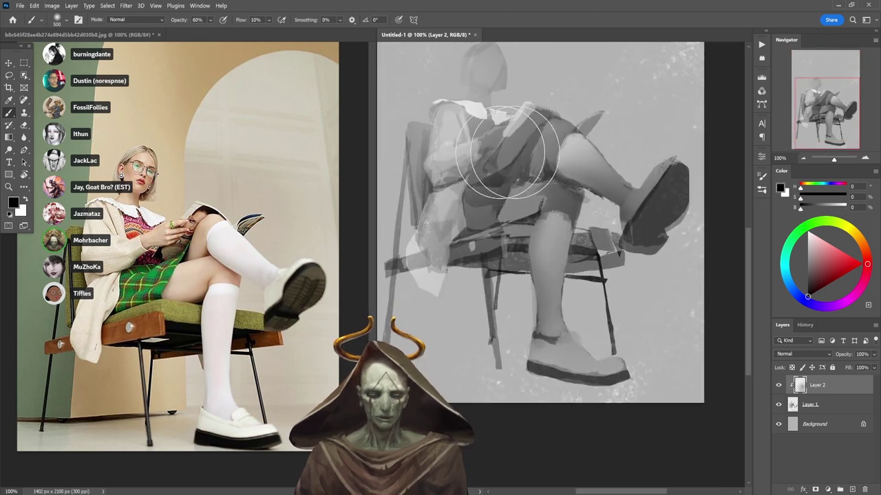
{"action": "left_click", "coordinate": [779, 385]}
{"action": "left_click", "coordinate": [779, 386]}
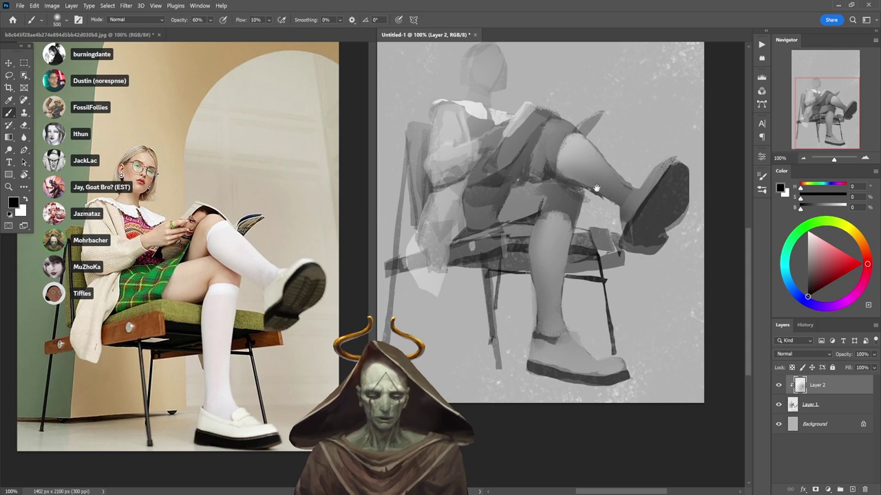
{"action": "left_click_drag", "start_coordinate": [596, 188], "coordinate": [637, 282]}
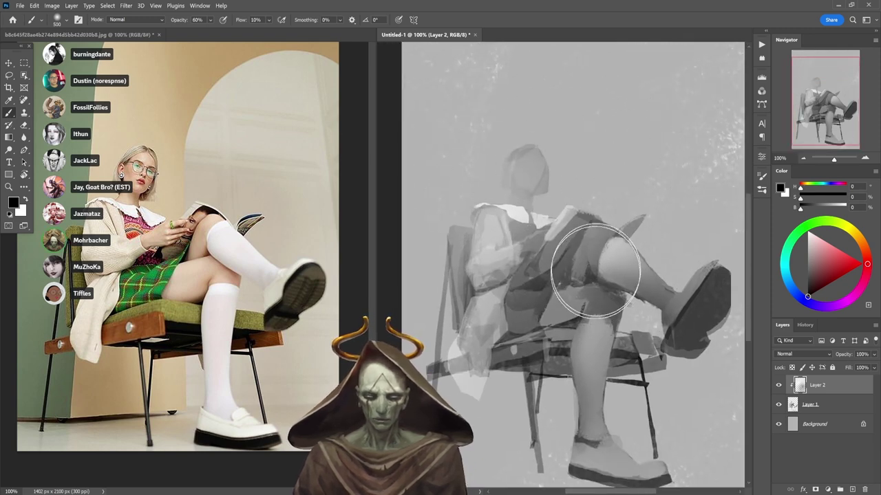
- Try a dark curved stroke across the face with a 25 px black brush at 100% opacity and flow, and undo it
{"action": "scroll", "coordinate": [523, 176], "scroll_direction": "up", "scroll_amount": 1}
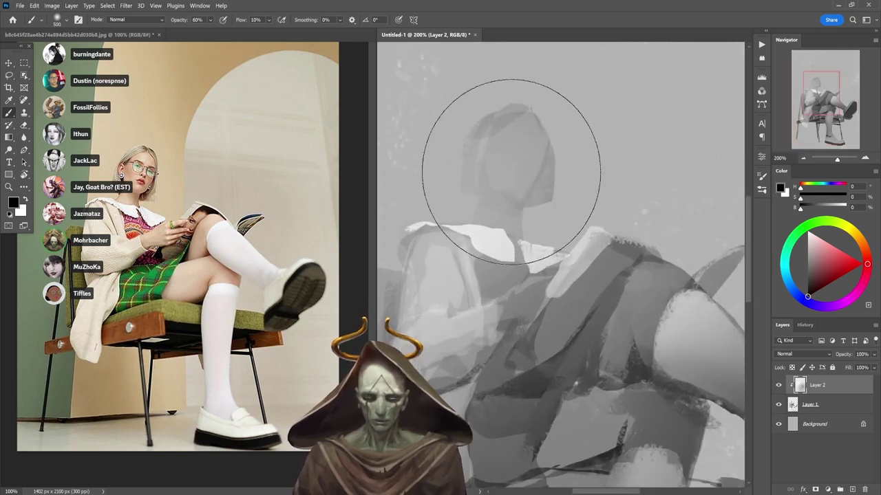
{"action": "key", "text": "bracketleft"}
{"action": "key", "text": "bracketleft"}
{"action": "key", "text": "bracketleft"}
{"action": "key", "text": "bracketleft"}
{"action": "key", "text": "bracketleft"}
{"action": "key", "text": "bracketleft"}
{"action": "key", "text": "bracketleft"}
{"action": "key", "text": "bracketleft"}
{"action": "key", "text": "bracketleft"}
{"action": "key", "text": "bracketleft"}
{"action": "key", "text": "bracketleft"}
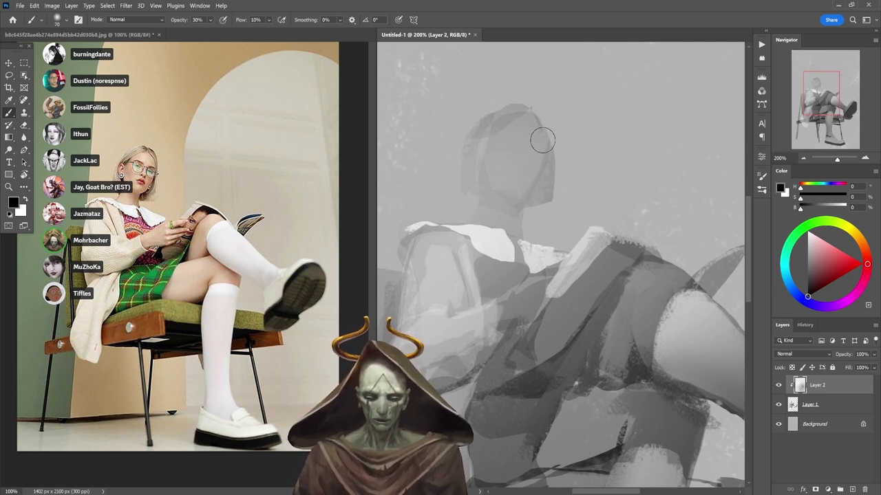
{"action": "key", "text": "0"}
{"action": "key", "text": "bracketleft"}
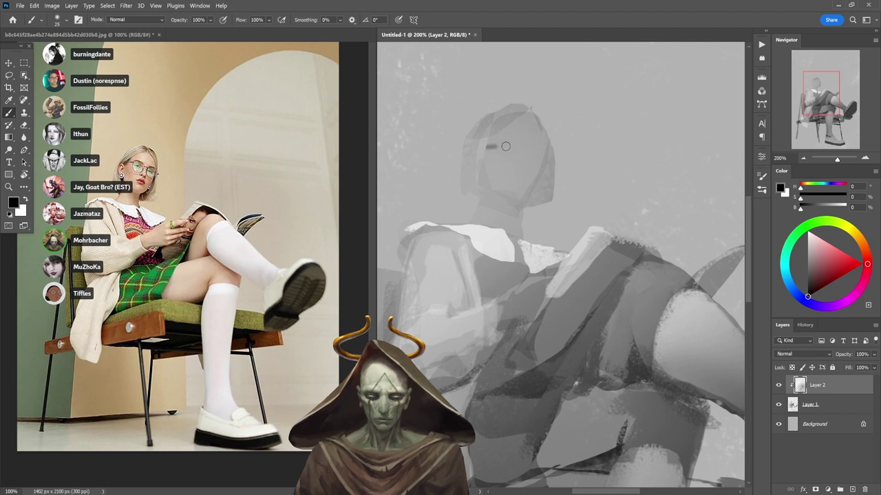
{"action": "left_click_drag", "start_coordinate": [506, 146], "coordinate": [537, 160]}
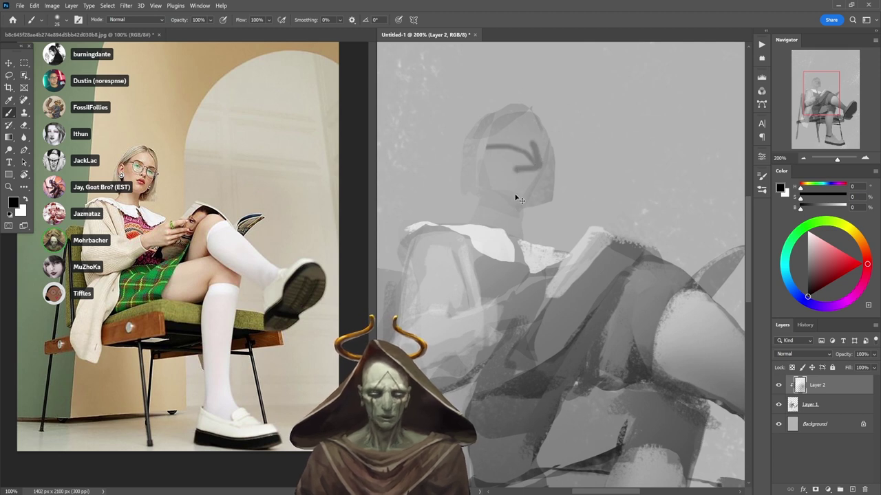
{"action": "key", "text": "ctrl+z"}
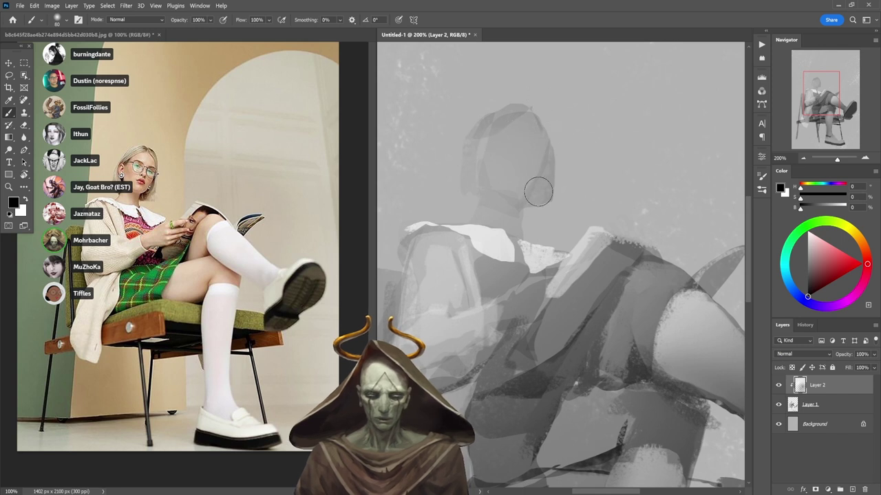
- Shade the side of the face, the hair and the neck with an 80 px soft black brush at 10% opacity
{"action": "key", "text": "1"}
{"action": "left_click_drag", "start_coordinate": [538, 124], "coordinate": [520, 198]}
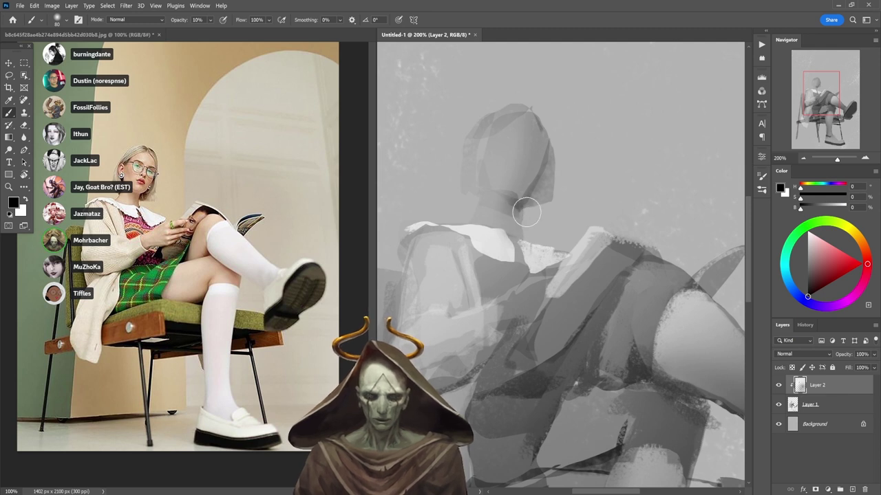
{"action": "left_click_drag", "start_coordinate": [574, 184], "coordinate": [604, 108]}
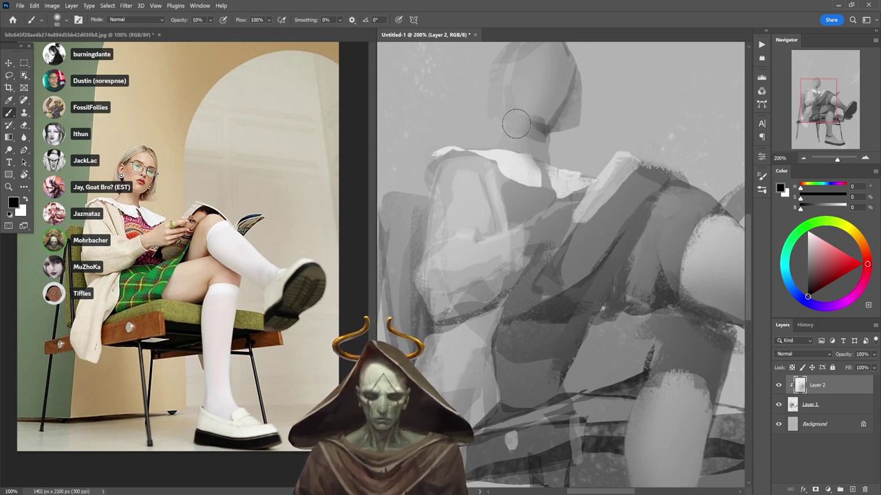
{"action": "left_click_drag", "start_coordinate": [568, 96], "coordinate": [565, 174]}
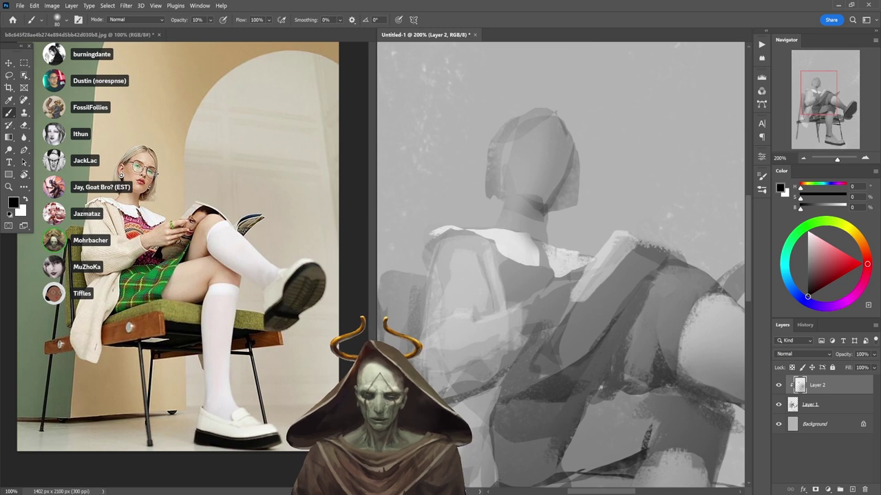
- Check the face in the reference photo, and deepen the hair edge and under-chin shadow with the 80 px black brush at 40% opacity
{"action": "left_click", "coordinate": [131, 175]}
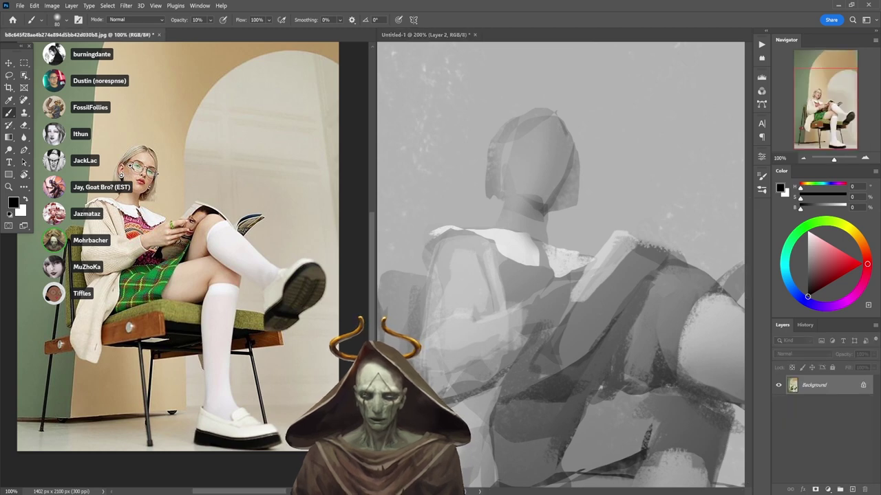
{"action": "left_click", "coordinate": [127, 169], "text": "ctrl"}
{"action": "left_click", "coordinate": [128, 170], "text": "ctrl"}
{"action": "left_click", "coordinate": [127, 170], "text": "ctrl"}
{"action": "left_click_drag", "start_coordinate": [150, 193], "coordinate": [215, 207]}
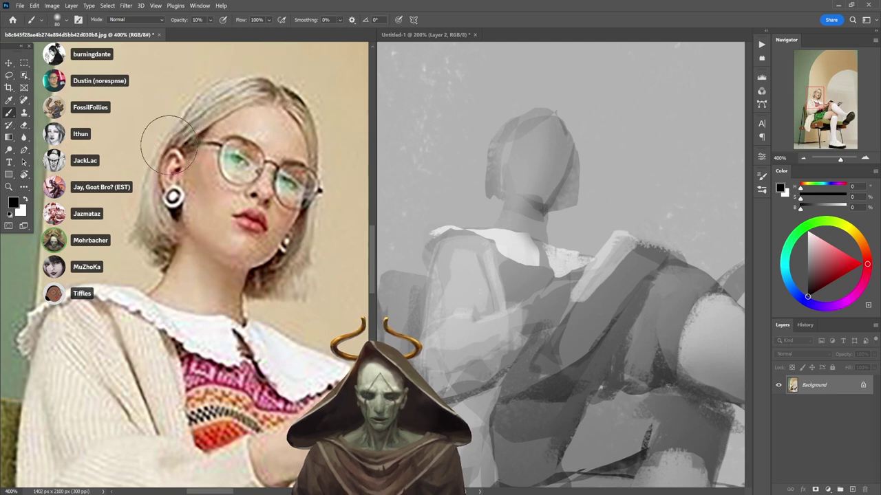
{"action": "left_click", "coordinate": [505, 136]}
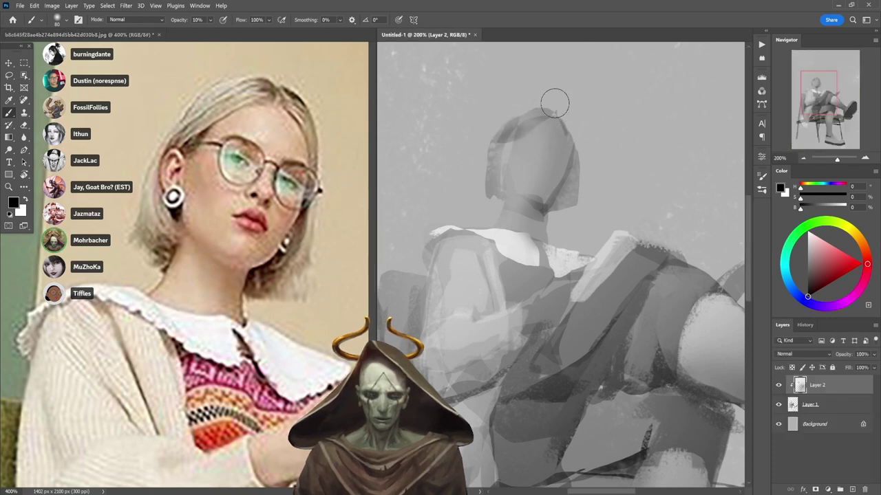
{"action": "key", "text": "x"}
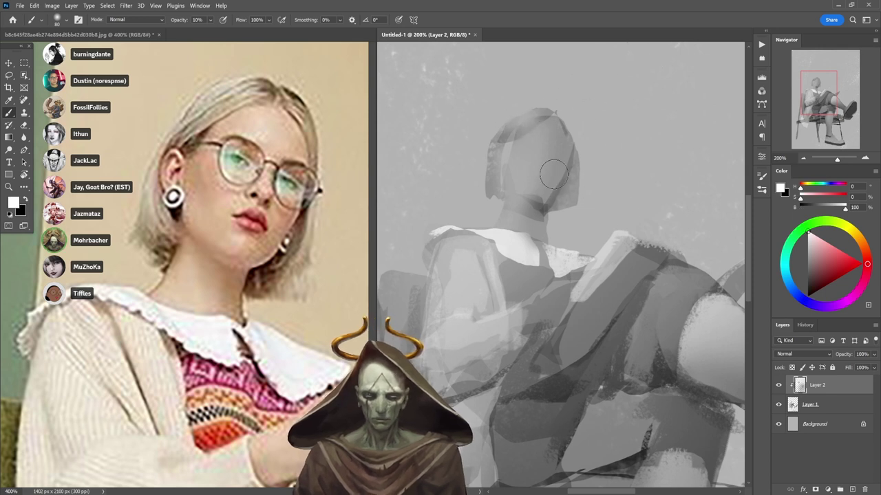
{"action": "key", "text": "x"}
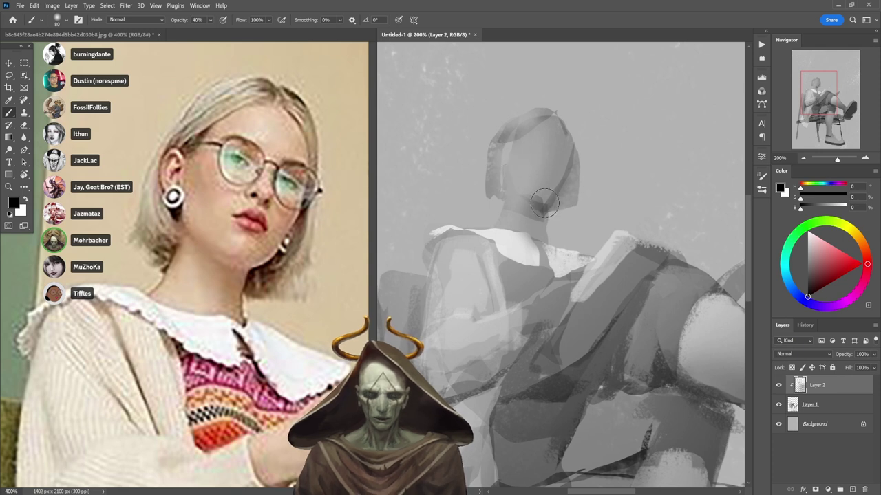
{"action": "left_click_drag", "start_coordinate": [508, 180], "coordinate": [498, 221]}
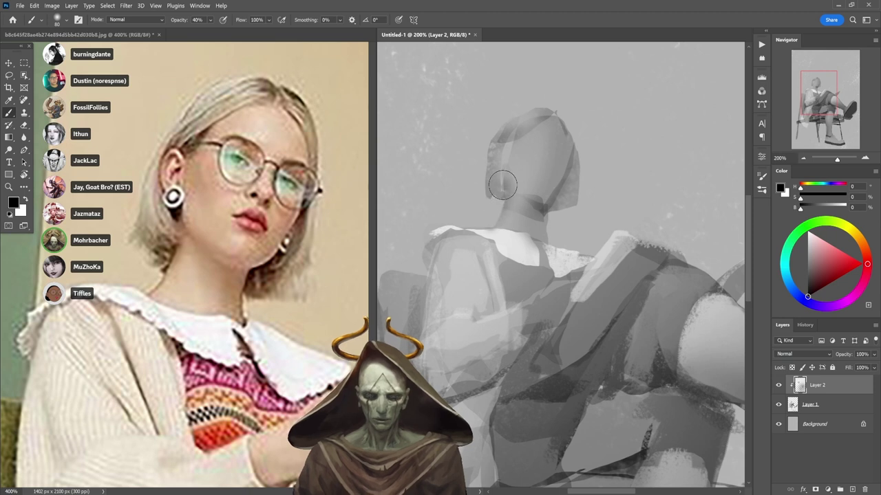
{"action": "scroll", "coordinate": [523, 219], "scroll_direction": "down", "scroll_amount": 3}
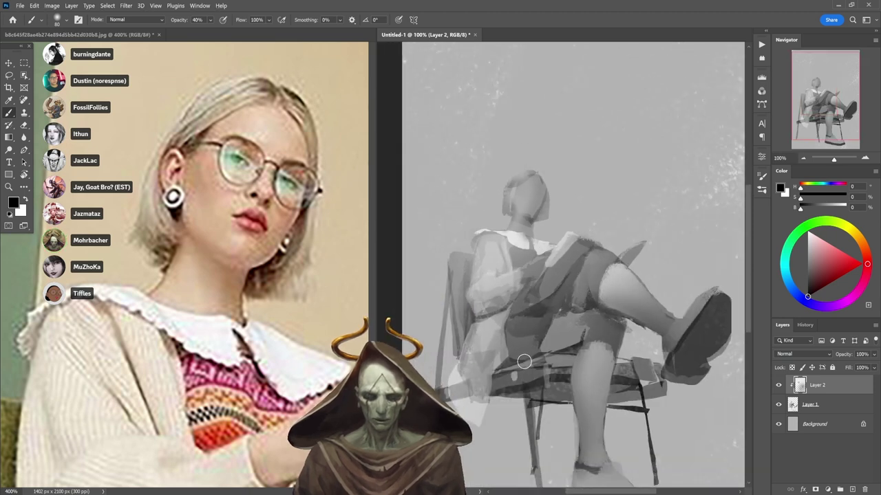
- Check the cardigan in the reference photo, and draw a dark fold line beside its front edge with a 20 px black brush at 100% opacity
{"action": "left_click", "coordinate": [221, 359]}
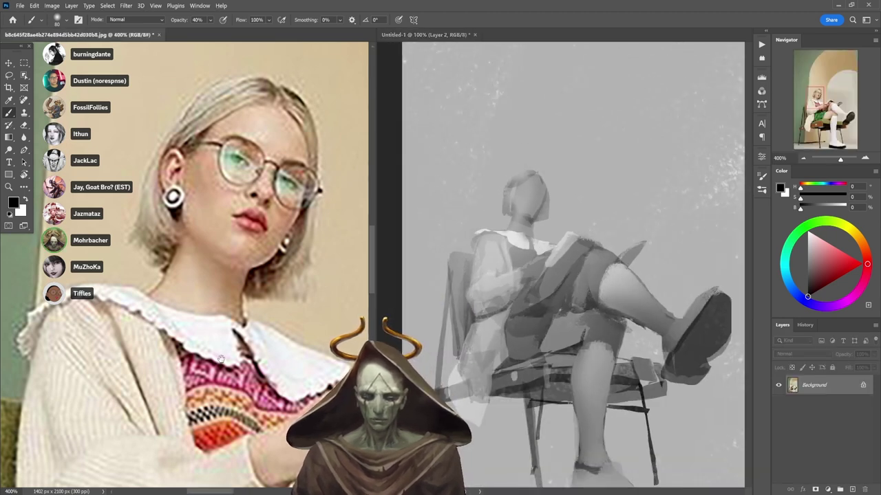
{"action": "left_click_drag", "start_coordinate": [228, 402], "coordinate": [256, 269]}
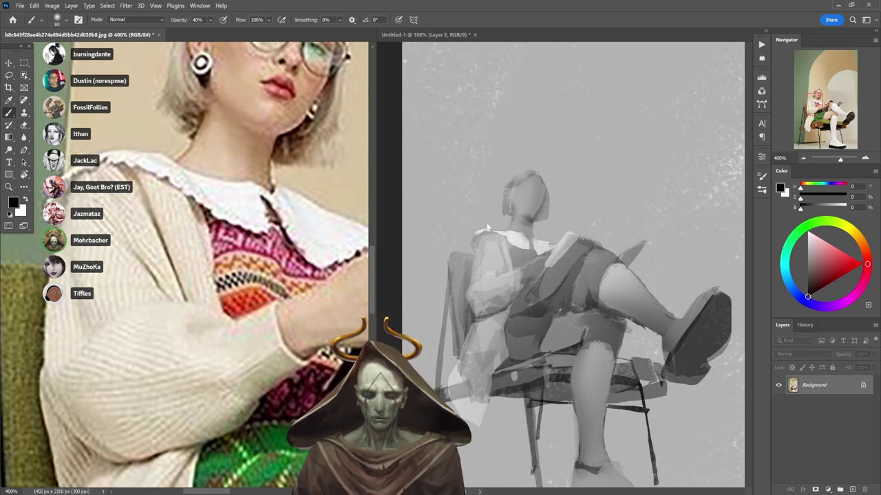
{"action": "left_click", "coordinate": [520, 260]}
{"action": "scroll", "coordinate": [521, 260], "scroll_direction": "up", "scroll_amount": 1}
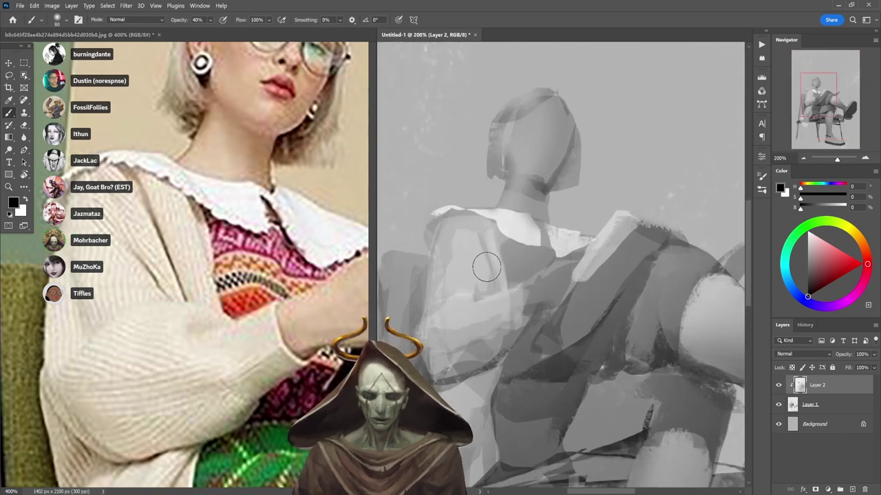
{"action": "key", "text": "["}
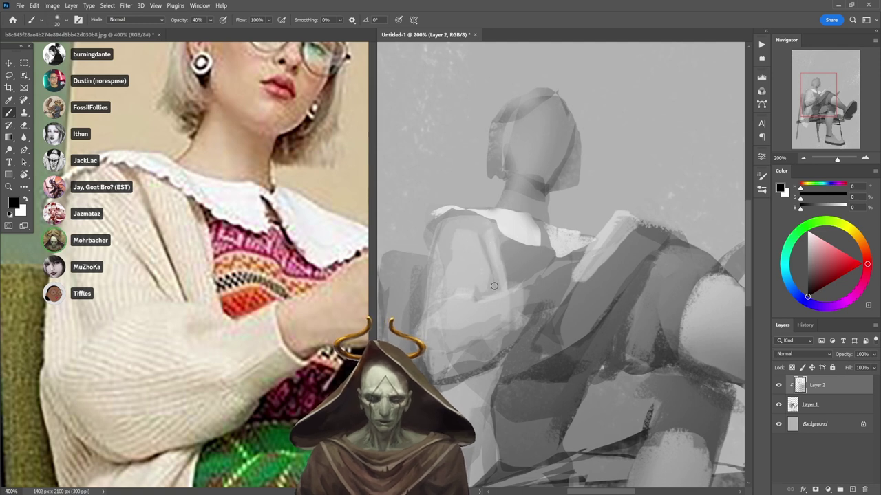
{"action": "key", "text": "ctrl+z"}
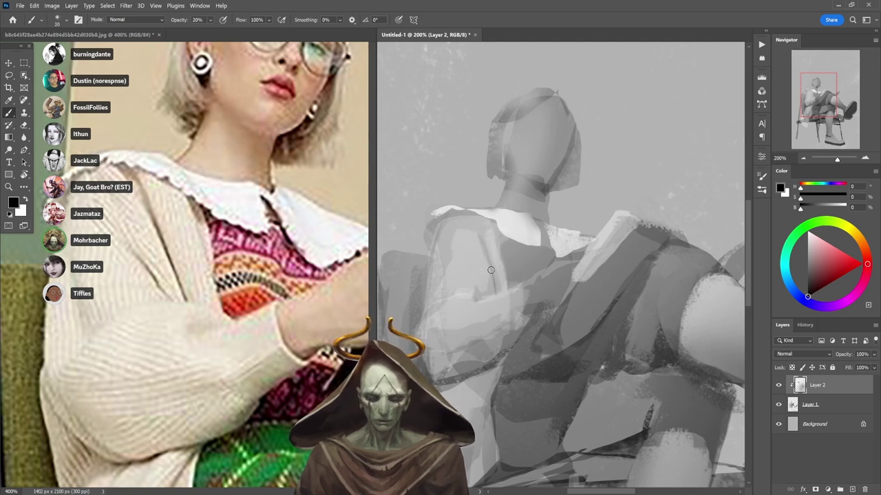
{"action": "key", "text": "ctrl+z"}
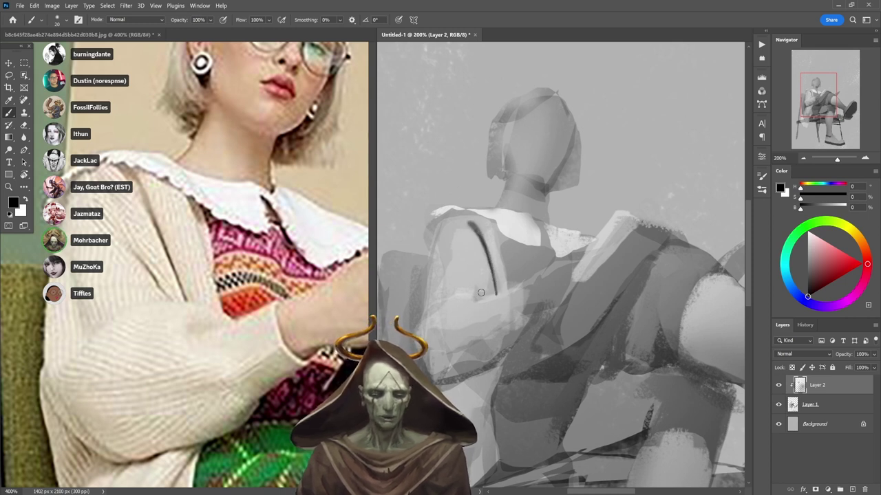
- Soften the upper part of the cardigan's fold line with light grey sampled from the sleeve, using a 60 px brush at 30% opacity
{"action": "left_click", "coordinate": [467, 247], "text": "alt"}
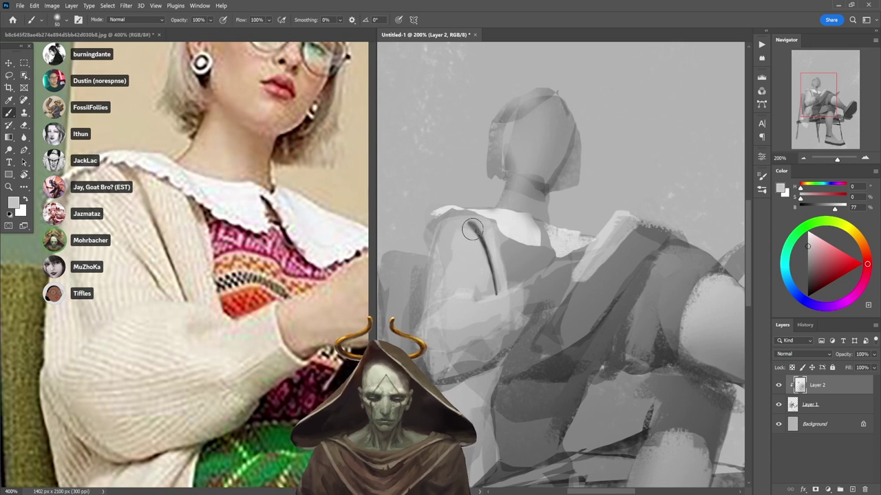
{"action": "left_click_drag", "start_coordinate": [471, 228], "coordinate": [485, 268]}
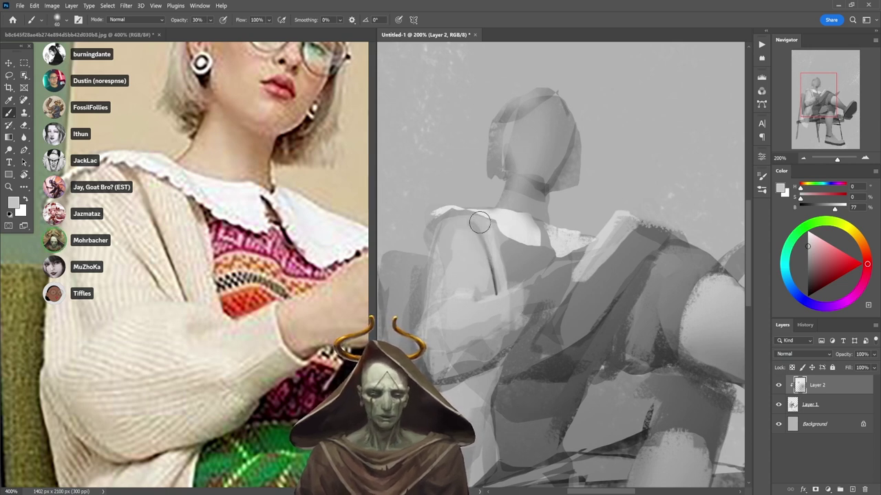
{"action": "left_click", "coordinate": [507, 301], "text": "alt"}
{"action": "left_click", "coordinate": [507, 301], "text": "alt"}
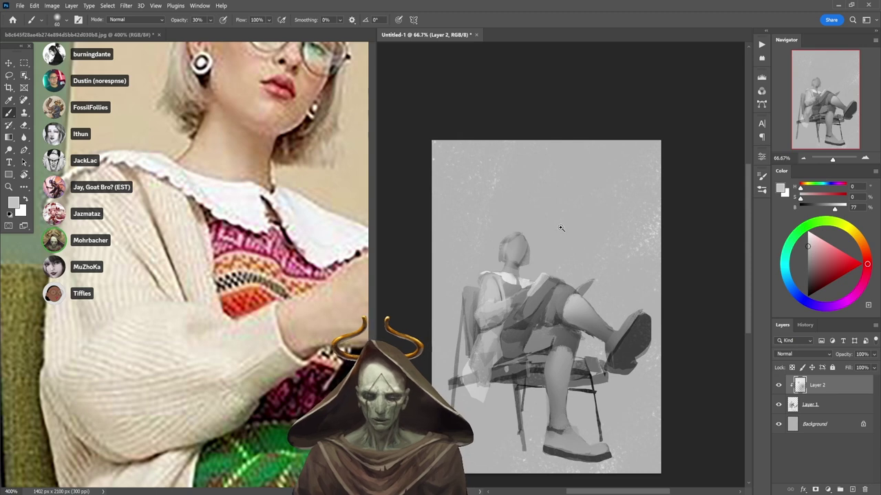
{"action": "left_click", "coordinate": [508, 293], "text": "ctrl"}
{"action": "left_click", "coordinate": [508, 294], "text": "ctrl"}
{"action": "left_click", "coordinate": [508, 294], "text": "ctrl"}
{"action": "mouse_move", "coordinate": [467, 301]}
{"action": "left_mouse_down"}
{"action": "mouse_move", "coordinate": [505, 281]}
{"action": "mouse_move", "coordinate": [499, 255]}
{"action": "left_mouse_up"}
- Sample a darker grey near the fold line, and examine the cardigan sleeve and chair back in the reference photo
{"action": "left_click", "coordinate": [519, 291], "text": "alt"}
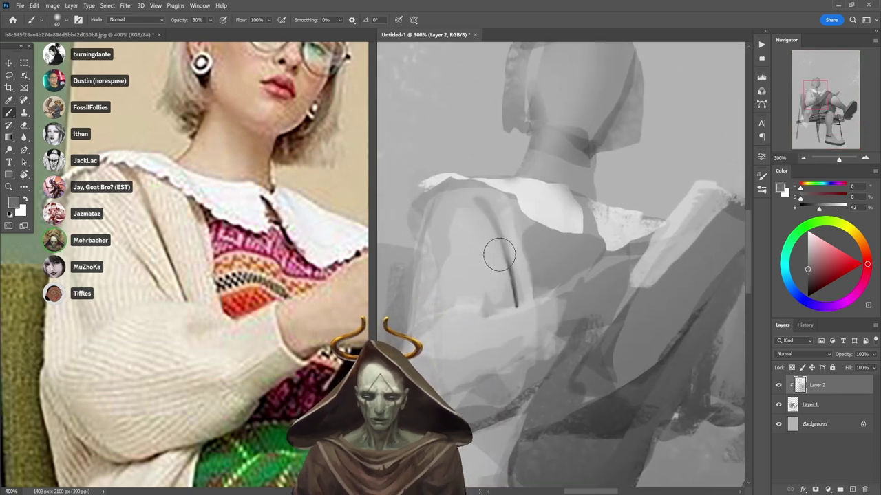
{"action": "left_click", "coordinate": [99, 354]}
{"action": "mouse_move", "coordinate": [129, 359]}
{"action": "left_mouse_down"}
{"action": "mouse_move", "coordinate": [260, 228]}
{"action": "mouse_move", "coordinate": [280, 221]}
{"action": "left_mouse_up"}
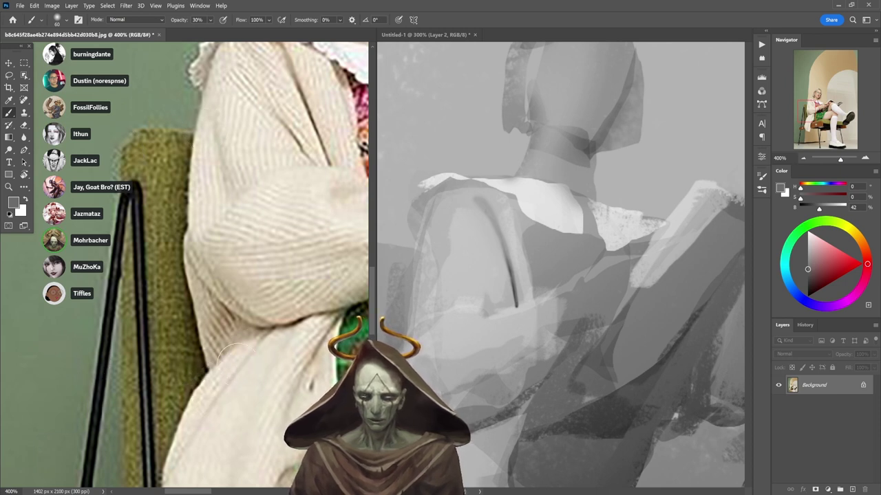
- Outline the chair back beside the cardigan sleeve in the painting with a freehand lasso selection
{"action": "left_click", "coordinate": [472, 297]}
{"action": "left_click_drag", "start_coordinate": [513, 288], "coordinate": [595, 176]}
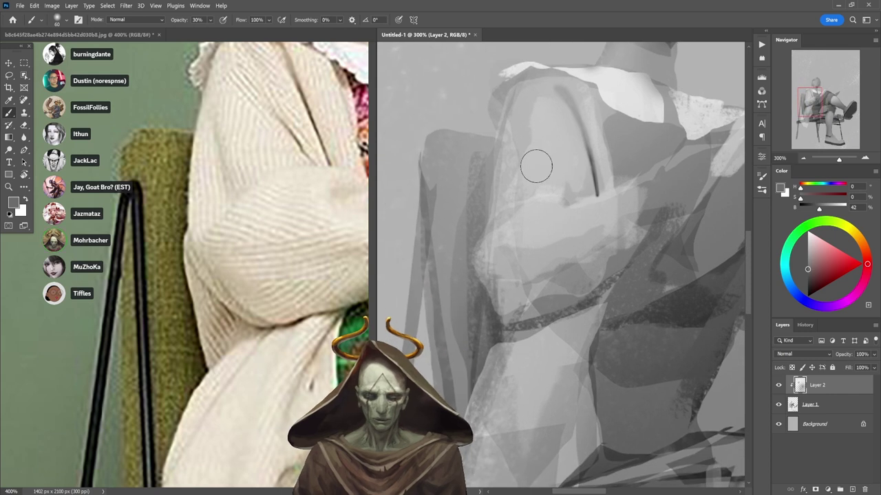
{"action": "key", "text": "l"}
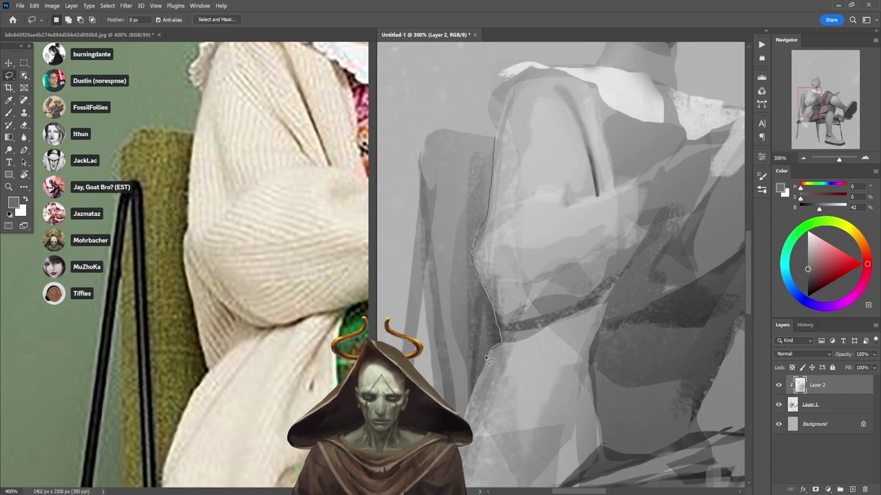
{"action": "mouse_move", "coordinate": [427, 330]}
{"action": "left_mouse_down"}
{"action": "mouse_move", "coordinate": [425, 145]}
{"action": "mouse_move", "coordinate": [492, 134]}
{"action": "left_mouse_up"}
- Shade the selected chair back along the sleeve edge with a soft 250 px black brush at 50% opacity, and clear the selection
{"action": "key", "text": "b"}
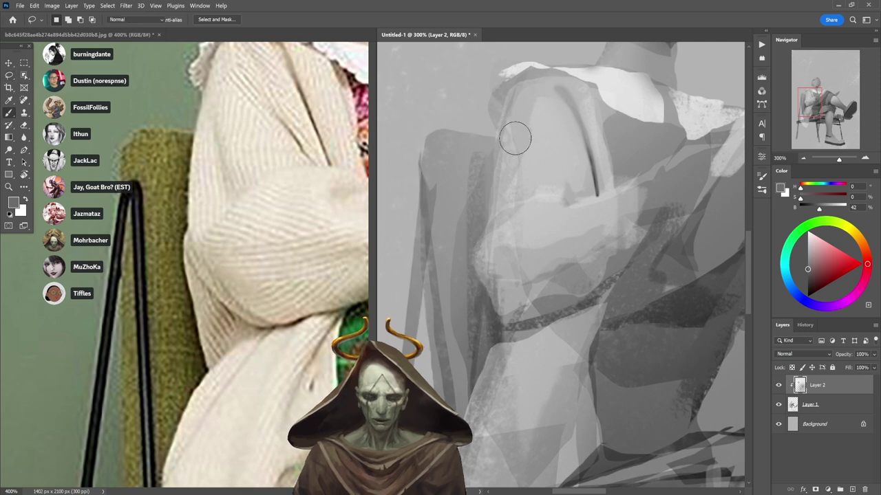
{"action": "key", "text": "d"}
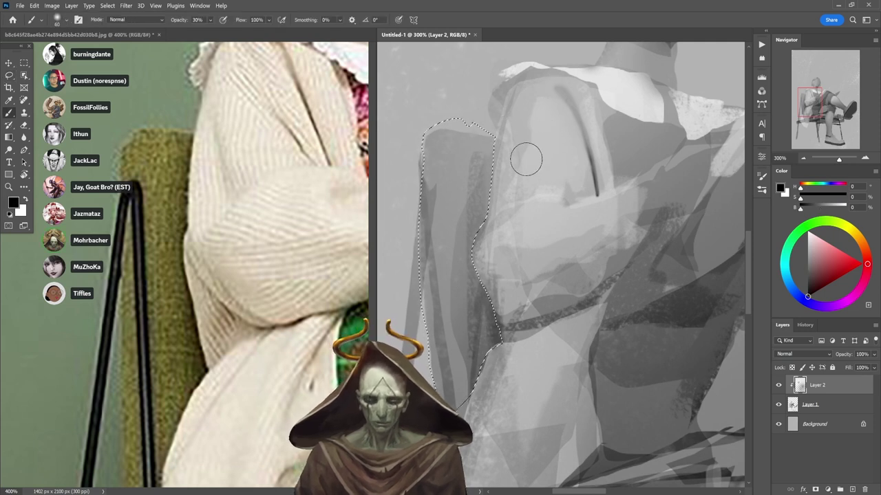
{"action": "key", "text": "bracketright"}
{"action": "key", "text": "bracketright"}
{"action": "key", "text": "bracketright"}
{"action": "key", "text": "bracketright"}
{"action": "key", "text": "bracketright"}
{"action": "key", "text": "bracketright"}
{"action": "key", "text": "bracketright"}
{"action": "key", "text": "bracketright"}
{"action": "key", "text": "5"}
{"action": "left_click_drag", "start_coordinate": [494, 220], "coordinate": [505, 279]}
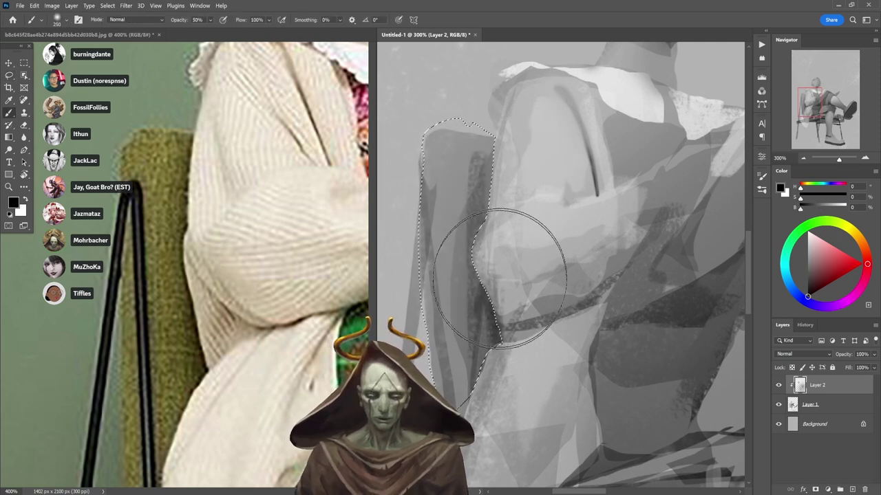
{"action": "left_click_drag", "start_coordinate": [509, 220], "coordinate": [519, 171]}
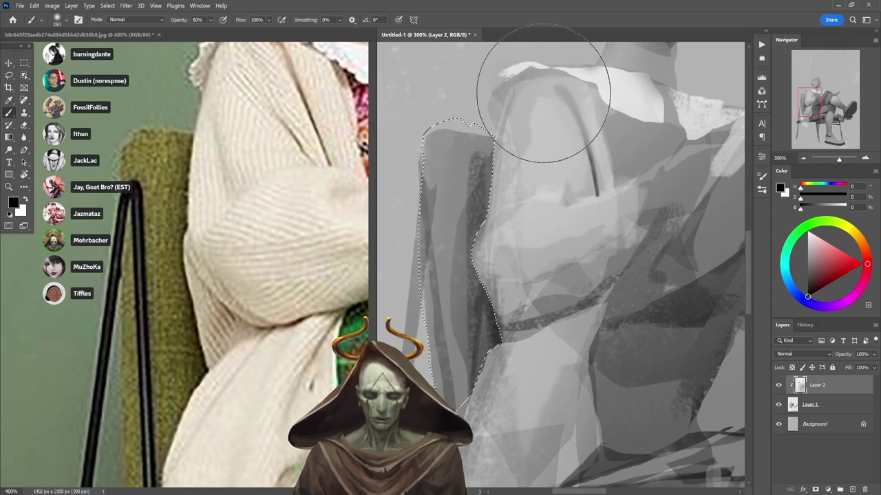
{"action": "key", "text": "ctrl+d"}
- Examine the cardigan's hanging tail below the elbow, beside the skirt and seat, in the reference photo
{"action": "left_click", "coordinate": [563, 201], "text": "alt"}
{"action": "left_click", "coordinate": [572, 199], "text": "alt"}
{"action": "left_click_drag", "start_coordinate": [596, 280], "coordinate": [496, 314]}
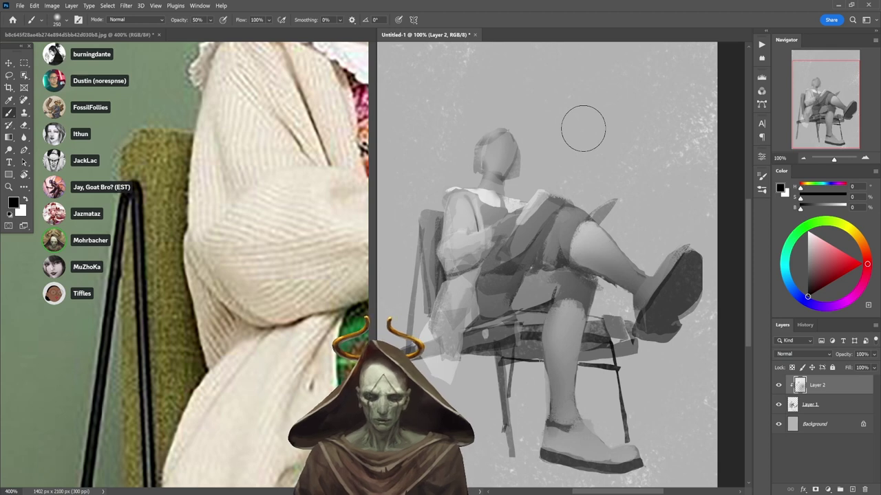
{"action": "left_click", "coordinate": [281, 390]}
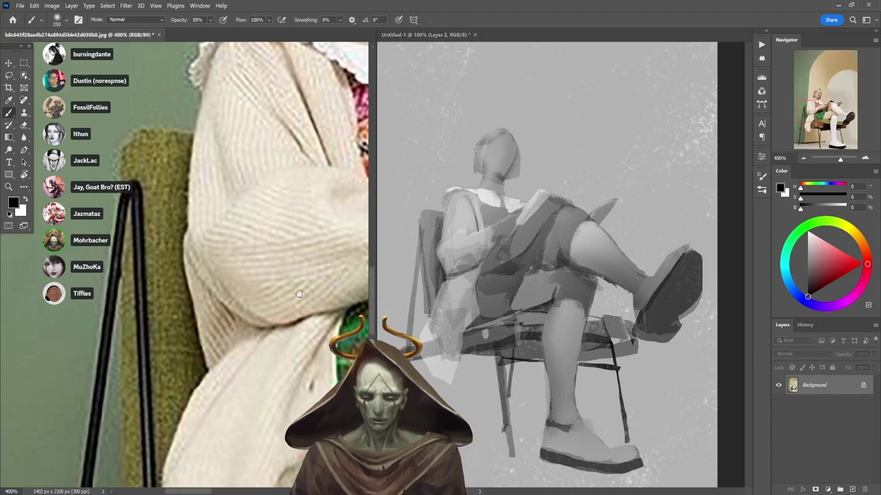
{"action": "left_click_drag", "start_coordinate": [309, 331], "coordinate": [263, 131]}
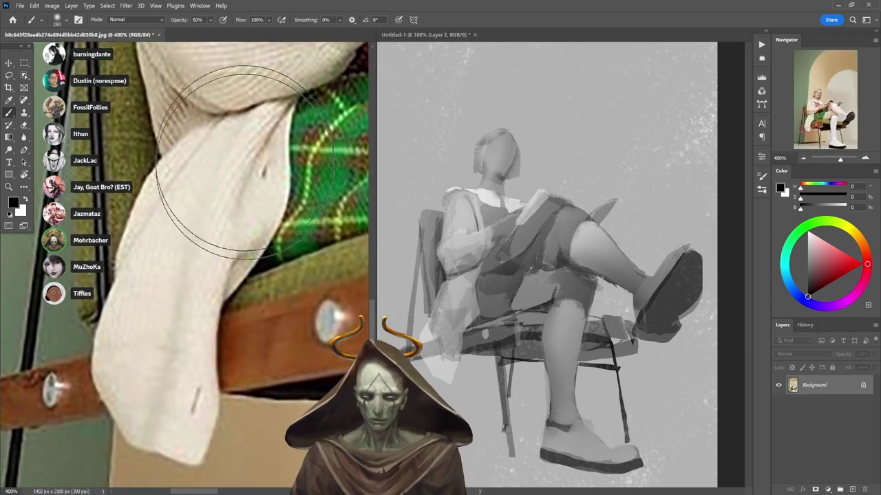
{"action": "key", "text": "bracketleft"}
{"action": "key", "text": "bracketleft"}
{"action": "key", "text": "bracketleft"}
{"action": "key", "text": "bracketleft"}
{"action": "key", "text": "bracketleft"}
{"action": "key", "text": "bracketleft"}
{"action": "key", "text": "bracketleft"}
{"action": "key", "text": "bracketleft"}
{"action": "key", "text": "bracketleft"}
{"action": "key", "text": "bracketleft"}
{"action": "key", "text": "bracketleft"}
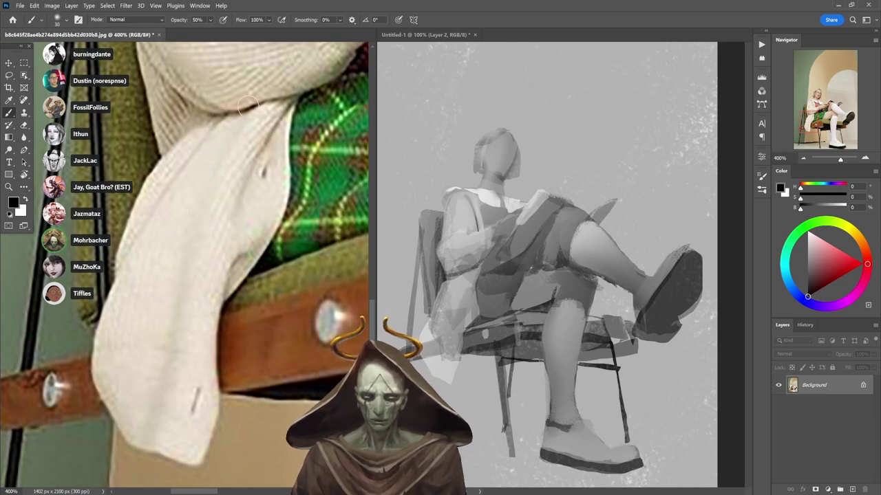
{"action": "left_click_drag", "start_coordinate": [272, 96], "coordinate": [253, 178]}
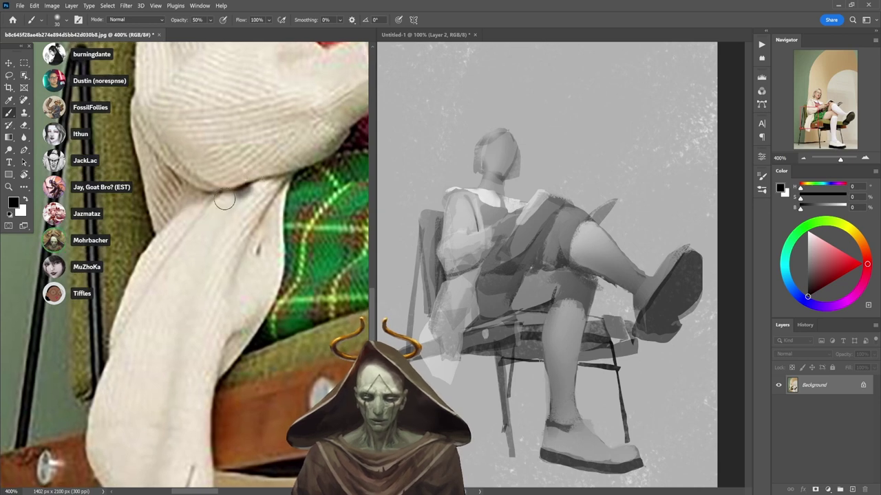
{"action": "key", "text": "ctrl+minus"}
{"action": "left_click_drag", "start_coordinate": [271, 364], "coordinate": [262, 282]}
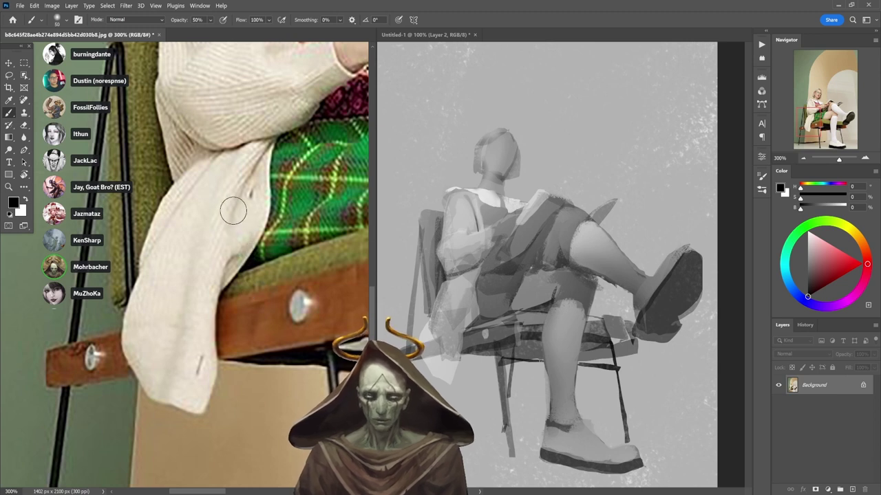
- Brighten the cardigan's hanging tail with light grey sampled from its lower end, using a 125 px brush at 60% opacity
{"action": "key", "text": "bracketright"}
{"action": "key", "text": "bracketright"}
{"action": "key", "text": "bracketright"}
{"action": "key", "text": "bracketright"}
{"action": "key", "text": "bracketright"}
{"action": "key", "text": "bracketright"}
{"action": "key", "text": "2"}
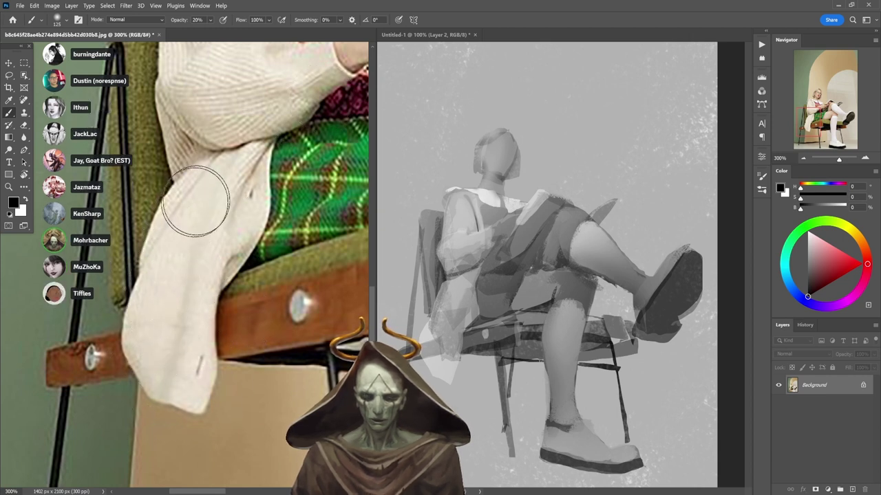
{"action": "left_click", "coordinate": [471, 291]}
{"action": "left_click", "coordinate": [445, 365], "text": "alt"}
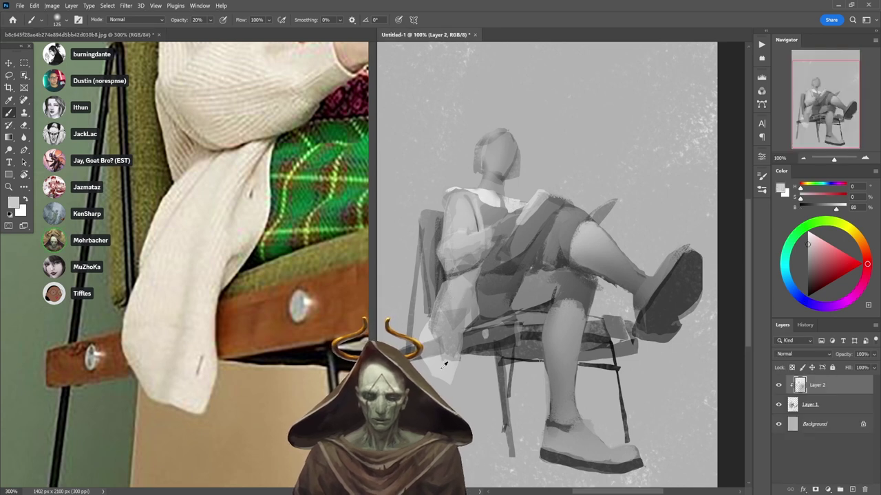
{"action": "left_click_drag", "start_coordinate": [435, 319], "coordinate": [450, 372]}
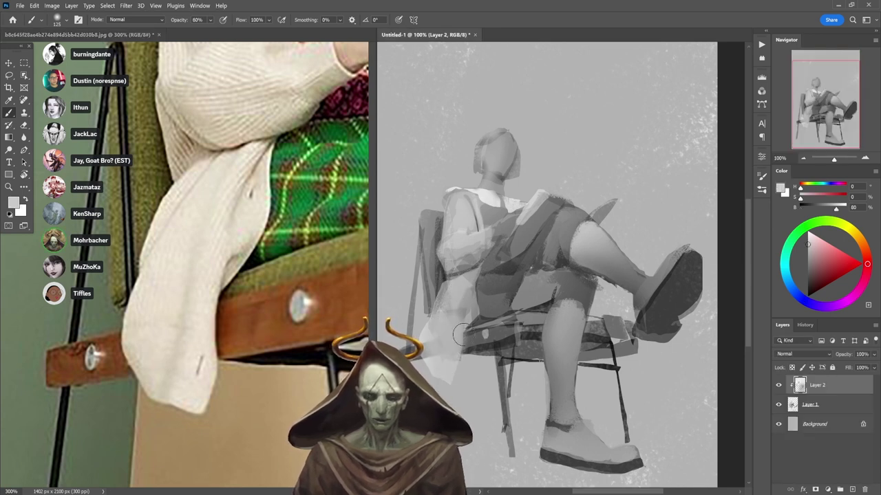
- Shade the upper part of the cardigan tail under the elbow with dark grey sampled from the skirt, at 20% opacity
{"action": "left_click", "coordinate": [486, 280], "text": "alt"}
{"action": "key", "text": "2"}
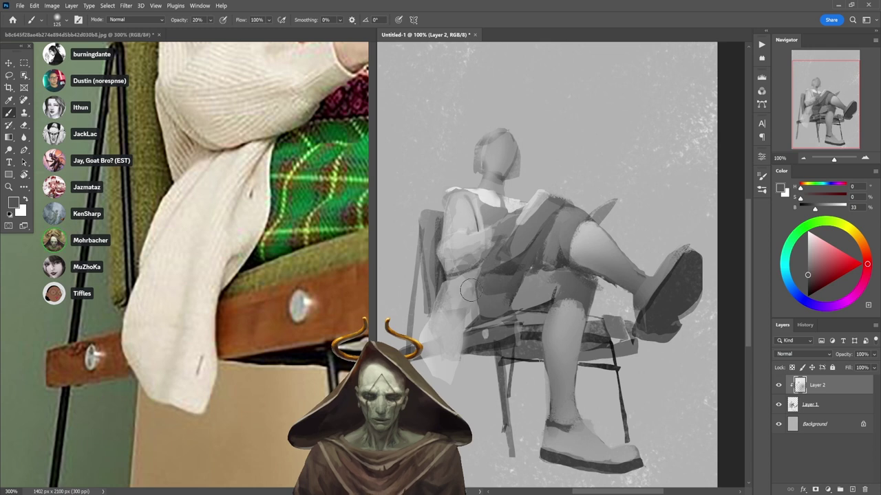
{"action": "left_click_drag", "start_coordinate": [469, 291], "coordinate": [479, 271]}
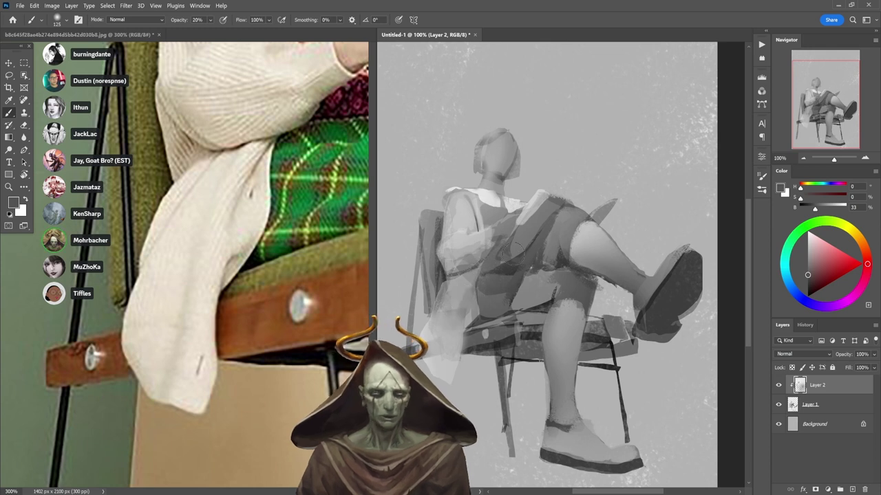
{"action": "scroll", "coordinate": [505, 286], "scroll_direction": "down", "scroll_amount": 1}
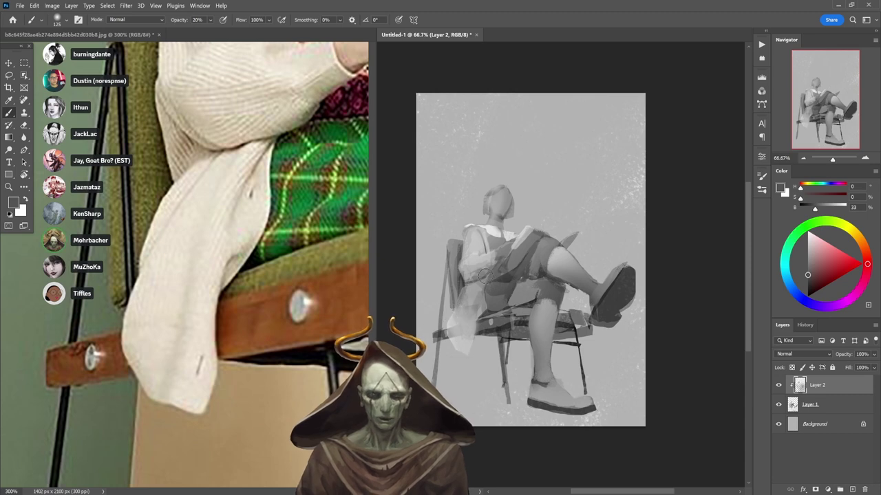
- Examine the skirt and seat in the reference photo, and compare the whole seated figure with the painting
{"action": "left_click", "coordinate": [318, 202]}
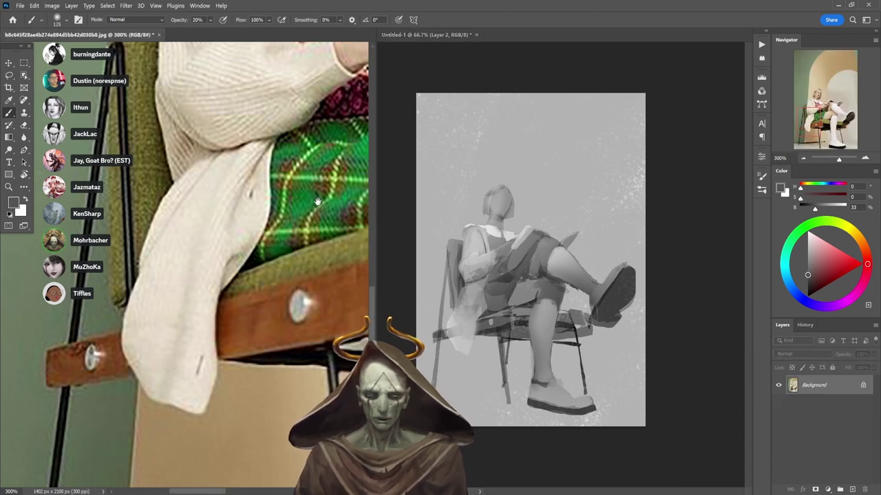
{"action": "left_click_drag", "start_coordinate": [334, 204], "coordinate": [259, 272]}
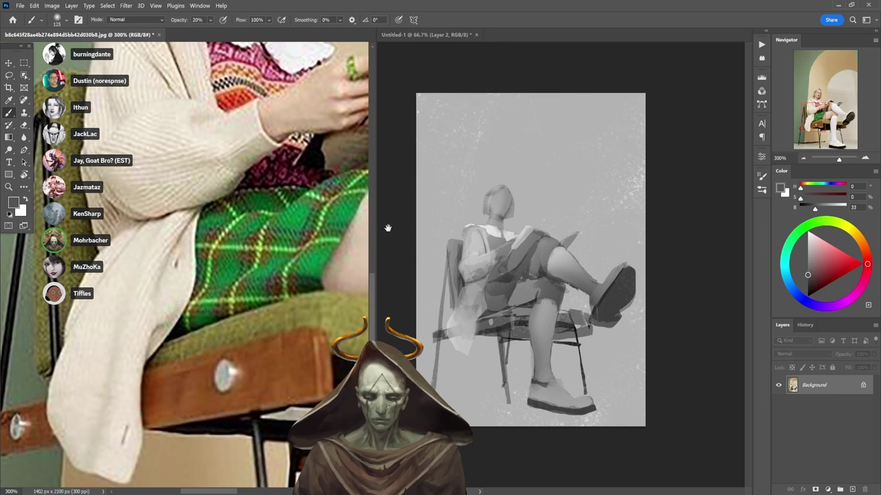
{"action": "left_click", "coordinate": [498, 318]}
{"action": "scroll", "coordinate": [496, 319], "scroll_direction": "up", "scroll_amount": 1}
{"action": "scroll", "coordinate": [503, 315], "scroll_direction": "down", "scroll_amount": 1}
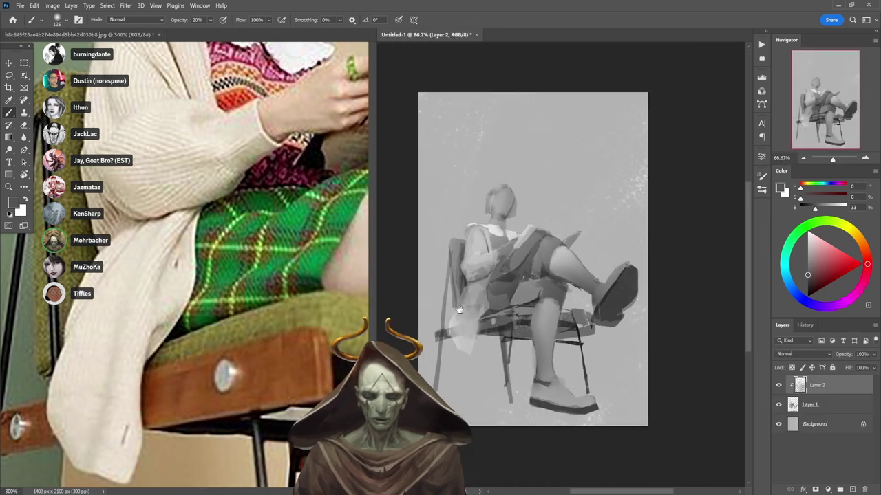
{"action": "left_click", "coordinate": [324, 289]}
{"action": "scroll", "coordinate": [319, 281], "scroll_direction": "down", "scroll_amount": 1}
{"action": "left_click_drag", "start_coordinate": [313, 273], "coordinate": [217, 282]}
{"action": "scroll", "coordinate": [249, 284], "scroll_direction": "down", "scroll_amount": 1}
{"action": "left_click_drag", "start_coordinate": [326, 344], "coordinate": [280, 338]}
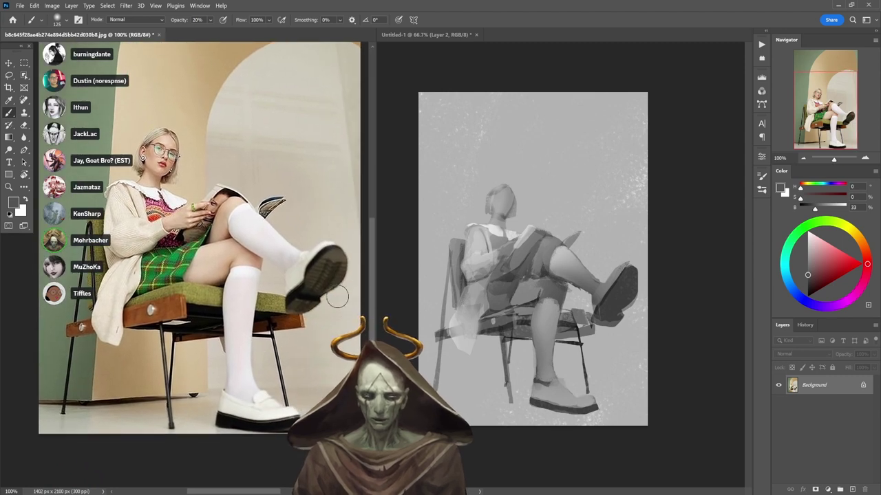
- Draw a diagonal black arrow over the reference photo's background with a 45 px brush at 100% opacity, and undo it
{"action": "key", "text": "d"}
{"action": "key", "text": "bracketleft"}
{"action": "key", "text": "bracketleft"}
{"action": "key", "text": "bracketleft"}
{"action": "key", "text": "bracketleft"}
{"action": "key", "text": "bracketleft"}
{"action": "key", "text": "bracketleft"}
{"action": "key", "text": "bracketleft"}
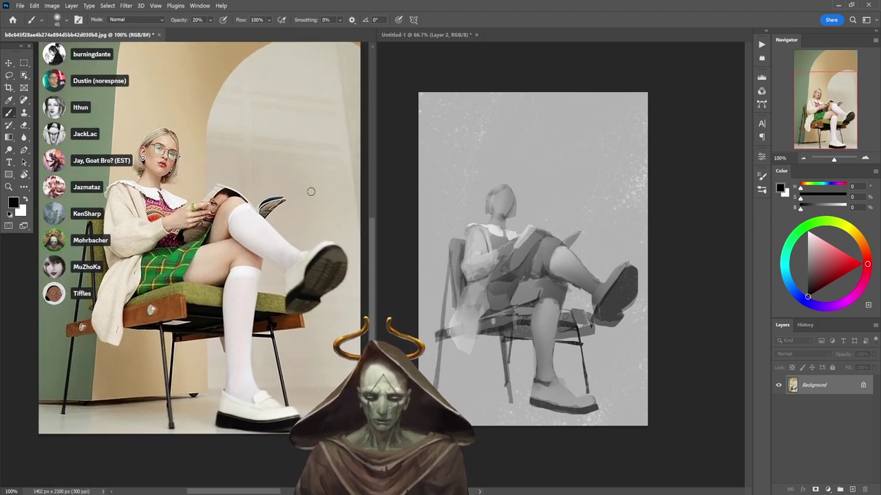
{"action": "key", "text": "0"}
{"action": "mouse_move", "coordinate": [358, 237]}
{"action": "left_mouse_down"}
{"action": "mouse_move", "coordinate": [239, 133]}
{"action": "mouse_move", "coordinate": [242, 165]}
{"action": "mouse_move", "coordinate": [231, 130]}
{"action": "mouse_move", "coordinate": [289, 143]}
{"action": "left_mouse_up"}
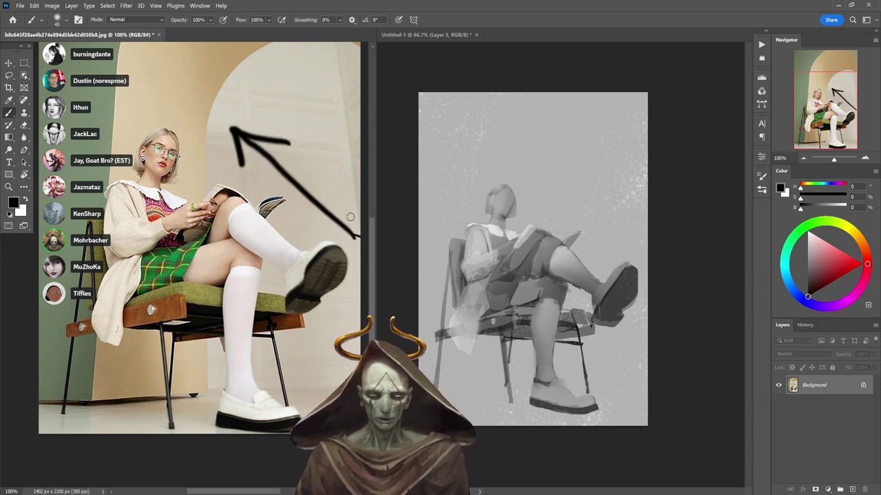
{"action": "key", "text": "ctrl+z"}
{"action": "key", "text": "ctrl+z"}
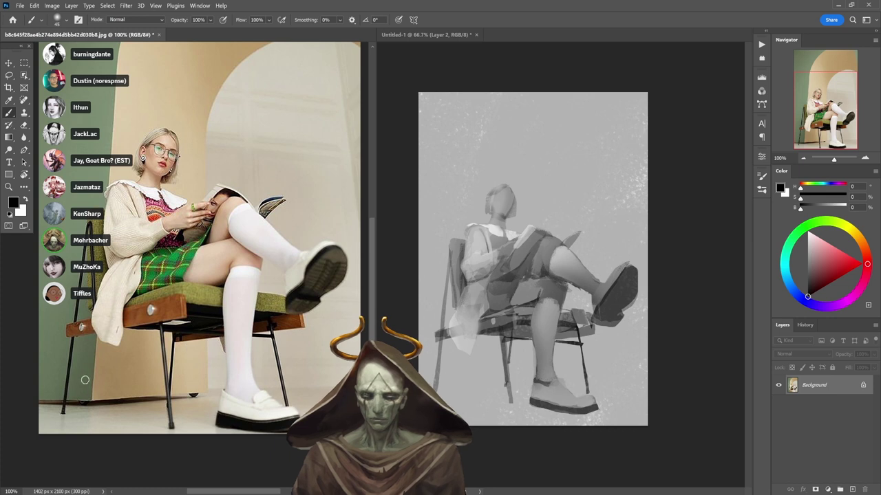
- Mark an upward arrow beside the chair and a curved arrow over the head in the reference photo, and undo both
{"action": "left_click_drag", "start_coordinate": [82, 393], "coordinate": [70, 167]}
{"action": "left_click_drag", "start_coordinate": [63, 202], "coordinate": [95, 203]}
{"action": "key", "text": "ctrl+z"}
{"action": "key", "text": "ctrl+z"}
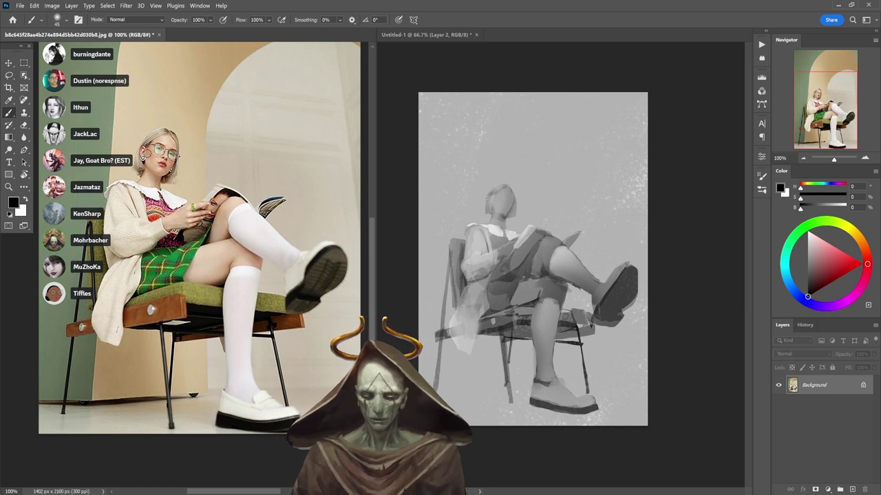
{"action": "left_click_drag", "start_coordinate": [153, 120], "coordinate": [185, 137]}
{"action": "key", "text": "ctrl+z"}
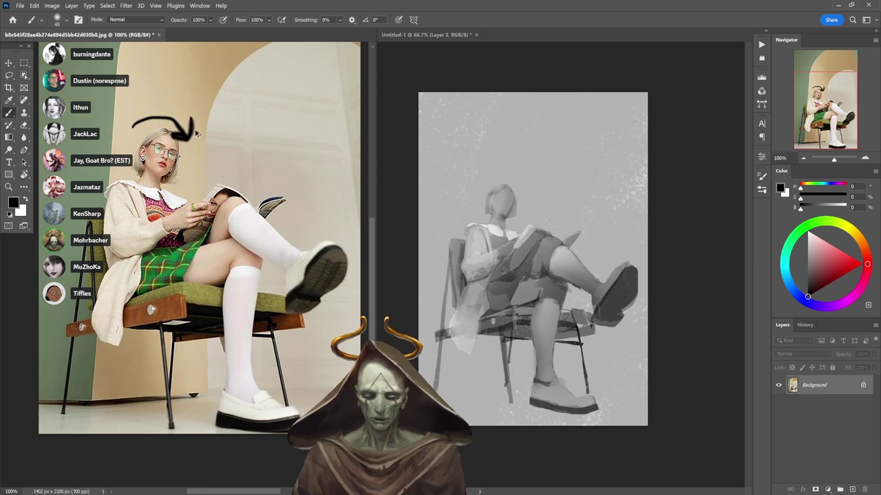
{"action": "key", "text": "ctrl+z"}
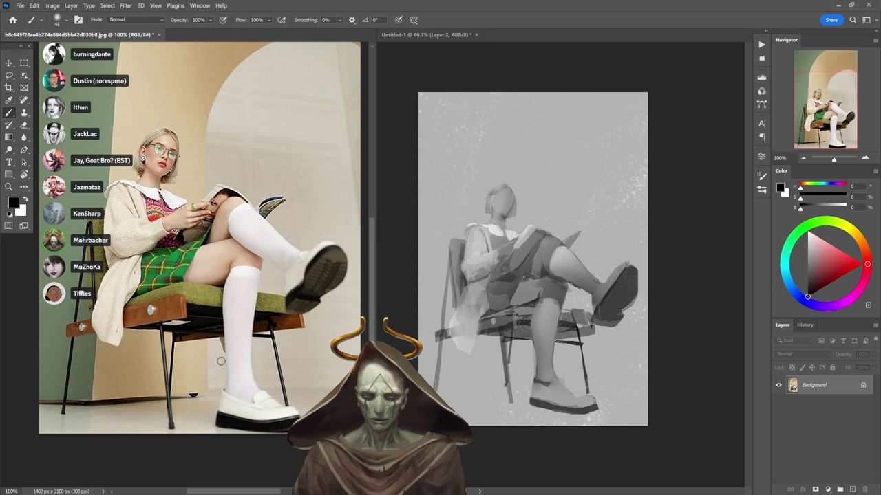
- Bring the whole reference photo into view, and set the brush to 1200 px at 30% opacity
{"action": "left_click", "coordinate": [549, 303]}
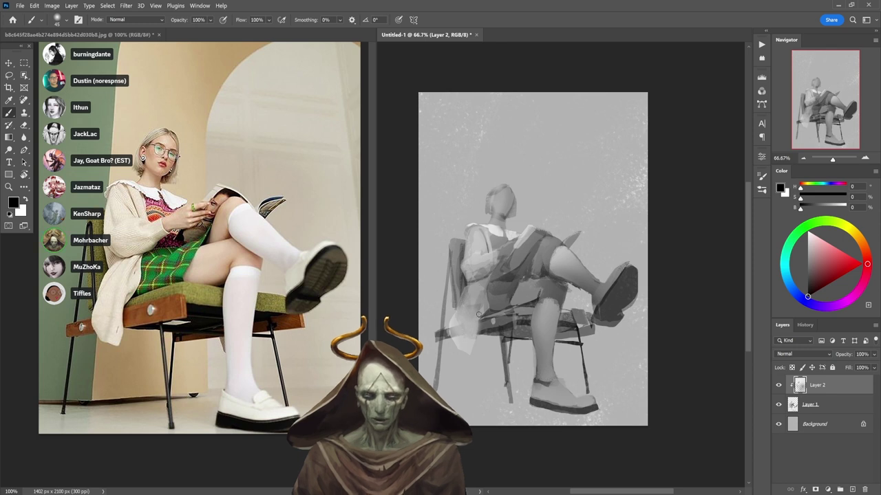
{"action": "left_click", "coordinate": [329, 174]}
{"action": "scroll", "coordinate": [322, 193], "scroll_direction": "down", "scroll_amount": 1}
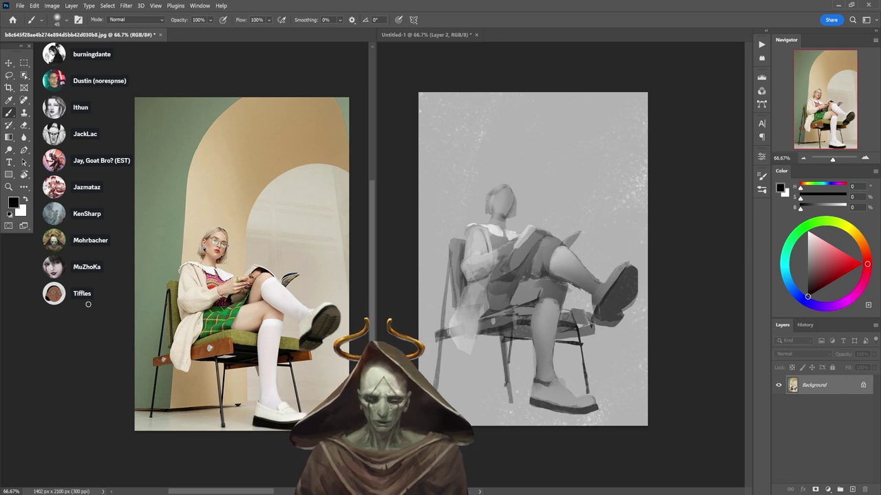
{"action": "key", "text": "bracketright"}
{"action": "key", "text": "bracketright"}
{"action": "key", "text": "bracketright"}
{"action": "key", "text": "bracketright"}
{"action": "key", "text": "bracketright"}
{"action": "key", "text": "bracketright"}
{"action": "key", "text": "bracketright"}
{"action": "key", "text": "bracketright"}
{"action": "key", "text": "bracketright"}
{"action": "key", "text": "bracketright"}
{"action": "key", "text": "bracketright"}
{"action": "key", "text": "bracketright"}
{"action": "key", "text": "bracketright"}
{"action": "key", "text": "bracketright"}
{"action": "key", "text": "bracketright"}
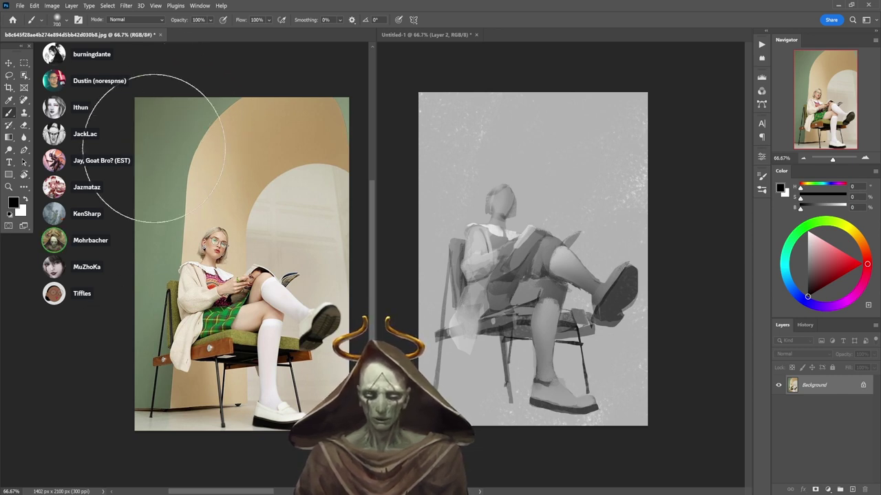
{"action": "key", "text": "3"}
{"action": "left_click_drag", "start_coordinate": [108, 201], "coordinate": [159, 106]}
{"action": "key", "text": "bracketright"}
{"action": "key", "text": "bracketright"}
{"action": "key", "text": "bracketright"}
{"action": "key", "text": "bracketright"}
{"action": "key", "text": "bracketright"}
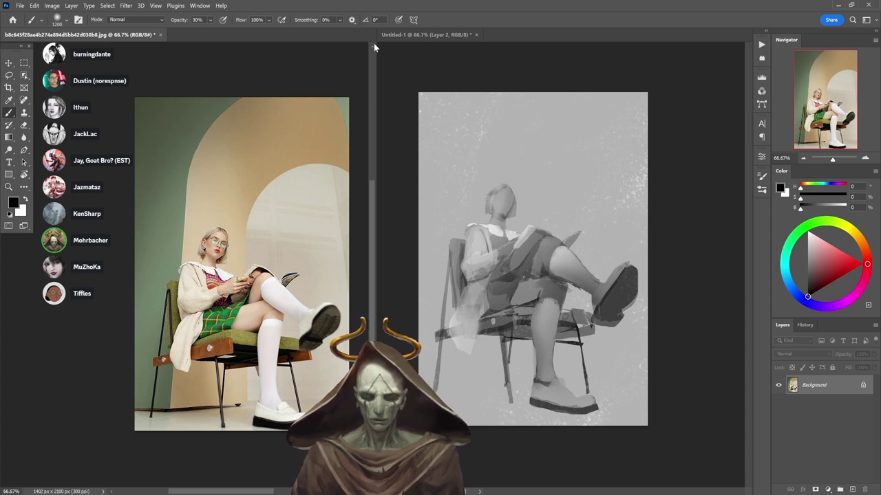
{"action": "left_click", "coordinate": [710, 184]}
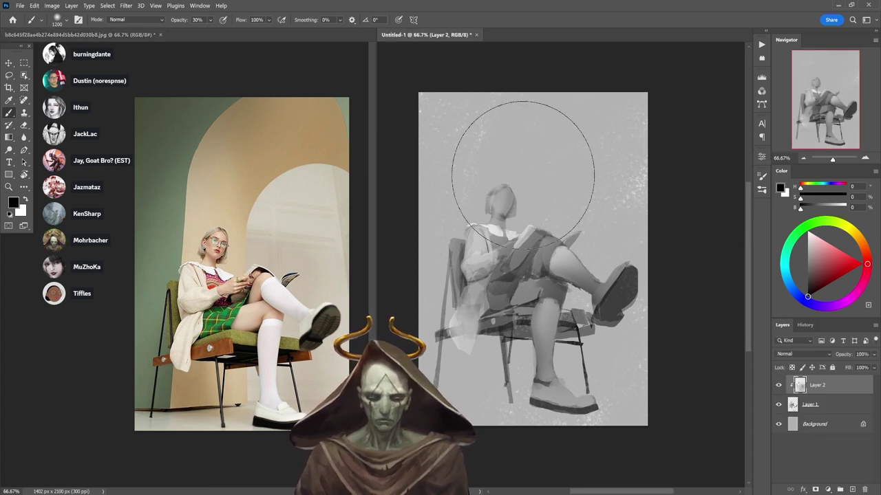
{"action": "left_click", "coordinate": [110, 337]}
{"action": "left_click", "coordinate": [497, 228]}
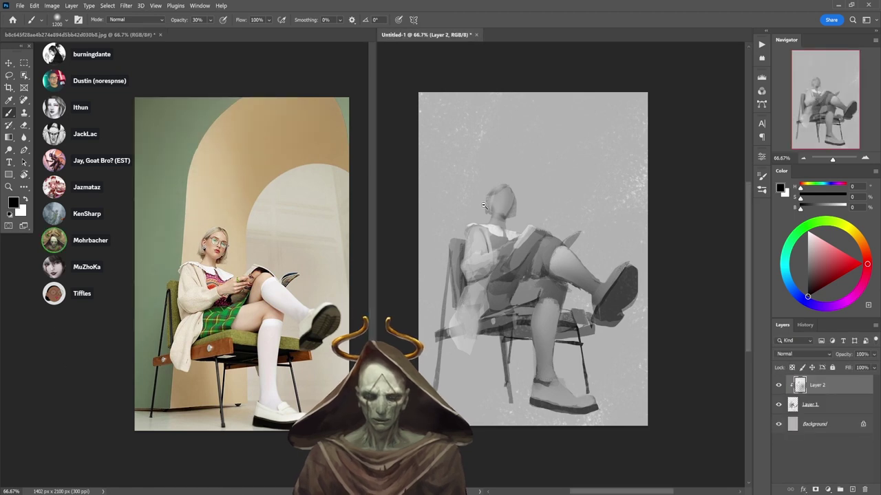
{"action": "scroll", "coordinate": [488, 223], "scroll_direction": "down", "scroll_amount": 1}
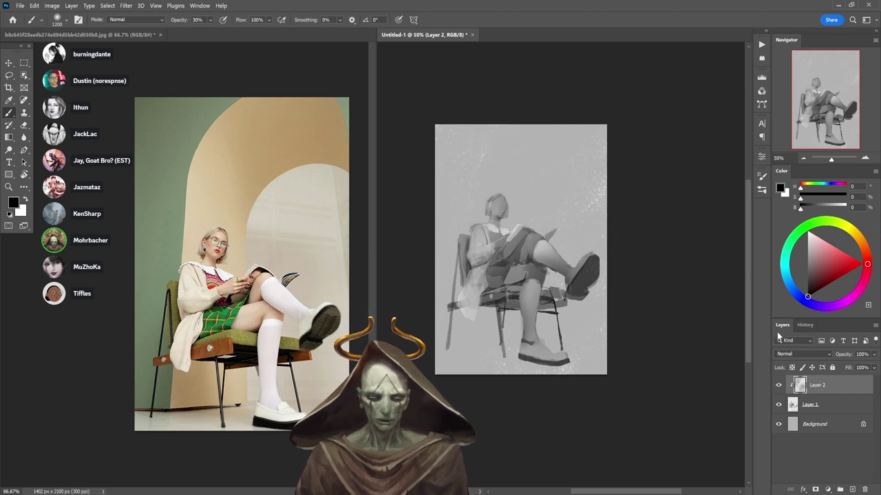
- Add a new layer between the background and the figure layer, and softly darken the backdrop in black, lowering the brush opacity to 20%
{"action": "left_click", "coordinate": [852, 490]}
{"action": "left_click_drag", "start_coordinate": [812, 386], "coordinate": [809, 428]}
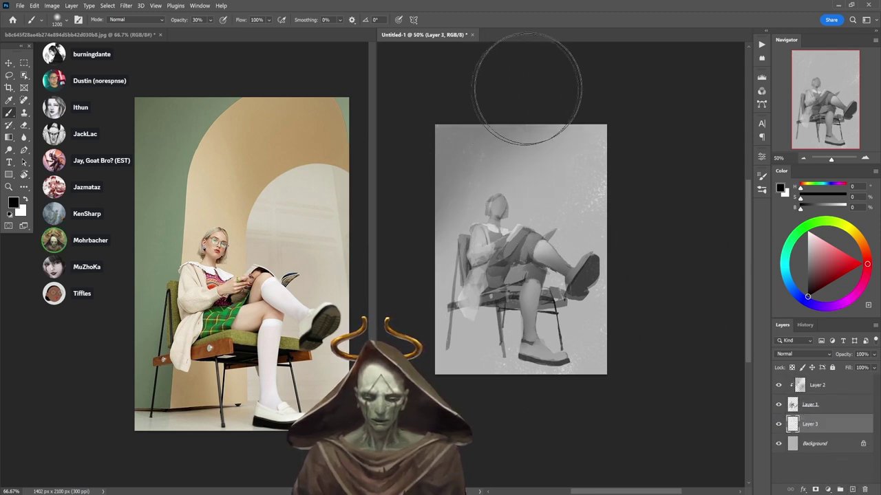
{"action": "key", "text": "2"}
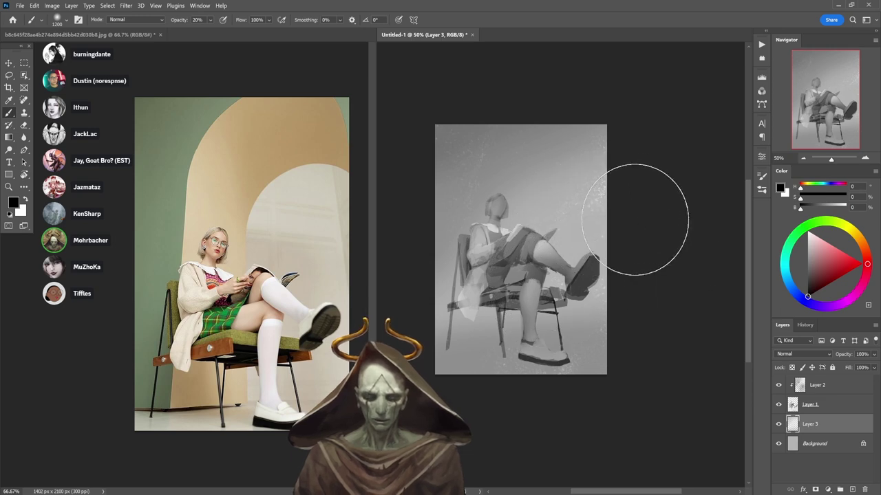
- Switch to Chrome, open Instagram in a new tab, search for the traditional artist by name and open the artist's profile
{"action": "key", "text": "alt+Tab"}
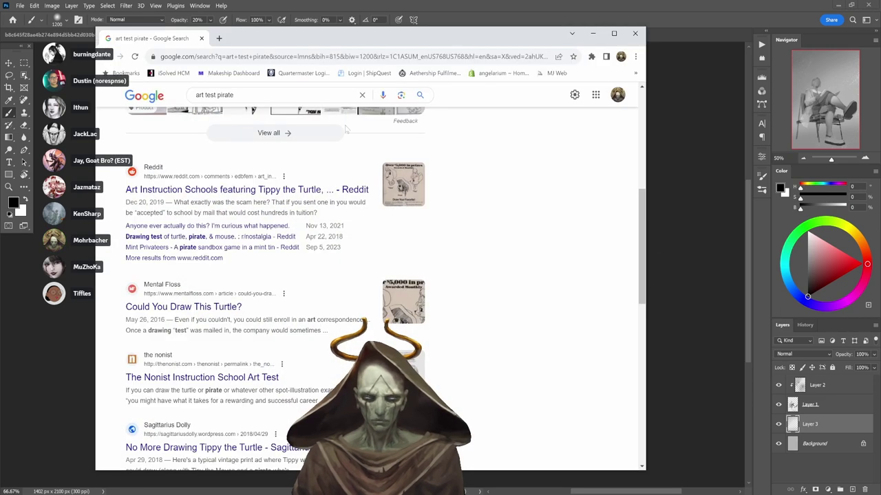
{"action": "left_click", "coordinate": [218, 38]}
{"action": "type", "text": "insta"}
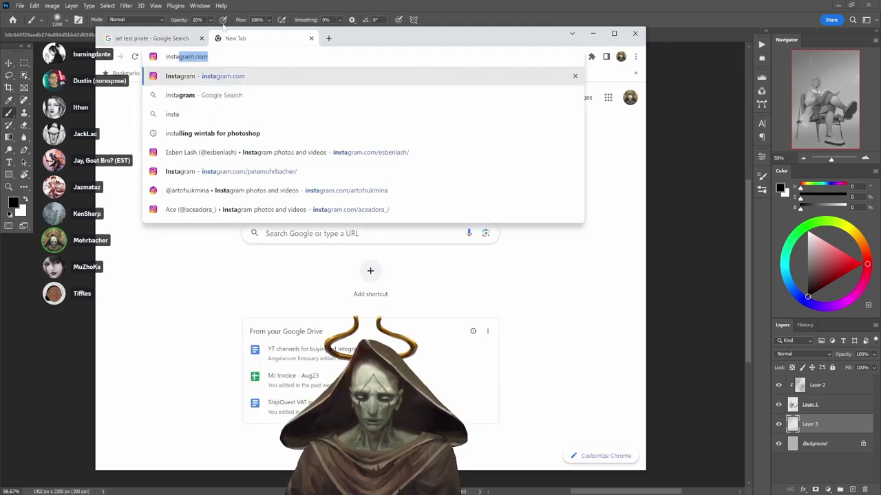
{"action": "key", "text": "Return"}
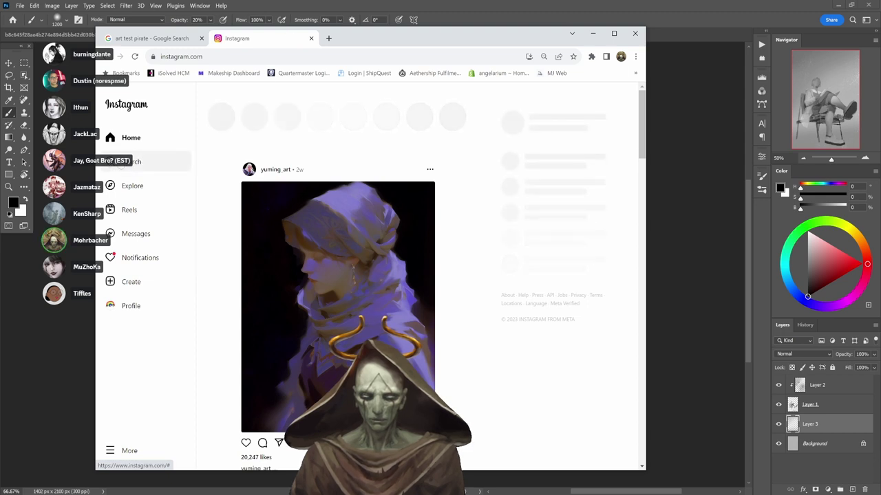
{"action": "left_click", "coordinate": [128, 161]}
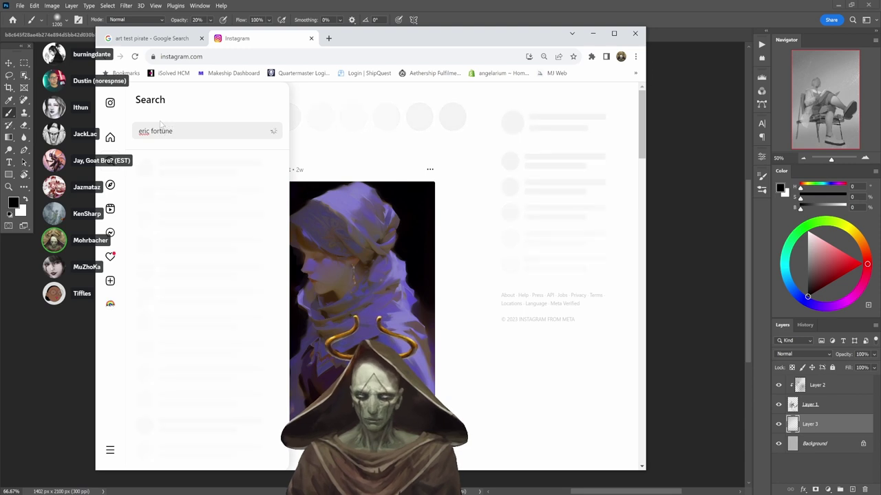
{"action": "left_click", "coordinate": [190, 175]}
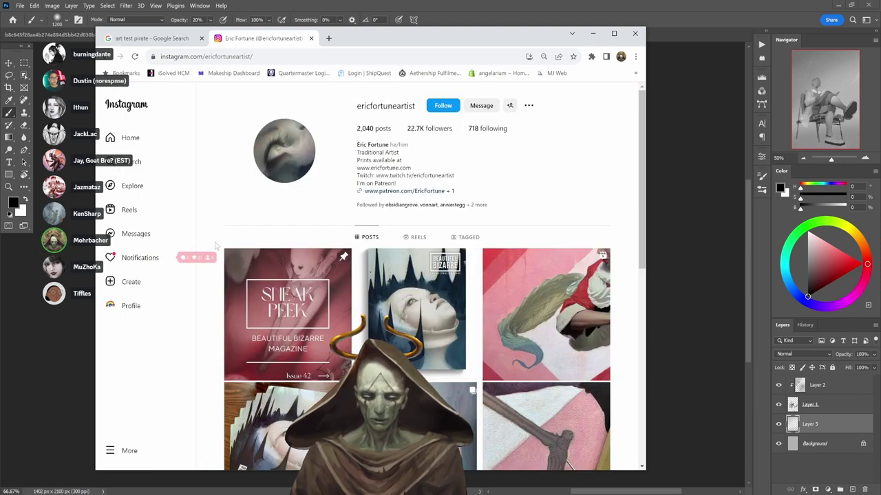
- Browse the artist's posts and open the close-up painting of a pale face in profile with dark hair strands
{"action": "scroll", "coordinate": [372, 273], "scroll_direction": "down", "scroll_amount": 10}
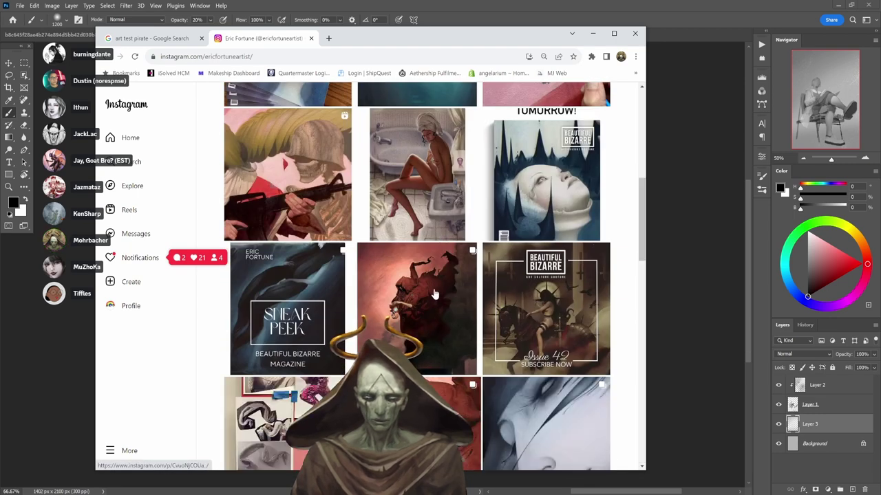
{"action": "scroll", "coordinate": [430, 275], "scroll_direction": "down", "scroll_amount": 2}
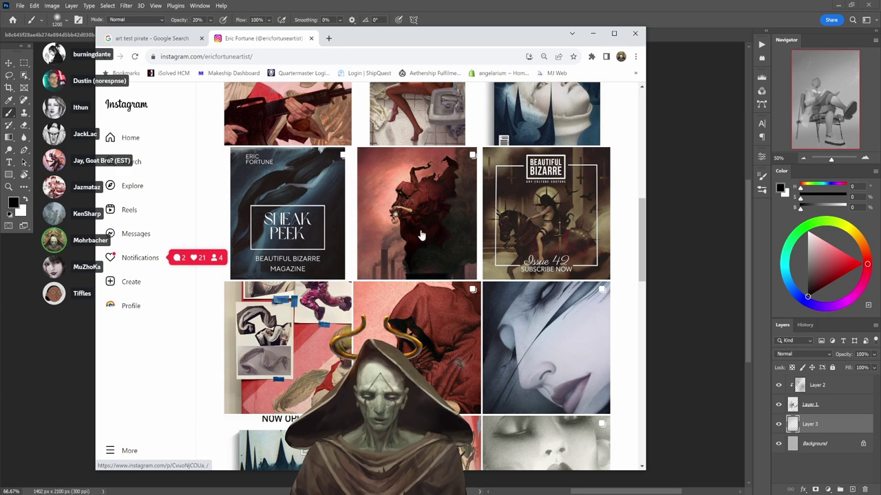
{"action": "scroll", "coordinate": [420, 254], "scroll_direction": "down", "scroll_amount": 2}
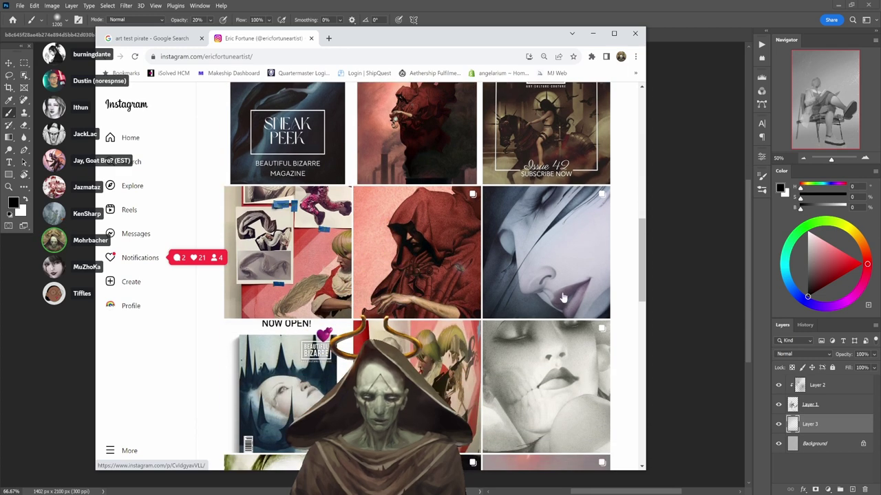
{"action": "left_click", "coordinate": [560, 253]}
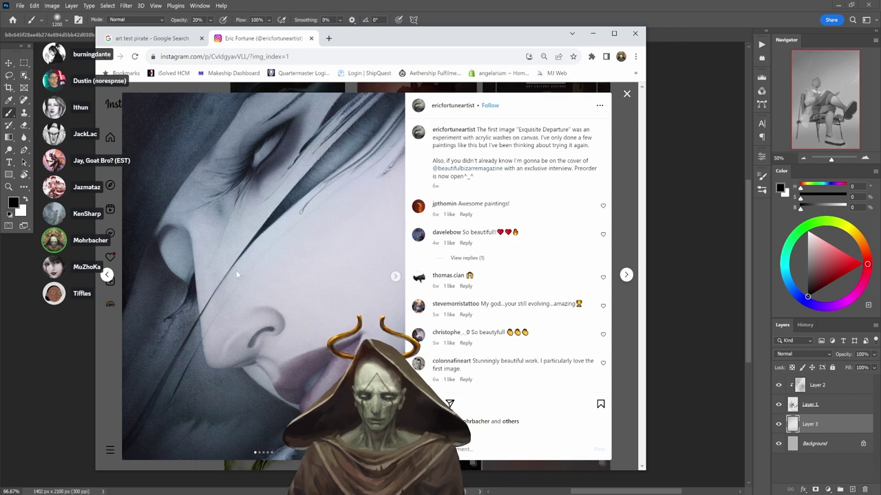
- View the pencil close-up of a face in the artist's Instagram gallery, close it and return to the grayscale painting in Photoshop
{"action": "left_click", "coordinate": [618, 181]}
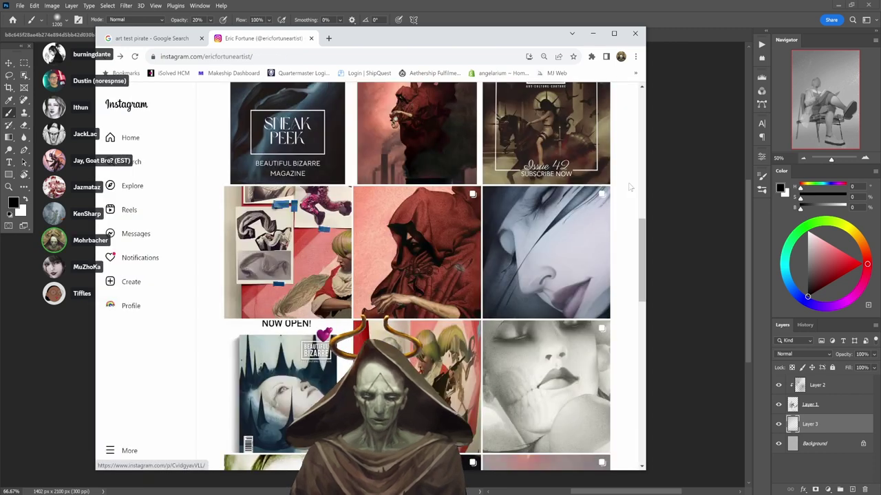
{"action": "left_click", "coordinate": [554, 360]}
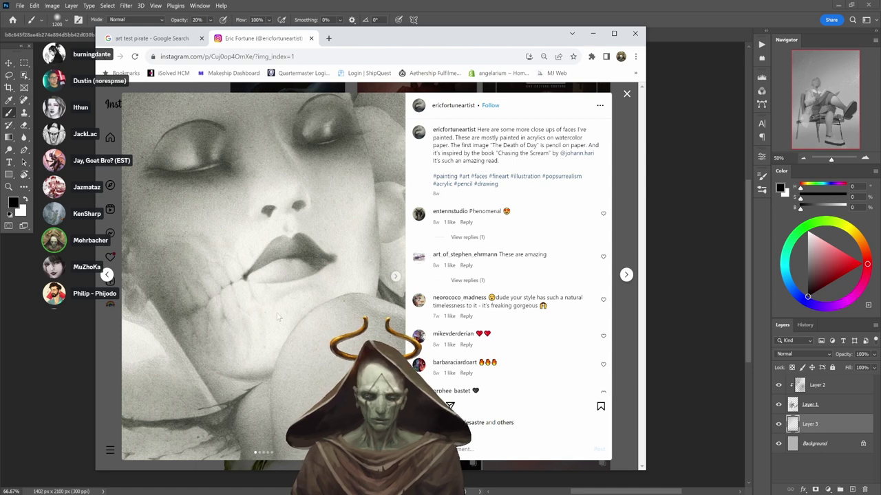
{"action": "left_click", "coordinate": [620, 234]}
{"action": "left_click", "coordinate": [647, 232]}
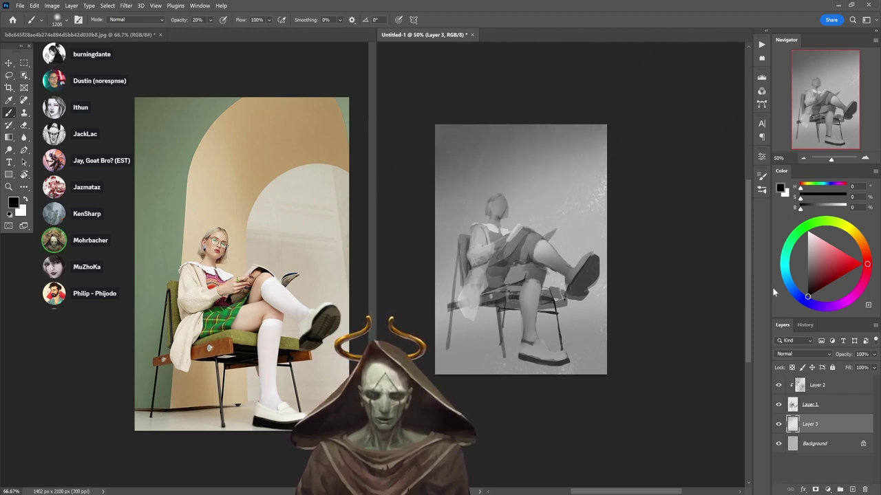
{"action": "key", "text": "ctrl+z"}
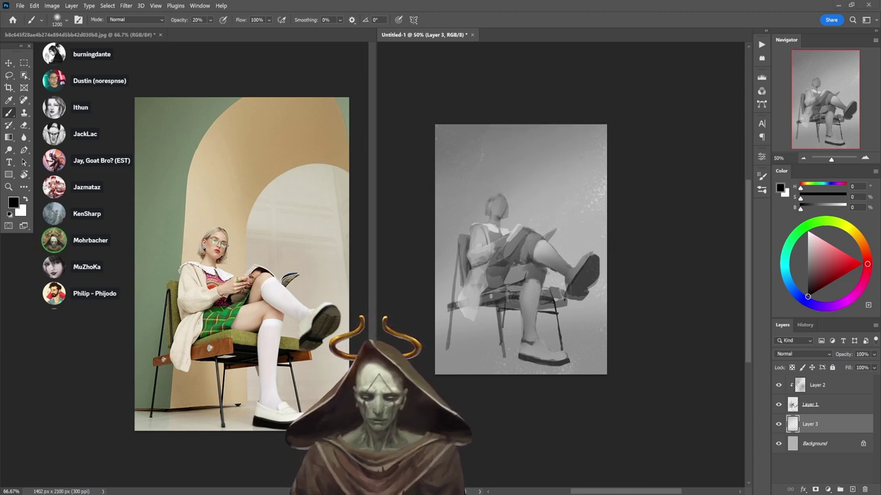
- Switch to Instagram in the browser, search for the ballpoint and fantasy illustrator by name, and open her profile
{"action": "key", "text": "alt+Tab"}
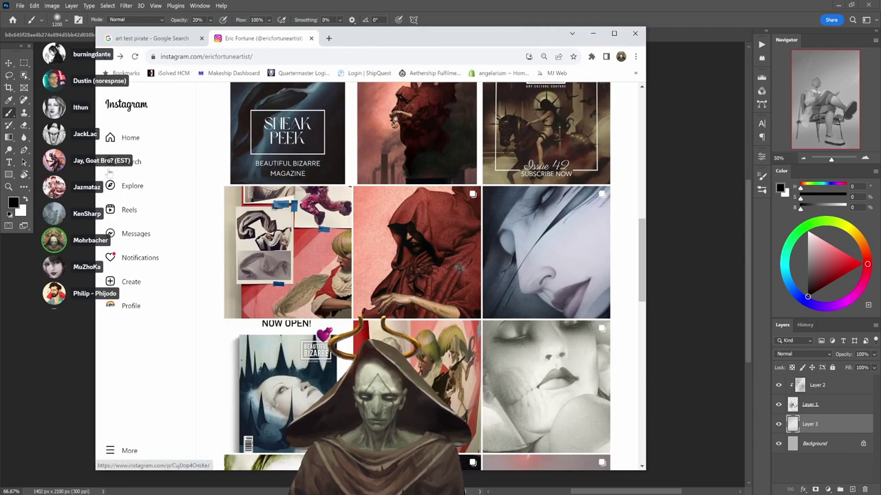
{"action": "left_click", "coordinate": [128, 161]}
{"action": "type", "text": "re"}
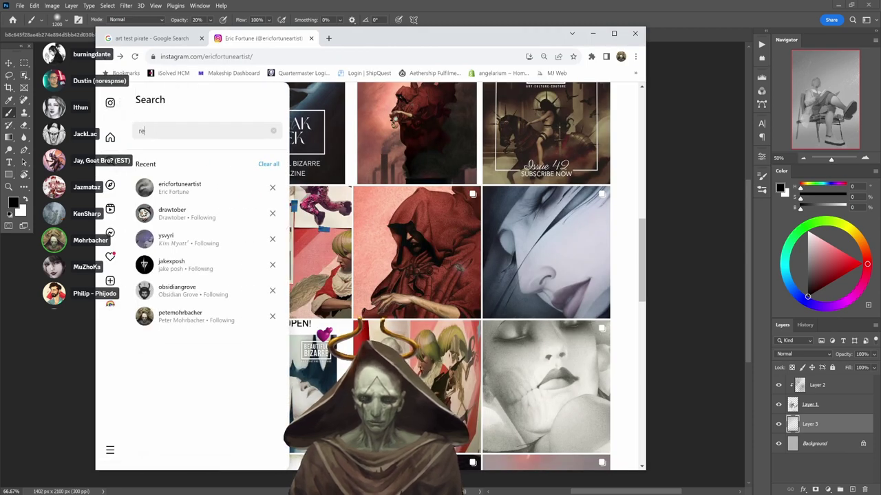
{"action": "type", "text": "becca y"}
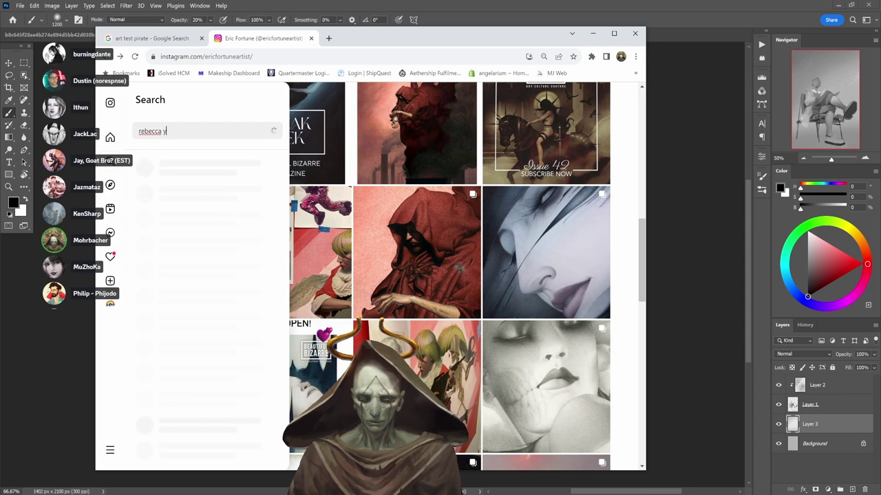
{"action": "type", "text": "on"}
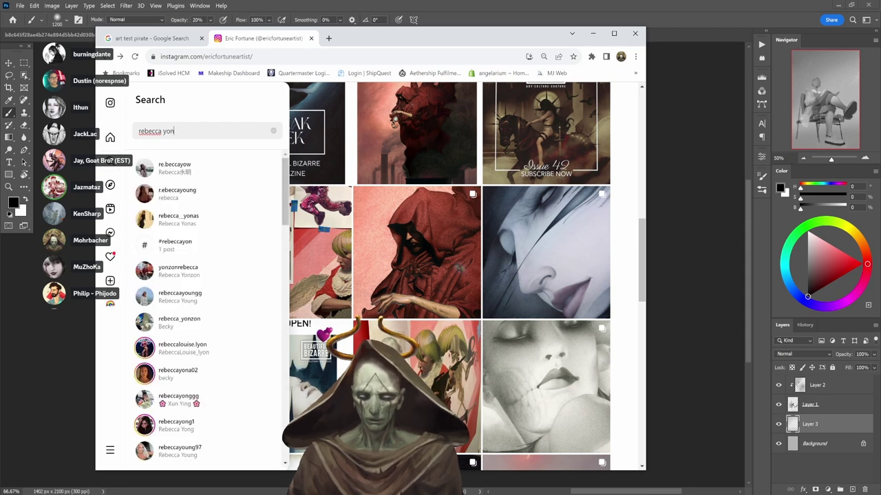
{"action": "key", "text": "BackSpace"}
{"action": "key", "text": "BackSpace"}
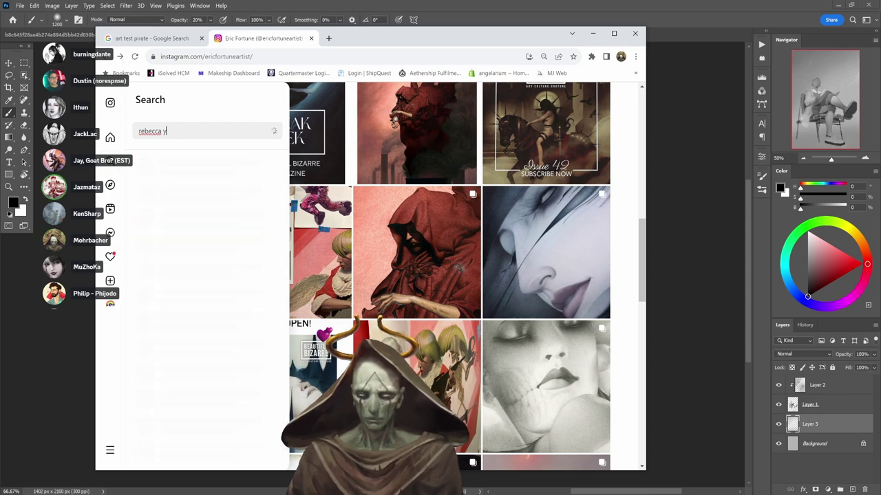
{"action": "type", "text": "anov"}
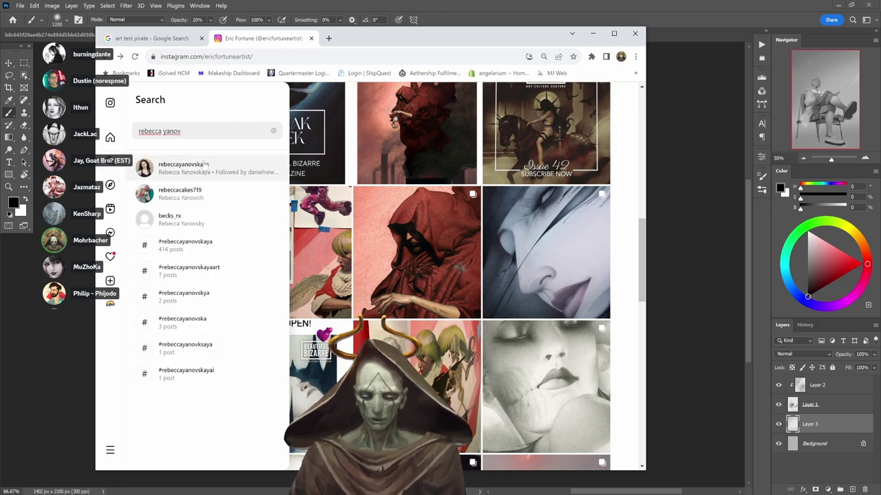
{"action": "left_click", "coordinate": [204, 159]}
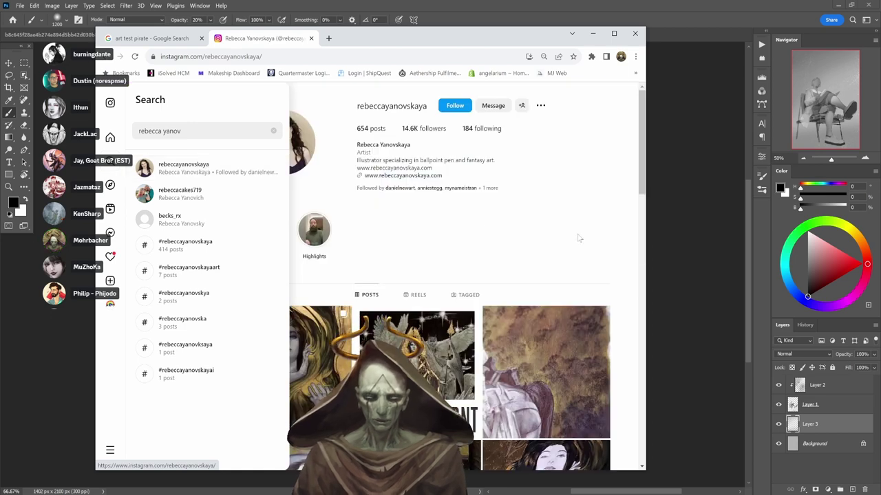
- Browse the illustrator's posts and open the gray-toned Etruscan Woman portrait with the golden headpiece
{"action": "scroll", "coordinate": [589, 251], "scroll_direction": "down", "scroll_amount": 1}
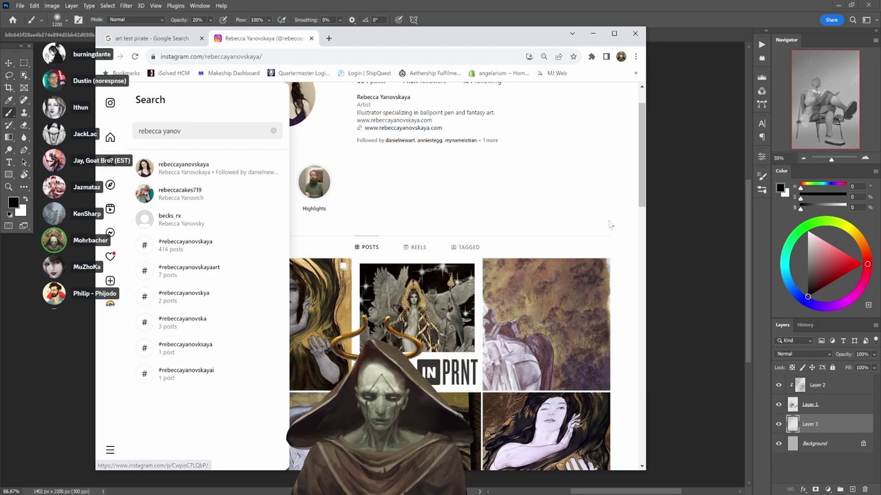
{"action": "left_click", "coordinate": [531, 249]}
{"action": "scroll", "coordinate": [604, 165], "scroll_direction": "down", "scroll_amount": 2}
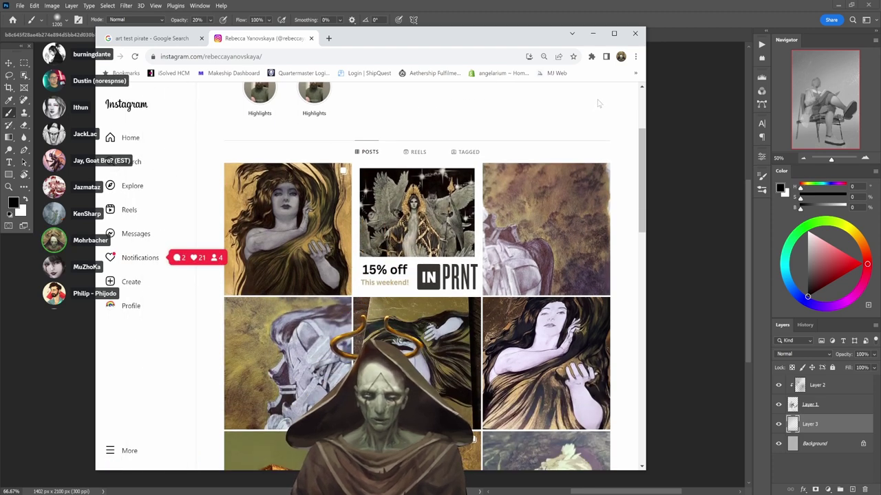
{"action": "scroll", "coordinate": [600, 105], "scroll_direction": "down", "scroll_amount": 9}
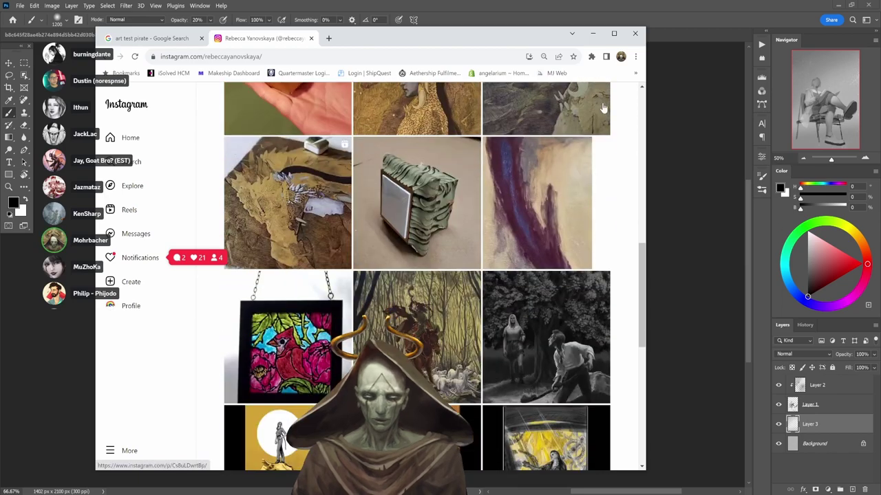
{"action": "scroll", "coordinate": [603, 108], "scroll_direction": "down", "scroll_amount": 5}
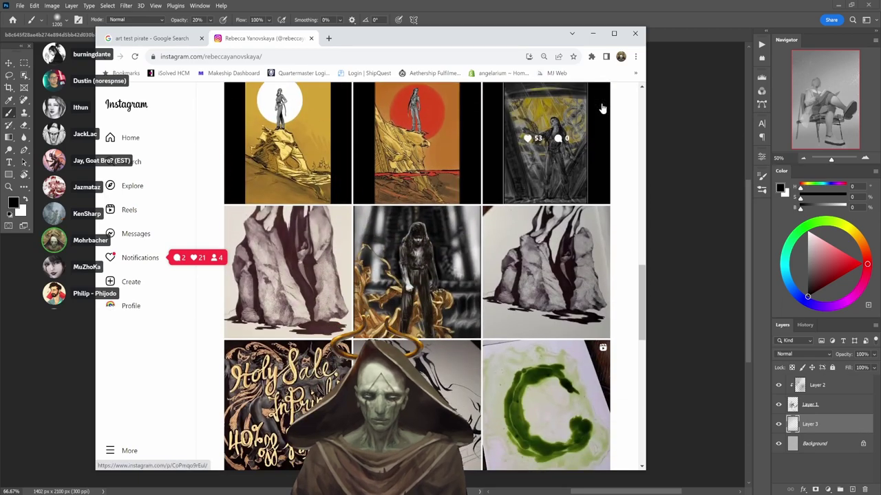
{"action": "scroll", "coordinate": [602, 108], "scroll_direction": "down", "scroll_amount": 9}
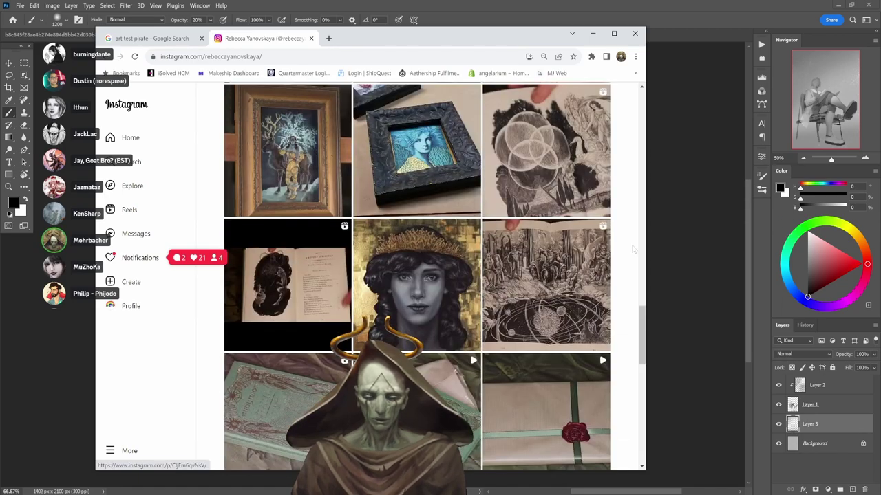
{"action": "left_click", "coordinate": [417, 246]}
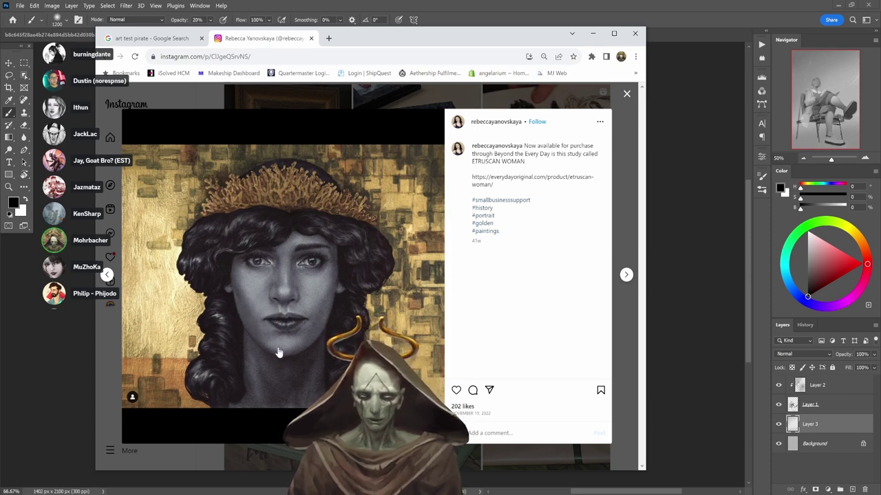
- Close the portrait post and the Instagram tab, and switch back to the painting in Photoshop
{"action": "left_click", "coordinate": [626, 93]}
{"action": "scroll", "coordinate": [618, 204], "scroll_direction": "down", "scroll_amount": 5}
{"action": "scroll", "coordinate": [618, 204], "scroll_direction": "down", "scroll_amount": 3}
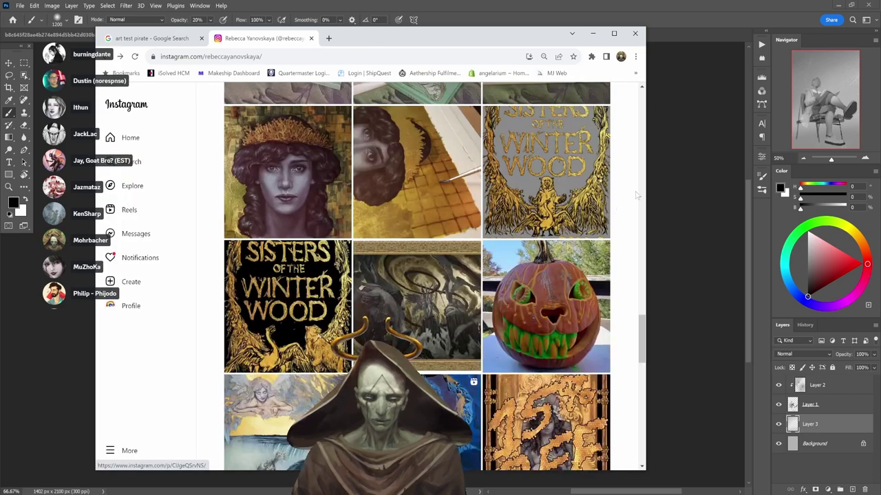
{"action": "left_click", "coordinate": [311, 37]}
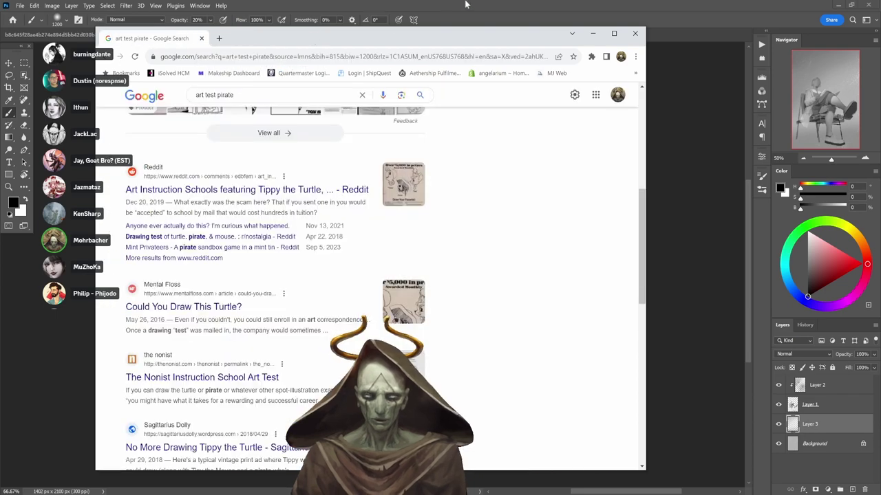
{"action": "left_click", "coordinate": [630, 32]}
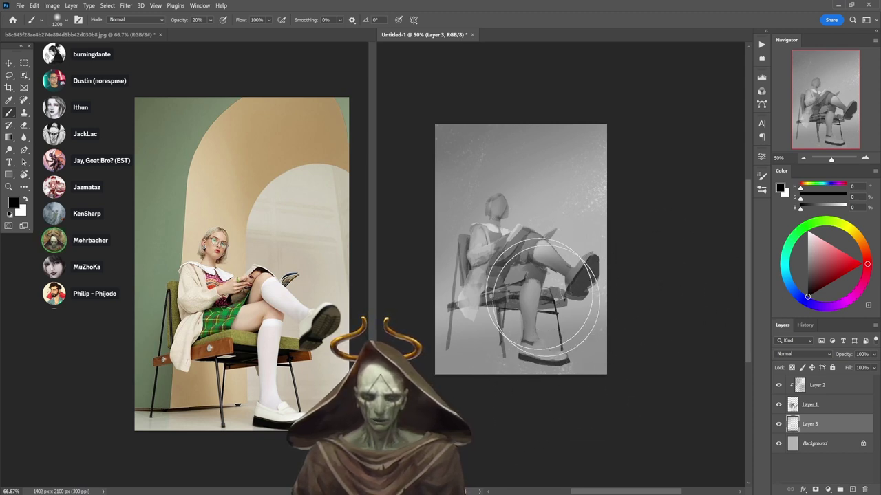
- Enlarge the crossed legs in both the grayscale painting and the reference photo for comparison
{"action": "key", "text": "ctrl+plus"}
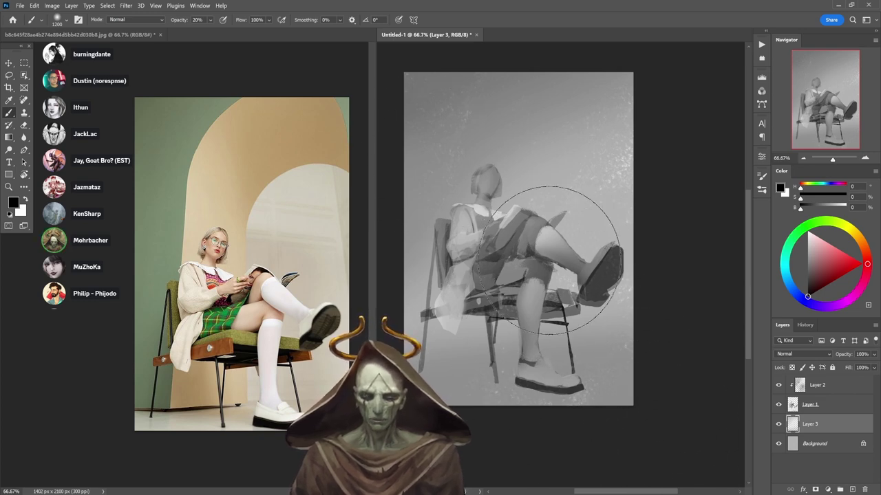
{"action": "left_click_drag", "start_coordinate": [524, 241], "coordinate": [665, 227]}
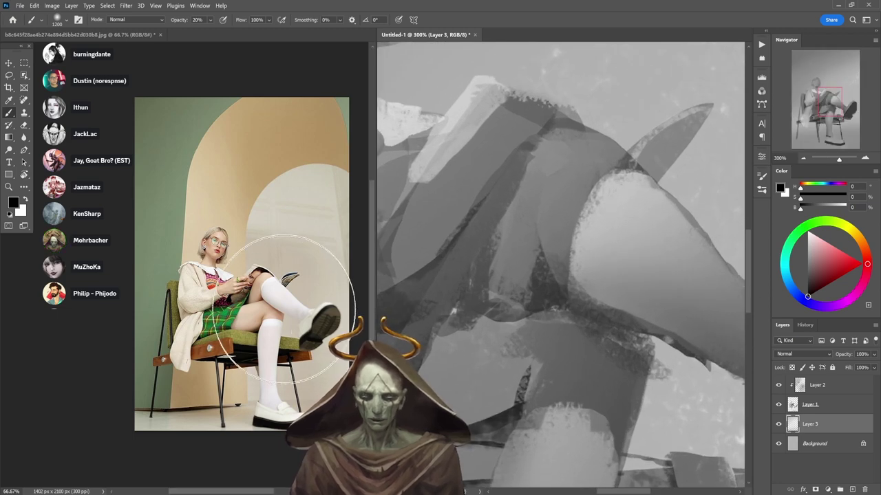
{"action": "left_click", "coordinate": [265, 281]}
{"action": "left_click_drag", "start_coordinate": [264, 281], "coordinate": [283, 274]}
{"action": "left_click_drag", "start_coordinate": [266, 348], "coordinate": [247, 350]}
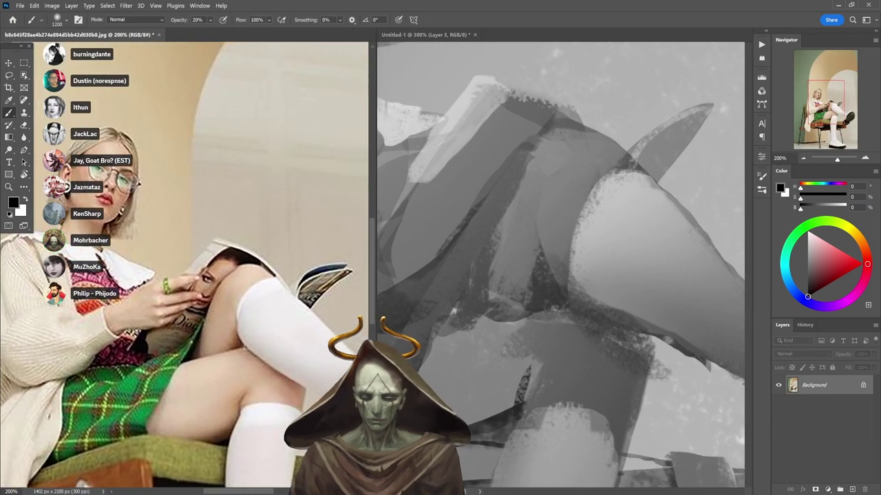
{"action": "left_click", "coordinate": [254, 323]}
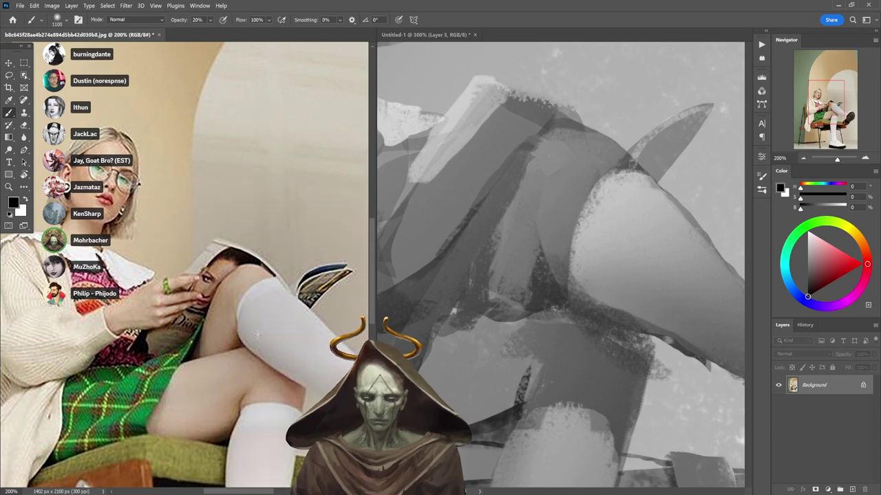
{"action": "key", "text": "["}
{"action": "key", "text": "ctrl+z"}
- Switch to the Ole' Huckleberry brush and reduce its size to fit within the thigh
{"action": "right_click", "coordinate": [210, 227]}
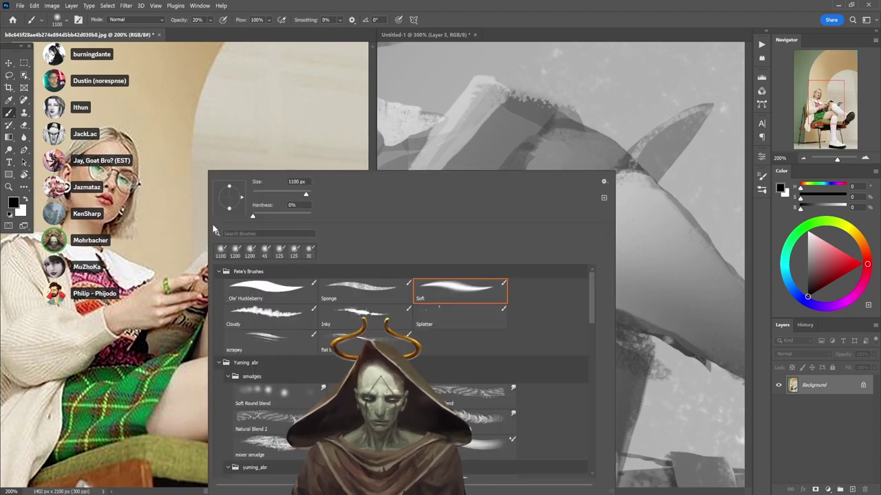
{"action": "left_click", "coordinate": [302, 293]}
{"action": "left_click", "coordinate": [311, 120]}
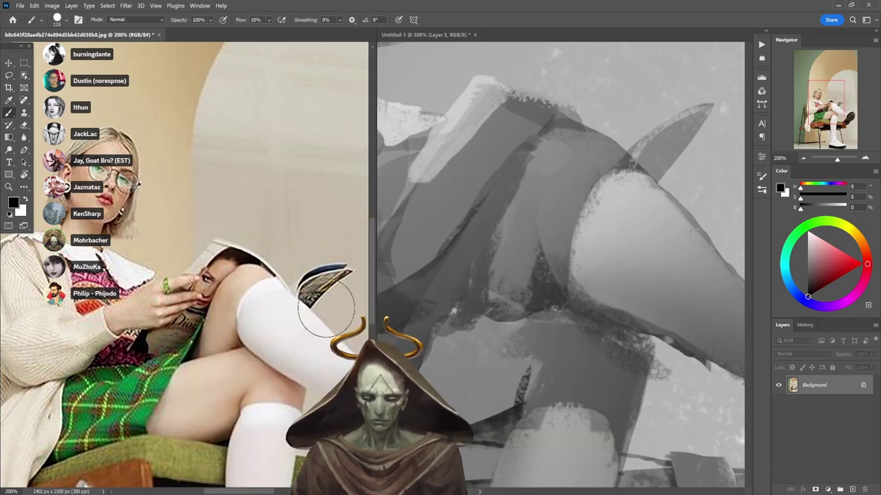
{"action": "key", "text": "bracketleft"}
{"action": "key", "text": "bracketleft"}
{"action": "key", "text": "bracketleft"}
{"action": "key", "text": "bracketleft"}
{"action": "key", "text": "bracketleft"}
{"action": "key", "text": "bracketleft"}
{"action": "key", "text": "bracketleft"}
{"action": "key", "text": "bracketleft"}
{"action": "key", "text": "bracketleft"}
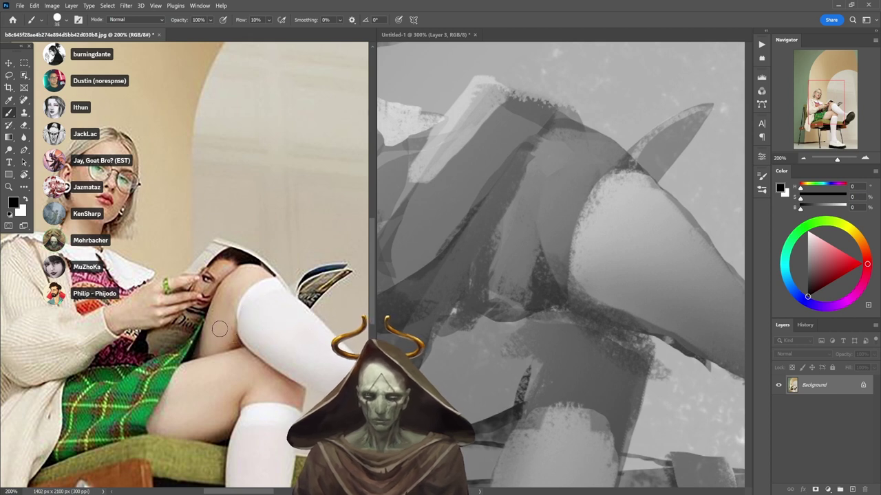
{"action": "mouse_move", "coordinate": [207, 354]}
{"action": "left_mouse_down"}
{"action": "mouse_move", "coordinate": [235, 274]}
{"action": "mouse_move", "coordinate": [239, 301]}
{"action": "left_mouse_up"}
{"action": "key", "text": "ctrl+z"}
{"action": "key", "text": "ctrl+z"}
{"action": "key", "text": "ctrl+z"}
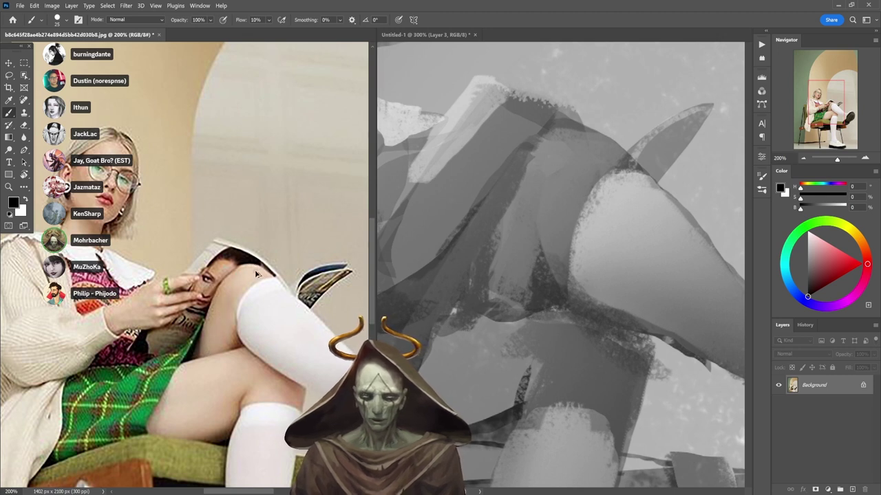
- Mark the raised knee in the reference photo with a white dab and draw a black arrow from it down the thigh
{"action": "key", "text": "x"}
{"action": "mouse_move", "coordinate": [253, 272]}
{"action": "left_mouse_down"}
{"action": "mouse_move", "coordinate": [222, 308]}
{"action": "mouse_move", "coordinate": [212, 344]}
{"action": "mouse_move", "coordinate": [225, 336]}
{"action": "left_mouse_up"}
{"action": "key", "text": "x"}
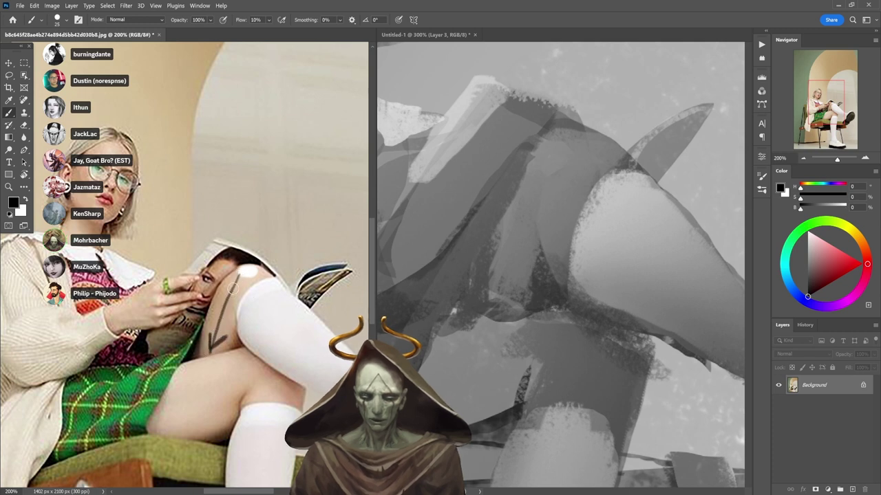
{"action": "mouse_move", "coordinate": [243, 274]}
{"action": "left_mouse_down"}
{"action": "mouse_move", "coordinate": [223, 300]}
{"action": "mouse_move", "coordinate": [209, 346]}
{"action": "left_mouse_up"}
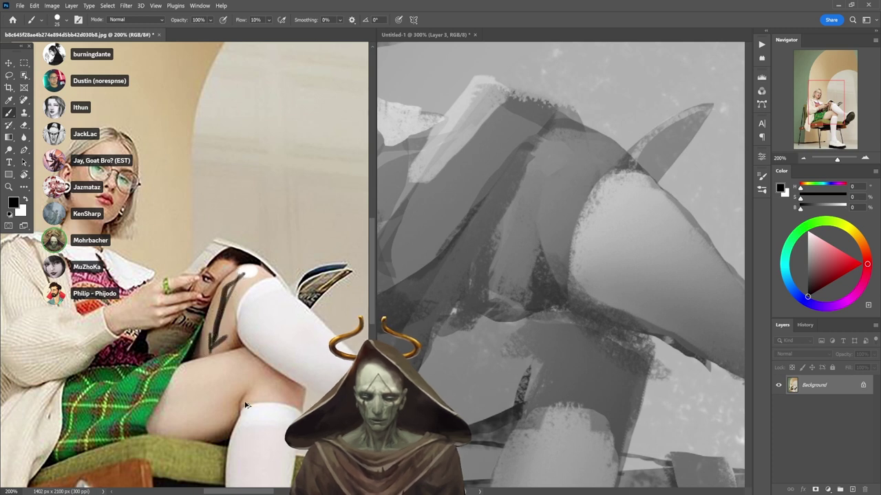
- Undo the knee and thigh markings on the reference photo and the test stroke on the painted thigh
{"action": "key", "text": "ctrl+z"}
{"action": "key", "text": "ctrl+z"}
{"action": "left_click", "coordinate": [573, 149]}
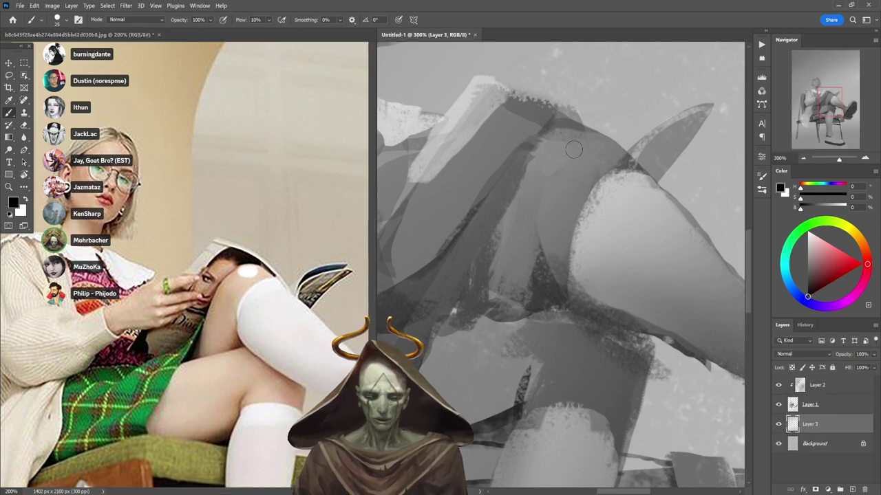
{"action": "left_click", "coordinate": [345, 240]}
{"action": "left_click", "coordinate": [546, 160]}
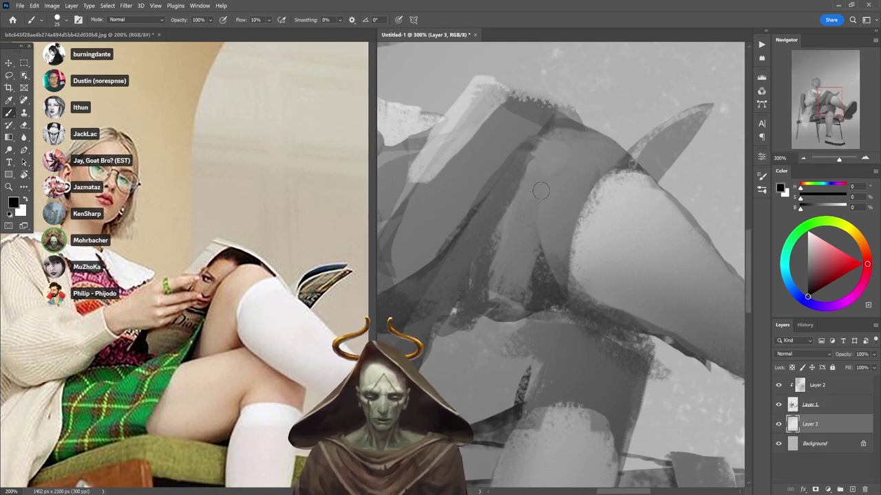
{"action": "mouse_move", "coordinate": [554, 167]}
{"action": "left_mouse_down"}
{"action": "mouse_move", "coordinate": [598, 141]}
{"action": "mouse_move", "coordinate": [548, 179]}
{"action": "left_mouse_up"}
{"action": "key", "text": "ctrl+z"}
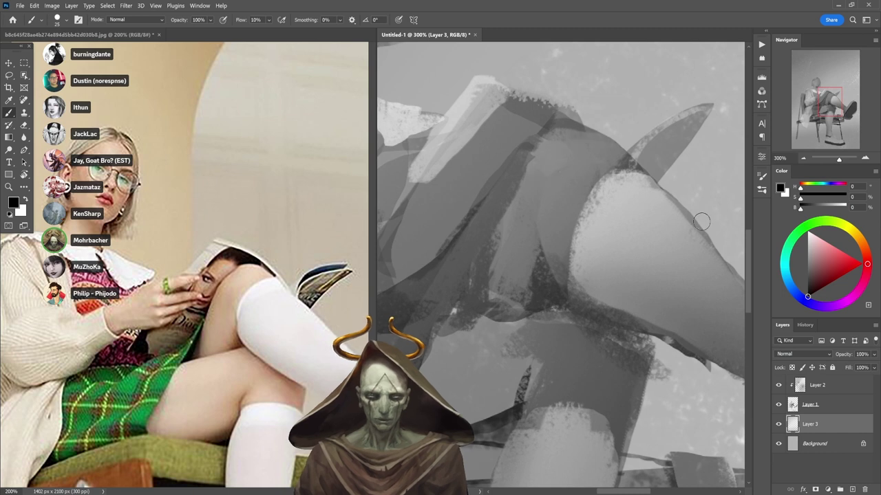
- Add a new layer above Layer 2 and draw a black arrow curving from the painted knee down along the thigh
{"action": "left_click", "coordinate": [836, 385]}
{"action": "left_click", "coordinate": [852, 489]}
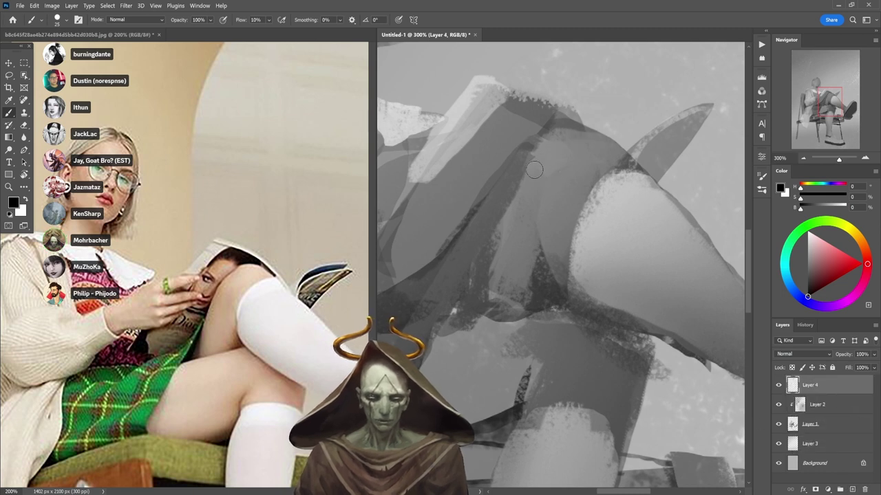
{"action": "mouse_move", "coordinate": [535, 167]}
{"action": "left_mouse_down"}
{"action": "mouse_move", "coordinate": [585, 136]}
{"action": "mouse_move", "coordinate": [599, 141]}
{"action": "mouse_move", "coordinate": [571, 135]}
{"action": "mouse_move", "coordinate": [528, 173]}
{"action": "mouse_move", "coordinate": [496, 279]}
{"action": "left_mouse_up"}
{"action": "key", "text": "ctrl+z"}
{"action": "left_click_drag", "start_coordinate": [500, 229], "coordinate": [495, 280]}
{"action": "left_click_drag", "start_coordinate": [526, 242], "coordinate": [497, 278]}
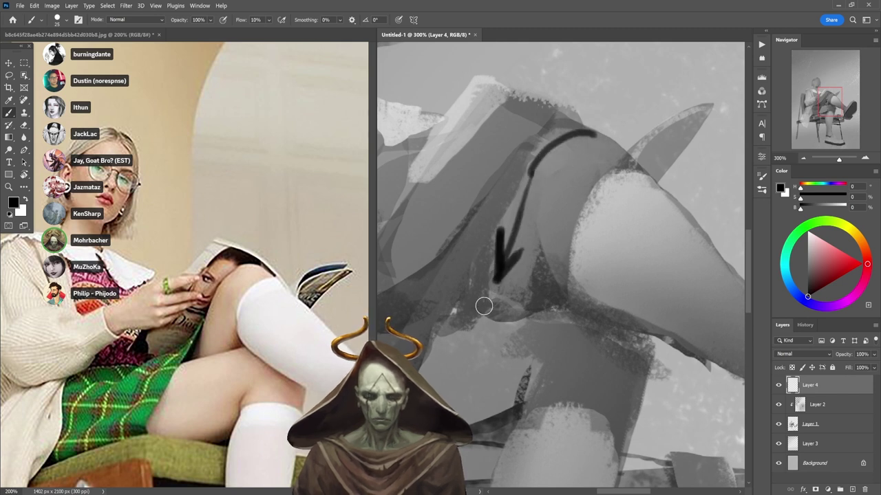
- Undo the black arrow drawn over the painted knee and thigh
{"action": "key", "text": "ctrl+z"}
{"action": "key", "text": "ctrl+z"}
{"action": "key", "text": "ctrl+z"}
{"action": "key", "text": "ctrl+z"}
{"action": "key", "text": "ctrl+z"}
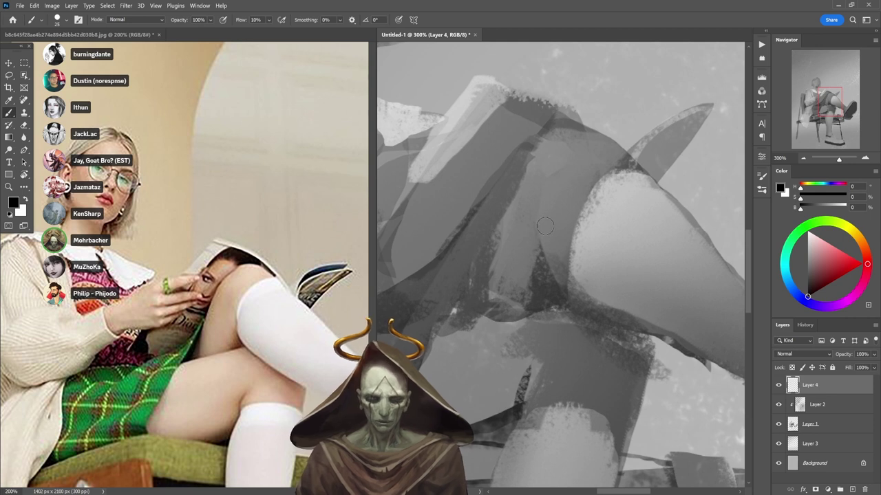
- Enlarge the brush to 125, sample the dark gray beneath the raised thigh and shade the thigh upward at 30% opacity
{"action": "key", "text": "bracketright"}
{"action": "key", "text": "bracketright"}
{"action": "key", "text": "bracketright"}
{"action": "key", "text": "bracketright"}
{"action": "key", "text": "bracketright"}
{"action": "key", "text": "bracketright"}
{"action": "key", "text": "bracketright"}
{"action": "key", "text": "bracketright"}
{"action": "left_click", "coordinate": [541, 291], "text": "alt"}
{"action": "key", "text": "3"}
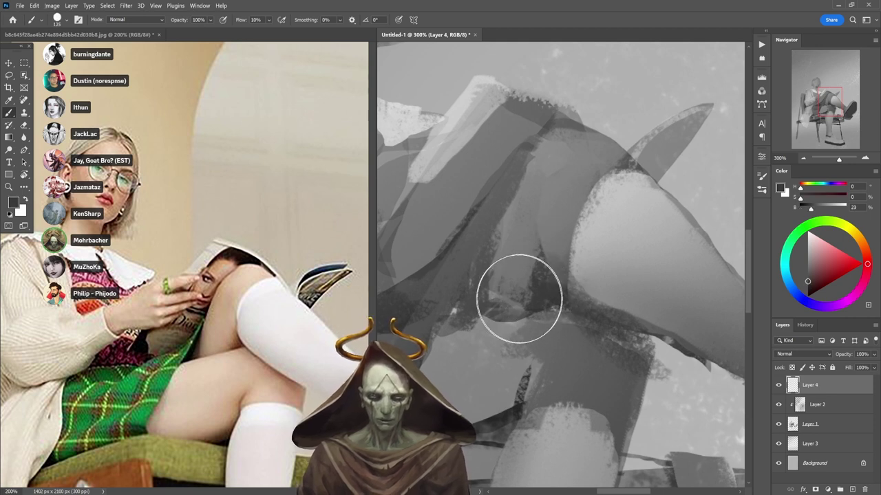
{"action": "mouse_move", "coordinate": [518, 299]}
{"action": "left_mouse_down"}
{"action": "mouse_move", "coordinate": [518, 291]}
{"action": "mouse_move", "coordinate": [505, 295]}
{"action": "mouse_move", "coordinate": [521, 227]}
{"action": "left_mouse_up"}
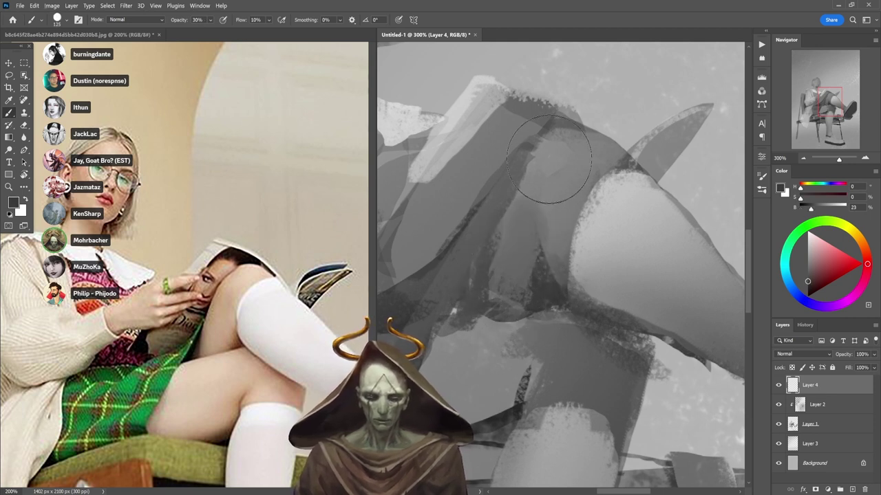
- Blend mid-grays sampled from the raised thigh up toward the knee, using 60% and 30% opacity
{"action": "left_click", "coordinate": [529, 219], "text": "alt"}
{"action": "key", "text": "6"}
{"action": "left_click_drag", "start_coordinate": [544, 278], "coordinate": [548, 166]}
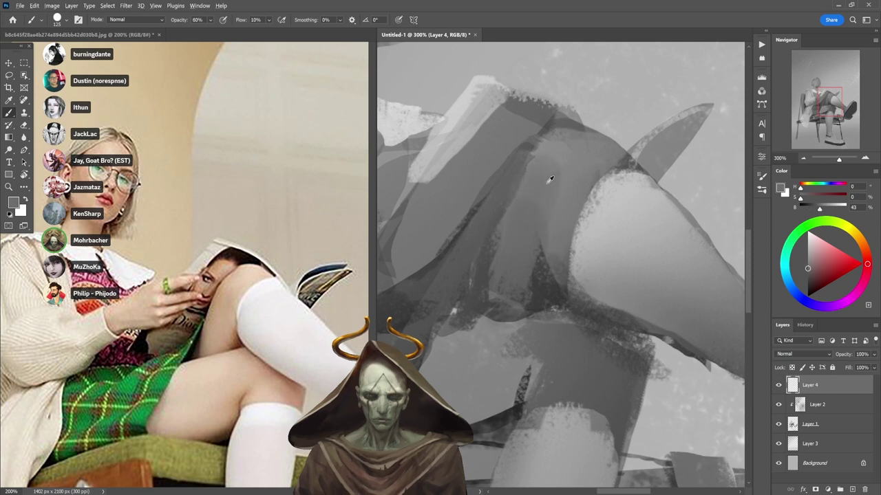
{"action": "left_click", "coordinate": [551, 179], "text": "alt"}
{"action": "key", "text": "3"}
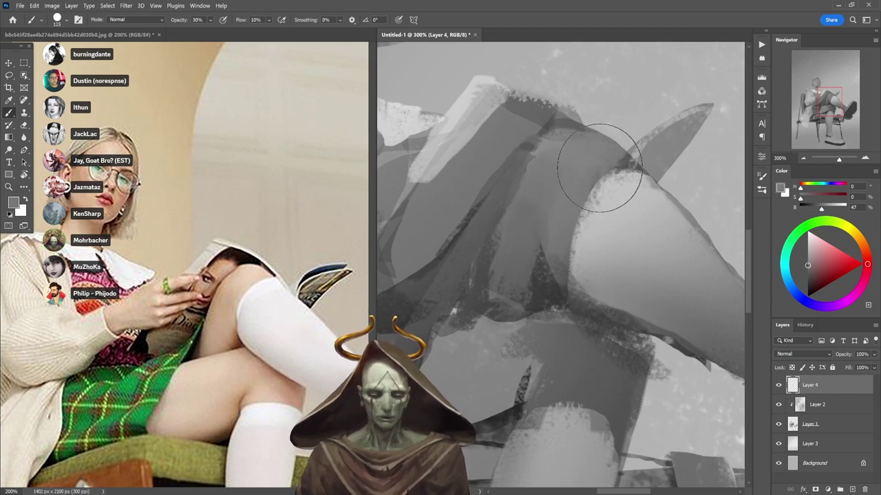
- Lighten the top of the raised knee with light gray sampled from the sock, and soften its lower edge with a sampled thigh gray
{"action": "left_click", "coordinate": [631, 197], "text": "alt"}
{"action": "mouse_move", "coordinate": [569, 148]}
{"action": "left_mouse_down"}
{"action": "mouse_move", "coordinate": [585, 127]}
{"action": "mouse_move", "coordinate": [582, 172]}
{"action": "mouse_move", "coordinate": [568, 152]}
{"action": "left_mouse_up"}
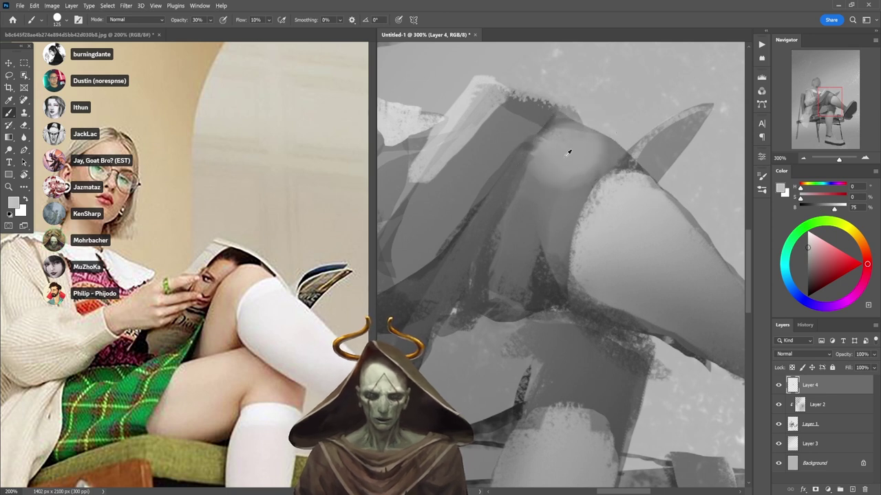
{"action": "left_click", "coordinate": [538, 180], "text": "alt"}
{"action": "mouse_move", "coordinate": [543, 179]}
{"action": "left_mouse_down"}
{"action": "mouse_move", "coordinate": [566, 162]}
{"action": "mouse_move", "coordinate": [564, 195]}
{"action": "left_mouse_up"}
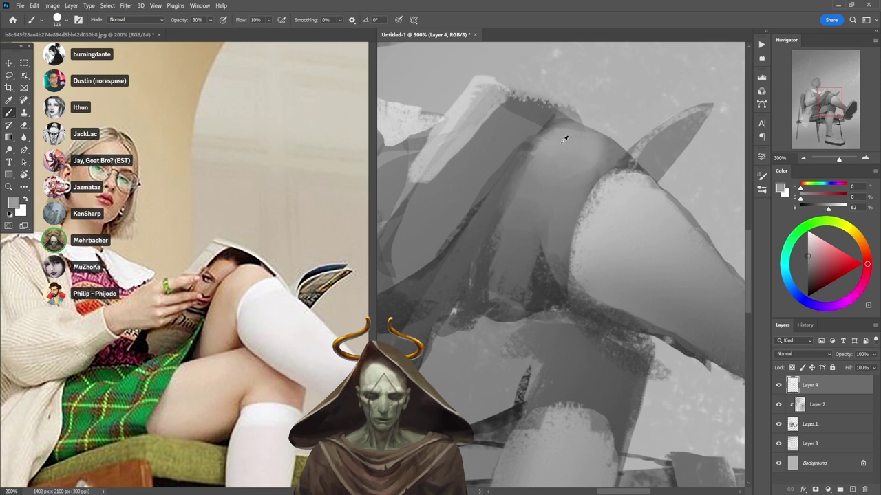
- Blend sampled mid-grays from the knee highlight down the raised thigh at 30% opacity
{"action": "left_click", "coordinate": [530, 224], "text": "alt"}
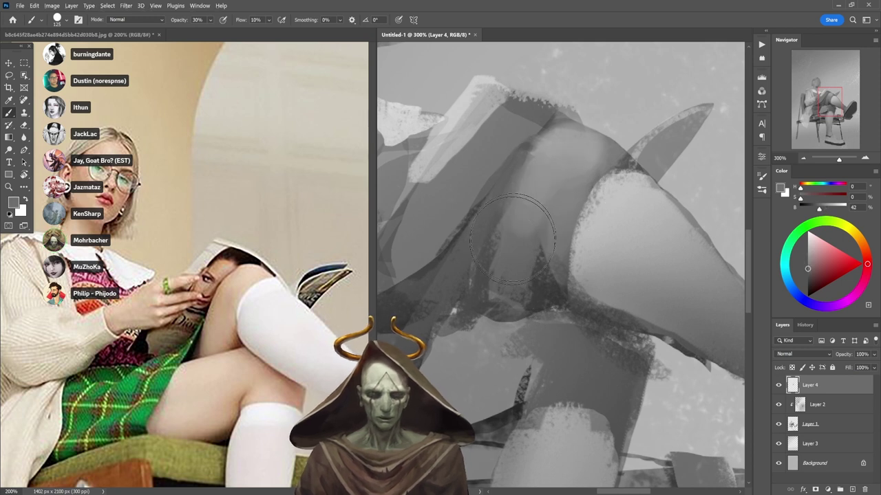
{"action": "left_click", "coordinate": [532, 203], "text": "alt"}
{"action": "left_click_drag", "start_coordinate": [538, 206], "coordinate": [548, 185]}
- Reduce the brush to 45 and refine the light-to-dark transitions on the raised thigh and knee with sampled grays
{"action": "key", "text": "["}
{"action": "key", "text": "["}
{"action": "key", "text": "["}
{"action": "key", "text": "["}
{"action": "key", "text": "["}
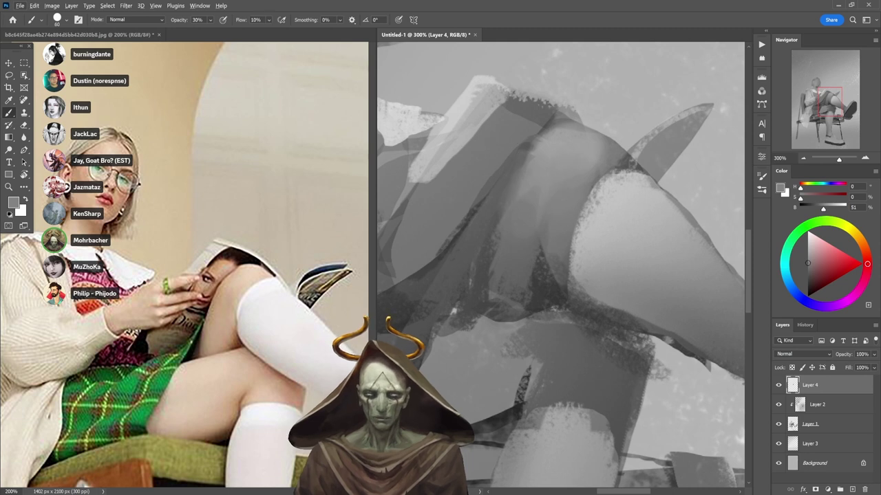
{"action": "left_click", "coordinate": [531, 199], "text": "alt"}
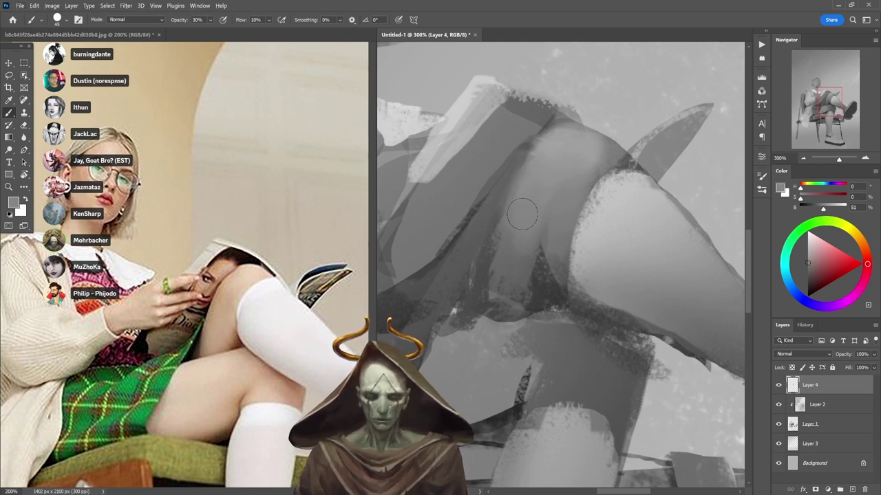
{"action": "left_click", "coordinate": [558, 149], "text": "alt"}
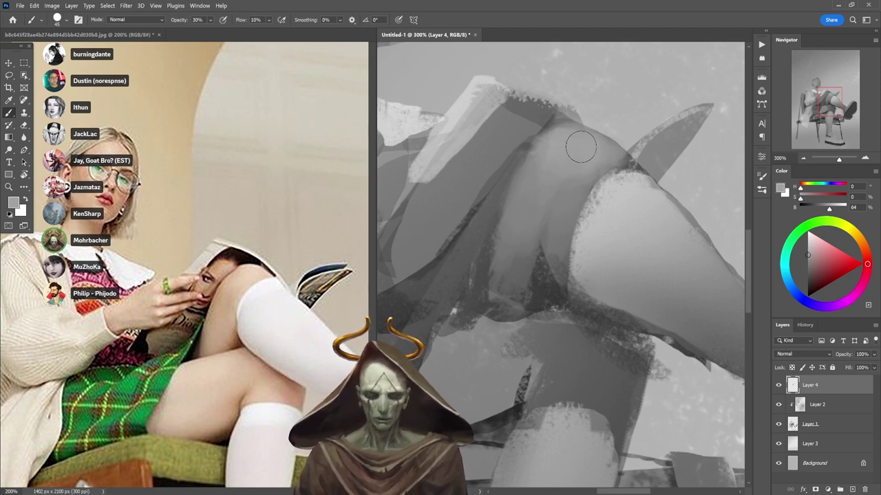
- Draw a white arrow from the painted knee down the raised thigh, and undo it
{"action": "key", "text": "d"}
{"action": "key", "text": "x"}
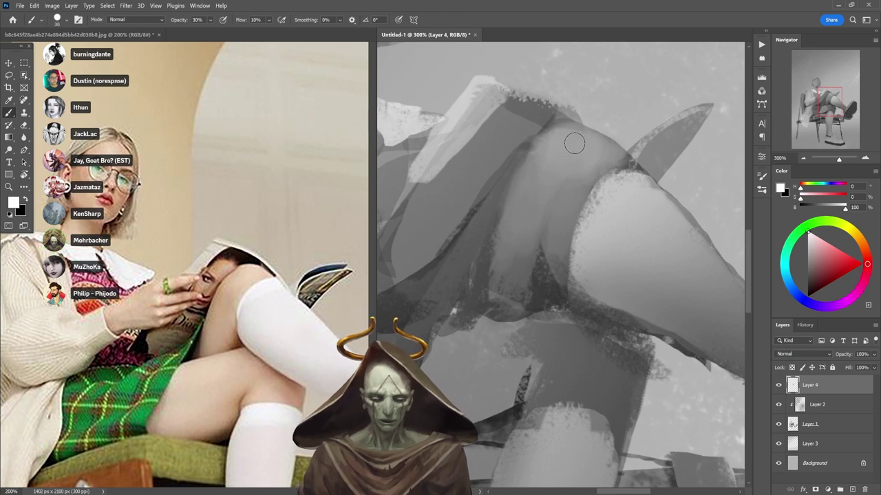
{"action": "mouse_move", "coordinate": [581, 142]}
{"action": "left_mouse_down"}
{"action": "mouse_move", "coordinate": [527, 258]}
{"action": "mouse_move", "coordinate": [545, 256]}
{"action": "left_mouse_up"}
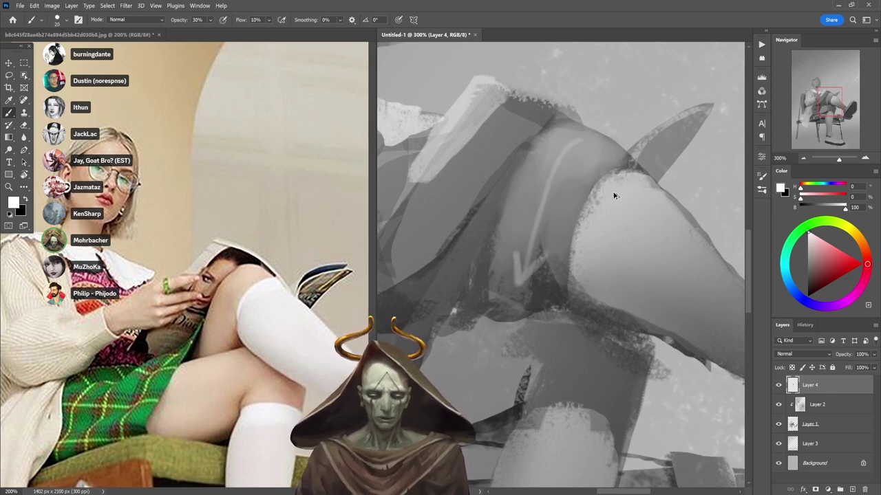
{"action": "key", "text": "ctrl+z"}
{"action": "key", "text": "ctrl+z"}
- Try darkening the triangular gap beneath the raised thigh with black at 30% opacity
{"action": "left_click_drag", "start_coordinate": [600, 196], "coordinate": [568, 220]}
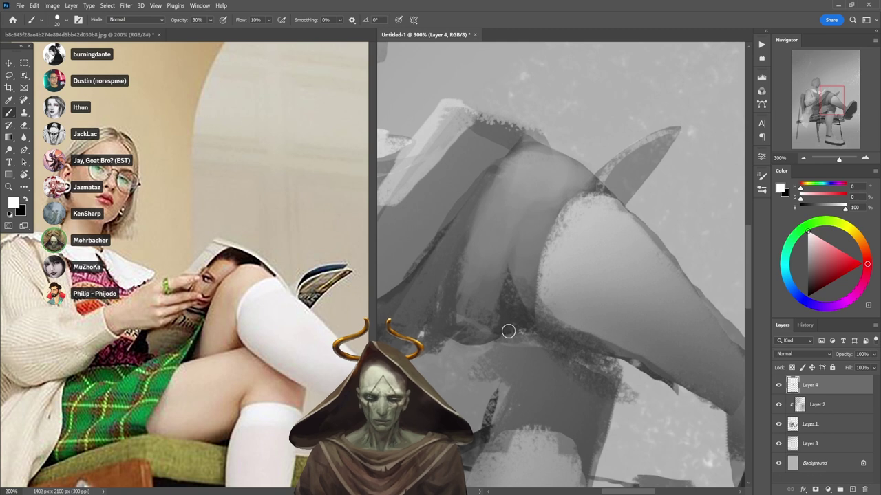
{"action": "key", "text": "x"}
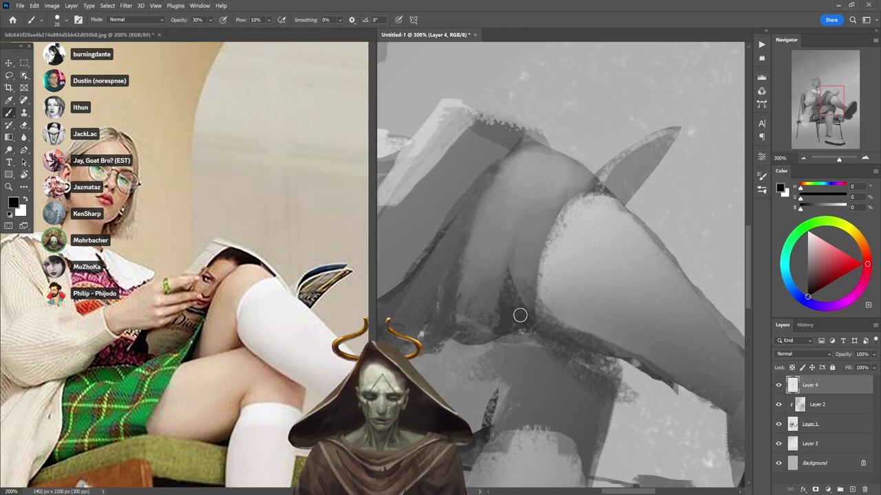
{"action": "mouse_move", "coordinate": [503, 329]}
{"action": "left_mouse_down"}
{"action": "mouse_move", "coordinate": [507, 271]}
{"action": "mouse_move", "coordinate": [531, 327]}
{"action": "mouse_move", "coordinate": [502, 337]}
{"action": "mouse_move", "coordinate": [505, 275]}
{"action": "mouse_move", "coordinate": [516, 309]}
{"action": "left_mouse_up"}
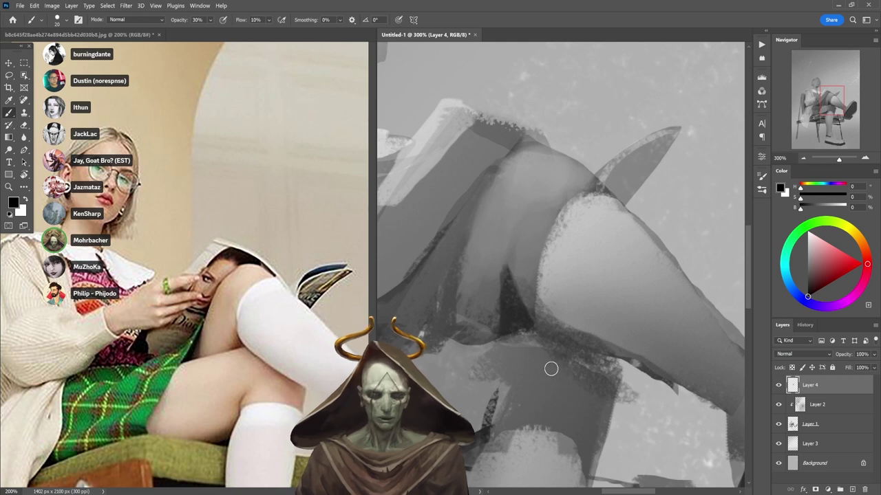
{"action": "key", "text": "ctrl+z"}
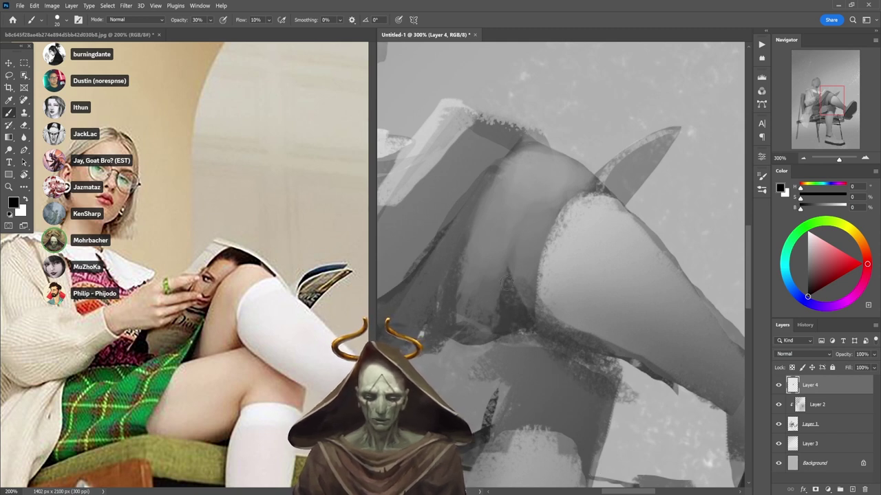
- Draw a black arrow on the reference photo along the lower thigh, from beneath the crossed leg toward the skirt
{"action": "left_click_drag", "start_coordinate": [514, 384], "coordinate": [605, 185]}
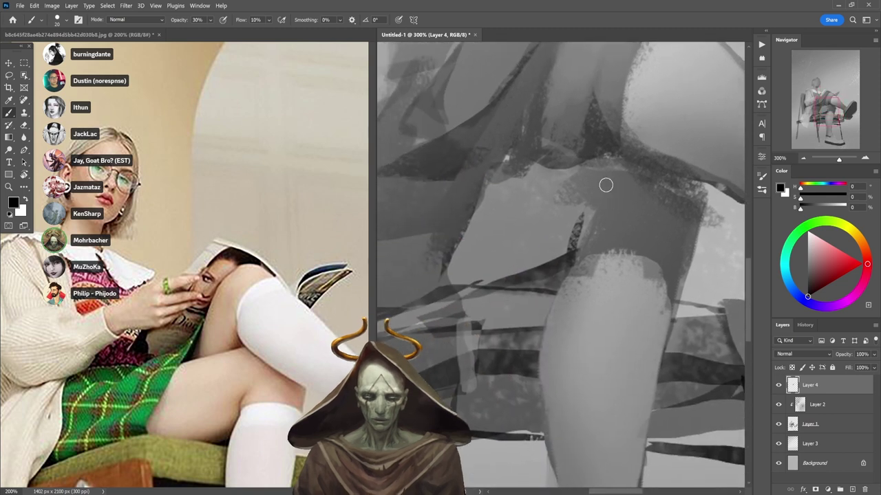
{"action": "left_click", "coordinate": [182, 424]}
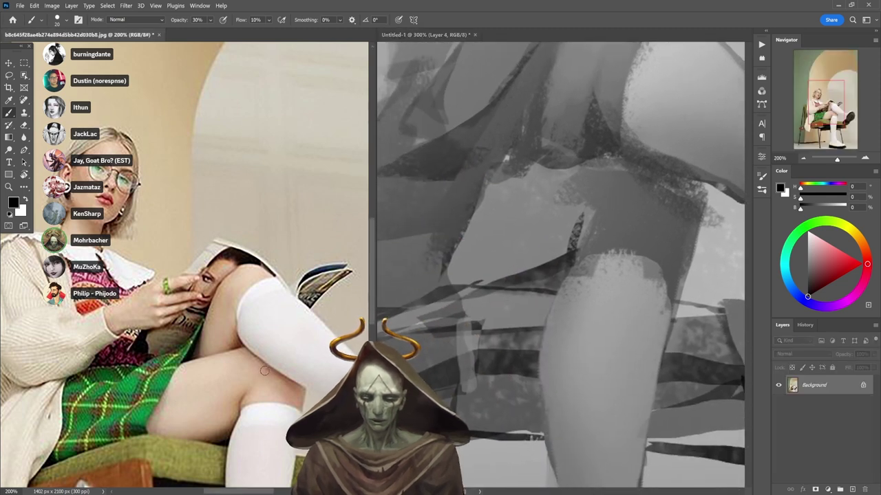
{"action": "mouse_move", "coordinate": [178, 393]}
{"action": "left_mouse_down"}
{"action": "mouse_move", "coordinate": [160, 409]}
{"action": "mouse_move", "coordinate": [193, 411]}
{"action": "left_mouse_up"}
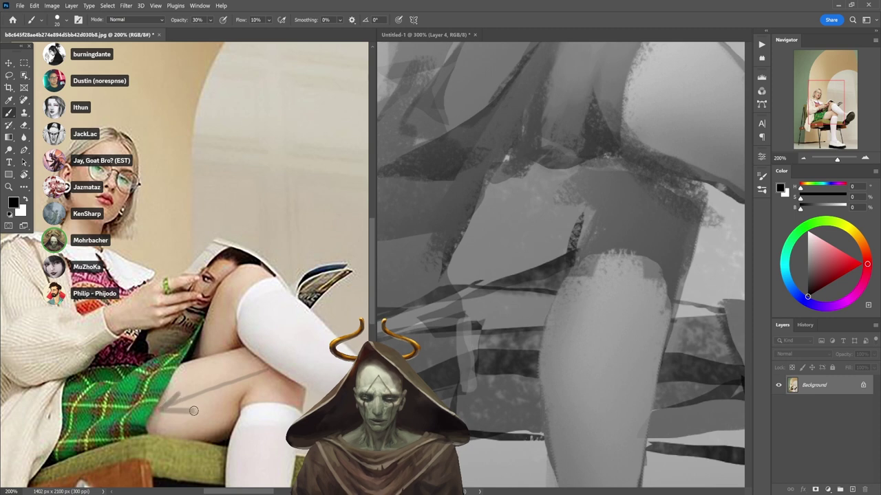
- Return to the painting and brush the lighter gray sampled from the lower thigh across the dark area toward its knee
{"action": "left_click", "coordinate": [631, 181]}
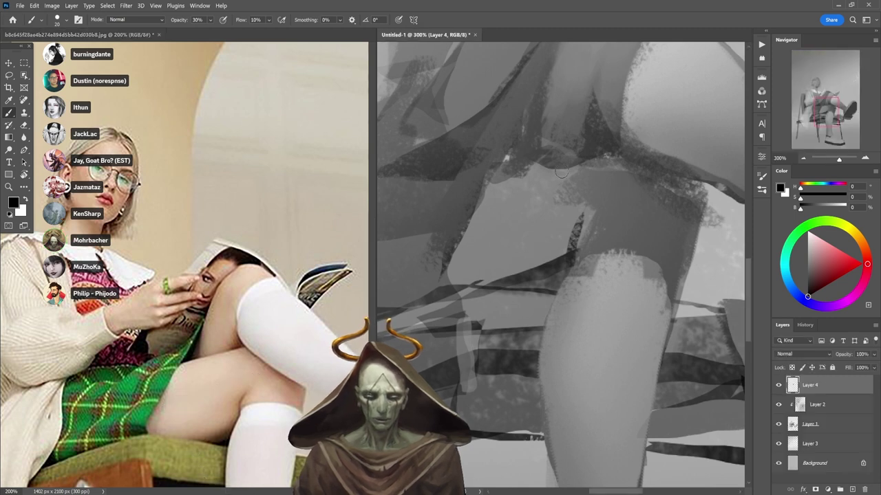
{"action": "left_click", "coordinate": [548, 219], "text": "alt"}
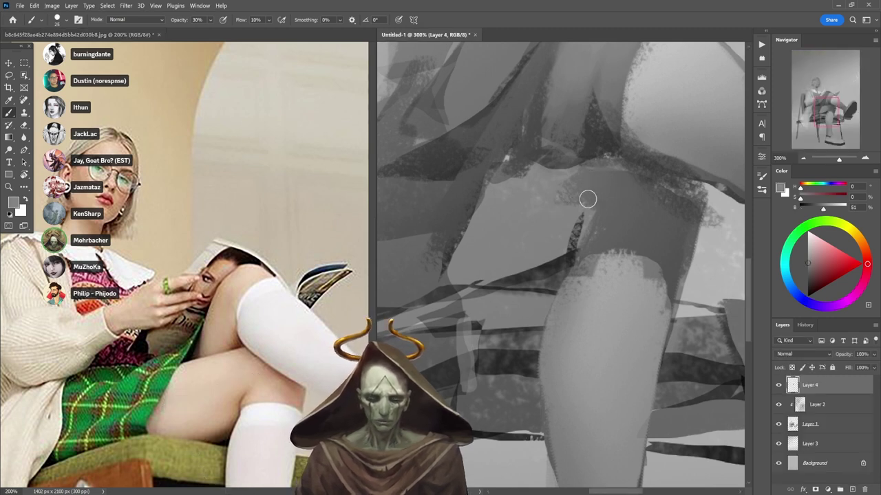
{"action": "mouse_move", "coordinate": [556, 207]}
{"action": "left_mouse_down"}
{"action": "mouse_move", "coordinate": [607, 215]}
{"action": "mouse_move", "coordinate": [617, 208]}
{"action": "mouse_move", "coordinate": [578, 179]}
{"action": "mouse_move", "coordinate": [634, 209]}
{"action": "mouse_move", "coordinate": [632, 181]}
{"action": "left_mouse_up"}
- Shade the top of the lower thigh beneath the crossed leg with sampled dark gray at 30% opacity
{"action": "left_click", "coordinate": [641, 178], "text": "alt"}
{"action": "left_click", "coordinate": [640, 180], "text": "alt"}
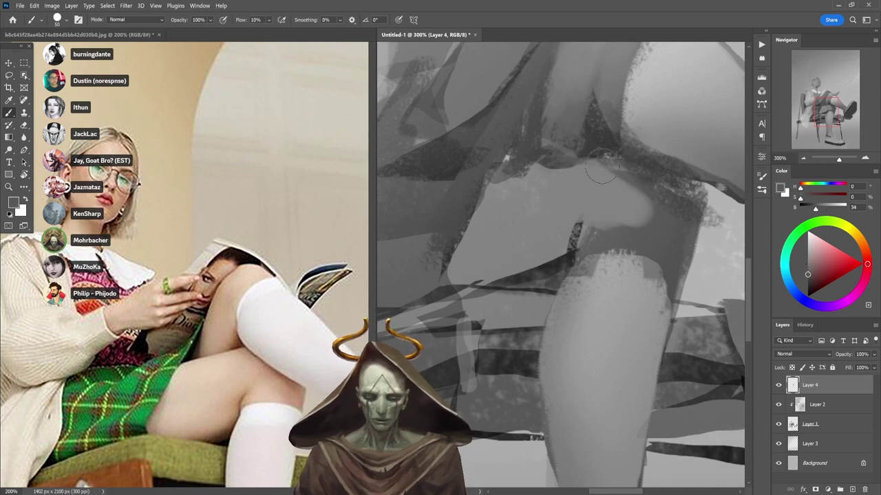
{"action": "key", "text": "3"}
{"action": "mouse_move", "coordinate": [593, 183]}
{"action": "left_mouse_down"}
{"action": "mouse_move", "coordinate": [639, 208]}
{"action": "mouse_move", "coordinate": [580, 205]}
{"action": "mouse_move", "coordinate": [599, 168]}
{"action": "mouse_move", "coordinate": [567, 184]}
{"action": "mouse_move", "coordinate": [566, 209]}
{"action": "left_mouse_up"}
{"action": "left_click", "coordinate": [627, 198], "text": "alt"}
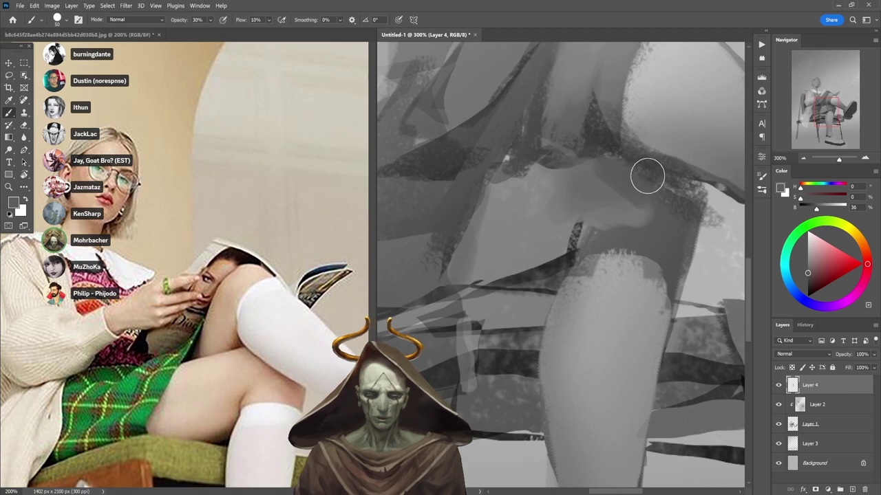
- Draw a thin black arrow along the painted lower thigh, from its knee toward the skirt hem
{"action": "key", "text": "d"}
{"action": "key", "text": "["}
{"action": "key", "text": "["}
{"action": "key", "text": "["}
{"action": "key", "text": "["}
{"action": "key", "text": "["}
{"action": "key", "text": "["}
{"action": "key", "text": "["}
{"action": "key", "text": "["}
{"action": "key", "text": "["}
{"action": "key", "text": "["}
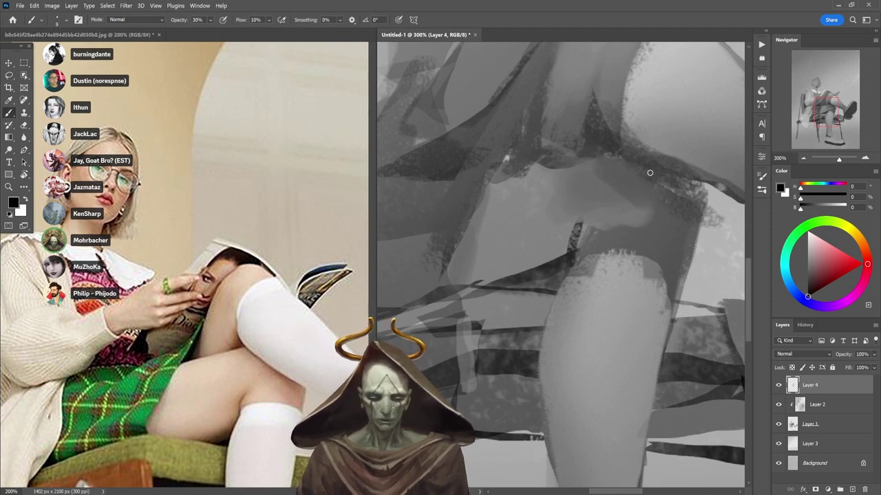
{"action": "left_click_drag", "start_coordinate": [639, 176], "coordinate": [474, 236]}
{"action": "mouse_move", "coordinate": [501, 202]}
{"action": "left_mouse_down"}
{"action": "mouse_move", "coordinate": [482, 224]}
{"action": "mouse_move", "coordinate": [528, 229]}
{"action": "left_mouse_up"}
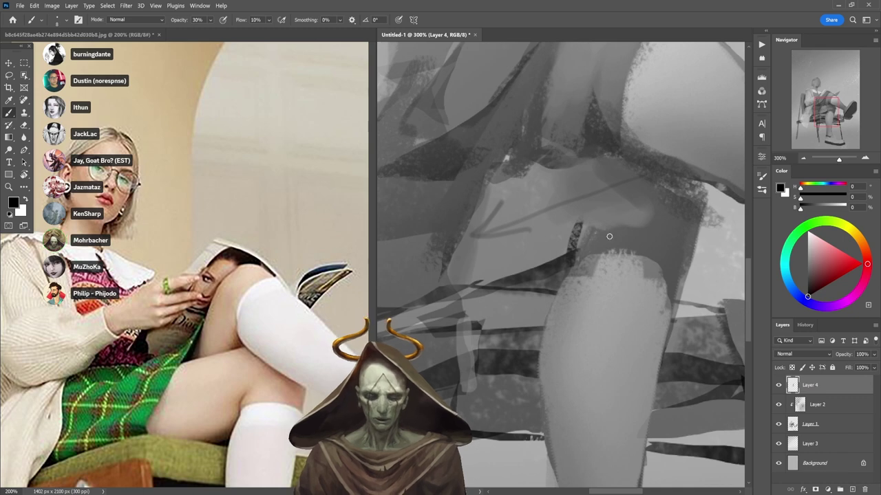
- Try blocking in the cast shadow on the lower knee beneath the crossed leg with black at 100% opacity
{"action": "key", "text": "ctrl+minus"}
{"action": "key", "text": "ctrl+minus"}
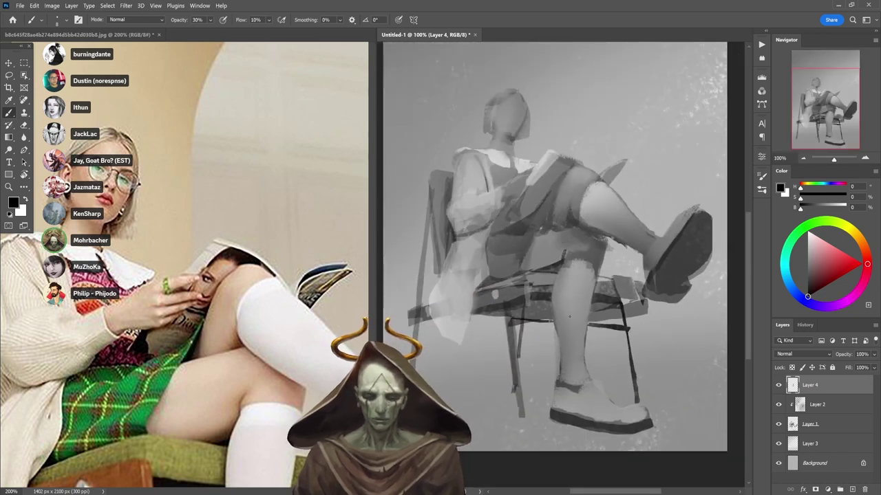
{"action": "left_click", "coordinate": [596, 247]}
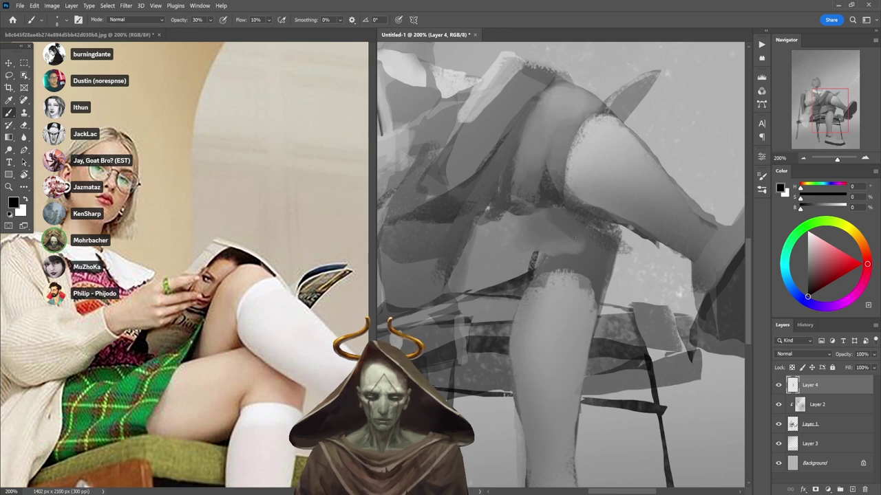
{"action": "key", "text": "0"}
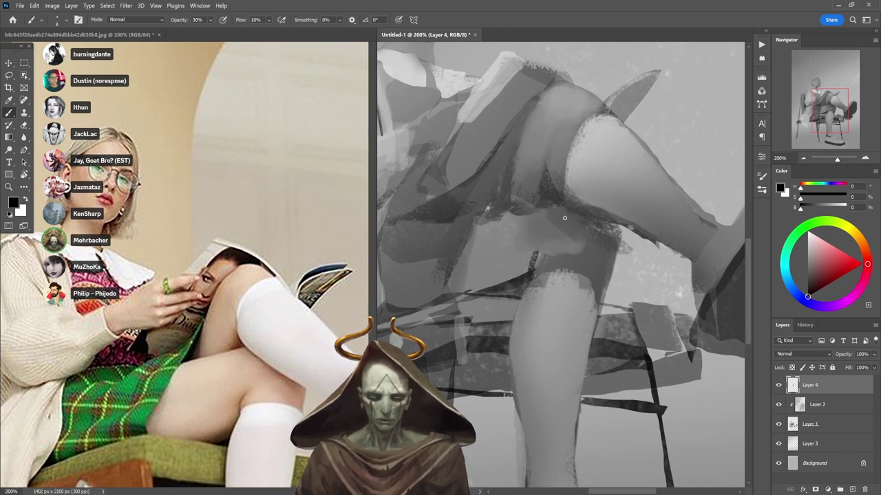
{"action": "mouse_move", "coordinate": [557, 211]}
{"action": "left_mouse_down"}
{"action": "mouse_move", "coordinate": [611, 258]}
{"action": "mouse_move", "coordinate": [615, 224]}
{"action": "mouse_move", "coordinate": [560, 208]}
{"action": "mouse_move", "coordinate": [601, 226]}
{"action": "mouse_move", "coordinate": [601, 243]}
{"action": "mouse_move", "coordinate": [613, 244]}
{"action": "mouse_move", "coordinate": [591, 228]}
{"action": "mouse_move", "coordinate": [614, 230]}
{"action": "left_mouse_up"}
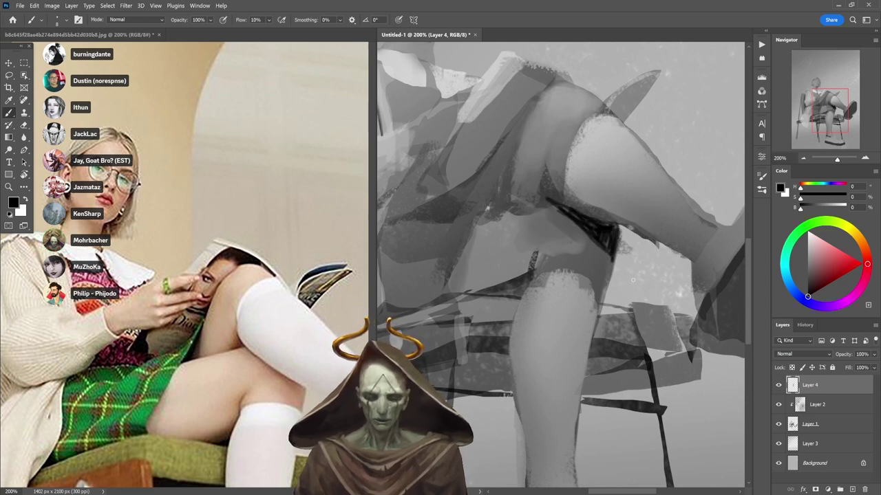
{"action": "key", "text": "ctrl+z"}
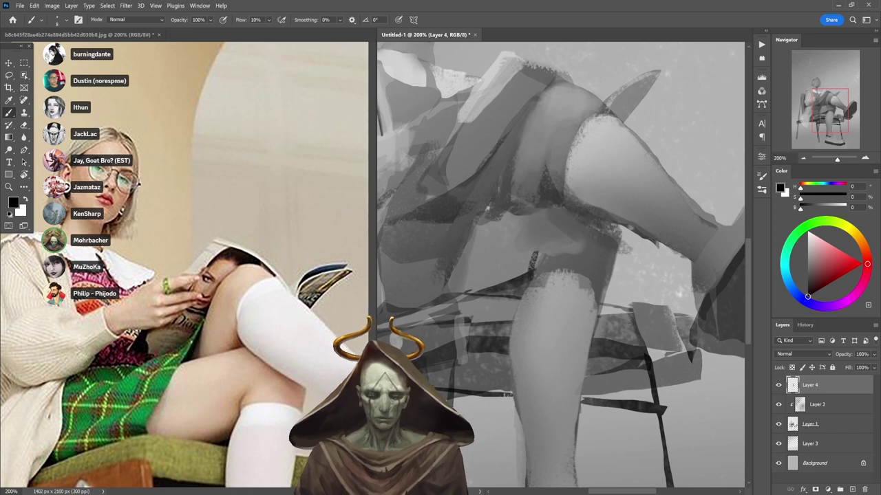
- Lasso the narrow triangular shadow area between the skirt's fold and the crossed thigh, ready for brushing
{"action": "left_click", "coordinate": [598, 250], "text": "alt"}
{"action": "left_click", "coordinate": [601, 251], "text": "alt"}
{"action": "left_click", "coordinate": [600, 251], "text": "alt"}
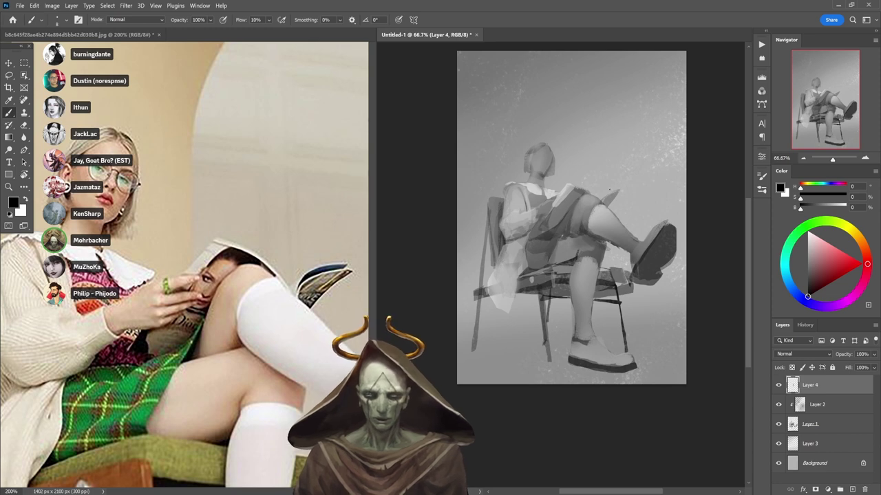
{"action": "left_click", "coordinate": [551, 244], "text": "ctrl"}
{"action": "left_click", "coordinate": [557, 246], "text": "ctrl"}
{"action": "left_click", "coordinate": [557, 246], "text": "ctrl"}
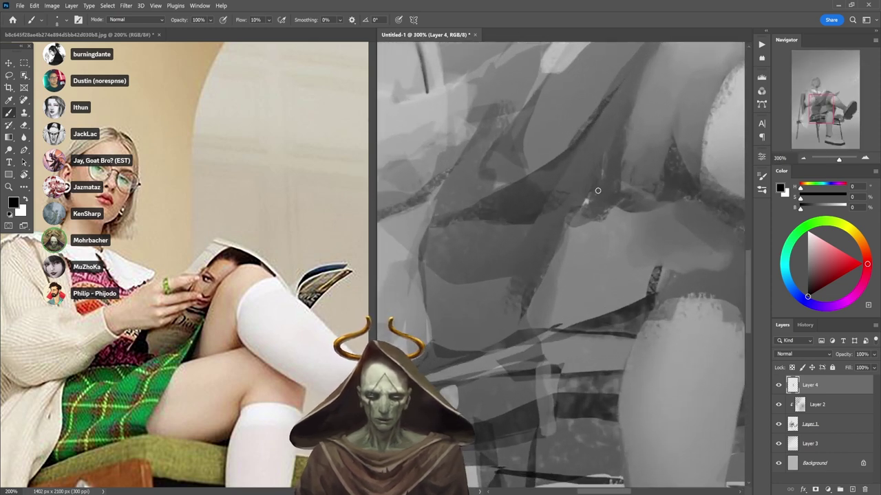
{"action": "mouse_move", "coordinate": [653, 130]}
{"action": "left_mouse_down"}
{"action": "mouse_move", "coordinate": [558, 236]}
{"action": "mouse_move", "coordinate": [503, 273]}
{"action": "left_mouse_up"}
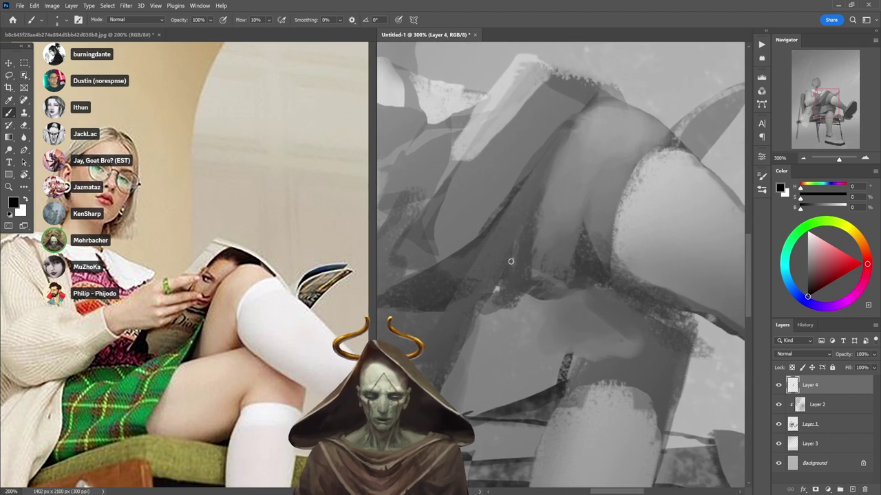
{"action": "key", "text": "l"}
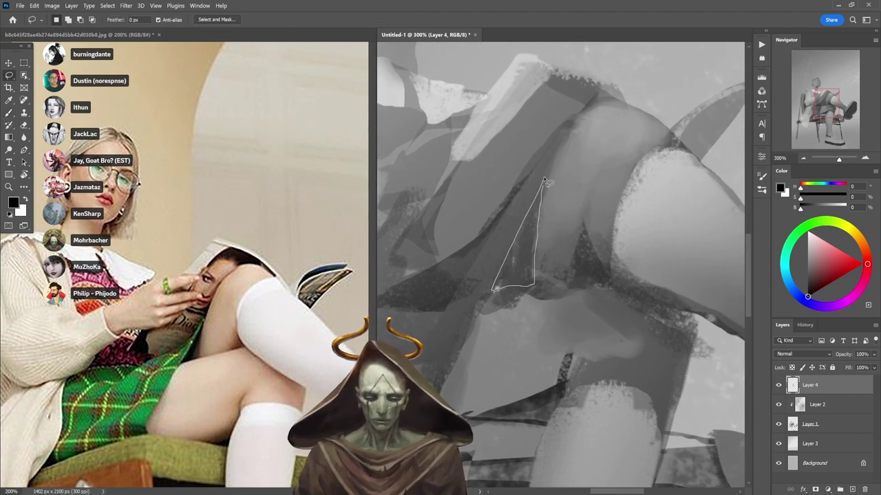
{"action": "left_click_drag", "start_coordinate": [543, 178], "coordinate": [544, 181]}
{"action": "key", "text": "b"}
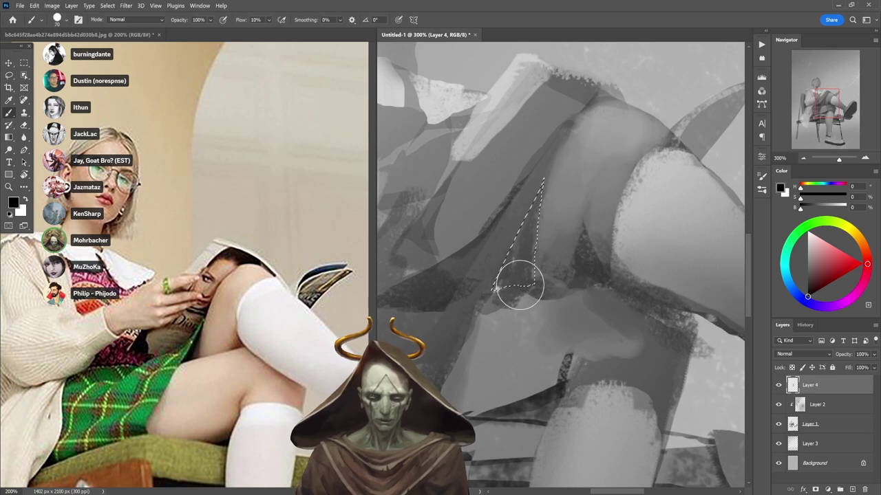
- Try darkening the selected triangle beside the crossed thigh with black at 50% opacity, then undo back to the selection
{"action": "key", "text": "5"}
{"action": "left_click_drag", "start_coordinate": [511, 240], "coordinate": [563, 196]}
{"action": "key", "text": "ctrl+d"}
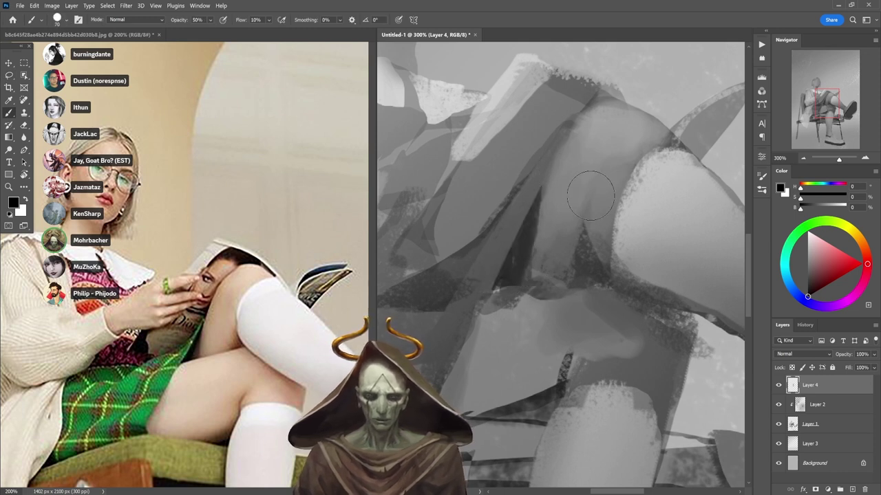
{"action": "key", "text": "ctrl+z"}
{"action": "key", "text": "ctrl+z"}
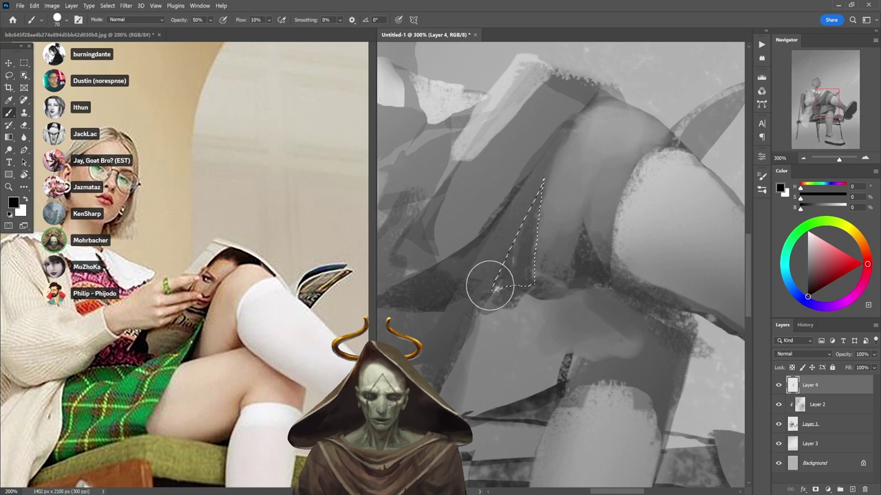
- Darken the selected triangle beneath the skirt with black at 20% opacity and deselect it
{"action": "key", "text": "2"}
{"action": "mouse_move", "coordinate": [490, 286]}
{"action": "left_mouse_down"}
{"action": "mouse_move", "coordinate": [503, 282]}
{"action": "mouse_move", "coordinate": [498, 252]}
{"action": "mouse_move", "coordinate": [521, 226]}
{"action": "mouse_move", "coordinate": [554, 150]}
{"action": "left_mouse_up"}
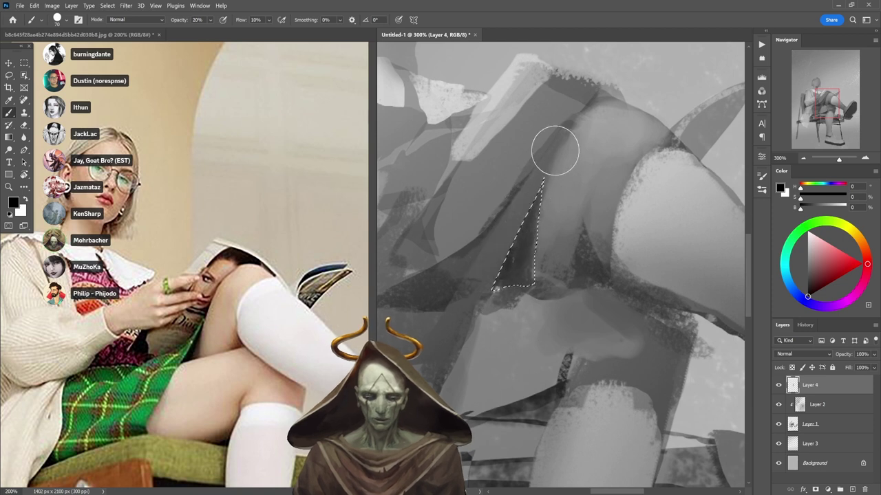
{"action": "key", "text": "ctrl+d"}
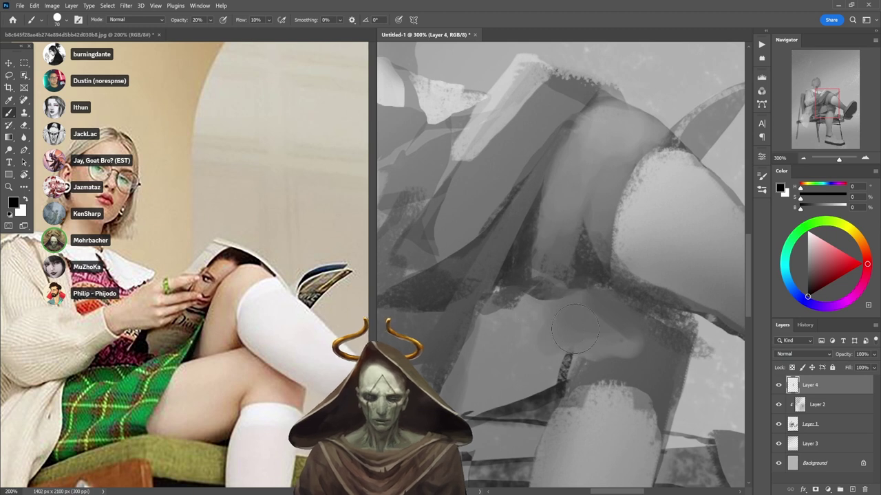
- Lasso the upper part of the lower thigh and brush its top edge with gray sampled from the thigh at 80% opacity
{"action": "key", "text": "l"}
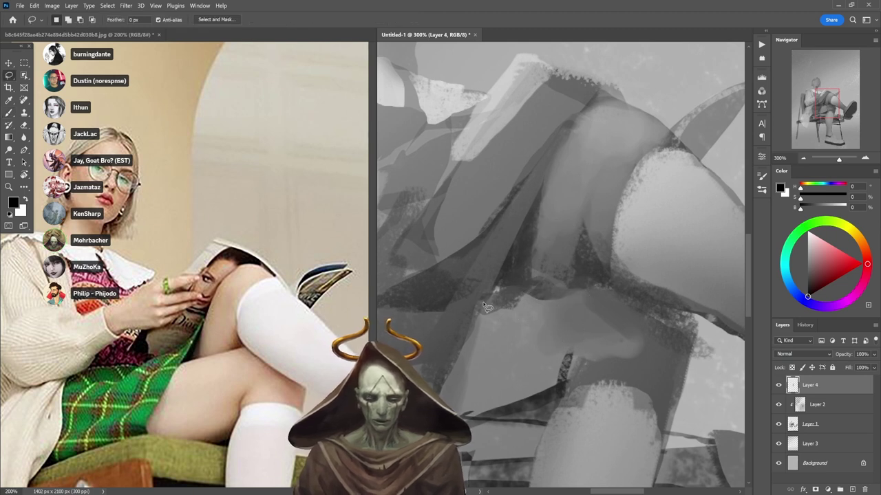
{"action": "mouse_move", "coordinate": [483, 304]}
{"action": "left_mouse_down"}
{"action": "mouse_move", "coordinate": [597, 283]}
{"action": "mouse_move", "coordinate": [644, 303]}
{"action": "left_mouse_up"}
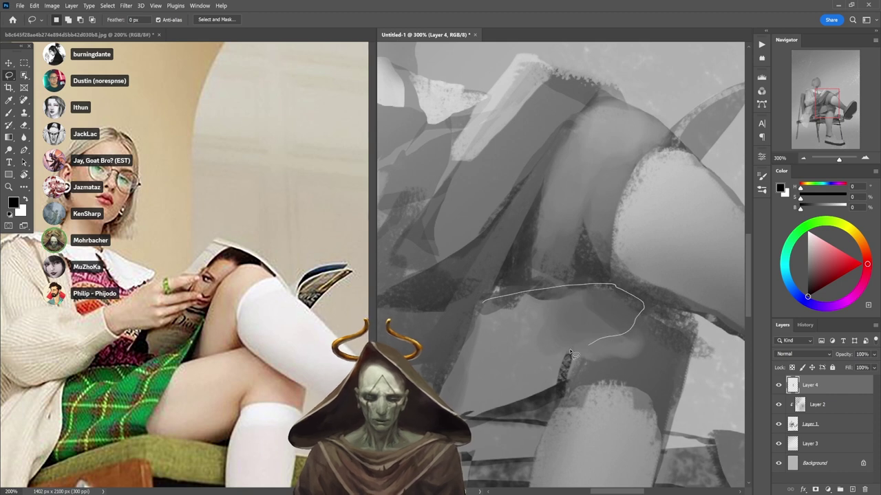
{"action": "left_click_drag", "start_coordinate": [475, 326], "coordinate": [477, 320]}
{"action": "key", "text": "b"}
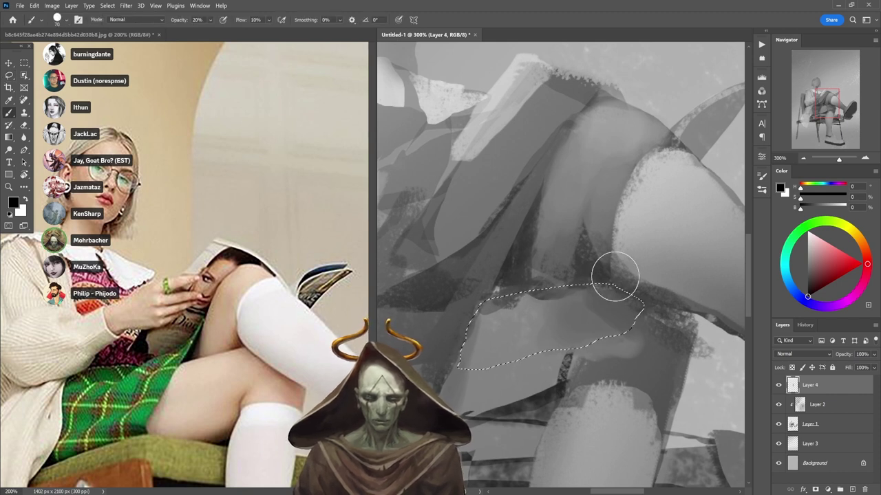
{"action": "left_click", "coordinate": [497, 320], "text": "alt"}
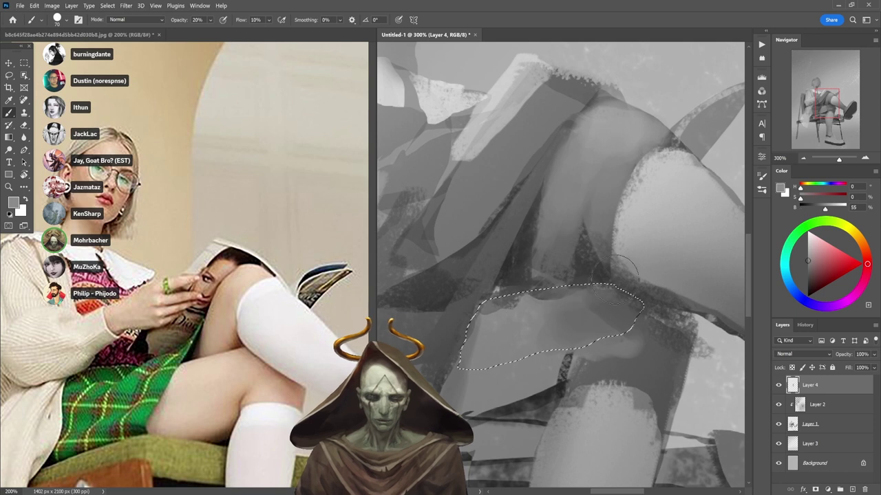
{"action": "key", "text": "8"}
{"action": "mouse_move", "coordinate": [483, 304]}
{"action": "left_mouse_down"}
{"action": "mouse_move", "coordinate": [599, 276]}
{"action": "mouse_move", "coordinate": [468, 309]}
{"action": "mouse_move", "coordinate": [648, 278]}
{"action": "left_mouse_up"}
- Blend the selected lower thigh toward the knee with sampled mid and dark grays at 30% opacity, and deselect
{"action": "left_click", "coordinate": [502, 320], "text": "alt"}
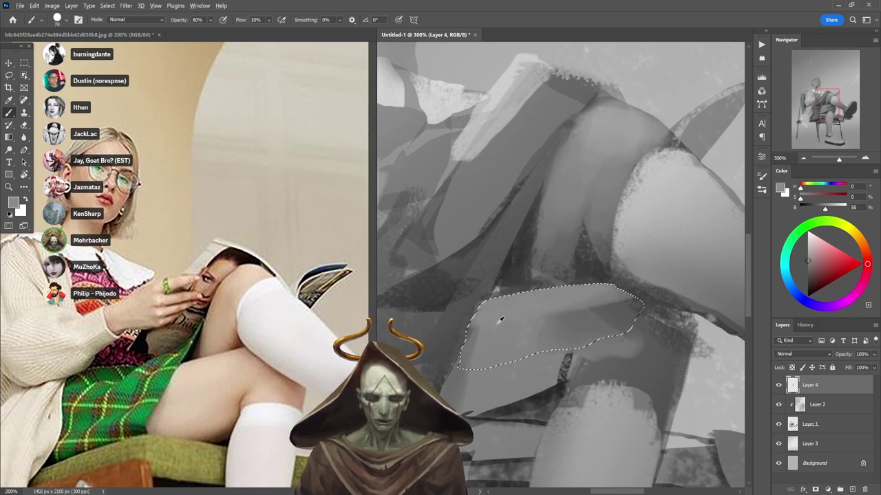
{"action": "key", "text": "3"}
{"action": "left_click_drag", "start_coordinate": [540, 324], "coordinate": [635, 300]}
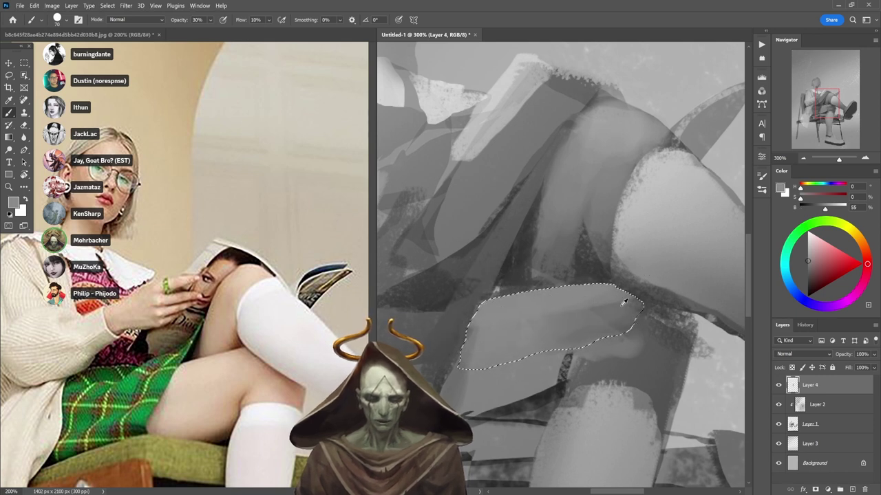
{"action": "left_click", "coordinate": [596, 304], "text": "alt"}
{"action": "mouse_move", "coordinate": [573, 310]}
{"action": "left_mouse_down"}
{"action": "mouse_move", "coordinate": [615, 291]}
{"action": "mouse_move", "coordinate": [637, 300]}
{"action": "left_mouse_up"}
{"action": "left_click", "coordinate": [644, 297], "text": "alt"}
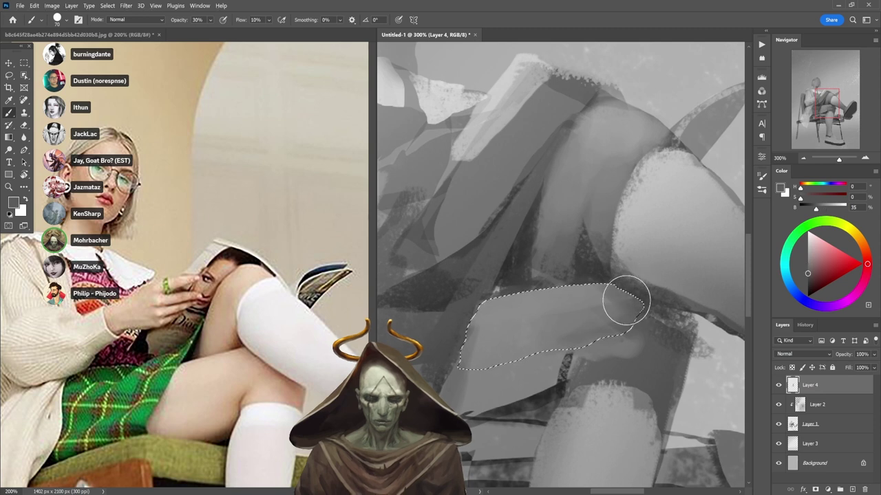
{"action": "key", "text": "ctrl+d"}
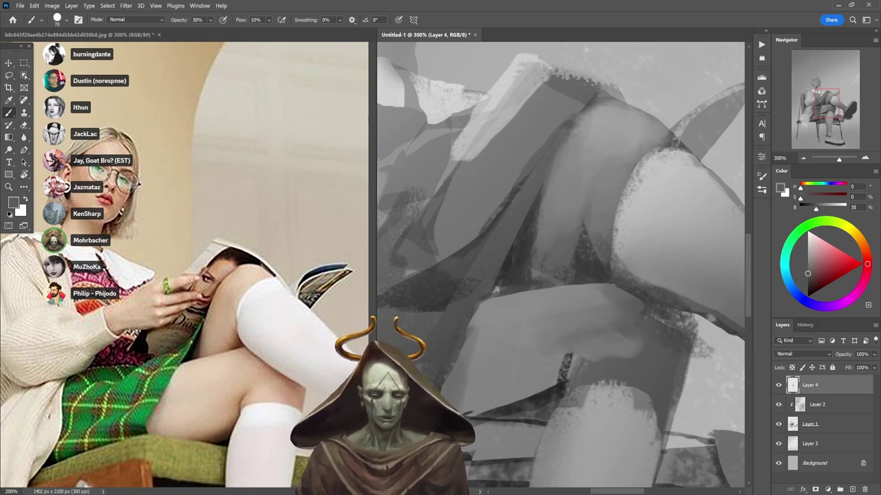
{"action": "scroll", "coordinate": [597, 293], "scroll_direction": "down", "scroll_amount": 5}
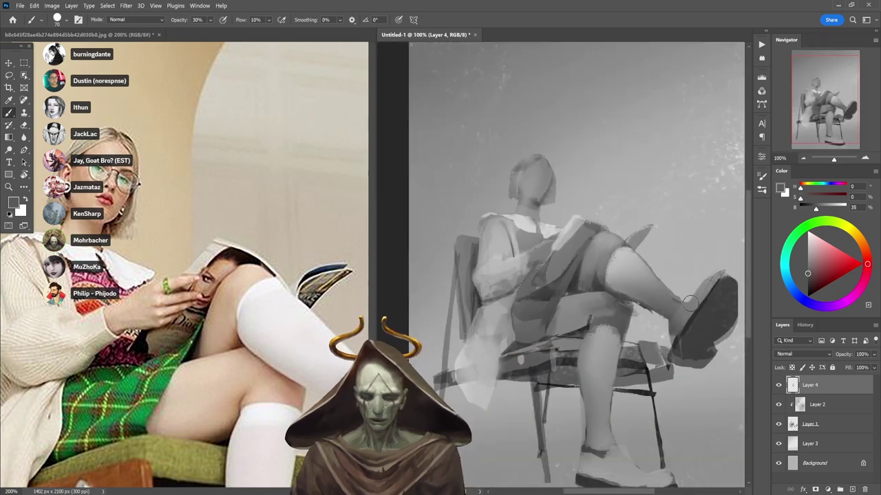
{"action": "left_click", "coordinate": [586, 339], "text": "ctrl"}
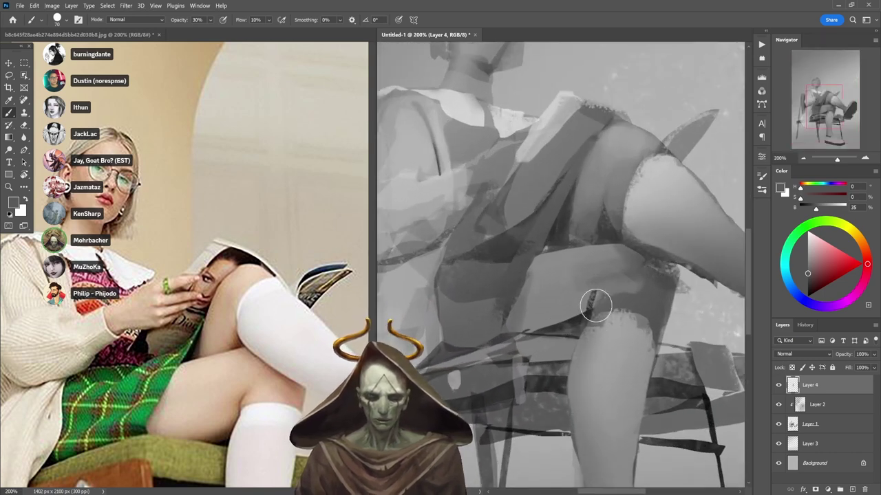
{"action": "left_click_drag", "start_coordinate": [571, 301], "coordinate": [530, 296]}
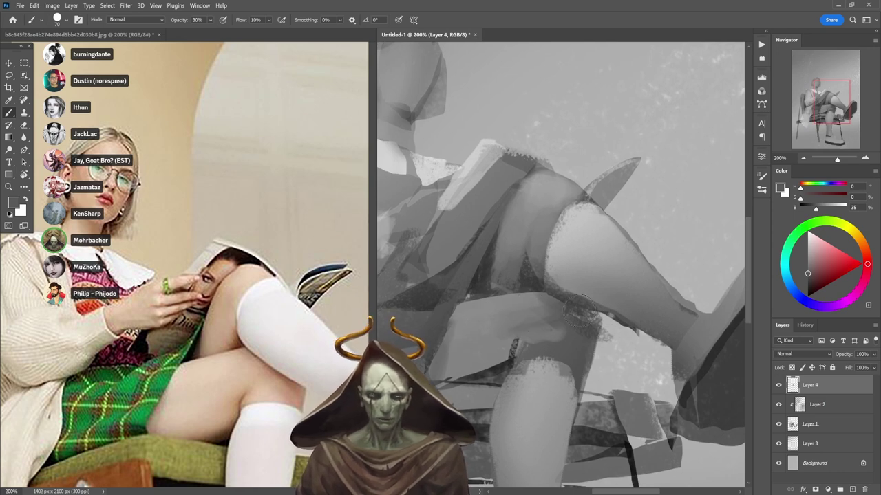
{"action": "key", "text": "ctrl+minus"}
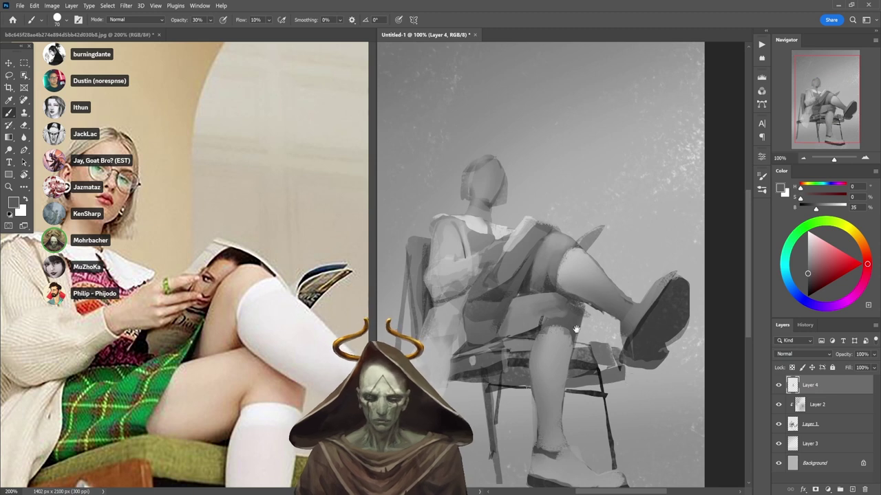
{"action": "key", "text": "ctrl+minus"}
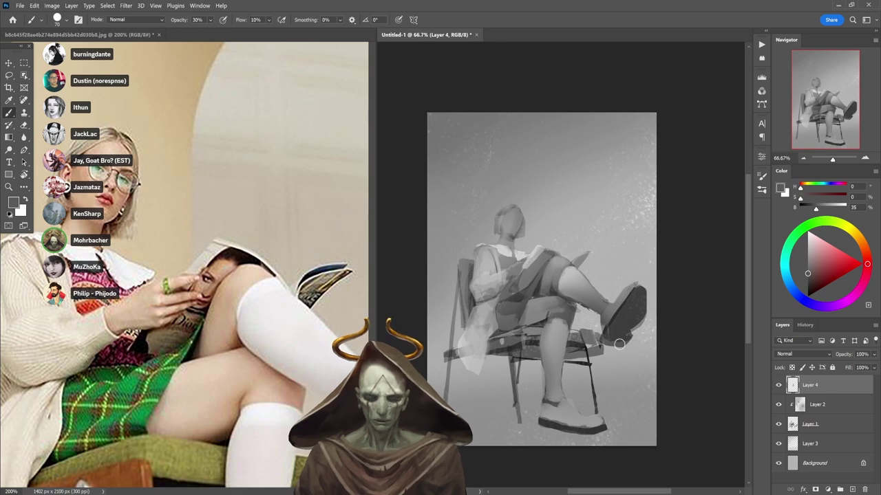
- Lasso the wedge along the lower thigh's underside, from the skirt hem to the back of the knee
{"action": "scroll", "coordinate": [542, 337], "scroll_direction": "up", "scroll_amount": 5}
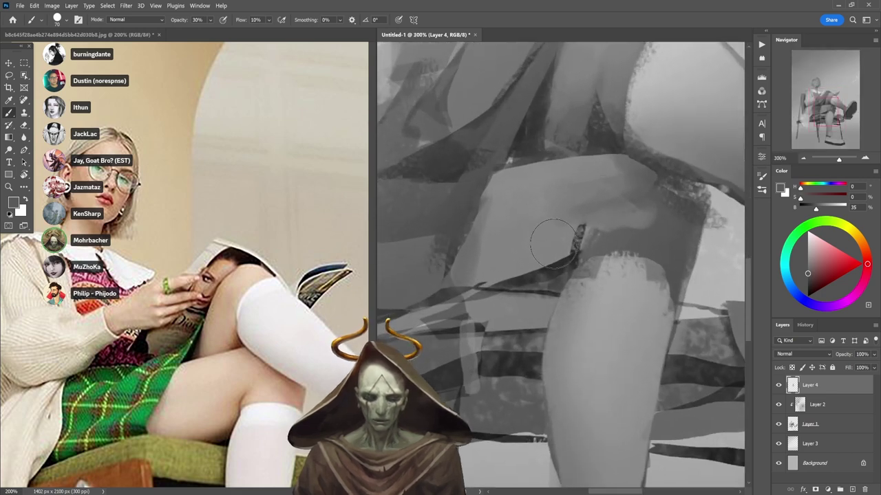
{"action": "key", "text": "l"}
{"action": "left_click_drag", "start_coordinate": [452, 289], "coordinate": [554, 292]}
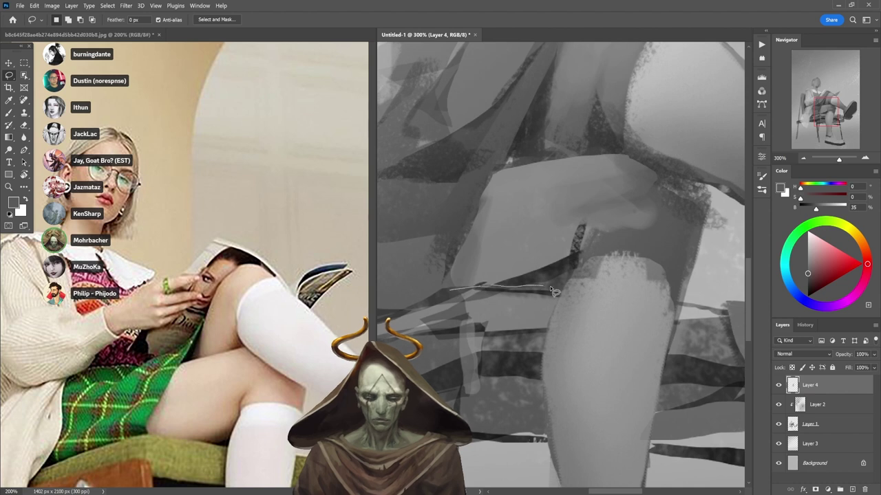
{"action": "left_click_drag", "start_coordinate": [580, 223], "coordinate": [581, 222]}
{"action": "key", "text": "b"}
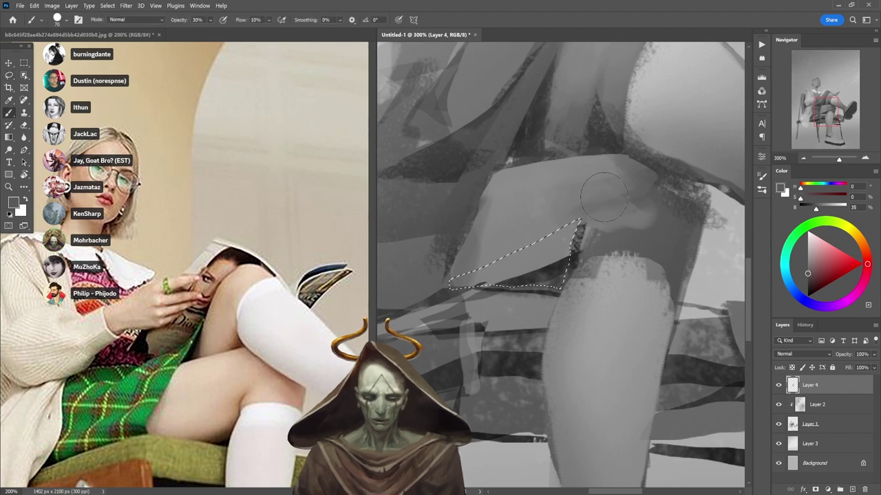
- Shade the selected thigh underside with sampled dark gray at 40% opacity, deselect, and soften it with lighter sampled gray at 20%
{"action": "left_click", "coordinate": [530, 270], "text": "alt"}
{"action": "mouse_move", "coordinate": [489, 294]}
{"action": "left_mouse_down"}
{"action": "mouse_move", "coordinate": [524, 267]}
{"action": "mouse_move", "coordinate": [564, 239]}
{"action": "left_mouse_up"}
{"action": "left_click", "coordinate": [560, 241], "text": "alt"}
{"action": "left_click", "coordinate": [565, 239], "text": "alt"}
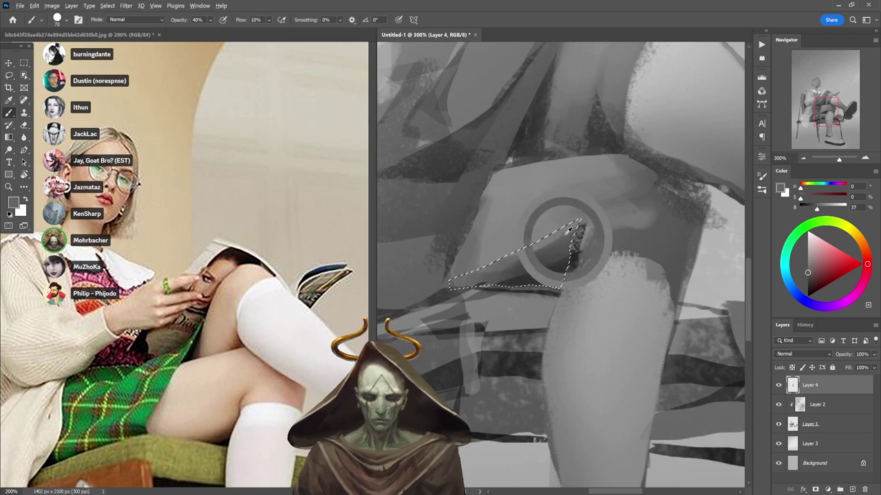
{"action": "key", "text": "ctrl+d"}
{"action": "left_click", "coordinate": [613, 237], "text": "alt"}
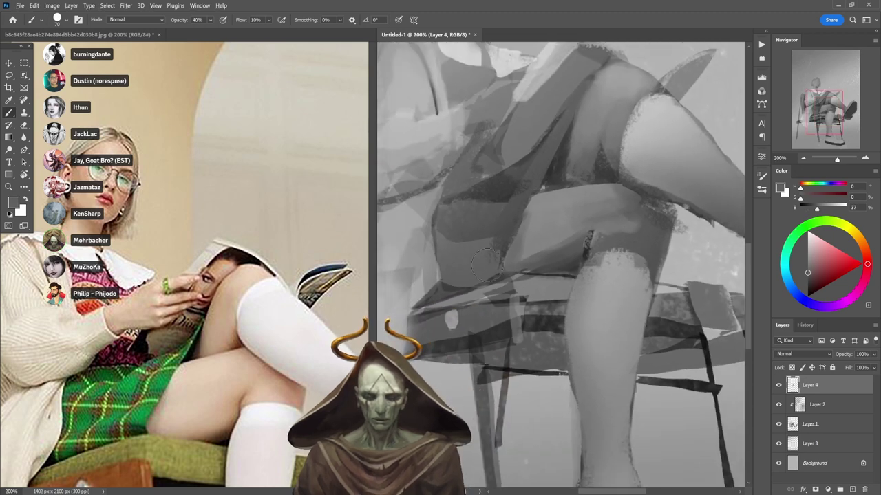
{"action": "left_click", "coordinate": [565, 232], "text": "alt"}
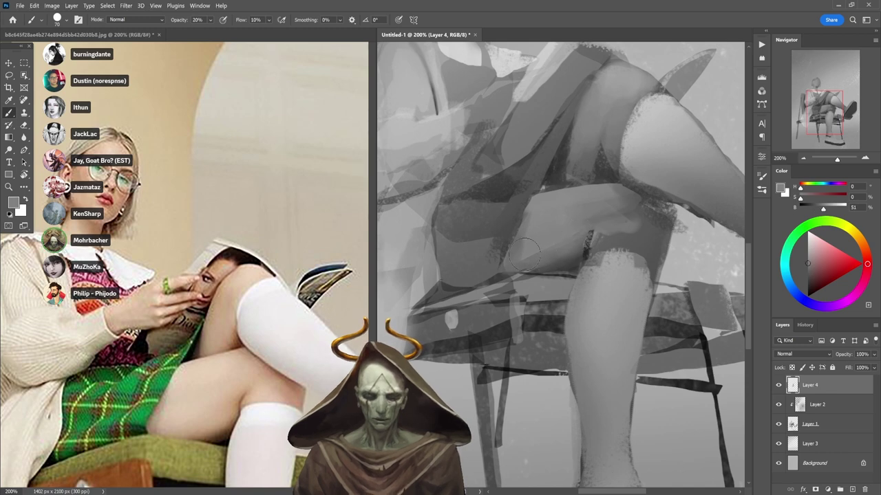
- Lasso the background beside the lower knee beneath the crossed calf and cover its stray marks with sampled light gray at 100% opacity
{"action": "scroll", "coordinate": [647, 164], "scroll_direction": "down", "scroll_amount": 2}
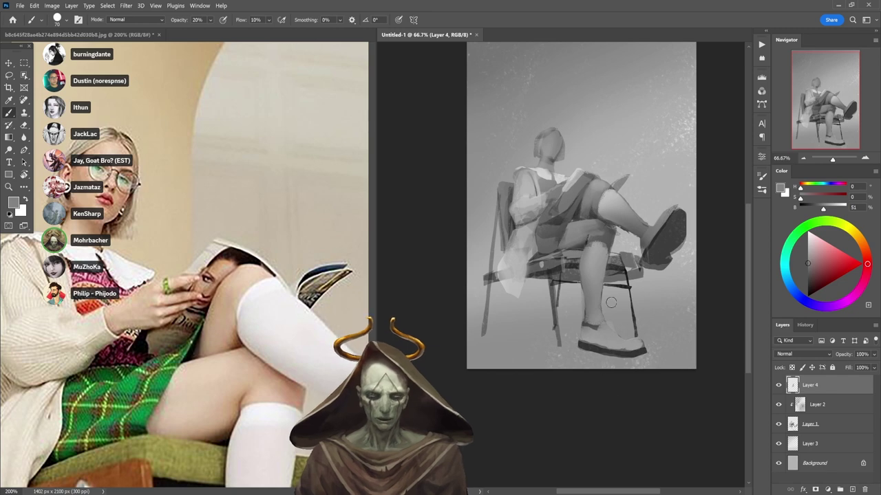
{"action": "scroll", "coordinate": [628, 241], "scroll_direction": "up", "scroll_amount": 4}
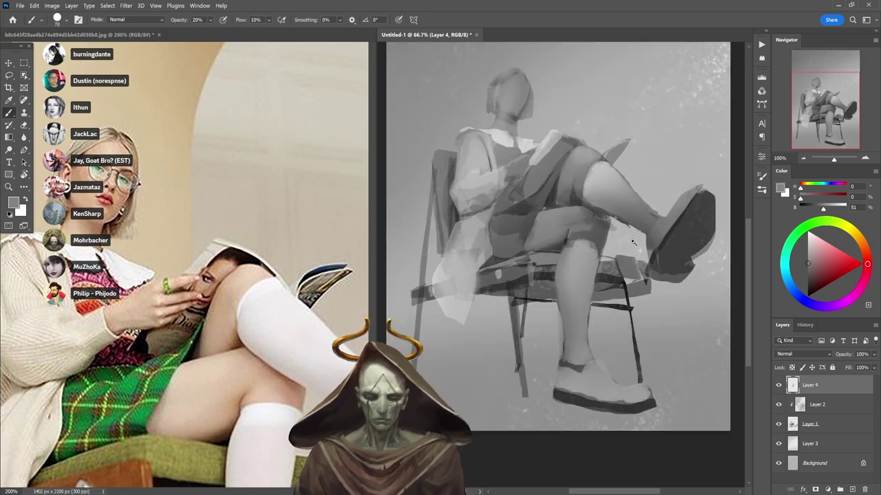
{"action": "key", "text": "l"}
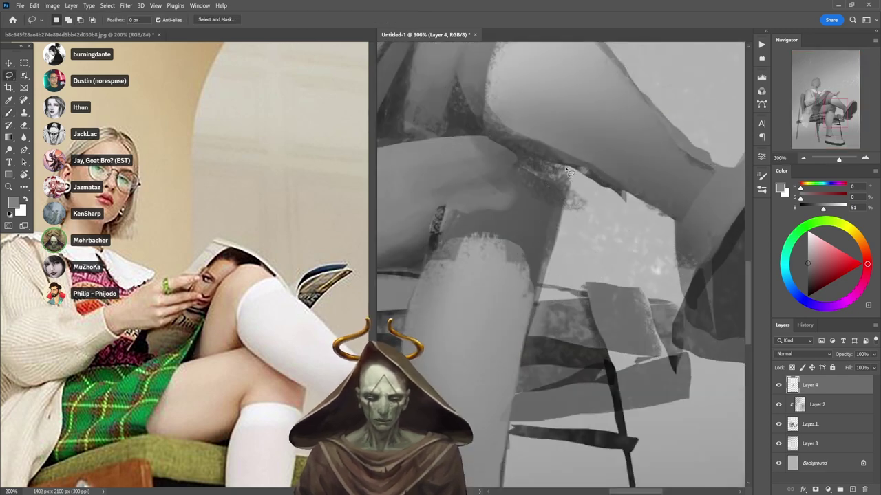
{"action": "left_click_drag", "start_coordinate": [556, 257], "coordinate": [551, 269]}
{"action": "key", "text": "b"}
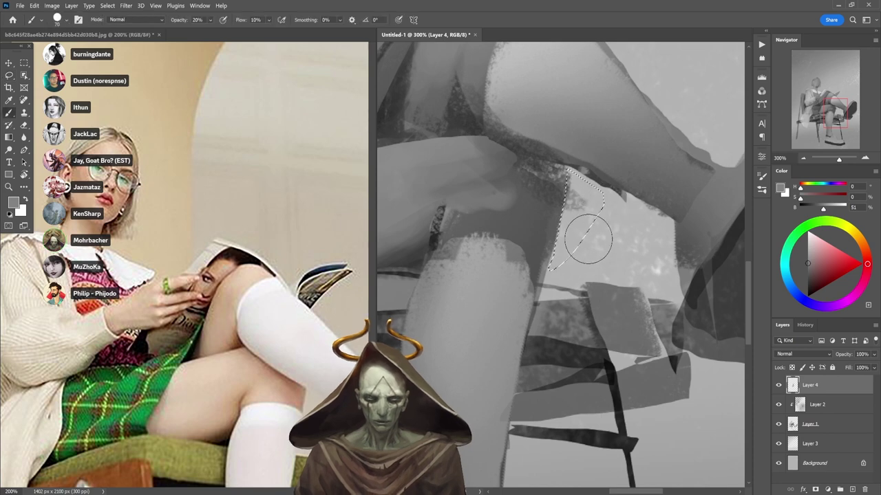
{"action": "left_click", "coordinate": [577, 227], "text": "alt"}
{"action": "key", "text": "0"}
{"action": "mouse_move", "coordinate": [577, 234]}
{"action": "left_mouse_down"}
{"action": "mouse_move", "coordinate": [574, 254]}
{"action": "mouse_move", "coordinate": [579, 192]}
{"action": "left_mouse_up"}
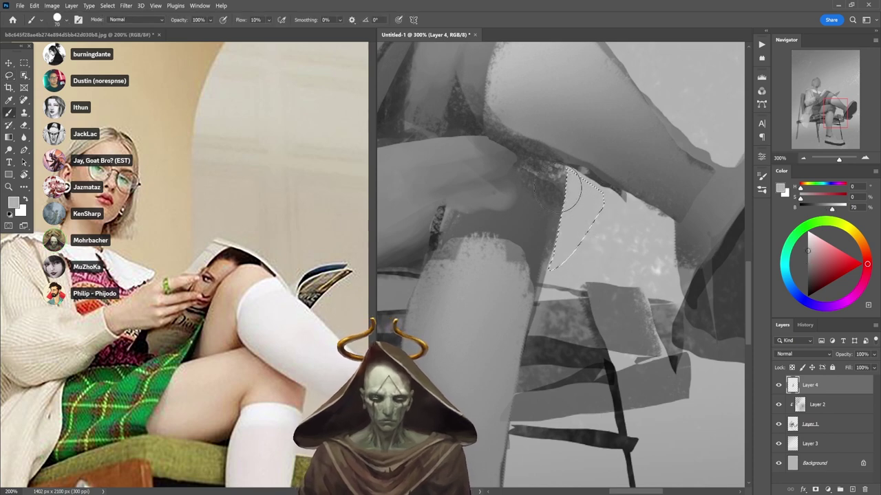
{"action": "key", "text": "ctrl+s"}
{"action": "key", "text": "Escape"}
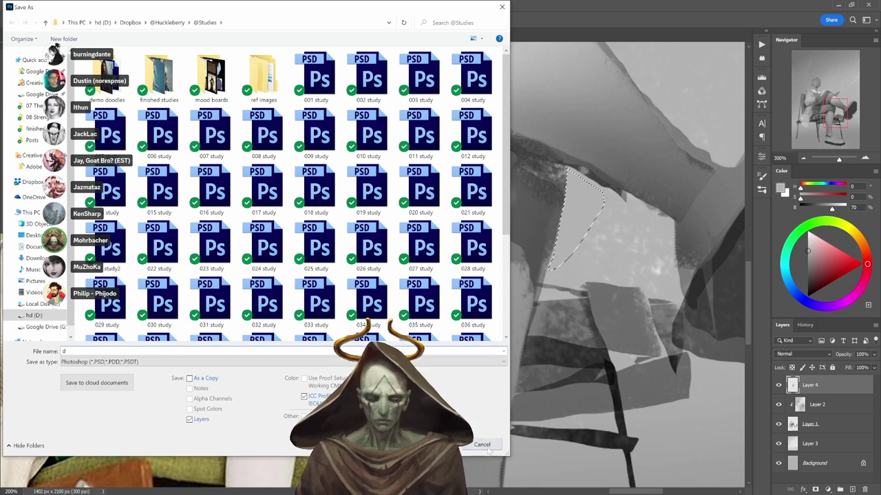
{"action": "key", "text": "Escape"}
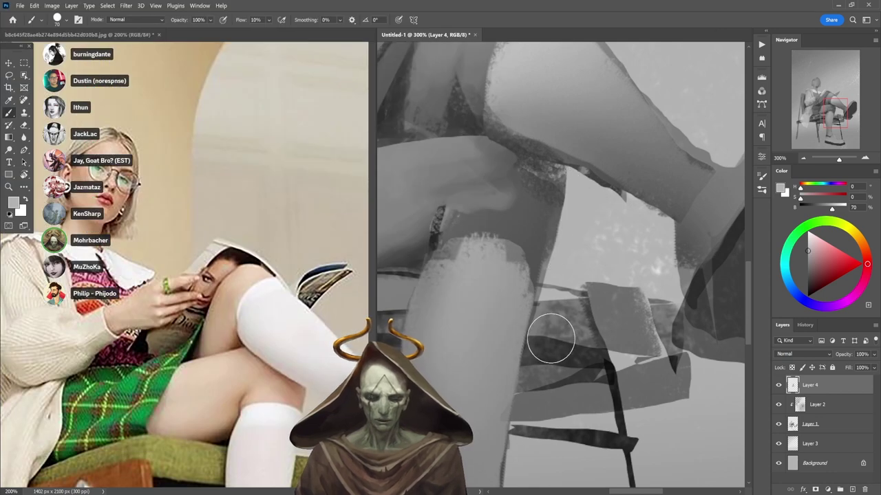
- Undo the last two background strokes beside the lower knee and clear the selection
{"action": "key", "text": "ctrl+z"}
{"action": "key", "text": "ctrl+z"}
{"action": "key", "text": "ctrl+d"}
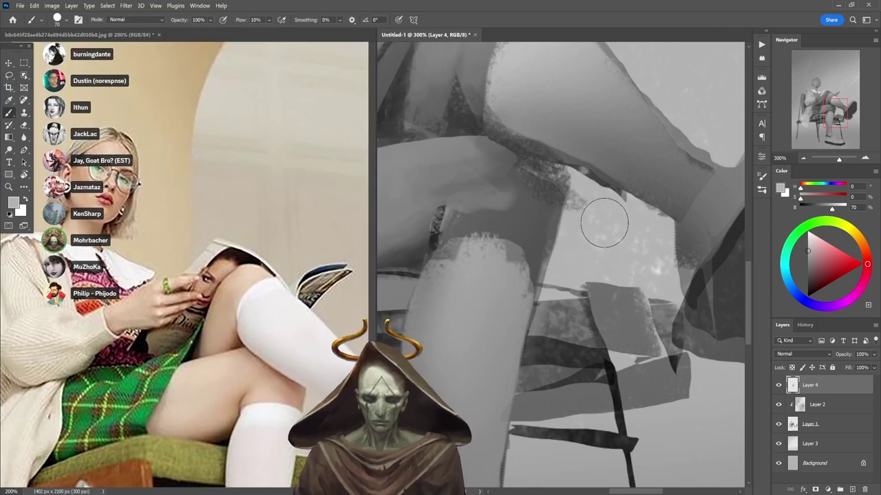
- Clean up the background edge along the back of the lower knee with light gray, using a size 25 brush at 100% opacity
{"action": "key", "text": "bracketleft"}
{"action": "key", "text": "bracketleft"}
{"action": "key", "text": "bracketleft"}
{"action": "key", "text": "bracketleft"}
{"action": "key", "text": "bracketleft"}
{"action": "key", "text": "bracketleft"}
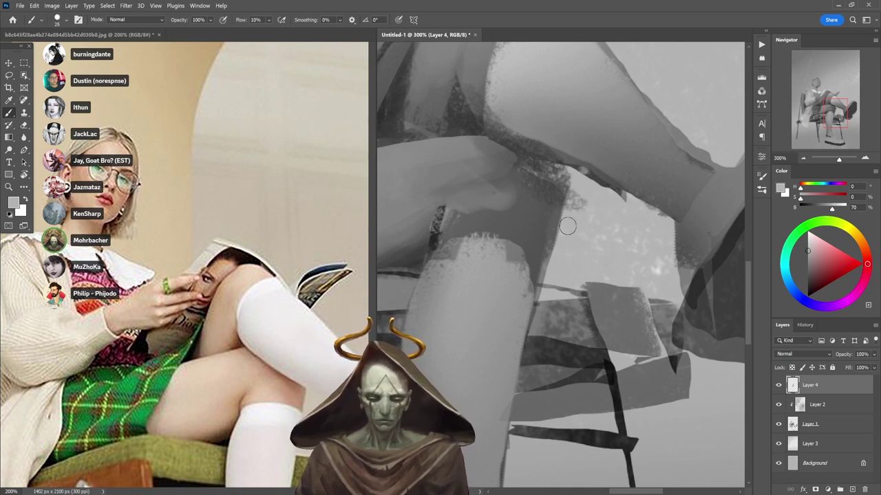
{"action": "mouse_move", "coordinate": [574, 205]}
{"action": "left_mouse_down"}
{"action": "mouse_move", "coordinate": [569, 170]}
{"action": "mouse_move", "coordinate": [553, 269]}
{"action": "left_mouse_up"}
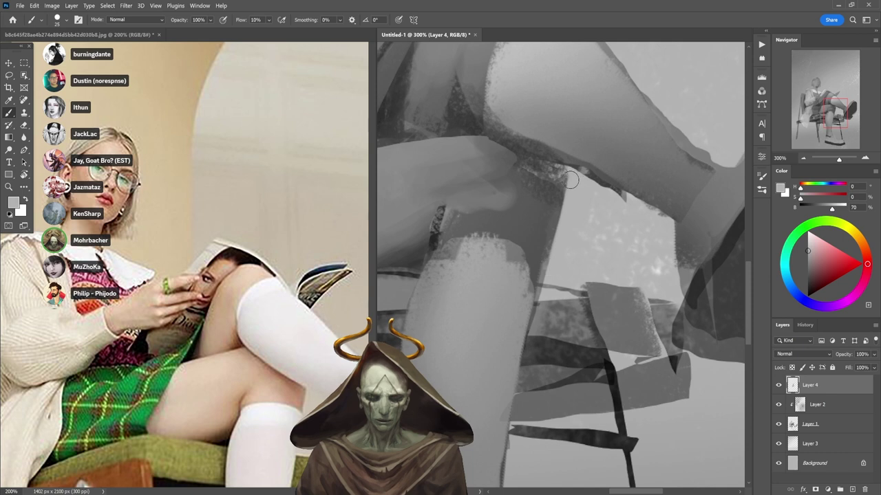
{"action": "scroll", "coordinate": [573, 230], "scroll_direction": "down", "scroll_amount": 1}
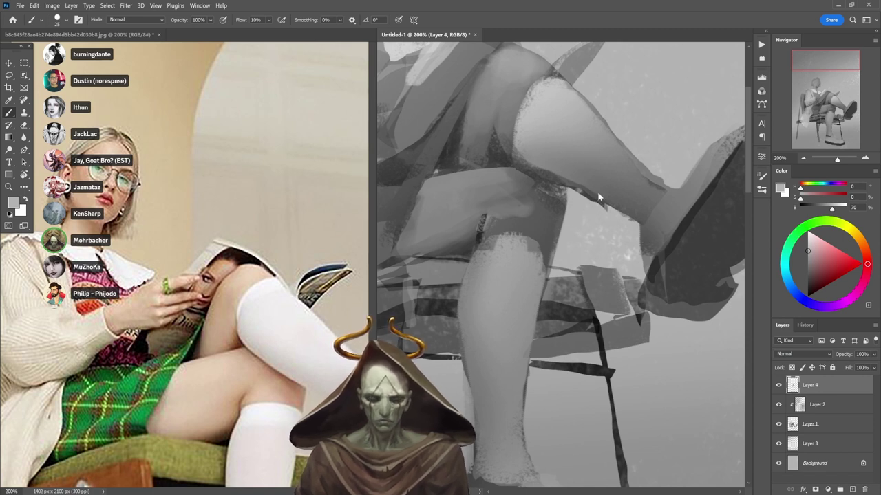
{"action": "left_click_drag", "start_coordinate": [597, 192], "coordinate": [531, 156]}
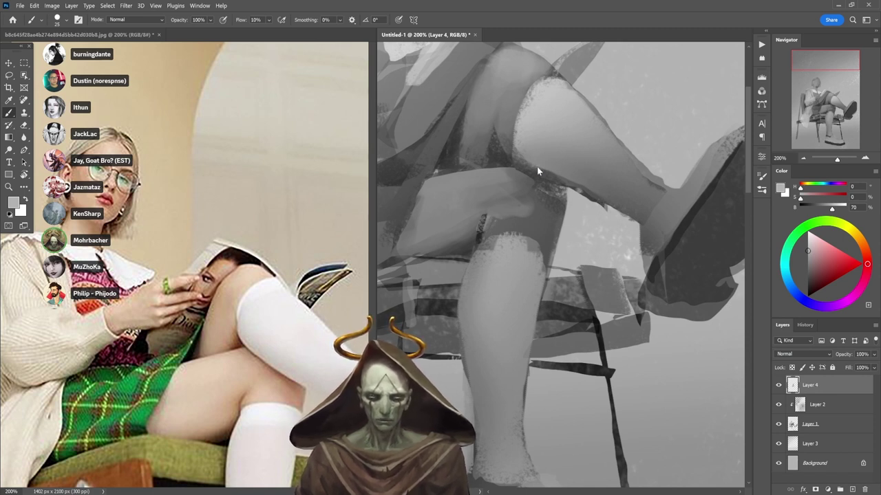
{"action": "key", "text": "ctrl+shift+s"}
{"action": "scroll", "coordinate": [206, 280], "scroll_direction": "down", "scroll_amount": 5}
{"action": "left_click", "coordinate": [399, 311]}
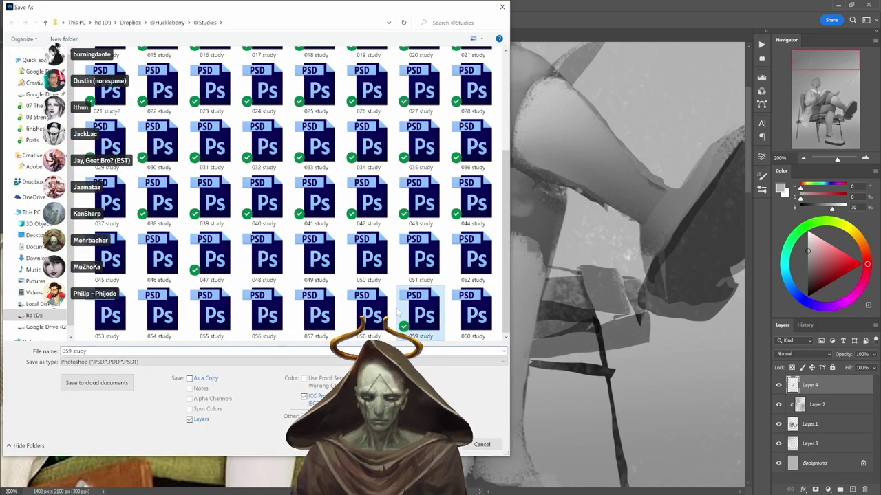
{"action": "left_click", "coordinate": [458, 322]}
{"action": "left_click", "coordinate": [74, 351]}
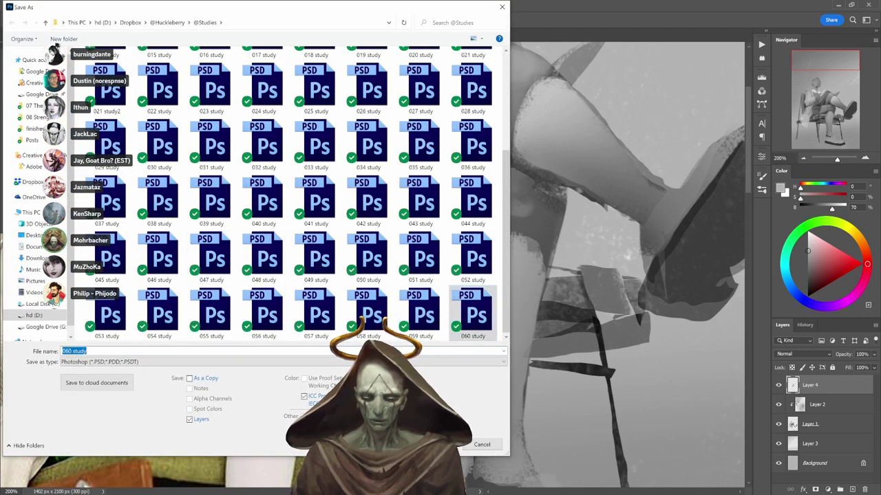
{"action": "left_click", "coordinate": [71, 351]}
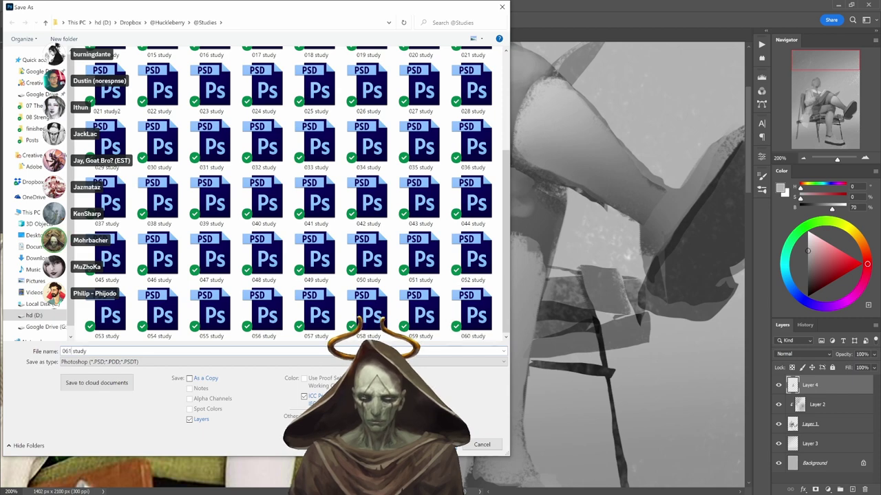
{"action": "key", "text": "Return"}
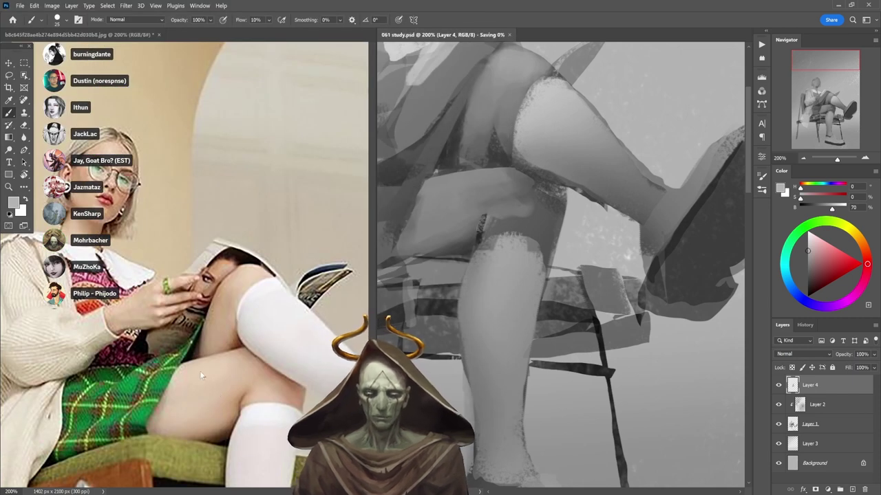
- Close the saved painting and reopen 061 study.psd from the recent files
{"action": "key", "text": "ctrl+w"}
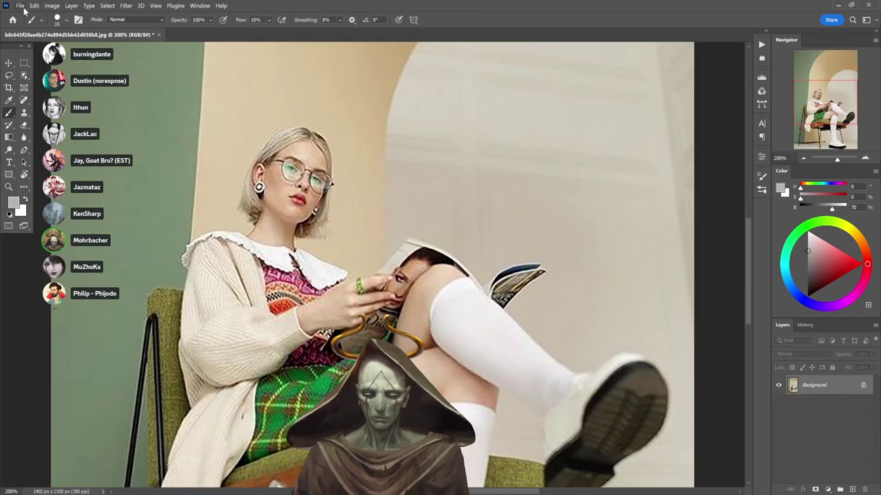
{"action": "left_click", "coordinate": [21, 6]}
{"action": "mouse_move", "coordinate": [68, 60]}
{"action": "left_click", "coordinate": [204, 63]}
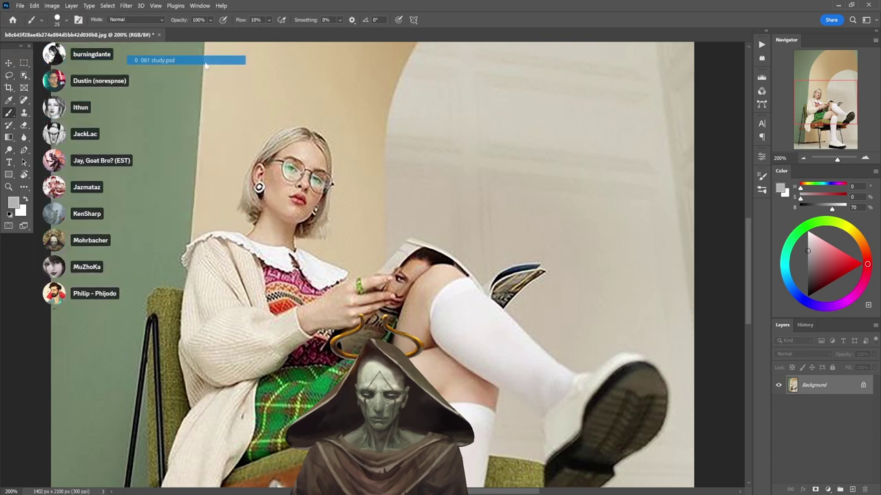
- Arrange the reference photo and 061 study.psd side by side with the photo on the left, and show the whole photo at 66.7%
{"action": "key", "text": "F2"}
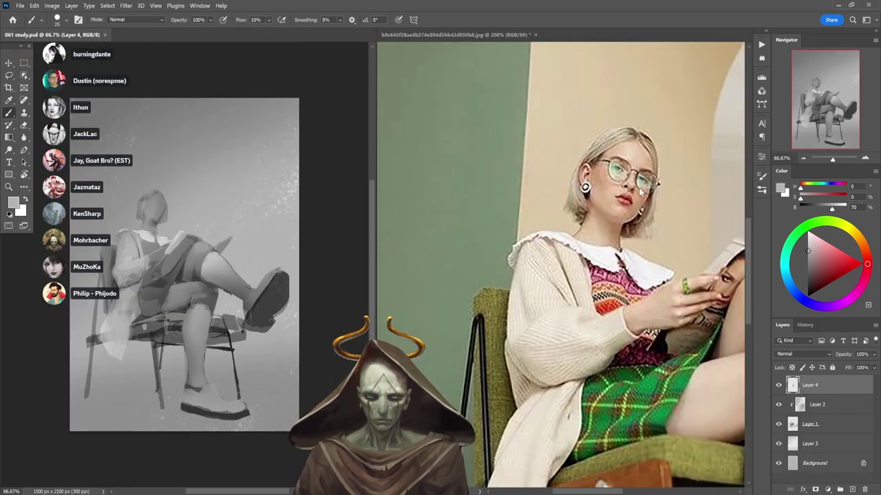
{"action": "key", "text": "F3"}
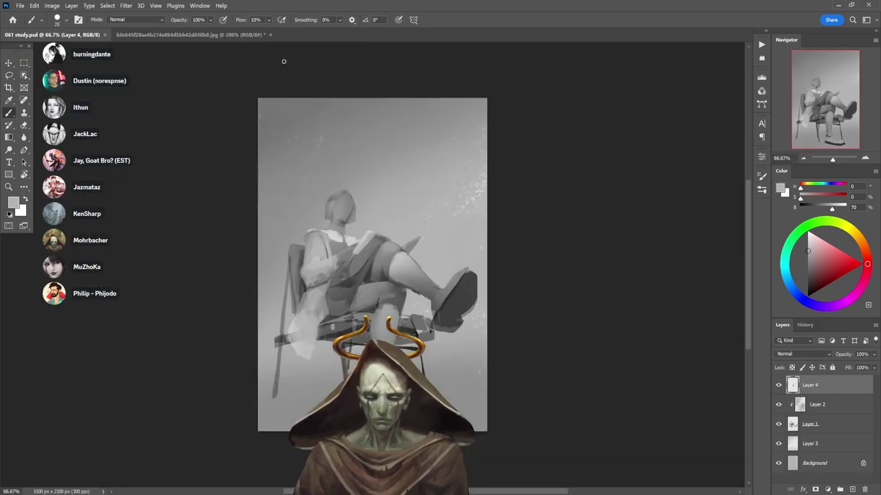
{"action": "left_click", "coordinate": [184, 34]}
{"action": "key", "text": "ctrl+alt+2"}
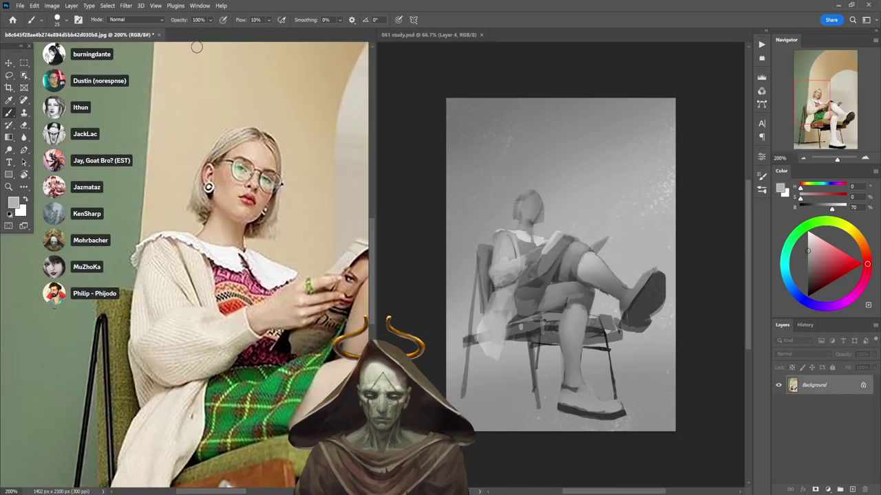
{"action": "left_click", "coordinate": [255, 310], "text": "alt"}
{"action": "left_click_drag", "start_coordinate": [287, 339], "coordinate": [187, 278]}
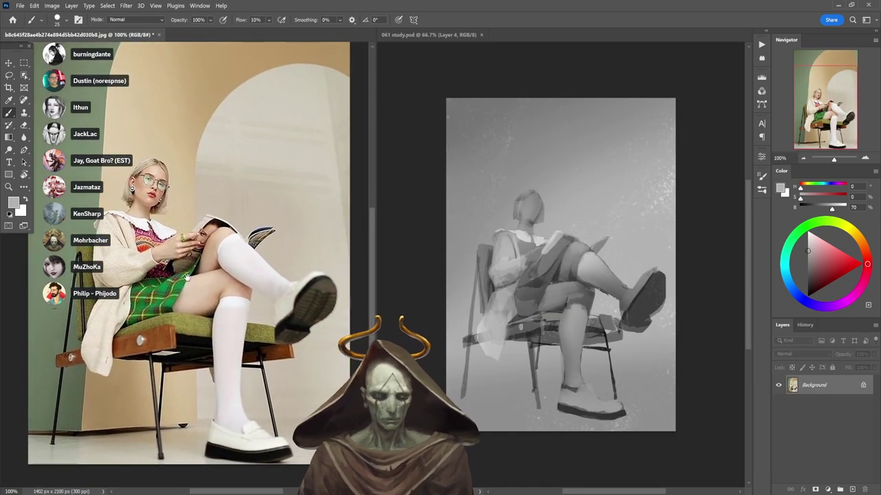
{"action": "left_click", "coordinate": [220, 283], "text": "alt"}
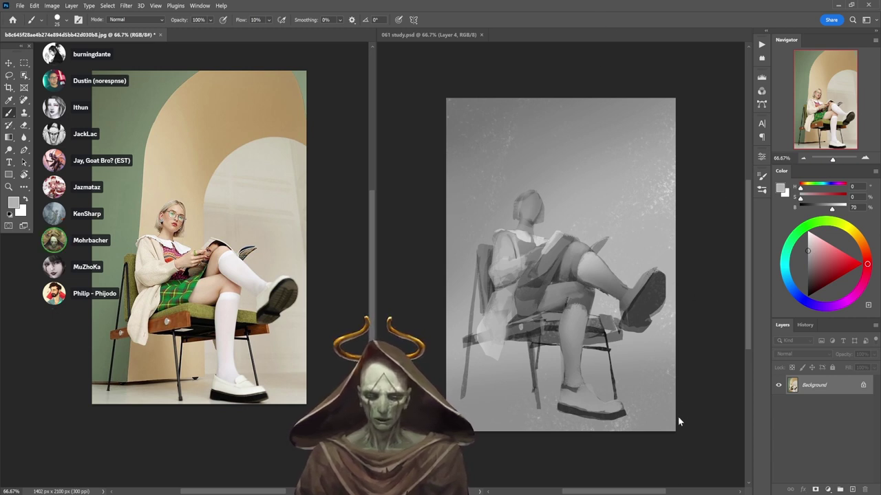
- Lasso the dark sweater area beneath the white collar, following both collar flaps and the gap between them
{"action": "left_click", "coordinate": [443, 267]}
{"action": "left_click", "coordinate": [527, 261], "text": "ctrl"}
{"action": "left_click", "coordinate": [526, 261], "text": "ctrl"}
{"action": "left_click", "coordinate": [526, 260], "text": "ctrl"}
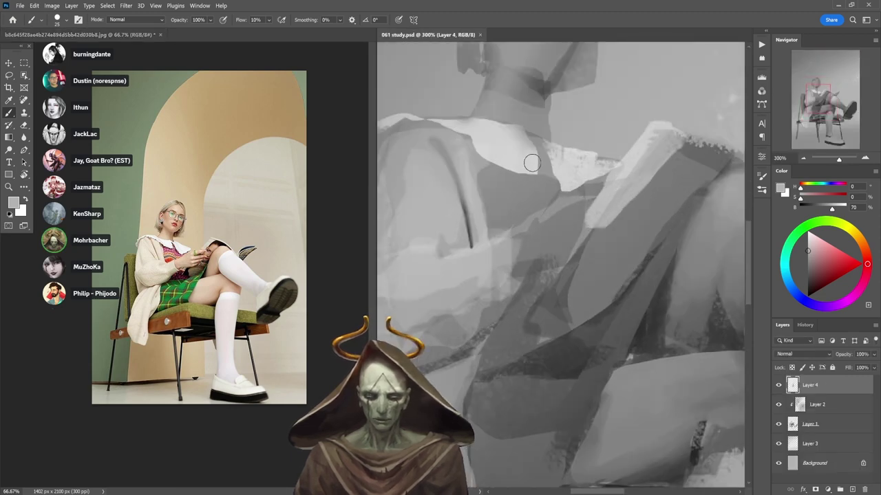
{"action": "key", "text": "l"}
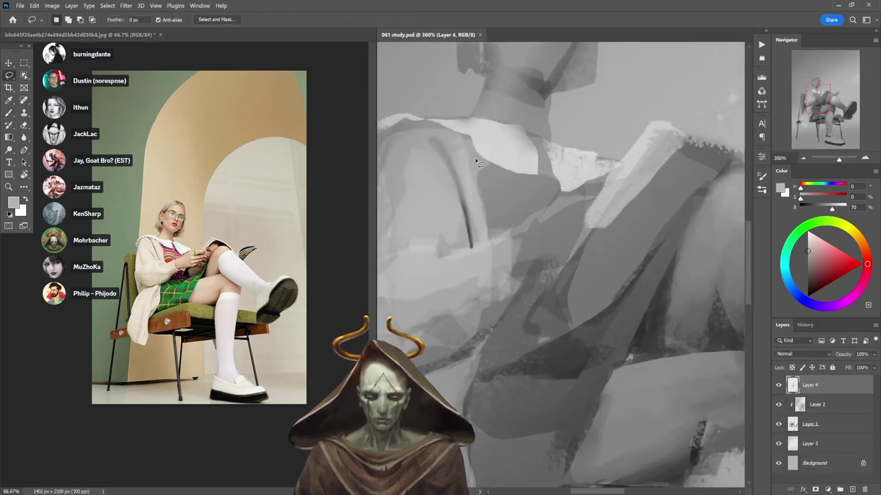
{"action": "mouse_move", "coordinate": [474, 146]}
{"action": "left_mouse_down"}
{"action": "mouse_move", "coordinate": [489, 227]}
{"action": "mouse_move", "coordinate": [498, 236]}
{"action": "mouse_move", "coordinate": [580, 187]}
{"action": "mouse_move", "coordinate": [560, 184]}
{"action": "mouse_move", "coordinate": [534, 138]}
{"action": "mouse_move", "coordinate": [542, 167]}
{"action": "left_mouse_up"}
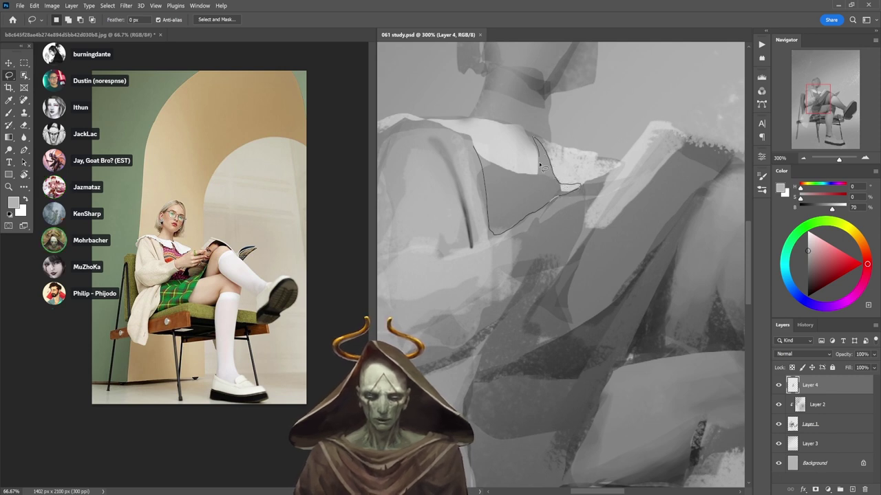
{"action": "left_click_drag", "start_coordinate": [482, 155], "coordinate": [482, 155]}
- Shade the selected sweater beneath the collar flaps with black at 40% opacity using a size 45 brush, and deselect
{"action": "key", "text": "b"}
{"action": "key", "text": "d"}
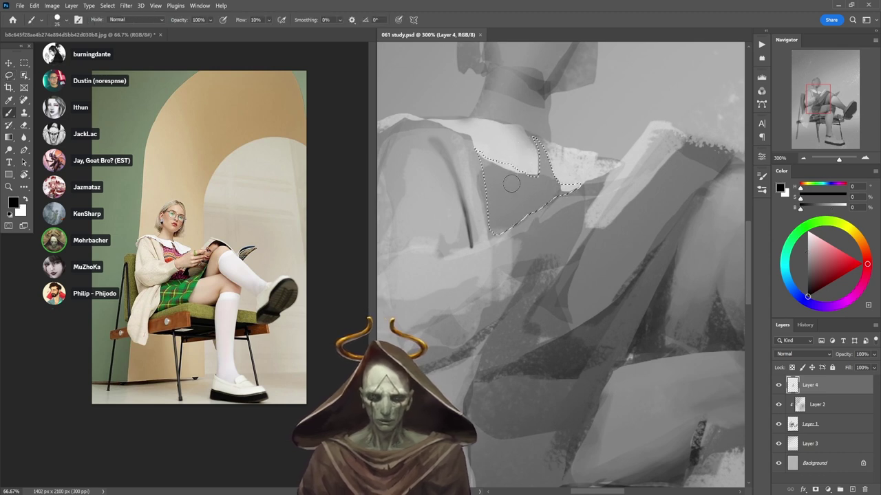
{"action": "key", "text": "]"}
{"action": "key", "text": "]"}
{"action": "key", "text": "]"}
{"action": "key", "text": "]"}
{"action": "key", "text": "5"}
{"action": "mouse_move", "coordinate": [484, 155]}
{"action": "left_mouse_down"}
{"action": "mouse_move", "coordinate": [509, 169]}
{"action": "mouse_move", "coordinate": [537, 169]}
{"action": "mouse_move", "coordinate": [552, 143]}
{"action": "mouse_move", "coordinate": [546, 167]}
{"action": "mouse_move", "coordinate": [536, 136]}
{"action": "mouse_move", "coordinate": [557, 182]}
{"action": "mouse_move", "coordinate": [541, 136]}
{"action": "mouse_move", "coordinate": [565, 193]}
{"action": "left_mouse_up"}
{"action": "key", "text": "ctrl+z"}
{"action": "key", "text": "4"}
{"action": "mouse_move", "coordinate": [542, 137]}
{"action": "left_mouse_down"}
{"action": "mouse_move", "coordinate": [563, 187]}
{"action": "mouse_move", "coordinate": [613, 145]}
{"action": "mouse_move", "coordinate": [573, 178]}
{"action": "mouse_move", "coordinate": [594, 176]}
{"action": "mouse_move", "coordinate": [612, 140]}
{"action": "left_mouse_up"}
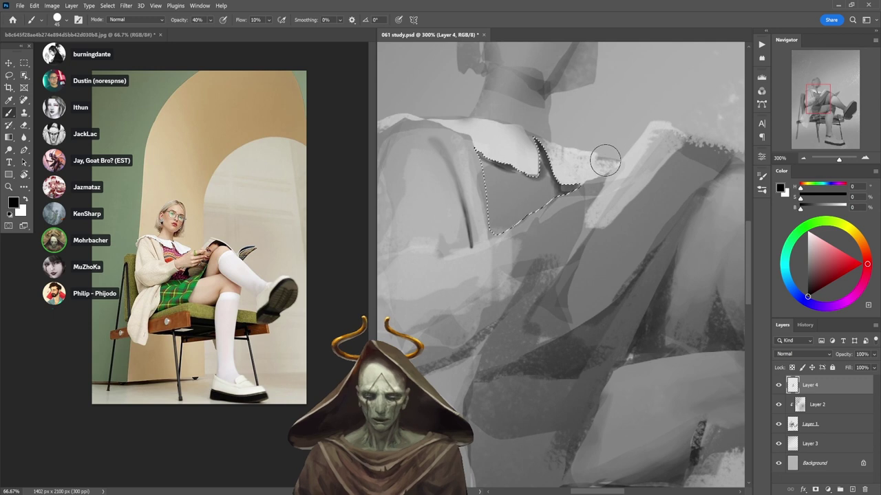
{"action": "key", "text": "ctrl+d"}
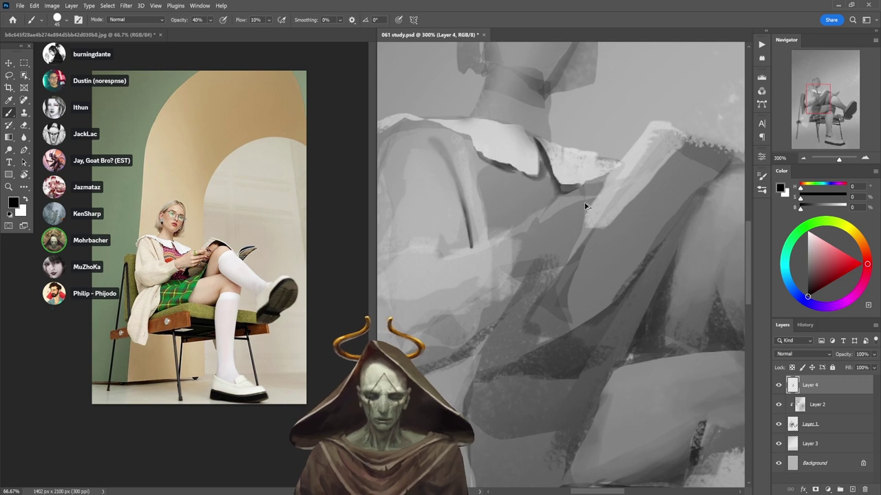
- Restore the sweater selection and darken its lower area above the forearm with black at 20% opacity
{"action": "key", "text": "ctrl+z"}
{"action": "key", "text": "2"}
{"action": "mouse_move", "coordinate": [562, 199]}
{"action": "left_mouse_down"}
{"action": "mouse_move", "coordinate": [536, 177]}
{"action": "mouse_move", "coordinate": [500, 188]}
{"action": "mouse_move", "coordinate": [489, 234]}
{"action": "left_mouse_up"}
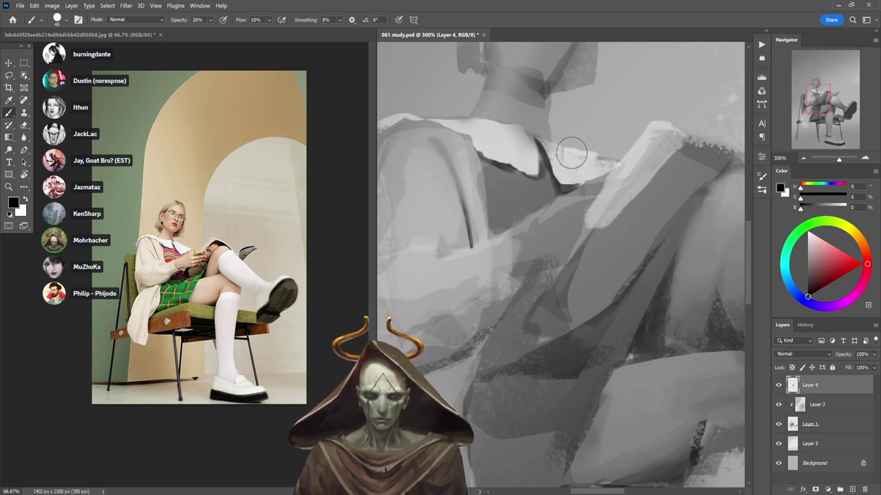
{"action": "key", "text": "ctrl+1"}
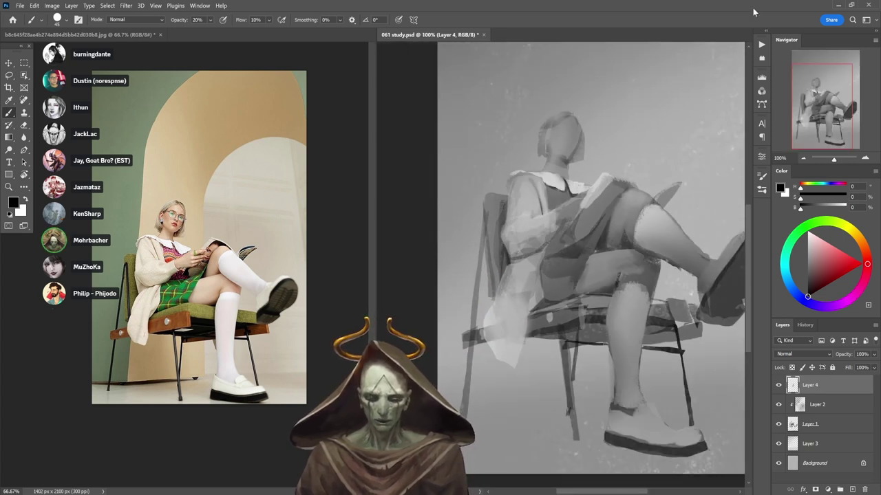
- Lasso a narrow strip along the cardigan's front edge, from beneath the collar to the forearm
{"action": "left_click", "coordinate": [554, 185], "text": "ctrl"}
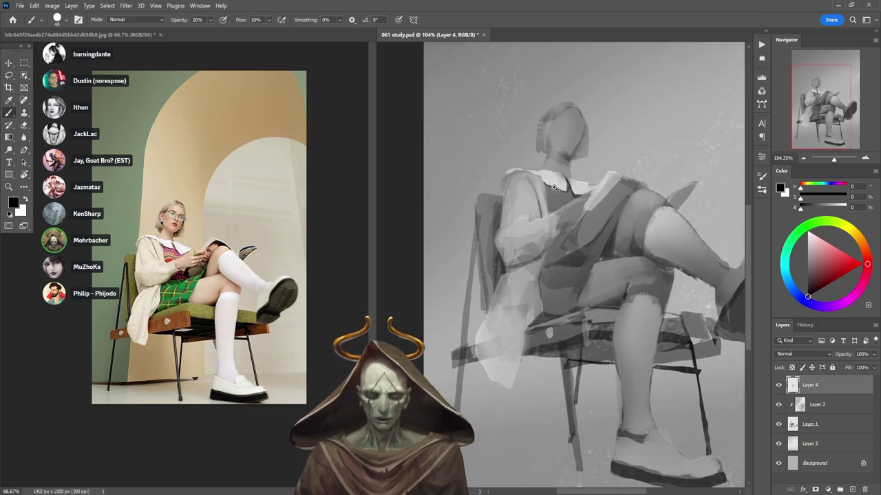
{"action": "left_click", "coordinate": [559, 205], "text": "ctrl"}
{"action": "left_click_drag", "start_coordinate": [558, 204], "coordinate": [536, 138]}
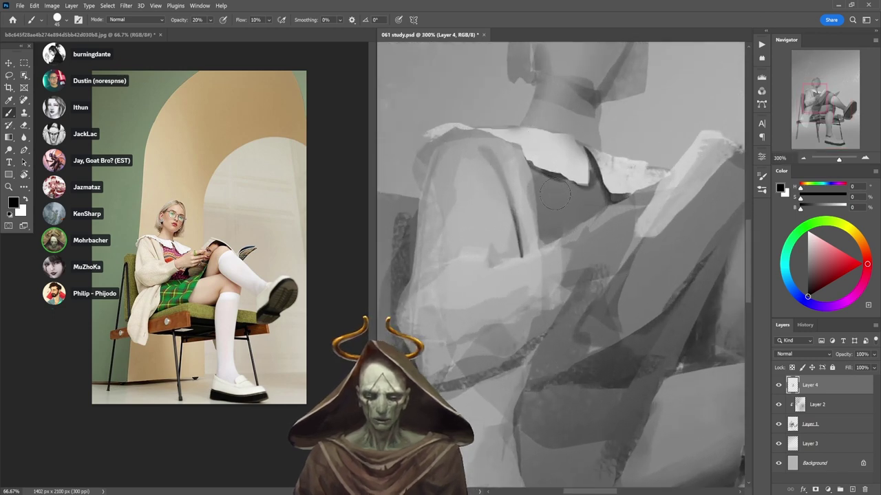
{"action": "key", "text": "l"}
{"action": "left_click_drag", "start_coordinate": [543, 176], "coordinate": [542, 247]}
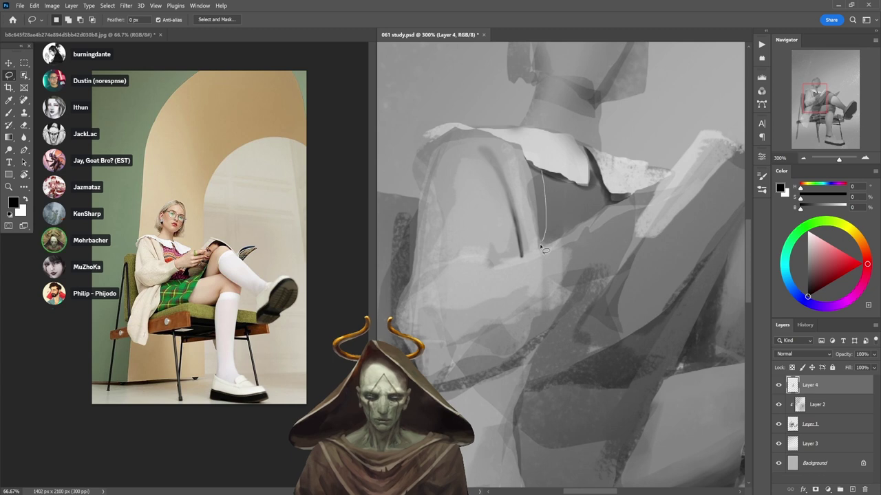
{"action": "left_click_drag", "start_coordinate": [532, 175], "coordinate": [532, 175]}
{"action": "key", "text": "b"}
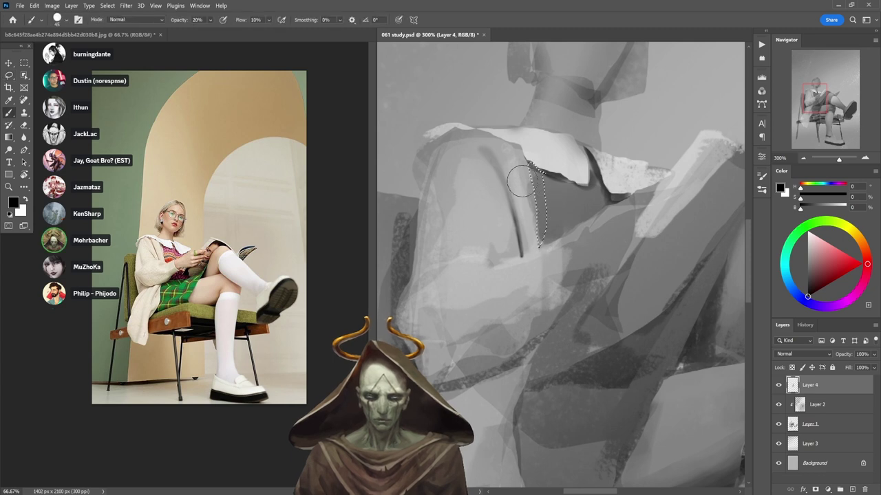
- Paint the selected cardigan edge with light gray sampled from the sleeve at 20% opacity, with the selection outline hidden
{"action": "left_click", "coordinate": [521, 196], "text": "alt"}
{"action": "key", "text": "ctrl+h"}
{"action": "mouse_move", "coordinate": [541, 219]}
{"action": "left_mouse_down"}
{"action": "mouse_move", "coordinate": [542, 171]}
{"action": "mouse_move", "coordinate": [537, 224]}
{"action": "mouse_move", "coordinate": [552, 241]}
{"action": "left_mouse_up"}
{"action": "left_click", "coordinate": [558, 227], "text": "alt"}
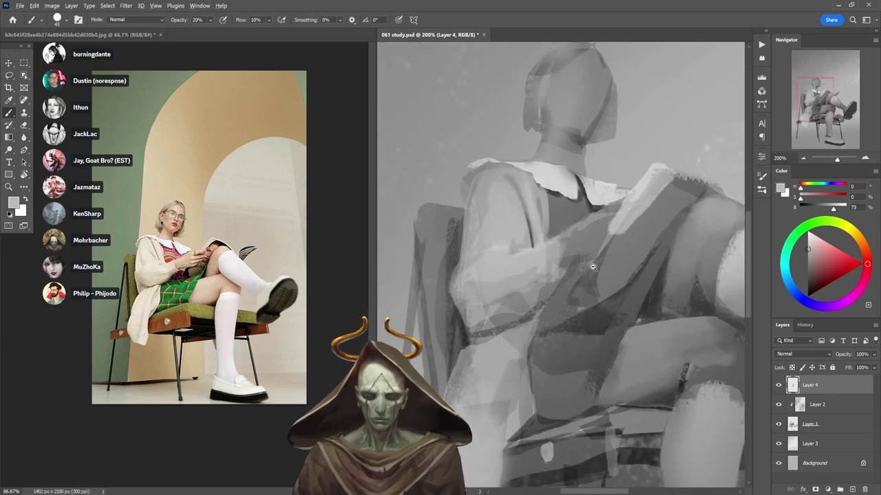
{"action": "left_click", "coordinate": [593, 268], "text": "alt"}
{"action": "left_click_drag", "start_coordinate": [595, 309], "coordinate": [575, 302]}
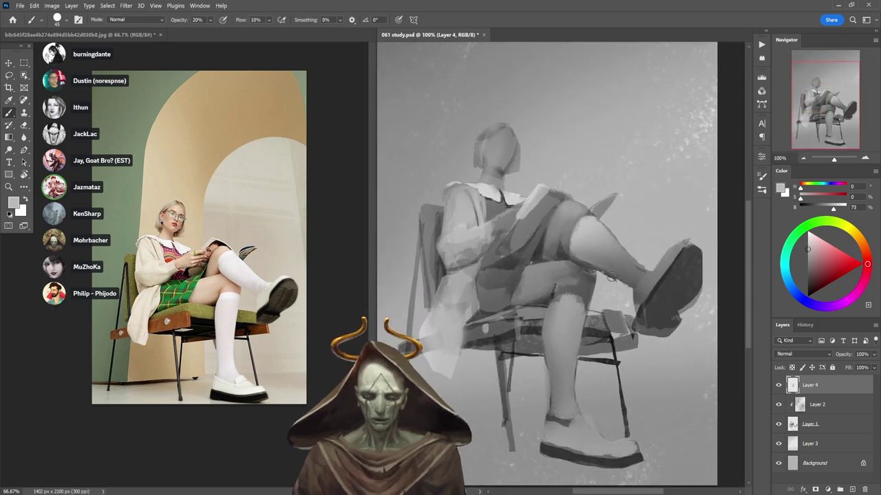
- Lasso the dark magazine page between its light edge and the top of the raised knee
{"action": "left_click", "coordinate": [601, 210], "text": "ctrl"}
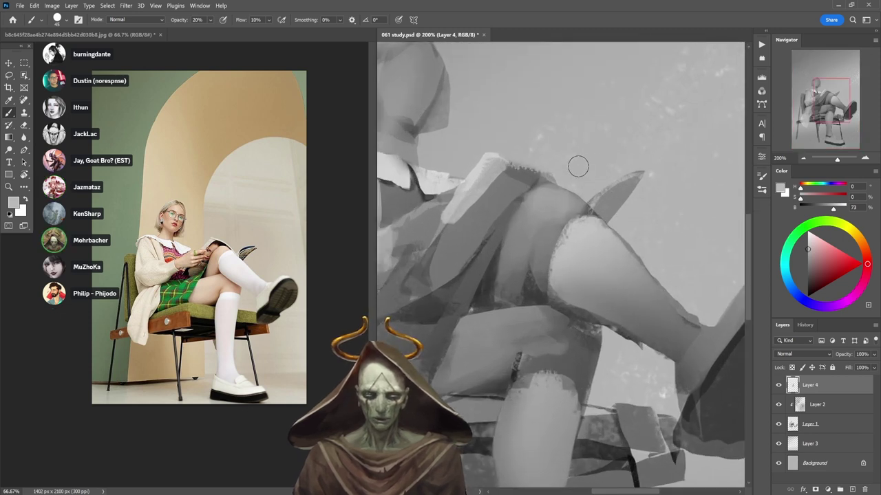
{"action": "key", "text": "l"}
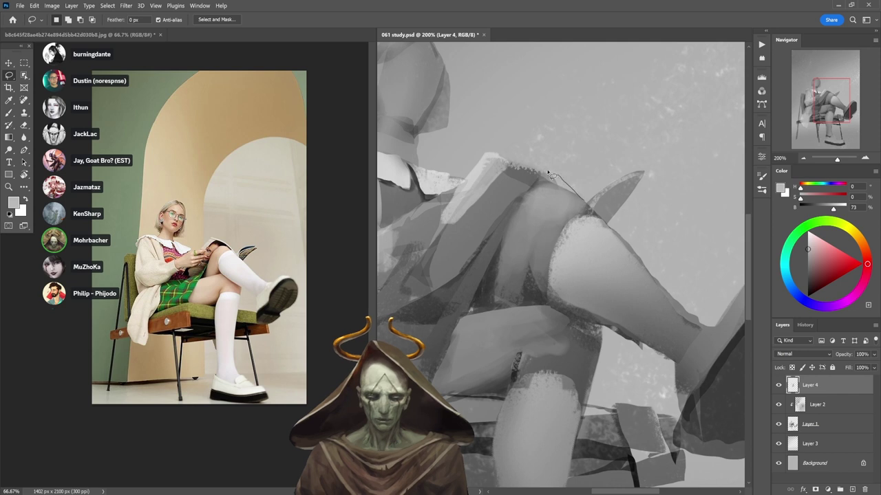
{"action": "mouse_move", "coordinate": [551, 176]}
{"action": "left_mouse_down"}
{"action": "mouse_move", "coordinate": [507, 153]}
{"action": "mouse_move", "coordinate": [445, 227]}
{"action": "mouse_move", "coordinate": [494, 214]}
{"action": "left_mouse_up"}
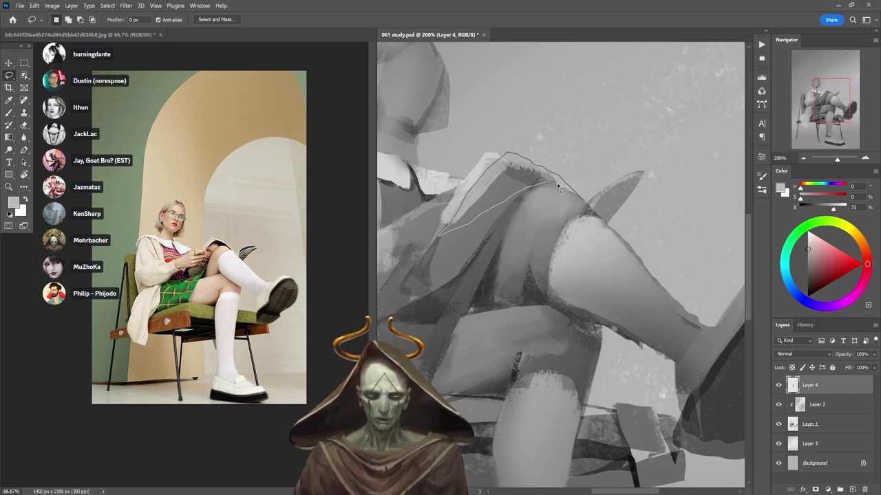
{"action": "left_click_drag", "start_coordinate": [561, 191], "coordinate": [577, 197]}
- Darken the selected magazine page with black at 40% opacity, then deselect it
{"action": "key", "text": "b"}
{"action": "key", "text": "d"}
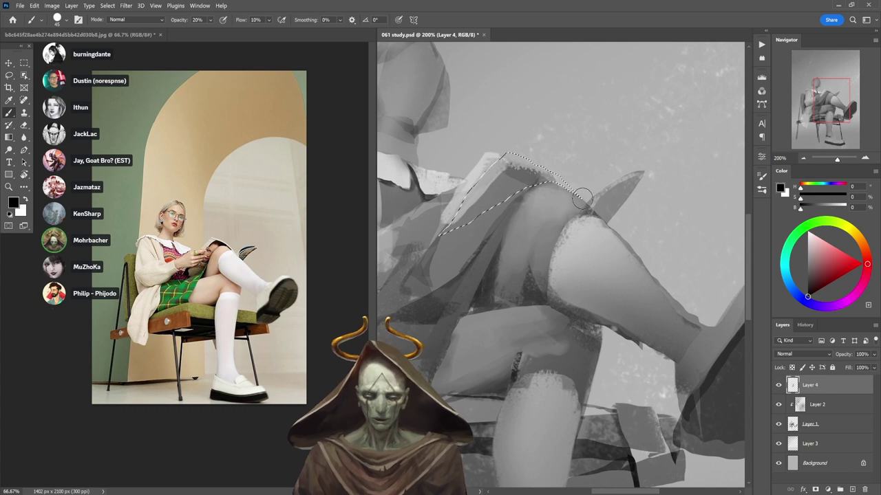
{"action": "key", "text": "4"}
{"action": "mouse_move", "coordinate": [538, 169]}
{"action": "left_mouse_down"}
{"action": "mouse_move", "coordinate": [563, 183]}
{"action": "mouse_move", "coordinate": [492, 183]}
{"action": "mouse_move", "coordinate": [481, 191]}
{"action": "left_mouse_up"}
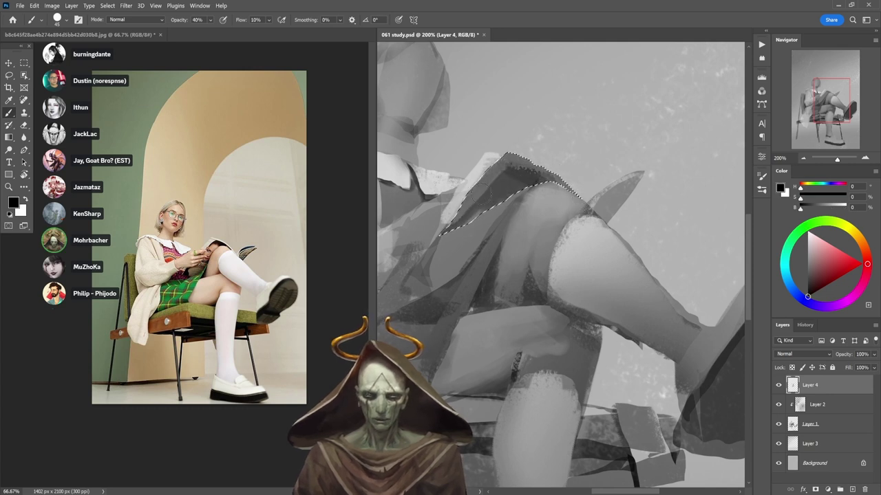
{"action": "key", "text": "ctrl+d"}
- Cover the dark vertical mark above the standing leg's sock with dark gray sampled beside it at 40% opacity
{"action": "left_click", "coordinate": [495, 218], "text": "alt"}
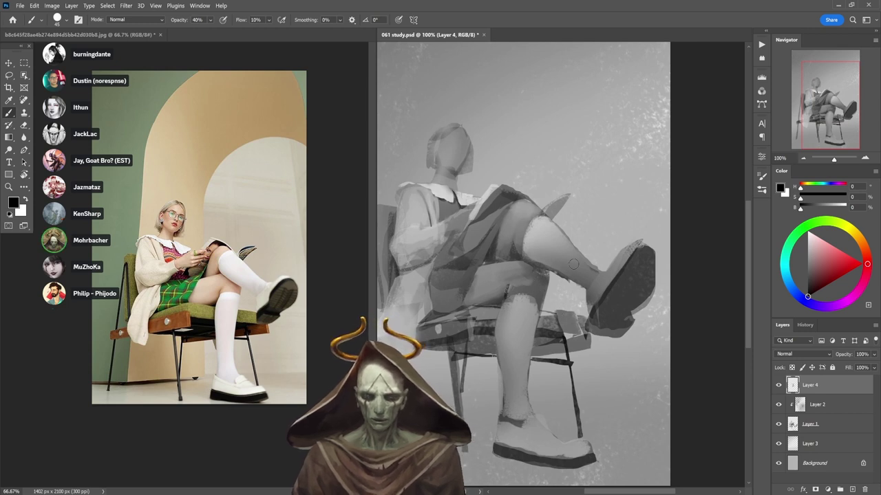
{"action": "scroll", "coordinate": [521, 305], "scroll_direction": "up", "scroll_amount": 1}
{"action": "left_click", "coordinate": [495, 264], "text": "alt"}
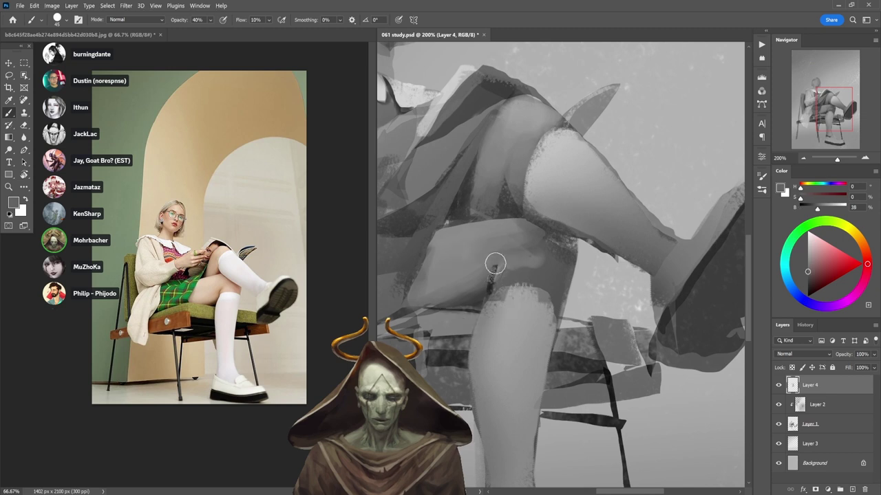
{"action": "left_click_drag", "start_coordinate": [495, 266], "coordinate": [497, 275]}
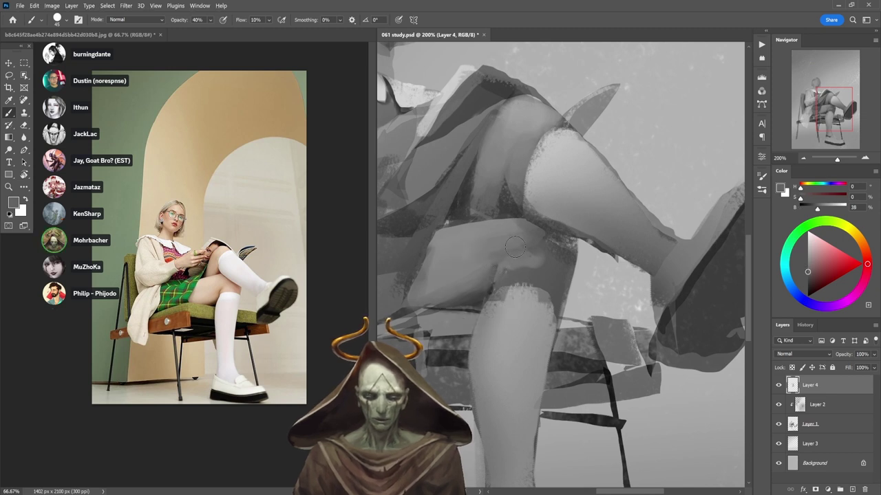
- Soften the lower knee's tones above the sock with sampled mid-gray, using 80% and 30% brush opacity
{"action": "scroll", "coordinate": [500, 280], "scroll_direction": "down", "scroll_amount": 2}
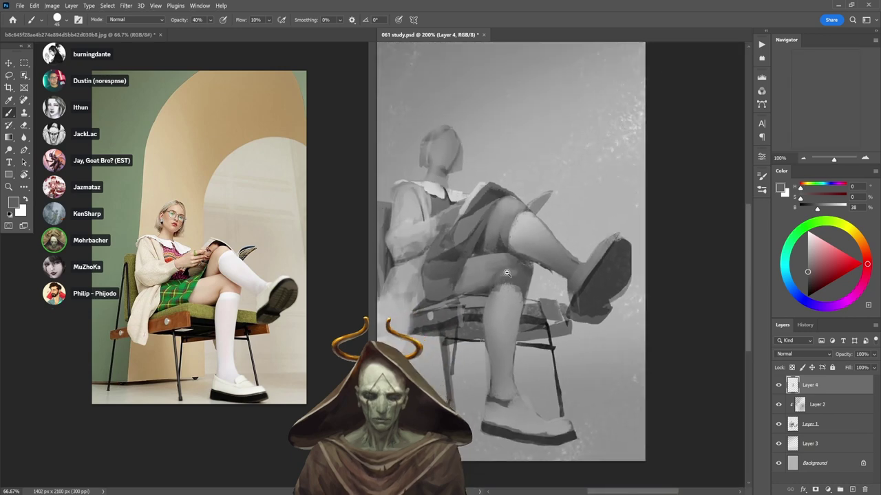
{"action": "scroll", "coordinate": [508, 290], "scroll_direction": "up", "scroll_amount": 2}
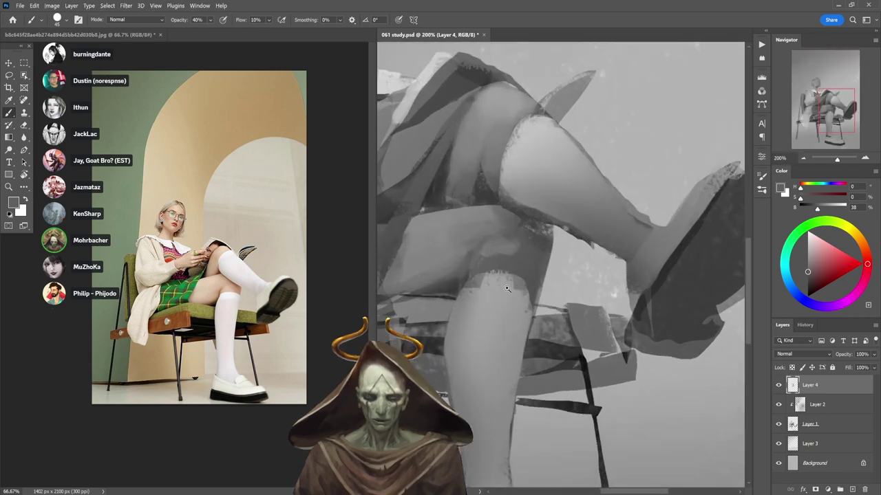
{"action": "left_click", "coordinate": [494, 246], "text": "alt"}
{"action": "key", "text": "8"}
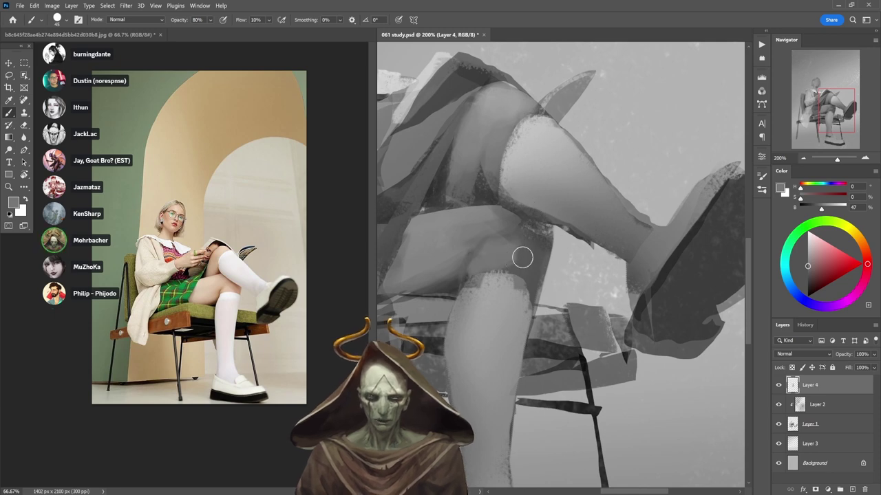
{"action": "key", "text": "3"}
- Lasso the standing leg's sock from its upper edge below the knee down to just above the ankle
{"action": "scroll", "coordinate": [569, 262], "scroll_direction": "down", "scroll_amount": 2}
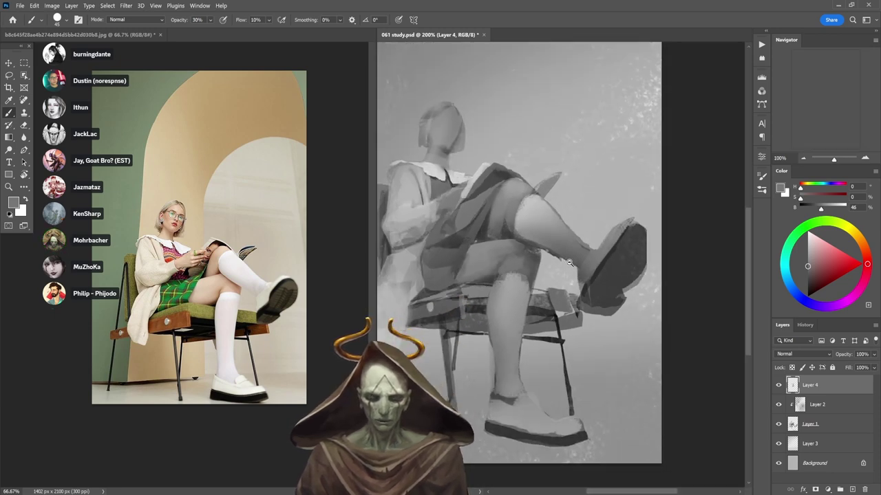
{"action": "scroll", "coordinate": [569, 262], "scroll_direction": "down", "scroll_amount": 1}
{"action": "scroll", "coordinate": [505, 303], "scroll_direction": "up", "scroll_amount": 2}
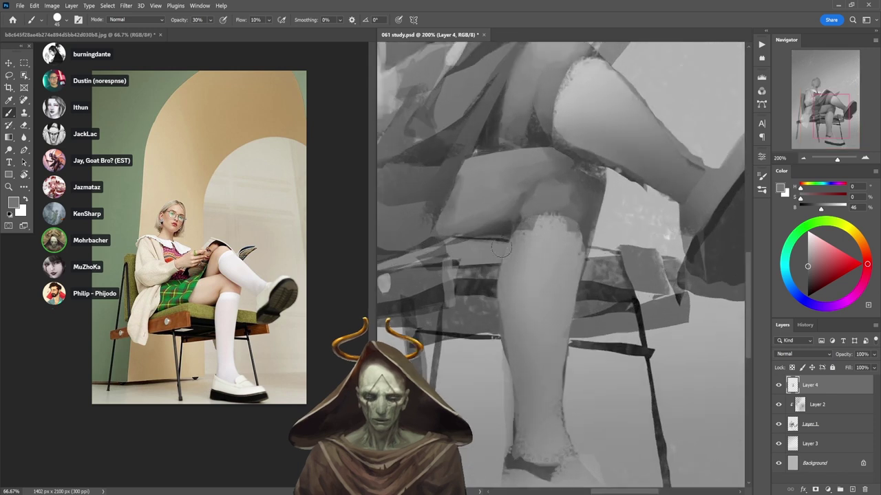
{"action": "key", "text": "l"}
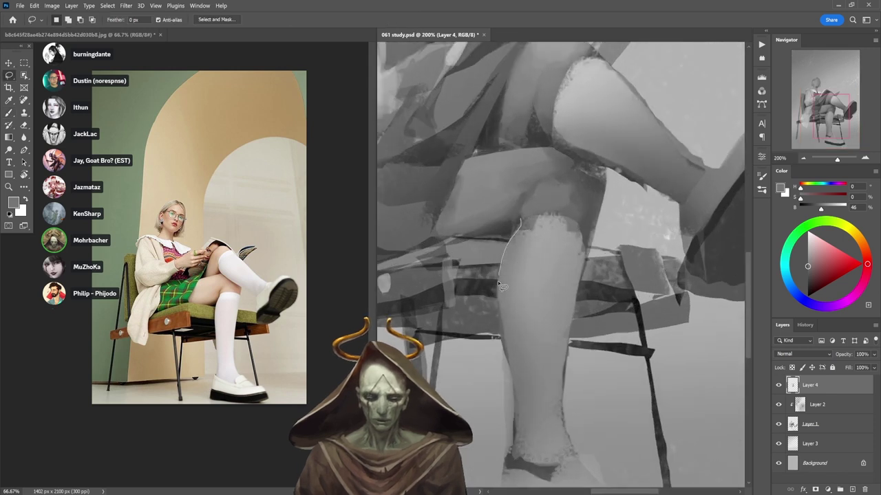
{"action": "left_click_drag", "start_coordinate": [519, 414], "coordinate": [553, 422]}
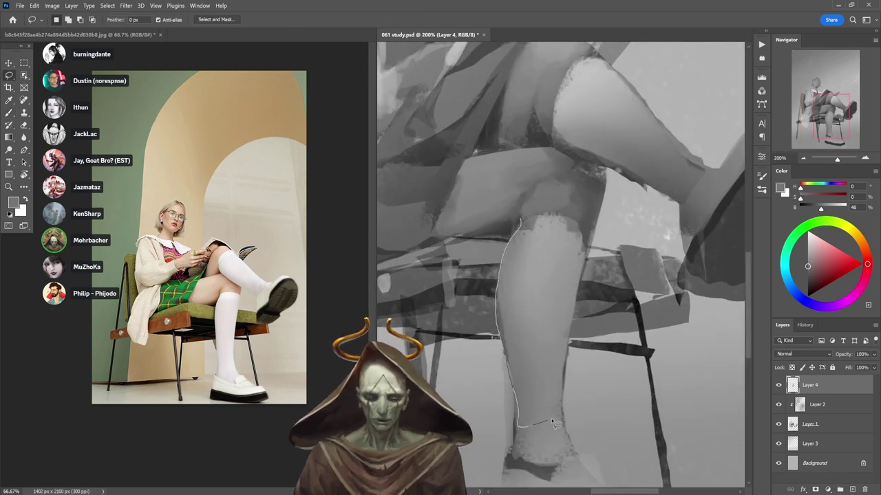
{"action": "left_click_drag", "start_coordinate": [569, 339], "coordinate": [587, 255]}
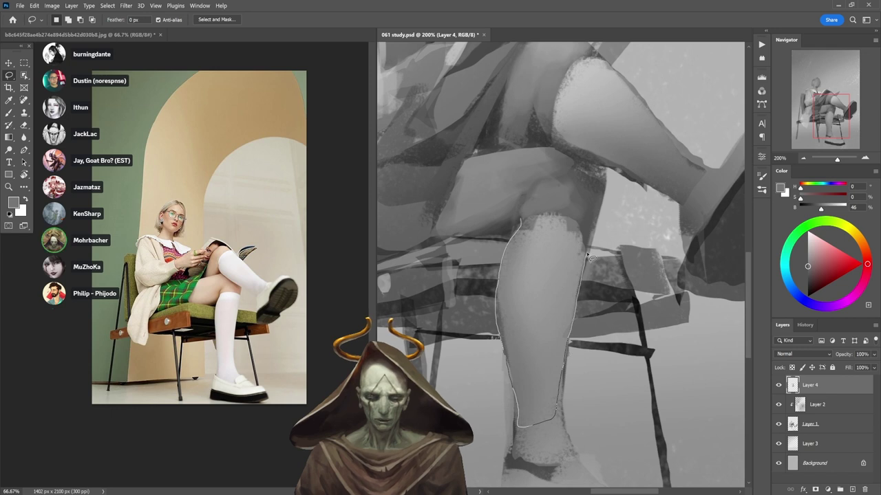
- Lighten the selected sock, strongest near the knee, with the Soft brush in white at 50% opacity, then deselect it
{"action": "key", "text": "b"}
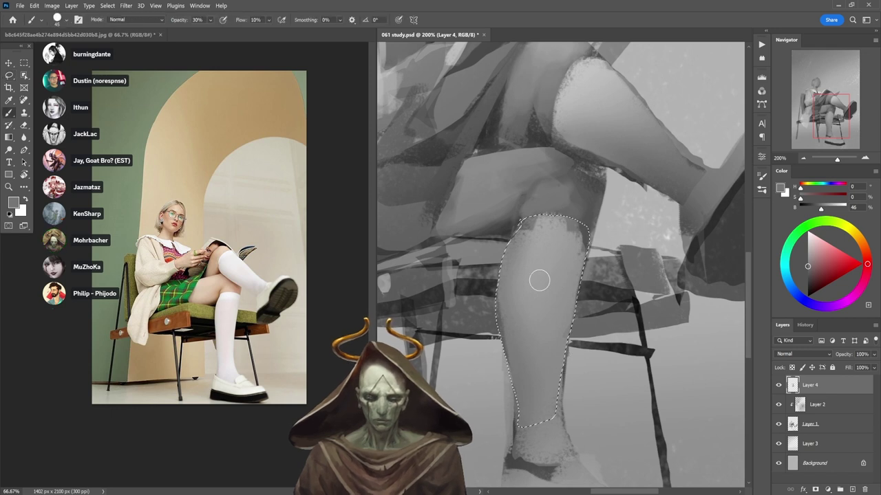
{"action": "right_click", "coordinate": [582, 169]}
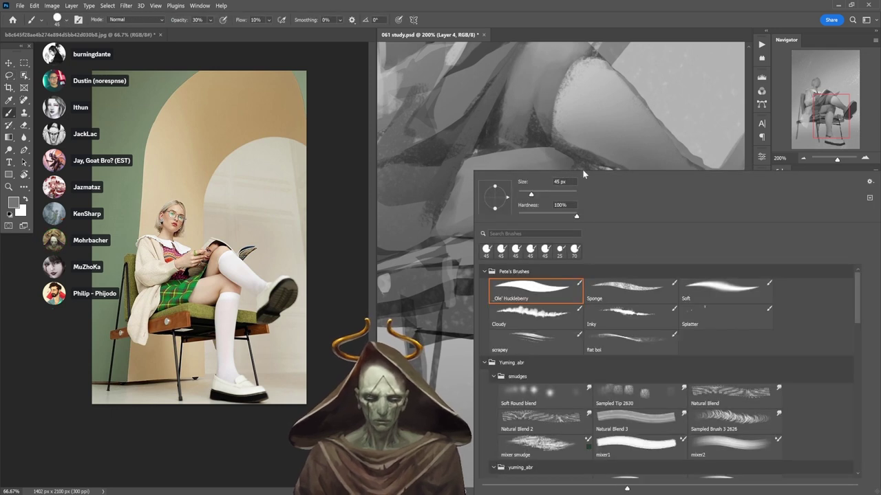
{"action": "double_click", "coordinate": [708, 291]}
{"action": "key", "text": "x"}
{"action": "key", "text": "3"}
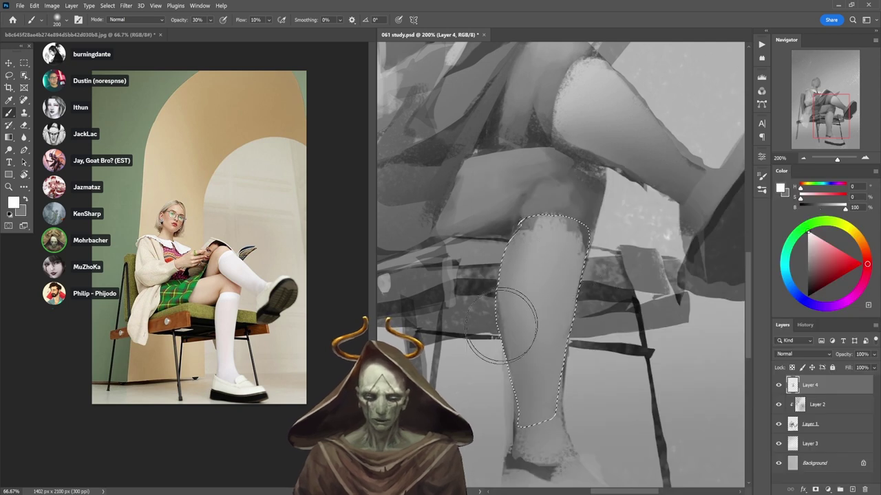
{"action": "key", "text": "5"}
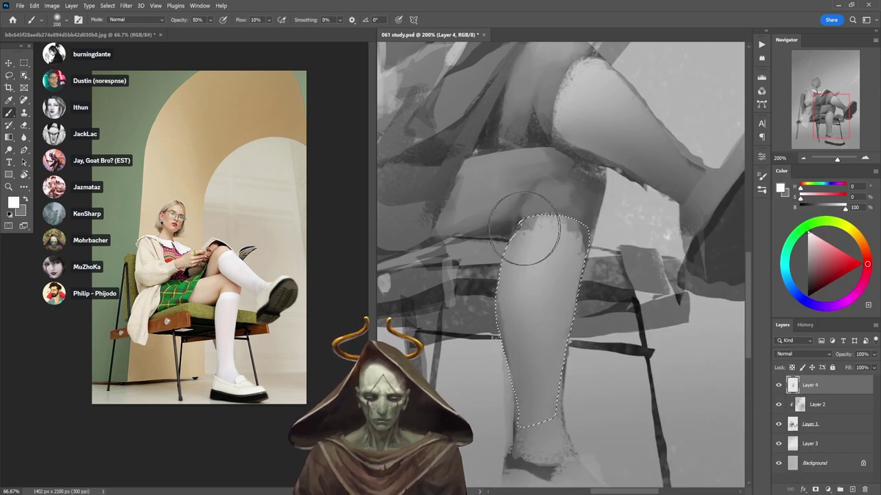
{"action": "mouse_move", "coordinate": [526, 230]}
{"action": "left_mouse_down"}
{"action": "mouse_move", "coordinate": [564, 239]}
{"action": "mouse_move", "coordinate": [577, 229]}
{"action": "mouse_move", "coordinate": [553, 265]}
{"action": "mouse_move", "coordinate": [545, 244]}
{"action": "mouse_move", "coordinate": [539, 273]}
{"action": "mouse_move", "coordinate": [548, 230]}
{"action": "mouse_move", "coordinate": [526, 217]}
{"action": "mouse_move", "coordinate": [584, 230]}
{"action": "mouse_move", "coordinate": [543, 225]}
{"action": "mouse_move", "coordinate": [568, 236]}
{"action": "mouse_move", "coordinate": [524, 289]}
{"action": "left_mouse_up"}
{"action": "left_click_drag", "start_coordinate": [554, 257], "coordinate": [537, 329]}
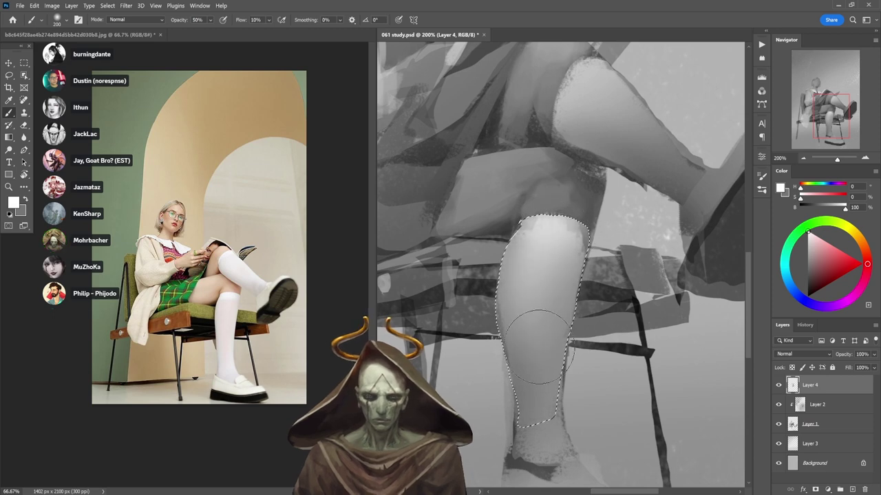
{"action": "left_click_drag", "start_coordinate": [567, 229], "coordinate": [559, 430]}
{"action": "key", "text": "ctrl+d"}
- Compare the whole figure with Layer 4 hidden and shown
{"action": "key", "text": "ctrl+minus"}
{"action": "key", "text": "ctrl+minus"}
{"action": "key", "text": "ctrl+minus"}
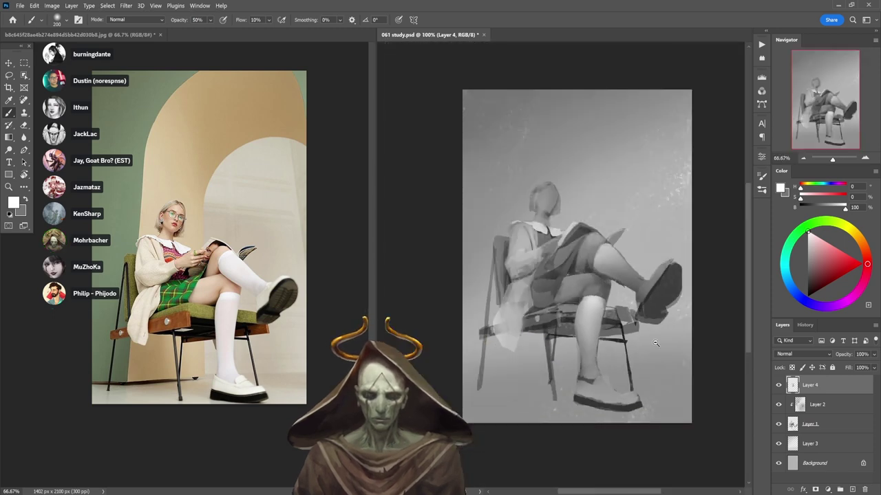
{"action": "left_click", "coordinate": [779, 386]}
{"action": "left_click", "coordinate": [779, 386]}
{"action": "left_click", "coordinate": [779, 385]}
{"action": "left_click", "coordinate": [779, 385]}
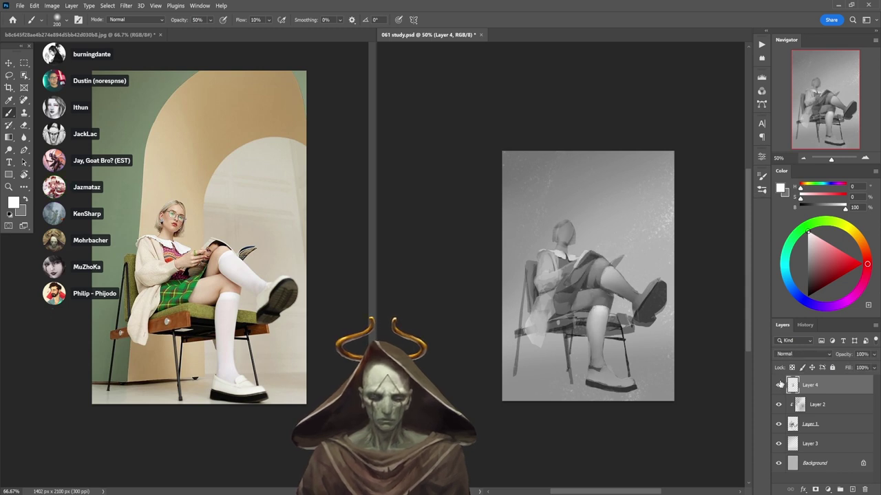
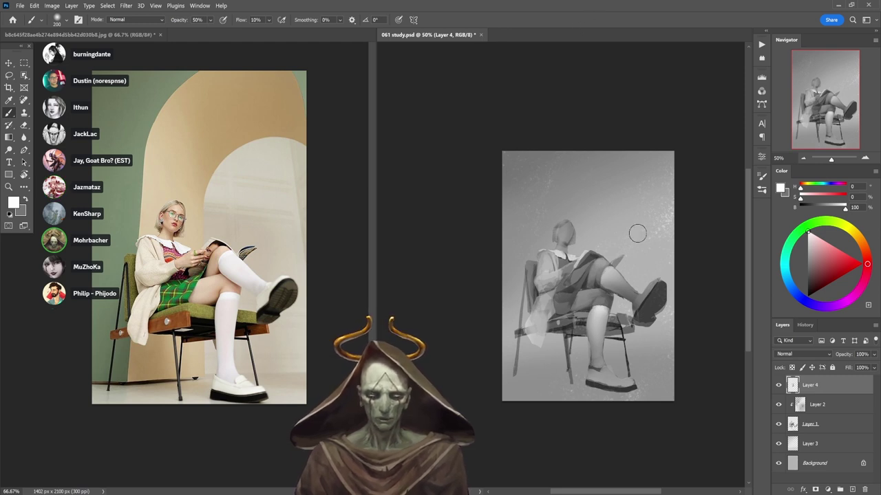
- Lasso the magazine's light outer edge and paint it out with background gray at 100% opacity, then deselect
{"action": "scroll", "coordinate": [590, 254], "scroll_direction": "up", "scroll_amount": 3}
{"action": "key", "text": "l"}
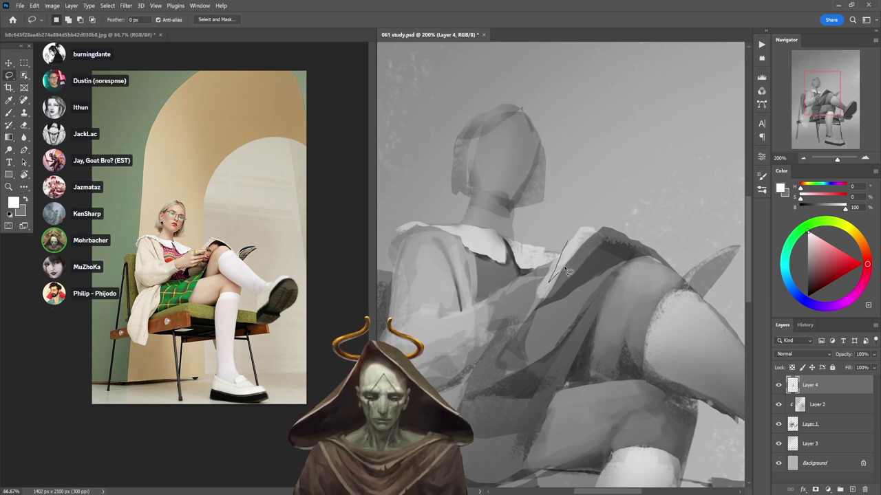
{"action": "mouse_move", "coordinate": [568, 272]}
{"action": "left_mouse_down"}
{"action": "mouse_move", "coordinate": [608, 226]}
{"action": "mouse_move", "coordinate": [580, 214]}
{"action": "left_mouse_up"}
{"action": "key", "text": "b"}
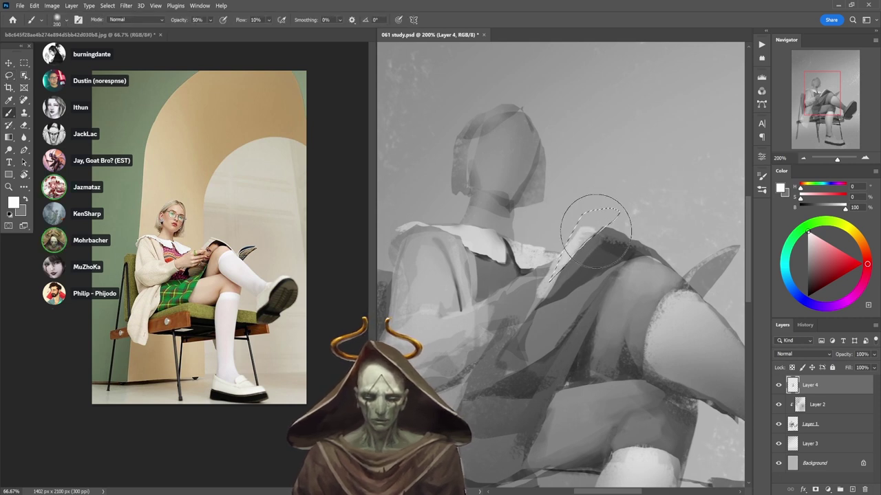
{"action": "left_click", "coordinate": [564, 198], "text": "alt"}
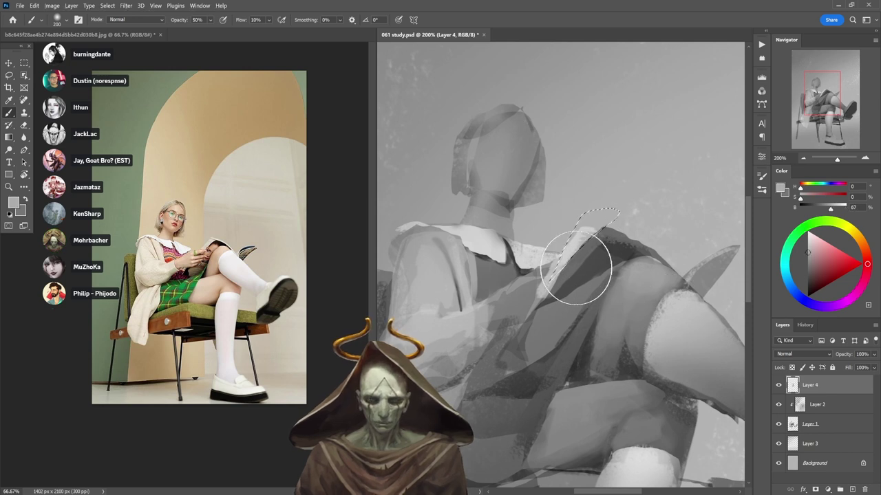
{"action": "key", "text": "0"}
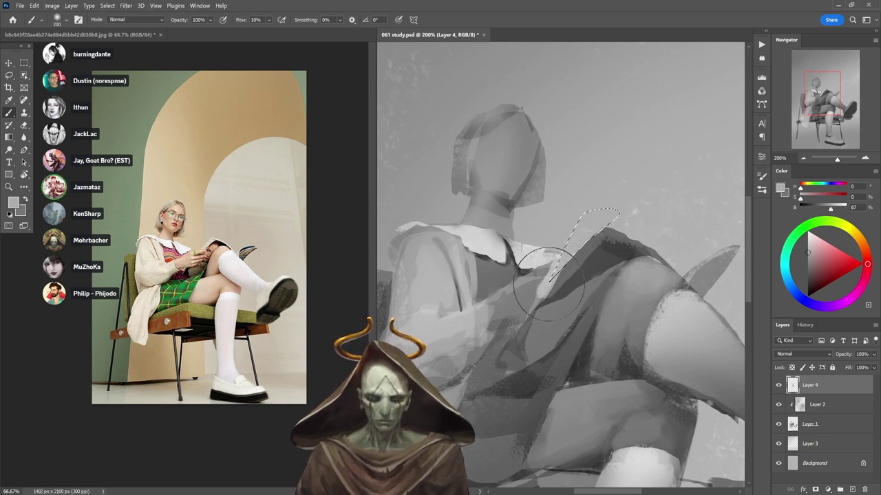
{"action": "key", "text": "ctrl+d"}
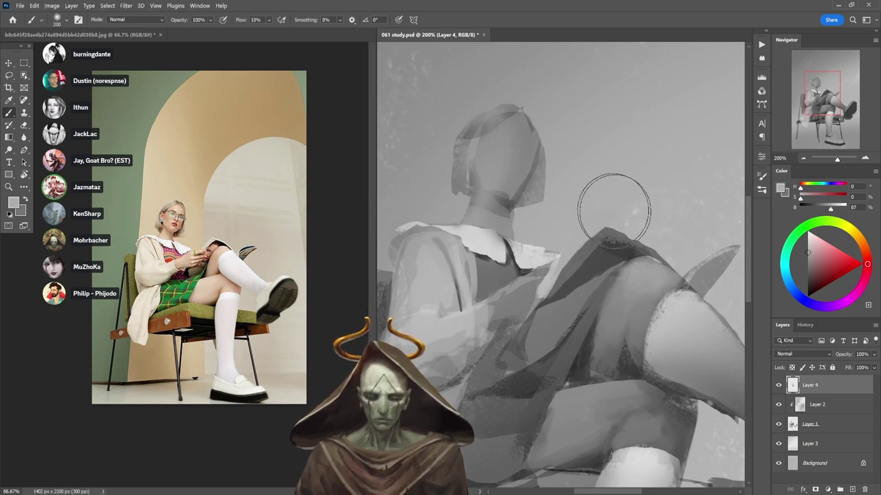
- Lasso the small patch between the collar tip and the magazine and shade it with black at 40% opacity
{"action": "key", "text": "l"}
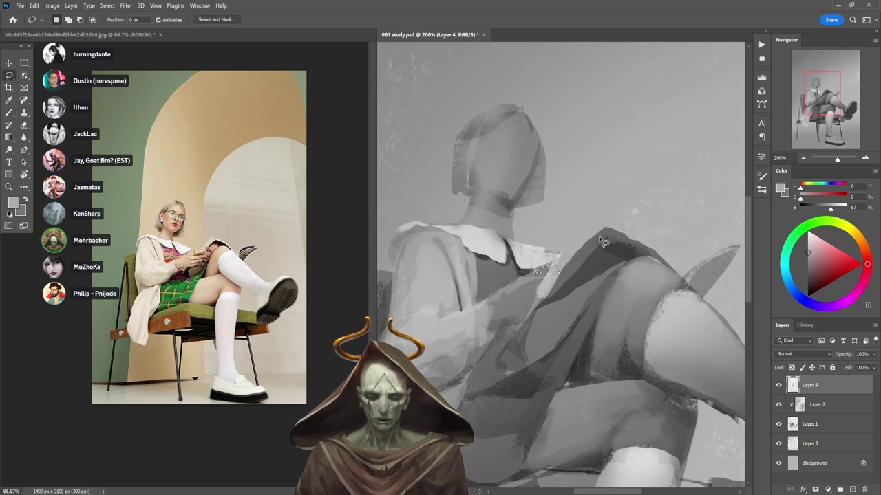
{"action": "key", "text": "b"}
{"action": "key", "text": "d"}
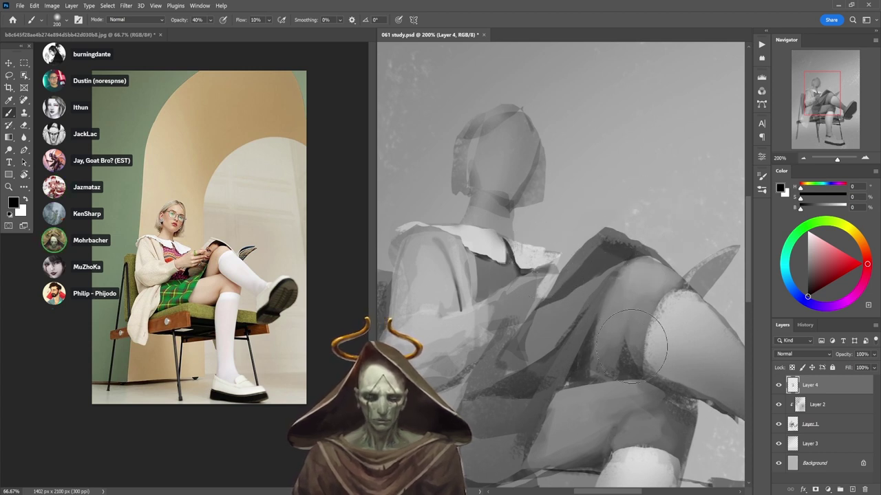
- Lasso a hand shape at the end of the forearm, with pointed fingers overlapping the magazine
{"action": "key", "text": "l"}
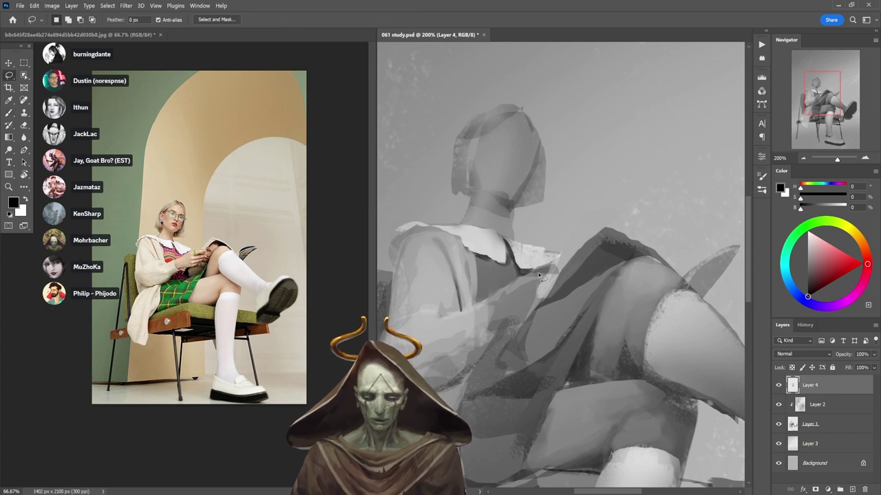
{"action": "left_click_drag", "start_coordinate": [527, 274], "coordinate": [592, 272]}
{"action": "left_click_drag", "start_coordinate": [548, 313], "coordinate": [529, 318]}
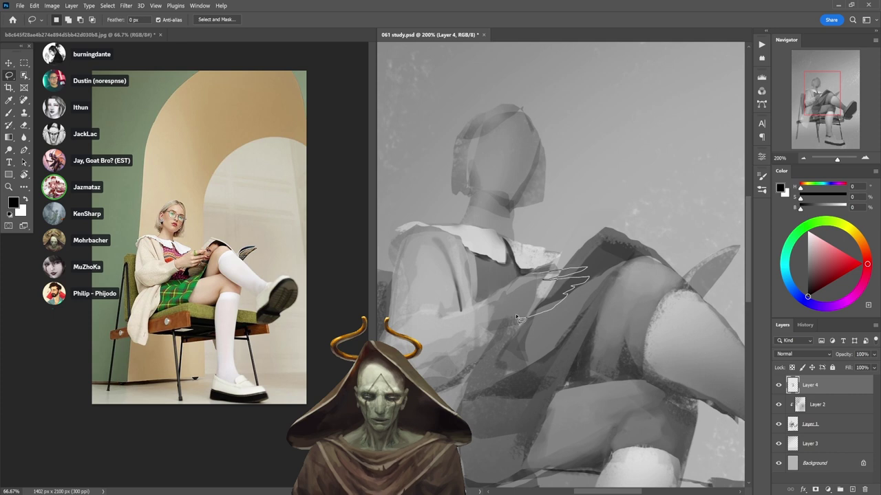
{"action": "left_click_drag", "start_coordinate": [524, 285], "coordinate": [525, 286]}
- Fill the selected hand shape with mid-gray sampled from the forearm at 100% brush opacity
{"action": "key", "text": "b"}
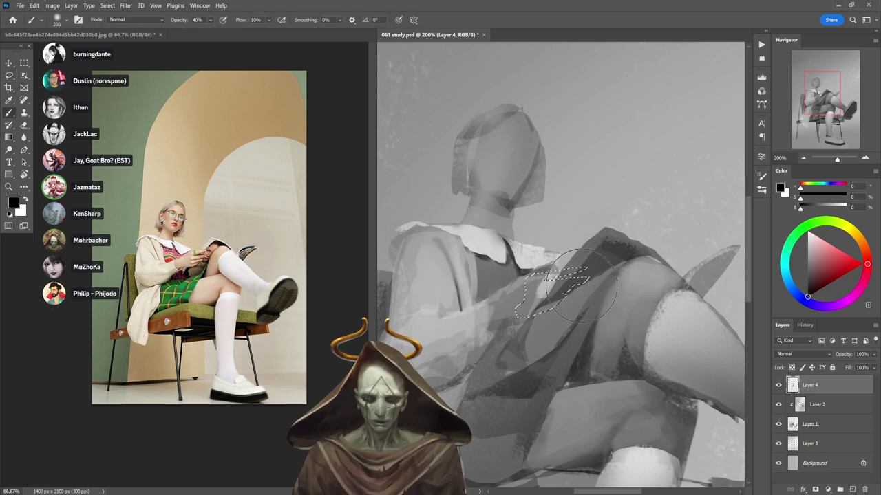
{"action": "left_click", "coordinate": [538, 277], "text": "alt"}
{"action": "key", "text": "0"}
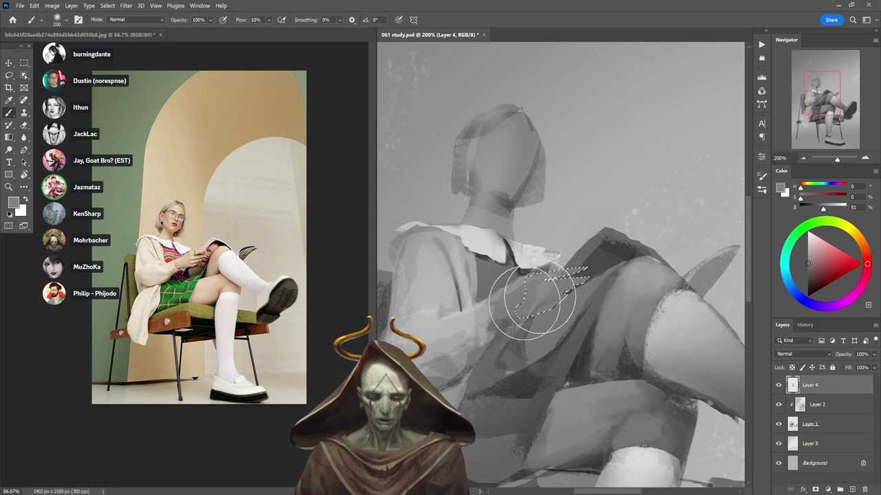
- Lasso the magazine area below the hand, darken it with black at 40% brush opacity, and deselect
{"action": "left_click", "coordinate": [588, 256], "text": "alt"}
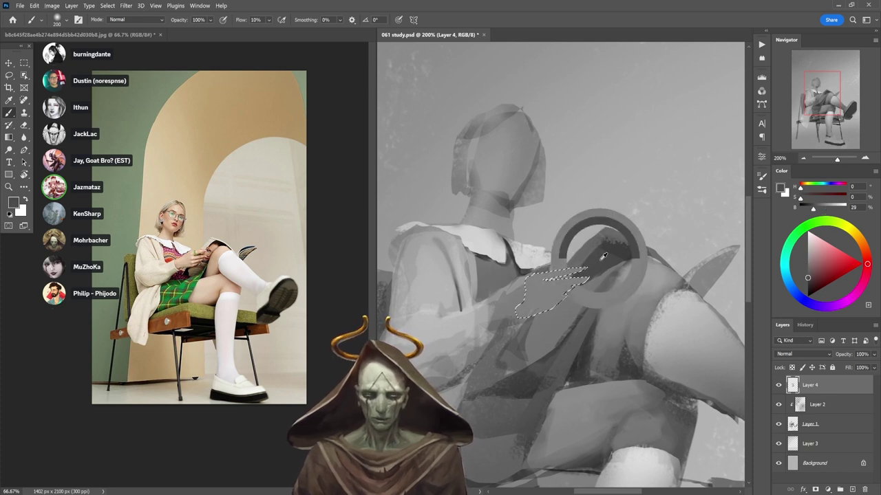
{"action": "key", "text": "ctrl+d"}
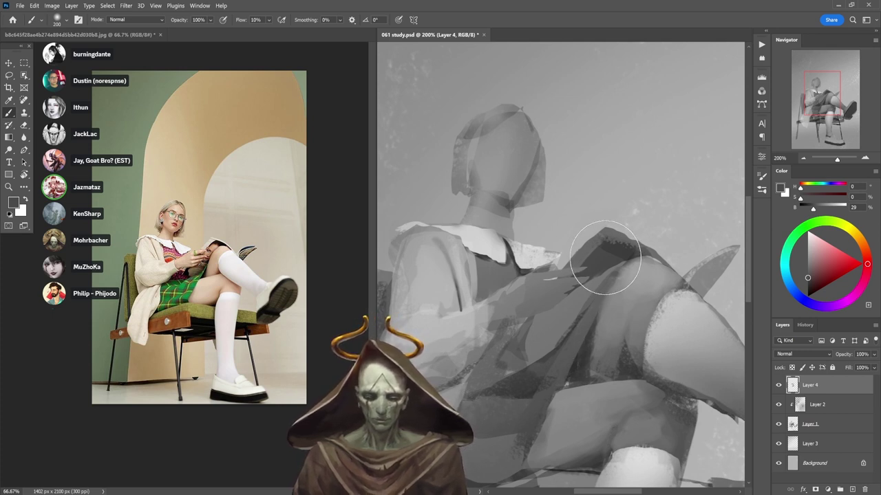
{"action": "key", "text": "l"}
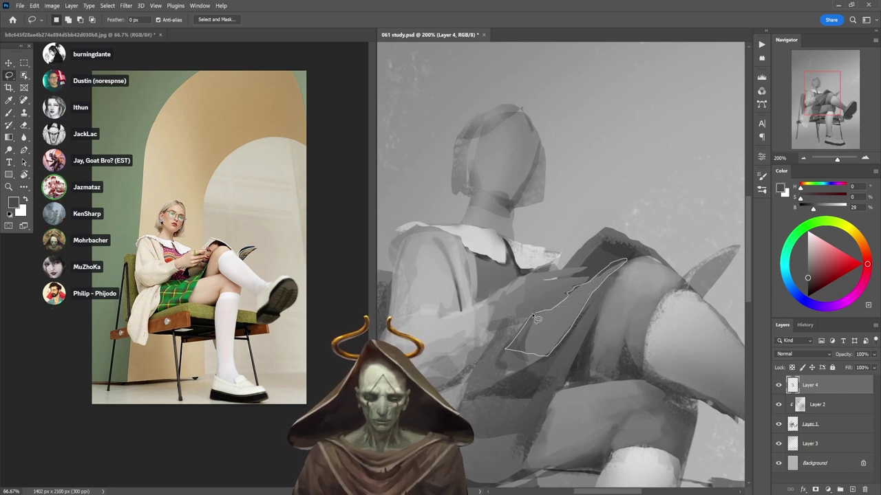
{"action": "key", "text": "b"}
{"action": "mouse_move", "coordinate": [536, 318]}
{"action": "left_mouse_down"}
{"action": "mouse_move", "coordinate": [592, 319]}
{"action": "mouse_move", "coordinate": [602, 297]}
{"action": "mouse_move", "coordinate": [569, 303]}
{"action": "mouse_move", "coordinate": [554, 338]}
{"action": "mouse_move", "coordinate": [510, 368]}
{"action": "mouse_move", "coordinate": [587, 288]}
{"action": "mouse_move", "coordinate": [576, 308]}
{"action": "mouse_move", "coordinate": [493, 346]}
{"action": "mouse_move", "coordinate": [562, 325]}
{"action": "mouse_move", "coordinate": [525, 359]}
{"action": "left_mouse_up"}
{"action": "key", "text": "d"}
{"action": "key", "text": "4"}
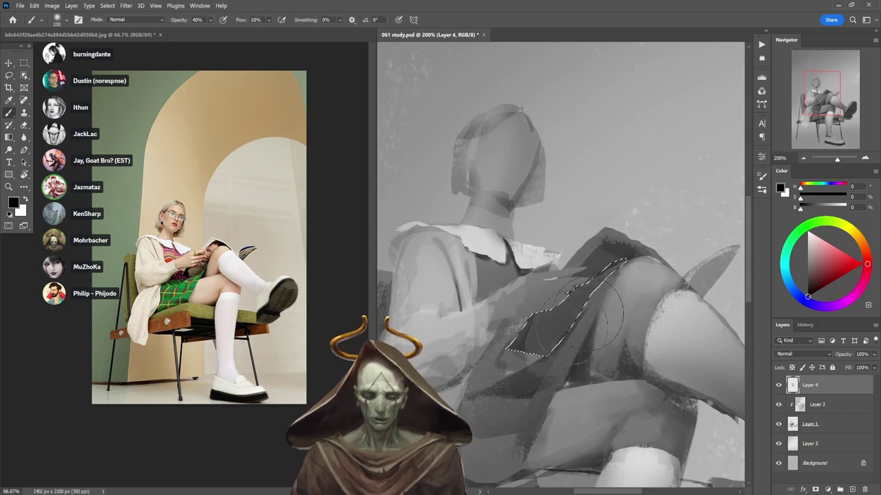
{"action": "key", "text": "ctrl+d"}
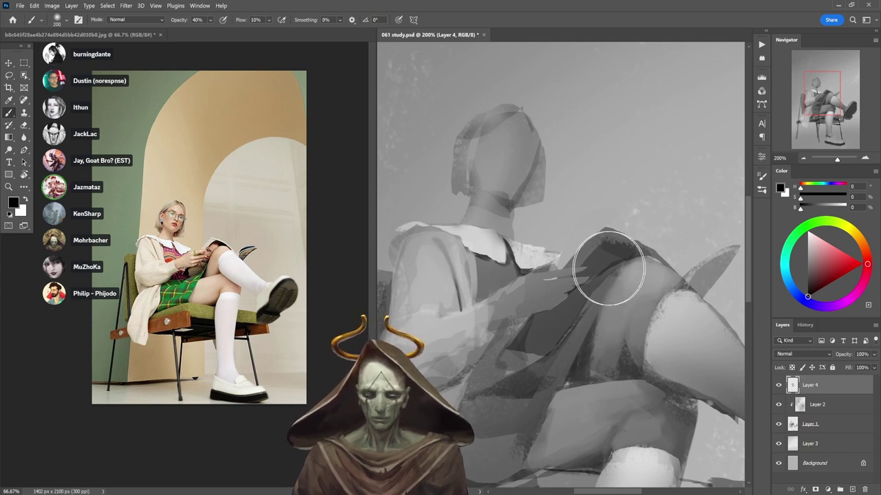
- Lasso a small patch under the wrist and lighten it with light gray sampled from the collar, then deselect
{"action": "key", "text": "l"}
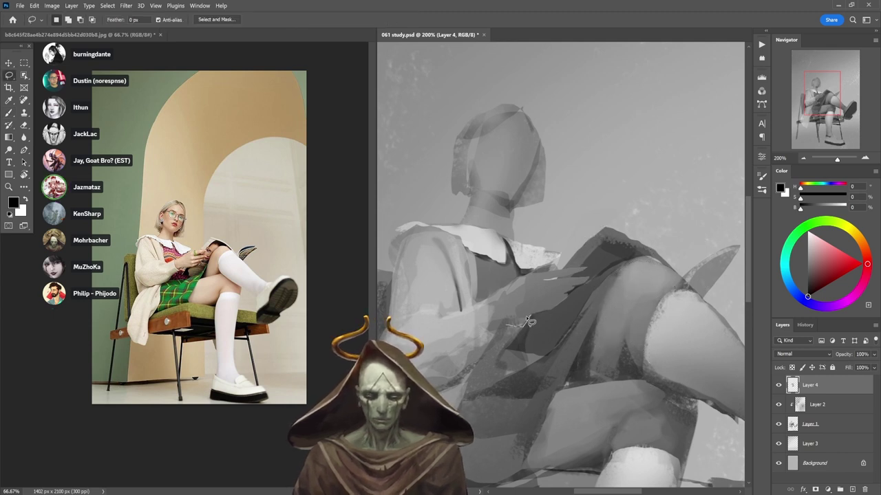
{"action": "key", "text": "b"}
{"action": "left_click", "coordinate": [536, 246], "text": "alt"}
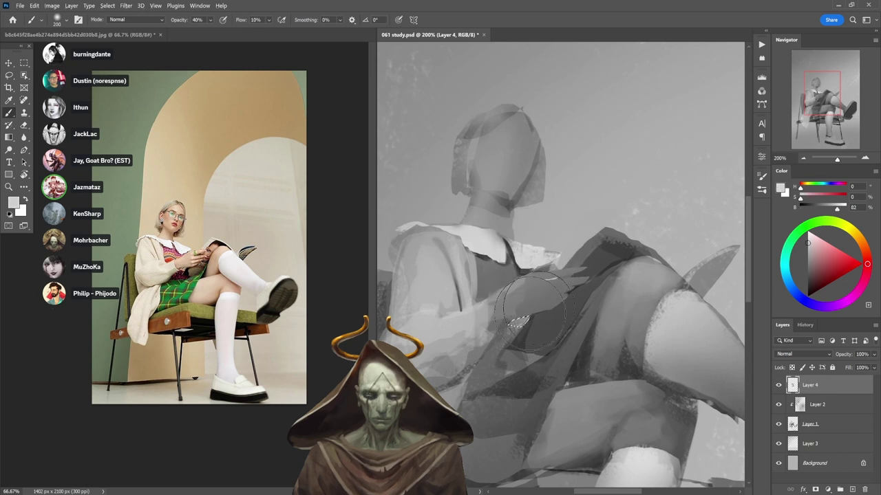
{"action": "key", "text": "ctrl+d"}
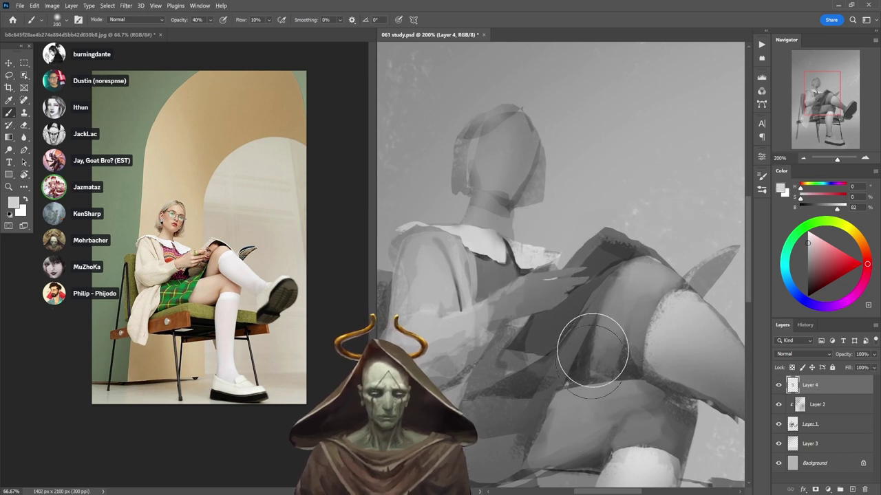
- Lasso a rounded front section of the raised shoe's sole and fill it with sampled dark gray at 100% opacity
{"action": "mouse_move", "coordinate": [593, 351]}
{"action": "left_mouse_down"}
{"action": "mouse_move", "coordinate": [578, 302]}
{"action": "mouse_move", "coordinate": [451, 237]}
{"action": "mouse_move", "coordinate": [423, 196]}
{"action": "left_mouse_up"}
{"action": "key", "text": "l"}
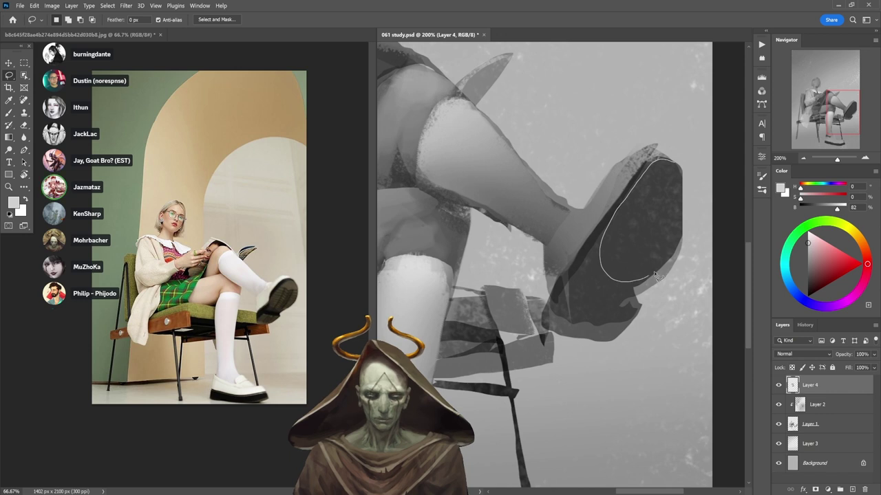
{"action": "key", "text": "b"}
{"action": "mouse_move", "coordinate": [678, 169]}
{"action": "left_mouse_down"}
{"action": "mouse_move", "coordinate": [680, 227]}
{"action": "mouse_move", "coordinate": [686, 181]}
{"action": "mouse_move", "coordinate": [633, 203]}
{"action": "mouse_move", "coordinate": [660, 184]}
{"action": "left_mouse_up"}
{"action": "left_click", "coordinate": [659, 197], "text": "alt"}
{"action": "key", "text": "0"}
- Undo the last stroke, lighten the selected front of the sole with white at 10% opacity, and deselect
{"action": "key", "text": "x"}
{"action": "key", "text": "ctrl+z"}
{"action": "key", "text": "1"}
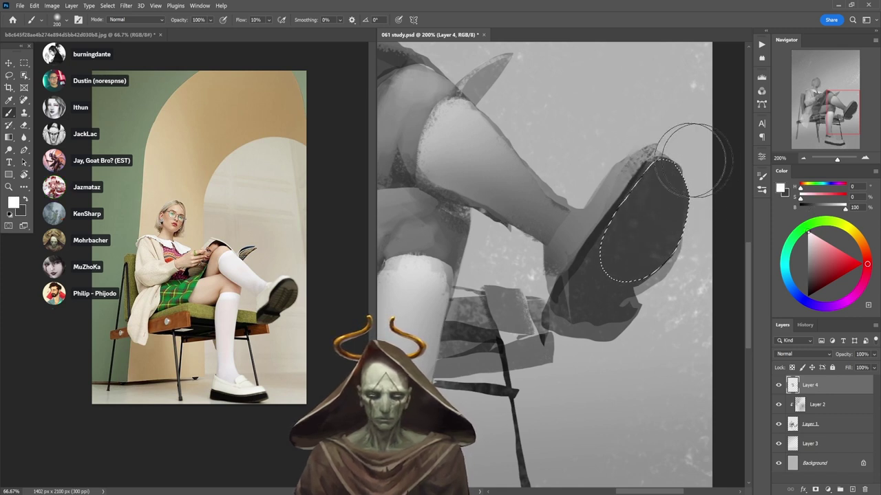
{"action": "key", "text": "ctrl+d"}
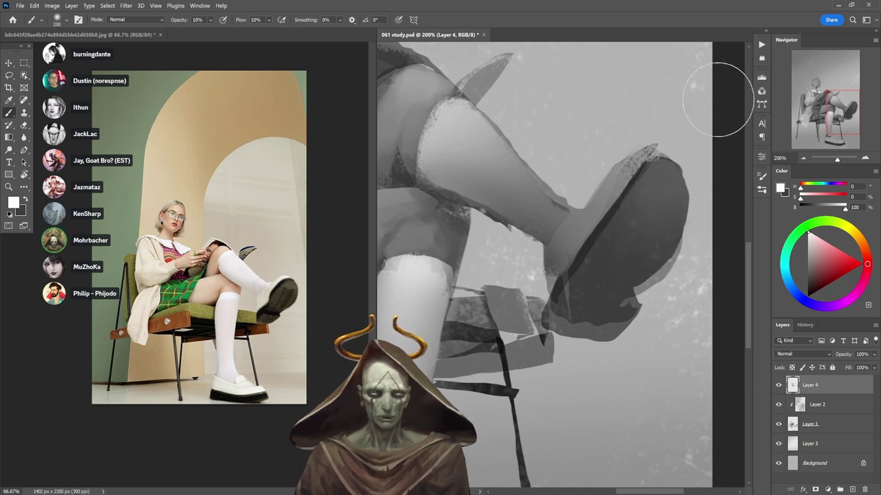
- Lasso the pointed excess above the raised shoe's toe and erase it from Layer 1, then deselect
{"action": "key", "text": "l"}
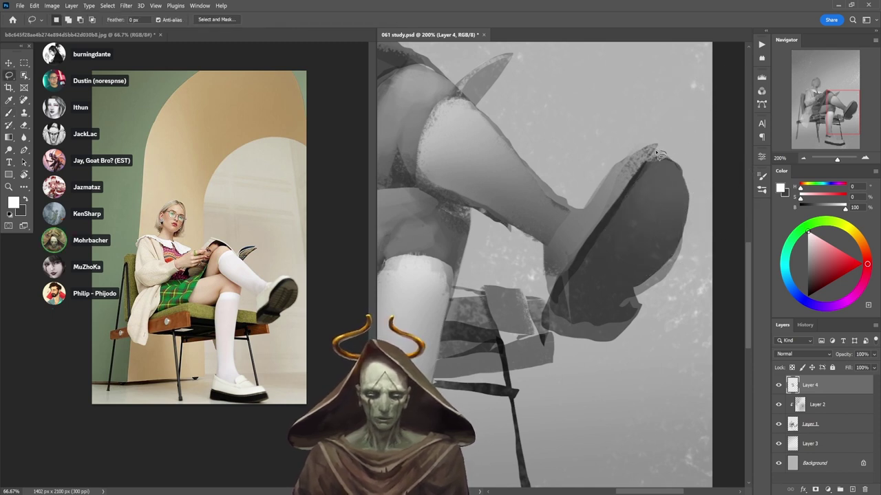
{"action": "left_click_drag", "start_coordinate": [614, 181], "coordinate": [607, 192]}
{"action": "left_click_drag", "start_coordinate": [666, 142], "coordinate": [666, 142]}
{"action": "key", "text": "b"}
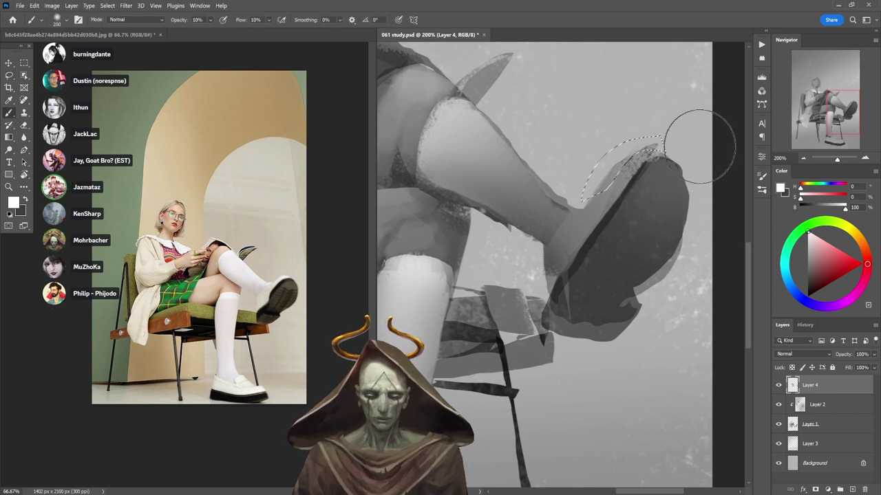
{"action": "left_click", "coordinate": [812, 424]}
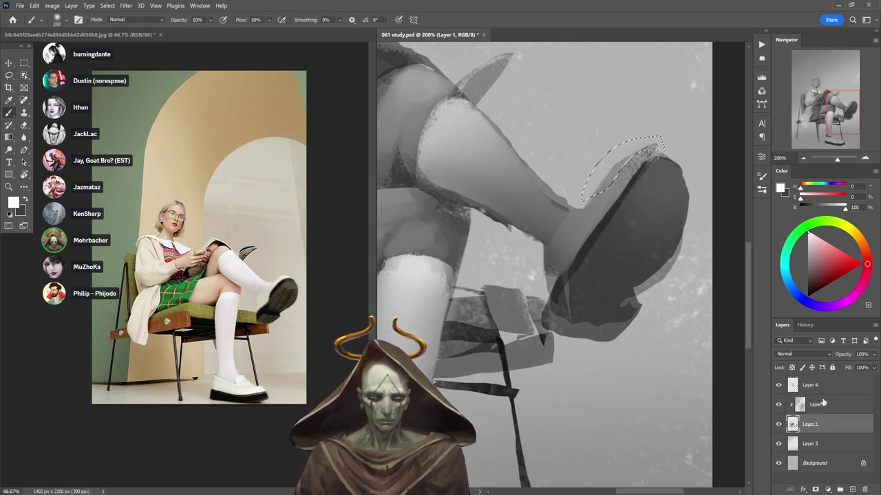
{"action": "key", "text": "e"}
{"action": "key", "text": "ctrl+d"}
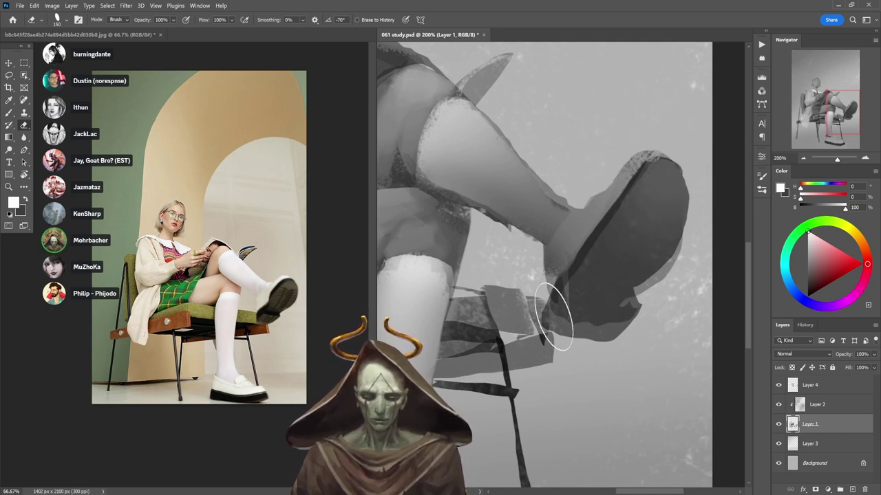
- Lasso the raised shoe's whole sole and darken its lower edge on Layer 4 with black at 50% opacity, then deselect
{"action": "key", "text": "l"}
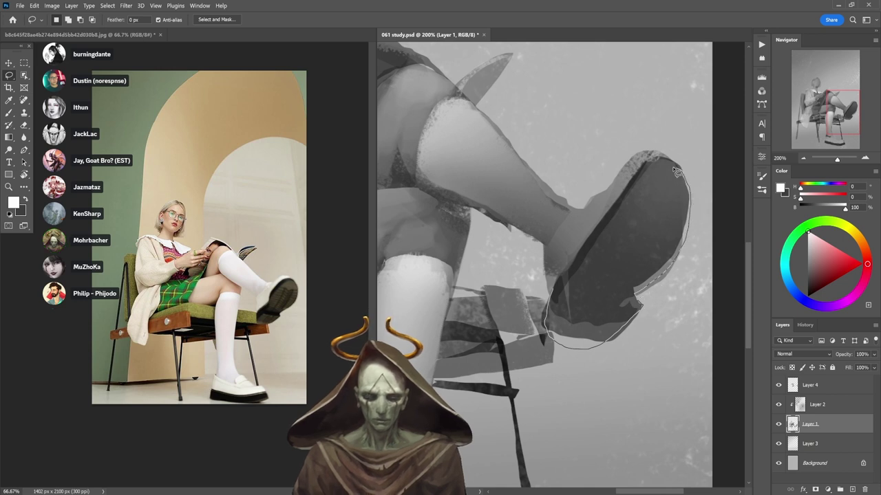
{"action": "left_click_drag", "start_coordinate": [558, 306], "coordinate": [555, 310]}
{"action": "key", "text": "b"}
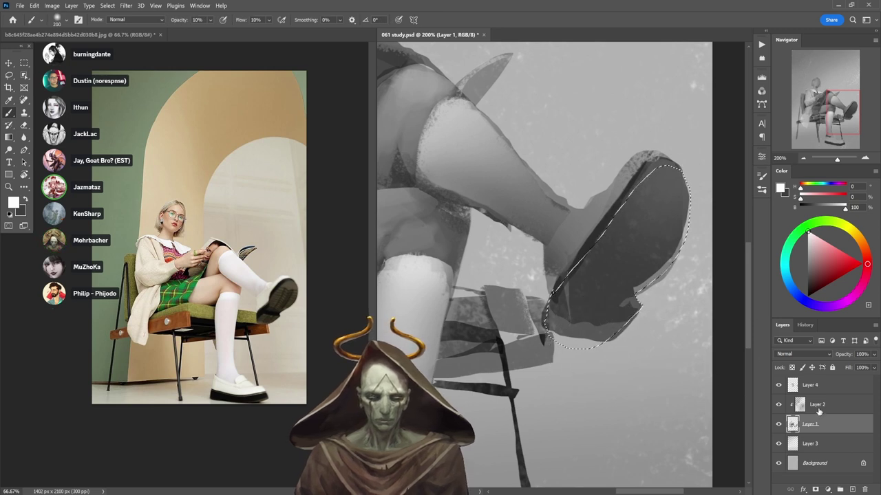
{"action": "left_click", "coordinate": [820, 385]}
{"action": "key", "text": "x"}
{"action": "key", "text": "5"}
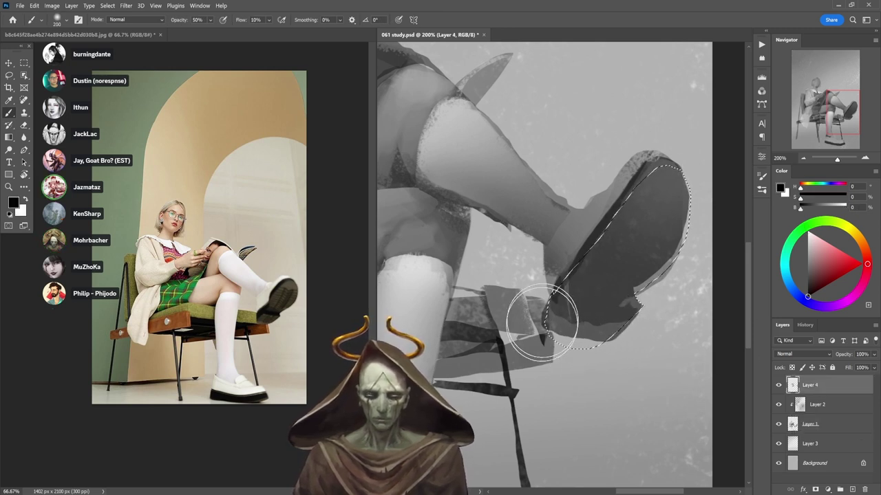
{"action": "mouse_move", "coordinate": [541, 320]}
{"action": "left_mouse_down"}
{"action": "mouse_move", "coordinate": [605, 334]}
{"action": "mouse_move", "coordinate": [547, 334]}
{"action": "mouse_move", "coordinate": [618, 327]}
{"action": "mouse_move", "coordinate": [651, 307]}
{"action": "mouse_move", "coordinate": [640, 309]}
{"action": "mouse_move", "coordinate": [642, 282]}
{"action": "mouse_move", "coordinate": [689, 216]}
{"action": "mouse_move", "coordinate": [633, 304]}
{"action": "left_mouse_up"}
{"action": "key", "text": "ctrl+d"}
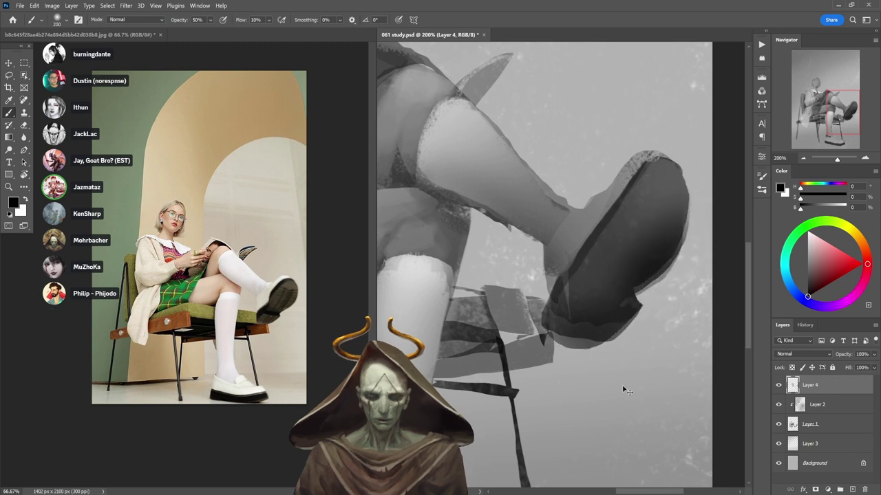
- Lasso the back of the raised shoe's heel and fill it with sampled dark gray at 100% opacity, then deselect
{"action": "key", "text": "l"}
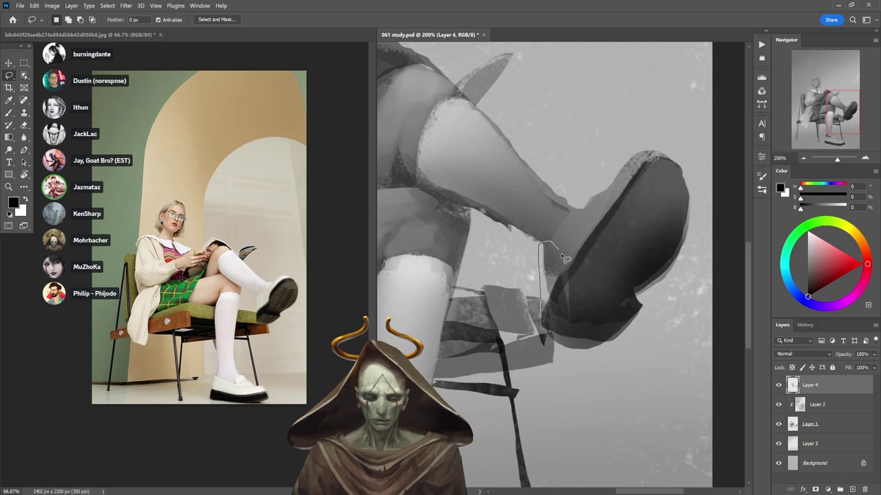
{"action": "left_click_drag", "start_coordinate": [536, 321], "coordinate": [537, 317]}
{"action": "key", "text": "b"}
{"action": "left_click", "coordinate": [548, 271], "text": "alt"}
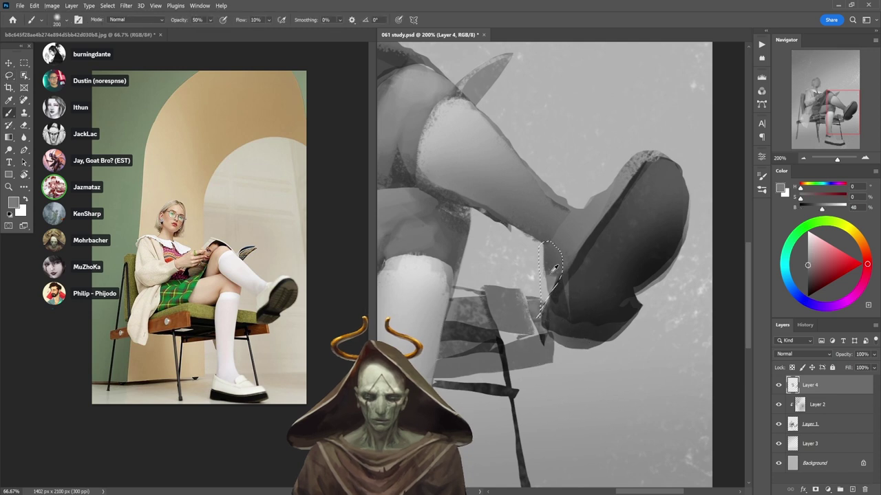
{"action": "key", "text": "0"}
{"action": "left_click_drag", "start_coordinate": [547, 276], "coordinate": [533, 263]}
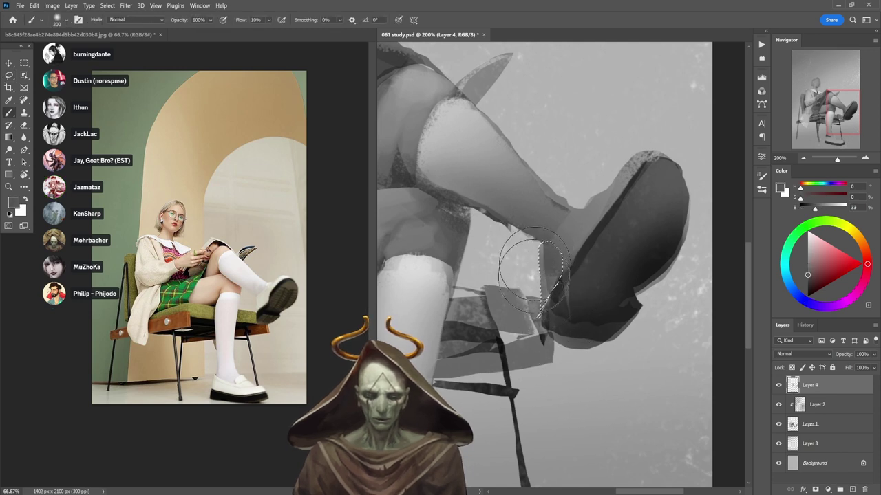
{"action": "key", "text": "ctrl+d"}
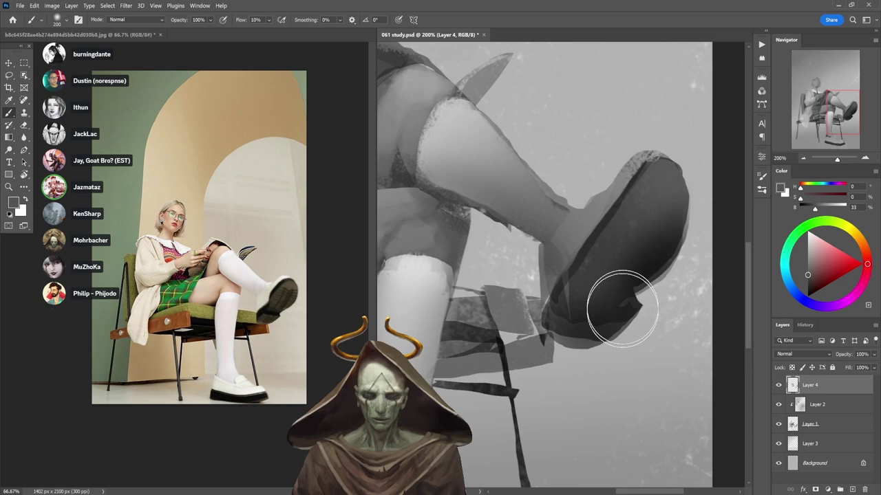
- Lasso the raised leg's sock from knee to ankle and brighten it with white at 60% opacity
{"action": "left_click", "coordinate": [577, 265], "text": "alt"}
{"action": "left_click", "coordinate": [510, 224], "text": "ctrl"}
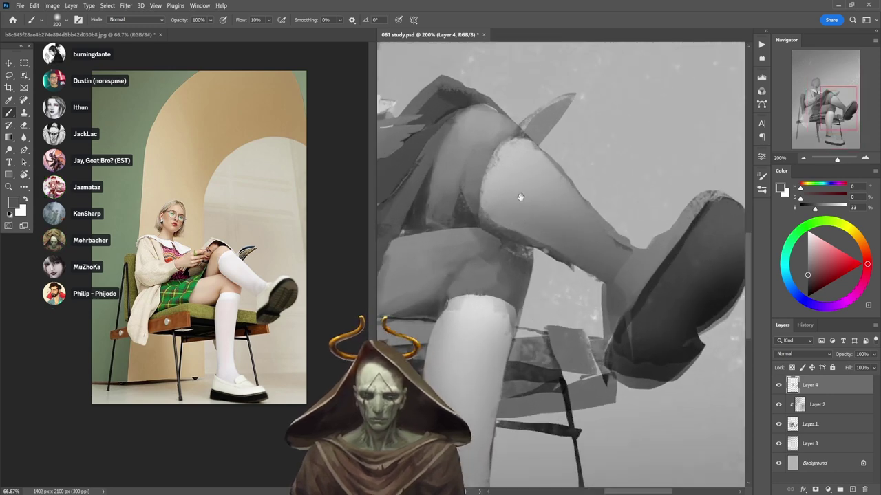
{"action": "key", "text": "l"}
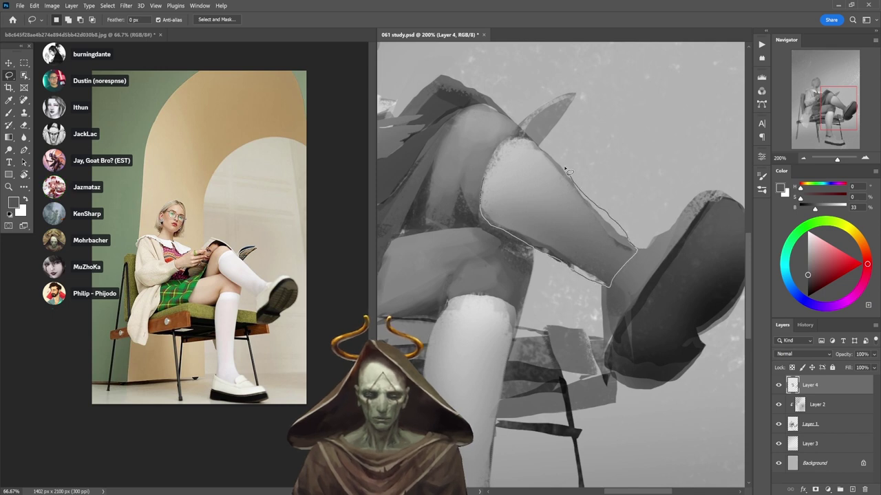
{"action": "left_click_drag", "start_coordinate": [482, 189], "coordinate": [482, 192]}
{"action": "key", "text": "b"}
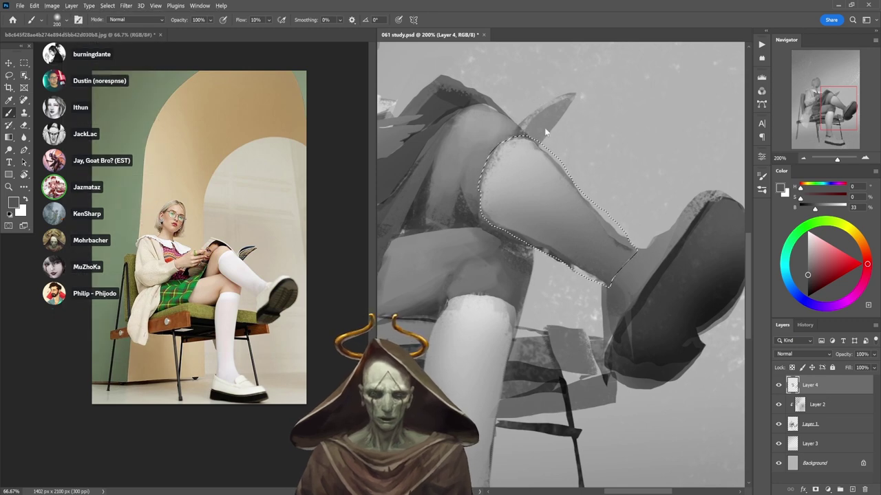
{"action": "key", "text": "l"}
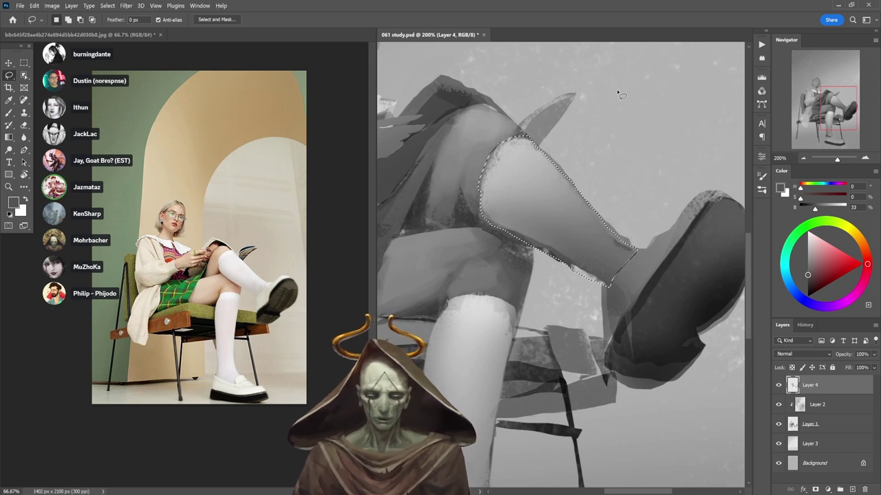
{"action": "key", "text": "b"}
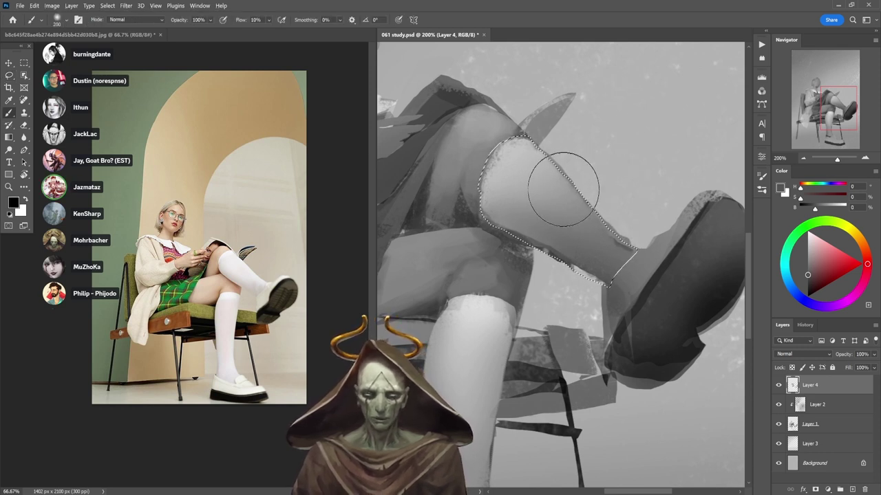
{"action": "key", "text": "x"}
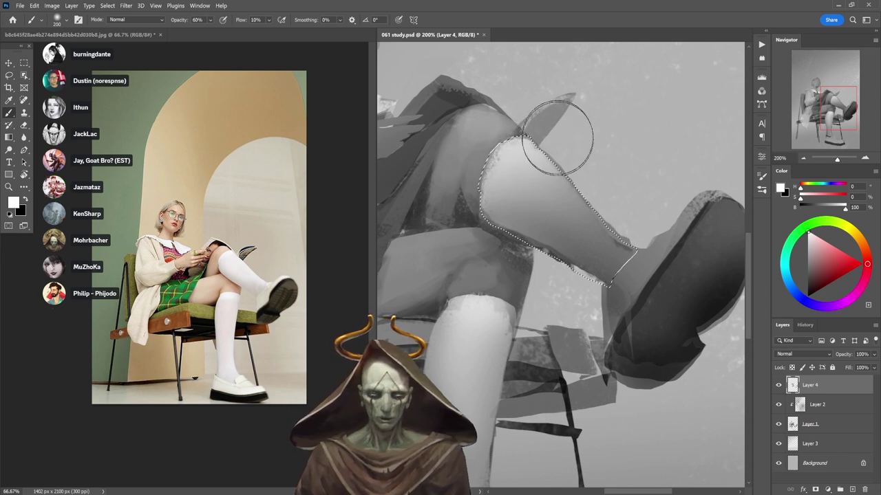
{"action": "mouse_move", "coordinate": [594, 187]}
{"action": "left_mouse_down"}
{"action": "mouse_move", "coordinate": [600, 221]}
{"action": "mouse_move", "coordinate": [635, 228]}
{"action": "mouse_move", "coordinate": [616, 242]}
{"action": "mouse_move", "coordinate": [644, 229]}
{"action": "mouse_move", "coordinate": [594, 232]}
{"action": "mouse_move", "coordinate": [578, 207]}
{"action": "mouse_move", "coordinate": [634, 197]}
{"action": "mouse_move", "coordinate": [600, 218]}
{"action": "mouse_move", "coordinate": [555, 214]}
{"action": "mouse_move", "coordinate": [506, 175]}
{"action": "mouse_move", "coordinate": [609, 229]}
{"action": "mouse_move", "coordinate": [528, 199]}
{"action": "left_mouse_up"}
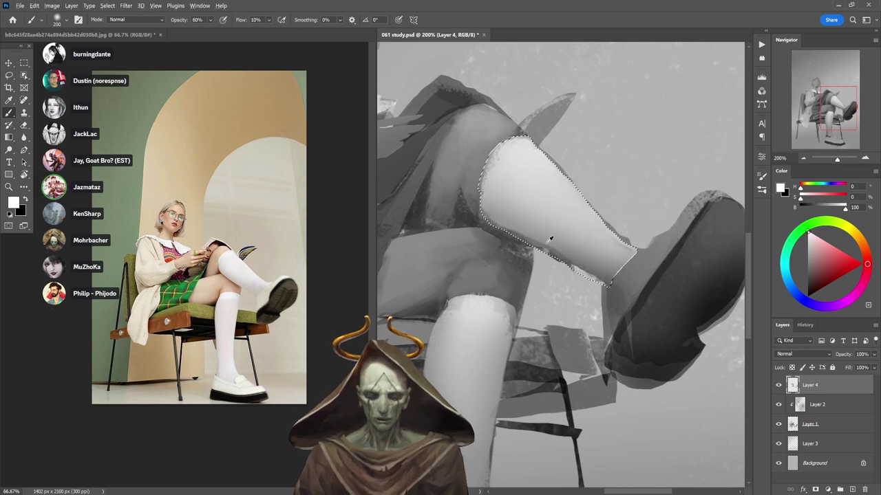
- Shade the selected sock's underside with sampled mid-gray at 80% opacity and deselect
{"action": "left_click", "coordinate": [500, 221], "text": "alt"}
{"action": "key", "text": "8"}
{"action": "mouse_move", "coordinate": [505, 222]}
{"action": "left_mouse_down"}
{"action": "mouse_move", "coordinate": [585, 268]}
{"action": "mouse_move", "coordinate": [562, 278]}
{"action": "left_mouse_up"}
{"action": "key", "text": "ctrl+d"}
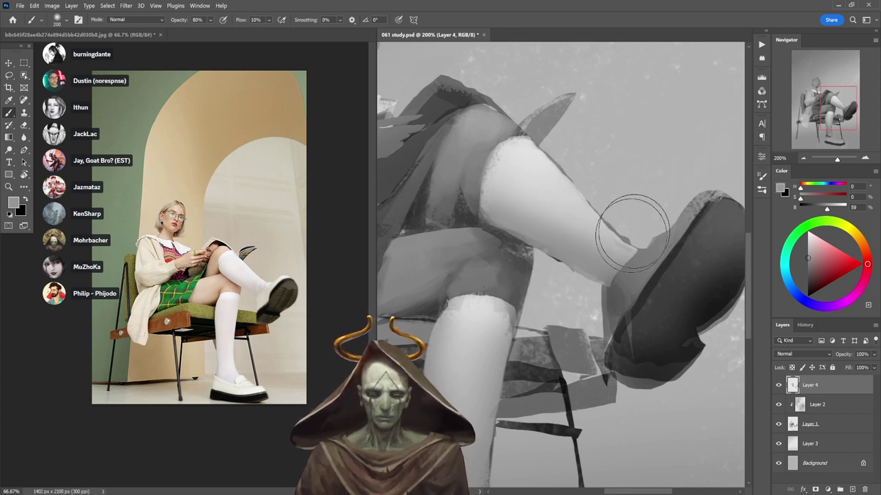
- Lasso the raised shoe's upper from heel to toe and lighten it with white at 30% opacity, then deselect
{"action": "key", "text": "l"}
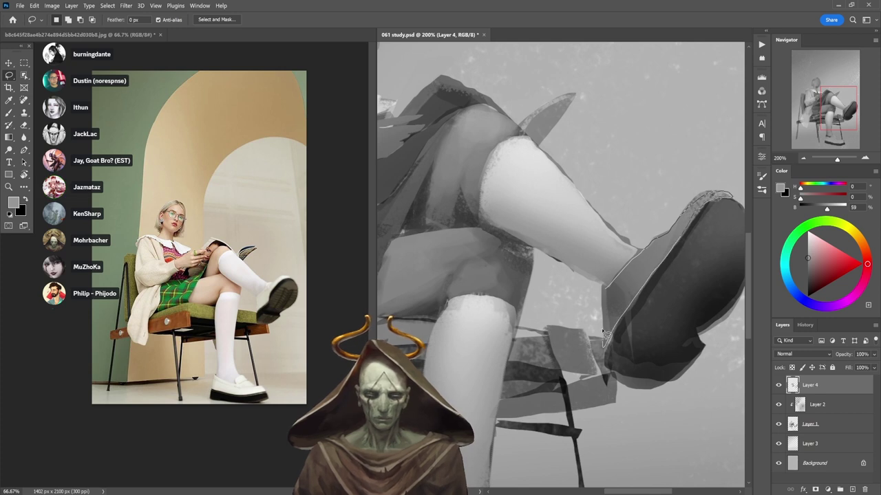
{"action": "left_click_drag", "start_coordinate": [622, 267], "coordinate": [605, 283]}
{"action": "key", "text": "b"}
{"action": "key", "text": "d"}
{"action": "key", "text": "x"}
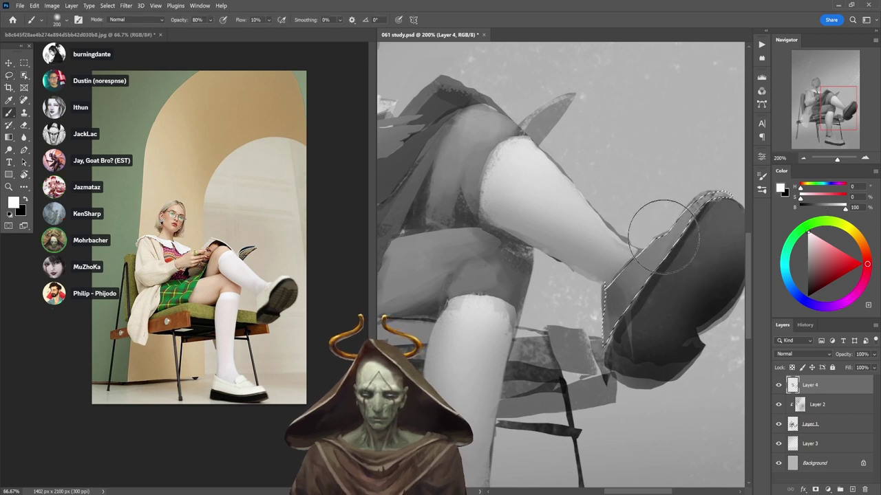
{"action": "mouse_move", "coordinate": [679, 230]}
{"action": "left_mouse_down"}
{"action": "mouse_move", "coordinate": [664, 217]}
{"action": "mouse_move", "coordinate": [668, 226]}
{"action": "mouse_move", "coordinate": [704, 198]}
{"action": "left_mouse_up"}
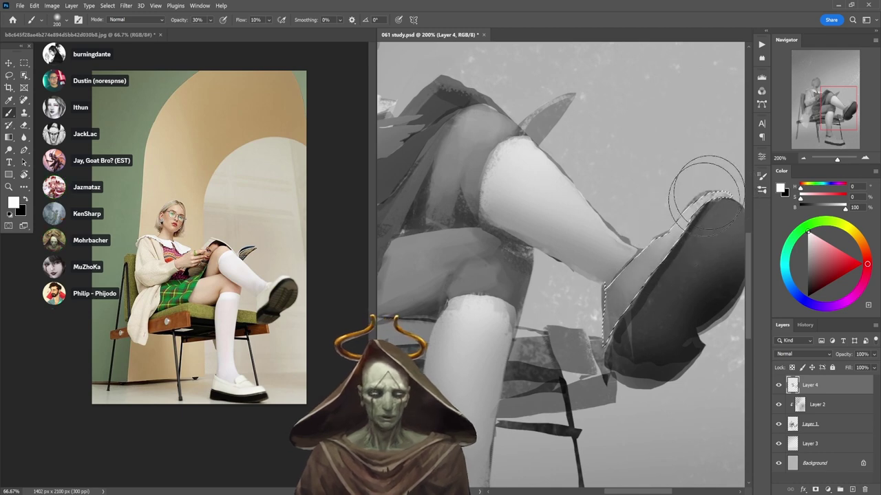
{"action": "key", "text": "ctrl+d"}
{"action": "key", "text": "ctrl+minus"}
{"action": "key", "text": "ctrl+minus"}
{"action": "key", "text": "ctrl+minus"}
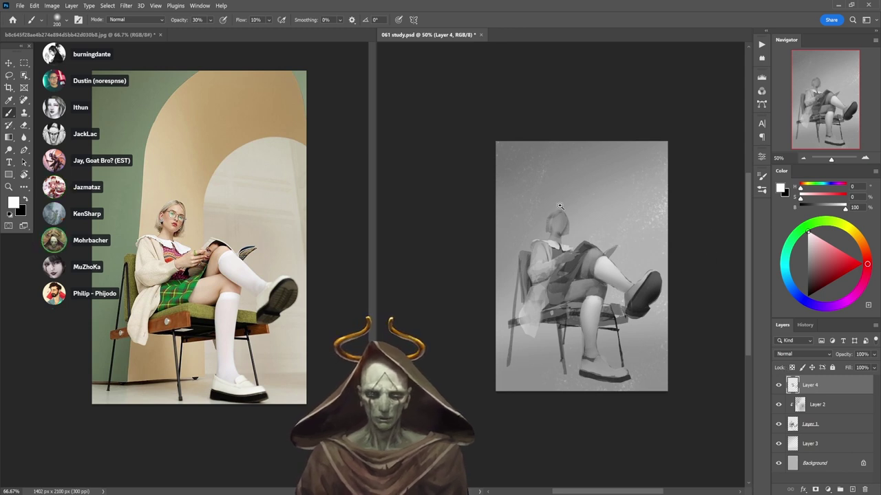
- Switch to the _Ole' Huckleberry brush for work on the head, with a very fine tip and black at 50% opacity
{"action": "scroll", "coordinate": [560, 206], "scroll_direction": "up", "scroll_amount": 5}
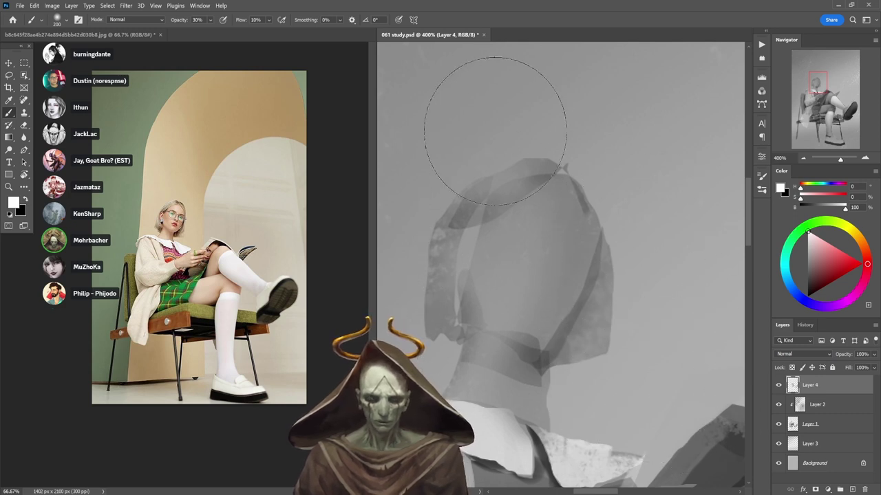
{"action": "key", "text": "l"}
{"action": "right_click", "coordinate": [571, 191]}
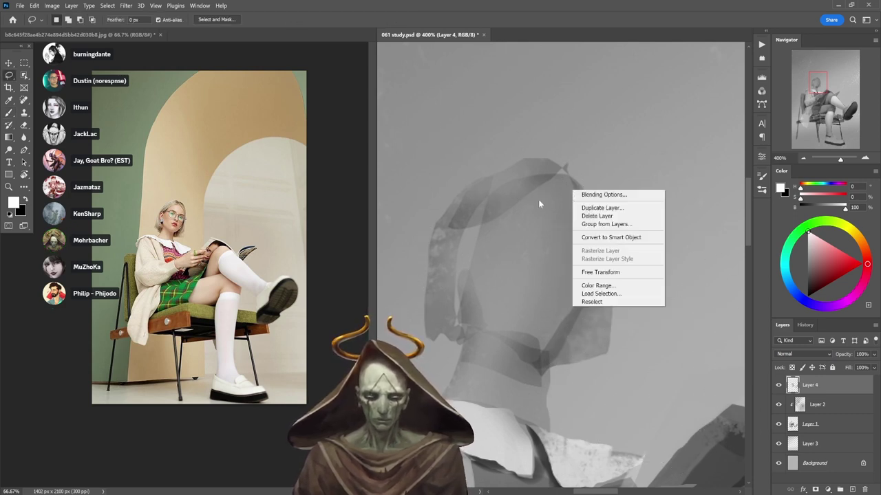
{"action": "left_click", "coordinate": [538, 200]}
{"action": "key", "text": "b"}
{"action": "right_click", "coordinate": [551, 189]}
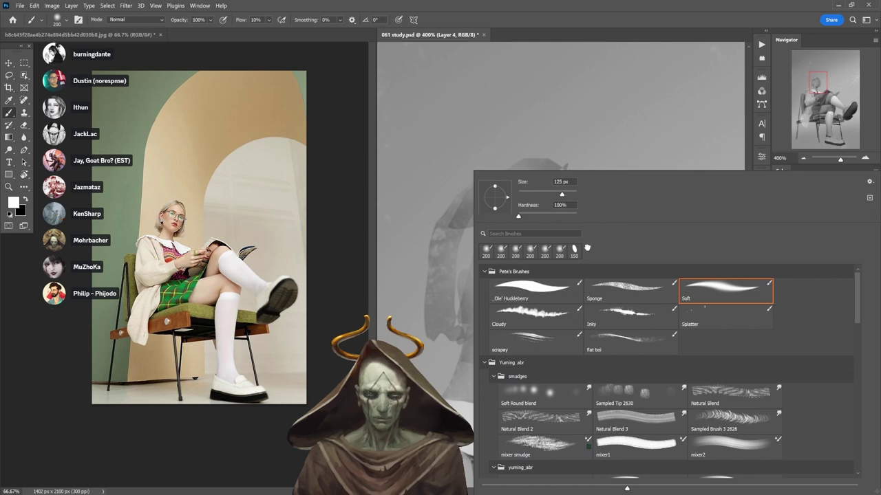
{"action": "left_click", "coordinate": [535, 290]}
{"action": "left_click", "coordinate": [634, 17]}
{"action": "key", "text": "bracketleft"}
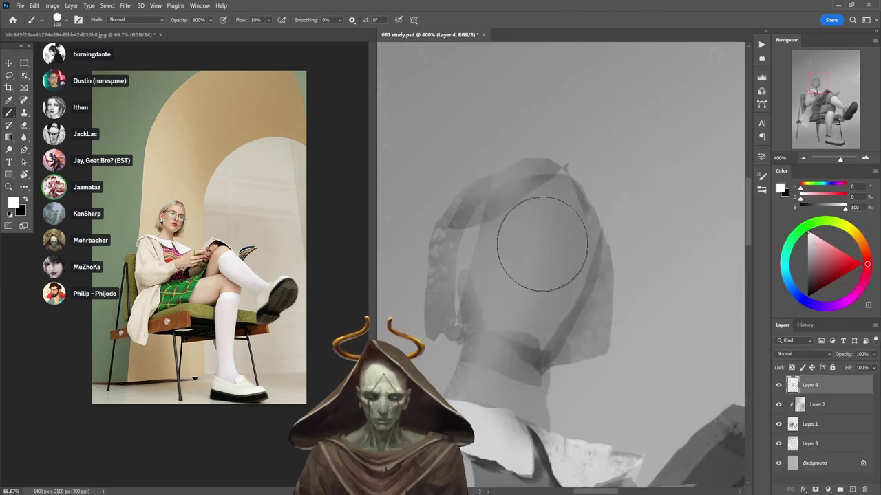
{"action": "key", "text": "bracketleft"}
{"action": "key", "text": "bracketleft"}
{"action": "key", "text": "bracketleft"}
{"action": "key", "text": "bracketleft"}
{"action": "key", "text": "bracketleft"}
{"action": "key", "text": "bracketleft"}
{"action": "key", "text": "bracketleft"}
{"action": "key", "text": "bracketleft"}
{"action": "key", "text": "bracketleft"}
{"action": "key", "text": "bracketleft"}
{"action": "key", "text": "bracketleft"}
{"action": "key", "text": "x"}
{"action": "key", "text": "5"}
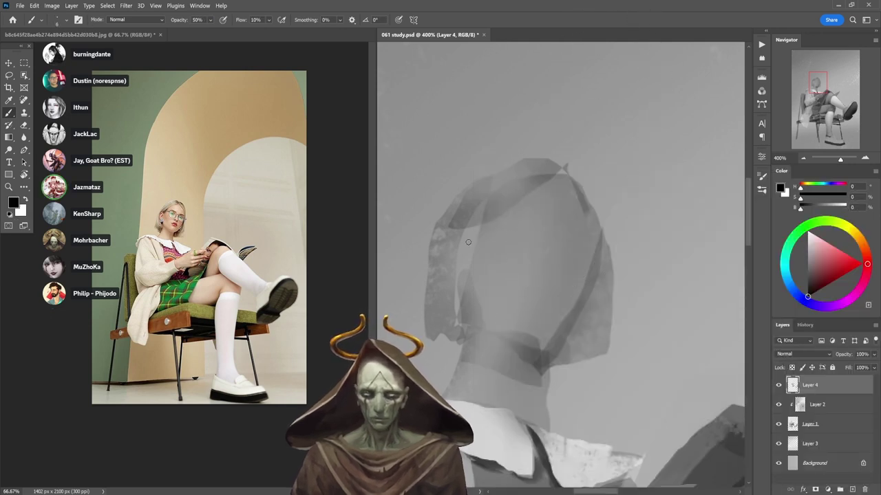
- Enlarge the reference photo to the face and sketch the study's near ear and round earring in black
{"action": "scroll", "coordinate": [176, 213], "scroll_direction": "up", "scroll_amount": 6}
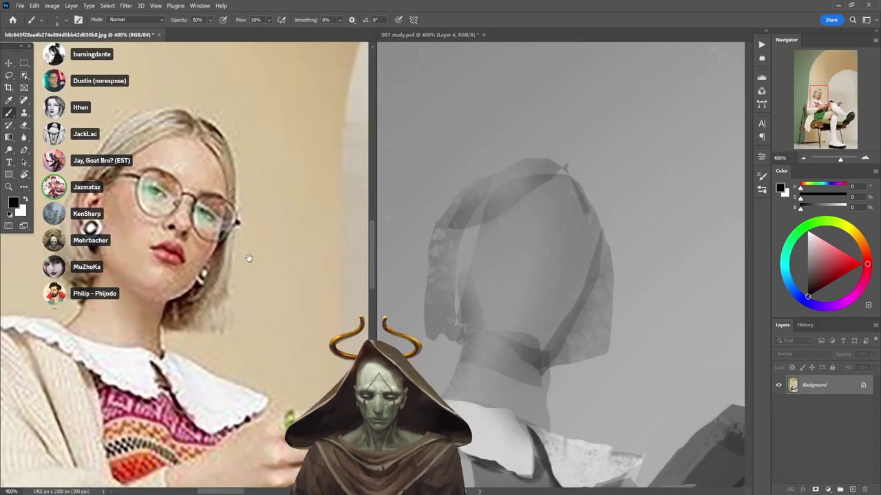
{"action": "left_click", "coordinate": [579, 192]}
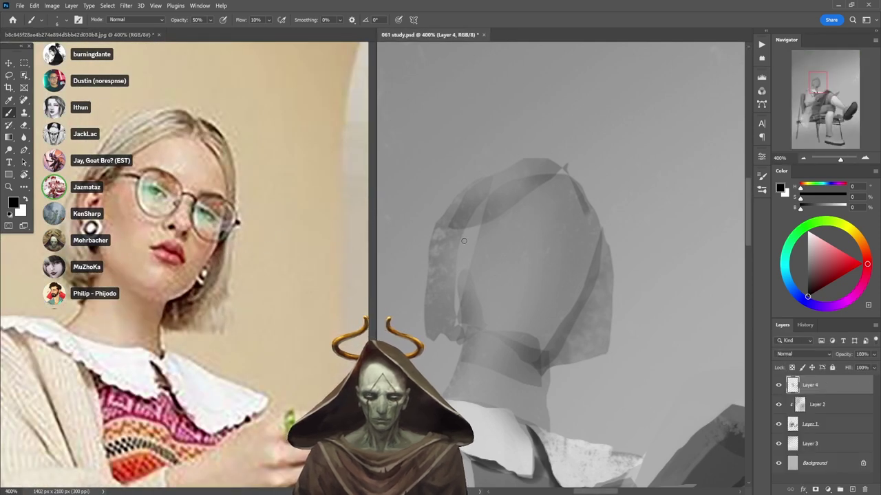
{"action": "mouse_move", "coordinate": [480, 226]}
{"action": "left_mouse_down"}
{"action": "mouse_move", "coordinate": [494, 225]}
{"action": "mouse_move", "coordinate": [469, 250]}
{"action": "mouse_move", "coordinate": [490, 224]}
{"action": "mouse_move", "coordinate": [464, 240]}
{"action": "mouse_move", "coordinate": [472, 238]}
{"action": "mouse_move", "coordinate": [459, 288]}
{"action": "left_mouse_up"}
{"action": "key", "text": "ctrl+z"}
{"action": "mouse_move", "coordinate": [464, 230]}
{"action": "left_mouse_down"}
{"action": "mouse_move", "coordinate": [448, 241]}
{"action": "mouse_move", "coordinate": [456, 287]}
{"action": "mouse_move", "coordinate": [448, 274]}
{"action": "mouse_move", "coordinate": [465, 280]}
{"action": "mouse_move", "coordinate": [458, 289]}
{"action": "left_mouse_up"}
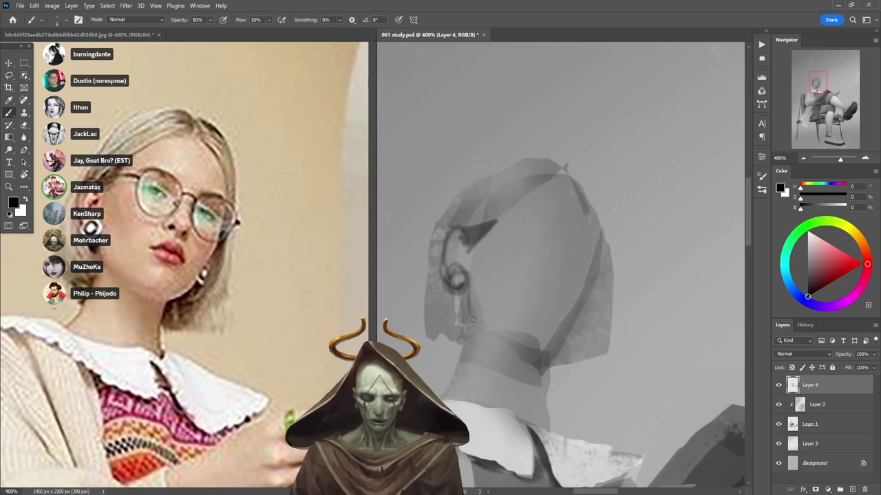
- Draw the jawline from the ear to the chin and darken the hair behind the far jaw in black at 50% opacity
{"action": "left_click_drag", "start_coordinate": [454, 308], "coordinate": [524, 338]}
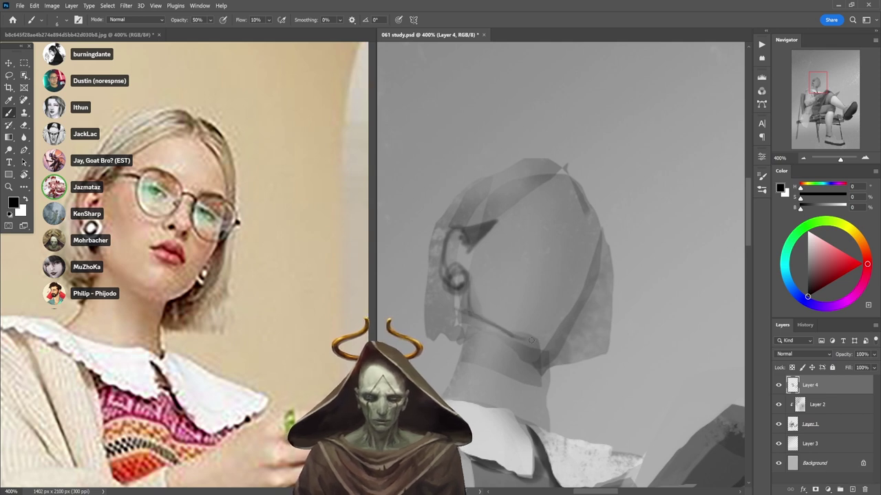
{"action": "key", "text": "ctrl+z"}
{"action": "key", "text": "ctrl+z"}
{"action": "mouse_move", "coordinate": [468, 311]}
{"action": "left_mouse_down"}
{"action": "mouse_move", "coordinate": [546, 350]}
{"action": "mouse_move", "coordinate": [591, 334]}
{"action": "mouse_move", "coordinate": [538, 354]}
{"action": "mouse_move", "coordinate": [572, 338]}
{"action": "mouse_move", "coordinate": [541, 356]}
{"action": "mouse_move", "coordinate": [558, 346]}
{"action": "mouse_move", "coordinate": [564, 370]}
{"action": "mouse_move", "coordinate": [587, 318]}
{"action": "mouse_move", "coordinate": [564, 347]}
{"action": "mouse_move", "coordinate": [583, 323]}
{"action": "mouse_move", "coordinate": [598, 271]}
{"action": "mouse_move", "coordinate": [566, 345]}
{"action": "mouse_move", "coordinate": [600, 265]}
{"action": "mouse_move", "coordinate": [582, 344]}
{"action": "mouse_move", "coordinate": [558, 360]}
{"action": "left_mouse_up"}
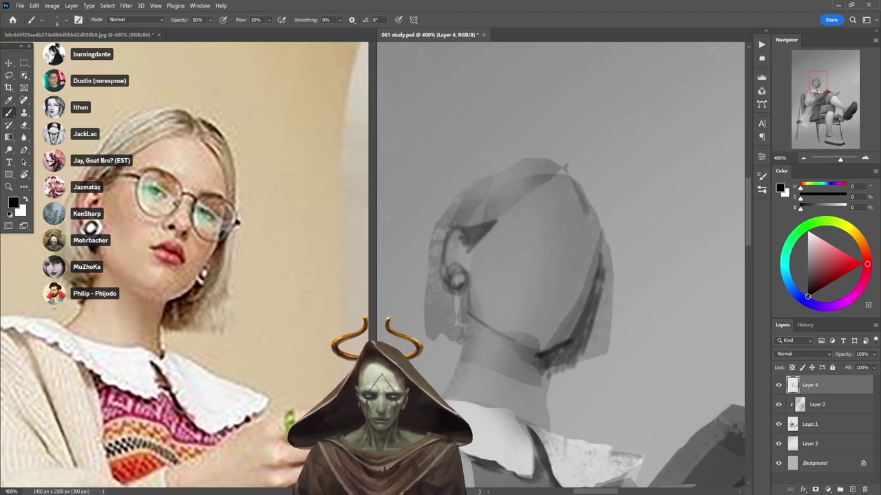
{"action": "left_click", "coordinate": [494, 240], "text": "alt"}
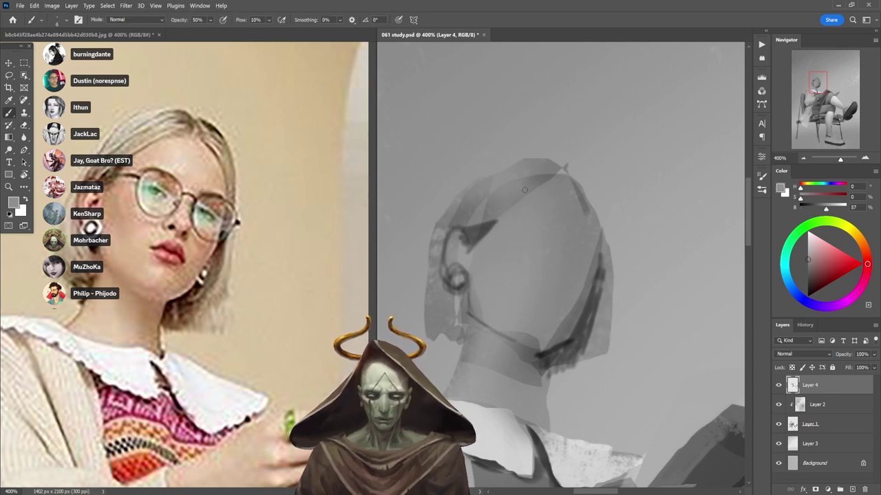
- Check the study's image dimensions and resolution without changing them
{"action": "left_click", "coordinate": [70, 6]}
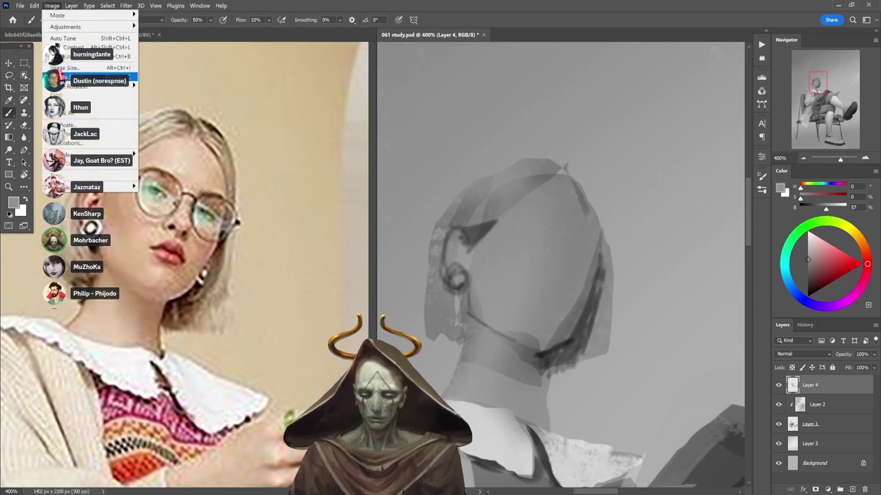
{"action": "left_click", "coordinate": [77, 68]}
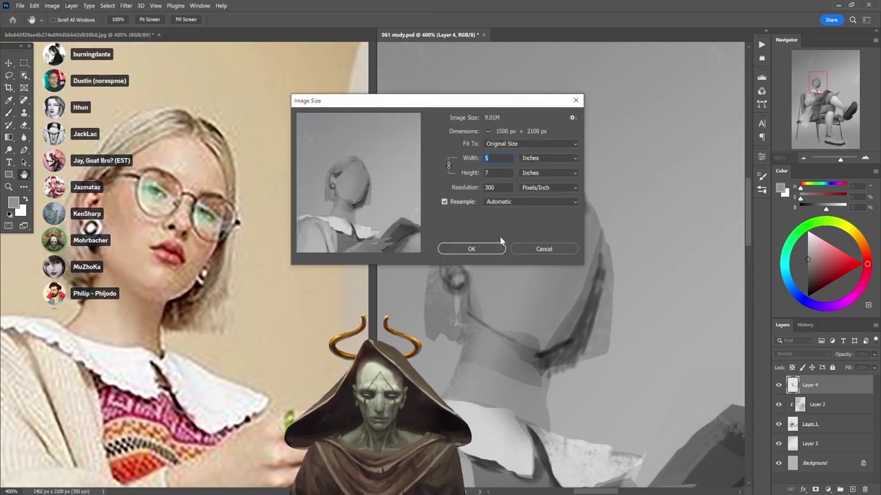
{"action": "left_click", "coordinate": [533, 251]}
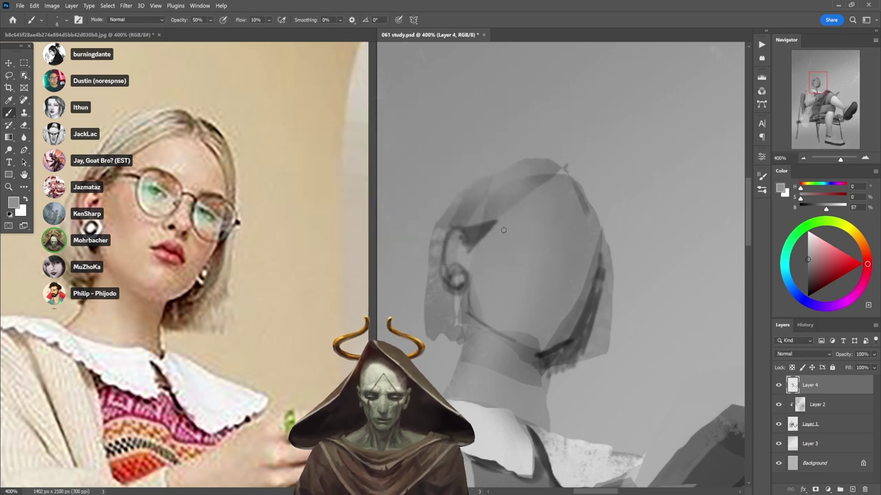
- Outline the hairline from the ear to the parting and the far side of the bob in black at 100% opacity
{"action": "key", "text": "0"}
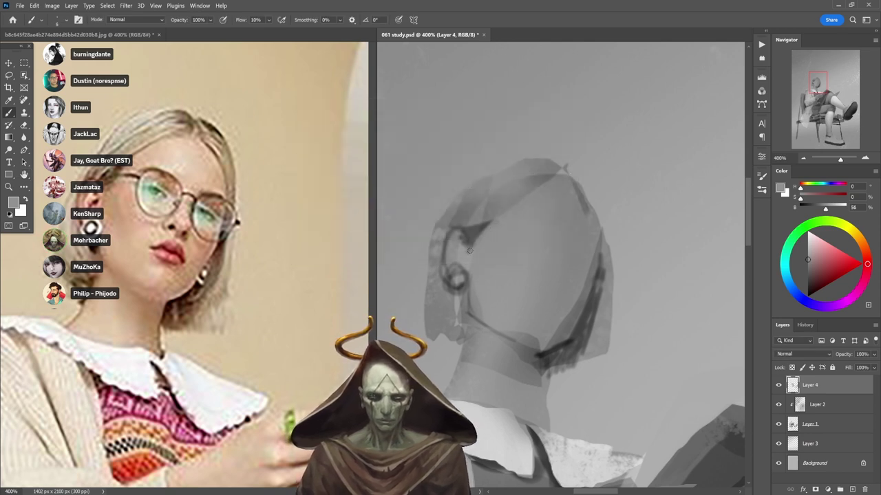
{"action": "key", "text": "d"}
{"action": "left_click_drag", "start_coordinate": [471, 238], "coordinate": [555, 180]}
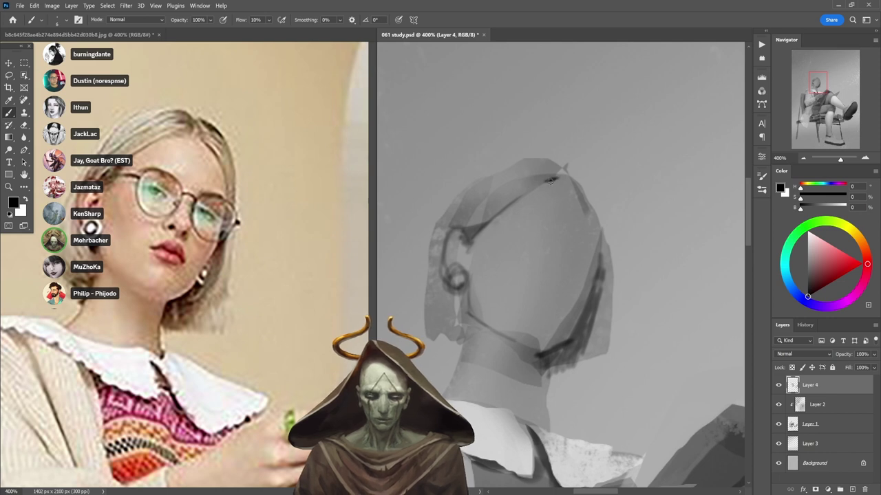
{"action": "left_click_drag", "start_coordinate": [549, 180], "coordinate": [595, 205]}
{"action": "mouse_move", "coordinate": [576, 174]}
{"action": "left_mouse_down"}
{"action": "mouse_move", "coordinate": [595, 208]}
{"action": "mouse_move", "coordinate": [597, 200]}
{"action": "mouse_move", "coordinate": [602, 285]}
{"action": "mouse_move", "coordinate": [605, 216]}
{"action": "left_mouse_up"}
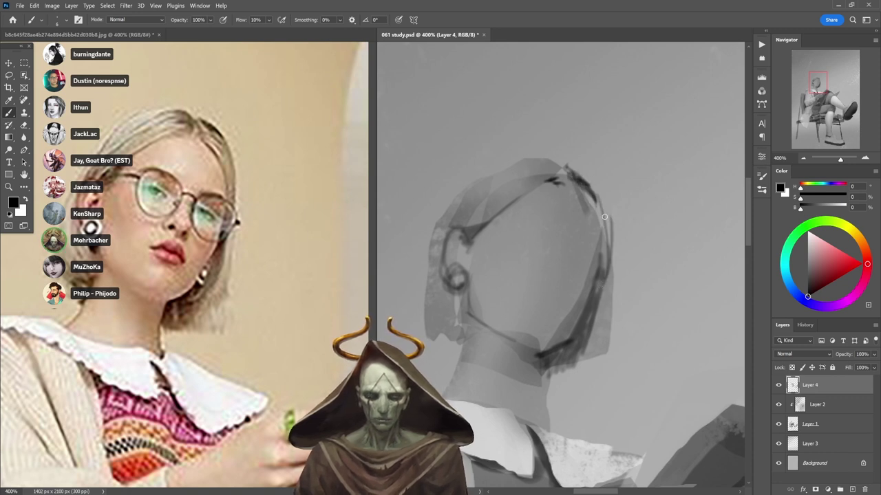
{"action": "left_click_drag", "start_coordinate": [609, 253], "coordinate": [610, 352]}
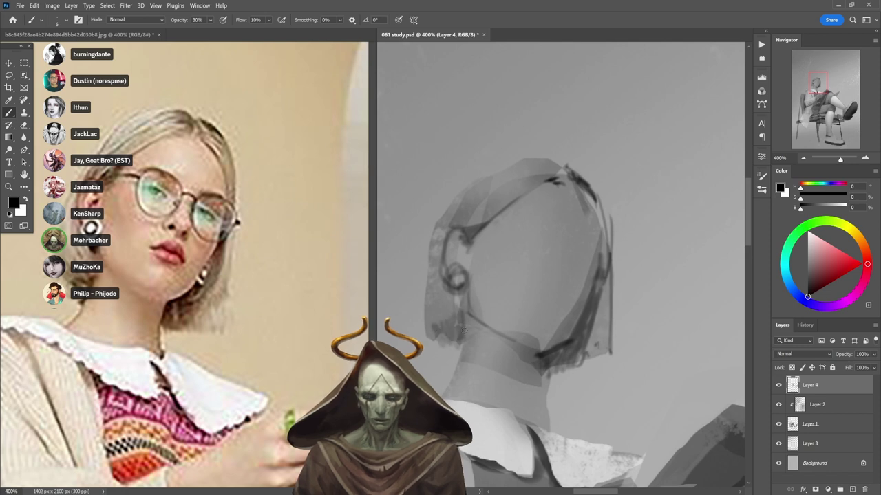
- Darken the area beneath the earring in black at 90% opacity and paint the earring's ring in white
{"action": "key", "text": "9"}
{"action": "mouse_move", "coordinate": [459, 299]}
{"action": "left_mouse_down"}
{"action": "mouse_move", "coordinate": [466, 292]}
{"action": "mouse_move", "coordinate": [453, 295]}
{"action": "left_mouse_up"}
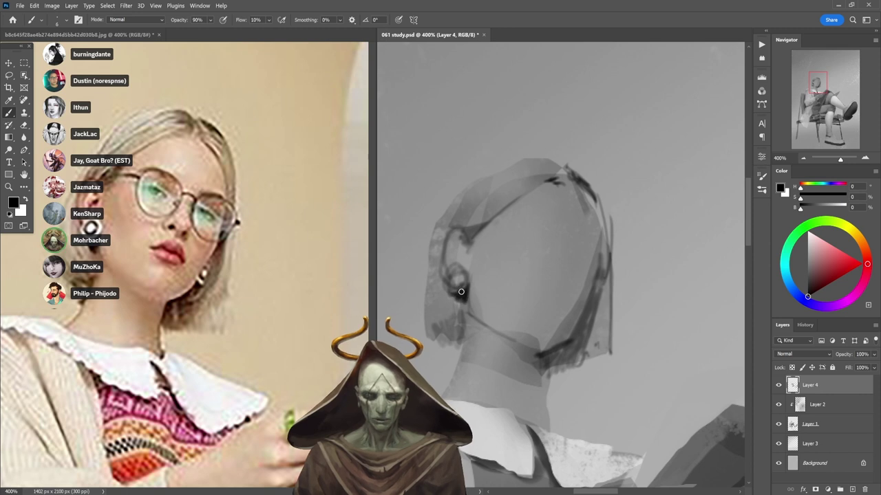
{"action": "key", "text": "x"}
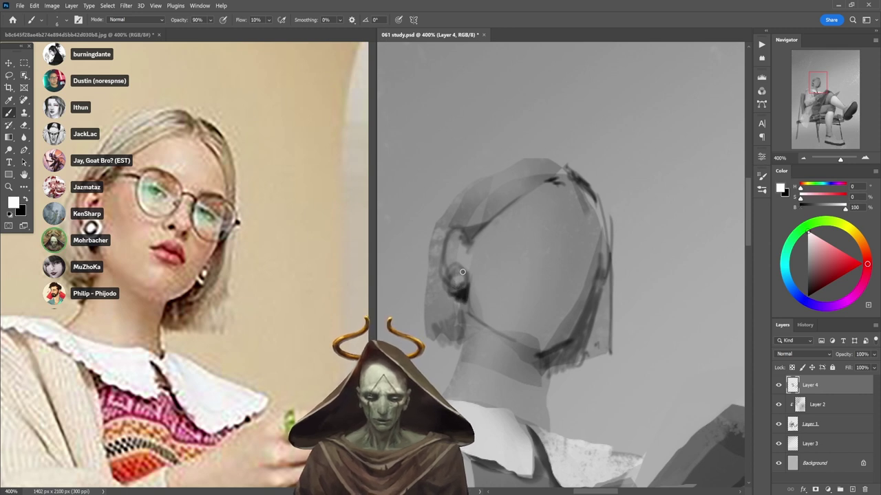
{"action": "mouse_move", "coordinate": [462, 272]}
{"action": "left_mouse_down"}
{"action": "mouse_move", "coordinate": [452, 278]}
{"action": "mouse_move", "coordinate": [459, 287]}
{"action": "mouse_move", "coordinate": [448, 275]}
{"action": "mouse_move", "coordinate": [458, 247]}
{"action": "mouse_move", "coordinate": [461, 262]}
{"action": "left_mouse_up"}
{"action": "key", "text": "x"}
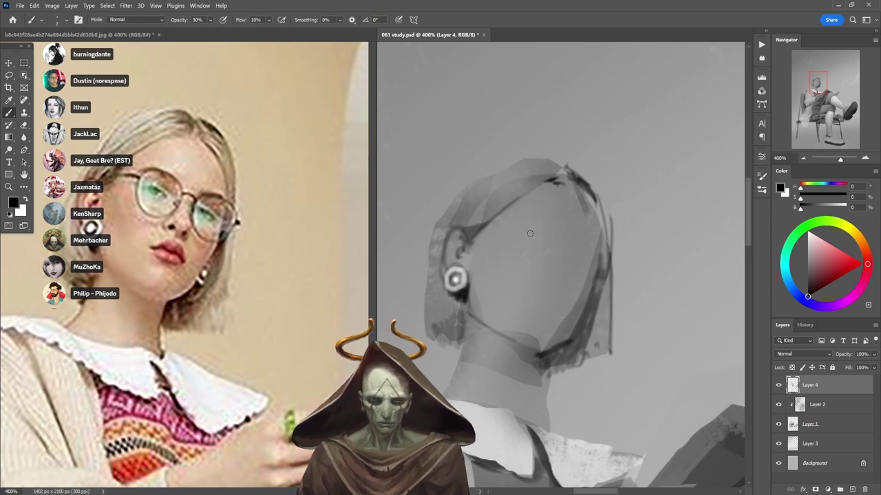
- Shade the near temple and cheek with a 40 px brush in black at 20% opacity
{"action": "key", "text": "]"}
{"action": "key", "text": "]"}
{"action": "key", "text": "]"}
{"action": "key", "text": "]"}
{"action": "key", "text": "]"}
{"action": "key", "text": "]"}
{"action": "key", "text": "]"}
{"action": "key", "text": "]"}
{"action": "key", "text": "]"}
{"action": "key", "text": "2"}
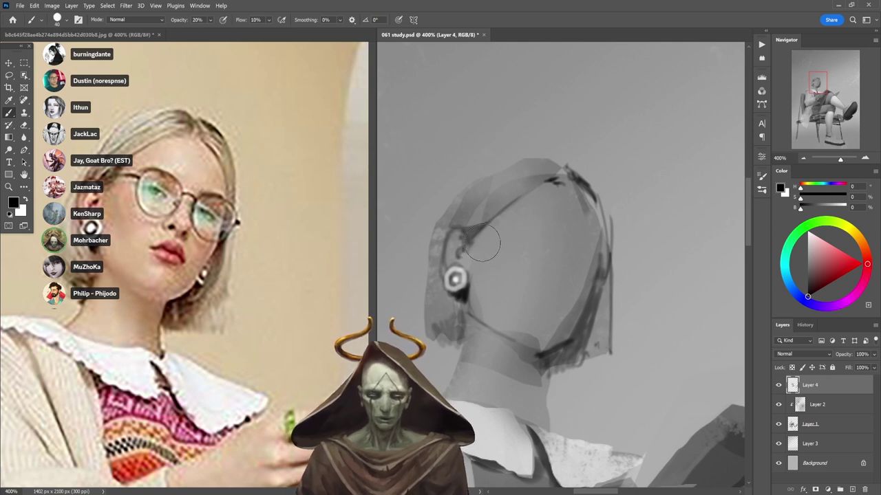
{"action": "mouse_move", "coordinate": [484, 242]}
{"action": "left_mouse_down"}
{"action": "mouse_move", "coordinate": [525, 203]}
{"action": "mouse_move", "coordinate": [482, 254]}
{"action": "mouse_move", "coordinate": [482, 265]}
{"action": "mouse_move", "coordinate": [489, 255]}
{"action": "mouse_move", "coordinate": [505, 277]}
{"action": "left_mouse_up"}
- Blend the near cheek's shadow into the forehead and jaw with sampled grays at 60% opacity
{"action": "left_click", "coordinate": [521, 243], "text": "alt"}
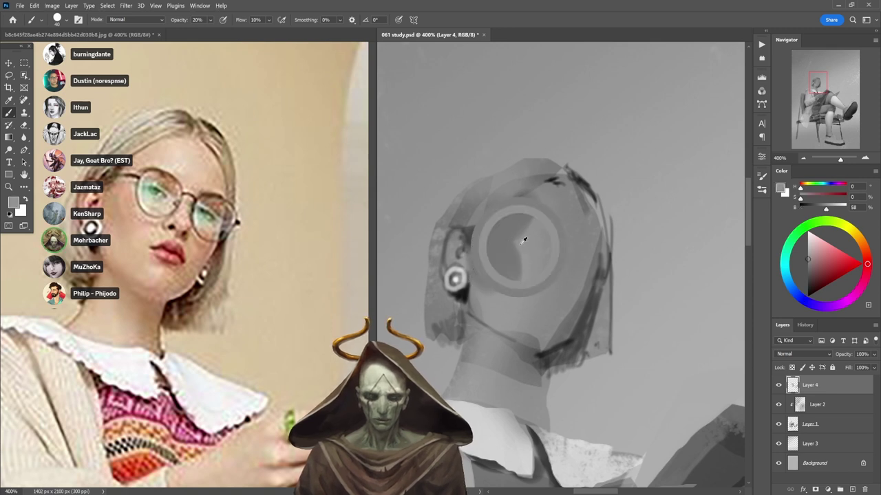
{"action": "key", "text": "6"}
{"action": "mouse_move", "coordinate": [541, 214]}
{"action": "left_mouse_down"}
{"action": "mouse_move", "coordinate": [521, 244]}
{"action": "mouse_move", "coordinate": [515, 224]}
{"action": "left_mouse_up"}
{"action": "left_click", "coordinate": [523, 227], "text": "alt"}
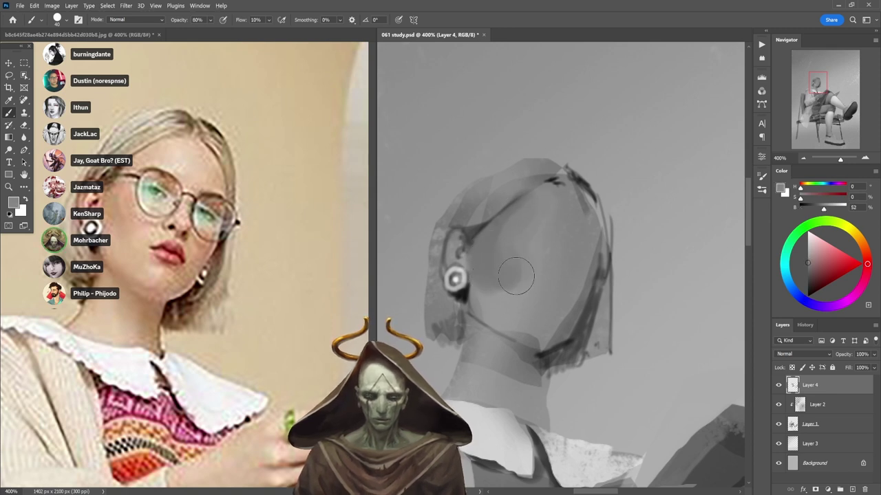
{"action": "mouse_move", "coordinate": [516, 275]}
{"action": "left_mouse_down"}
{"action": "mouse_move", "coordinate": [479, 295]}
{"action": "mouse_move", "coordinate": [499, 295]}
{"action": "mouse_move", "coordinate": [497, 320]}
{"action": "left_mouse_up"}
{"action": "key", "text": "6"}
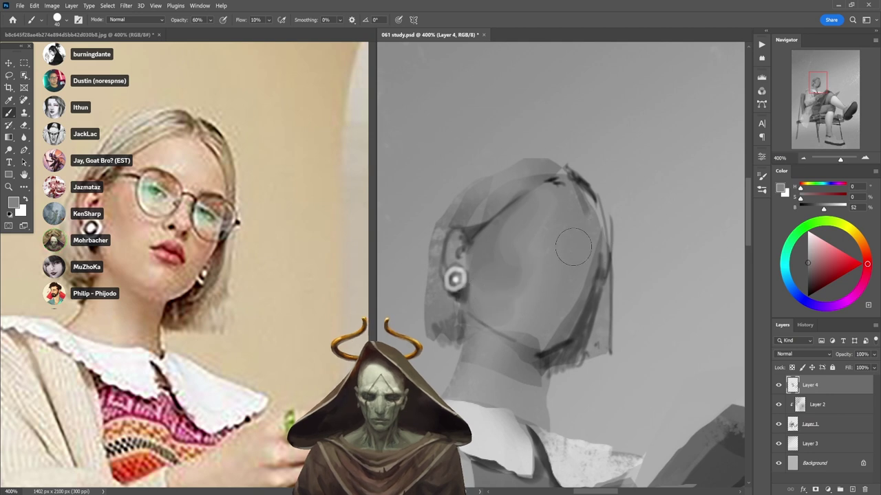
- Shade the far side of the face from chin to temple with sampled dark gray at 50% opacity and soften its edge
{"action": "left_click", "coordinate": [582, 314], "text": "alt"}
{"action": "key", "text": "5"}
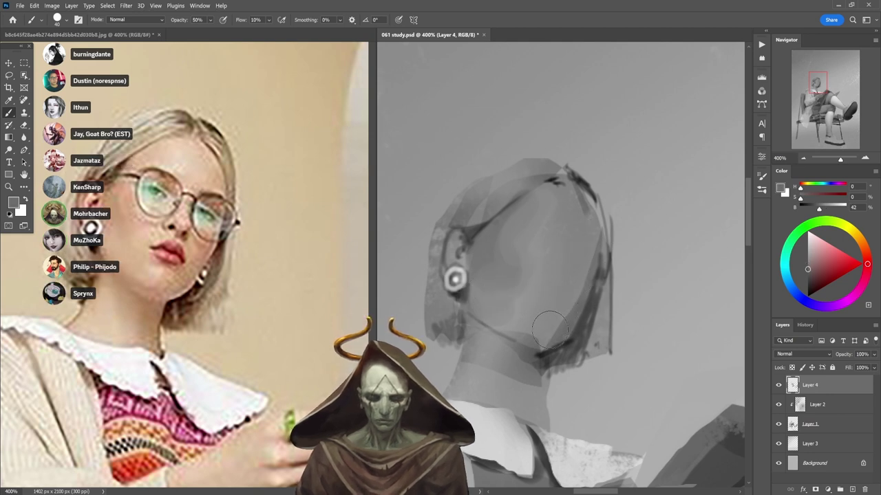
{"action": "left_click_drag", "start_coordinate": [546, 326], "coordinate": [566, 303]}
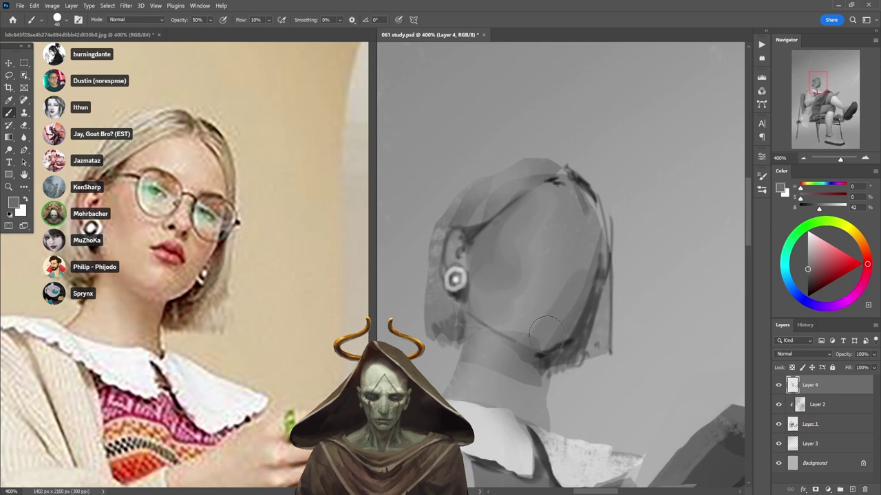
{"action": "left_click_drag", "start_coordinate": [547, 335], "coordinate": [591, 230]}
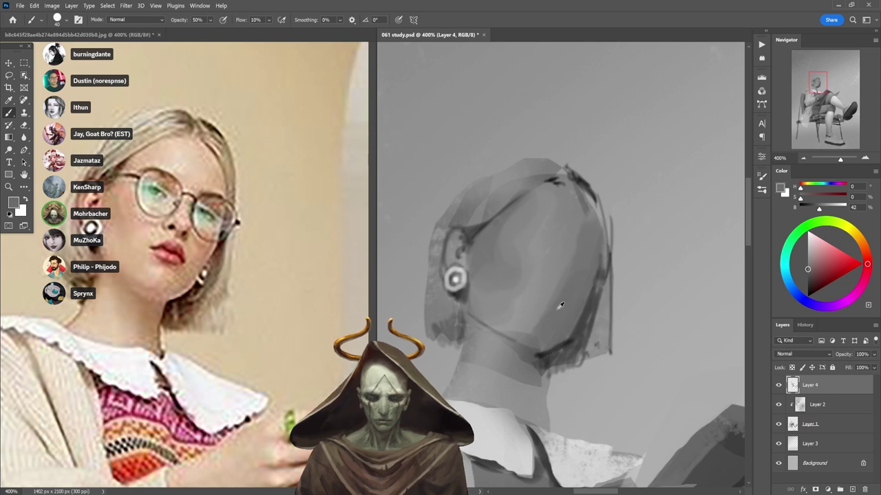
{"action": "left_click", "coordinate": [567, 258], "text": "alt"}
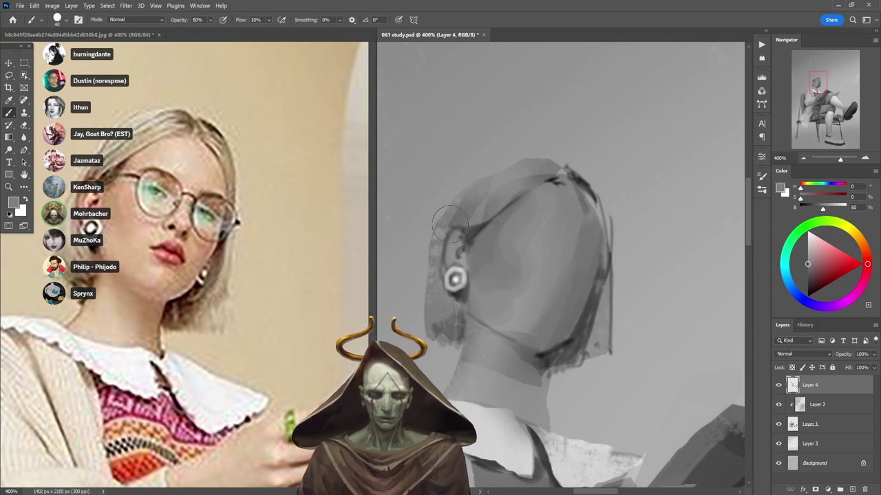
- Block in both eye sockets with black at 30% and 20% opacity, refining their shape with sampled gray
{"action": "key", "text": "d"}
{"action": "key", "text": "3"}
{"action": "mouse_move", "coordinate": [517, 230]}
{"action": "left_mouse_down"}
{"action": "mouse_move", "coordinate": [551, 223]}
{"action": "mouse_move", "coordinate": [557, 248]}
{"action": "mouse_move", "coordinate": [582, 260]}
{"action": "mouse_move", "coordinate": [588, 252]}
{"action": "mouse_move", "coordinate": [587, 269]}
{"action": "left_mouse_up"}
{"action": "key", "text": "2"}
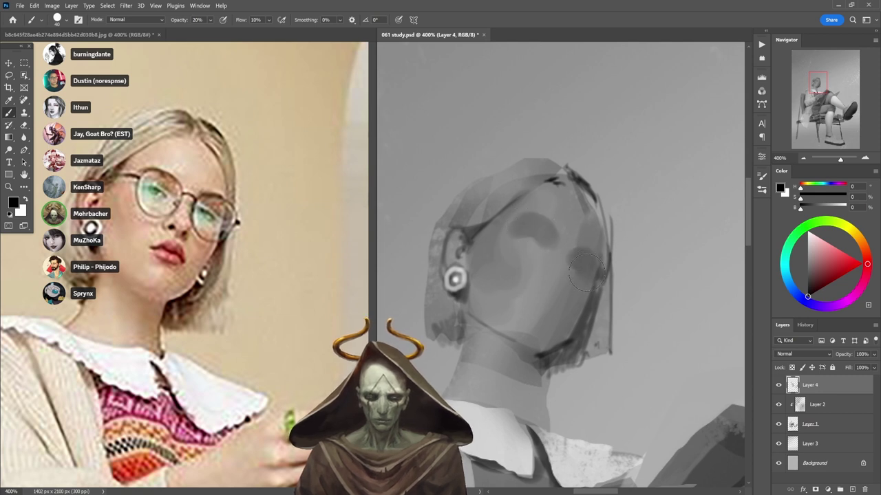
{"action": "left_click", "coordinate": [531, 238], "text": "alt"}
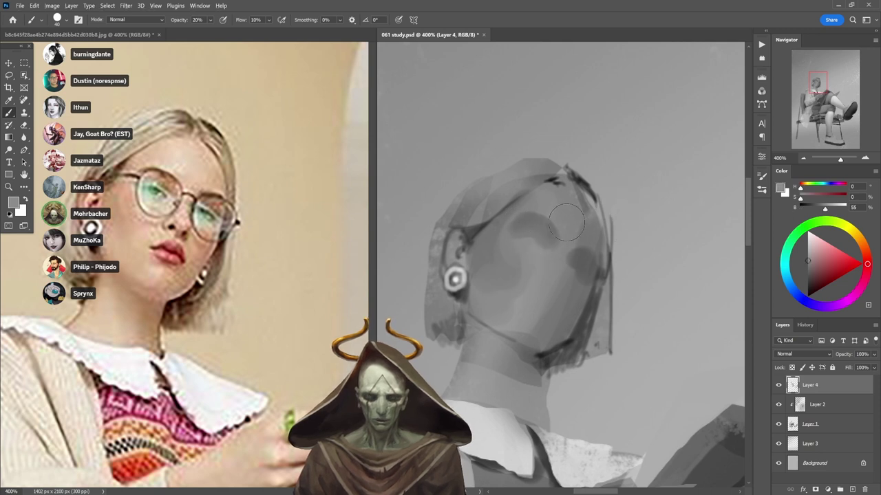
- Paint the underside of the nose with a 10 px brush in sampled dark gray at 94% opacity
{"action": "left_click", "coordinate": [595, 253], "text": "alt"}
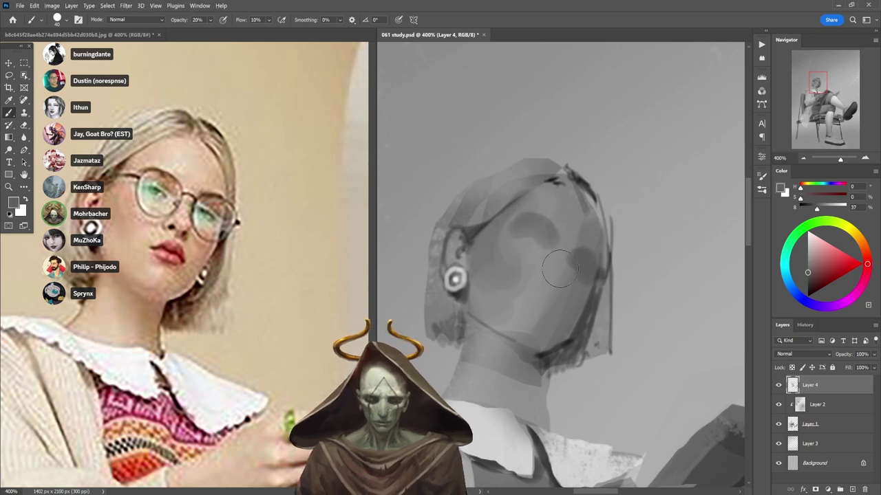
{"action": "key", "text": "bracketleft"}
{"action": "key", "text": "bracketleft"}
{"action": "key", "text": "bracketleft"}
{"action": "key", "text": "bracketleft"}
{"action": "key", "text": "bracketleft"}
{"action": "key", "text": "9"}
{"action": "key", "text": "4"}
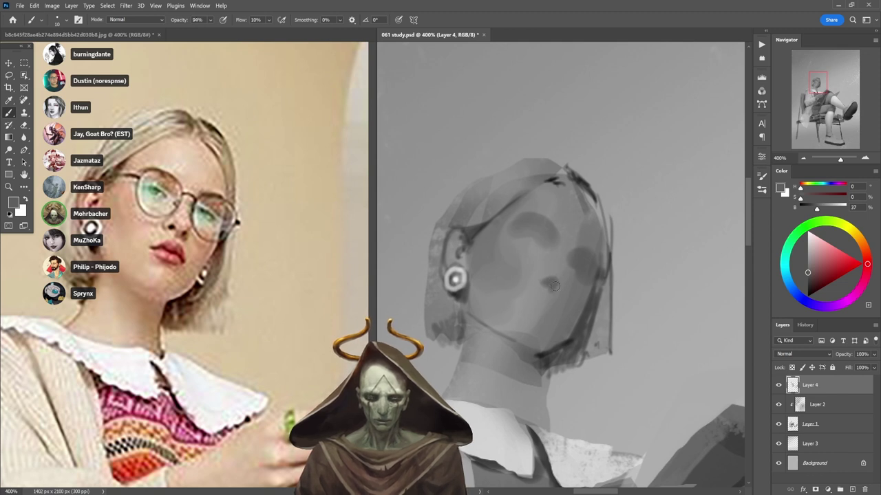
- Paint the lips below the nose in the dark gray at 40% opacity
{"action": "key", "text": "4"}
{"action": "key", "text": "0"}
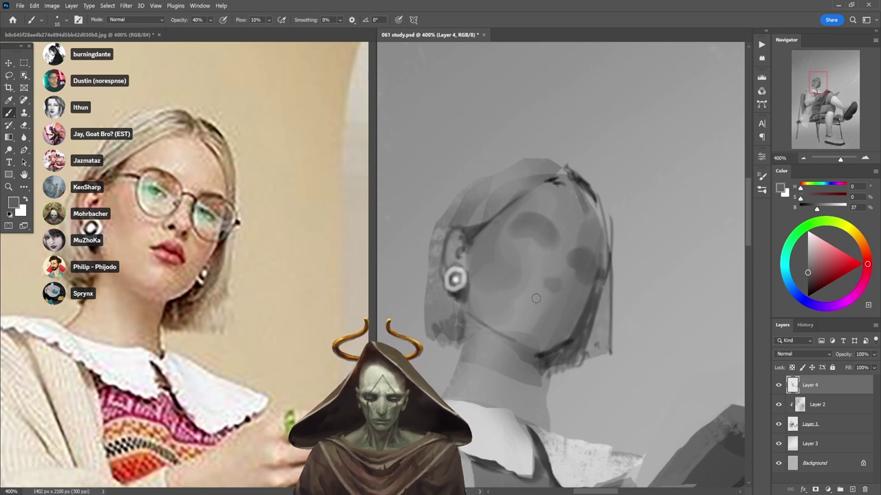
{"action": "mouse_move", "coordinate": [521, 297]}
{"action": "left_mouse_down"}
{"action": "mouse_move", "coordinate": [552, 306]}
{"action": "mouse_move", "coordinate": [538, 316]}
{"action": "left_mouse_up"}
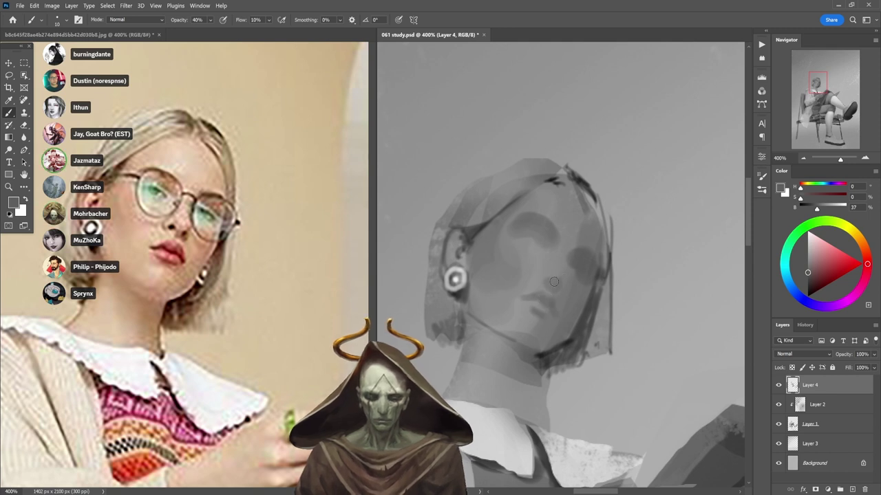
- Paint the brow over the near eye in black at 40% opacity and touch up the shading at the base of the nose
{"action": "key", "text": "d"}
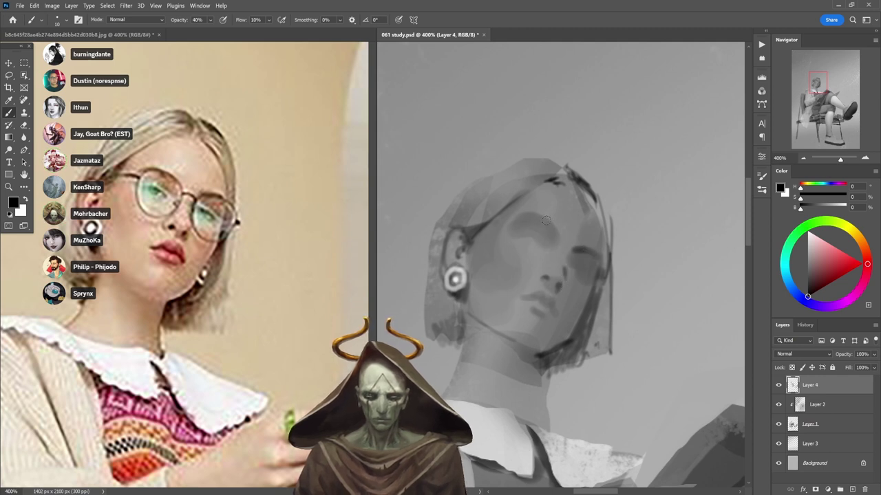
{"action": "key", "text": "ctrl+z"}
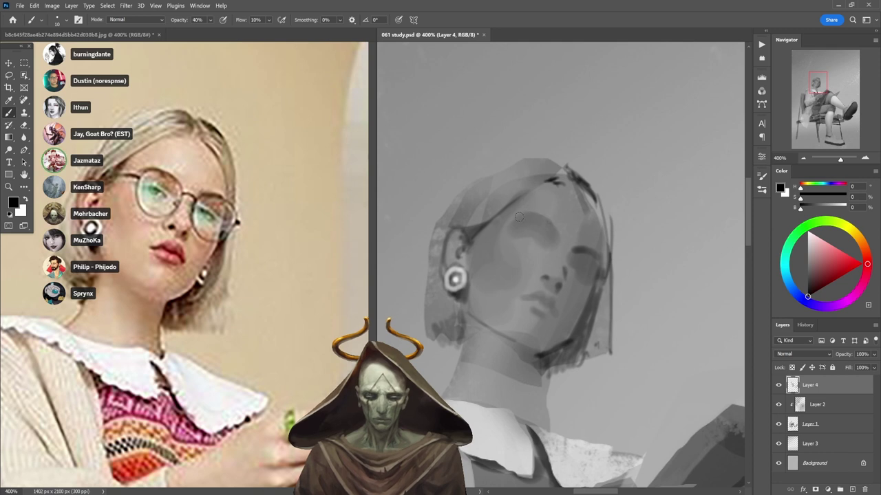
{"action": "left_click_drag", "start_coordinate": [519, 216], "coordinate": [550, 221]}
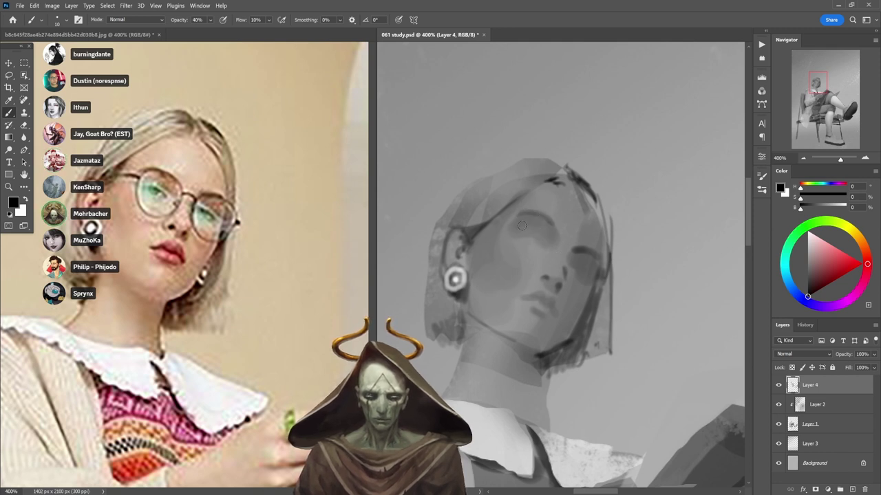
{"action": "left_click_drag", "start_coordinate": [522, 225], "coordinate": [540, 229]}
{"action": "key", "text": "ctrl+z"}
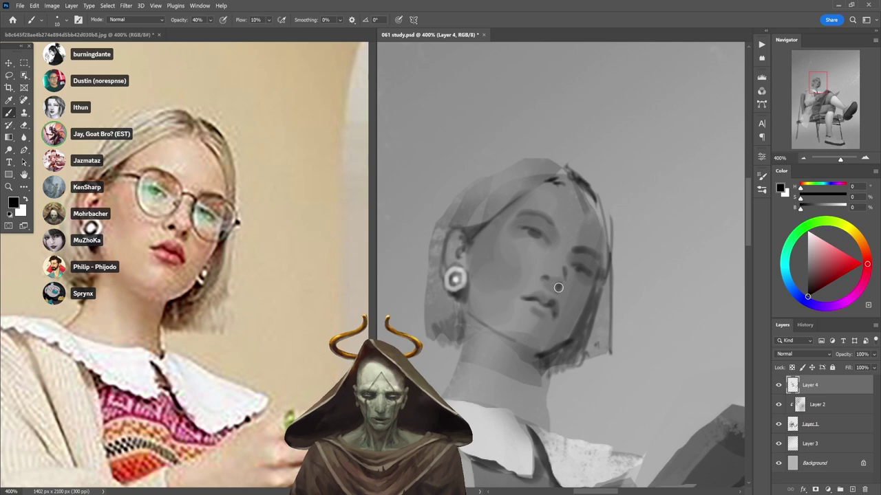
{"action": "left_click_drag", "start_coordinate": [561, 288], "coordinate": [561, 287]}
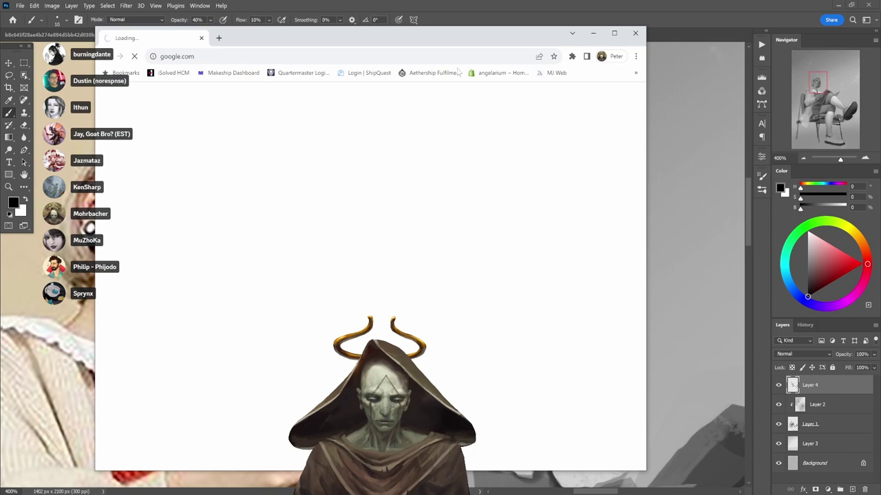
- Switch to Chrome, search the web for "sean andrew murray" and look at the artist's website
{"action": "left_click", "coordinate": [176, 56]}
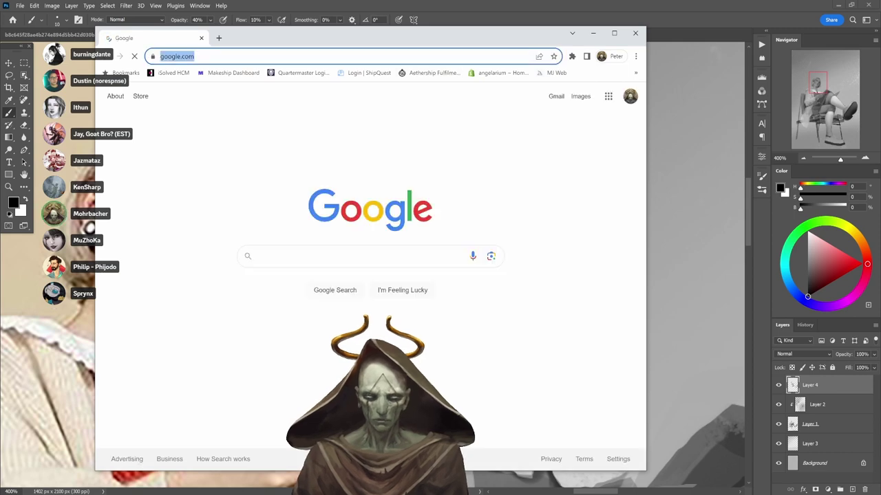
{"action": "type", "text": "sean andt"}
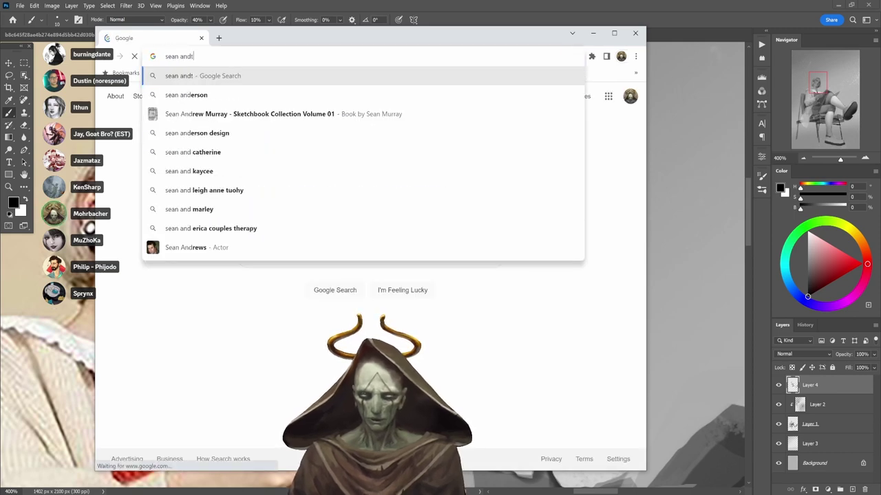
{"action": "key", "text": "BackSpace"}
{"action": "type", "text": "rew murray"}
{"action": "key", "text": "Return"}
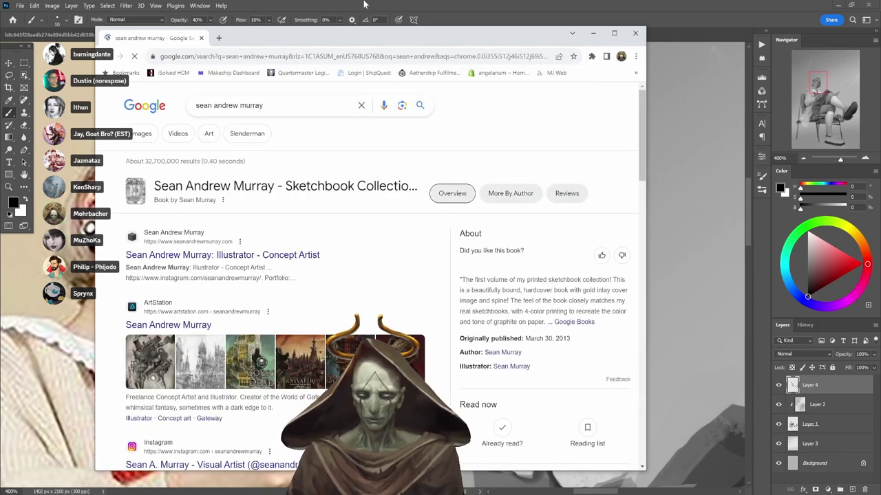
{"action": "left_click", "coordinate": [213, 255]}
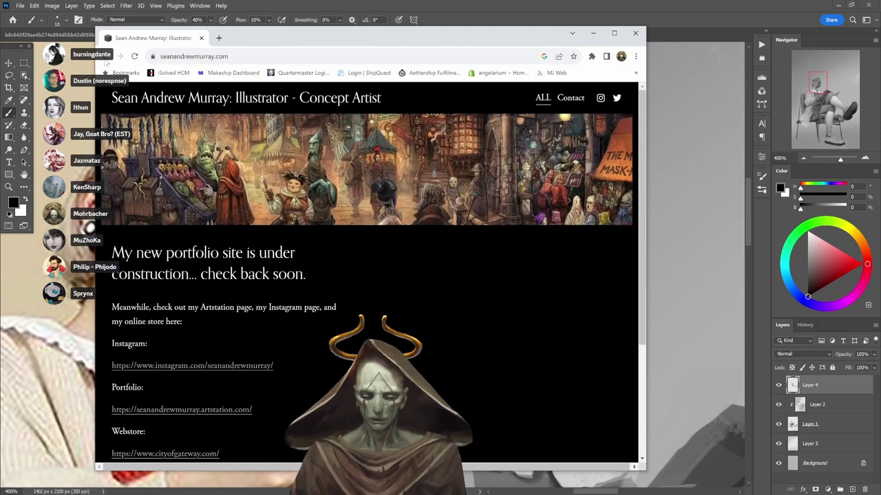
{"action": "left_click", "coordinate": [107, 58]}
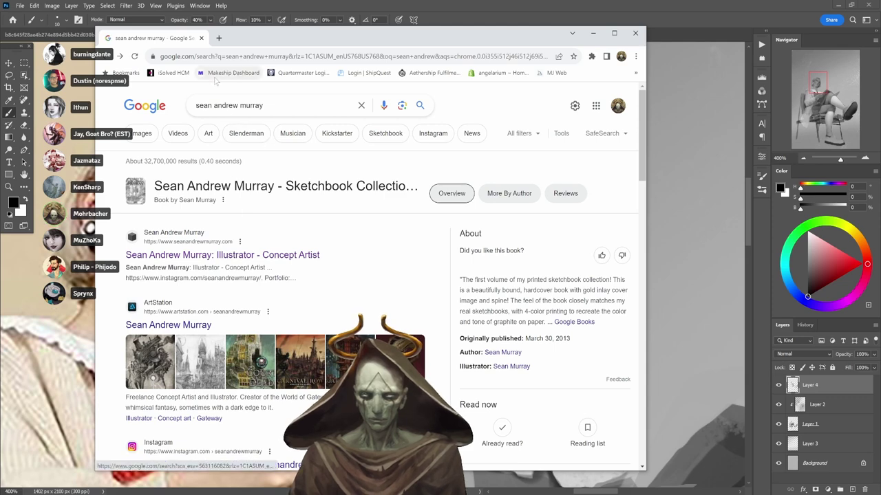
- Open cityofgateway.com in a new browser tab
{"action": "key", "text": "ctrl+t"}
{"action": "type", "text": "city"}
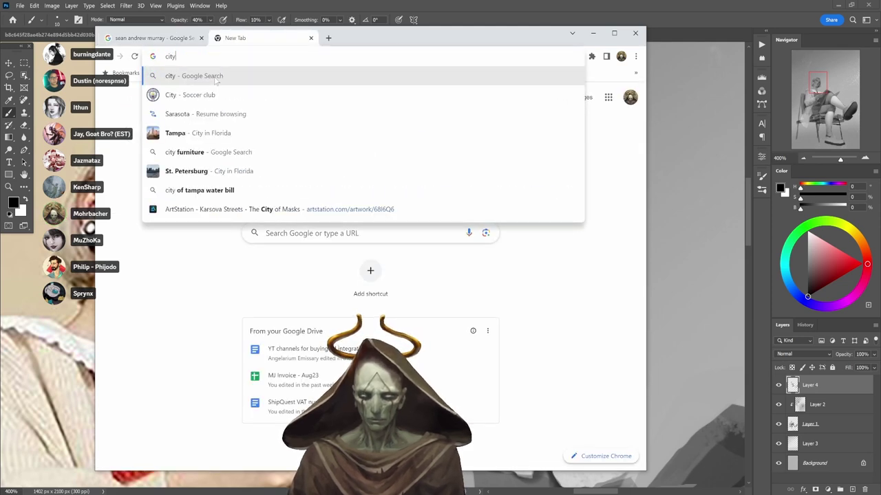
{"action": "type", "text": "ofgateway"}
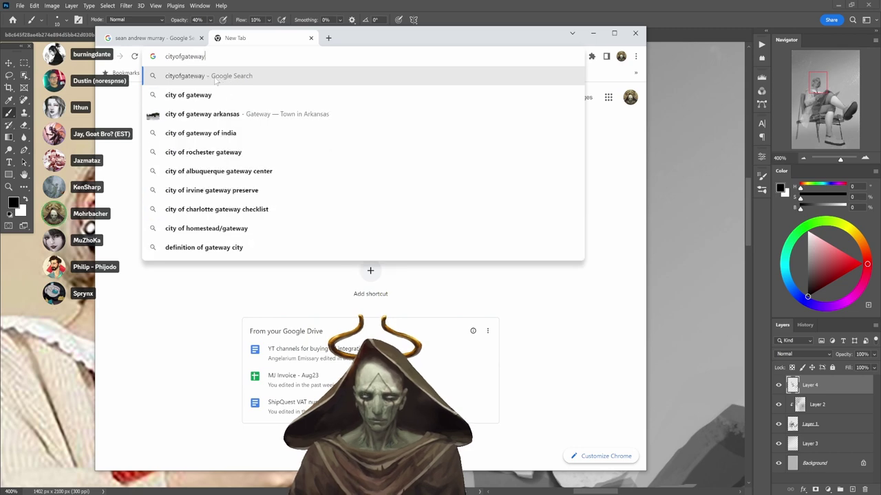
{"action": "type", "text": ".com"}
{"action": "key", "text": "Return"}
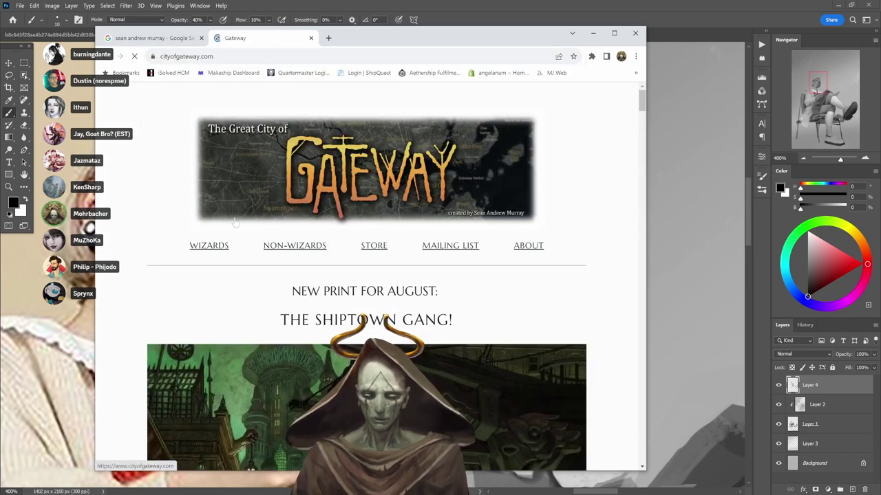
- Examine the Shiptown Gang print on the Gateway home page in a maximized browser window
{"action": "scroll", "coordinate": [196, 202], "scroll_direction": "down", "scroll_amount": 5}
{"action": "scroll", "coordinate": [191, 205], "scroll_direction": "down", "scroll_amount": 2}
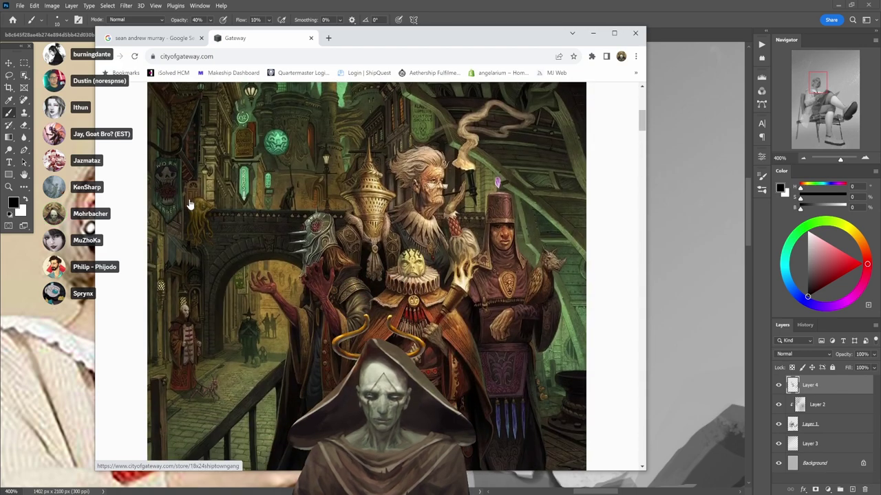
{"action": "scroll", "coordinate": [192, 204], "scroll_direction": "down", "scroll_amount": 1}
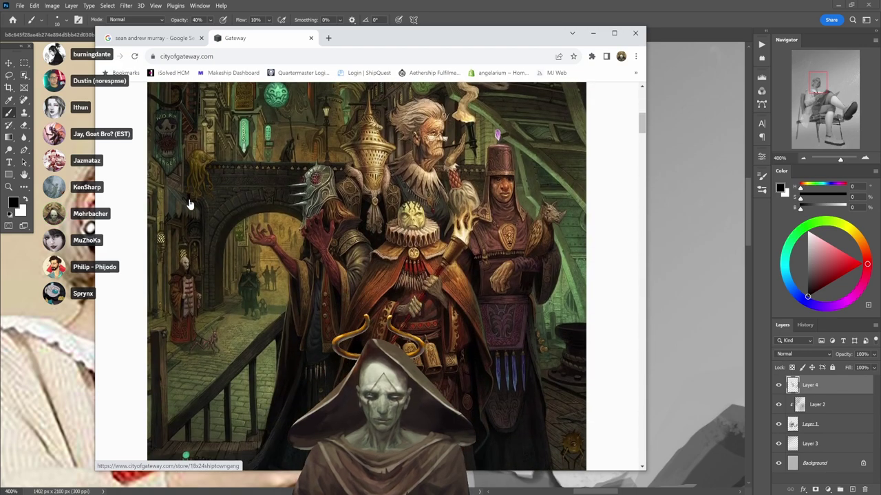
{"action": "left_click", "coordinate": [614, 33]}
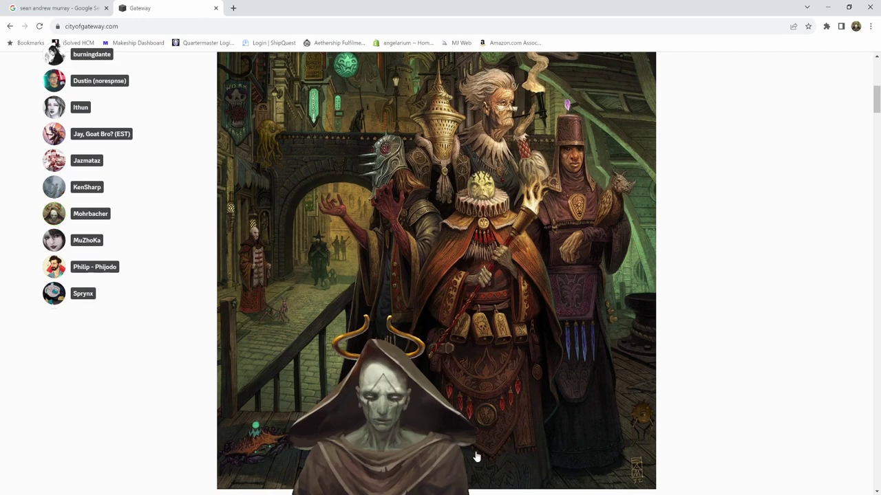
{"action": "scroll", "coordinate": [476, 456], "scroll_direction": "up", "scroll_amount": 4}
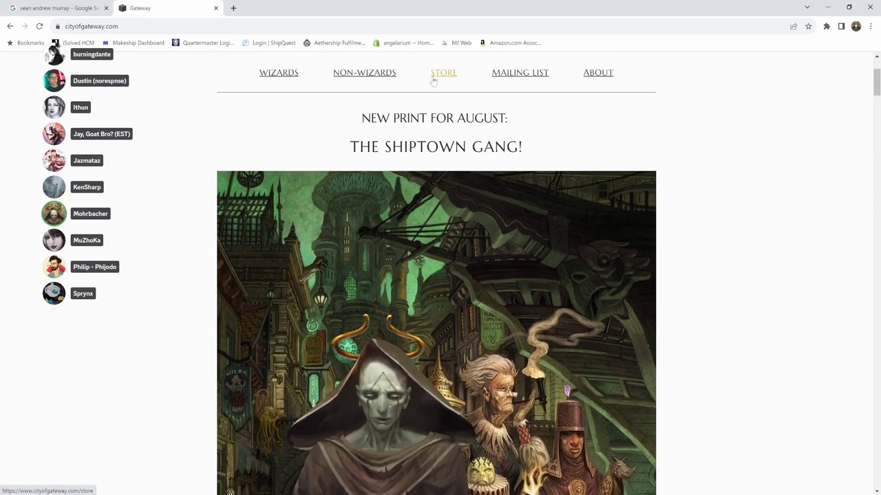
- Go to the site's Wizards gallery and look through the profile of The Birdmancer
{"action": "left_click", "coordinate": [279, 72]}
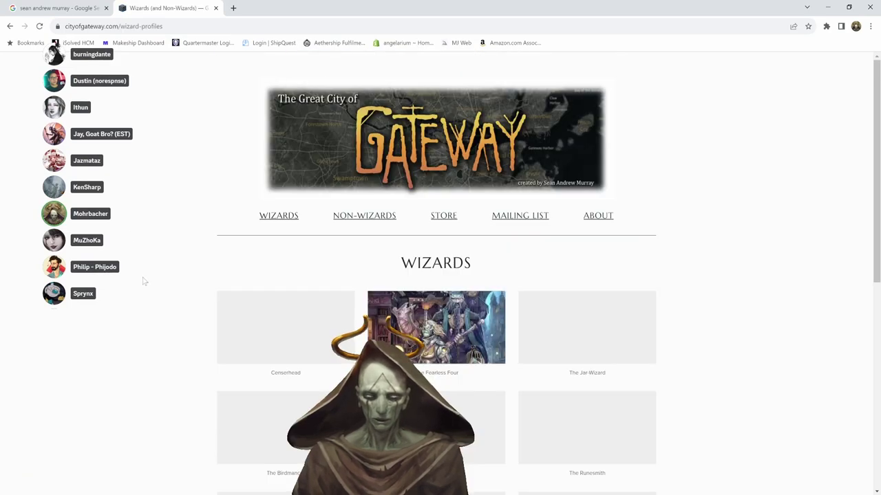
{"action": "scroll", "coordinate": [142, 278], "scroll_direction": "down", "scroll_amount": 2}
{"action": "left_click", "coordinate": [297, 322]}
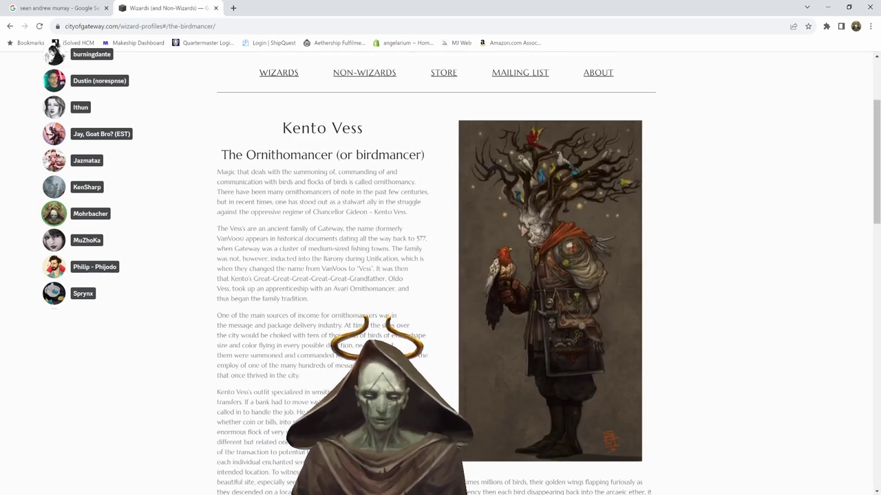
{"action": "scroll", "coordinate": [436, 260], "scroll_direction": "down", "scroll_amount": 10}
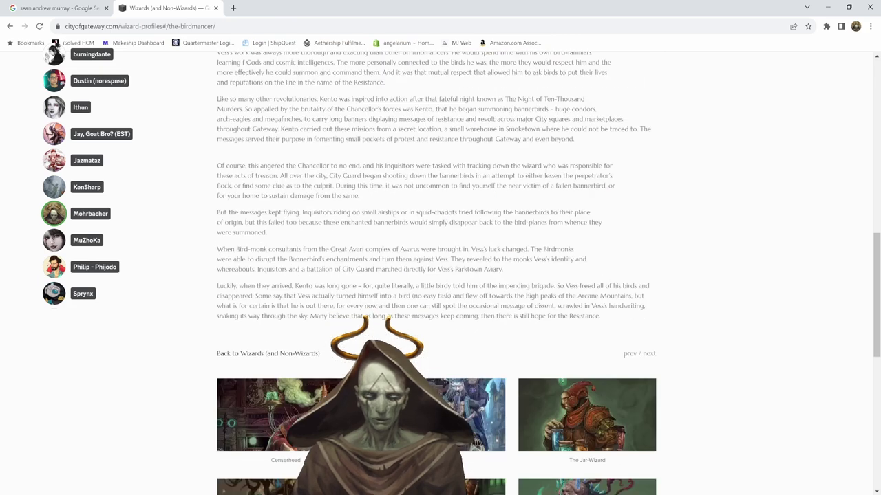
- Open The Great Fish profile from the gallery and examine its illustration
{"action": "scroll", "coordinate": [443, 309], "scroll_direction": "down", "scroll_amount": 3}
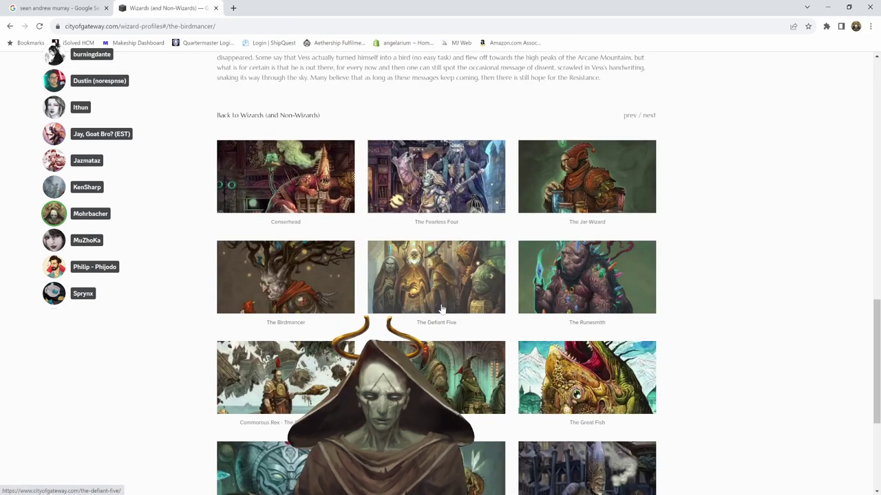
{"action": "scroll", "coordinate": [430, 183], "scroll_direction": "down", "scroll_amount": 1}
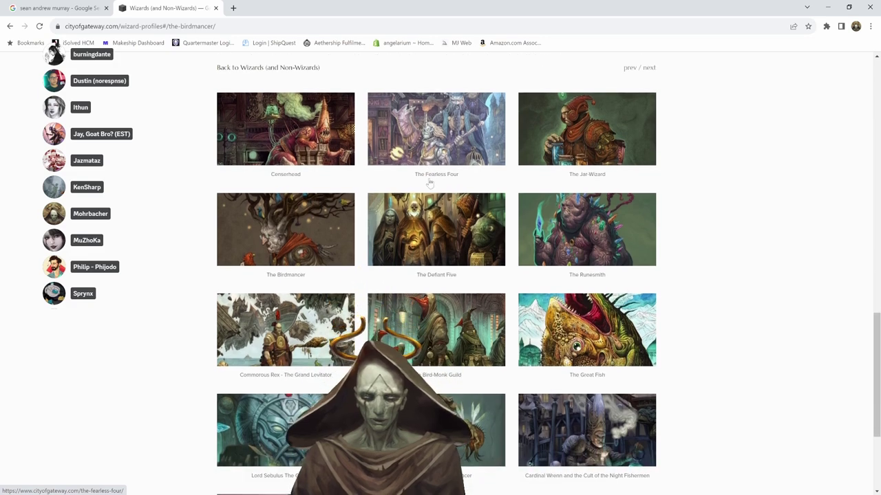
{"action": "left_click", "coordinate": [568, 332]}
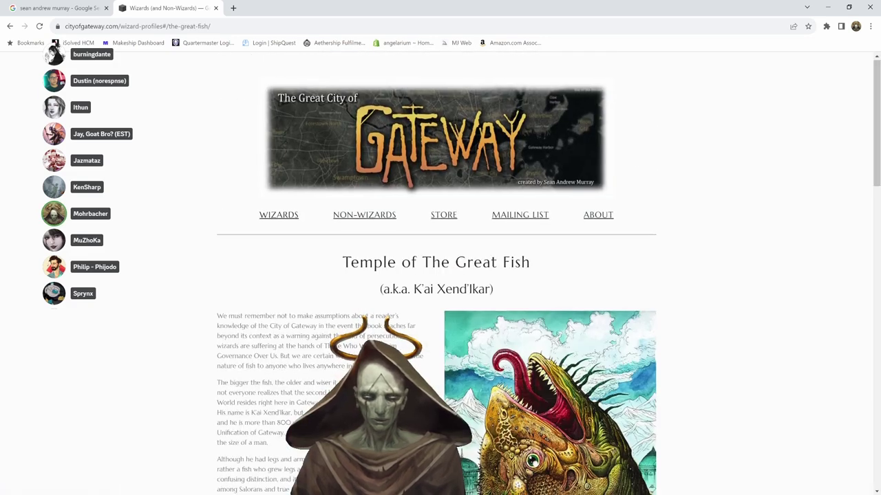
{"action": "scroll", "coordinate": [542, 446], "scroll_direction": "down", "scroll_amount": 3}
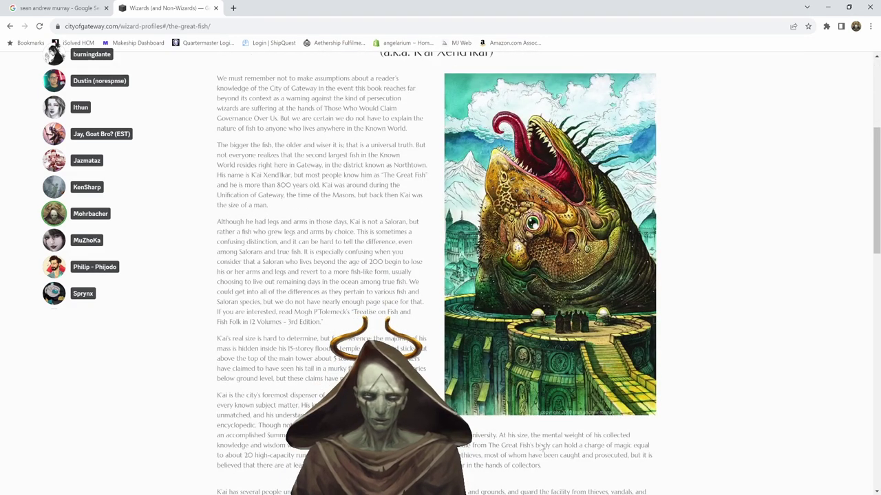
- Open The Defiant Five profile from the gallery and examine its group illustration
{"action": "scroll", "coordinate": [542, 447], "scroll_direction": "down", "scroll_amount": 10}
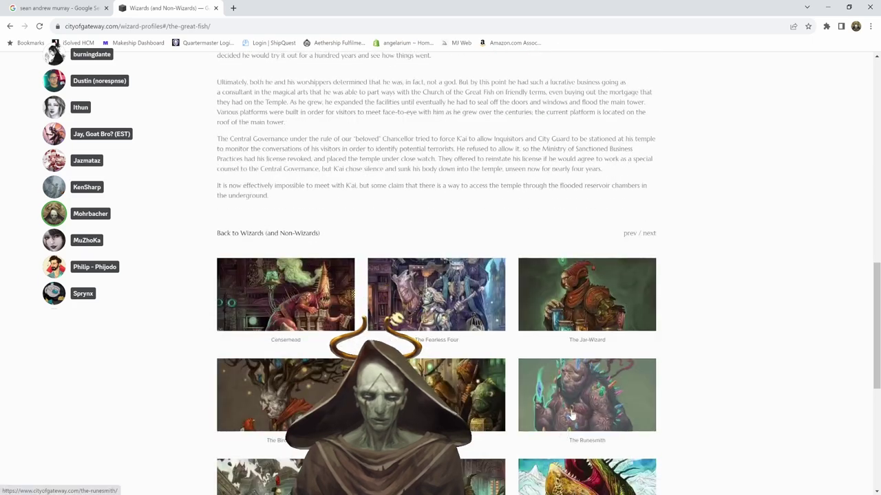
{"action": "scroll", "coordinate": [535, 402], "scroll_direction": "down", "scroll_amount": 2}
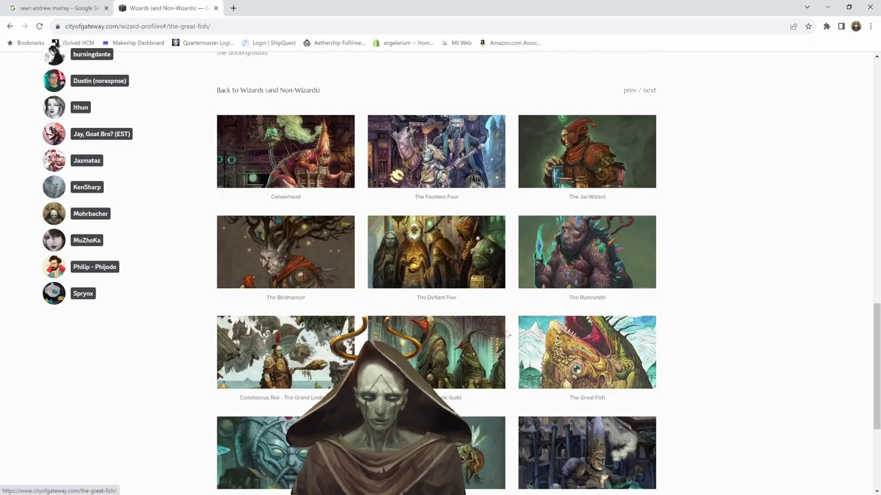
{"action": "left_click", "coordinate": [451, 263]}
{"action": "scroll", "coordinate": [678, 327], "scroll_direction": "down", "scroll_amount": 3}
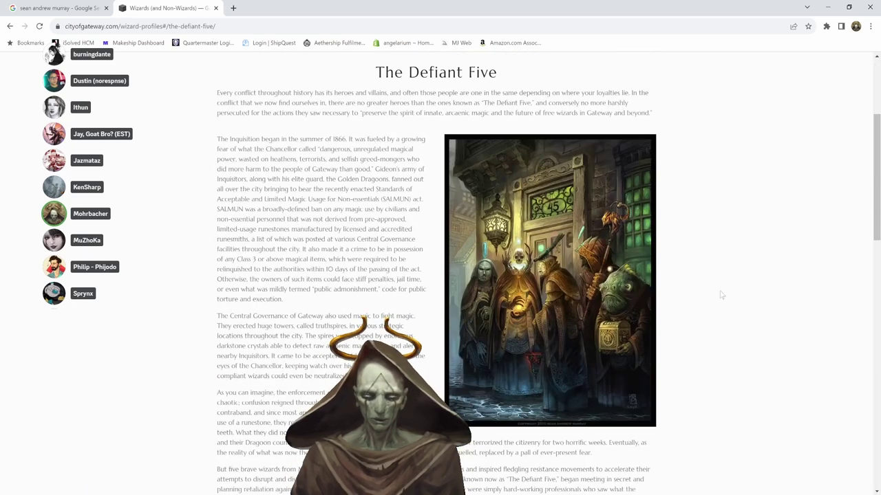
- Open The Bird-Monk Guild profile from the gallery and examine both of its paintings
{"action": "scroll", "coordinate": [541, 344], "scroll_direction": "down", "scroll_amount": 15}
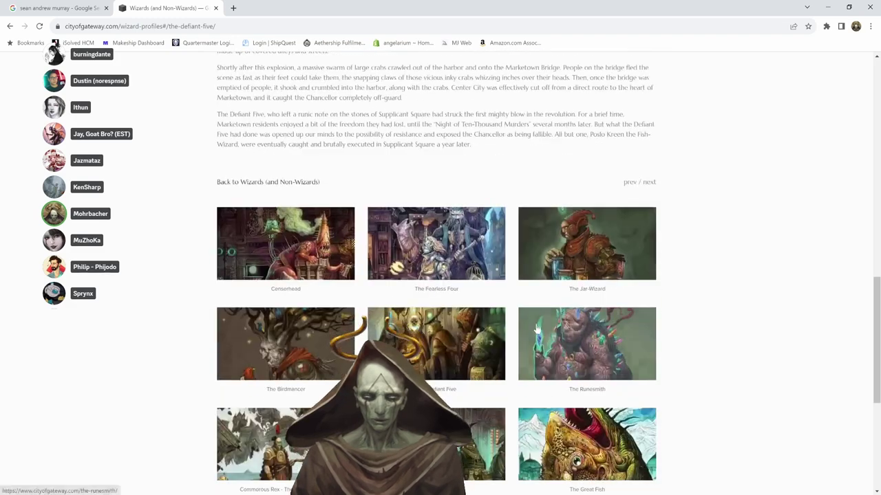
{"action": "scroll", "coordinate": [451, 351], "scroll_direction": "down", "scroll_amount": 2}
{"action": "left_click", "coordinate": [432, 319]}
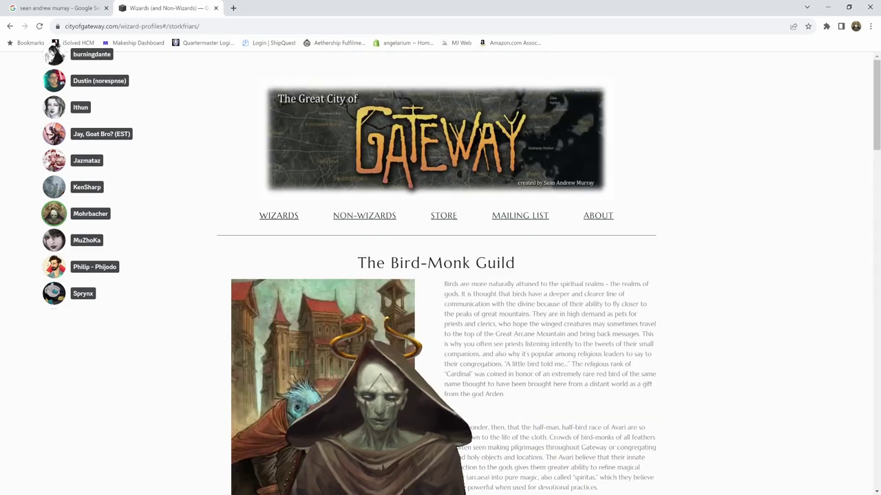
{"action": "scroll", "coordinate": [437, 275], "scroll_direction": "down", "scroll_amount": 3}
{"action": "scroll", "coordinate": [436, 275], "scroll_direction": "down", "scroll_amount": 4}
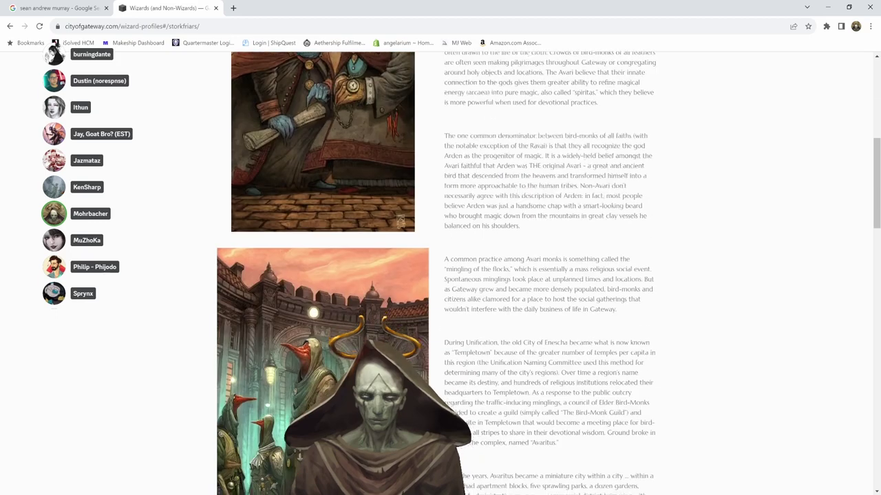
{"action": "scroll", "coordinate": [318, 159], "scroll_direction": "down", "scroll_amount": 3}
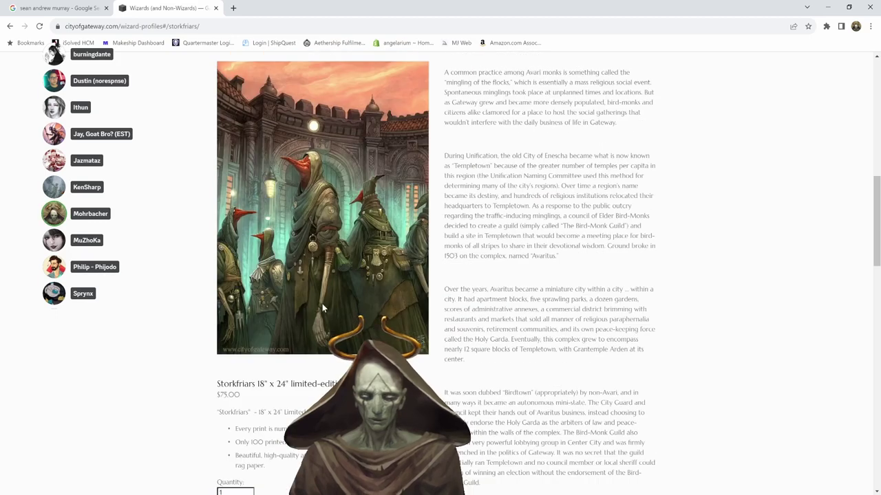
- Open the Cardinal Wrenn and the Cult of the Night Fishermen profile and examine its boat scene and fish illustration
{"action": "scroll", "coordinate": [326, 303], "scroll_direction": "down", "scroll_amount": 6}
{"action": "scroll", "coordinate": [333, 322], "scroll_direction": "down", "scroll_amount": 10}
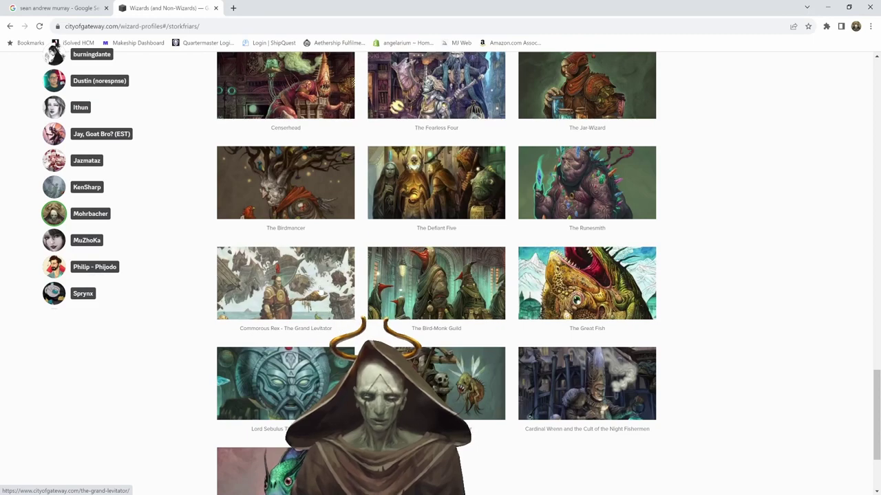
{"action": "left_click", "coordinate": [633, 399]}
{"action": "scroll", "coordinate": [615, 378], "scroll_direction": "down", "scroll_amount": 3}
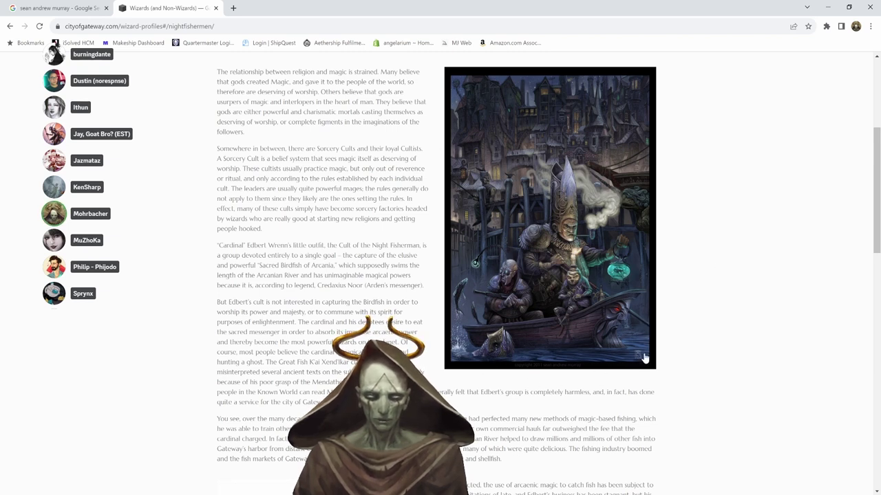
{"action": "scroll", "coordinate": [667, 379], "scroll_direction": "down", "scroll_amount": 3}
{"action": "scroll", "coordinate": [667, 379], "scroll_direction": "down", "scroll_amount": 3}
{"action": "scroll", "coordinate": [660, 377], "scroll_direction": "up", "scroll_amount": 2}
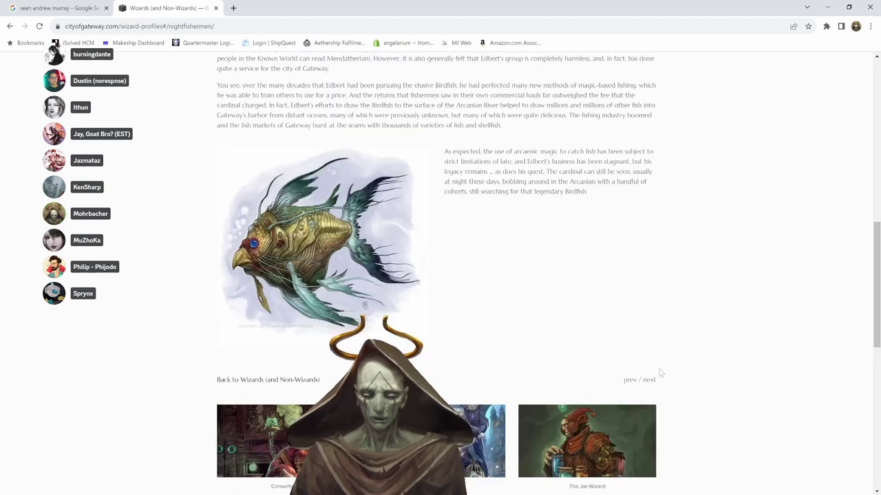
{"action": "scroll", "coordinate": [659, 373], "scroll_direction": "down", "scroll_amount": 6}
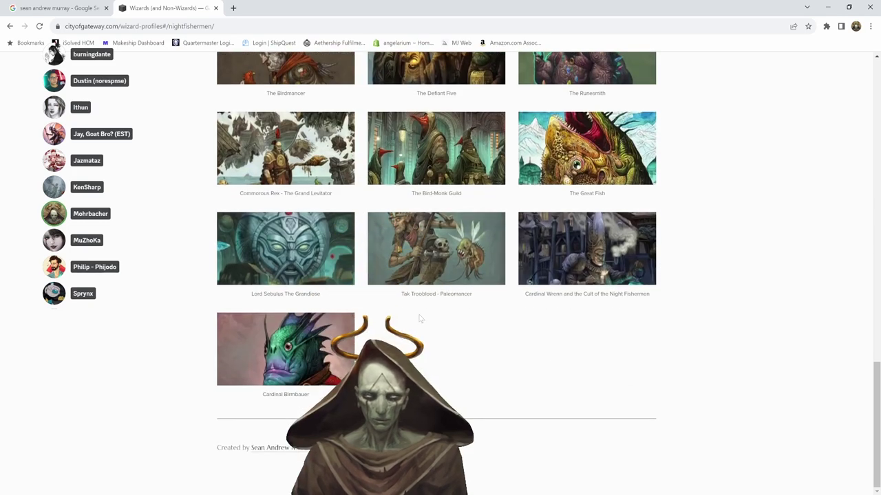
- Open the Cardinal Birmbauer profile from the gallery and examine its fish-headed Ballista-Mage illustration
{"action": "left_click", "coordinate": [310, 351]}
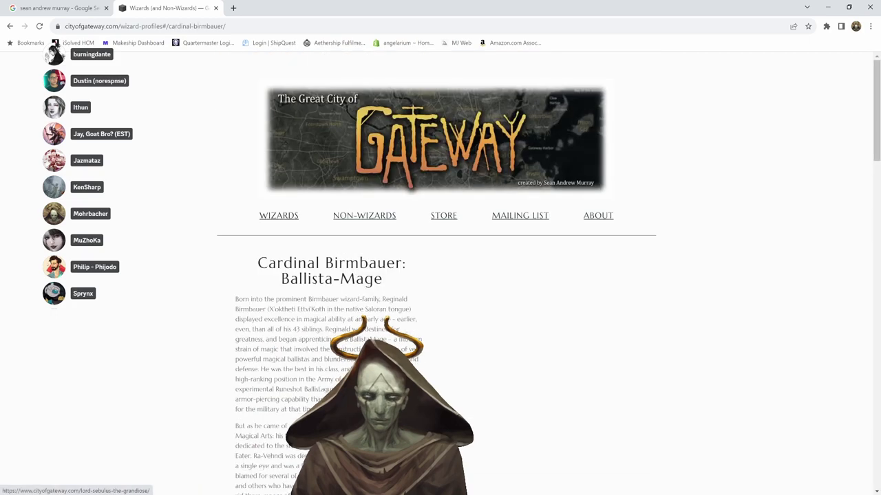
{"action": "scroll", "coordinate": [458, 408], "scroll_direction": "down", "scroll_amount": 3}
{"action": "scroll", "coordinate": [458, 407], "scroll_direction": "up", "scroll_amount": 2}
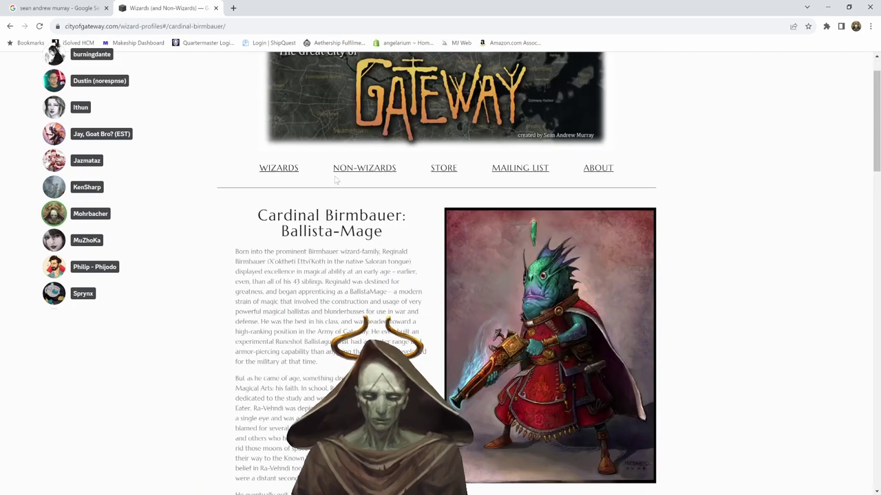
- Open the Non-Wizards gallery and examine the illustration on The Devourer page
{"action": "left_click", "coordinate": [363, 172]}
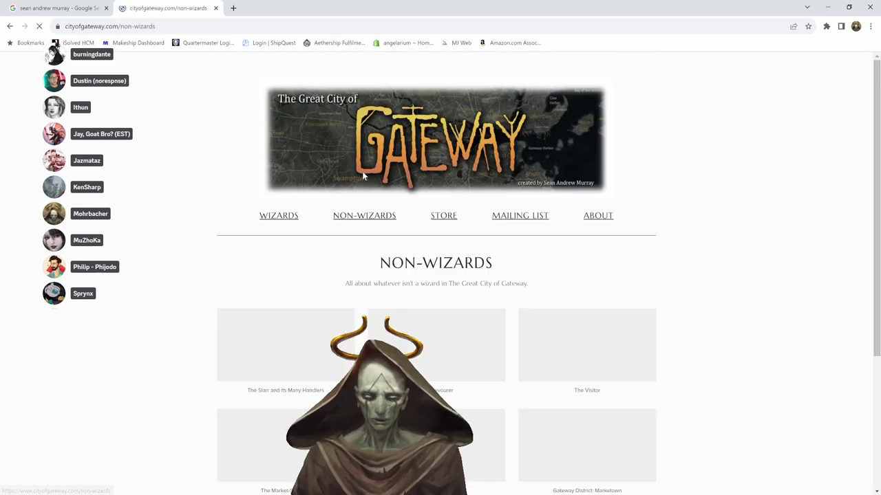
{"action": "scroll", "coordinate": [702, 326], "scroll_direction": "down", "scroll_amount": 2}
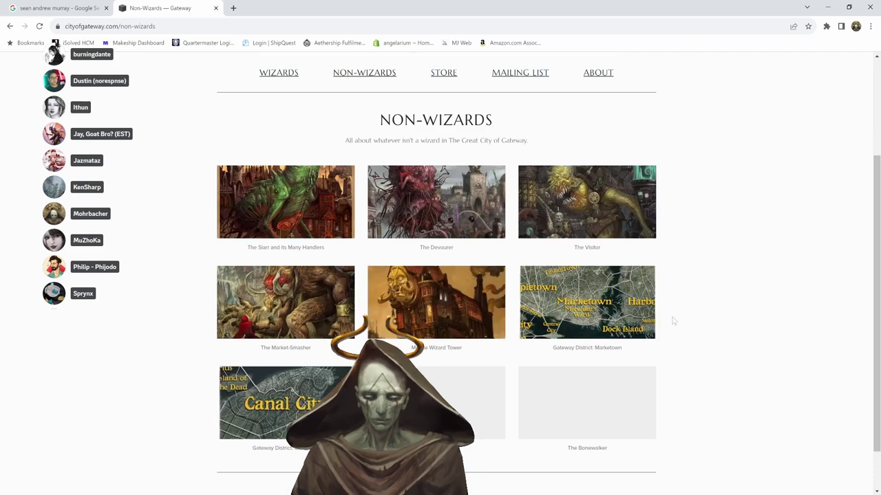
{"action": "left_click", "coordinate": [441, 215]}
{"action": "scroll", "coordinate": [702, 326], "scroll_direction": "down", "scroll_amount": 4}
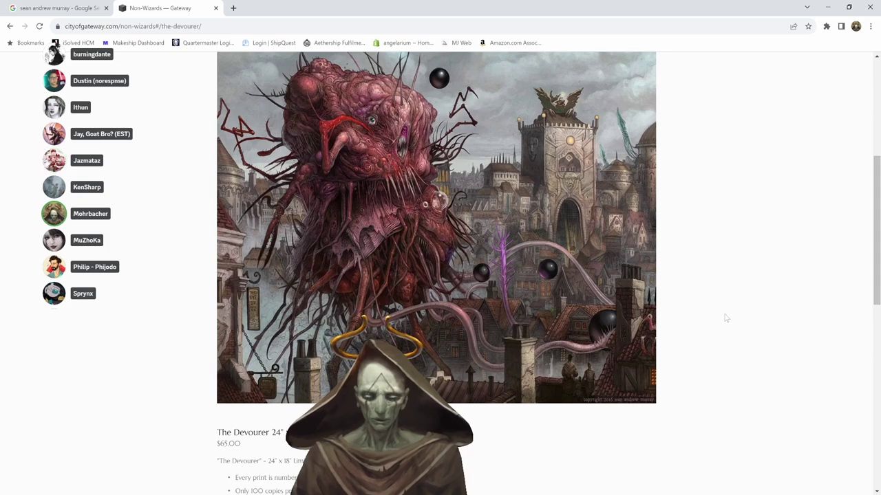
{"action": "scroll", "coordinate": [722, 317], "scroll_direction": "down", "scroll_amount": 7}
- Open The Slarr and its Many Handlers page and examine the full illustration
{"action": "left_click", "coordinate": [316, 218]}
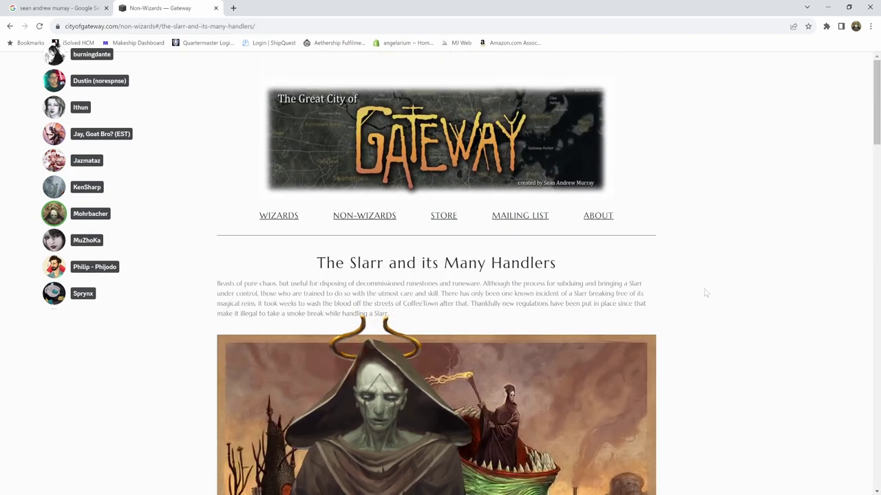
{"action": "scroll", "coordinate": [705, 293], "scroll_direction": "down", "scroll_amount": 4}
{"action": "scroll", "coordinate": [687, 298], "scroll_direction": "down", "scroll_amount": 3}
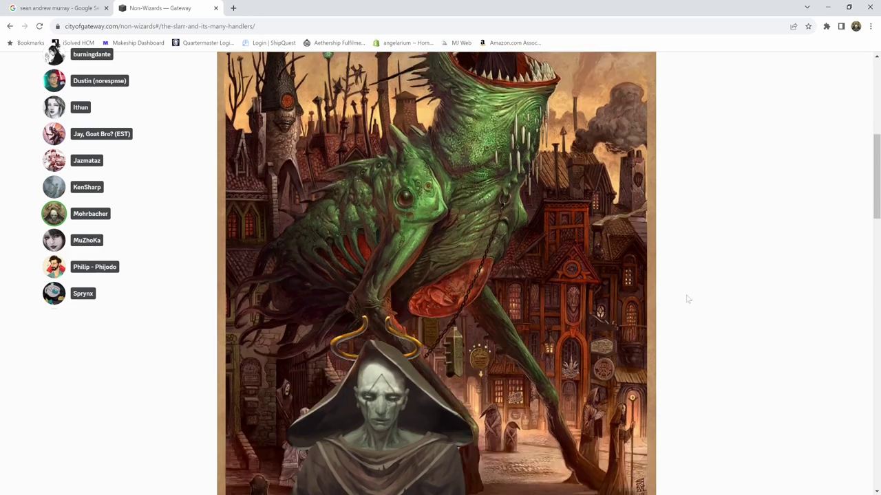
{"action": "scroll", "coordinate": [686, 299], "scroll_direction": "up", "scroll_amount": 3}
{"action": "scroll", "coordinate": [687, 298], "scroll_direction": "up", "scroll_amount": 3}
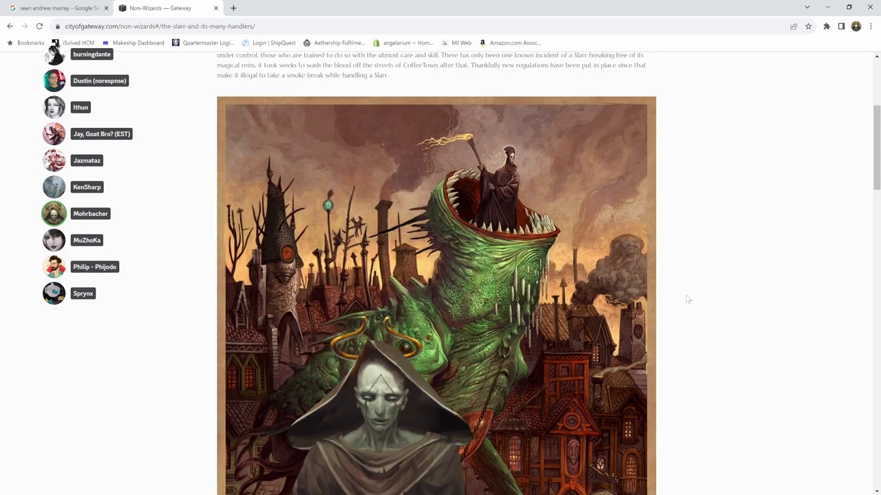
{"action": "scroll", "coordinate": [687, 299], "scroll_direction": "down", "scroll_amount": 6}
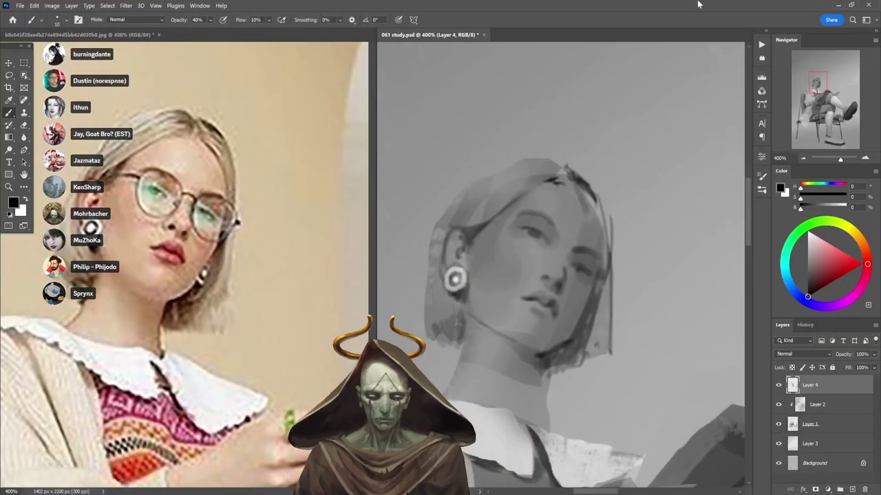
- Return to the Photoshop study and paint the round glasses frame around both eyes in black, starting at 40% opacity
{"action": "left_click", "coordinate": [828, 7]}
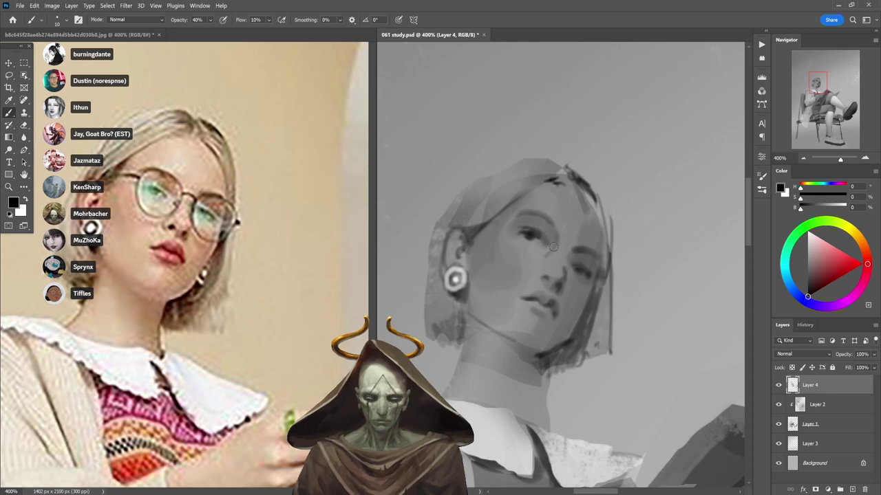
{"action": "left_click_drag", "start_coordinate": [555, 227], "coordinate": [556, 246]}
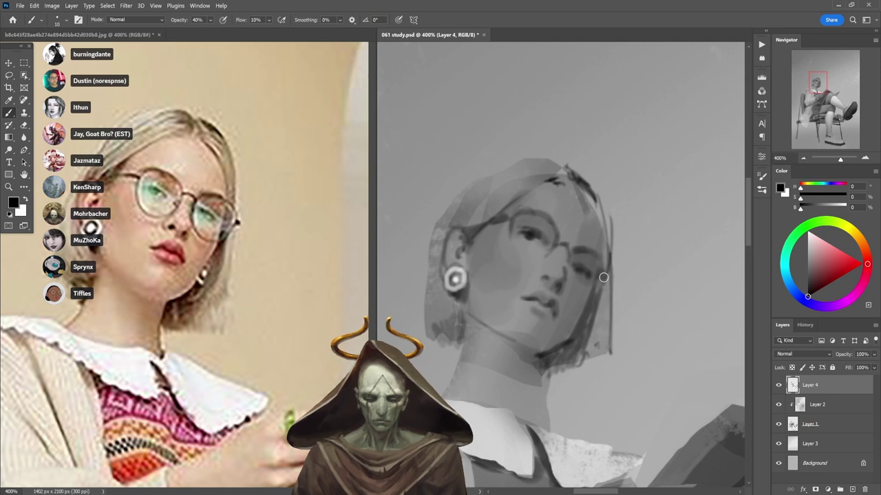
{"action": "key", "text": "0"}
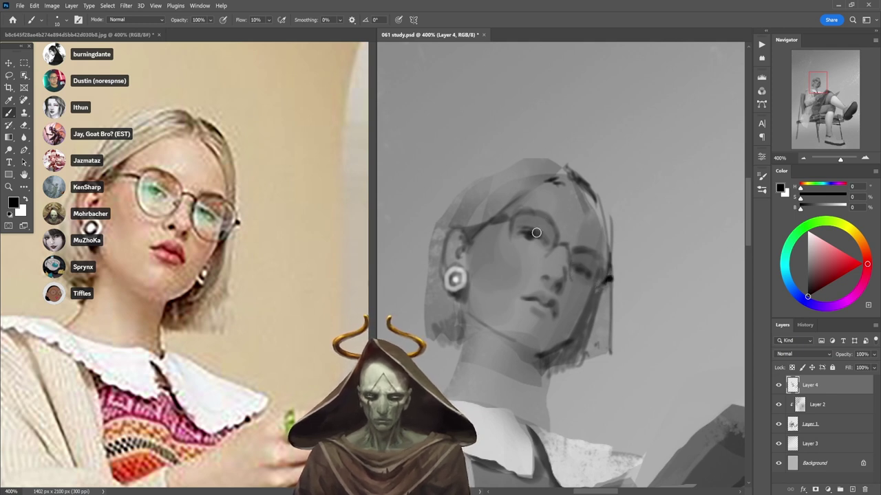
- Paint soft white reflections on both glasses lenses with a 35 px brush at 30% opacity
{"action": "key", "text": "x"}
{"action": "key", "text": "3"}
{"action": "key", "text": "bracketright"}
{"action": "key", "text": "bracketright"}
{"action": "key", "text": "bracketright"}
{"action": "key", "text": "bracketright"}
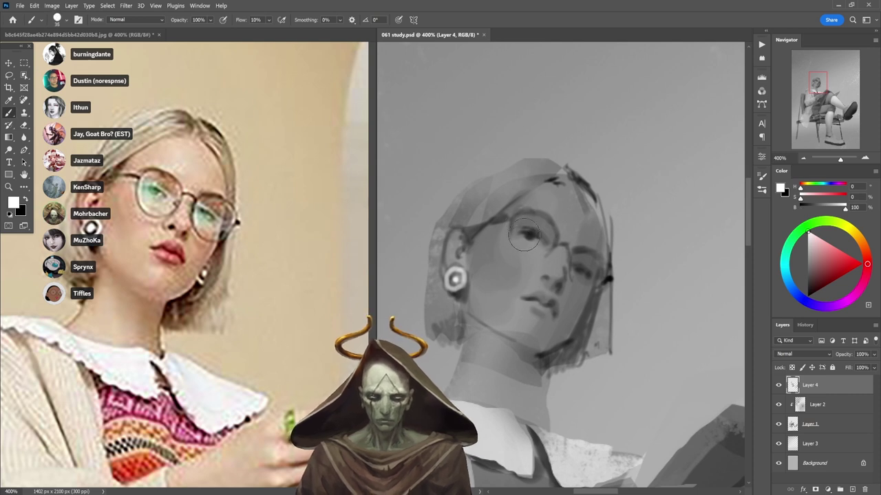
{"action": "mouse_move", "coordinate": [525, 247]}
{"action": "left_mouse_down"}
{"action": "mouse_move", "coordinate": [526, 234]}
{"action": "mouse_move", "coordinate": [515, 241]}
{"action": "left_mouse_up"}
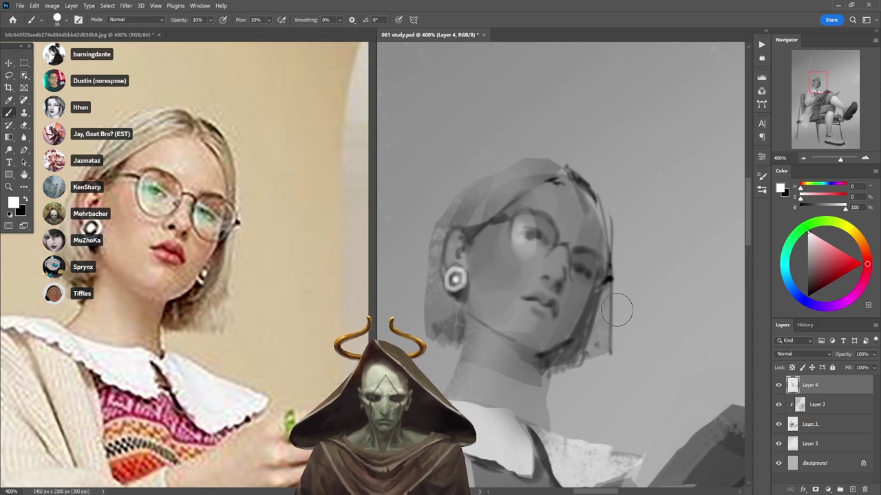
{"action": "left_click_drag", "start_coordinate": [576, 261], "coordinate": [583, 277]}
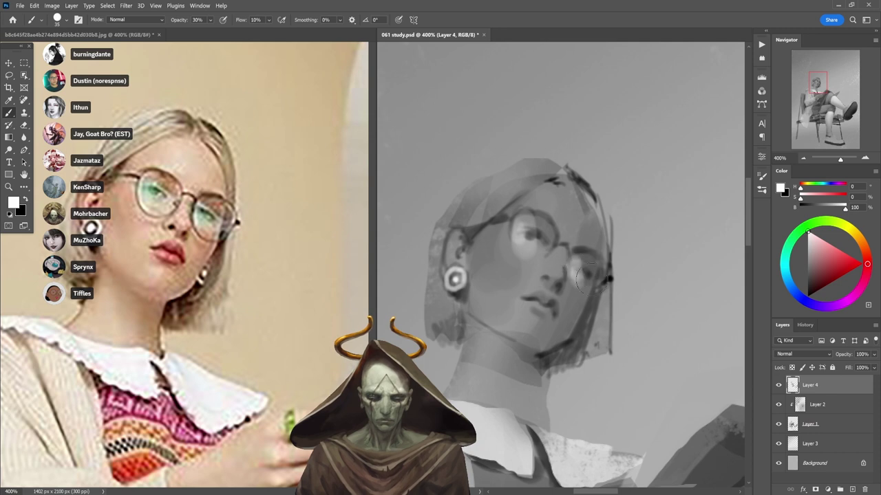
{"action": "key", "text": "ctrl+z"}
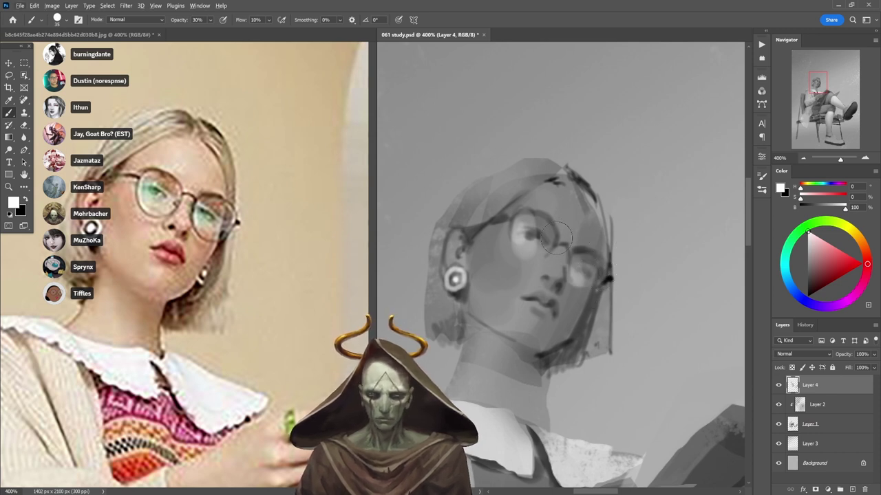
- Lighten the chin and forehead with soft white strokes, finishing the forehead at 20% opacity
{"action": "left_click_drag", "start_coordinate": [529, 320], "coordinate": [524, 312]}
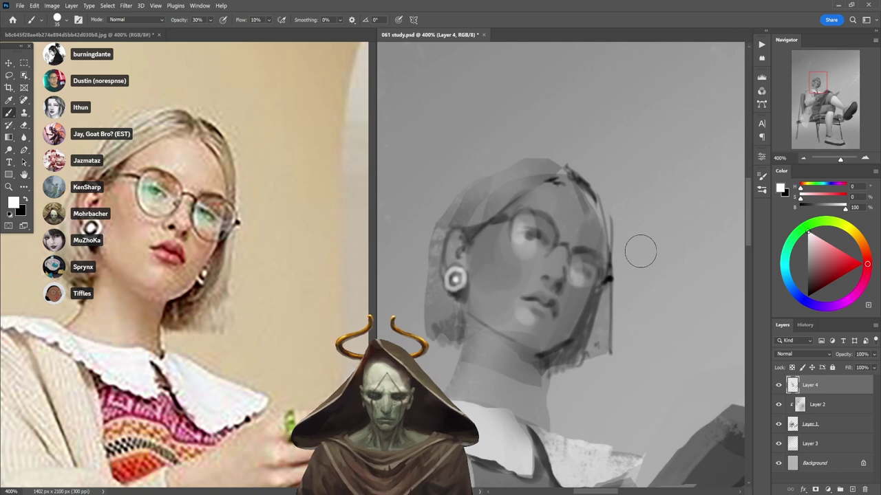
{"action": "key", "text": "2"}
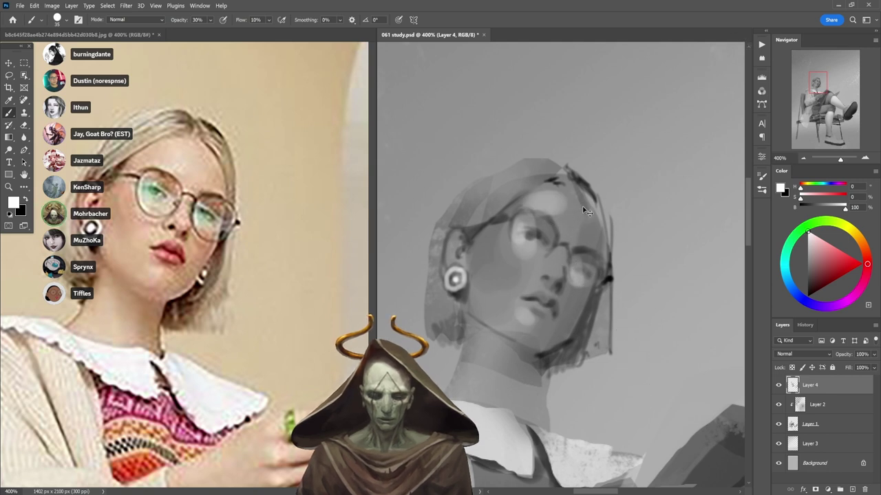
{"action": "left_click_drag", "start_coordinate": [551, 193], "coordinate": [567, 210]}
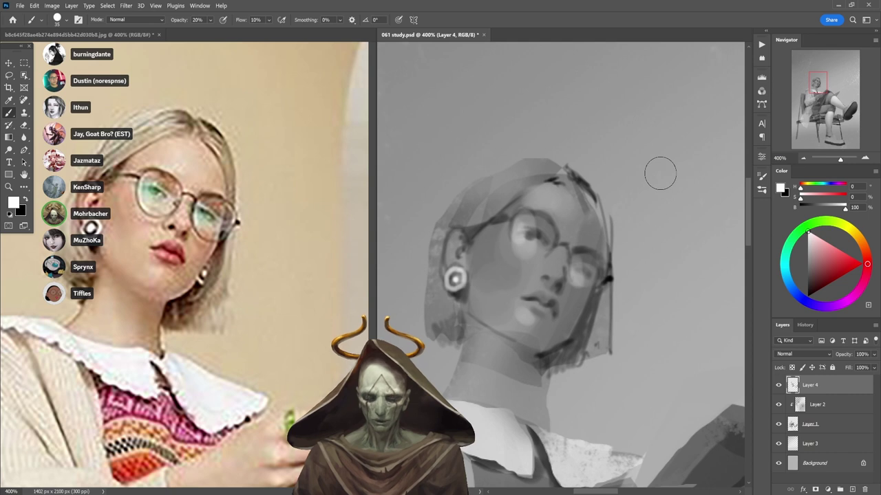
- Paint white highlights along the top of the hair at 30% opacity, using a 35 px brush and a 10 px brush
{"action": "key", "text": "x"}
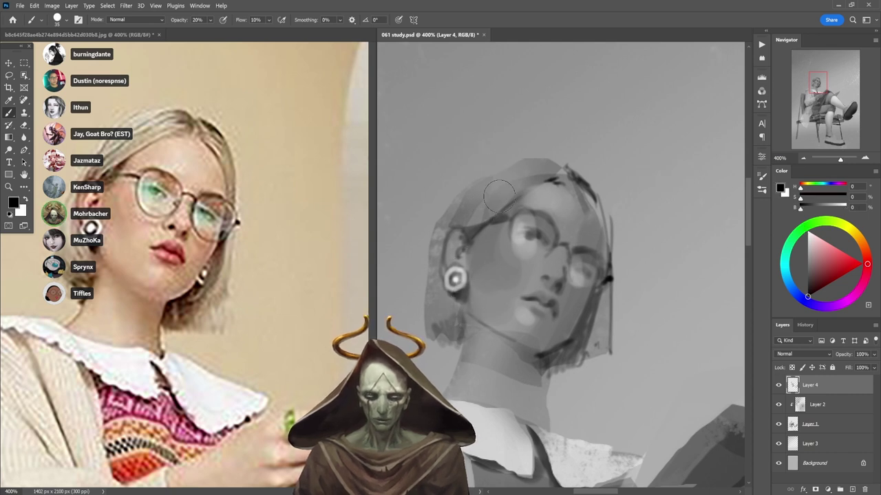
{"action": "key", "text": "x"}
{"action": "key", "text": "3"}
{"action": "left_click_drag", "start_coordinate": [497, 181], "coordinate": [537, 164]}
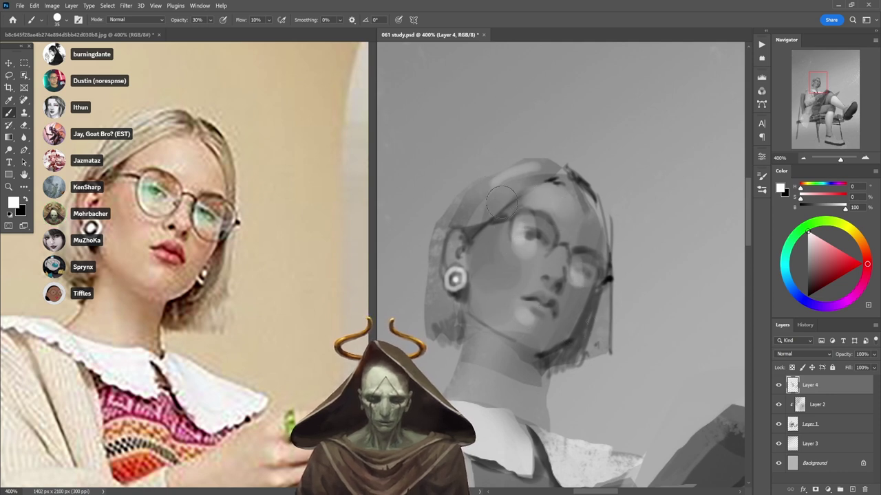
{"action": "key", "text": "bracketleft"}
{"action": "key", "text": "bracketleft"}
{"action": "key", "text": "bracketleft"}
{"action": "key", "text": "bracketleft"}
{"action": "key", "text": "bracketleft"}
{"action": "mouse_move", "coordinate": [527, 151]}
{"action": "left_mouse_down"}
{"action": "mouse_move", "coordinate": [500, 176]}
{"action": "mouse_move", "coordinate": [530, 159]}
{"action": "mouse_move", "coordinate": [560, 159]}
{"action": "mouse_move", "coordinate": [542, 151]}
{"action": "mouse_move", "coordinate": [497, 166]}
{"action": "mouse_move", "coordinate": [456, 207]}
{"action": "left_mouse_up"}
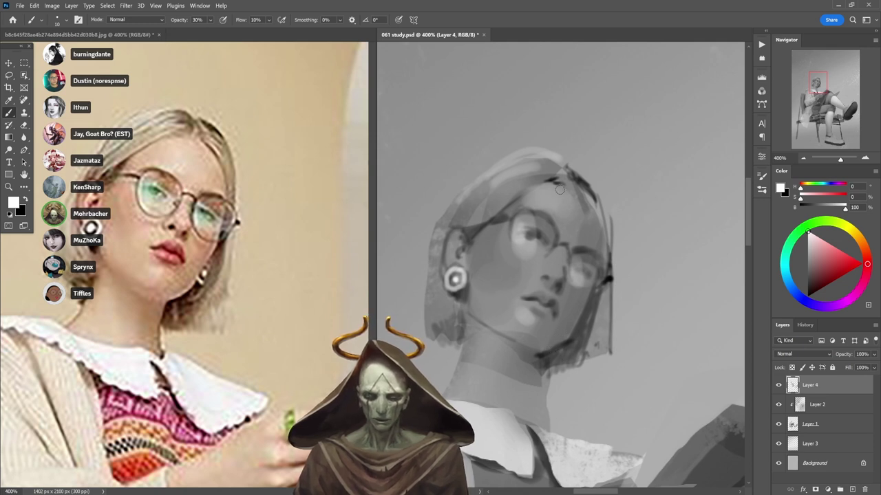
- Darken the lower lens rims and the hair at the crown with black and sampled grays at 90% opacity
{"action": "key", "text": "x"}
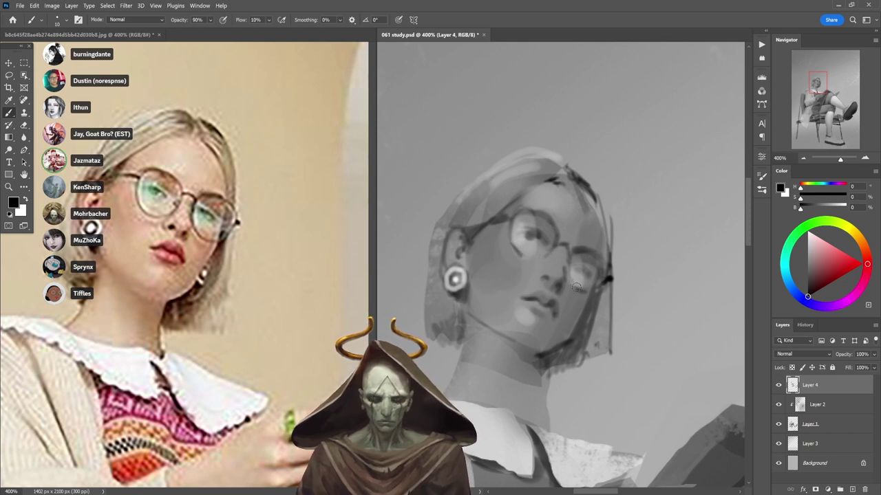
{"action": "mouse_move", "coordinate": [575, 169]}
{"action": "left_mouse_down"}
{"action": "mouse_move", "coordinate": [585, 174]}
{"action": "mouse_move", "coordinate": [578, 166]}
{"action": "mouse_move", "coordinate": [590, 205]}
{"action": "mouse_move", "coordinate": [568, 167]}
{"action": "mouse_move", "coordinate": [541, 152]}
{"action": "mouse_move", "coordinate": [573, 169]}
{"action": "left_mouse_up"}
{"action": "left_click", "coordinate": [581, 203], "text": "alt"}
{"action": "left_click", "coordinate": [556, 181], "text": "alt"}
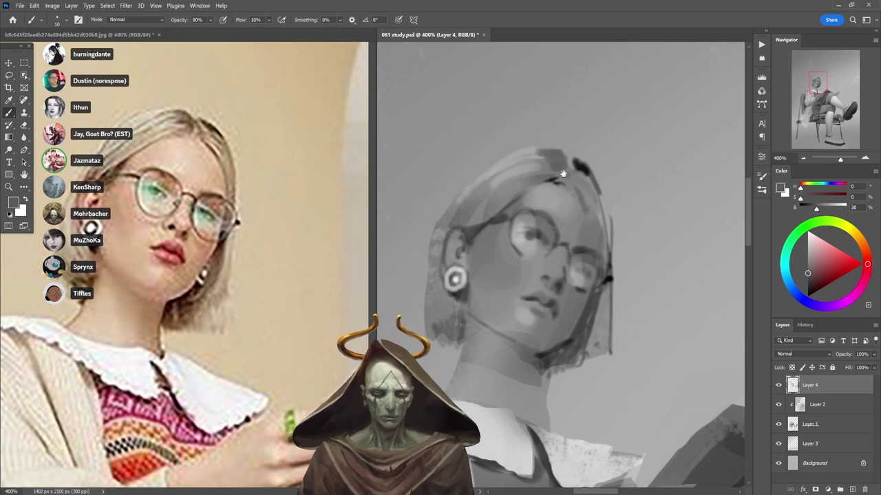
- Refine the jawline with sampled dark grays and add a small light gray accent for the far earring below the jaw
{"action": "scroll", "coordinate": [563, 174], "scroll_direction": "down", "scroll_amount": 1}
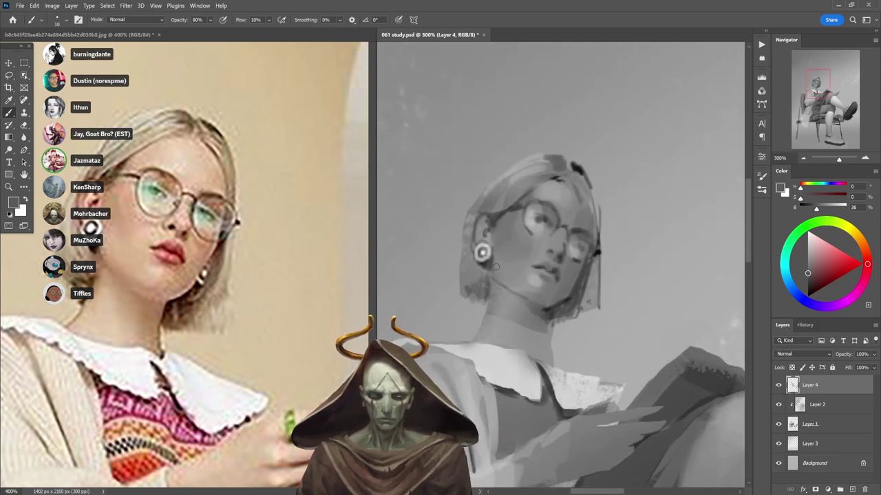
{"action": "left_click_drag", "start_coordinate": [507, 286], "coordinate": [532, 306]}
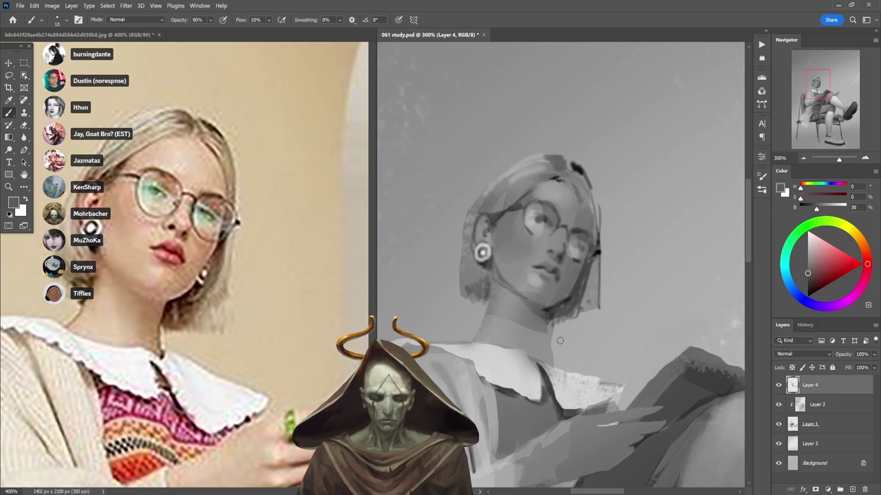
{"action": "left_click", "coordinate": [495, 277], "text": "alt"}
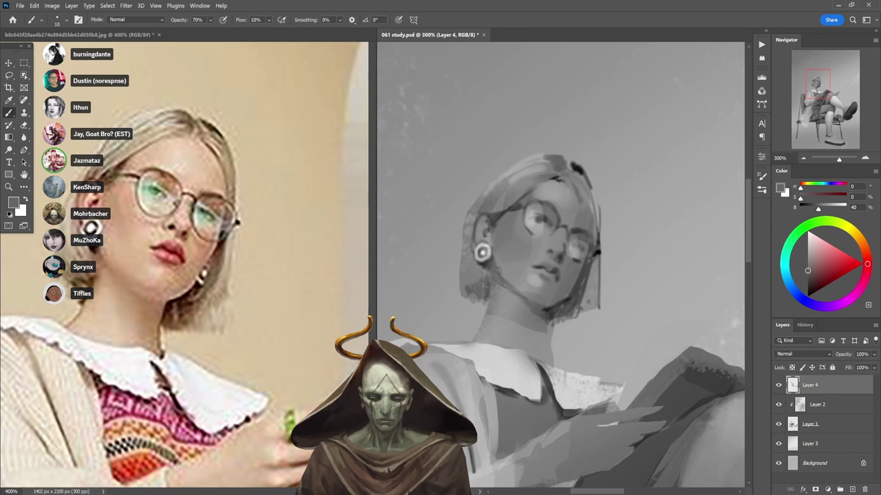
{"action": "scroll", "coordinate": [509, 314], "scroll_direction": "down", "scroll_amount": 1}
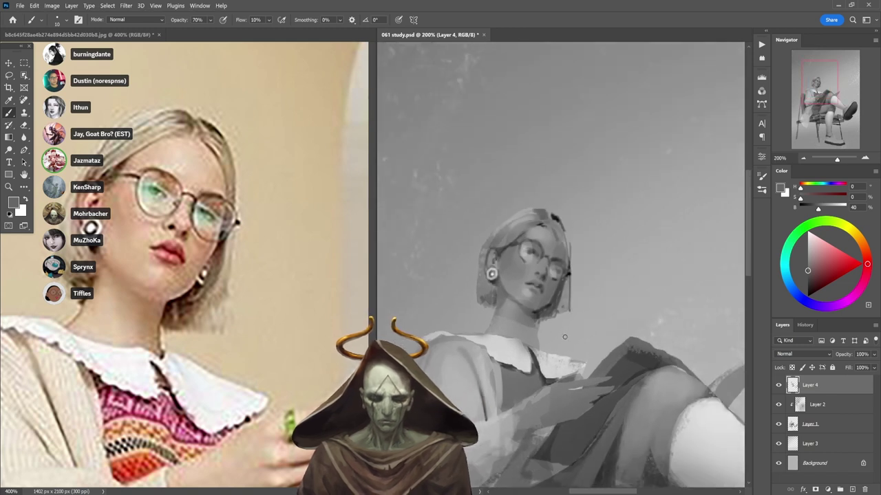
{"action": "left_click", "coordinate": [542, 313], "text": "alt"}
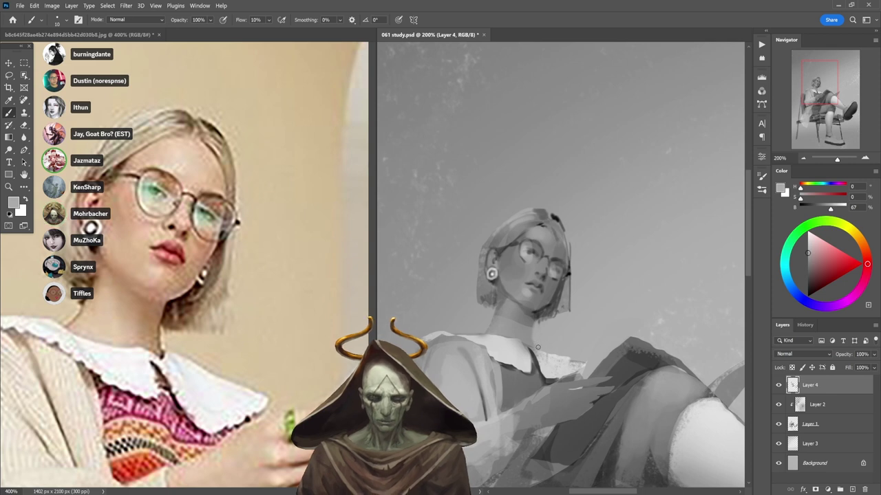
- Extend the far-side ends of the bob with a sampled dark gray at 40% opacity
{"action": "left_click", "coordinate": [537, 326], "text": "alt"}
{"action": "key", "text": "5"}
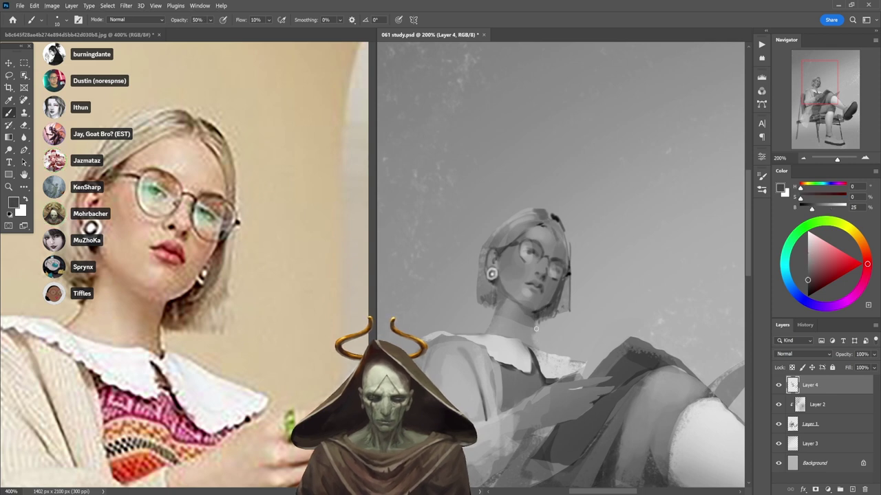
{"action": "left_click", "coordinate": [559, 300], "text": "alt"}
{"action": "key", "text": "4"}
{"action": "left_click_drag", "start_coordinate": [560, 304], "coordinate": [571, 322]}
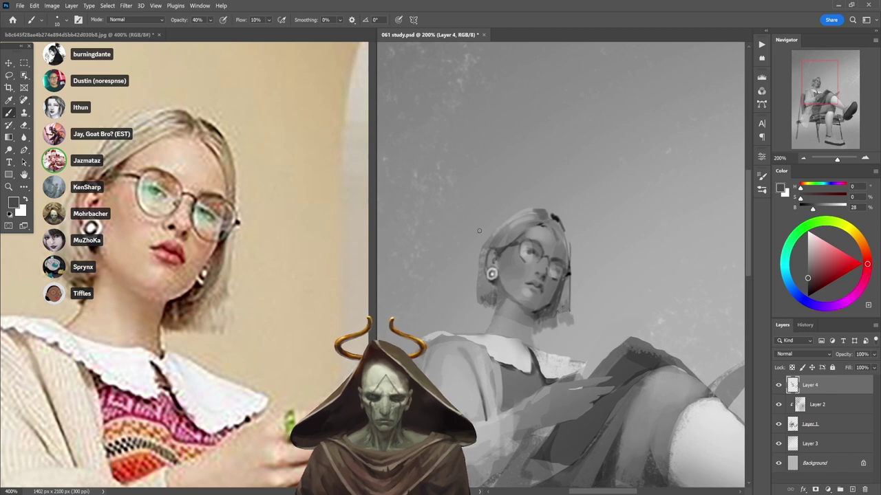
- Reshape the near-side ends of the bob outward with sampled grays at 80–90% opacity
{"action": "left_click", "coordinate": [543, 312], "text": "alt"}
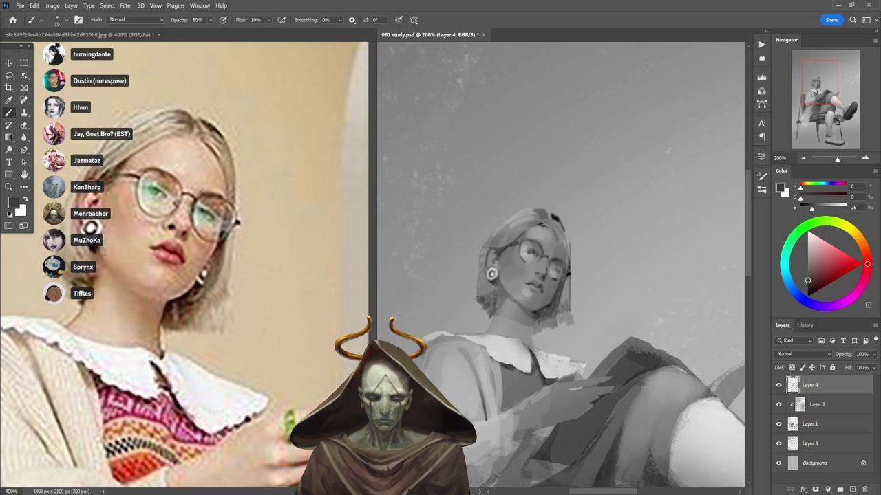
{"action": "left_click", "coordinate": [493, 284], "text": "alt"}
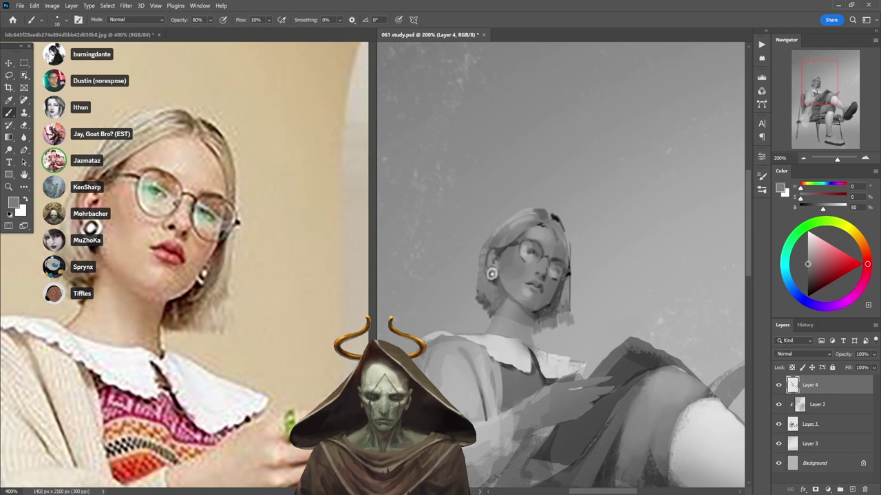
{"action": "left_click", "coordinate": [472, 296], "text": "alt"}
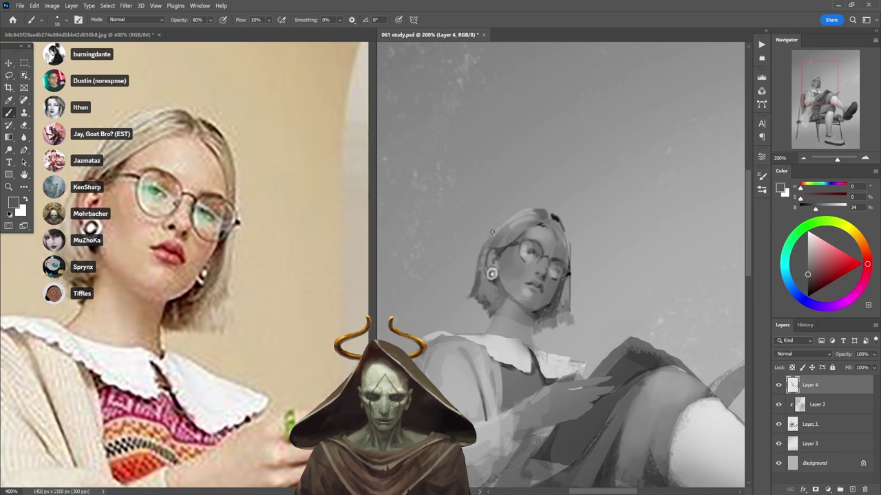
- Add faint highlights to the hair at the crown with white at 30% opacity
{"action": "left_click", "coordinate": [519, 212], "text": "alt"}
{"action": "key", "text": "d"}
{"action": "key", "text": "x"}
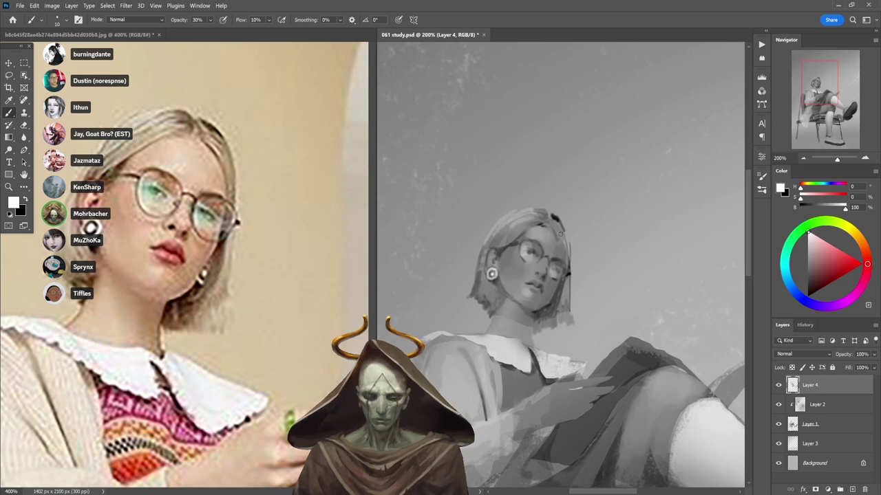
- Refine the shading around the nose and forehead with sampled mid-grays at 40% opacity
{"action": "left_click", "coordinate": [534, 294], "text": "ctrl"}
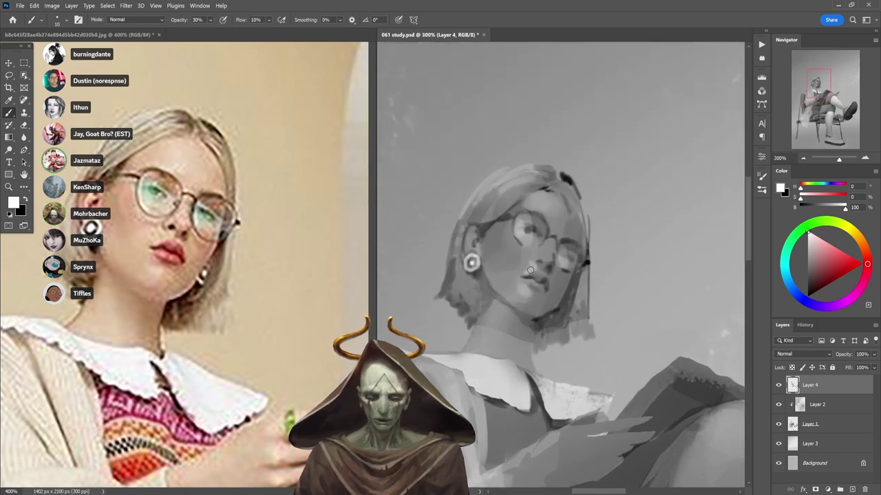
{"action": "left_click", "coordinate": [531, 265], "text": "alt"}
{"action": "key", "text": "4"}
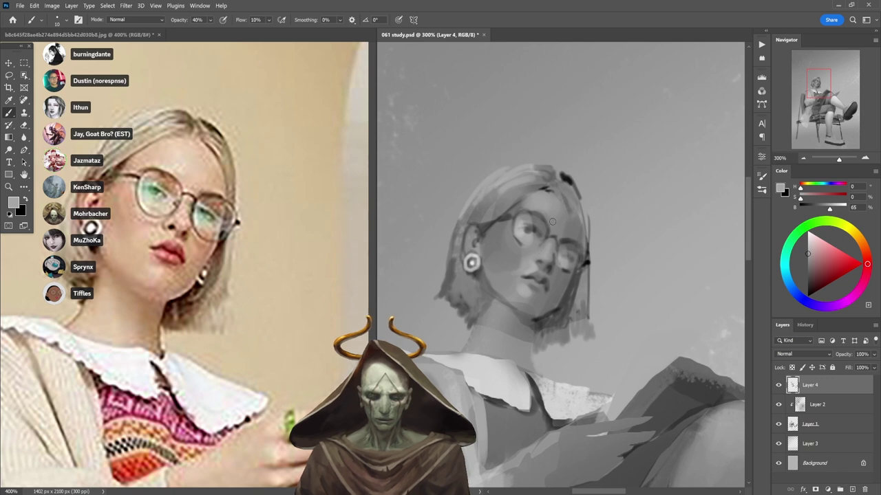
{"action": "left_click", "coordinate": [560, 227], "text": "alt"}
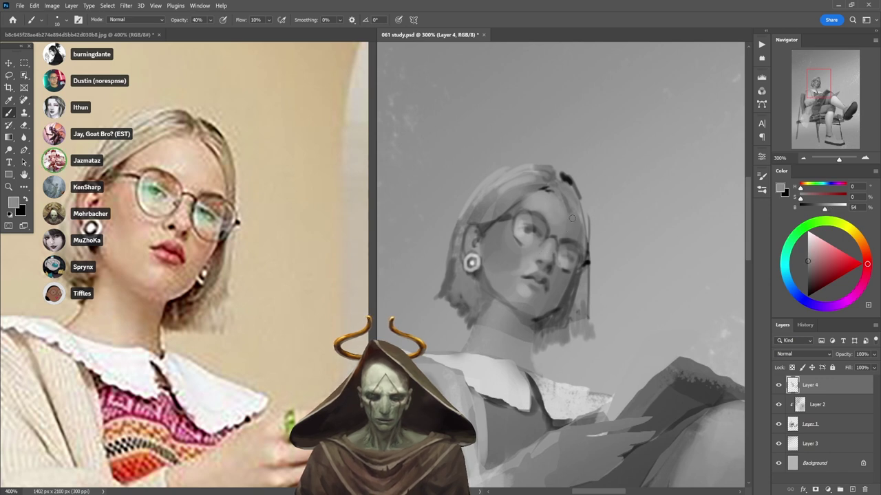
- Lighten the near cheek below the lens with a size 45 brush, using white and a sampled gray at 20% opacity
{"action": "key", "text": "d"}
{"action": "key", "text": "x"}
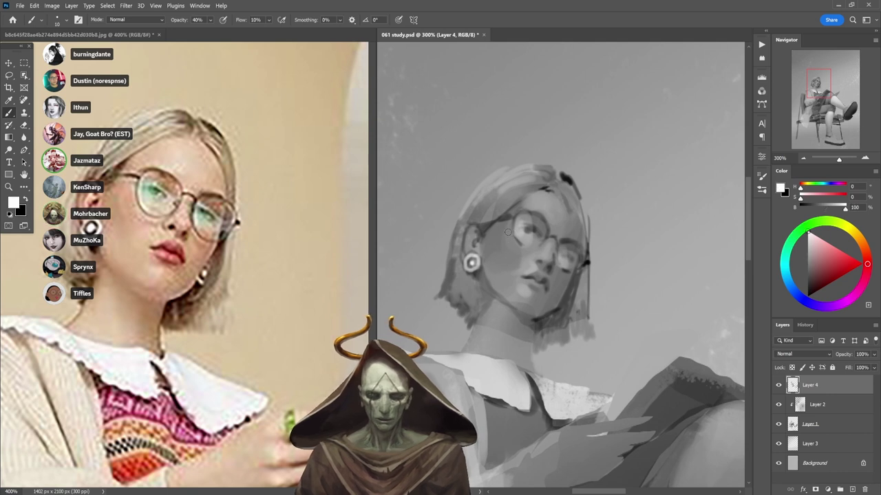
{"action": "key", "text": "bracketright"}
{"action": "key", "text": "bracketright"}
{"action": "key", "text": "bracketright"}
{"action": "key", "text": "bracketright"}
{"action": "key", "text": "bracketright"}
{"action": "key", "text": "bracketright"}
{"action": "key", "text": "bracketright"}
{"action": "key", "text": "2"}
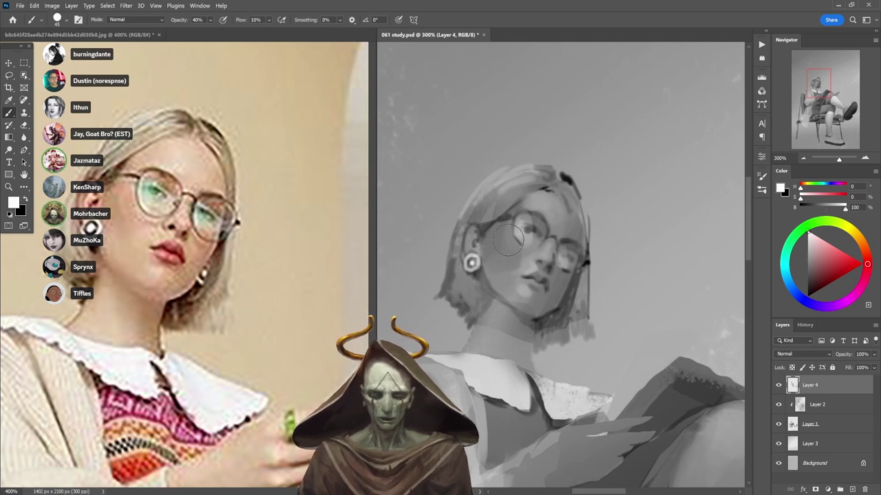
{"action": "left_click_drag", "start_coordinate": [511, 236], "coordinate": [513, 252]}
{"action": "left_click", "coordinate": [513, 252], "text": "alt"}
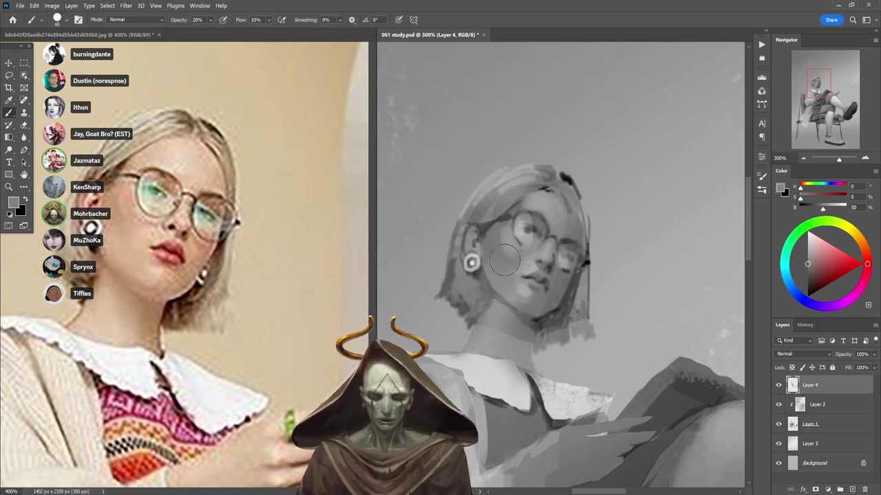
- Darken the far side of the hair beside the glasses with a sampled dark gray, lowering the opacity to 30%
{"action": "left_click", "coordinate": [566, 243], "text": "alt"}
{"action": "key", "text": "5"}
{"action": "left_click_drag", "start_coordinate": [572, 266], "coordinate": [577, 258]}
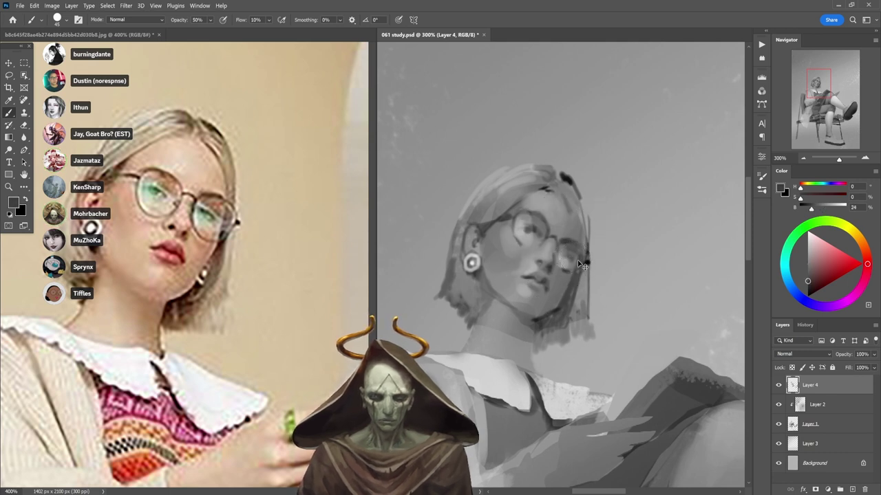
{"action": "key", "text": "ctrl+z"}
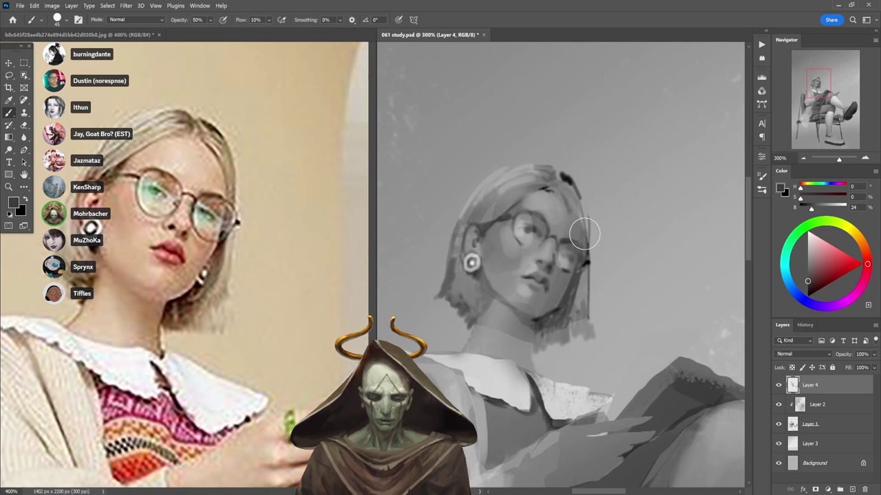
{"action": "key", "text": "3"}
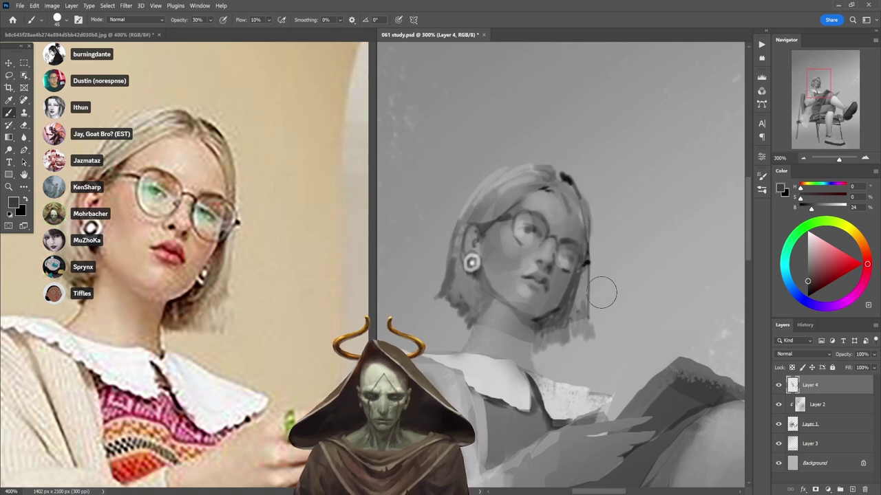
- Trim the outer and upper edges of the far collar half with the sampled background gray at 100% opacity
{"action": "scroll", "coordinate": [602, 296], "scroll_direction": "down", "scroll_amount": 5}
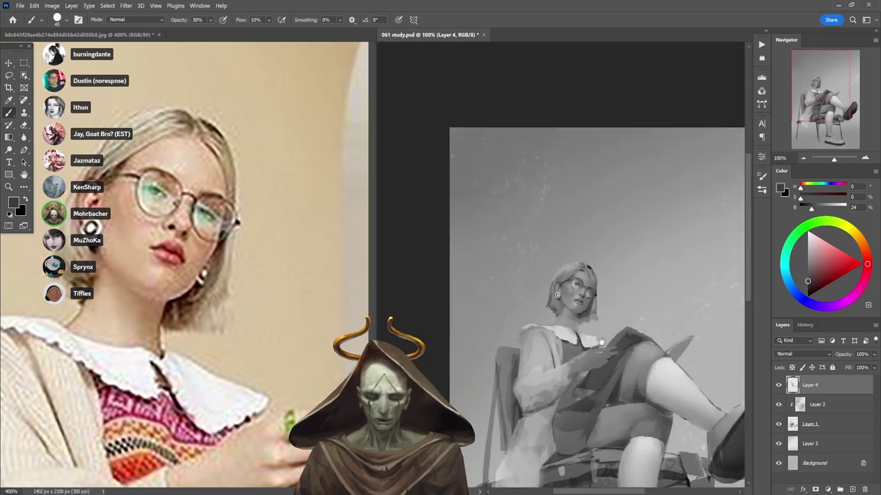
{"action": "scroll", "coordinate": [600, 342], "scroll_direction": "up", "scroll_amount": 2}
{"action": "left_click", "coordinate": [612, 301], "text": "alt"}
{"action": "key", "text": "0"}
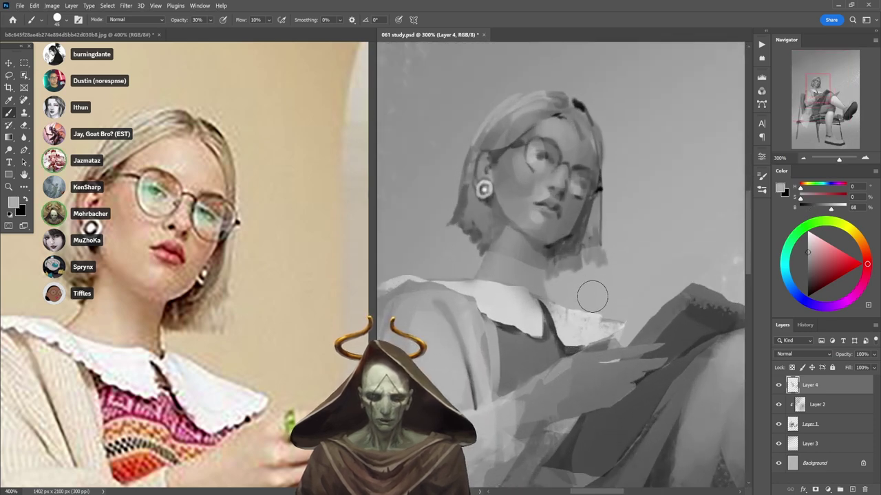
{"action": "left_click_drag", "start_coordinate": [617, 322], "coordinate": [624, 325]}
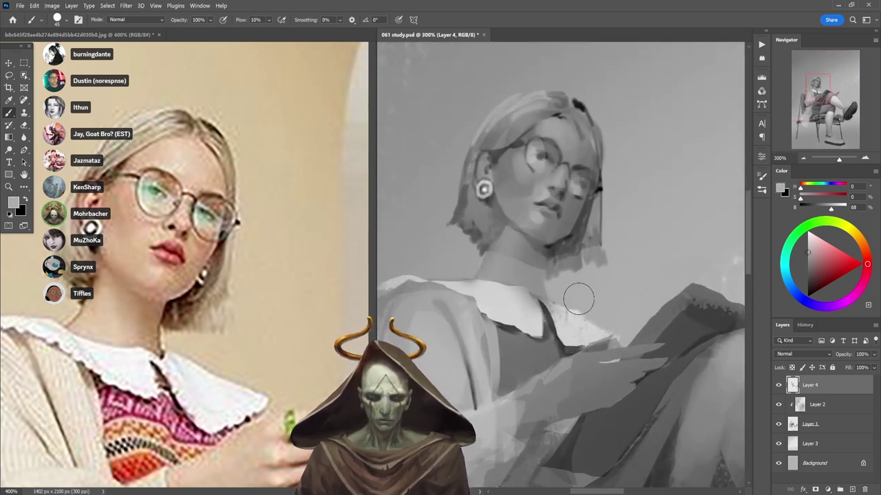
{"action": "left_click_drag", "start_coordinate": [578, 297], "coordinate": [606, 314]}
- Define the gap between the collar halves and the base of the neck with sampled light, dark and mid grays
{"action": "left_click", "coordinate": [565, 319], "text": "alt"}
{"action": "left_click", "coordinate": [557, 298], "text": "alt"}
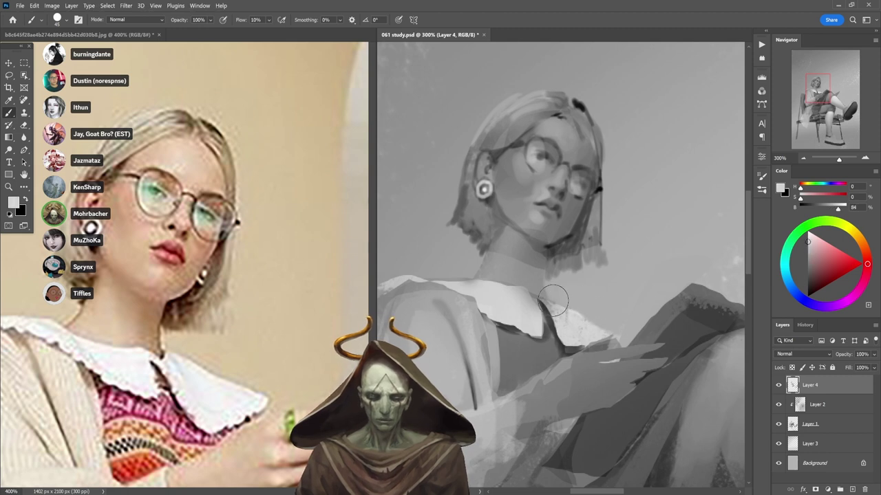
{"action": "mouse_move", "coordinate": [557, 299]}
{"action": "left_mouse_down"}
{"action": "mouse_move", "coordinate": [577, 321]}
{"action": "mouse_move", "coordinate": [557, 305]}
{"action": "mouse_move", "coordinate": [595, 304]}
{"action": "left_mouse_up"}
{"action": "left_click", "coordinate": [531, 322], "text": "alt"}
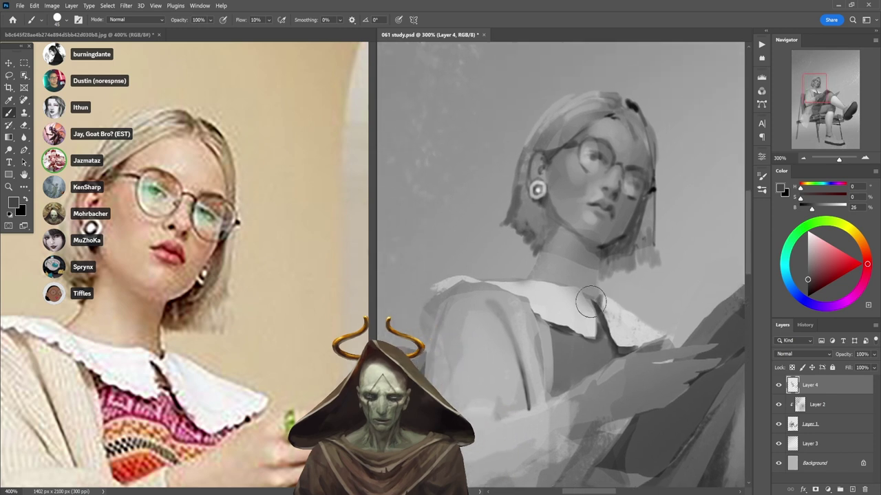
{"action": "left_click", "coordinate": [554, 275], "text": "alt"}
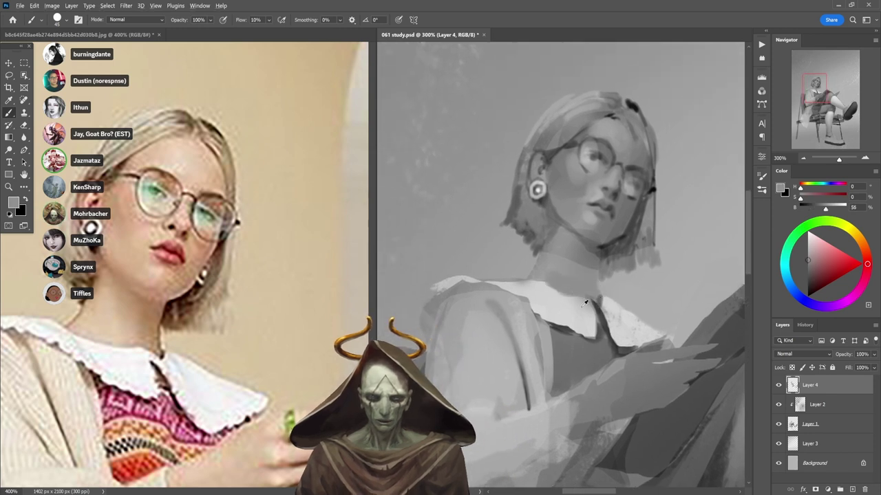
{"action": "left_click", "coordinate": [556, 281], "text": "alt"}
{"action": "left_click", "coordinate": [562, 283], "text": "alt"}
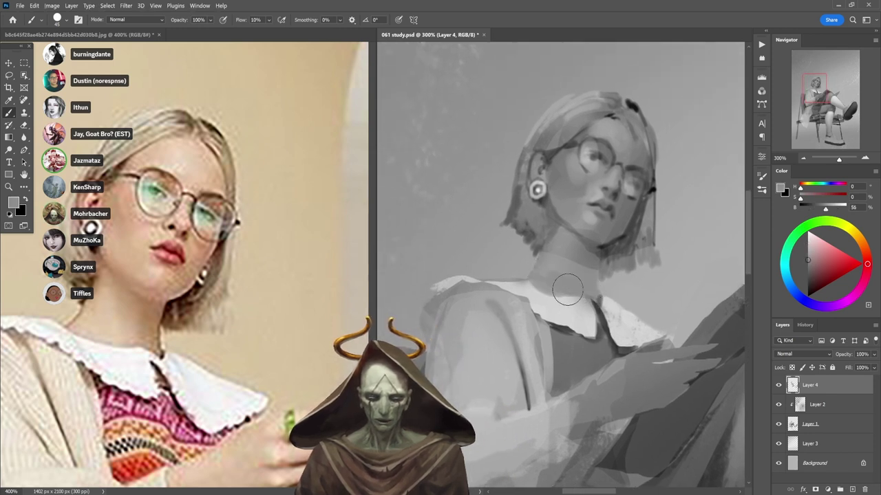
- Repaint the near collar half from shoulder to front and touch up the far half with sampled light grays at 100% opacity
{"action": "left_click", "coordinate": [528, 283], "text": "alt"}
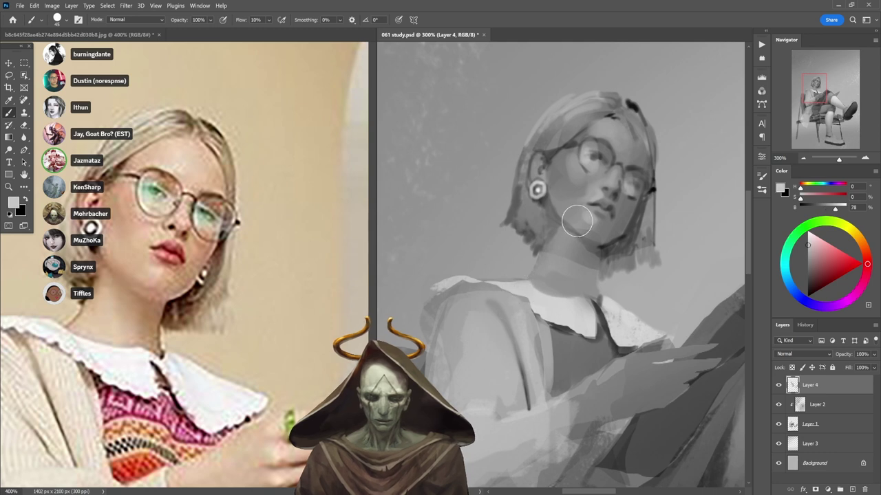
{"action": "mouse_move", "coordinate": [482, 279]}
{"action": "left_mouse_down"}
{"action": "mouse_move", "coordinate": [514, 279]}
{"action": "mouse_move", "coordinate": [520, 262]}
{"action": "mouse_move", "coordinate": [484, 266]}
{"action": "left_mouse_up"}
{"action": "left_click", "coordinate": [520, 263], "text": "alt"}
{"action": "left_click", "coordinate": [541, 296], "text": "alt"}
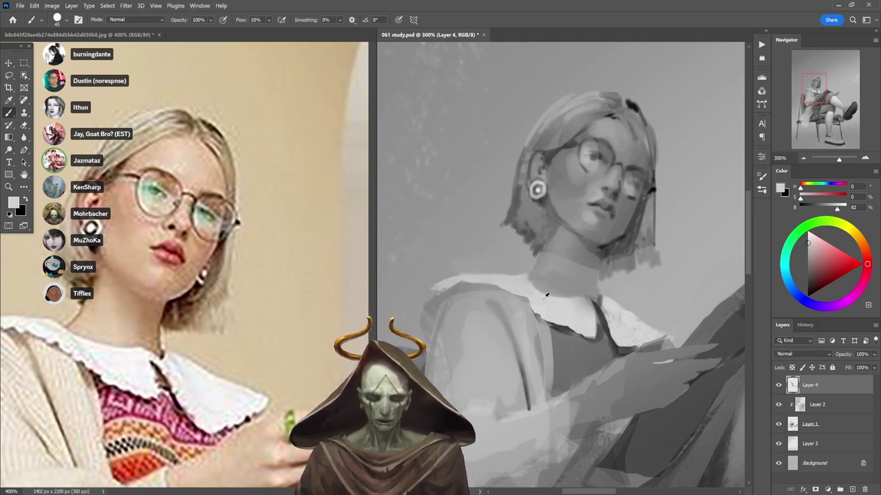
{"action": "left_click_drag", "start_coordinate": [534, 287], "coordinate": [576, 309]}
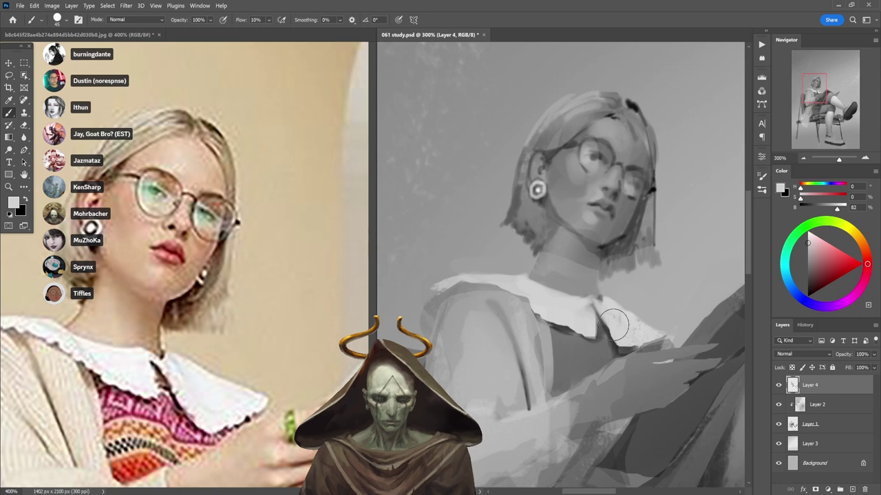
{"action": "left_click_drag", "start_coordinate": [601, 300], "coordinate": [609, 302]}
{"action": "key", "text": "space"}
{"action": "scroll", "coordinate": [621, 333], "scroll_direction": "down", "scroll_amount": 5}
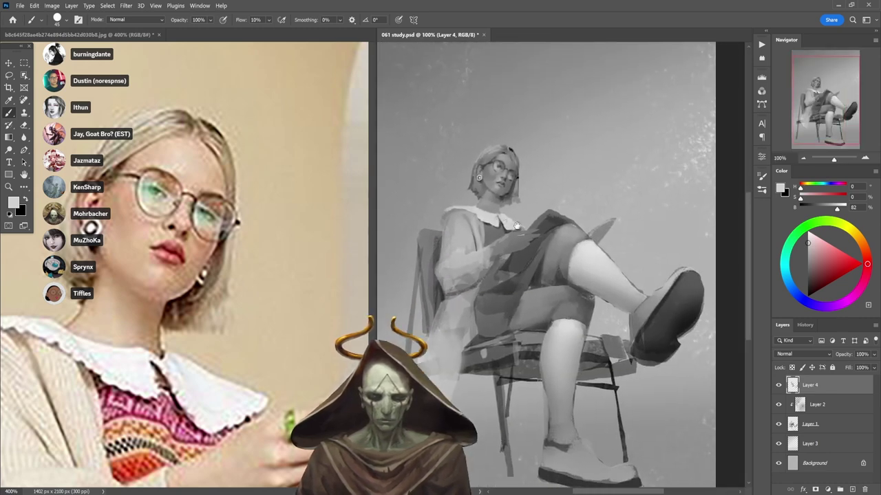
{"action": "left_click_drag", "start_coordinate": [517, 226], "coordinate": [525, 223]}
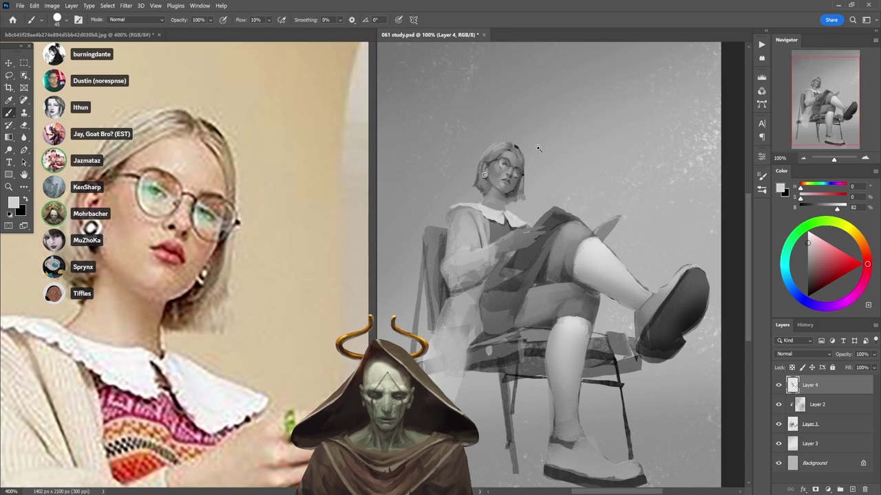
- Soften the near cheek and rework the lips and chin with sampled grays at 50% and 30% opacity
{"action": "scroll", "coordinate": [515, 162], "scroll_direction": "up", "scroll_amount": 5}
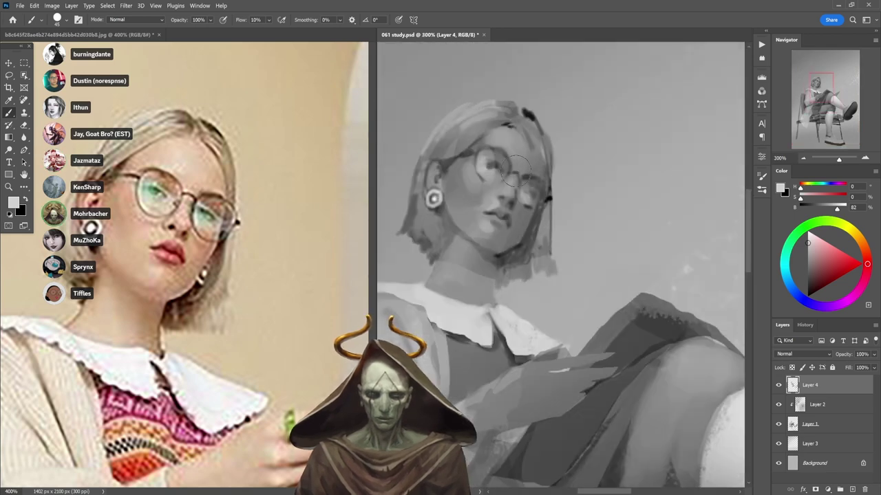
{"action": "left_click", "coordinate": [478, 178], "text": "alt"}
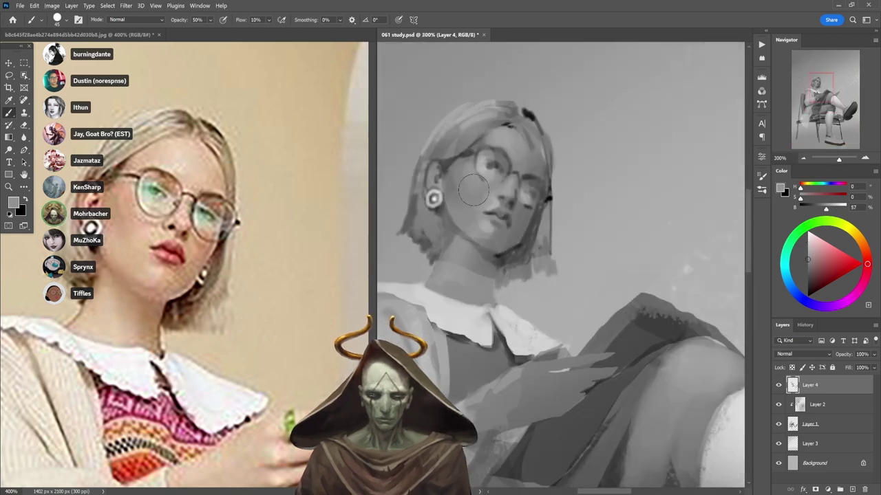
{"action": "left_click", "coordinate": [497, 210], "text": "alt"}
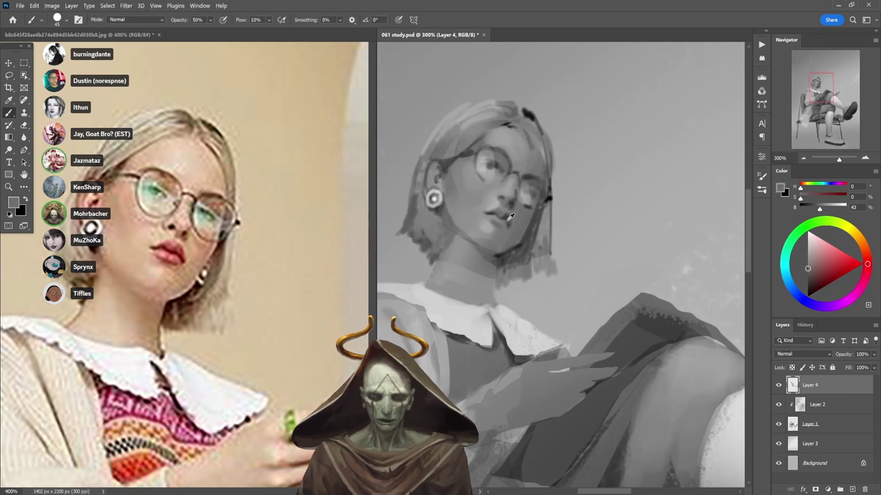
{"action": "left_click", "coordinate": [508, 214], "text": "alt"}
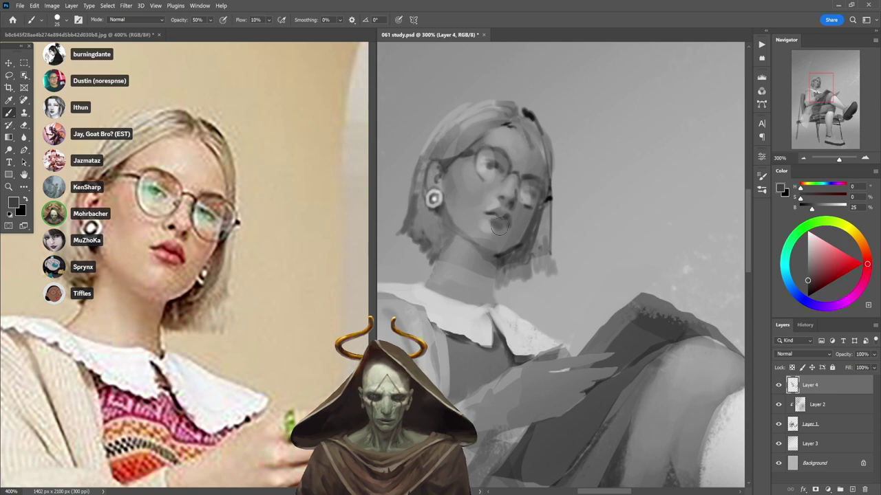
{"action": "key", "text": "3"}
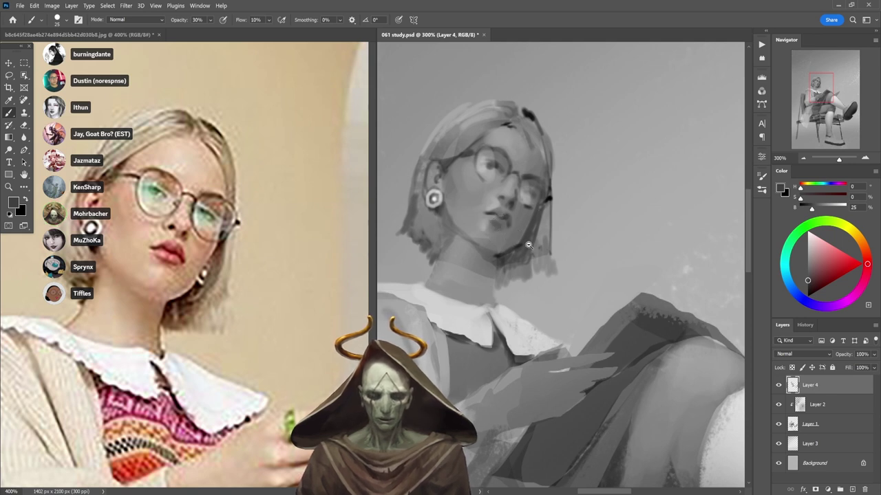
- Darken the near-side hair around the temple with a sampled dark gray at 40–70% opacity, comparing it with the reference photo
{"action": "scroll", "coordinate": [528, 245], "scroll_direction": "down", "scroll_amount": 1}
{"action": "left_click", "coordinate": [285, 294]}
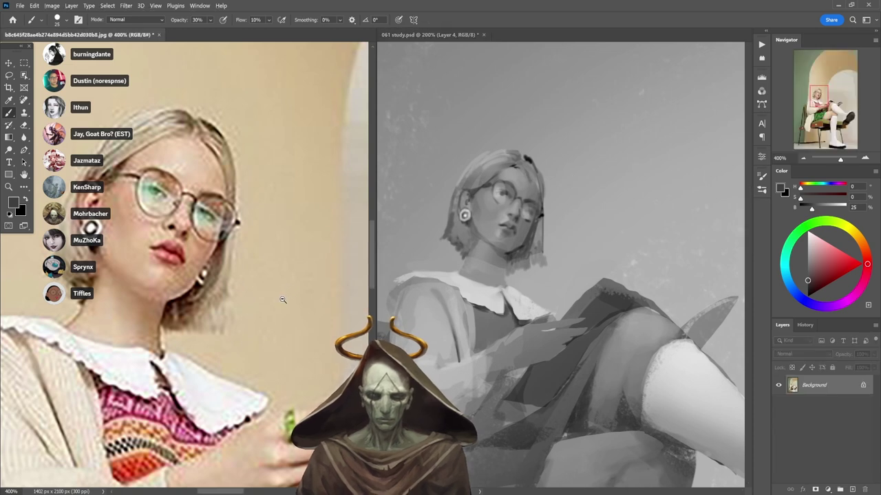
{"action": "left_click", "coordinate": [283, 300], "text": "alt"}
{"action": "left_click", "coordinate": [273, 291], "text": "alt"}
{"action": "left_click_drag", "start_coordinate": [275, 310], "coordinate": [263, 252]}
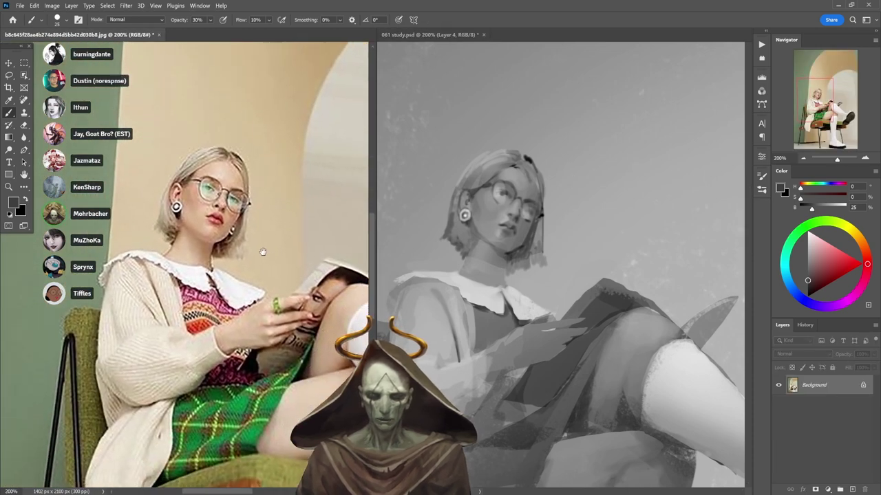
{"action": "left_click", "coordinate": [488, 183], "text": "alt"}
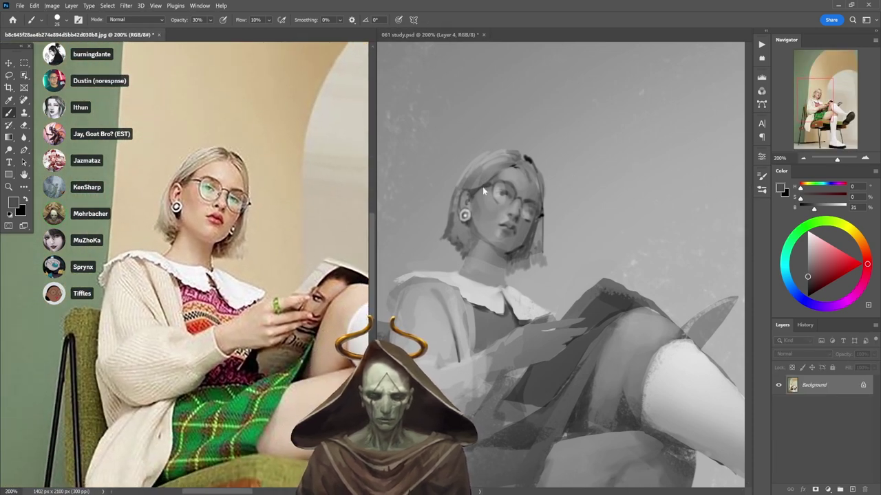
{"action": "left_click", "coordinate": [476, 194]}
{"action": "key", "text": "4"}
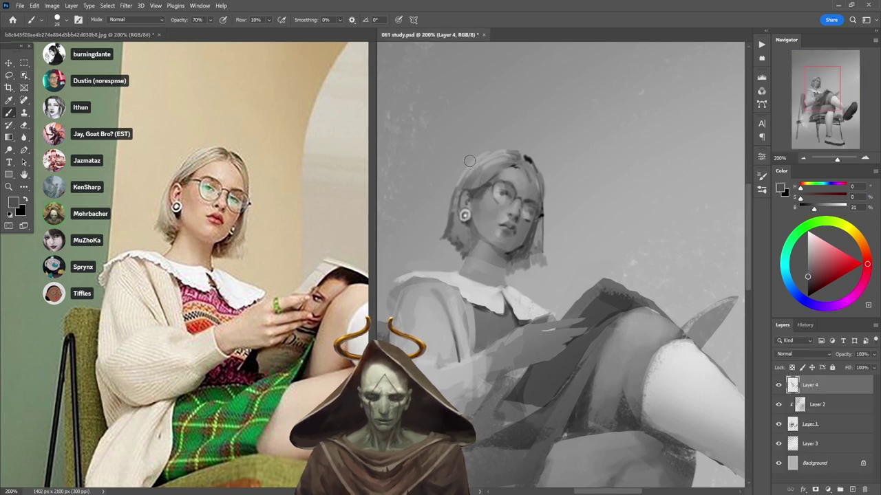
- Rework the hairline and parting above the forehead with sampled light and dark grays at 90% opacity
{"action": "left_click", "coordinate": [512, 169], "text": "alt"}
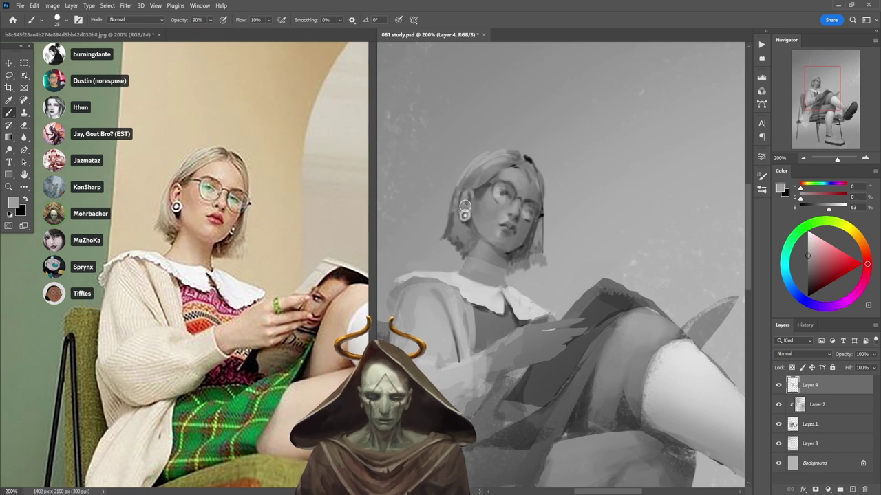
{"action": "left_click", "coordinate": [529, 165], "text": "alt"}
{"action": "left_click", "coordinate": [524, 176], "text": "alt"}
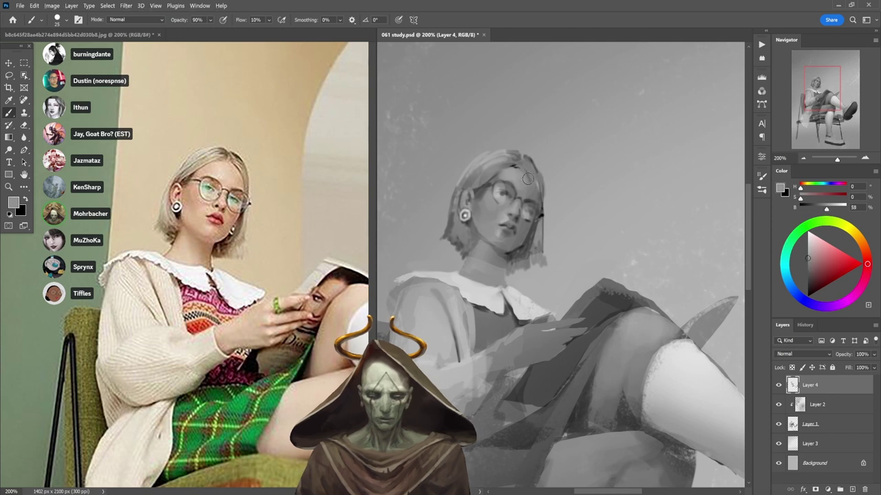
{"action": "left_click", "coordinate": [525, 172], "text": "alt"}
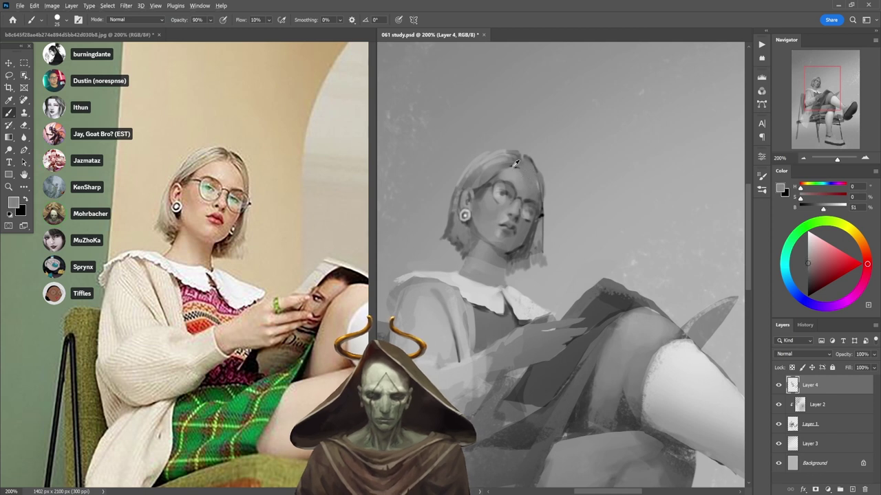
{"action": "left_click", "coordinate": [513, 166], "text": "alt"}
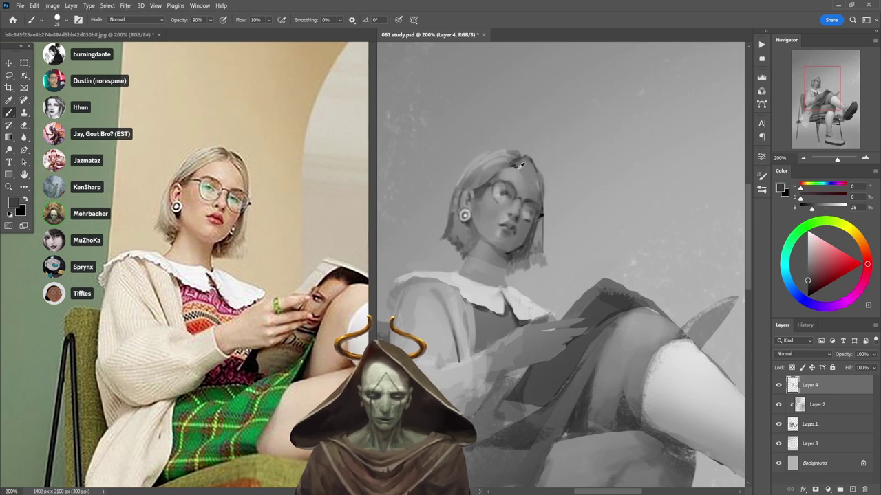
{"action": "left_click", "coordinate": [518, 166], "text": "alt"}
{"action": "left_click", "coordinate": [515, 163], "text": "alt"}
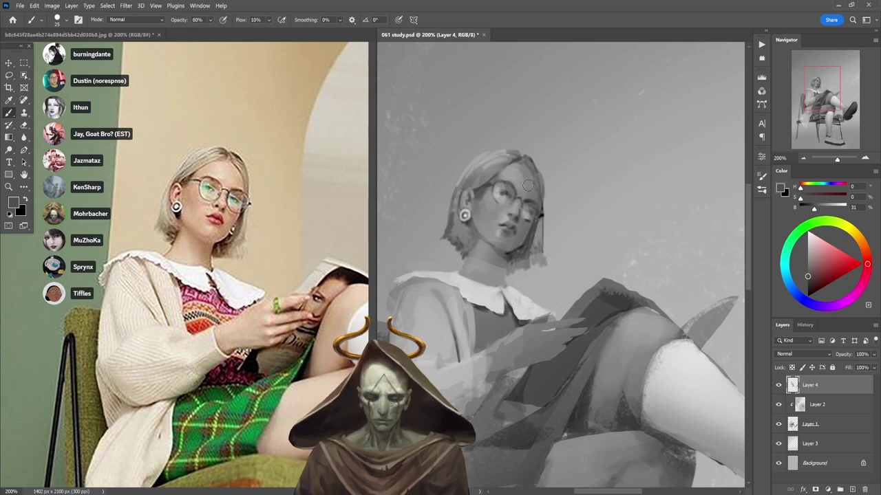
- Soften the forehead and the area around the far lens with sampled mid grays at 50% opacity
{"action": "left_click", "coordinate": [516, 176], "text": "alt"}
{"action": "key", "text": "5"}
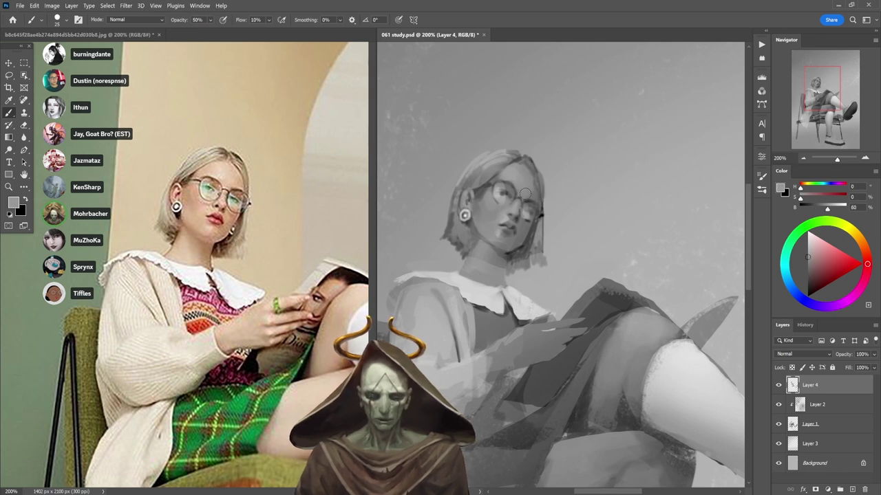
{"action": "left_click", "coordinate": [533, 203], "text": "alt"}
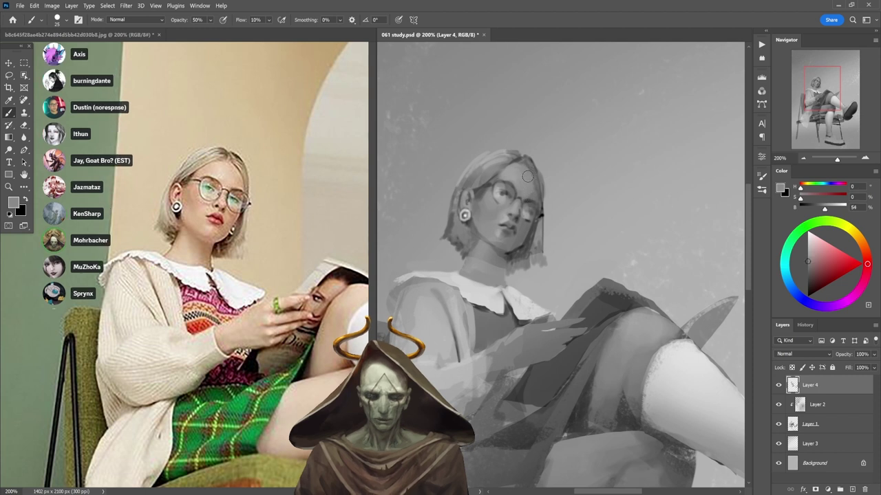
- Refine the shading of the jawline, chin and neck with sampled dark and mid grays at 30–80% opacity
{"action": "key", "text": "d"}
{"action": "key", "text": "3"}
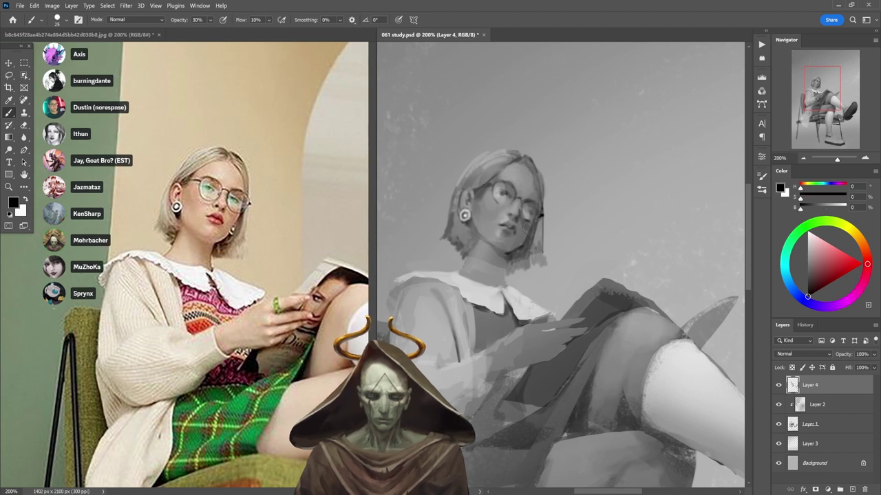
{"action": "left_click", "coordinate": [523, 240], "text": "alt"}
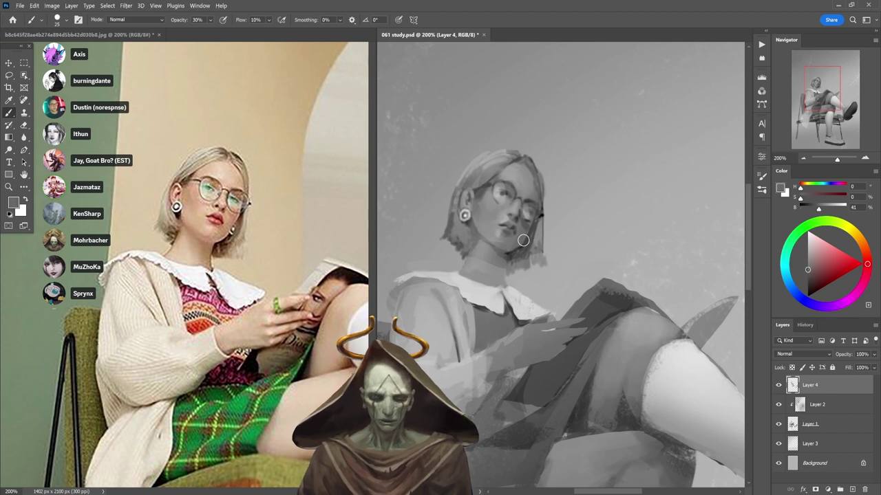
{"action": "left_click", "coordinate": [530, 238], "text": "alt"}
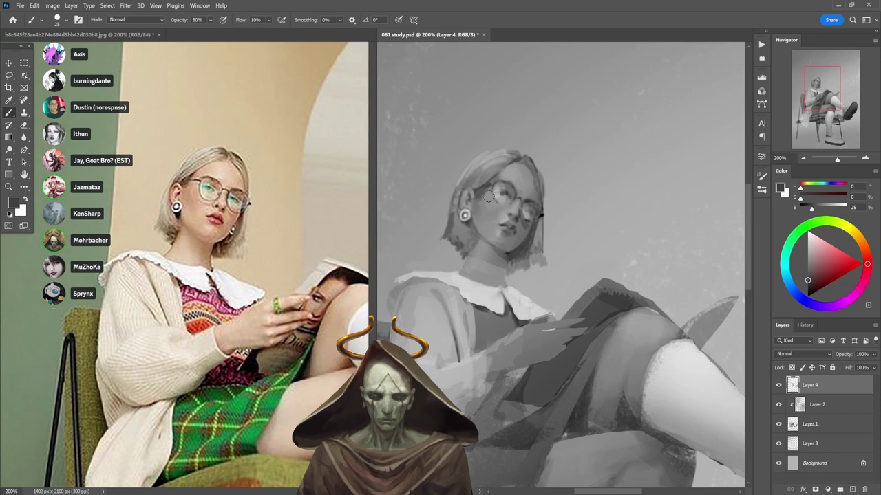
{"action": "key", "text": "4"}
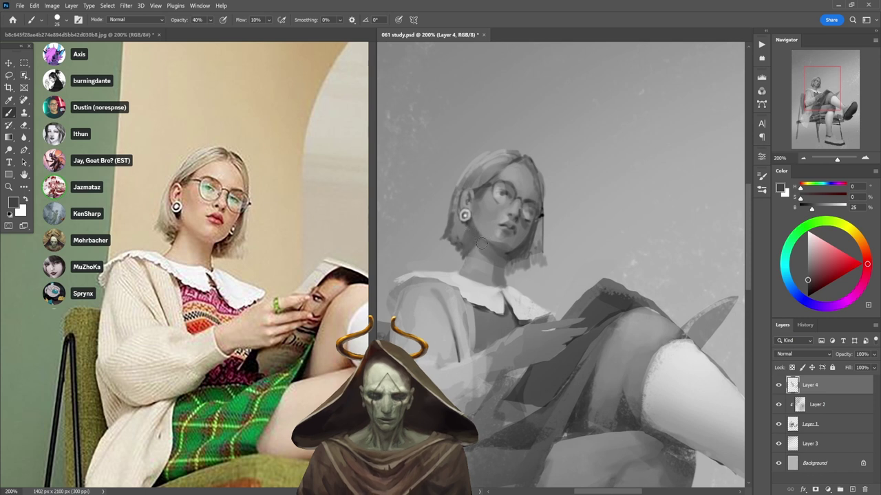
{"action": "left_click", "coordinate": [479, 246], "text": "alt"}
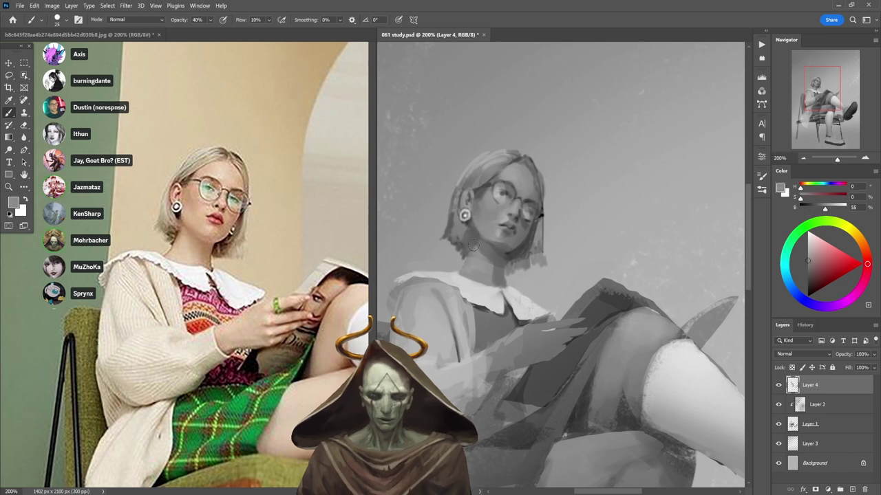
{"action": "left_click", "coordinate": [518, 183], "text": "alt"}
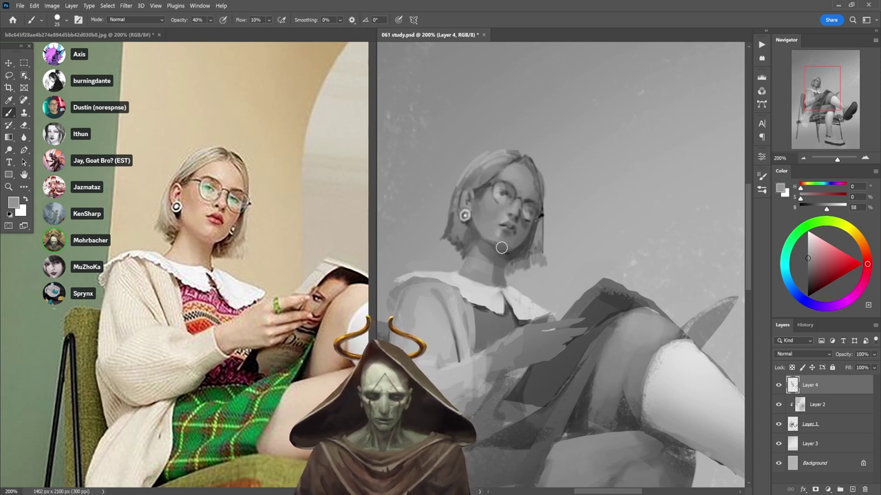
- Touch up the near-side hair and temple with sampled light and dark grays at 40% and 90% opacity
{"action": "left_click", "coordinate": [498, 161], "text": "alt"}
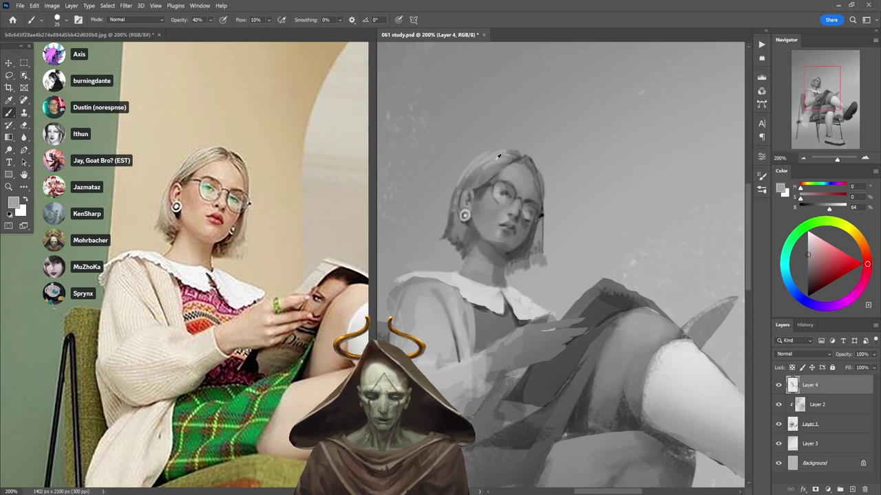
{"action": "key", "text": "d"}
{"action": "key", "text": "x"}
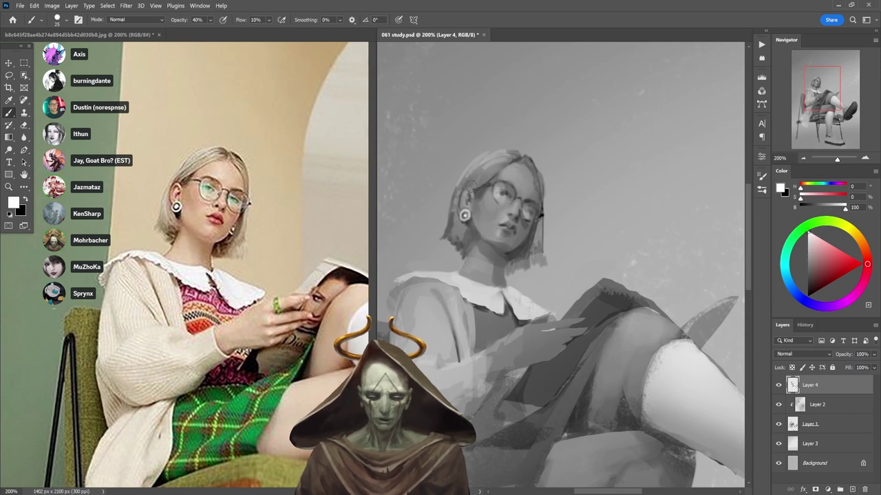
{"action": "left_click", "coordinate": [486, 186], "text": "alt"}
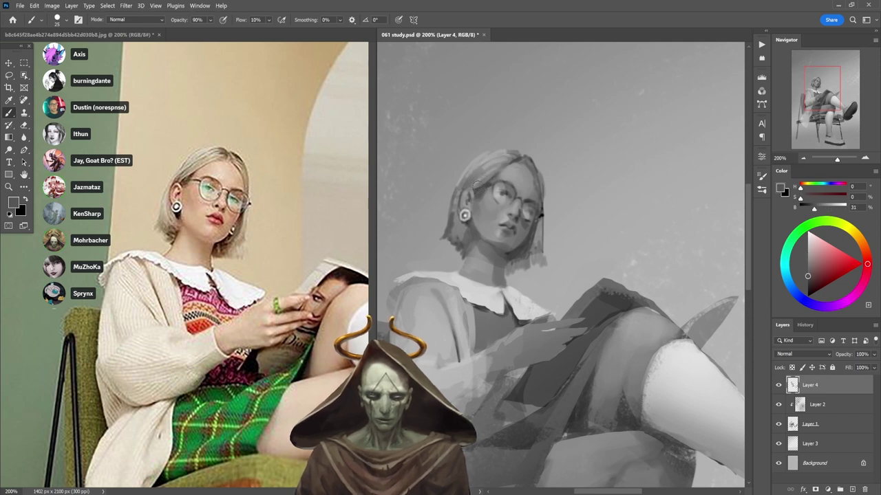
{"action": "left_click", "coordinate": [511, 168], "text": "alt"}
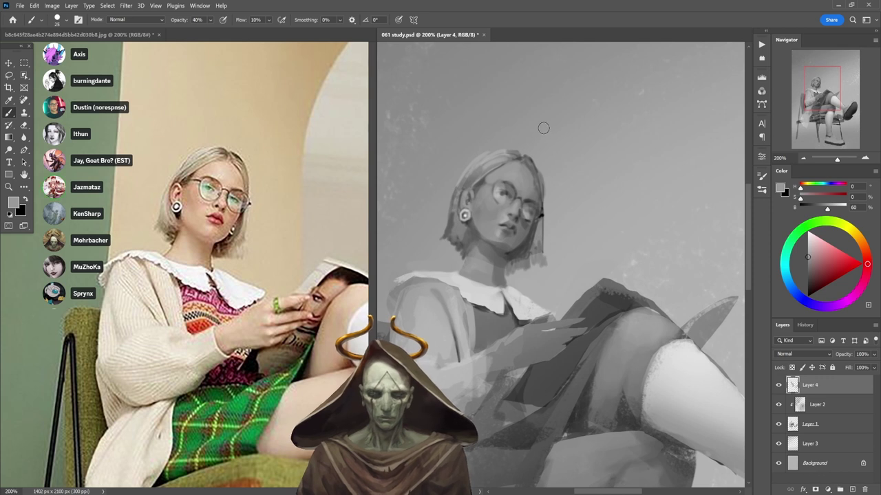
- Lasso the head on Layer 4, skew it slightly upward on the far side and nudge it down with Free Transform
{"action": "key", "text": "l"}
{"action": "mouse_move", "coordinate": [537, 131]}
{"action": "left_mouse_down"}
{"action": "mouse_move", "coordinate": [450, 139]}
{"action": "mouse_move", "coordinate": [416, 199]}
{"action": "mouse_move", "coordinate": [428, 238]}
{"action": "mouse_move", "coordinate": [504, 279]}
{"action": "mouse_move", "coordinate": [561, 148]}
{"action": "left_mouse_up"}
{"action": "key", "text": "b"}
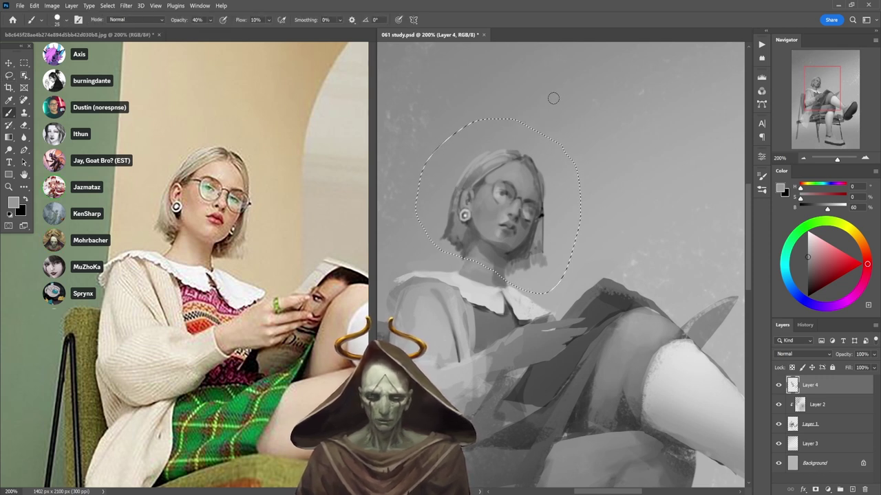
{"action": "key", "text": "ctrl+t"}
{"action": "left_click_drag", "start_coordinate": [583, 211], "coordinate": [582, 199]}
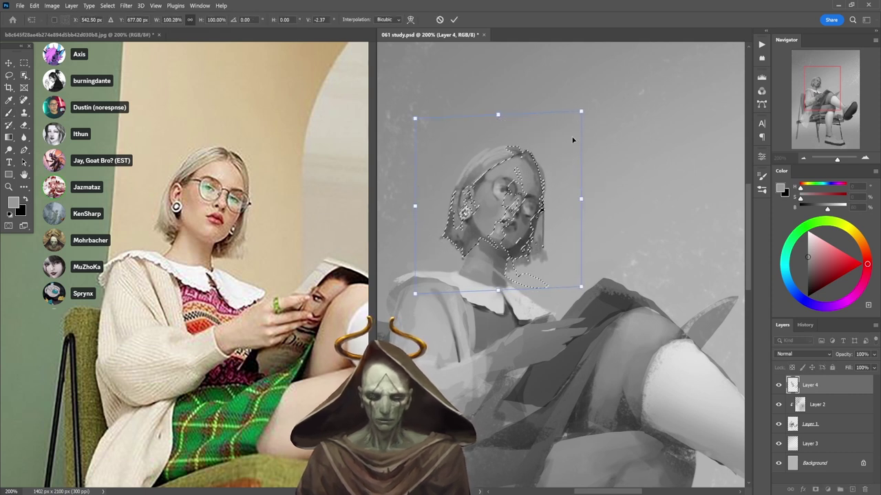
{"action": "left_click_drag", "start_coordinate": [537, 168], "coordinate": [534, 174]}
{"action": "left_click", "coordinate": [454, 19]}
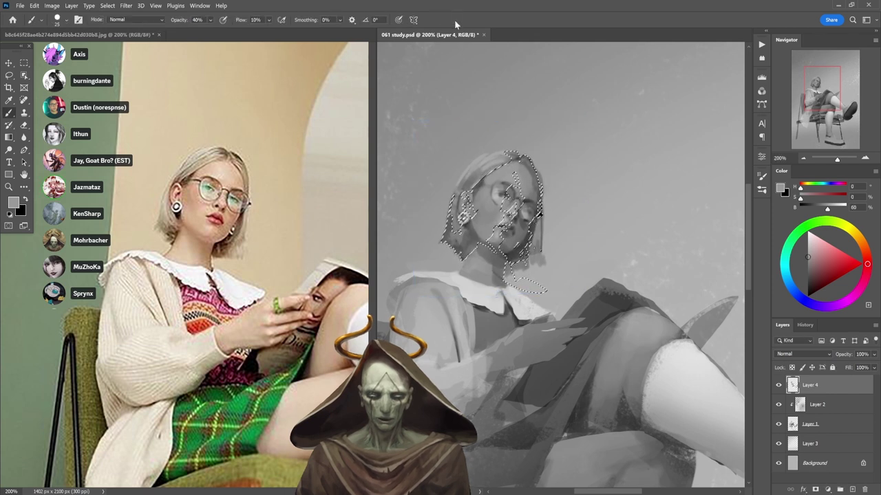
{"action": "key", "text": "ctrl+d"}
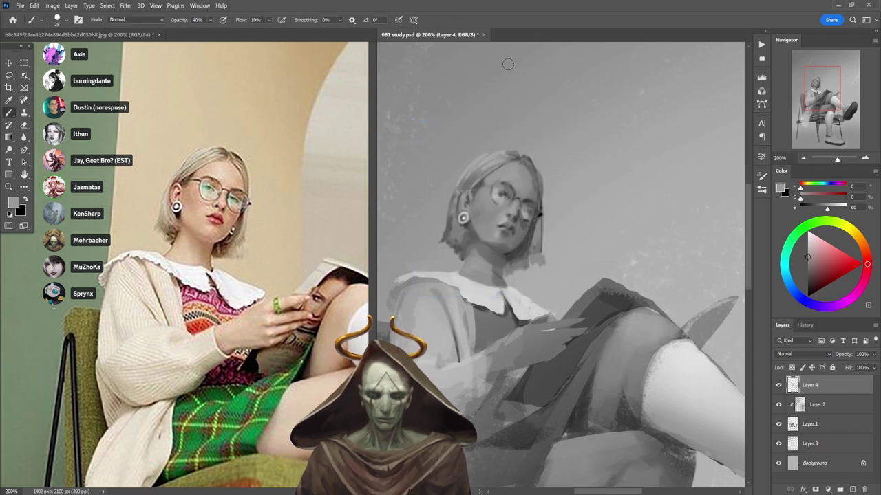
- Lasso the head again and distort its upper corners with Free Transform to adjust the tilt, leaving nothing selected
{"action": "key", "text": "l"}
{"action": "mouse_move", "coordinate": [512, 126]}
{"action": "left_mouse_down"}
{"action": "mouse_move", "coordinate": [440, 149]}
{"action": "mouse_move", "coordinate": [416, 216]}
{"action": "left_mouse_up"}
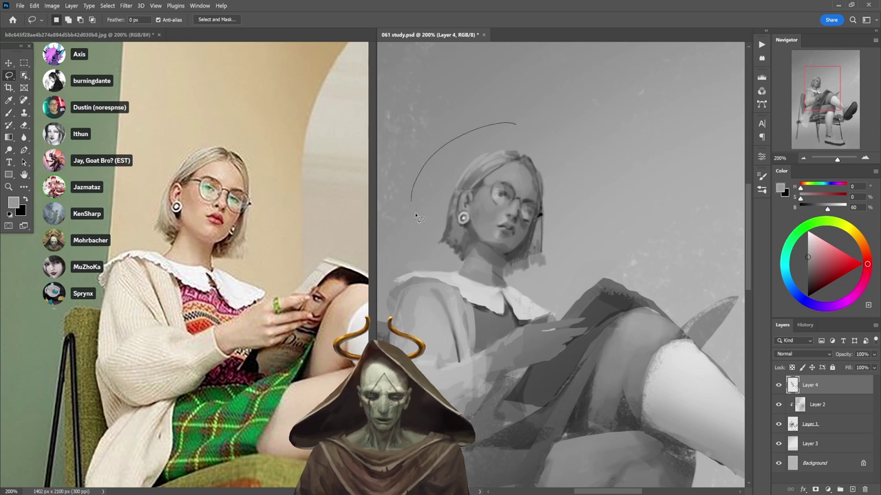
{"action": "mouse_move", "coordinate": [519, 282]}
{"action": "left_mouse_down"}
{"action": "mouse_move", "coordinate": [563, 247]}
{"action": "mouse_move", "coordinate": [543, 123]}
{"action": "mouse_move", "coordinate": [481, 110]}
{"action": "left_mouse_up"}
{"action": "key", "text": "ctrl+t"}
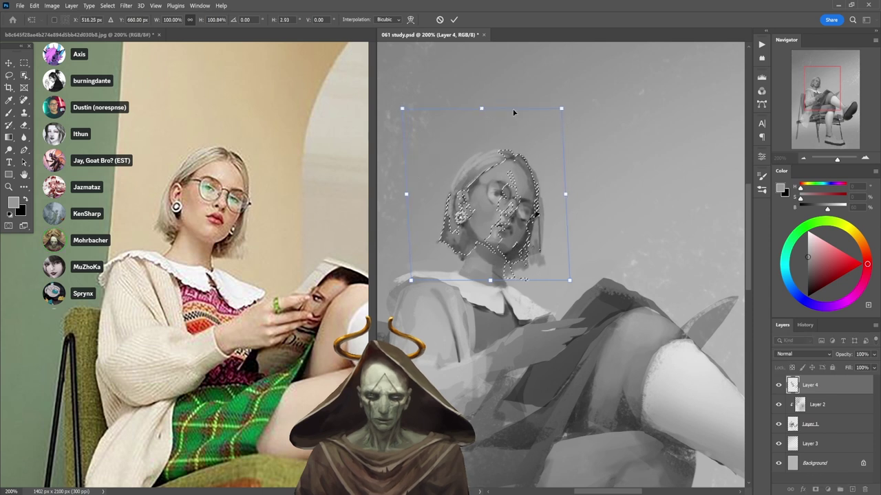
{"action": "left_click_drag", "start_coordinate": [404, 110], "coordinate": [402, 116]}
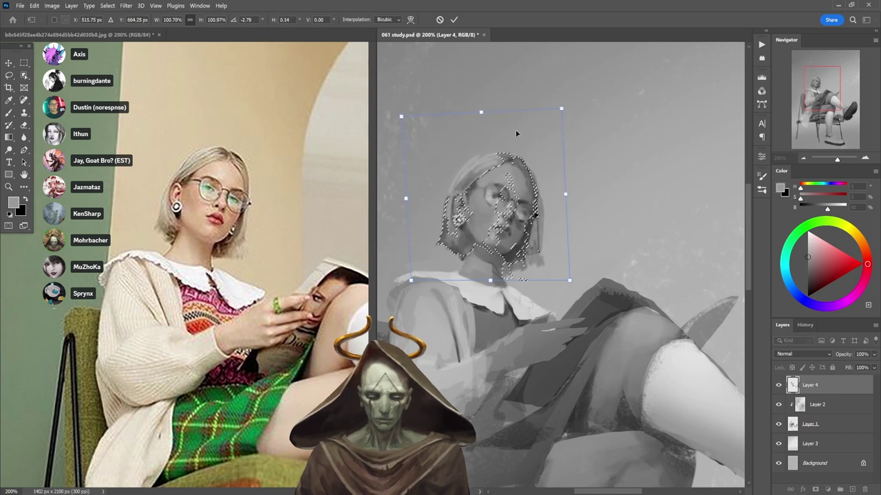
{"action": "left_click_drag", "start_coordinate": [561, 110], "coordinate": [560, 107]}
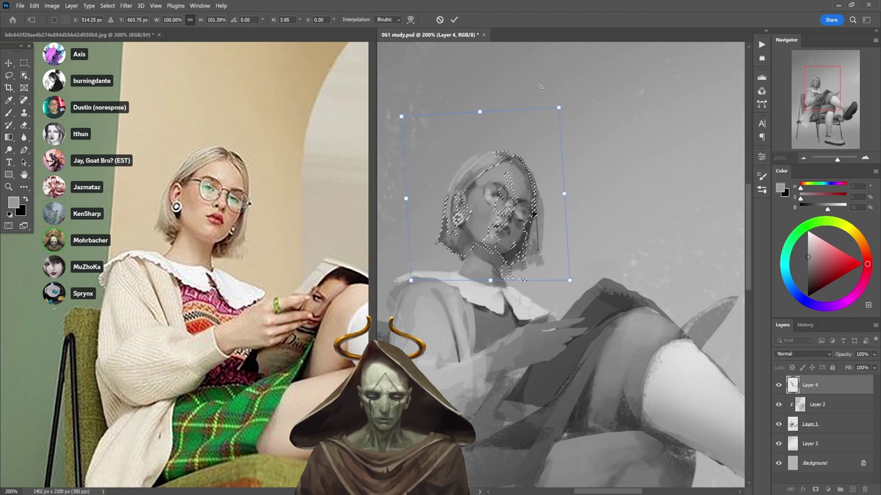
{"action": "left_click", "coordinate": [454, 20]}
{"action": "key", "text": "ctrl+d"}
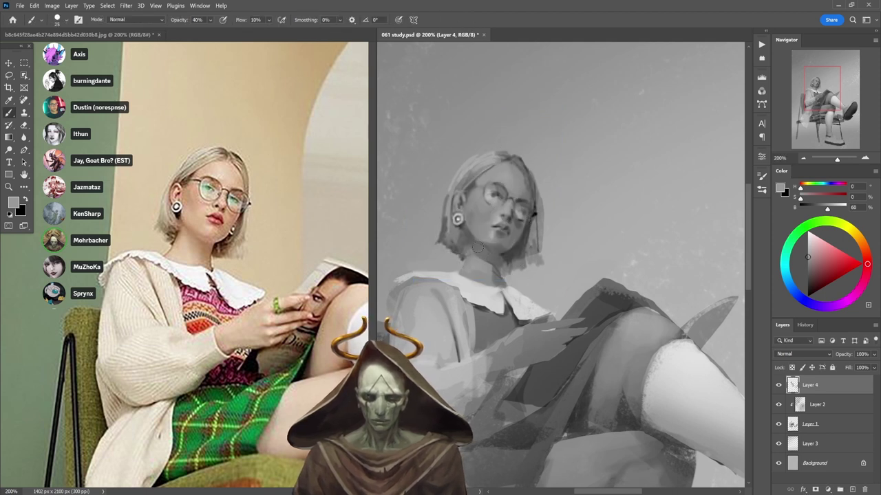
- Paint light knit texture over the cardigan's shoulder, sleeve and front with the Sponge brush and a sampled light gray at 100% and 50% opacity
{"action": "left_click", "coordinate": [477, 278], "text": "alt"}
{"action": "left_click_drag", "start_coordinate": [478, 278], "coordinate": [521, 203]}
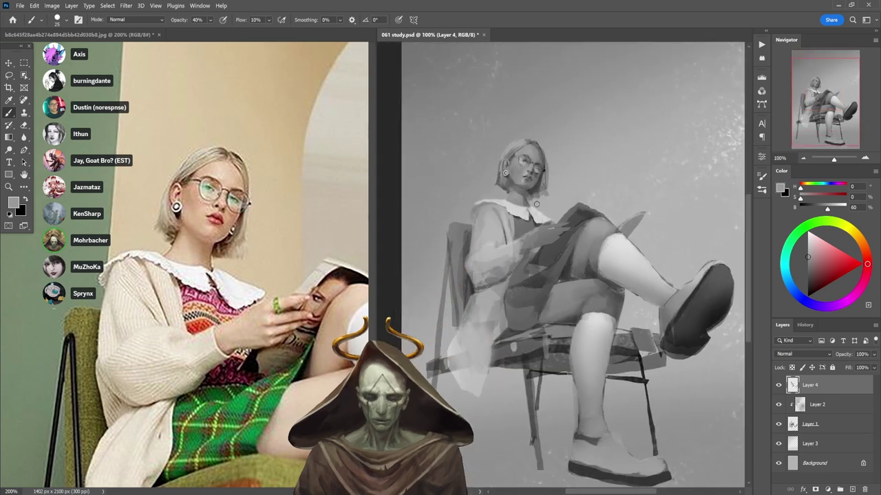
{"action": "scroll", "coordinate": [505, 242], "scroll_direction": "up", "scroll_amount": 3}
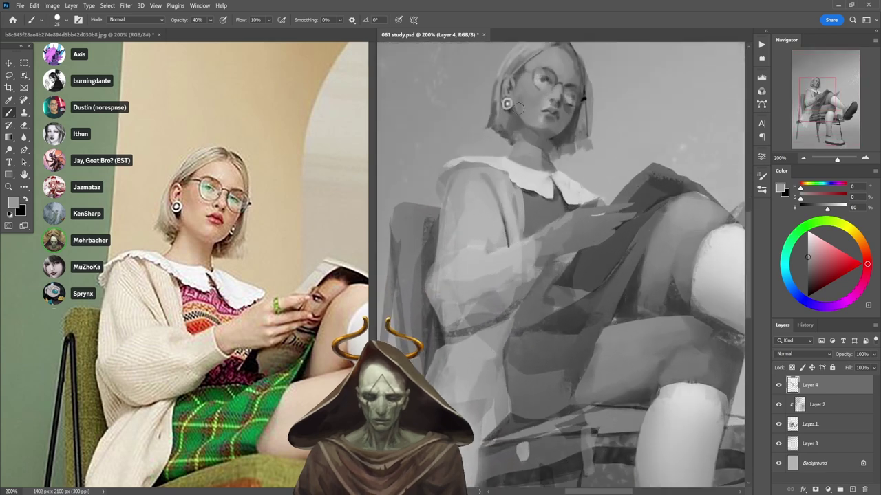
{"action": "left_click", "coordinate": [547, 184], "text": "alt"}
{"action": "key", "text": "l"}
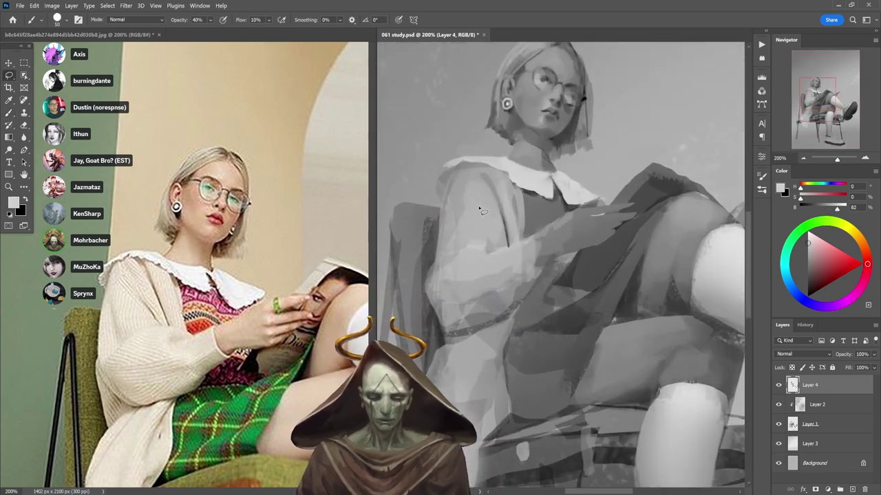
{"action": "key", "text": "b"}
{"action": "right_click", "coordinate": [475, 172]}
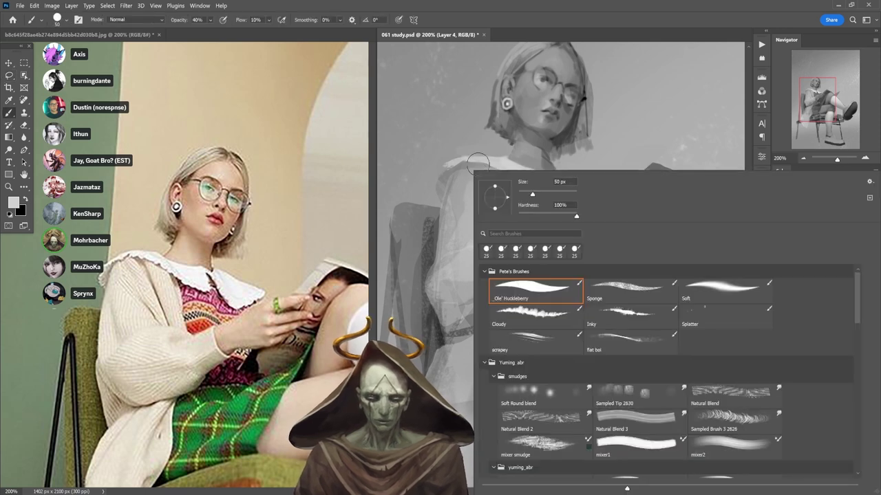
{"action": "left_click", "coordinate": [626, 287]}
{"action": "double_click", "coordinate": [618, 8]}
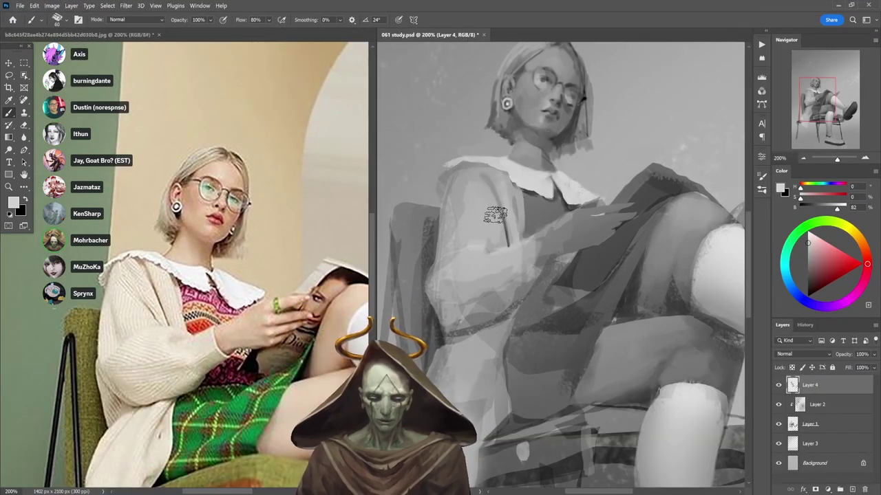
{"action": "key", "text": "5"}
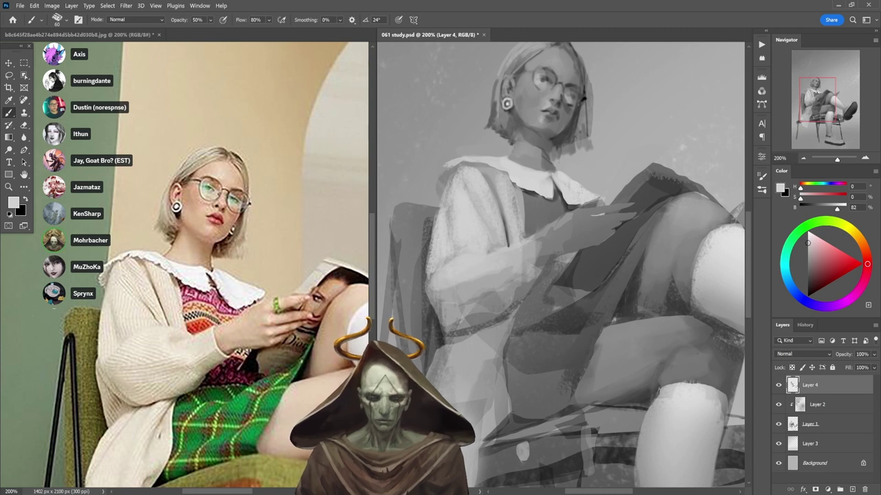
- Define the cardigan's front edge and folds below the collar with a much smaller brush and sampled dark gray at 50–70% opacity
{"action": "key", "text": "bracketleft"}
{"action": "key", "text": "bracketleft"}
{"action": "key", "text": "bracketleft"}
{"action": "key", "text": "bracketleft"}
{"action": "key", "text": "bracketleft"}
{"action": "key", "text": "bracketleft"}
{"action": "key", "text": "bracketleft"}
{"action": "key", "text": "bracketleft"}
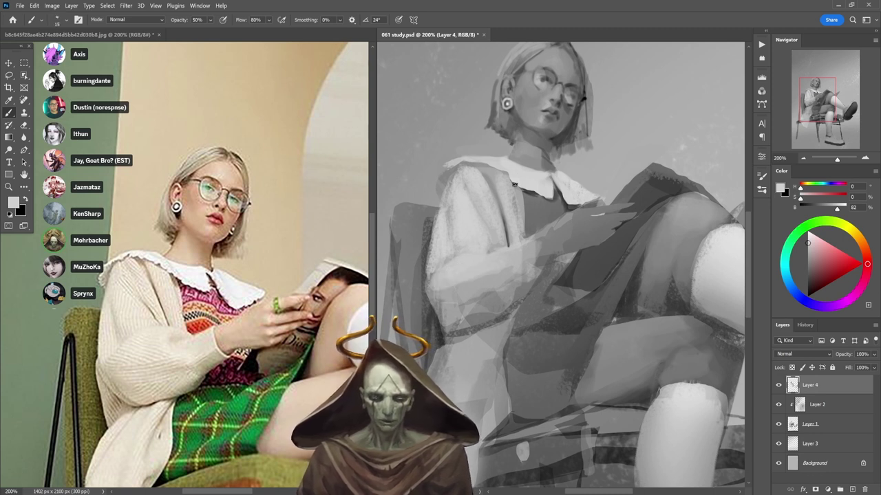
{"action": "key", "text": "d"}
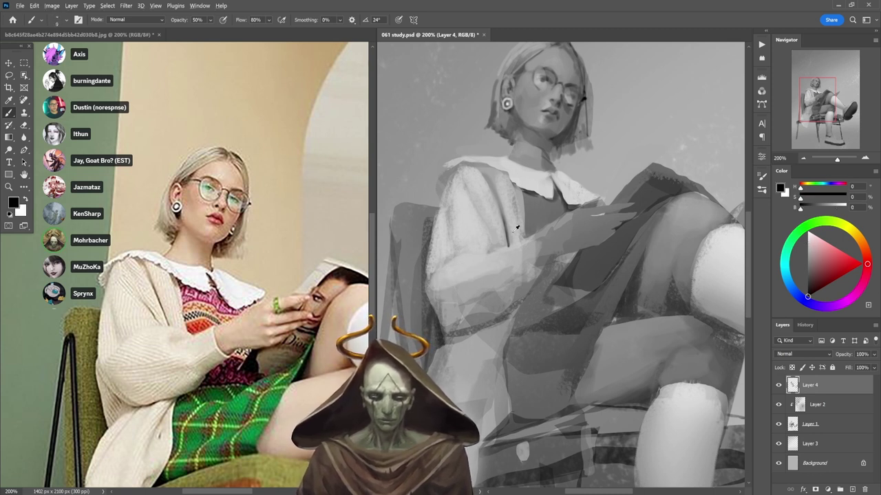
{"action": "left_click", "coordinate": [534, 194], "text": "alt"}
{"action": "left_click", "coordinate": [534, 194], "text": "alt"}
{"action": "left_click", "coordinate": [530, 193], "text": "alt"}
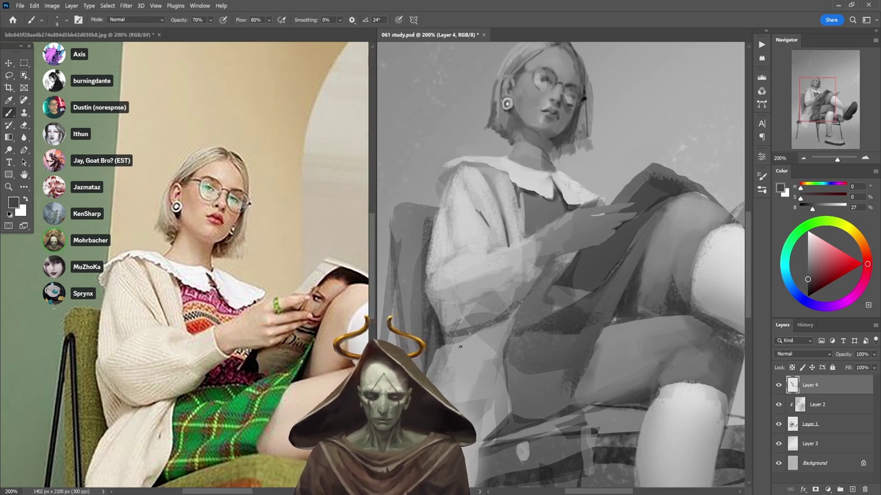
- Shade the cardigan sleeve's underside and cuff with sampled mid and dark grays at 70–100% opacity, using the size 50 textured brush
{"action": "left_click", "coordinate": [427, 294], "text": "alt"}
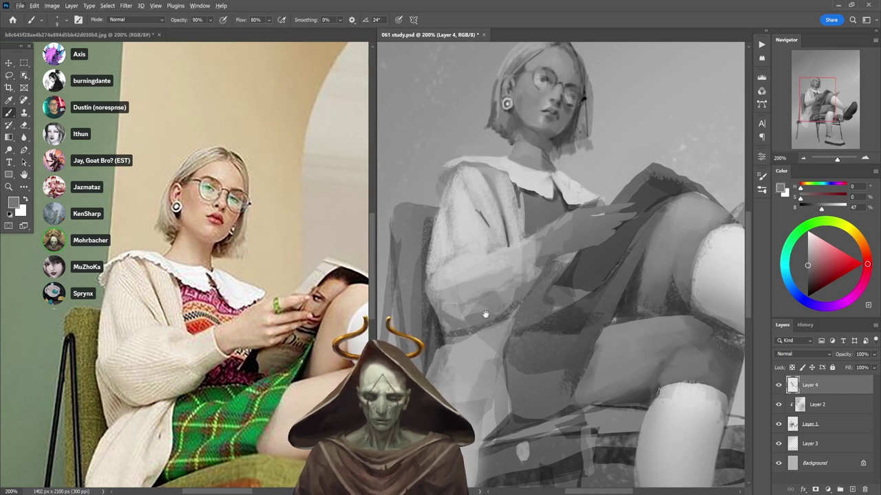
{"action": "left_click", "coordinate": [466, 303], "text": "alt"}
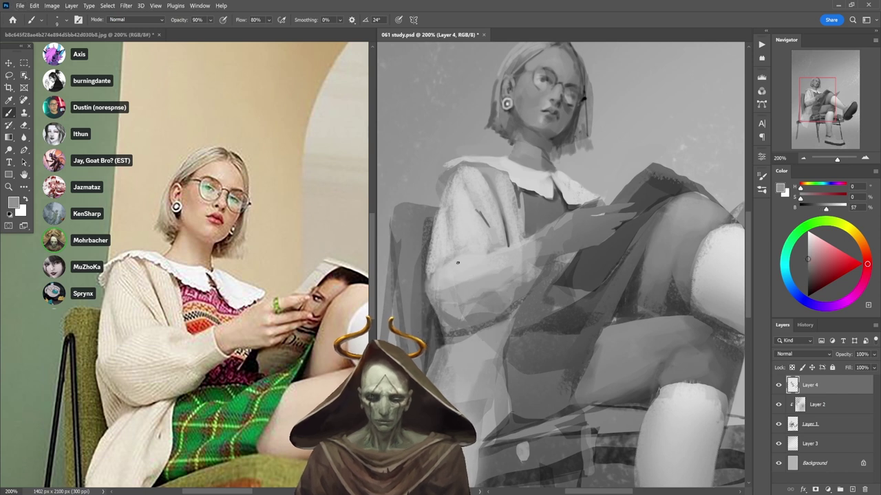
{"action": "key", "text": "0"}
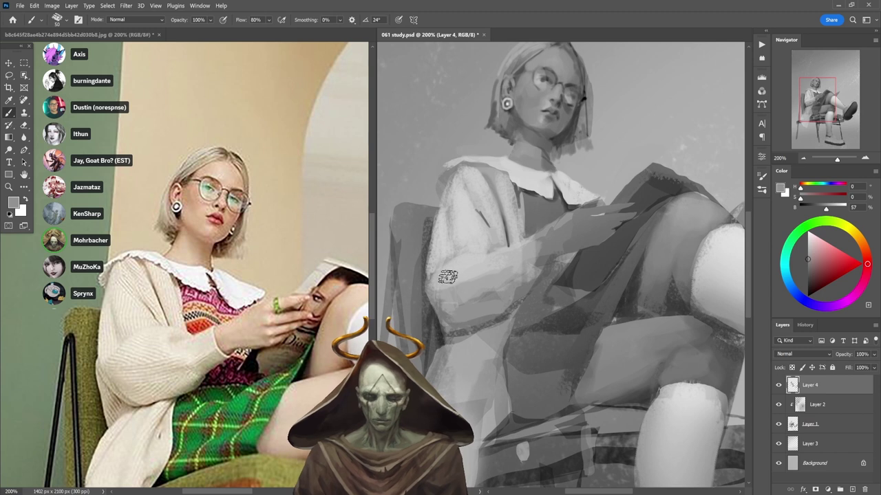
{"action": "left_click", "coordinate": [466, 327], "text": "alt"}
{"action": "key", "text": "7"}
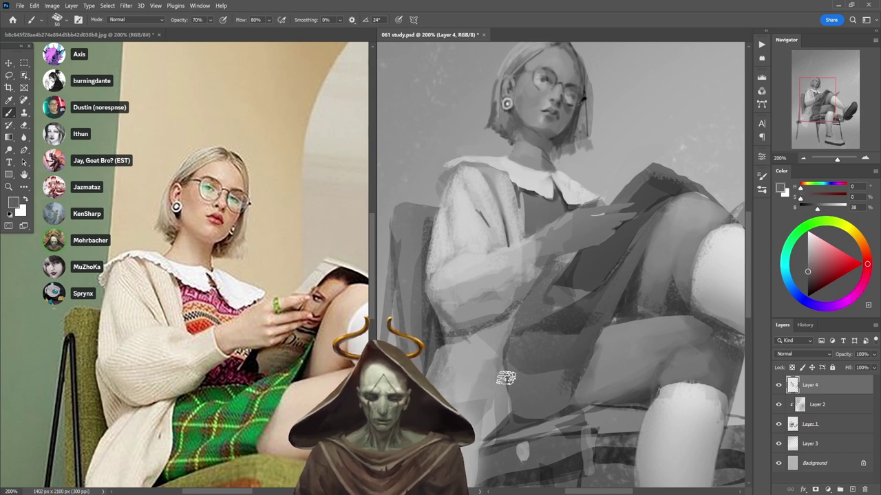
- Lighten the cardigan sleeve around the elbow and its outer edge with sampled light grays at up to 100% opacity
{"action": "left_click", "coordinate": [434, 259], "text": "alt"}
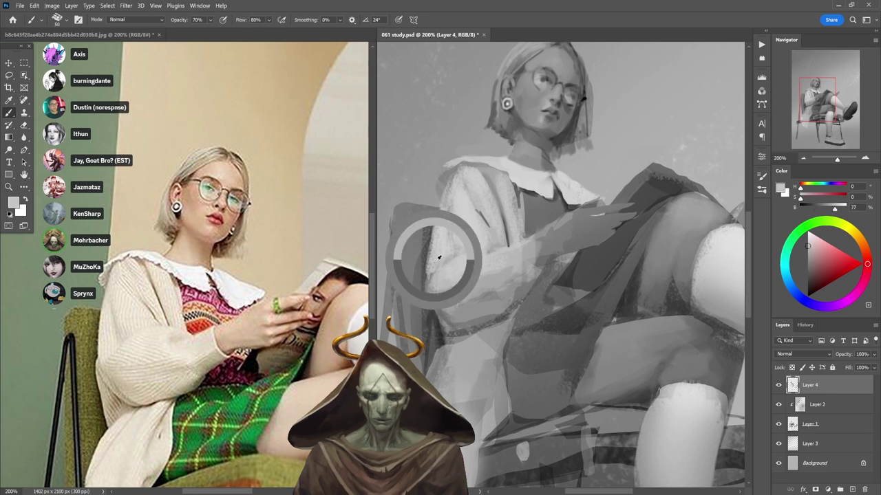
{"action": "left_click", "coordinate": [461, 270], "text": "alt"}
{"action": "key", "text": "8"}
{"action": "key", "text": "0"}
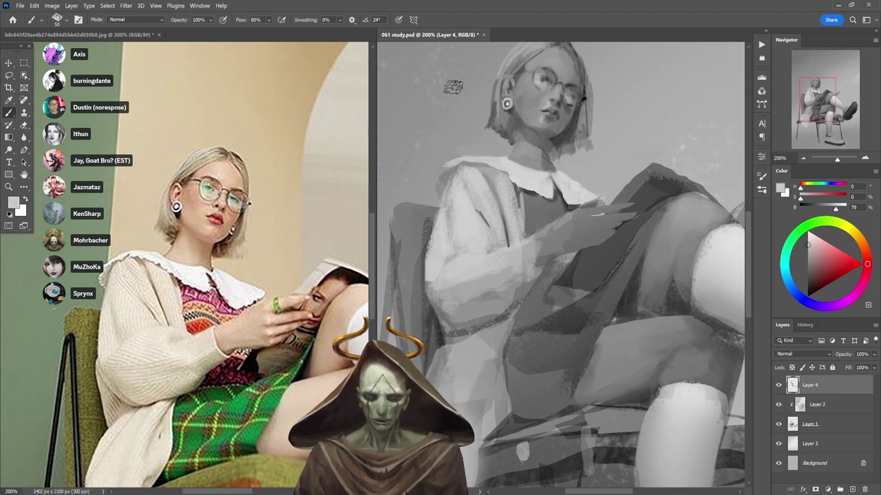
- Paint light gray strokes along the cardigan's back edge and hanging lower part at 50% opacity
{"action": "key", "text": "3"}
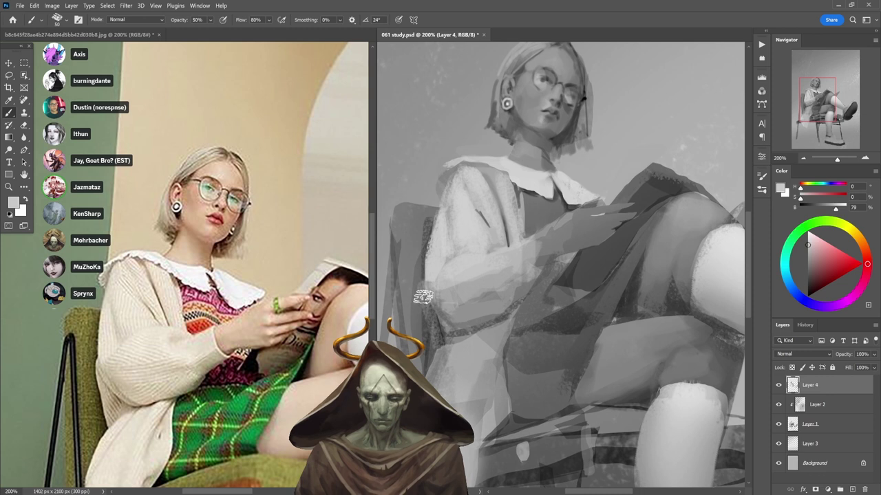
{"action": "key", "text": "5"}
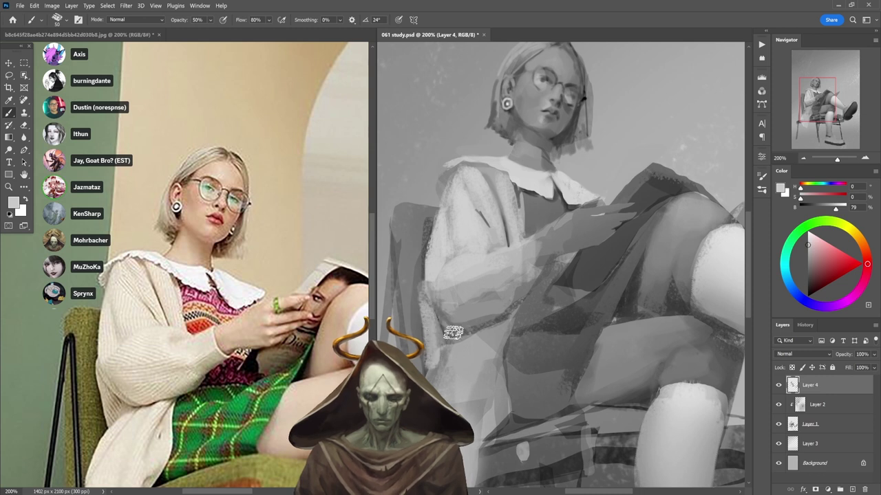
{"action": "left_click_drag", "start_coordinate": [454, 332], "coordinate": [471, 231]}
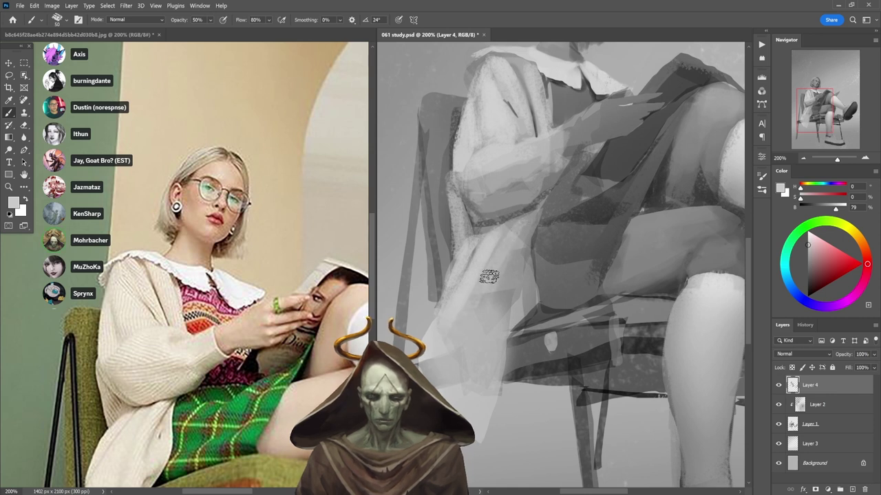
{"action": "mouse_move", "coordinate": [486, 275]}
{"action": "left_mouse_down"}
{"action": "mouse_move", "coordinate": [489, 309]}
{"action": "mouse_move", "coordinate": [520, 234]}
{"action": "mouse_move", "coordinate": [512, 296]}
{"action": "left_mouse_up"}
- Redefine the hanging cardigan's front edge against the skirt with sampled dark and light grays at 40–70% opacity, following the reference photo
{"action": "left_click", "coordinate": [339, 291]}
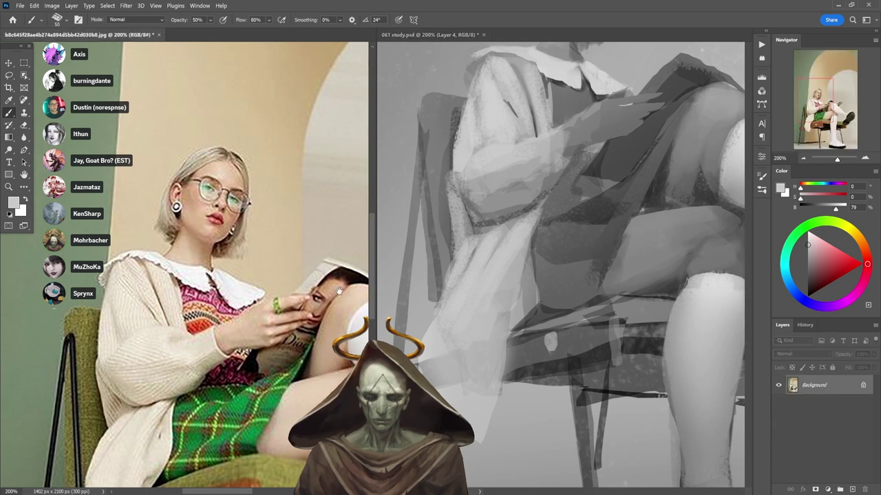
{"action": "left_click_drag", "start_coordinate": [344, 335], "coordinate": [351, 259]}
{"action": "left_click", "coordinate": [538, 228], "text": "alt"}
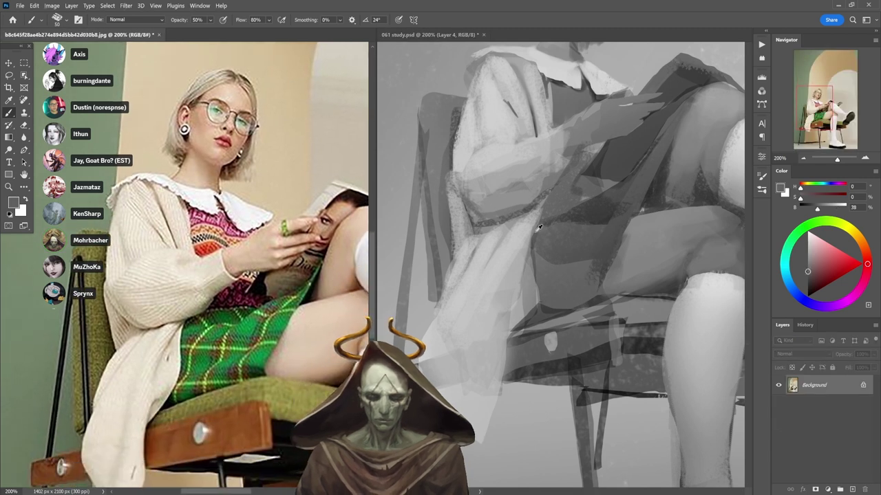
{"action": "left_click", "coordinate": [517, 252]}
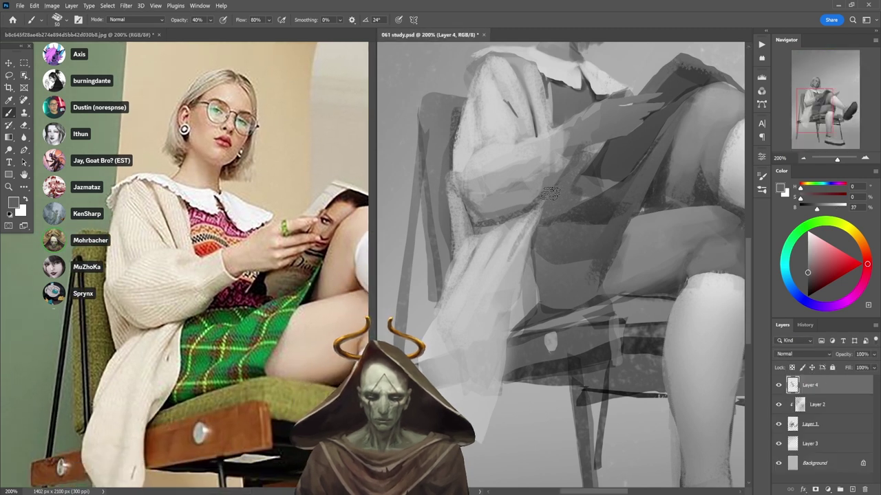
{"action": "left_click", "coordinate": [521, 227], "text": "alt"}
{"action": "key", "text": "7"}
{"action": "left_click_drag", "start_coordinate": [526, 245], "coordinate": [526, 290]}
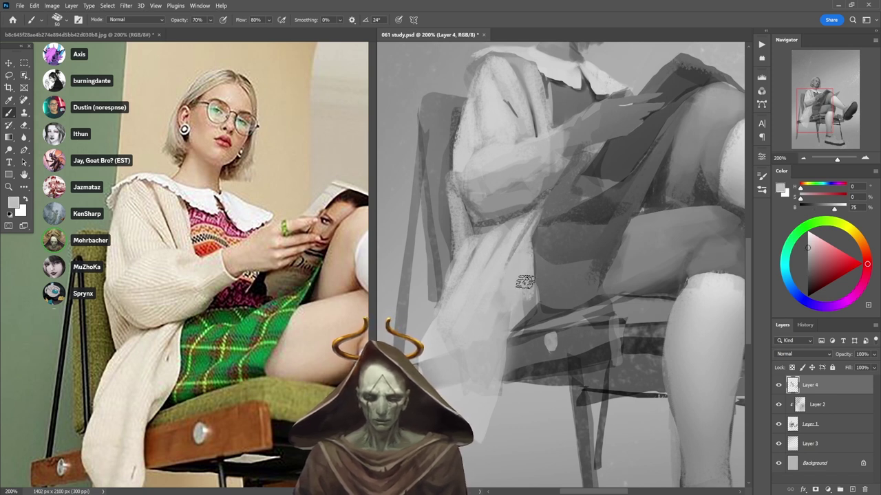
{"action": "left_click", "coordinate": [538, 289], "text": "alt"}
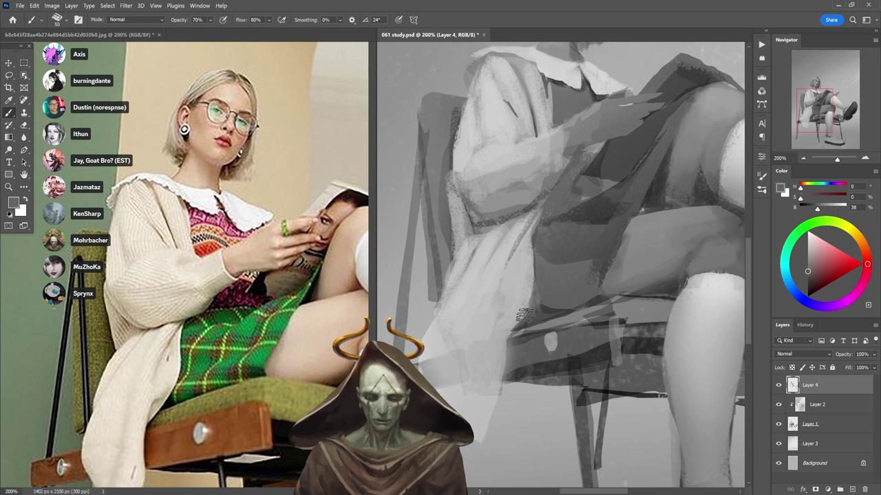
{"action": "left_click", "coordinate": [547, 307], "text": "alt"}
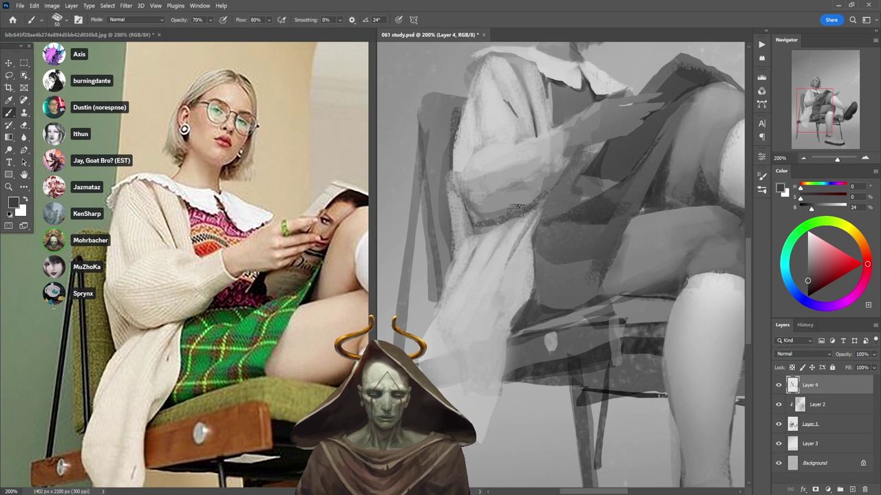
- Refine the hanging cardigan's lower edge with a sampled mid-dark gray, using brush size 30 at 50% opacity
{"action": "left_click", "coordinate": [515, 310], "text": "alt"}
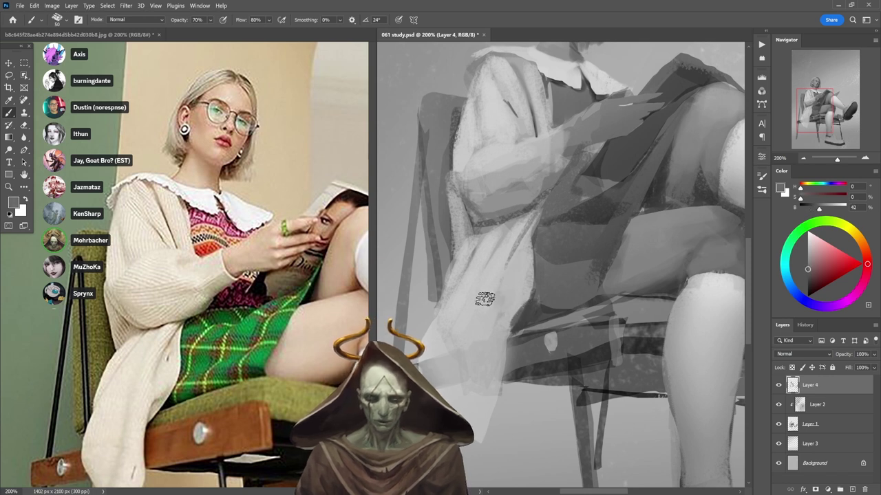
{"action": "key", "text": "bracketleft"}
{"action": "key", "text": "bracketleft"}
{"action": "key", "text": "5"}
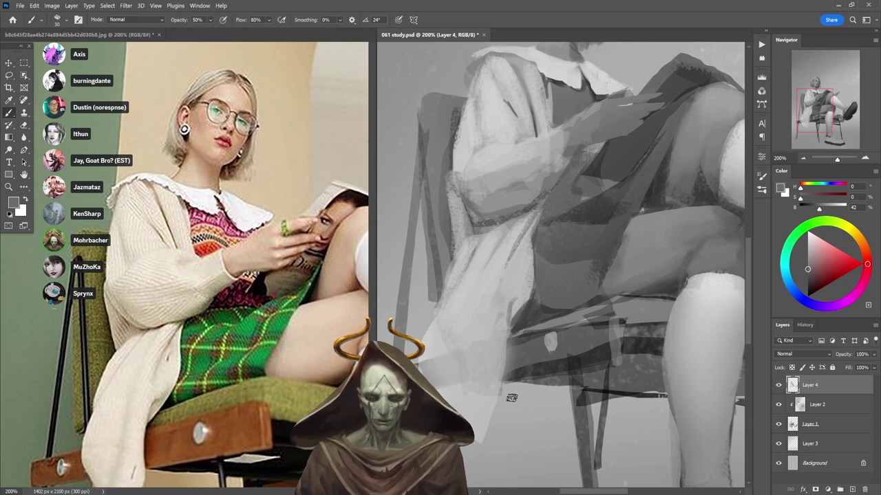
- Brush a dark gray fold shadow down the hanging cardigan tail at 30% opacity with brush size 60
{"action": "key", "text": "3"}
{"action": "left_click_drag", "start_coordinate": [480, 361], "coordinate": [495, 306]}
{"action": "left_click_drag", "start_coordinate": [270, 386], "coordinate": [275, 264]}
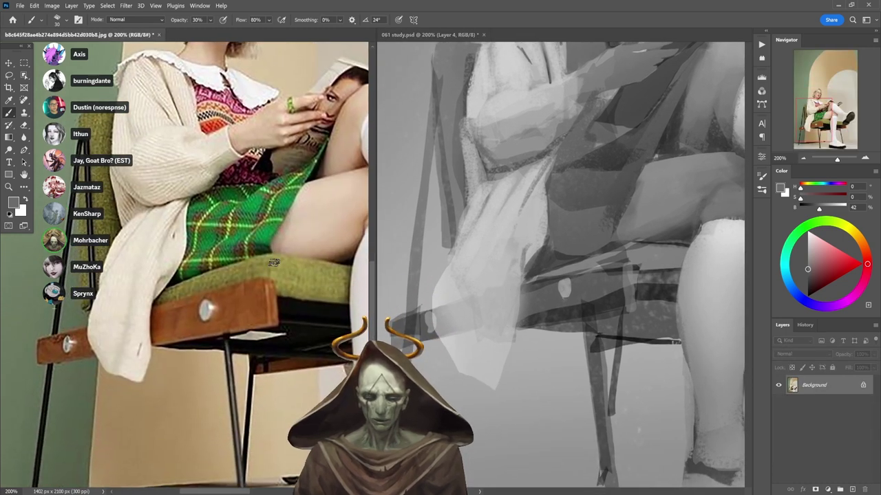
{"action": "left_click", "coordinate": [486, 297]}
{"action": "key", "text": "bracketright"}
{"action": "key", "text": "bracketright"}
{"action": "key", "text": "bracketright"}
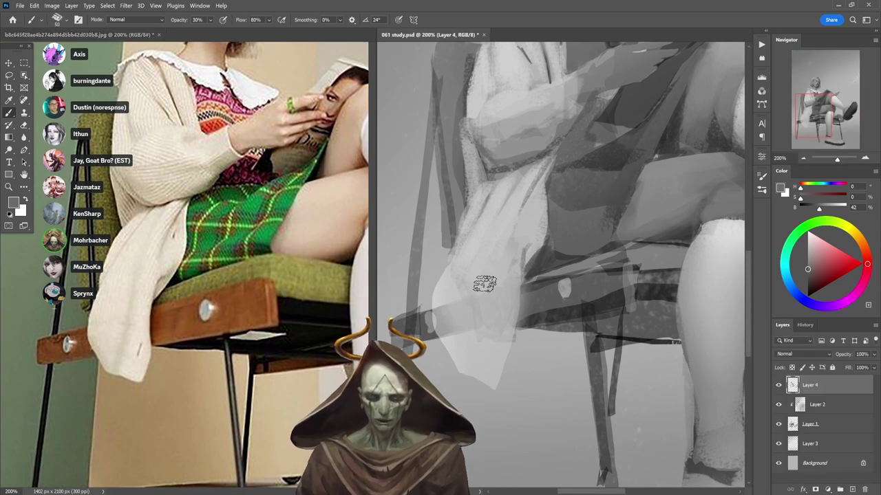
{"action": "left_click_drag", "start_coordinate": [467, 365], "coordinate": [500, 262]}
- Cover the chair rail showing through the cardigan tail with light grays sampled from the fabric at 89% opacity
{"action": "left_click", "coordinate": [503, 293], "text": "alt"}
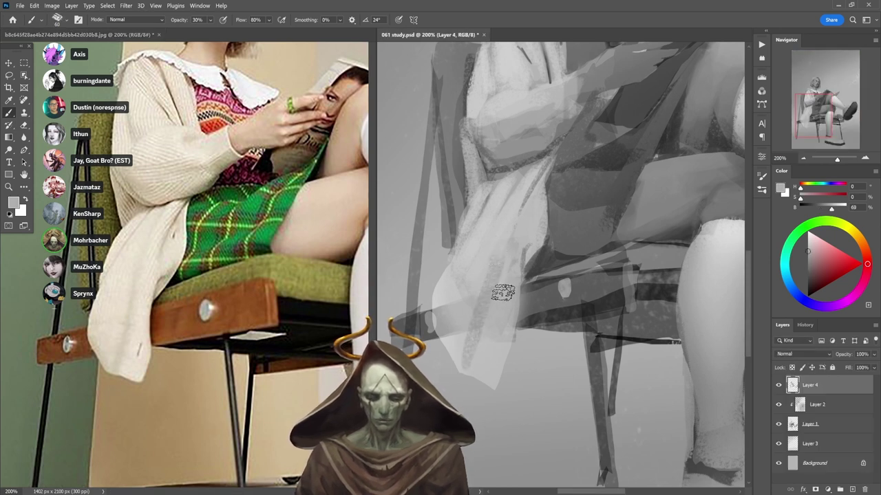
{"action": "key", "text": "8"}
{"action": "key", "text": "9"}
{"action": "left_click", "coordinate": [447, 290], "text": "alt"}
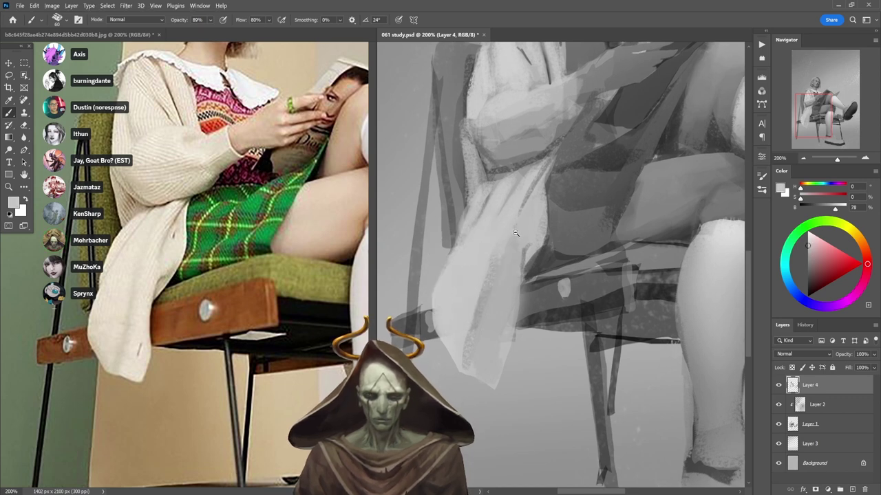
- Soften the folds of the hanging cardigan tail with light gray strokes at 30% opacity
{"action": "scroll", "coordinate": [515, 235], "scroll_direction": "down", "scroll_amount": 2}
{"action": "scroll", "coordinate": [502, 251], "scroll_direction": "up", "scroll_amount": 2}
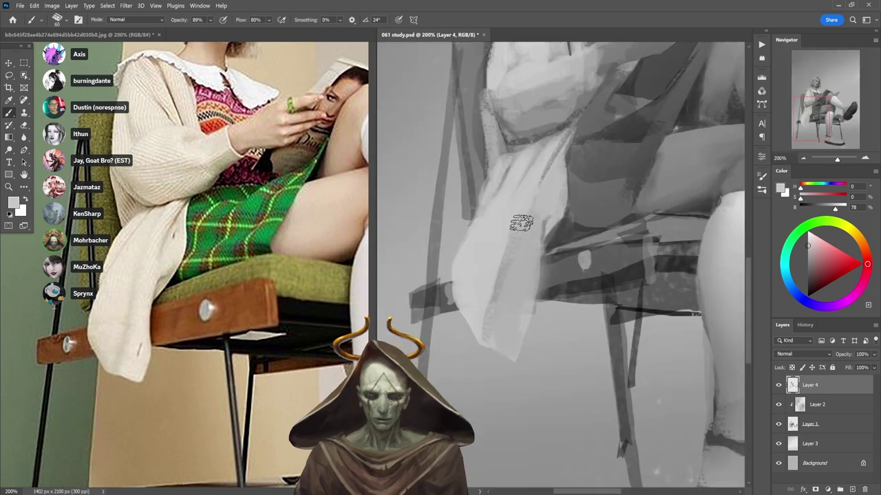
{"action": "key", "text": "3"}
{"action": "mouse_move", "coordinate": [498, 240]}
{"action": "left_mouse_down"}
{"action": "mouse_move", "coordinate": [507, 321]}
{"action": "mouse_move", "coordinate": [530, 222]}
{"action": "mouse_move", "coordinate": [497, 325]}
{"action": "mouse_move", "coordinate": [536, 224]}
{"action": "mouse_move", "coordinate": [506, 344]}
{"action": "mouse_move", "coordinate": [525, 214]}
{"action": "mouse_move", "coordinate": [493, 322]}
{"action": "mouse_move", "coordinate": [502, 306]}
{"action": "mouse_move", "coordinate": [500, 329]}
{"action": "mouse_move", "coordinate": [534, 261]}
{"action": "left_mouse_up"}
{"action": "mouse_move", "coordinate": [570, 201]}
{"action": "left_mouse_down"}
{"action": "mouse_move", "coordinate": [540, 253]}
{"action": "mouse_move", "coordinate": [526, 246]}
{"action": "mouse_move", "coordinate": [553, 173]}
{"action": "mouse_move", "coordinate": [526, 181]}
{"action": "mouse_move", "coordinate": [542, 149]}
{"action": "mouse_move", "coordinate": [510, 202]}
{"action": "left_mouse_up"}
{"action": "key", "text": "ctrl+minus"}
{"action": "key", "text": "ctrl+minus"}
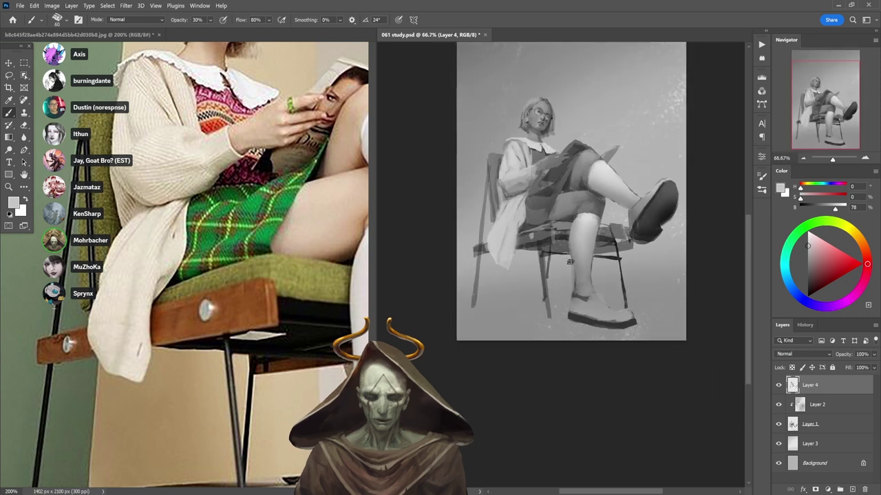
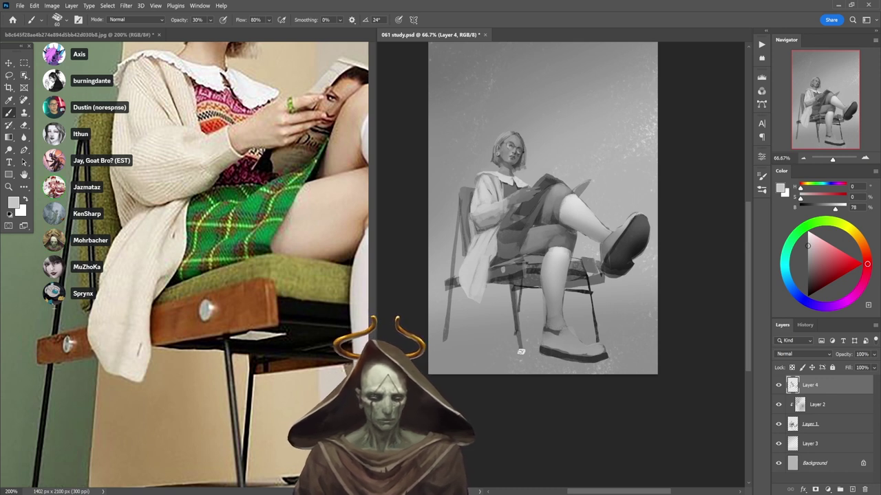
- Lighten the woman's chin and jaw with white at 30% opacity and brush size 35, blending the cheek with sampled gray at 50%
{"action": "left_click", "coordinate": [375, 151]}
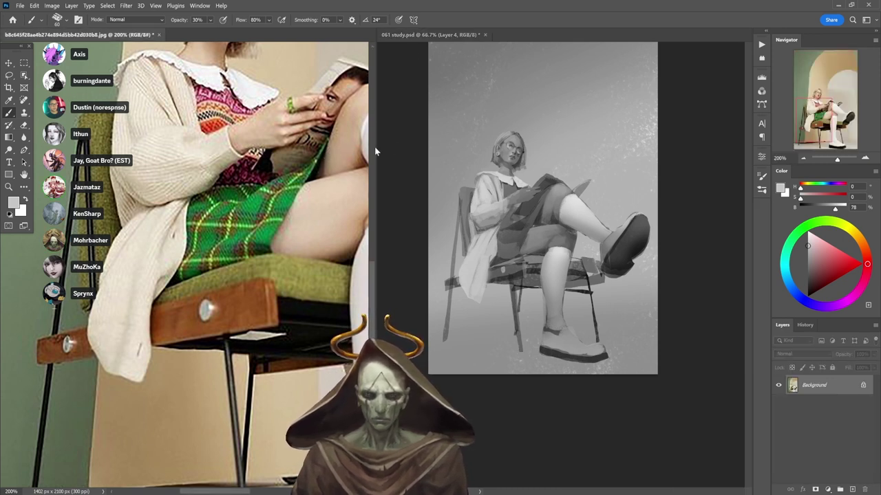
{"action": "scroll", "coordinate": [406, 146], "scroll_direction": "up", "scroll_amount": 5}
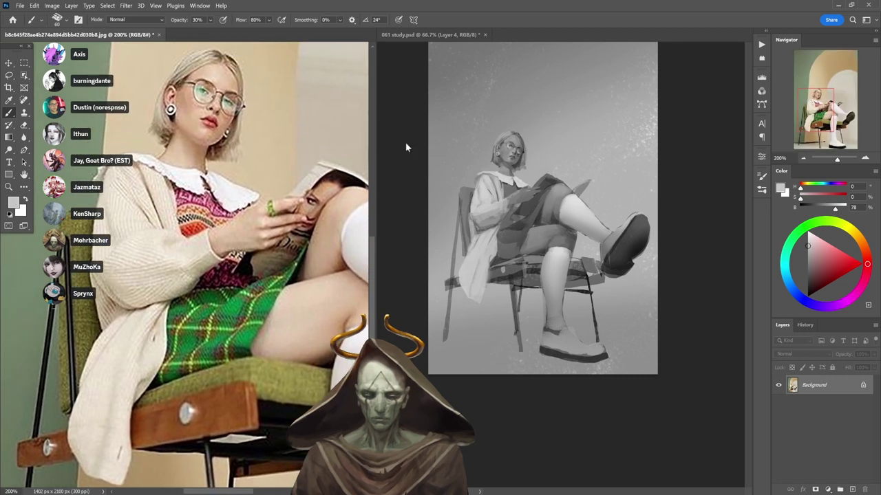
{"action": "left_click", "coordinate": [514, 160]}
{"action": "scroll", "coordinate": [514, 161], "scroll_direction": "up", "scroll_amount": 3}
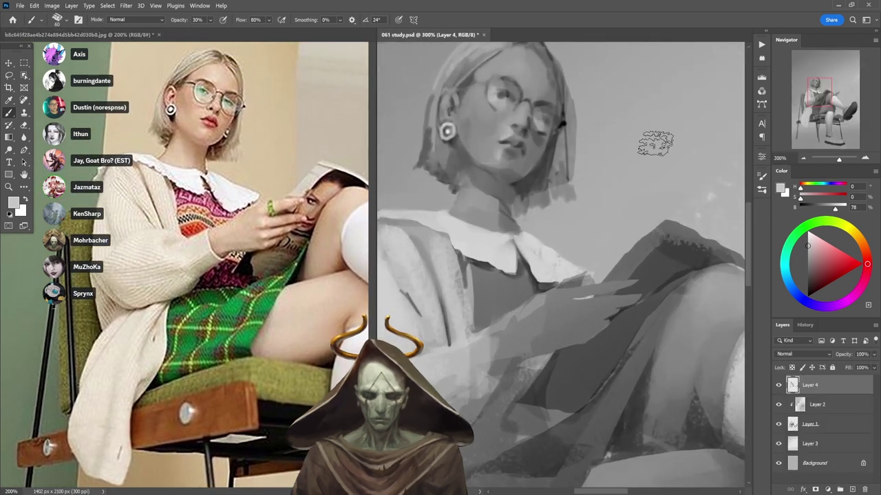
{"action": "key", "text": "d"}
{"action": "key", "text": "x"}
{"action": "key", "text": "2"}
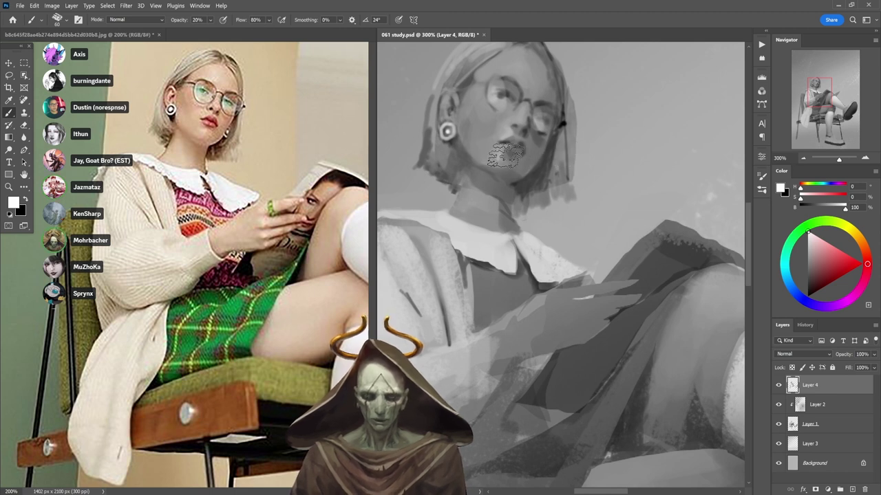
{"action": "key", "text": "bracketleft"}
{"action": "key", "text": "bracketleft"}
{"action": "key", "text": "bracketleft"}
{"action": "key", "text": "bracketleft"}
{"action": "key", "text": "3"}
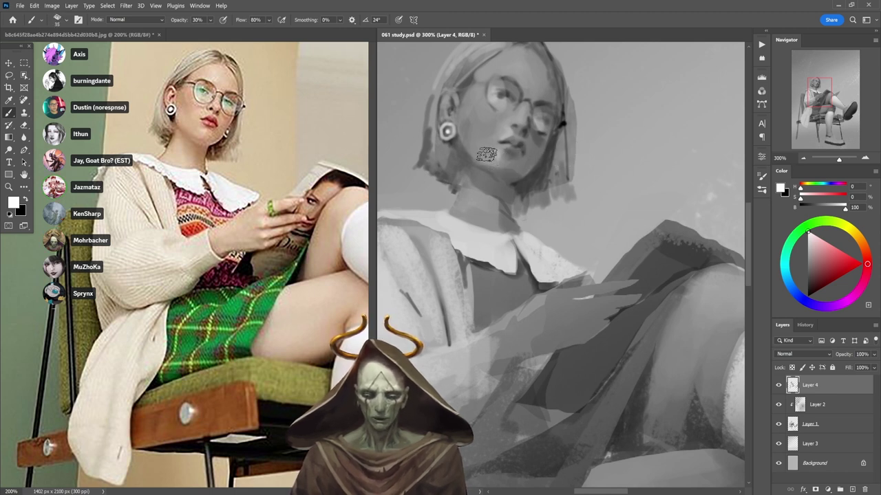
{"action": "mouse_move", "coordinate": [506, 160]}
{"action": "left_mouse_down"}
{"action": "mouse_move", "coordinate": [481, 140]}
{"action": "mouse_move", "coordinate": [480, 154]}
{"action": "mouse_move", "coordinate": [512, 145]}
{"action": "mouse_move", "coordinate": [519, 124]}
{"action": "mouse_move", "coordinate": [469, 129]}
{"action": "mouse_move", "coordinate": [488, 139]}
{"action": "left_mouse_up"}
{"action": "left_click", "coordinate": [473, 134], "text": "alt"}
{"action": "key", "text": "5"}
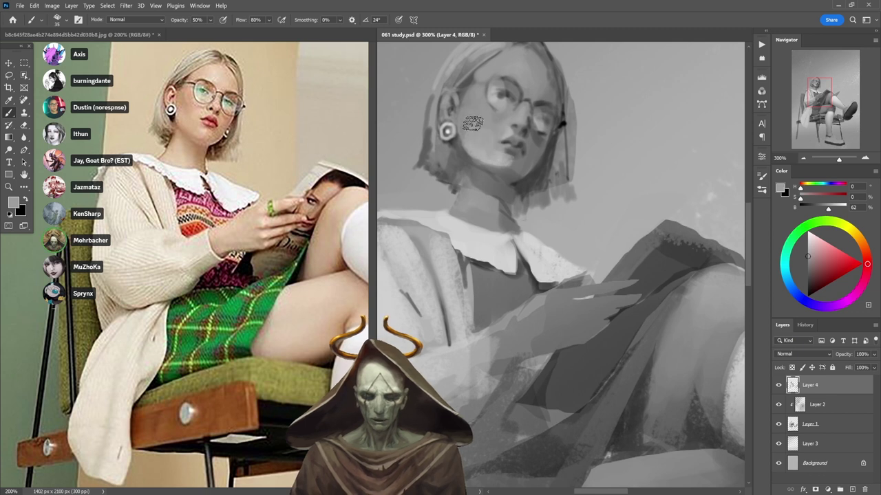
- Lighten the forehead with white and blend it toward the hairline with sampled skin grays at 60% opacity
{"action": "key", "text": "d"}
{"action": "key", "text": "x"}
{"action": "mouse_move", "coordinate": [510, 70]}
{"action": "left_mouse_down"}
{"action": "mouse_move", "coordinate": [513, 59]}
{"action": "mouse_move", "coordinate": [494, 72]}
{"action": "mouse_move", "coordinate": [524, 85]}
{"action": "mouse_move", "coordinate": [519, 62]}
{"action": "left_mouse_up"}
{"action": "left_click", "coordinate": [513, 64], "text": "alt"}
{"action": "key", "text": "6"}
{"action": "left_click", "coordinate": [524, 57], "text": "alt"}
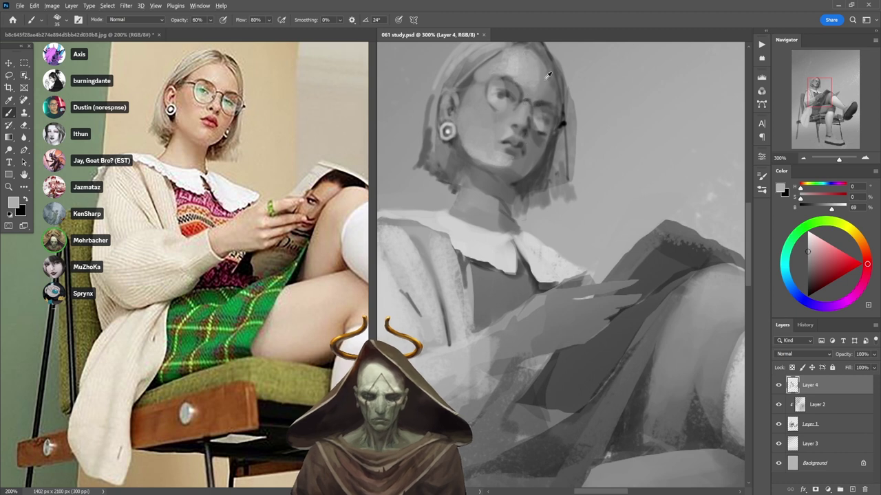
{"action": "left_click", "coordinate": [541, 73], "text": "alt"}
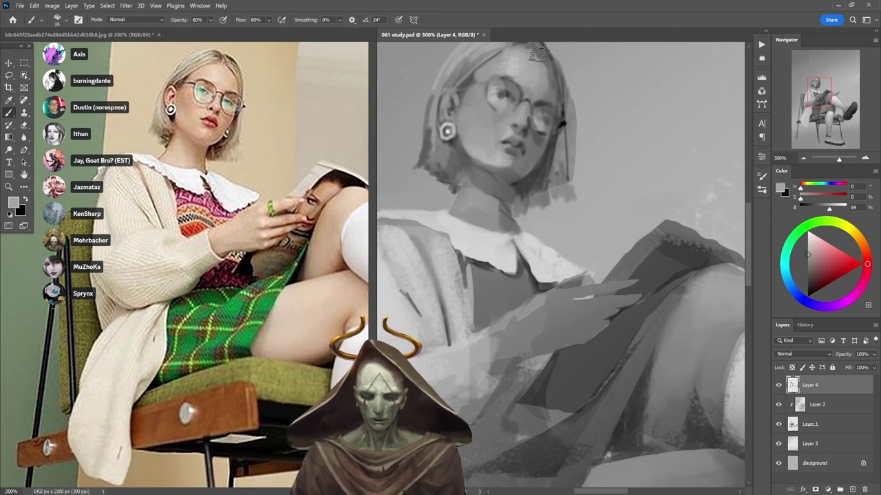
- Add fine white accents to the face with a size 9 brush at 42% opacity
{"action": "key", "text": "d"}
{"action": "key", "text": "x"}
{"action": "key", "text": "["}
{"action": "key", "text": "["}
{"action": "key", "text": "["}
{"action": "key", "text": "["}
{"action": "key", "text": "["}
{"action": "key", "text": "["}
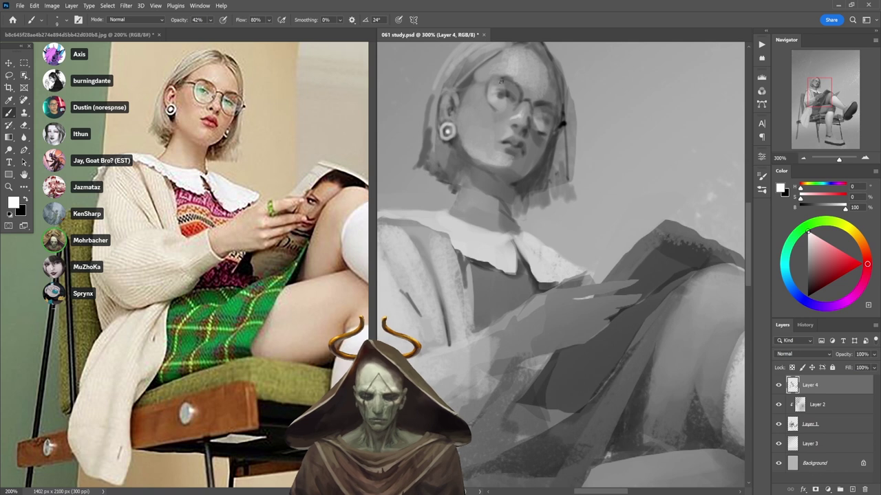
- Dab white highlights on the fingers and knuckles of the hand at the magazine, using brush size 30 at 20% and 40% opacity
{"action": "key", "text": "bracketright"}
{"action": "key", "text": "bracketright"}
{"action": "key", "text": "bracketright"}
{"action": "key", "text": "bracketright"}
{"action": "key", "text": "2"}
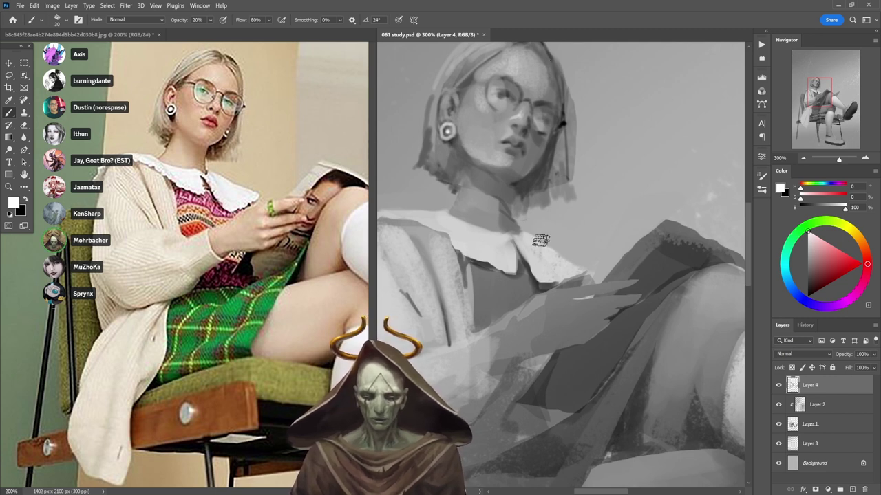
{"action": "key", "text": "8"}
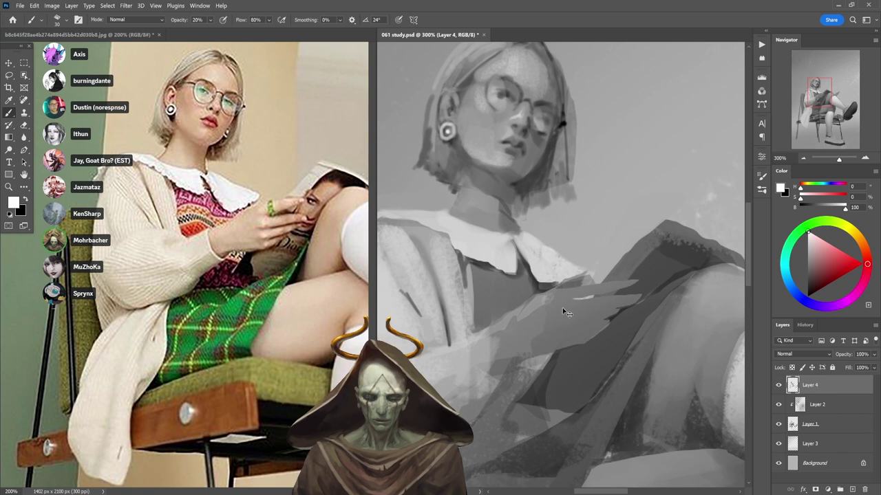
{"action": "key", "text": "4"}
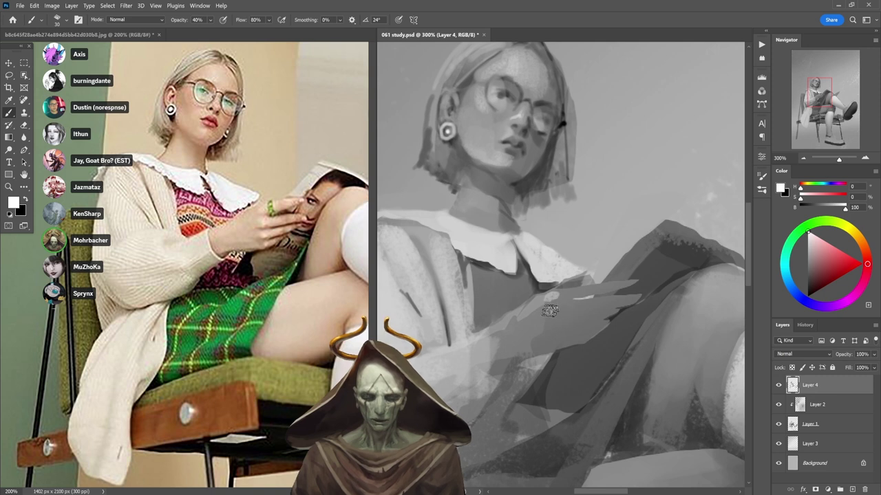
{"action": "left_click", "coordinate": [551, 310]}
{"action": "left_click", "coordinate": [554, 326]}
{"action": "left_click", "coordinate": [560, 335]}
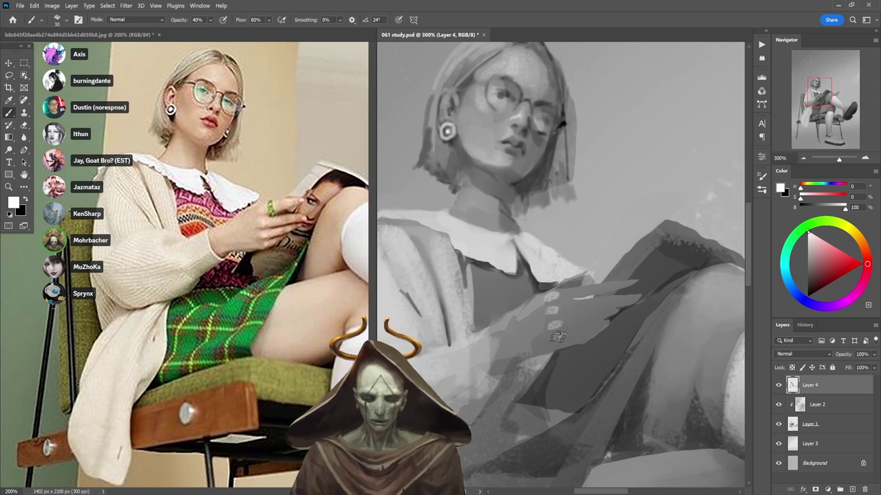
- Trim the knuckle highlights and refine the hand and sleeve area with grays sampled nearby at 80% opacity
{"action": "left_click", "coordinate": [532, 305], "text": "alt"}
{"action": "key", "text": "8"}
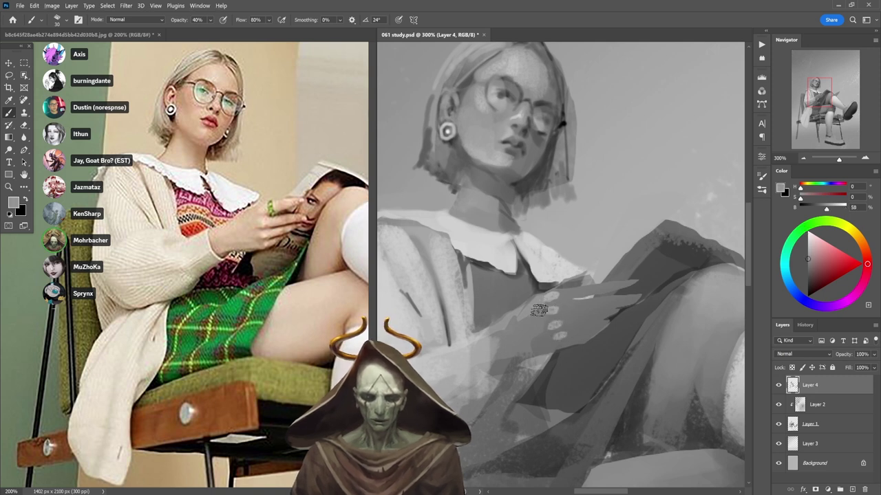
{"action": "left_click_drag", "start_coordinate": [543, 302], "coordinate": [546, 328]}
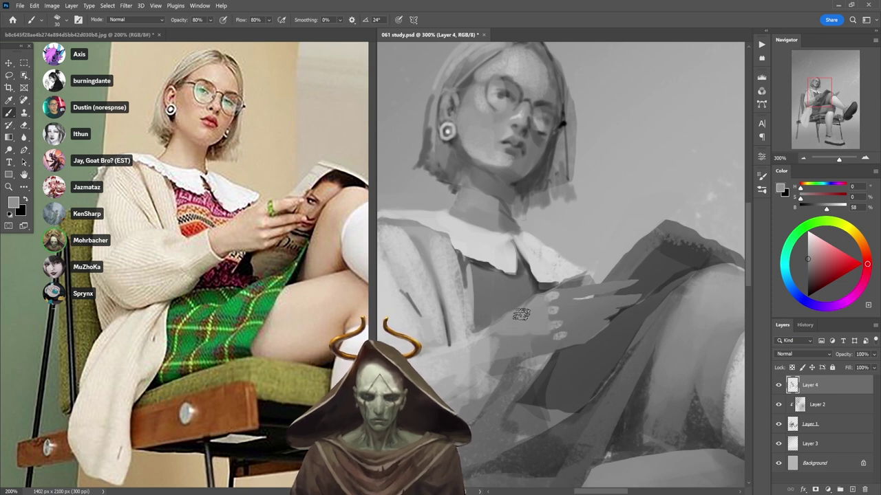
{"action": "left_click", "coordinate": [511, 325], "text": "alt"}
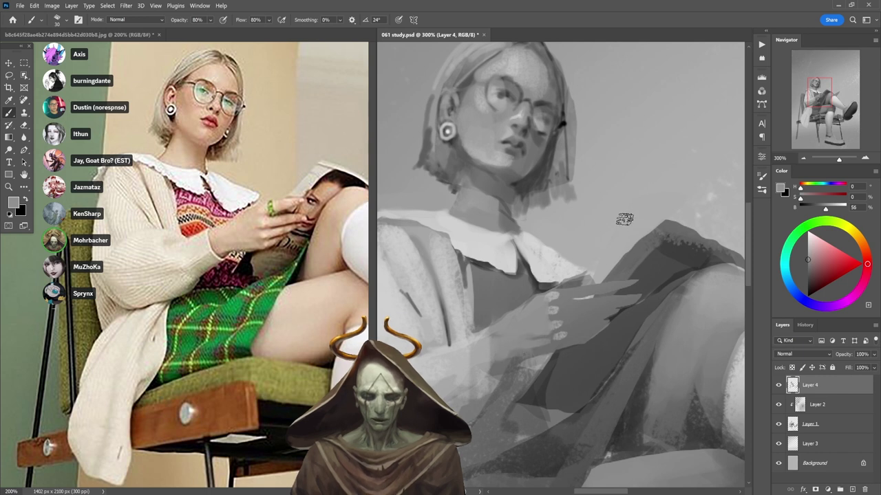
{"action": "left_click", "coordinate": [493, 313], "text": "alt"}
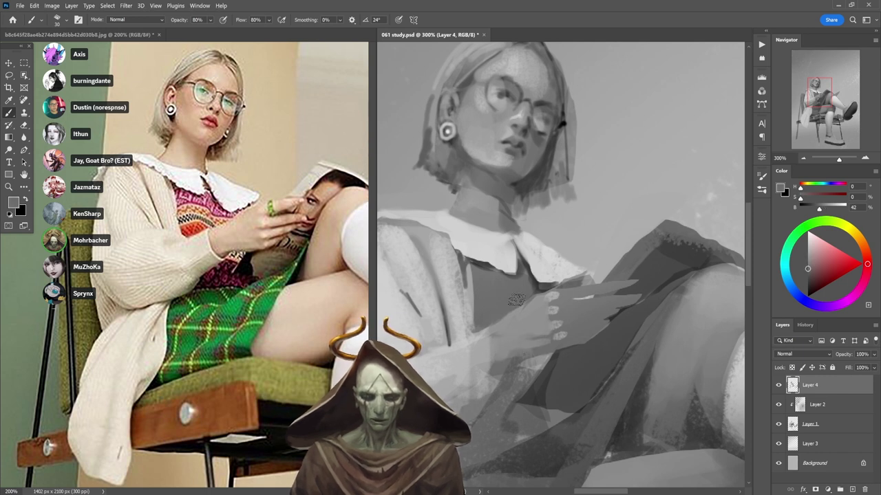
{"action": "left_click", "coordinate": [556, 291], "text": "alt"}
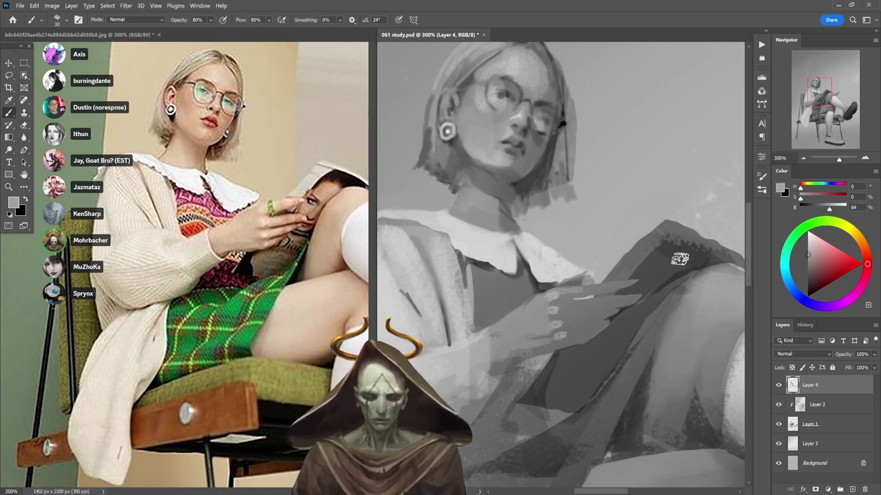
- Paint a broad skirt fold running down beside the thigh with dark grays sampled from the skirt at 80% opacity
{"action": "key", "text": "ctrl+1"}
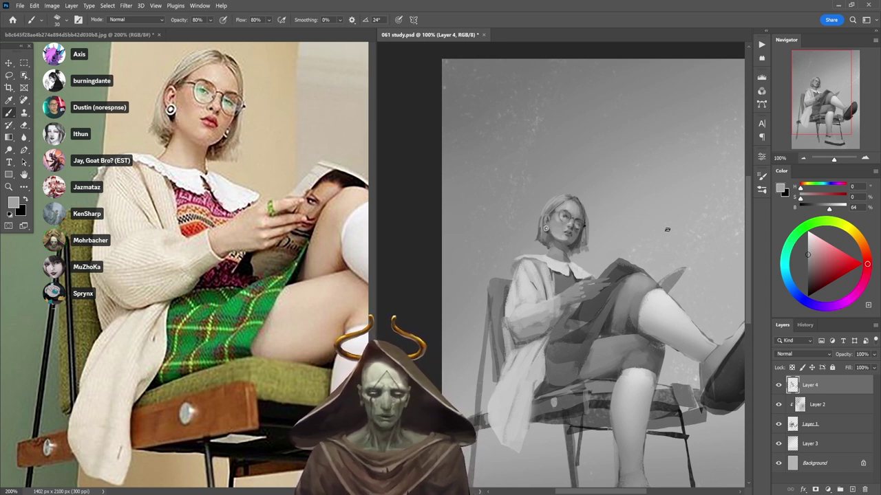
{"action": "scroll", "coordinate": [665, 333], "scroll_direction": "down", "scroll_amount": 1}
{"action": "left_click_drag", "start_coordinate": [697, 369], "coordinate": [640, 336]}
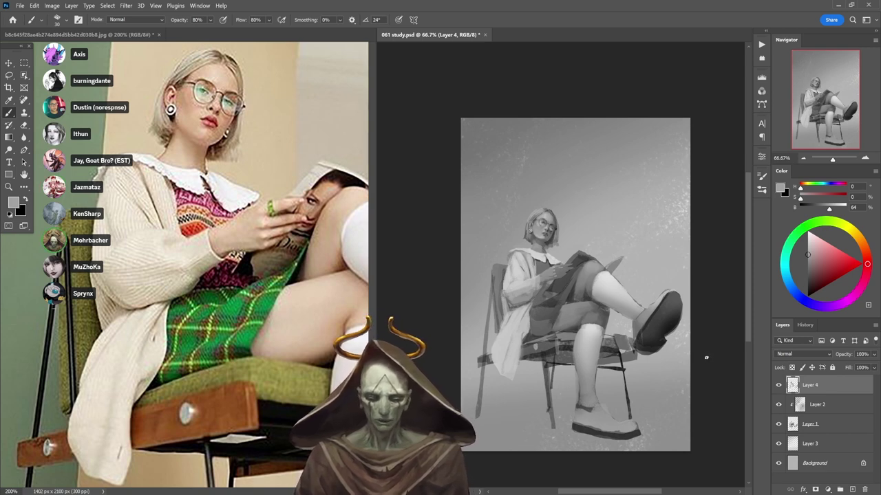
{"action": "scroll", "coordinate": [556, 306], "scroll_direction": "up", "scroll_amount": 3}
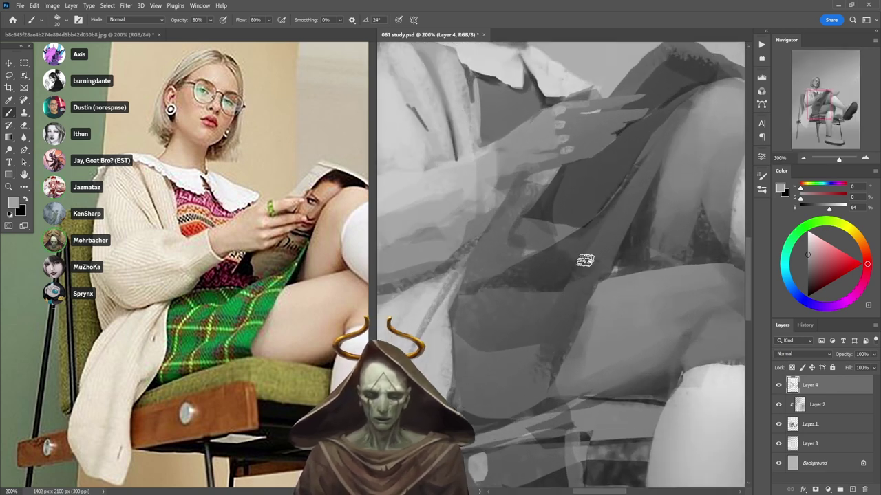
{"action": "key", "text": "d"}
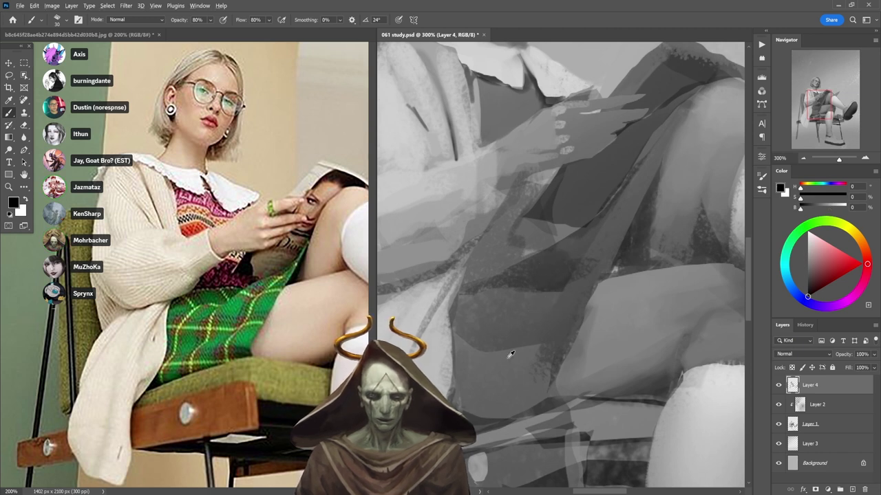
{"action": "left_click", "coordinate": [526, 321], "text": "alt"}
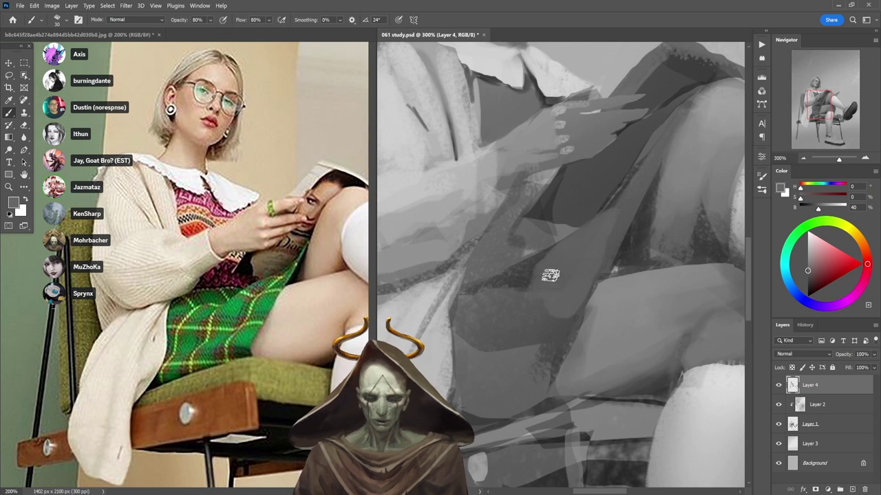
{"action": "left_click", "coordinate": [511, 268], "text": "alt"}
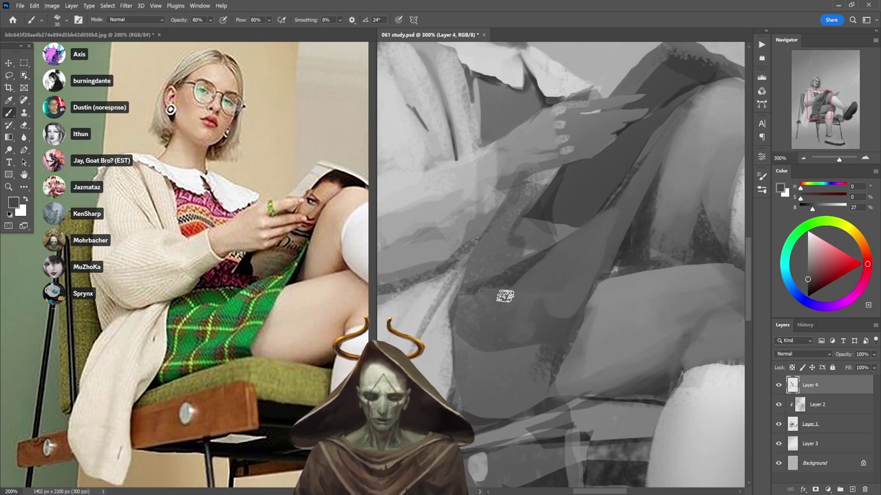
- Deepen the shadow at the skirt's waist below the forearm with dark gray at 90%, plus black at 60% and 40% opacity
{"action": "key", "text": "9"}
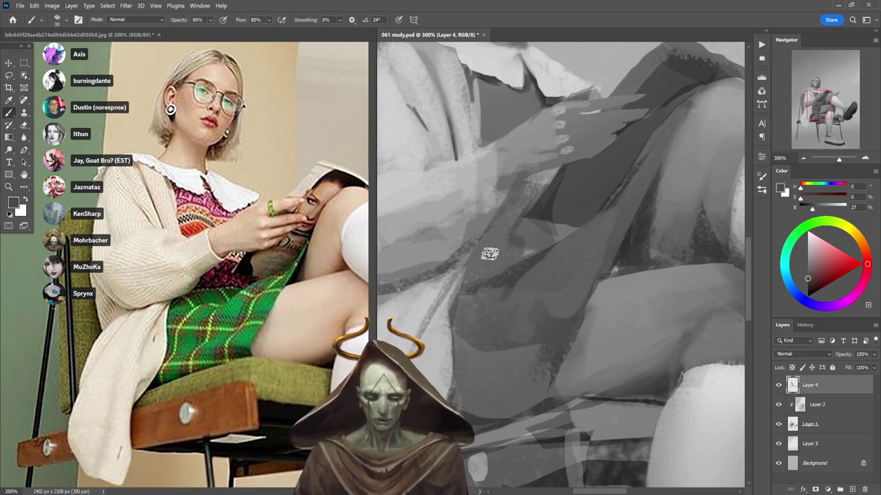
{"action": "left_click_drag", "start_coordinate": [490, 255], "coordinate": [527, 252]}
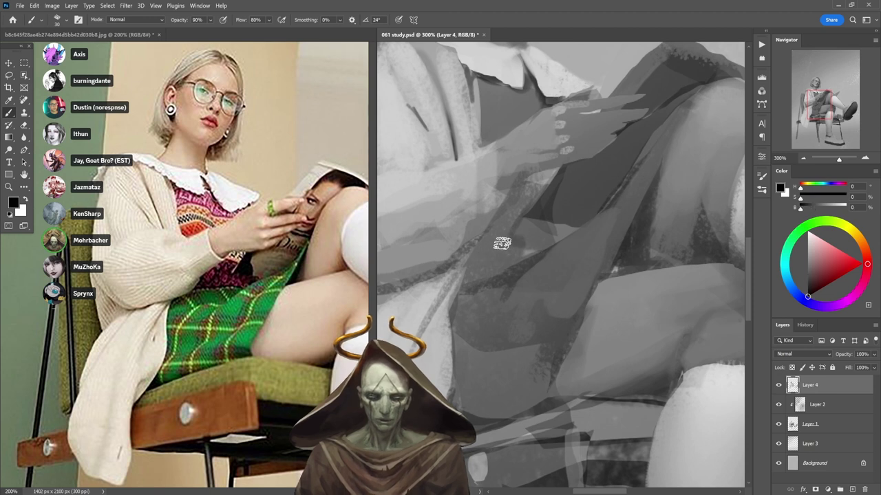
{"action": "key", "text": "d"}
{"action": "key", "text": "6"}
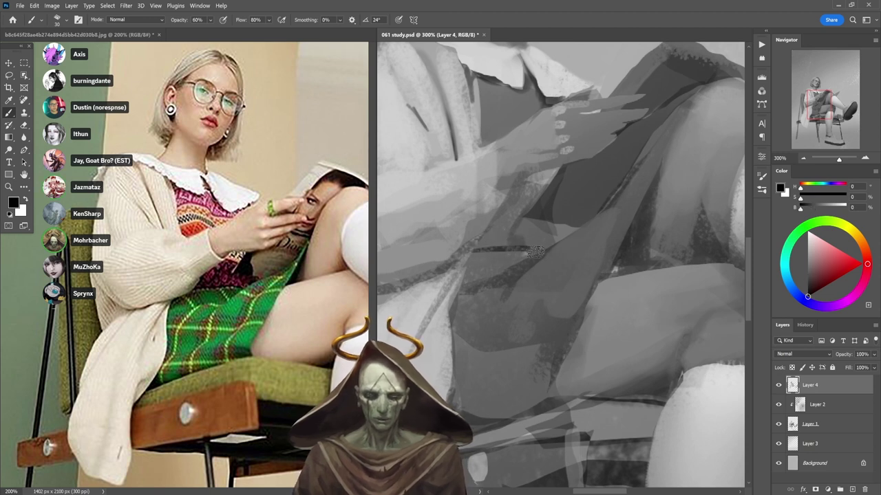
{"action": "key", "text": "4"}
{"action": "mouse_move", "coordinate": [477, 249]}
{"action": "left_mouse_down"}
{"action": "mouse_move", "coordinate": [529, 247]}
{"action": "mouse_move", "coordinate": [477, 260]}
{"action": "mouse_move", "coordinate": [463, 283]}
{"action": "left_mouse_up"}
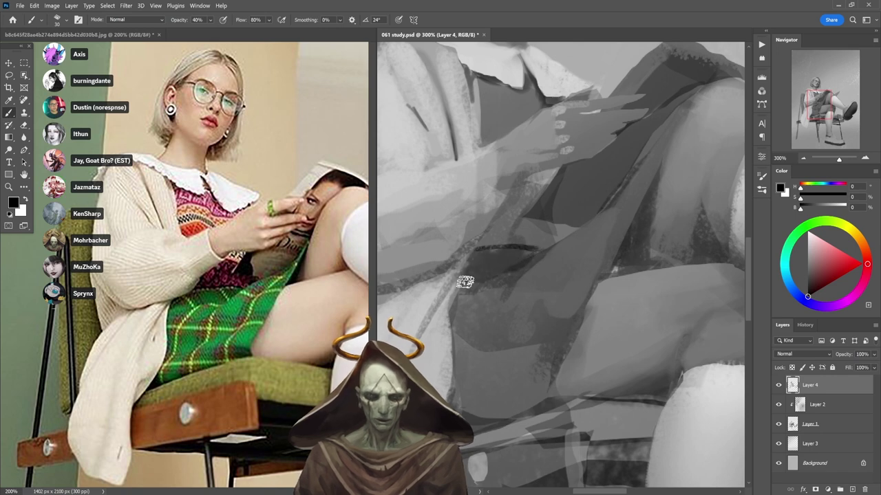
- View the whole grayscale study and the whole reference photo side by side to compare their overall values
{"action": "left_click", "coordinate": [510, 278], "text": "alt"}
{"action": "left_click", "coordinate": [509, 277], "text": "alt"}
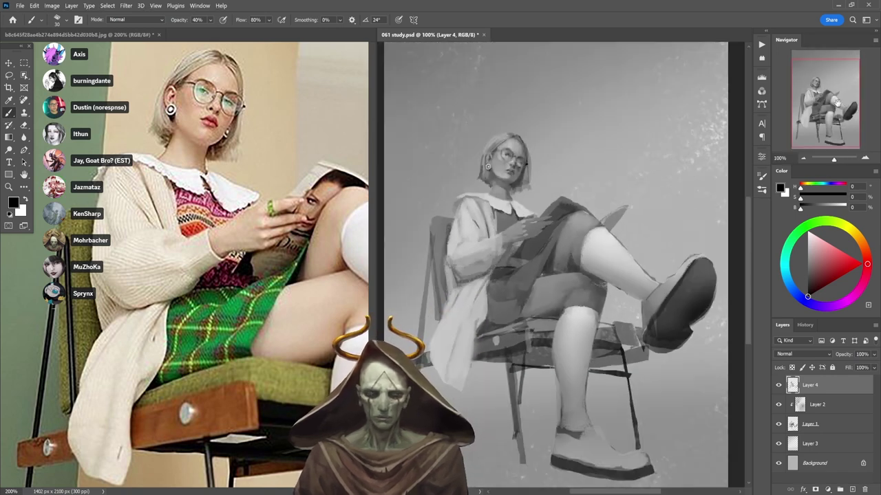
{"action": "left_click_drag", "start_coordinate": [557, 303], "coordinate": [519, 324]}
{"action": "left_click", "coordinate": [545, 278], "text": "alt"}
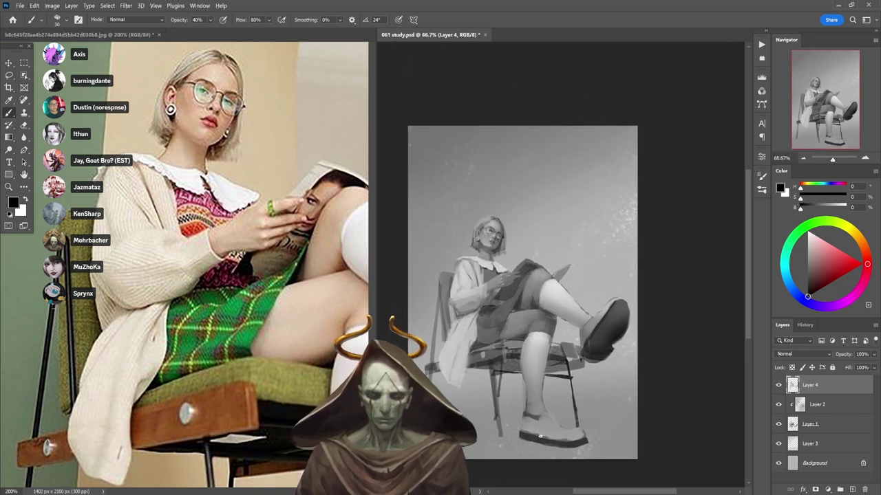
{"action": "left_click_drag", "start_coordinate": [561, 418], "coordinate": [555, 377]}
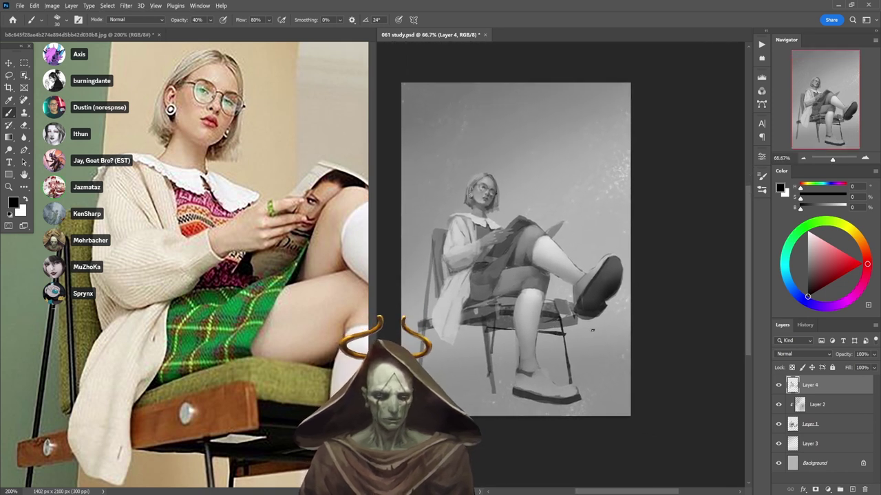
{"action": "left_click", "coordinate": [341, 340]}
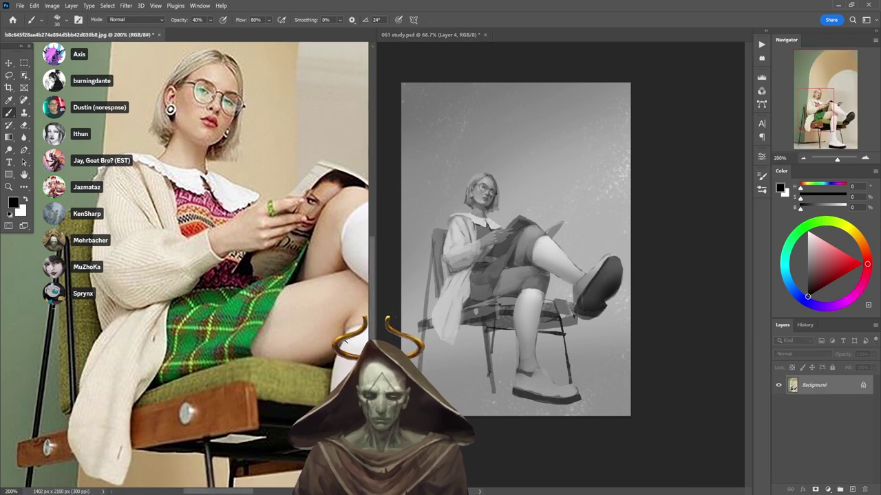
{"action": "left_click", "coordinate": [341, 340], "text": "alt"}
{"action": "left_click", "coordinate": [341, 340], "text": "alt"}
{"action": "left_click_drag", "start_coordinate": [337, 370], "coordinate": [226, 297]}
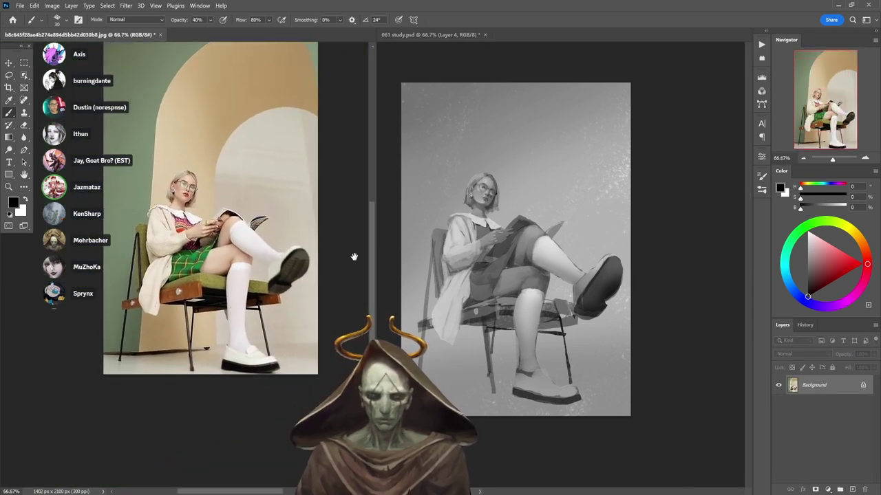
{"action": "left_click", "coordinate": [661, 322]}
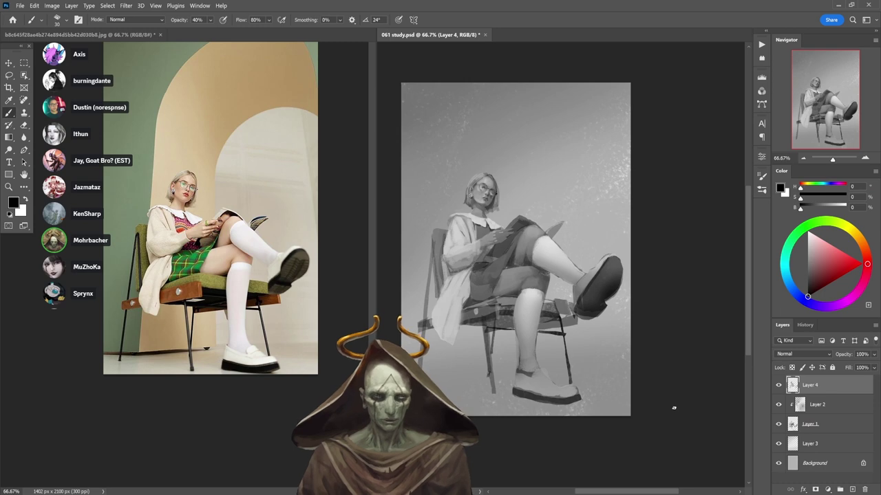
- Add a Gradient Map adjustment layer above the painting using the preset that runs from red through gray, ochre and blue
{"action": "left_click", "coordinate": [828, 489]}
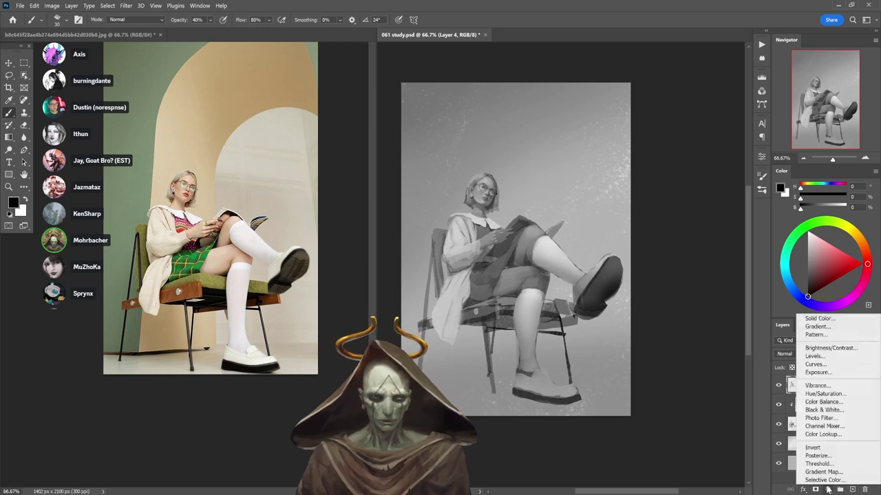
{"action": "left_click", "coordinate": [824, 472]}
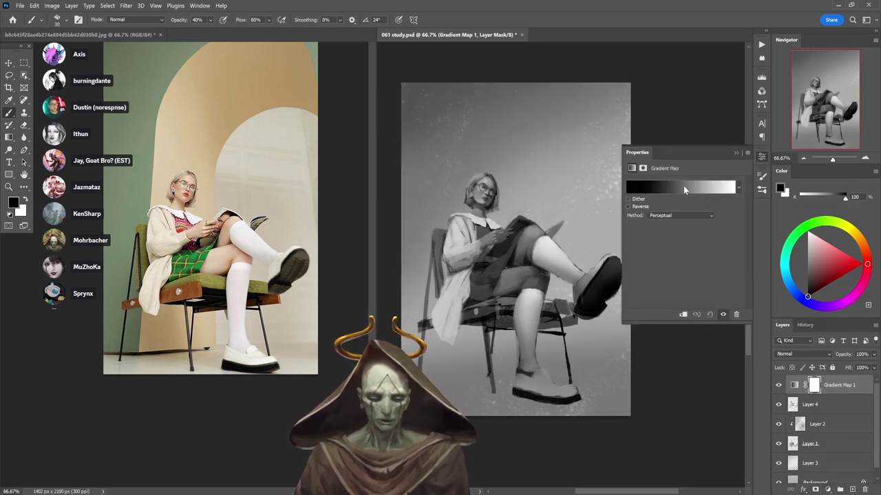
{"action": "left_click", "coordinate": [683, 185]}
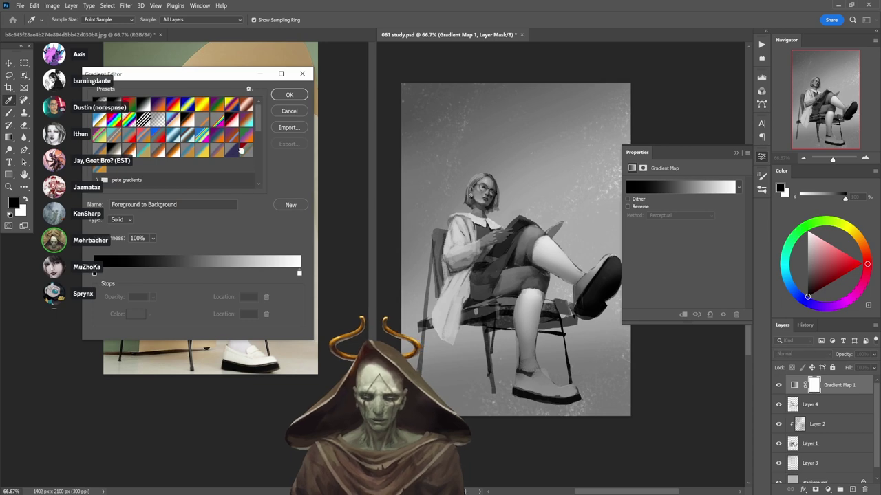
{"action": "left_click", "coordinate": [242, 150]}
{"action": "left_click", "coordinate": [287, 96]}
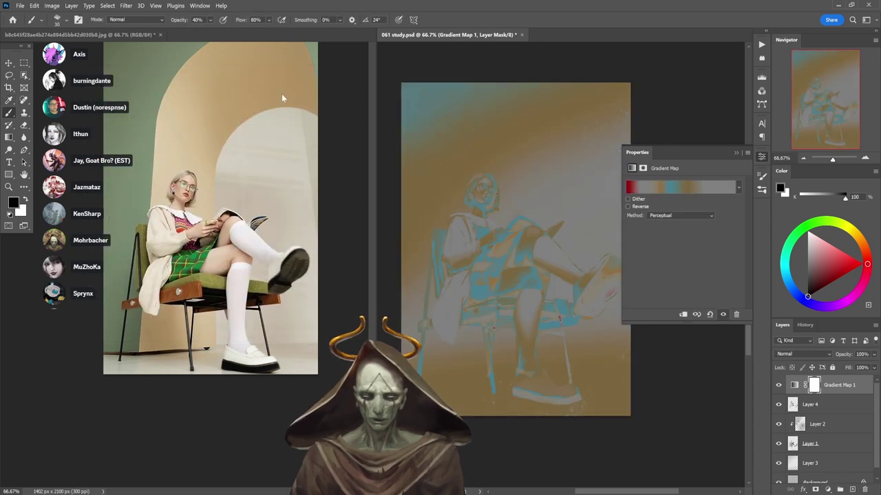
- Set the gradient map layer to Soft Light blending at 66% opacity
{"action": "left_click", "coordinate": [802, 353]}
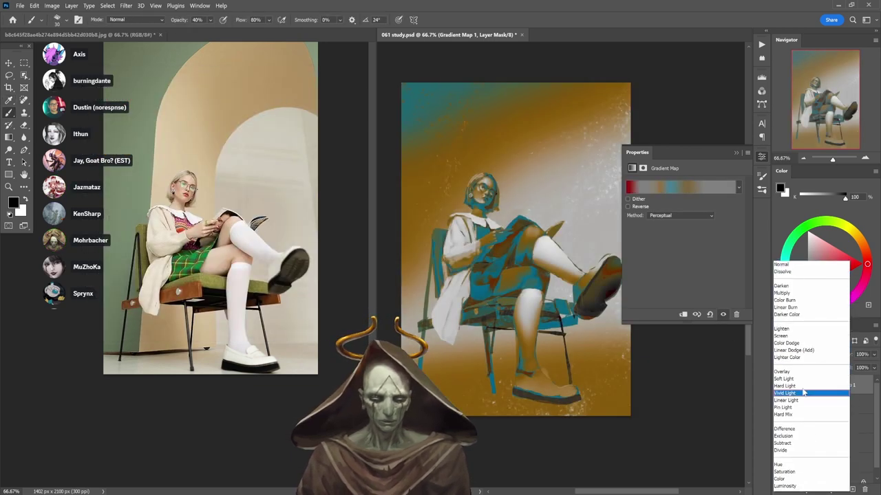
{"action": "left_click", "coordinate": [806, 381]}
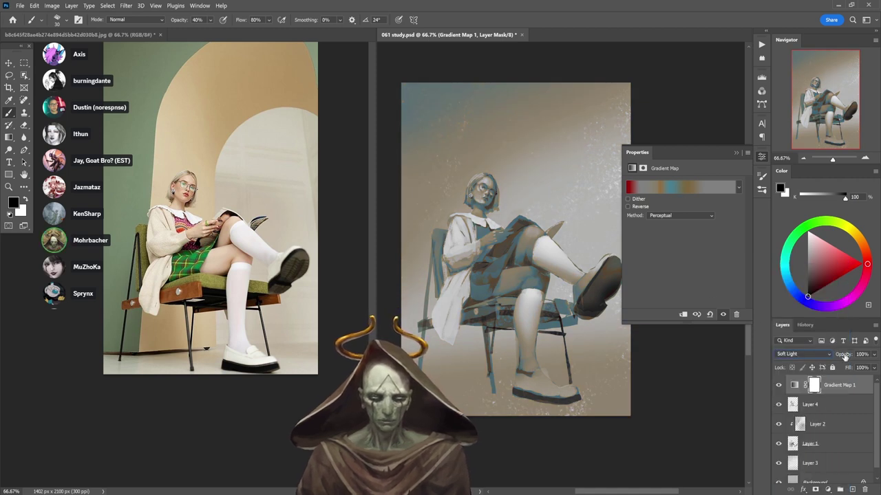
{"action": "left_click_drag", "start_coordinate": [845, 355], "coordinate": [835, 356]}
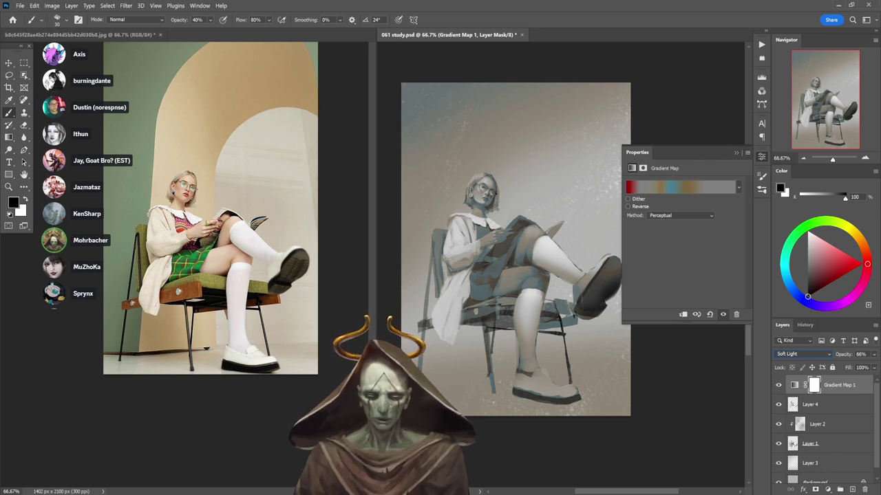
- Add an orange stop (ed9d3e) at the gradient map's bright end, shift it inward, and place the neighboring gray stop at location 67
{"action": "left_click", "coordinate": [698, 190]}
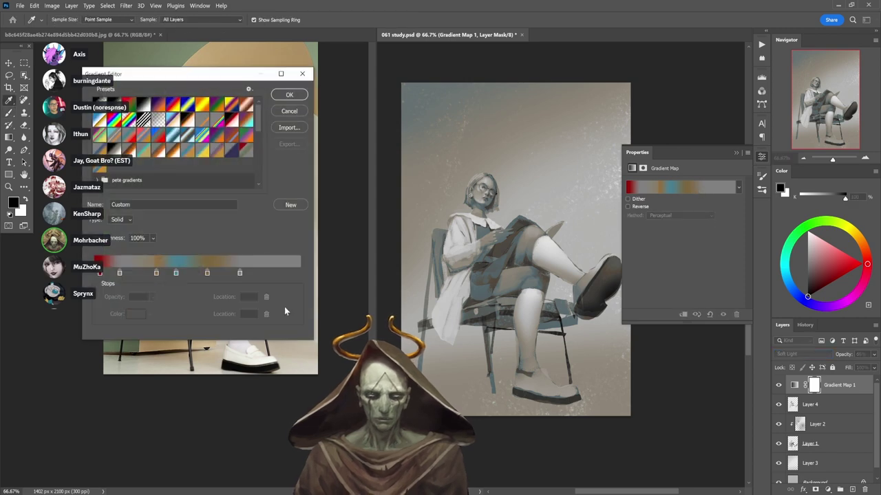
{"action": "left_click", "coordinate": [276, 274]}
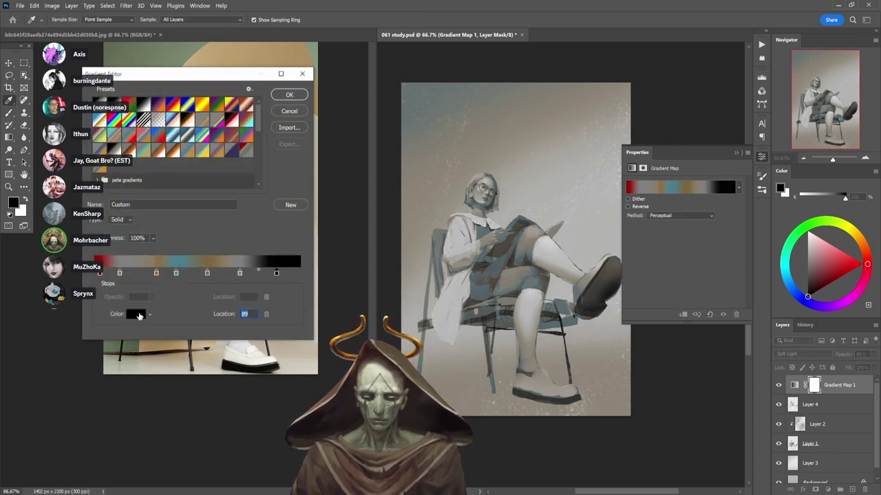
{"action": "left_click", "coordinate": [137, 314]}
{"action": "left_click", "coordinate": [593, 191]}
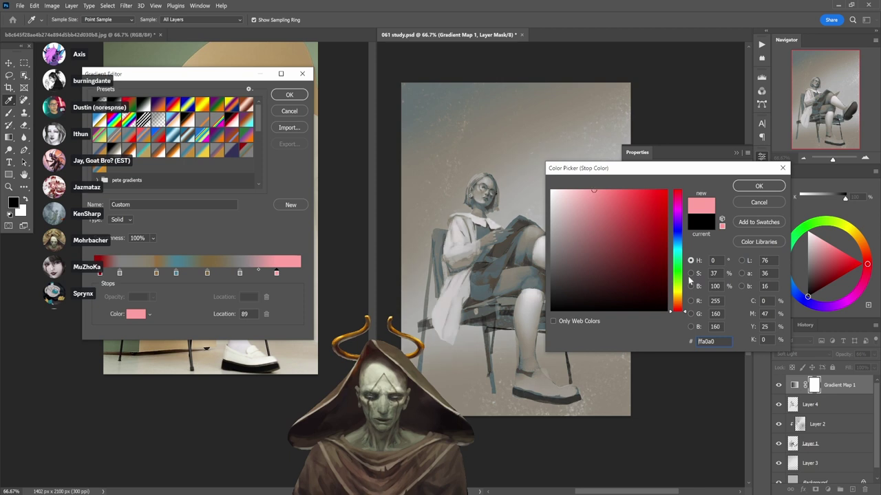
{"action": "mouse_move", "coordinate": [679, 302]}
{"action": "left_mouse_down"}
{"action": "mouse_move", "coordinate": [679, 292]}
{"action": "mouse_move", "coordinate": [680, 300]}
{"action": "left_mouse_up"}
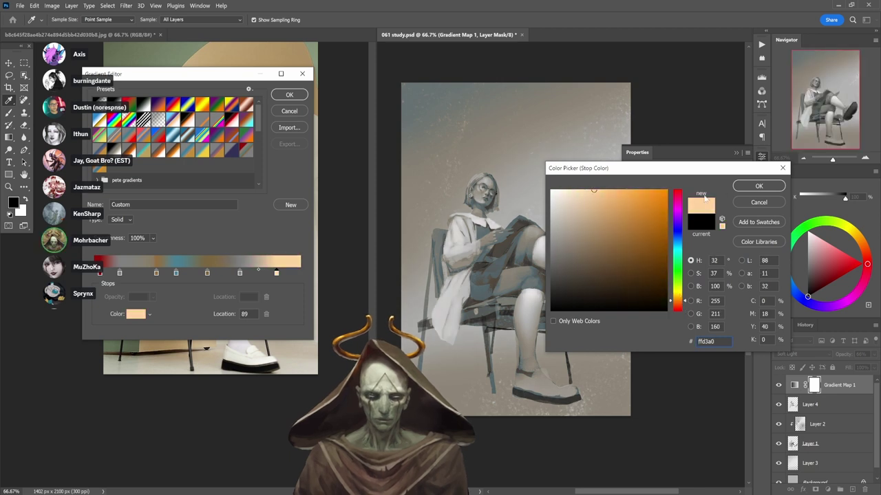
{"action": "left_click", "coordinate": [644, 198]}
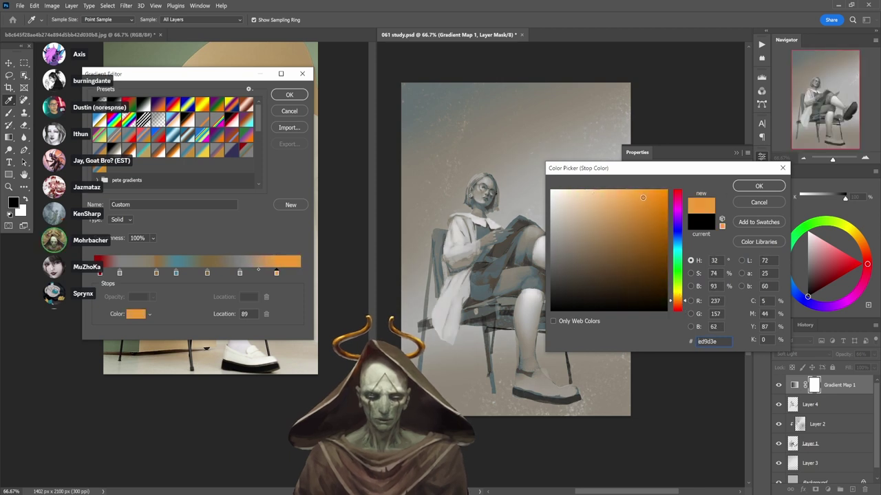
{"action": "left_click", "coordinate": [758, 187]}
{"action": "left_click_drag", "start_coordinate": [275, 275], "coordinate": [234, 273]}
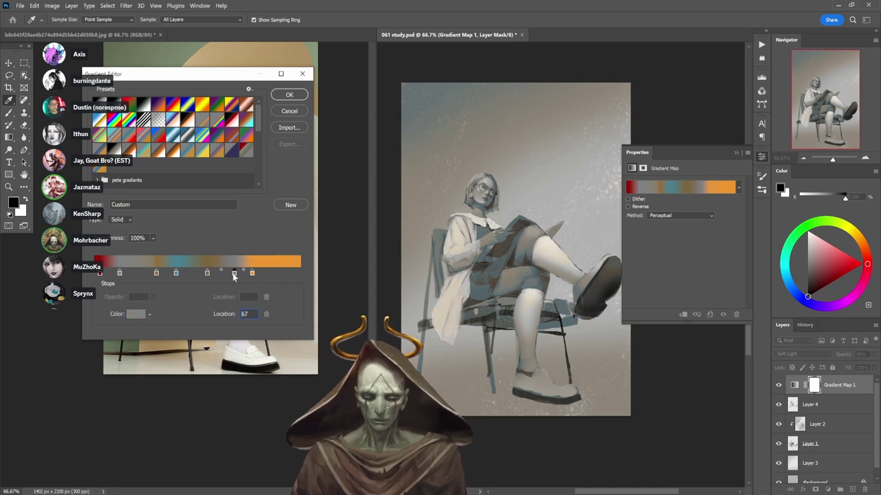
{"action": "left_click", "coordinate": [289, 94]}
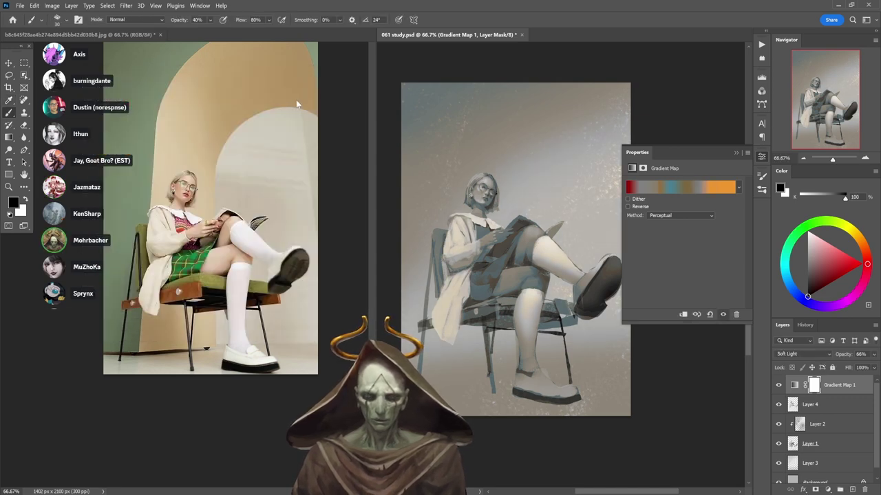
- Compare the painting with and without the gradient map by toggling that layer's visibility
{"action": "left_click", "coordinate": [778, 385]}
{"action": "left_click", "coordinate": [778, 385]}
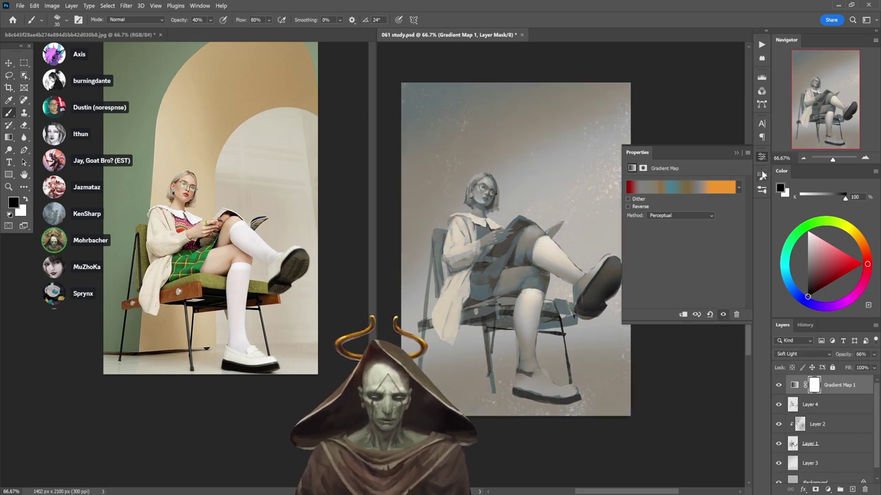
{"action": "left_click", "coordinate": [762, 158]}
{"action": "left_click", "coordinate": [778, 386]}
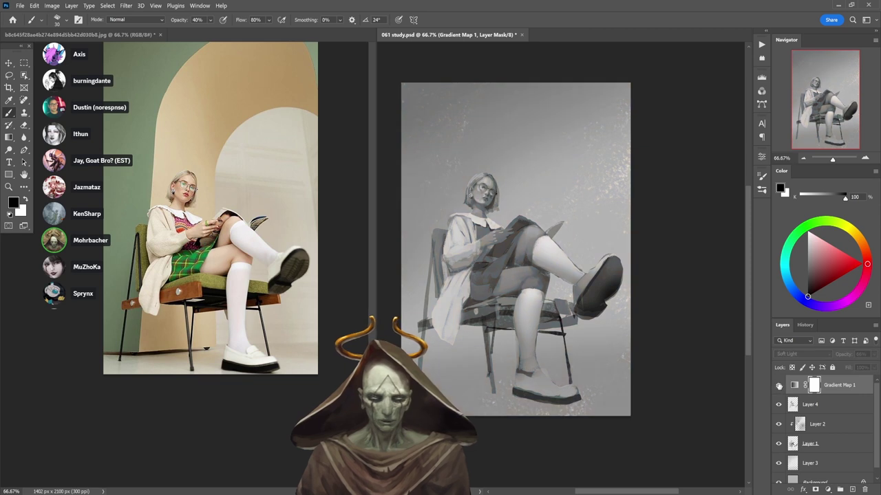
{"action": "left_click", "coordinate": [779, 386]}
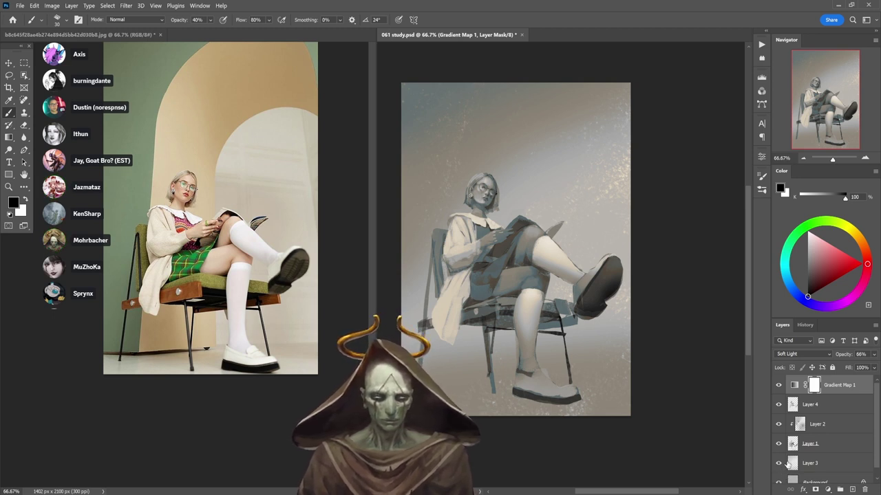
{"action": "left_click", "coordinate": [778, 386]}
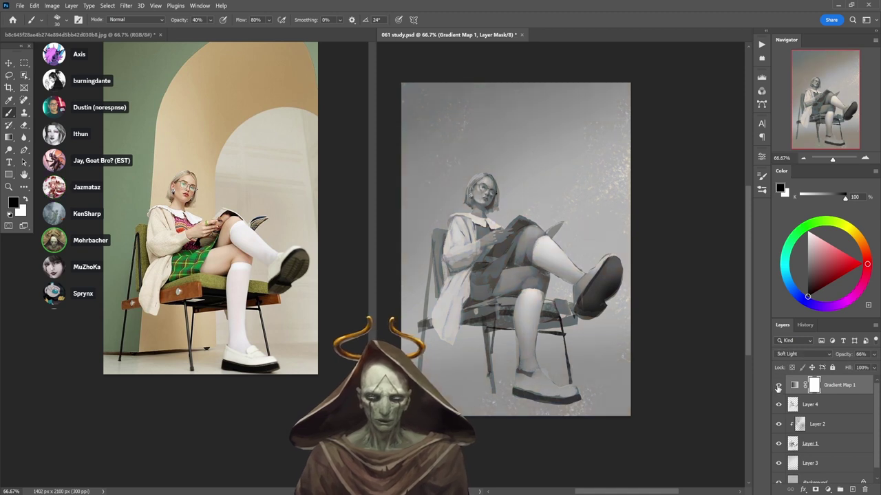
{"action": "left_click", "coordinate": [779, 387]}
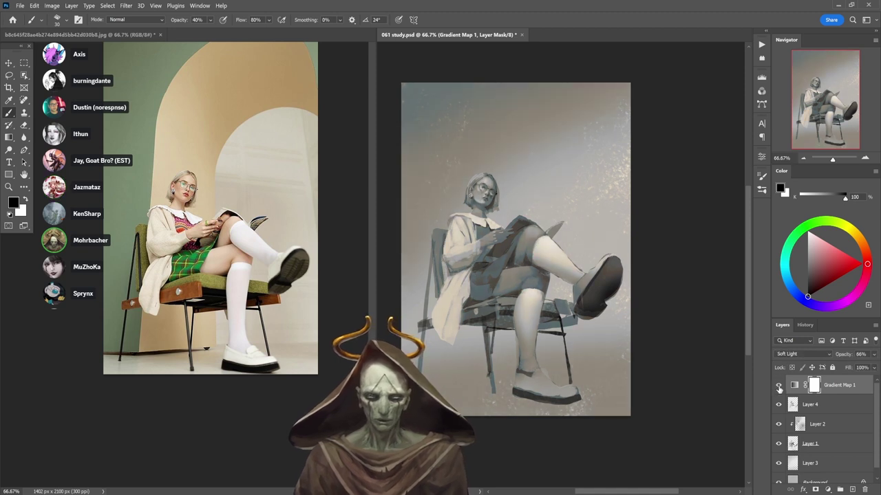
- Create a new Hard Light layer above the gradient map and choose a 125 px round brush with 10% flow
{"action": "left_click", "coordinate": [853, 488]}
{"action": "left_click", "coordinate": [785, 355]}
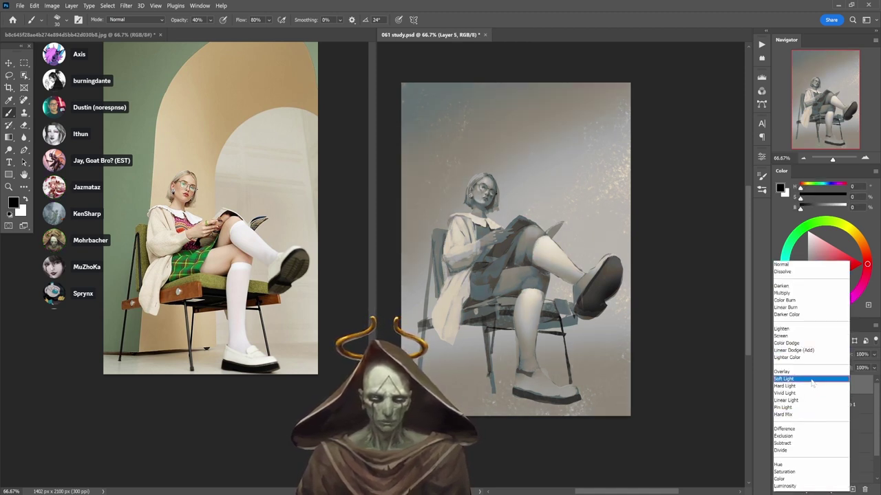
{"action": "left_click", "coordinate": [820, 390]}
{"action": "right_click", "coordinate": [708, 358]}
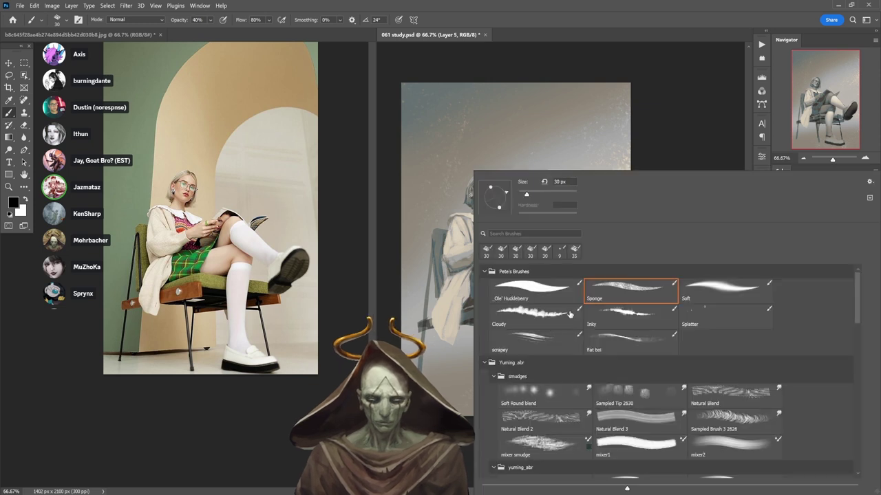
{"action": "left_click", "coordinate": [726, 287]}
{"action": "left_click", "coordinate": [560, 291]}
{"action": "left_click", "coordinate": [709, 148]}
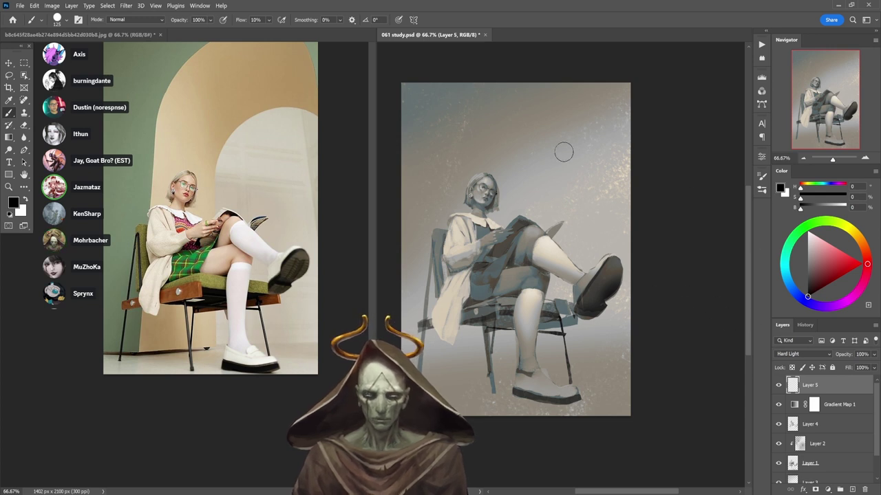
- Glaze the woman's face, neck, hands, thigh and knee with warm orange (H 26, S 66, B 95) at 10% brush opacity
{"action": "left_click", "coordinate": [835, 248]}
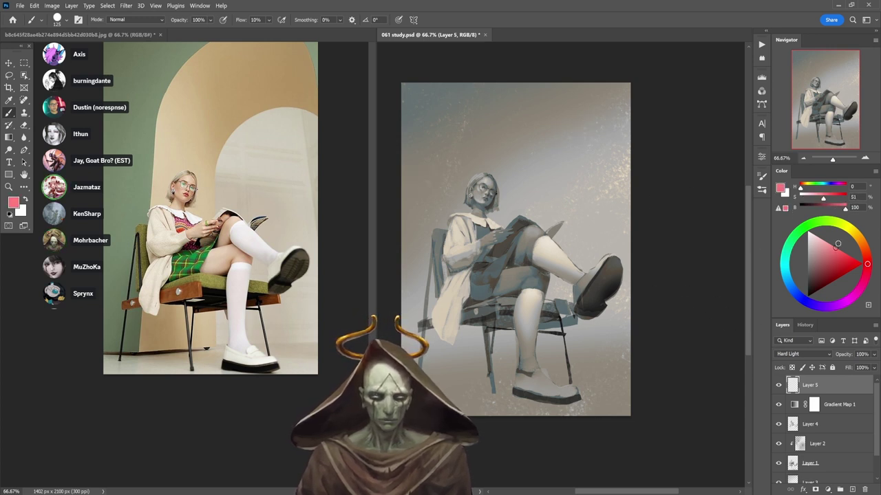
{"action": "left_click", "coordinate": [864, 242]}
{"action": "left_click_drag", "start_coordinate": [863, 243], "coordinate": [843, 256]}
{"action": "left_click", "coordinate": [842, 257]}
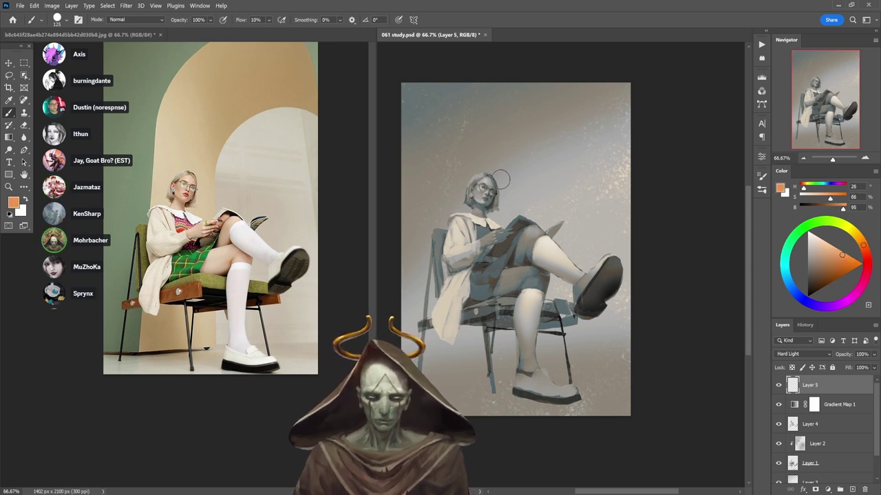
{"action": "scroll", "coordinate": [502, 225], "scroll_direction": "up", "scroll_amount": 1}
{"action": "key", "text": "3"}
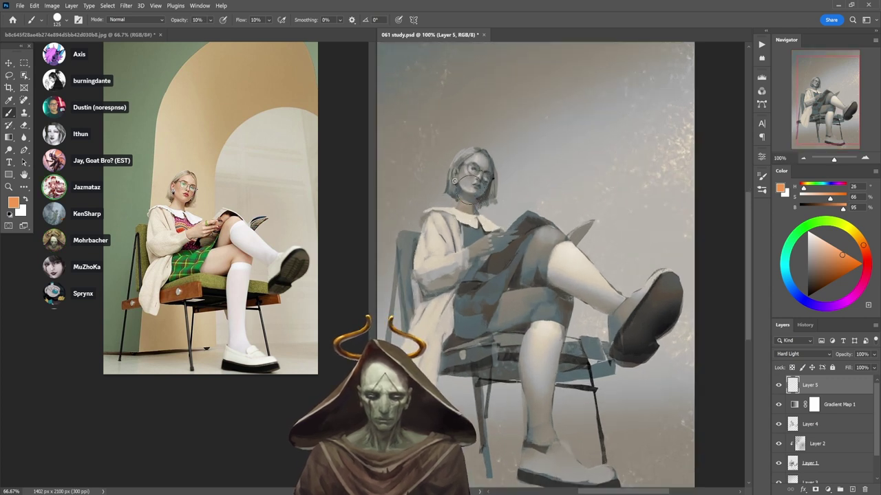
{"action": "mouse_move", "coordinate": [473, 169]}
{"action": "left_mouse_down"}
{"action": "mouse_move", "coordinate": [474, 193]}
{"action": "mouse_move", "coordinate": [470, 204]}
{"action": "mouse_move", "coordinate": [474, 182]}
{"action": "mouse_move", "coordinate": [464, 173]}
{"action": "mouse_move", "coordinate": [456, 180]}
{"action": "mouse_move", "coordinate": [472, 156]}
{"action": "mouse_move", "coordinate": [485, 187]}
{"action": "mouse_move", "coordinate": [473, 195]}
{"action": "mouse_move", "coordinate": [495, 241]}
{"action": "mouse_move", "coordinate": [486, 228]}
{"action": "mouse_move", "coordinate": [473, 232]}
{"action": "mouse_move", "coordinate": [476, 242]}
{"action": "mouse_move", "coordinate": [528, 245]}
{"action": "mouse_move", "coordinate": [495, 245]}
{"action": "left_mouse_up"}
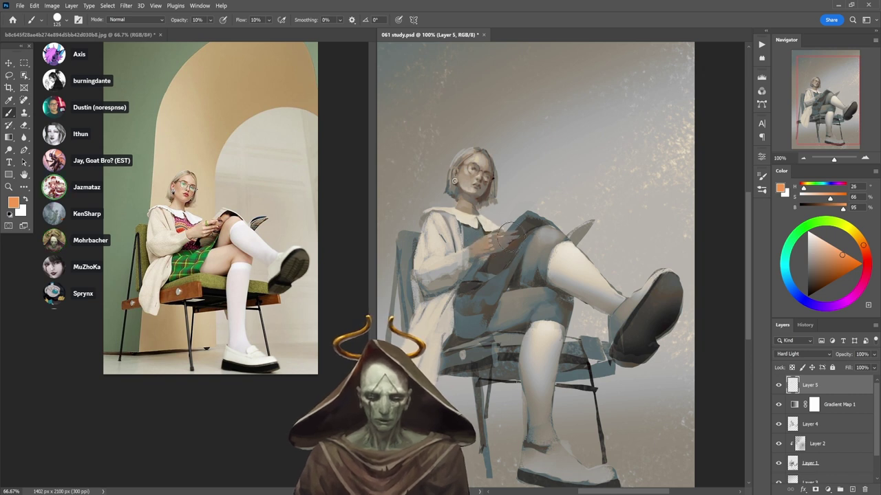
{"action": "mouse_move", "coordinate": [485, 242]}
{"action": "left_mouse_down"}
{"action": "mouse_move", "coordinate": [548, 188]}
{"action": "mouse_move", "coordinate": [511, 310]}
{"action": "mouse_move", "coordinate": [546, 303]}
{"action": "mouse_move", "coordinate": [518, 303]}
{"action": "left_mouse_up"}
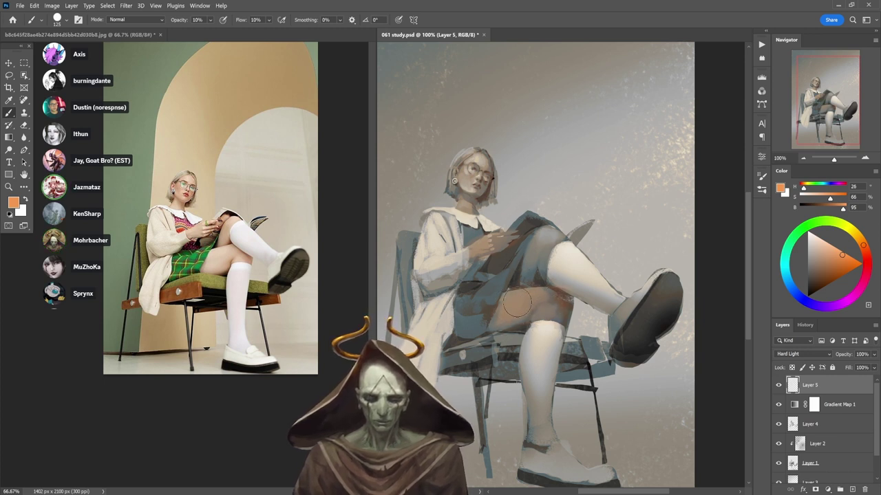
{"action": "mouse_move", "coordinate": [569, 209]}
{"action": "left_mouse_down"}
{"action": "mouse_move", "coordinate": [547, 258]}
{"action": "mouse_move", "coordinate": [542, 241]}
{"action": "mouse_move", "coordinate": [528, 270]}
{"action": "mouse_move", "coordinate": [551, 237]}
{"action": "mouse_move", "coordinate": [527, 280]}
{"action": "left_mouse_up"}
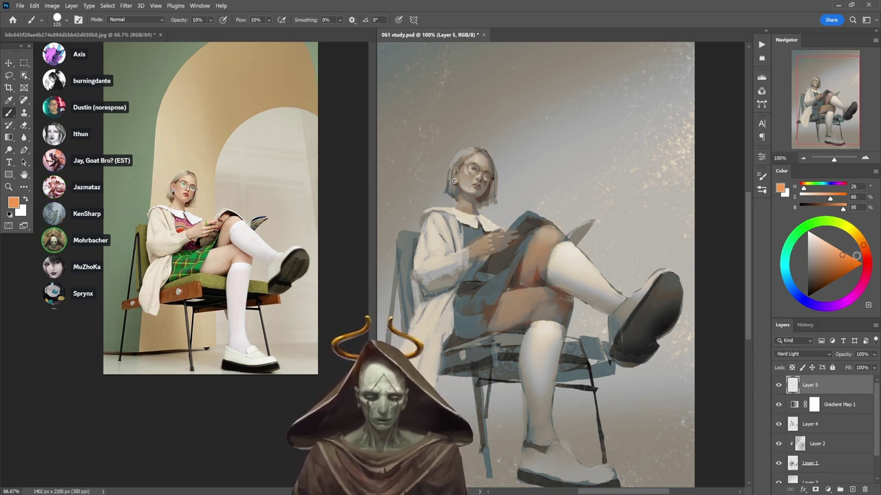
- Glaze the woman's skirt with saturated green (H 100, S 89, B 56) at 90% brush opacity
{"action": "left_click", "coordinate": [820, 224]}
{"action": "left_click", "coordinate": [834, 273]}
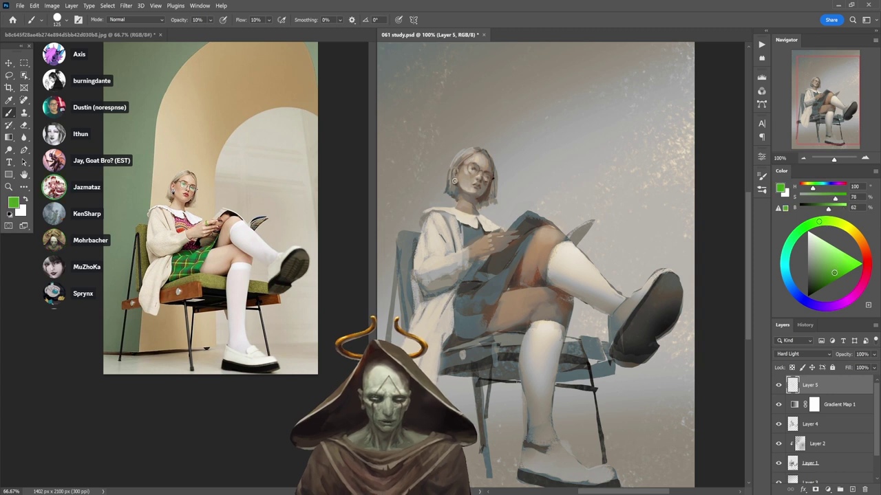
{"action": "left_click", "coordinate": [835, 277]}
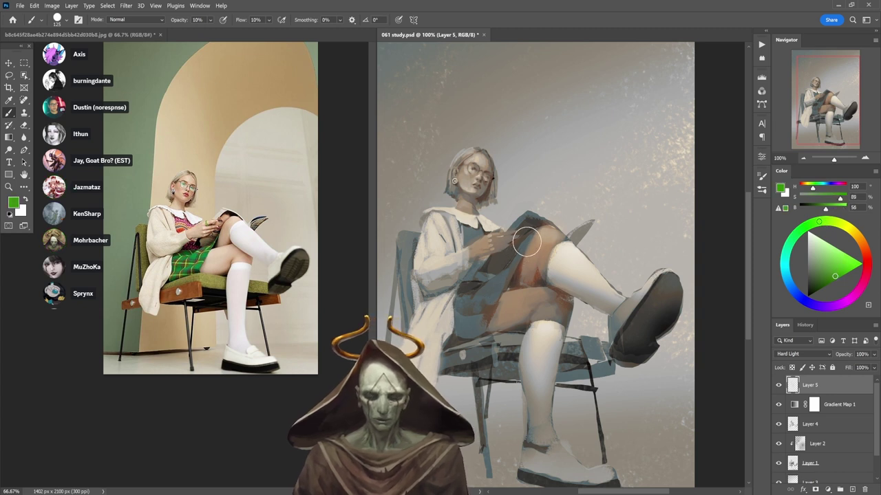
{"action": "key", "text": "9"}
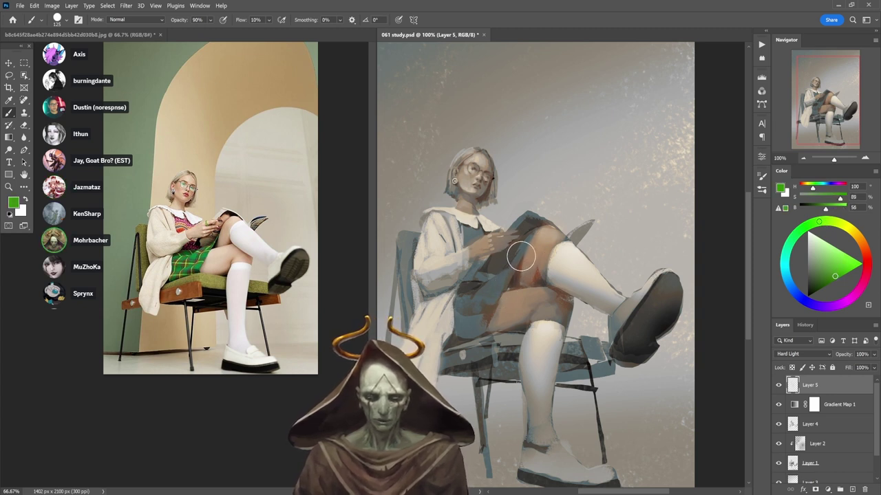
{"action": "mouse_move", "coordinate": [493, 304]}
{"action": "left_mouse_down"}
{"action": "mouse_move", "coordinate": [521, 255]}
{"action": "mouse_move", "coordinate": [494, 306]}
{"action": "mouse_move", "coordinate": [506, 273]}
{"action": "mouse_move", "coordinate": [482, 297]}
{"action": "mouse_move", "coordinate": [463, 297]}
{"action": "mouse_move", "coordinate": [465, 325]}
{"action": "mouse_move", "coordinate": [484, 311]}
{"action": "mouse_move", "coordinate": [475, 327]}
{"action": "mouse_move", "coordinate": [482, 301]}
{"action": "left_mouse_up"}
{"action": "key", "text": "e"}
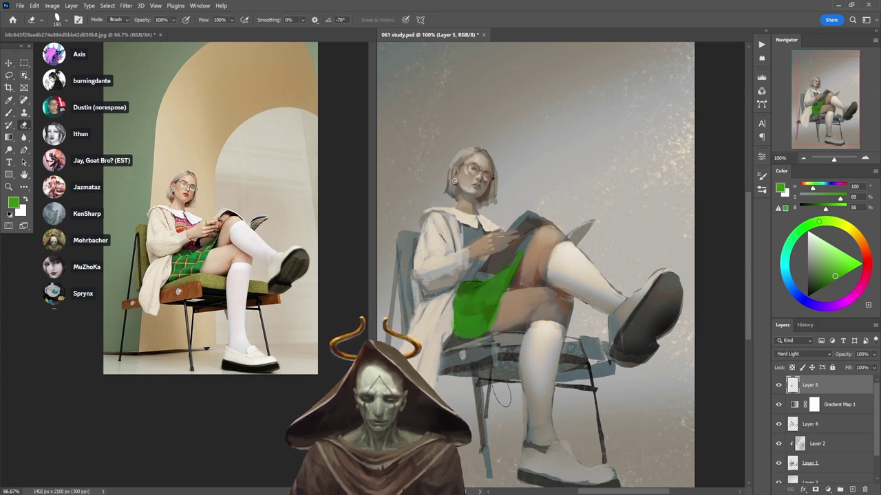
- Glaze the woman's vest with deep red (H 357, S 89, B 56), using a smaller 45 px brush at 40% opacity
{"action": "key", "text": "b"}
{"action": "left_click", "coordinate": [868, 267]}
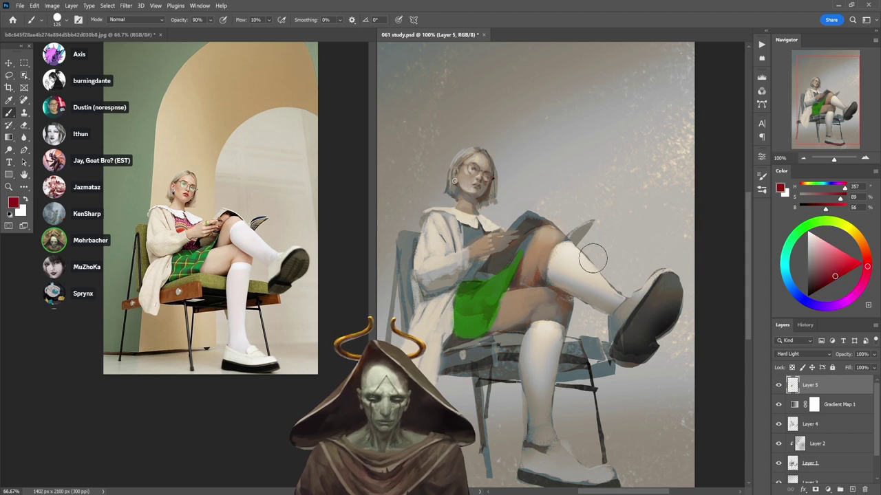
{"action": "key", "text": "bracketleft"}
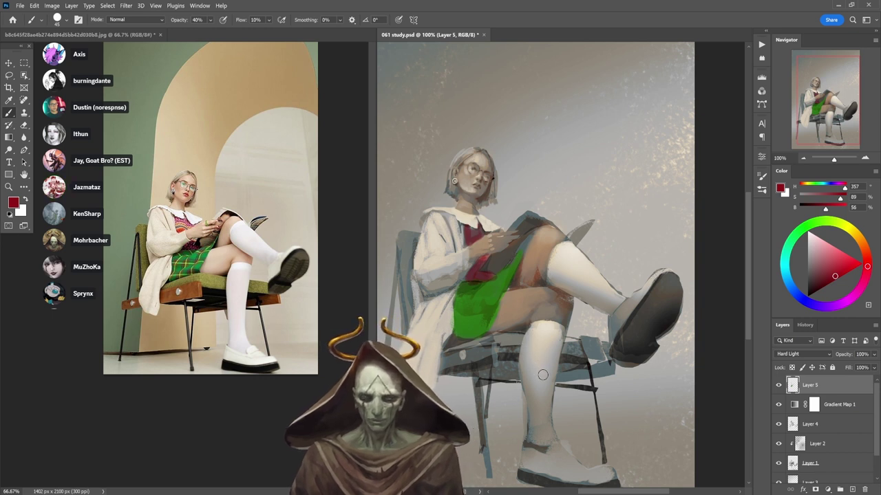
{"action": "key", "text": "ctrl+minus"}
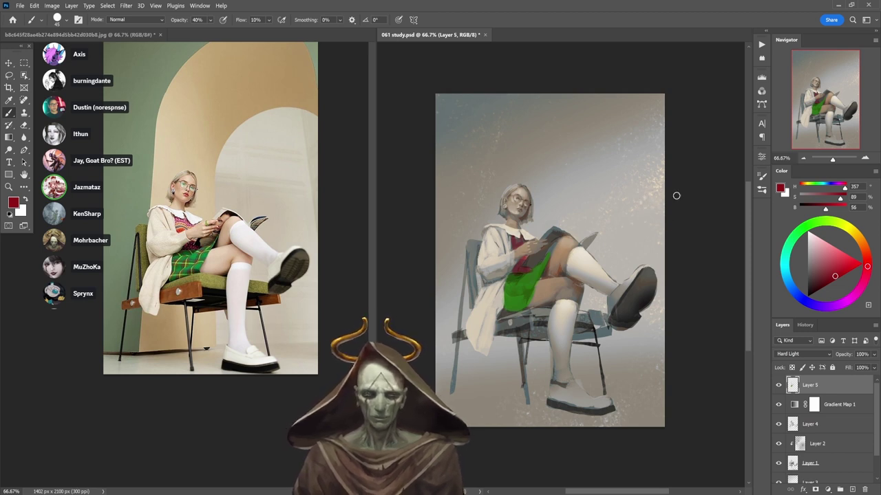
{"action": "key", "text": "ctrl+u"}
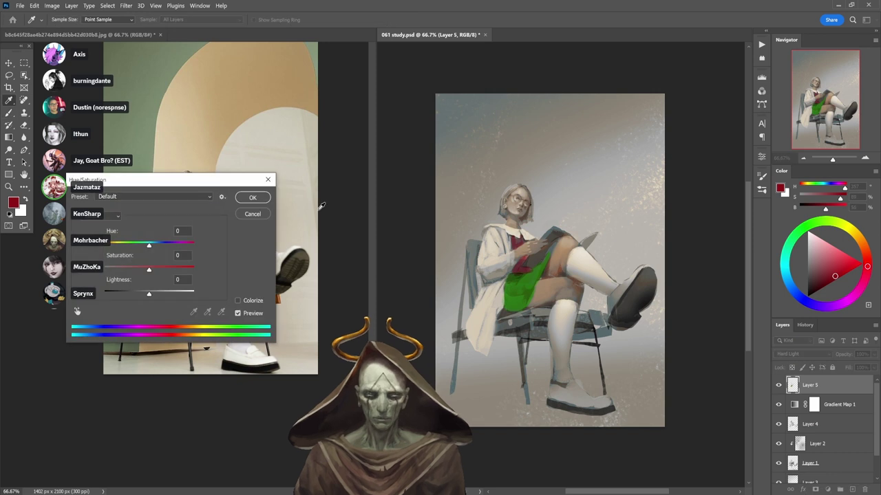
{"action": "mouse_move", "coordinate": [149, 246]}
{"action": "left_mouse_down"}
{"action": "mouse_move", "coordinate": [108, 247]}
{"action": "mouse_move", "coordinate": [140, 246]}
{"action": "left_mouse_up"}
{"action": "left_click", "coordinate": [252, 214]}
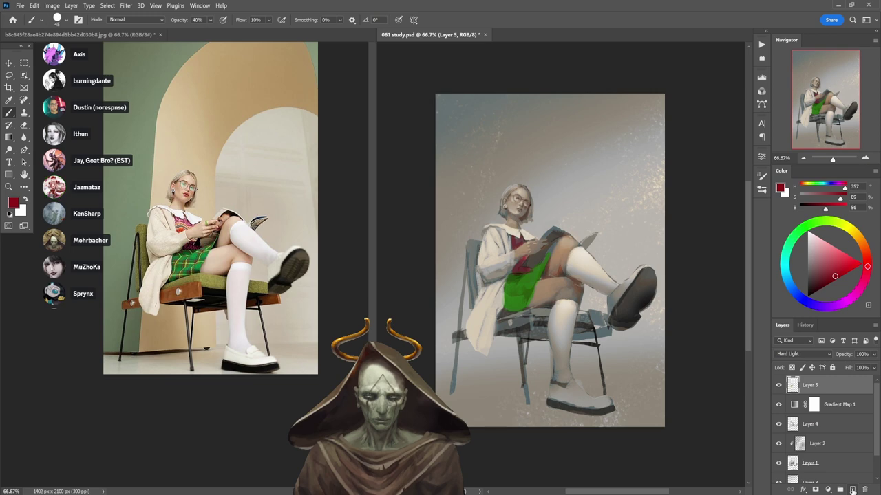
- Add a second gradient map above the glaze layer with a green-violet-orange gradient and set its blend mode to Soft Light
{"action": "left_click", "coordinate": [828, 490]}
{"action": "left_click", "coordinate": [826, 475]}
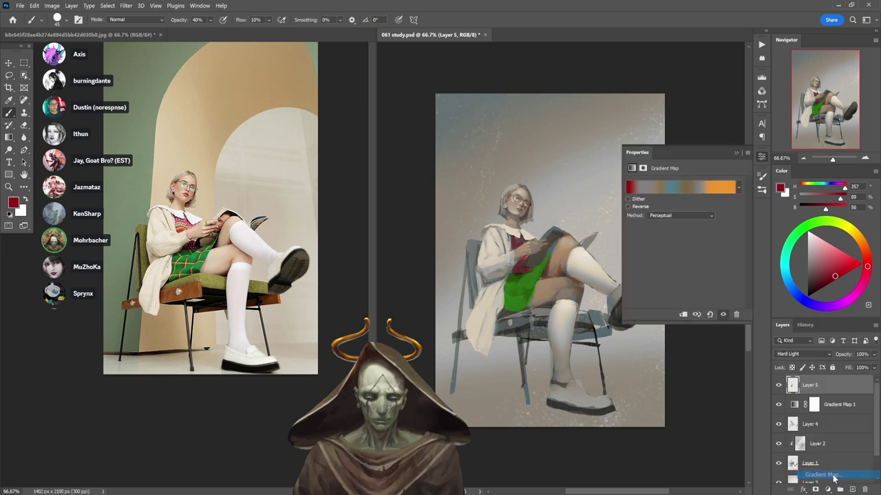
{"action": "left_click", "coordinate": [736, 185]}
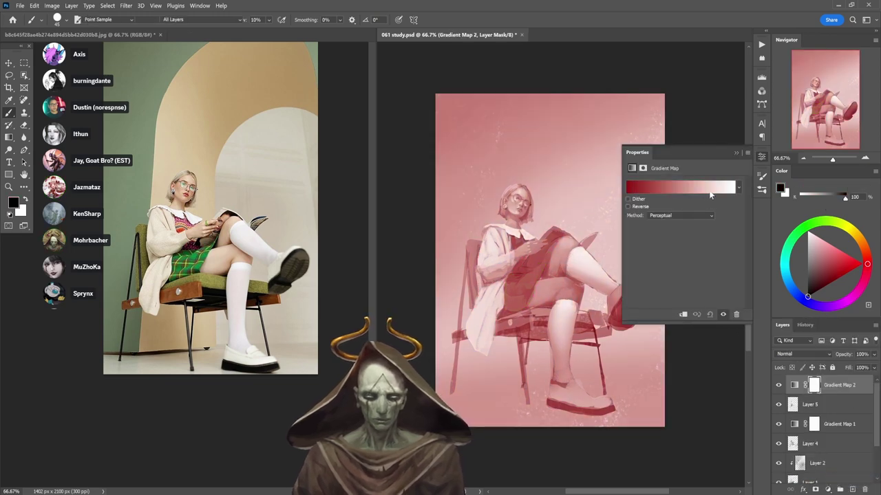
{"action": "left_click", "coordinate": [247, 136]}
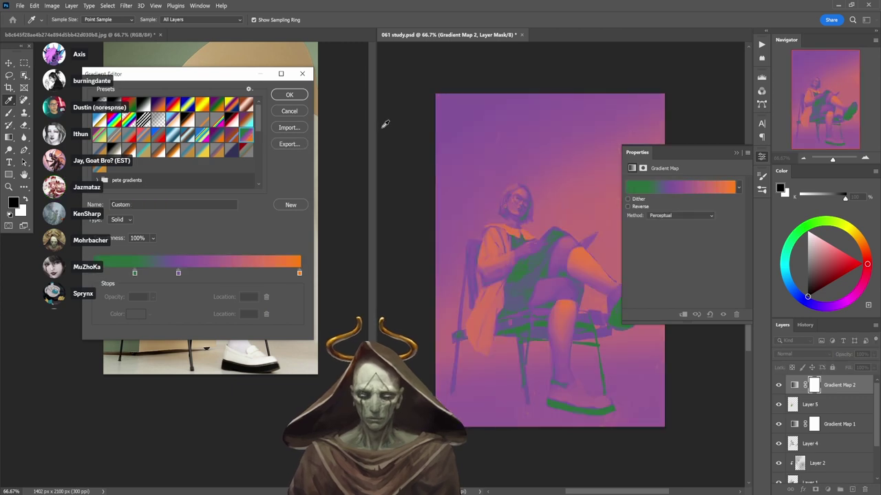
{"action": "left_click", "coordinate": [296, 97]}
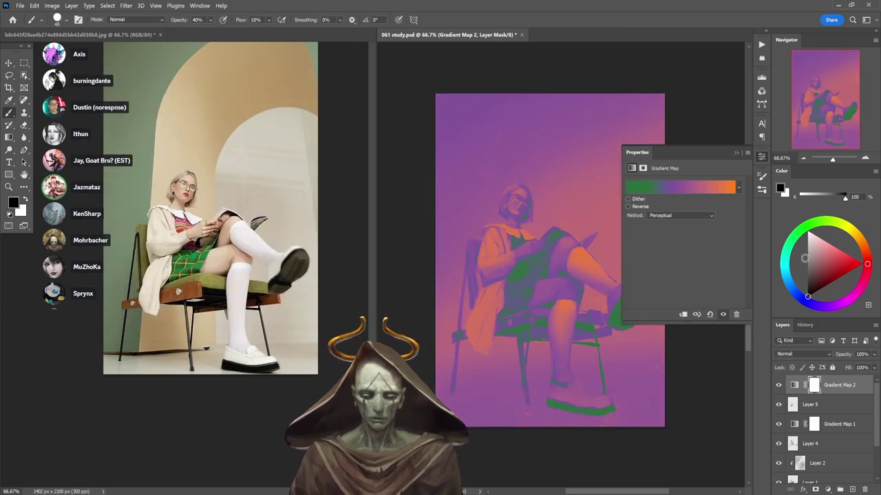
{"action": "left_click", "coordinate": [817, 354]}
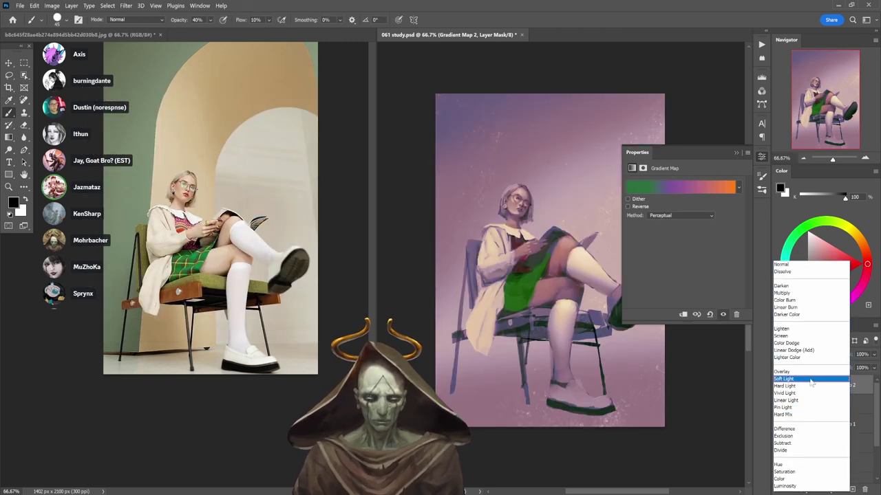
{"action": "left_click", "coordinate": [810, 382]}
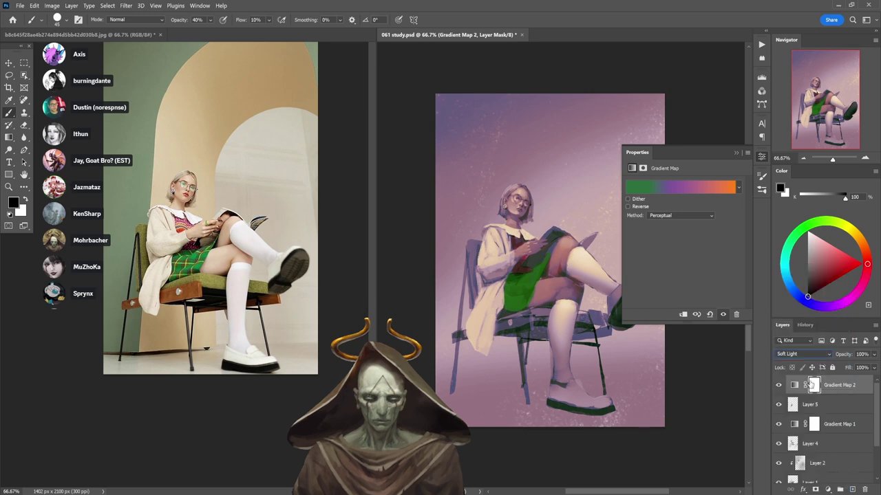
- Try a range of custom gradient presets on the second gradient map to compare their color moods on the painting
{"action": "left_click", "coordinate": [689, 187]}
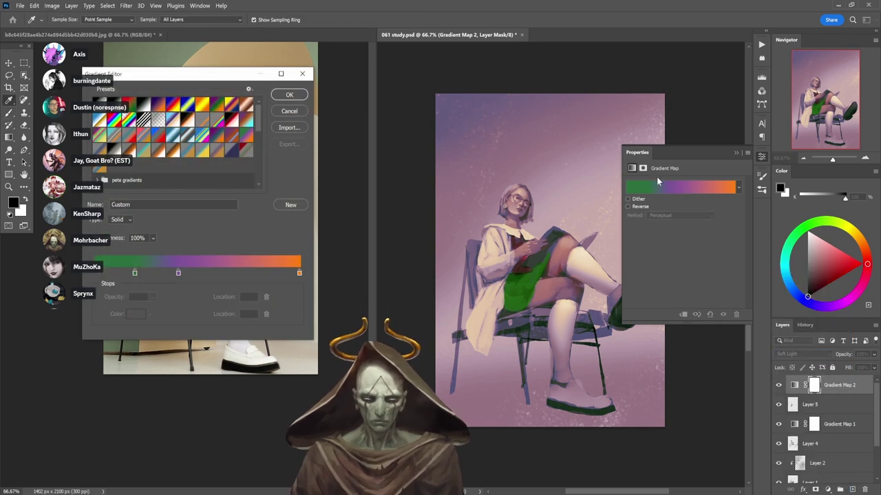
{"action": "left_click", "coordinate": [232, 147]}
{"action": "left_click", "coordinate": [231, 134]}
{"action": "left_click", "coordinate": [216, 135]}
{"action": "left_click", "coordinate": [214, 150]}
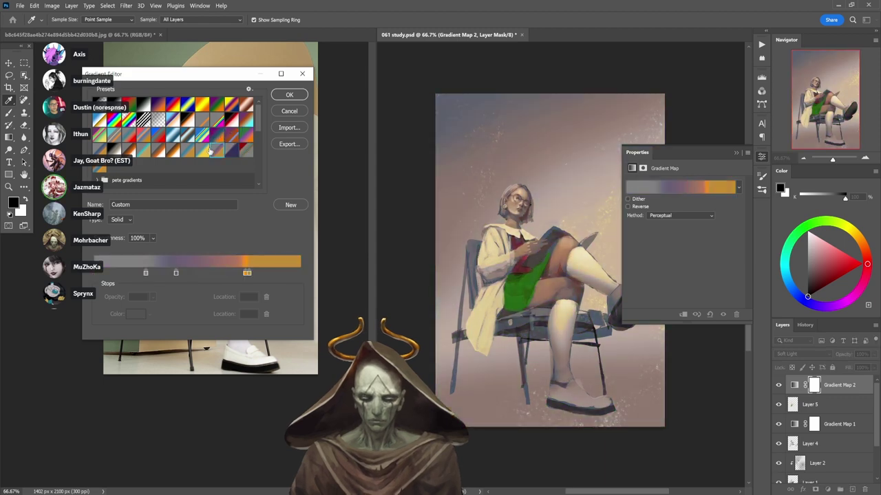
{"action": "left_click", "coordinate": [205, 150]}
{"action": "left_click", "coordinate": [206, 136]}
{"action": "left_click", "coordinate": [188, 135]}
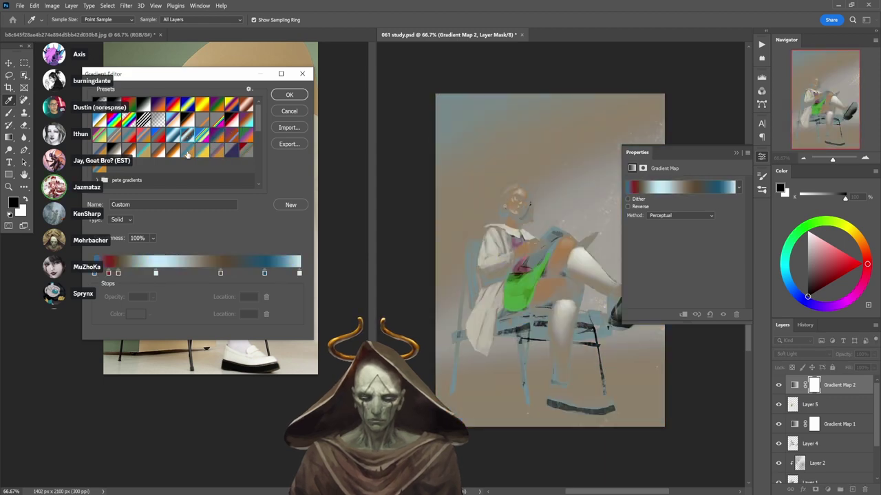
{"action": "left_click", "coordinate": [188, 150]}
{"action": "left_click", "coordinate": [174, 135]}
{"action": "left_click", "coordinate": [173, 150]}
{"action": "left_click", "coordinate": [161, 150]}
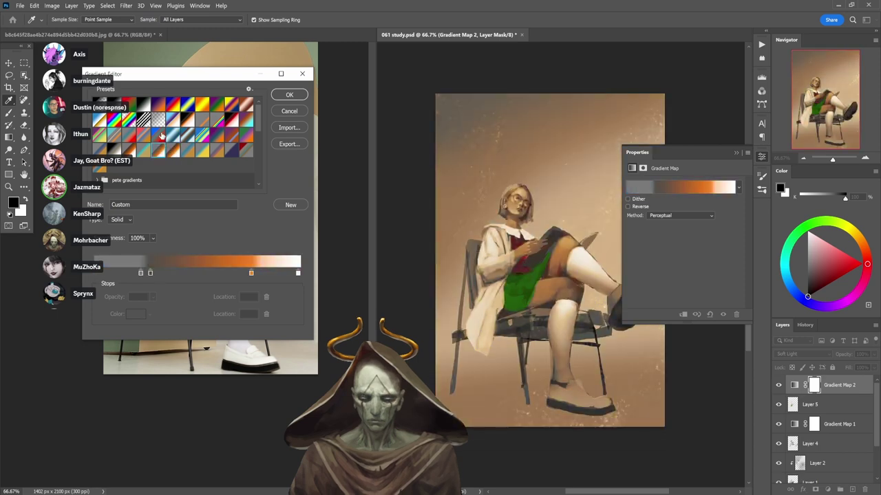
{"action": "left_click", "coordinate": [157, 136]}
{"action": "left_click", "coordinate": [144, 137]}
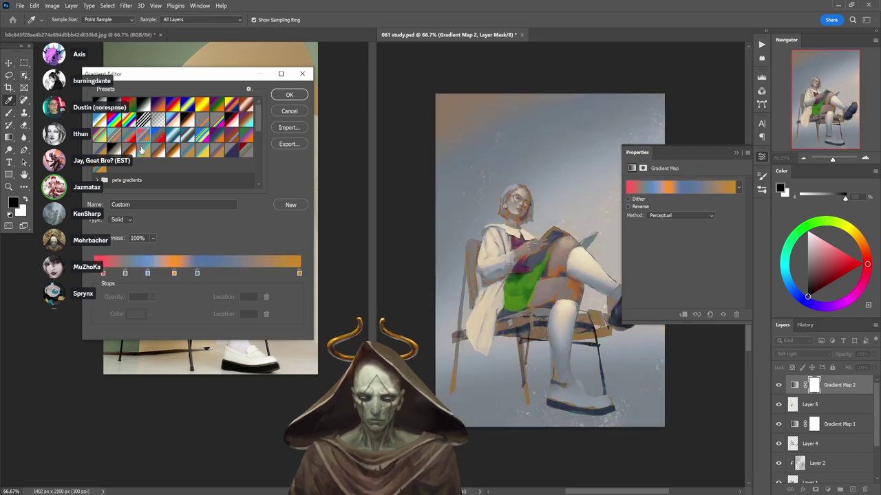
{"action": "left_click", "coordinate": [143, 151]}
{"action": "left_click", "coordinate": [142, 137]}
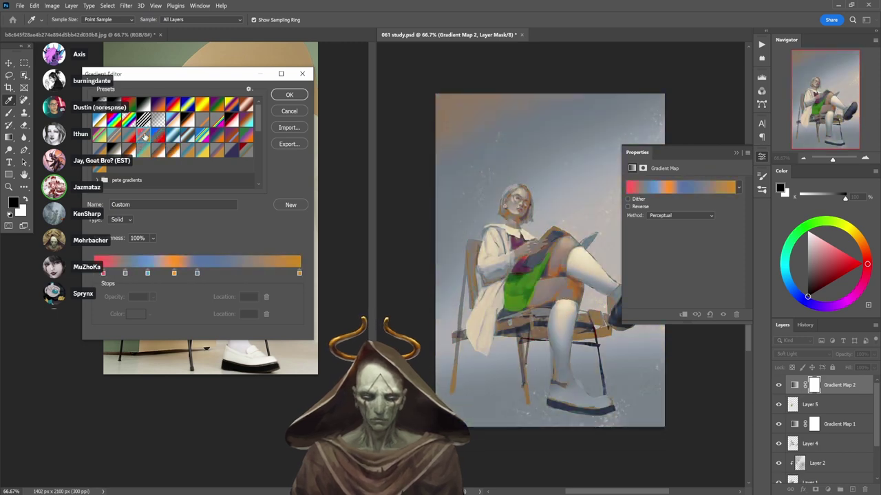
{"action": "left_click", "coordinate": [126, 146]}
{"action": "left_click", "coordinate": [127, 151]}
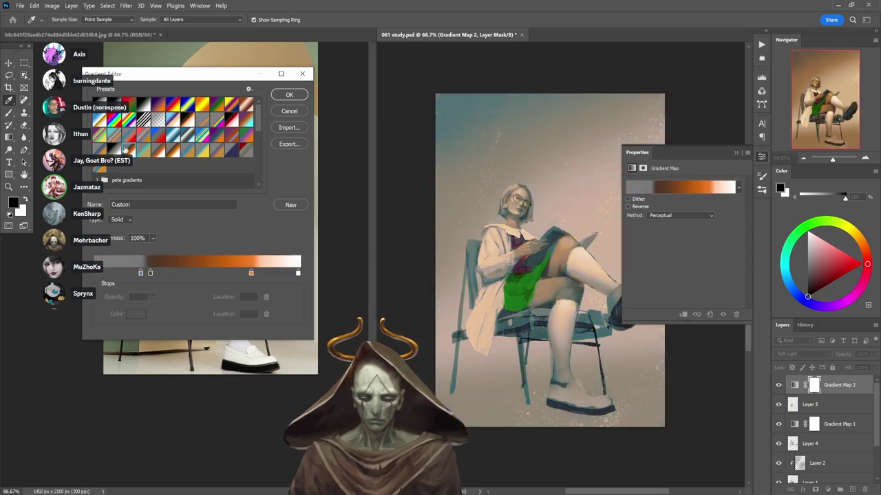
{"action": "left_click", "coordinate": [114, 135]}
{"action": "left_click", "coordinate": [115, 131]}
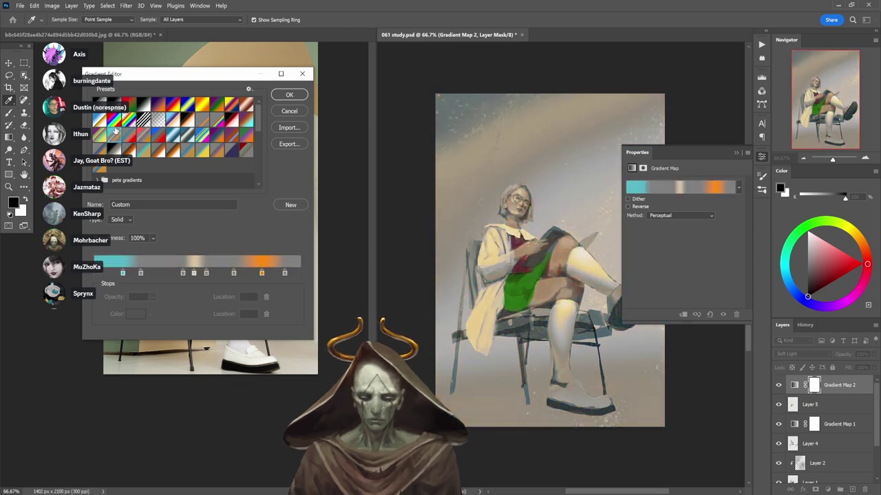
{"action": "left_click", "coordinate": [108, 121]}
{"action": "left_click", "coordinate": [100, 151]}
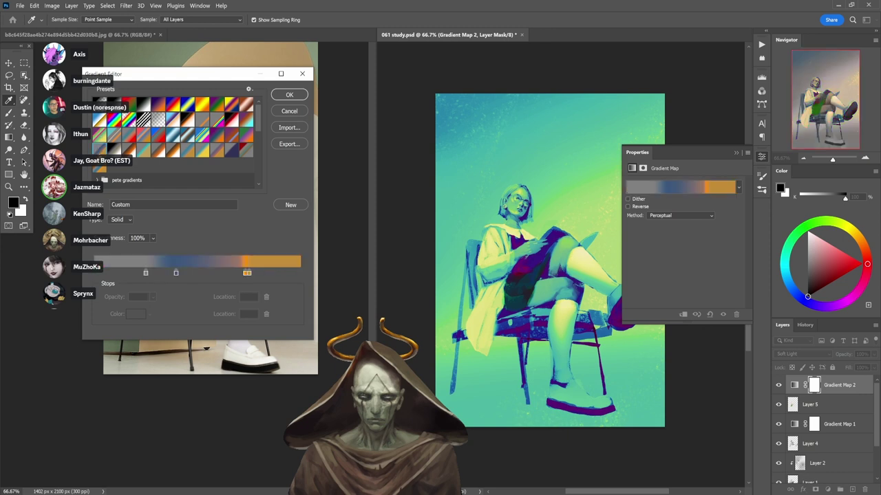
{"action": "left_click", "coordinate": [100, 166]}
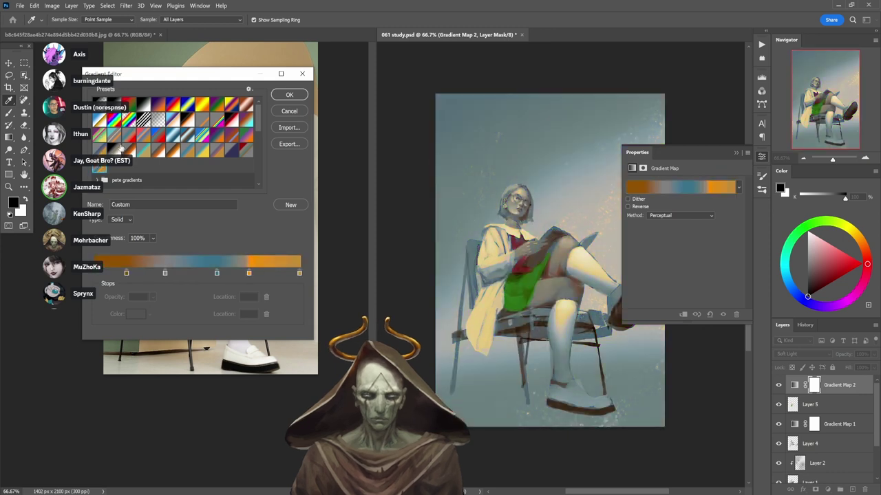
- Compare a few more presets for the second gradient map and apply Violet, Green, Orange
{"action": "left_click", "coordinate": [231, 121]}
{"action": "left_click", "coordinate": [248, 121]}
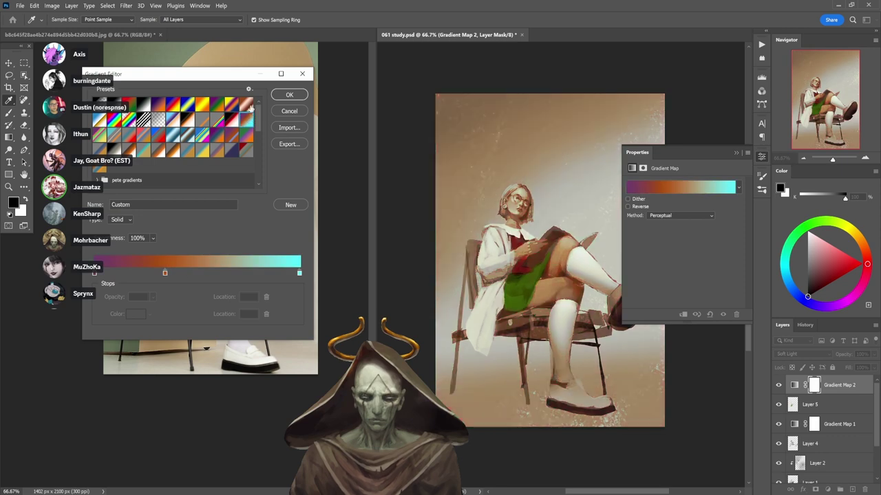
{"action": "left_click", "coordinate": [247, 106]}
{"action": "left_click", "coordinate": [234, 108]}
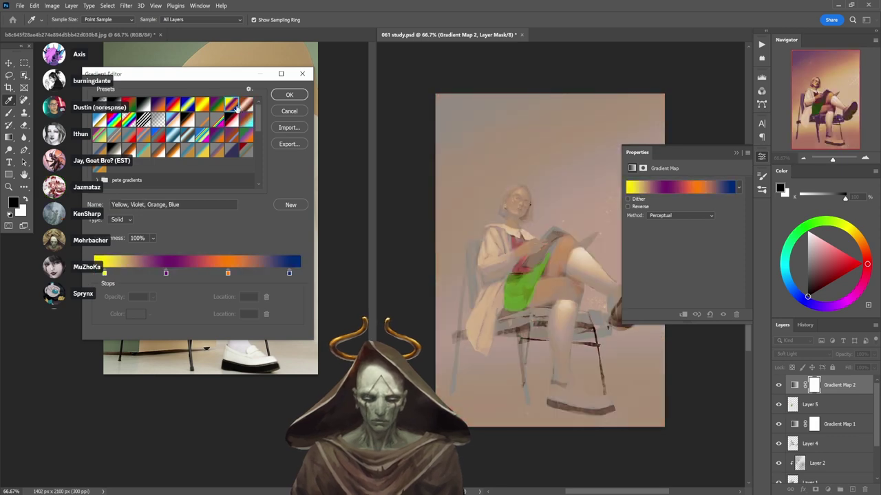
{"action": "left_click", "coordinate": [245, 121]}
{"action": "left_click", "coordinate": [228, 109]}
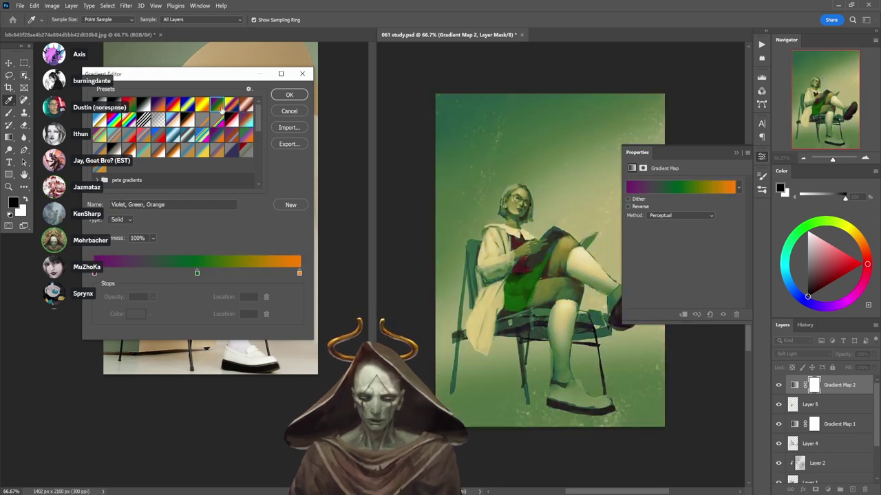
{"action": "left_click_drag", "start_coordinate": [211, 82], "coordinate": [184, 304]}
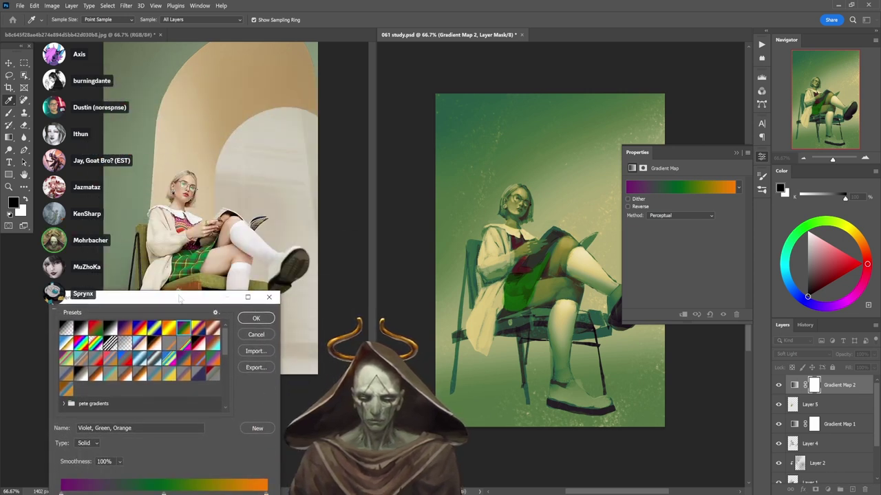
{"action": "left_click_drag", "start_coordinate": [192, 304], "coordinate": [279, 123]}
{"action": "left_click", "coordinate": [345, 137]}
{"action": "key", "text": "b"}
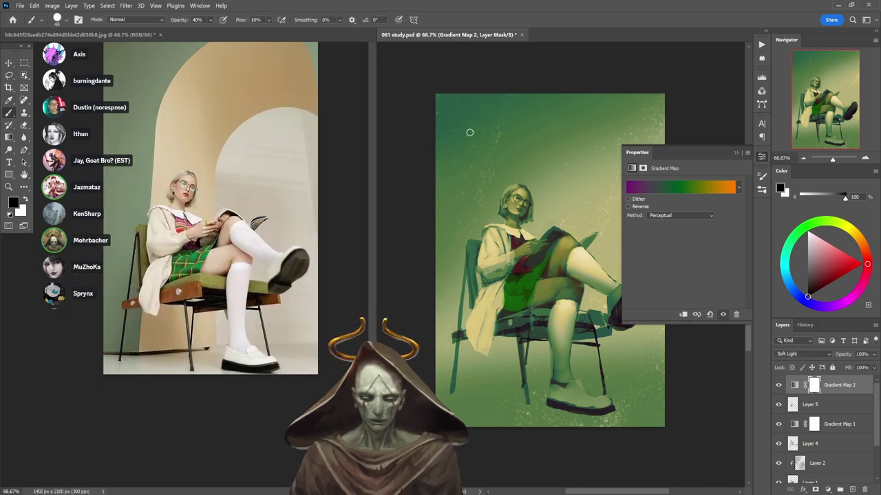
- Mask the second gradient map with a black-to-white radial gradient running from beside the woman's head to her lower shoe
{"action": "left_click", "coordinate": [760, 157]}
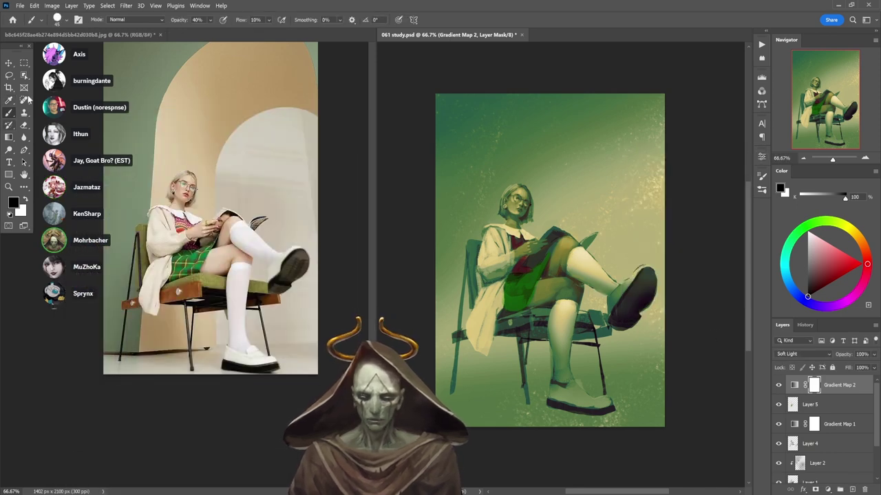
{"action": "left_click", "coordinate": [9, 139]}
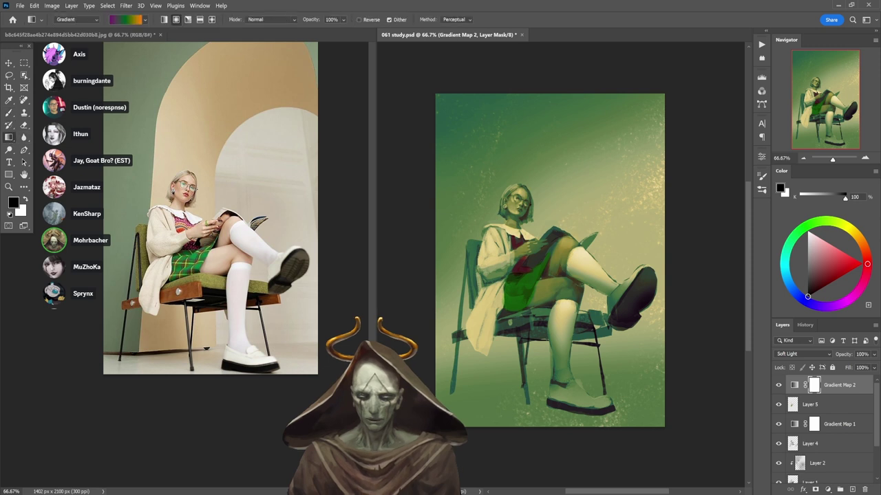
{"action": "left_click", "coordinate": [146, 20]}
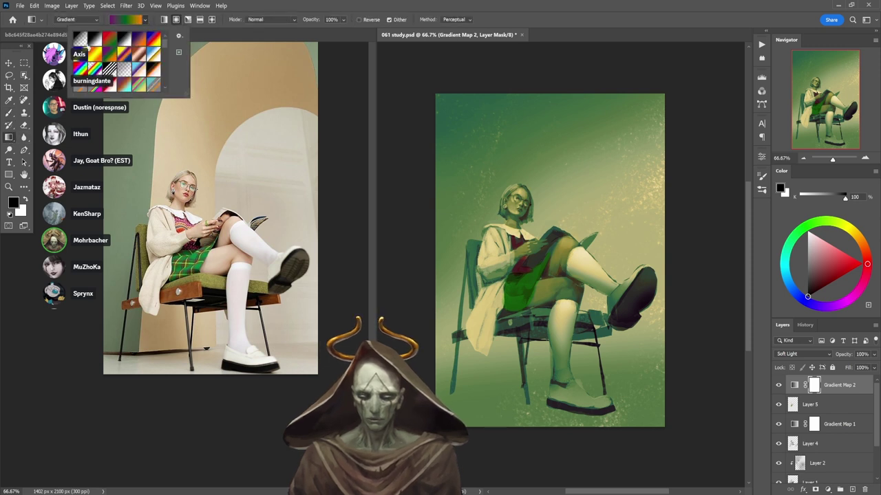
{"action": "left_click", "coordinate": [93, 41]}
{"action": "left_click_drag", "start_coordinate": [494, 194], "coordinate": [577, 387]}
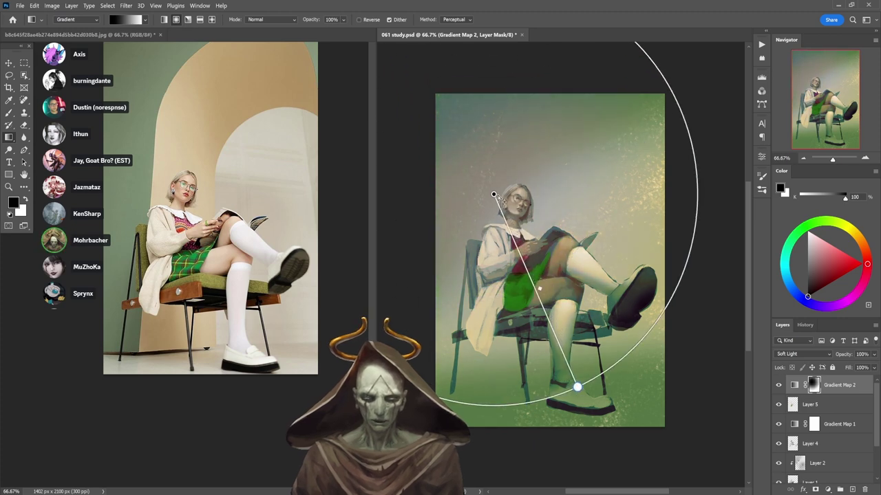
{"action": "double_click", "coordinate": [493, 194]}
{"action": "left_click", "coordinate": [758, 203]}
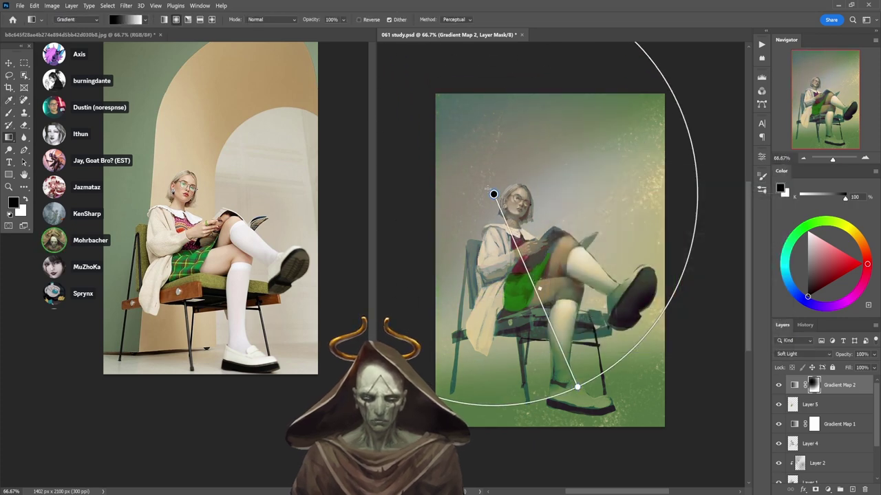
- Try recentering the second gradient map's radial mask gradient and running it as a linear gradient in different directions across the painting
{"action": "left_click_drag", "start_coordinate": [493, 194], "coordinate": [541, 232]}
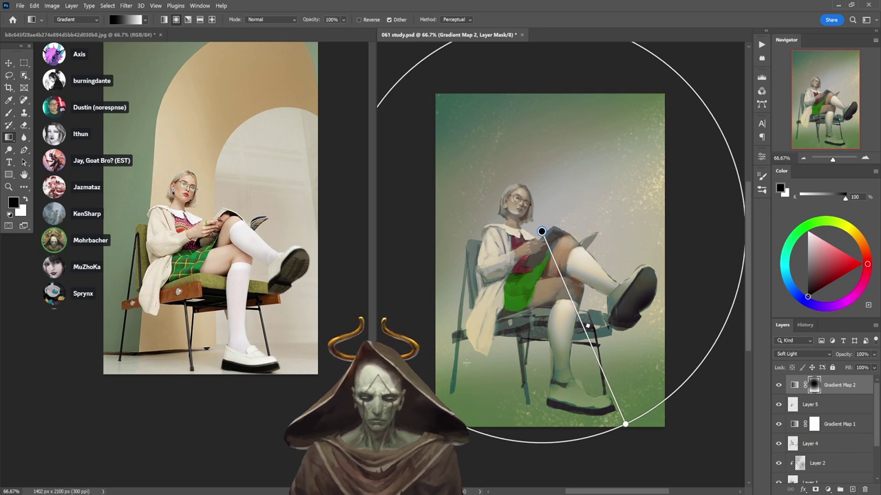
{"action": "left_click", "coordinate": [165, 21]}
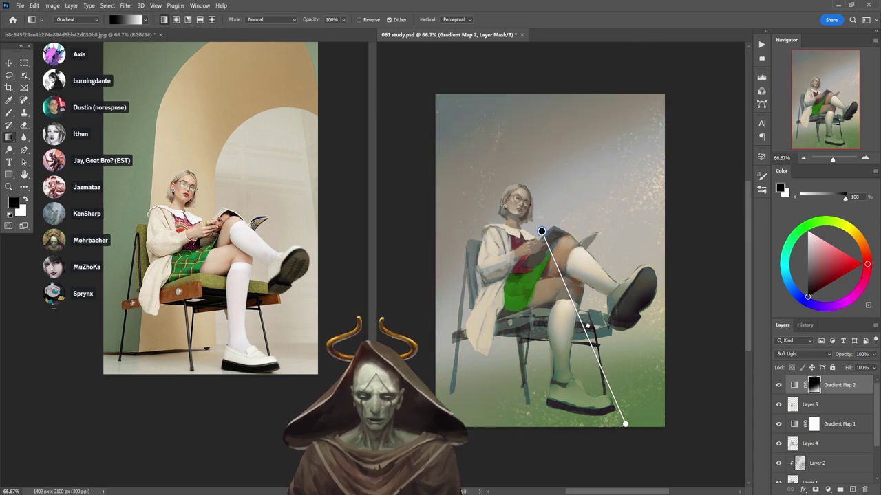
{"action": "left_click_drag", "start_coordinate": [503, 166], "coordinate": [596, 370]}
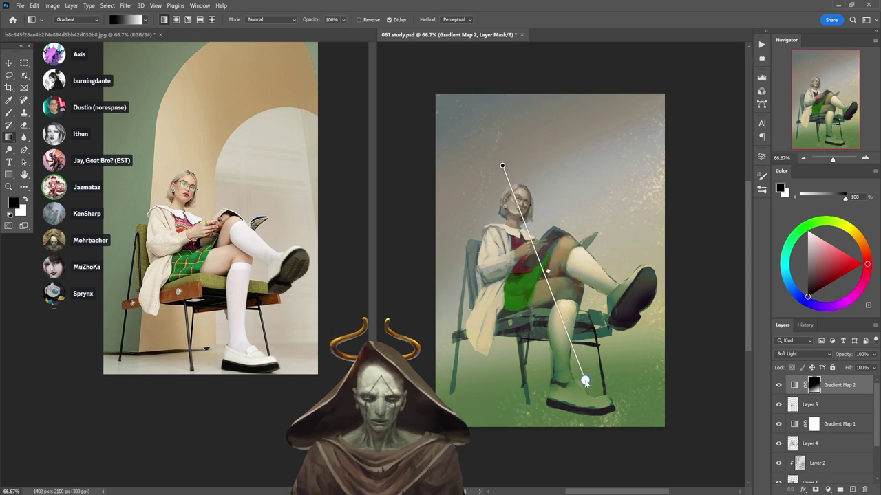
{"action": "left_click_drag", "start_coordinate": [478, 378], "coordinate": [535, 308]}
{"action": "left_click_drag", "start_coordinate": [632, 203], "coordinate": [643, 122]}
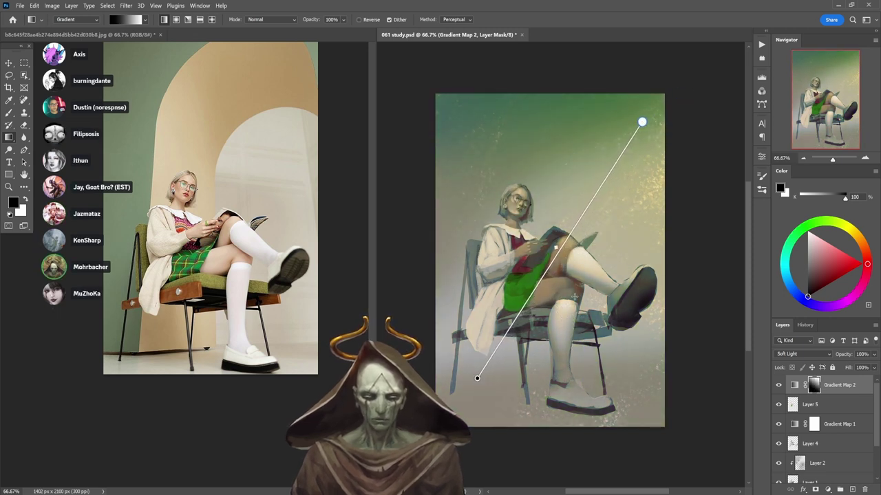
- Redraw the second gradient map's mask as a black-to-white radial gradient centered on the woman's raised knee
{"action": "left_click_drag", "start_coordinate": [474, 131], "coordinate": [637, 268]}
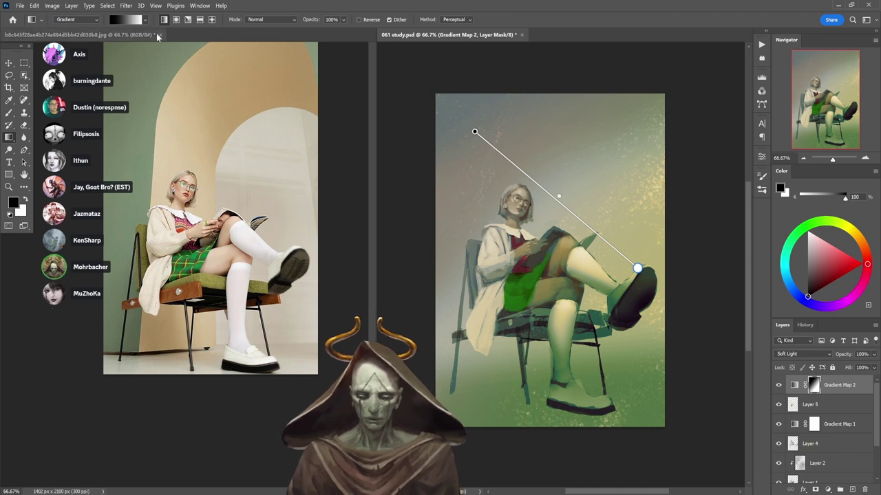
{"action": "left_click", "coordinate": [177, 19]}
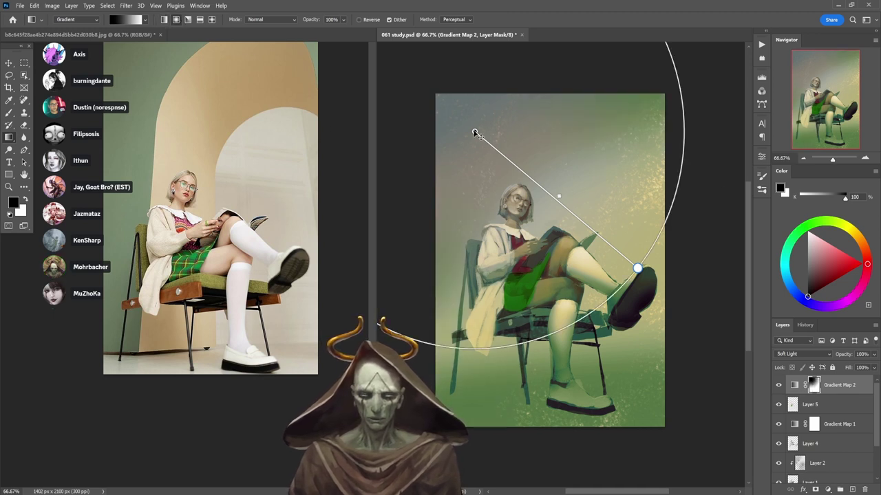
{"action": "left_click_drag", "start_coordinate": [475, 132], "coordinate": [571, 249]}
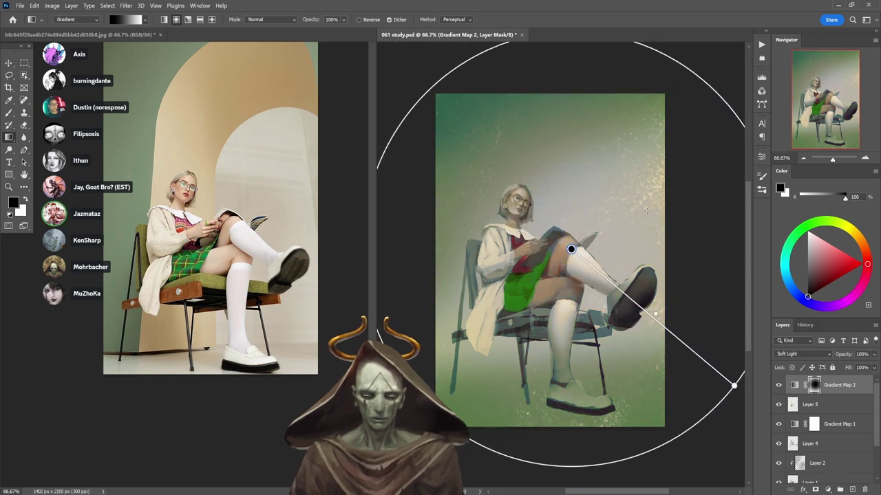
- Compare several gradient presets on the second gradient map and apply the green, purple and orange one
{"action": "double_click", "coordinate": [794, 385]}
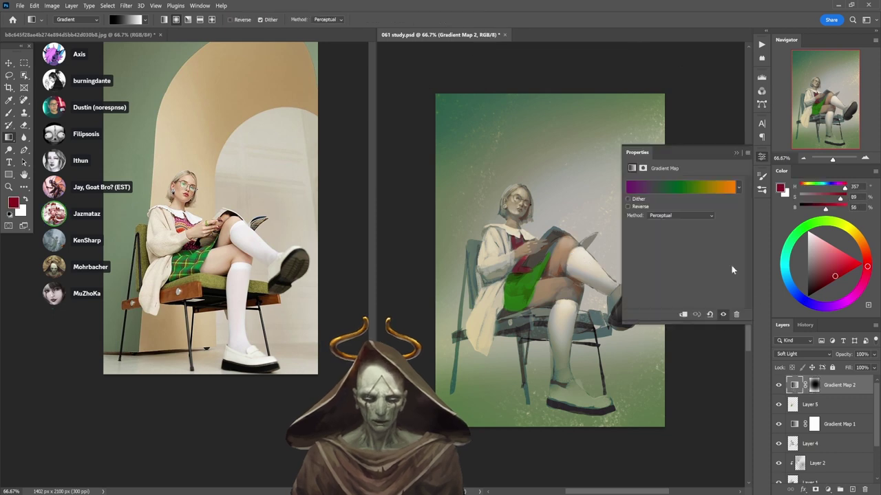
{"action": "left_click", "coordinate": [692, 189]}
{"action": "left_click", "coordinate": [247, 195]}
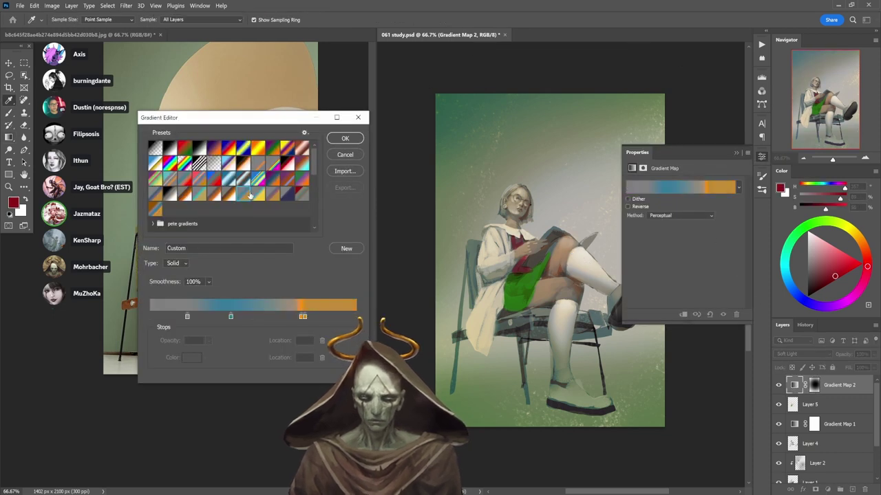
{"action": "left_click", "coordinate": [257, 195]}
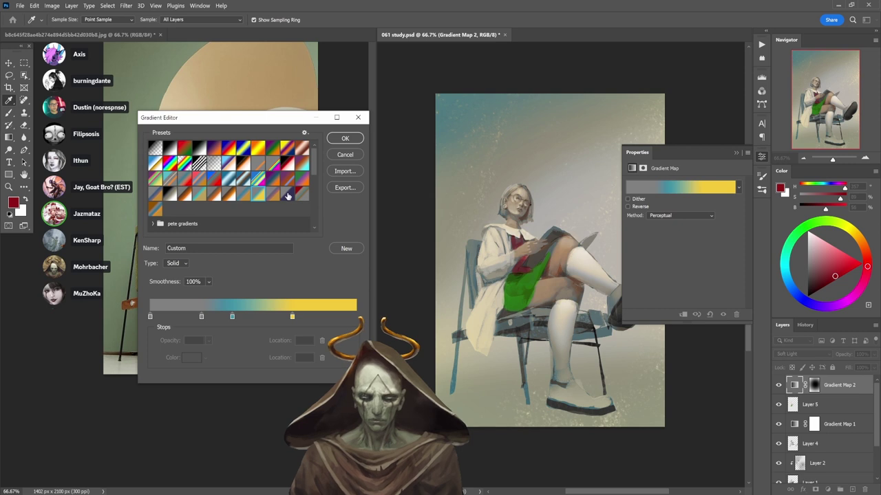
{"action": "left_click", "coordinate": [288, 195]}
{"action": "left_click", "coordinate": [303, 196]}
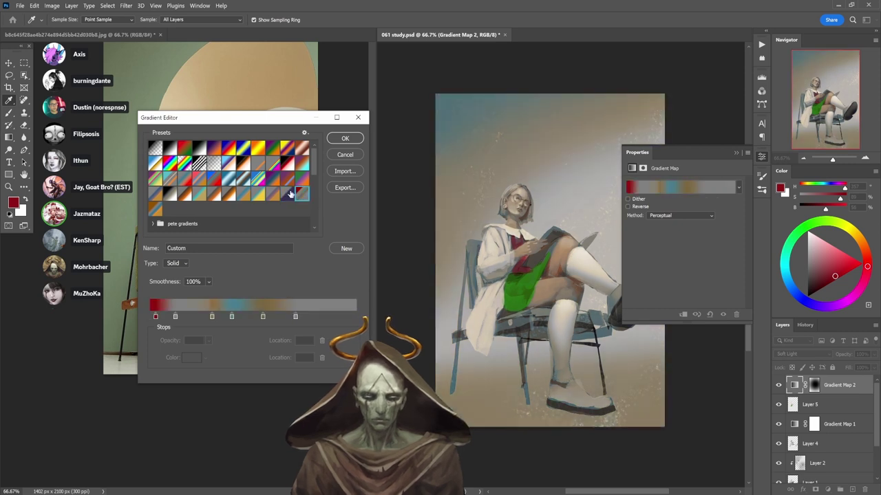
{"action": "left_click", "coordinate": [290, 180]}
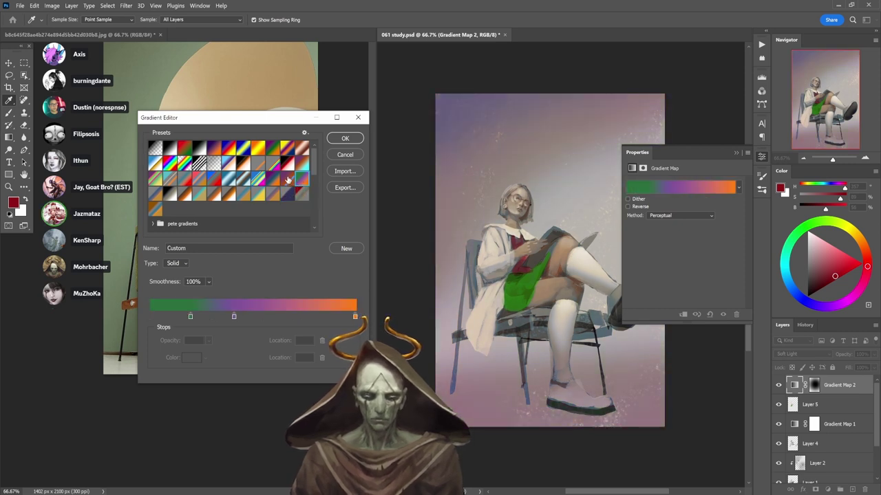
{"action": "left_click", "coordinate": [342, 140]}
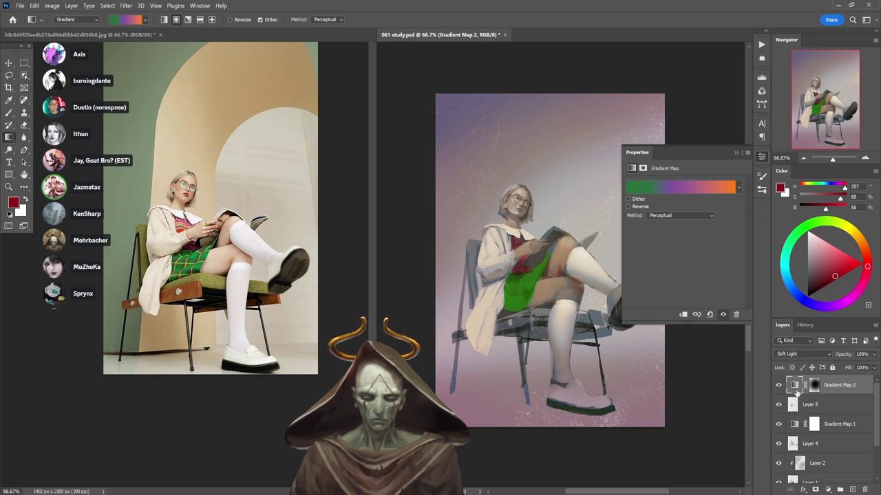
- Lower the second gradient map's opacity to 62% and toggle its visibility to compare the painting with and without it
{"action": "left_click_drag", "start_coordinate": [837, 354], "coordinate": [832, 359]}
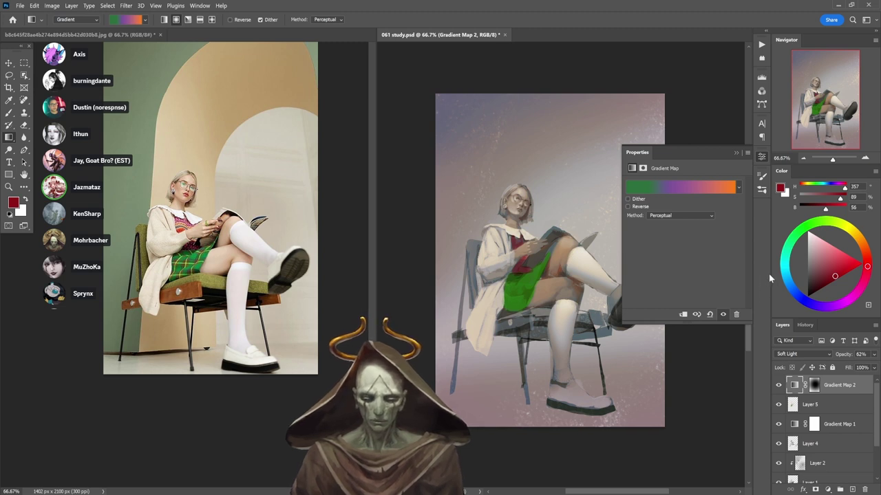
{"action": "left_click", "coordinate": [760, 156]}
{"action": "left_click", "coordinate": [778, 385]}
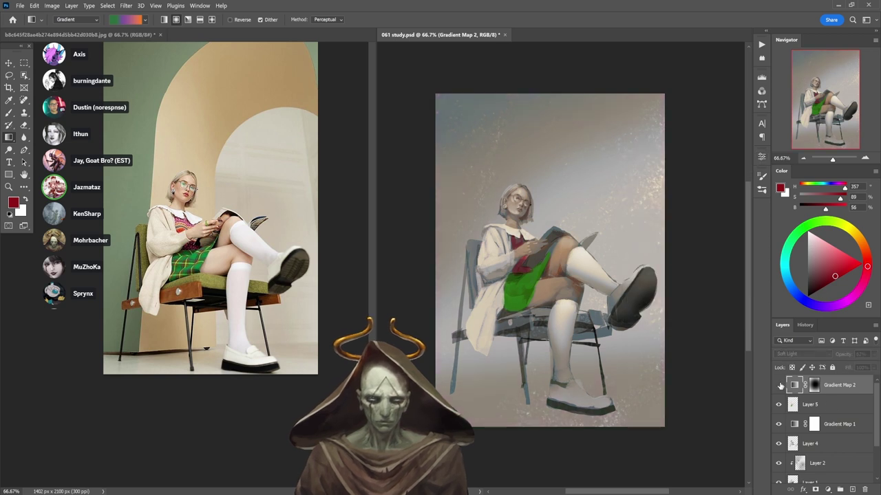
{"action": "left_click", "coordinate": [779, 385]}
{"action": "left_click", "coordinate": [779, 386]}
{"action": "left_click", "coordinate": [779, 385]}
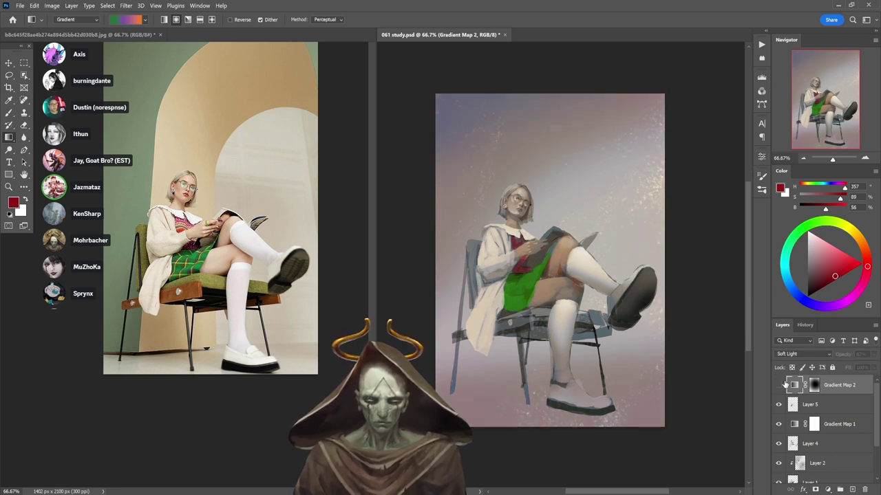
{"action": "left_click", "coordinate": [782, 385]}
{"action": "left_click", "coordinate": [779, 385]}
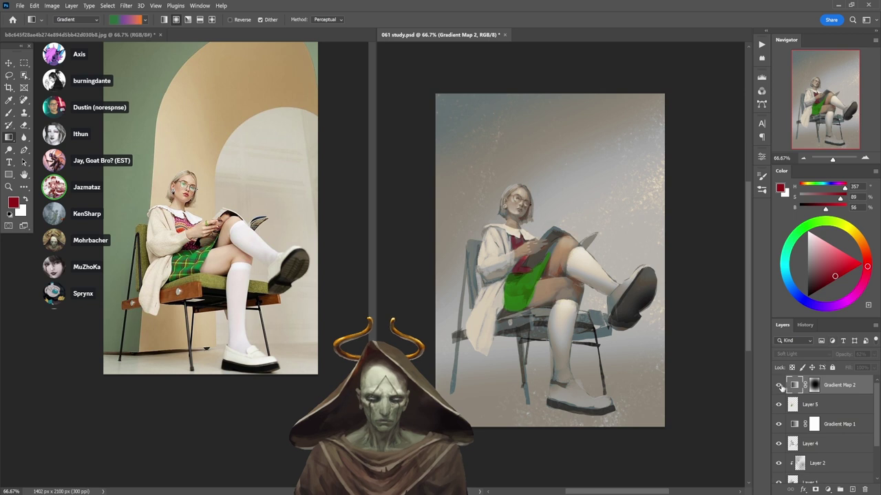
- Switch the second gradient map to Hard Light at 100% opacity and try the dark blue and purple-orange-blue presets on it
{"action": "left_click", "coordinate": [811, 351]}
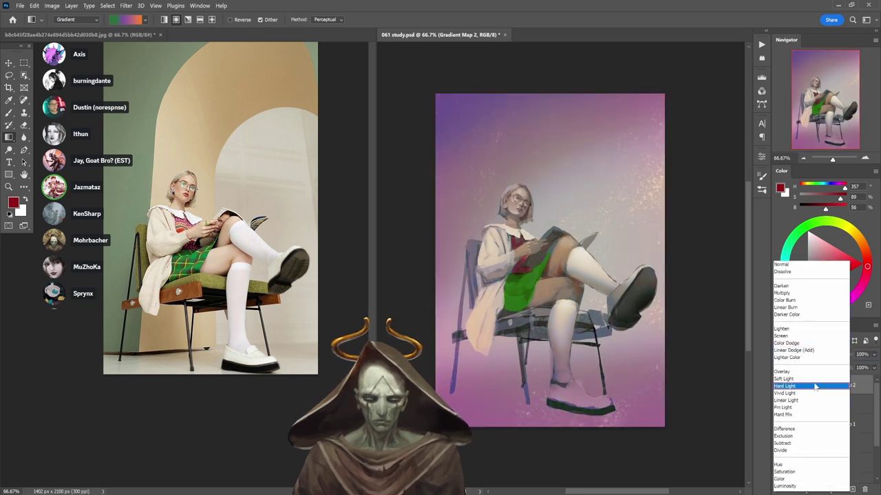
{"action": "left_click", "coordinate": [814, 387]}
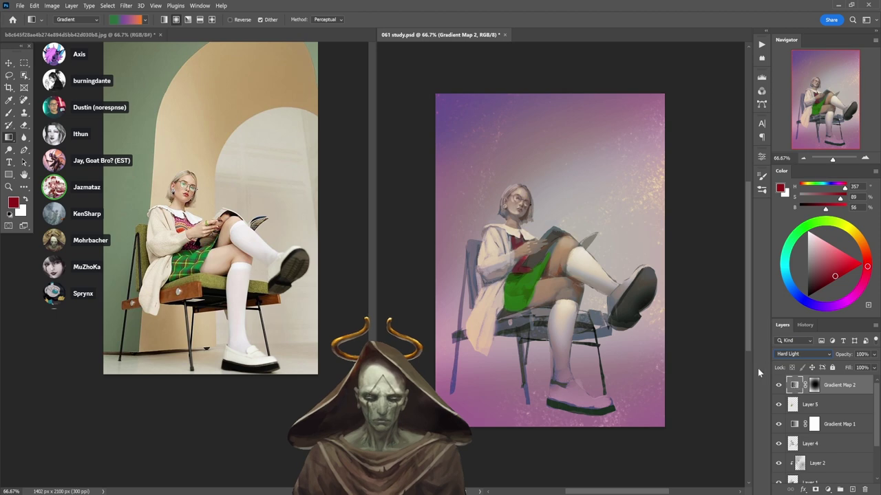
{"action": "double_click", "coordinate": [794, 386]}
{"action": "left_click", "coordinate": [686, 186]}
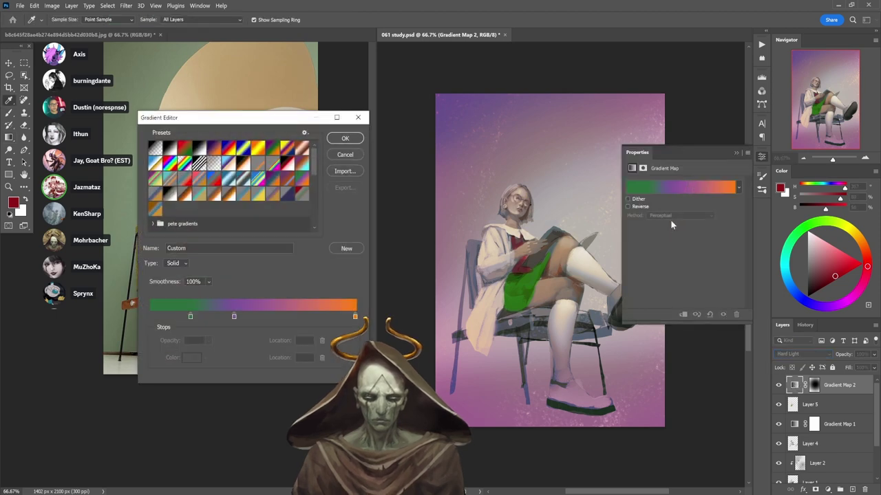
{"action": "left_click", "coordinate": [292, 195]}
{"action": "left_click", "coordinate": [289, 195]}
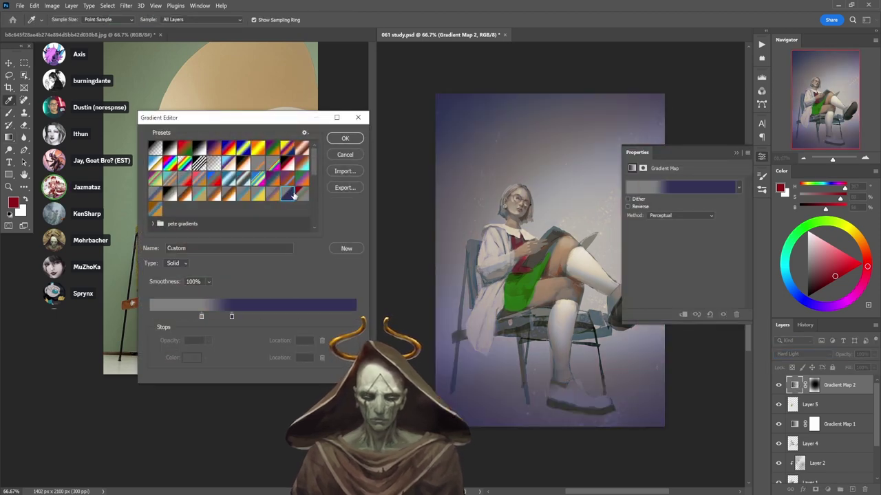
{"action": "left_click", "coordinate": [303, 195]}
{"action": "left_click", "coordinate": [301, 181]}
{"action": "left_click", "coordinate": [293, 183]}
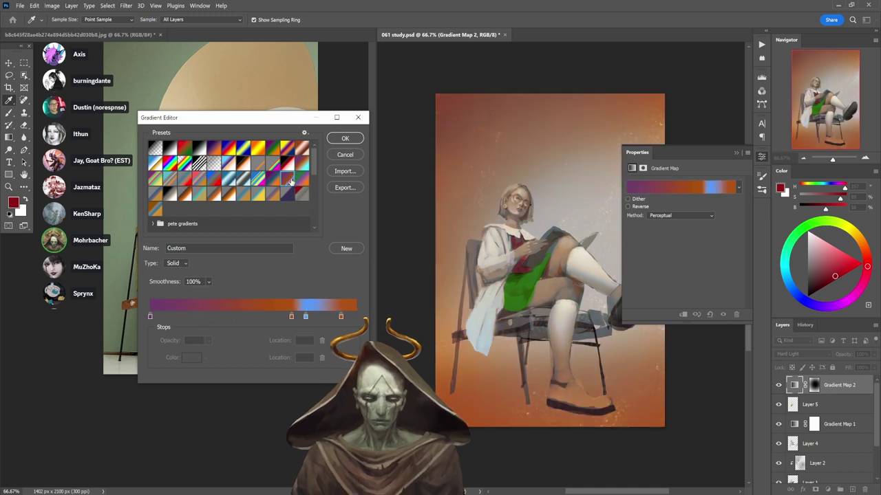
- Compare yellow, pale blue and orange presets on the second gradient map, and apply the gray, turquoise and tan gradient
{"action": "left_click", "coordinate": [257, 194]}
{"action": "left_click", "coordinate": [255, 194]}
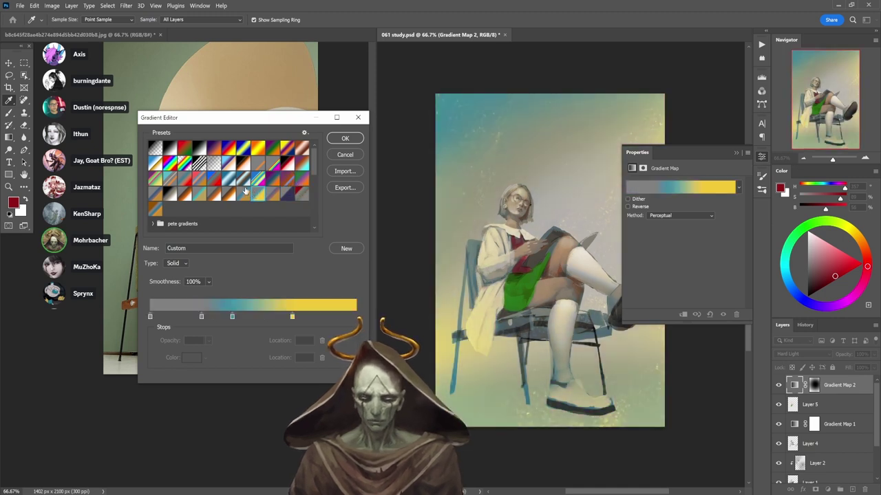
{"action": "left_click", "coordinate": [242, 190]}
{"action": "left_click", "coordinate": [232, 181]}
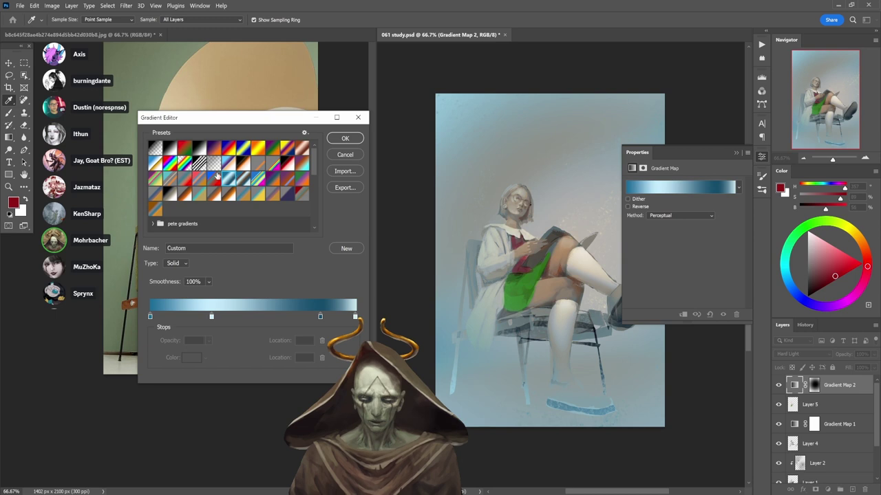
{"action": "left_click", "coordinate": [181, 194]}
{"action": "left_click", "coordinate": [181, 192]}
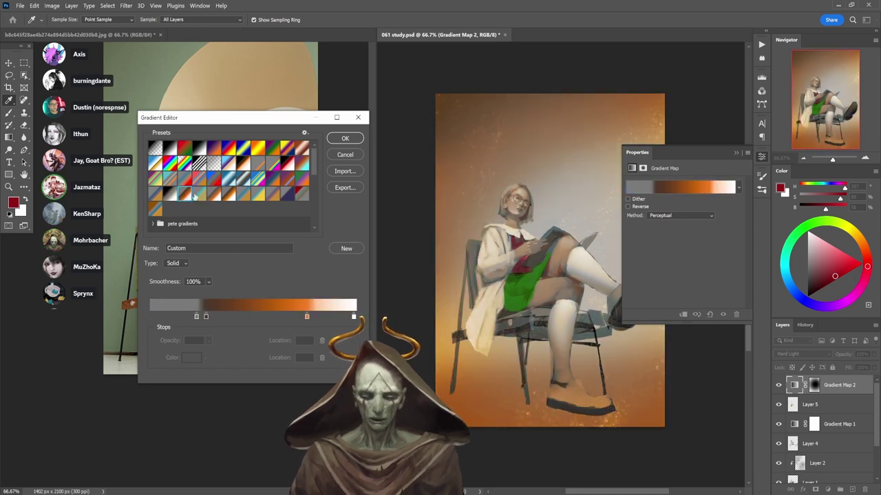
{"action": "left_click", "coordinate": [193, 195]}
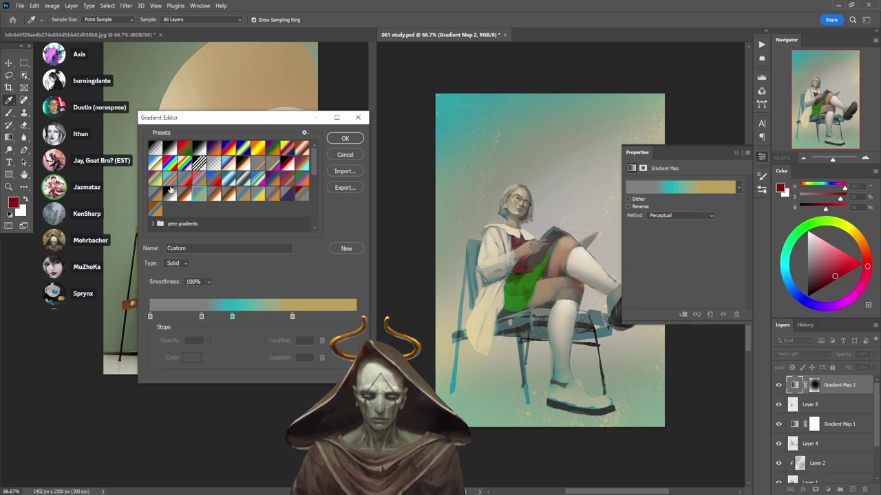
{"action": "left_click", "coordinate": [344, 139]}
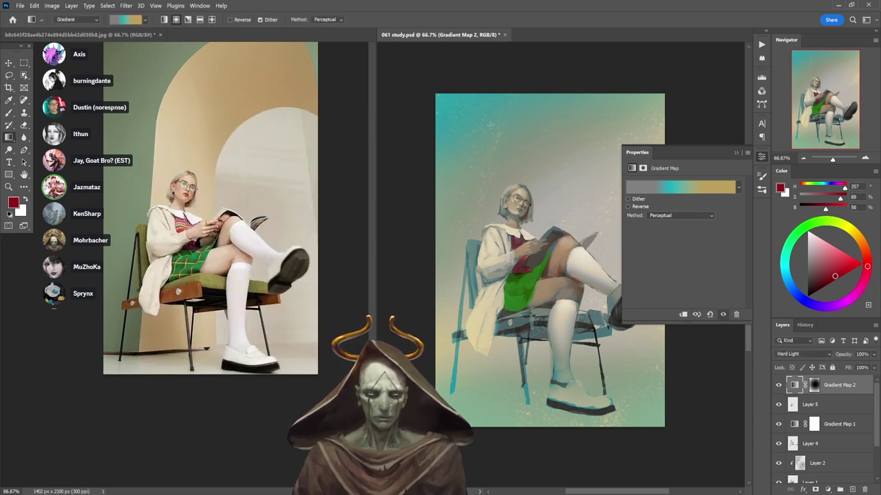
{"action": "left_click", "coordinate": [747, 147]}
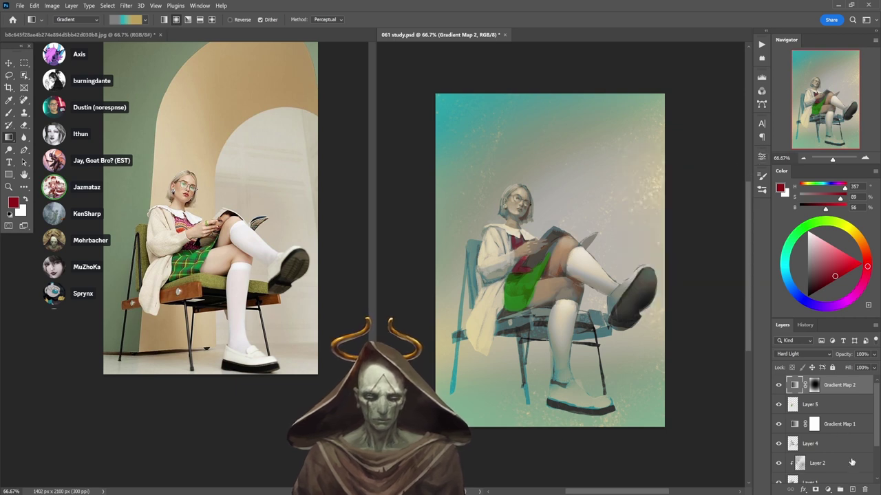
- Add a new layer above the second gradient map and choose the Sponge brush for painting
{"action": "left_click", "coordinate": [852, 489]}
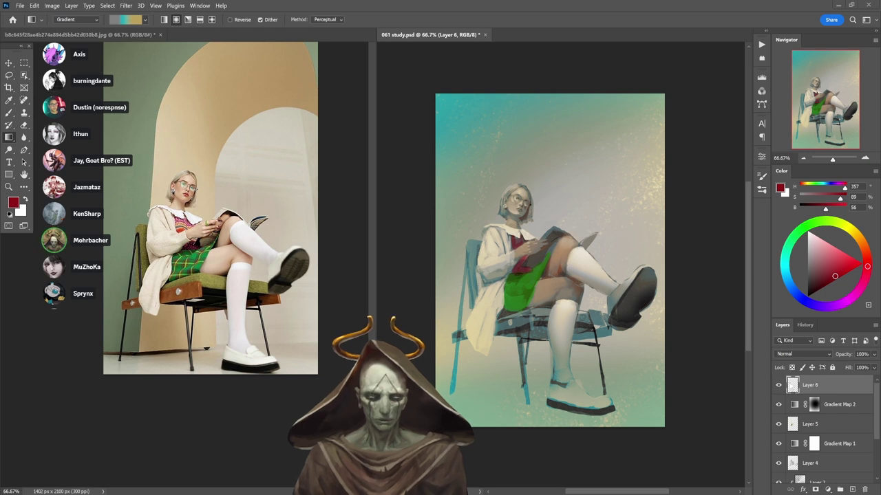
{"action": "left_click", "coordinate": [778, 385]}
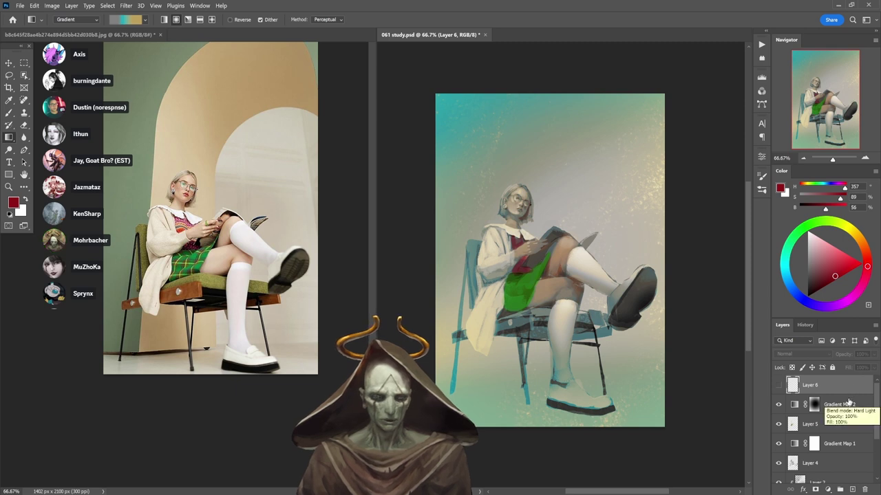
{"action": "left_click", "coordinate": [779, 386]}
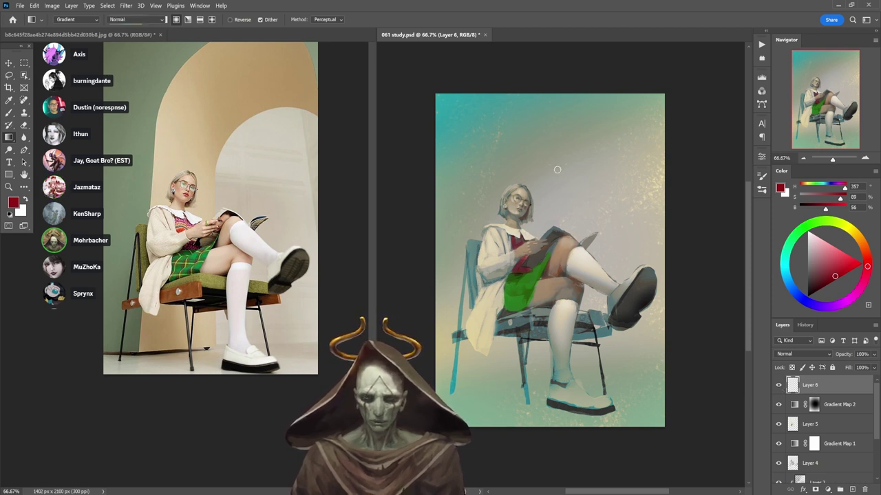
{"action": "key", "text": "b"}
{"action": "right_click", "coordinate": [526, 138]}
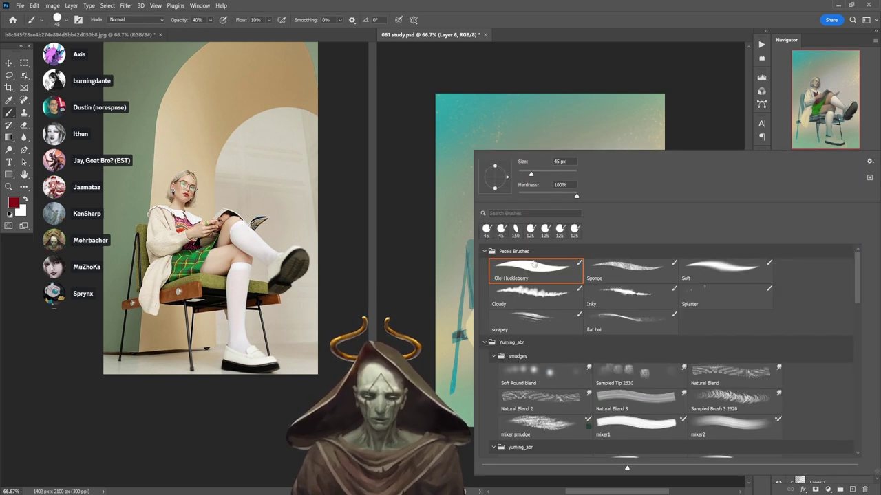
{"action": "left_click", "coordinate": [604, 267]}
{"action": "left_click", "coordinate": [705, 104]}
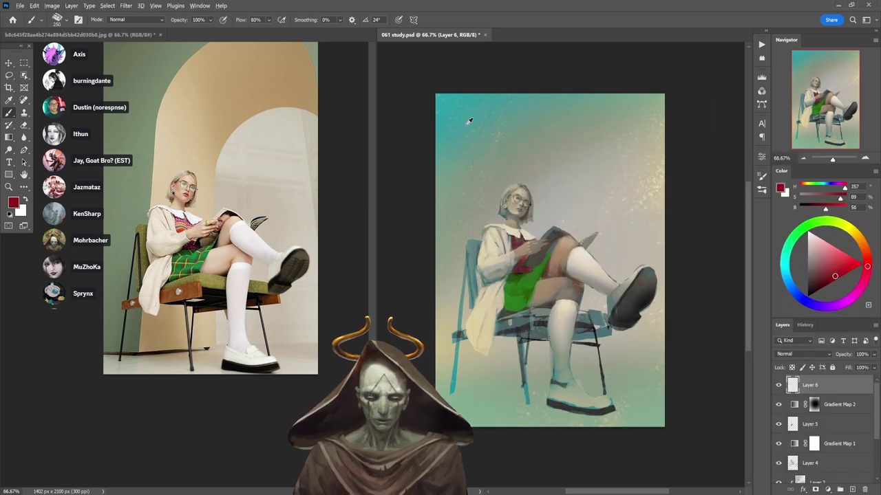
- Paint sampled teal and gray-green strokes across the upper background of Layer 6 with the brush at 60% opacity
{"action": "left_click", "coordinate": [492, 117], "text": "alt"}
{"action": "key", "text": "6"}
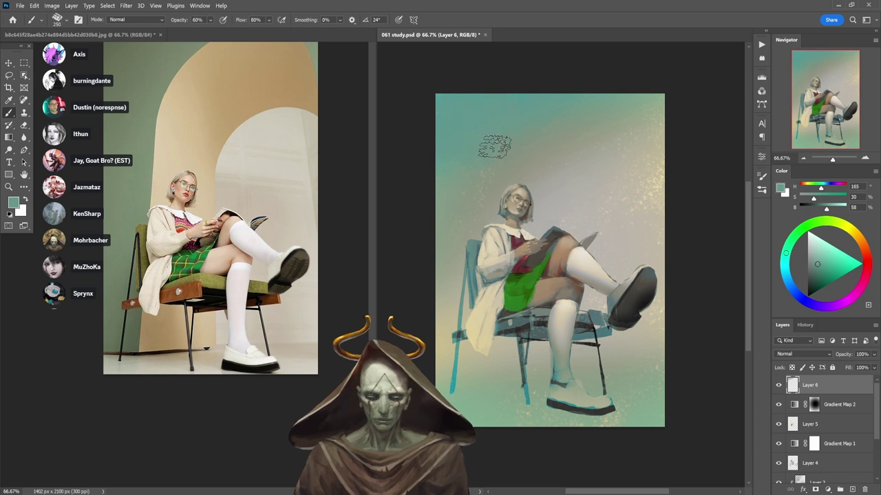
{"action": "left_click", "coordinate": [551, 143], "text": "alt"}
{"action": "left_click_drag", "start_coordinate": [548, 125], "coordinate": [561, 180]}
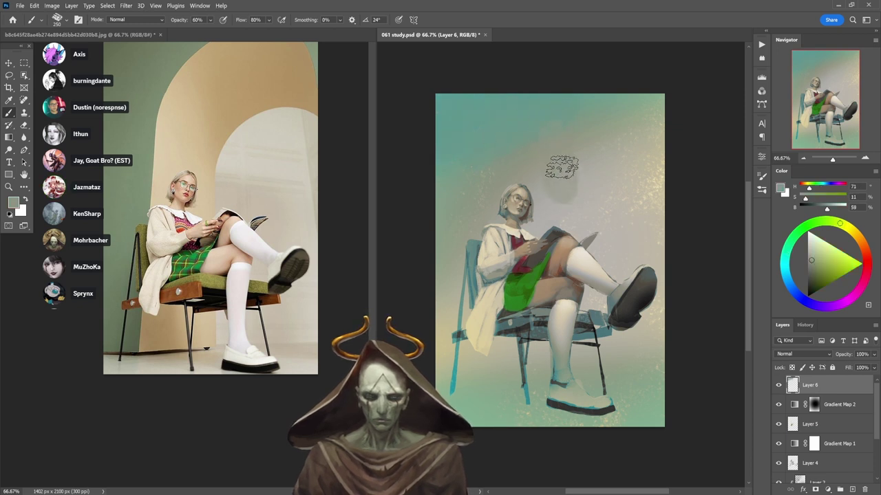
{"action": "left_click", "coordinate": [584, 100], "text": "alt"}
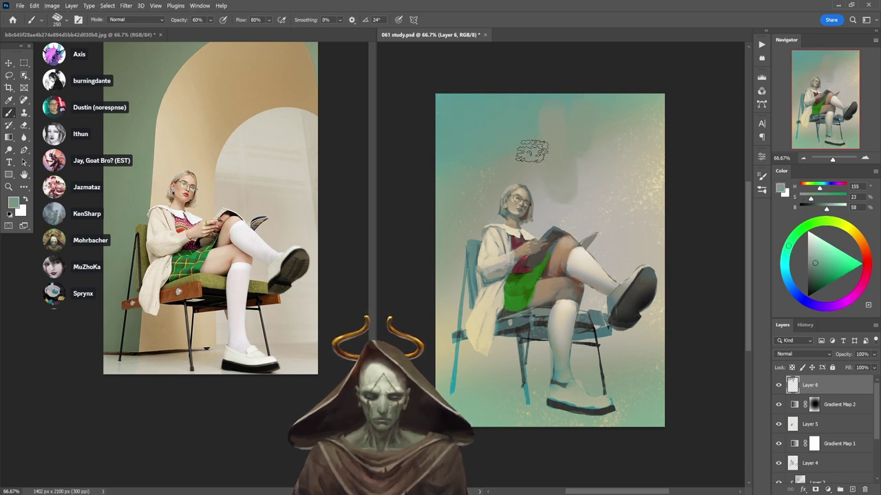
{"action": "left_click", "coordinate": [492, 168], "text": "alt"}
{"action": "left_click_drag", "start_coordinate": [479, 153], "coordinate": [472, 168]}
{"action": "left_click", "coordinate": [456, 127], "text": "alt"}
- Lock transparent pixels on Layer 5 and darken the skirt and thigh with sampled colors at 60% brush opacity
{"action": "left_click", "coordinate": [528, 277], "text": "alt"}
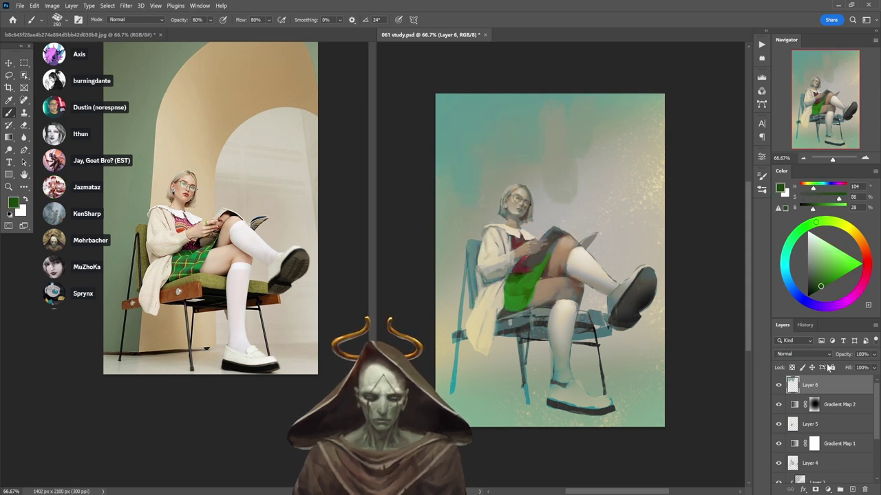
{"action": "left_click", "coordinate": [822, 423]}
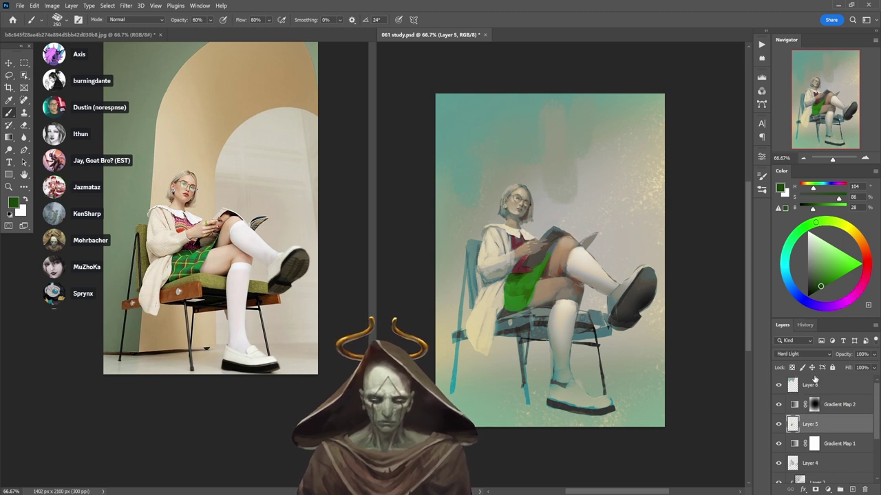
{"action": "left_click", "coordinate": [792, 367]}
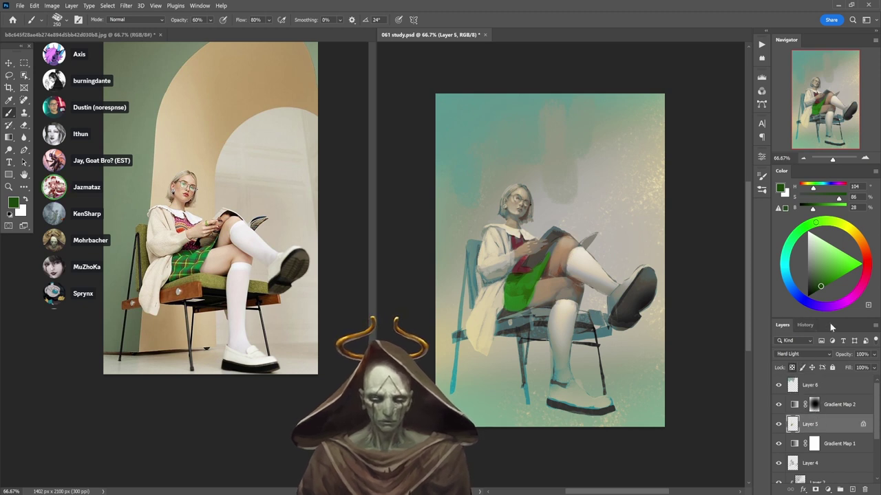
{"action": "left_click", "coordinate": [569, 249], "text": "alt"}
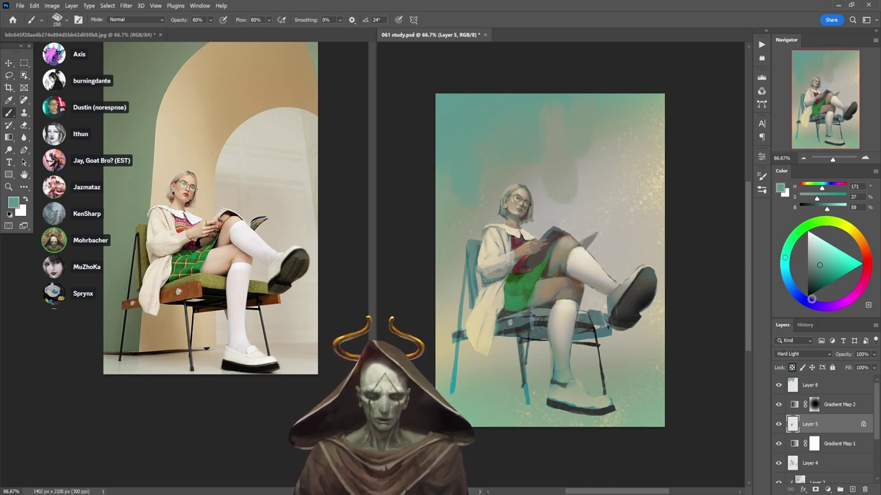
- On Layer 6, brush sampled cream tones over the upper-right background and its speckles at 30% opacity
{"action": "left_click", "coordinate": [812, 386]}
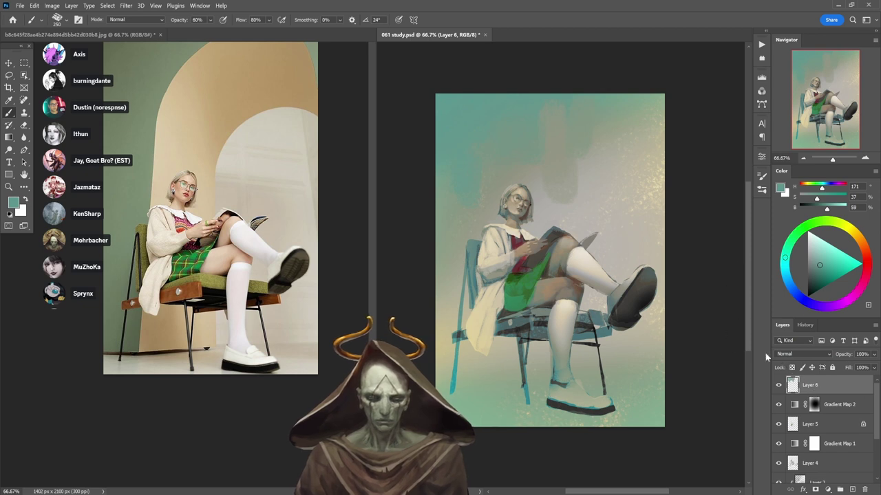
{"action": "left_click", "coordinate": [585, 143], "text": "alt"}
{"action": "left_click", "coordinate": [657, 175], "text": "alt"}
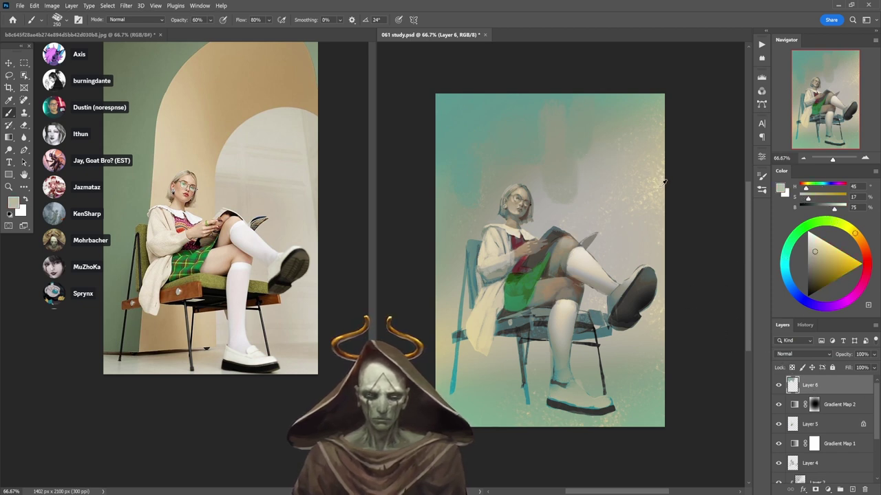
{"action": "left_click", "coordinate": [664, 182], "text": "alt"}
{"action": "key", "text": "3"}
{"action": "mouse_move", "coordinate": [656, 187]}
{"action": "left_mouse_down"}
{"action": "mouse_move", "coordinate": [614, 191]}
{"action": "mouse_move", "coordinate": [580, 161]}
{"action": "mouse_move", "coordinate": [576, 192]}
{"action": "mouse_move", "coordinate": [565, 196]}
{"action": "mouse_move", "coordinate": [555, 183]}
{"action": "mouse_move", "coordinate": [563, 151]}
{"action": "mouse_move", "coordinate": [576, 150]}
{"action": "mouse_move", "coordinate": [589, 168]}
{"action": "mouse_move", "coordinate": [602, 130]}
{"action": "mouse_move", "coordinate": [648, 127]}
{"action": "left_mouse_up"}
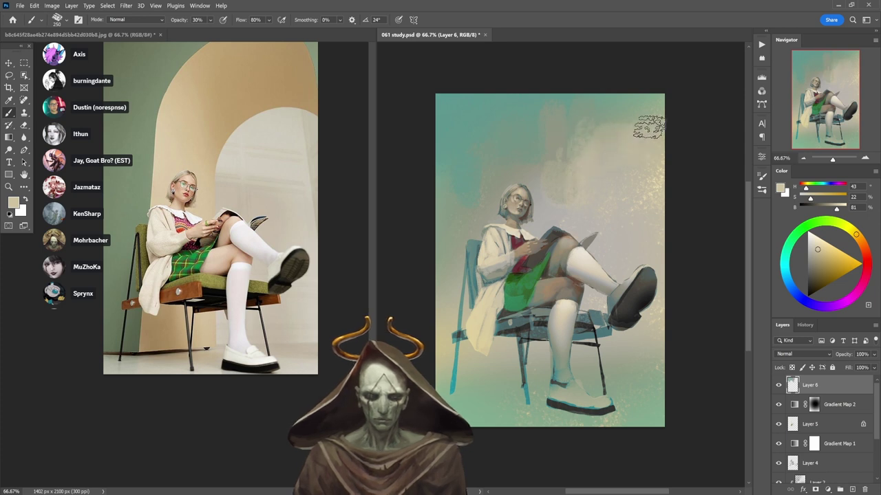
- Blend sampled beige and teal strokes into the background above and beside the head, raising brush opacity to 40%
{"action": "left_click", "coordinate": [564, 162], "text": "alt"}
{"action": "left_click", "coordinate": [551, 176], "text": "alt"}
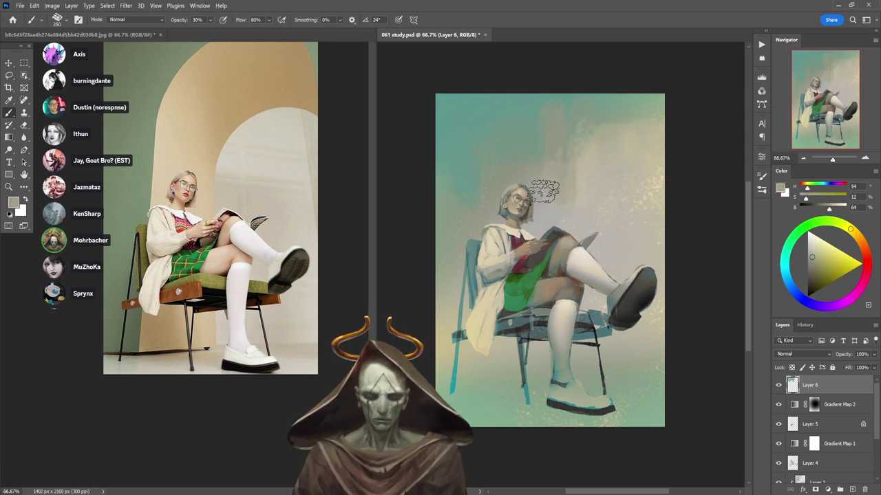
{"action": "left_click", "coordinate": [473, 152], "text": "alt"}
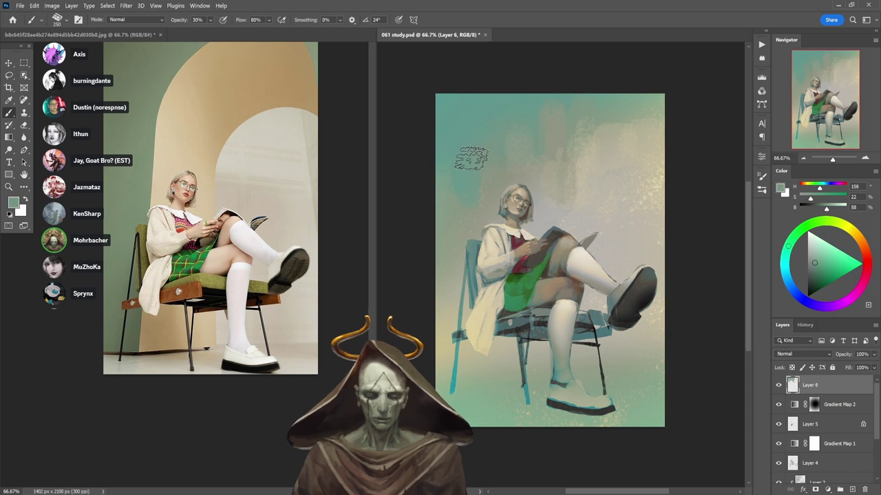
{"action": "left_click", "coordinate": [468, 147], "text": "alt"}
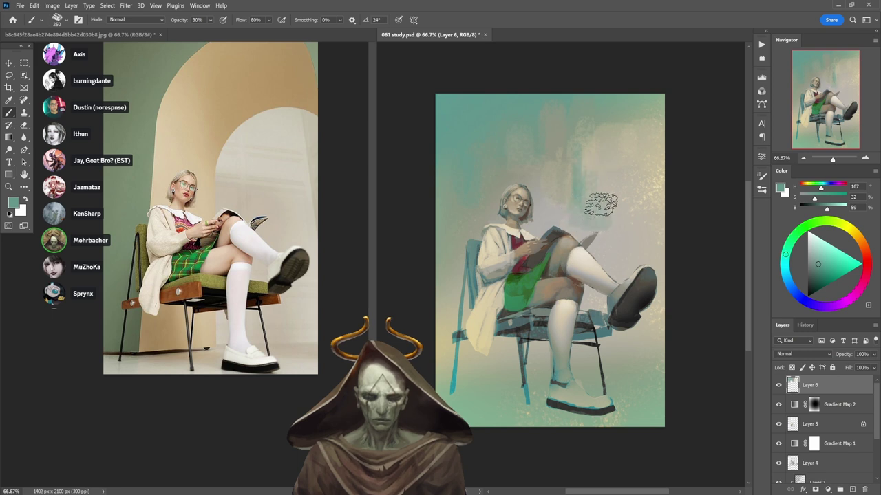
{"action": "left_click", "coordinate": [588, 147], "text": "alt"}
{"action": "key", "text": "4"}
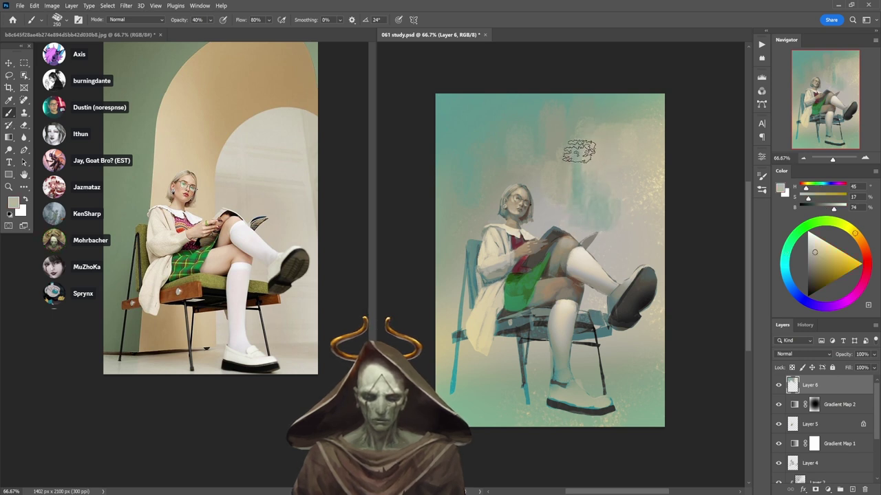
- Paint a darker floor plane beneath the chair and shoe using dark teal sampled from the painting at 40% opacity
{"action": "left_click", "coordinate": [490, 381], "text": "alt"}
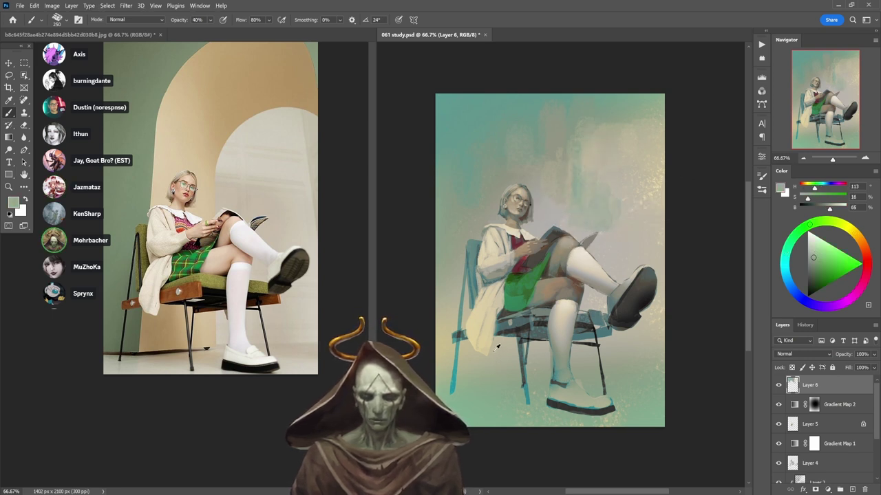
{"action": "left_click", "coordinate": [473, 106], "text": "alt"}
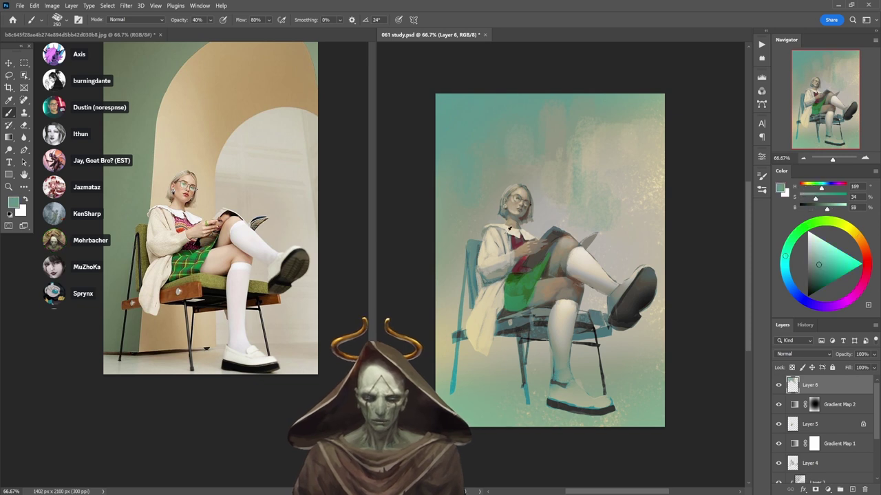
{"action": "left_click", "coordinate": [484, 251], "text": "alt"}
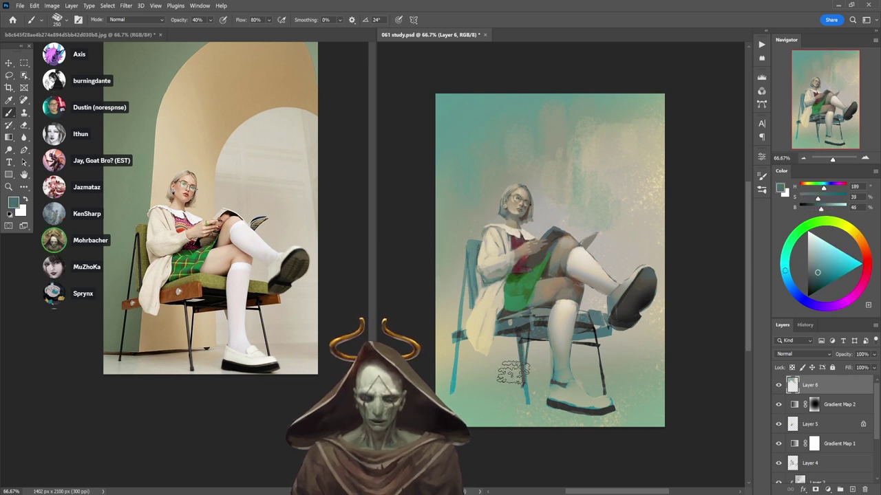
{"action": "mouse_move", "coordinate": [462, 379]}
{"action": "left_mouse_down"}
{"action": "mouse_move", "coordinate": [509, 406]}
{"action": "mouse_move", "coordinate": [506, 413]}
{"action": "mouse_move", "coordinate": [531, 403]}
{"action": "mouse_move", "coordinate": [537, 377]}
{"action": "mouse_move", "coordinate": [530, 409]}
{"action": "mouse_move", "coordinate": [550, 427]}
{"action": "mouse_move", "coordinate": [578, 432]}
{"action": "left_mouse_up"}
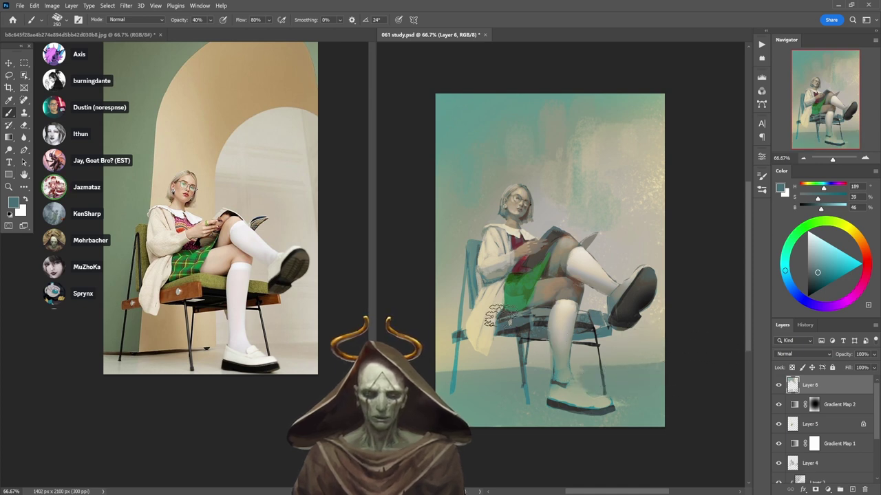
- Rework the upper-right background with alternating sampled teal, gray-green and beige strokes at 40% opacity
{"action": "left_click", "coordinate": [565, 136], "text": "alt"}
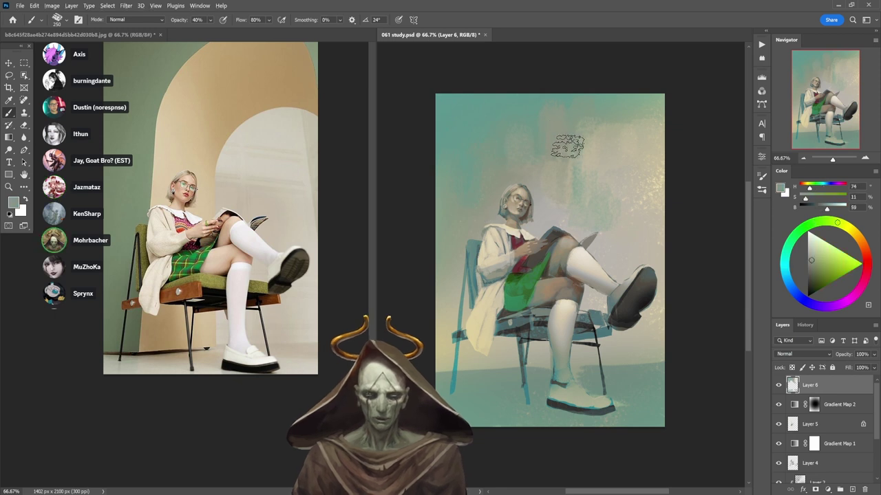
{"action": "left_click", "coordinate": [543, 155], "text": "alt"}
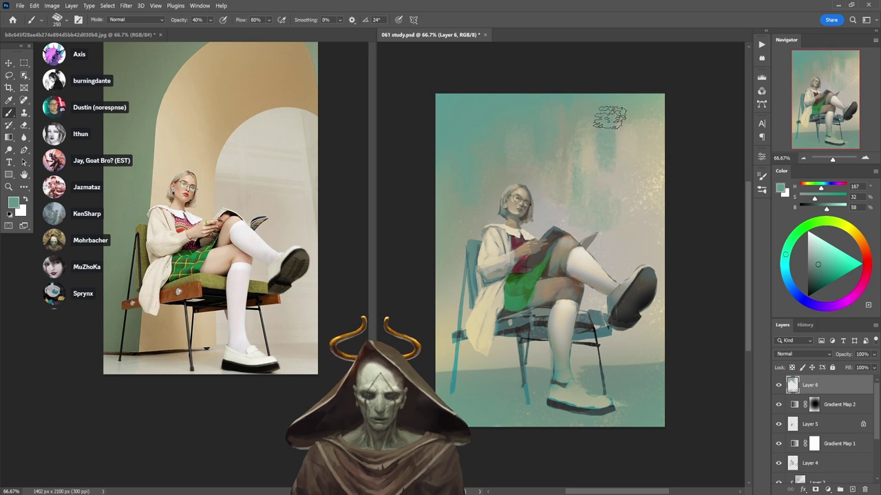
{"action": "left_click", "coordinate": [630, 113], "text": "alt"}
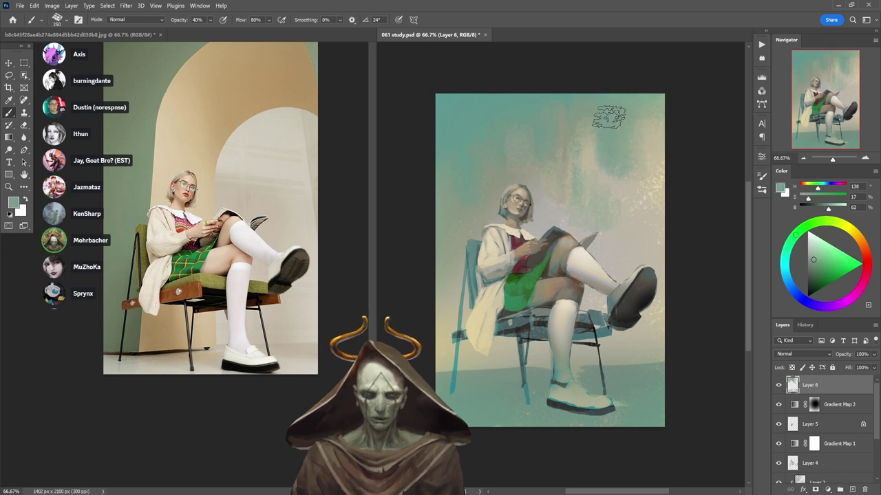
{"action": "left_click", "coordinate": [634, 145], "text": "alt"}
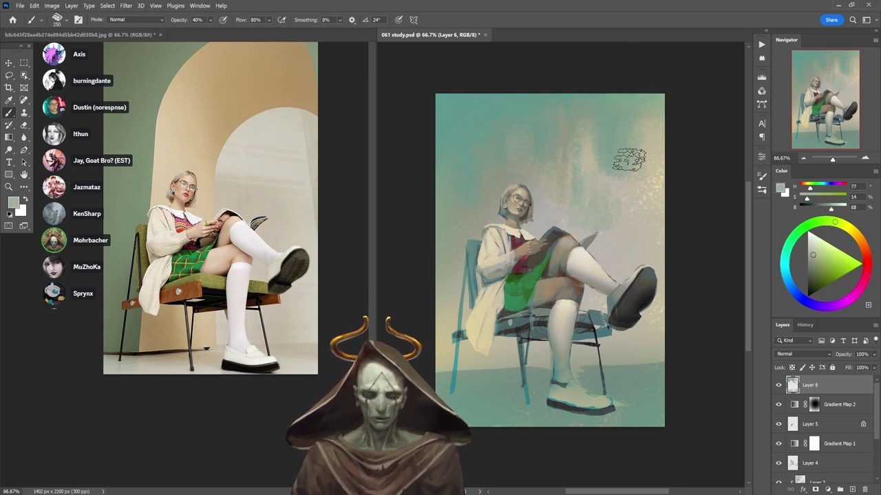
{"action": "left_click", "coordinate": [591, 138], "text": "alt"}
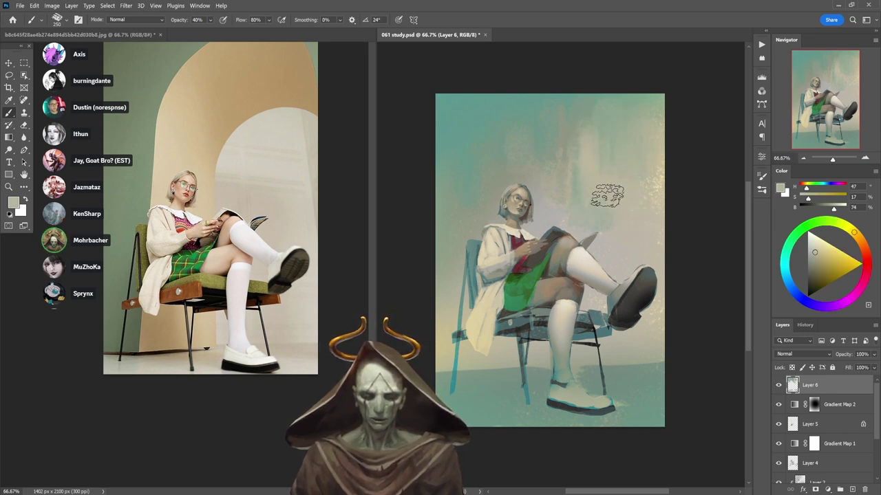
{"action": "left_click", "coordinate": [593, 146], "text": "alt"}
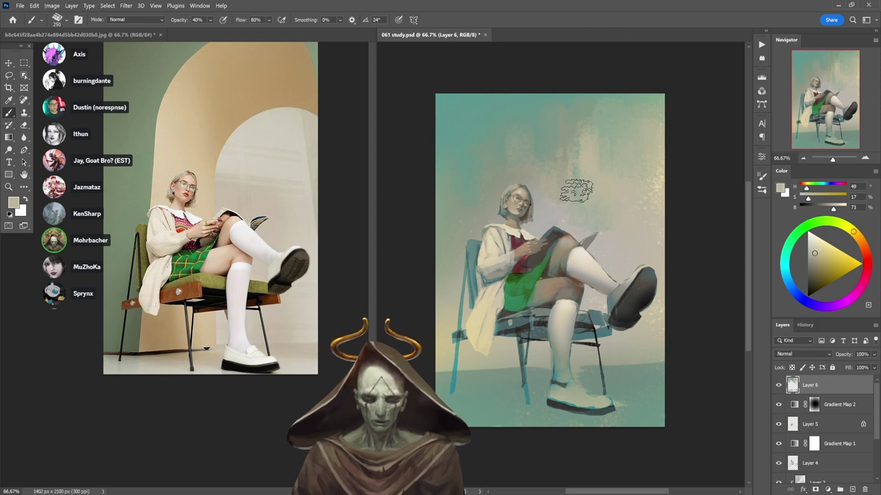
- Reduce the brush size to 100, set its opacity to 80%, and refine the background around the figure with sampled tones
{"action": "key", "text": "bracketleft"}
{"action": "key", "text": "bracketleft"}
{"action": "key", "text": "bracketleft"}
{"action": "key", "text": "bracketleft"}
{"action": "key", "text": "bracketleft"}
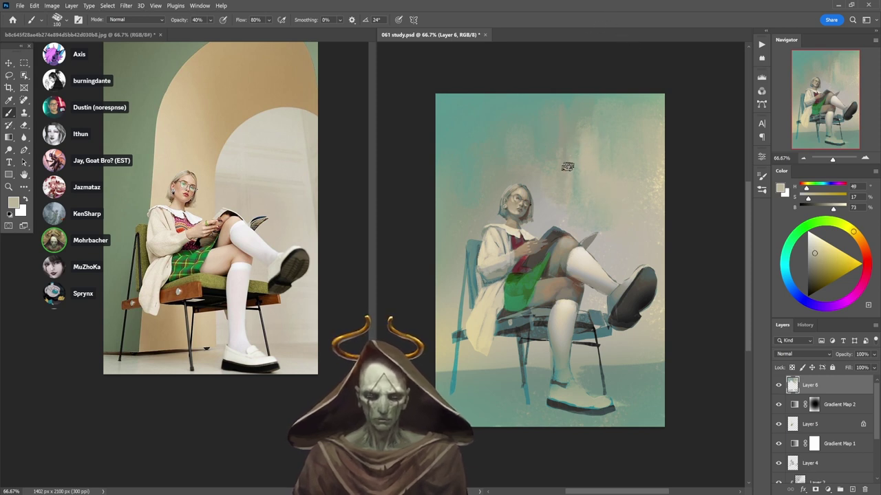
{"action": "key", "text": "8"}
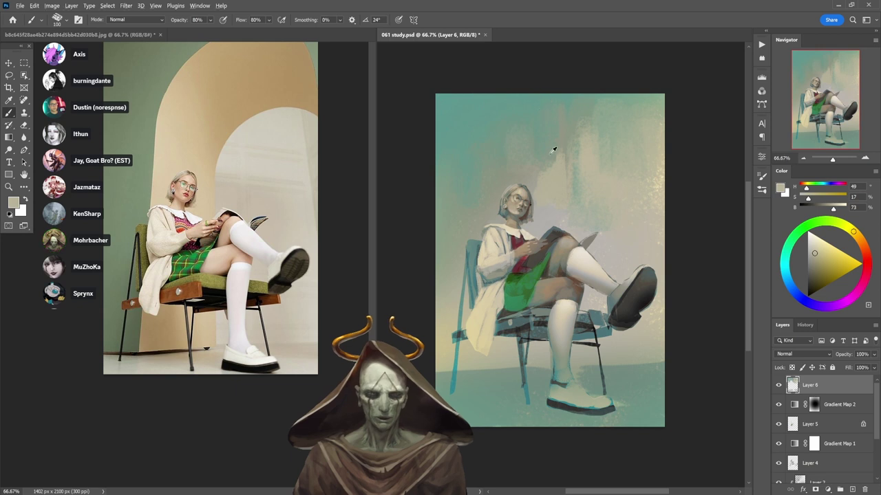
{"action": "left_click", "coordinate": [550, 151], "text": "alt"}
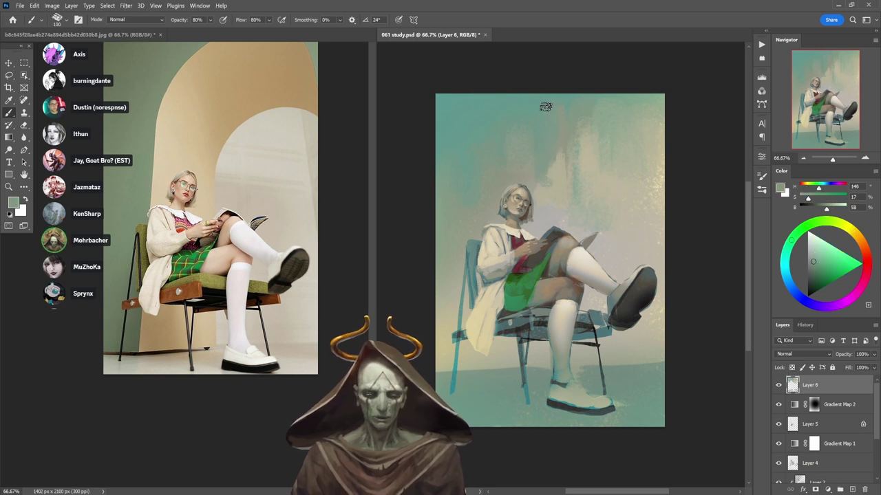
{"action": "left_click", "coordinate": [487, 203], "text": "alt"}
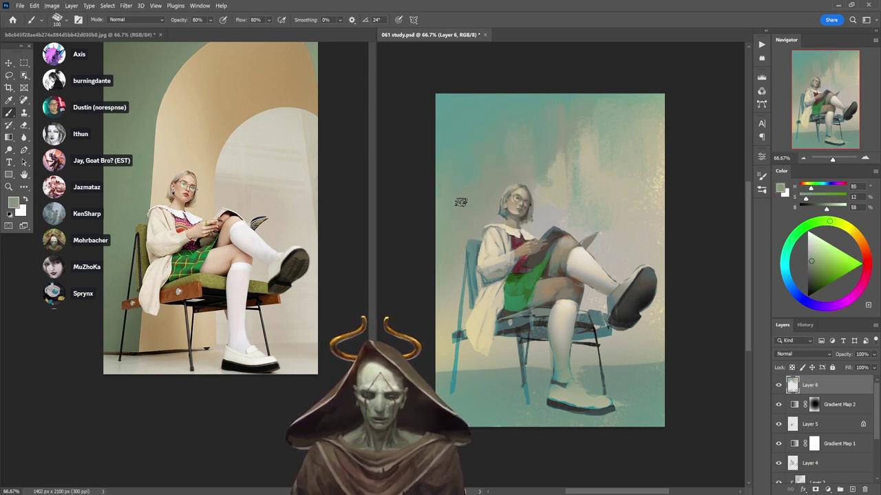
{"action": "left_click", "coordinate": [478, 358], "text": "alt"}
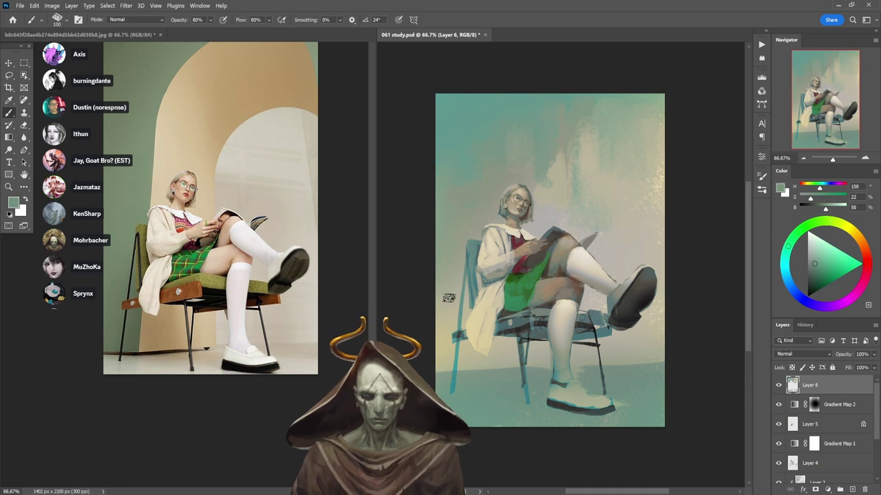
{"action": "left_click", "coordinate": [539, 329], "text": "alt"}
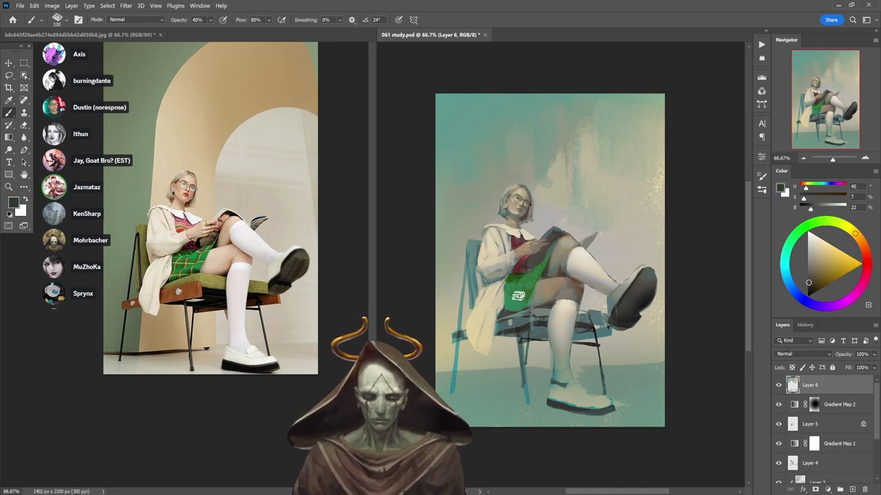
{"action": "left_click_drag", "start_coordinate": [472, 284], "coordinate": [466, 246]}
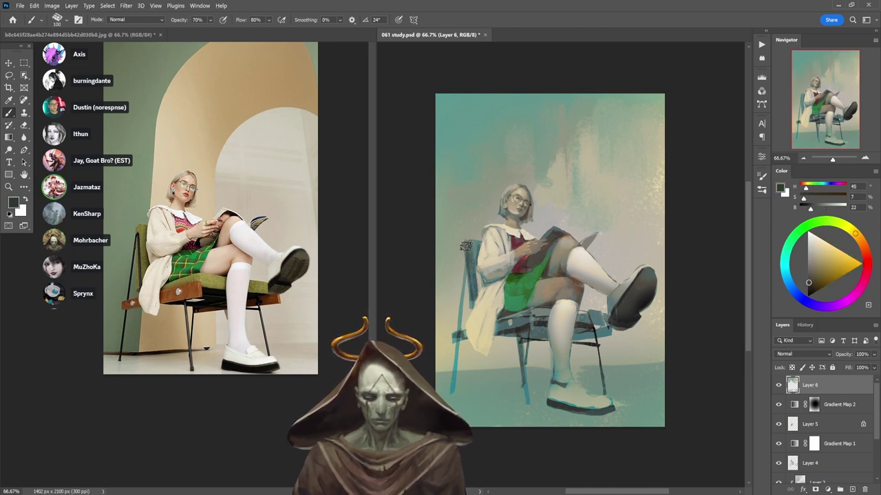
{"action": "key", "text": "ctrl+z"}
- Paint the chair's backrest and seat cushion with green sampled from the skirt at 50% brush opacity
{"action": "left_click", "coordinate": [521, 275], "text": "alt"}
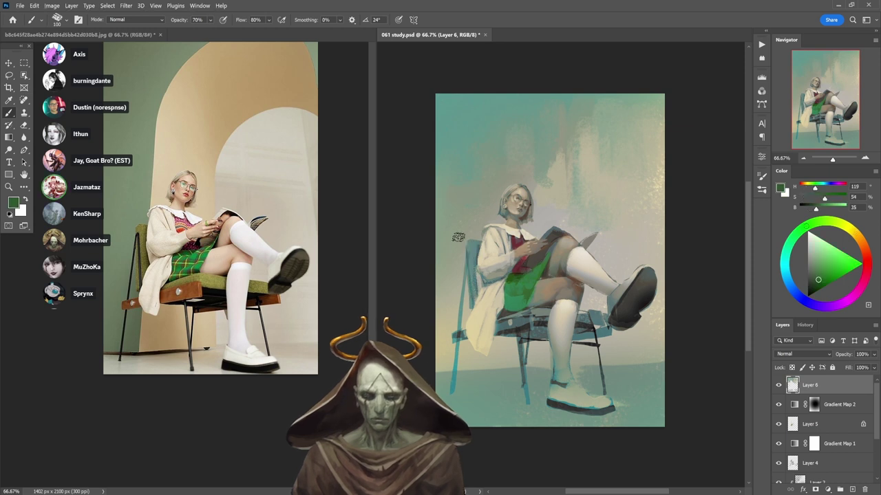
{"action": "key", "text": "5"}
{"action": "left_click_drag", "start_coordinate": [474, 303], "coordinate": [471, 246]}
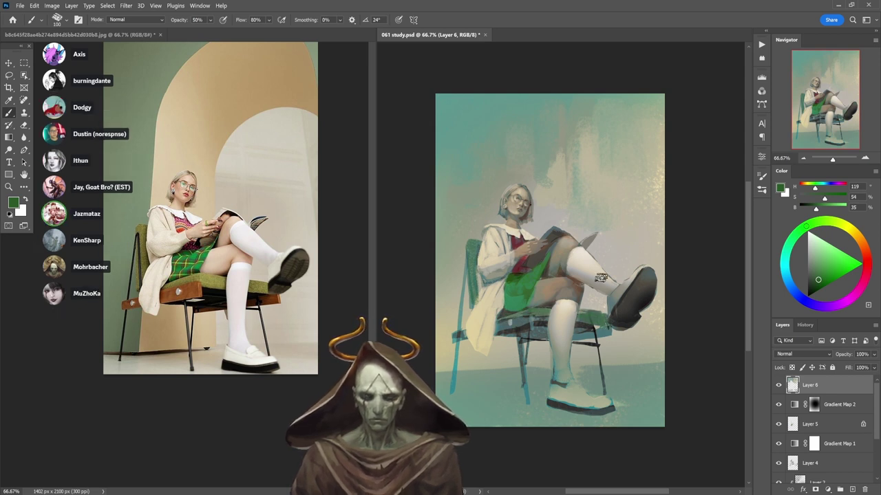
- Paint an ochre patch in the background beside the woman's head at 30% brush opacity
{"action": "left_click", "coordinate": [540, 172], "text": "alt"}
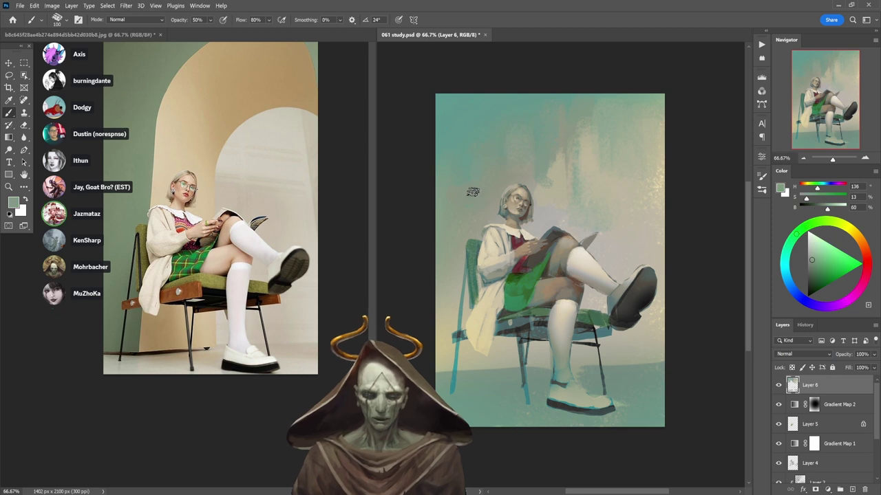
{"action": "left_click", "coordinate": [555, 181], "text": "alt"}
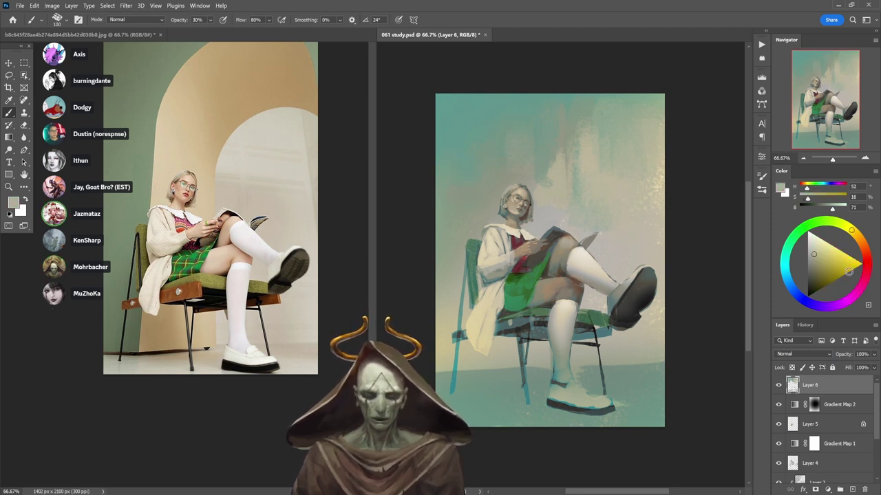
{"action": "left_click", "coordinate": [829, 267]}
{"action": "left_click", "coordinate": [860, 236]}
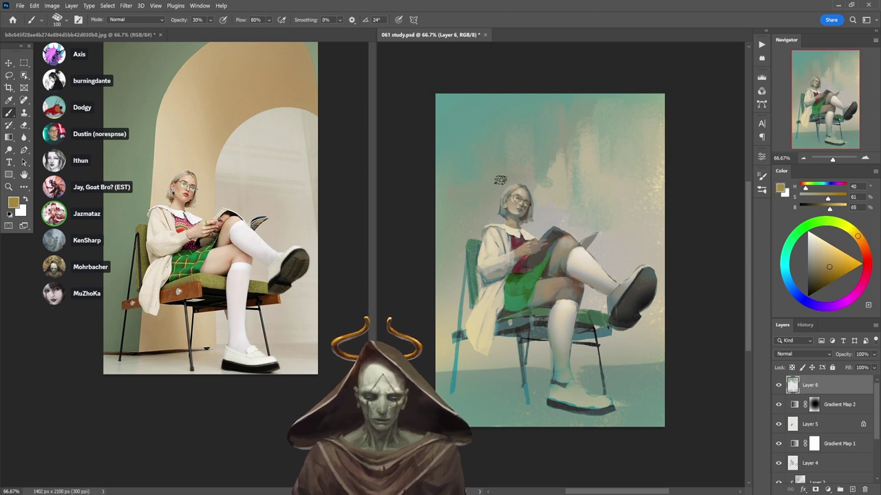
{"action": "mouse_move", "coordinate": [500, 180]}
{"action": "left_mouse_down"}
{"action": "mouse_move", "coordinate": [474, 187]}
{"action": "mouse_move", "coordinate": [463, 215]}
{"action": "mouse_move", "coordinate": [446, 202]}
{"action": "mouse_move", "coordinate": [468, 180]}
{"action": "left_mouse_up"}
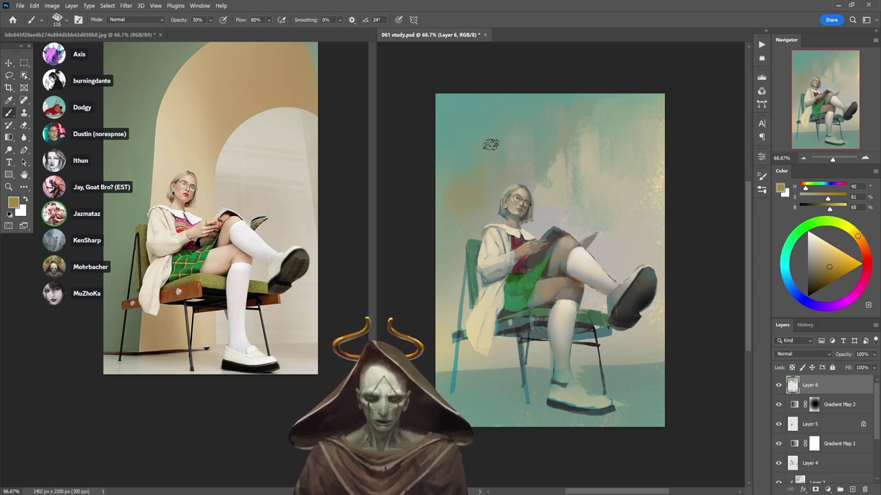
- Enlarge the brush to 250 and spread sampled olive-ochre strokes across the painting's upper-left background at 30% opacity
{"action": "key", "text": "]"}
{"action": "key", "text": "]"}
{"action": "key", "text": "]"}
{"action": "key", "text": "]"}
{"action": "left_click", "coordinate": [470, 172], "text": "alt"}
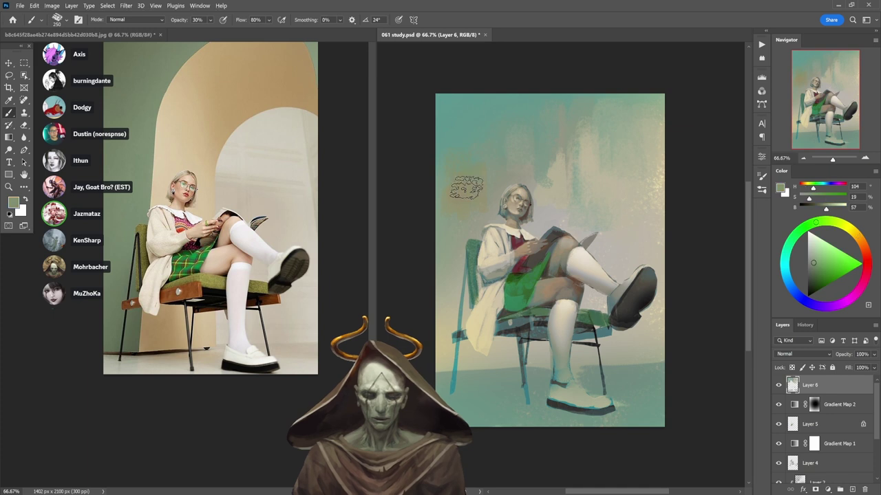
{"action": "left_click", "coordinate": [452, 230], "text": "alt"}
{"action": "key", "text": "6"}
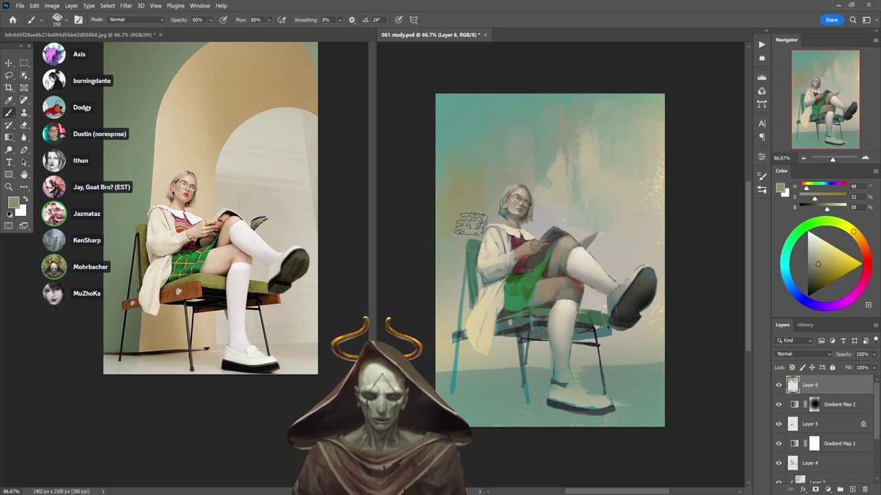
{"action": "key", "text": "3"}
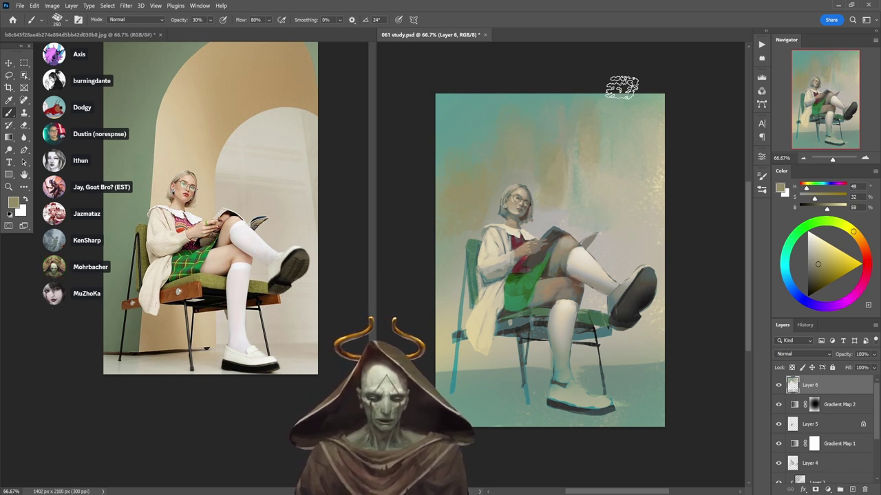
- Brush light yellow over the painting's upper-right background at 30% and 20% opacity, softening it with a sampled gray-green
{"action": "left_click", "coordinate": [602, 181], "text": "alt"}
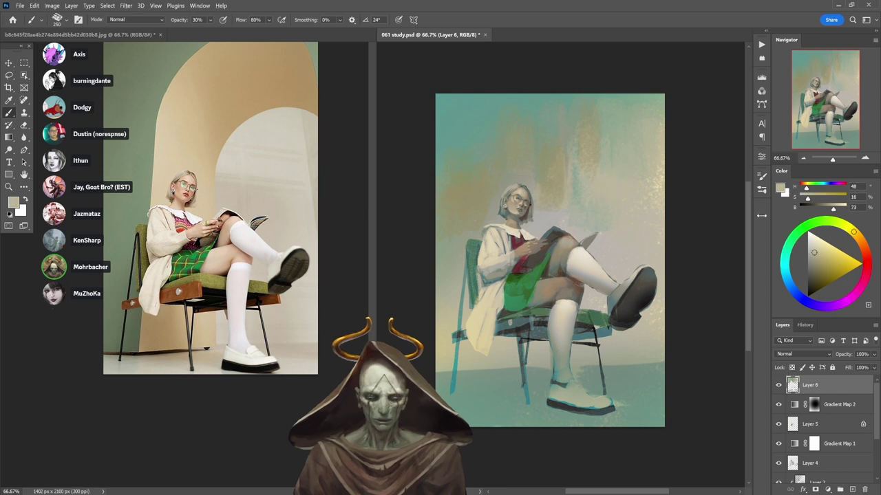
{"action": "left_click", "coordinate": [832, 252]}
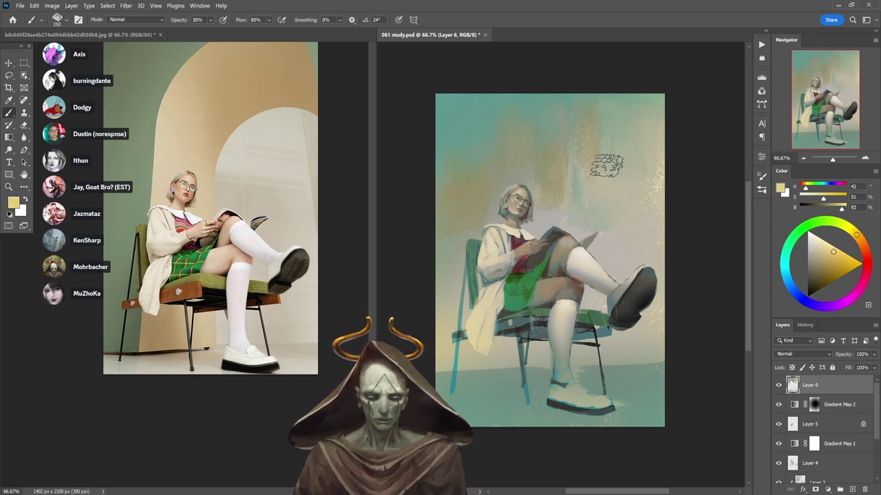
{"action": "left_click_drag", "start_coordinate": [597, 138], "coordinate": [596, 190]}
{"action": "key", "text": "2"}
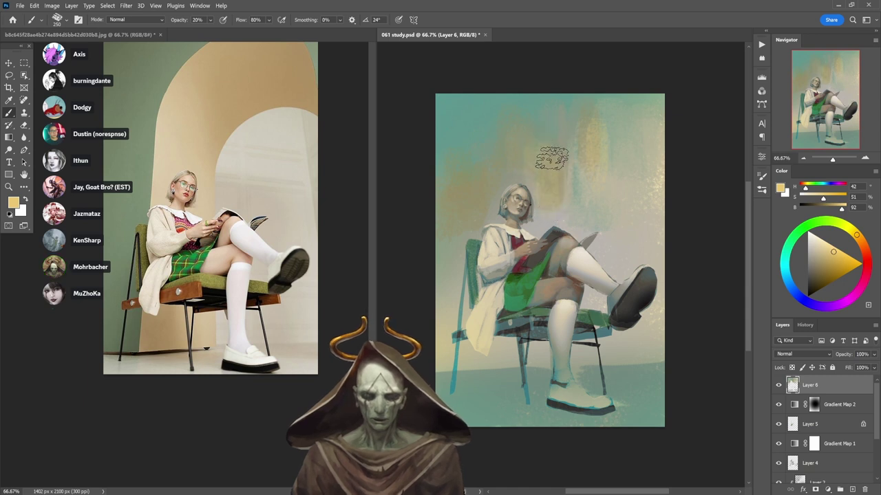
{"action": "mouse_move", "coordinate": [580, 165]}
{"action": "left_mouse_down"}
{"action": "mouse_move", "coordinate": [607, 196]}
{"action": "mouse_move", "coordinate": [601, 216]}
{"action": "left_mouse_up"}
{"action": "left_click_drag", "start_coordinate": [593, 178], "coordinate": [575, 206]}
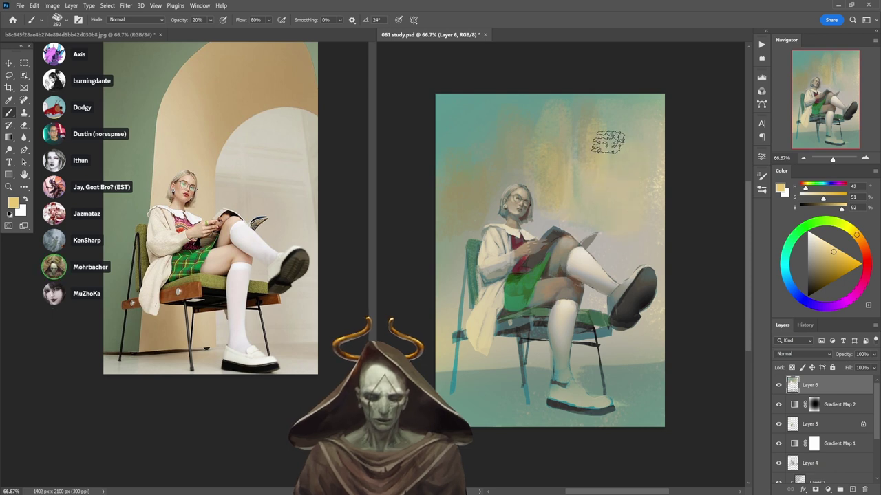
{"action": "left_click", "coordinate": [580, 116], "text": "alt"}
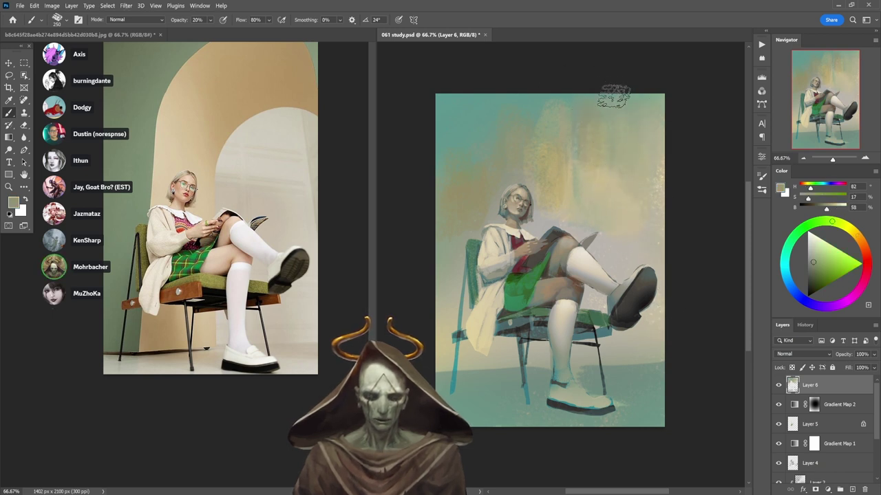
- Blend the background behind the woman's back and chair with sampled teal, olive and gray-green tones at 80% opacity
{"action": "left_click", "coordinate": [454, 245], "text": "alt"}
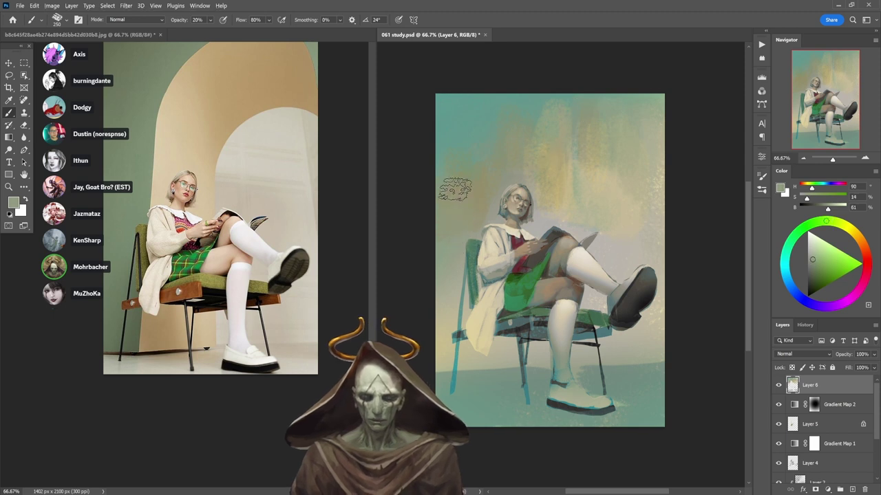
{"action": "left_click", "coordinate": [470, 178], "text": "alt"}
{"action": "key", "text": "8"}
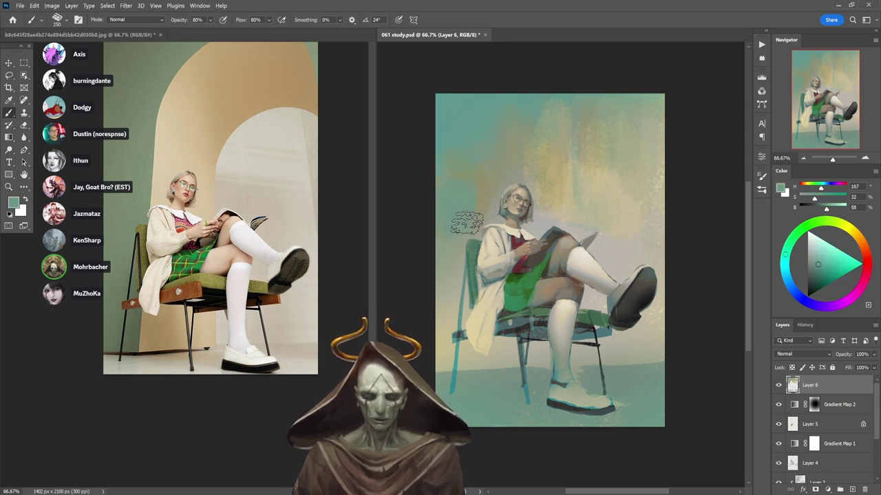
{"action": "left_click", "coordinate": [485, 194], "text": "alt"}
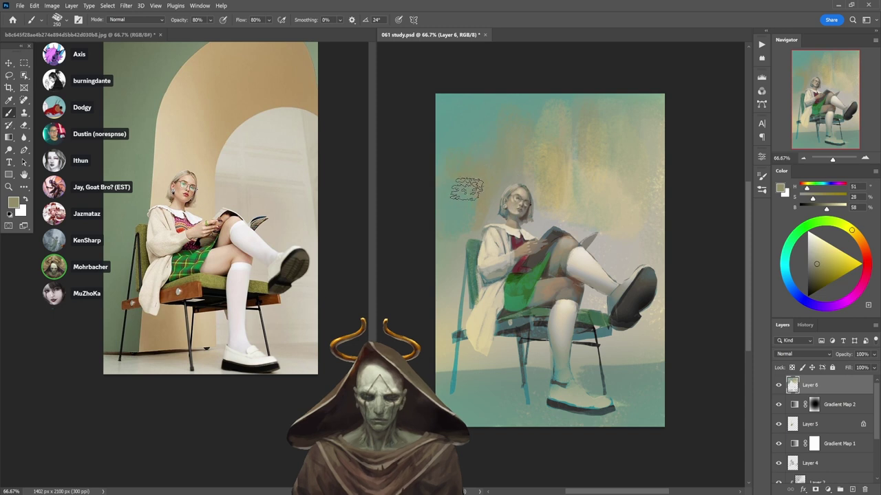
{"action": "left_click", "coordinate": [457, 225], "text": "alt"}
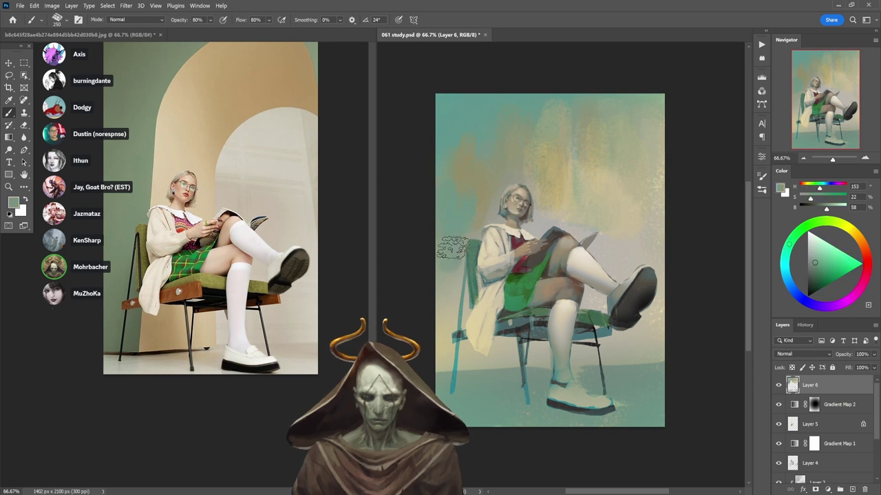
{"action": "left_click", "coordinate": [441, 275], "text": "alt"}
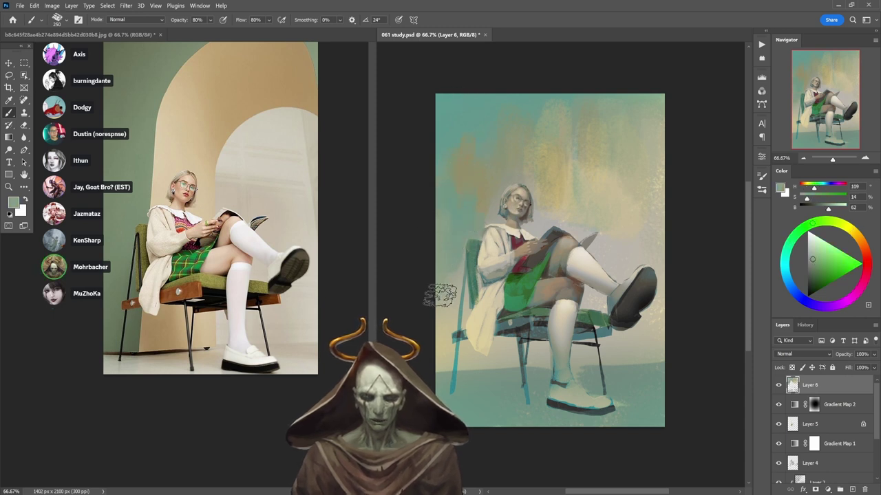
- Repaint the lower background and floor edge behind the chair legs with sampled gray-green and pale beige-gray at 80% opacity
{"action": "left_click", "coordinate": [451, 298], "text": "alt"}
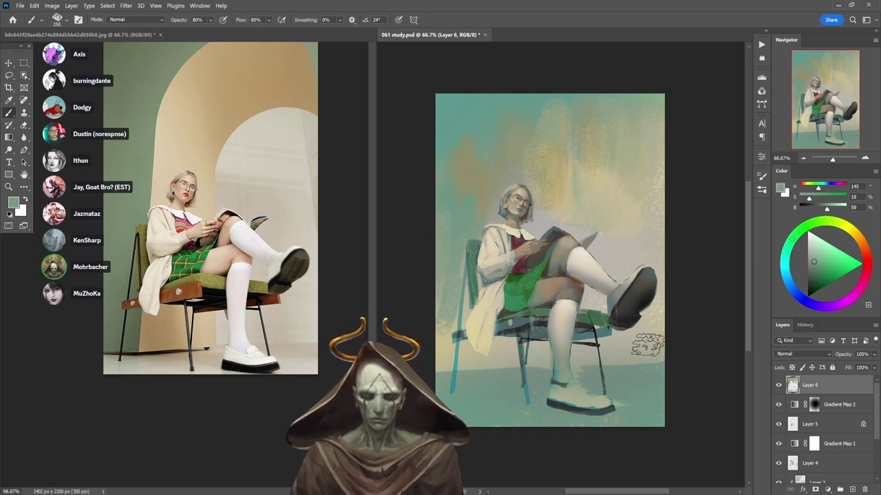
{"action": "left_click", "coordinate": [490, 367], "text": "alt"}
{"action": "mouse_move", "coordinate": [491, 366]}
{"action": "left_mouse_down"}
{"action": "mouse_move", "coordinate": [512, 368]}
{"action": "mouse_move", "coordinate": [471, 370]}
{"action": "mouse_move", "coordinate": [515, 370]}
{"action": "mouse_move", "coordinate": [429, 372]}
{"action": "mouse_move", "coordinate": [509, 370]}
{"action": "left_mouse_up"}
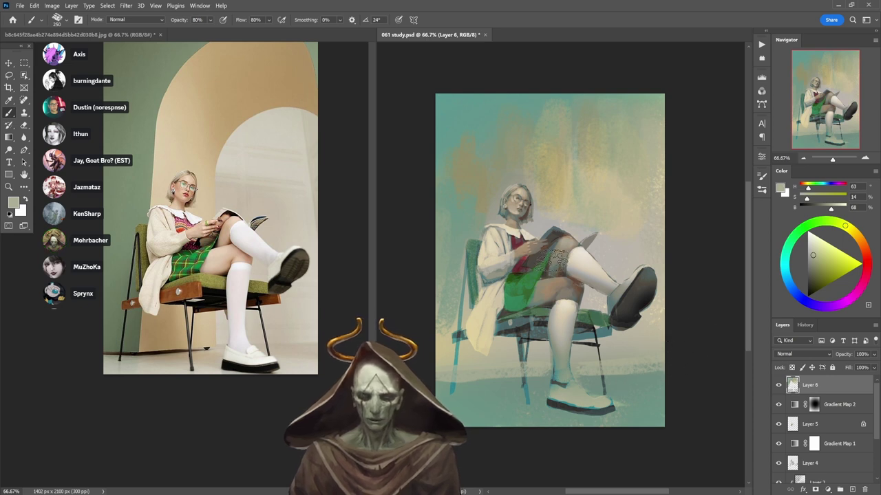
- Reduce the brush size to 80 and repaint the chair's legs with dark gray sampled from the painting at 80% opacity
{"action": "left_click", "coordinate": [530, 331], "text": "alt"}
{"action": "left_click", "coordinate": [537, 385], "text": "ctrl"}
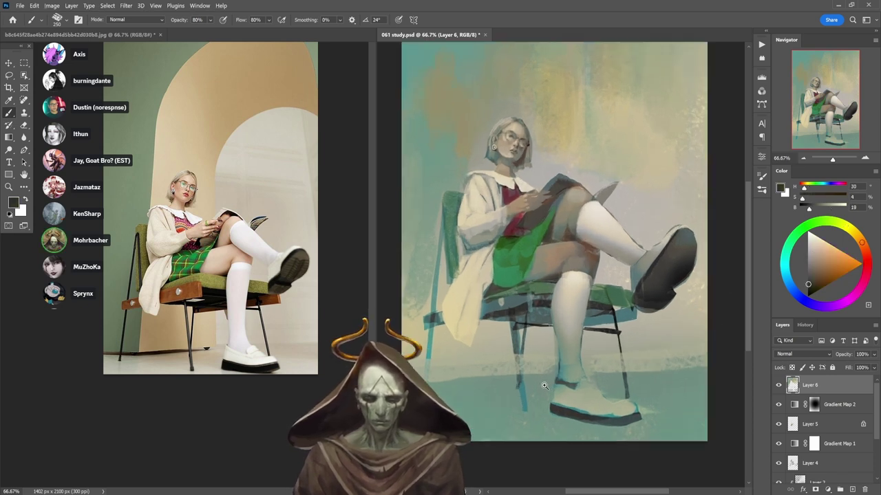
{"action": "key", "text": "bracketleft"}
{"action": "key", "text": "bracketleft"}
{"action": "key", "text": "bracketleft"}
{"action": "key", "text": "bracketleft"}
{"action": "key", "text": "bracketleft"}
{"action": "key", "text": "bracketleft"}
{"action": "key", "text": "bracketleft"}
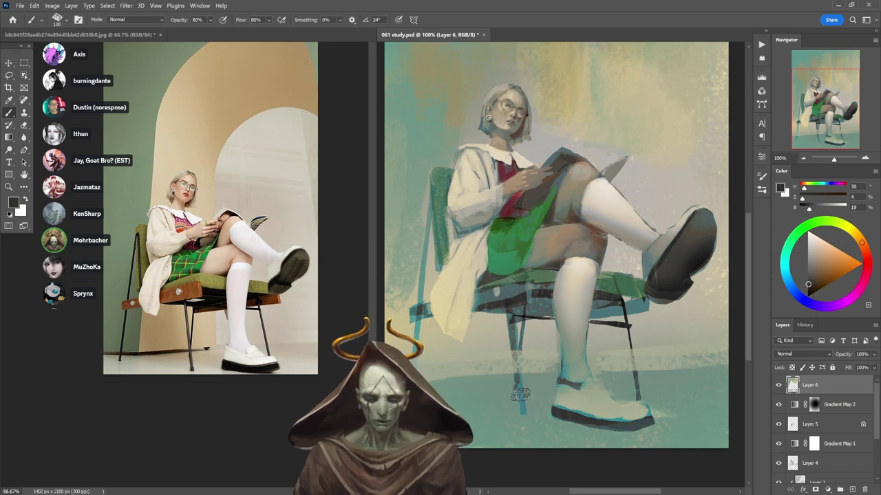
{"action": "left_click_drag", "start_coordinate": [527, 426], "coordinate": [516, 356]}
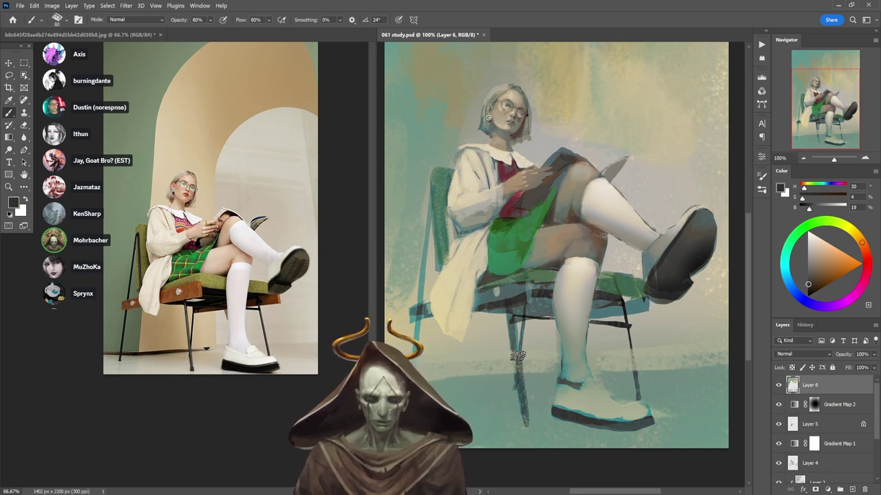
{"action": "key", "text": "ctrl+z"}
{"action": "left_click_drag", "start_coordinate": [509, 316], "coordinate": [527, 419]}
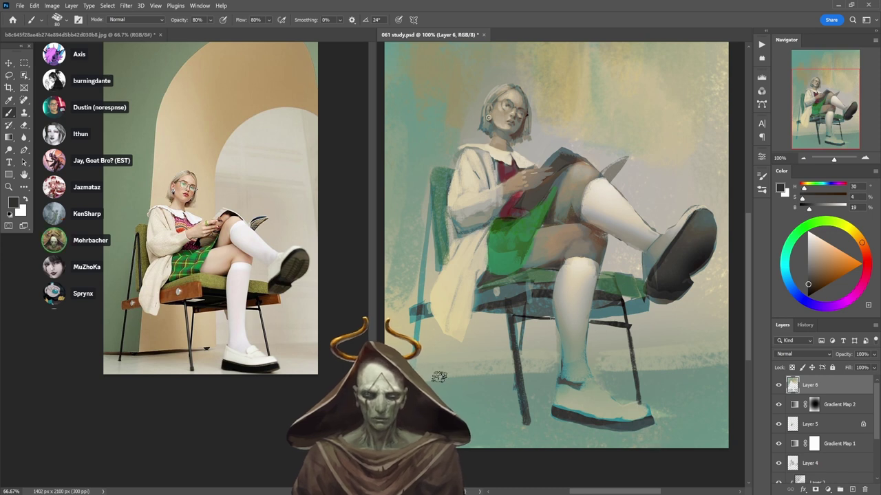
- Paint the chair's wooden seat rail with brown sampled from the thigh at 80% opacity
{"action": "left_click", "coordinate": [597, 231], "text": "alt"}
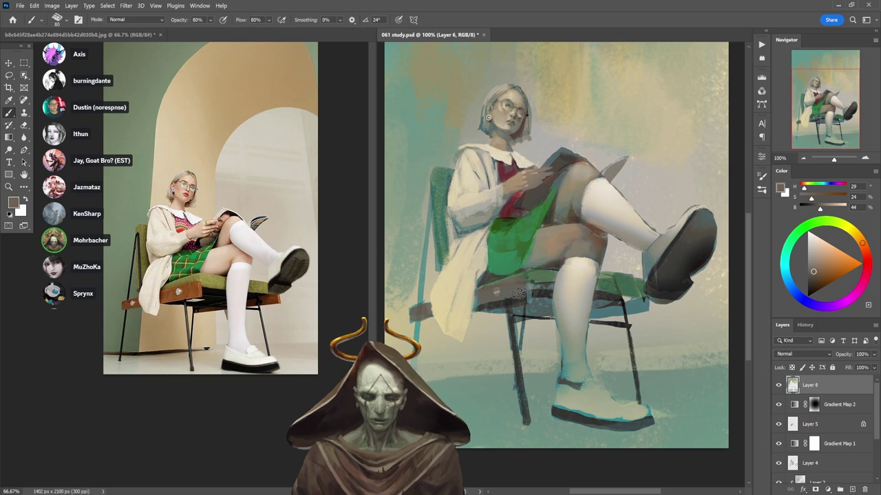
{"action": "left_click_drag", "start_coordinate": [520, 293], "coordinate": [509, 293]}
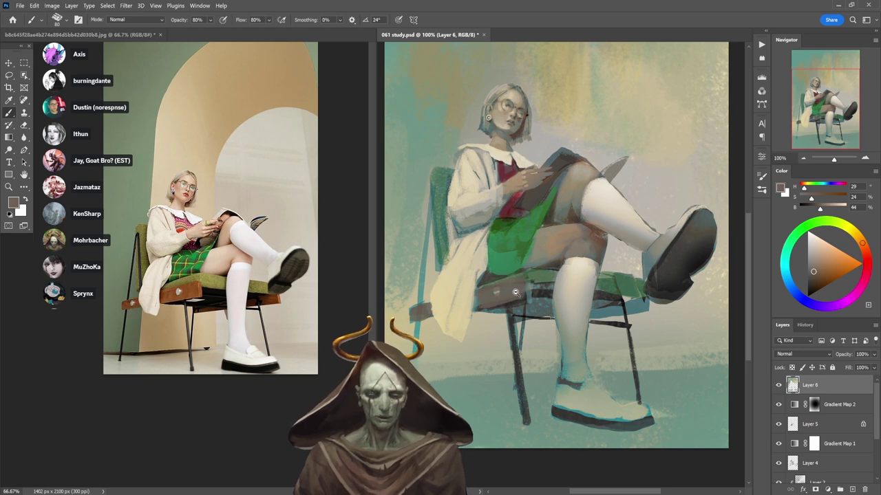
{"action": "left_click", "coordinate": [516, 293], "text": "alt"}
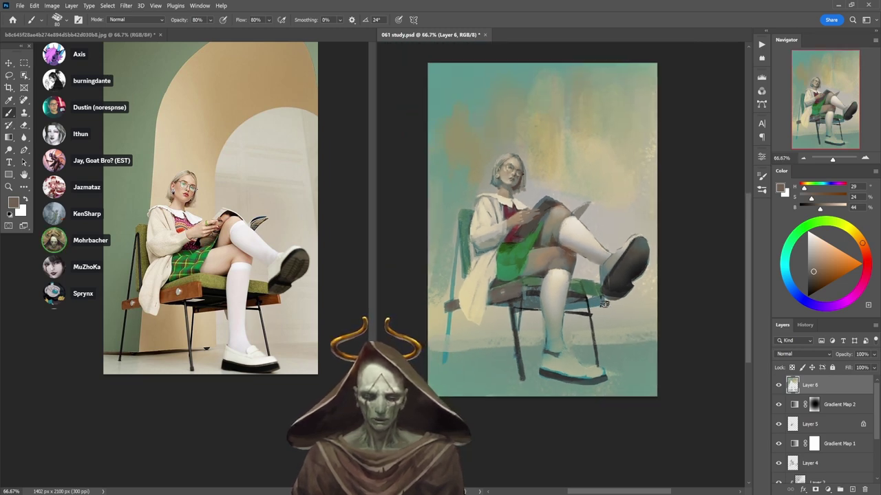
- Darken the chair's seat frame and underside with sampled dark brown and near-black at 50% and 70% opacity
{"action": "left_click", "coordinate": [516, 292], "text": "alt"}
{"action": "left_click", "coordinate": [531, 292], "text": "alt"}
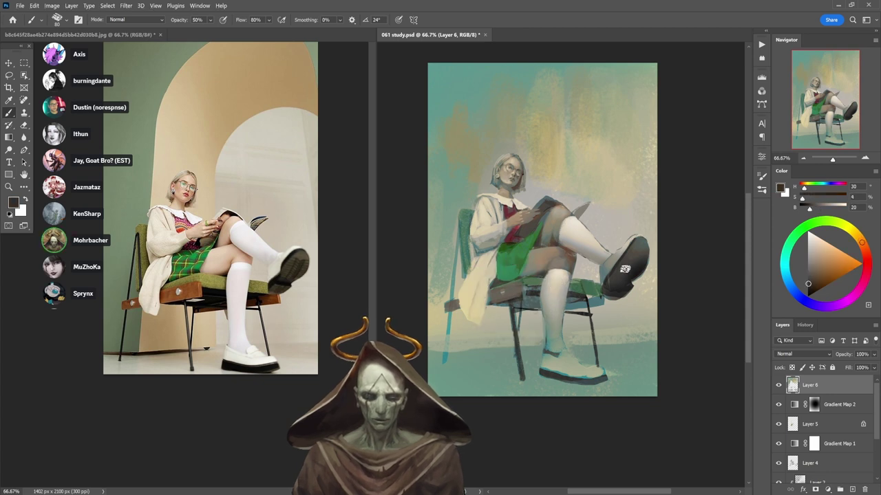
{"action": "left_click", "coordinate": [634, 275], "text": "alt"}
{"action": "key", "text": "7"}
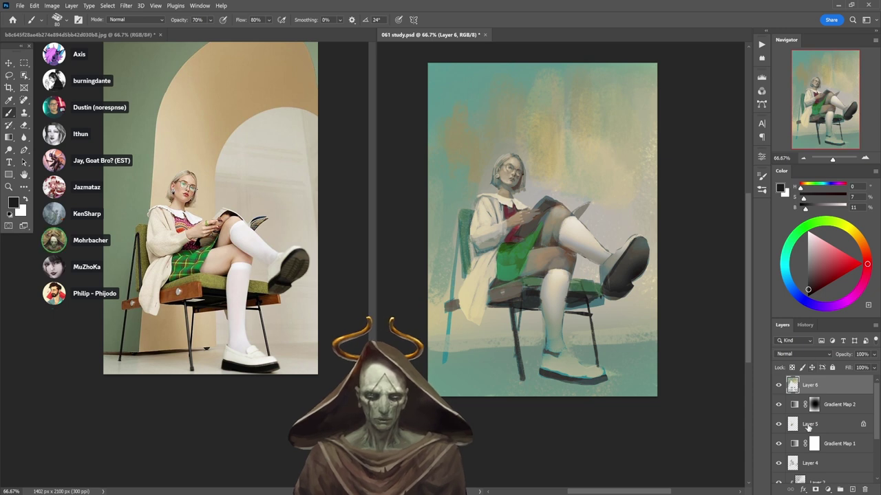
- Add a new layer in Soft Light mode and glaze orange over the woman's bare legs and face at 60% brush opacity
{"action": "left_click", "coordinate": [840, 489]}
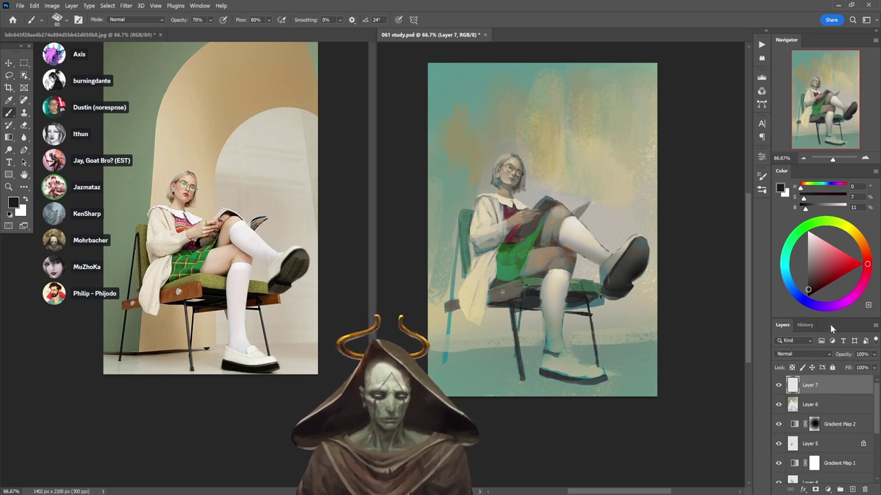
{"action": "left_click", "coordinate": [793, 355]}
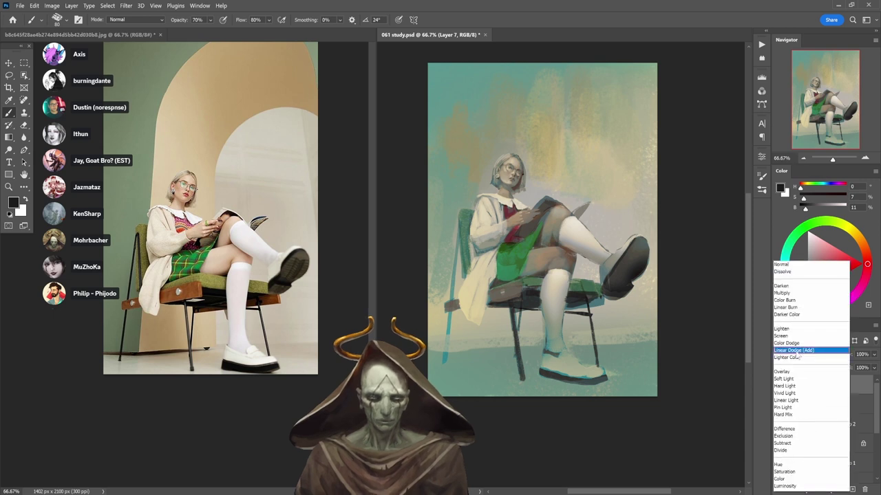
{"action": "left_click", "coordinate": [783, 379]}
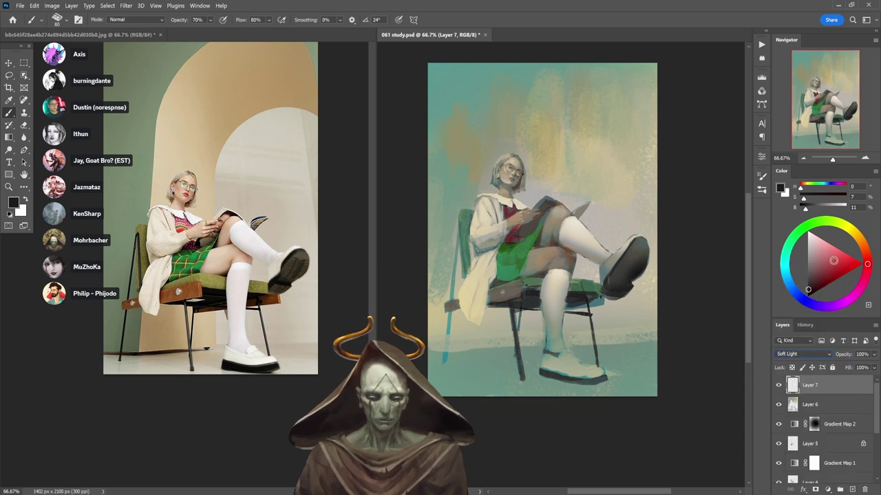
{"action": "left_click_drag", "start_coordinate": [833, 260], "coordinate": [865, 250]}
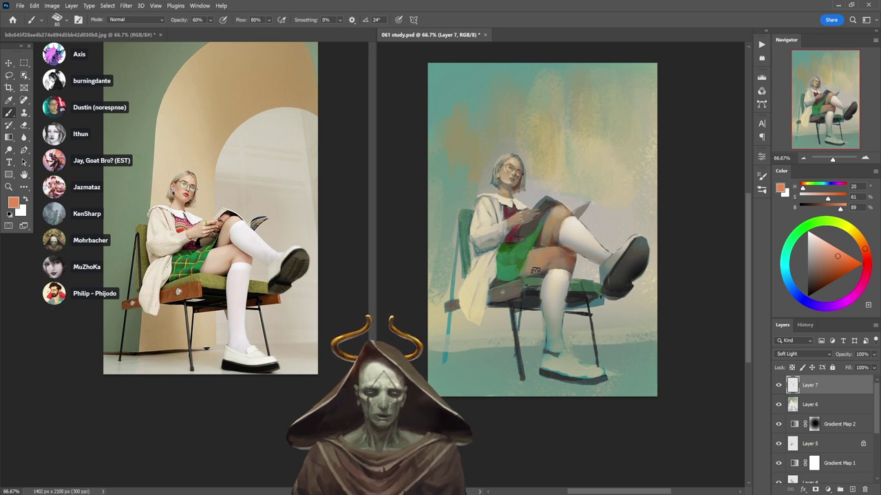
- Glaze the thighs and knee with sampled tan and pale yellow on the Soft Light layer at 40% and 60% opacity
{"action": "left_click", "coordinate": [585, 125], "text": "alt"}
{"action": "left_click", "coordinate": [584, 128], "text": "alt"}
{"action": "left_click", "coordinate": [558, 139], "text": "alt"}
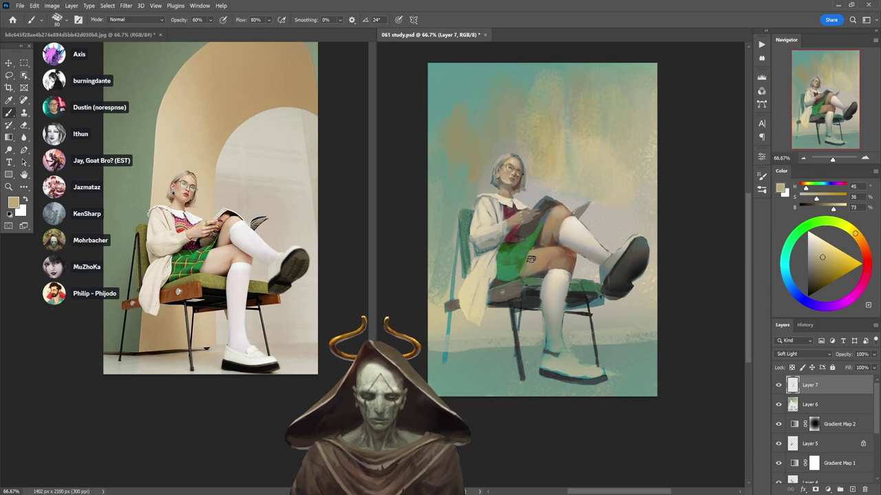
{"action": "left_click", "coordinate": [478, 282], "text": "alt"}
{"action": "key", "text": "4"}
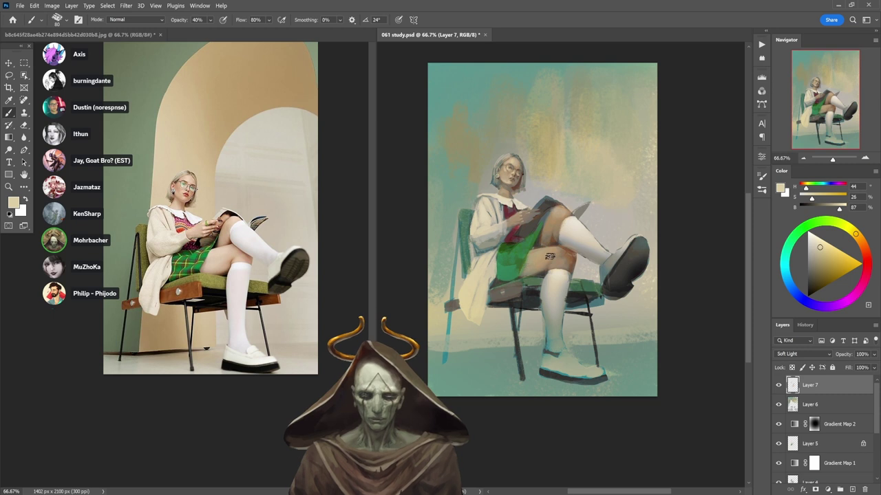
{"action": "key", "text": "6"}
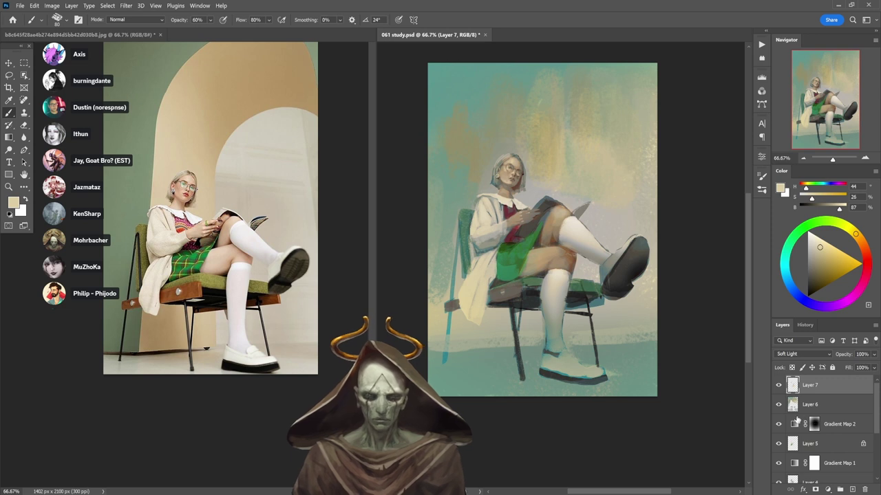
- Add a new layer and glaze sampled dark greyish brown over the background around the figure and chair at 30% brush opacity
{"action": "left_click", "coordinate": [852, 489]}
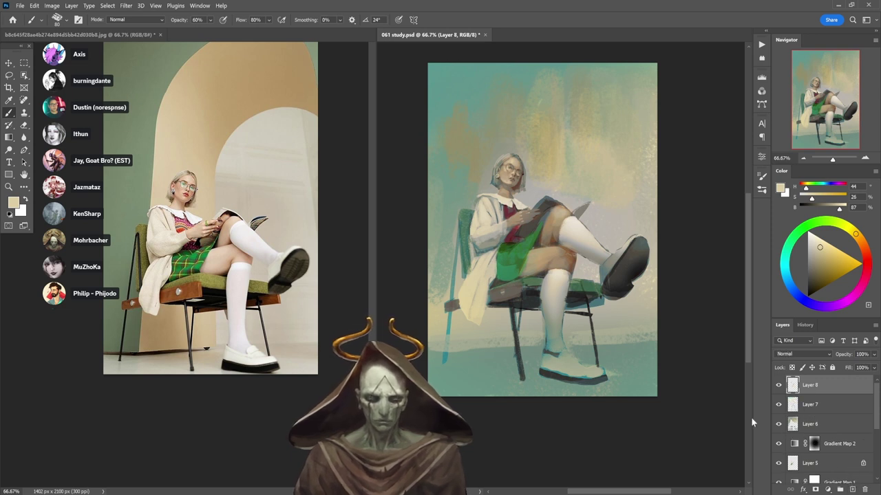
{"action": "left_click", "coordinate": [546, 207], "text": "alt"}
{"action": "key", "text": "3"}
{"action": "mouse_move", "coordinate": [591, 219]}
{"action": "left_mouse_down"}
{"action": "mouse_move", "coordinate": [609, 242]}
{"action": "mouse_move", "coordinate": [582, 218]}
{"action": "mouse_move", "coordinate": [613, 247]}
{"action": "mouse_move", "coordinate": [626, 233]}
{"action": "mouse_move", "coordinate": [651, 234]}
{"action": "mouse_move", "coordinate": [623, 230]}
{"action": "mouse_move", "coordinate": [593, 207]}
{"action": "mouse_move", "coordinate": [586, 215]}
{"action": "mouse_move", "coordinate": [604, 194]}
{"action": "mouse_move", "coordinate": [627, 198]}
{"action": "mouse_move", "coordinate": [624, 225]}
{"action": "mouse_move", "coordinate": [654, 229]}
{"action": "mouse_move", "coordinate": [640, 222]}
{"action": "mouse_move", "coordinate": [653, 240]}
{"action": "mouse_move", "coordinate": [650, 279]}
{"action": "mouse_move", "coordinate": [659, 253]}
{"action": "mouse_move", "coordinate": [631, 294]}
{"action": "mouse_move", "coordinate": [596, 311]}
{"action": "mouse_move", "coordinate": [591, 340]}
{"action": "mouse_move", "coordinate": [606, 306]}
{"action": "mouse_move", "coordinate": [600, 340]}
{"action": "mouse_move", "coordinate": [607, 323]}
{"action": "mouse_move", "coordinate": [613, 339]}
{"action": "mouse_move", "coordinate": [626, 319]}
{"action": "mouse_move", "coordinate": [611, 340]}
{"action": "mouse_move", "coordinate": [631, 340]}
{"action": "mouse_move", "coordinate": [612, 347]}
{"action": "mouse_move", "coordinate": [649, 316]}
{"action": "mouse_move", "coordinate": [640, 311]}
{"action": "mouse_move", "coordinate": [669, 281]}
{"action": "mouse_move", "coordinate": [601, 312]}
{"action": "mouse_move", "coordinate": [641, 315]}
{"action": "mouse_move", "coordinate": [582, 349]}
{"action": "mouse_move", "coordinate": [611, 349]}
{"action": "mouse_move", "coordinate": [570, 342]}
{"action": "mouse_move", "coordinate": [566, 325]}
{"action": "mouse_move", "coordinate": [594, 330]}
{"action": "left_mouse_up"}
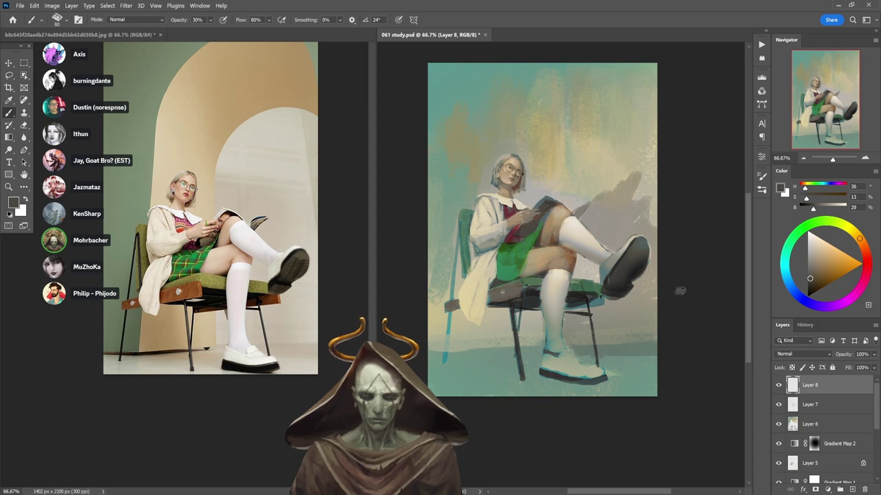
{"action": "mouse_move", "coordinate": [654, 213]}
{"action": "left_mouse_down"}
{"action": "mouse_move", "coordinate": [652, 147]}
{"action": "mouse_move", "coordinate": [593, 161]}
{"action": "mouse_move", "coordinate": [575, 189]}
{"action": "mouse_move", "coordinate": [558, 149]}
{"action": "mouse_move", "coordinate": [557, 184]}
{"action": "mouse_move", "coordinate": [557, 126]}
{"action": "left_mouse_up"}
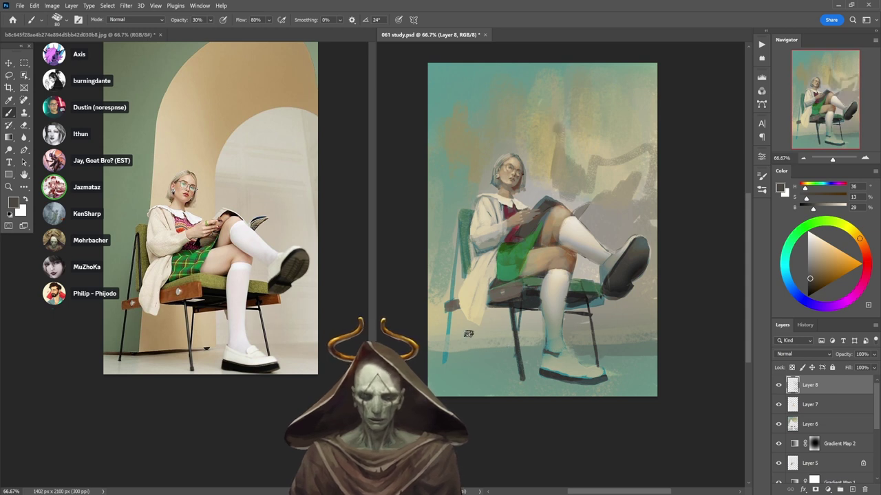
{"action": "mouse_move", "coordinate": [488, 314]}
{"action": "left_mouse_down"}
{"action": "mouse_move", "coordinate": [487, 343]}
{"action": "mouse_move", "coordinate": [486, 318]}
{"action": "mouse_move", "coordinate": [470, 341]}
{"action": "mouse_move", "coordinate": [465, 322]}
{"action": "mouse_move", "coordinate": [436, 310]}
{"action": "mouse_move", "coordinate": [457, 269]}
{"action": "mouse_move", "coordinate": [449, 293]}
{"action": "mouse_move", "coordinate": [433, 275]}
{"action": "mouse_move", "coordinate": [445, 327]}
{"action": "mouse_move", "coordinate": [461, 342]}
{"action": "mouse_move", "coordinate": [450, 340]}
{"action": "mouse_move", "coordinate": [486, 352]}
{"action": "mouse_move", "coordinate": [525, 351]}
{"action": "mouse_move", "coordinate": [521, 313]}
{"action": "mouse_move", "coordinate": [499, 314]}
{"action": "mouse_move", "coordinate": [506, 326]}
{"action": "left_mouse_up"}
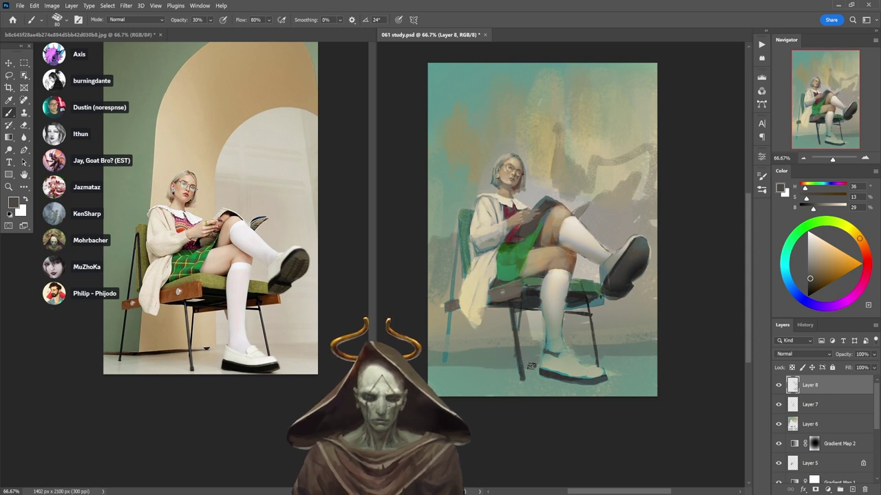
- Paint the chair's backrest edge and rear post with sampled dark blue-grey, using brush size 40 at 100% opacity
{"action": "left_click", "coordinate": [522, 303], "text": "alt"}
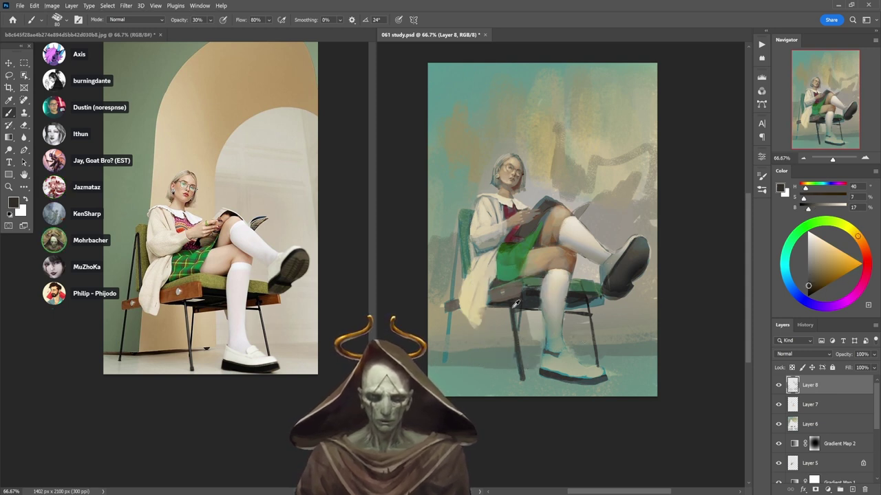
{"action": "left_click", "coordinate": [505, 297], "text": "alt"}
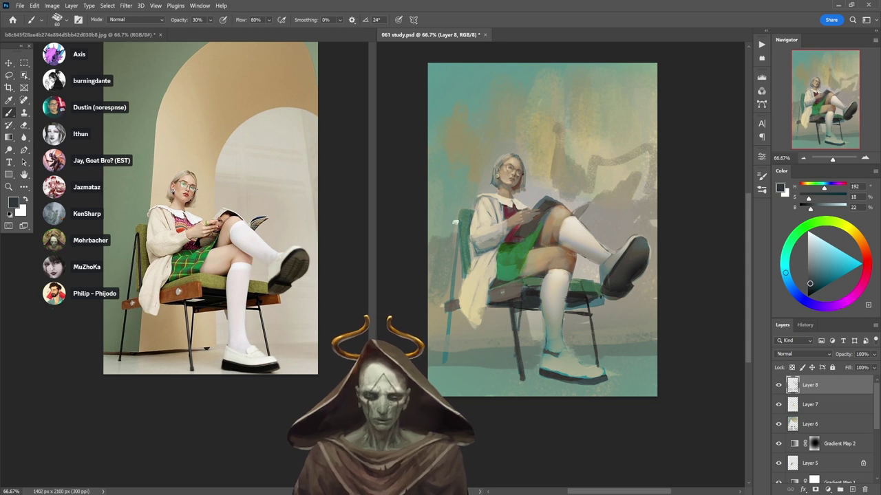
{"action": "key", "text": "bracketleft"}
{"action": "key", "text": "bracketleft"}
{"action": "key", "text": "bracketleft"}
{"action": "key", "text": "bracketleft"}
{"action": "key", "text": "0"}
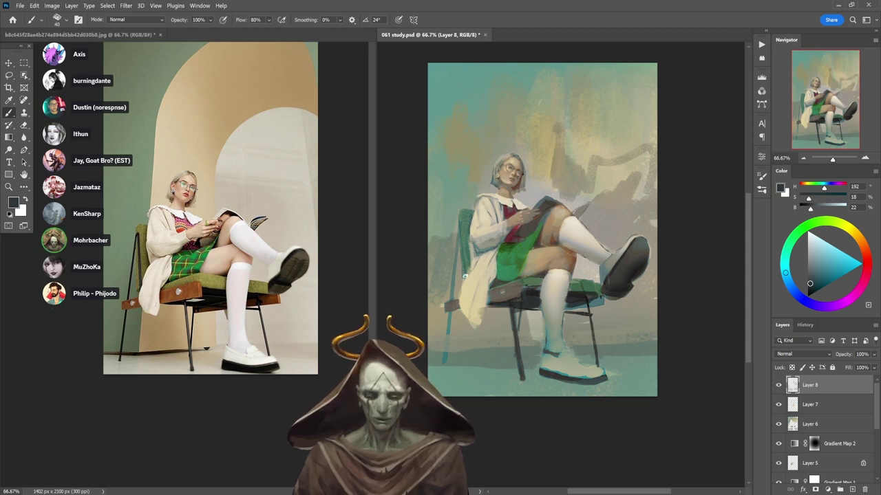
{"action": "mouse_move", "coordinate": [465, 274]}
{"action": "left_mouse_down"}
{"action": "mouse_move", "coordinate": [458, 224]}
{"action": "mouse_move", "coordinate": [467, 280]}
{"action": "left_mouse_up"}
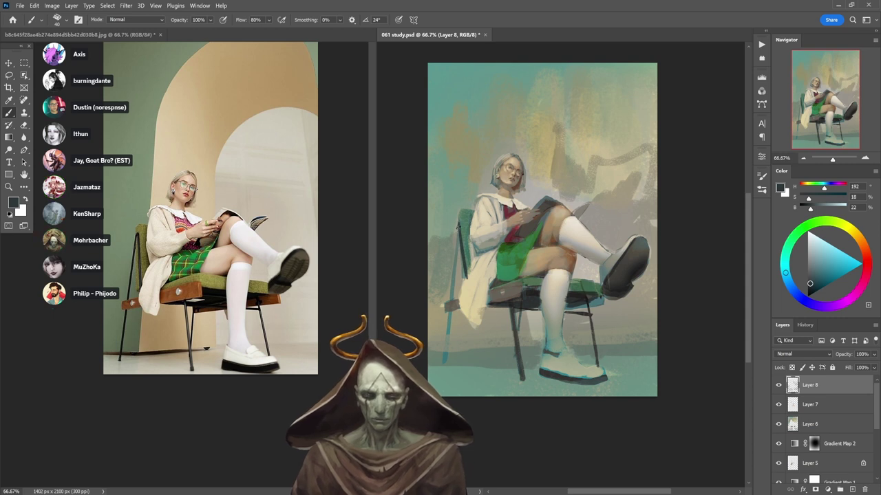
{"action": "left_click_drag", "start_coordinate": [459, 227], "coordinate": [456, 268]}
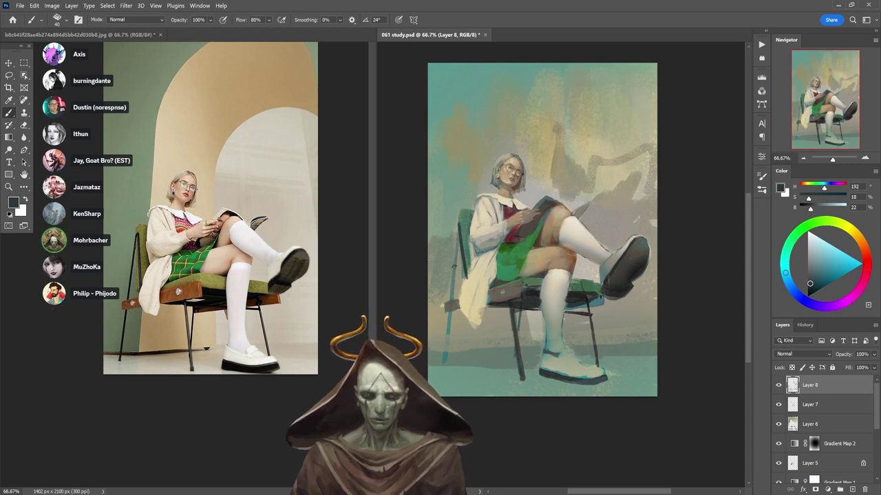
{"action": "left_click_drag", "start_coordinate": [458, 222], "coordinate": [457, 250]}
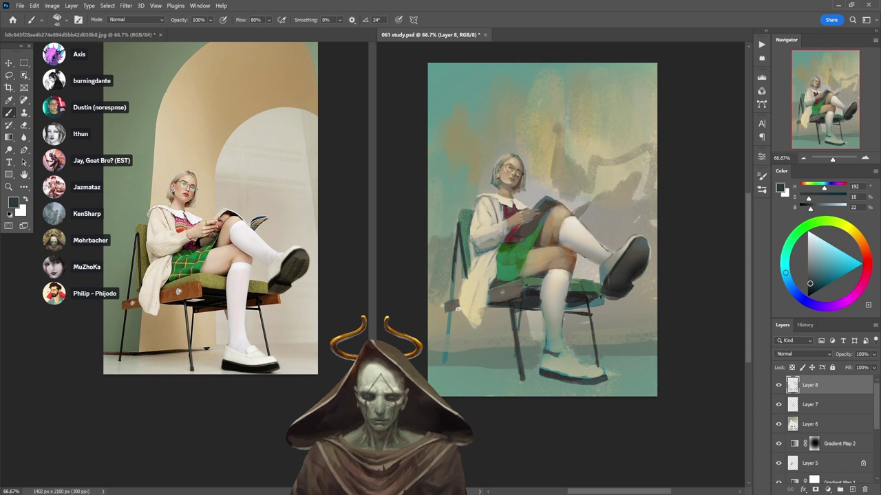
- Undo the last backrest strokes and redraw the chair back's dark edge as one thin line
{"action": "key", "text": "ctrl+z"}
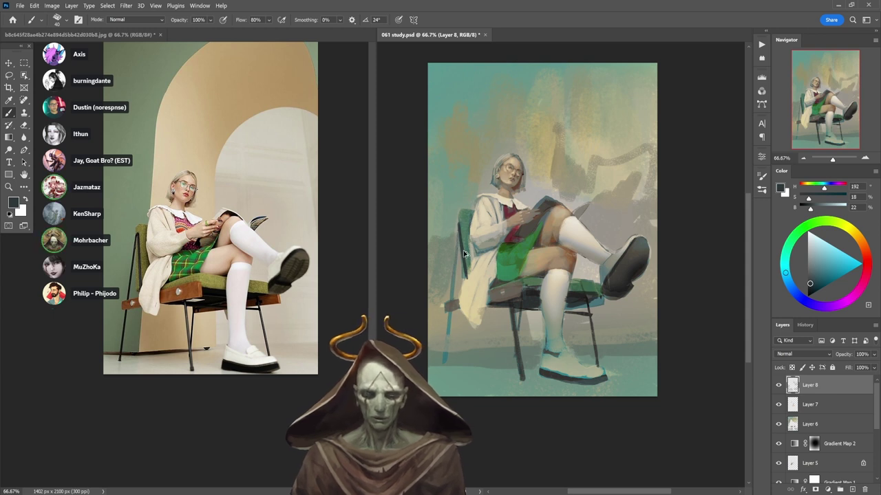
{"action": "key", "text": "ctrl+z"}
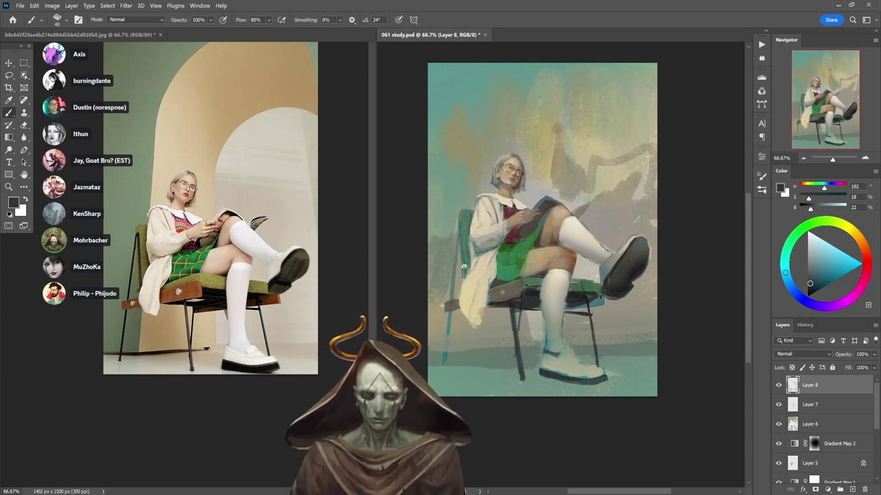
{"action": "left_click_drag", "start_coordinate": [464, 270], "coordinate": [458, 226]}
{"action": "key", "text": "ctrl+z"}
{"action": "left_click_drag", "start_coordinate": [464, 262], "coordinate": [458, 219]}
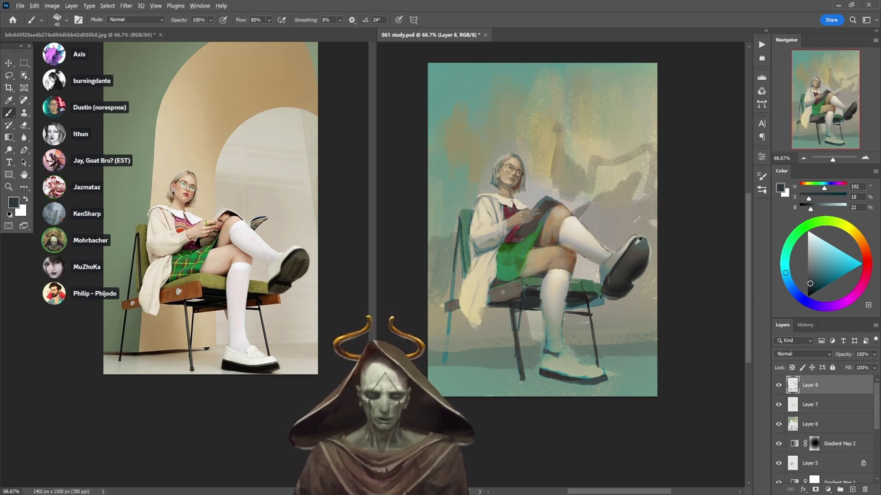
- Refine the raised shoe's upper and sole with sampled greys and near-black, trimming the outline with the background colour at 100% opacity
{"action": "left_click", "coordinate": [624, 248], "text": "alt"}
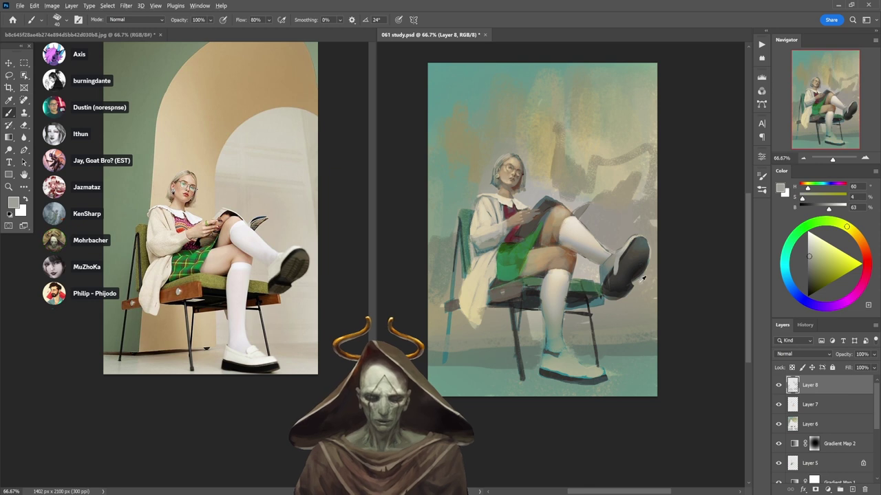
{"action": "left_click", "coordinate": [610, 267], "text": "alt"}
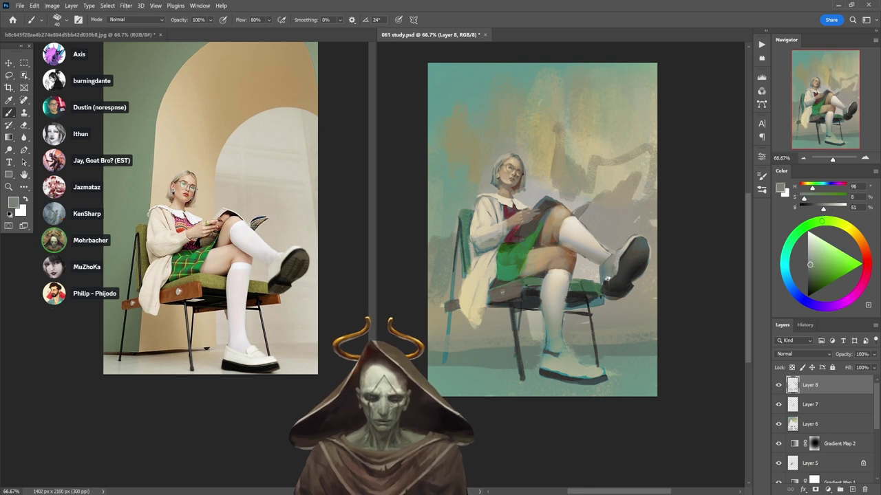
{"action": "left_click", "coordinate": [622, 273], "text": "alt"}
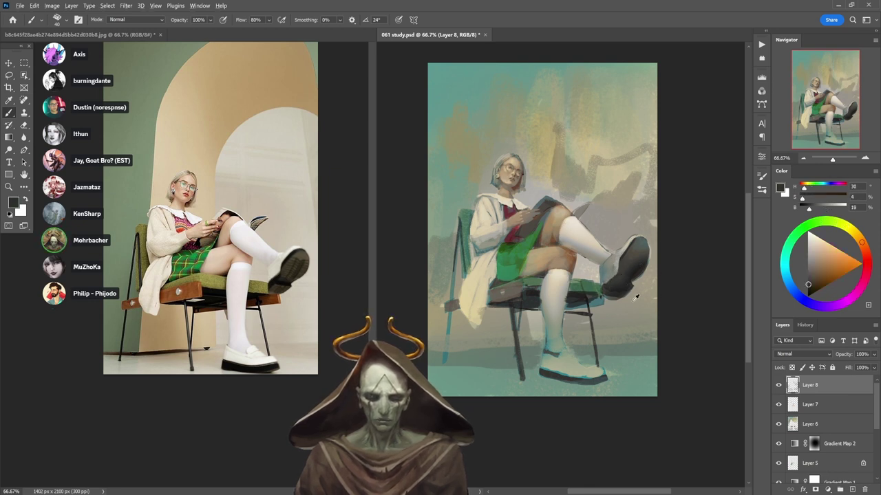
{"action": "left_click", "coordinate": [628, 306], "text": "alt"}
{"action": "left_click", "coordinate": [604, 278], "text": "alt"}
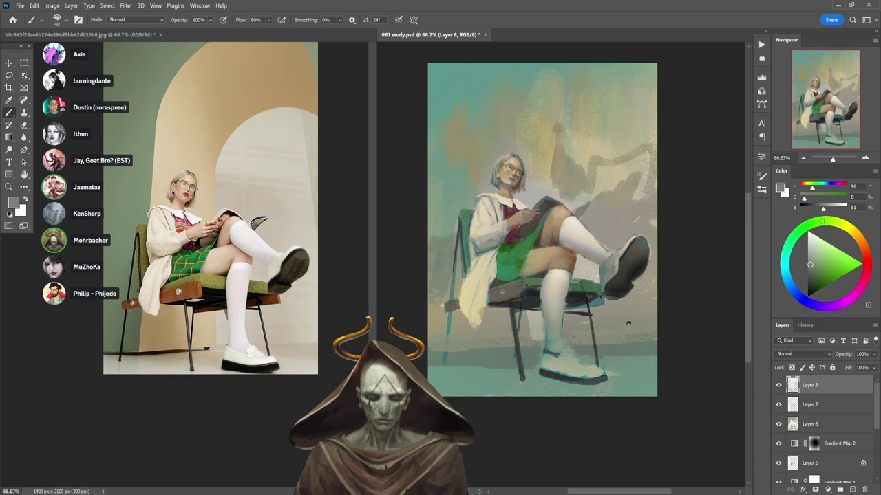
{"action": "left_click", "coordinate": [634, 297], "text": "alt"}
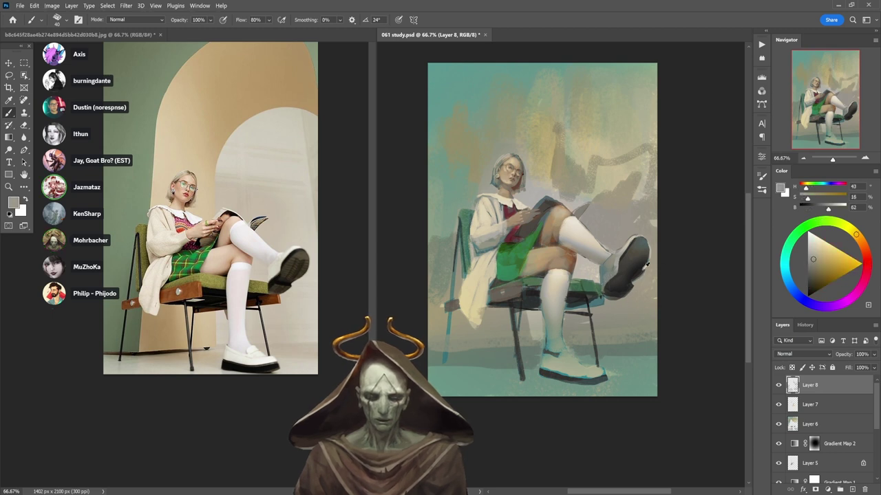
- Darken the raised shoe's tread with sampled near-black and brighten its upper with light grey and off-white, ending at 60% opacity
{"action": "left_click", "coordinate": [641, 269], "text": "alt"}
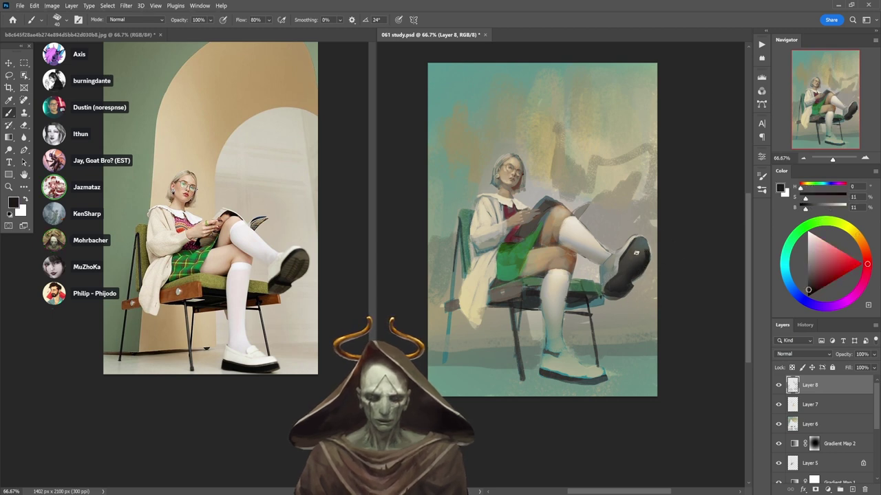
{"action": "left_click", "coordinate": [620, 254], "text": "alt"}
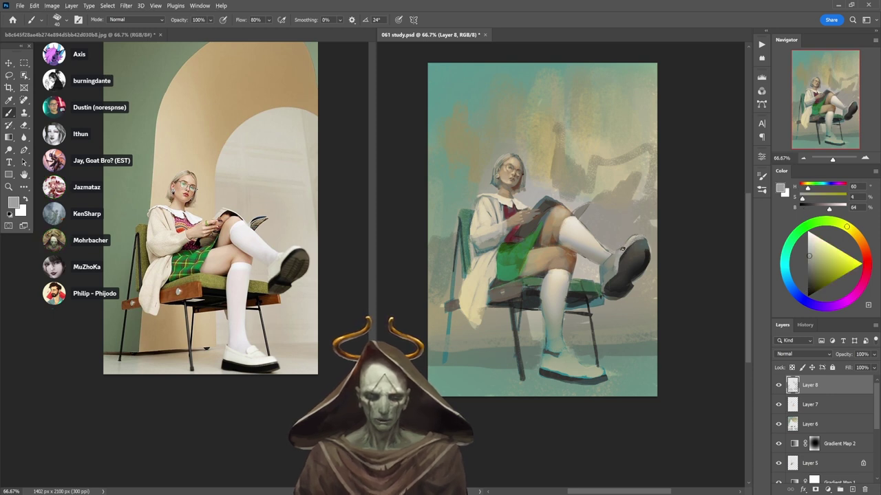
{"action": "left_click", "coordinate": [645, 250], "text": "alt"}
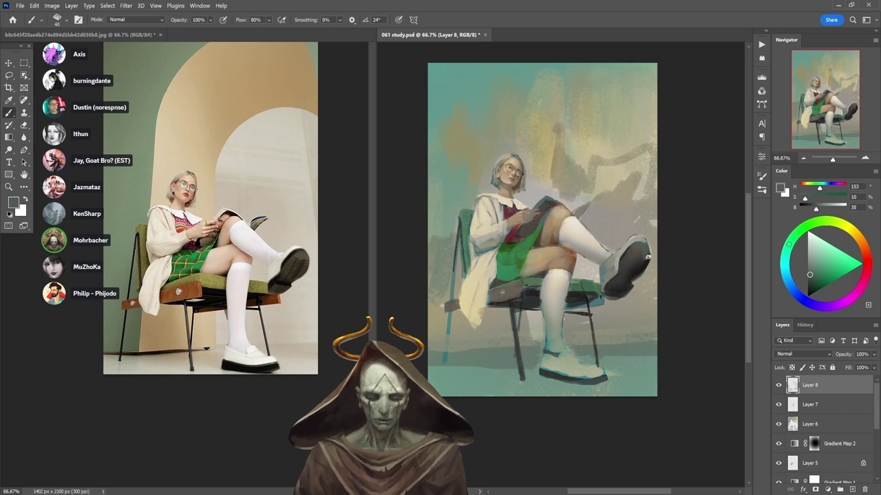
{"action": "left_click", "coordinate": [650, 242], "text": "alt"}
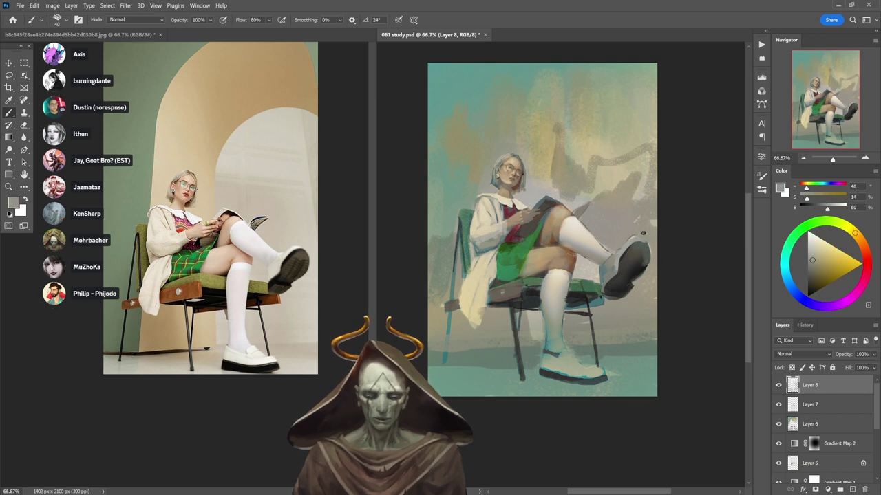
{"action": "left_click", "coordinate": [575, 224], "text": "alt"}
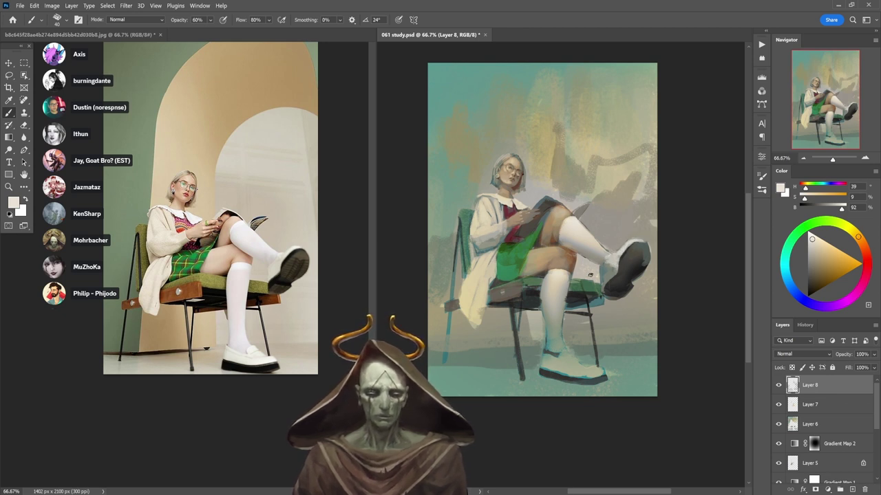
{"action": "left_click", "coordinate": [637, 274], "text": "alt"}
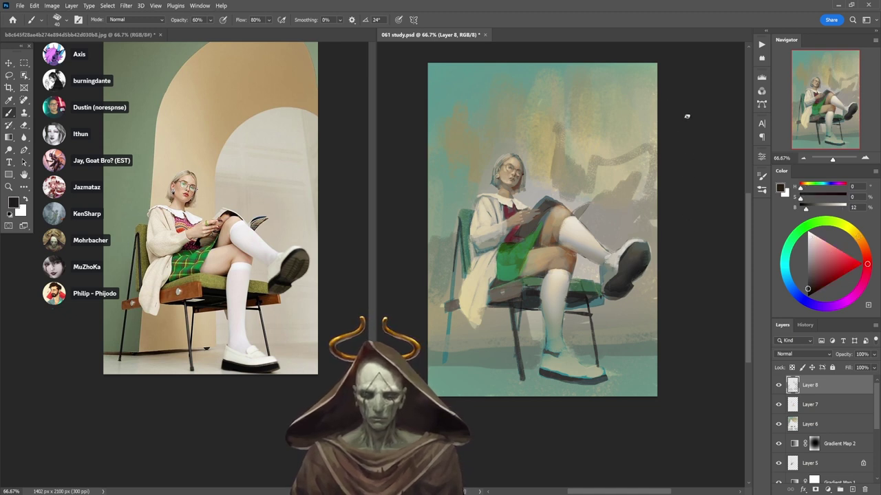
- Soften the grey swirl in the background above the raised leg with sampled khaki, using brush size 80 at 60% opacity
{"action": "left_click", "coordinate": [588, 189], "text": "alt"}
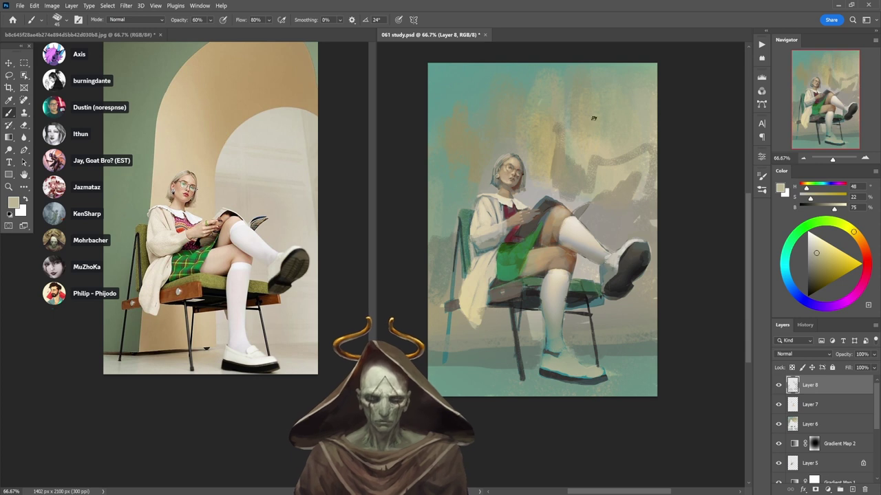
{"action": "key", "text": "bracketright"}
{"action": "key", "text": "bracketright"}
{"action": "key", "text": "bracketright"}
{"action": "left_click", "coordinate": [545, 121], "text": "alt"}
{"action": "key", "text": "5"}
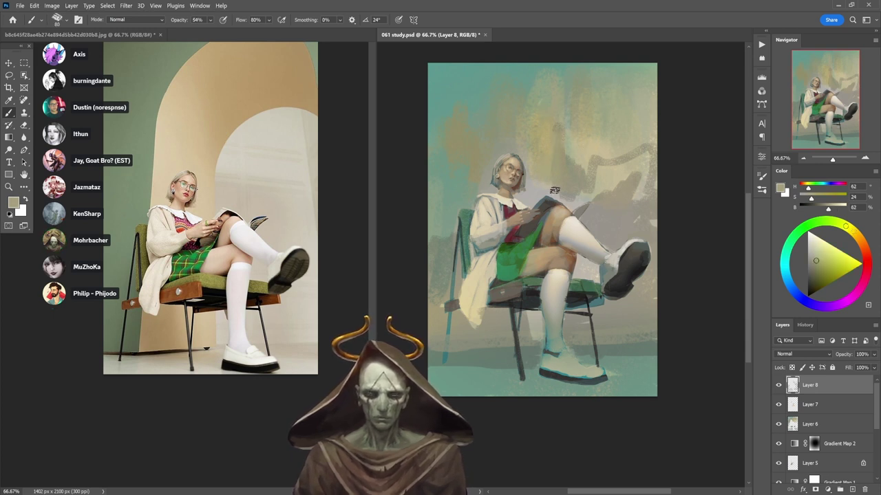
{"action": "key", "text": "6"}
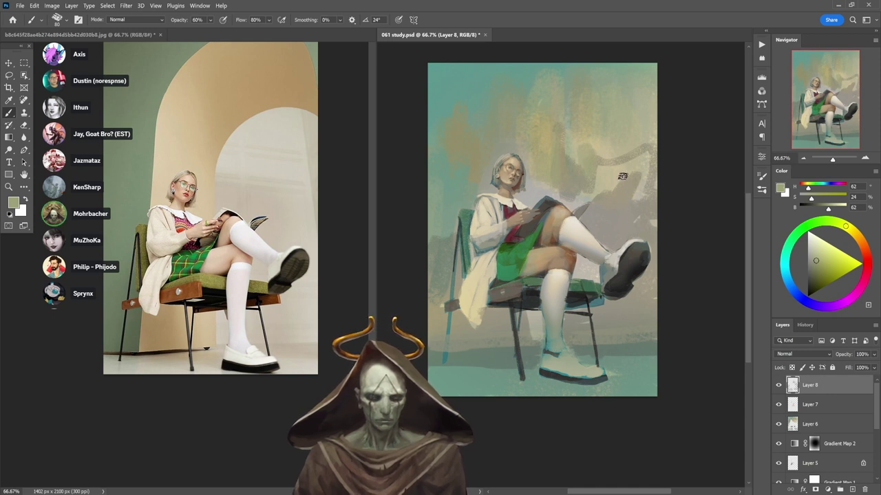
- Blend sampled beige and tan over the remaining dark band in the background above the book at 60% opacity
{"action": "left_click", "coordinate": [614, 164], "text": "alt"}
{"action": "left_click", "coordinate": [606, 180], "text": "alt"}
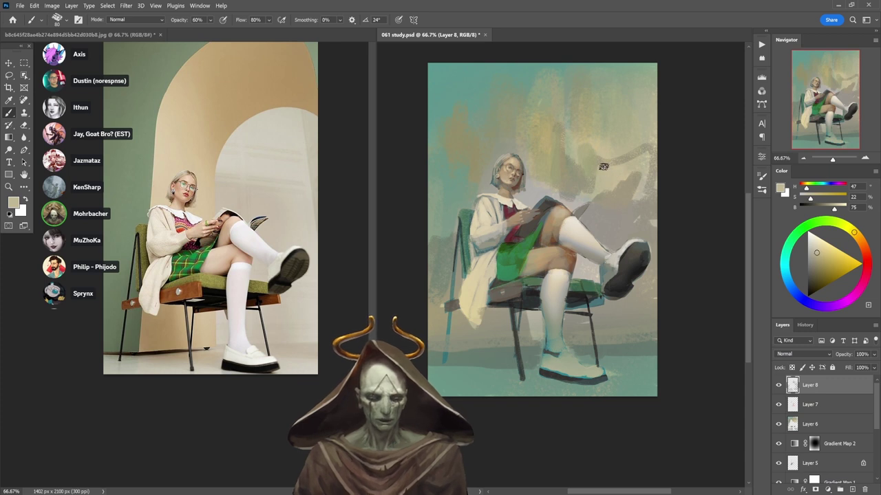
{"action": "left_click", "coordinate": [565, 142], "text": "alt"}
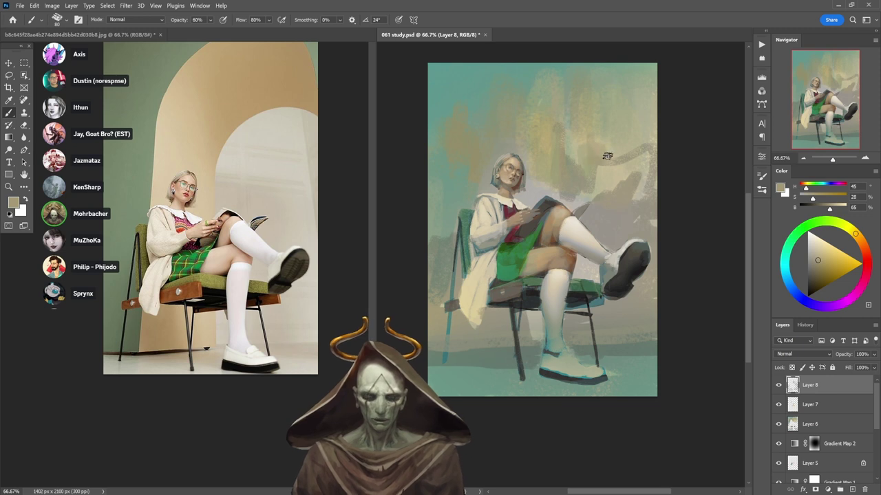
{"action": "left_click_drag", "start_coordinate": [627, 140], "coordinate": [589, 161]}
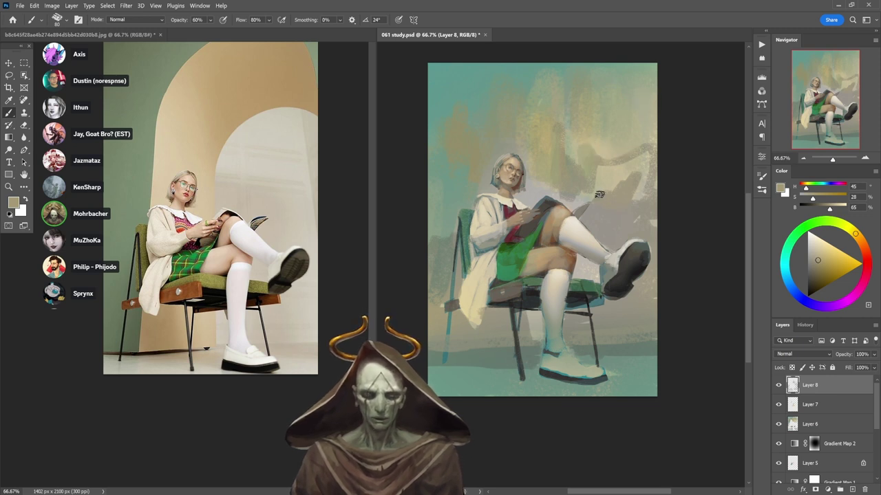
- Cover the background behind the woman and above her raised leg with sampled ochre, using brush size 150 at 50% and 60% opacity
{"action": "left_click", "coordinate": [505, 117], "text": "alt"}
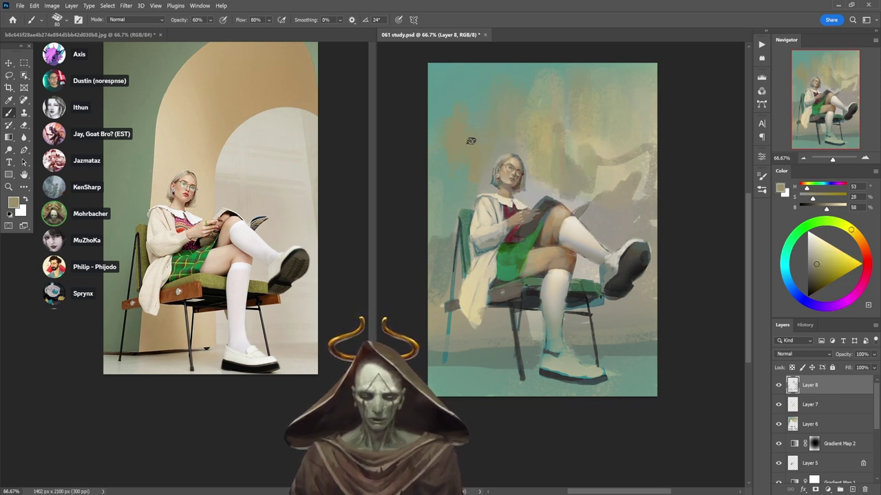
{"action": "key", "text": "]"}
{"action": "key", "text": "]"}
{"action": "key", "text": "]"}
{"action": "key", "text": "]"}
{"action": "key", "text": "5"}
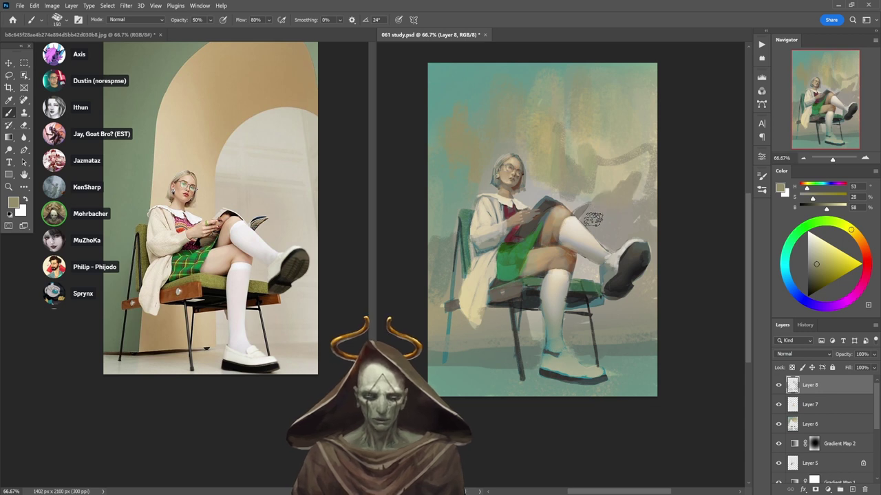
{"action": "left_click", "coordinate": [604, 180], "text": "alt"}
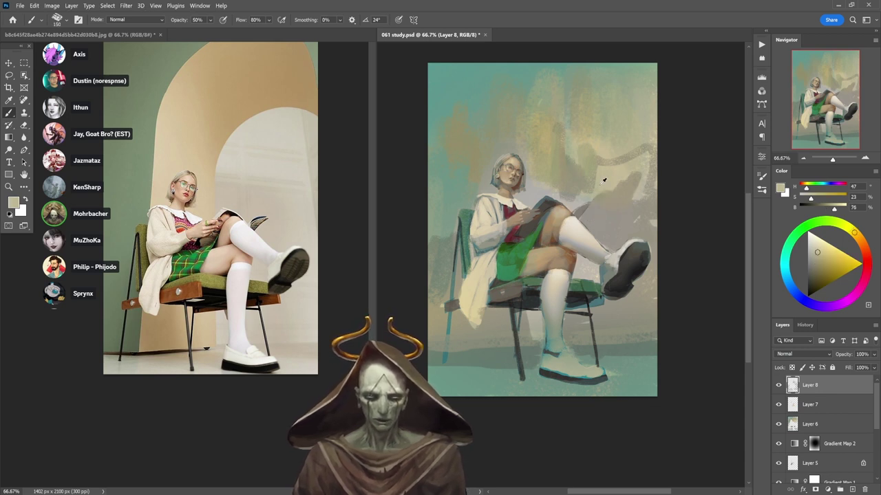
{"action": "left_click", "coordinate": [543, 137], "text": "alt"}
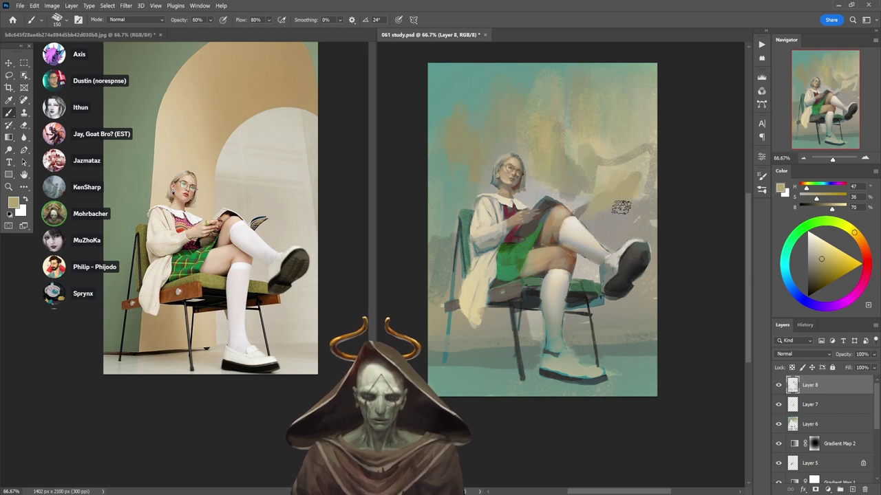
{"action": "mouse_move", "coordinate": [607, 212]}
{"action": "left_mouse_down"}
{"action": "mouse_move", "coordinate": [642, 200]}
{"action": "mouse_move", "coordinate": [654, 168]}
{"action": "mouse_move", "coordinate": [648, 150]}
{"action": "mouse_move", "coordinate": [614, 160]}
{"action": "mouse_move", "coordinate": [599, 152]}
{"action": "mouse_move", "coordinate": [591, 181]}
{"action": "mouse_move", "coordinate": [571, 193]}
{"action": "mouse_move", "coordinate": [551, 185]}
{"action": "mouse_move", "coordinate": [572, 199]}
{"action": "mouse_move", "coordinate": [657, 144]}
{"action": "mouse_move", "coordinate": [646, 154]}
{"action": "mouse_move", "coordinate": [629, 130]}
{"action": "mouse_move", "coordinate": [593, 163]}
{"action": "mouse_move", "coordinate": [582, 151]}
{"action": "mouse_move", "coordinate": [569, 161]}
{"action": "mouse_move", "coordinate": [637, 166]}
{"action": "mouse_move", "coordinate": [630, 181]}
{"action": "mouse_move", "coordinate": [626, 172]}
{"action": "mouse_move", "coordinate": [571, 196]}
{"action": "mouse_move", "coordinate": [547, 162]}
{"action": "mouse_move", "coordinate": [536, 190]}
{"action": "mouse_move", "coordinate": [532, 149]}
{"action": "mouse_move", "coordinate": [531, 193]}
{"action": "mouse_move", "coordinate": [538, 171]}
{"action": "left_mouse_up"}
{"action": "key", "text": "6"}
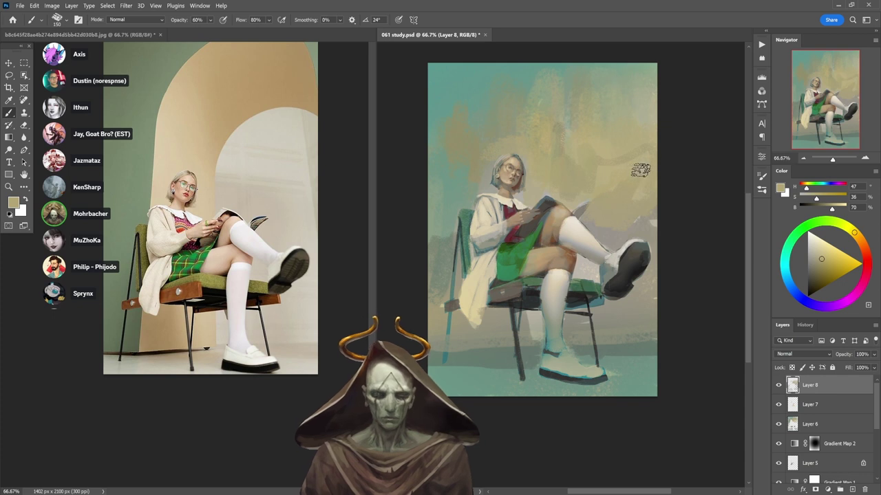
- Cover the teal-side background above and behind the woman with sampled grey-green and muted teal at 60% opacity
{"action": "left_click", "coordinate": [635, 346], "text": "alt"}
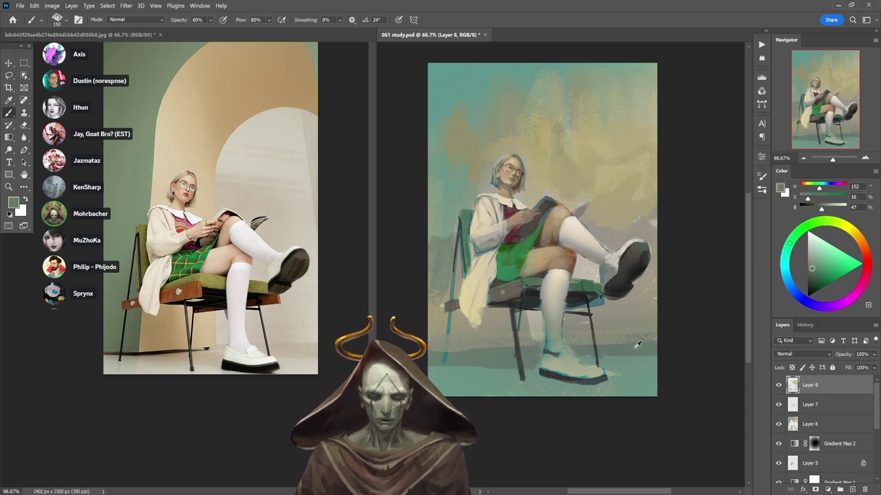
{"action": "mouse_move", "coordinate": [433, 121]}
{"action": "left_mouse_down"}
{"action": "mouse_move", "coordinate": [463, 80]}
{"action": "mouse_move", "coordinate": [476, 95]}
{"action": "mouse_move", "coordinate": [501, 72]}
{"action": "mouse_move", "coordinate": [507, 80]}
{"action": "mouse_move", "coordinate": [532, 77]}
{"action": "left_mouse_up"}
{"action": "left_click", "coordinate": [532, 77], "text": "alt"}
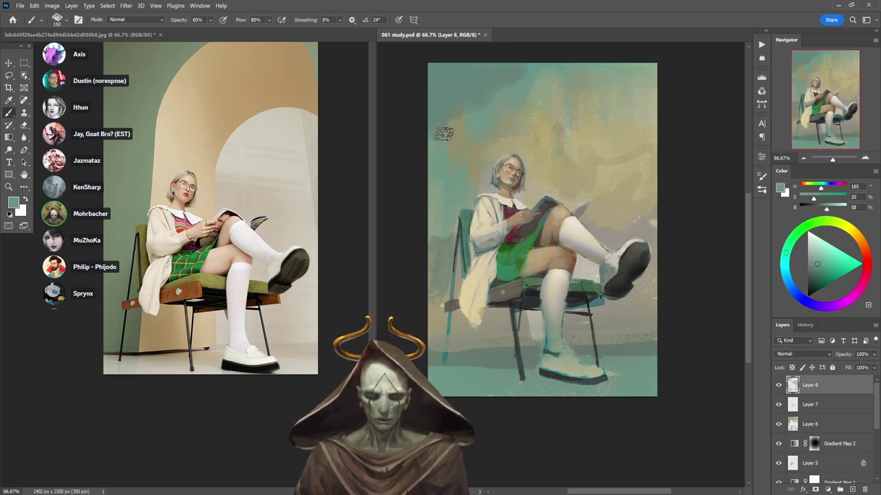
{"action": "left_click", "coordinate": [480, 88], "text": "alt"}
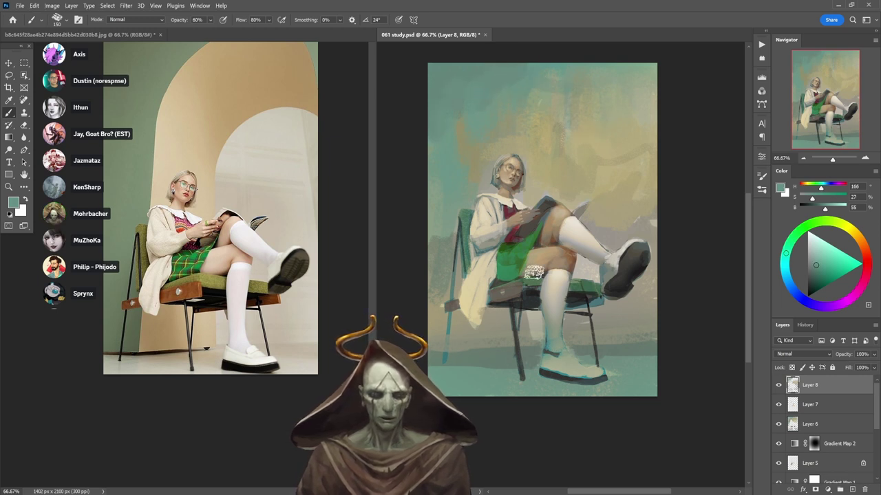
{"action": "left_click", "coordinate": [447, 248], "text": "alt"}
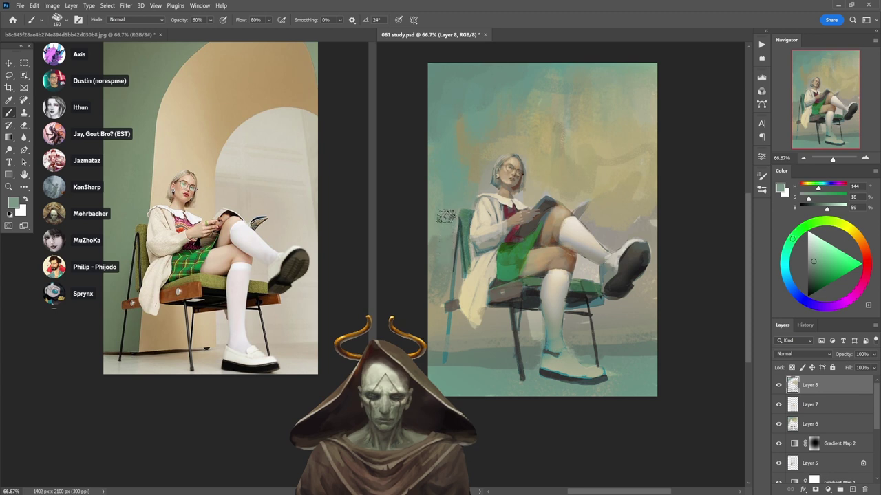
- Blend sampled warm grey, sage and teal into the background above the raised shoe and along the canvas's upper edge at 60% opacity
{"action": "left_click", "coordinate": [641, 230], "text": "alt"}
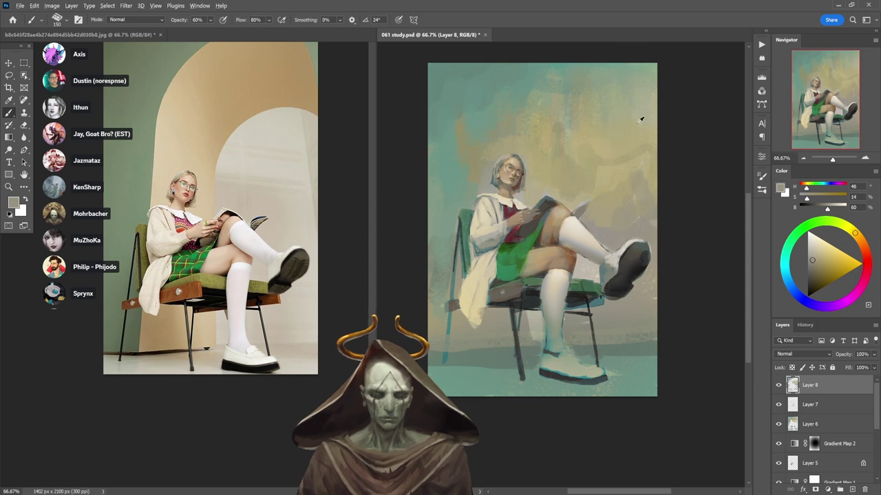
{"action": "left_click", "coordinate": [630, 72], "text": "alt"}
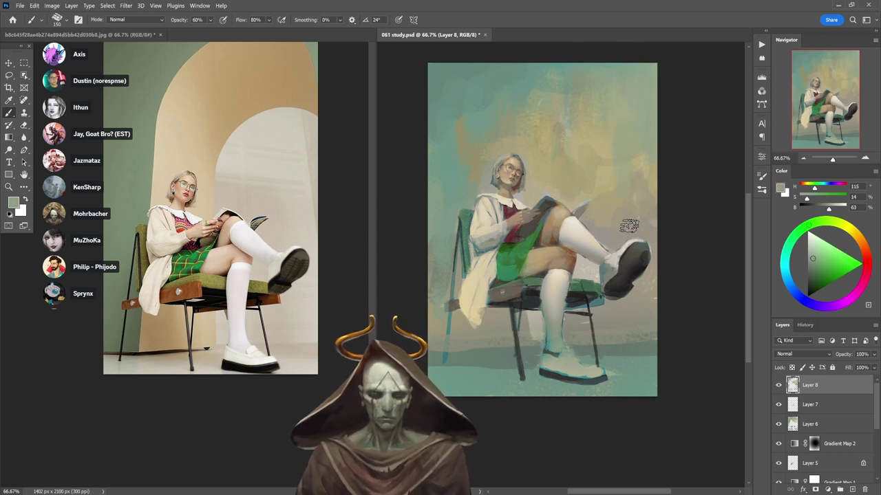
{"action": "left_click", "coordinate": [502, 88], "text": "alt"}
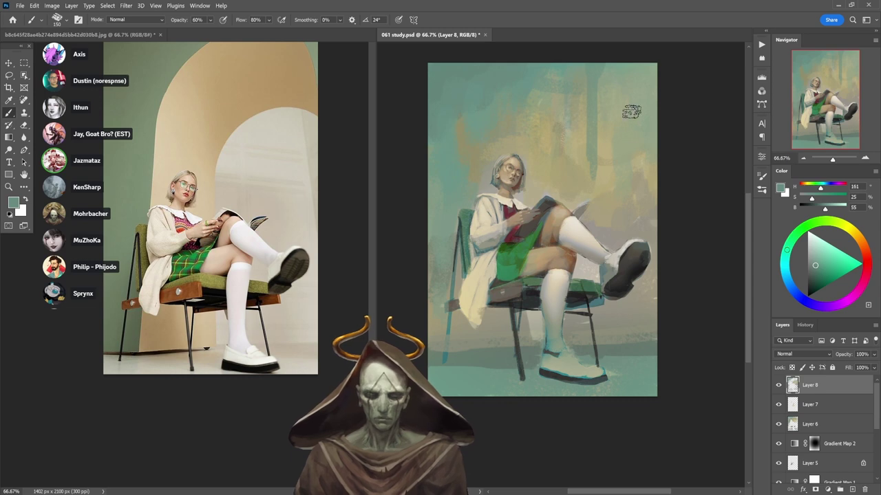
- Lasso the curved book pages beside the raised knee, paint their upper edge black, and deselect
{"action": "left_click", "coordinate": [551, 208], "text": "alt"}
{"action": "scroll", "coordinate": [597, 223], "scroll_direction": "up", "scroll_amount": 2}
{"action": "left_click_drag", "start_coordinate": [623, 215], "coordinate": [690, 225]}
{"action": "key", "text": "l"}
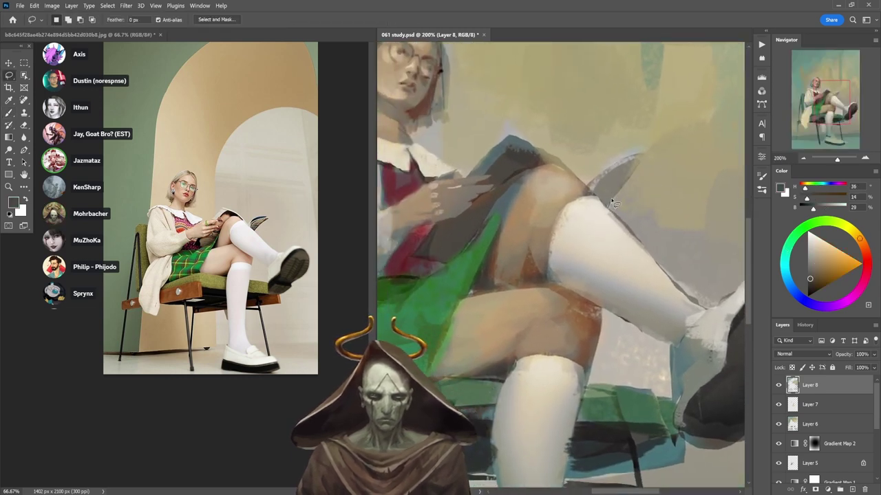
{"action": "mouse_move", "coordinate": [611, 203]}
{"action": "left_mouse_down"}
{"action": "mouse_move", "coordinate": [666, 165]}
{"action": "mouse_move", "coordinate": [624, 165]}
{"action": "mouse_move", "coordinate": [595, 192]}
{"action": "mouse_move", "coordinate": [640, 182]}
{"action": "mouse_move", "coordinate": [662, 157]}
{"action": "mouse_move", "coordinate": [631, 172]}
{"action": "mouse_move", "coordinate": [717, 132]}
{"action": "mouse_move", "coordinate": [628, 161]}
{"action": "mouse_move", "coordinate": [594, 197]}
{"action": "mouse_move", "coordinate": [598, 168]}
{"action": "mouse_move", "coordinate": [642, 147]}
{"action": "mouse_move", "coordinate": [662, 152]}
{"action": "mouse_move", "coordinate": [635, 145]}
{"action": "mouse_move", "coordinate": [606, 165]}
{"action": "mouse_move", "coordinate": [663, 143]}
{"action": "mouse_move", "coordinate": [600, 183]}
{"action": "left_mouse_up"}
{"action": "key", "text": "b"}
{"action": "key", "text": "ctrl+d"}
{"action": "key", "text": "l"}
{"action": "key", "text": "b"}
{"action": "key", "text": "d"}
{"action": "key", "text": "ctrl+d"}
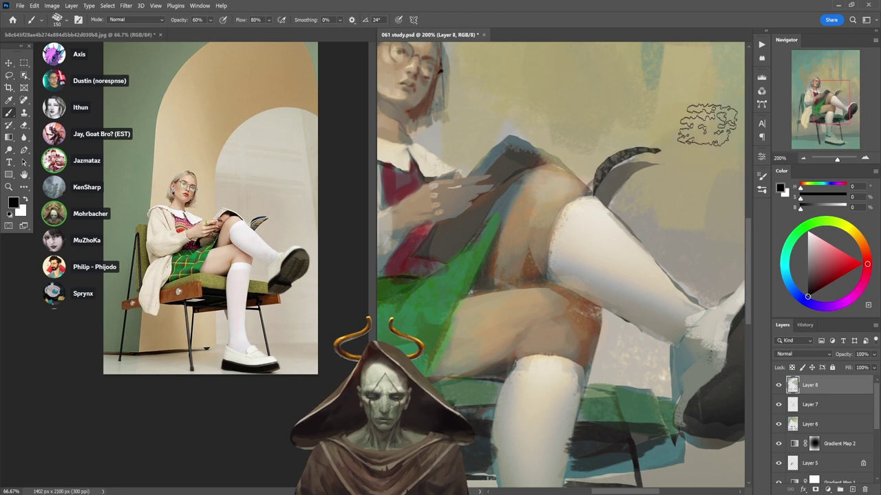
- Switch to the _Ole' Huckleberry brush for work around the woman's head
{"action": "left_click", "coordinate": [675, 189], "text": "alt"}
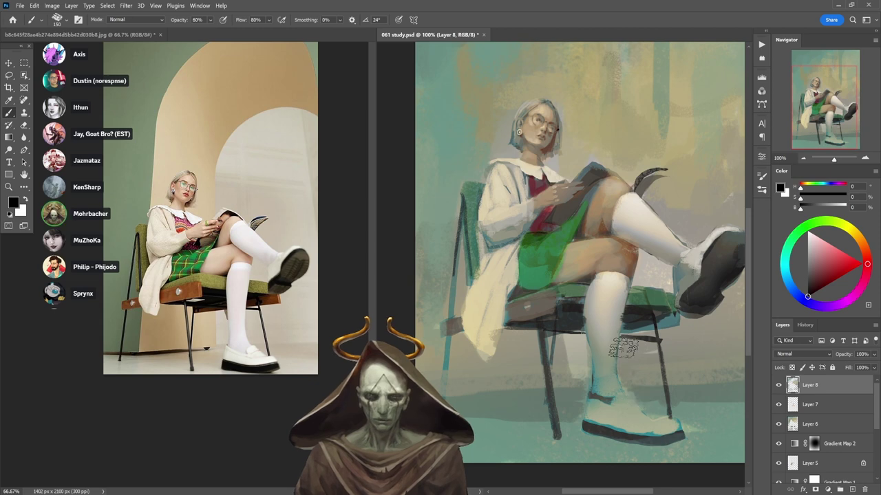
{"action": "left_click", "coordinate": [608, 303], "text": "alt"}
{"action": "left_click", "coordinate": [582, 153], "text": "ctrl"}
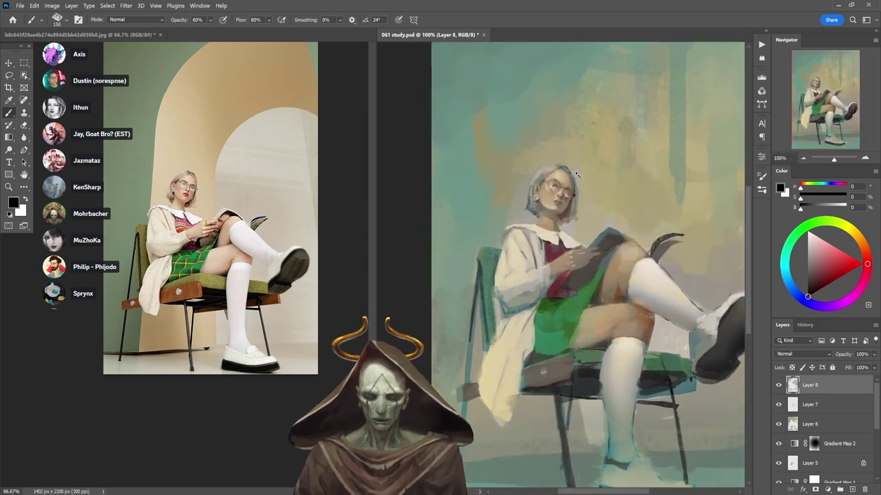
{"action": "left_click", "coordinate": [582, 153], "text": "ctrl"}
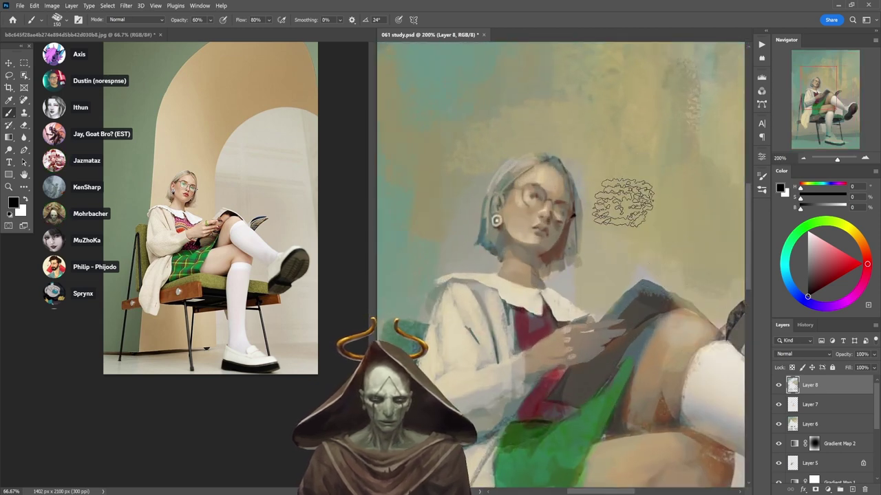
{"action": "right_click", "coordinate": [624, 203]}
{"action": "left_click", "coordinate": [534, 287]}
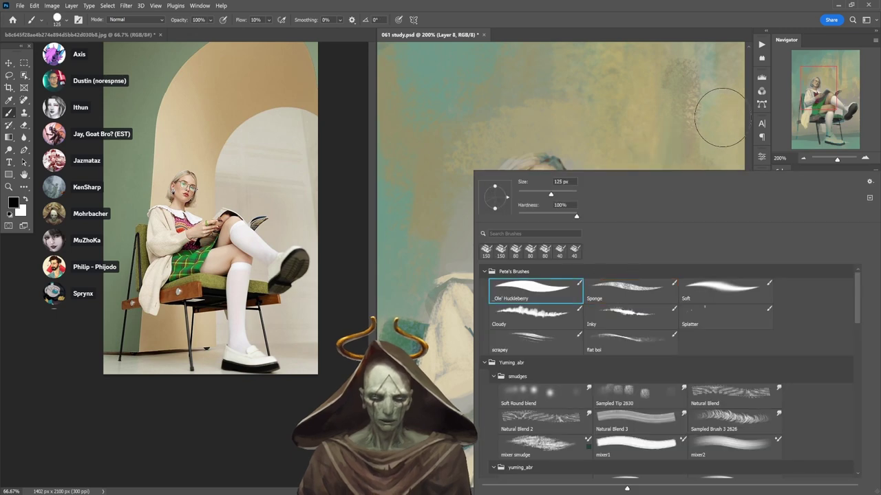
{"action": "key", "text": "Return"}
- Paint sampled ochre around the woman's hair and above her collar, using brush sizes 25 and 45 at 70% and 90% opacity
{"action": "left_click", "coordinate": [654, 134], "text": "alt"}
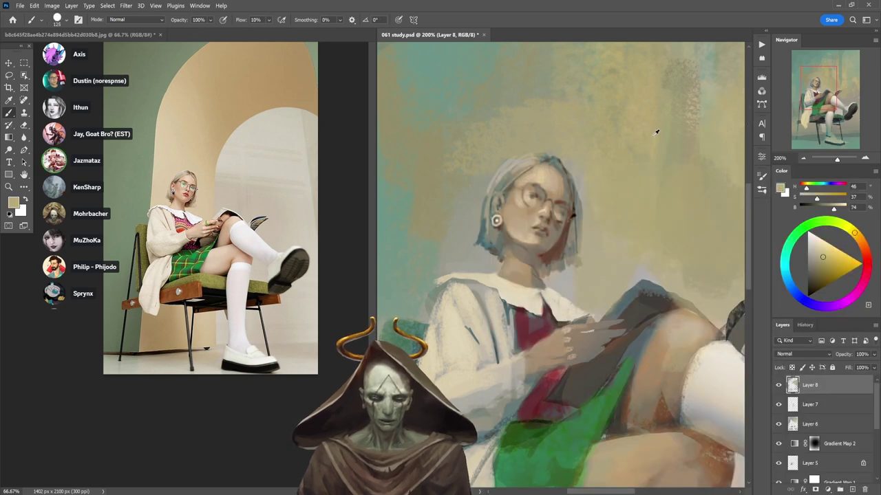
{"action": "key", "text": "bracketleft"}
{"action": "key", "text": "bracketleft"}
{"action": "key", "text": "bracketleft"}
{"action": "key", "text": "bracketleft"}
{"action": "key", "text": "bracketleft"}
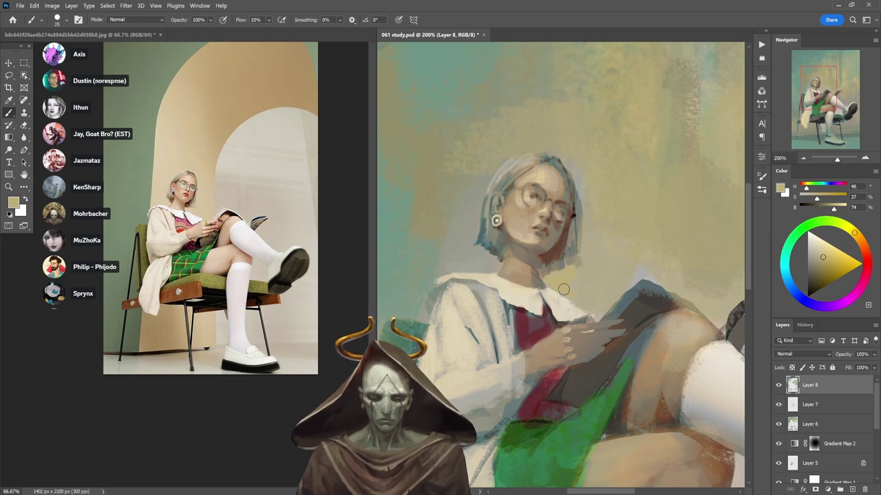
{"action": "key", "text": "7"}
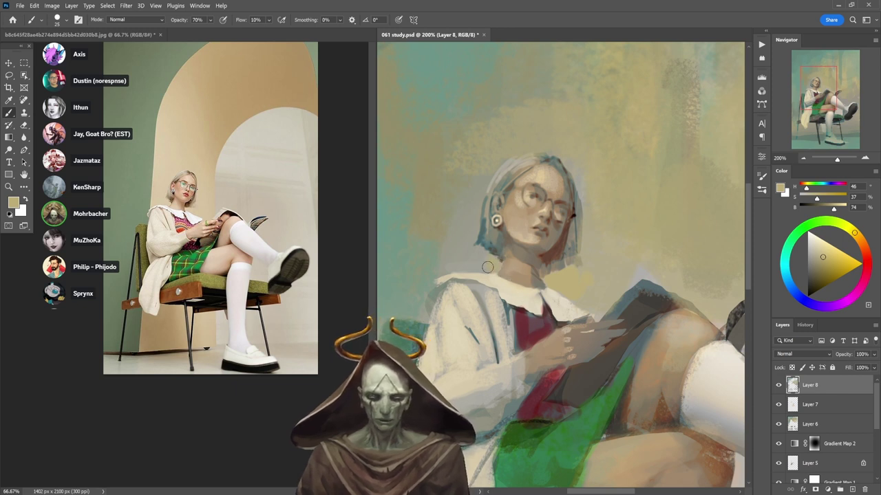
{"action": "mouse_move", "coordinate": [476, 253]}
{"action": "left_mouse_down"}
{"action": "mouse_move", "coordinate": [488, 166]}
{"action": "mouse_move", "coordinate": [462, 220]}
{"action": "mouse_move", "coordinate": [461, 310]}
{"action": "mouse_move", "coordinate": [475, 245]}
{"action": "mouse_move", "coordinate": [448, 240]}
{"action": "mouse_move", "coordinate": [441, 265]}
{"action": "mouse_move", "coordinate": [472, 260]}
{"action": "left_mouse_up"}
{"action": "key", "text": "9"}
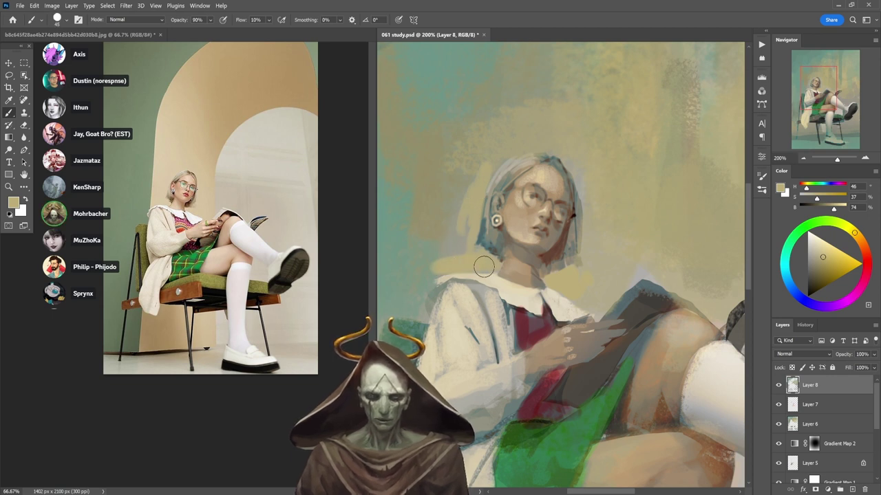
- Soften the ochre strokes behind the woman's hair and shoulder with sampled olive tones at 40% opacity
{"action": "left_click", "coordinate": [469, 227], "text": "alt"}
{"action": "key", "text": "5"}
{"action": "key", "text": "4"}
{"action": "left_click", "coordinate": [439, 205], "text": "alt"}
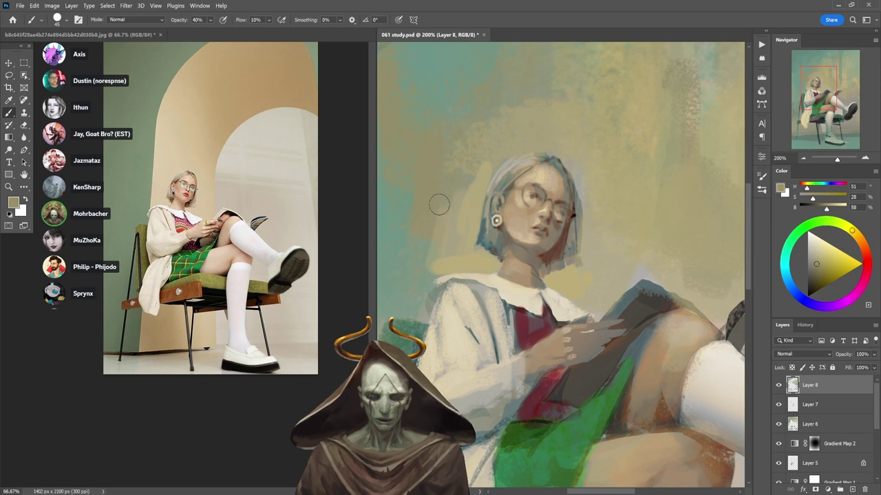
{"action": "left_click", "coordinate": [470, 187], "text": "alt"}
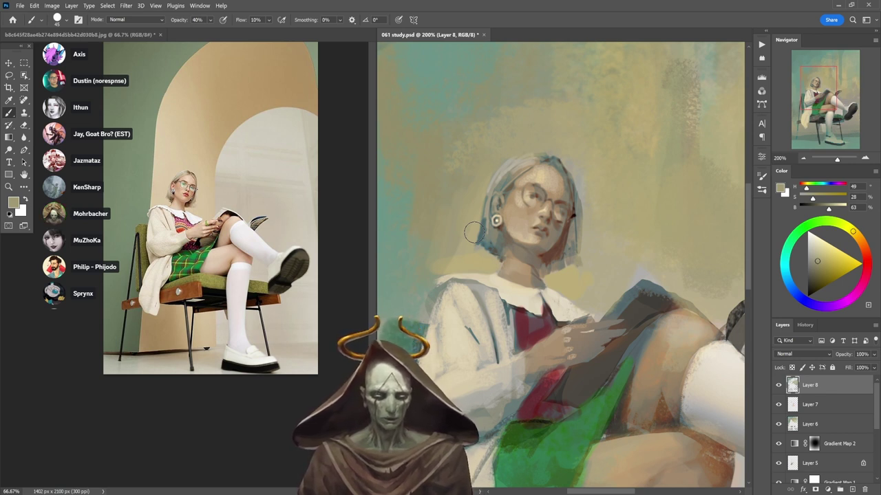
- Darken the upper rim of the raised shoe's sole with sampled near-black at 100% opacity
{"action": "scroll", "coordinate": [638, 310], "scroll_direction": "down", "scroll_amount": 3}
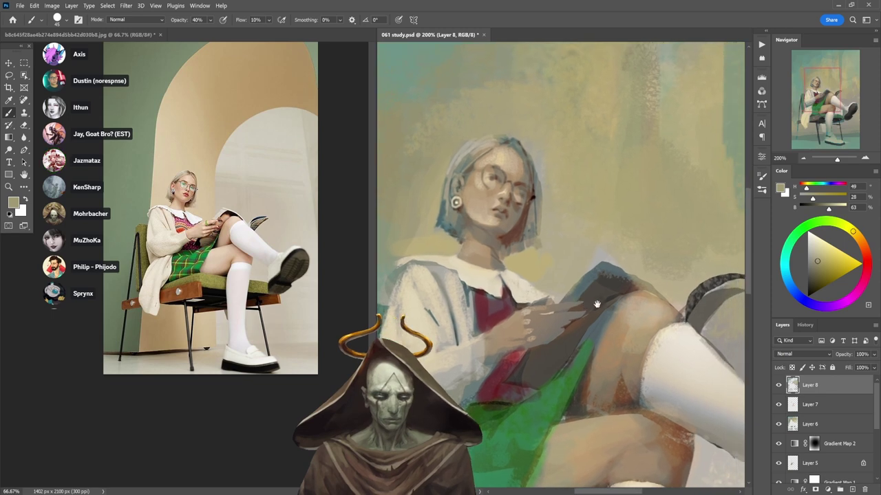
{"action": "left_click_drag", "start_coordinate": [623, 324], "coordinate": [554, 288]}
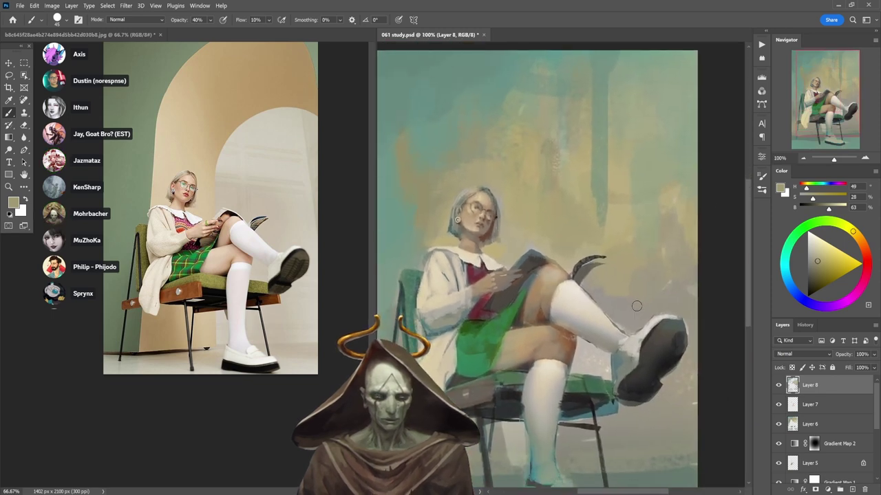
{"action": "scroll", "coordinate": [657, 353], "scroll_direction": "up", "scroll_amount": 1}
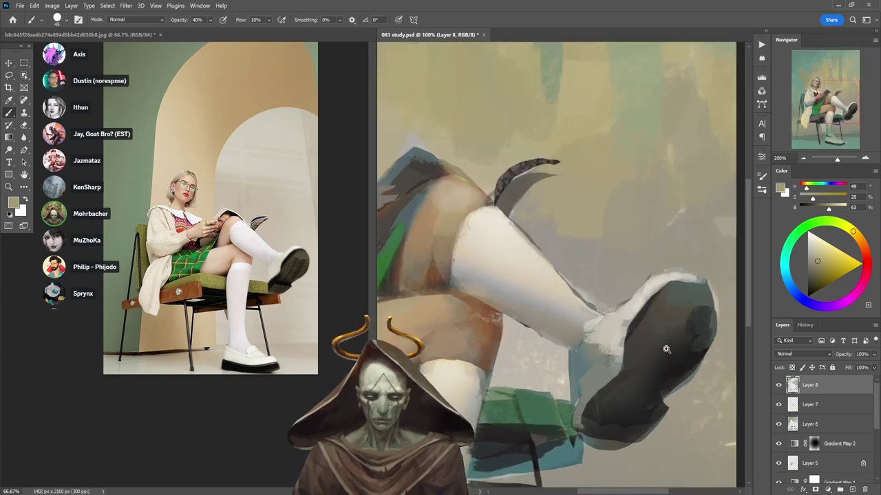
{"action": "left_click", "coordinate": [640, 320], "text": "alt"}
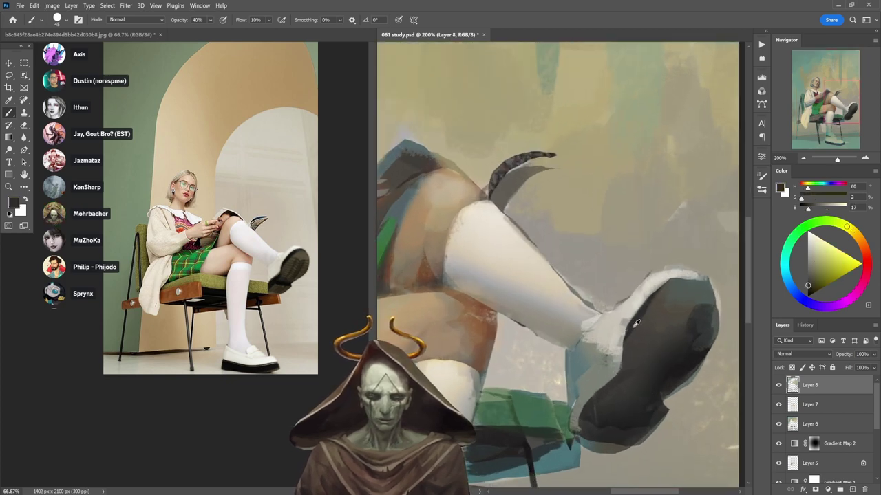
{"action": "key", "text": "0"}
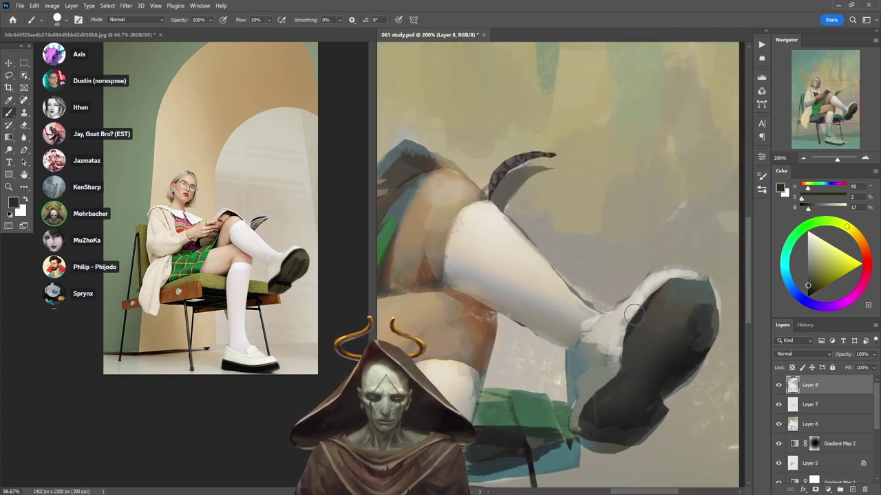
{"action": "mouse_move", "coordinate": [628, 333]}
{"action": "left_mouse_down"}
{"action": "mouse_move", "coordinate": [676, 285]}
{"action": "mouse_move", "coordinate": [667, 288]}
{"action": "mouse_move", "coordinate": [639, 320]}
{"action": "mouse_move", "coordinate": [682, 286]}
{"action": "mouse_move", "coordinate": [674, 287]}
{"action": "mouse_move", "coordinate": [705, 290]}
{"action": "left_mouse_up"}
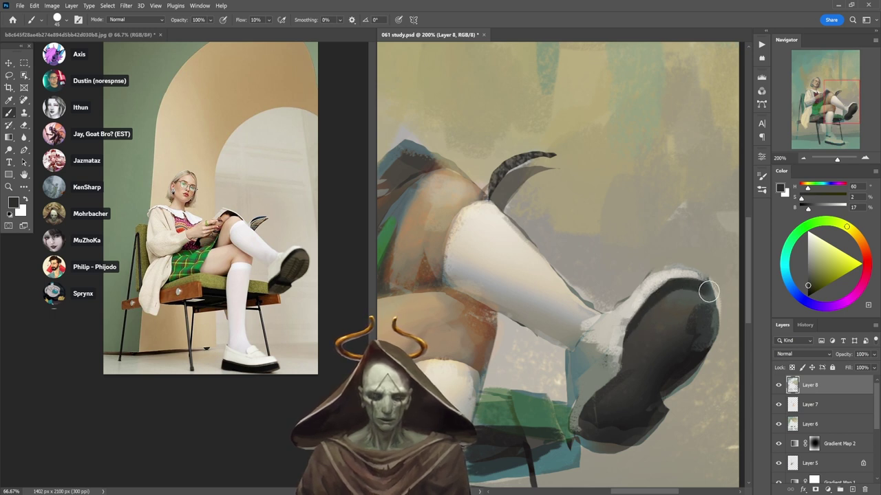
- Clean up the raised shoe's upper edge and toe with sampled background grey and light grey at 100% opacity
{"action": "left_click", "coordinate": [665, 259], "text": "alt"}
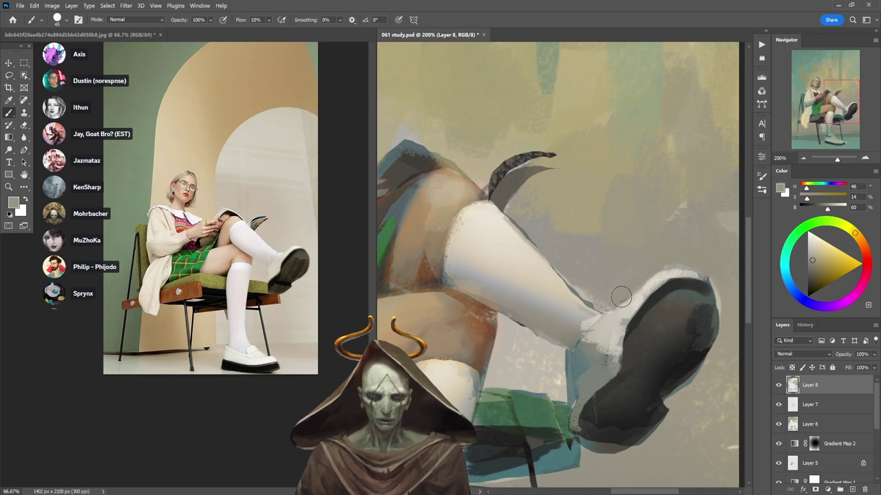
{"action": "mouse_move", "coordinate": [666, 263]}
{"action": "left_mouse_down"}
{"action": "mouse_move", "coordinate": [559, 247]}
{"action": "mouse_move", "coordinate": [599, 265]}
{"action": "left_mouse_up"}
{"action": "left_click", "coordinate": [560, 264], "text": "alt"}
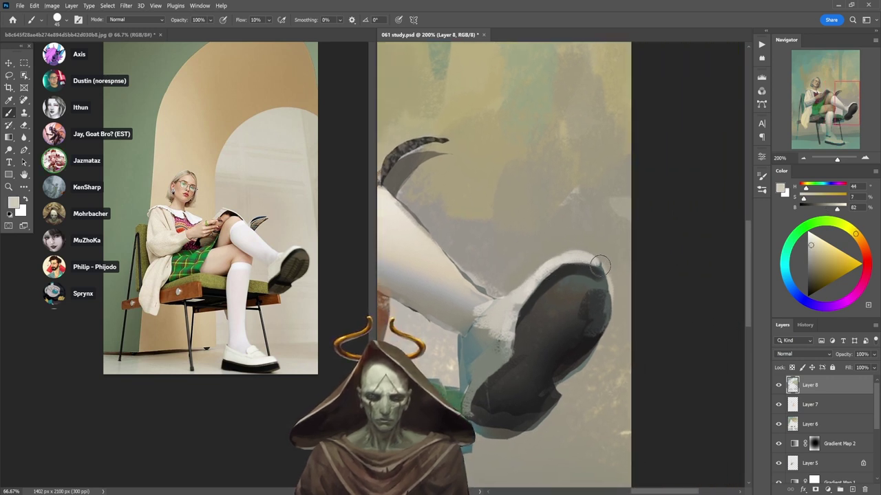
{"action": "left_click", "coordinate": [605, 257], "text": "alt"}
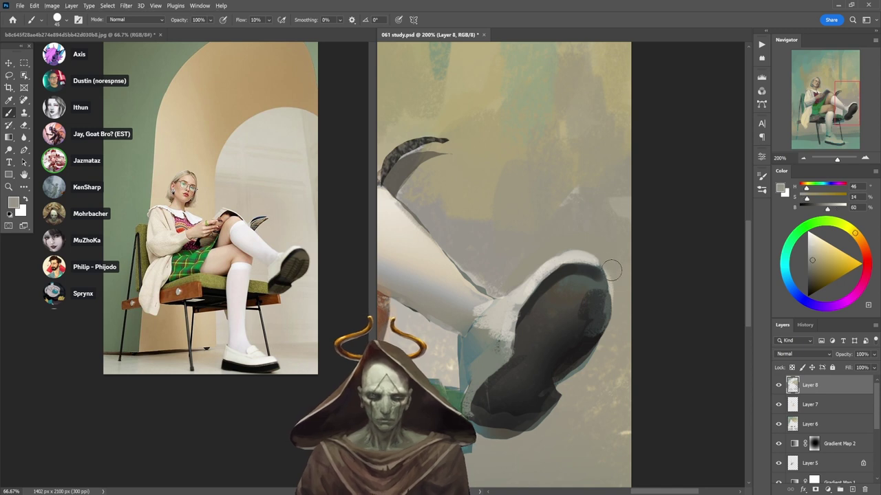
- Cover the bluish patches near the toe of the raised shoe's sole with sampled dark greys
{"action": "left_click", "coordinate": [579, 285], "text": "alt"}
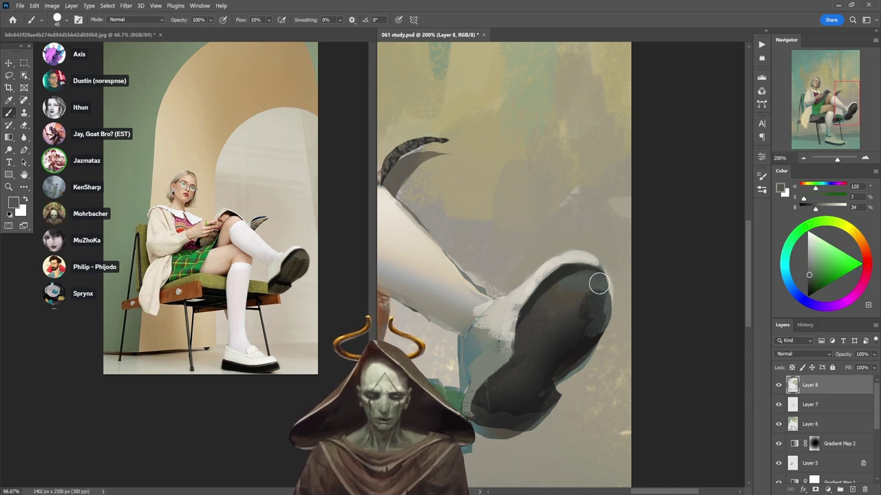
{"action": "left_click", "coordinate": [594, 296], "text": "alt"}
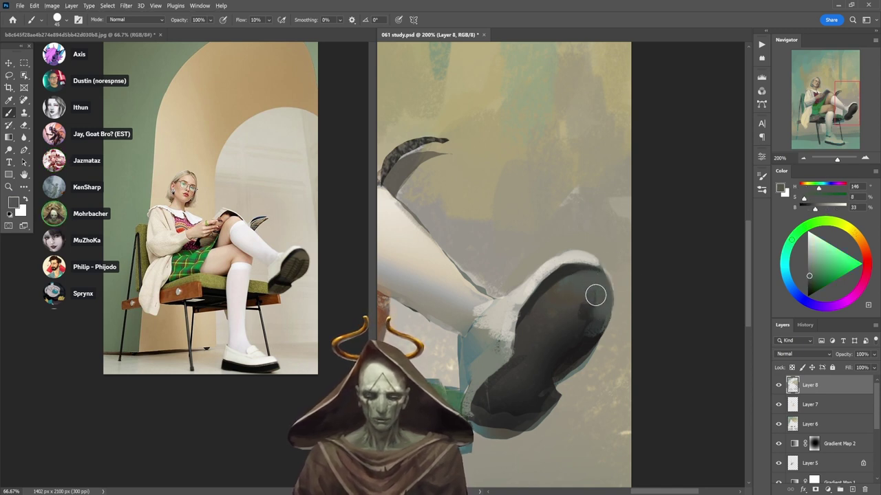
{"action": "left_click_drag", "start_coordinate": [595, 295], "coordinate": [590, 331]}
{"action": "left_click", "coordinate": [568, 302], "text": "alt"}
{"action": "left_click", "coordinate": [571, 329], "text": "alt"}
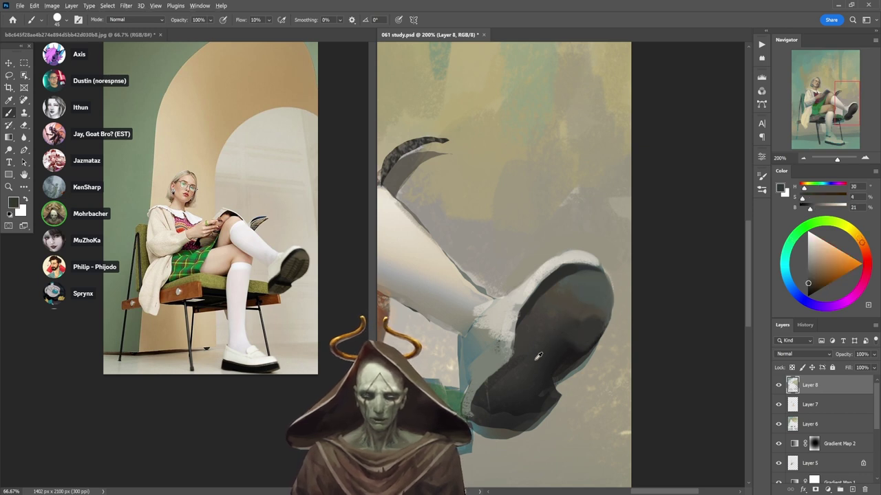
- Deepen the shadow across the arch of the raised shoe's sole with sampled dark grey and near-black at 90% opacity
{"action": "left_click", "coordinate": [533, 309], "text": "alt"}
{"action": "key", "text": "9"}
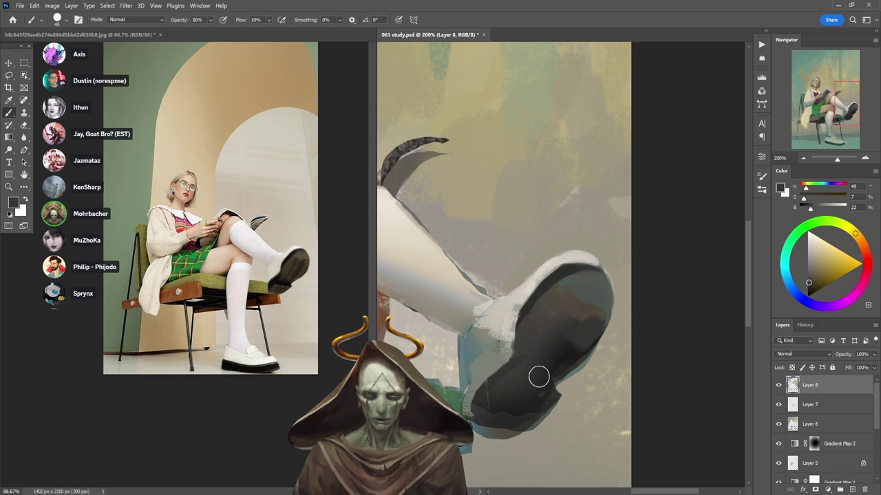
{"action": "left_click", "coordinate": [566, 358], "text": "alt"}
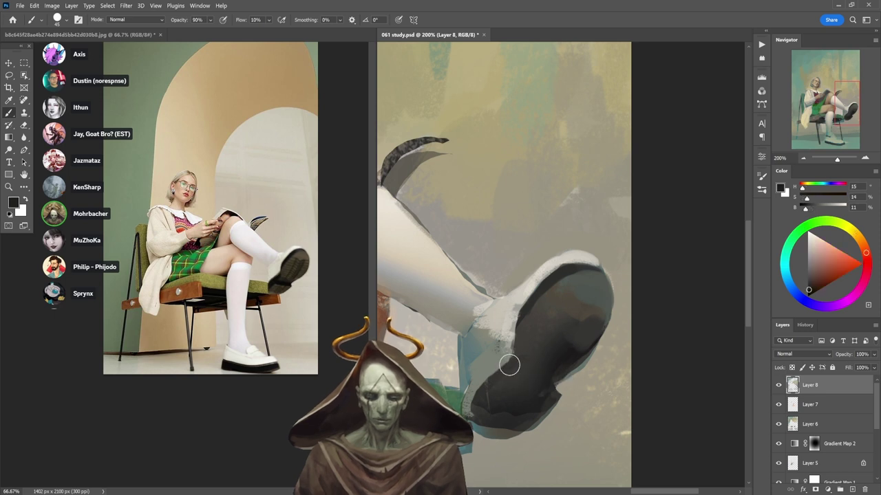
{"action": "left_click_drag", "start_coordinate": [530, 383], "coordinate": [510, 374]}
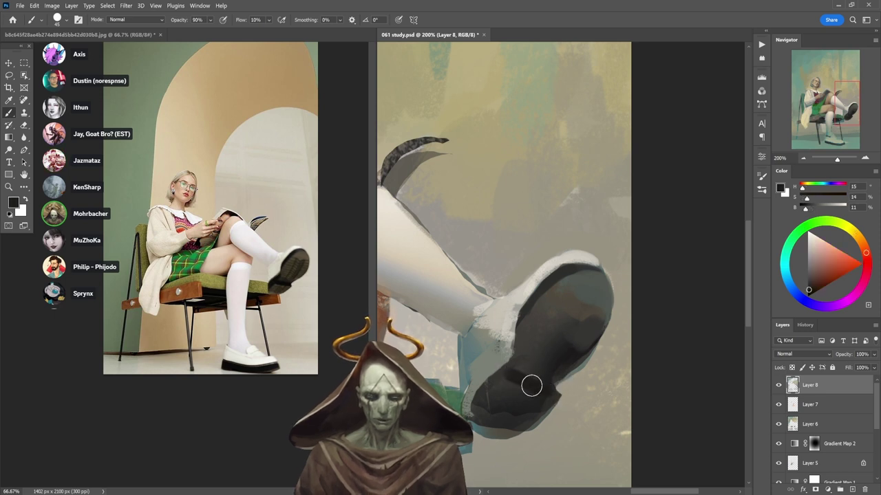
{"action": "key", "text": "3"}
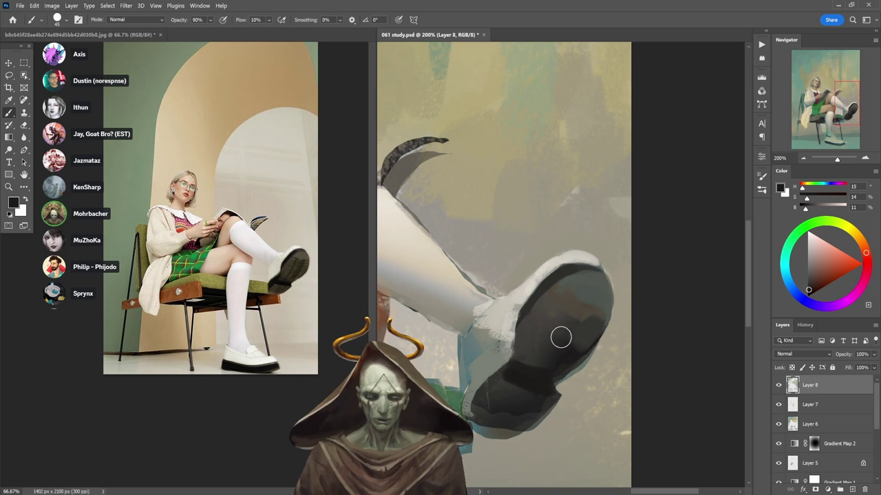
- Soften the tones across the toe of the raised shoe's sole with sampled dark greys at 30% opacity
{"action": "left_click", "coordinate": [530, 360], "text": "alt"}
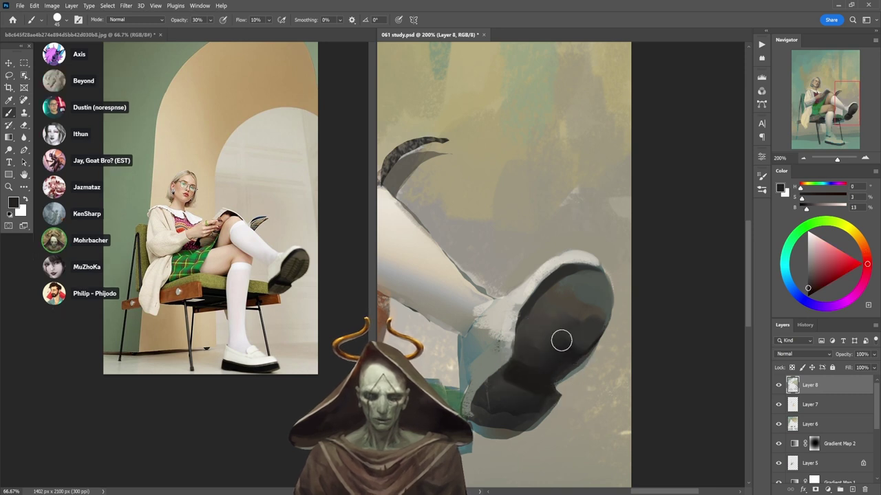
{"action": "left_click", "coordinate": [569, 306], "text": "alt"}
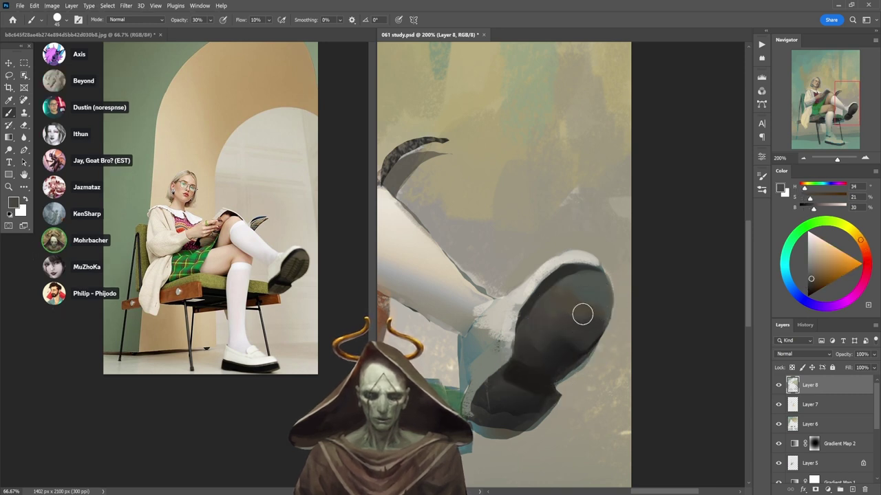
{"action": "key", "text": "d"}
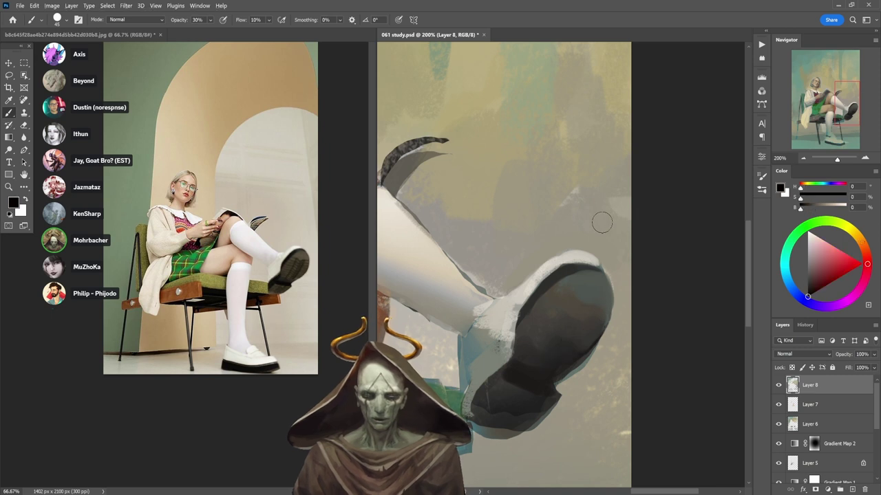
- Paint tread grooves across the toe of the raised sole with the flat boi brush in sampled near-black at 40% opacity
{"action": "right_click", "coordinate": [571, 285]}
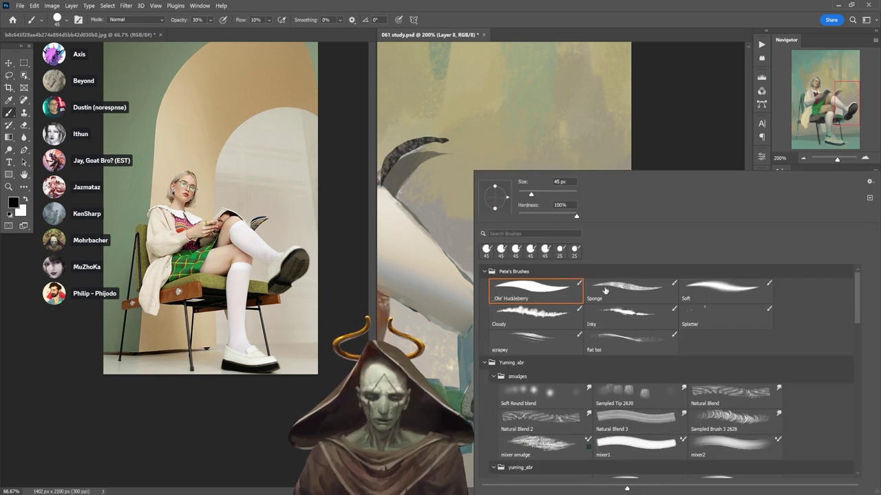
{"action": "left_click", "coordinate": [614, 347]}
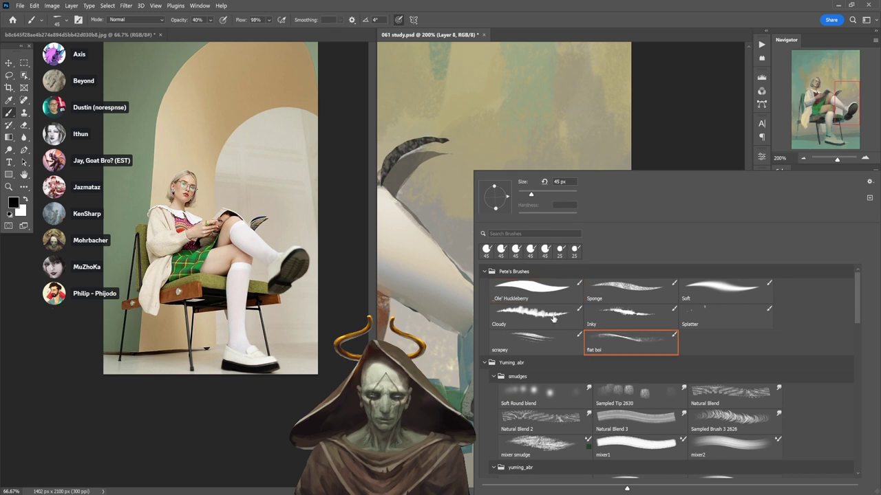
{"action": "key", "text": "Return"}
{"action": "left_click", "coordinate": [536, 367], "text": "alt"}
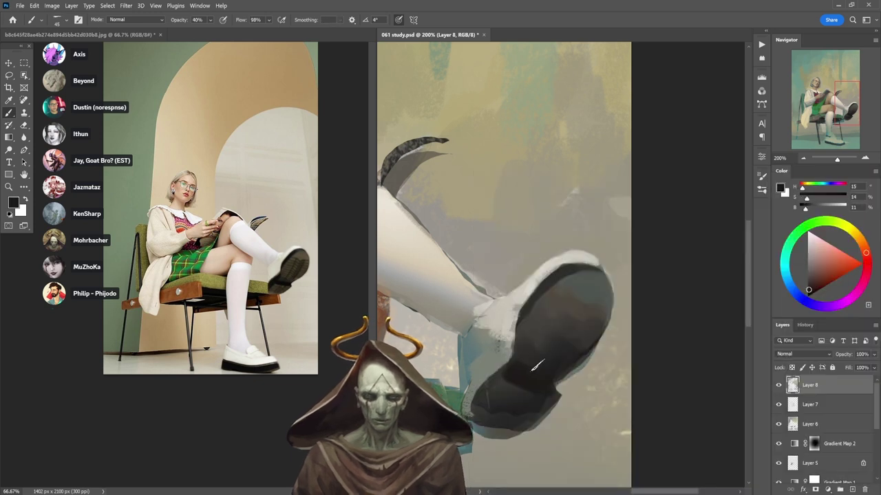
{"action": "mouse_move", "coordinate": [559, 311]}
{"action": "left_mouse_down"}
{"action": "mouse_move", "coordinate": [578, 321]}
{"action": "mouse_move", "coordinate": [606, 295]}
{"action": "left_mouse_up"}
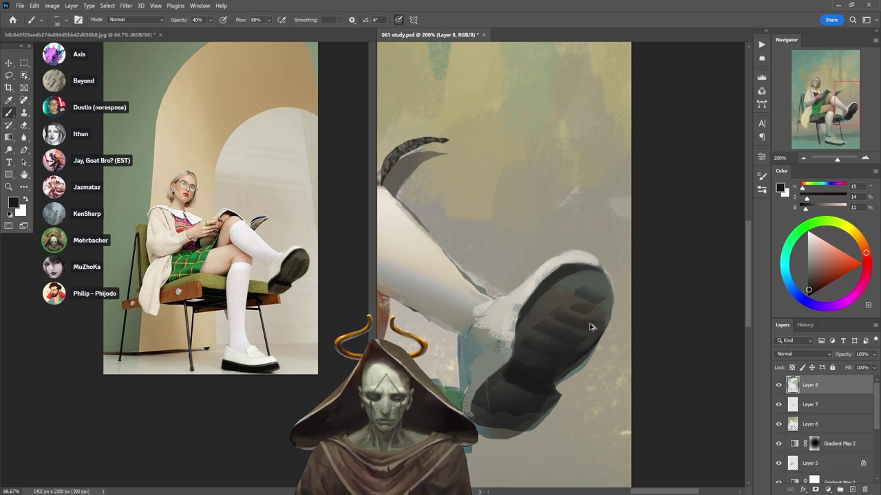
- Clean up the heel's lower edge on the raised shoe with sampled dark grey and background grey at 100% opacity
{"action": "left_click", "coordinate": [494, 399], "text": "alt"}
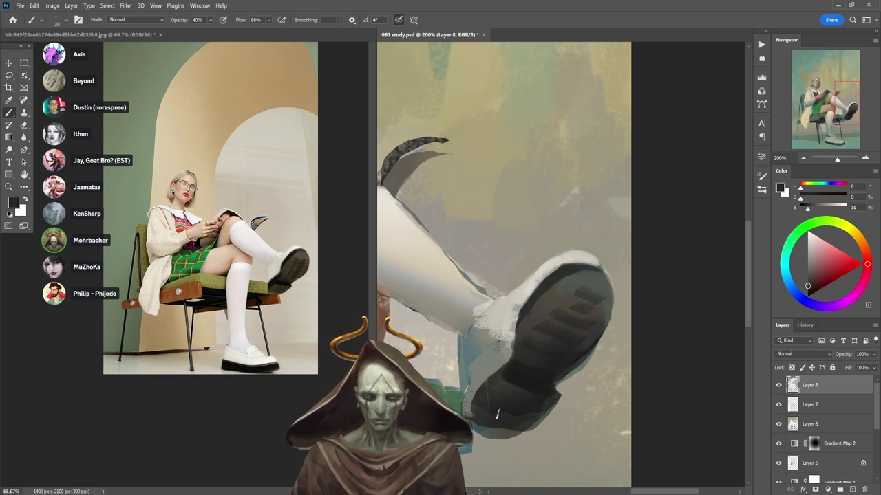
{"action": "key", "text": "0"}
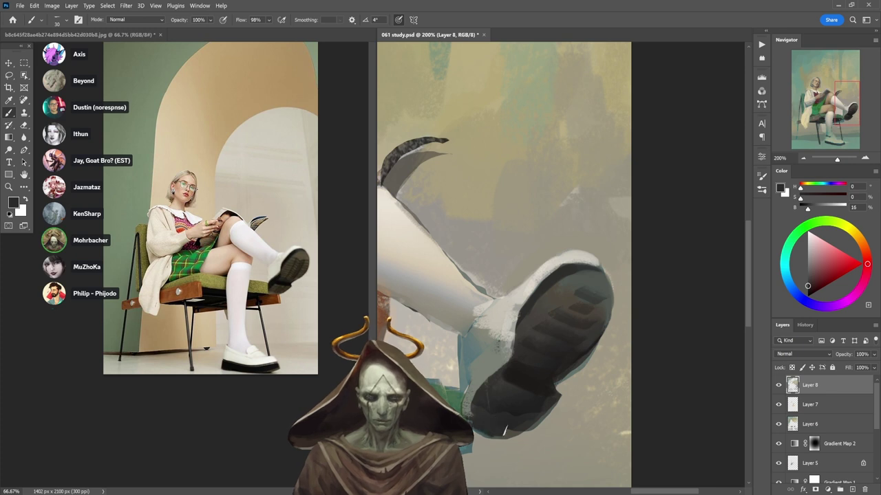
{"action": "left_click", "coordinate": [549, 416], "text": "alt"}
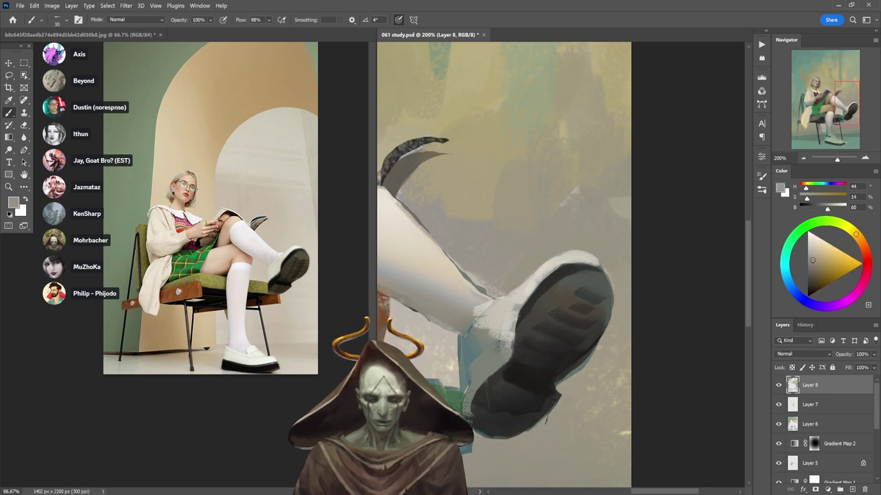
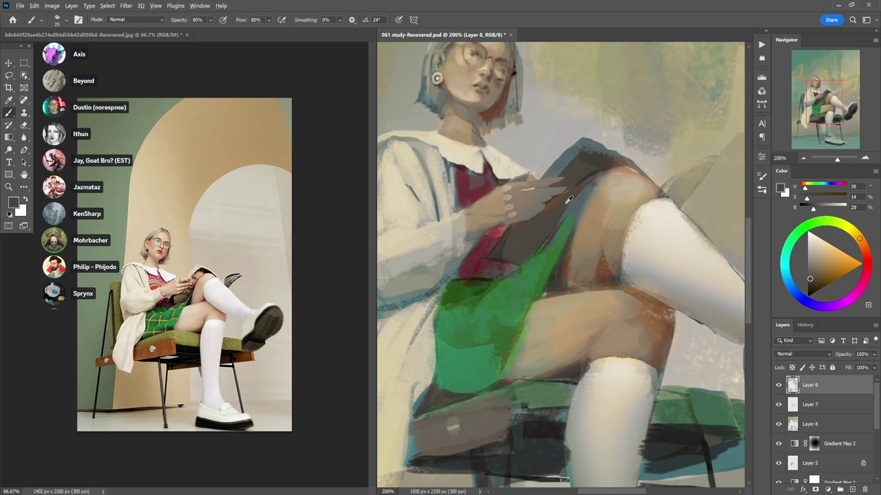
- Refine the dark underside of the book beside the knee and skirt with sampled dark greys at 100% and 70% opacity
{"action": "left_click", "coordinate": [586, 176], "text": "alt"}
{"action": "key", "text": "0"}
{"action": "left_click", "coordinate": [611, 162], "text": "alt"}
{"action": "left_click", "coordinate": [605, 168], "text": "alt"}
{"action": "left_click", "coordinate": [553, 287], "text": "alt"}
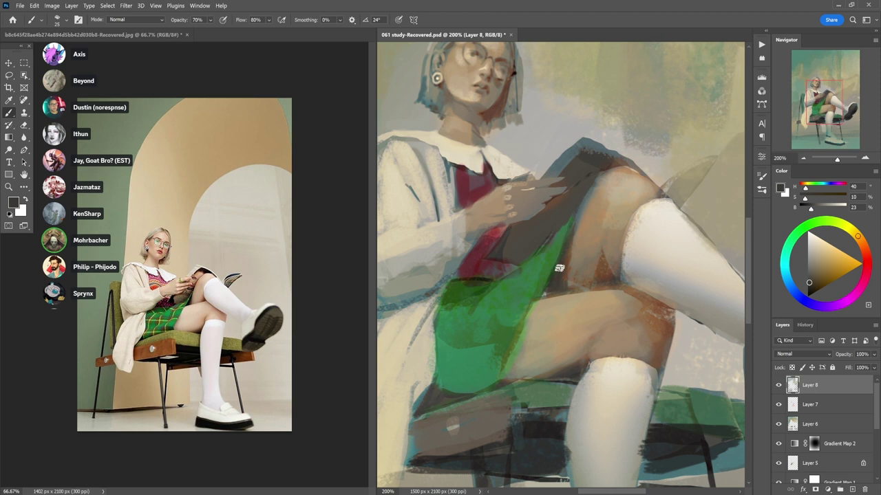
{"action": "left_click", "coordinate": [539, 243], "text": "alt"}
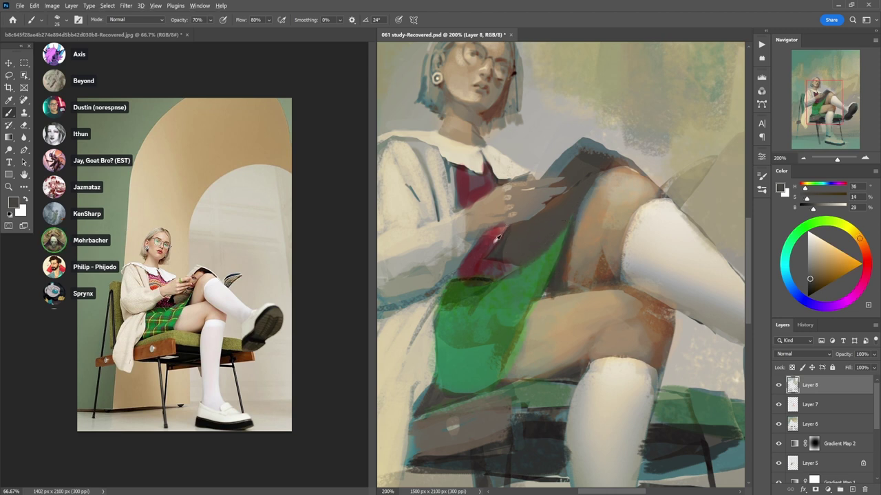
- Repaint the lower part of the vest under the book with sampled dark reds at 90% and 60% opacity
{"action": "left_click", "coordinate": [490, 260], "text": "alt"}
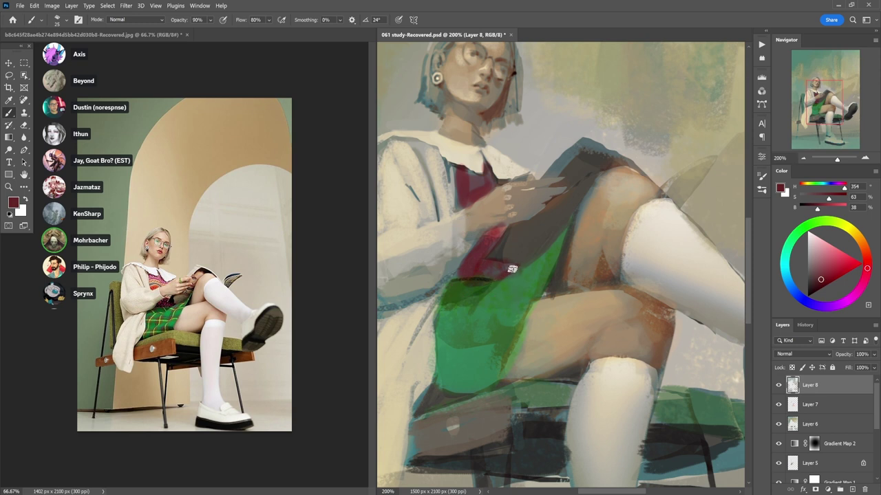
{"action": "left_click", "coordinate": [487, 165], "text": "alt"}
{"action": "key", "text": "6"}
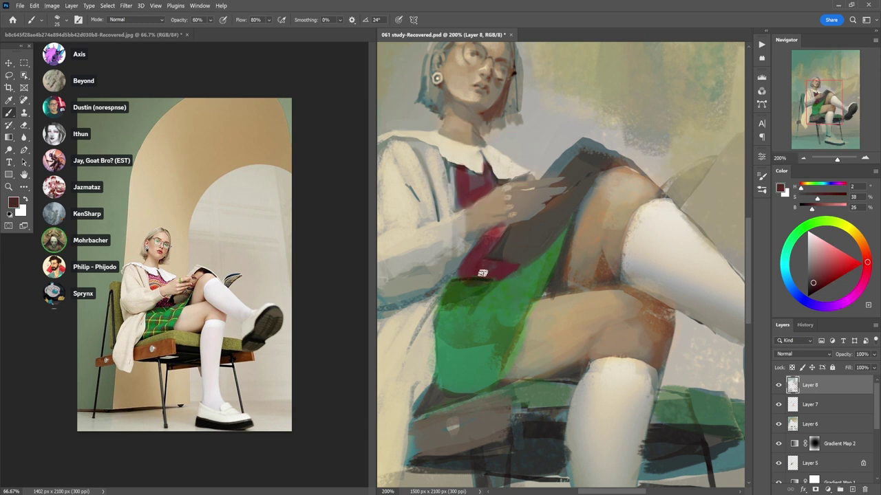
- Shade the underside of the raised thigh next to the skirt with sampled browns at 50% and 40% opacity
{"action": "left_click", "coordinate": [573, 264], "text": "alt"}
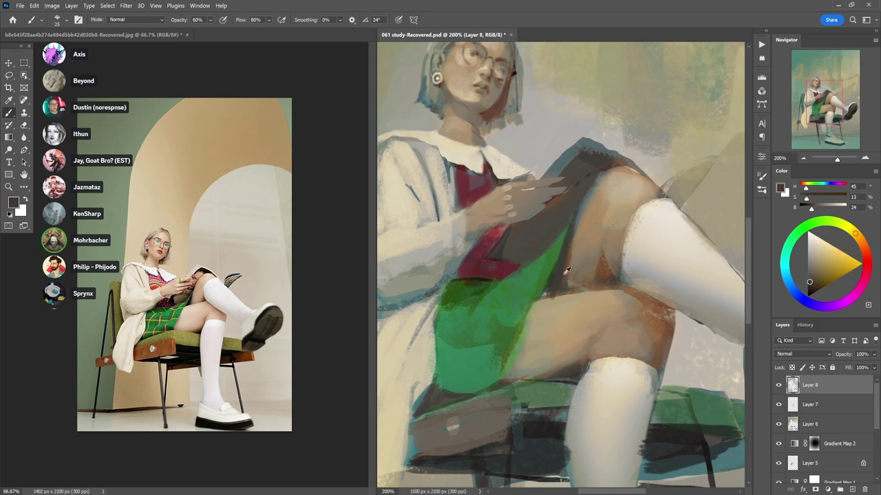
{"action": "key", "text": "5"}
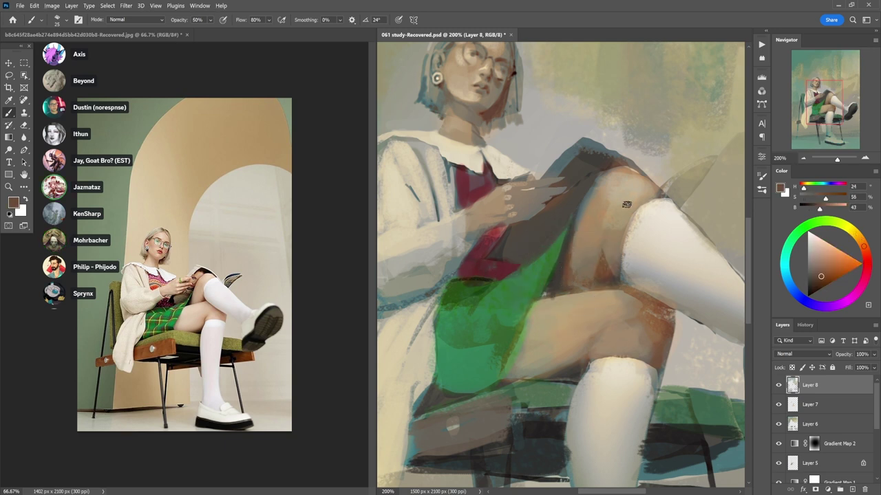
{"action": "left_click", "coordinate": [593, 257], "text": "alt"}
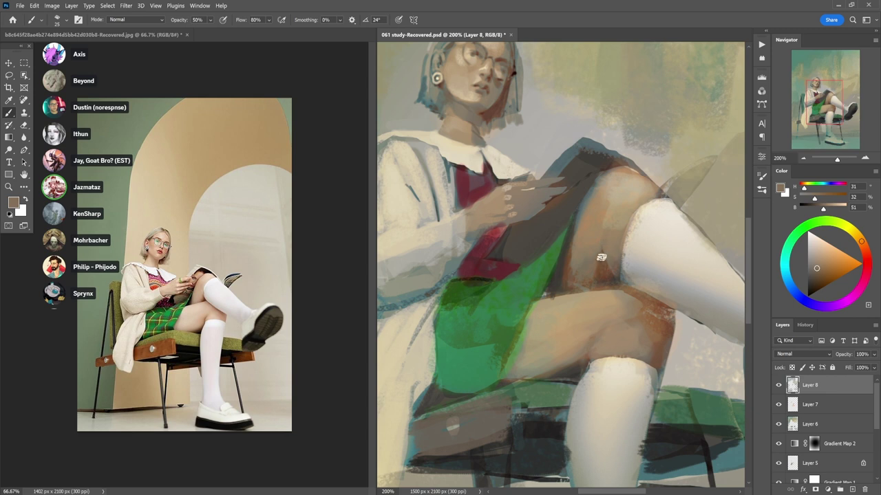
{"action": "left_click", "coordinate": [586, 253], "text": "alt"}
{"action": "key", "text": "4"}
- Define the crease between the crossed legs with sampled dark brown, reddish brown and light tan at 100% opacity
{"action": "left_click", "coordinate": [611, 276], "text": "alt"}
{"action": "key", "text": "0"}
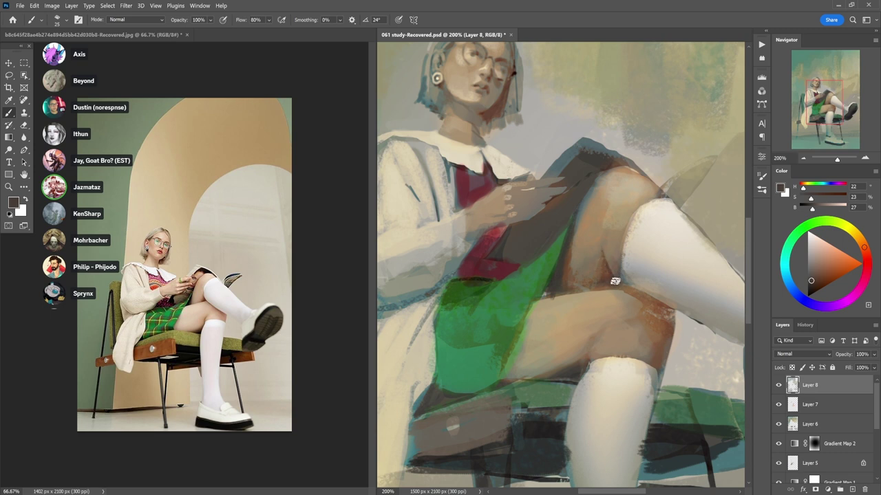
{"action": "left_click", "coordinate": [607, 268], "text": "alt"}
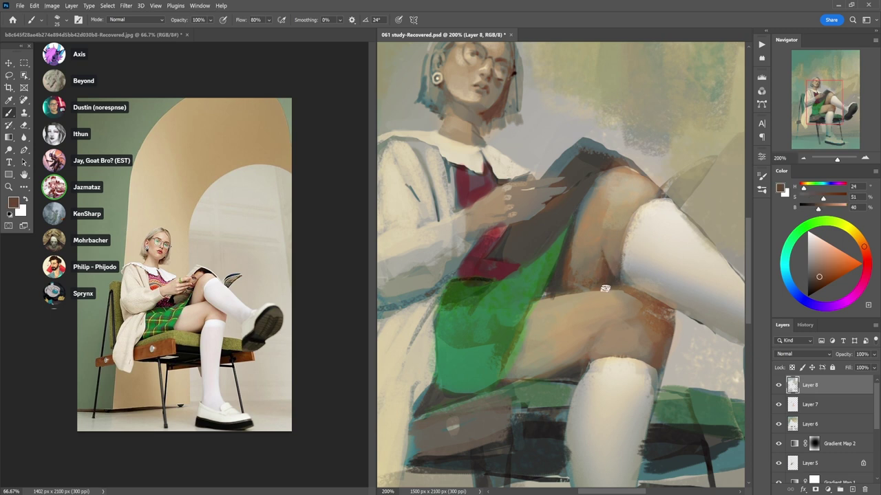
{"action": "left_click", "coordinate": [578, 299], "text": "alt"}
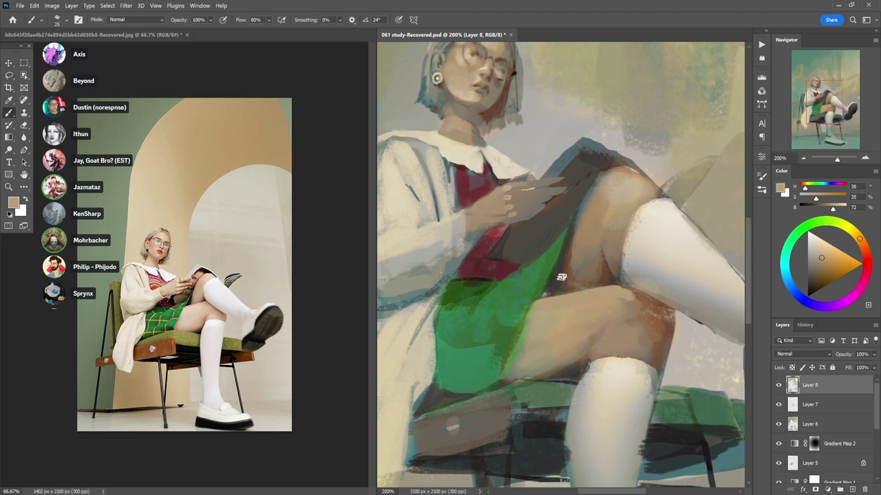
- Cover the bluish edge between the raised knee and the book with sampled tans and browns at 60% opacity
{"action": "left_click", "coordinate": [585, 219], "text": "alt"}
{"action": "key", "text": "6"}
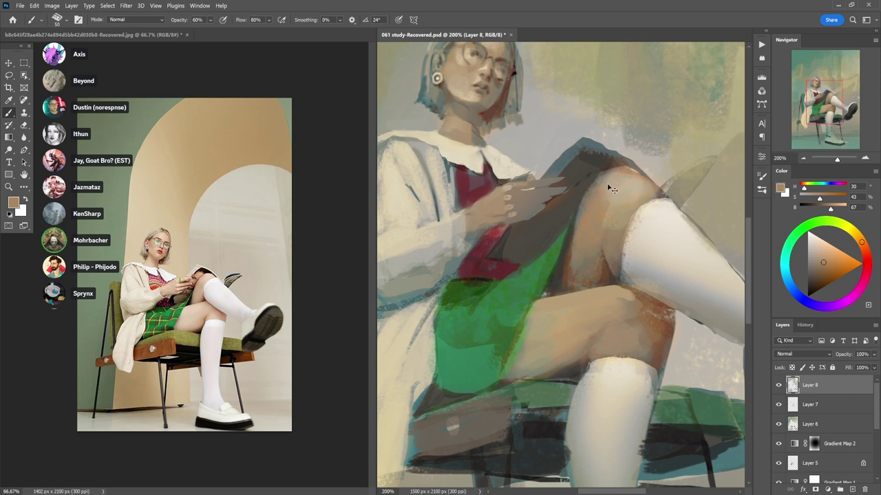
{"action": "left_click", "coordinate": [577, 233], "text": "alt"}
{"action": "left_click", "coordinate": [570, 241], "text": "alt"}
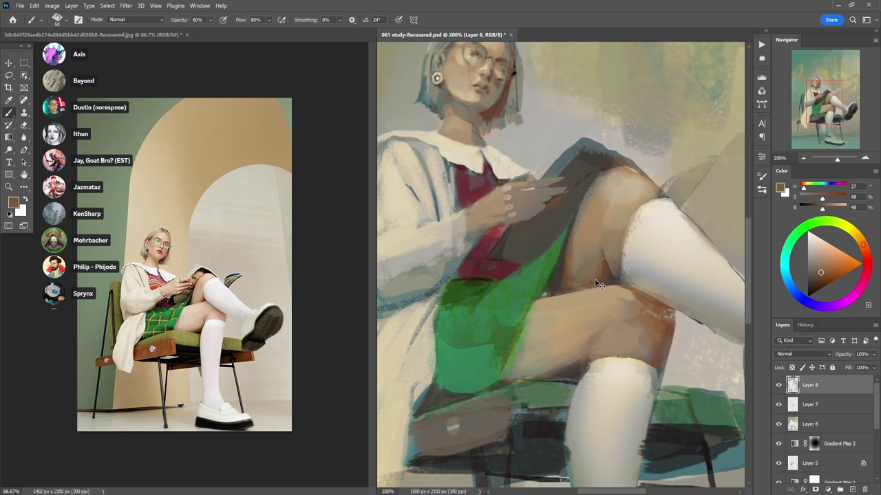
- Blend the shadow and light skin tones along the raised thigh with sampled browns and tans at 60% opacity
{"action": "left_click", "coordinate": [581, 261], "text": "alt"}
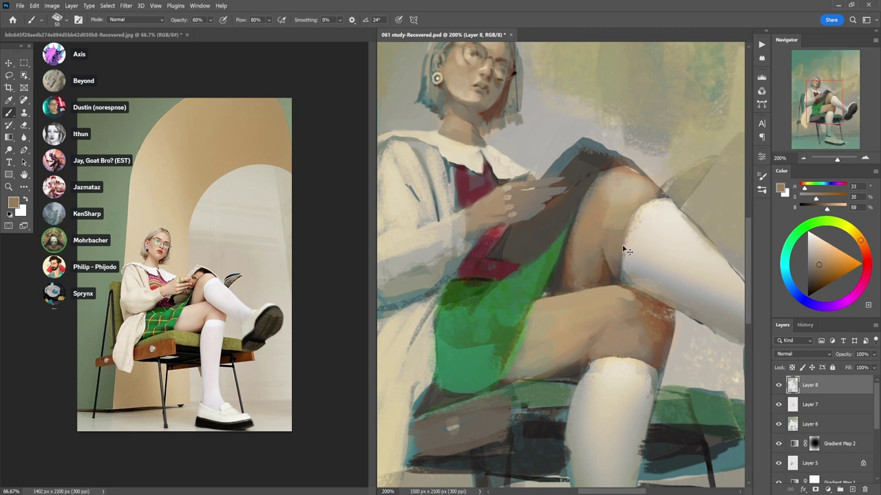
{"action": "left_click", "coordinate": [604, 260], "text": "alt"}
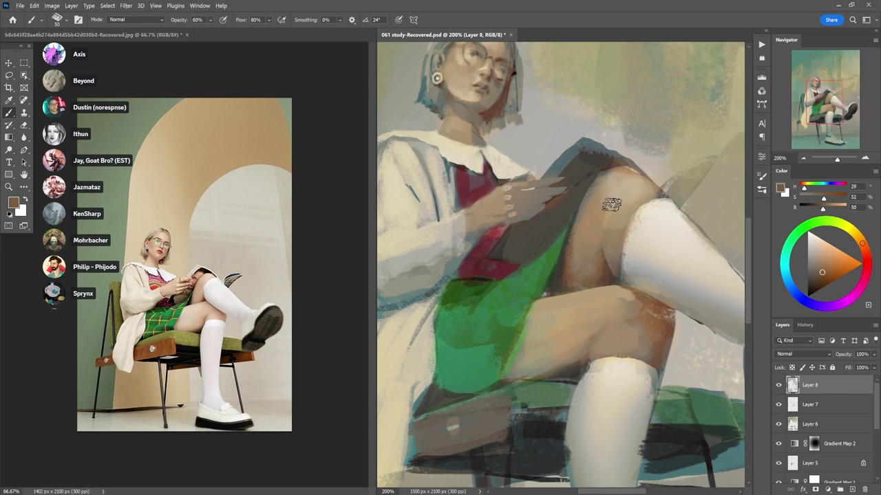
{"action": "left_click", "coordinate": [589, 260], "text": "alt"}
{"action": "left_click", "coordinate": [592, 269], "text": "alt"}
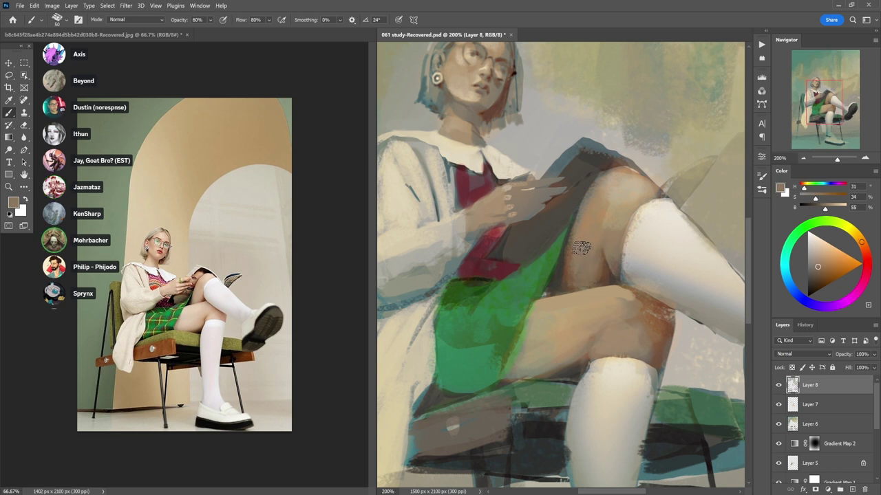
{"action": "left_click", "coordinate": [596, 203], "text": "alt"}
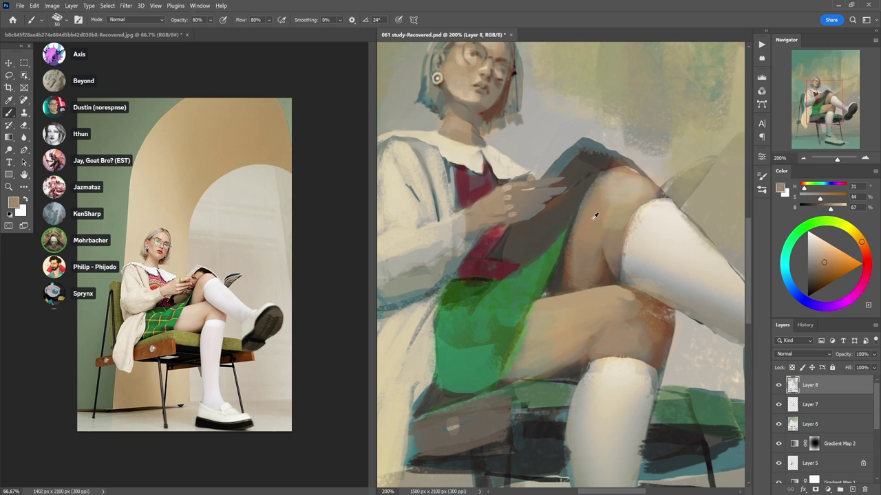
- Lasso a curved upper page of the book beyond the raised knee and paint it sampled dark grey at 90% opacity
{"action": "key", "text": "bracketleft"}
{"action": "key", "text": "bracketleft"}
{"action": "left_click_drag", "start_coordinate": [679, 176], "coordinate": [624, 217]}
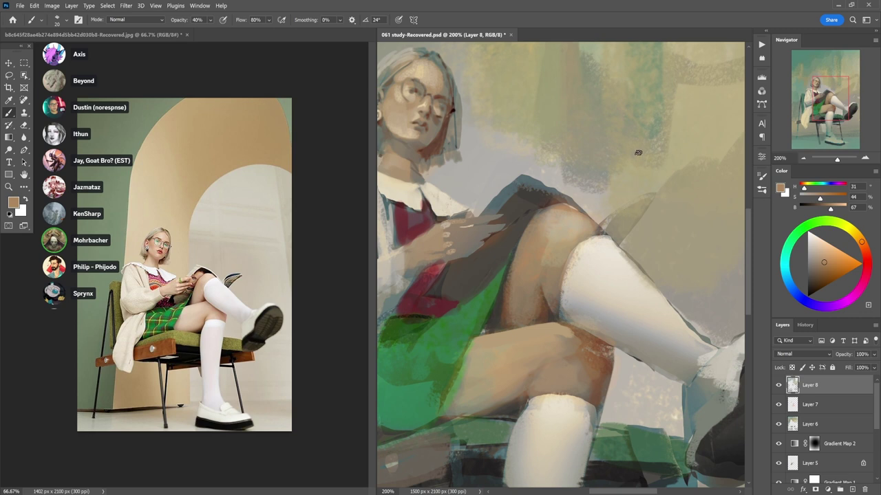
{"action": "key", "text": "l"}
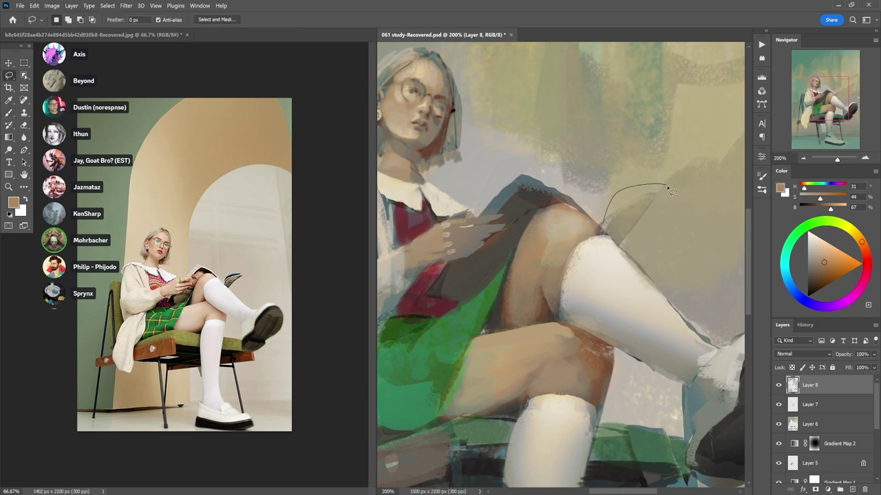
{"action": "key", "text": "ctrl+d"}
{"action": "key", "text": "b"}
{"action": "mouse_move", "coordinate": [661, 190]}
{"action": "left_mouse_down"}
{"action": "mouse_move", "coordinate": [627, 198]}
{"action": "mouse_move", "coordinate": [606, 224]}
{"action": "mouse_move", "coordinate": [648, 199]}
{"action": "left_mouse_up"}
{"action": "key", "text": "l"}
{"action": "key", "text": "b"}
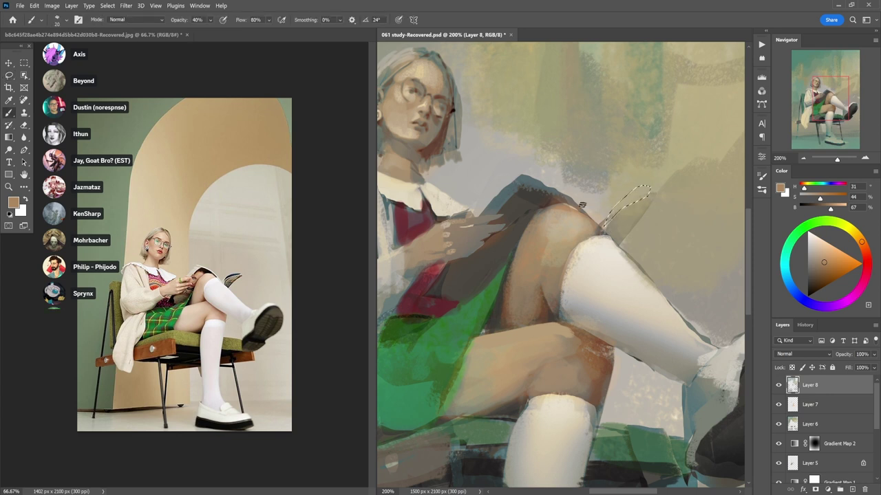
{"action": "left_click", "coordinate": [566, 200], "text": "alt"}
{"action": "key", "text": "9"}
{"action": "left_click_drag", "start_coordinate": [607, 221], "coordinate": [639, 188]}
{"action": "key", "text": "ctrl+d"}
- Lasso the lower page of the book beyond the raised knee and paint it with the same dark grey at 32% opacity
{"action": "key", "text": "l"}
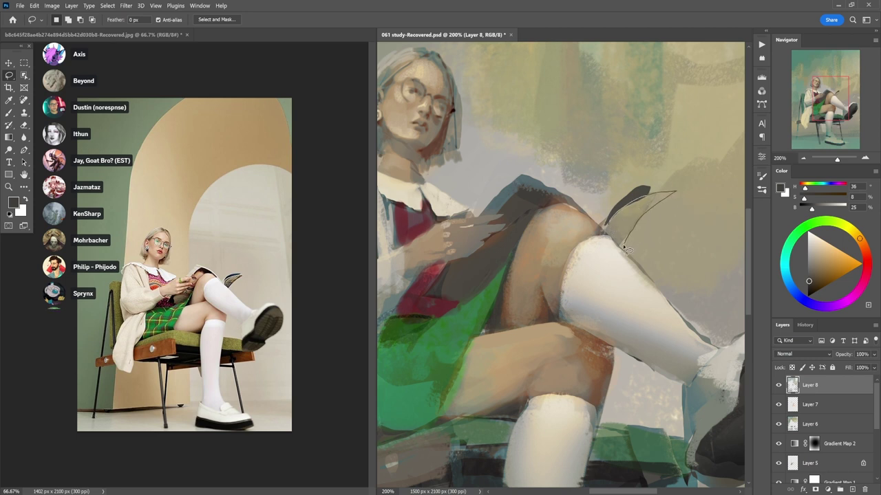
{"action": "key", "text": "b"}
{"action": "mouse_move", "coordinate": [612, 241]}
{"action": "left_mouse_down"}
{"action": "mouse_move", "coordinate": [606, 234]}
{"action": "mouse_move", "coordinate": [649, 201]}
{"action": "mouse_move", "coordinate": [612, 230]}
{"action": "mouse_move", "coordinate": [626, 235]}
{"action": "left_mouse_up"}
{"action": "key", "text": "ctrl+d"}
{"action": "key", "text": "ctrl+z"}
{"action": "key", "text": "ctrl+z"}
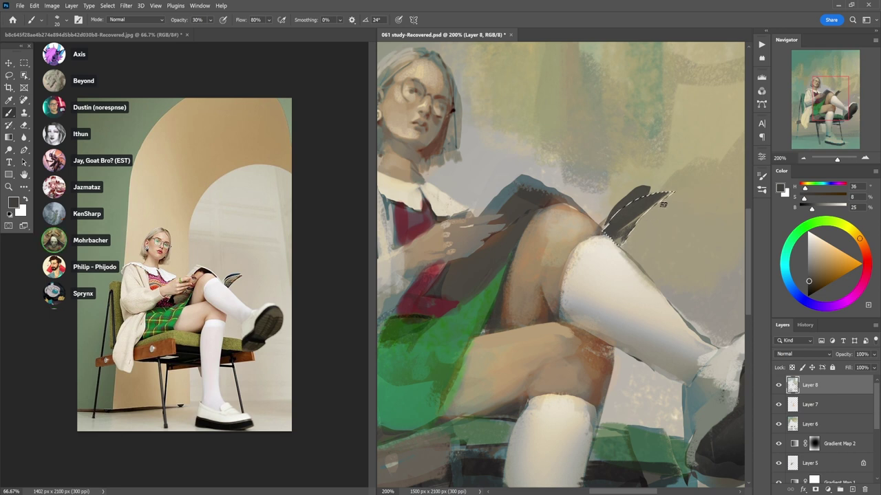
{"action": "key", "text": "3"}
{"action": "key", "text": "2"}
{"action": "mouse_move", "coordinate": [622, 234]}
{"action": "left_mouse_down"}
{"action": "mouse_move", "coordinate": [640, 196]}
{"action": "mouse_move", "coordinate": [602, 223]}
{"action": "mouse_move", "coordinate": [654, 191]}
{"action": "left_mouse_up"}
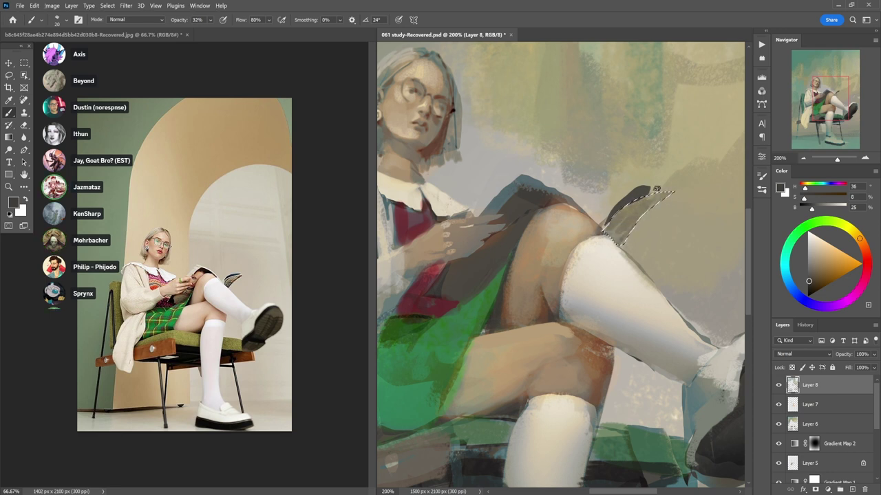
{"action": "key", "text": "ctrl+d"}
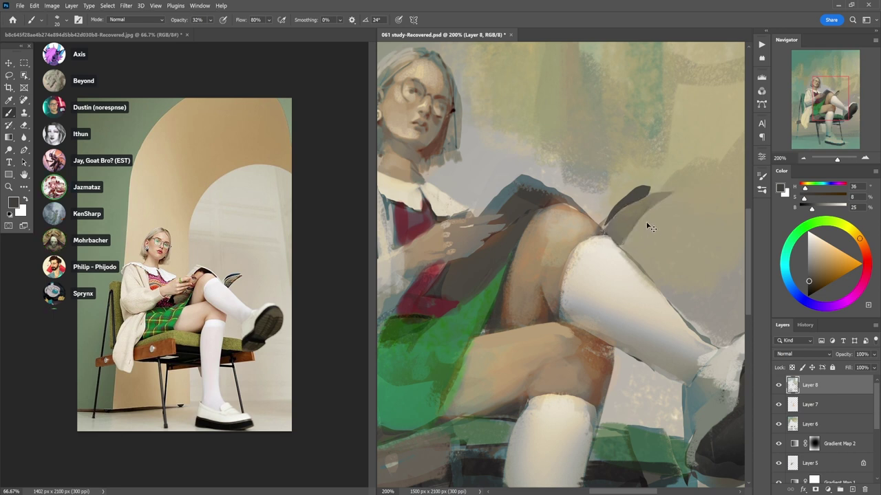
{"action": "left_click_drag", "start_coordinate": [659, 224], "coordinate": [569, 176]}
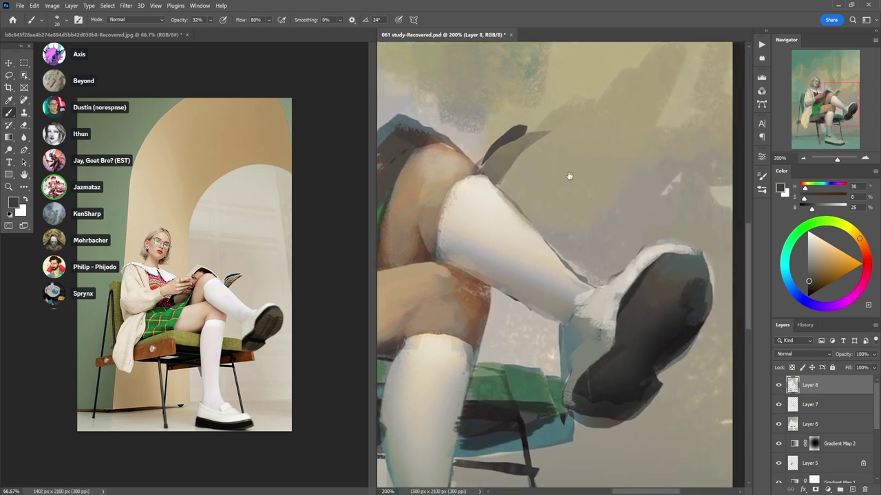
- Darken the raised sole's toe edge with sampled dark grey and shade the ankle with sampled grey at 100% opacity
{"action": "left_click", "coordinate": [704, 254], "text": "alt"}
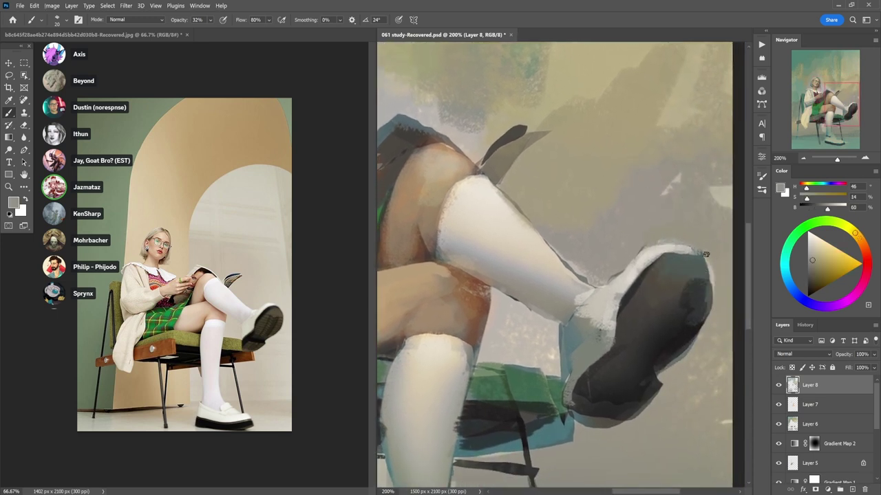
{"action": "left_click", "coordinate": [644, 275], "text": "alt"}
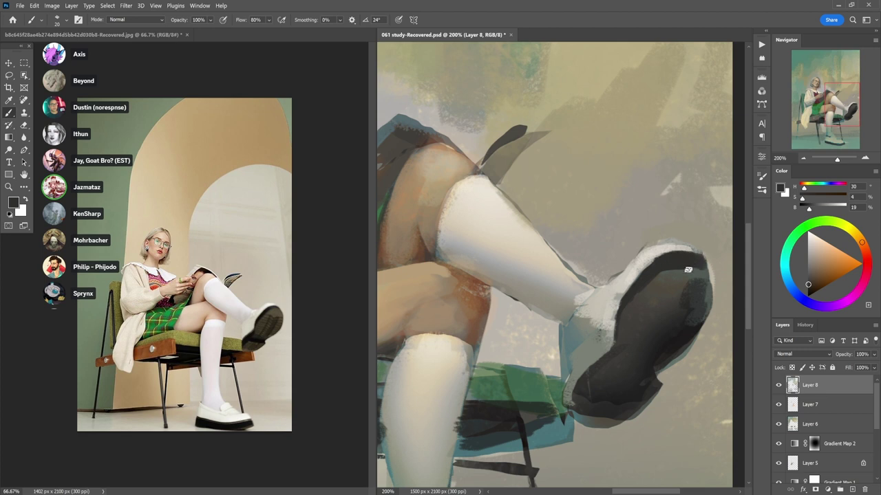
{"action": "left_click", "coordinate": [587, 309], "text": "alt"}
{"action": "left_click", "coordinate": [560, 318], "text": "alt"}
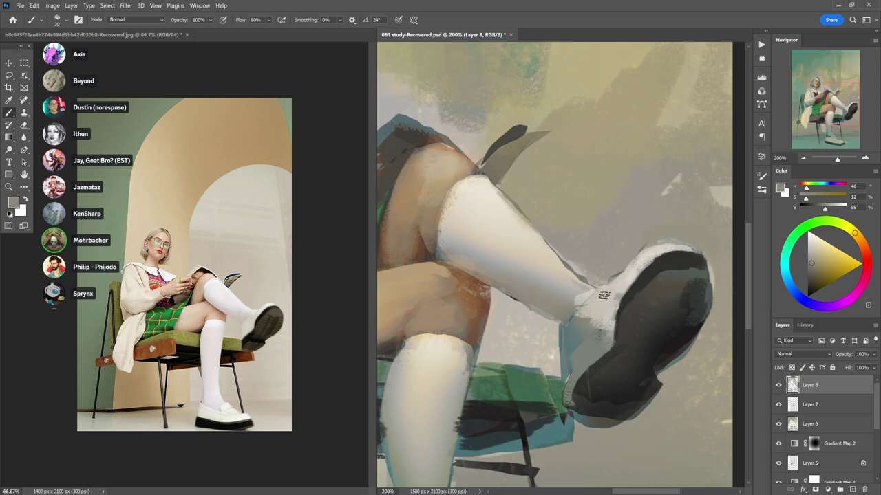
{"action": "key", "text": "bracketright"}
{"action": "key", "text": "bracketright"}
{"action": "left_click_drag", "start_coordinate": [587, 301], "coordinate": [577, 311]}
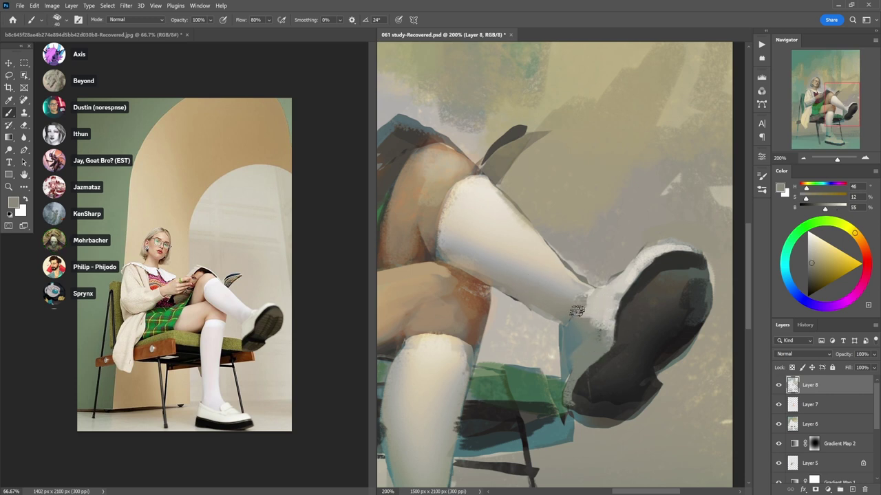
- Blend the raised ankle and lighten the teal side of the shoe's heel with sampled light greys at 60% opacity
{"action": "left_click", "coordinate": [602, 304], "text": "alt"}
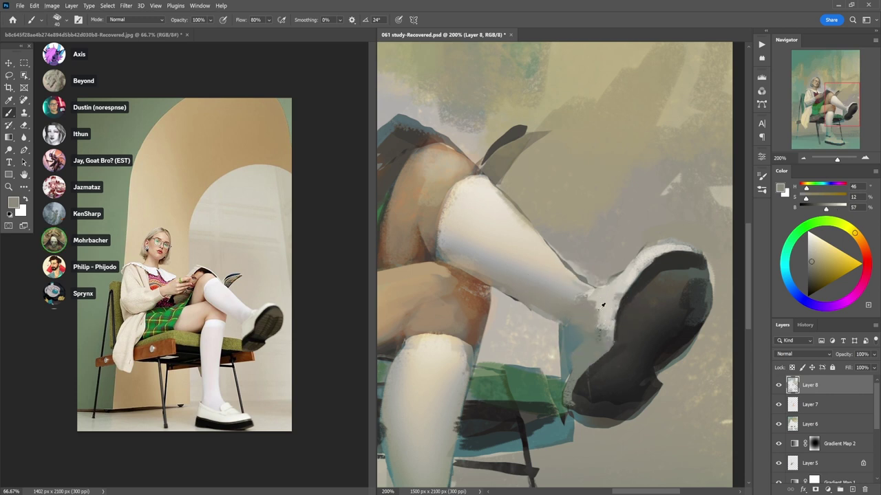
{"action": "key", "text": "6"}
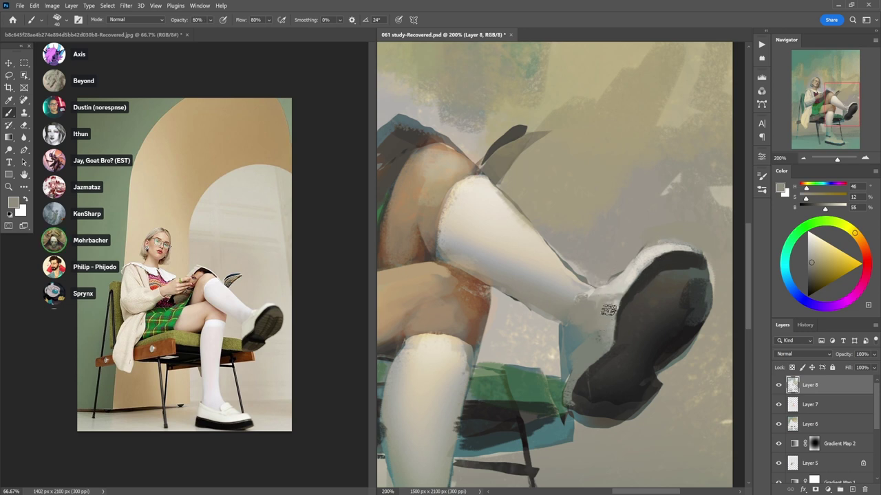
{"action": "left_click", "coordinate": [615, 286], "text": "alt"}
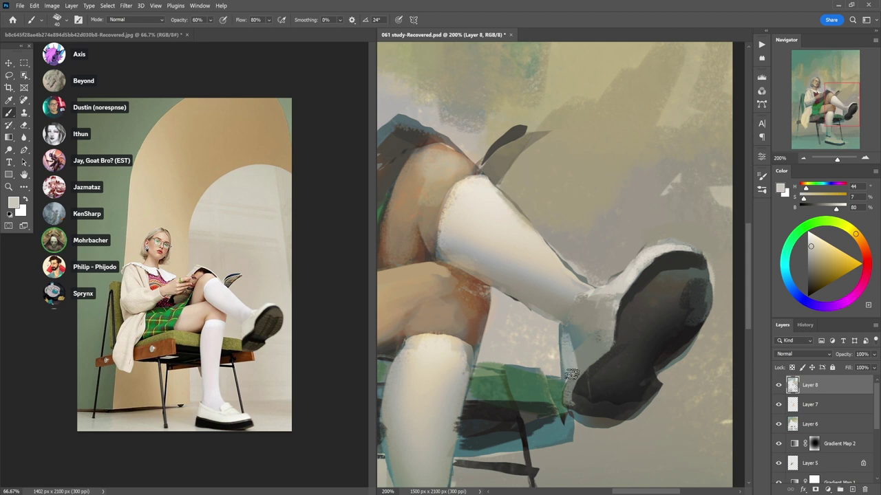
{"action": "mouse_move", "coordinate": [572, 375]}
{"action": "left_mouse_down"}
{"action": "mouse_move", "coordinate": [570, 332]}
{"action": "mouse_move", "coordinate": [583, 337]}
{"action": "mouse_move", "coordinate": [574, 360]}
{"action": "mouse_move", "coordinate": [600, 344]}
{"action": "mouse_move", "coordinate": [580, 370]}
{"action": "mouse_move", "coordinate": [598, 350]}
{"action": "mouse_move", "coordinate": [561, 375]}
{"action": "left_mouse_up"}
{"action": "left_click", "coordinate": [558, 334], "text": "alt"}
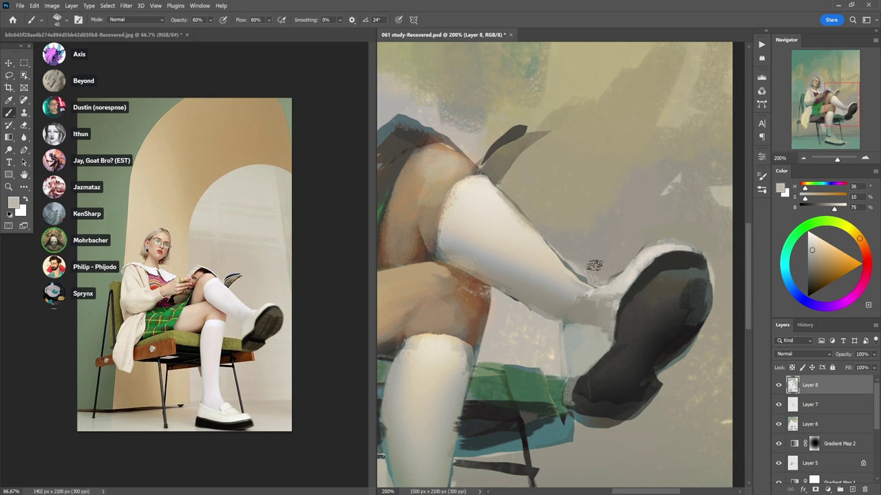
{"action": "left_click", "coordinate": [581, 288], "text": "alt"}
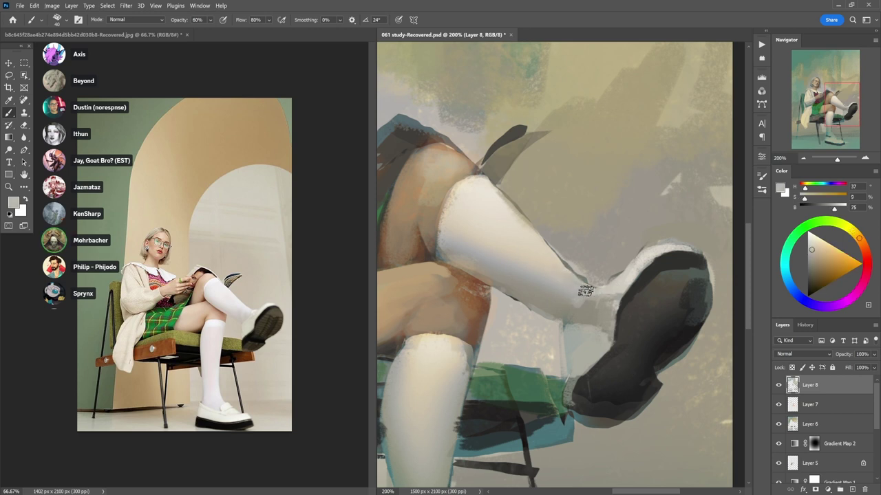
- Clean up the dark outline above the raised sock and shoe with sampled background and off-white tones at 60% opacity
{"action": "left_click", "coordinate": [585, 240], "text": "alt"}
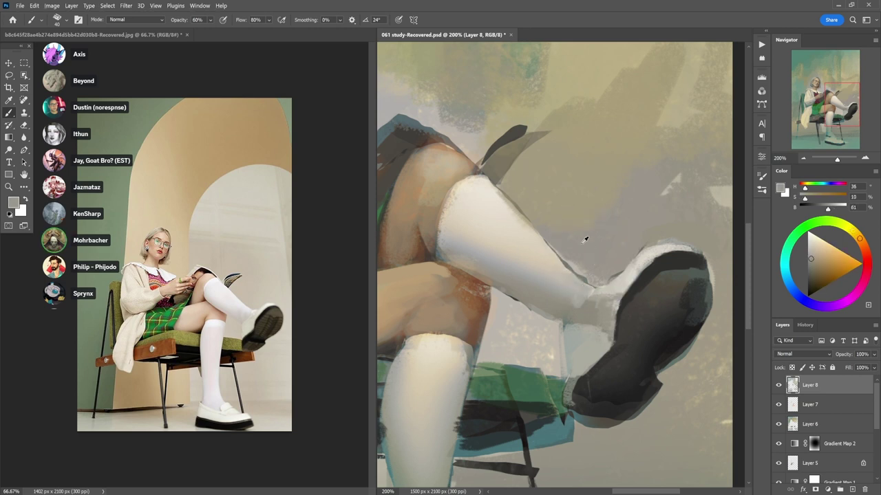
{"action": "left_click", "coordinate": [538, 203], "text": "alt"}
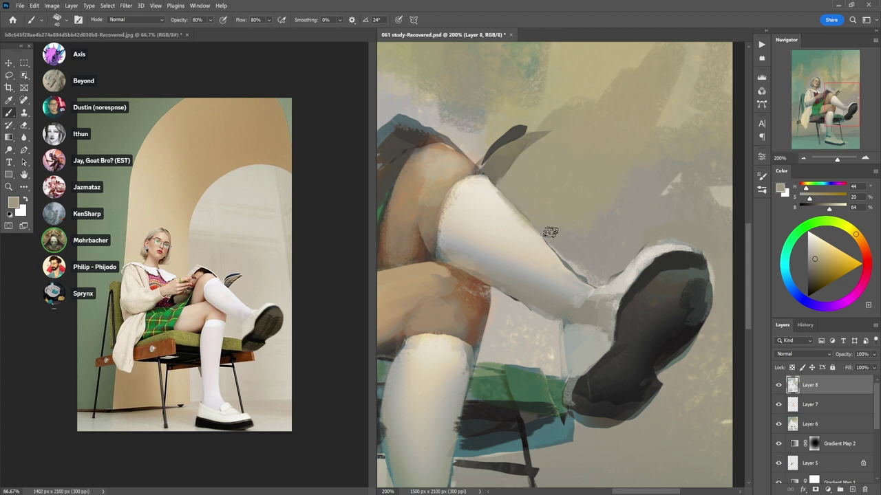
{"action": "left_click", "coordinate": [512, 220], "text": "alt"}
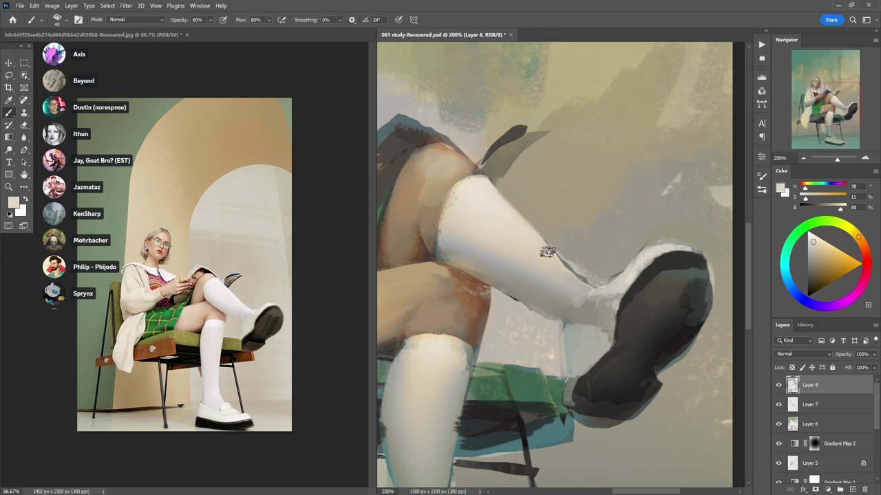
{"action": "mouse_move", "coordinate": [547, 251]}
{"action": "left_mouse_down"}
{"action": "mouse_move", "coordinate": [590, 286]}
{"action": "mouse_move", "coordinate": [563, 267]}
{"action": "mouse_move", "coordinate": [582, 280]}
{"action": "mouse_move", "coordinate": [556, 222]}
{"action": "mouse_move", "coordinate": [592, 268]}
{"action": "mouse_move", "coordinate": [589, 283]}
{"action": "mouse_move", "coordinate": [605, 287]}
{"action": "mouse_move", "coordinate": [621, 268]}
{"action": "mouse_move", "coordinate": [625, 245]}
{"action": "left_mouse_up"}
{"action": "left_click", "coordinate": [615, 258], "text": "alt"}
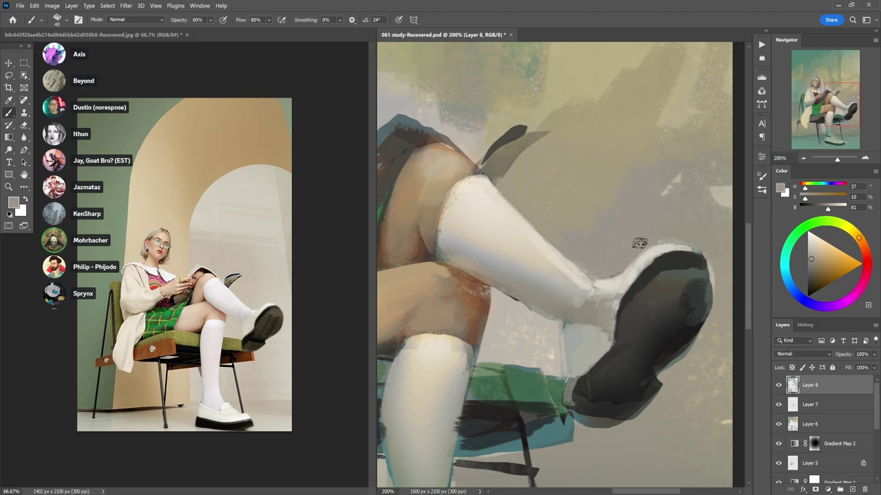
{"action": "left_click", "coordinate": [576, 236], "text": "alt"}
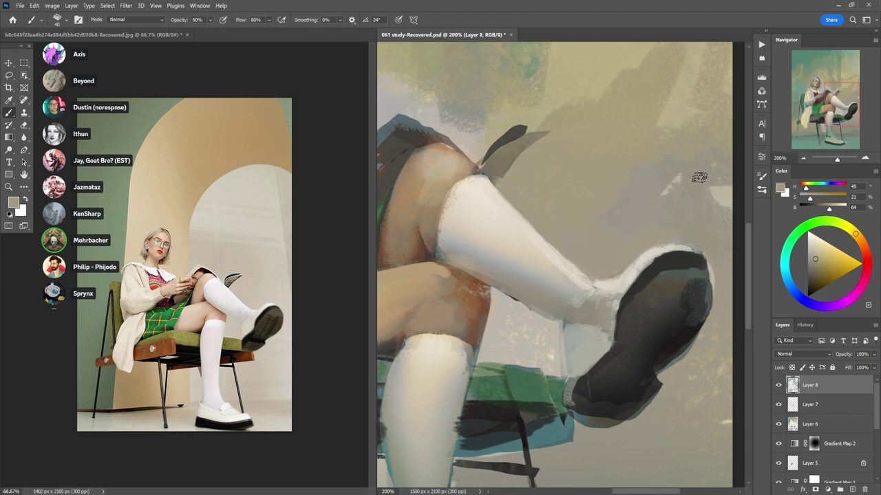
{"action": "left_click", "coordinate": [644, 262], "text": "alt"}
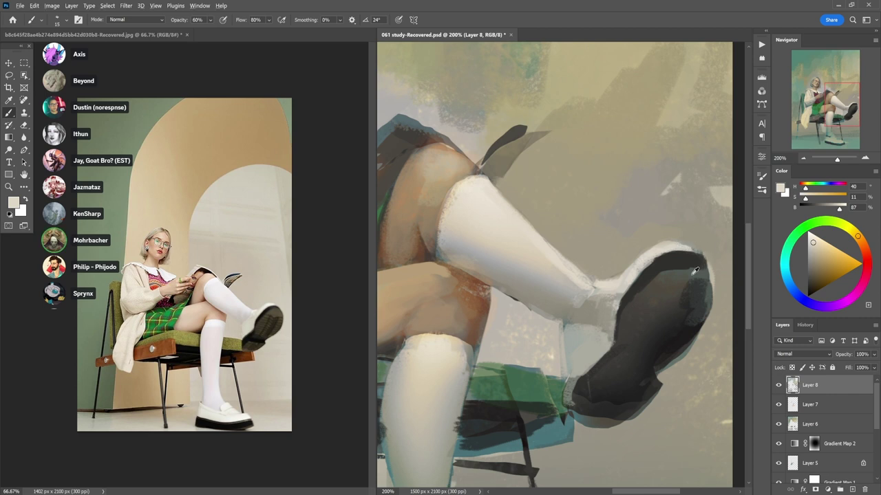
- Even out the front part of the raised shoe's sole with sampled dark greys, using 60% and 70% brush opacity
{"action": "left_click", "coordinate": [691, 273], "text": "alt"}
{"action": "key", "text": "bracketright"}
{"action": "key", "text": "bracketright"}
{"action": "key", "text": "bracketright"}
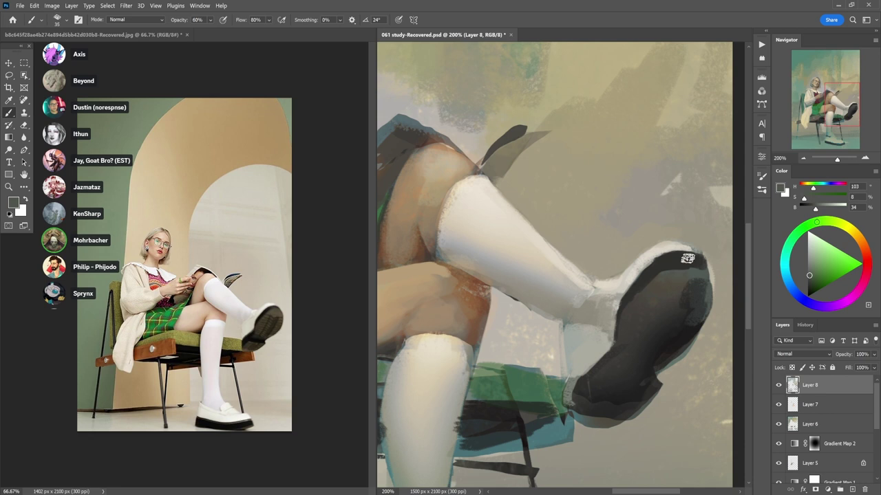
{"action": "left_click", "coordinate": [683, 273], "text": "alt"}
{"action": "mouse_move", "coordinate": [669, 276]}
{"action": "left_mouse_down"}
{"action": "mouse_move", "coordinate": [688, 268]}
{"action": "mouse_move", "coordinate": [704, 274]}
{"action": "mouse_move", "coordinate": [707, 293]}
{"action": "mouse_move", "coordinate": [682, 314]}
{"action": "mouse_move", "coordinate": [670, 290]}
{"action": "mouse_move", "coordinate": [665, 301]}
{"action": "mouse_move", "coordinate": [674, 287]}
{"action": "mouse_move", "coordinate": [687, 320]}
{"action": "left_mouse_up"}
{"action": "left_click", "coordinate": [657, 298], "text": "alt"}
{"action": "key", "text": "7"}
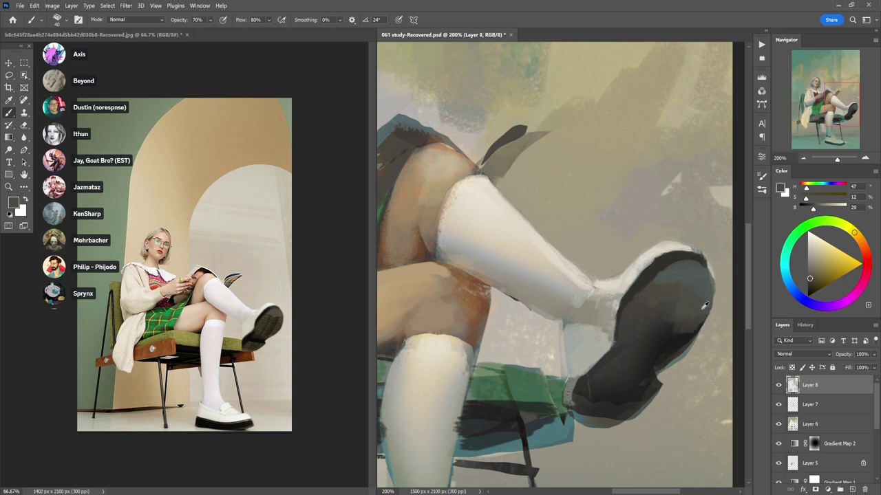
{"action": "left_click", "coordinate": [685, 319], "text": "alt"}
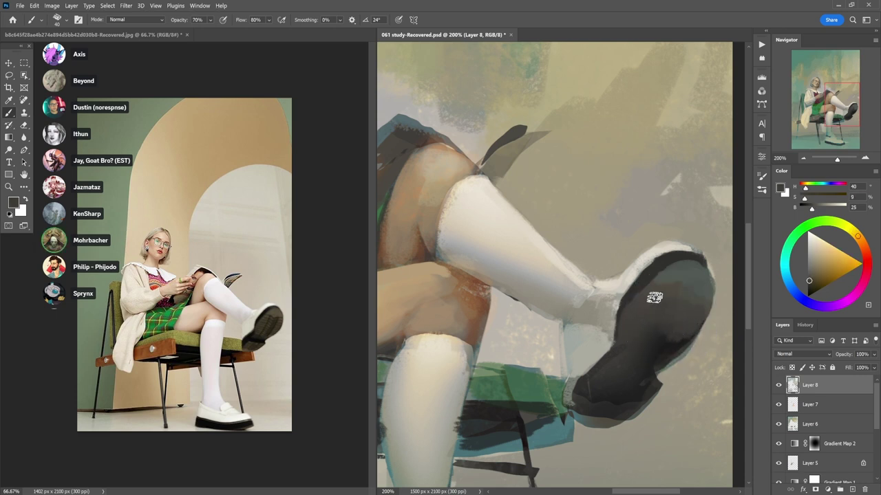
{"action": "left_click", "coordinate": [648, 310], "text": "alt"}
{"action": "key", "text": "4"}
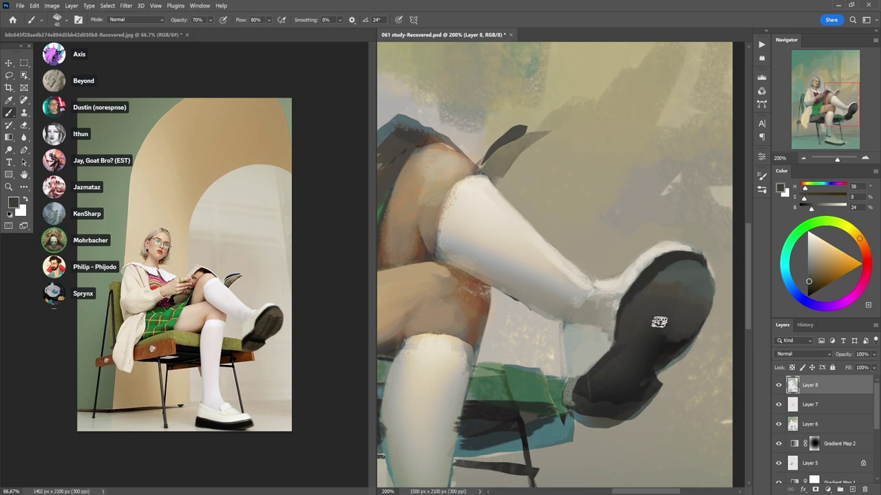
- Trim the sole's arch with sampled background tan and paint a black band along the heel's front edge at 100% opacity
{"action": "left_click", "coordinate": [691, 348], "text": "alt"}
{"action": "key", "text": "0"}
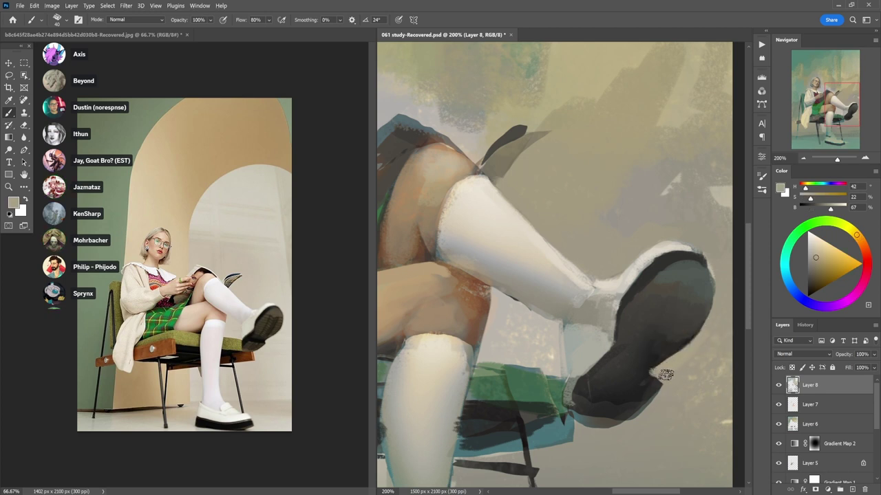
{"action": "key", "text": "d"}
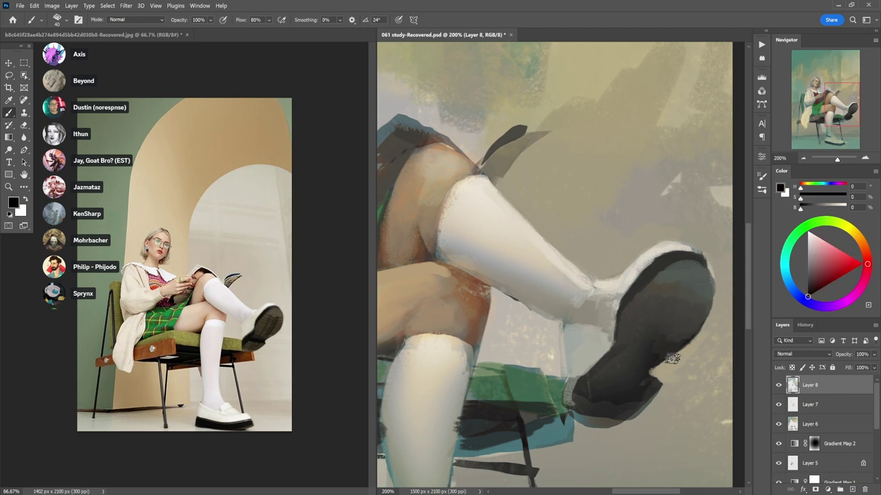
{"action": "left_click_drag", "start_coordinate": [650, 378], "coordinate": [615, 359]}
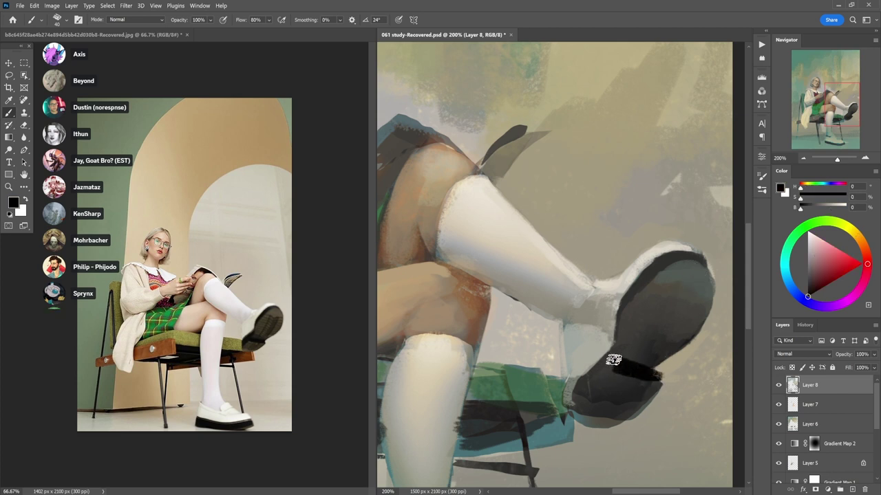
- Paint the outer toe side of the raised sole with sampled dark grey and greenish grey at 100% opacity
{"action": "left_click", "coordinate": [696, 316], "text": "alt"}
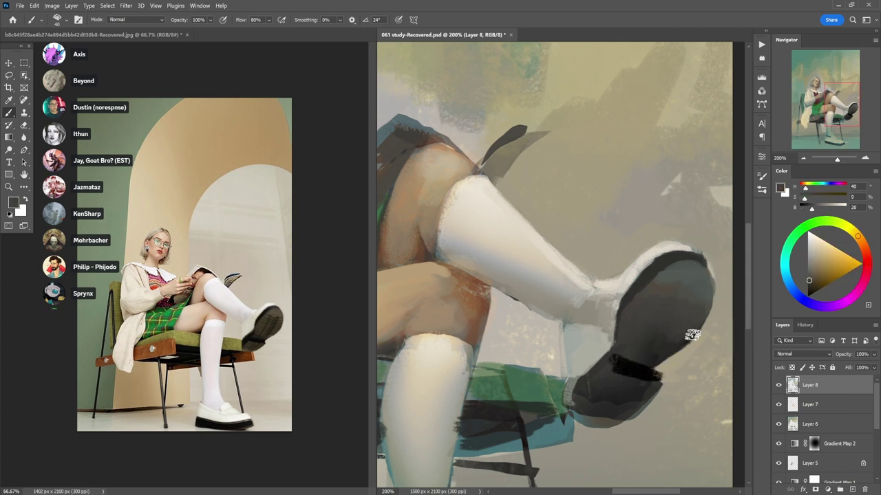
{"action": "left_click", "coordinate": [702, 271], "text": "alt"}
{"action": "left_click_drag", "start_coordinate": [702, 264], "coordinate": [707, 296]}
{"action": "left_click_drag", "start_coordinate": [702, 265], "coordinate": [700, 301]}
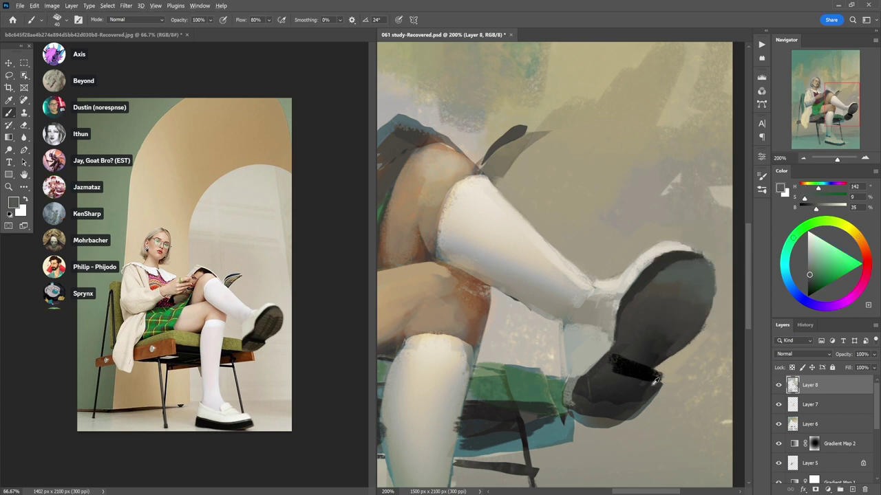
- Trim the lower contour of the raised shoe's heel with sampled background grey and tan at 100% opacity
{"action": "left_click", "coordinate": [613, 390], "text": "alt"}
{"action": "left_click", "coordinate": [596, 437], "text": "alt"}
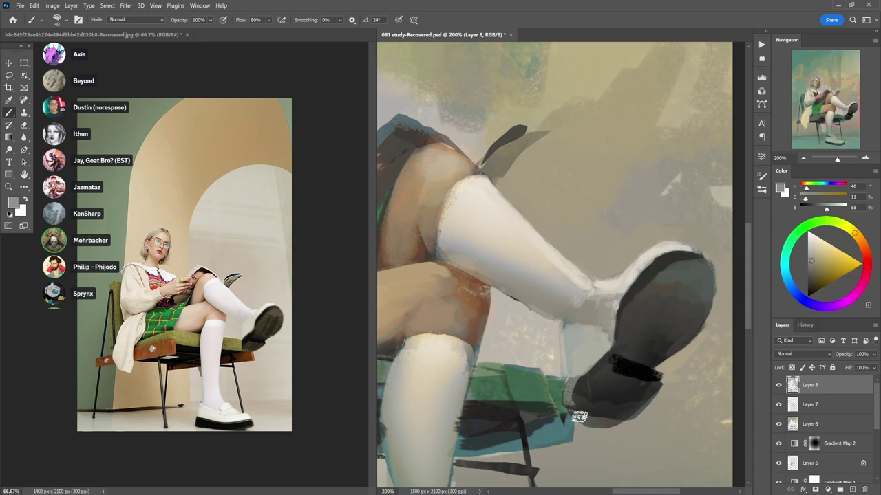
{"action": "left_click_drag", "start_coordinate": [580, 420], "coordinate": [639, 417]}
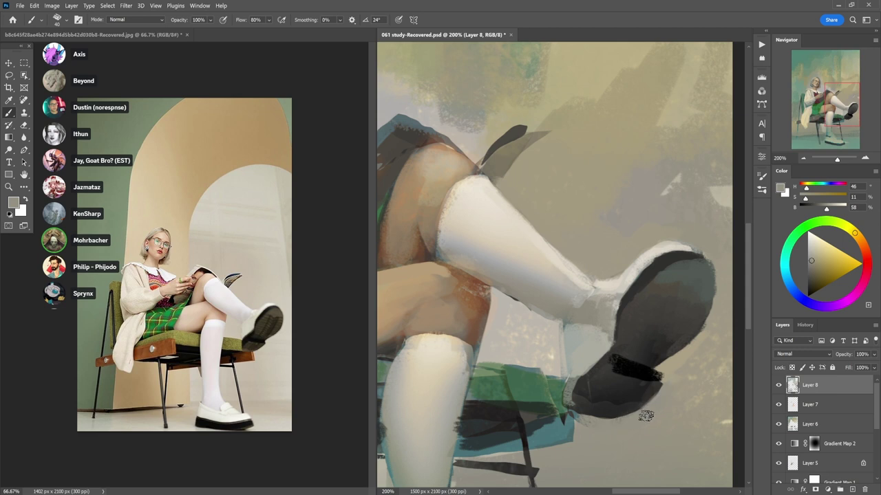
{"action": "left_click", "coordinate": [678, 374], "text": "alt"}
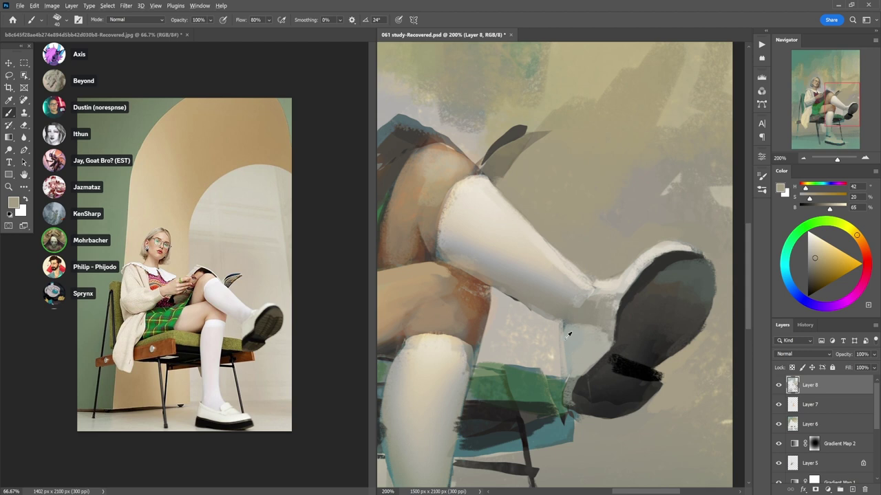
- Cover the pale background patch between the two legs with sampled tan at 100% opacity
{"action": "left_click", "coordinate": [566, 204], "text": "alt"}
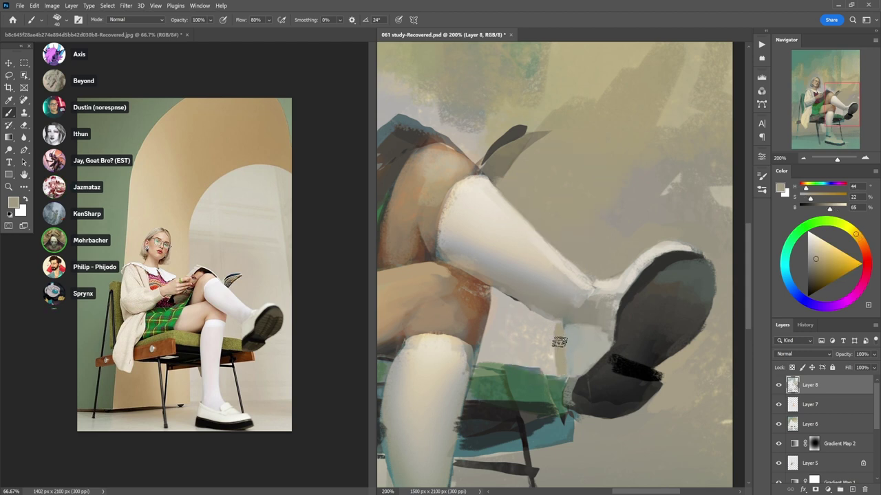
{"action": "mouse_move", "coordinate": [559, 342]}
{"action": "left_mouse_down"}
{"action": "mouse_move", "coordinate": [549, 328]}
{"action": "mouse_move", "coordinate": [536, 330]}
{"action": "mouse_move", "coordinate": [545, 322]}
{"action": "left_mouse_up"}
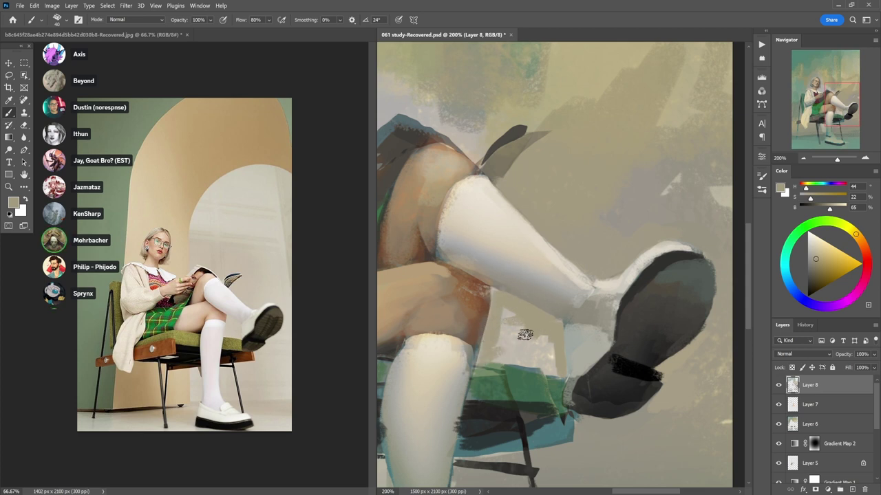
{"action": "mouse_move", "coordinate": [525, 335]}
{"action": "left_mouse_down"}
{"action": "mouse_move", "coordinate": [485, 355]}
{"action": "mouse_move", "coordinate": [553, 367]}
{"action": "mouse_move", "coordinate": [509, 347]}
{"action": "mouse_move", "coordinate": [534, 346]}
{"action": "mouse_move", "coordinate": [507, 344]}
{"action": "mouse_move", "coordinate": [528, 317]}
{"action": "mouse_move", "coordinate": [493, 334]}
{"action": "left_mouse_up"}
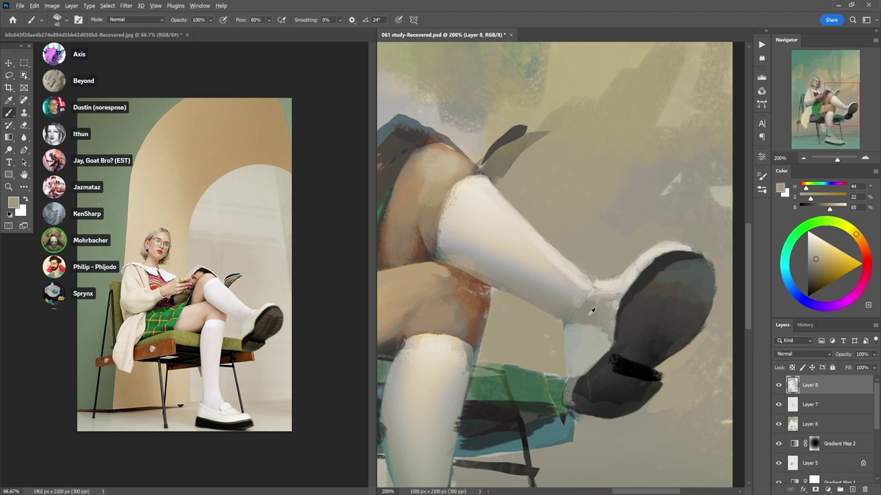
- Soften the transition from the raised sock to the shoe with sampled light beige at 40% and 30% opacity
{"action": "left_click", "coordinate": [568, 303], "text": "alt"}
{"action": "key", "text": "4"}
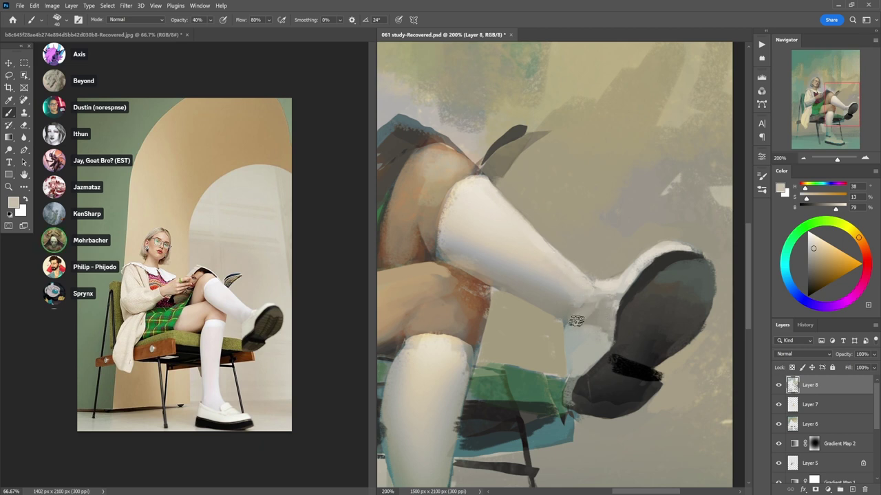
{"action": "key", "text": "3"}
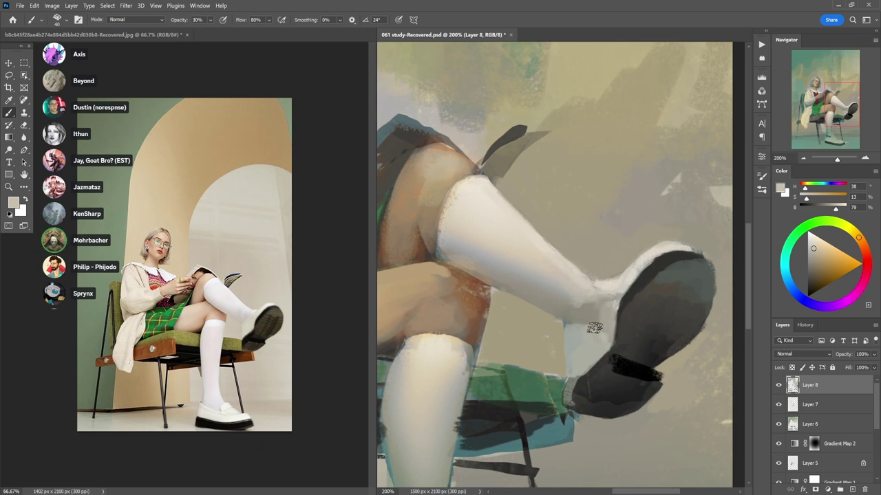
- Paint the upper rim of the raised shoe's heel near-black at 100% opacity, and sample dark grey from the sole's toe edge
{"action": "left_click", "coordinate": [583, 377], "text": "alt"}
{"action": "key", "text": "0"}
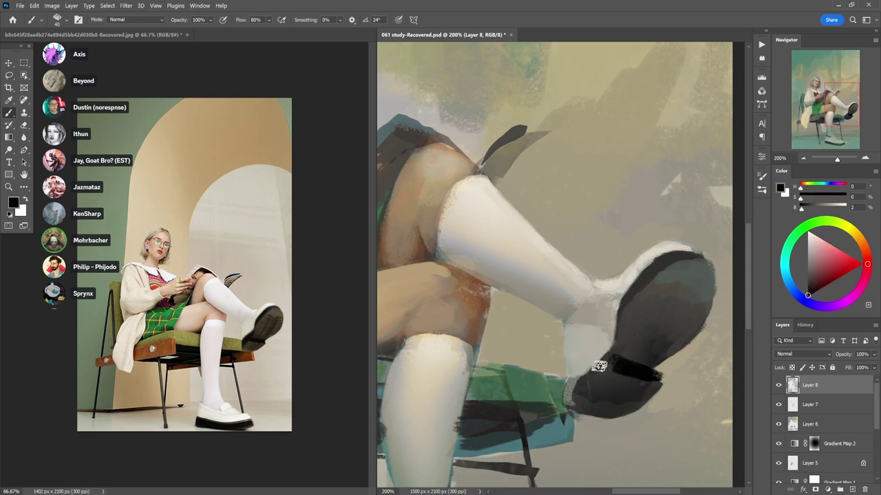
{"action": "mouse_move", "coordinate": [599, 366]}
{"action": "left_mouse_down"}
{"action": "mouse_move", "coordinate": [568, 399]}
{"action": "mouse_move", "coordinate": [612, 352]}
{"action": "left_mouse_up"}
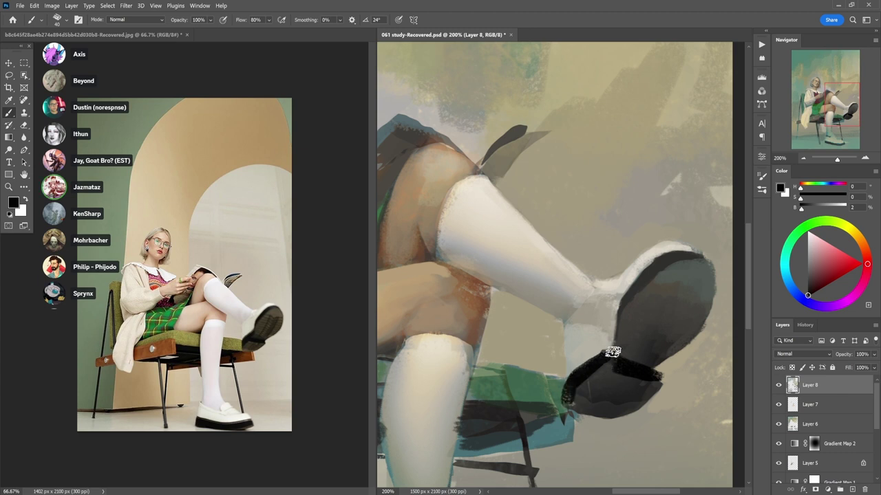
{"action": "left_click", "coordinate": [651, 272], "text": "alt"}
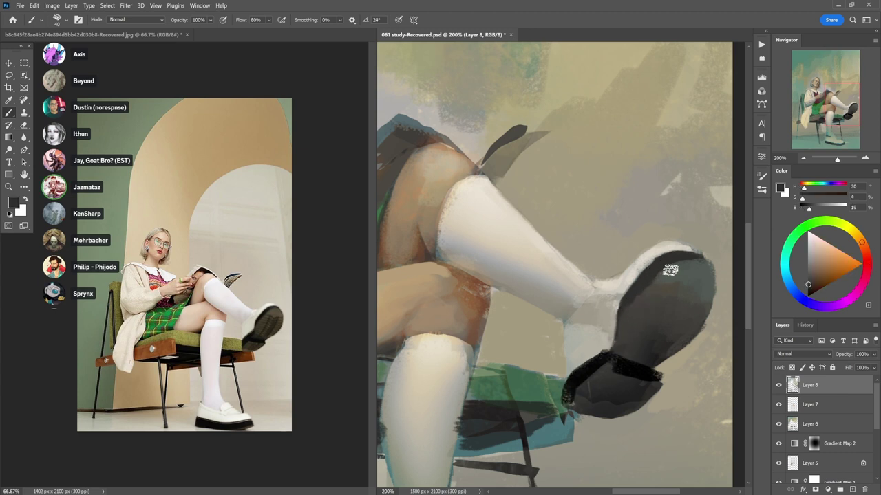
- Shade the raised shoe's sole near its toe with sampled dark greys and trim the toe's outer edge with background grey at 100% opacity
{"action": "left_click_drag", "start_coordinate": [621, 310], "coordinate": [673, 263]}
{"action": "left_click_drag", "start_coordinate": [629, 295], "coordinate": [684, 260]}
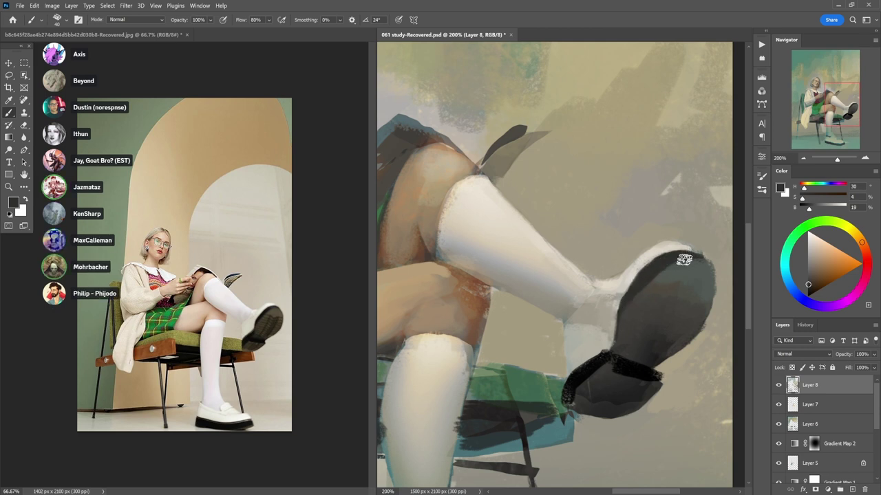
{"action": "left_click", "coordinate": [688, 265], "text": "alt"}
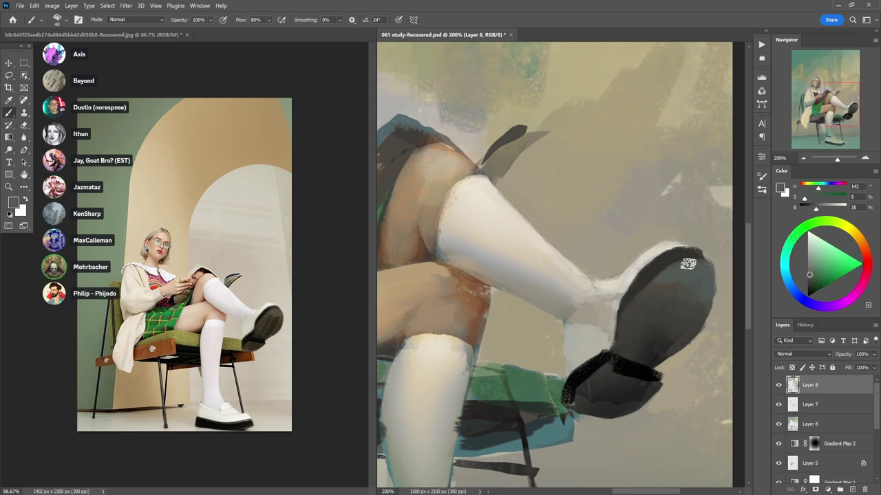
{"action": "mouse_move", "coordinate": [702, 263]}
{"action": "left_mouse_down"}
{"action": "mouse_move", "coordinate": [676, 267]}
{"action": "mouse_move", "coordinate": [658, 287]}
{"action": "mouse_move", "coordinate": [678, 262]}
{"action": "mouse_move", "coordinate": [714, 256]}
{"action": "left_mouse_up"}
{"action": "left_click", "coordinate": [668, 285], "text": "alt"}
{"action": "left_click", "coordinate": [696, 236], "text": "alt"}
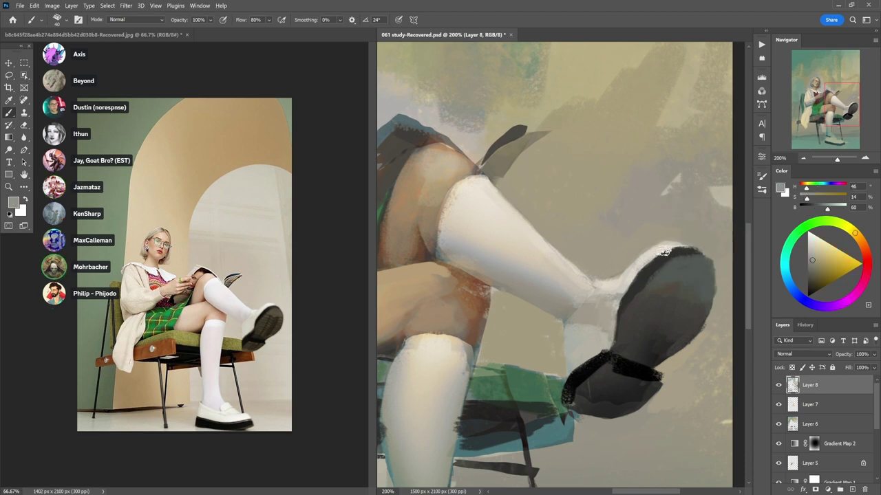
- Blend the raised shoe's white upper and the ankle with sampled light greys at 40% opacity
{"action": "left_click", "coordinate": [622, 281], "text": "alt"}
{"action": "key", "text": "4"}
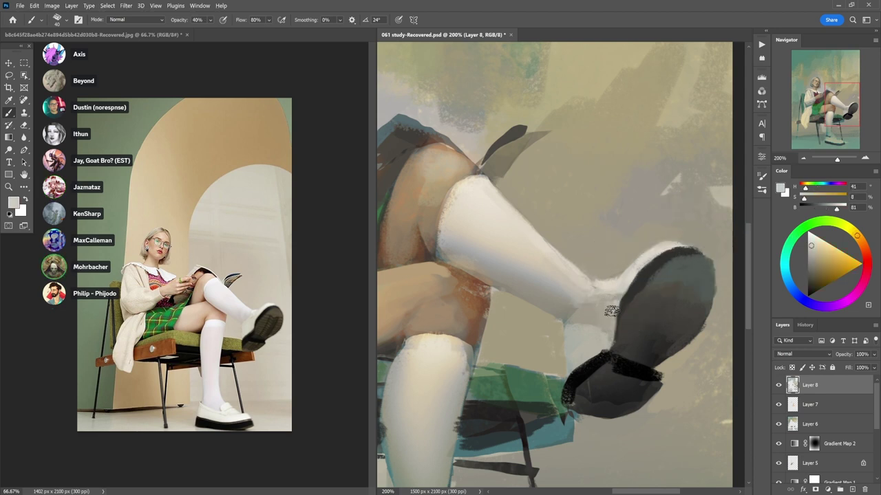
{"action": "left_click", "coordinate": [606, 291], "text": "alt"}
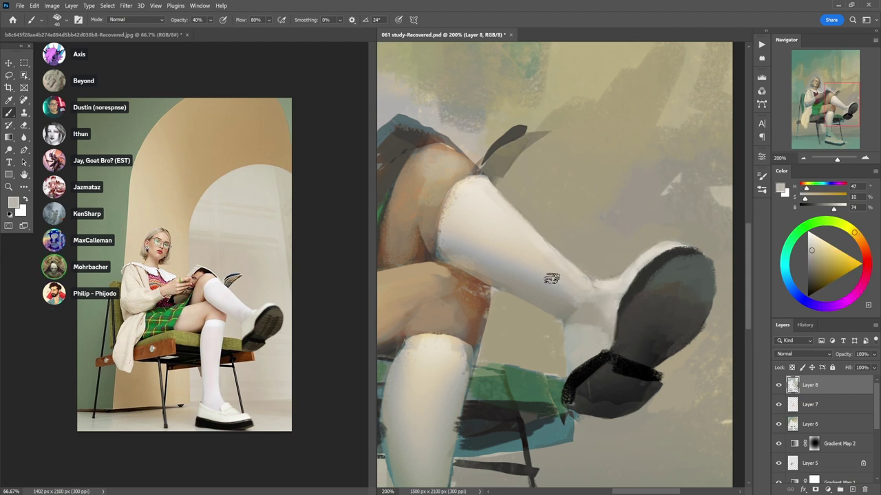
{"action": "left_click", "coordinate": [566, 310], "text": "alt"}
{"action": "left_click_drag", "start_coordinate": [567, 297], "coordinate": [593, 307]}
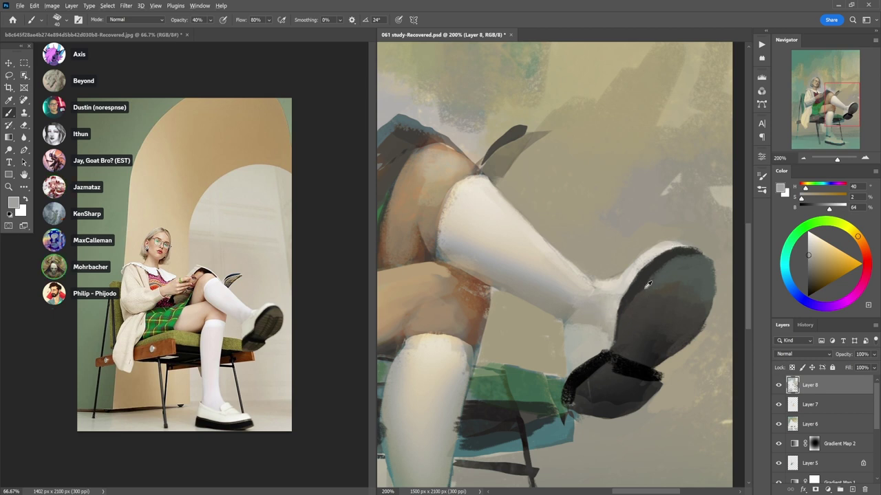
- Paint the crease between the raised sock and the shoe with sampled dark grey at 90% opacity, softening it with sampled greys
{"action": "left_click", "coordinate": [679, 263], "text": "alt"}
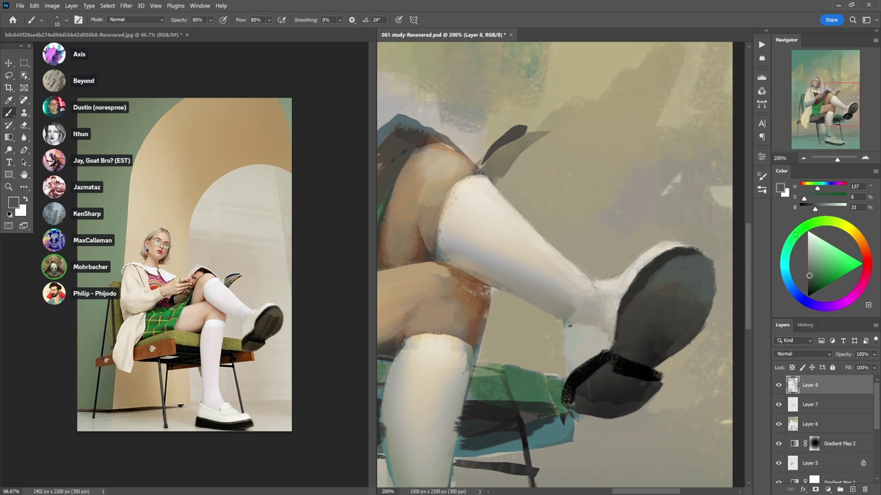
{"action": "left_click_drag", "start_coordinate": [569, 326], "coordinate": [596, 290]}
{"action": "key", "text": "ctrl+z"}
{"action": "left_click", "coordinate": [569, 319], "text": "alt"}
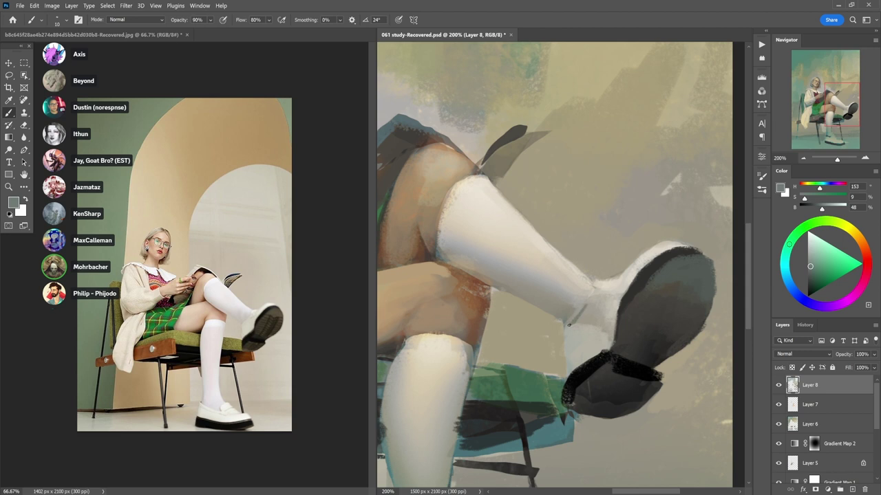
{"action": "left_click", "coordinate": [574, 312], "text": "alt"}
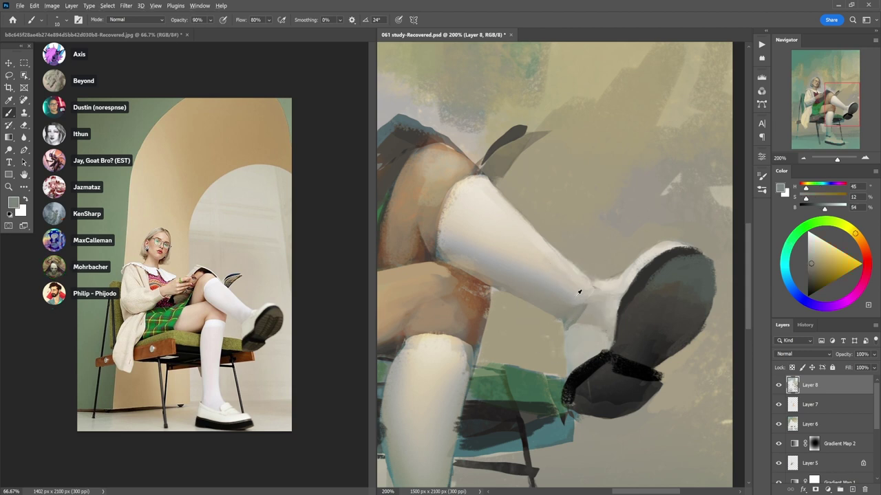
{"action": "left_click", "coordinate": [567, 296], "text": "alt"}
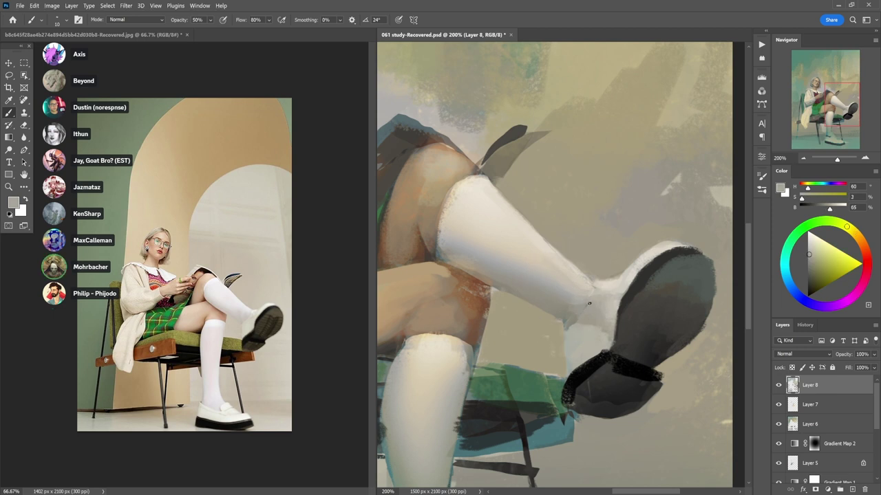
- Paint the top edge of the raised sock below the knee with sampled light beige at 70% opacity, using a size 30 brush
{"action": "mouse_move", "coordinate": [588, 303]}
{"action": "left_mouse_down"}
{"action": "mouse_move", "coordinate": [637, 337]}
{"action": "mouse_move", "coordinate": [660, 341]}
{"action": "left_mouse_up"}
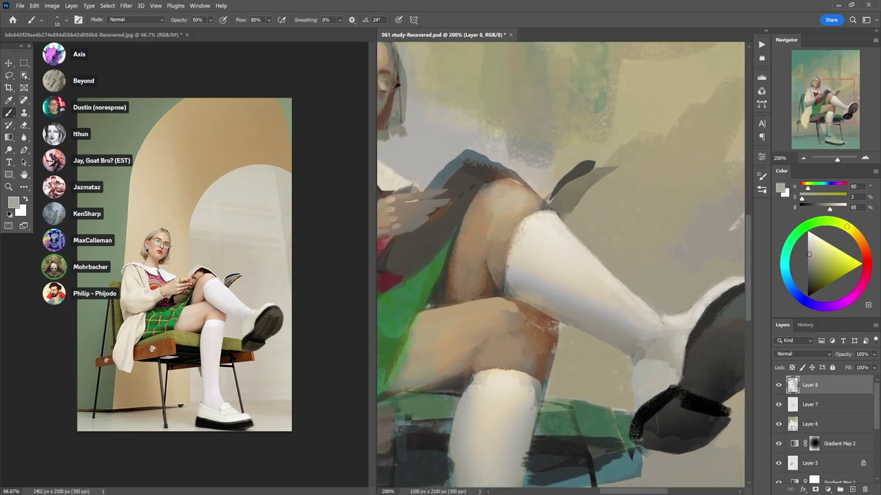
{"action": "left_click", "coordinate": [507, 246], "text": "alt"}
{"action": "key", "text": "]"}
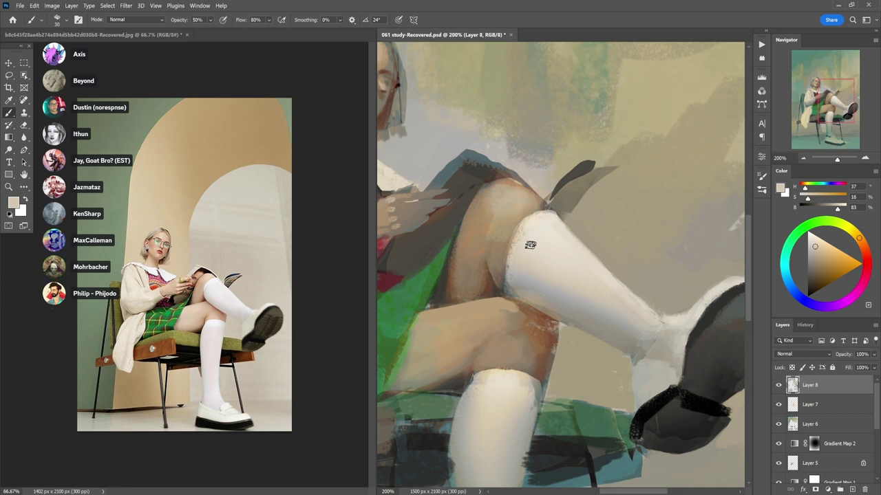
{"action": "left_click", "coordinate": [525, 253], "text": "alt"}
{"action": "left_click", "coordinate": [520, 252], "text": "alt"}
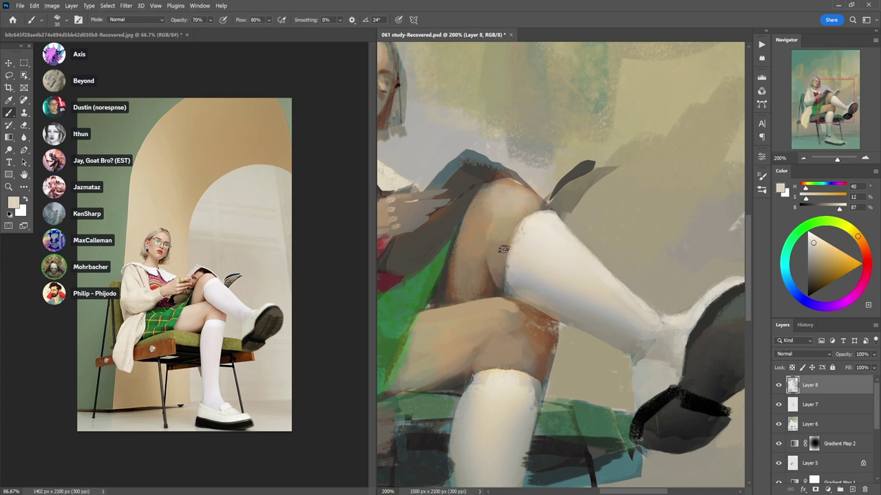
{"action": "left_click_drag", "start_coordinate": [507, 269], "coordinate": [527, 219]}
{"action": "mouse_move", "coordinate": [506, 254]}
{"action": "left_mouse_down"}
{"action": "mouse_move", "coordinate": [536, 214]}
{"action": "mouse_move", "coordinate": [507, 254]}
{"action": "left_mouse_up"}
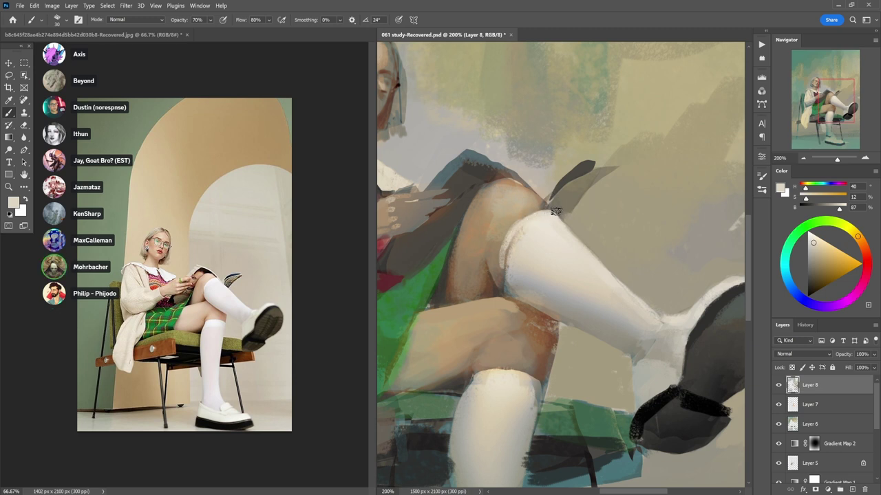
- Blend the knee's skin above the raised sock with sampled tans at 70% and 50% opacity
{"action": "left_click", "coordinate": [529, 209], "text": "alt"}
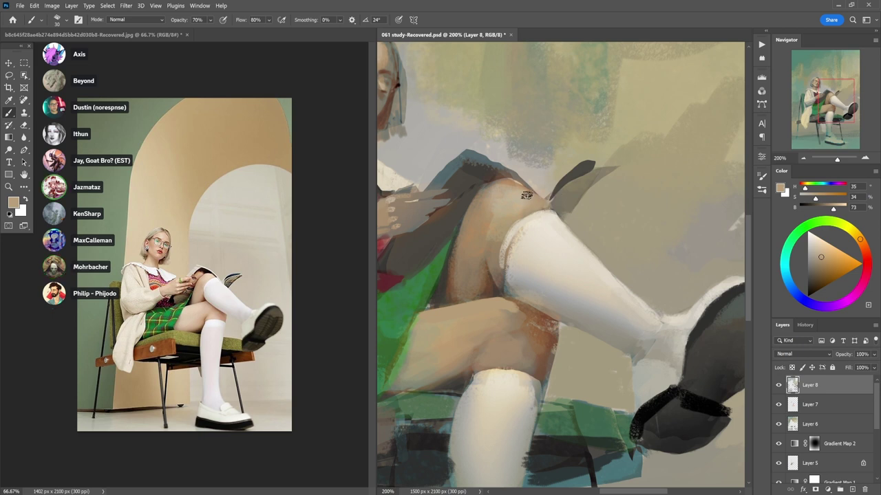
{"action": "left_click", "coordinate": [523, 195], "text": "alt"}
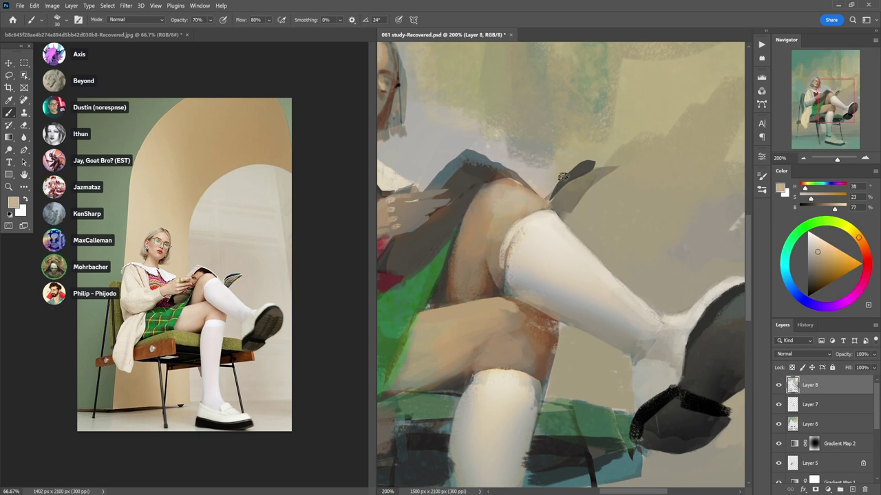
{"action": "left_click", "coordinate": [495, 209], "text": "alt"}
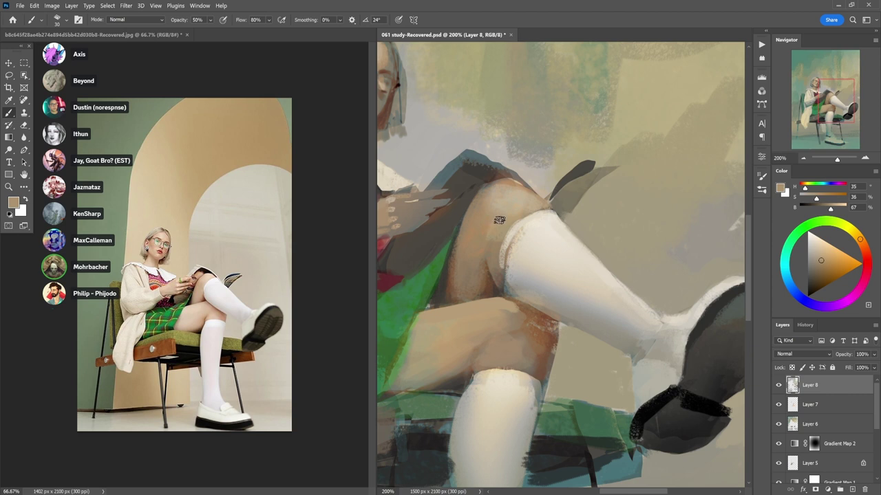
{"action": "left_click", "coordinate": [500, 231], "text": "alt"}
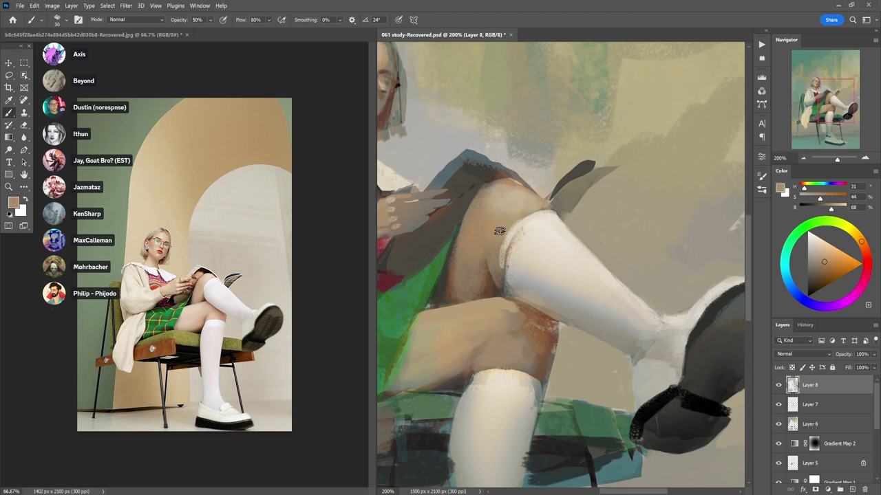
- Shade the raised sock's cuff with sampled neutral grey and off-white at 50% opacity
{"action": "left_click", "coordinate": [513, 274], "text": "alt"}
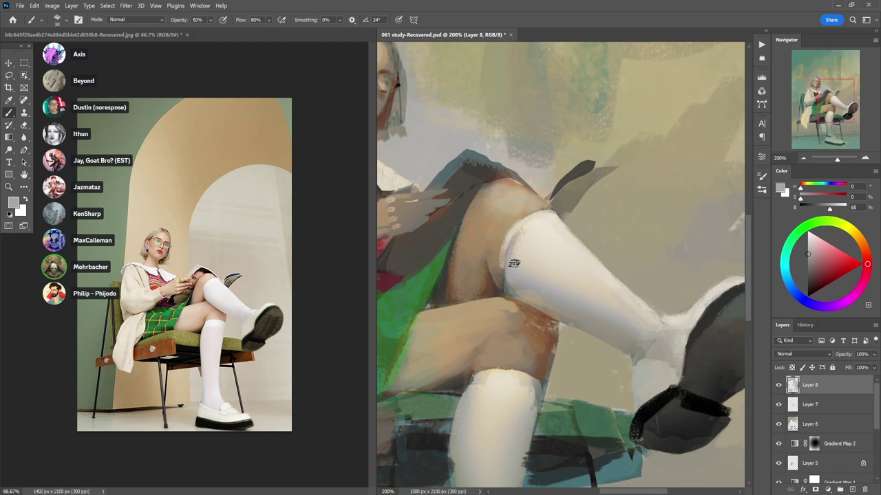
{"action": "left_click", "coordinate": [509, 277], "text": "alt"}
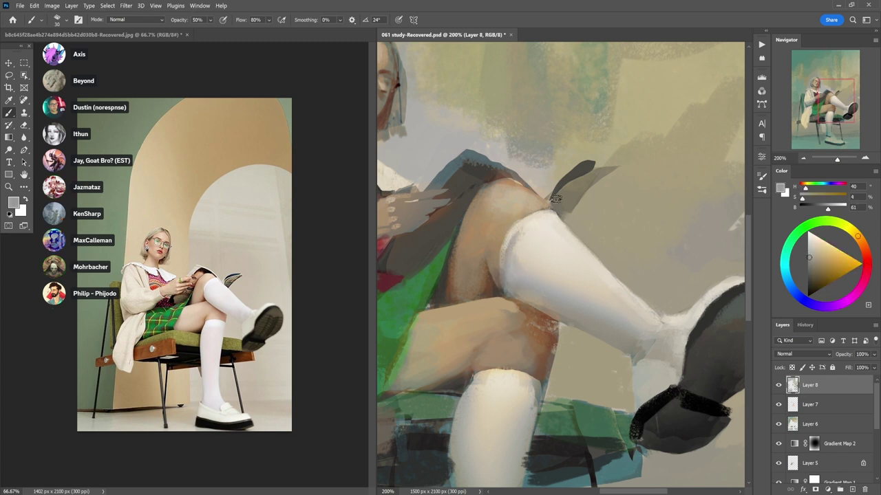
{"action": "left_click", "coordinate": [535, 229], "text": "alt"}
{"action": "left_click", "coordinate": [532, 230], "text": "alt"}
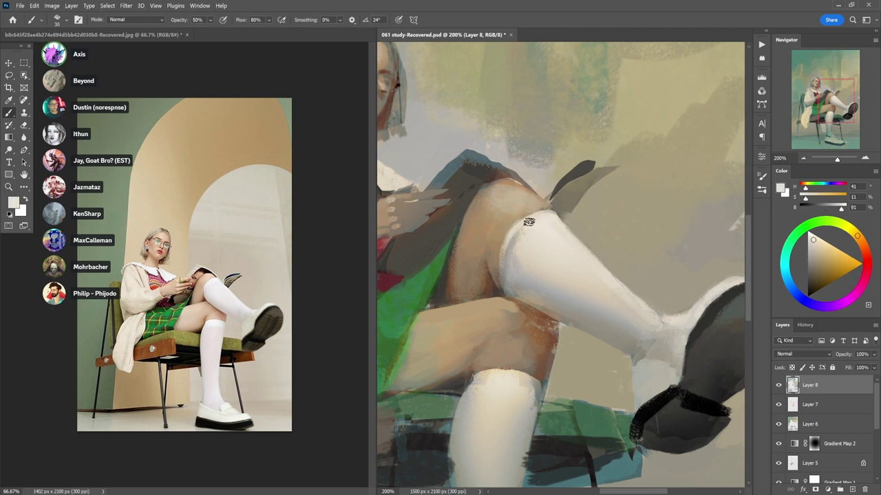
- Refine the knee contour and the upper edge of the lower thigh with sampled tan and dark brown at 50% opacity
{"action": "left_click", "coordinate": [529, 205], "text": "alt"}
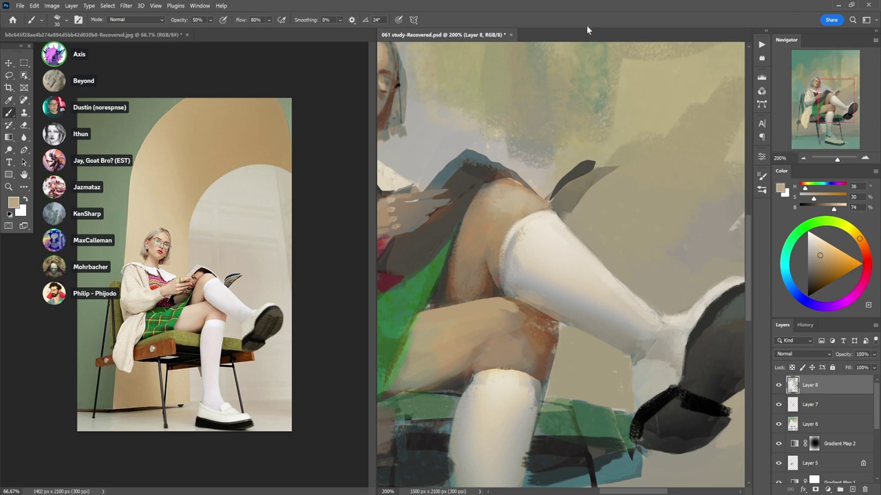
{"action": "left_click", "coordinate": [523, 152], "text": "alt"}
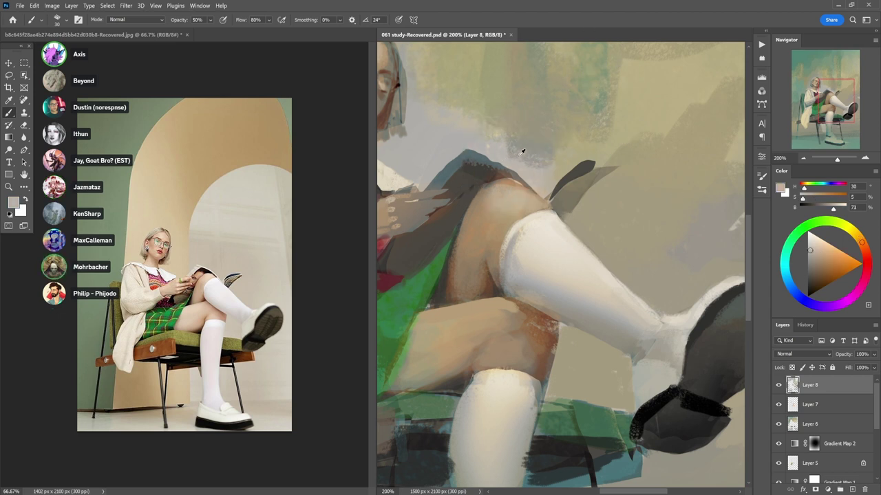
{"action": "left_click", "coordinate": [553, 186], "text": "alt"}
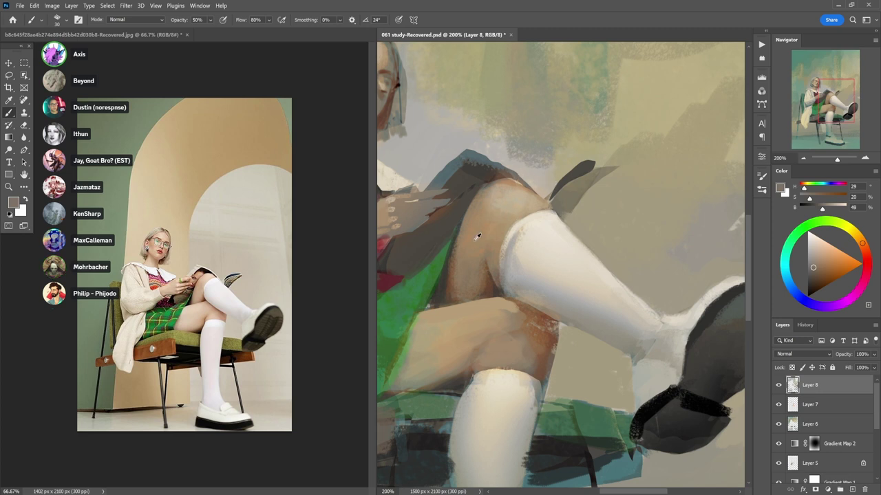
{"action": "left_click", "coordinate": [430, 305], "text": "alt"}
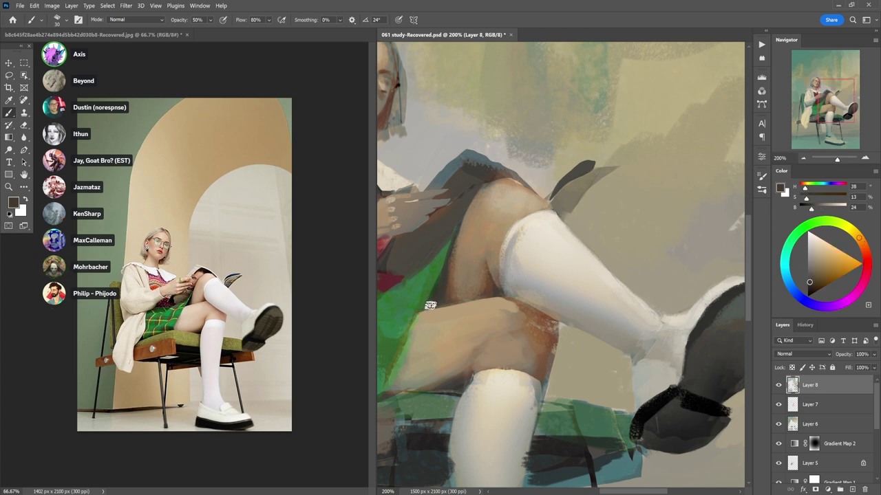
{"action": "left_click", "coordinate": [422, 316], "text": "alt"}
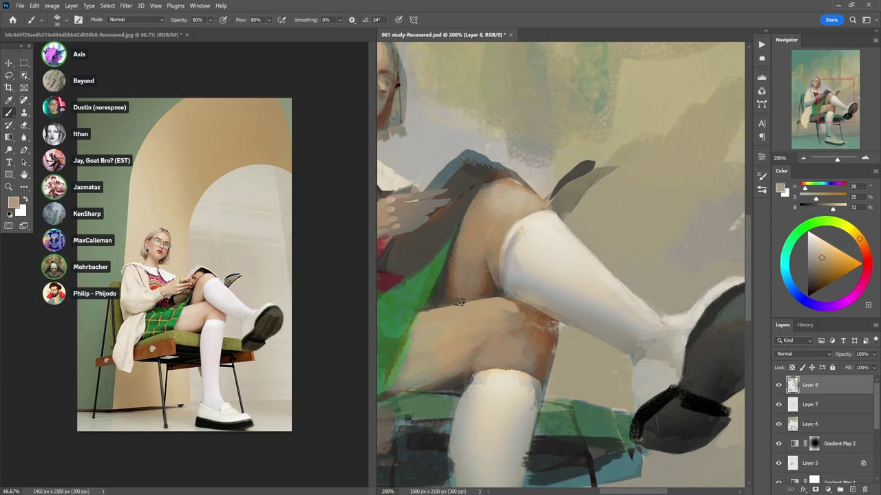
{"action": "left_click", "coordinate": [461, 302], "text": "alt"}
{"action": "left_click_drag", "start_coordinate": [466, 302], "coordinate": [534, 281]}
- Define the green skirt's edge beside the thigh with sampled dark brown, and the raised sock's underside with reddish brown at 90% opacity
{"action": "left_click", "coordinate": [474, 308], "text": "alt"}
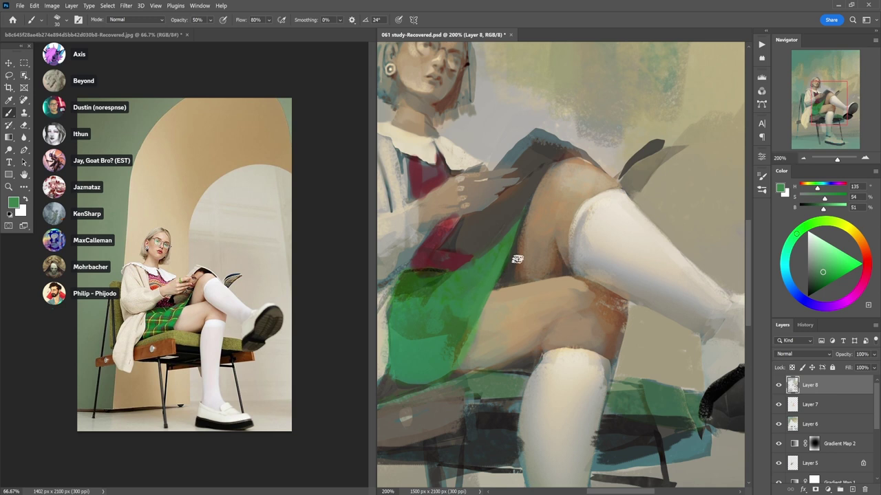
{"action": "left_click", "coordinate": [480, 251], "text": "alt"}
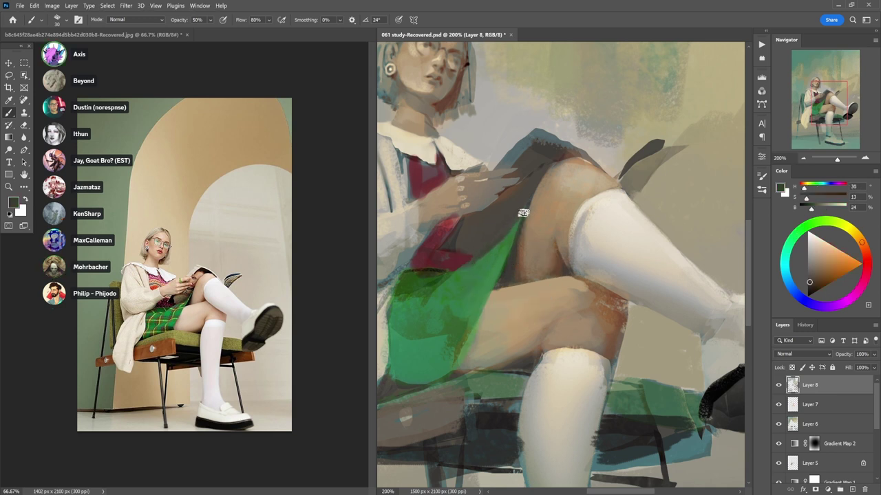
{"action": "left_click", "coordinate": [488, 262], "text": "alt"}
{"action": "key", "text": "7"}
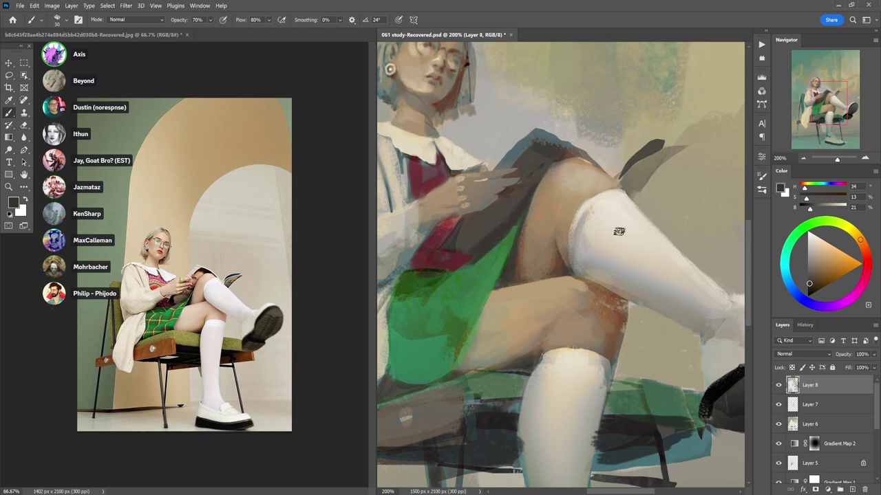
{"action": "left_click", "coordinate": [624, 315], "text": "alt"}
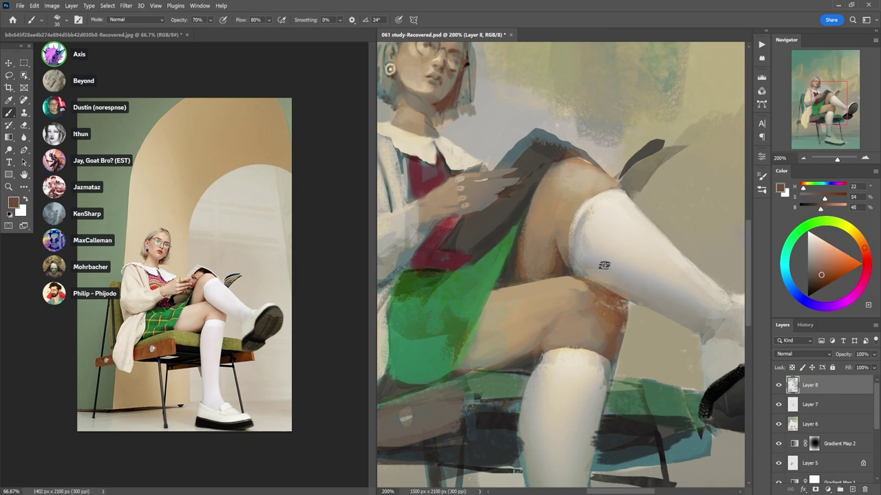
{"action": "key", "text": "9"}
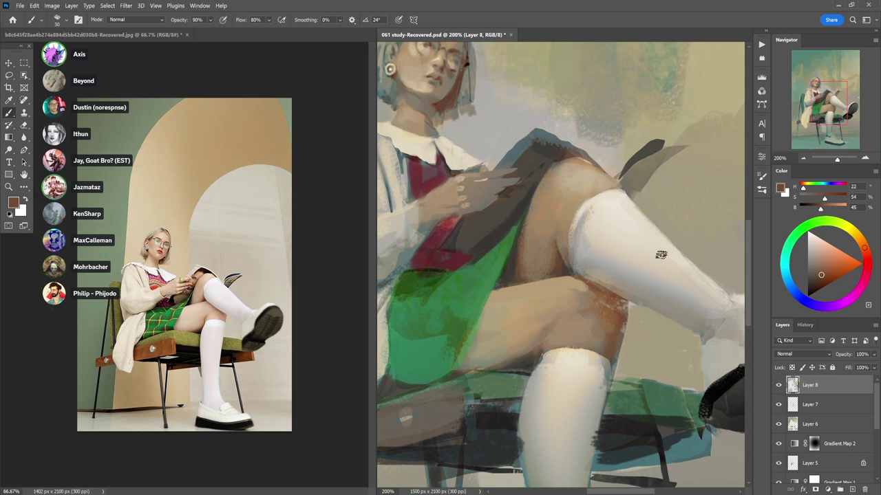
- Widen the raised sock's cuff into a curved band below the knee with sampled light beige at 70% opacity
{"action": "left_click", "coordinate": [584, 241], "text": "alt"}
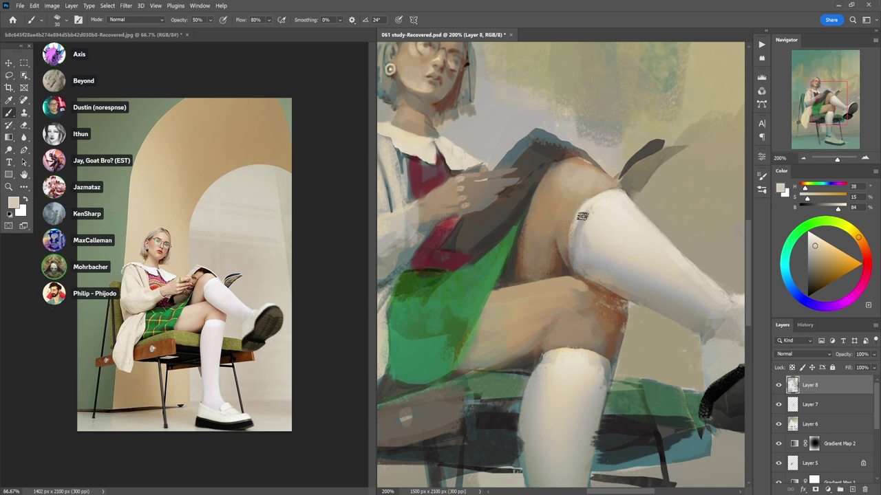
{"action": "left_click", "coordinate": [565, 225], "text": "alt"}
{"action": "key", "text": "7"}
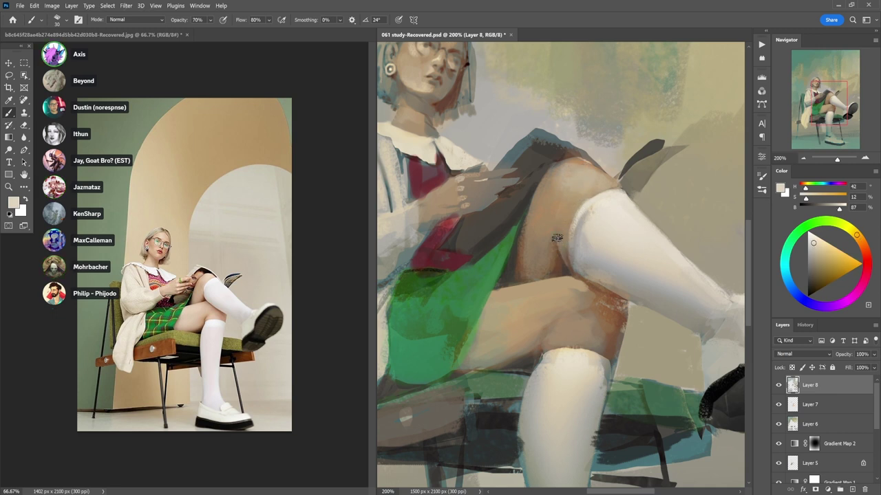
{"action": "left_click_drag", "start_coordinate": [556, 238], "coordinate": [587, 200]}
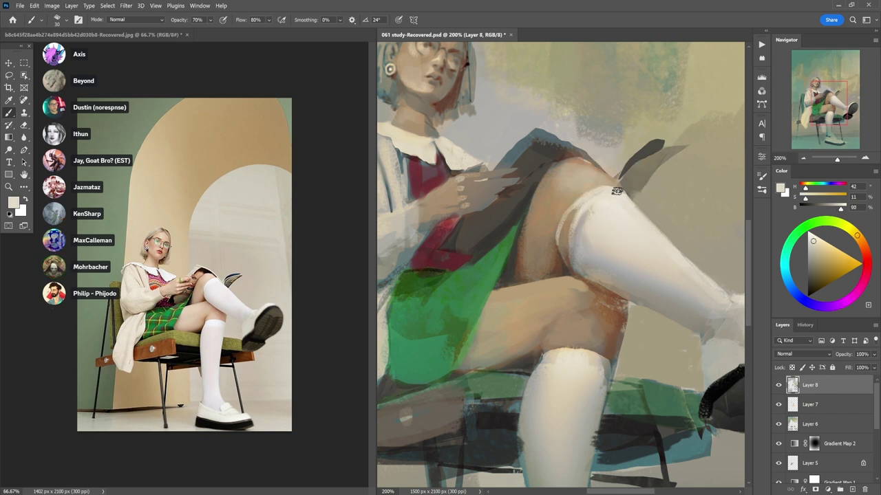
{"action": "left_click_drag", "start_coordinate": [582, 210], "coordinate": [568, 230]}
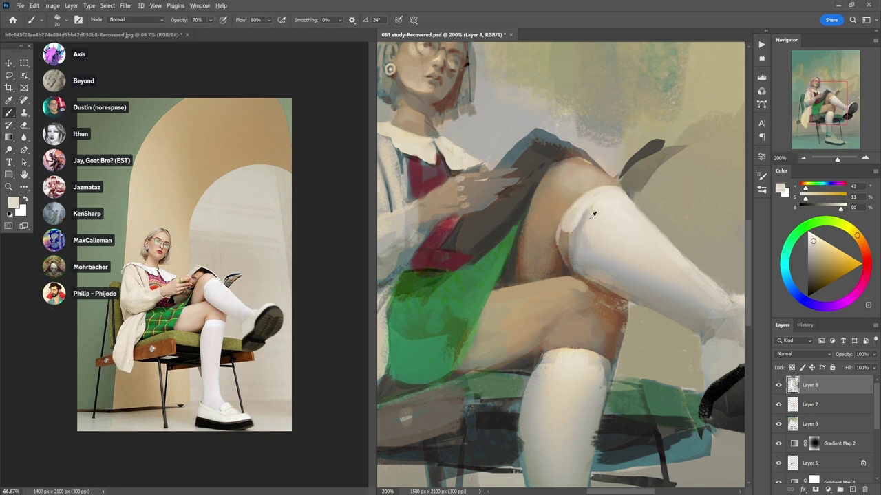
- Refine the shadows on the raised sock's cuff and its edge against the thigh with sampled greys and dark brown at 50% opacity
{"action": "left_click", "coordinate": [590, 216], "text": "alt"}
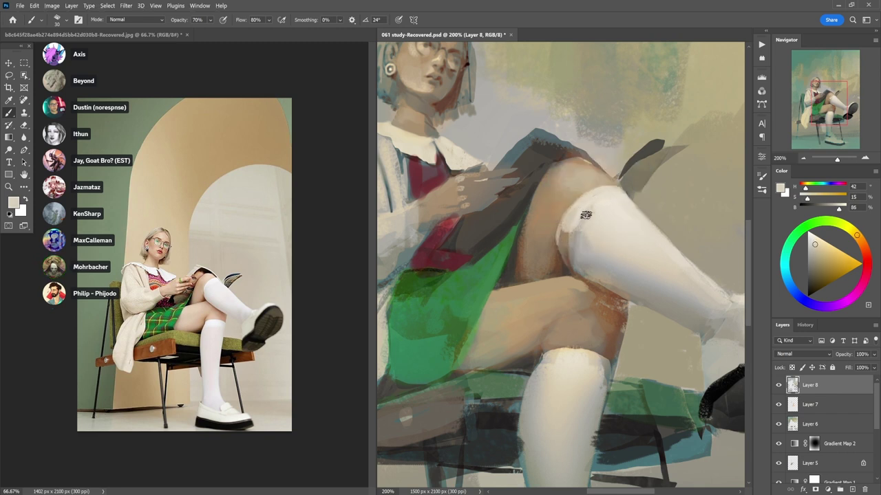
{"action": "left_click", "coordinate": [603, 250], "text": "alt"}
{"action": "key", "text": "5"}
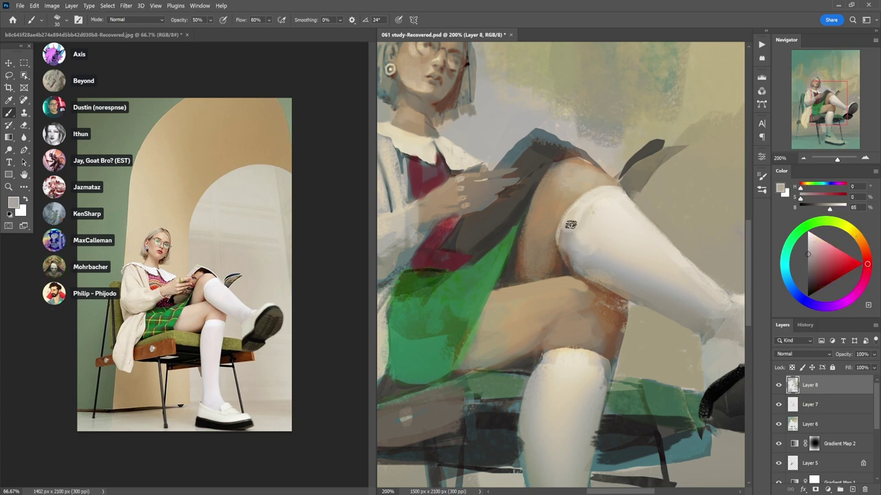
{"action": "left_click", "coordinate": [567, 225], "text": "alt"}
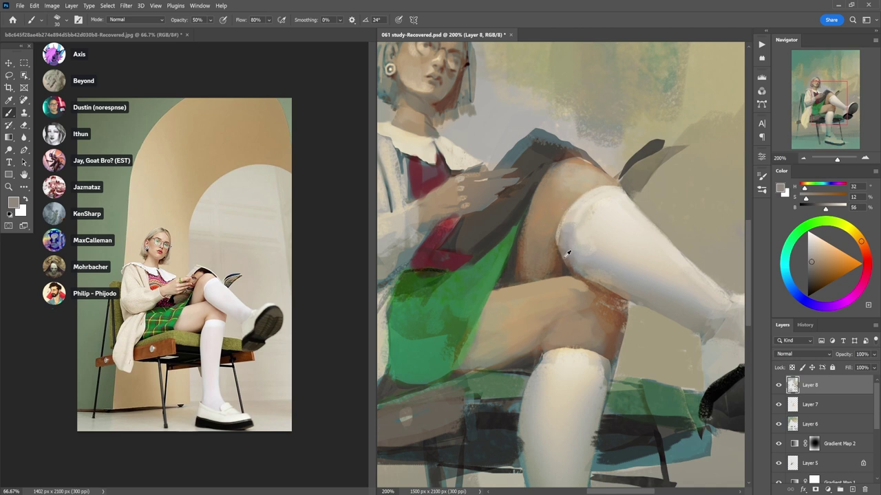
{"action": "left_click", "coordinate": [558, 242], "text": "alt"}
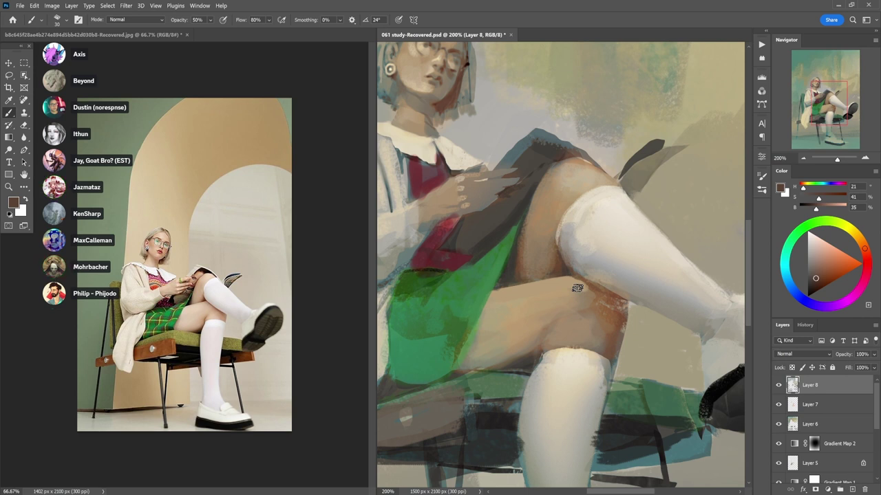
- Smooth the lower sock's calf outline against the chair seat with sampled warm greys at 90% opacity
{"action": "left_click_drag", "start_coordinate": [563, 351], "coordinate": [568, 250]}
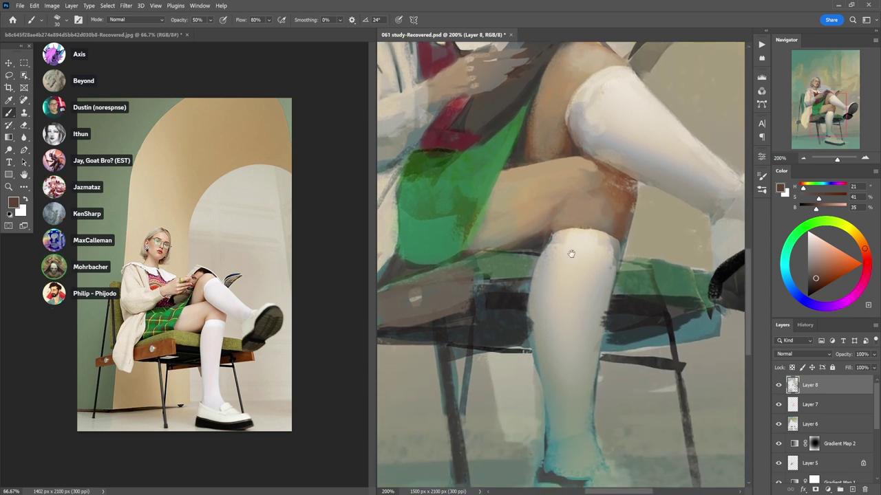
{"action": "left_click", "coordinate": [532, 303], "text": "alt"}
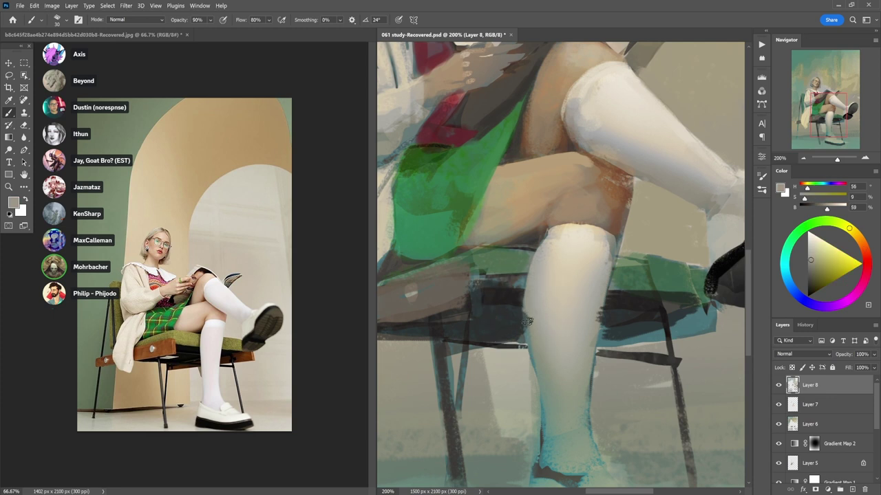
{"action": "left_click", "coordinate": [535, 313], "text": "alt"}
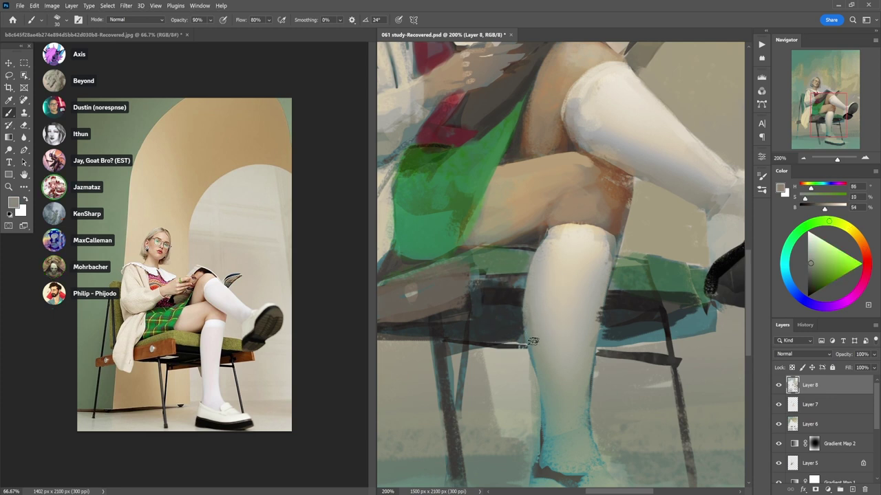
{"action": "left_click", "coordinate": [610, 287], "text": "alt"}
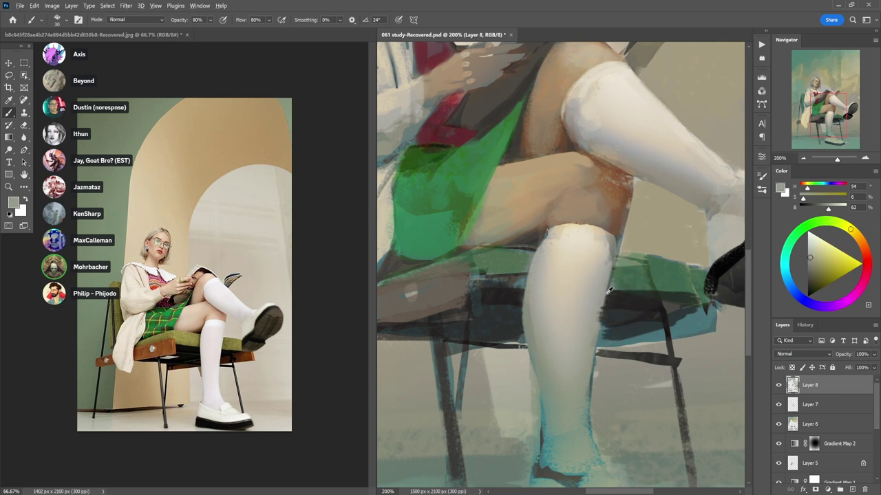
- Refine the shaded edge and cuff of the standing leg's sock with sampled grey and cream tones, lowering brush opacity to 20%
{"action": "left_click", "coordinate": [591, 353], "text": "alt"}
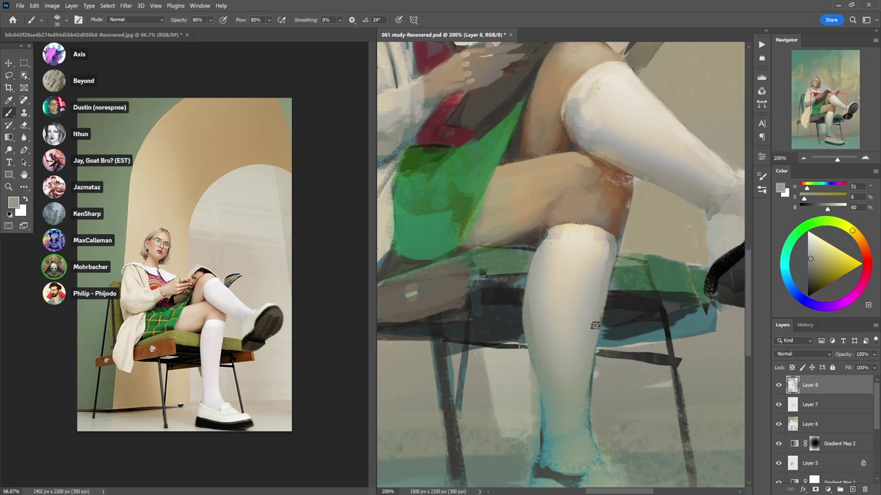
{"action": "left_click", "coordinate": [614, 237], "text": "alt"}
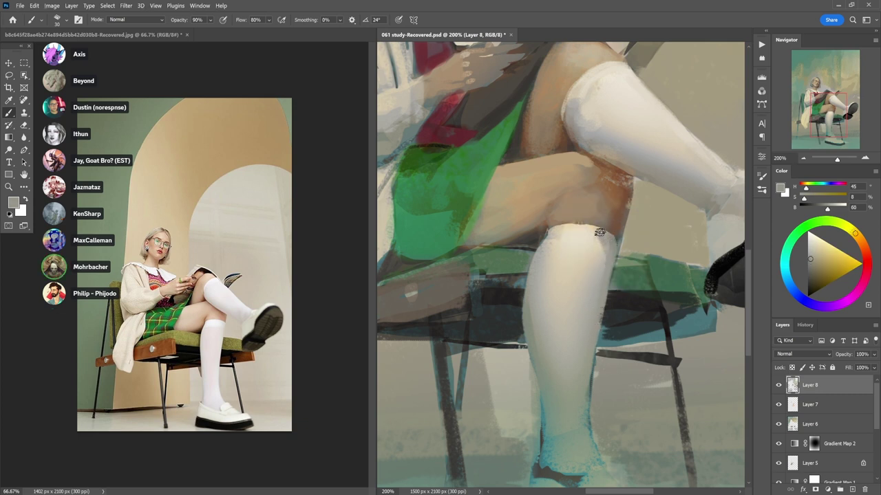
{"action": "left_click", "coordinate": [593, 234], "text": "alt"}
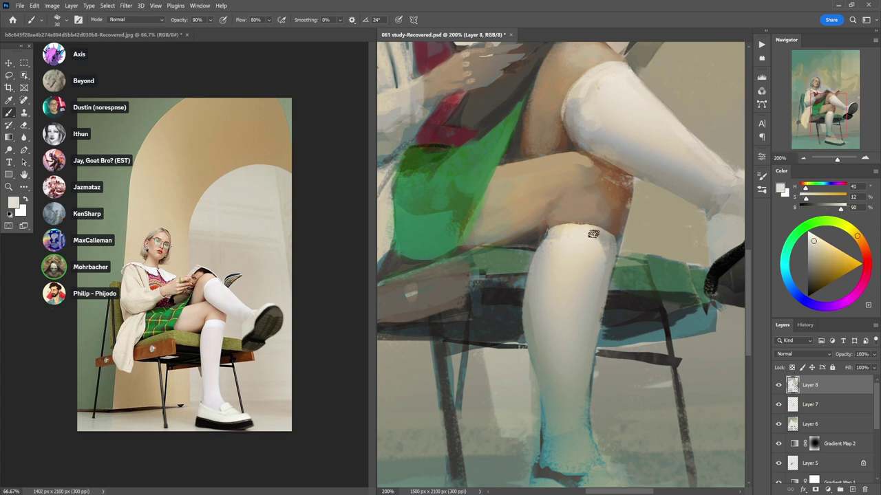
{"action": "left_click", "coordinate": [561, 240], "text": "alt"}
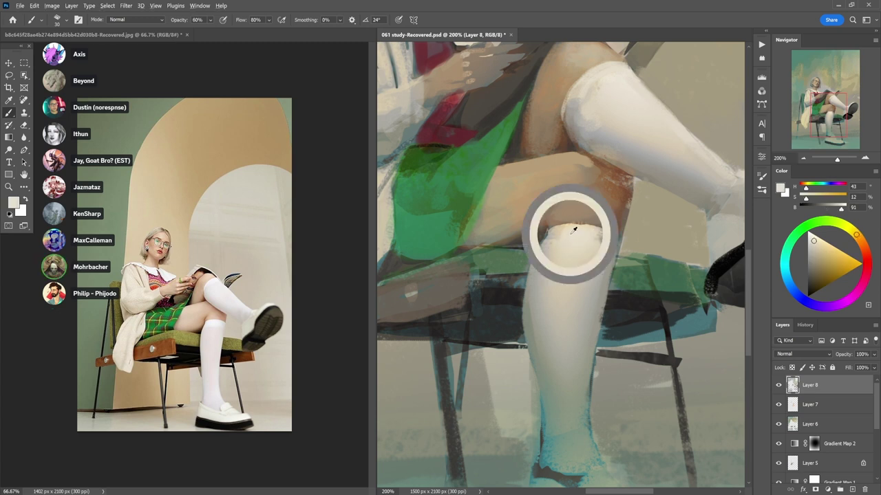
{"action": "key", "text": "2"}
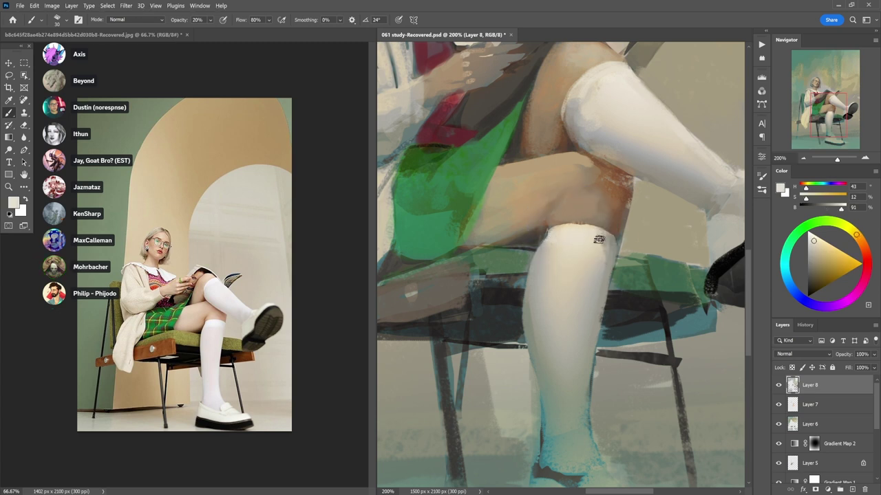
- Blend the raised leg's sock below the knee with sampled cream and warm grey tones at 30% brush opacity
{"action": "left_click", "coordinate": [594, 101], "text": "alt"}
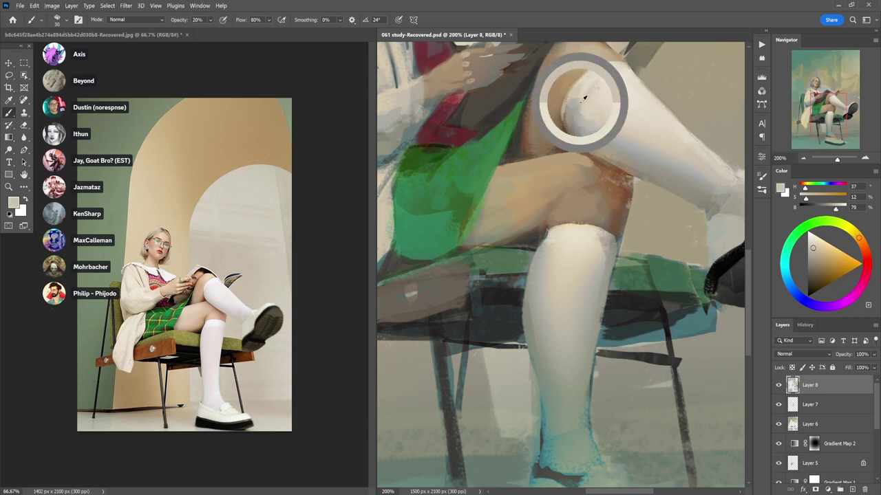
{"action": "key", "text": "3"}
{"action": "left_click", "coordinate": [595, 98], "text": "alt"}
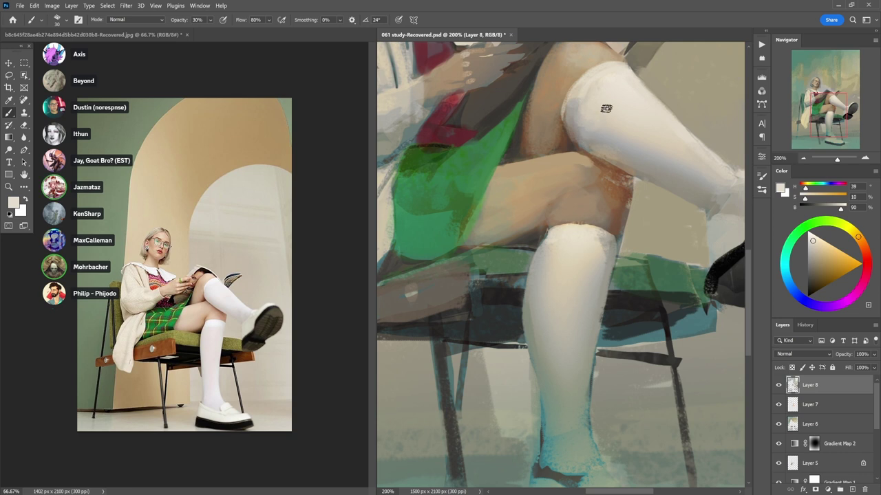
{"action": "left_click", "coordinate": [580, 107], "text": "alt"}
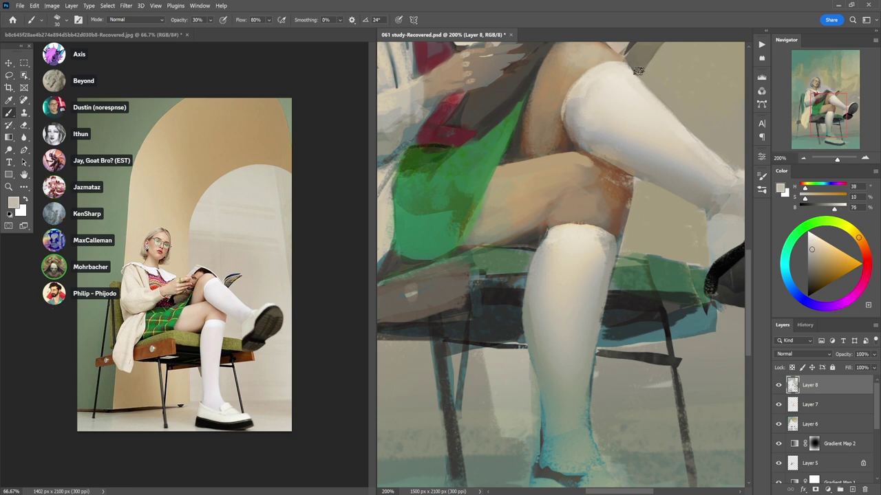
{"action": "left_click", "coordinate": [570, 117], "text": "alt"}
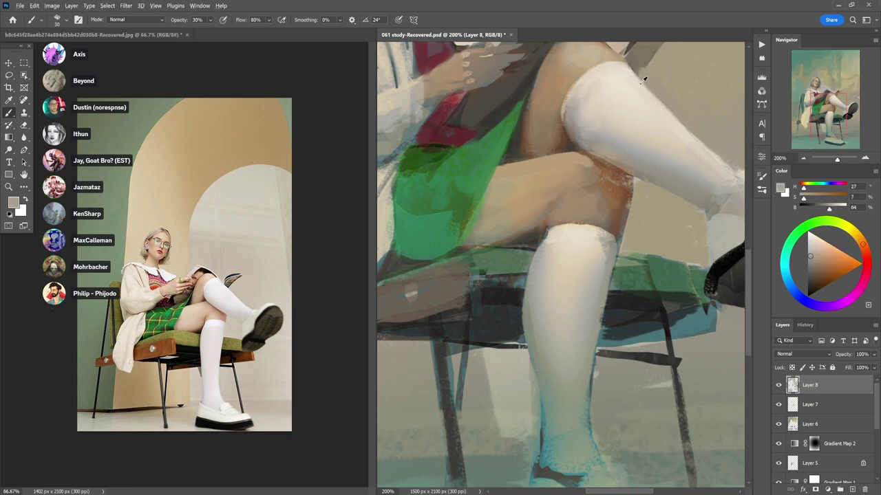
{"action": "left_click", "coordinate": [586, 141], "text": "alt"}
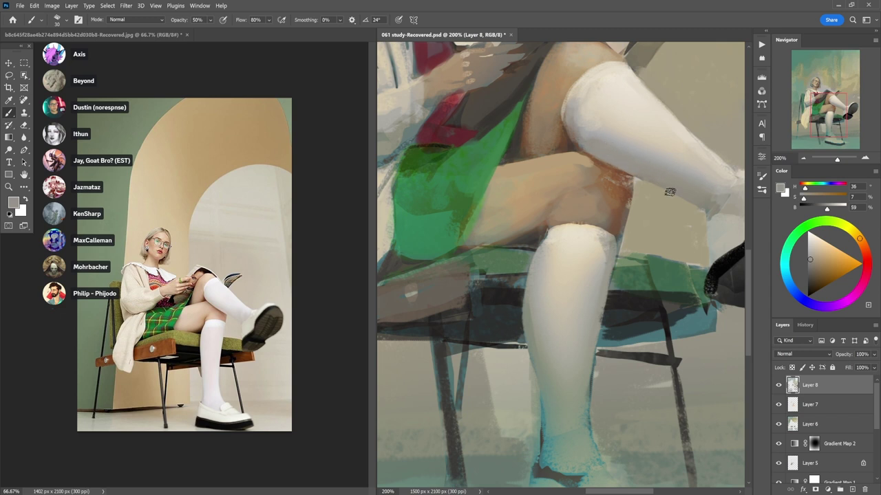
- Clean up the raised sock's underside with the sampled background colour and blend the sock toward the ankle at 40% opacity
{"action": "left_click", "coordinate": [643, 186], "text": "alt"}
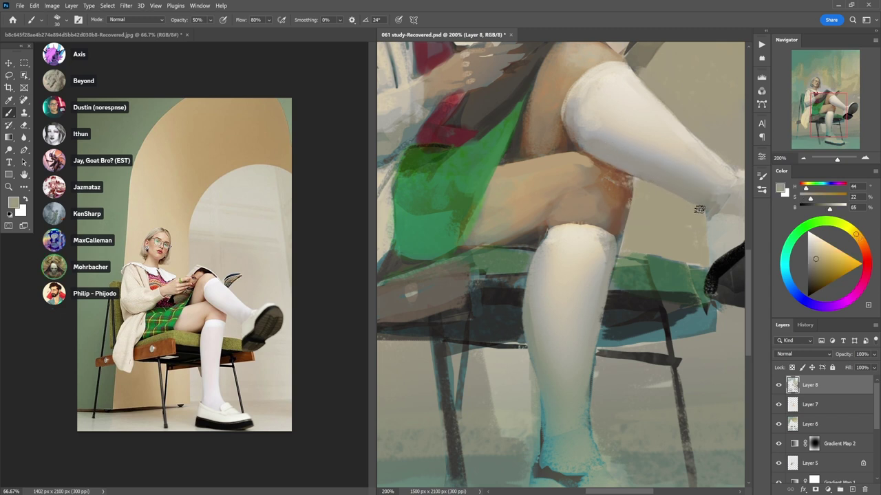
{"action": "left_click_drag", "start_coordinate": [701, 221], "coordinate": [549, 208]}
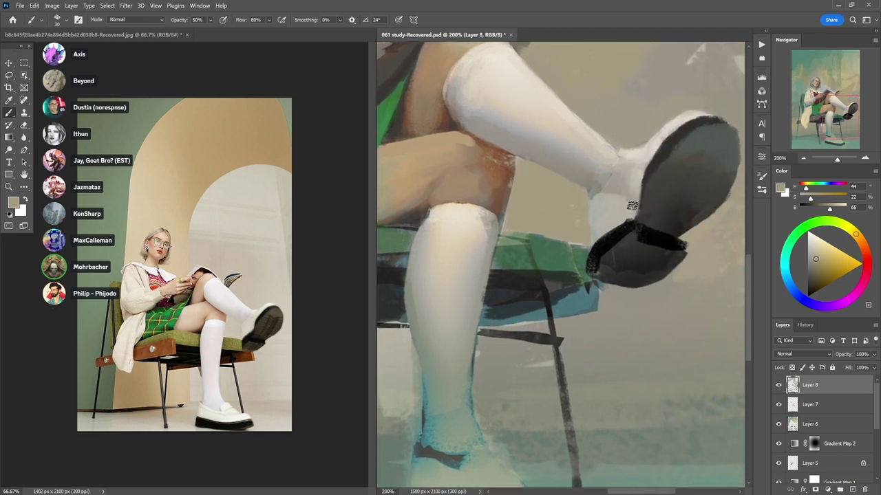
{"action": "mouse_move", "coordinate": [567, 145]}
{"action": "left_mouse_down"}
{"action": "mouse_move", "coordinate": [574, 114]}
{"action": "mouse_move", "coordinate": [559, 87]}
{"action": "mouse_move", "coordinate": [561, 113]}
{"action": "left_mouse_up"}
{"action": "key", "text": "4"}
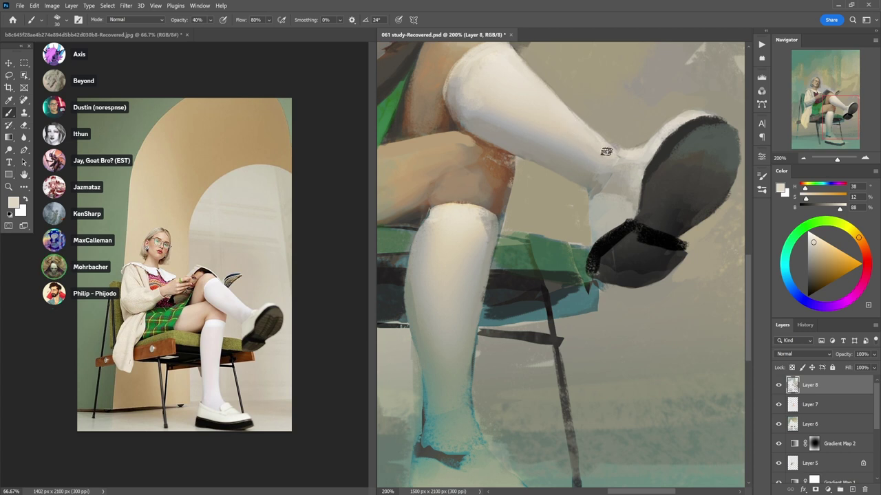
{"action": "left_click", "coordinate": [606, 154], "text": "alt"}
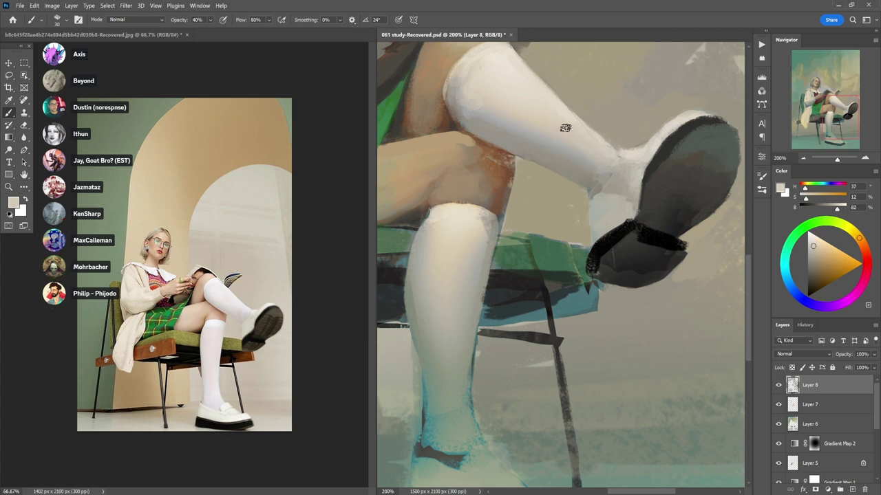
- Define the standing sock's shadow-side edge up to the cuff with sampled greys, starting at 100% opacity and undoing a stray stroke
{"action": "mouse_move", "coordinate": [488, 346]}
{"action": "left_mouse_down"}
{"action": "mouse_move", "coordinate": [527, 250]}
{"action": "mouse_move", "coordinate": [521, 292]}
{"action": "left_mouse_up"}
{"action": "left_click", "coordinate": [532, 260], "text": "alt"}
{"action": "key", "text": "0"}
{"action": "key", "text": "ctrl+z"}
{"action": "left_click", "coordinate": [529, 253], "text": "alt"}
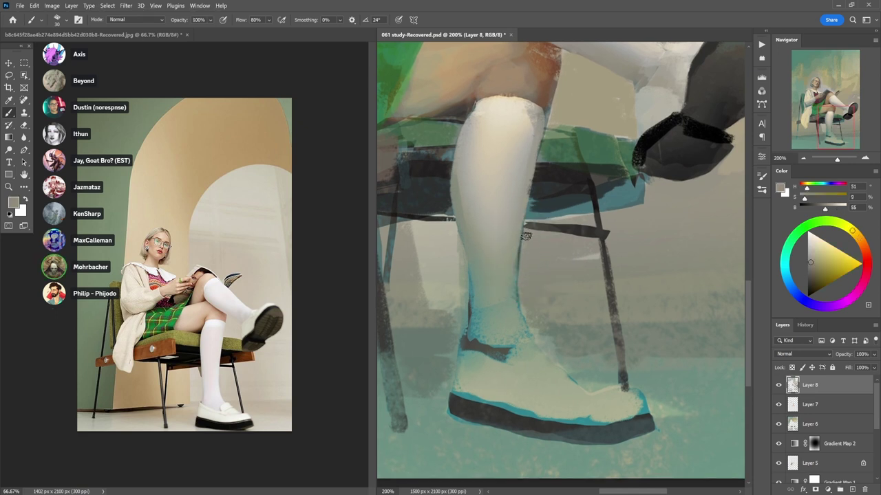
{"action": "left_click_drag", "start_coordinate": [534, 259], "coordinate": [537, 336]}
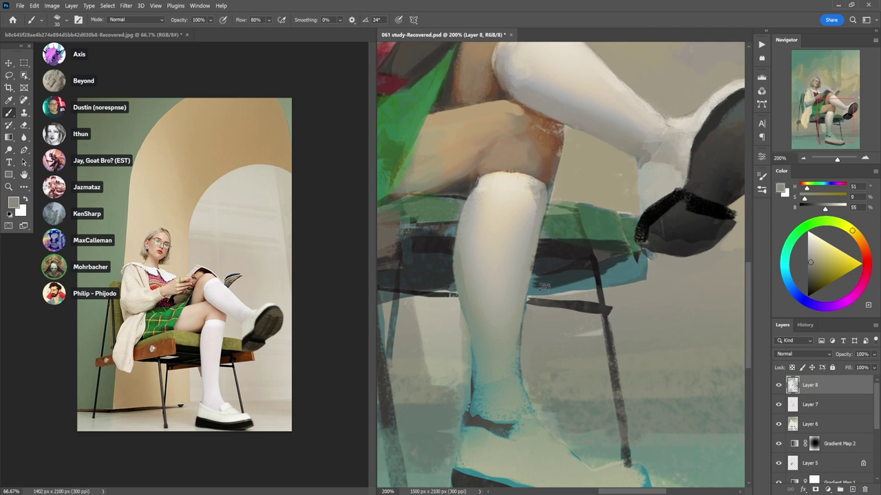
{"action": "left_click", "coordinate": [543, 183], "text": "alt"}
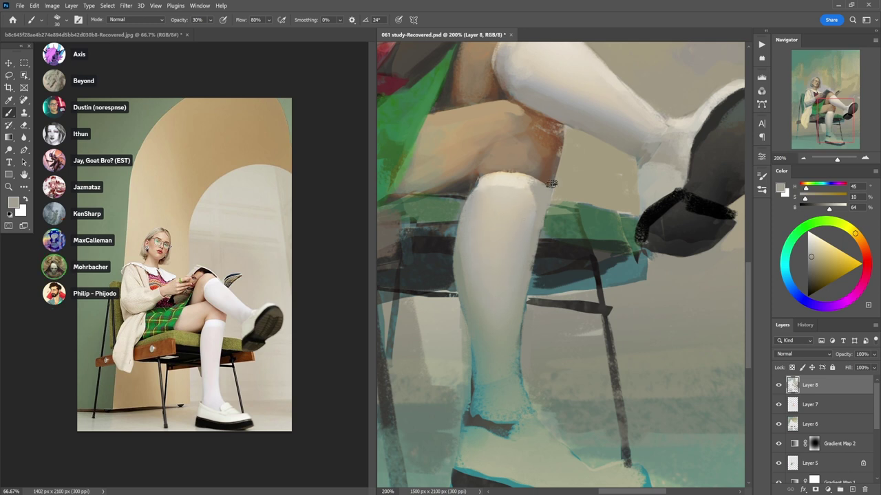
- Lighten the standing leg's lower sock over the blue underpainting with sampled cream, using a size 50 brush at 20% opacity
{"action": "left_click", "coordinate": [515, 182], "text": "alt"}
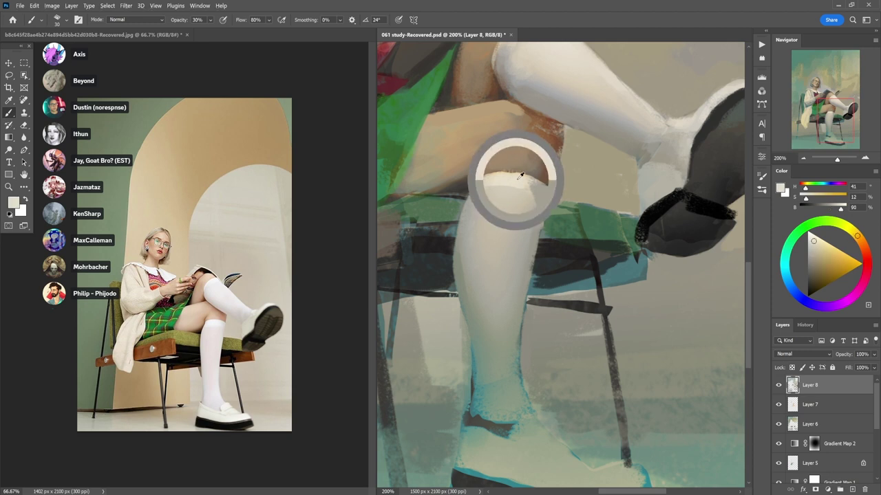
{"action": "key", "text": "bracketright"}
{"action": "key", "text": "bracketright"}
{"action": "key", "text": "2"}
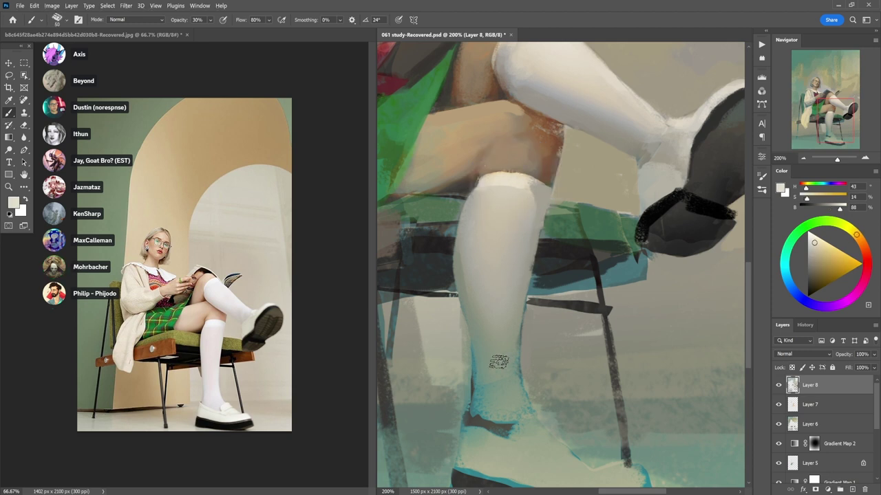
{"action": "left_click_drag", "start_coordinate": [505, 406], "coordinate": [513, 316]}
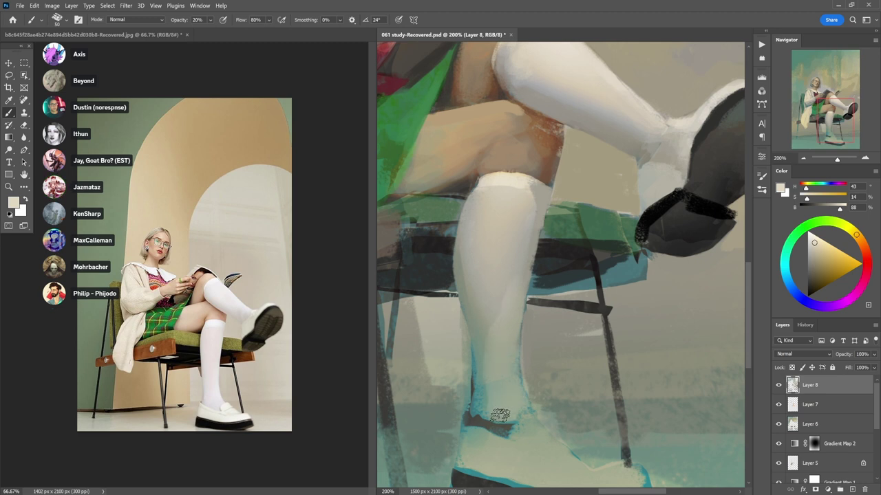
- Shade the front edge of the standing sock above the ankle with sampled teal-green at 40% opacity
{"action": "left_click", "coordinate": [490, 403], "text": "alt"}
{"action": "left_click", "coordinate": [488, 406], "text": "alt"}
{"action": "key", "text": "4"}
{"action": "left_click_drag", "start_coordinate": [484, 344], "coordinate": [486, 393]}
{"action": "left_click", "coordinate": [492, 399], "text": "alt"}
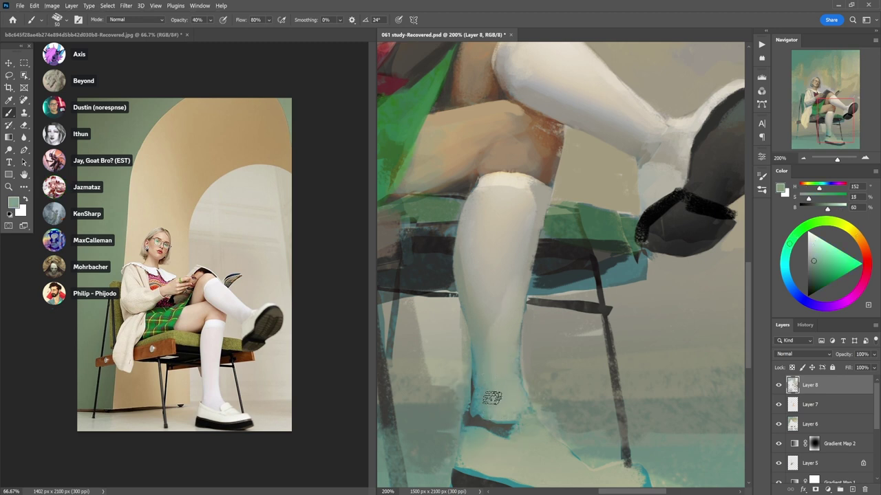
- Even out the form shading along the standing sock's calf and shin with sampled neutral greys at 30% opacity
{"action": "left_click", "coordinate": [506, 306], "text": "alt"}
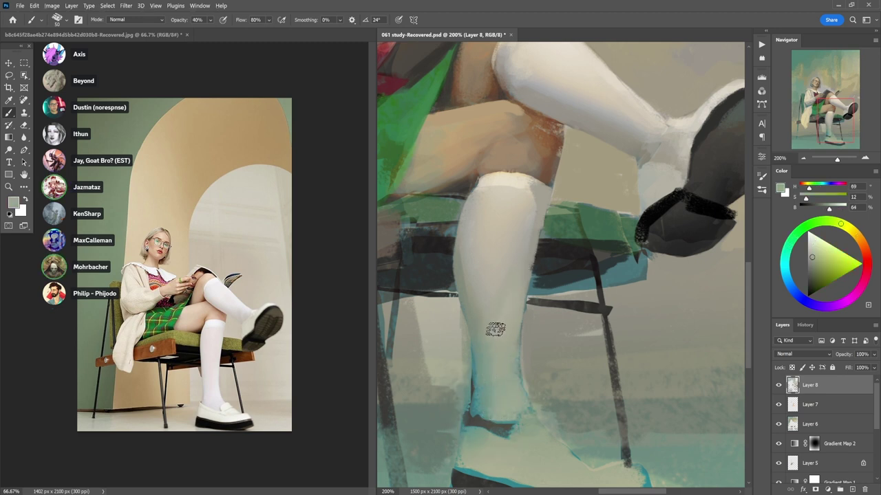
{"action": "left_click", "coordinate": [486, 262], "text": "alt"}
{"action": "key", "text": "3"}
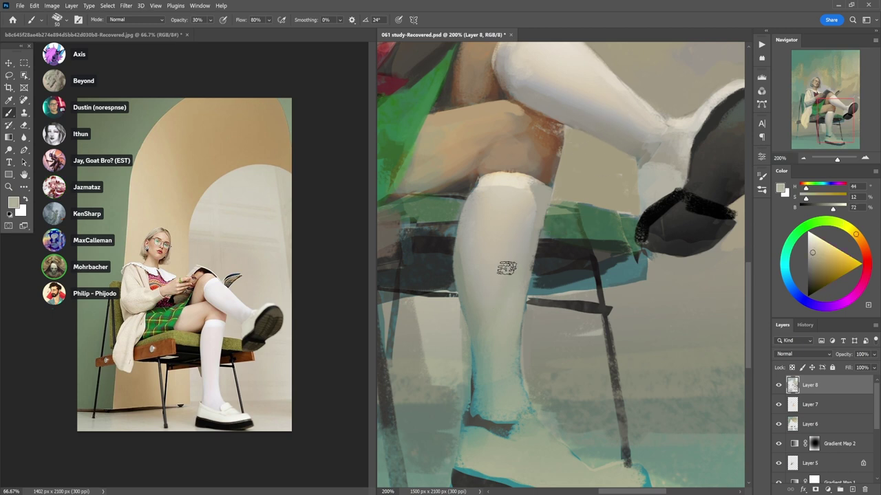
{"action": "left_click", "coordinate": [529, 247], "text": "alt"}
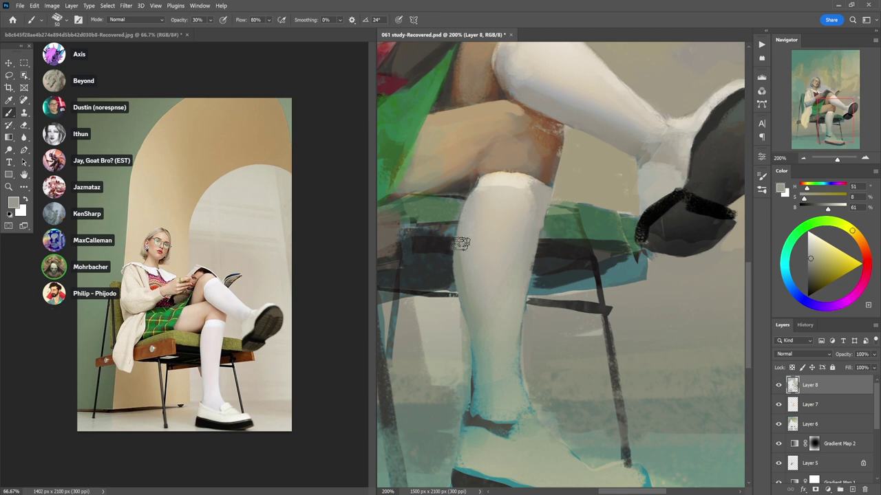
{"action": "left_click", "coordinate": [467, 258], "text": "alt"}
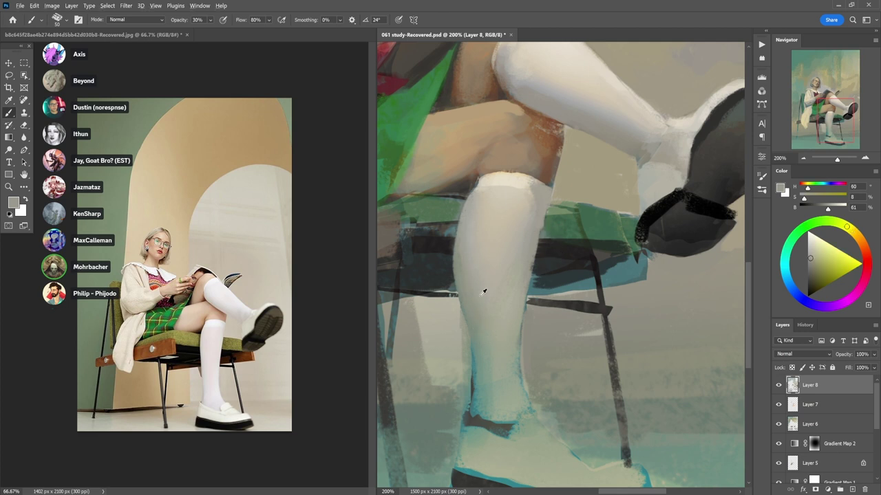
{"action": "left_click", "coordinate": [453, 336], "text": "alt"}
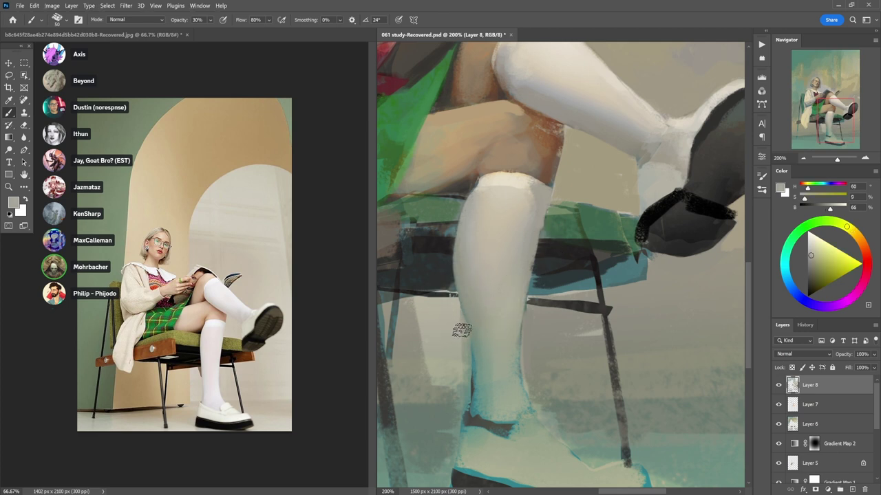
- Cover the blue outlines around the standing leg's lower sock with sampled background and grey-green tones at 100% opacity
{"action": "key", "text": "0"}
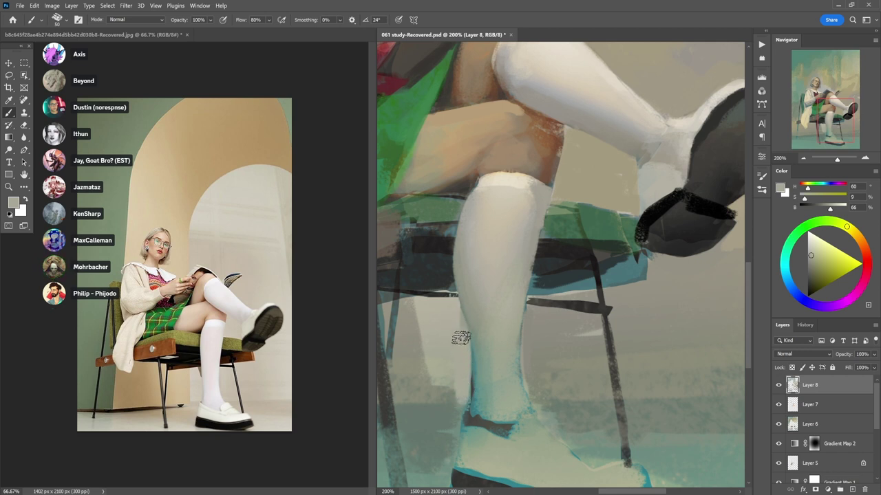
{"action": "left_click", "coordinate": [547, 344], "text": "alt"}
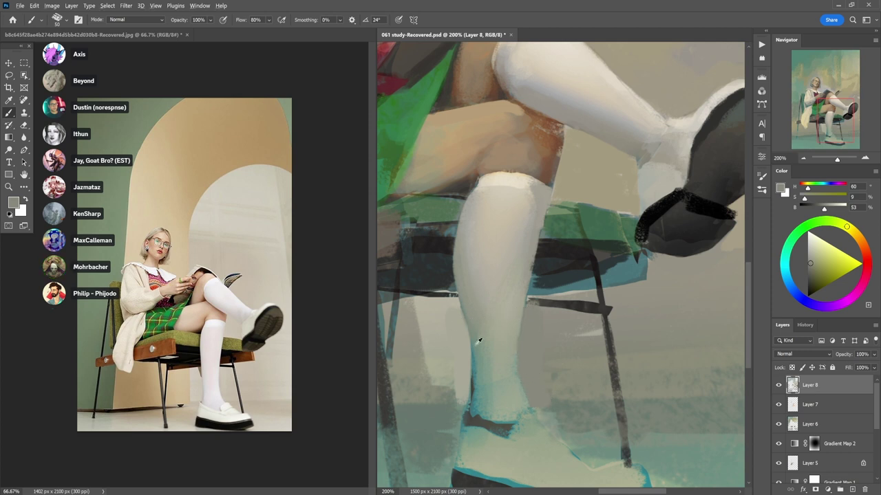
{"action": "left_click", "coordinate": [478, 342], "text": "alt"}
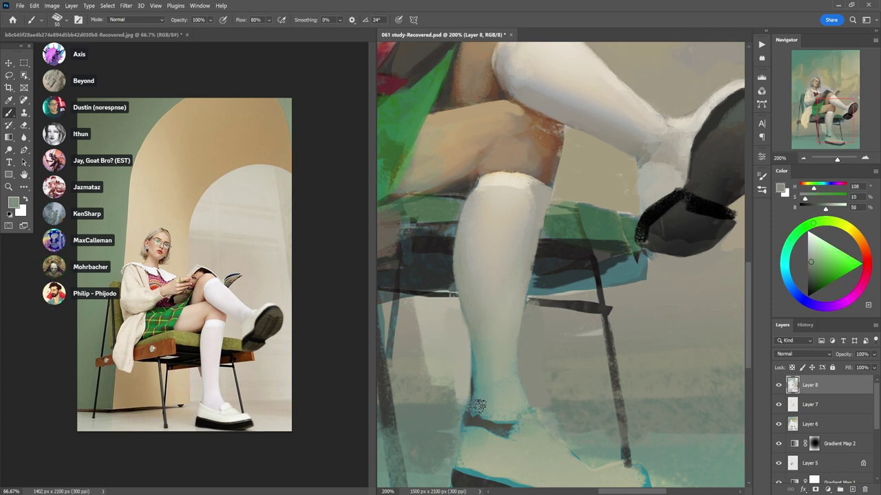
{"action": "left_click", "coordinate": [472, 310], "text": "alt"}
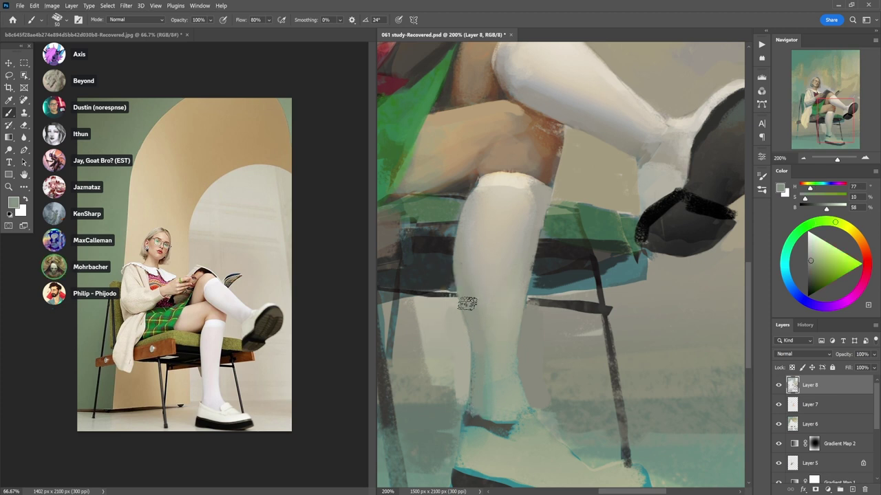
{"action": "left_click", "coordinate": [470, 281], "text": "alt"}
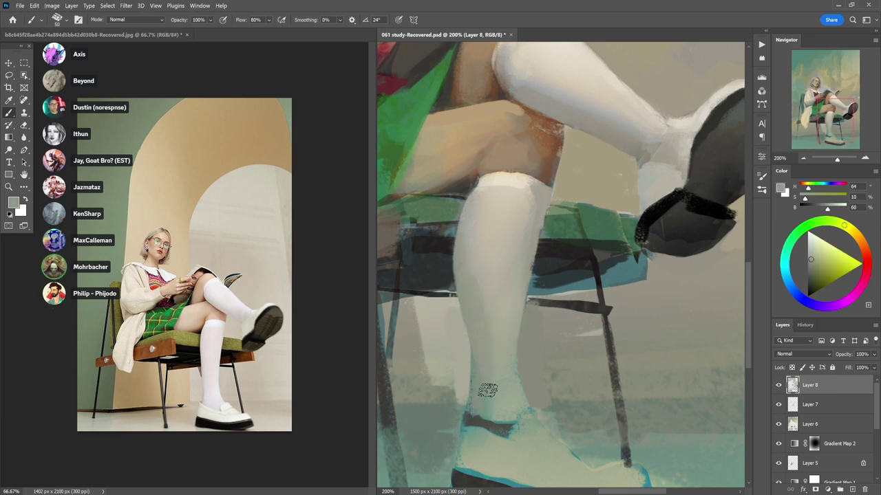
- Soften the lower sock's shading at 30% opacity, and paint sampled grey-green over the light background patch beside the ankle at 80%
{"action": "left_click", "coordinate": [475, 272], "text": "alt"}
{"action": "key", "text": "3"}
{"action": "left_click_drag", "start_coordinate": [503, 363], "coordinate": [609, 256]}
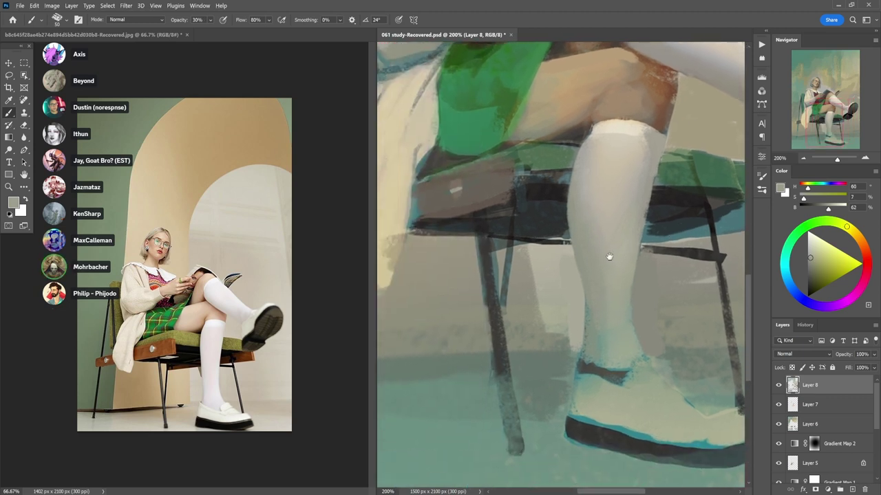
{"action": "left_click", "coordinate": [562, 337], "text": "alt"}
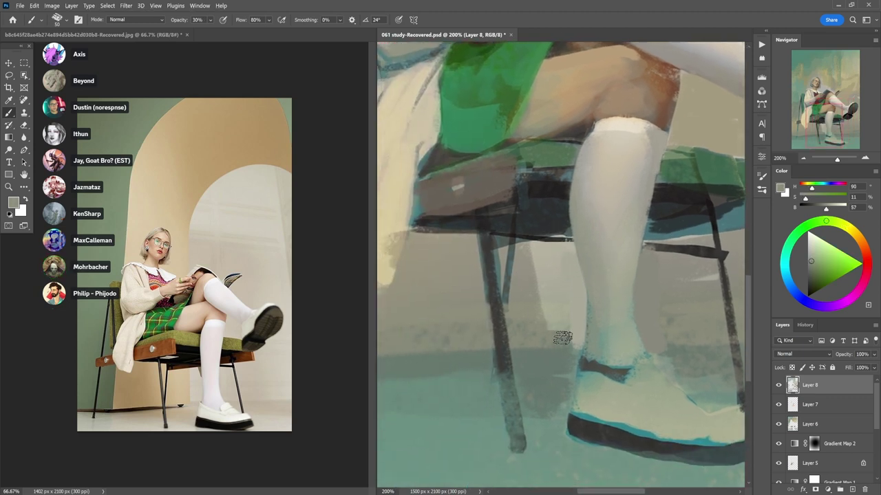
{"action": "left_click", "coordinate": [563, 334], "text": "alt"}
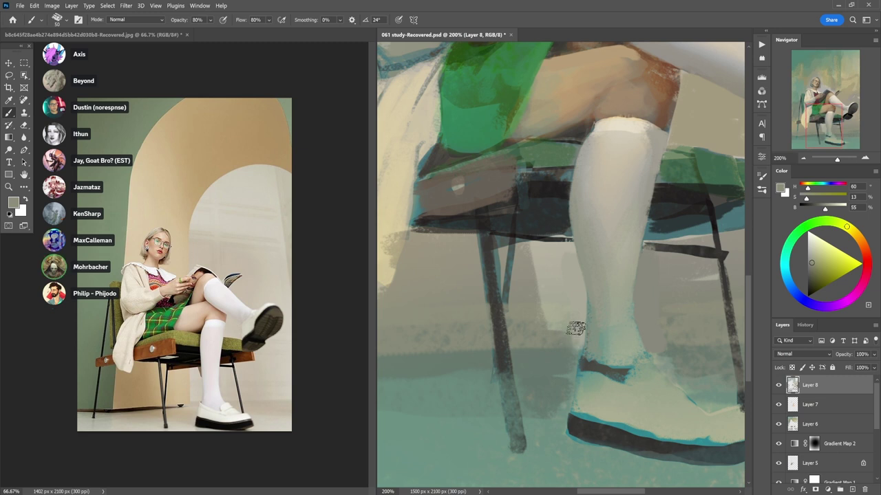
{"action": "key", "text": "8"}
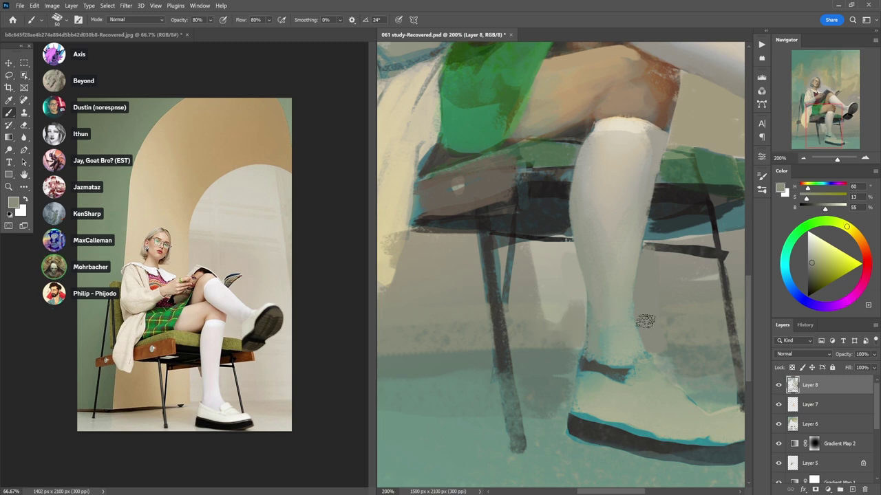
- Lighten the standing sock's lower ankle with off-white sampled from its cuff at 50% opacity
{"action": "left_click", "coordinate": [668, 340], "text": "alt"}
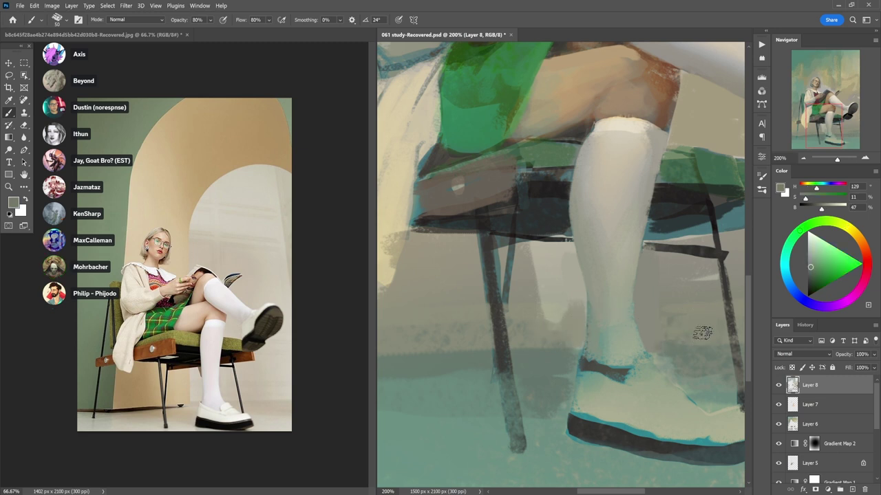
{"action": "left_click_drag", "start_coordinate": [668, 341], "coordinate": [575, 314]}
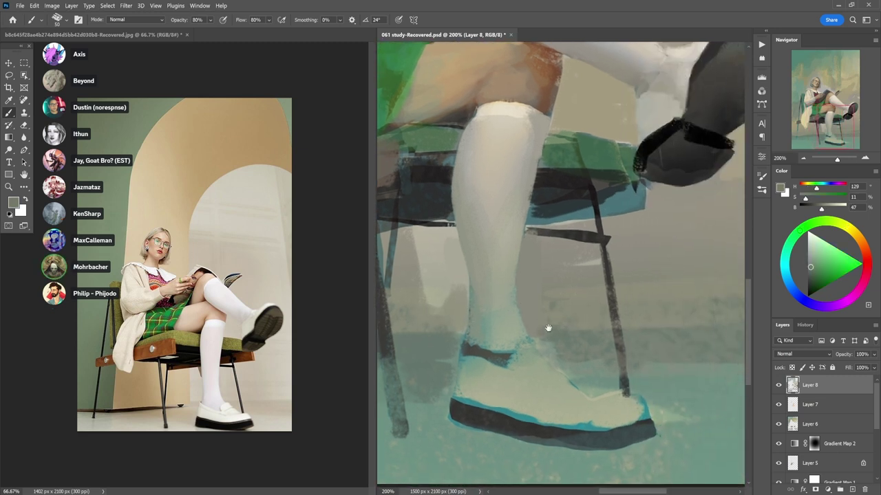
{"action": "left_click", "coordinate": [505, 116], "text": "alt"}
{"action": "key", "text": "2"}
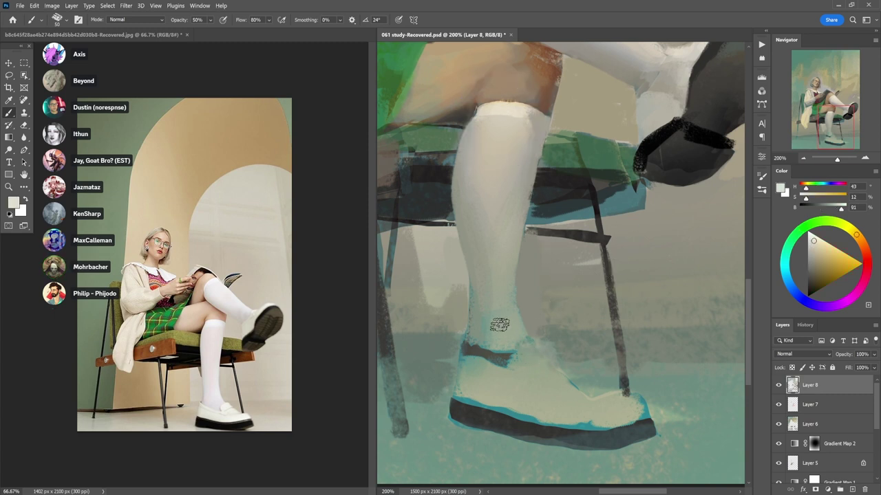
{"action": "mouse_move", "coordinate": [494, 317]}
{"action": "left_mouse_down"}
{"action": "mouse_move", "coordinate": [500, 350]}
{"action": "mouse_move", "coordinate": [535, 380]}
{"action": "mouse_move", "coordinate": [512, 359]}
{"action": "mouse_move", "coordinate": [495, 366]}
{"action": "mouse_move", "coordinate": [465, 352]}
{"action": "mouse_move", "coordinate": [517, 361]}
{"action": "mouse_move", "coordinate": [493, 367]}
{"action": "mouse_move", "coordinate": [527, 360]}
{"action": "left_mouse_up"}
- Cover the standing shoe's dark ankle strap with sampled cream at 100% opacity, and mark the shoe opening with sampled teal at 90%
{"action": "left_click", "coordinate": [493, 365], "text": "alt"}
{"action": "key", "text": "0"}
{"action": "left_click", "coordinate": [648, 410], "text": "alt"}
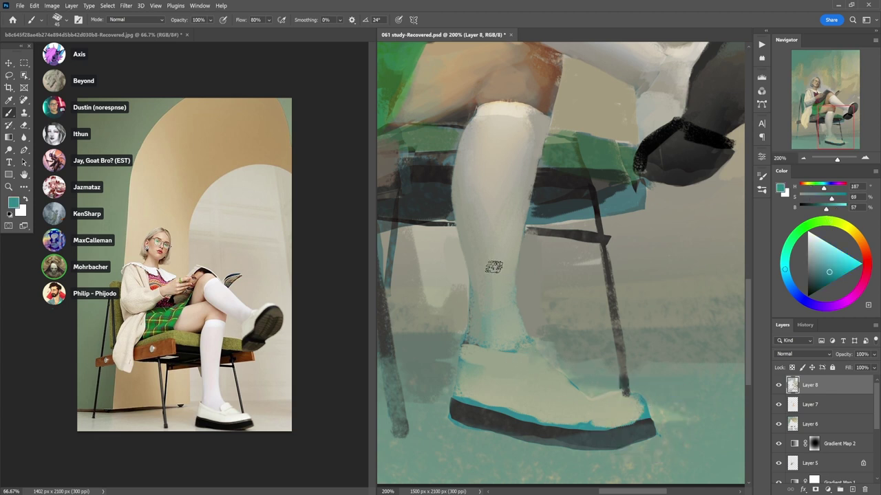
{"action": "key", "text": "9"}
- Reshape the standing shoe's tongue and instep contour with sampled grey-green and background tones at 90% opacity
{"action": "left_click", "coordinate": [521, 349], "text": "alt"}
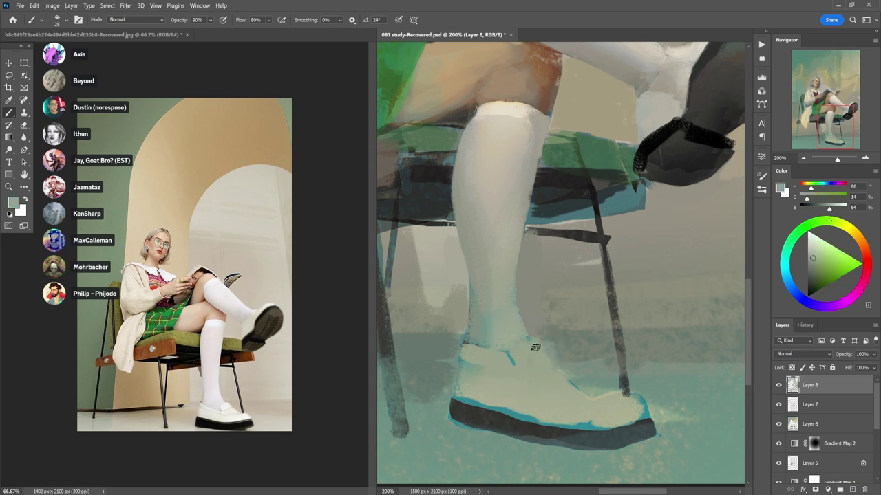
{"action": "left_click", "coordinate": [563, 357], "text": "alt"}
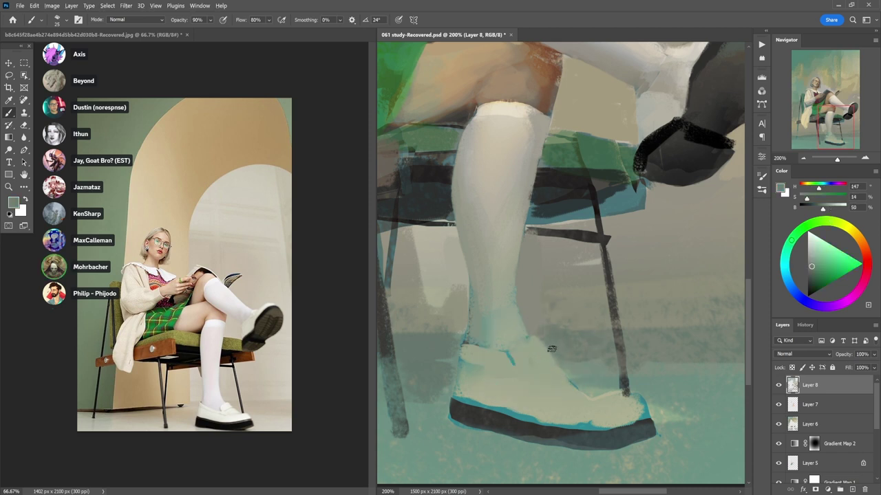
{"action": "left_click", "coordinate": [543, 353], "text": "alt"}
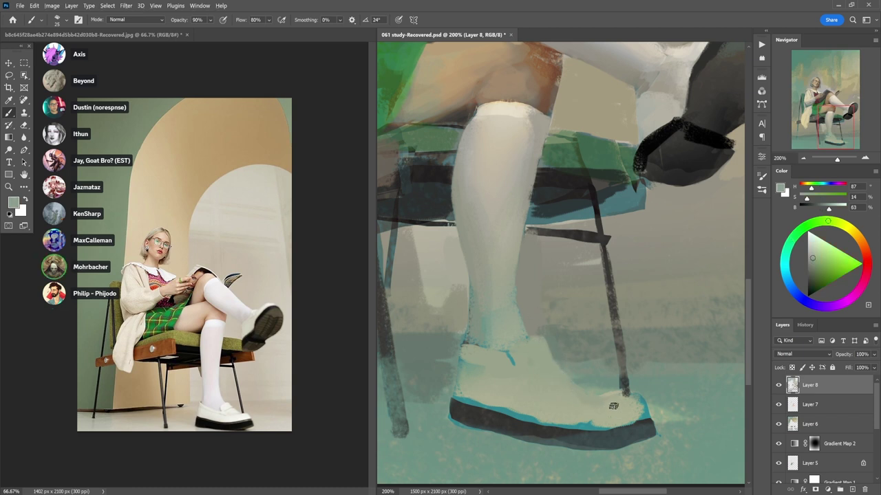
- Cover the blue outline along the standing shoe's toe and upper sole edge with sampled pale grey-green at 90% opacity
{"action": "left_click", "coordinate": [599, 403], "text": "alt"}
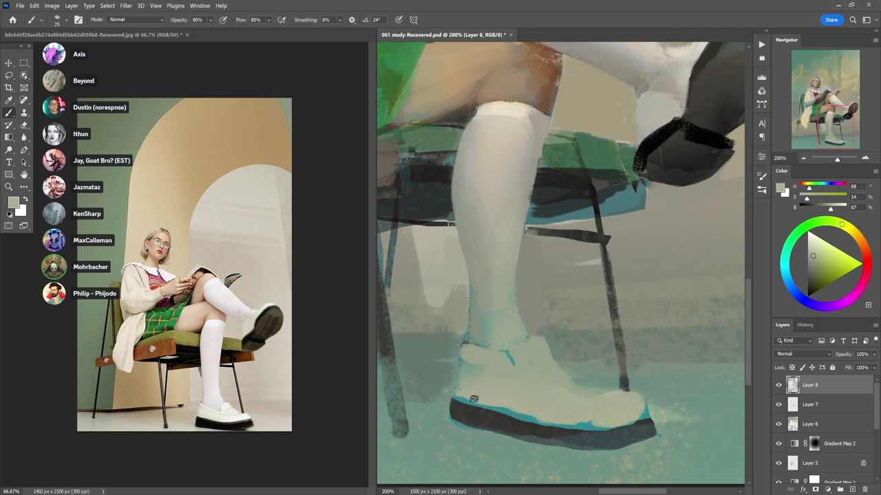
{"action": "left_click_drag", "start_coordinate": [474, 399], "coordinate": [507, 404]}
{"action": "mouse_move", "coordinate": [554, 420]}
{"action": "left_mouse_down"}
{"action": "mouse_move", "coordinate": [604, 426]}
{"action": "mouse_move", "coordinate": [624, 417]}
{"action": "mouse_move", "coordinate": [597, 434]}
{"action": "mouse_move", "coordinate": [645, 419]}
{"action": "left_mouse_up"}
{"action": "left_click", "coordinate": [596, 434], "text": "alt"}
{"action": "left_click", "coordinate": [635, 405], "text": "alt"}
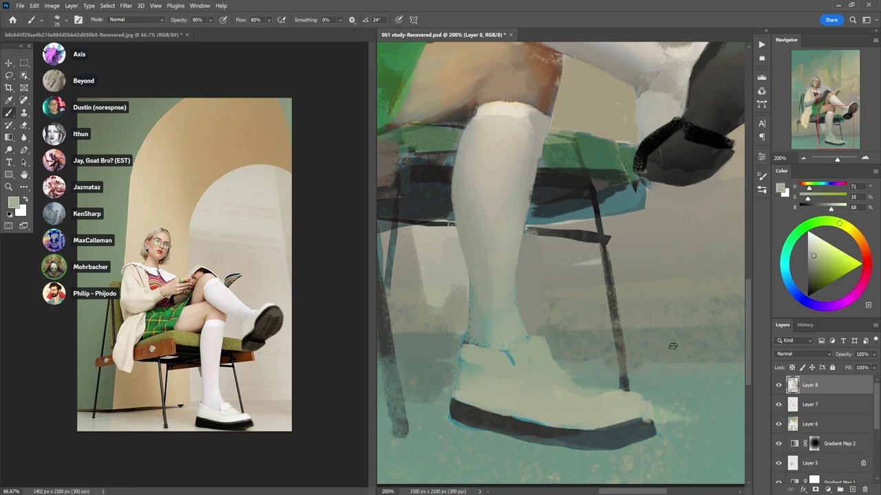
- Switch to a round brush at 10% flow and build off-white highlights on the standing shoe's tongue and toe at low opacity
{"action": "left_click", "coordinate": [510, 107], "text": "alt"}
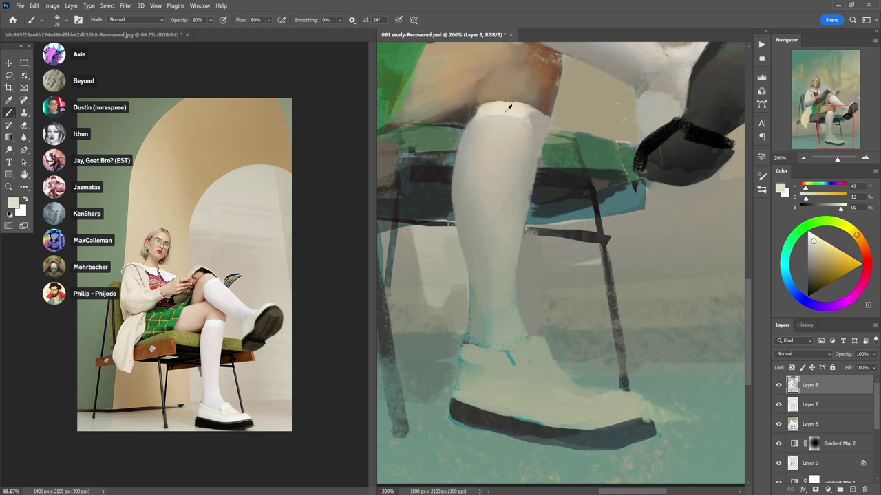
{"action": "right_click", "coordinate": [458, 185]}
{"action": "left_click", "coordinate": [507, 291]}
{"action": "left_click", "coordinate": [609, 21]}
{"action": "key", "text": "["}
{"action": "key", "text": "["}
{"action": "key", "text": "["}
{"action": "key", "text": "4"}
{"action": "mouse_move", "coordinate": [586, 413]}
{"action": "left_mouse_down"}
{"action": "mouse_move", "coordinate": [637, 404]}
{"action": "mouse_move", "coordinate": [571, 417]}
{"action": "mouse_move", "coordinate": [603, 406]}
{"action": "mouse_move", "coordinate": [572, 409]}
{"action": "mouse_move", "coordinate": [598, 403]}
{"action": "mouse_move", "coordinate": [558, 397]}
{"action": "mouse_move", "coordinate": [566, 392]}
{"action": "mouse_move", "coordinate": [543, 361]}
{"action": "mouse_move", "coordinate": [525, 363]}
{"action": "mouse_move", "coordinate": [519, 350]}
{"action": "mouse_move", "coordinate": [556, 372]}
{"action": "mouse_move", "coordinate": [528, 392]}
{"action": "mouse_move", "coordinate": [523, 386]}
{"action": "mouse_move", "coordinate": [553, 370]}
{"action": "mouse_move", "coordinate": [530, 382]}
{"action": "mouse_move", "coordinate": [546, 372]}
{"action": "mouse_move", "coordinate": [538, 379]}
{"action": "mouse_move", "coordinate": [595, 399]}
{"action": "mouse_move", "coordinate": [504, 383]}
{"action": "mouse_move", "coordinate": [486, 385]}
{"action": "mouse_move", "coordinate": [522, 391]}
{"action": "mouse_move", "coordinate": [488, 389]}
{"action": "mouse_move", "coordinate": [574, 413]}
{"action": "mouse_move", "coordinate": [493, 385]}
{"action": "mouse_move", "coordinate": [522, 392]}
{"action": "mouse_move", "coordinate": [506, 382]}
{"action": "mouse_move", "coordinate": [536, 361]}
{"action": "left_mouse_up"}
{"action": "key", "text": "ctrl+z"}
{"action": "key", "text": "3"}
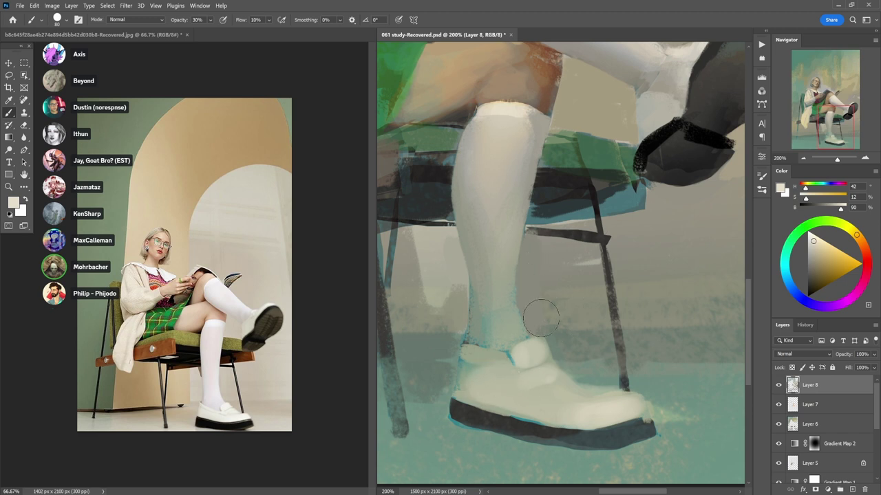
- Redefine the standing shoe's collar line in sampled teal and model its heel with sampled grey-green tones at 40% opacity
{"action": "mouse_move", "coordinate": [527, 328]}
{"action": "left_mouse_down"}
{"action": "mouse_move", "coordinate": [490, 356]}
{"action": "mouse_move", "coordinate": [463, 344]}
{"action": "mouse_move", "coordinate": [501, 370]}
{"action": "mouse_move", "coordinate": [470, 381]}
{"action": "mouse_move", "coordinate": [514, 346]}
{"action": "mouse_move", "coordinate": [464, 324]}
{"action": "mouse_move", "coordinate": [505, 356]}
{"action": "mouse_move", "coordinate": [472, 341]}
{"action": "mouse_move", "coordinate": [513, 360]}
{"action": "left_mouse_up"}
{"action": "left_click", "coordinate": [503, 334], "text": "alt"}
{"action": "left_click", "coordinate": [466, 349], "text": "alt"}
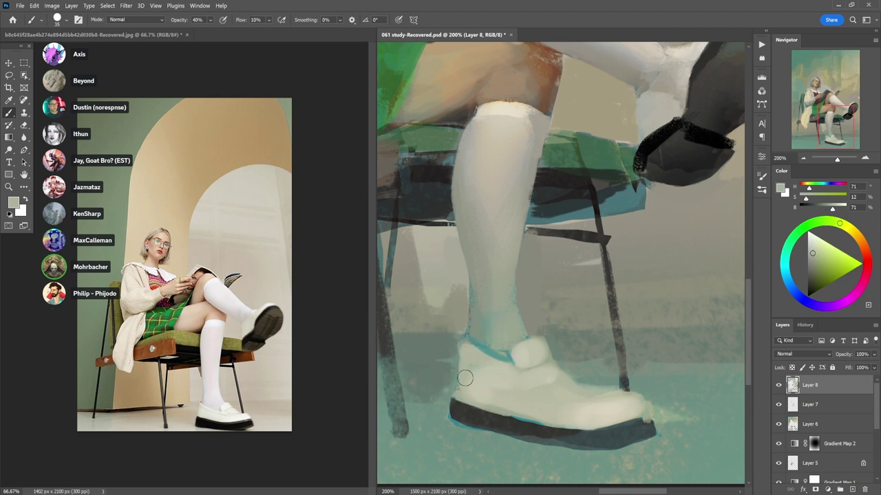
{"action": "left_click", "coordinate": [477, 346], "text": "alt"}
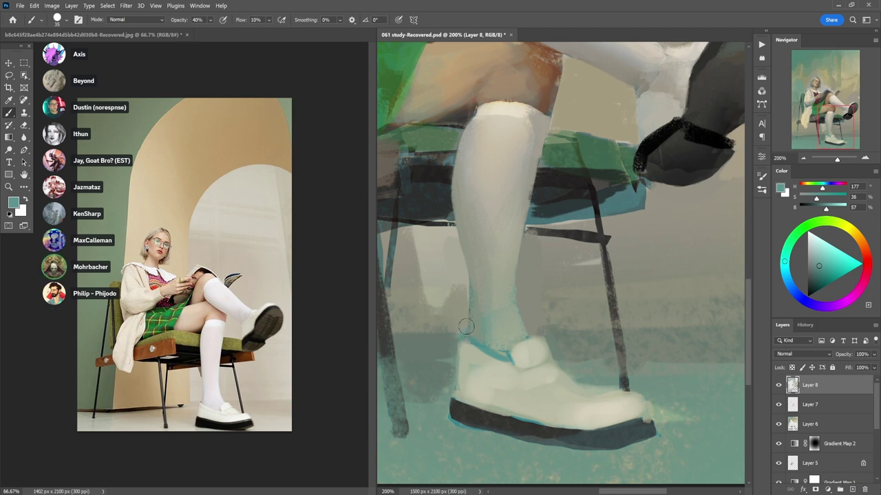
{"action": "left_click", "coordinate": [464, 330], "text": "alt"}
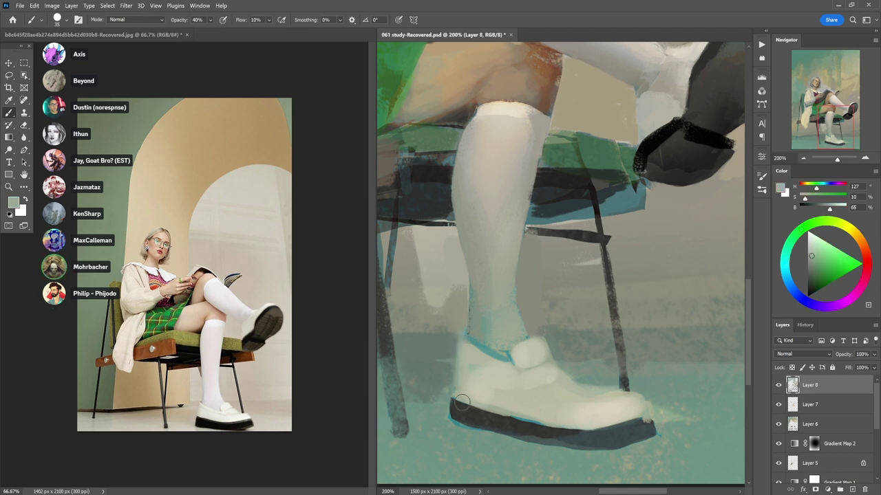
{"action": "left_click", "coordinate": [478, 373], "text": "alt"}
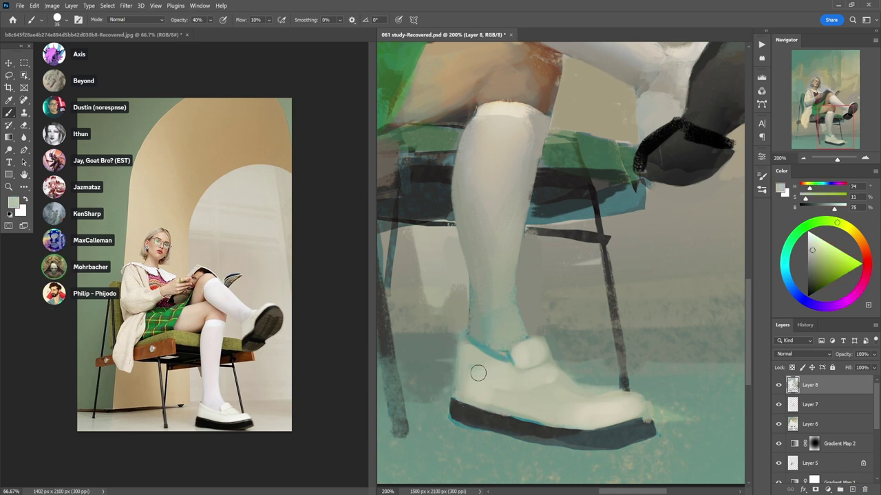
- Shade below the standing sock's cuff at 30% opacity, and soften the crossed leg's ankle shading with sampled warm grey at 40%
{"action": "left_click", "coordinate": [533, 148], "text": "alt"}
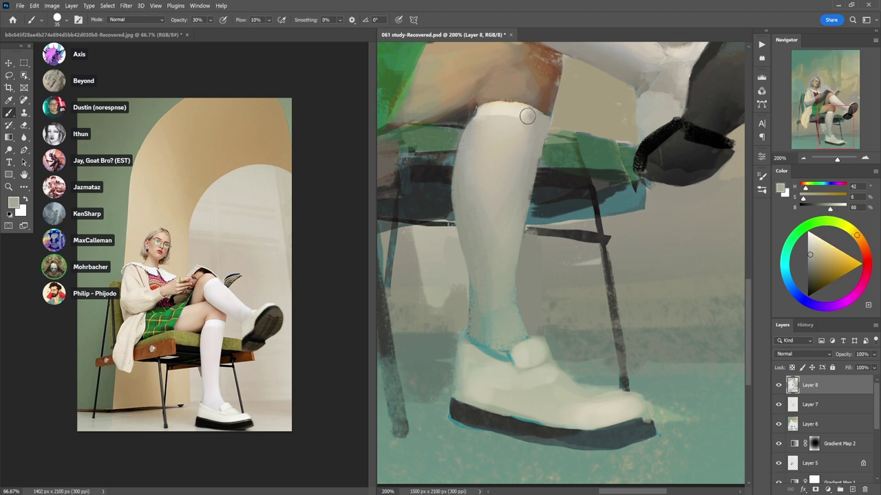
{"action": "scroll", "coordinate": [582, 205], "scroll_direction": "up", "scroll_amount": 5}
{"action": "scroll", "coordinate": [582, 204], "scroll_direction": "right", "scroll_amount": 3}
{"action": "left_click", "coordinate": [583, 230], "text": "alt"}
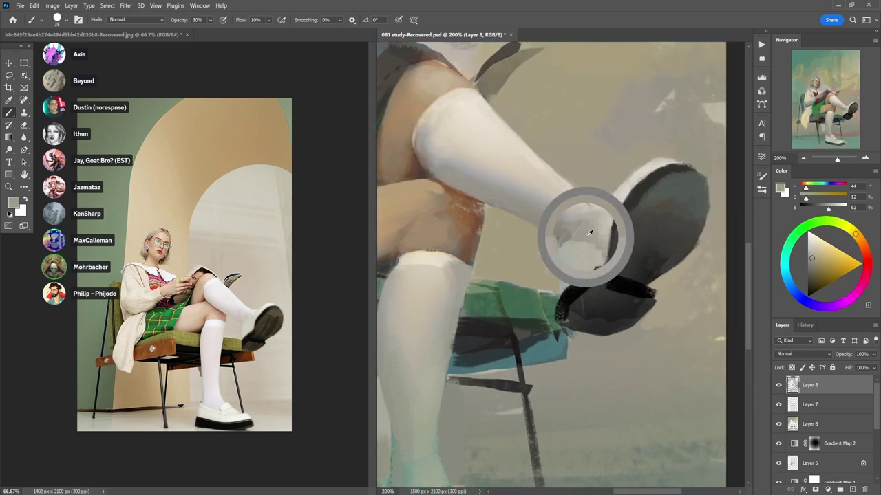
{"action": "key", "text": "4"}
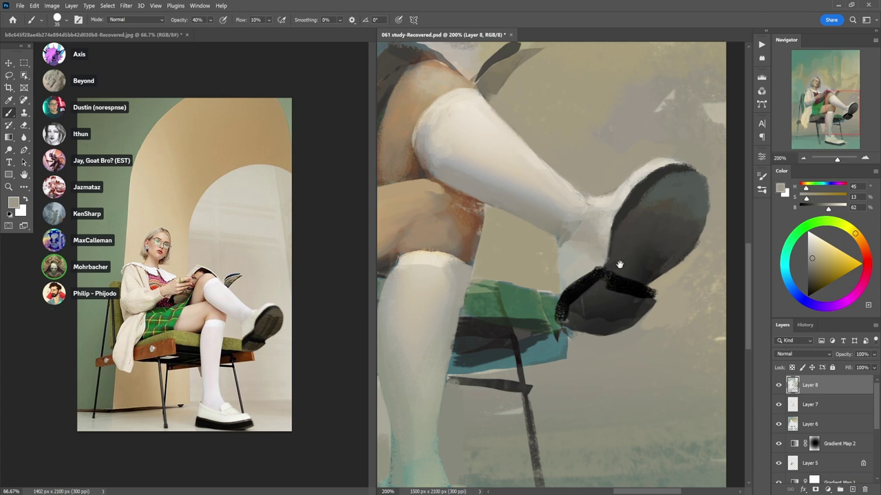
{"action": "left_click_drag", "start_coordinate": [581, 221], "coordinate": [579, 229]}
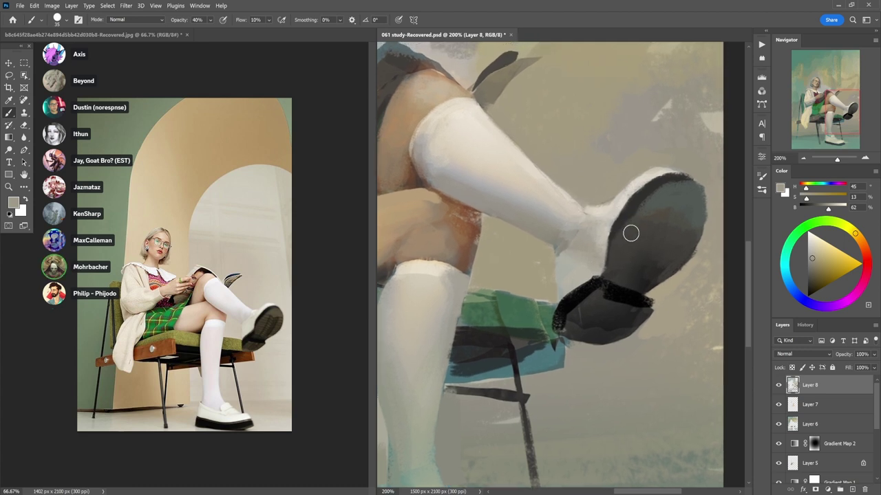
{"action": "left_click", "coordinate": [594, 221], "text": "alt"}
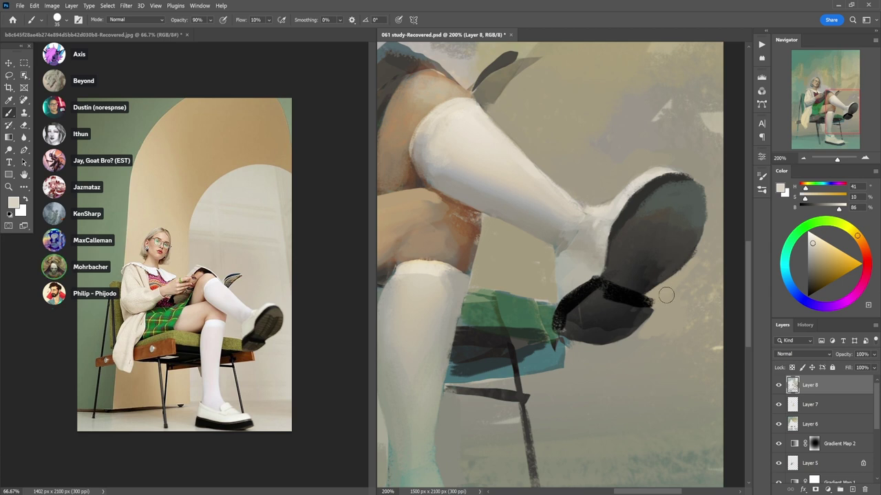
- Deepen the skin fold above the standing sock with sampled browns at 70% opacity, and soften it with brown and tan at 32%
{"action": "left_click_drag", "start_coordinate": [511, 259], "coordinate": [654, 190]}
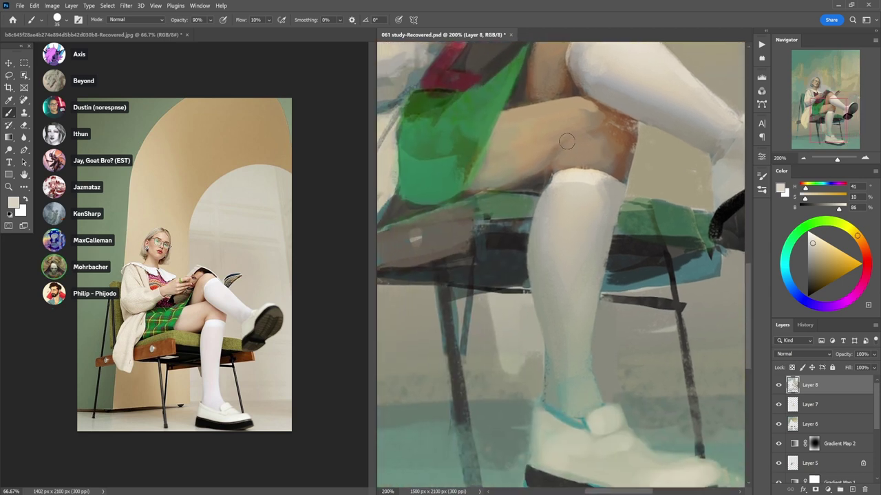
{"action": "left_click", "coordinate": [635, 134], "text": "alt"}
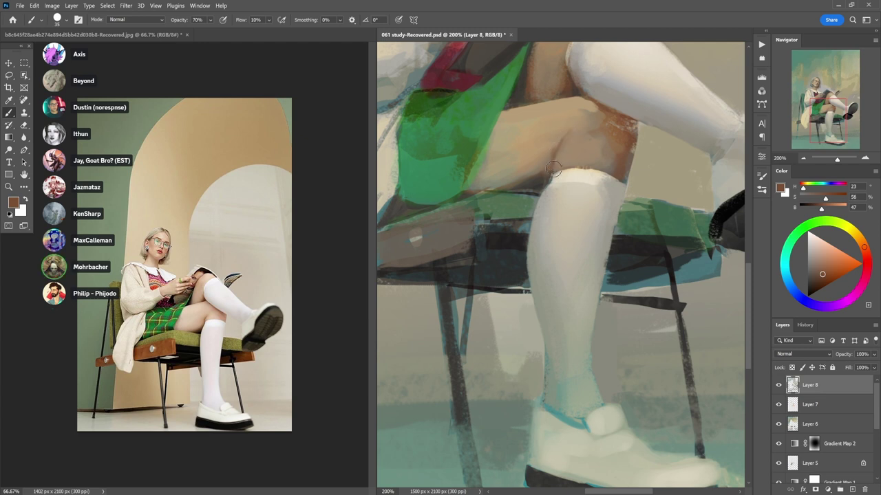
{"action": "left_click", "coordinate": [542, 181], "text": "alt"}
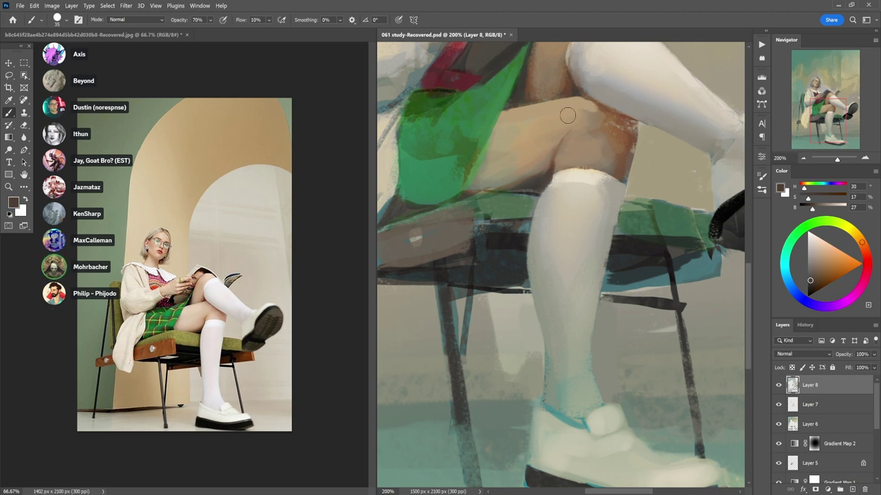
{"action": "left_click", "coordinate": [630, 132], "text": "alt"}
{"action": "key", "text": "3"}
{"action": "key", "text": "2"}
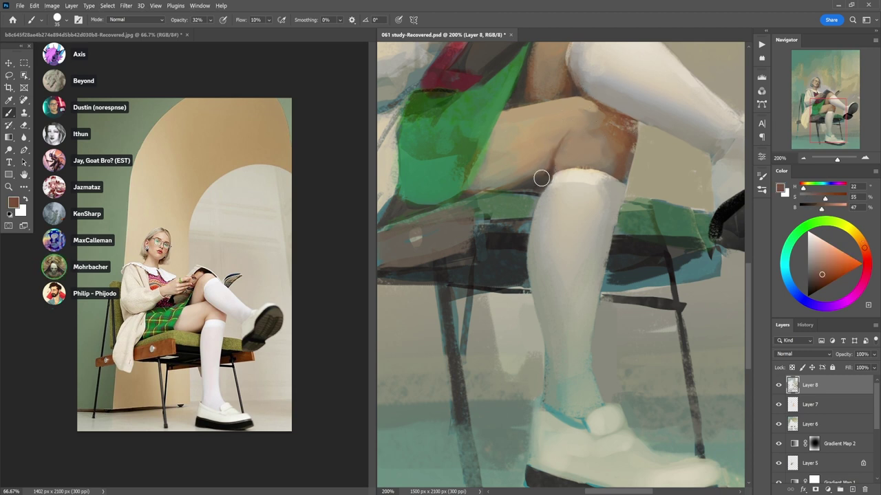
{"action": "mouse_move", "coordinate": [541, 178]}
{"action": "left_mouse_down"}
{"action": "mouse_move", "coordinate": [556, 146]}
{"action": "mouse_move", "coordinate": [544, 168]}
{"action": "left_mouse_up"}
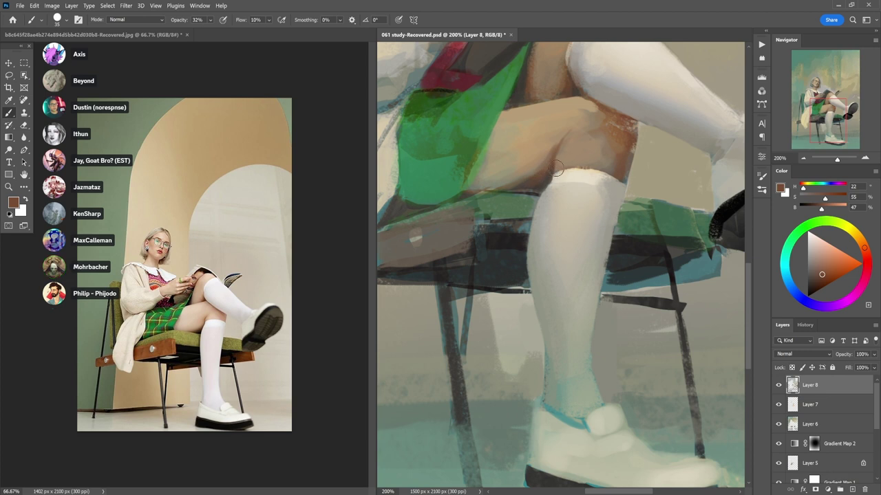
{"action": "left_click", "coordinate": [541, 161], "text": "alt"}
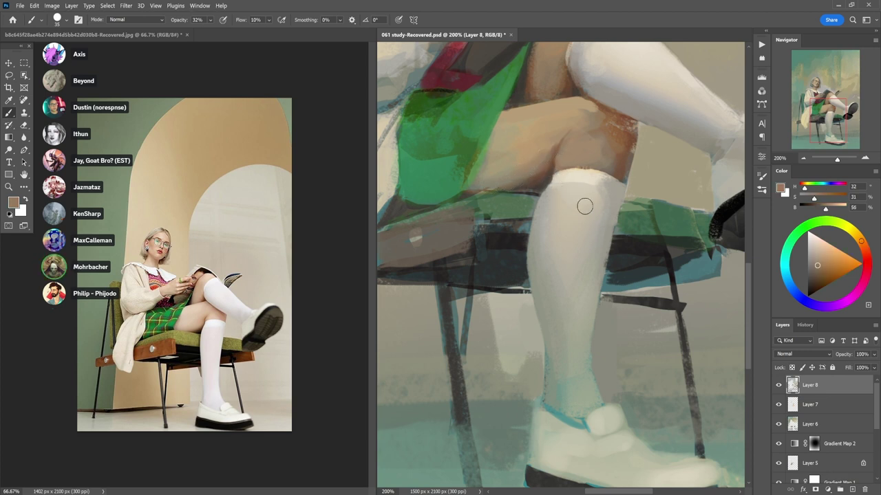
- Highlight the upper edge of the lower thigh with bright peach (H 36, S 46, B 100) at 40% opacity
{"action": "left_click", "coordinate": [560, 194], "text": "alt"}
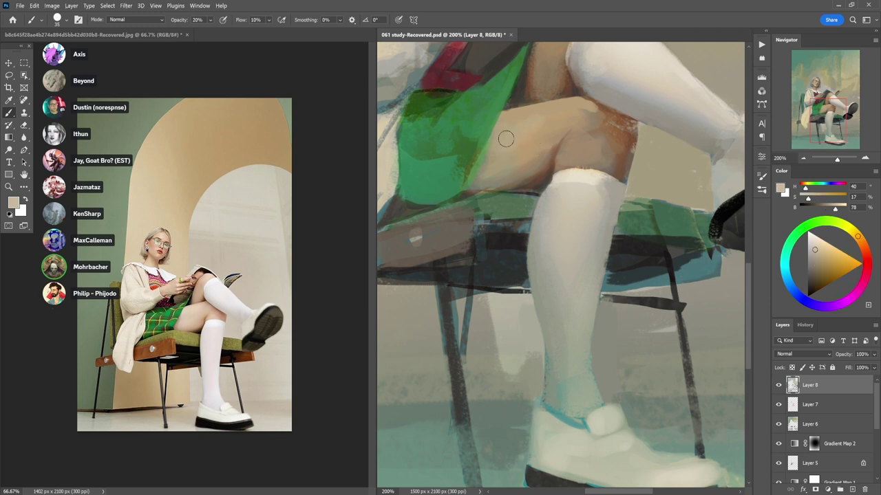
{"action": "left_click_drag", "start_coordinate": [567, 142], "coordinate": [558, 229]}
{"action": "left_click", "coordinate": [551, 218], "text": "alt"}
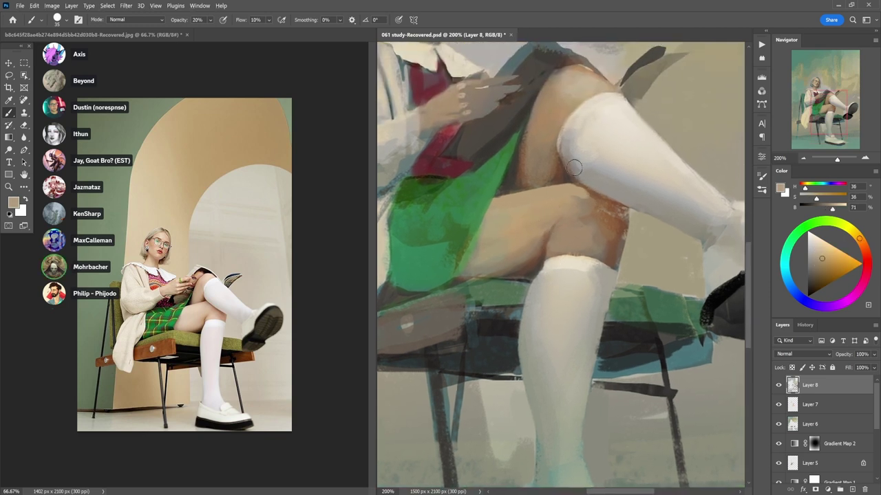
{"action": "left_click_drag", "start_coordinate": [852, 250], "coordinate": [834, 240]}
{"action": "key", "text": "4"}
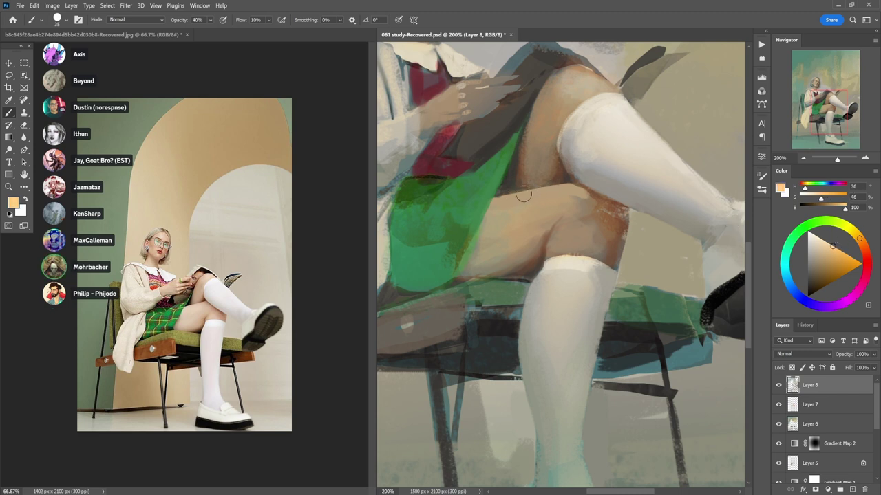
{"action": "left_click_drag", "start_coordinate": [498, 210], "coordinate": [567, 191]}
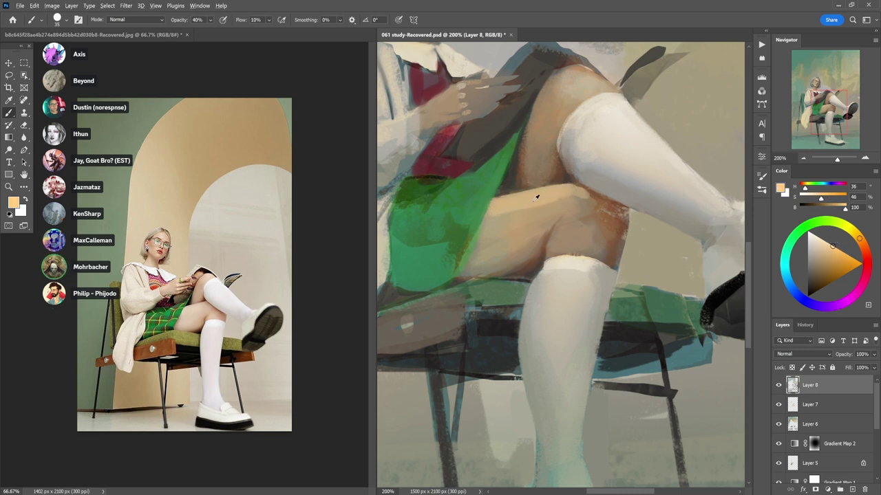
- Blend the thigh highlight into the surrounding skin with sampled tan tones at 40% opacity
{"action": "left_click", "coordinate": [536, 198], "text": "alt"}
{"action": "mouse_move", "coordinate": [515, 205]}
{"action": "left_mouse_down"}
{"action": "mouse_move", "coordinate": [495, 234]}
{"action": "mouse_move", "coordinate": [521, 205]}
{"action": "mouse_move", "coordinate": [508, 223]}
{"action": "mouse_move", "coordinate": [531, 203]}
{"action": "mouse_move", "coordinate": [556, 198]}
{"action": "mouse_move", "coordinate": [536, 214]}
{"action": "mouse_move", "coordinate": [576, 196]}
{"action": "mouse_move", "coordinate": [571, 204]}
{"action": "mouse_move", "coordinate": [587, 218]}
{"action": "left_mouse_up"}
{"action": "left_click", "coordinate": [514, 223], "text": "alt"}
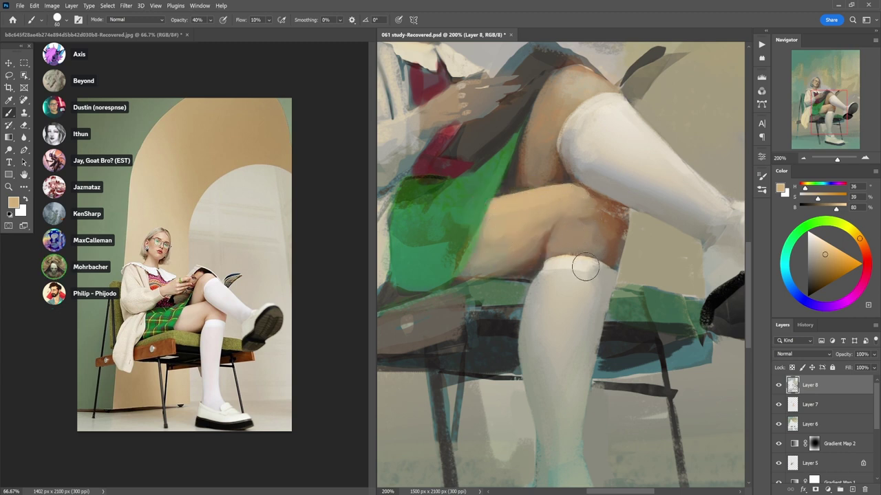
{"action": "left_click", "coordinate": [559, 192], "text": "alt"}
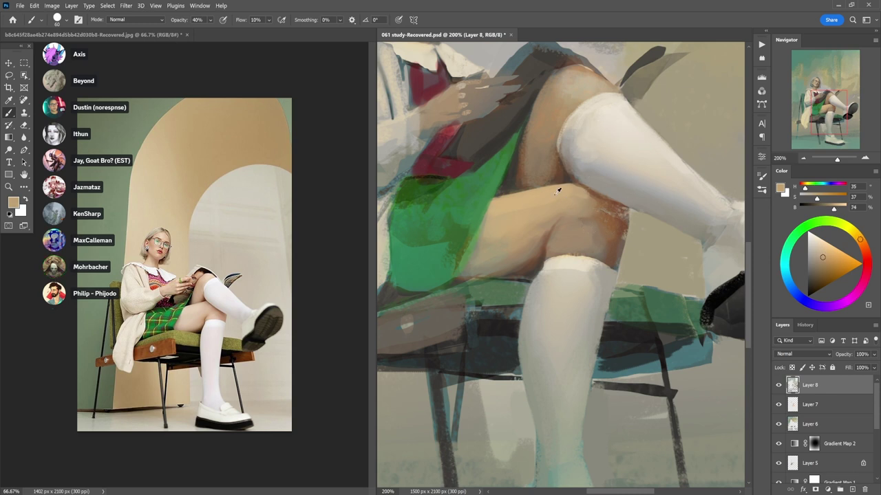
- Lighten and smooth the knee area above the standing sock's cuff with sampled skin tones at 40% opacity
{"action": "left_click", "coordinate": [558, 191], "text": "alt"}
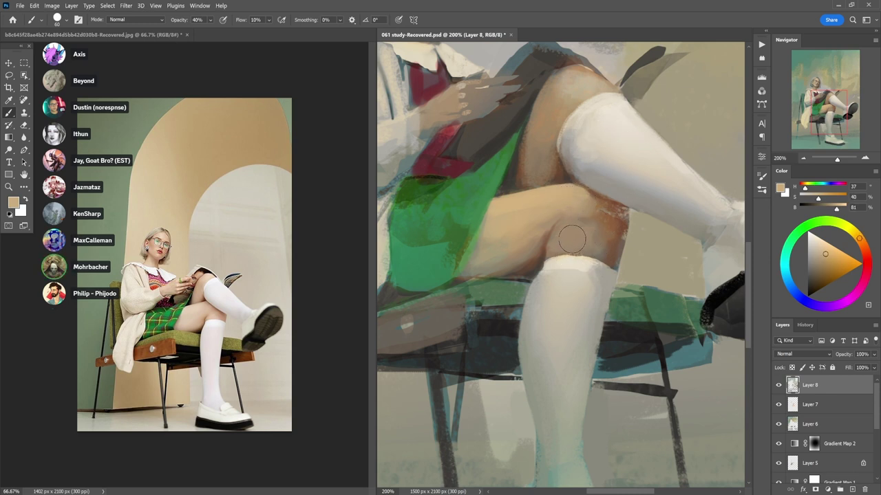
{"action": "left_click_drag", "start_coordinate": [572, 239], "coordinate": [581, 227]}
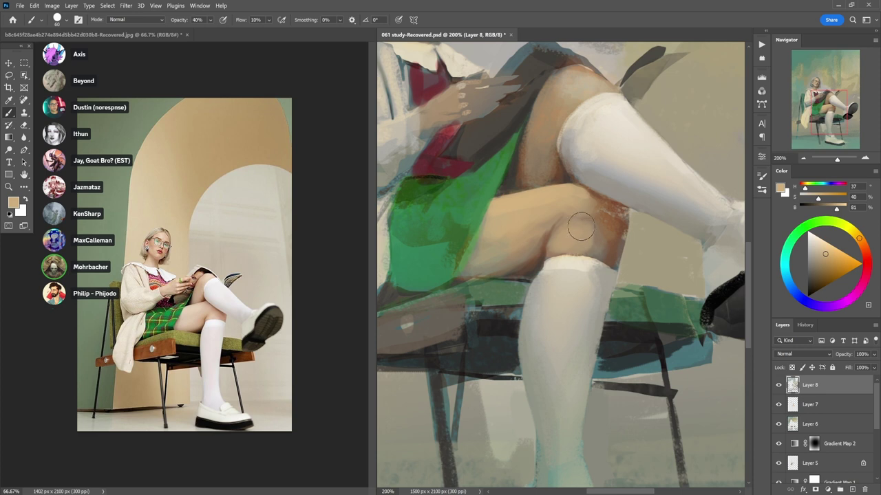
{"action": "left_click", "coordinate": [590, 226], "text": "alt"}
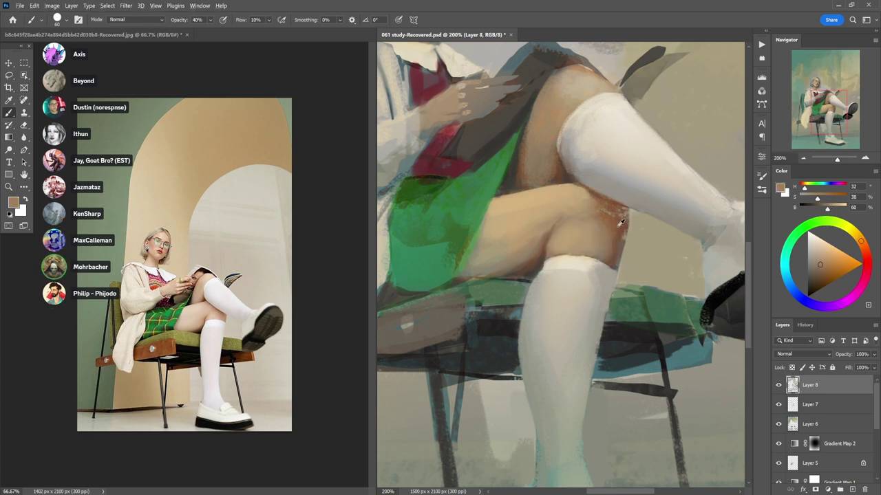
- Deepen the bent knee's shaded outer edge with sampled brown at 70% opacity, and tone the thigh at the skirt hem with dark brown at 40%
{"action": "left_click", "coordinate": [620, 223], "text": "alt"}
{"action": "key", "text": "7"}
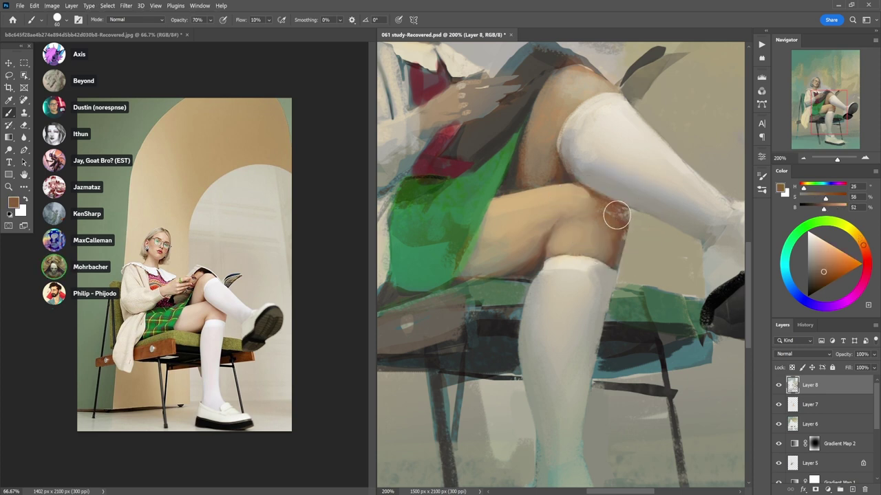
{"action": "left_click_drag", "start_coordinate": [616, 215], "coordinate": [611, 217]}
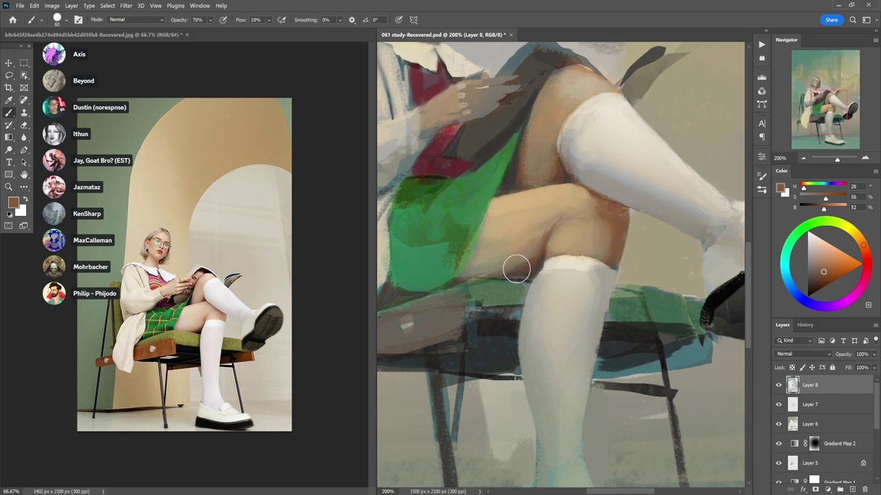
{"action": "left_click", "coordinate": [468, 258], "text": "alt"}
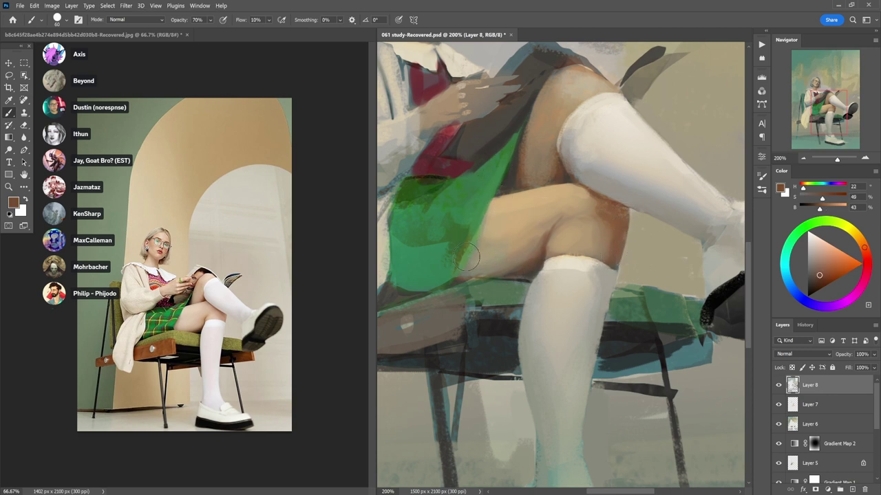
{"action": "key", "text": "4"}
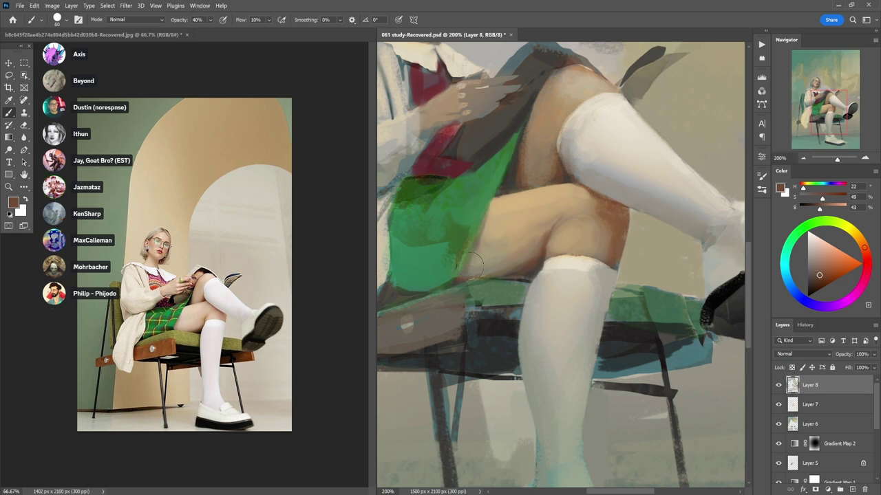
- Smooth the skirt's lower front with sampled green at 90% opacity, and soften its lower back corner with dark grey at 30%
{"action": "left_click", "coordinate": [450, 258], "text": "alt"}
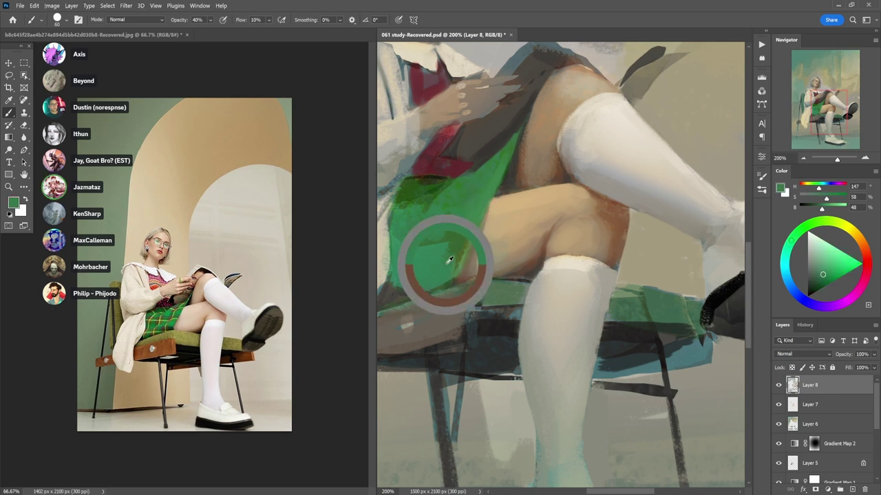
{"action": "key", "text": "9"}
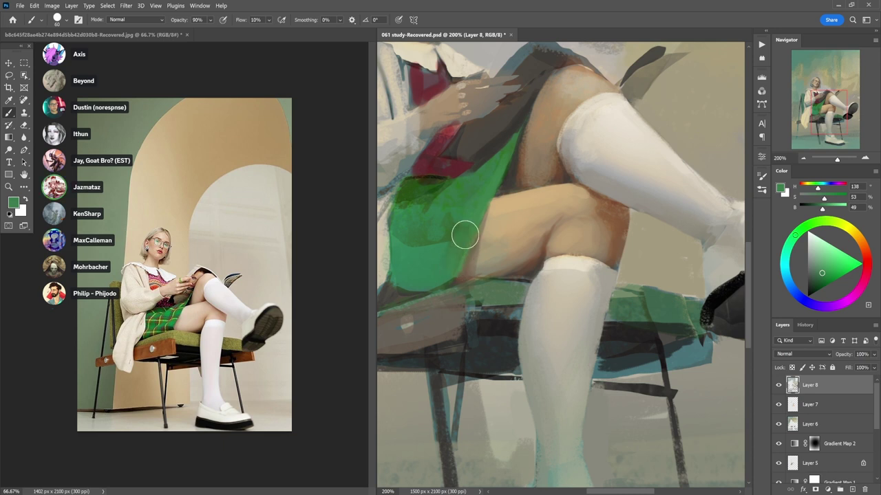
{"action": "left_click_drag", "start_coordinate": [466, 235], "coordinate": [418, 251]}
{"action": "left_click", "coordinate": [399, 290], "text": "alt"}
{"action": "key", "text": "3"}
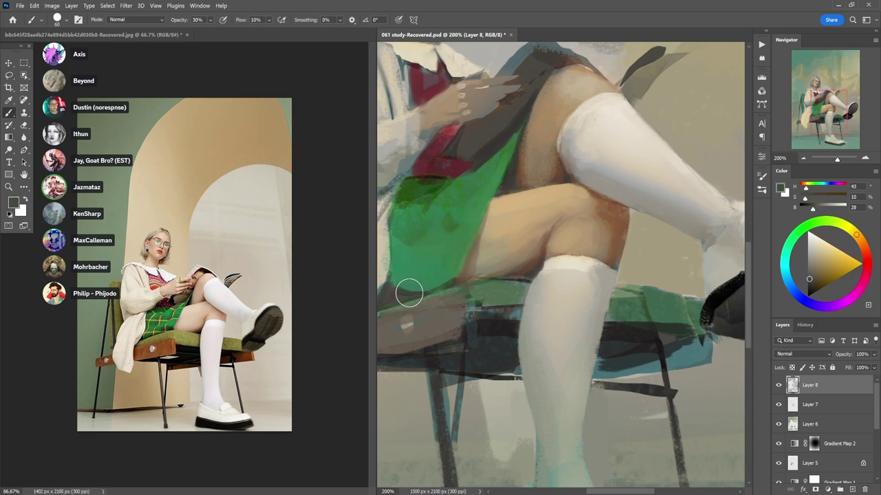
- Darken the skirt's waistline below the vest with sampled olive greens, using a 30 px brush and up to 70% opacity
{"action": "left_click_drag", "start_coordinate": [474, 300], "coordinate": [554, 381]}
{"action": "left_click", "coordinate": [537, 289], "text": "alt"}
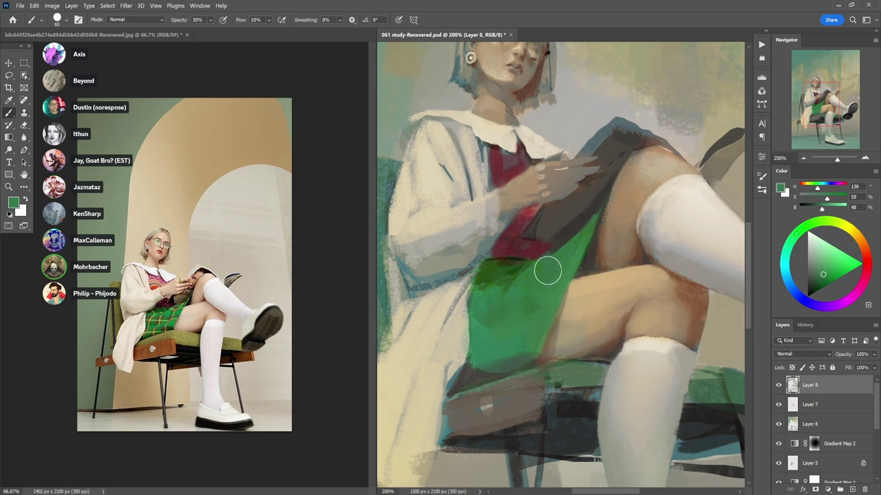
{"action": "left_click", "coordinate": [530, 274], "text": "alt"}
{"action": "left_click", "coordinate": [525, 259], "text": "alt"}
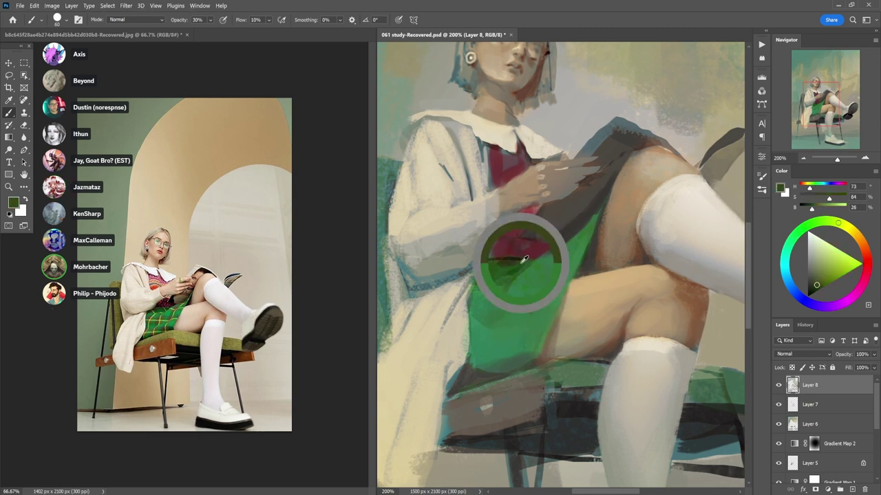
{"action": "key", "text": "bracketleft"}
{"action": "key", "text": "bracketleft"}
{"action": "key", "text": "bracketleft"}
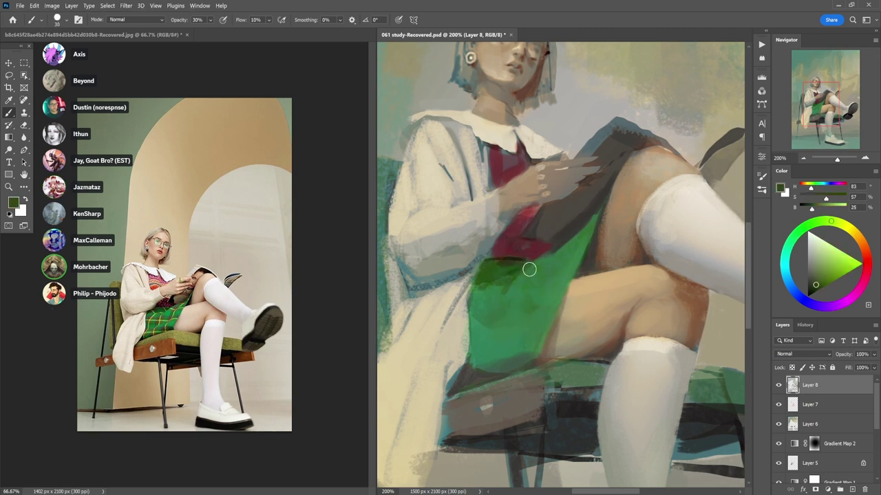
{"action": "key", "text": "9"}
{"action": "key", "text": "3"}
{"action": "key", "text": "bracketleft"}
{"action": "key", "text": "3"}
{"action": "key", "text": "6"}
{"action": "left_click", "coordinate": [512, 263], "text": "alt"}
{"action": "key", "text": "7"}
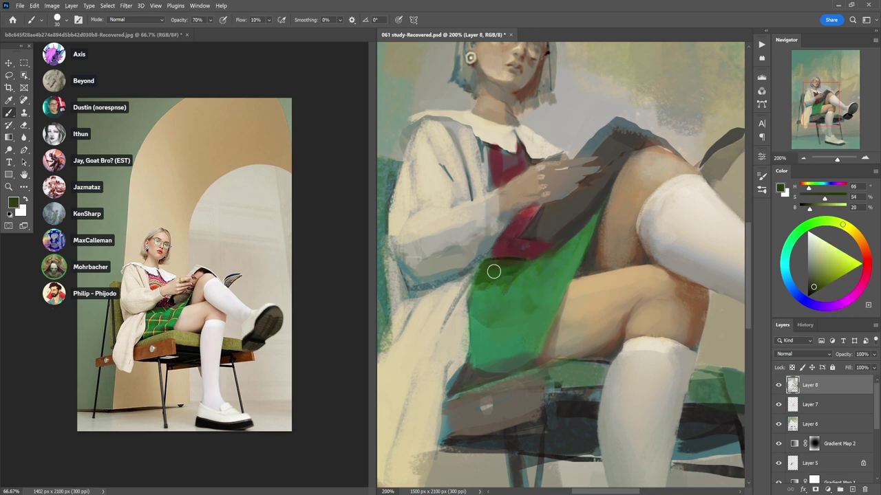
- Blend the waist shadow into the upper skirt with sampled mid greens at 70% opacity
{"action": "left_click", "coordinate": [500, 296], "text": "alt"}
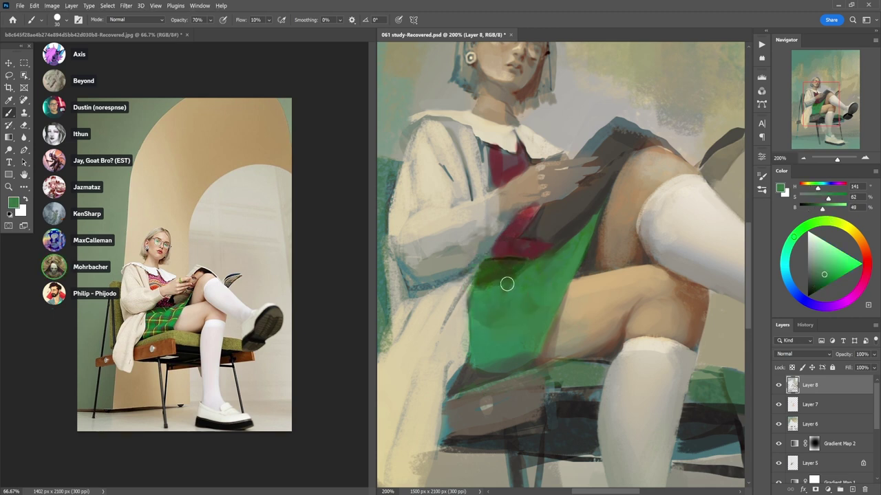
{"action": "left_click", "coordinate": [498, 287], "text": "alt"}
{"action": "left_click", "coordinate": [547, 266], "text": "alt"}
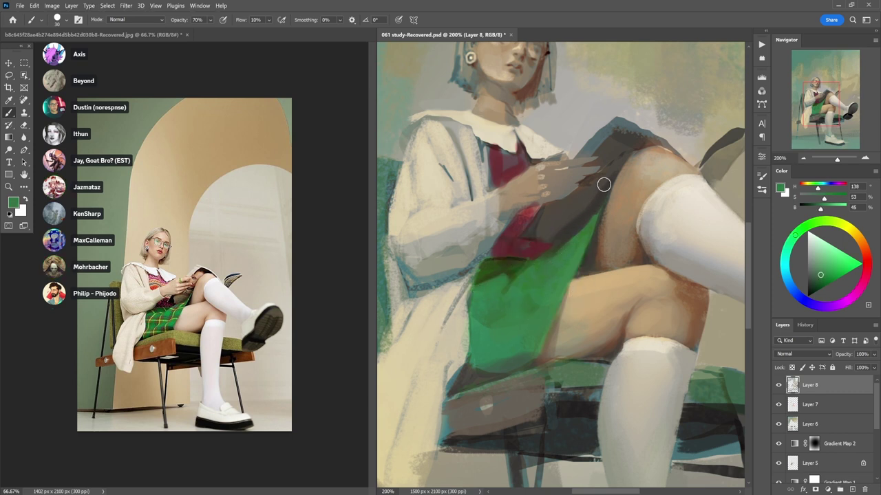
- Shade the skirt along the lower edge of the book with sampled muted and mid greens at 70% opacity
{"action": "left_click", "coordinate": [561, 246], "text": "alt"}
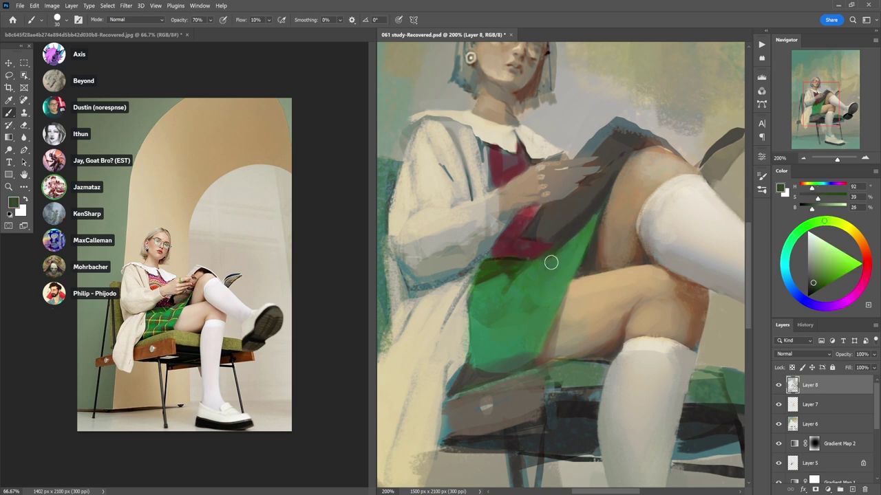
{"action": "left_click", "coordinate": [547, 265], "text": "alt"}
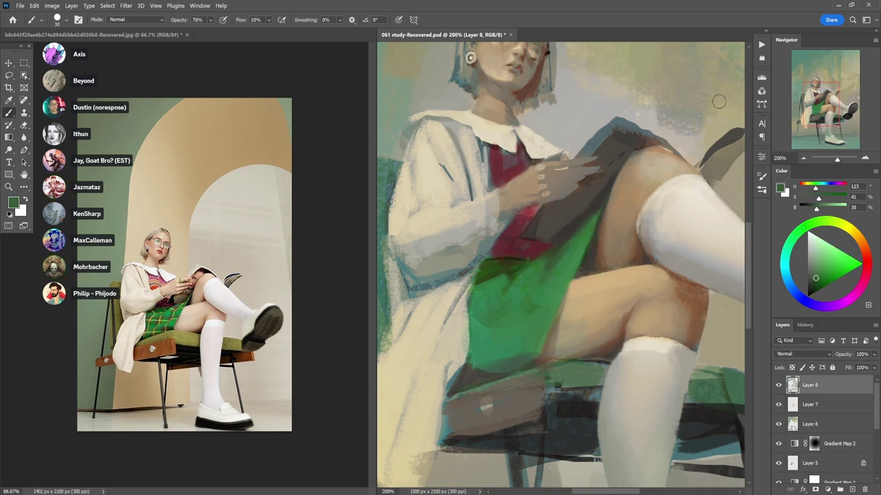
{"action": "left_click", "coordinate": [543, 269], "text": "alt"}
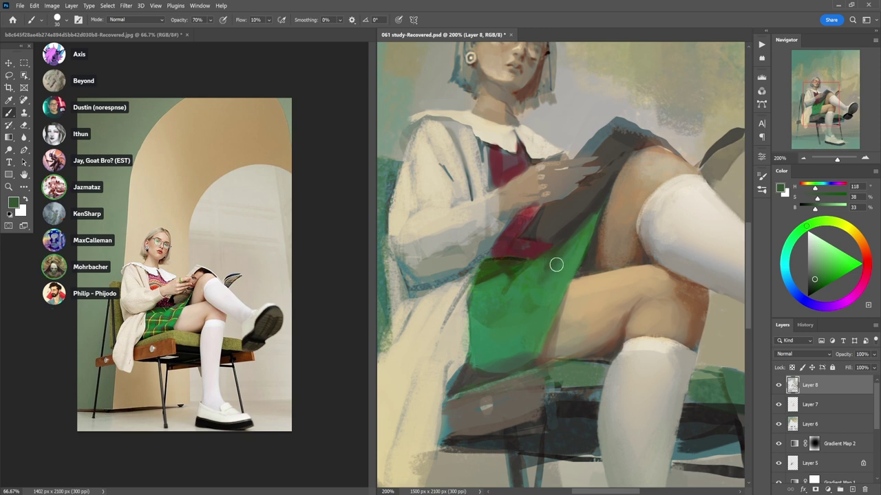
{"action": "left_click", "coordinate": [556, 278], "text": "alt"}
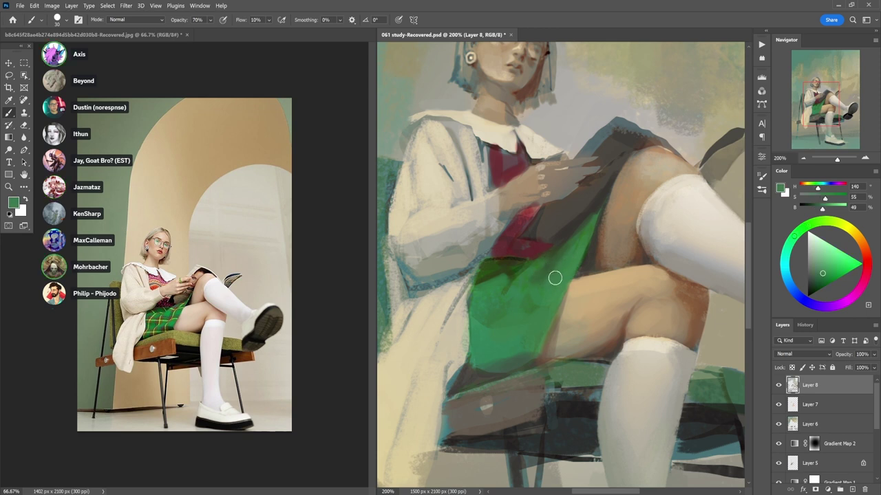
{"action": "left_click", "coordinate": [571, 255], "text": "alt"}
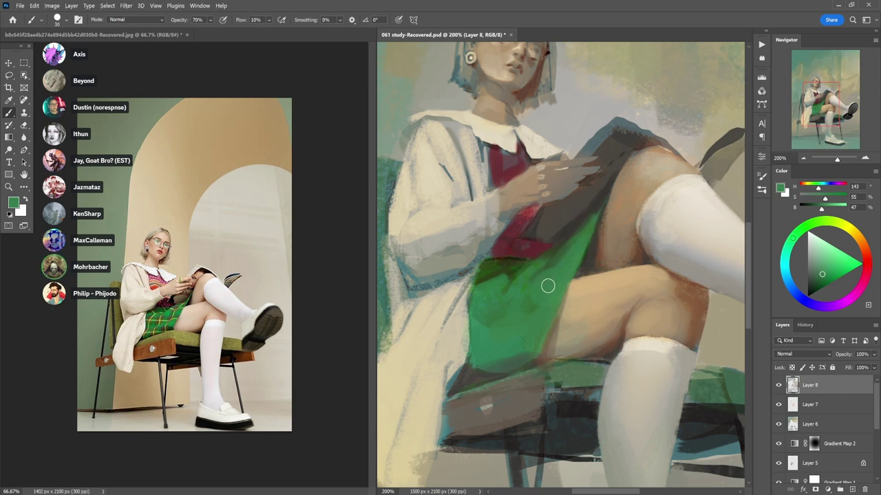
- Deepen the narrow skirt corner between the book and the raised thigh with sampled dark greens at 40% opacity
{"action": "left_click", "coordinate": [582, 233], "text": "alt"}
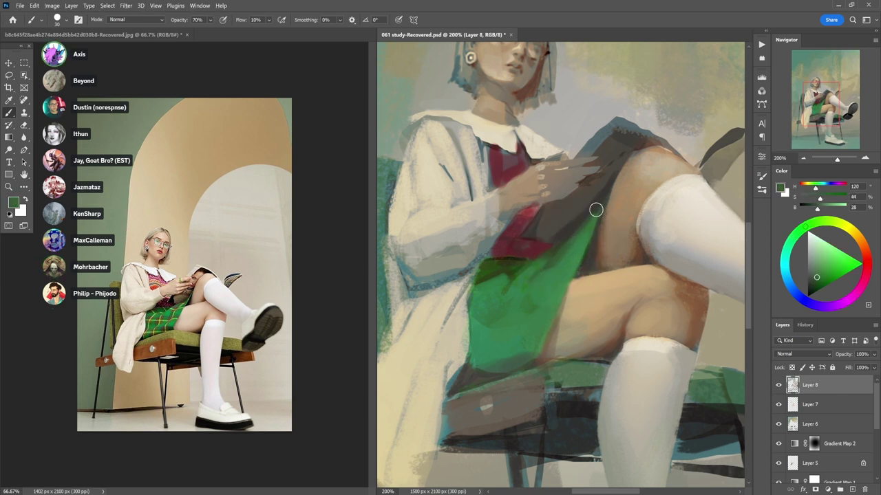
{"action": "key", "text": "4"}
{"action": "left_click", "coordinate": [582, 236], "text": "alt"}
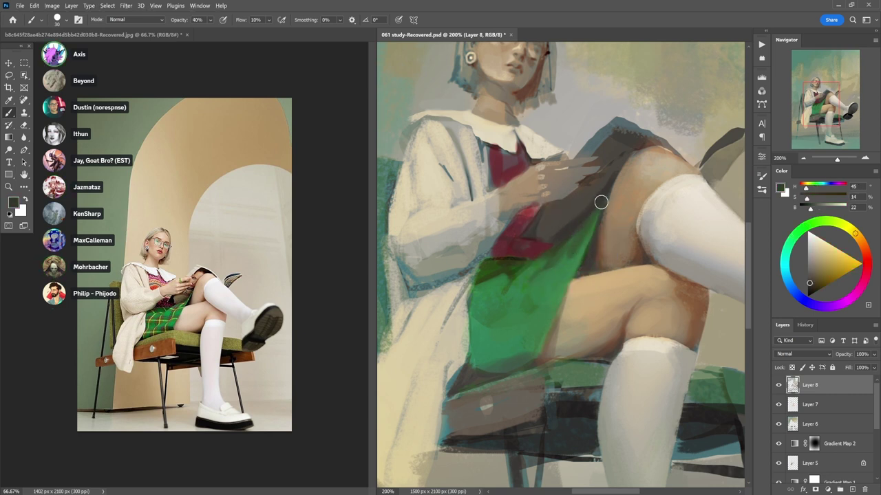
{"action": "left_click", "coordinate": [578, 242], "text": "alt"}
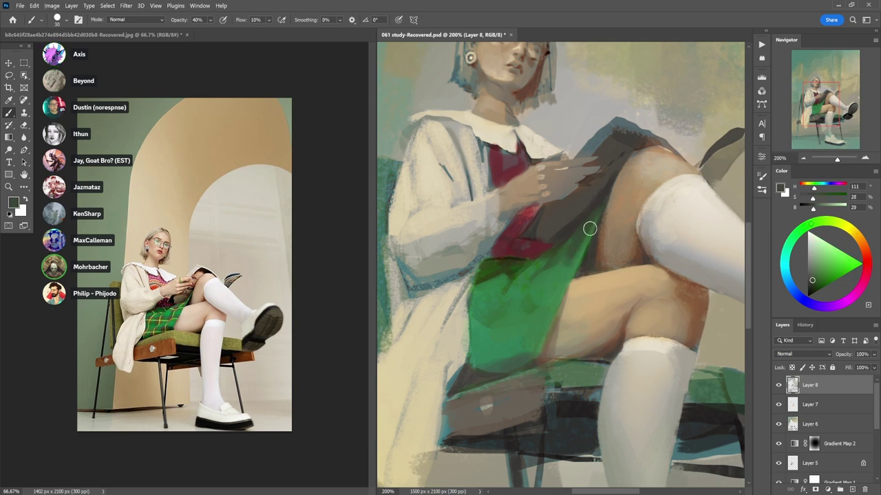
{"action": "left_click_drag", "start_coordinate": [582, 246], "coordinate": [556, 295]}
{"action": "left_click", "coordinate": [570, 253], "text": "alt"}
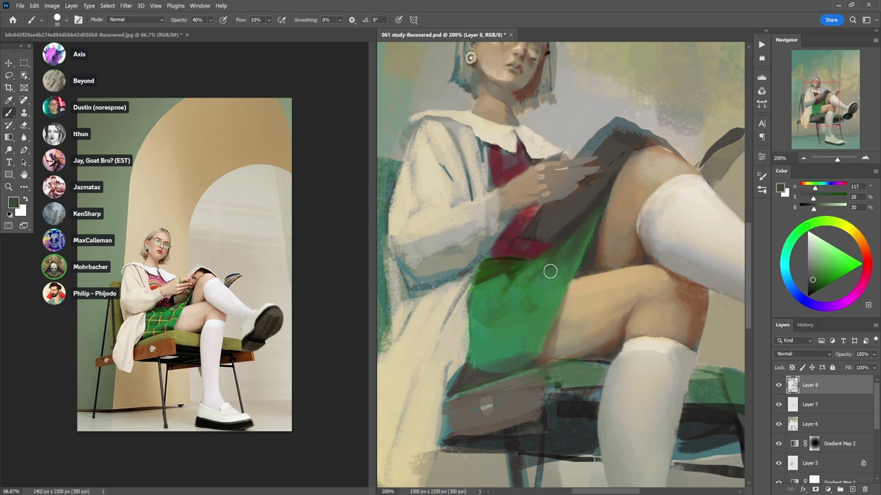
{"action": "left_click", "coordinate": [575, 249], "text": "alt"}
- Extend the skirt's back edge over the cardigan with sampled bright green at 100% opacity
{"action": "left_click", "coordinate": [504, 342], "text": "alt"}
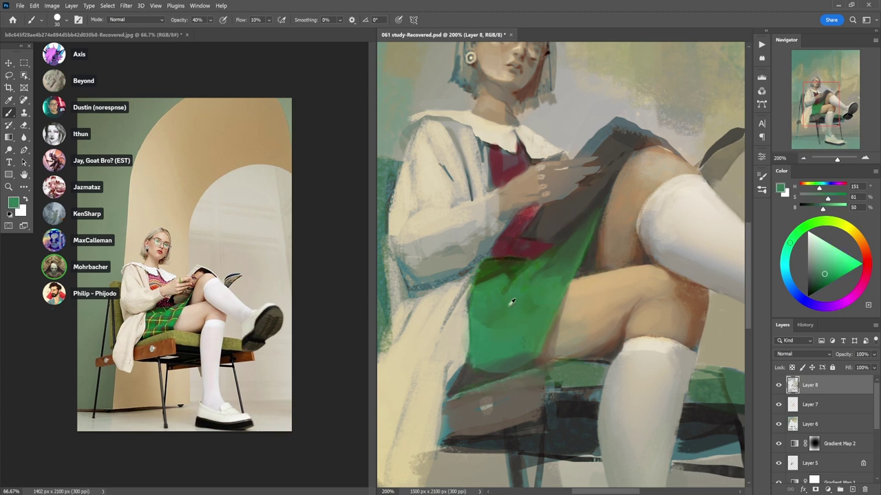
{"action": "left_click", "coordinate": [490, 349], "text": "alt"}
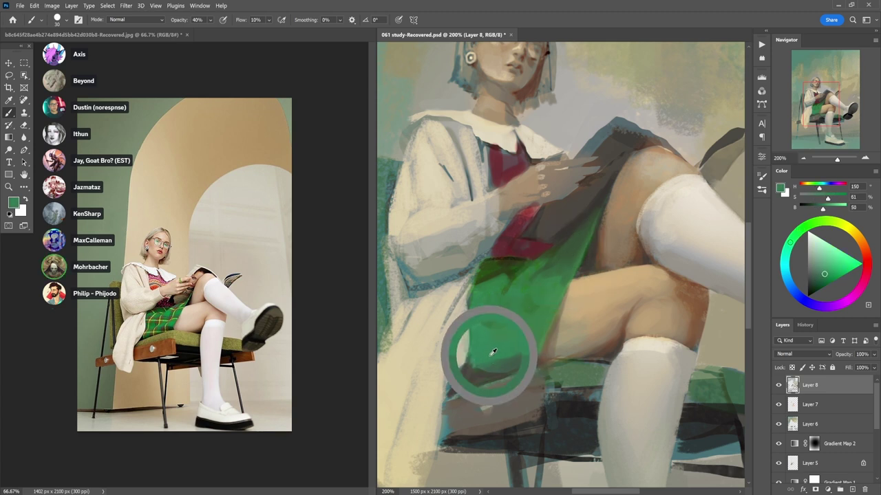
{"action": "left_click", "coordinate": [475, 314], "text": "alt"}
{"action": "left_click_drag", "start_coordinate": [470, 300], "coordinate": [472, 313]}
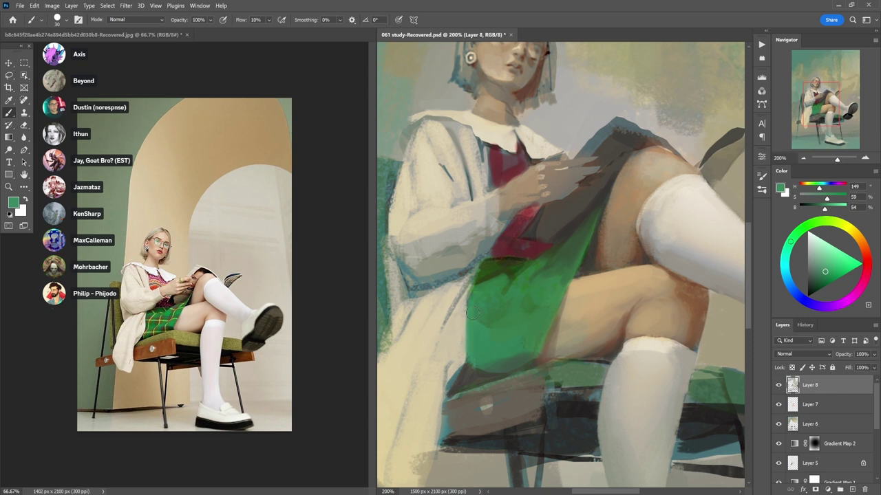
- Darken the skirt's back edge and waist corner beside the cardigan with sampled dark greens at 70% and 90% opacity
{"action": "left_click", "coordinate": [482, 277], "text": "alt"}
{"action": "key", "text": "7"}
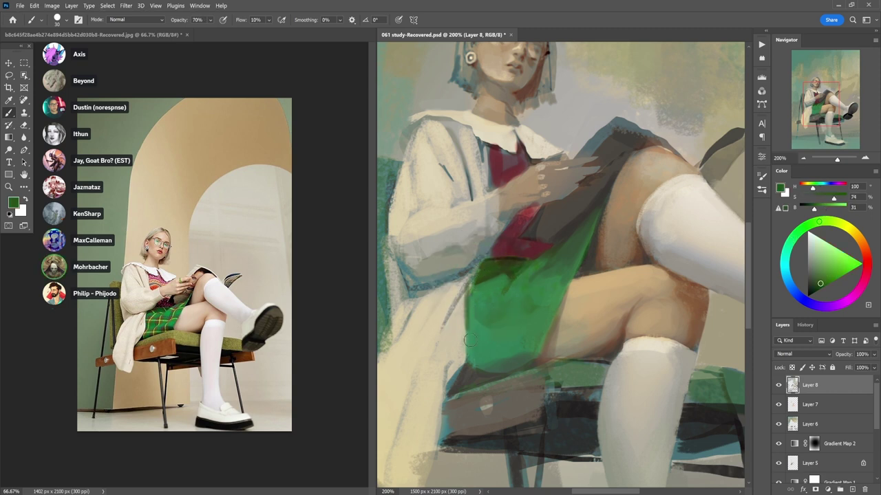
{"action": "left_click", "coordinate": [484, 277], "text": "alt"}
{"action": "key", "text": "9"}
{"action": "mouse_move", "coordinate": [473, 288]}
{"action": "left_mouse_down"}
{"action": "mouse_move", "coordinate": [480, 268]}
{"action": "mouse_move", "coordinate": [468, 303]}
{"action": "left_mouse_up"}
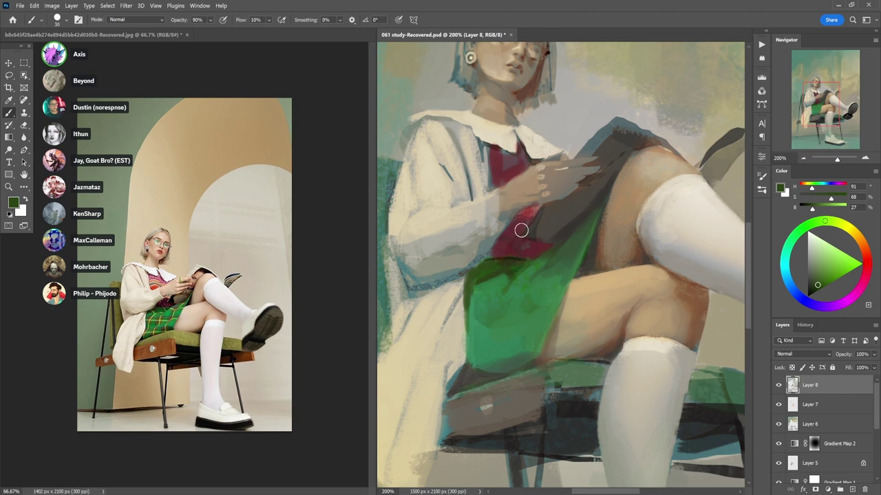
- Refine the cardigan's edge beside the vest and the sleeve cuff with sampled greys at 90% and 80% opacity
{"action": "left_click", "coordinate": [488, 191], "text": "alt"}
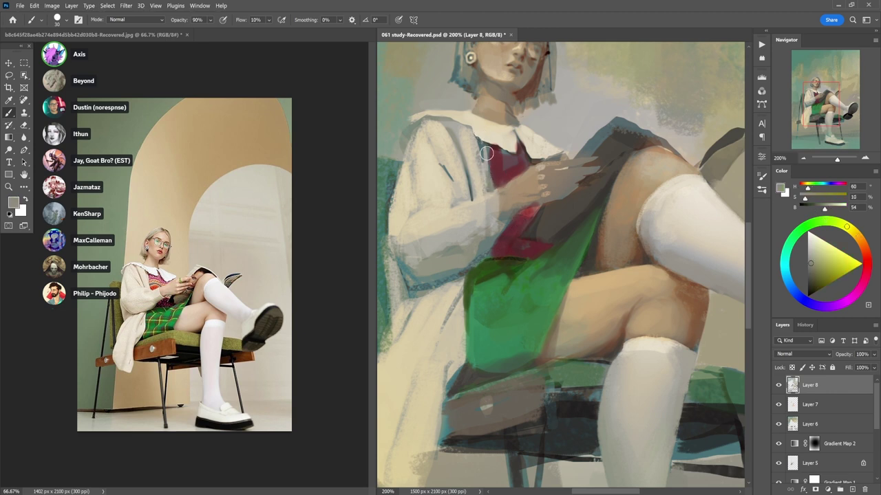
{"action": "left_click", "coordinate": [568, 183], "text": "alt"}
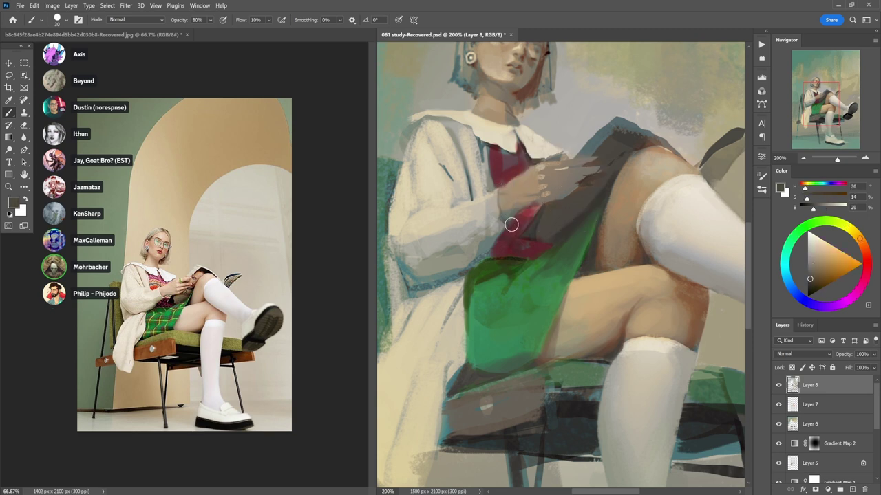
{"action": "left_click", "coordinate": [503, 222], "text": "alt"}
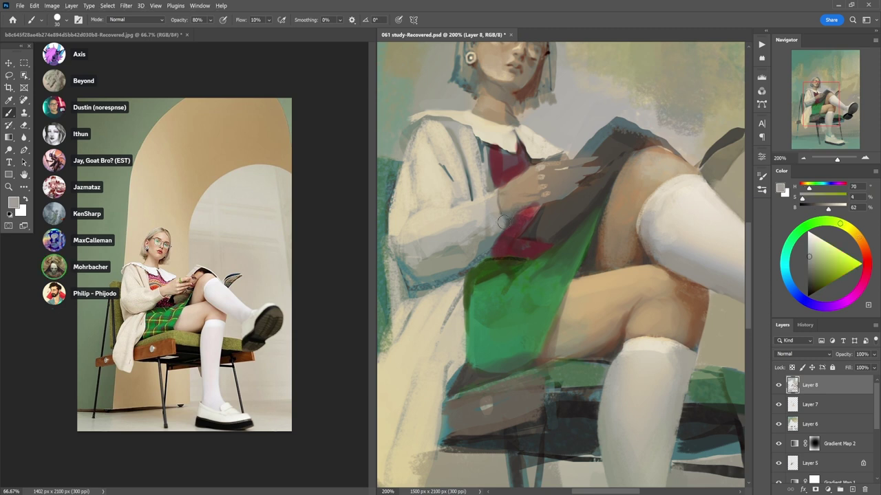
- Shade the underside of the forearm sleeve beside the vest with sampled grey-green and neutral grey at 50% opacity
{"action": "left_click", "coordinate": [492, 234], "text": "alt"}
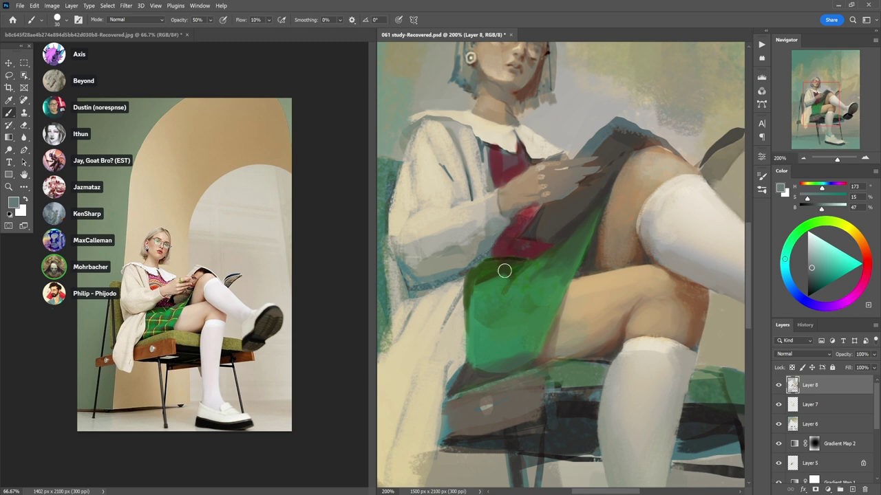
{"action": "left_click", "coordinate": [491, 236], "text": "alt"}
{"action": "left_click", "coordinate": [479, 241], "text": "alt"}
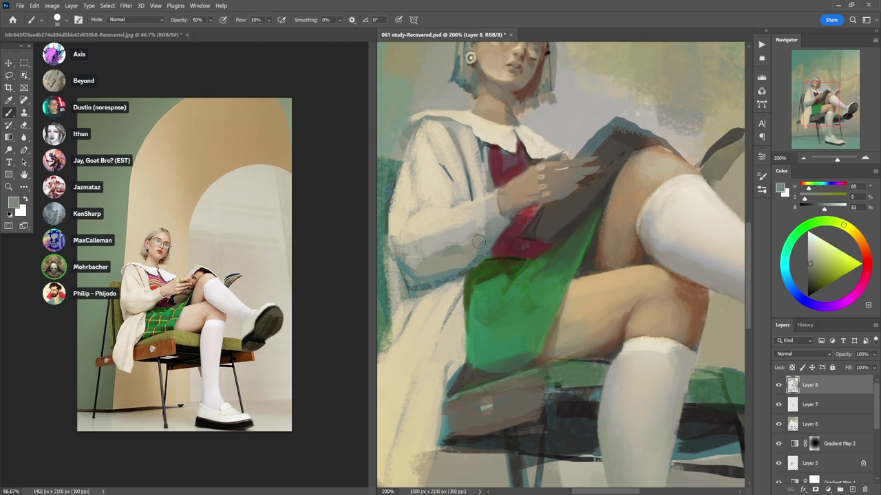
- Blend the cardigan's cuff and forearm sleeve with sampled greys and warm cream at 70%, 30% and 40% opacity
{"action": "left_click", "coordinate": [493, 212], "text": "alt"}
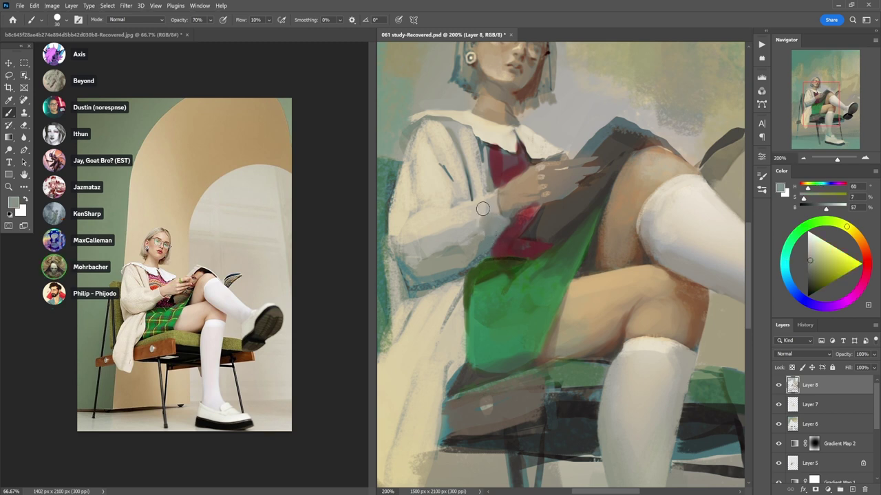
{"action": "left_click", "coordinate": [487, 204], "text": "alt"}
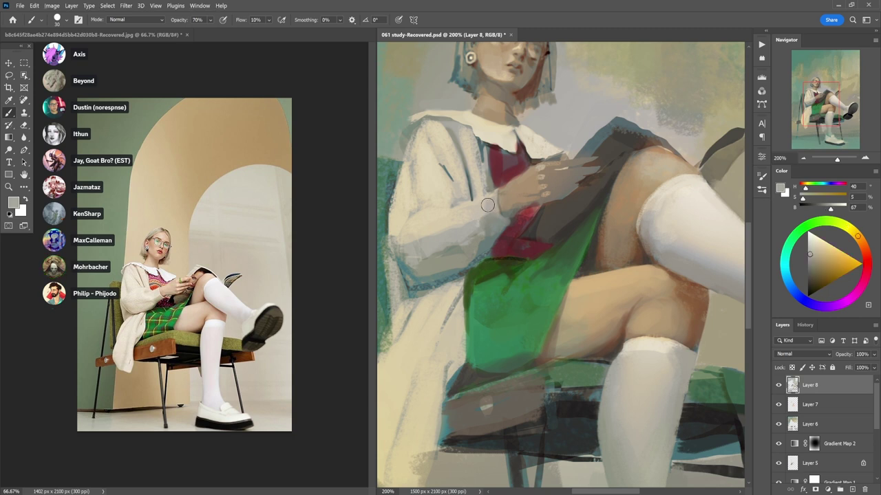
{"action": "left_click", "coordinate": [450, 219], "text": "alt"}
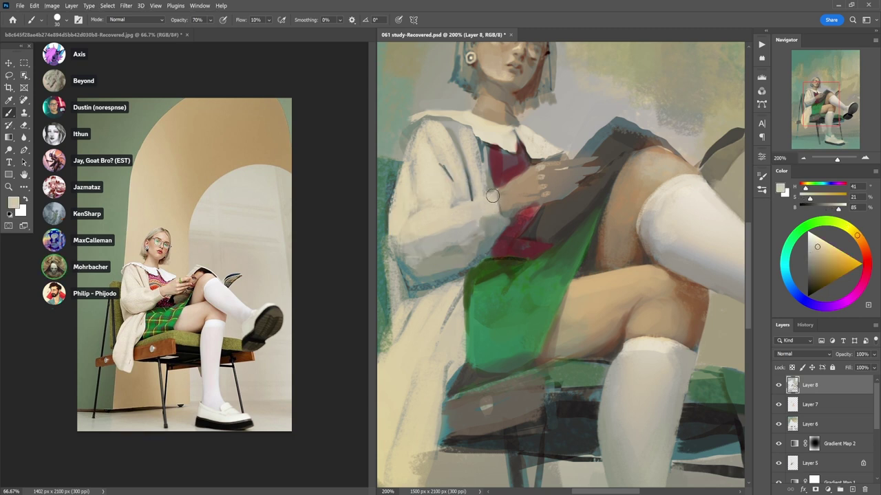
{"action": "left_click", "coordinate": [476, 219], "text": "alt"}
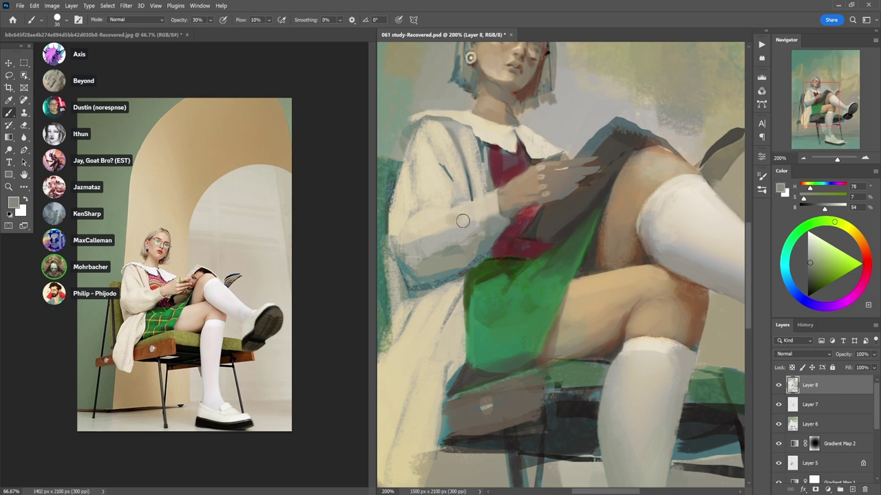
{"action": "left_click", "coordinate": [447, 227], "text": "alt"}
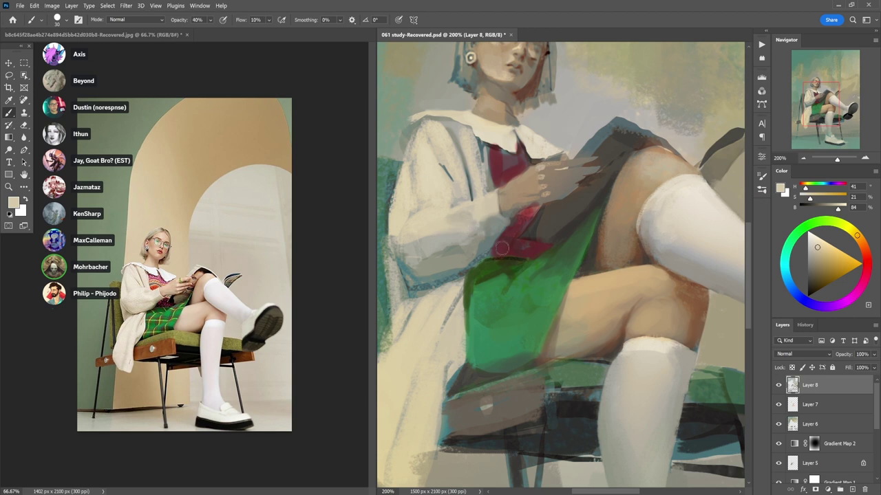
- Refine the cardigan's upper sleeve and shoulder edge with sampled cream and grey-green at 40% and 70% opacity
{"action": "left_click", "coordinate": [463, 146], "text": "alt"}
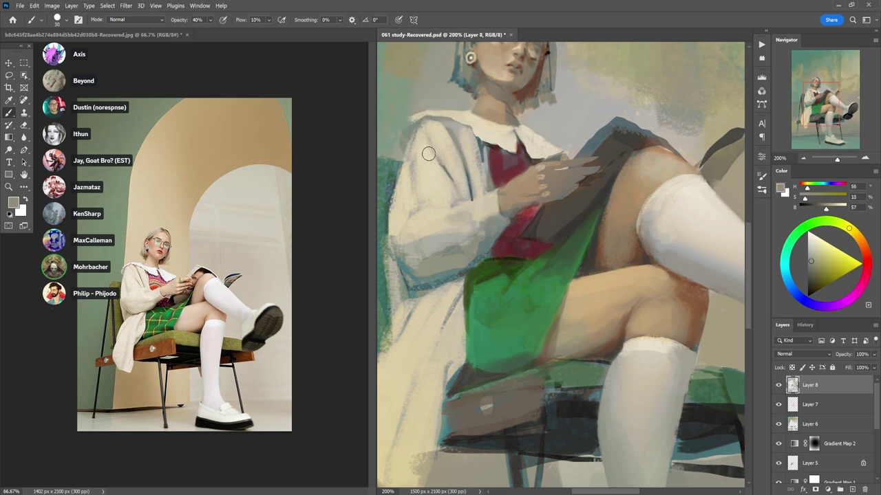
{"action": "left_click", "coordinate": [429, 145], "text": "alt"}
{"action": "left_click_drag", "start_coordinate": [417, 168], "coordinate": [463, 205]}
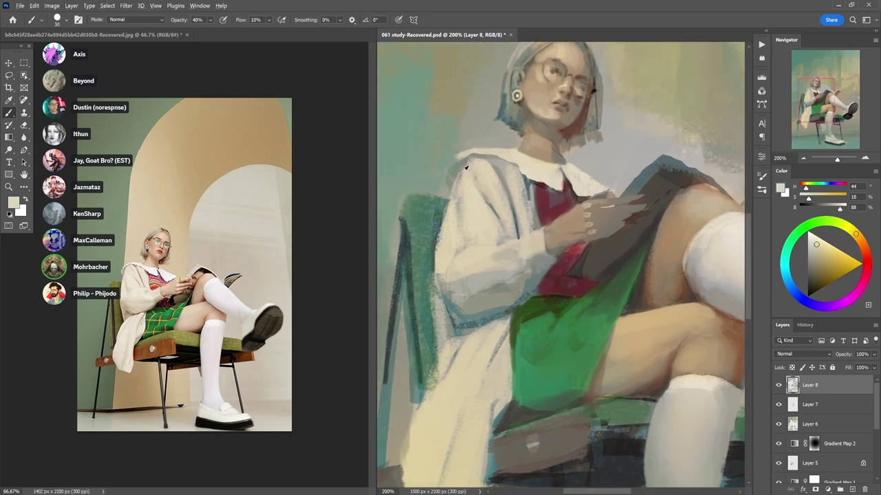
{"action": "left_click", "coordinate": [456, 175], "text": "alt"}
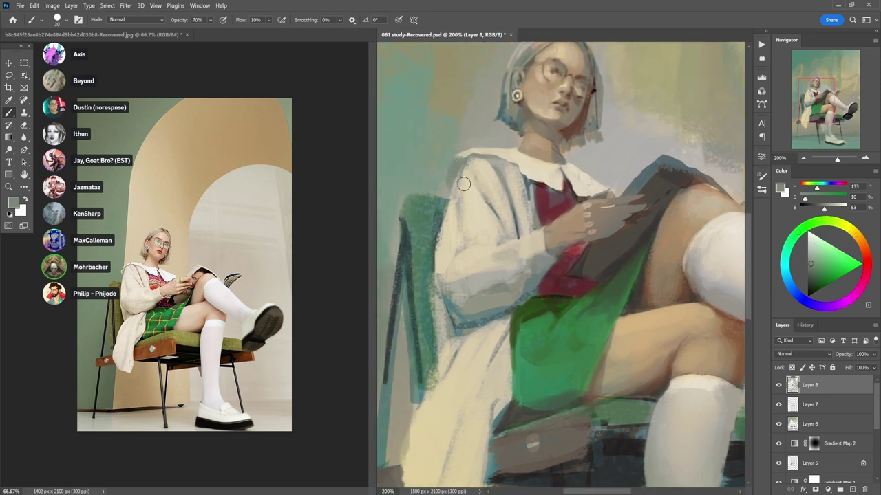
{"action": "left_click", "coordinate": [467, 151], "text": "alt"}
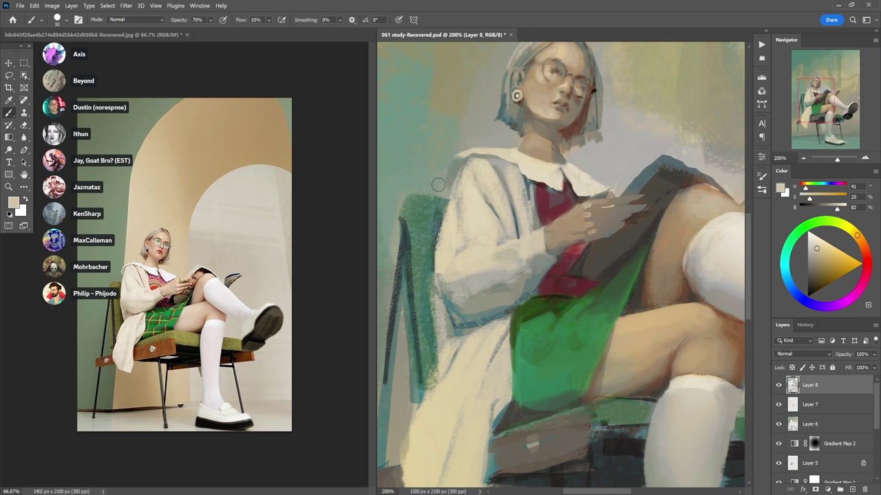
{"action": "left_click", "coordinate": [463, 159], "text": "alt"}
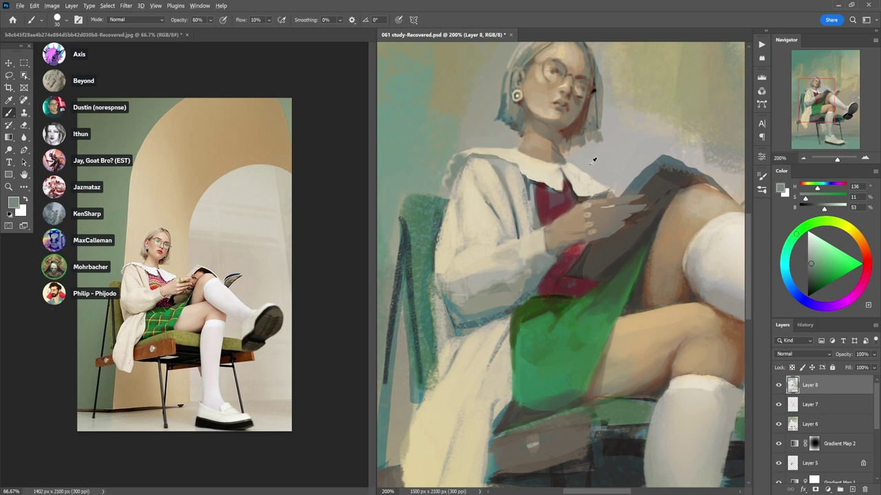
- Touch up the front point of the white collar with sampled cream at 60% opacity
{"action": "left_click", "coordinate": [580, 182], "text": "alt"}
{"action": "left_click", "coordinate": [559, 184], "text": "alt"}
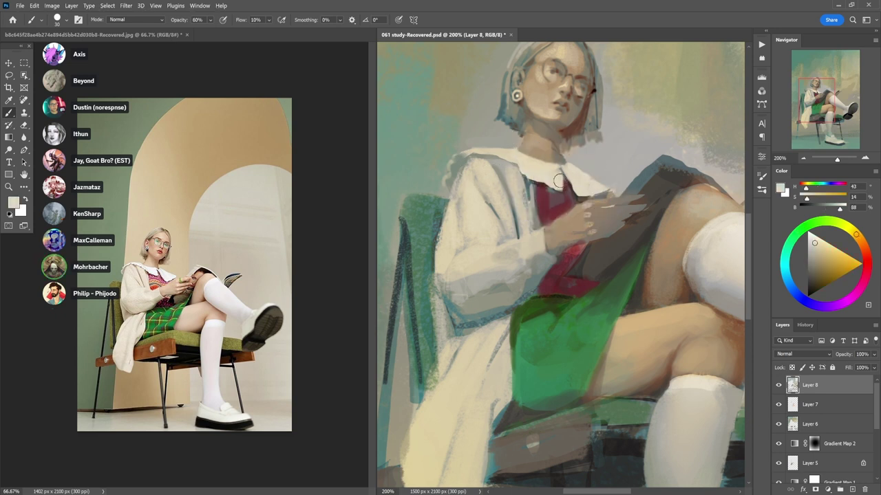
{"action": "mouse_move", "coordinate": [560, 182]}
{"action": "left_mouse_down"}
{"action": "mouse_move", "coordinate": [571, 190]}
{"action": "mouse_move", "coordinate": [556, 231]}
{"action": "left_mouse_up"}
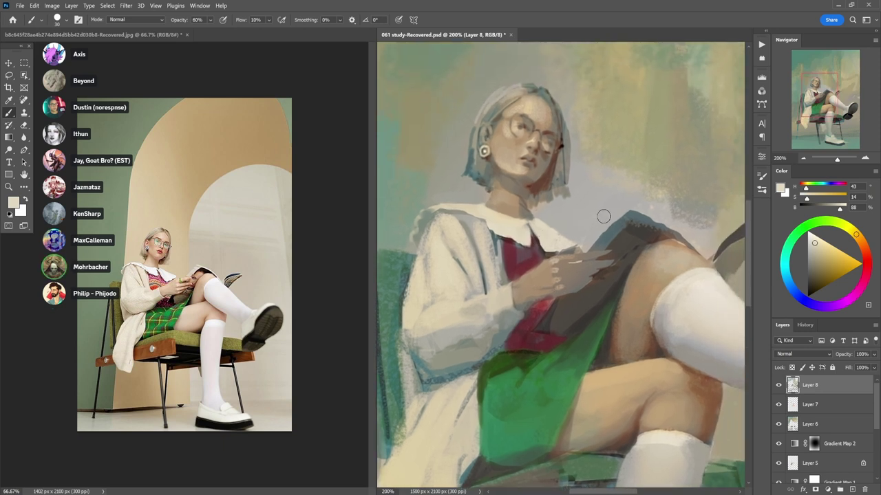
- Brighten the background between the hair and the magazine with light yellow at 50% and 40% opacity
{"action": "left_click", "coordinate": [672, 146], "text": "alt"}
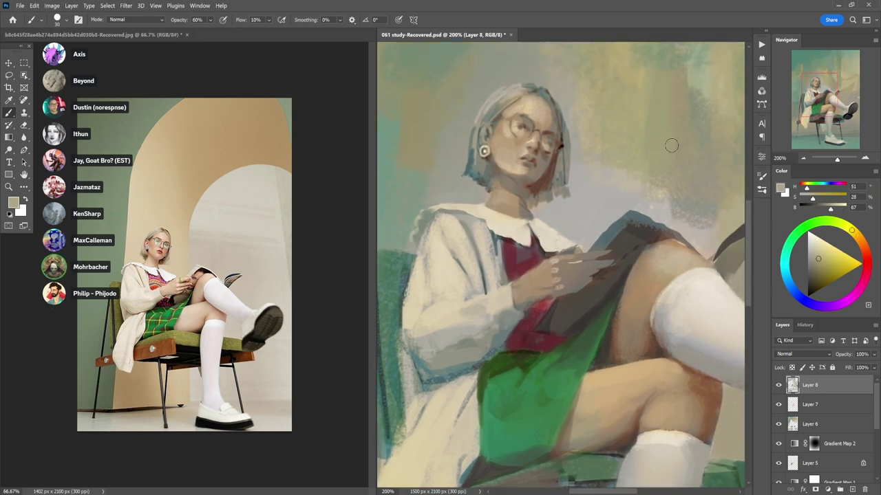
{"action": "left_click", "coordinate": [831, 253]}
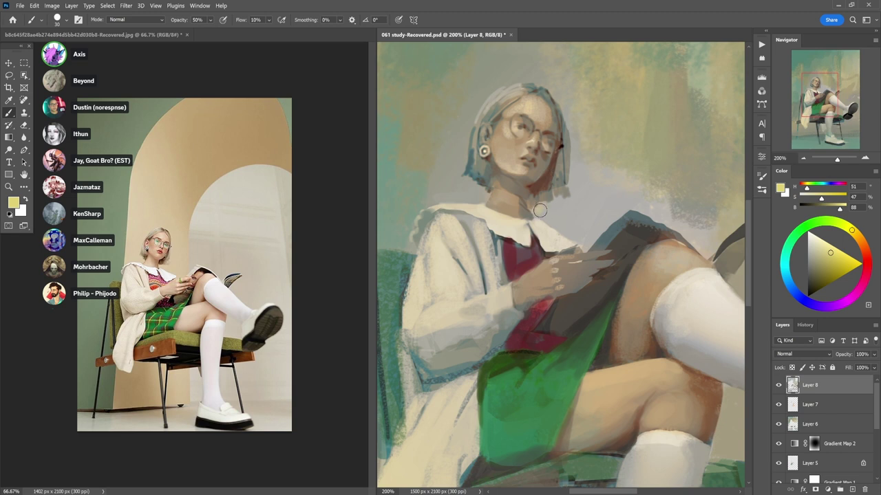
{"action": "left_click_drag", "start_coordinate": [540, 210], "coordinate": [554, 207]}
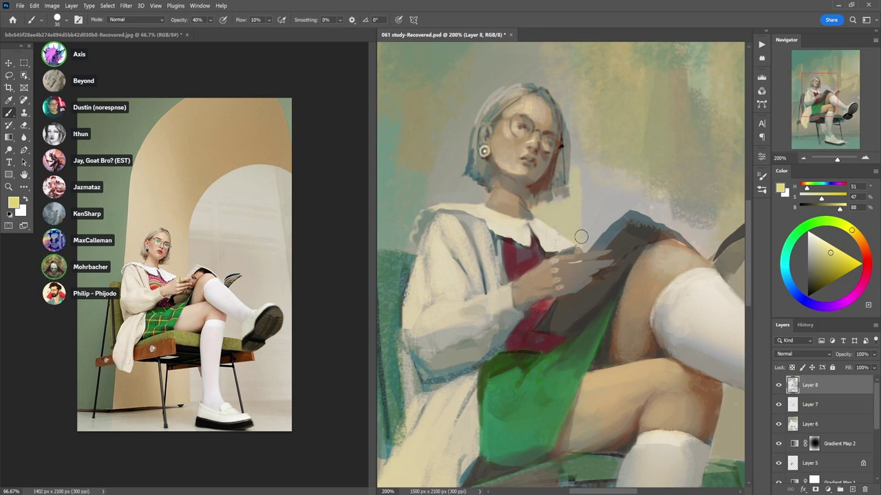
{"action": "mouse_move", "coordinate": [616, 212]}
{"action": "left_mouse_down"}
{"action": "mouse_move", "coordinate": [588, 213]}
{"action": "mouse_move", "coordinate": [585, 172]}
{"action": "left_mouse_up"}
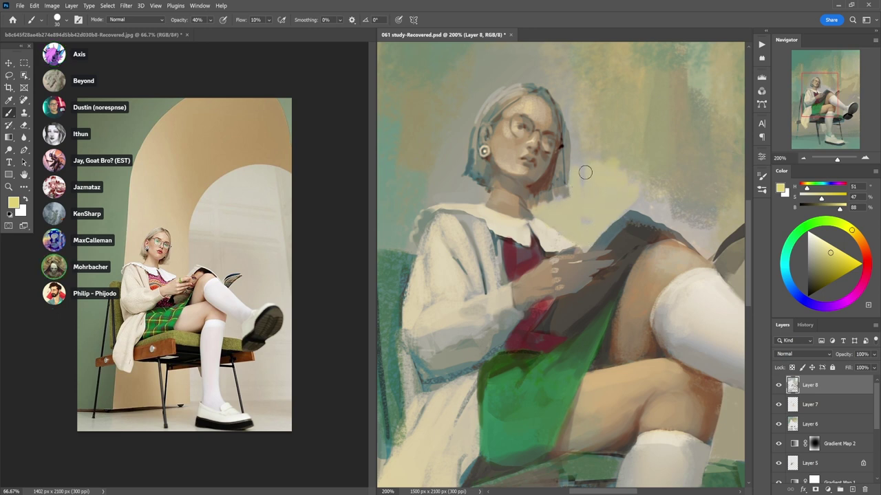
- Blend the yellow patch into the background beside the face with sampled olive at 50% opacity and a 60 px brush
{"action": "left_click", "coordinate": [621, 141], "text": "alt"}
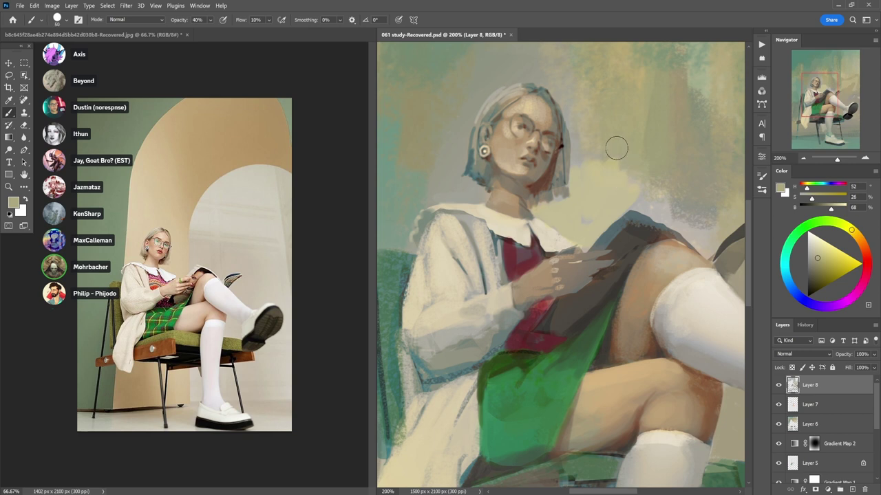
{"action": "key", "text": "5"}
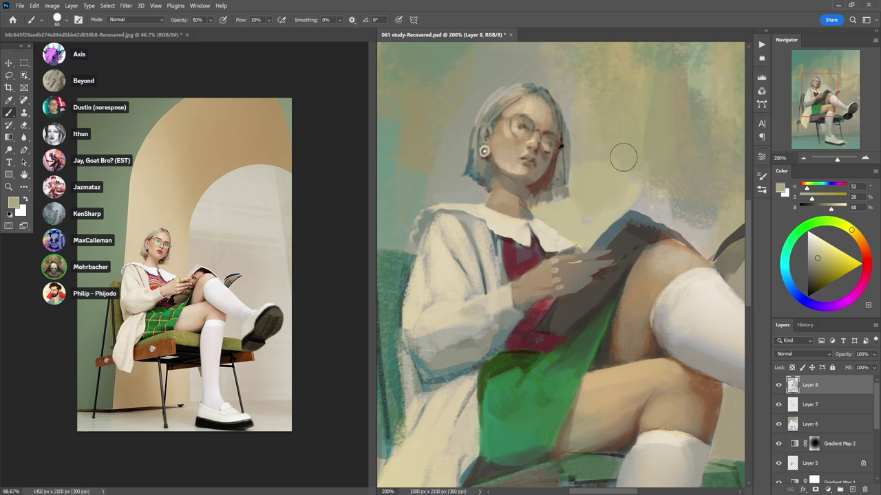
{"action": "left_click_drag", "start_coordinate": [624, 161], "coordinate": [635, 299]}
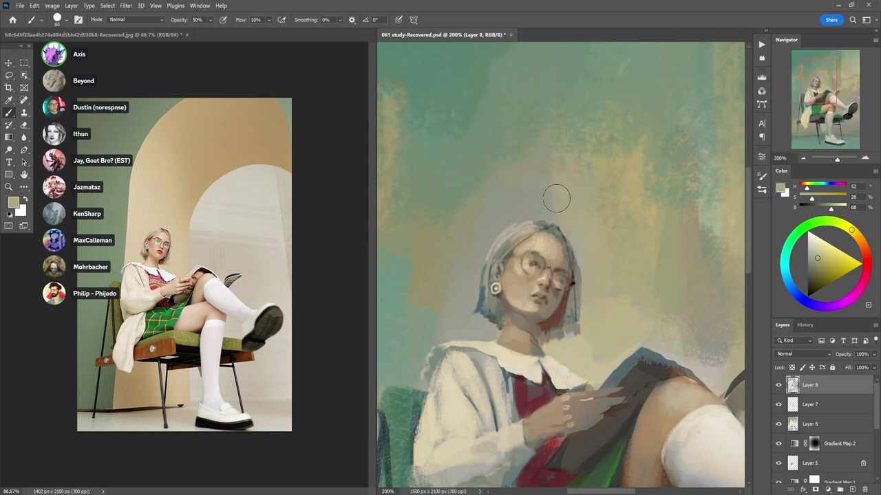
- Warm the grey background above and behind the head with sampled tan and olive at 40% and 70% opacity
{"action": "left_click", "coordinate": [501, 140], "text": "alt"}
{"action": "key", "text": "4"}
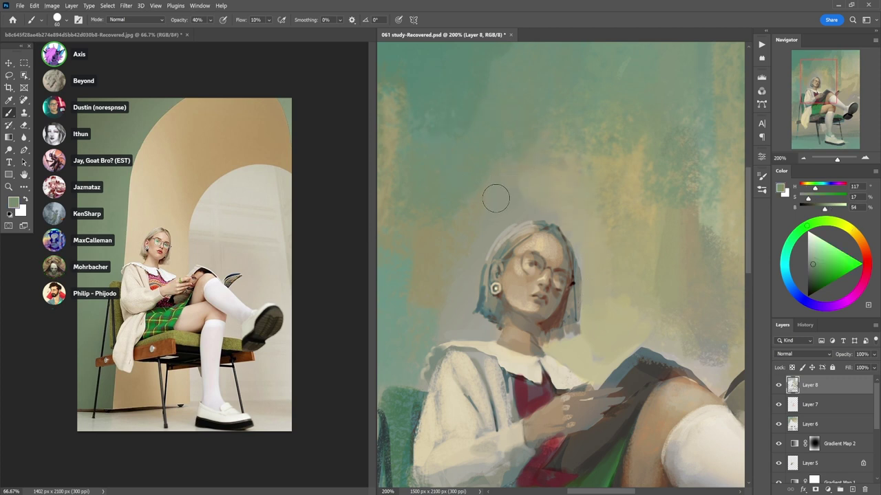
{"action": "left_click", "coordinate": [611, 181], "text": "alt"}
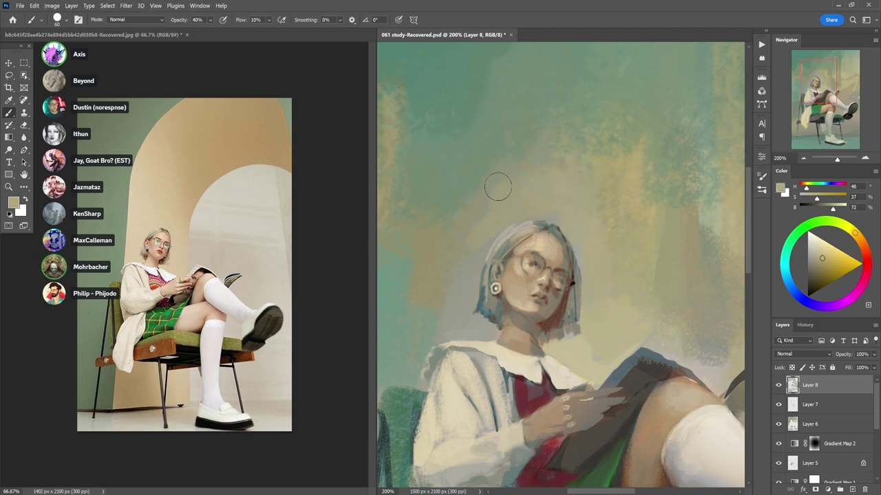
{"action": "left_click_drag", "start_coordinate": [497, 186], "coordinate": [460, 246]}
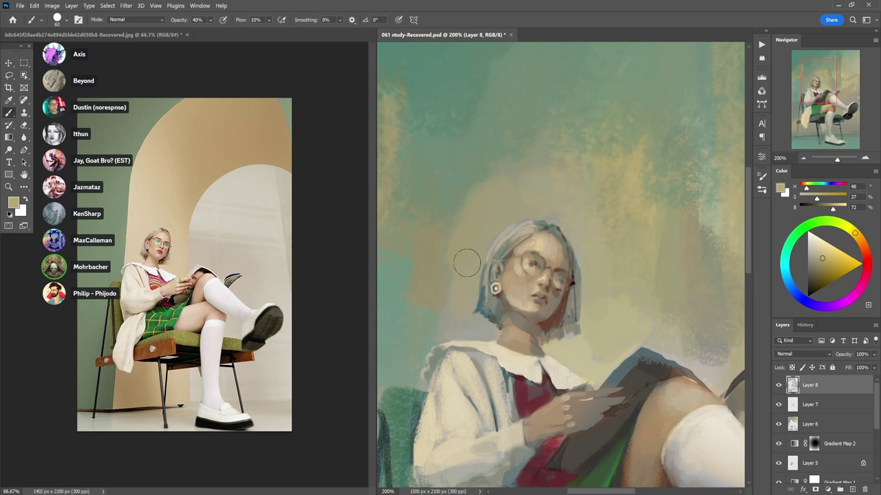
{"action": "left_click", "coordinate": [429, 276], "text": "alt"}
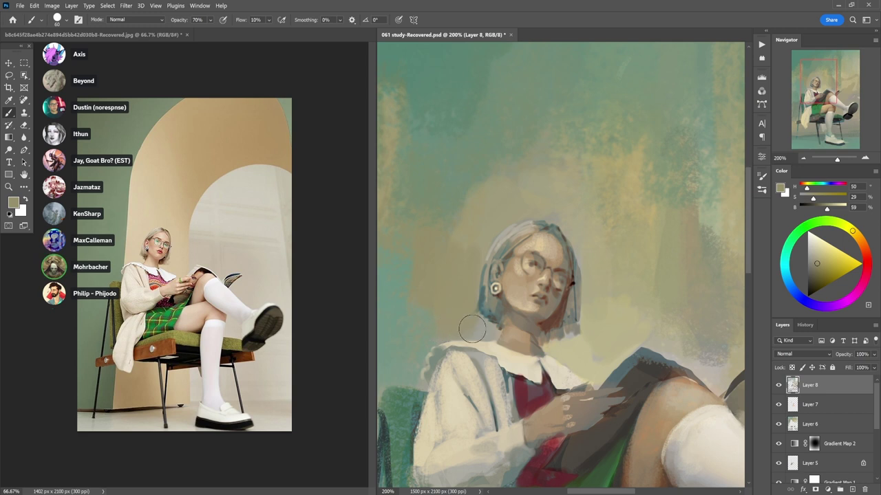
{"action": "left_click_drag", "start_coordinate": [456, 313], "coordinate": [581, 233]}
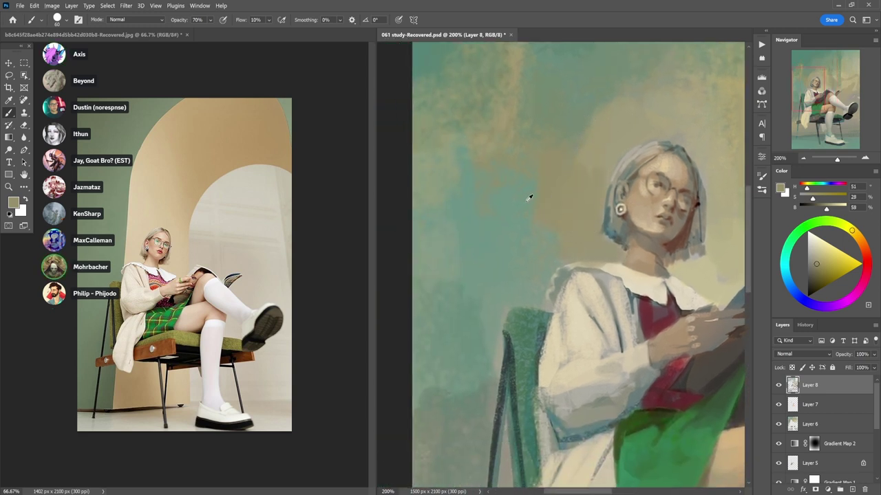
- Rework the background behind and above the head with sampled teal, grey-green and tan at 50% opacity
{"action": "left_click", "coordinate": [522, 200], "text": "alt"}
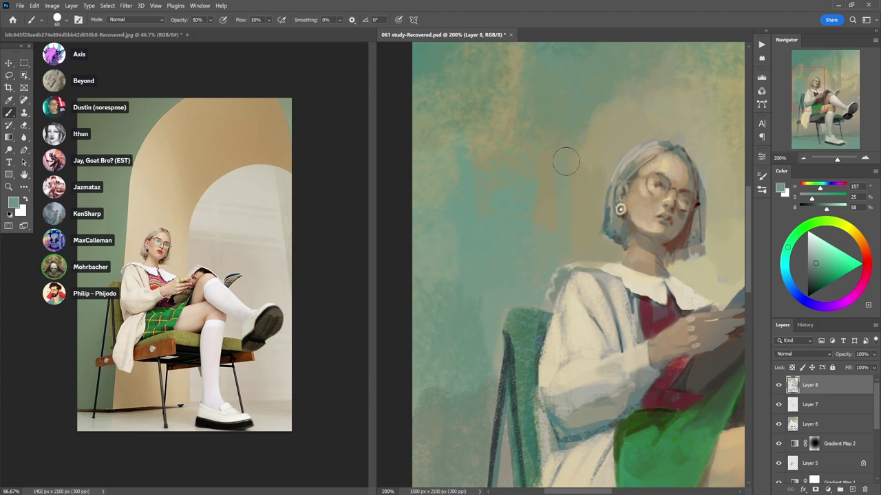
{"action": "left_click", "coordinate": [580, 111], "text": "alt"}
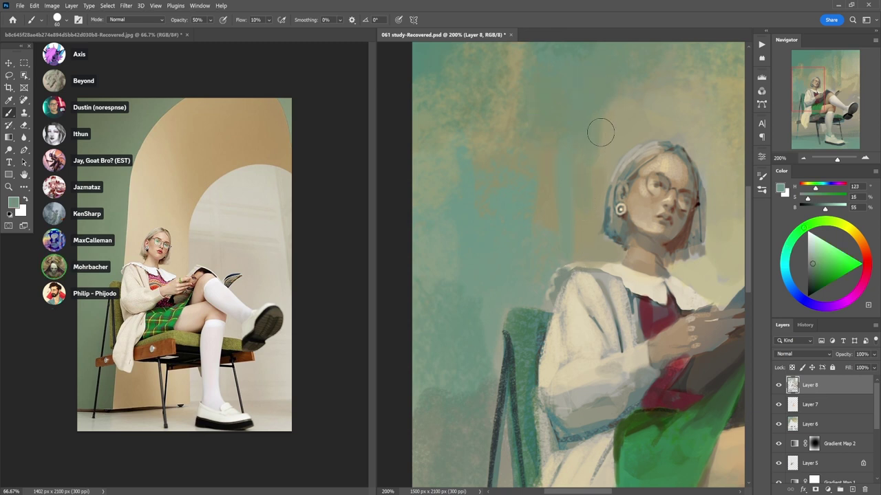
{"action": "left_click_drag", "start_coordinate": [609, 128], "coordinate": [573, 234]}
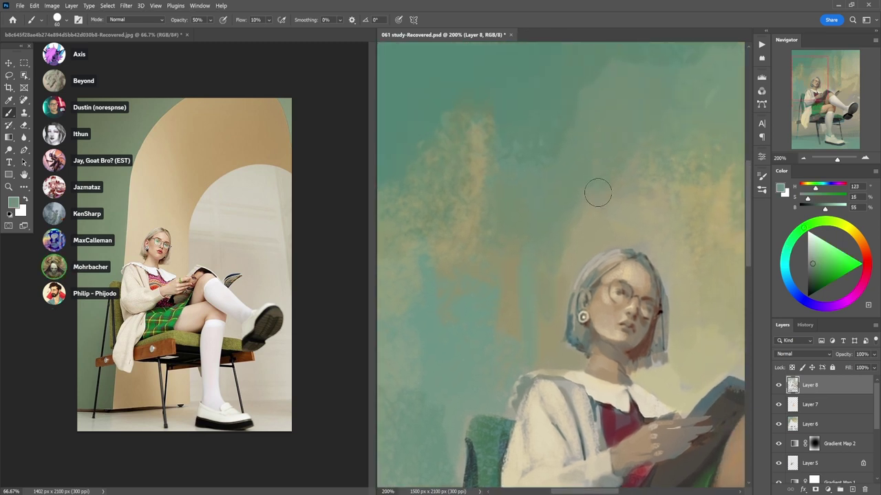
{"action": "left_click", "coordinate": [600, 215], "text": "alt"}
{"action": "left_click", "coordinate": [666, 200], "text": "alt"}
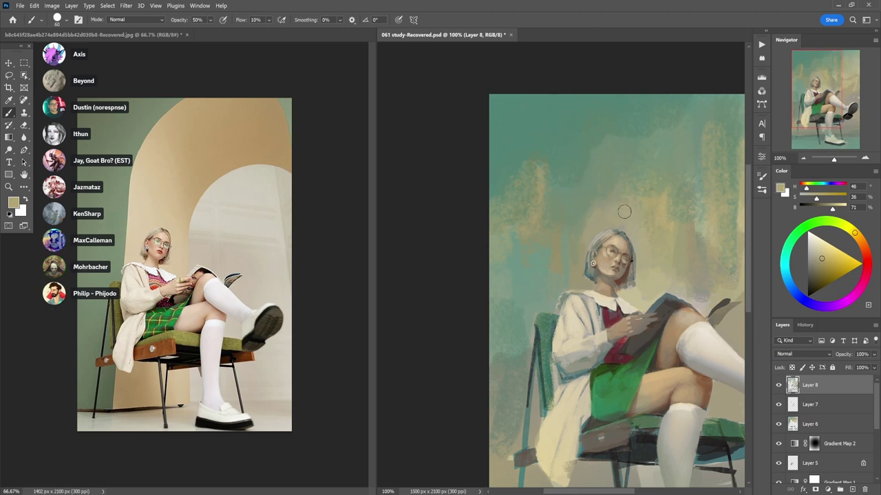
- Switch to a 250 px textured brush and add vertical ochre texture to the background above the head at 30% opacity
{"action": "right_click", "coordinate": [603, 189]}
{"action": "left_click", "coordinate": [646, 291]}
{"action": "left_click", "coordinate": [412, 296]}
{"action": "key", "text": "3"}
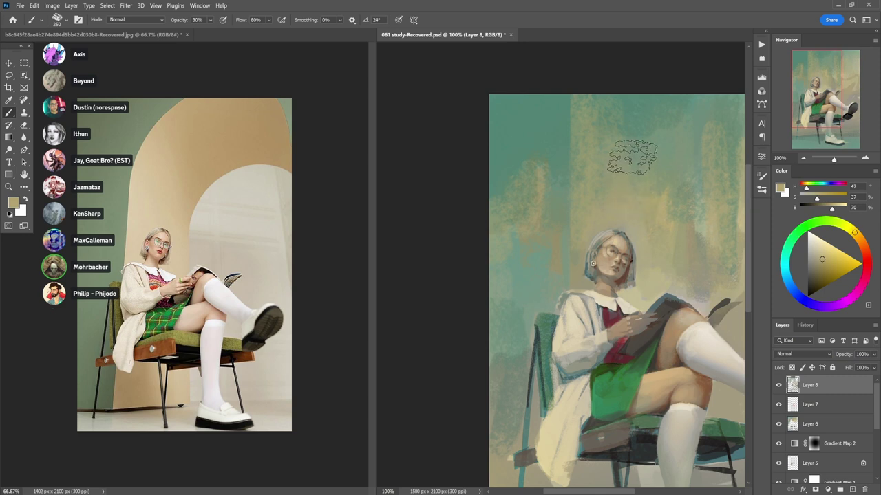
- Texture the background above and in front of the face with sampled teal and muted greens at 70% opacity
{"action": "left_click", "coordinate": [638, 117], "text": "alt"}
{"action": "key", "text": "7"}
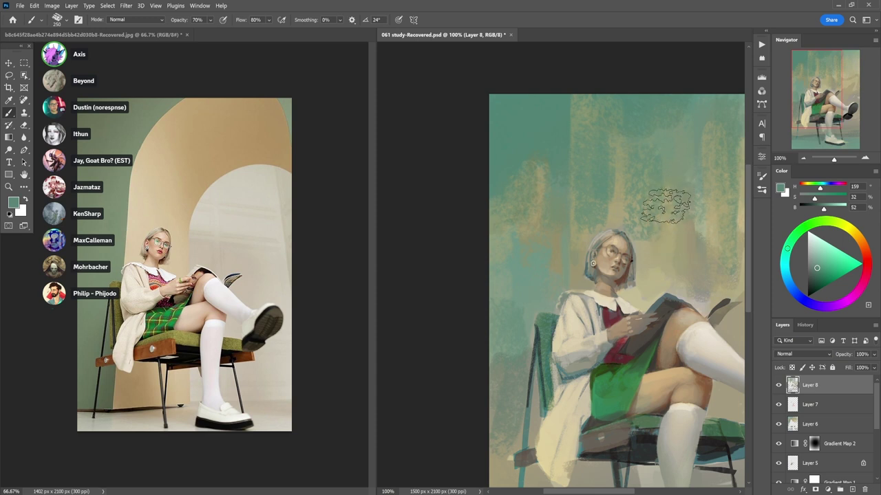
{"action": "left_click_drag", "start_coordinate": [660, 248], "coordinate": [525, 200]}
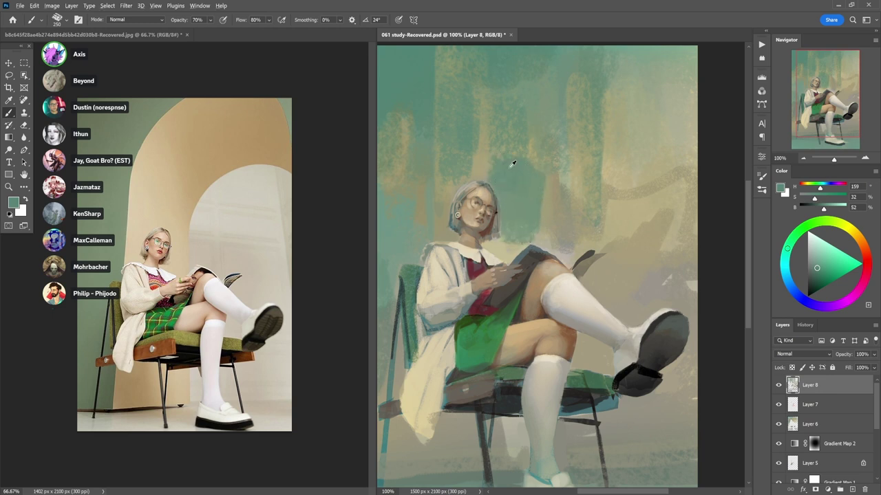
{"action": "left_click", "coordinate": [499, 164], "text": "alt"}
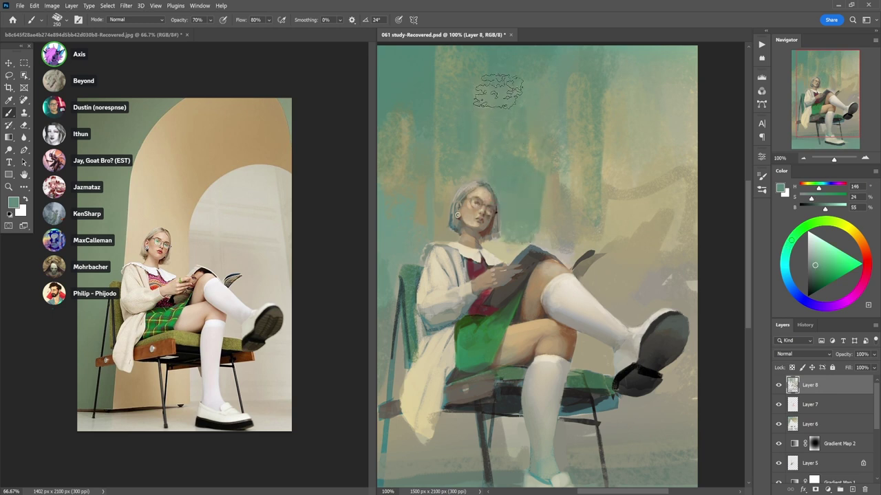
{"action": "left_click", "coordinate": [554, 169], "text": "alt"}
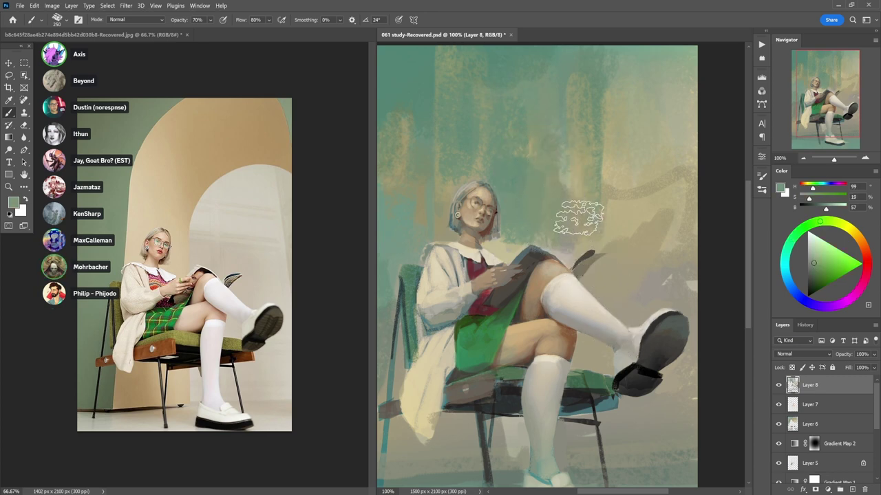
- Blend the background between the face and the book with a 70 px textured brush and sampled grey-green at 40% opacity
{"action": "scroll", "coordinate": [523, 227], "scroll_direction": "up", "scroll_amount": 1}
{"action": "key", "text": "bracketleft"}
{"action": "key", "text": "bracketleft"}
{"action": "key", "text": "bracketleft"}
{"action": "key", "text": "bracketleft"}
{"action": "key", "text": "bracketleft"}
{"action": "key", "text": "bracketleft"}
{"action": "key", "text": "bracketleft"}
{"action": "key", "text": "bracketleft"}
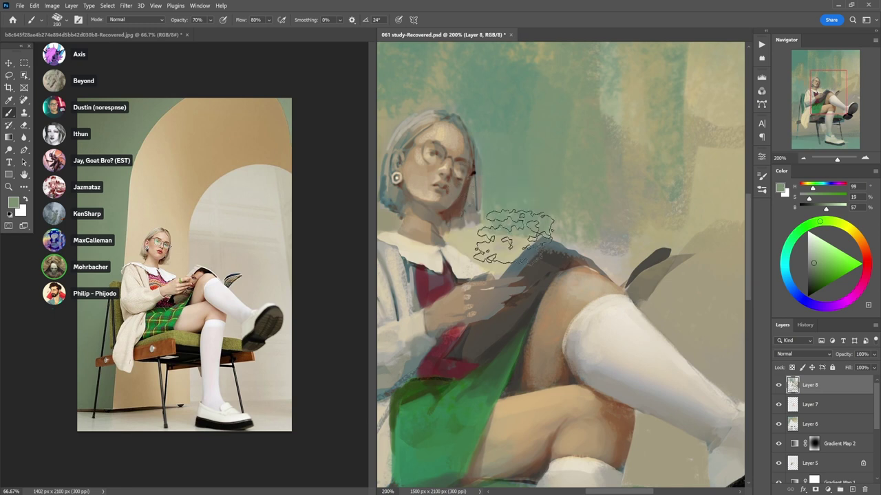
{"action": "left_click", "coordinate": [522, 153], "text": "alt"}
{"action": "key", "text": "7"}
{"action": "key", "text": "4"}
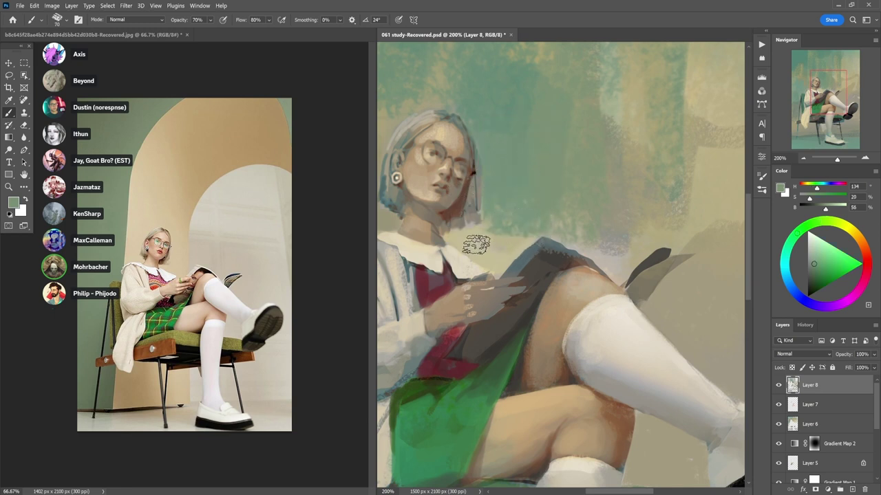
{"action": "key", "text": "4"}
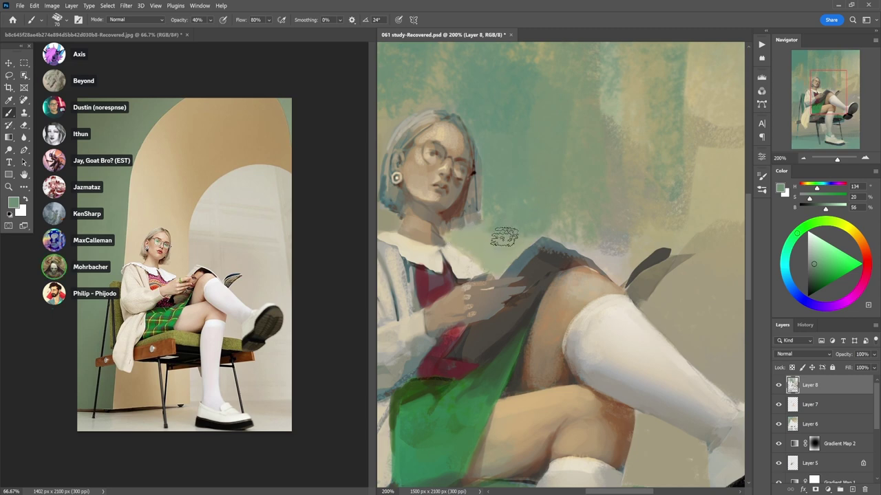
{"action": "left_click", "coordinate": [532, 207], "text": "alt"}
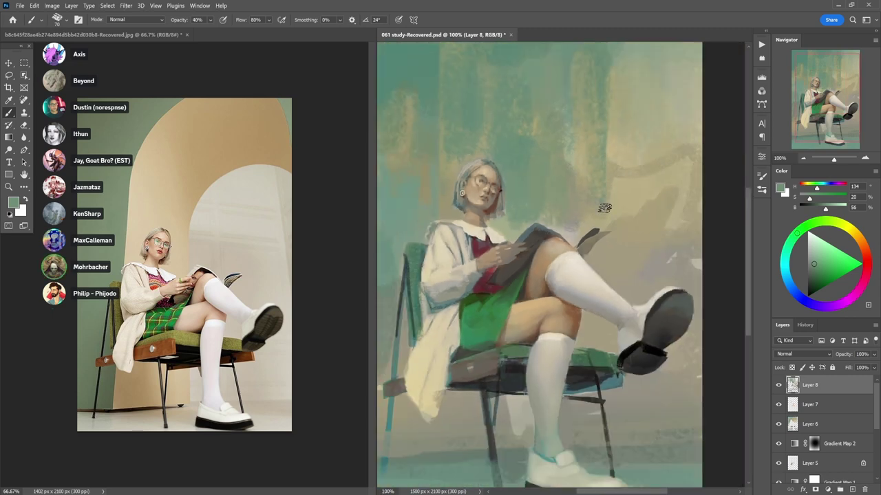
- Add sampled tan and olive strokes to the background above the book at 60% opacity
{"action": "left_click", "coordinate": [565, 174]}
{"action": "left_click", "coordinate": [586, 130], "text": "alt"}
{"action": "key", "text": "6"}
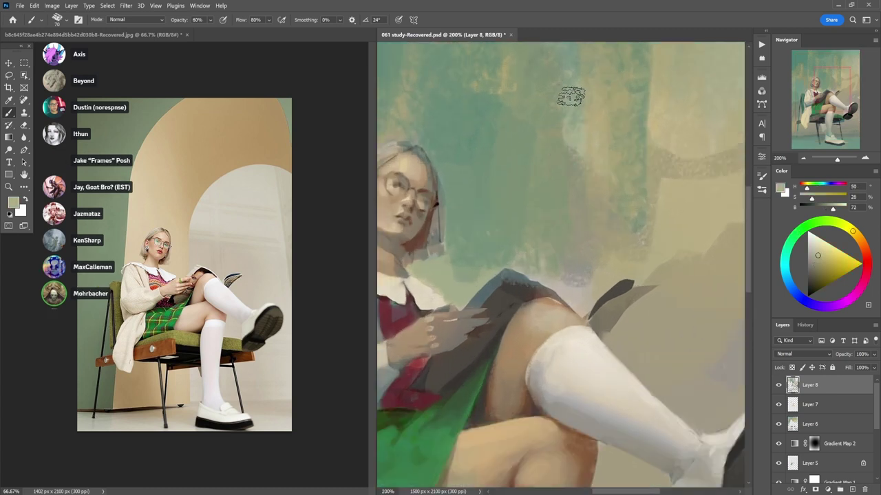
{"action": "left_click", "coordinate": [598, 108], "text": "alt"}
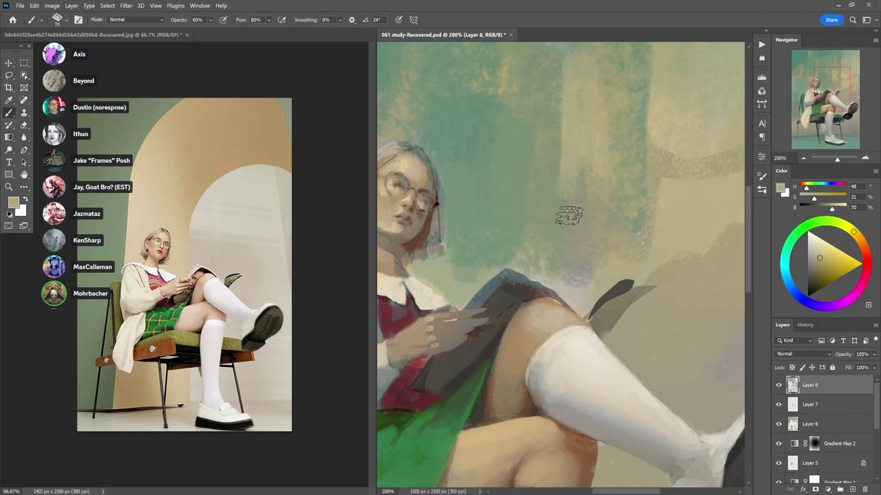
{"action": "left_click", "coordinate": [574, 191], "text": "alt"}
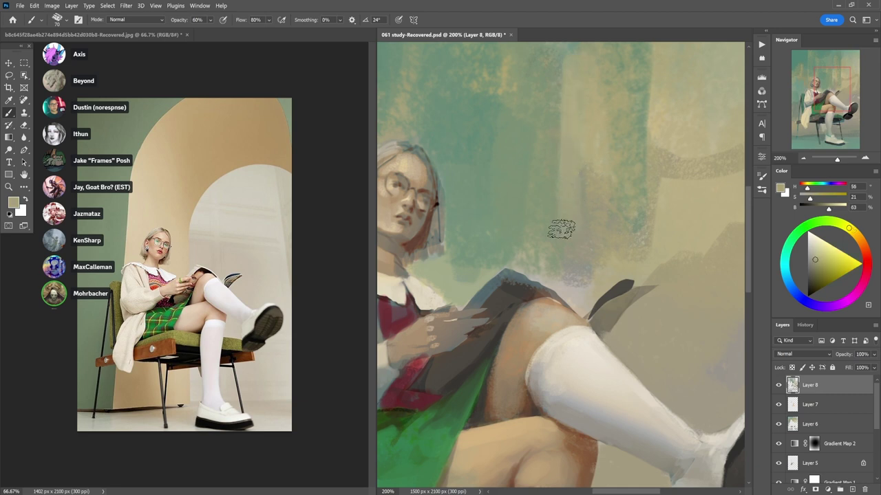
{"action": "left_click", "coordinate": [565, 220], "text": "alt"}
{"action": "left_click", "coordinate": [578, 130], "text": "alt"}
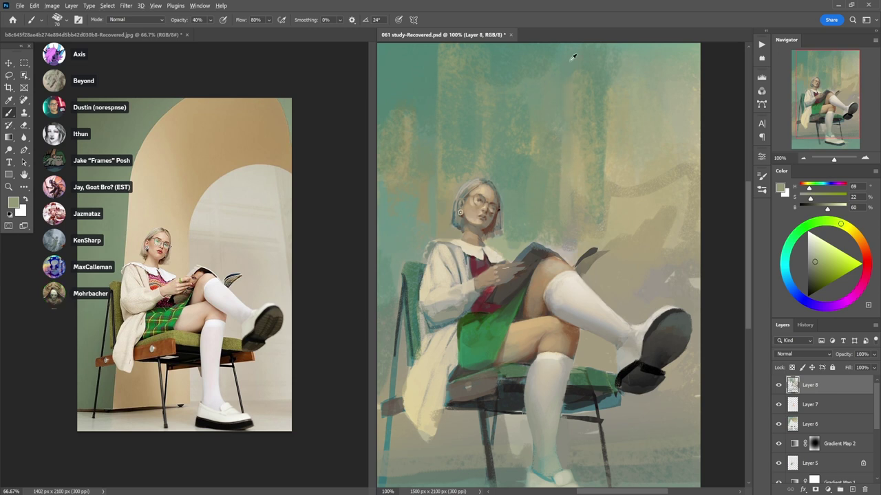
- Scrub sampled teal-green over the upper background beyond the book at 50% opacity, enlarging the textured brush to 200 px
{"action": "left_click", "coordinate": [573, 57], "text": "alt"}
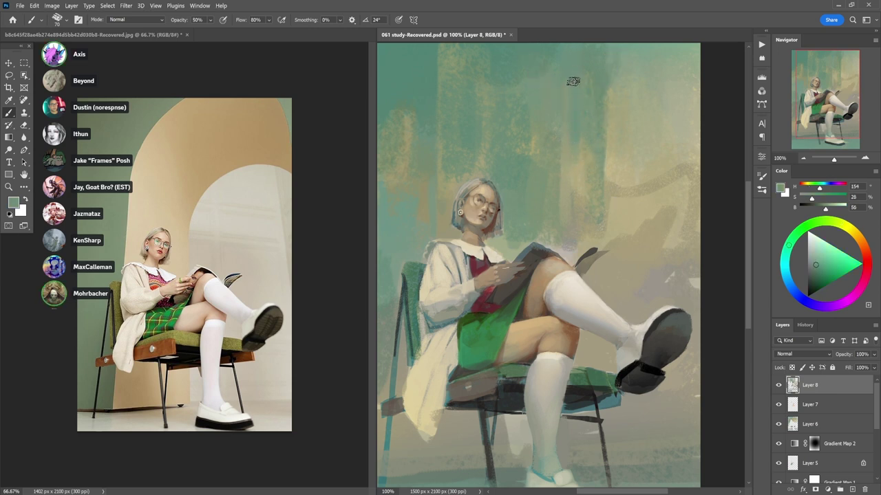
{"action": "left_click", "coordinate": [604, 76], "text": "alt"}
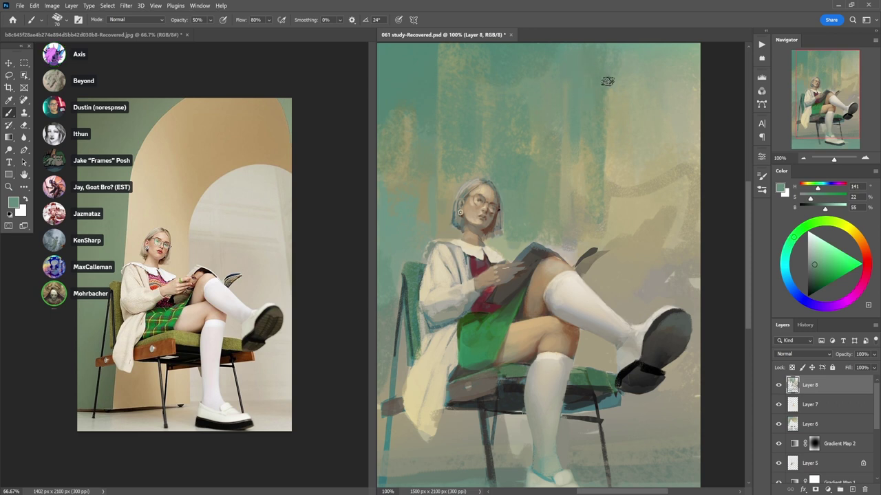
{"action": "left_click_drag", "start_coordinate": [609, 86], "coordinate": [642, 152]}
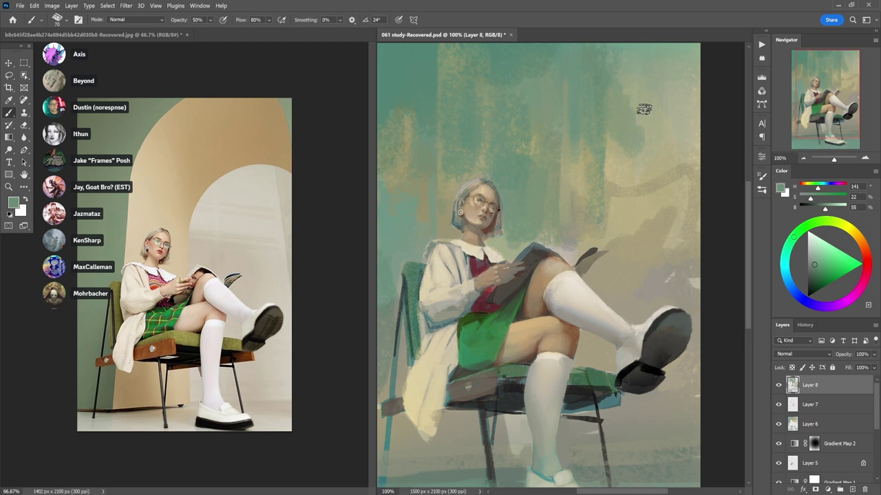
{"action": "key", "text": "]"}
{"action": "key", "text": "]"}
{"action": "key", "text": "]"}
{"action": "key", "text": "]"}
{"action": "key", "text": "]"}
{"action": "key", "text": "]"}
{"action": "key", "text": "]"}
{"action": "left_click_drag", "start_coordinate": [635, 104], "coordinate": [655, 138]}
{"action": "mouse_move", "coordinate": [627, 89]}
{"action": "left_mouse_down"}
{"action": "mouse_move", "coordinate": [653, 106]}
{"action": "mouse_move", "coordinate": [672, 139]}
{"action": "left_mouse_up"}
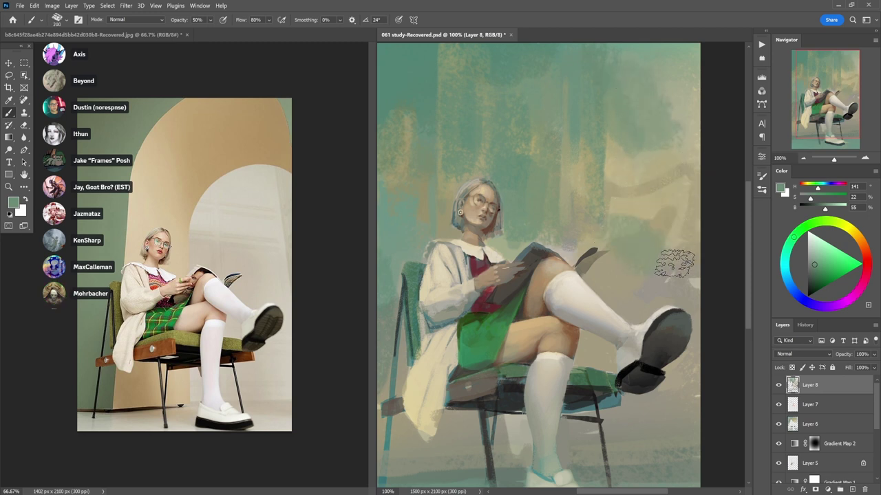
- Try a sampled teal glaze over the planted shoe at 30% opacity
{"action": "scroll", "coordinate": [674, 263], "scroll_direction": "down", "scroll_amount": 5}
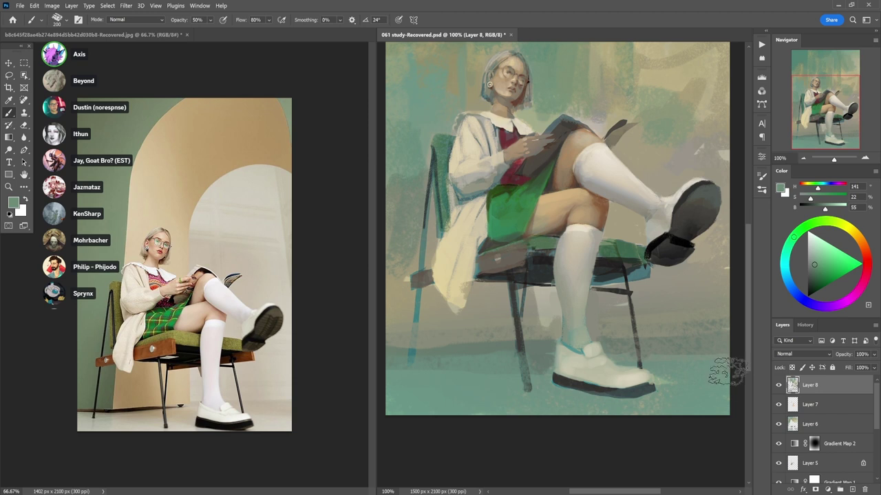
{"action": "left_click", "coordinate": [577, 389], "text": "alt"}
{"action": "key", "text": "3"}
{"action": "mouse_move", "coordinate": [571, 377]}
{"action": "left_mouse_down"}
{"action": "mouse_move", "coordinate": [575, 350]}
{"action": "mouse_move", "coordinate": [569, 361]}
{"action": "mouse_move", "coordinate": [639, 377]}
{"action": "mouse_move", "coordinate": [585, 347]}
{"action": "left_mouse_up"}
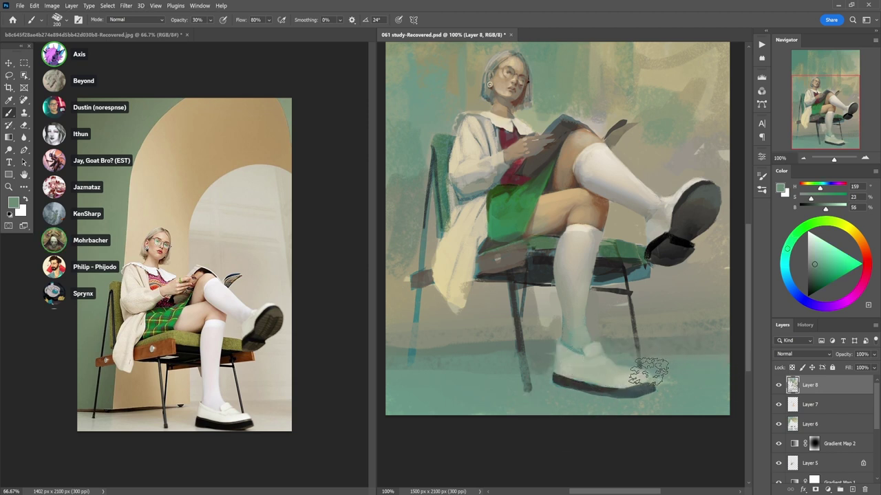
{"action": "key", "text": "ctrl+z"}
{"action": "key", "text": "ctrl+shift+z"}
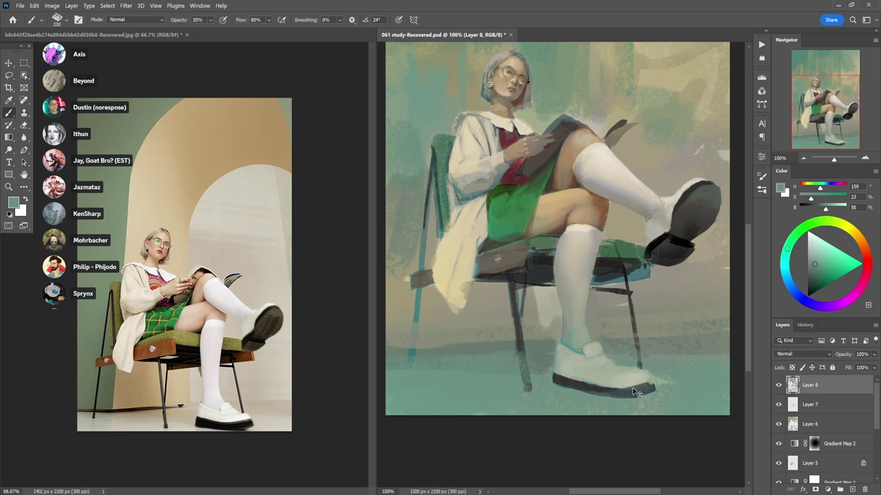
{"action": "key", "text": "ctrl+z"}
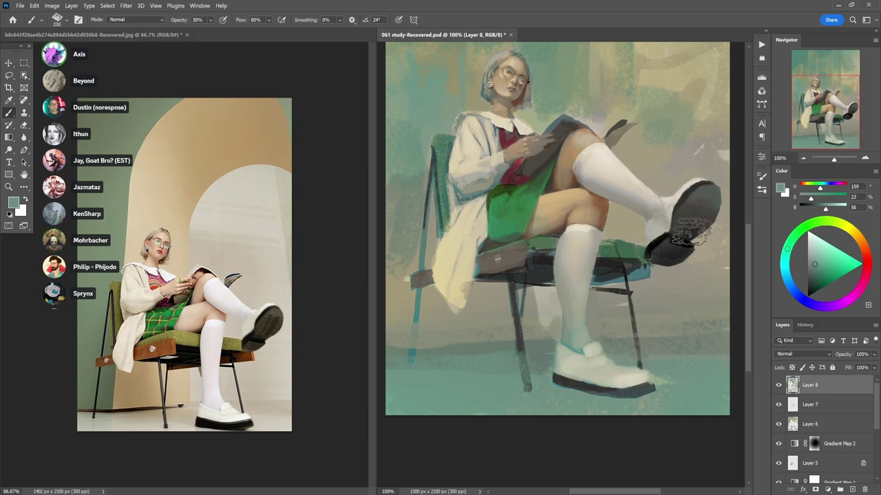
- Switch to the _Ole' Huckleberry brush, reduce it to 45 px and fill the cardigan's hanging hem with sampled cream
{"action": "right_click", "coordinate": [510, 186]}
{"action": "left_click", "coordinate": [558, 291]}
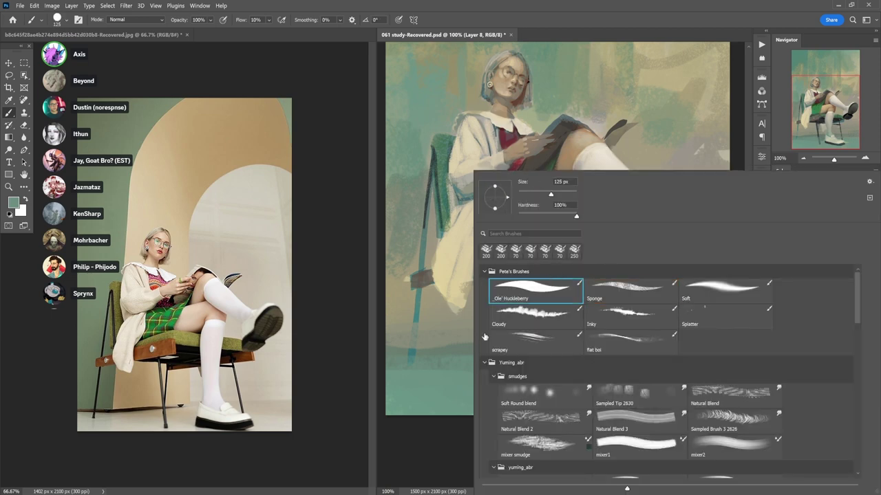
{"action": "left_click", "coordinate": [444, 418]}
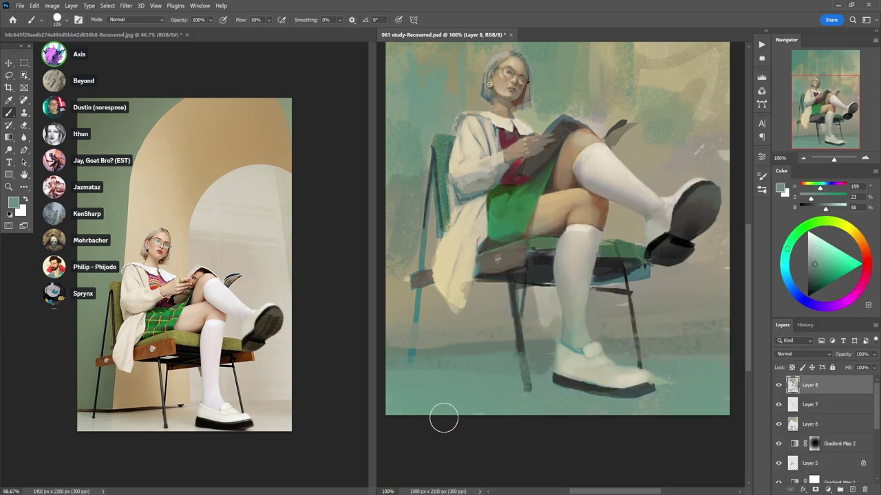
{"action": "left_click", "coordinate": [457, 232], "text": "alt"}
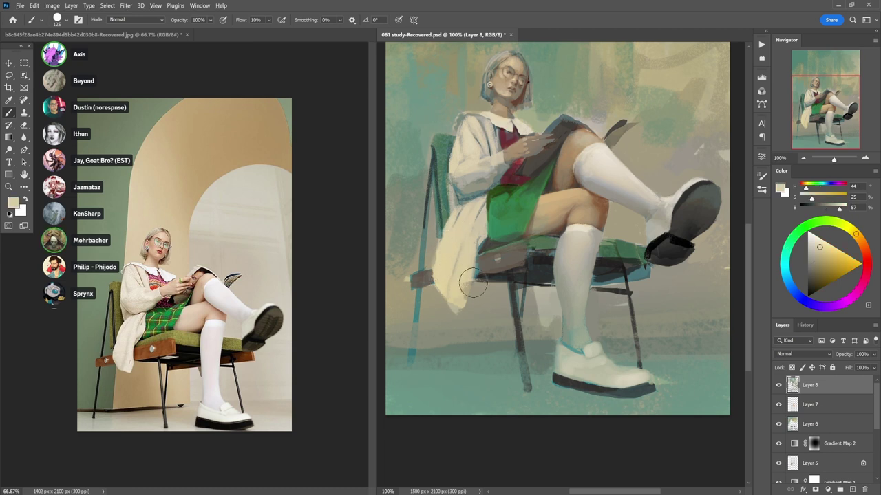
{"action": "scroll", "coordinate": [473, 282], "scroll_direction": "up", "scroll_amount": 1}
{"action": "left_click", "coordinate": [466, 253], "text": "alt"}
{"action": "key", "text": "bracketleft"}
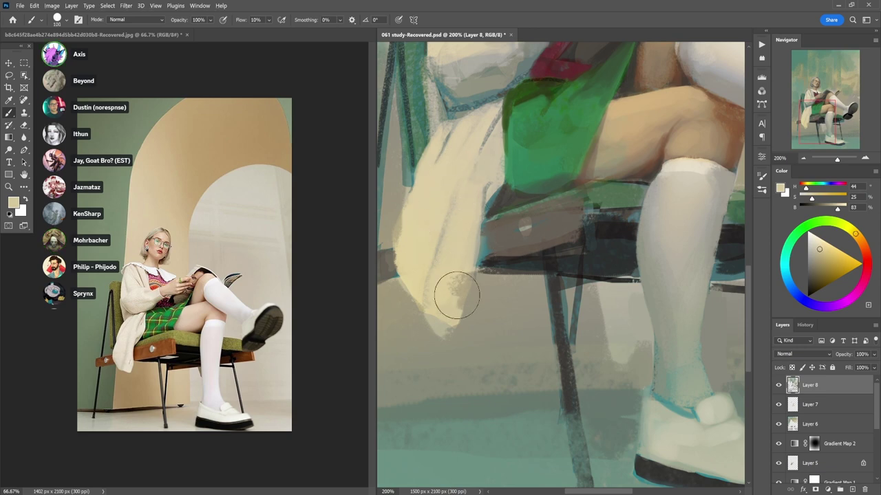
{"action": "key", "text": "bracketleft"}
{"action": "key", "text": "bracketleft"}
{"action": "key", "text": "bracketleft"}
{"action": "key", "text": "bracketleft"}
{"action": "key", "text": "bracketleft"}
{"action": "key", "text": "bracketleft"}
{"action": "left_click_drag", "start_coordinate": [454, 320], "coordinate": [470, 265]}
{"action": "key", "text": "ctrl+shift+s"}
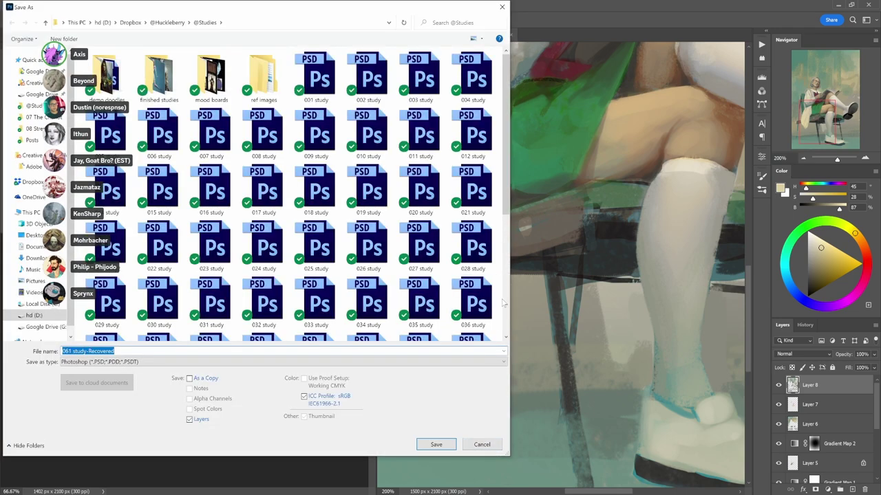
{"action": "scroll", "coordinate": [503, 302], "scroll_direction": "down", "scroll_amount": 4}
{"action": "left_click", "coordinate": [107, 313]}
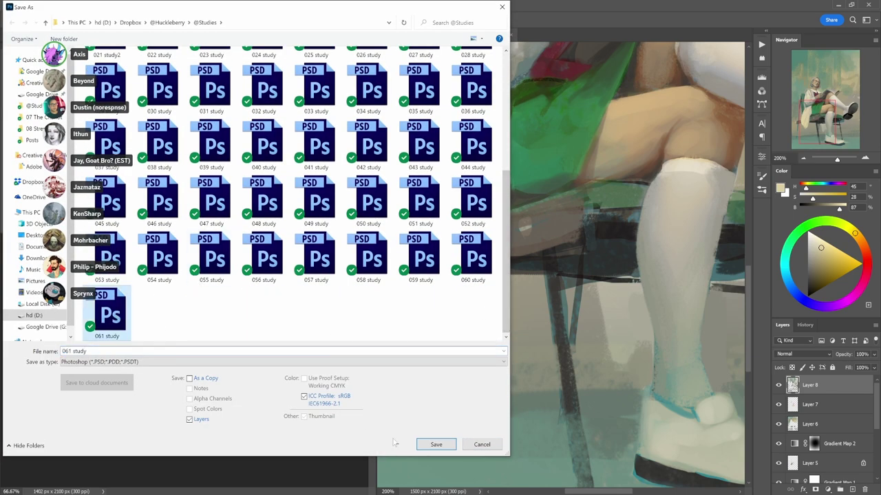
{"action": "left_click", "coordinate": [437, 444]}
{"action": "left_click", "coordinate": [464, 254]}
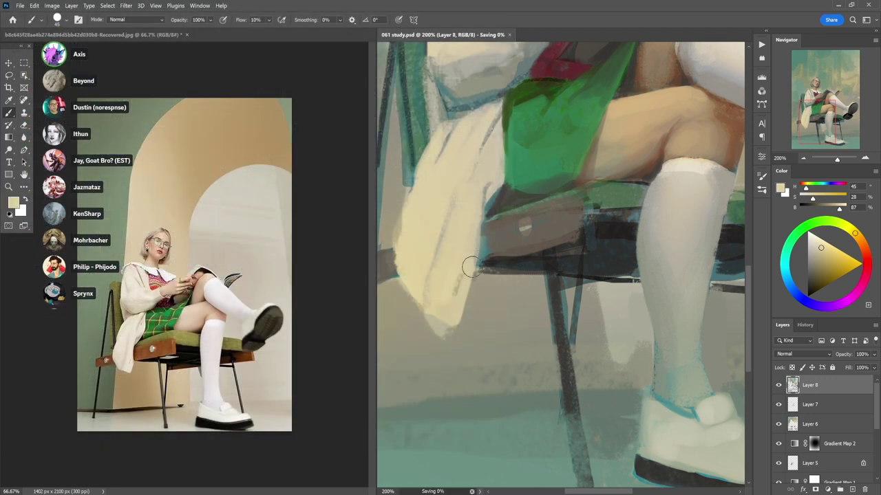
- Sharpen the cardigan hem's lower point and rear edge with sampled cream and background grey-beige
{"action": "left_click", "coordinate": [429, 317], "text": "alt"}
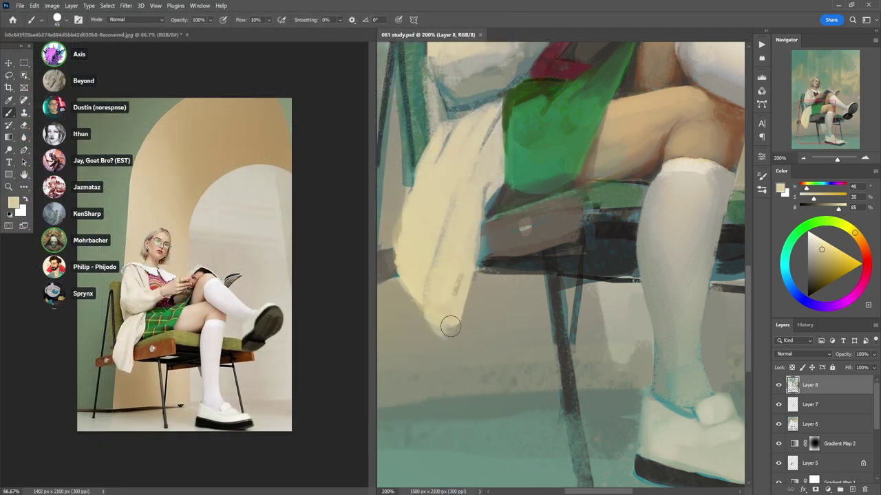
{"action": "left_click", "coordinate": [435, 335], "text": "alt"}
{"action": "left_click_drag", "start_coordinate": [417, 321], "coordinate": [422, 322]}
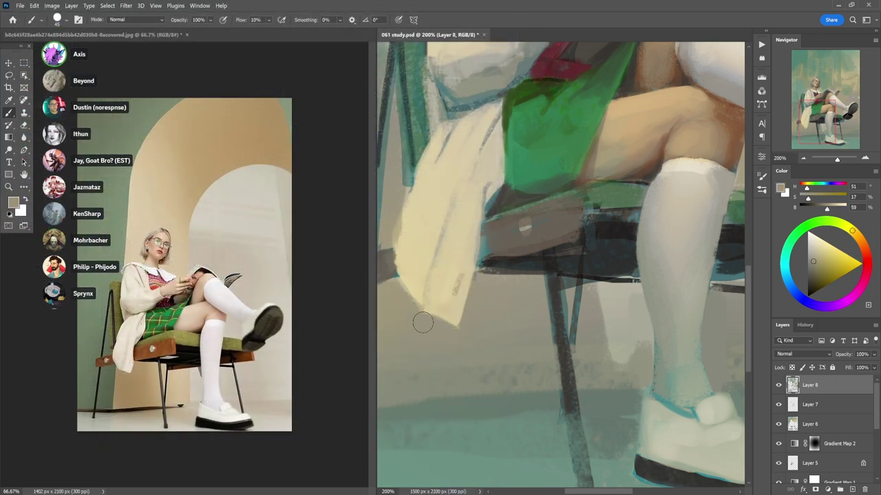
{"action": "left_click", "coordinate": [414, 265], "text": "alt"}
{"action": "mouse_move", "coordinate": [419, 249]}
{"action": "left_mouse_down"}
{"action": "mouse_move", "coordinate": [475, 297]}
{"action": "mouse_move", "coordinate": [465, 238]}
{"action": "left_mouse_up"}
{"action": "left_click", "coordinate": [449, 274], "text": "alt"}
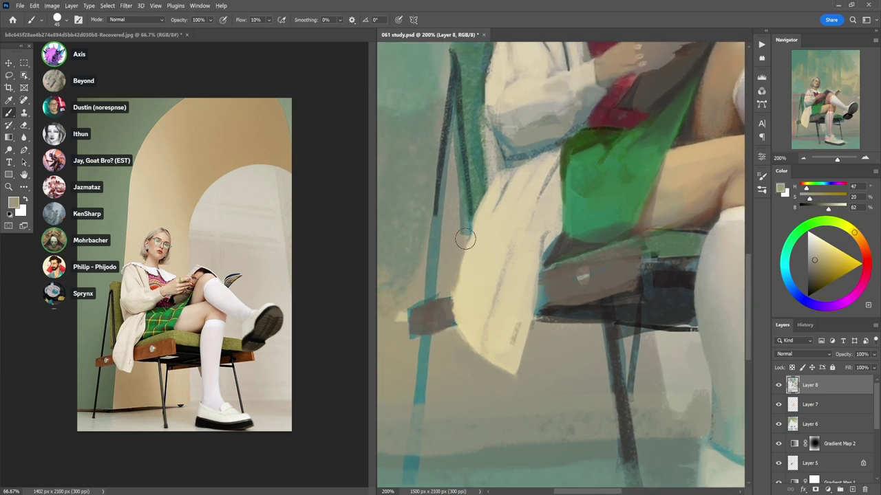
- Paint the lower end of the chair back beside the cardigan with sampled teal and green
{"action": "left_click", "coordinate": [486, 178], "text": "alt"}
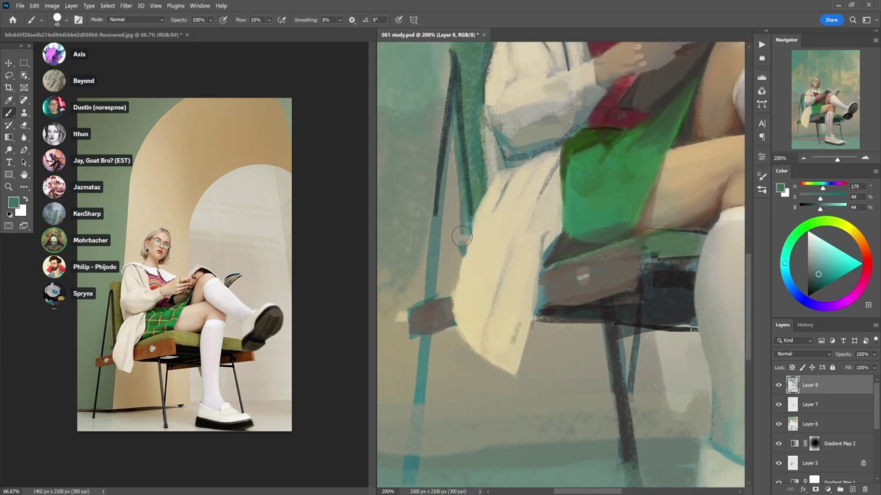
{"action": "left_click_drag", "start_coordinate": [461, 237], "coordinate": [454, 157]}
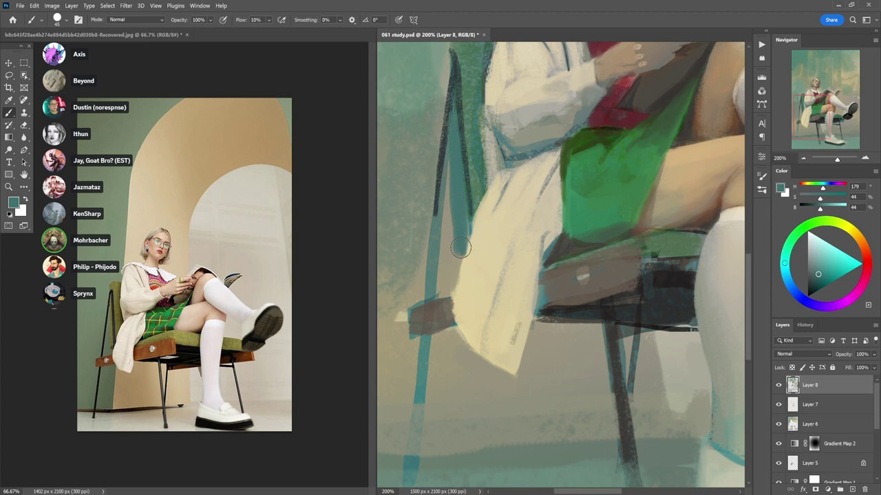
{"action": "key", "text": "ctrl+z"}
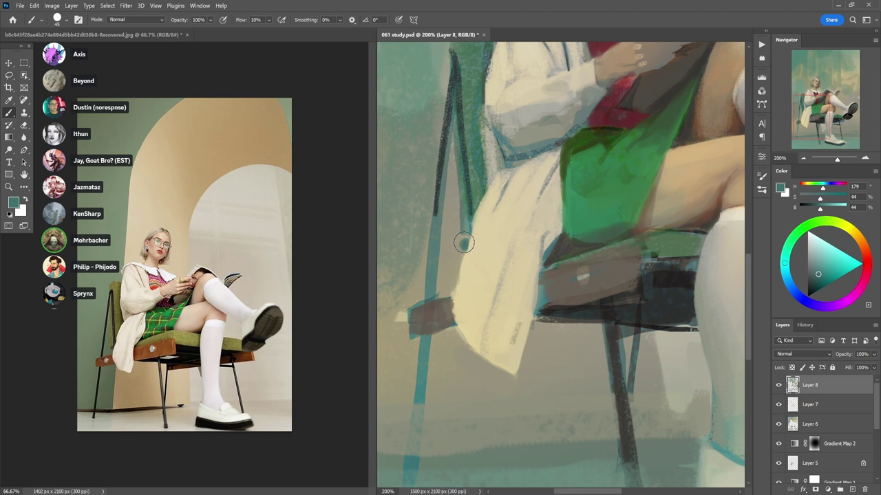
{"action": "left_click", "coordinate": [477, 195], "text": "alt"}
{"action": "mouse_move", "coordinate": [464, 235]}
{"action": "left_mouse_down"}
{"action": "mouse_move", "coordinate": [452, 125]}
{"action": "mouse_move", "coordinate": [467, 276]}
{"action": "left_mouse_up"}
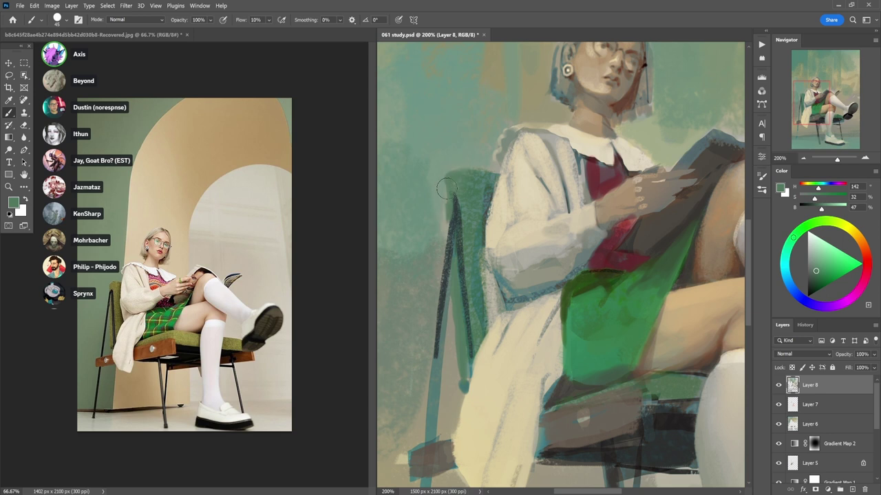
- Fill out the chair back's upper corner and cardigan side with sampled greens, lowering the brush to 90% opacity
{"action": "left_click", "coordinate": [455, 196], "text": "alt"}
{"action": "left_click", "coordinate": [481, 218], "text": "alt"}
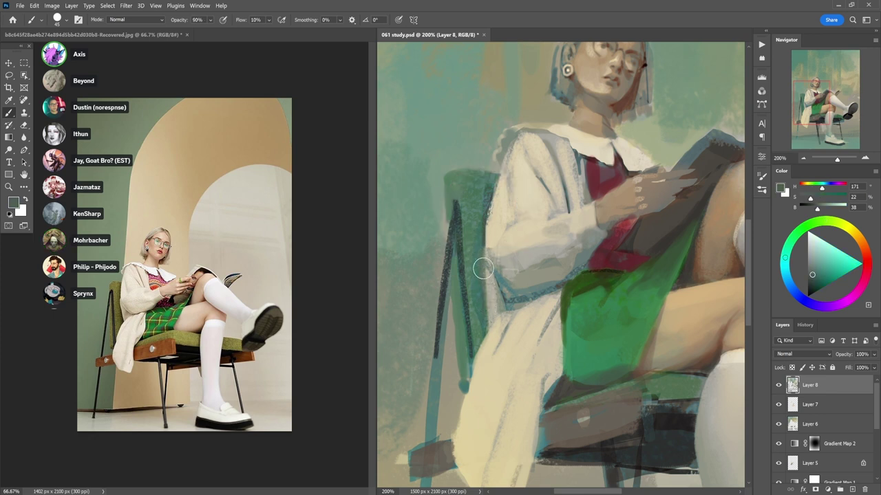
{"action": "left_click_drag", "start_coordinate": [483, 269], "coordinate": [486, 309]}
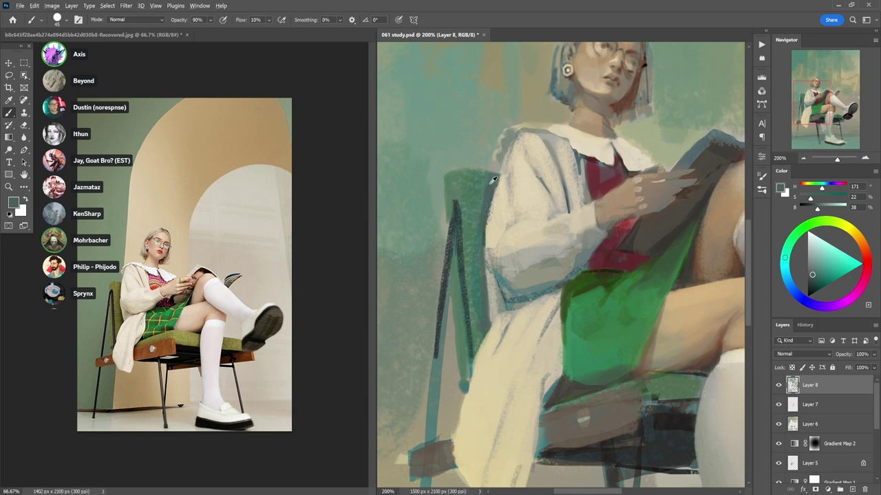
{"action": "left_click", "coordinate": [490, 177], "text": "alt"}
- Smooth the cardigan's shoulder beside the white collar with sampled cream at 90% opacity
{"action": "mouse_move", "coordinate": [517, 201]}
{"action": "left_mouse_down"}
{"action": "mouse_move", "coordinate": [458, 247]}
{"action": "mouse_move", "coordinate": [411, 265]}
{"action": "left_mouse_up"}
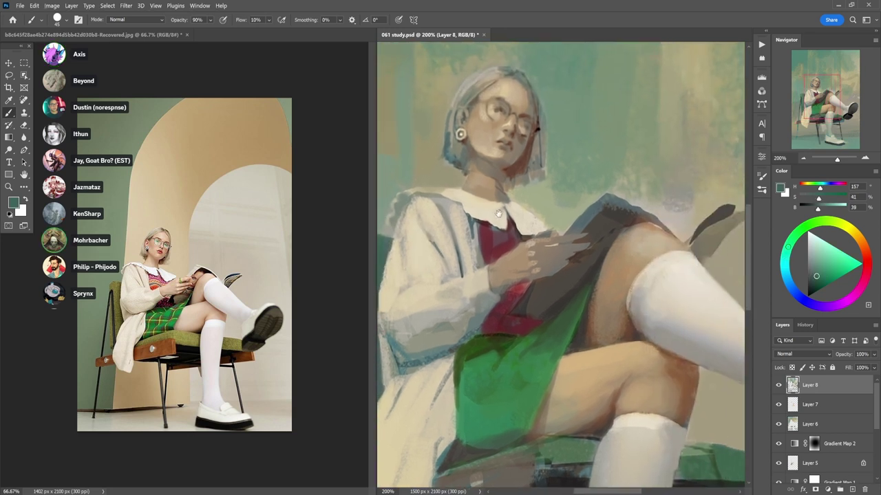
{"action": "left_click", "coordinate": [445, 192], "text": "alt"}
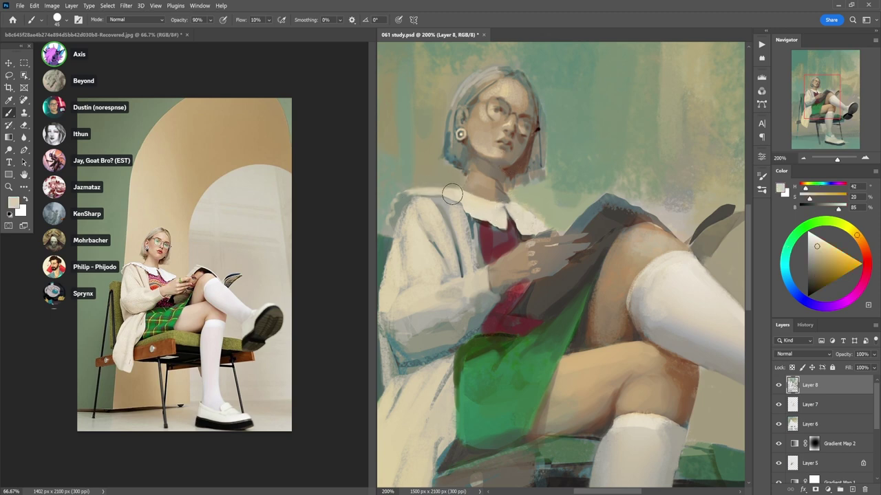
{"action": "scroll", "coordinate": [465, 202], "scroll_direction": "down", "scroll_amount": 1}
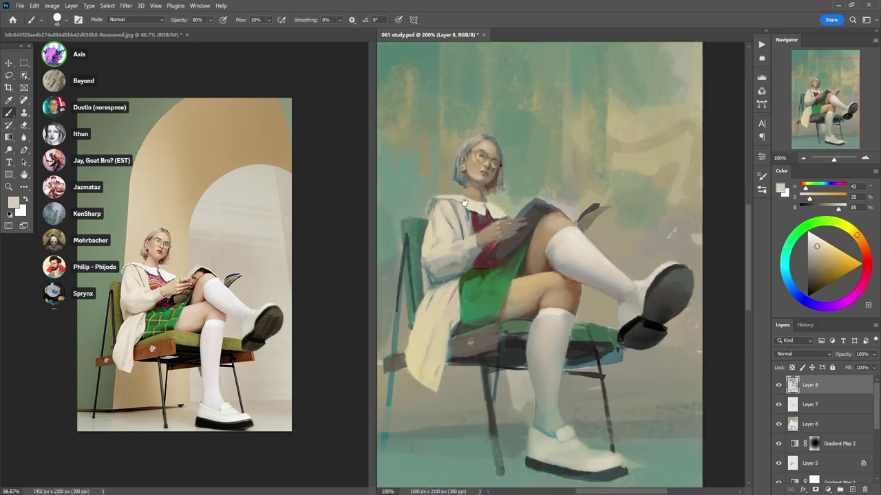
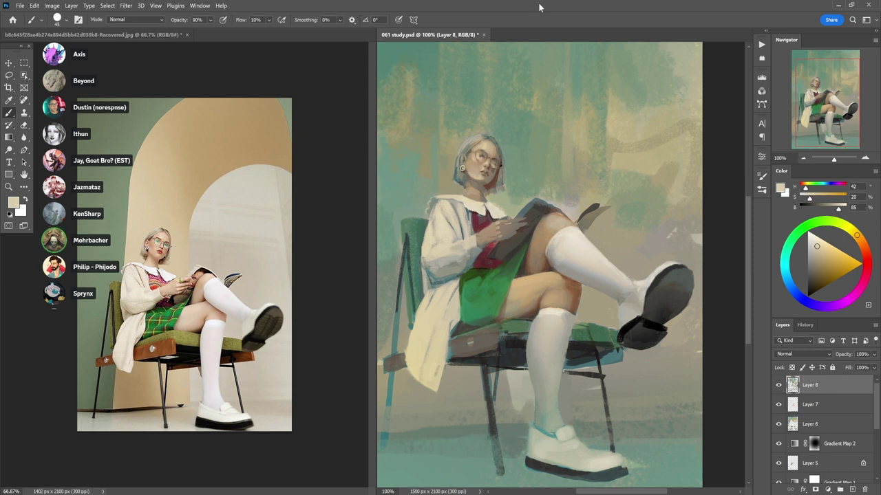
- Blend the lavender patches above the raised shoe into the background with sampled grey-beiges, enlarging the brush to 125 px
{"action": "left_click", "coordinate": [678, 225], "text": "alt"}
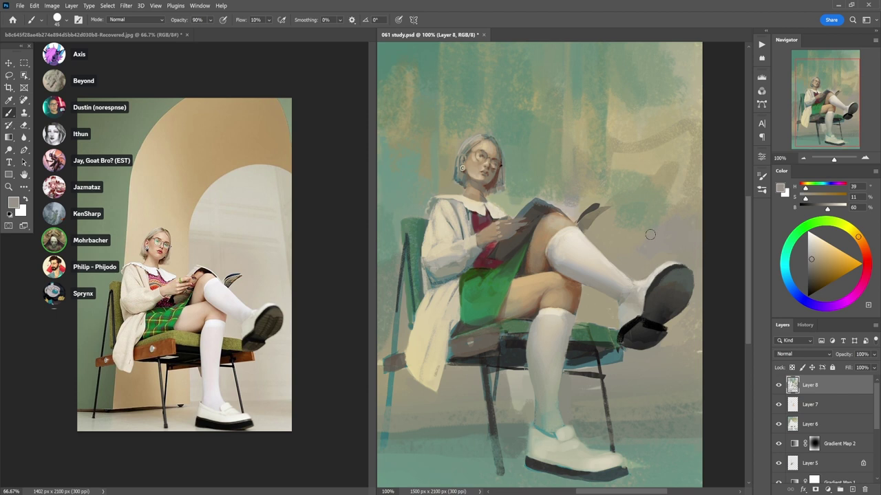
{"action": "left_click", "coordinate": [625, 242], "text": "alt"}
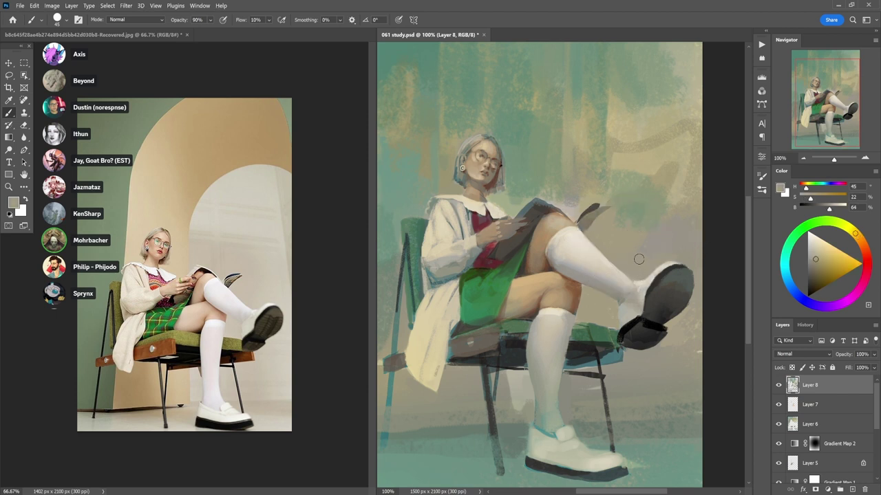
{"action": "key", "text": "bracketright"}
{"action": "key", "text": "bracketright"}
{"action": "key", "text": "bracketright"}
{"action": "key", "text": "bracketright"}
{"action": "key", "text": "bracketright"}
{"action": "key", "text": "bracketright"}
{"action": "key", "text": "4"}
- Paint the background behind the chair back and cardigan with sampled muted greens at 70% opacity
{"action": "left_click_drag", "start_coordinate": [473, 172], "coordinate": [614, 168]}
{"action": "key", "text": "7"}
{"action": "left_click", "coordinate": [525, 237], "text": "alt"}
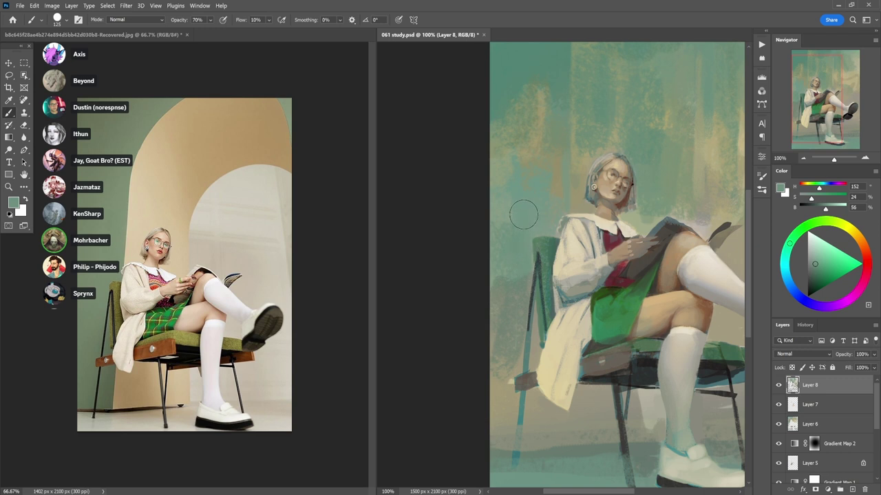
{"action": "left_click", "coordinate": [528, 218], "text": "alt"}
{"action": "left_click", "coordinate": [547, 245], "text": "alt"}
{"action": "left_click", "coordinate": [548, 237], "text": "alt"}
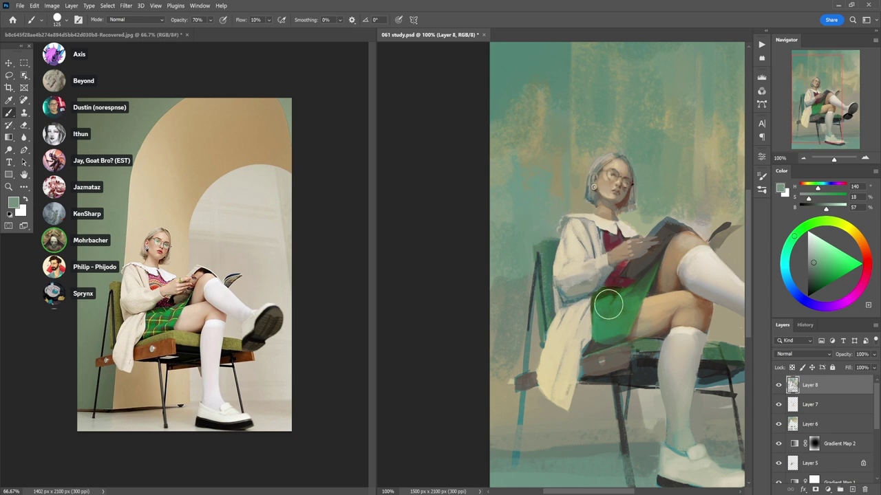
- Lighten the standing leg's sock down to the ankle with soft white strokes at 12% opacity
{"action": "key", "text": "d"}
{"action": "key", "text": "x"}
{"action": "key", "text": "2"}
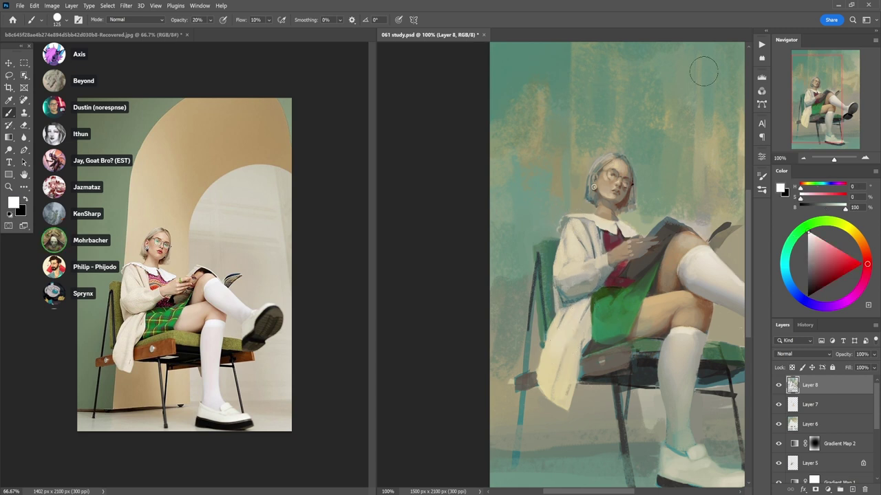
{"action": "left_click_drag", "start_coordinate": [627, 355], "coordinate": [577, 297]}
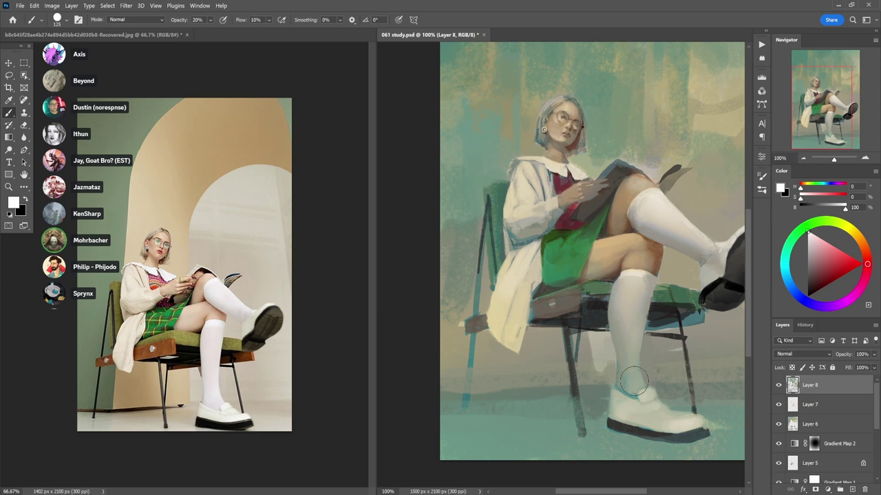
{"action": "key", "text": "3"}
{"action": "mouse_move", "coordinate": [629, 391]}
{"action": "left_mouse_down"}
{"action": "mouse_move", "coordinate": [624, 362]}
{"action": "mouse_move", "coordinate": [638, 400]}
{"action": "mouse_move", "coordinate": [629, 337]}
{"action": "left_mouse_up"}
{"action": "key", "text": "ctrl+z"}
{"action": "key", "text": "1"}
{"action": "key", "text": "2"}
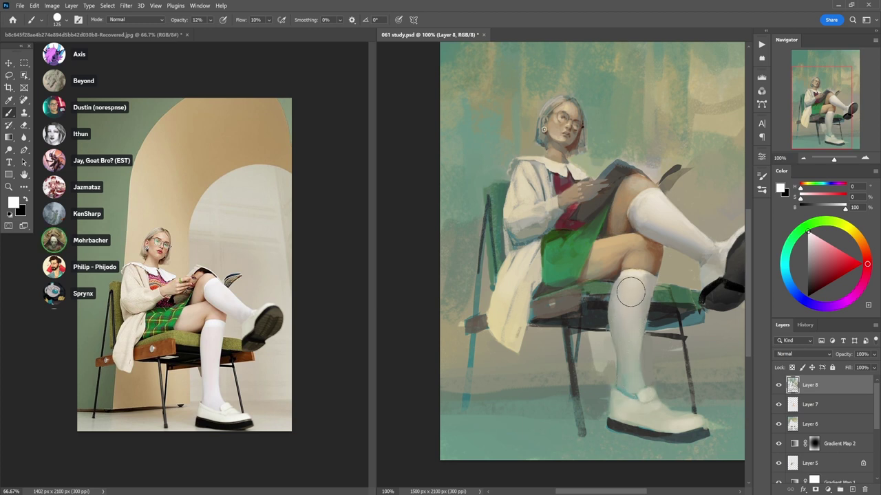
{"action": "mouse_move", "coordinate": [633, 349]}
{"action": "left_mouse_down"}
{"action": "mouse_move", "coordinate": [653, 416]}
{"action": "mouse_move", "coordinate": [652, 367]}
{"action": "left_mouse_up"}
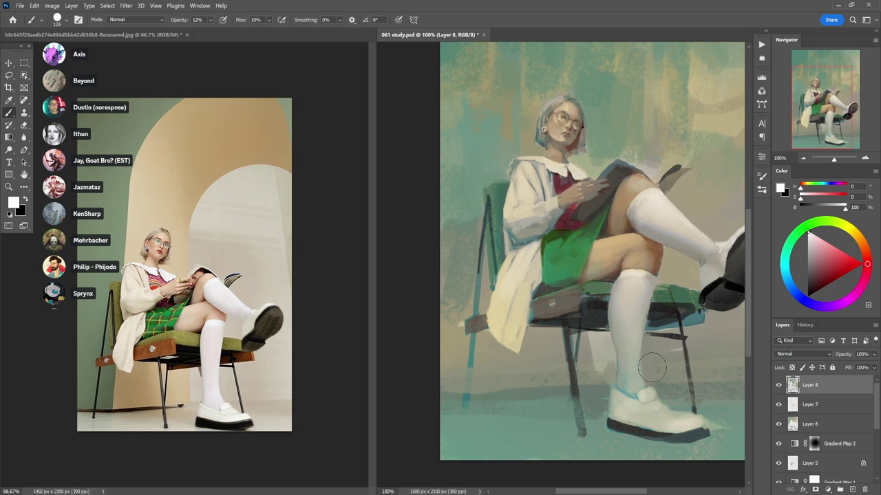
- Soften the background between the head and the canvas's far edge with sampled beiges at 70% and 40% opacity
{"action": "left_click", "coordinate": [601, 342], "text": "alt"}
{"action": "key", "text": "6"}
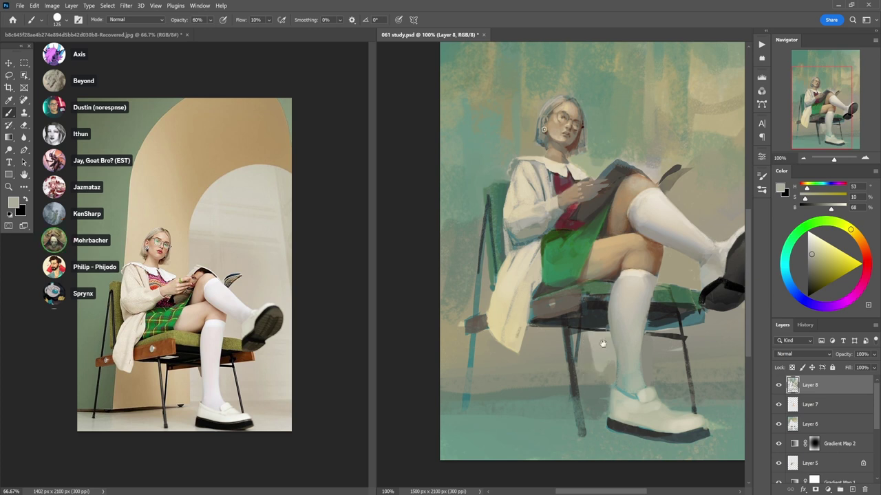
{"action": "mouse_move", "coordinate": [602, 344]}
{"action": "left_mouse_down"}
{"action": "mouse_move", "coordinate": [527, 358]}
{"action": "mouse_move", "coordinate": [516, 368]}
{"action": "left_mouse_up"}
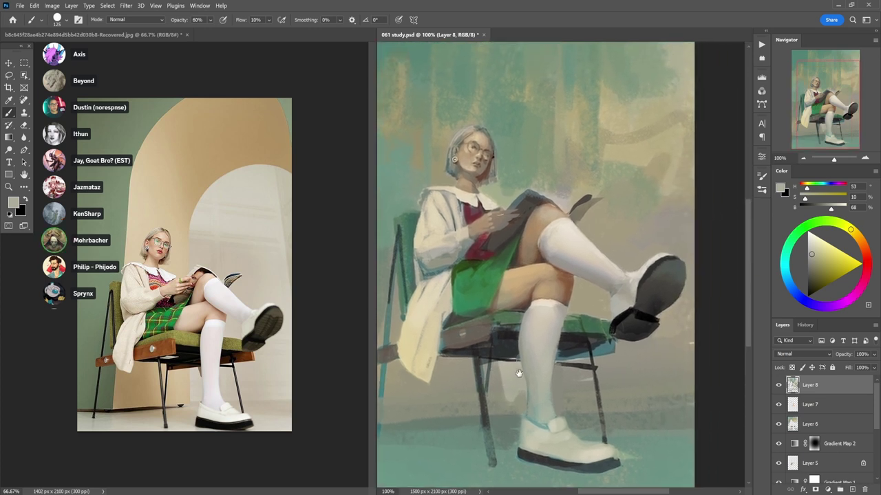
{"action": "left_click", "coordinate": [625, 143], "text": "alt"}
{"action": "key", "text": "7"}
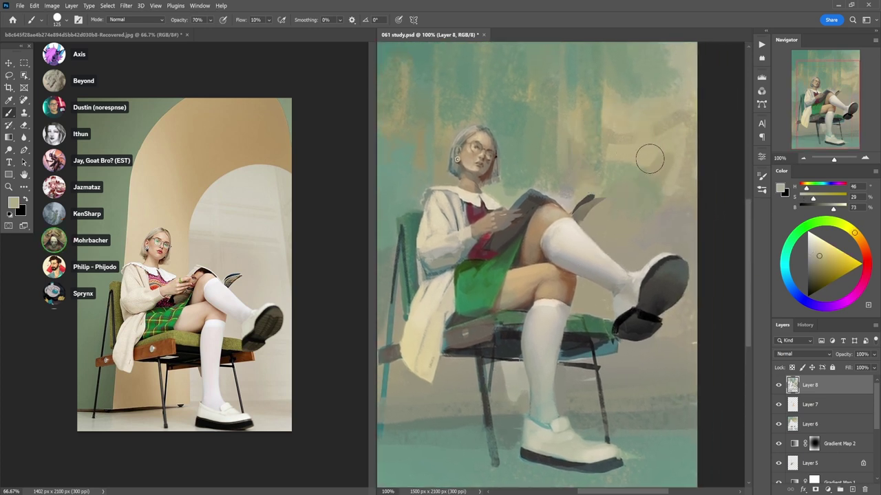
{"action": "left_click_drag", "start_coordinate": [641, 127], "coordinate": [628, 155]}
{"action": "key", "text": "4"}
{"action": "left_click", "coordinate": [596, 159], "text": "alt"}
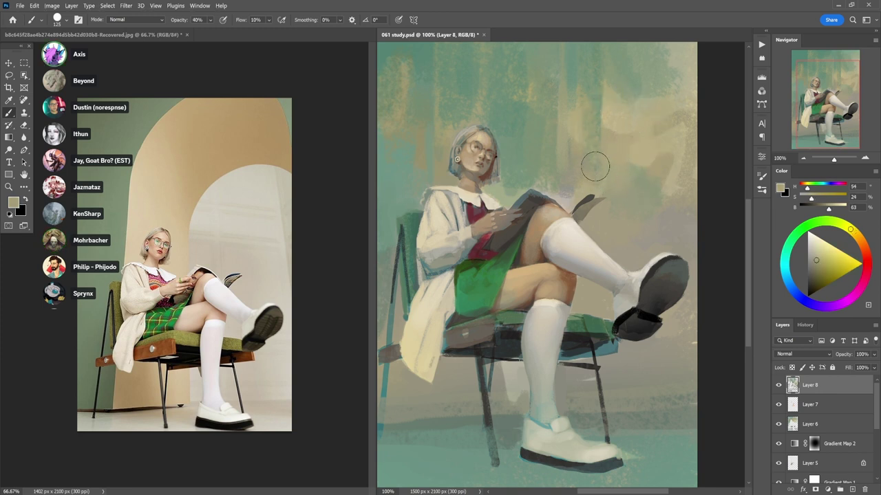
{"action": "left_click", "coordinate": [581, 148], "text": "alt"}
- Shade the raised leg's sock with sampled warm grey at 30% opacity, and save the painting
{"action": "left_click", "coordinate": [558, 255], "text": "alt"}
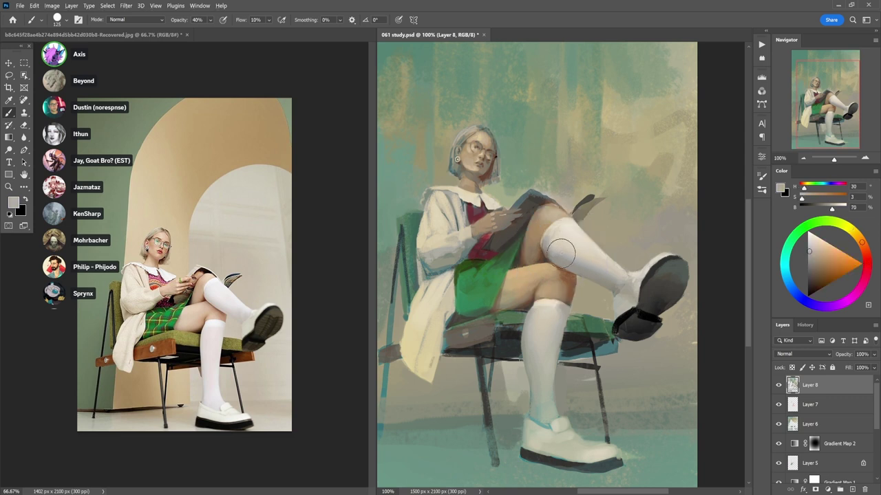
{"action": "key", "text": "3"}
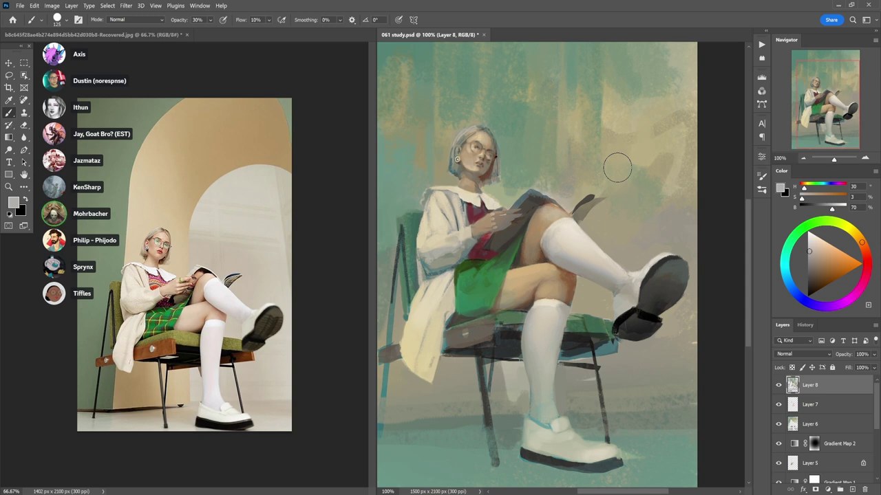
{"action": "key", "text": "ctrl+space"}
{"action": "left_click_drag", "start_coordinate": [486, 176], "coordinate": [498, 179]}
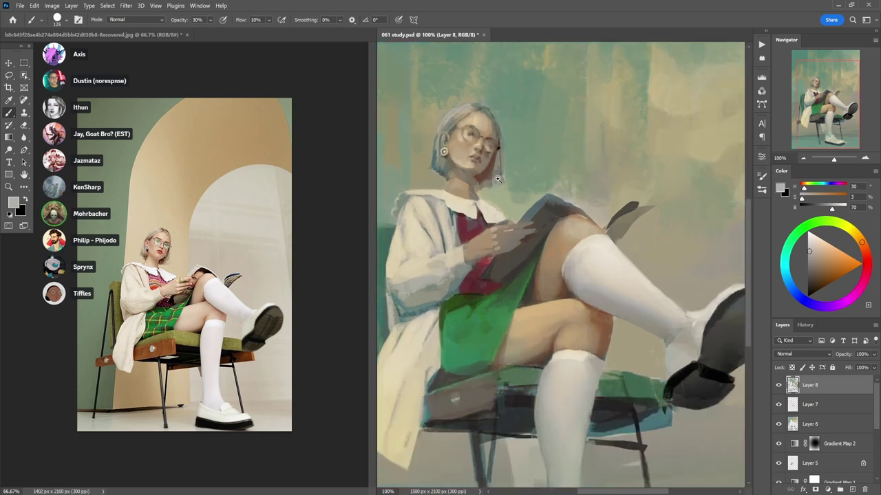
{"action": "key", "text": "ctrl+alt+space"}
{"action": "left_click", "coordinate": [467, 301]}
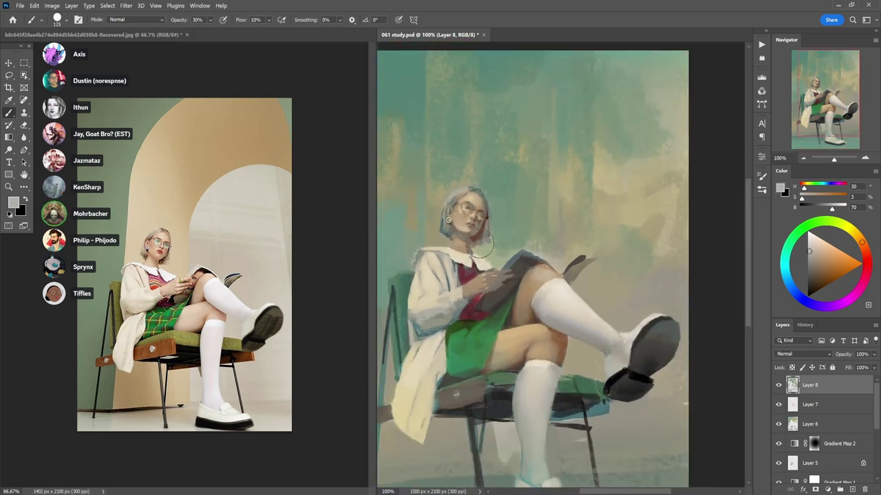
{"action": "key", "text": "space"}
{"action": "left_click_drag", "start_coordinate": [487, 270], "coordinate": [558, 233]}
{"action": "key", "text": "ctrl+s"}
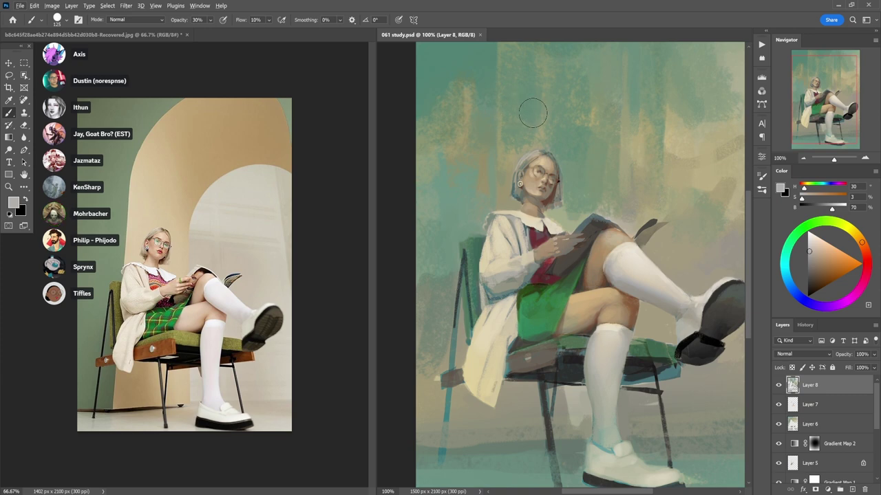
- Even out the book cover beside the fingers with sampled dark brown, using a 35 px brush at 30% opacity
{"action": "left_click", "coordinate": [576, 260], "text": "alt"}
{"action": "left_click", "coordinate": [575, 262], "text": "ctrl"}
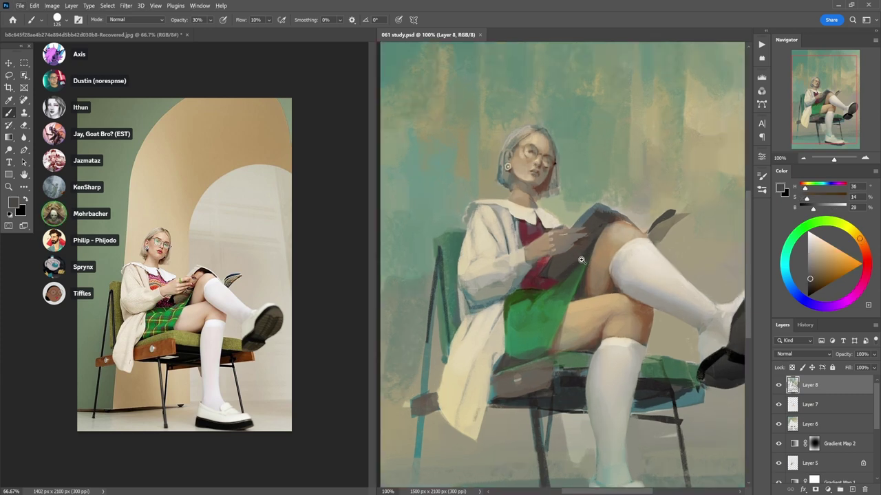
{"action": "key", "text": "bracketleft"}
{"action": "key", "text": "bracketleft"}
{"action": "key", "text": "bracketleft"}
{"action": "key", "text": "bracketleft"}
{"action": "key", "text": "bracketleft"}
{"action": "key", "text": "bracketleft"}
{"action": "key", "text": "bracketleft"}
{"action": "key", "text": "bracketleft"}
{"action": "key", "text": "bracketleft"}
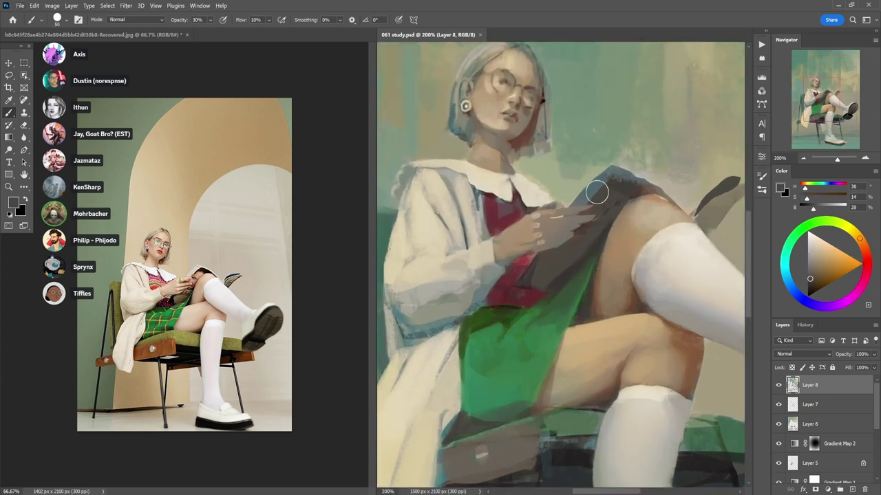
{"action": "left_click_drag", "start_coordinate": [596, 195], "coordinate": [604, 177]}
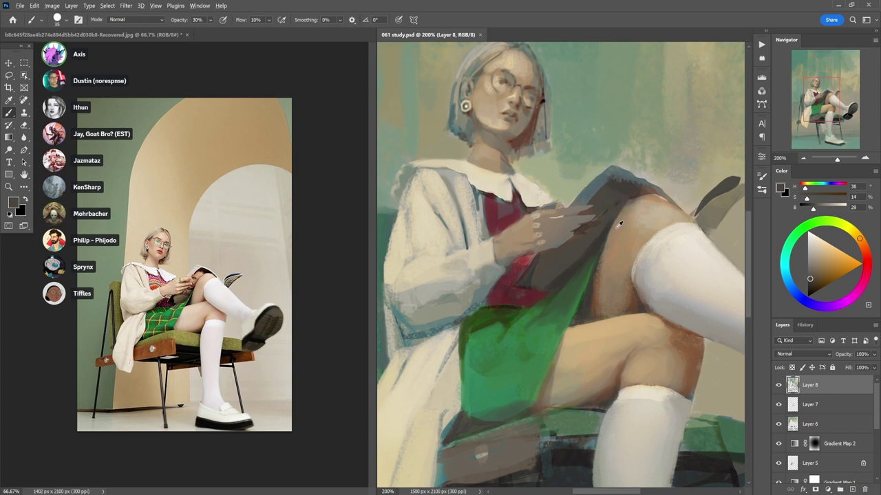
- Paint the gaps between the fingers and the adjacent book cover in sampled dark red, using a 20 px brush at 100% opacity
{"action": "left_click", "coordinate": [522, 287], "text": "alt"}
{"action": "key", "text": "5"}
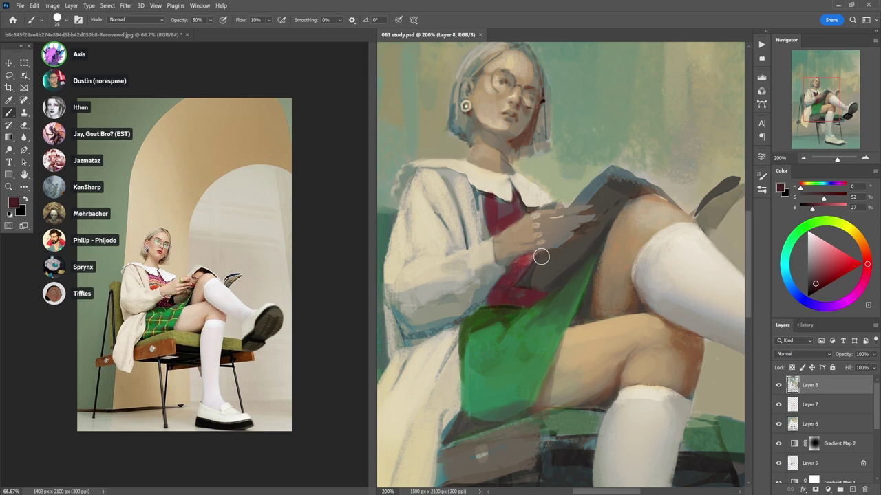
{"action": "key", "text": "bracketleft"}
{"action": "key", "text": "bracketleft"}
{"action": "key", "text": "bracketleft"}
{"action": "key", "text": "0"}
{"action": "left_click_drag", "start_coordinate": [549, 251], "coordinate": [566, 243]}
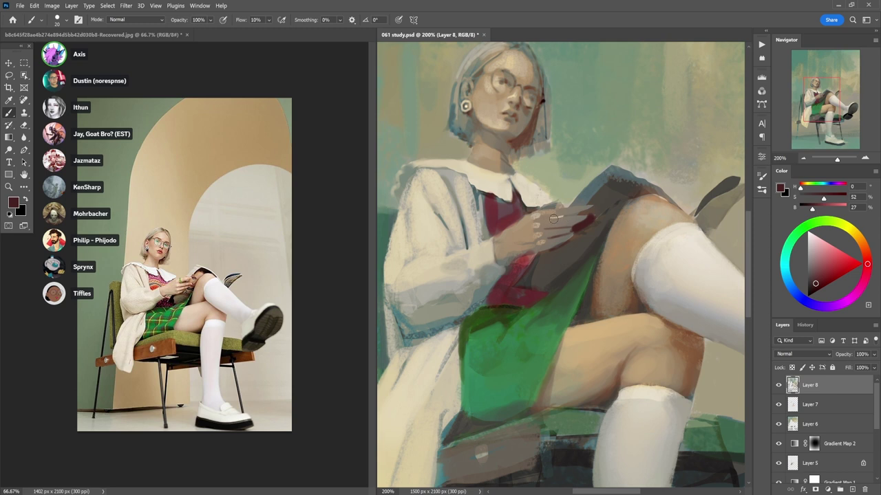
{"action": "left_click_drag", "start_coordinate": [553, 219], "coordinate": [563, 214]}
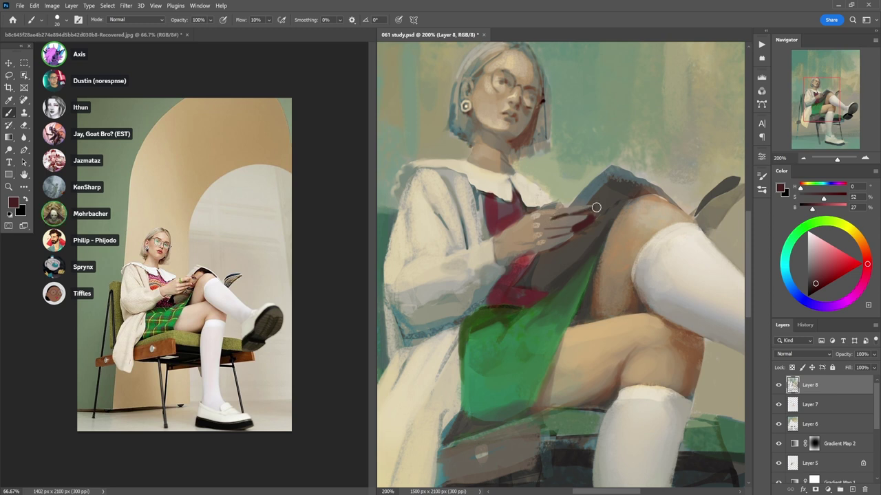
- Glaze the book cover with sampled dark red at 40% opacity and deepen the shadows beside the skirt with dark olive
{"action": "left_click", "coordinate": [590, 210], "text": "alt"}
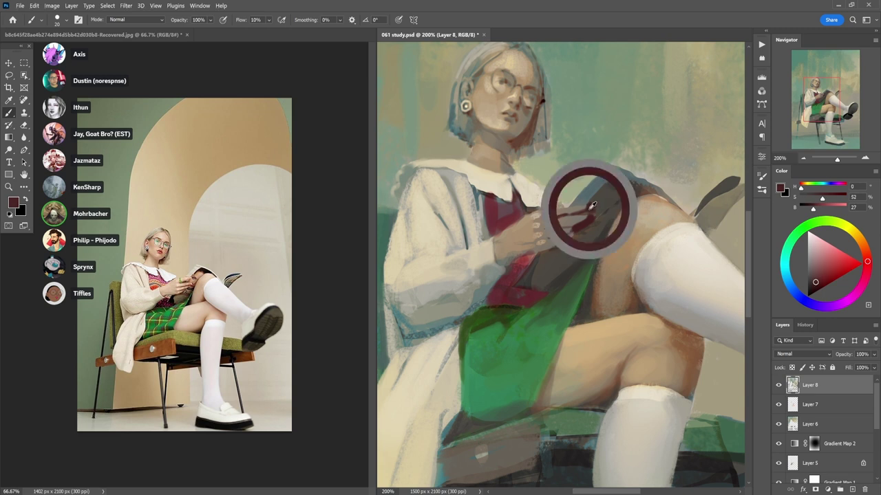
{"action": "key", "text": "4"}
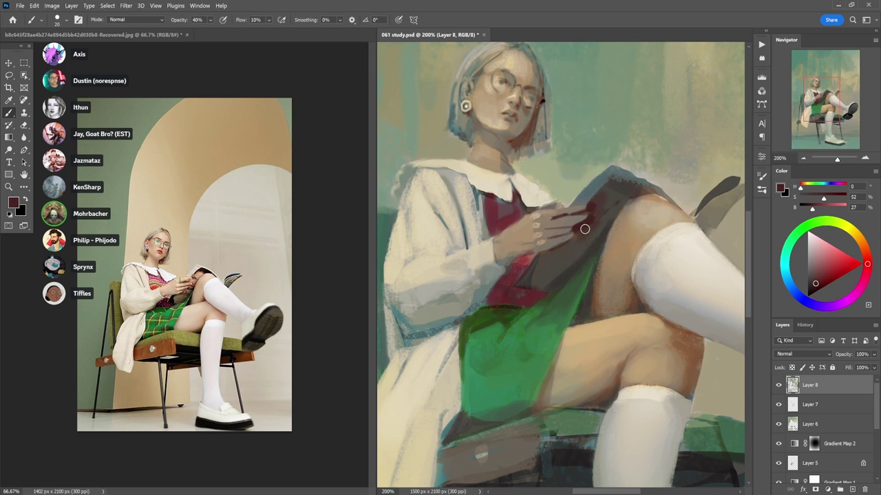
{"action": "mouse_move", "coordinate": [566, 238]}
{"action": "left_mouse_down"}
{"action": "mouse_move", "coordinate": [529, 275]}
{"action": "mouse_move", "coordinate": [553, 266]}
{"action": "mouse_move", "coordinate": [537, 281]}
{"action": "left_mouse_up"}
{"action": "left_click", "coordinate": [558, 256], "text": "alt"}
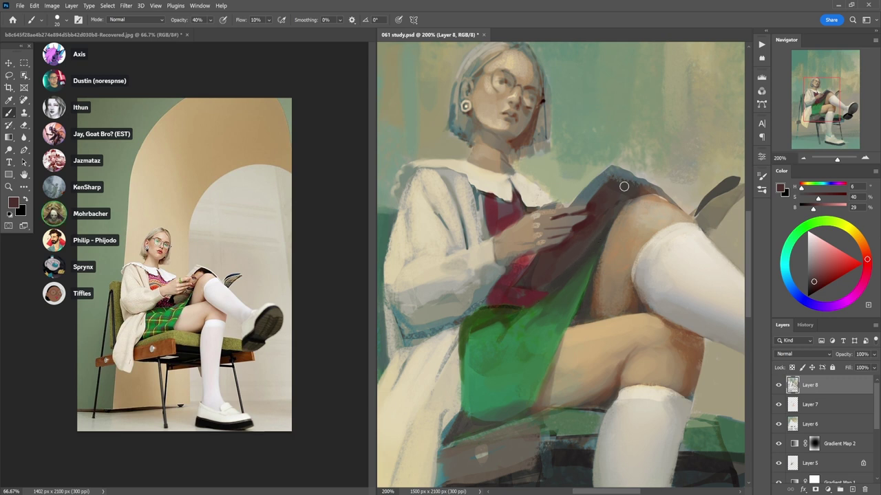
{"action": "left_click", "coordinate": [527, 299], "text": "alt"}
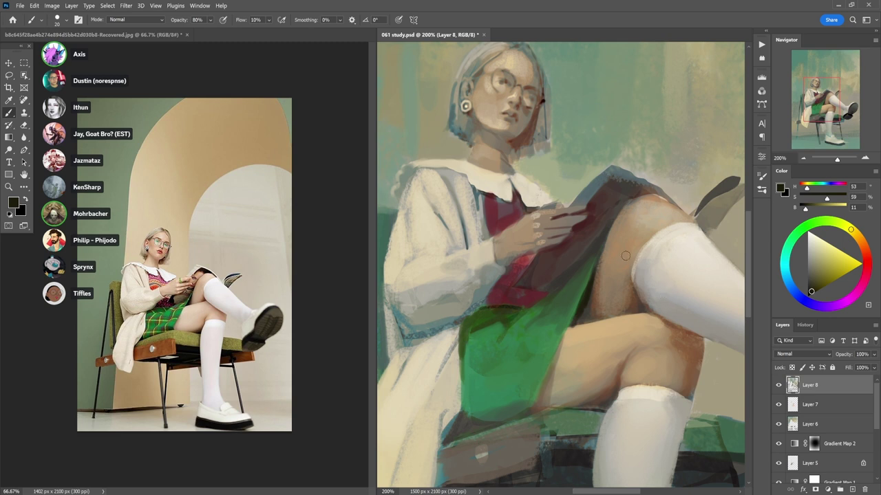
- Refine the raised leg's thigh and knee with sampled browns and tan skin tones, lowering the brush to 50% opacity
{"action": "left_click", "coordinate": [642, 309], "text": "alt"}
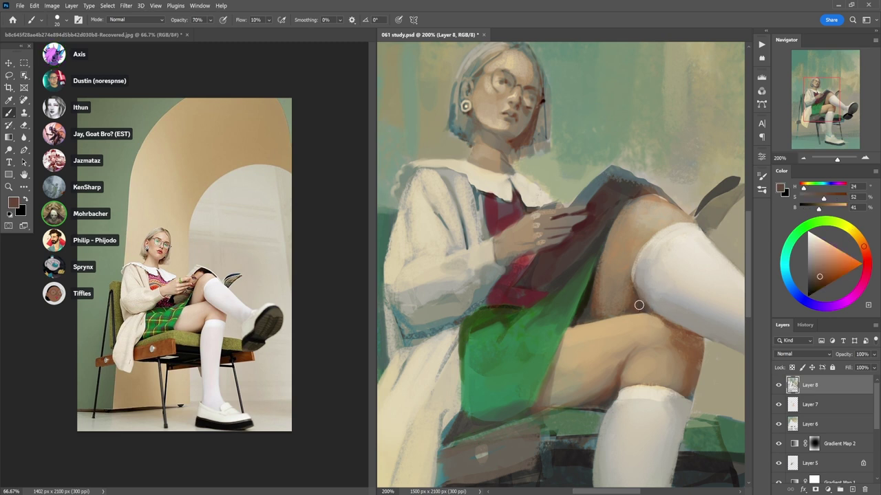
{"action": "left_click_drag", "start_coordinate": [671, 300], "coordinate": [600, 335]}
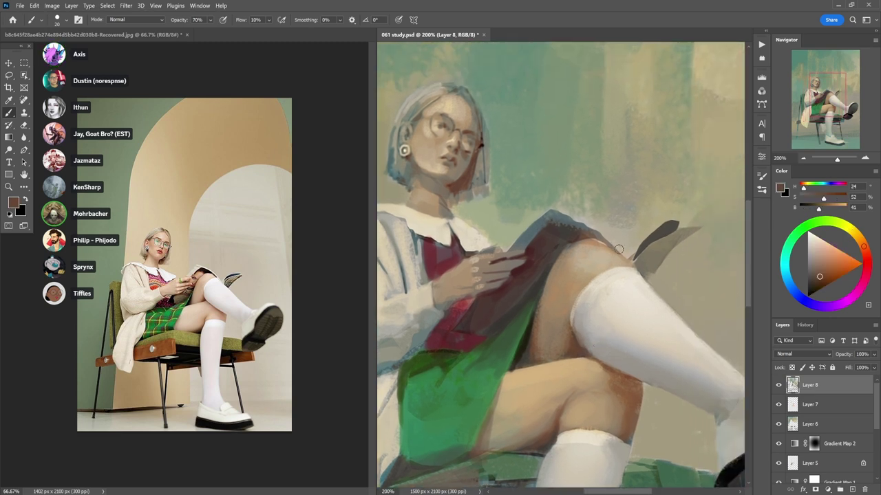
{"action": "key", "text": "4"}
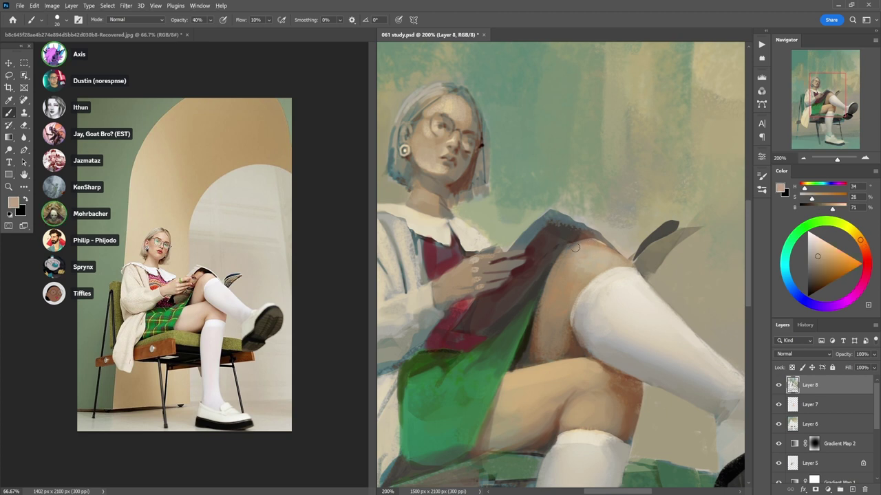
{"action": "left_click", "coordinate": [569, 250], "text": "alt"}
{"action": "key", "text": "5"}
{"action": "left_click_drag", "start_coordinate": [574, 250], "coordinate": [574, 248]}
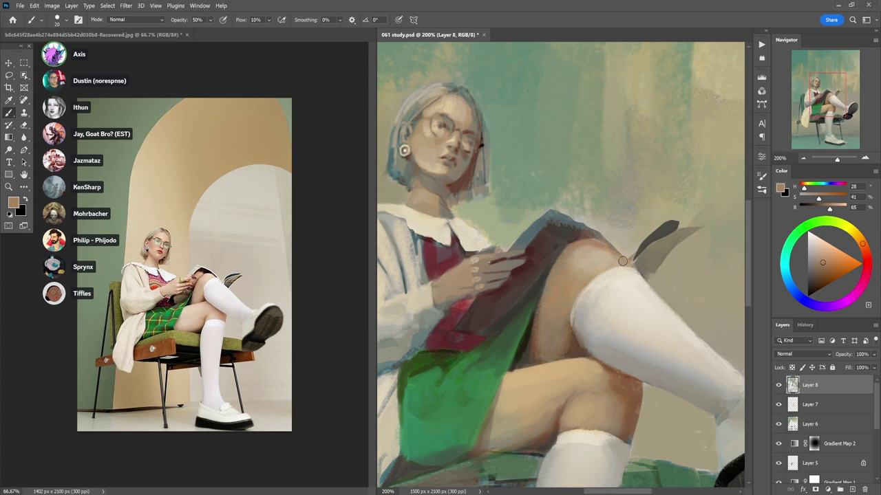
- Blend lighter sampled skin tones over the top of the raised knee at 30% opacity
{"action": "key", "text": "ctrl+minus"}
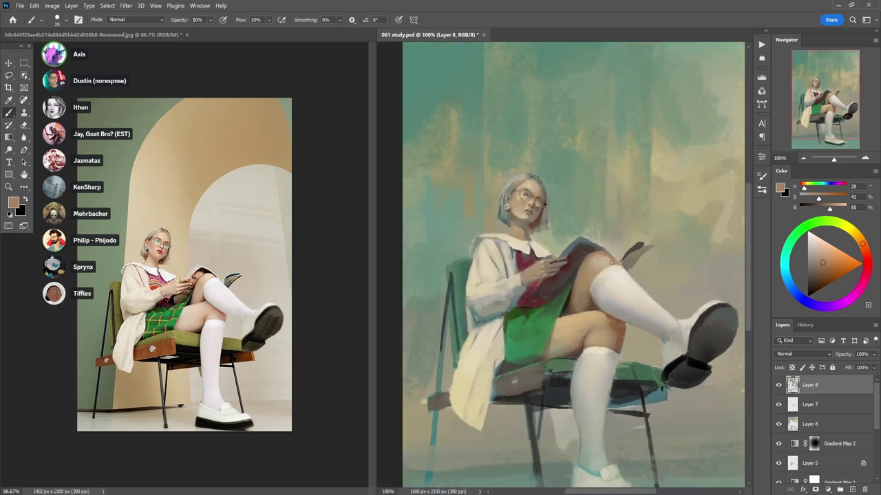
{"action": "scroll", "coordinate": [611, 262], "scroll_direction": "up", "scroll_amount": 1}
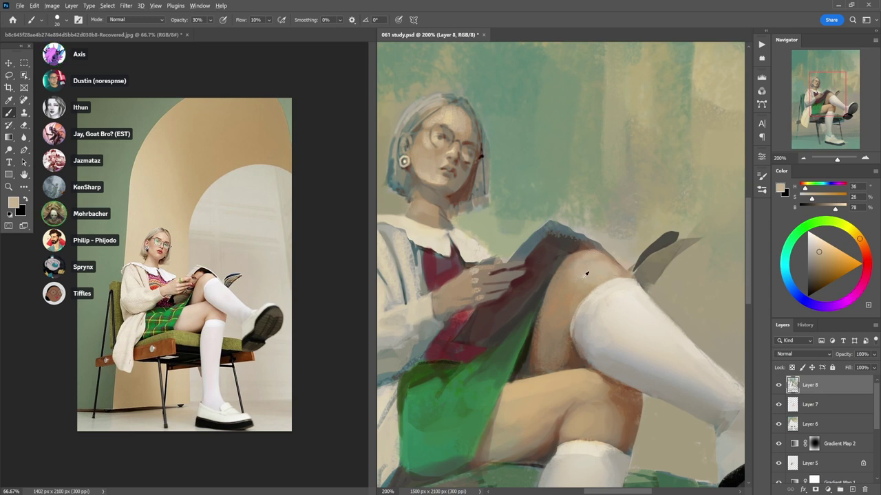
{"action": "left_click", "coordinate": [586, 274], "text": "alt"}
{"action": "left_click", "coordinate": [580, 258], "text": "alt"}
{"action": "left_click_drag", "start_coordinate": [499, 417], "coordinate": [556, 308]}
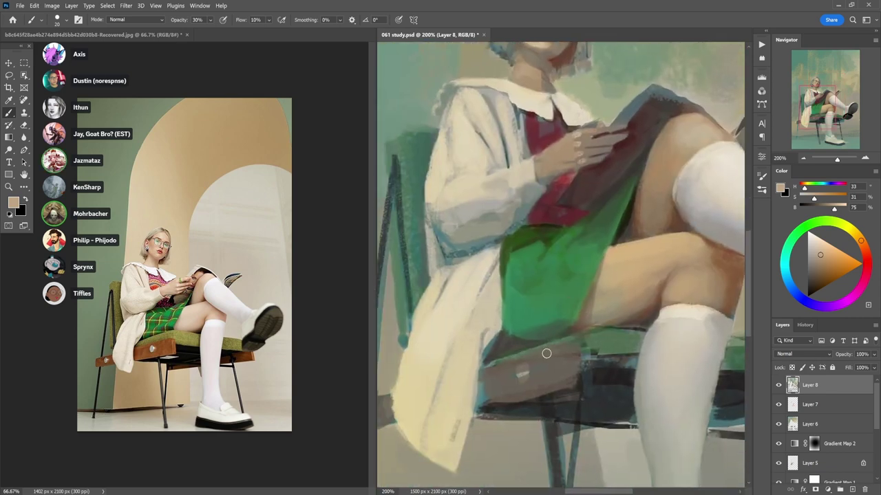
- Darken the shadow between the coat and the seat cushion with sampled near-black, using a 20 px brush and ending at 20% opacity
{"action": "left_click", "coordinate": [611, 371], "text": "alt"}
{"action": "key", "text": "0"}
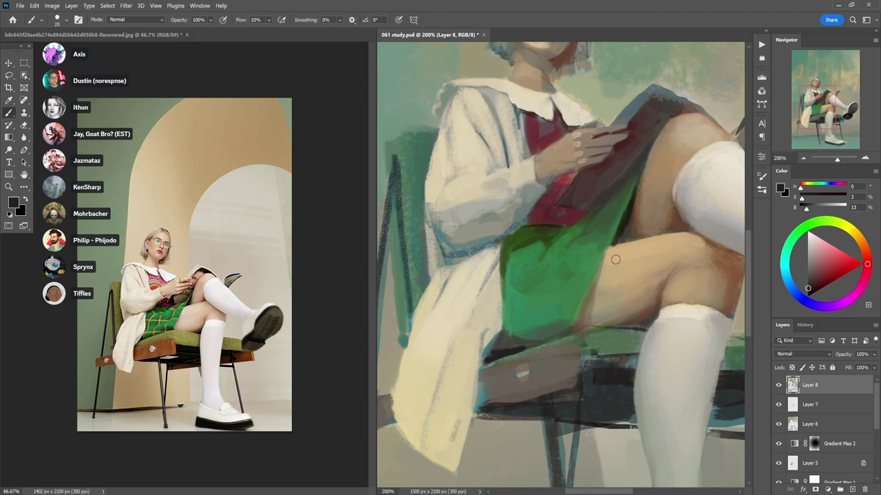
{"action": "left_click", "coordinate": [485, 341], "text": "alt"}
{"action": "left_click", "coordinate": [496, 261], "text": "alt"}
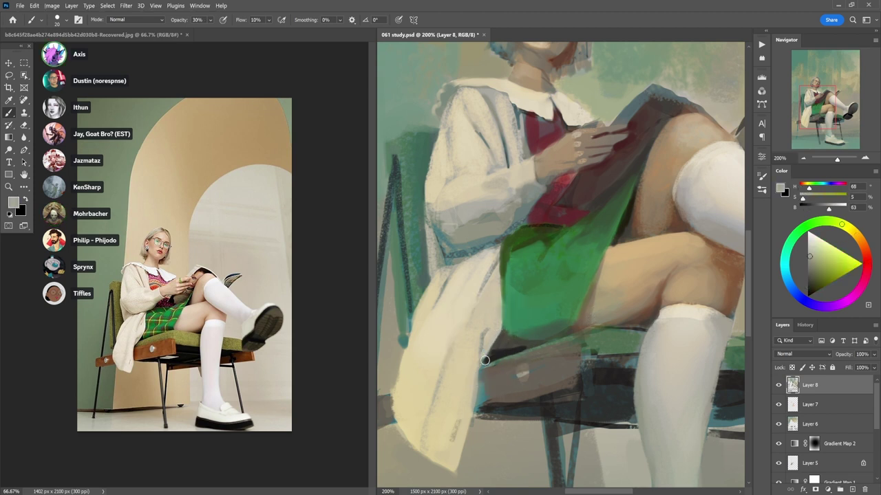
{"action": "left_click", "coordinate": [498, 357], "text": "alt"}
{"action": "key", "text": "2"}
{"action": "left_click_drag", "start_coordinate": [484, 363], "coordinate": [481, 355]}
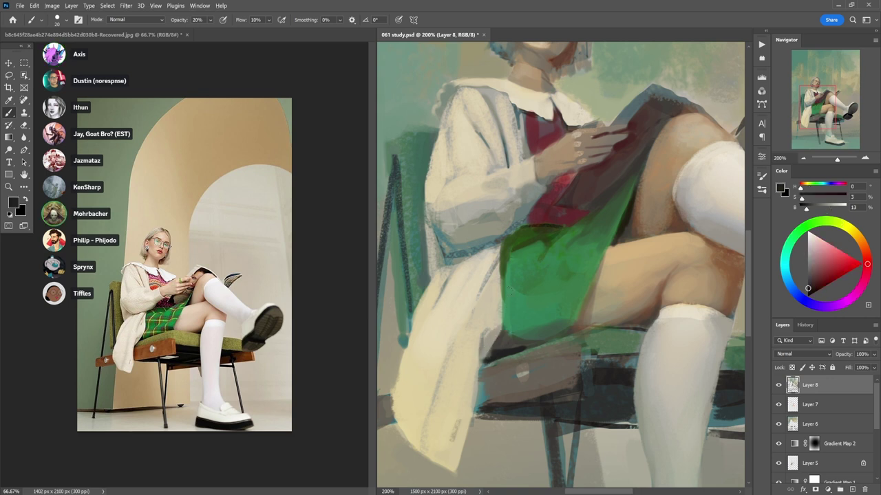
- Refine the coat's edge along the skirt's waist with sampled dark green and light greys, finishing at 50% brush opacity
{"action": "left_click", "coordinate": [502, 250], "text": "alt"}
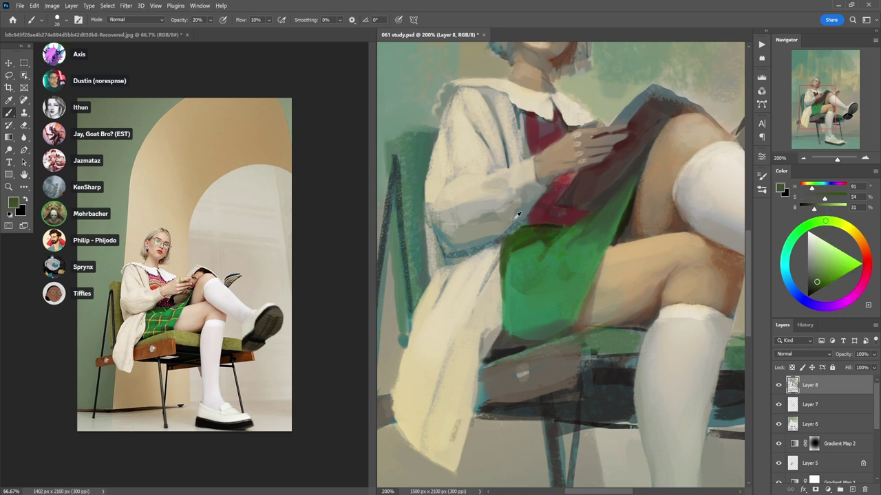
{"action": "left_click", "coordinate": [502, 236], "text": "alt"}
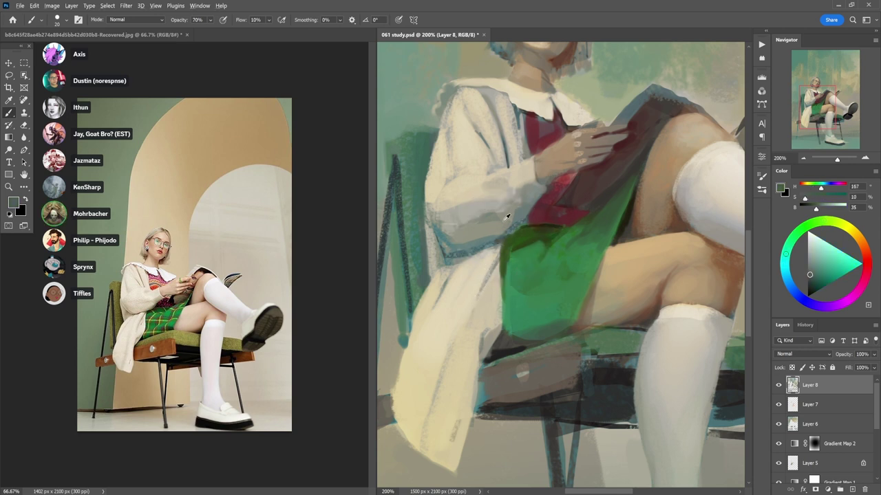
{"action": "key", "text": "3"}
{"action": "left_click", "coordinate": [493, 260], "text": "alt"}
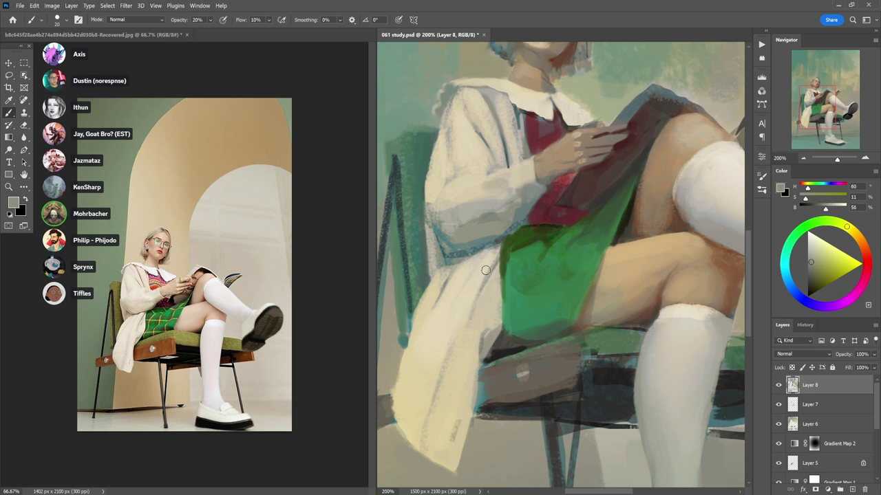
{"action": "key", "text": "5"}
{"action": "left_click", "coordinate": [509, 255], "text": "alt"}
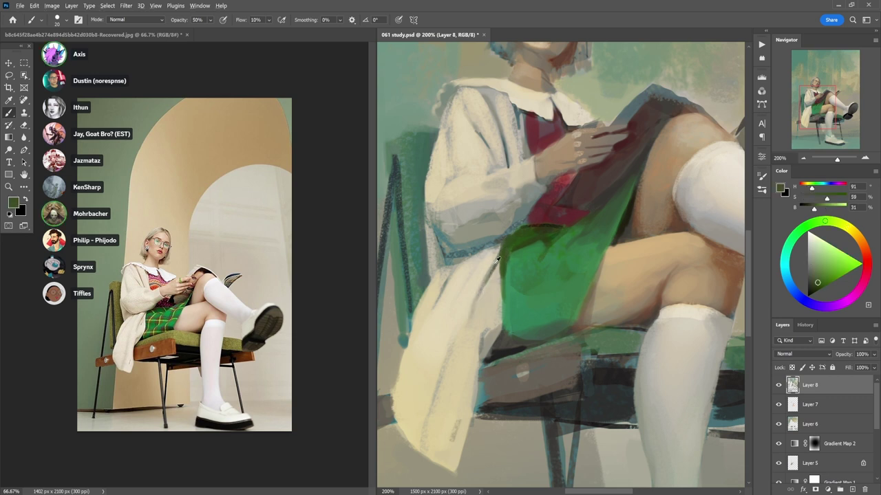
{"action": "left_click", "coordinate": [493, 266], "text": "alt"}
{"action": "left_click", "coordinate": [496, 260], "text": "alt"}
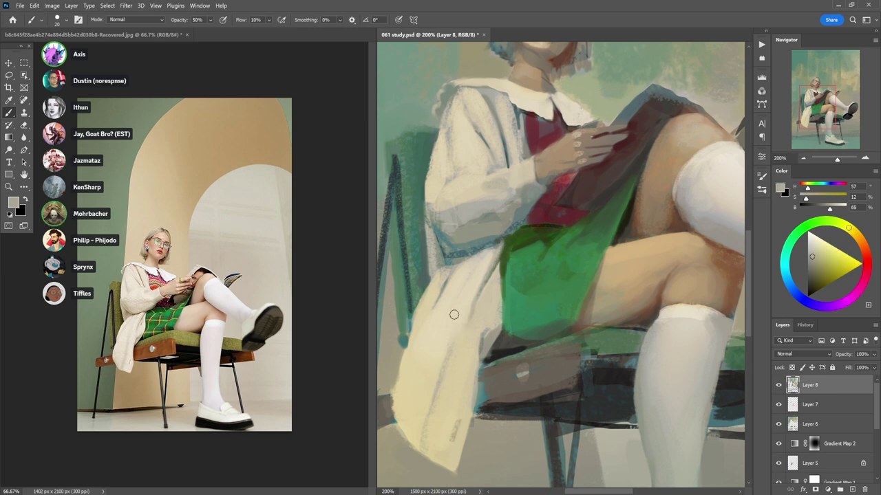
- Repaint the upper part of the hanging coat tail in sampled cream tones with a 40 px brush at 80% opacity
{"action": "left_click", "coordinate": [454, 285], "text": "alt"}
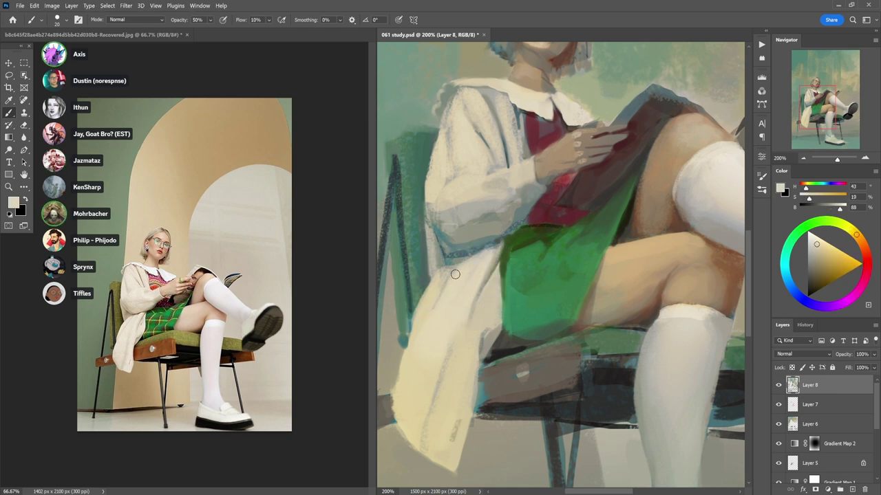
{"action": "left_click", "coordinate": [448, 281], "text": "alt"}
{"action": "left_click", "coordinate": [436, 299], "text": "alt"}
{"action": "left_click", "coordinate": [442, 298], "text": "alt"}
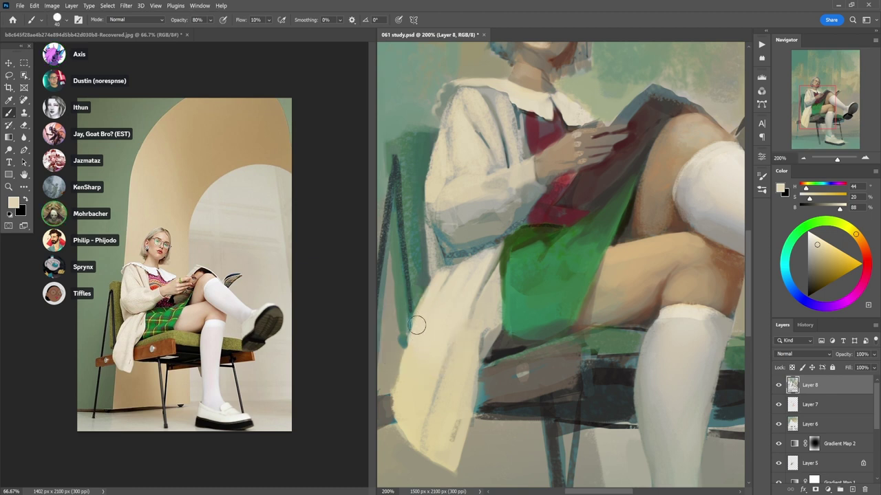
{"action": "left_click", "coordinate": [413, 355], "text": "alt"}
{"action": "mouse_move", "coordinate": [413, 356]}
{"action": "left_mouse_down"}
{"action": "mouse_move", "coordinate": [417, 310]}
{"action": "mouse_move", "coordinate": [415, 337]}
{"action": "mouse_move", "coordinate": [434, 289]}
{"action": "left_mouse_up"}
{"action": "left_click", "coordinate": [428, 296], "text": "alt"}
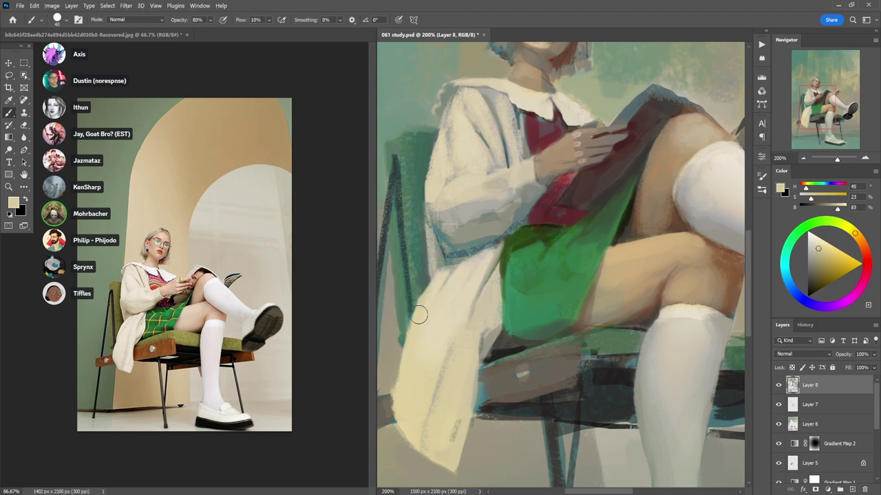
{"action": "left_click_drag", "start_coordinate": [446, 340], "coordinate": [488, 275]}
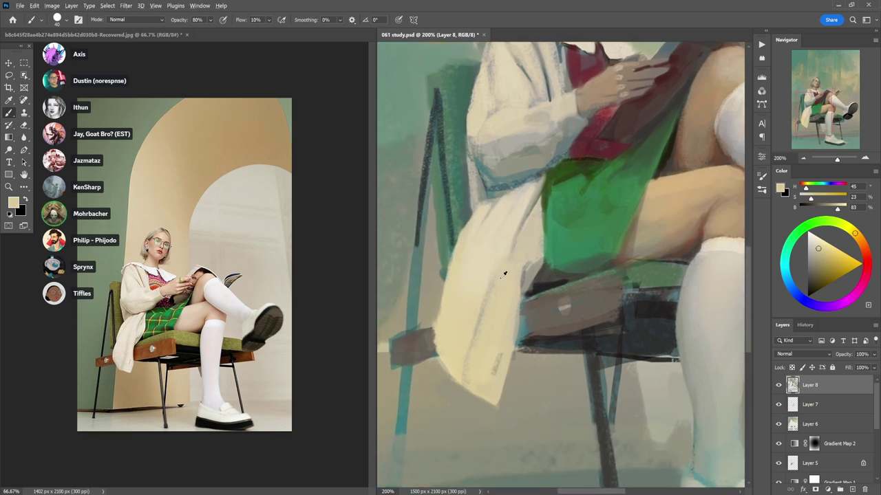
- Soften the coat tail's folds with sampled beige at 30–40% opacity and clean up its outer edge at 90%
{"action": "left_click", "coordinate": [500, 278], "text": "alt"}
{"action": "mouse_move", "coordinate": [468, 231]}
{"action": "left_mouse_down"}
{"action": "mouse_move", "coordinate": [457, 258]}
{"action": "mouse_move", "coordinate": [482, 220]}
{"action": "mouse_move", "coordinate": [449, 269]}
{"action": "mouse_move", "coordinate": [499, 200]}
{"action": "left_mouse_up"}
{"action": "key", "text": "4"}
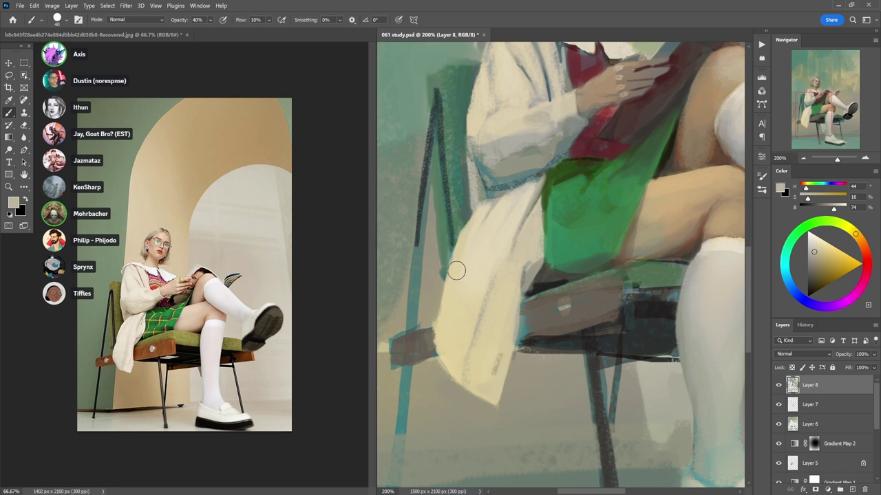
{"action": "key", "text": "3"}
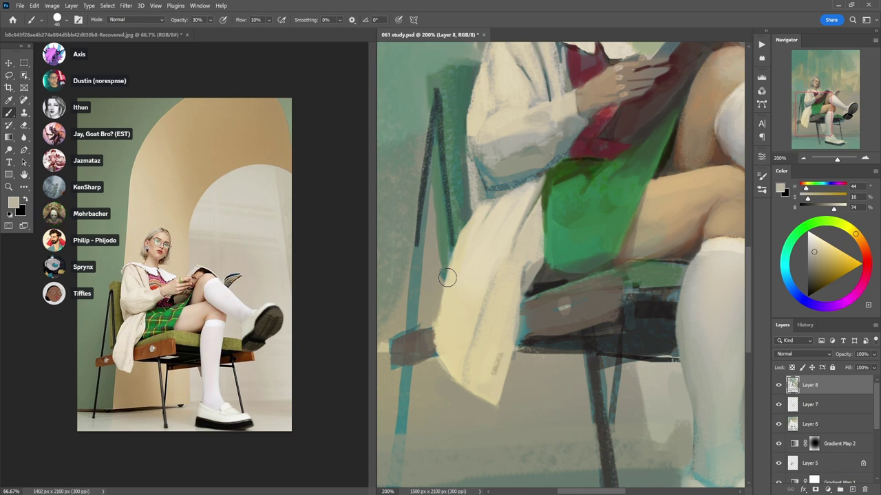
{"action": "key", "text": "4"}
{"action": "key", "text": "9"}
{"action": "left_click", "coordinate": [450, 313], "text": "alt"}
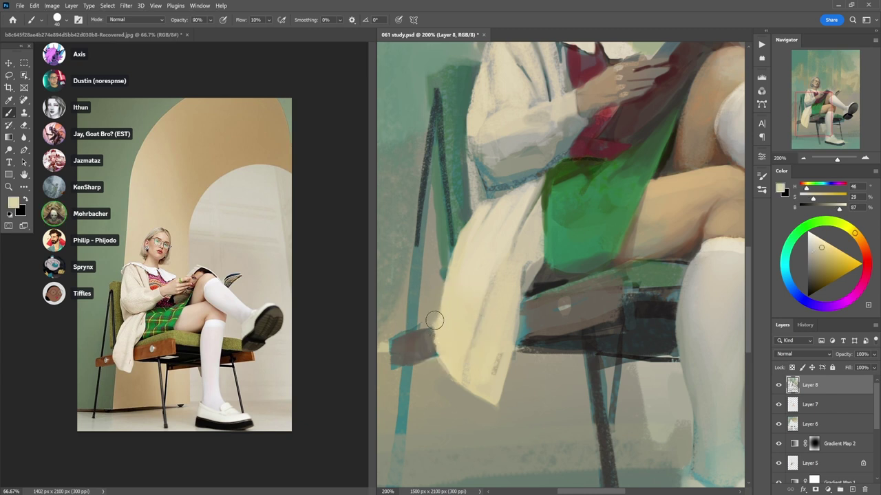
{"action": "left_click", "coordinate": [434, 321], "text": "alt"}
{"action": "left_click", "coordinate": [432, 334], "text": "alt"}
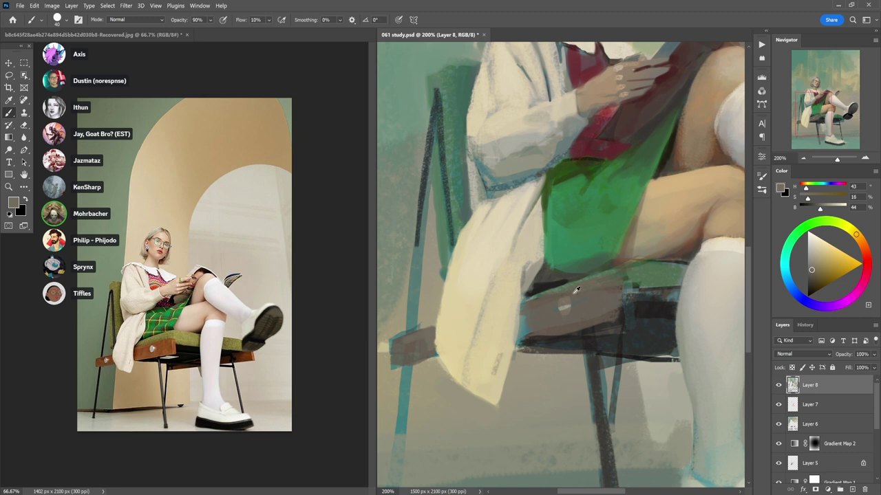
- Smooth the chair's wooden side rail and define its dark underside with sampled browns and near-black at 90% opacity
{"action": "left_click", "coordinate": [533, 325], "text": "alt"}
{"action": "mouse_move", "coordinate": [523, 315]}
{"action": "left_mouse_down"}
{"action": "mouse_move", "coordinate": [523, 337]}
{"action": "mouse_move", "coordinate": [632, 313]}
{"action": "left_mouse_up"}
{"action": "left_click", "coordinate": [556, 338], "text": "alt"}
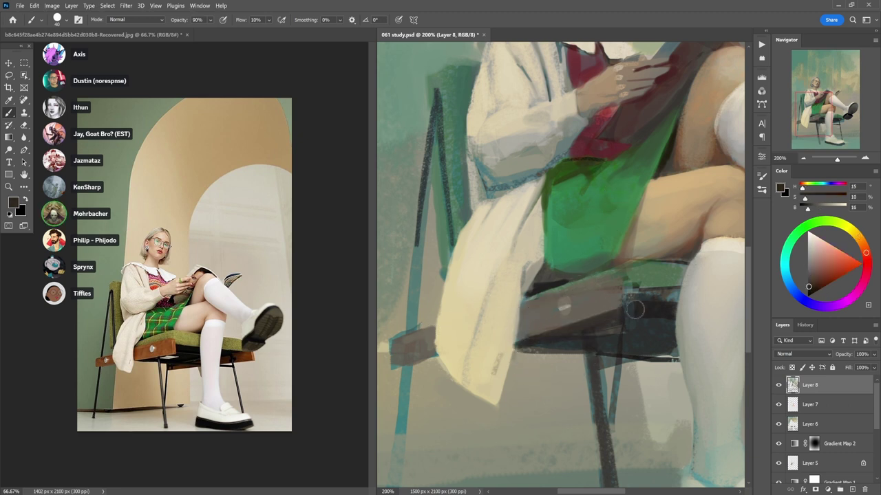
- Round out the bolt on the rail's front section in grey and add a sampled cream highlight at 70% opacity
{"action": "left_click", "coordinate": [509, 302], "text": "alt"}
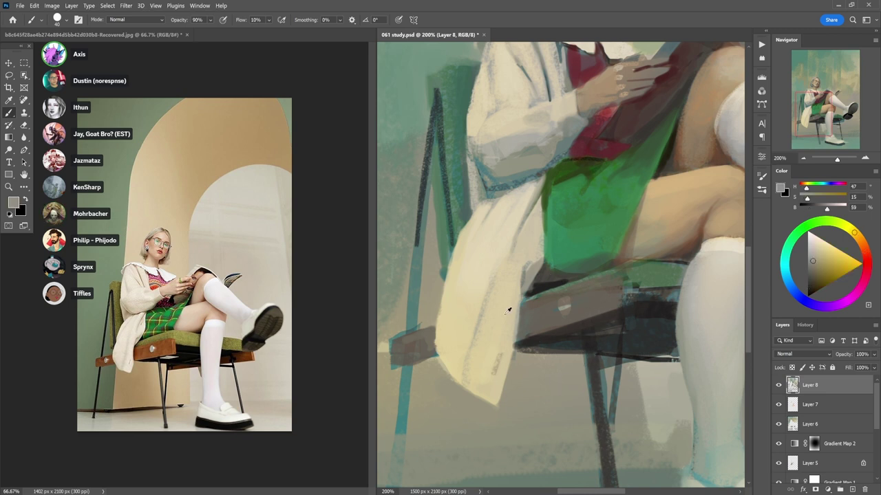
{"action": "key", "text": "7"}
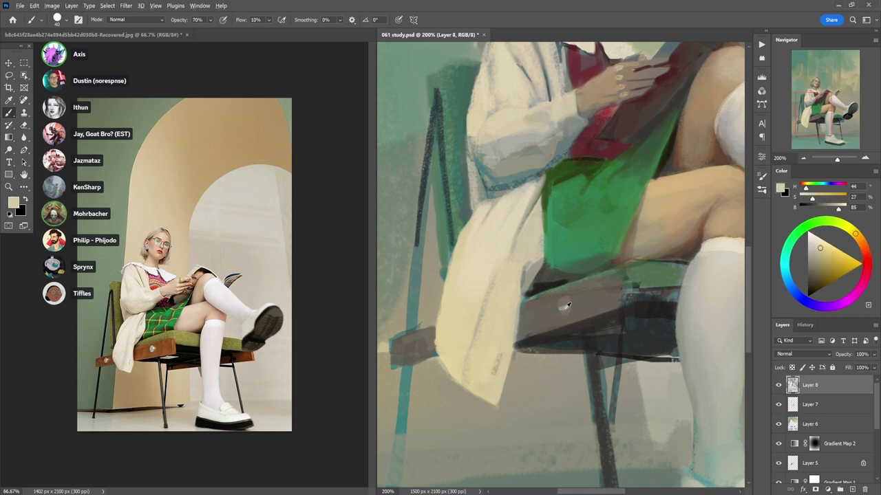
{"action": "left_click", "coordinate": [563, 306], "text": "alt"}
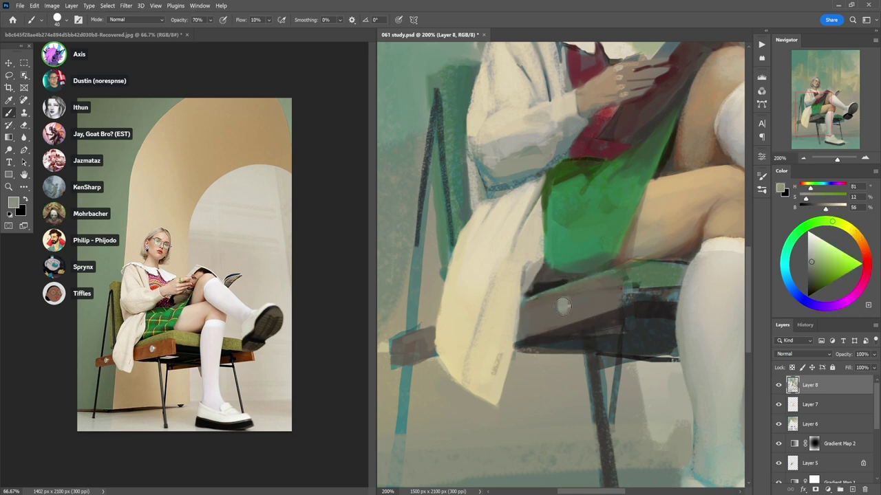
{"action": "left_click", "coordinate": [494, 309], "text": "alt"}
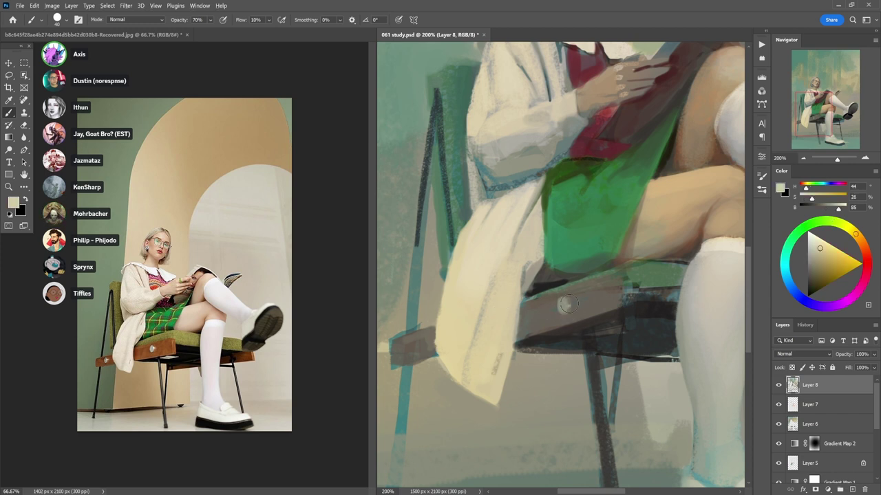
{"action": "left_click", "coordinate": [567, 303]}
- Soften the coat tail's fold and paint a matching grey bolt with a cream highlight on the rail's rear end at 100% opacity
{"action": "left_click", "coordinate": [472, 314], "text": "alt"}
{"action": "left_click", "coordinate": [544, 382], "text": "alt"}
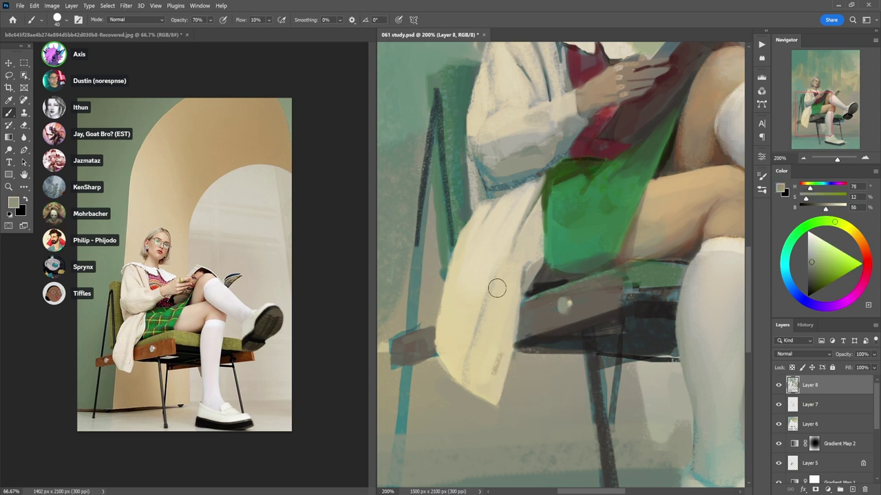
{"action": "key", "text": "0"}
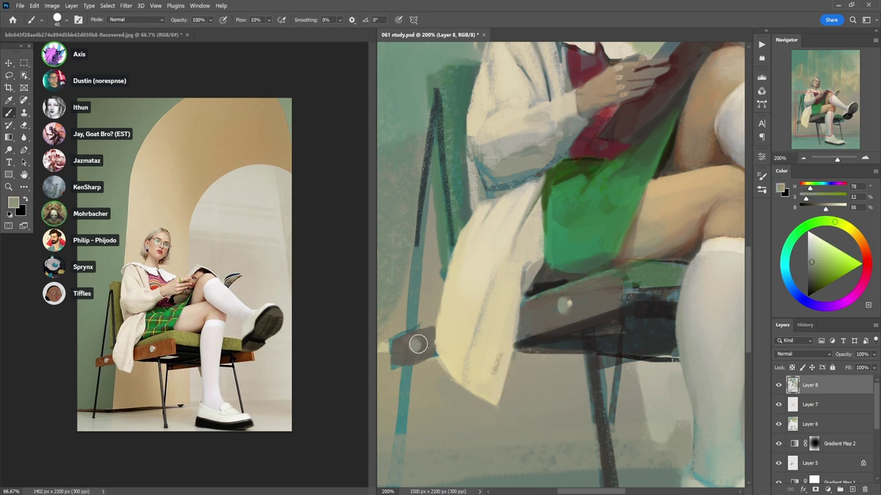
{"action": "left_click", "coordinate": [455, 326], "text": "alt"}
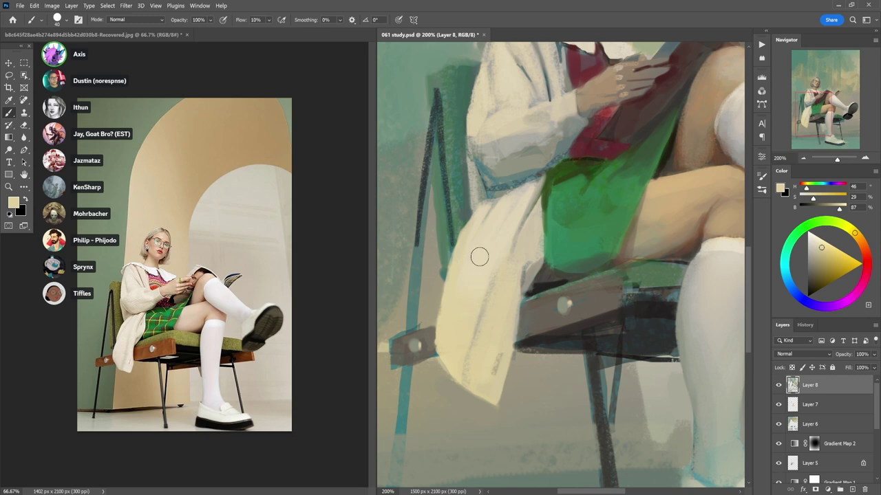
- Blend the underside of the raised thigh beside the sock with sampled browns and tan, lowering the brush to 30% opacity
{"action": "left_click", "coordinate": [581, 259], "text": "alt"}
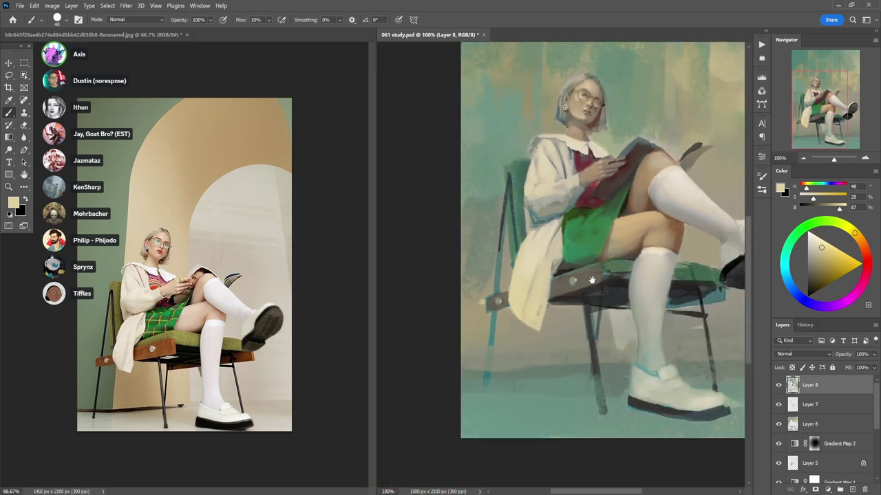
{"action": "left_click_drag", "start_coordinate": [592, 280], "coordinate": [534, 291]}
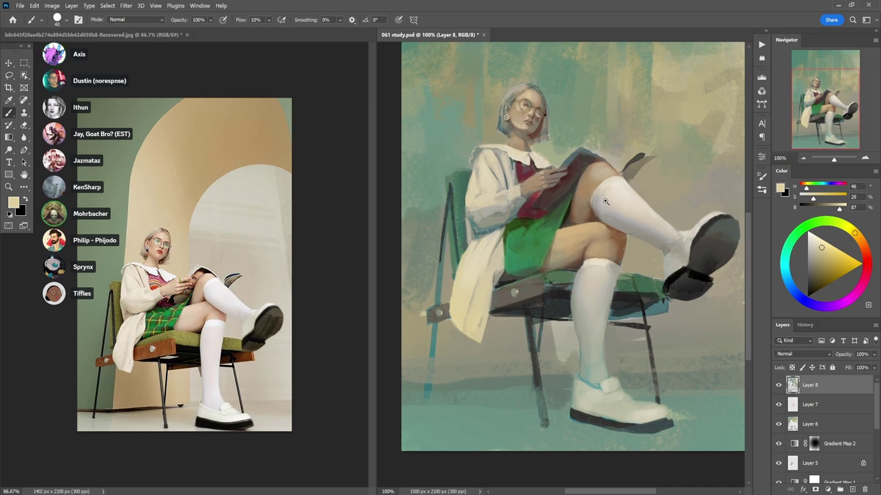
{"action": "scroll", "coordinate": [611, 180], "scroll_direction": "up", "scroll_amount": 2}
{"action": "left_click", "coordinate": [576, 195], "text": "alt"}
{"action": "mouse_move", "coordinate": [577, 207]}
{"action": "left_mouse_down"}
{"action": "mouse_move", "coordinate": [578, 209]}
{"action": "mouse_move", "coordinate": [588, 176]}
{"action": "mouse_move", "coordinate": [583, 199]}
{"action": "left_mouse_up"}
{"action": "left_click", "coordinate": [580, 210], "text": "alt"}
{"action": "key", "text": "3"}
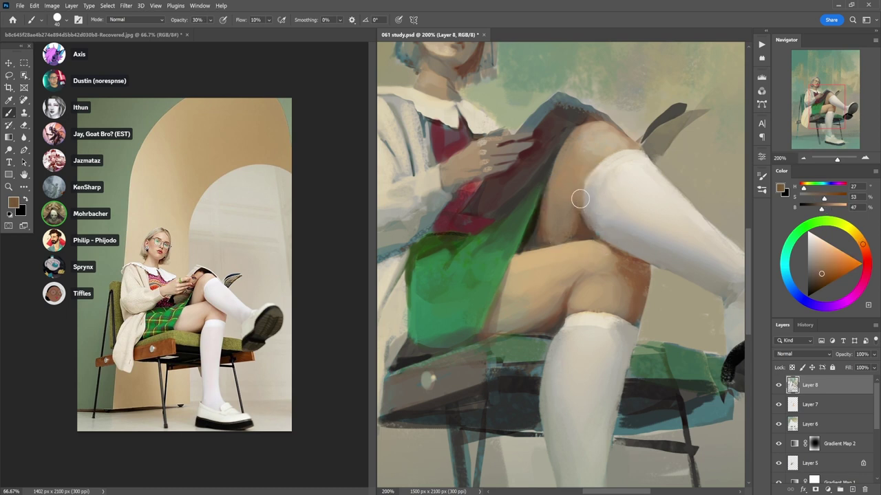
{"action": "left_click", "coordinate": [588, 169], "text": "alt"}
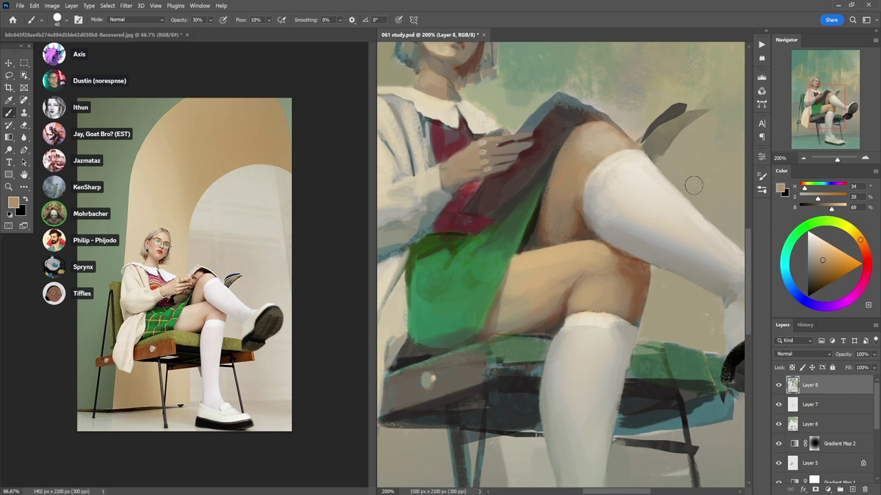
- Refine the skirt's hem against the thigh with sampled green, dark olive and tan, lowering the brush to 20% opacity
{"action": "left_click", "coordinate": [466, 322], "text": "alt"}
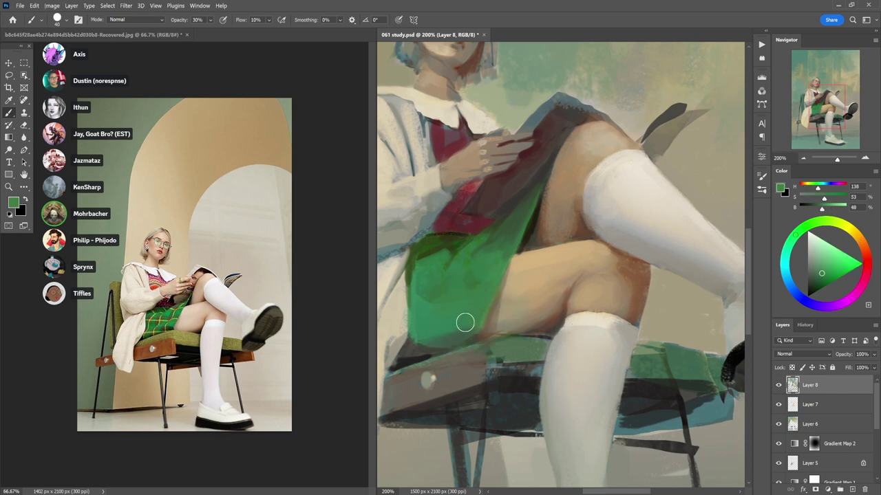
{"action": "left_click", "coordinate": [480, 302], "text": "alt"}
{"action": "left_click", "coordinate": [527, 239], "text": "alt"}
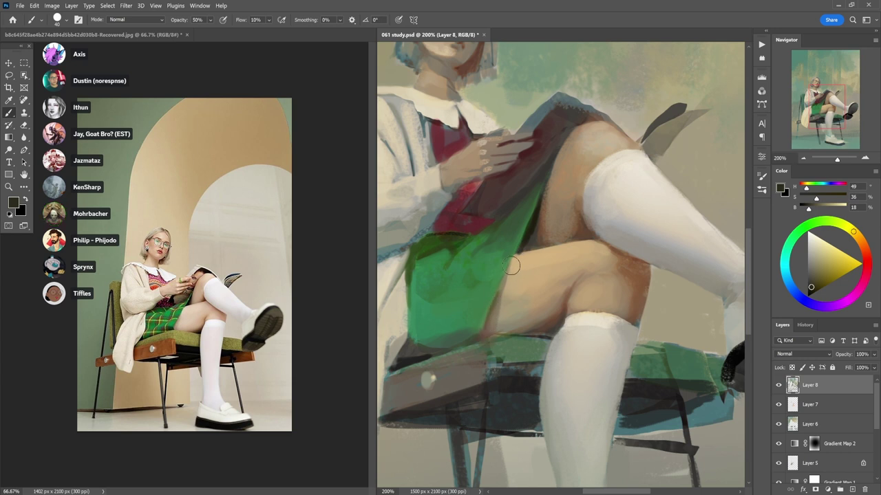
{"action": "key", "text": "2"}
{"action": "left_click", "coordinate": [512, 288], "text": "alt"}
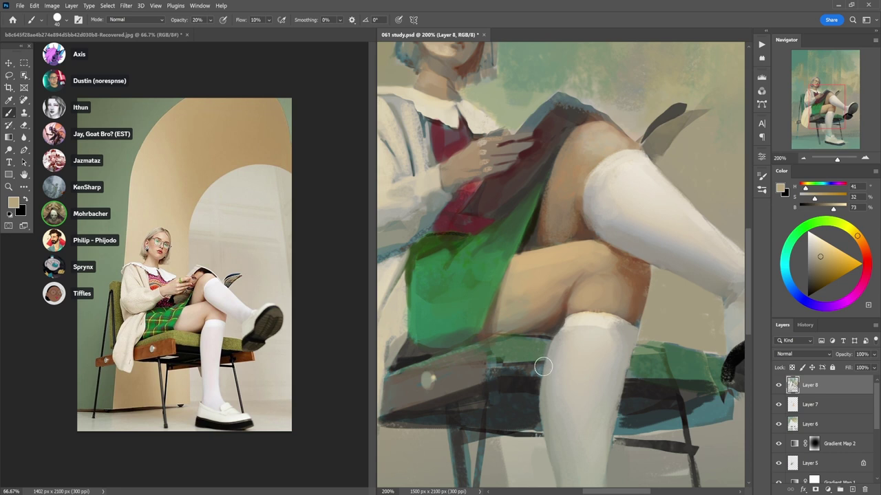
- Shade the far edge of the standing leg's sock down the calf with sampled warm grey at 70% opacity
{"action": "mouse_move", "coordinate": [611, 324]}
{"action": "left_mouse_down"}
{"action": "mouse_move", "coordinate": [569, 249]}
{"action": "mouse_move", "coordinate": [566, 364]}
{"action": "left_mouse_up"}
{"action": "left_click", "coordinate": [580, 297], "text": "alt"}
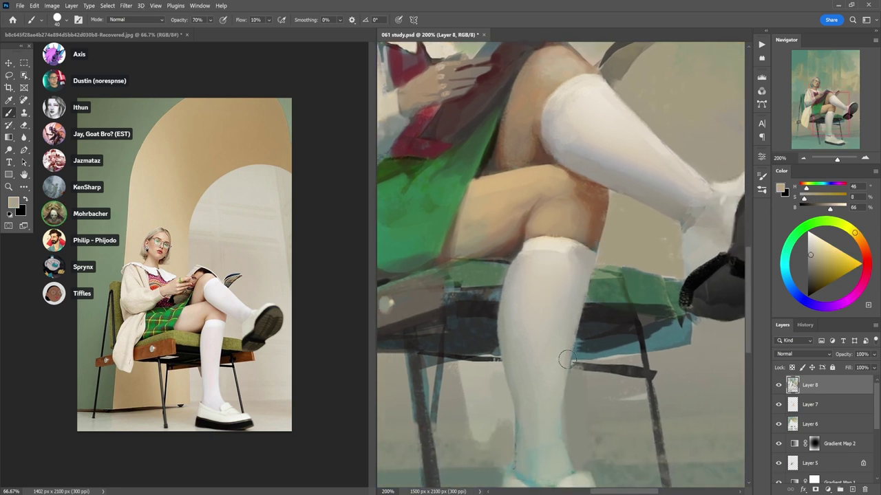
{"action": "left_click_drag", "start_coordinate": [584, 279], "coordinate": [577, 327]}
{"action": "left_click_drag", "start_coordinate": [585, 296], "coordinate": [563, 385]}
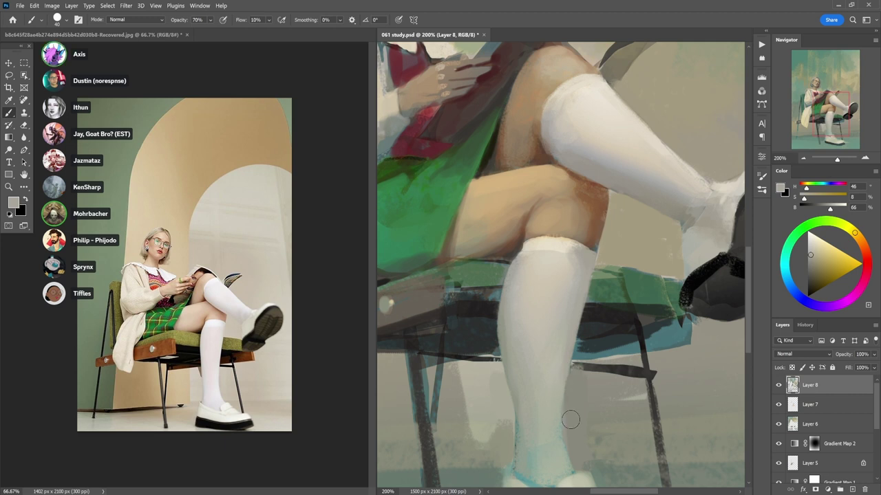
- Define the wooden rail's front corner below the cushion with sampled near-black and reddish brown, raising the brush to 100% opacity
{"action": "left_click_drag", "start_coordinate": [449, 338], "coordinate": [620, 262]}
{"action": "left_click", "coordinate": [636, 234], "text": "alt"}
{"action": "key", "text": "8"}
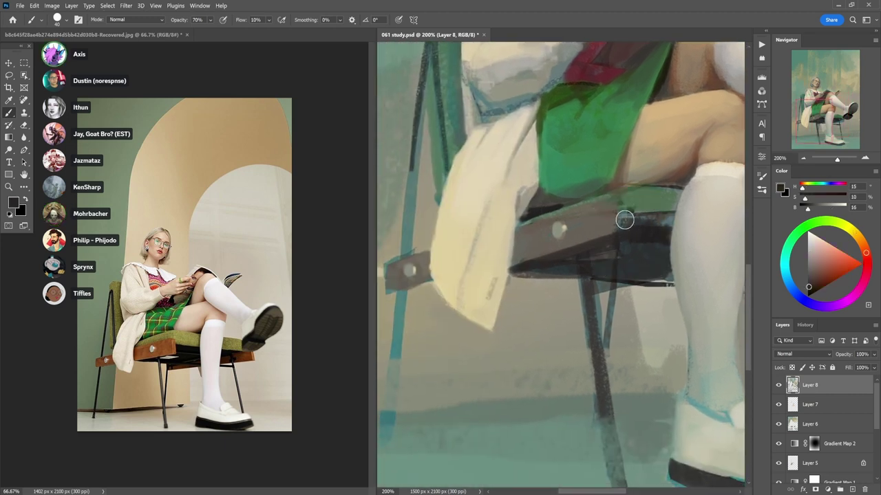
{"action": "mouse_move", "coordinate": [624, 218]}
{"action": "left_mouse_down"}
{"action": "mouse_move", "coordinate": [605, 226]}
{"action": "mouse_move", "coordinate": [614, 232]}
{"action": "mouse_move", "coordinate": [616, 205]}
{"action": "mouse_move", "coordinate": [697, 160]}
{"action": "mouse_move", "coordinate": [648, 222]}
{"action": "mouse_move", "coordinate": [630, 219]}
{"action": "mouse_move", "coordinate": [623, 233]}
{"action": "mouse_move", "coordinate": [622, 200]}
{"action": "mouse_move", "coordinate": [627, 227]}
{"action": "left_mouse_up"}
{"action": "left_click", "coordinate": [692, 163], "text": "alt"}
{"action": "key", "text": "0"}
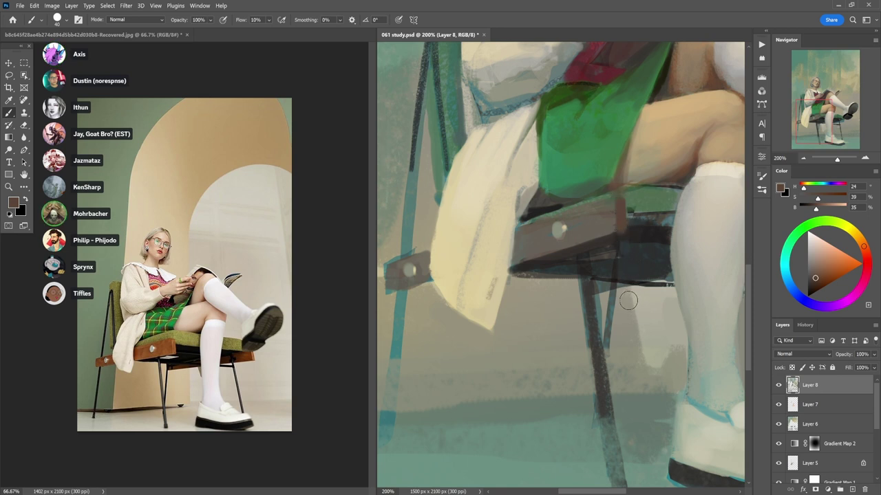
- Refine the seat cushion's front side beside the standing leg's sock with sampled near-black and dark green, lowering the brush to 70% opacity
{"action": "left_click", "coordinate": [637, 234], "text": "alt"}
{"action": "left_click_drag", "start_coordinate": [636, 236], "coordinate": [571, 262]}
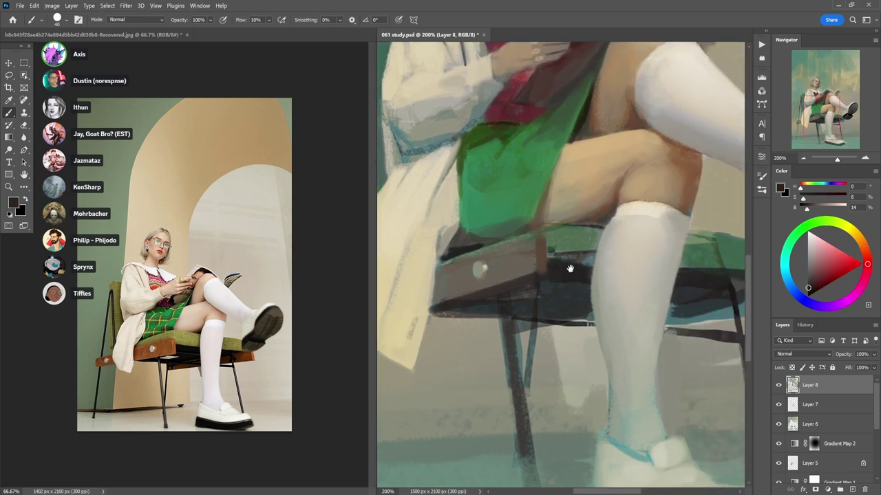
{"action": "left_click", "coordinate": [604, 236], "text": "alt"}
{"action": "key", "text": "7"}
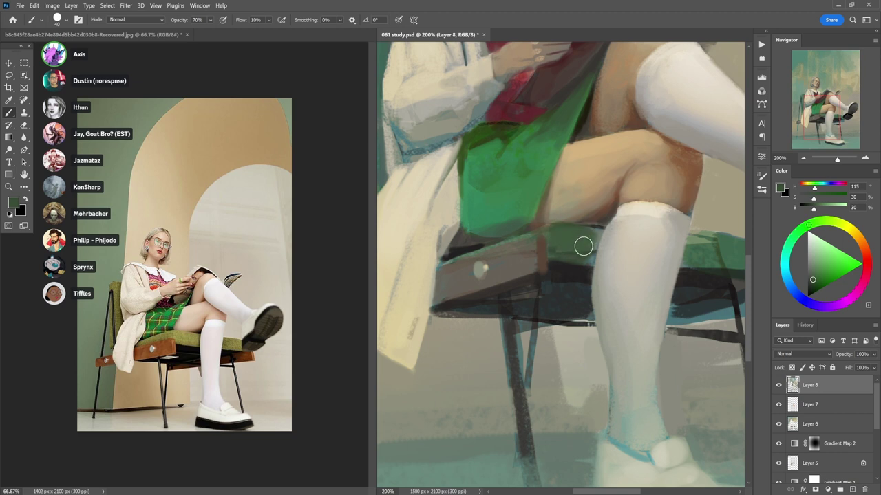
{"action": "left_click_drag", "start_coordinate": [651, 234], "coordinate": [525, 228]}
- Clean up the cushion's upper edge behind the calf with sampled background beige-grey at 100% opacity
{"action": "left_click", "coordinate": [587, 204], "text": "alt"}
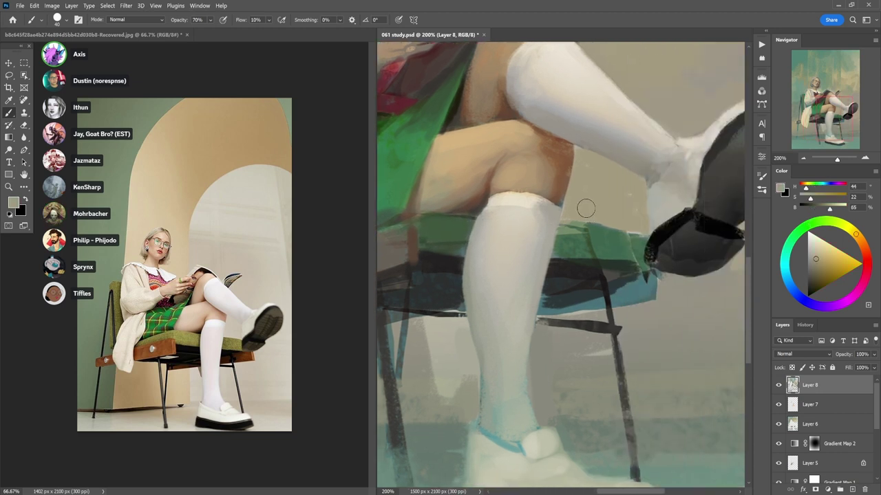
{"action": "key", "text": "0"}
{"action": "left_click_drag", "start_coordinate": [578, 220], "coordinate": [637, 231]}
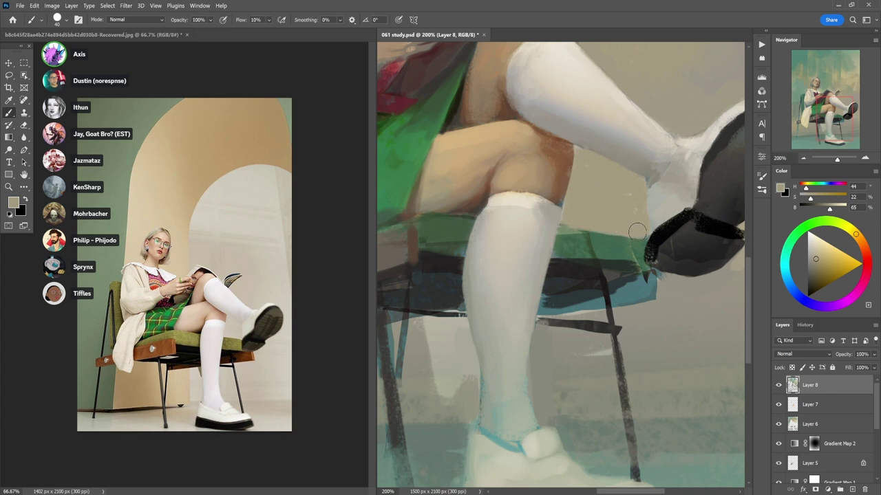
- Repaint the cushion's far end with sampled green and define its dark underside with sampled near-black
{"action": "left_click", "coordinate": [608, 255], "text": "alt"}
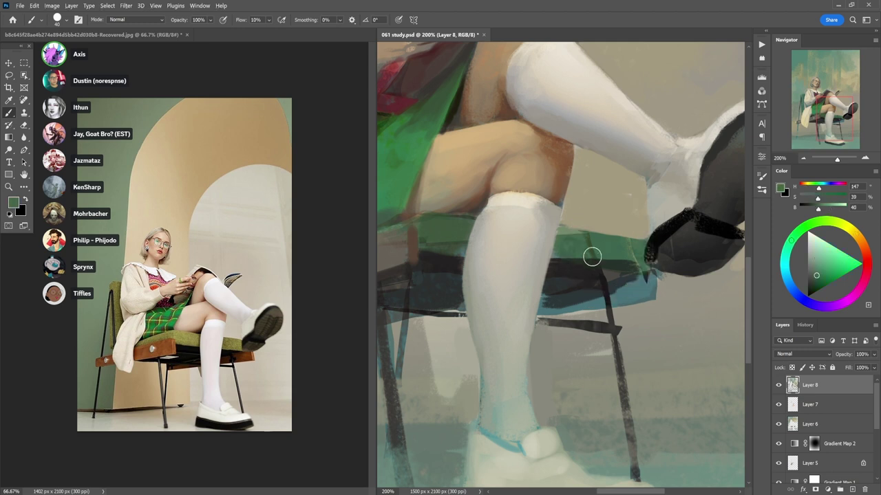
{"action": "mouse_move", "coordinate": [589, 255]}
{"action": "left_mouse_down"}
{"action": "mouse_move", "coordinate": [633, 261]}
{"action": "mouse_move", "coordinate": [556, 255]}
{"action": "mouse_move", "coordinate": [602, 254]}
{"action": "mouse_move", "coordinate": [561, 242]}
{"action": "mouse_move", "coordinate": [596, 213]}
{"action": "mouse_move", "coordinate": [621, 228]}
{"action": "left_mouse_up"}
{"action": "left_click", "coordinate": [604, 280], "text": "alt"}
{"action": "mouse_move", "coordinate": [604, 280]}
{"action": "left_mouse_down"}
{"action": "mouse_move", "coordinate": [638, 275]}
{"action": "mouse_move", "coordinate": [589, 273]}
{"action": "mouse_move", "coordinate": [632, 276]}
{"action": "mouse_move", "coordinate": [619, 267]}
{"action": "left_mouse_up"}
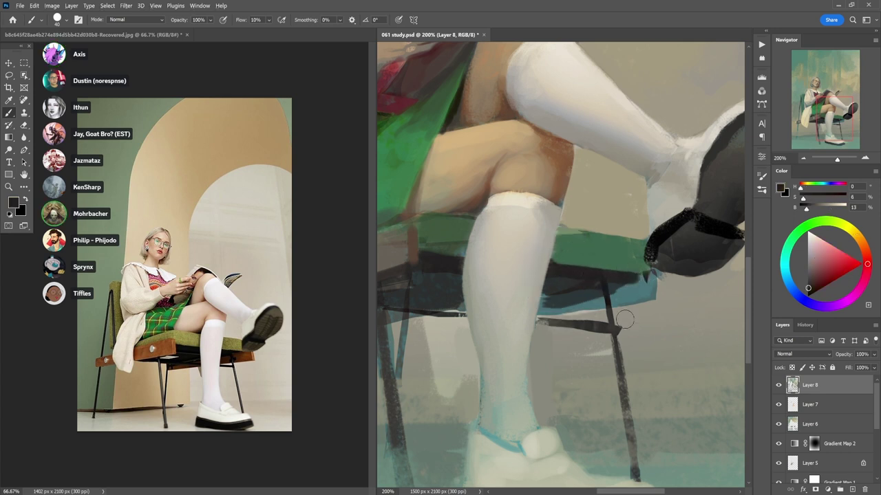
- Glaze sampled dark brown over the blue underside of the seat's far end at reduced brush opacity
{"action": "left_click", "coordinate": [416, 246], "text": "alt"}
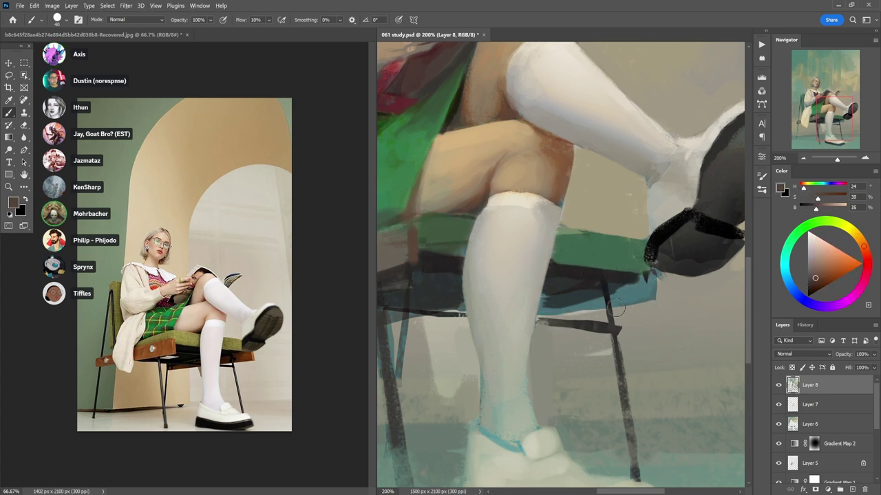
{"action": "key", "text": "6"}
{"action": "key", "text": "3"}
{"action": "mouse_move", "coordinate": [580, 311]}
{"action": "left_mouse_down"}
{"action": "mouse_move", "coordinate": [649, 288]}
{"action": "mouse_move", "coordinate": [653, 296]}
{"action": "mouse_move", "coordinate": [651, 277]}
{"action": "mouse_move", "coordinate": [558, 164]}
{"action": "mouse_move", "coordinate": [649, 293]}
{"action": "left_mouse_up"}
- Paint the wooden rail ends under the raised shoe and at the front corner with sampled warm brown at 60% and 40% opacity
{"action": "left_click", "coordinate": [557, 168], "text": "alt"}
{"action": "key", "text": "6"}
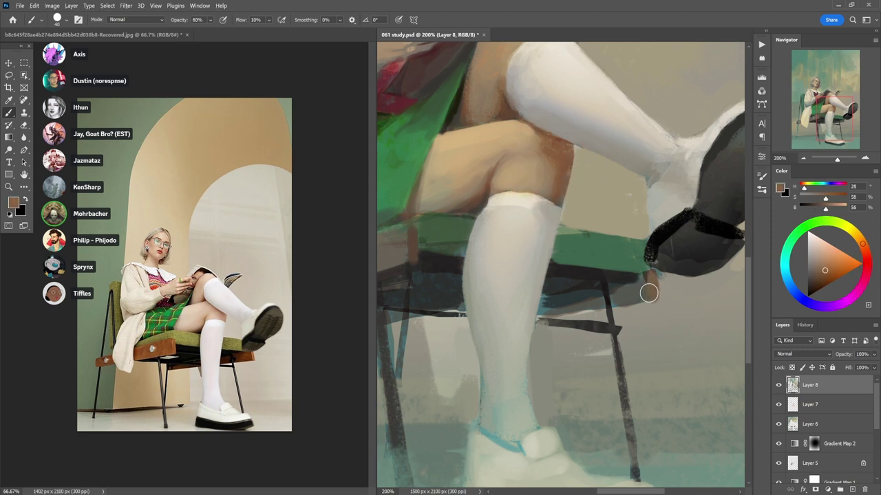
{"action": "left_click_drag", "start_coordinate": [596, 281], "coordinate": [694, 285]}
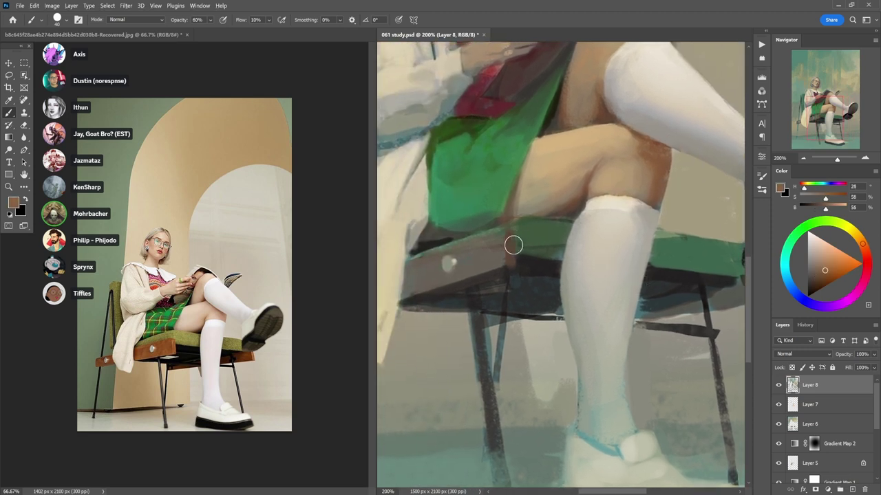
{"action": "key", "text": "4"}
{"action": "mouse_move", "coordinate": [510, 262]}
{"action": "left_mouse_down"}
{"action": "mouse_move", "coordinate": [514, 229]}
{"action": "mouse_move", "coordinate": [511, 263]}
{"action": "left_mouse_up"}
{"action": "scroll", "coordinate": [513, 274], "scroll_direction": "down", "scroll_amount": 3}
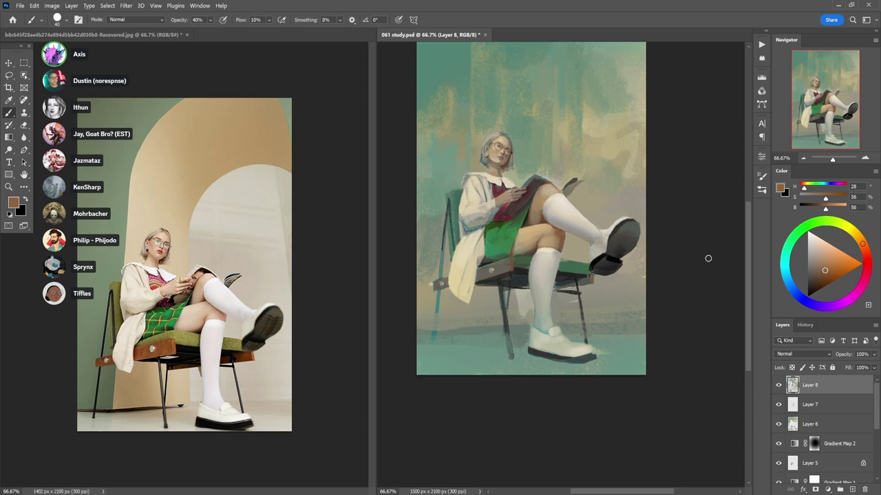
- Shade the raised shoe's heel with sampled dark greys at 80% opacity
{"action": "scroll", "coordinate": [622, 267], "scroll_direction": "up", "scroll_amount": 2}
{"action": "left_click", "coordinate": [544, 278], "text": "alt"}
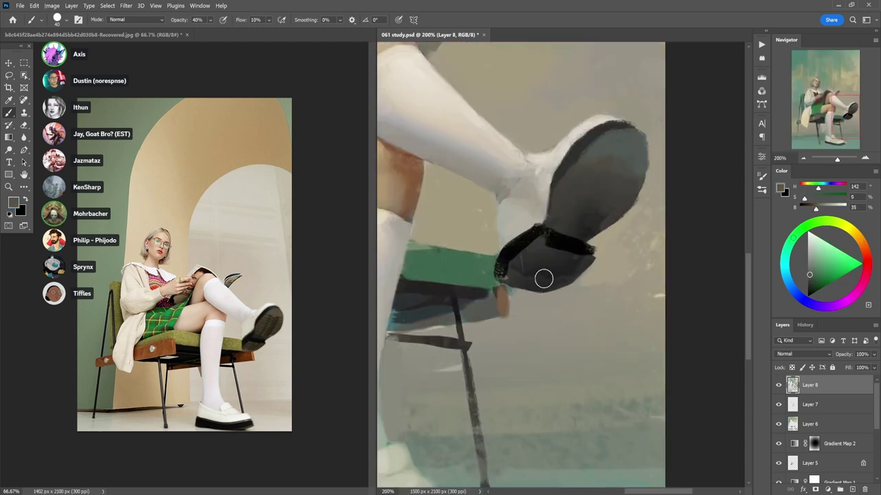
{"action": "key", "text": "8"}
{"action": "mouse_move", "coordinate": [507, 279]}
{"action": "left_mouse_down"}
{"action": "mouse_move", "coordinate": [524, 258]}
{"action": "mouse_move", "coordinate": [507, 272]}
{"action": "mouse_move", "coordinate": [531, 274]}
{"action": "mouse_move", "coordinate": [521, 265]}
{"action": "mouse_move", "coordinate": [510, 275]}
{"action": "mouse_move", "coordinate": [527, 282]}
{"action": "mouse_move", "coordinate": [513, 278]}
{"action": "mouse_move", "coordinate": [531, 258]}
{"action": "mouse_move", "coordinate": [530, 278]}
{"action": "mouse_move", "coordinate": [576, 283]}
{"action": "left_mouse_up"}
{"action": "left_click", "coordinate": [521, 265], "text": "alt"}
{"action": "left_click", "coordinate": [524, 277], "text": "alt"}
{"action": "left_click", "coordinate": [537, 269], "text": "alt"}
{"action": "left_click", "coordinate": [561, 279], "text": "alt"}
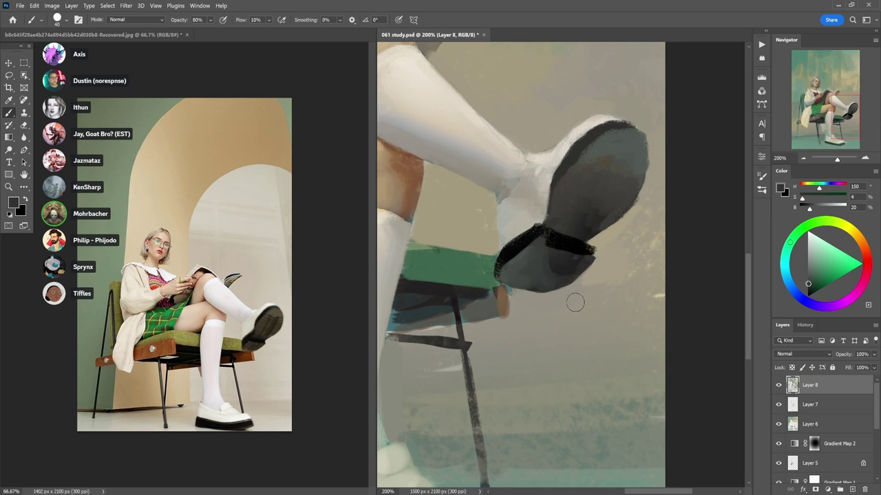
- Refine the raised shoe's sole and the rail end below its heel with sampled greys and dark olive at 90% opacity
{"action": "left_click", "coordinate": [644, 163], "text": "alt"}
{"action": "key", "text": "9"}
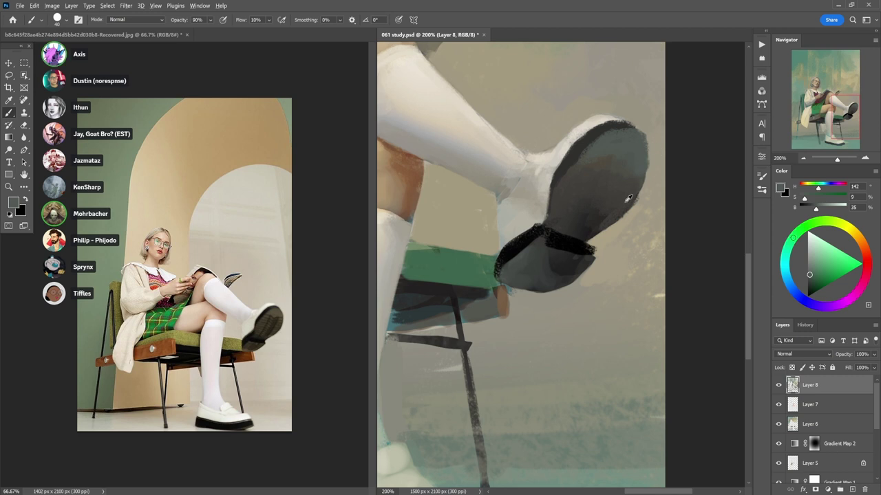
{"action": "left_click", "coordinate": [596, 281], "text": "alt"}
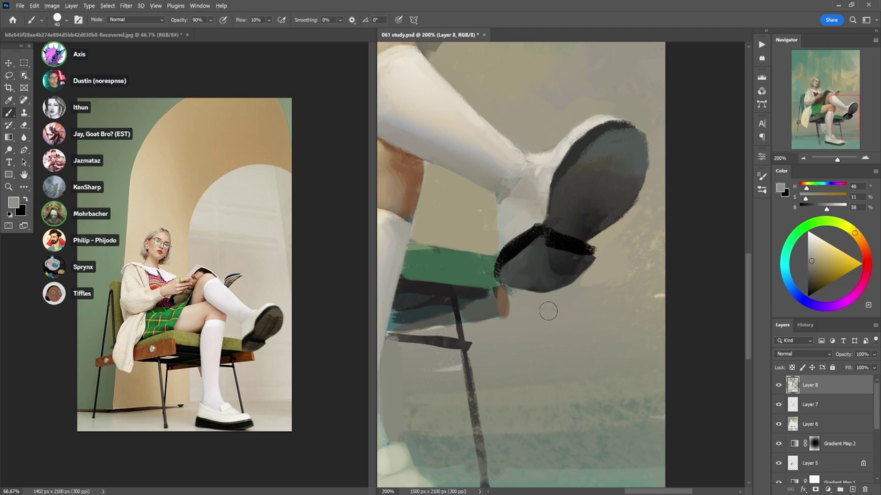
{"action": "left_click", "coordinate": [503, 296], "text": "alt"}
{"action": "mouse_move", "coordinate": [494, 295]}
{"action": "left_mouse_down"}
{"action": "mouse_move", "coordinate": [475, 300]}
{"action": "mouse_move", "coordinate": [600, 341]}
{"action": "left_mouse_up"}
{"action": "scroll", "coordinate": [483, 304], "scroll_direction": "down", "scroll_amount": 2}
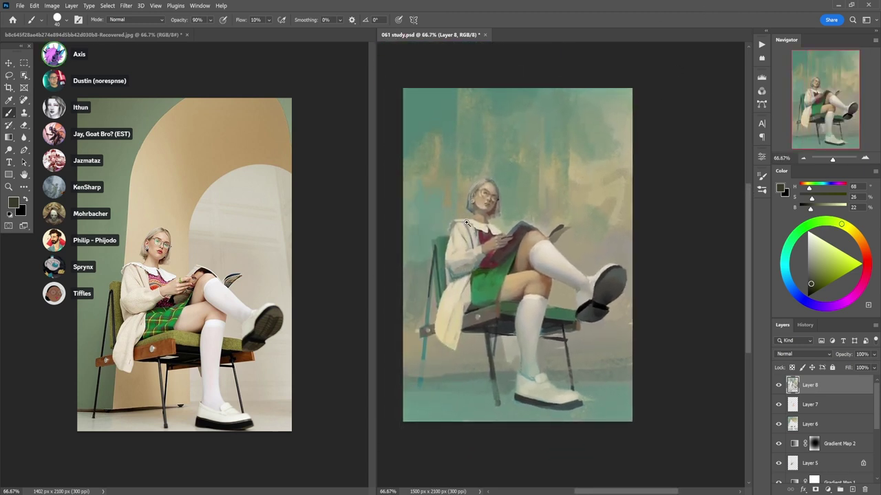
- Brighten the blouse collar with pure white at 30% opacity
{"action": "scroll", "coordinate": [466, 222], "scroll_direction": "up", "scroll_amount": 3, "text": "alt"}
{"action": "key", "text": "d"}
{"action": "key", "text": "x"}
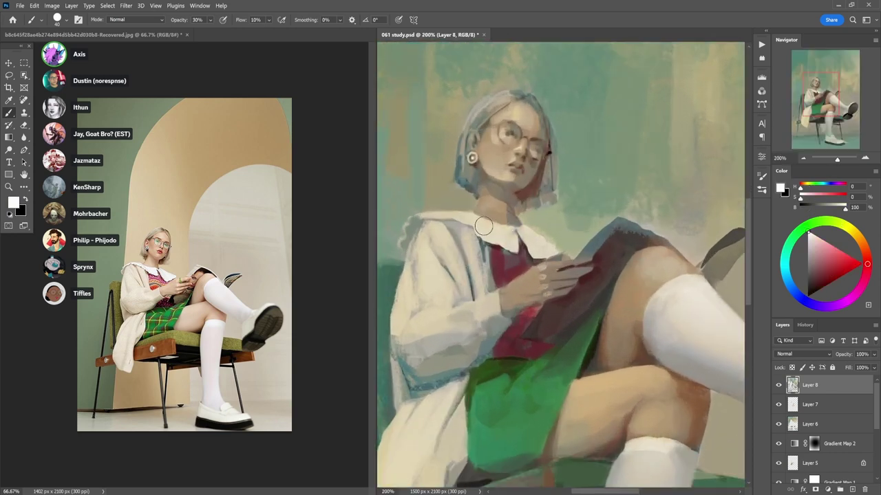
{"action": "left_click_drag", "start_coordinate": [483, 226], "coordinate": [510, 234]}
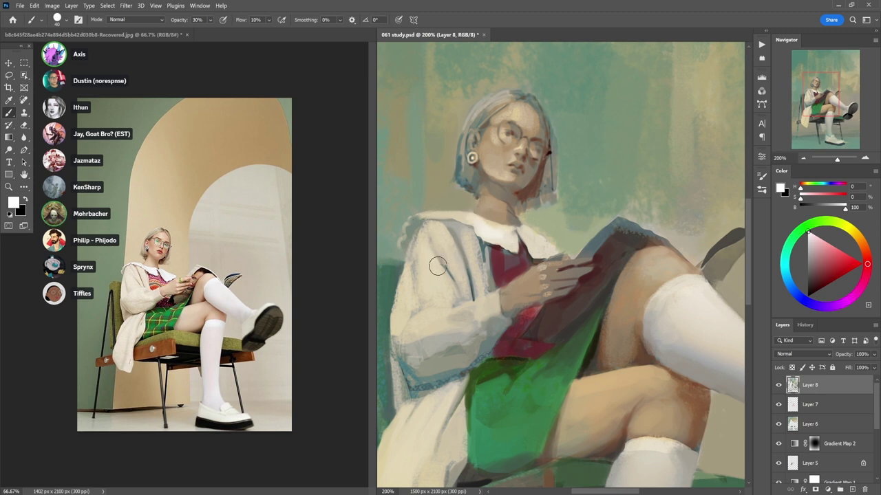
- Smooth the folds of the coat's upper sleeve with sampled grey and cream tones, raising the brush from 60% to 80% opacity
{"action": "left_click", "coordinate": [461, 351], "text": "alt"}
{"action": "key", "text": "6"}
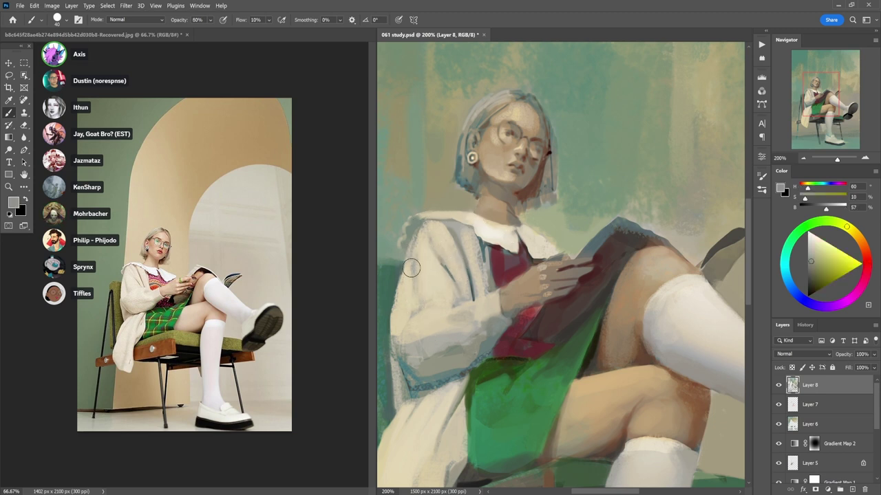
{"action": "left_click", "coordinate": [420, 297], "text": "alt"}
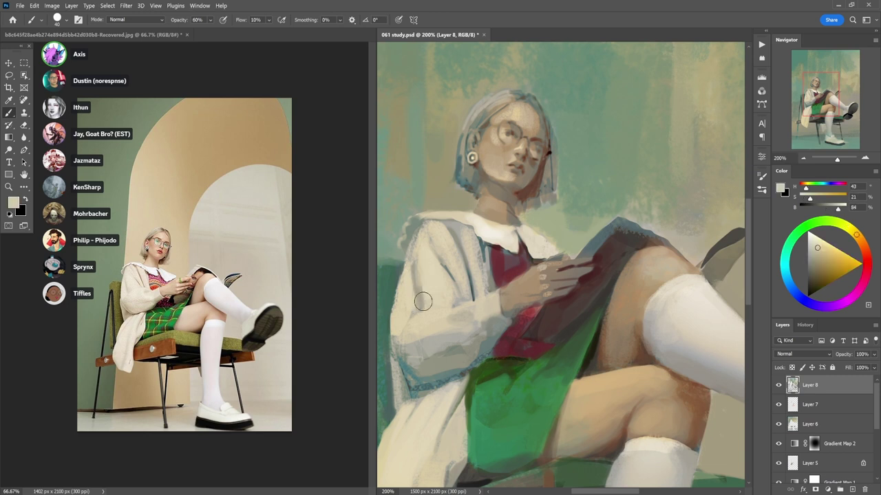
{"action": "left_click", "coordinate": [416, 279], "text": "alt"}
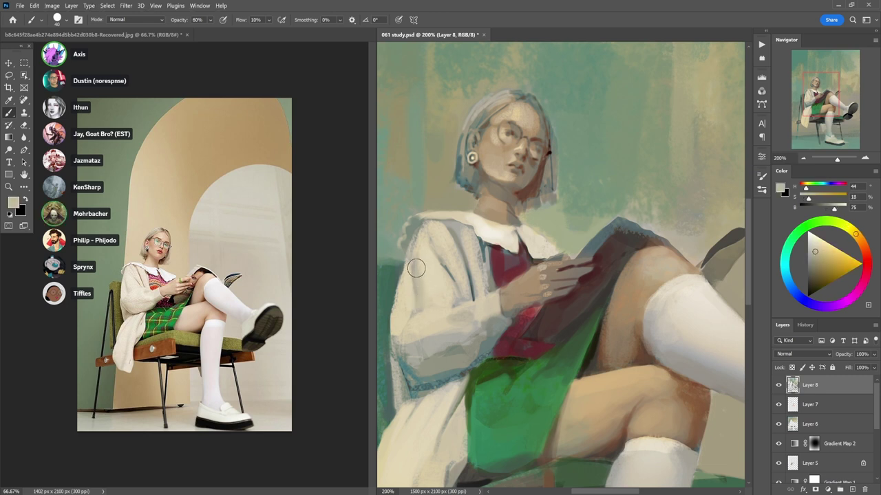
{"action": "left_click", "coordinate": [420, 318], "text": "alt"}
{"action": "key", "text": "8"}
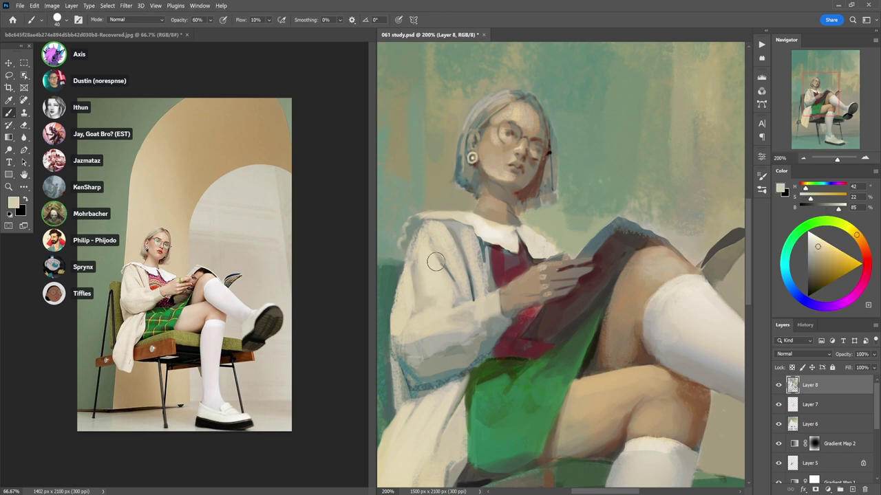
{"action": "left_click", "coordinate": [414, 306], "text": "alt"}
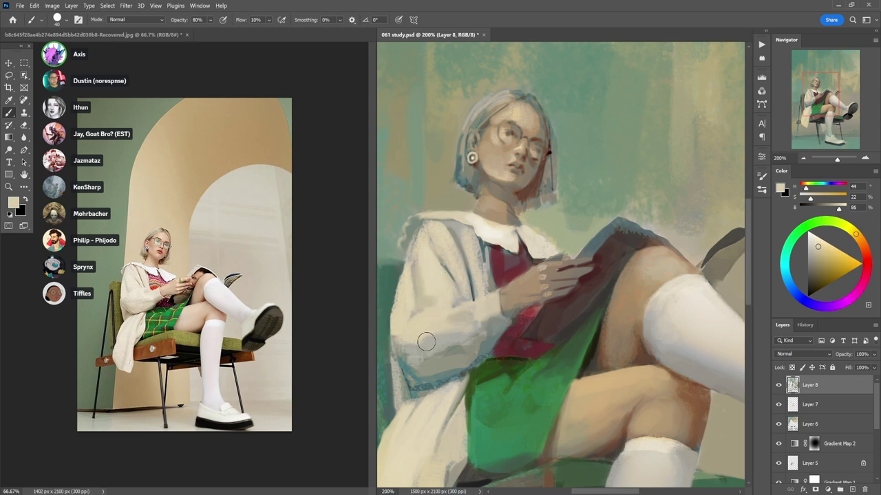
- Model the coat sleeve around the elbow with sampled cream and warm grey, lowering the brush to 40% opacity
{"action": "left_click", "coordinate": [427, 343], "text": "alt"}
{"action": "left_click_drag", "start_coordinate": [428, 343], "coordinate": [403, 340]}
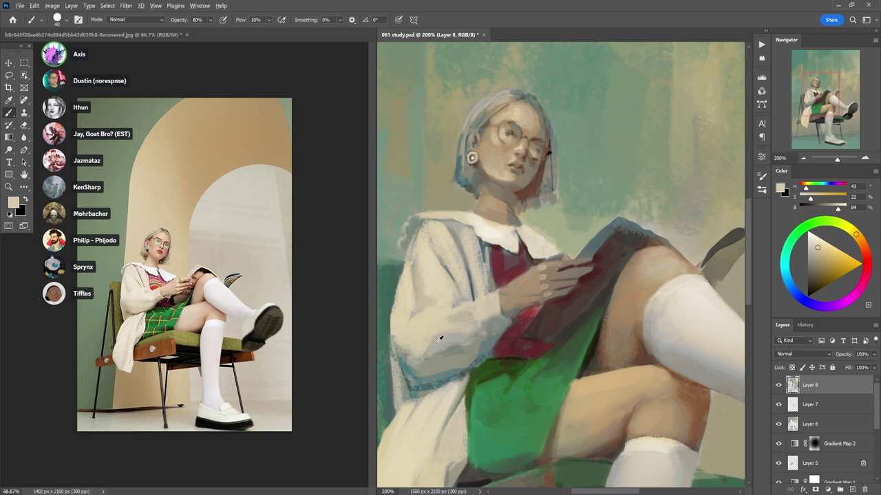
{"action": "left_click", "coordinate": [435, 358], "text": "alt"}
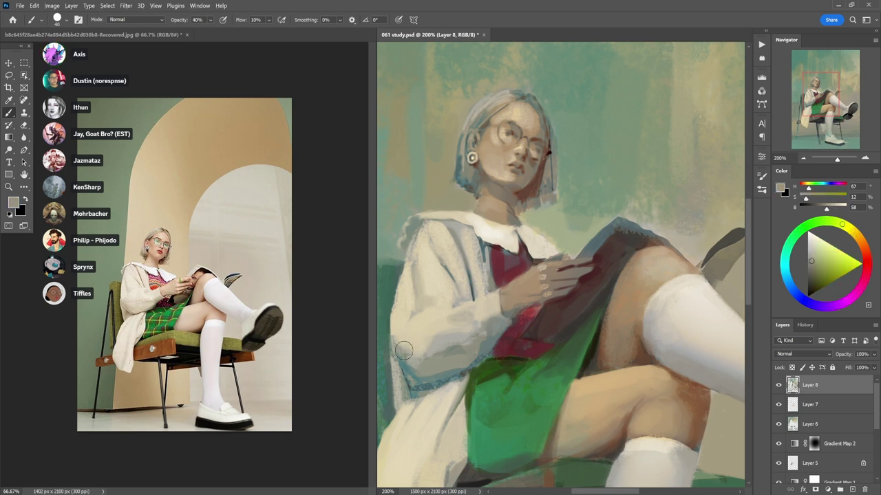
{"action": "mouse_move", "coordinate": [415, 350]}
{"action": "left_mouse_down"}
{"action": "mouse_move", "coordinate": [478, 329]}
{"action": "mouse_move", "coordinate": [424, 325]}
{"action": "left_mouse_up"}
{"action": "left_click", "coordinate": [433, 332], "text": "alt"}
- Soften the collar with sampled off-white at 30% opacity and the coat's shoulder and outer sleeve with sampled beige at 40%
{"action": "left_click", "coordinate": [508, 239], "text": "alt"}
{"action": "key", "text": "3"}
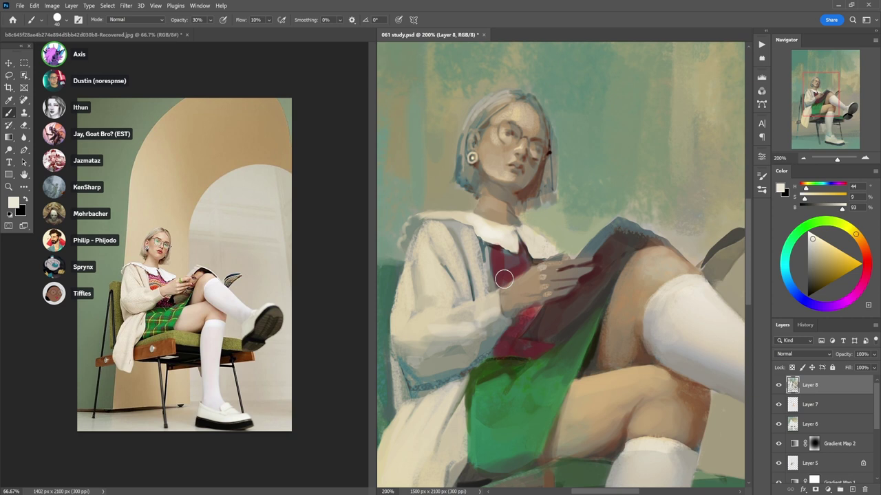
{"action": "left_click", "coordinate": [419, 248], "text": "alt"}
{"action": "key", "text": "4"}
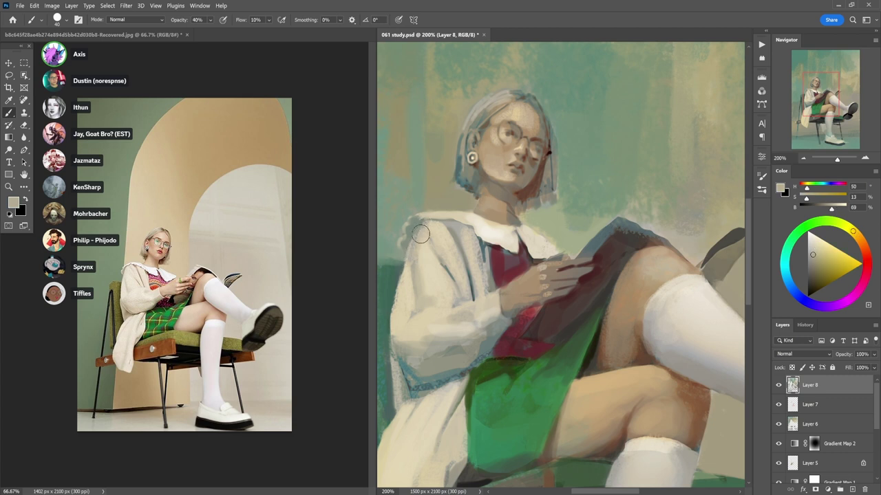
{"action": "left_click", "coordinate": [417, 256], "text": "alt"}
{"action": "left_click", "coordinate": [416, 244], "text": "alt"}
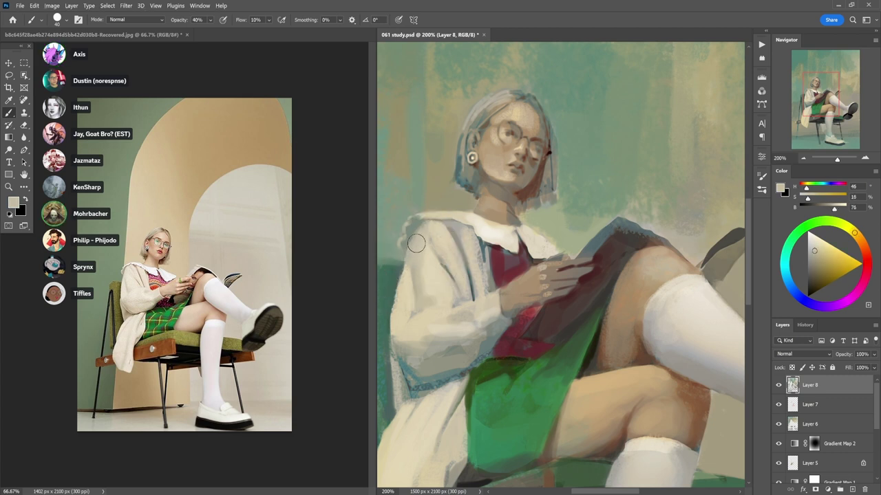
{"action": "left_click_drag", "start_coordinate": [406, 269], "coordinate": [397, 323]}
{"action": "left_click", "coordinate": [434, 303], "text": "alt"}
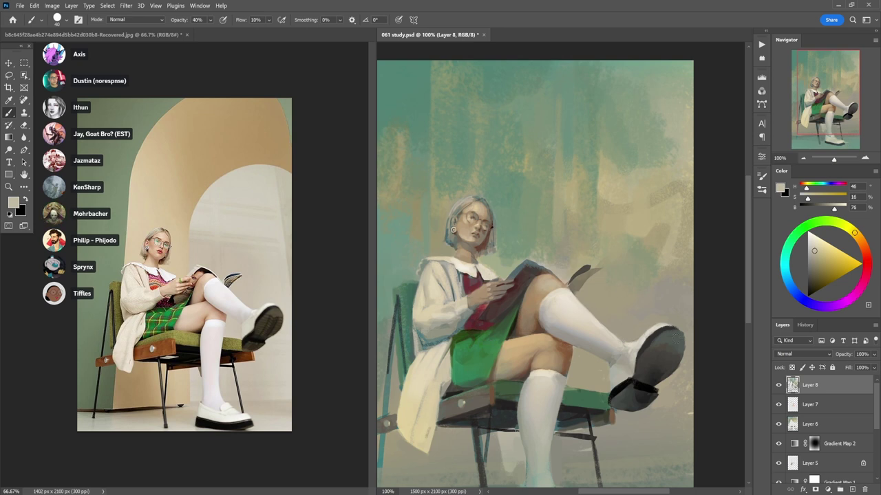
- Darken the foot of the chair's front leg with sampled near-black at 70% opacity
{"action": "left_click", "coordinate": [641, 315], "text": "alt"}
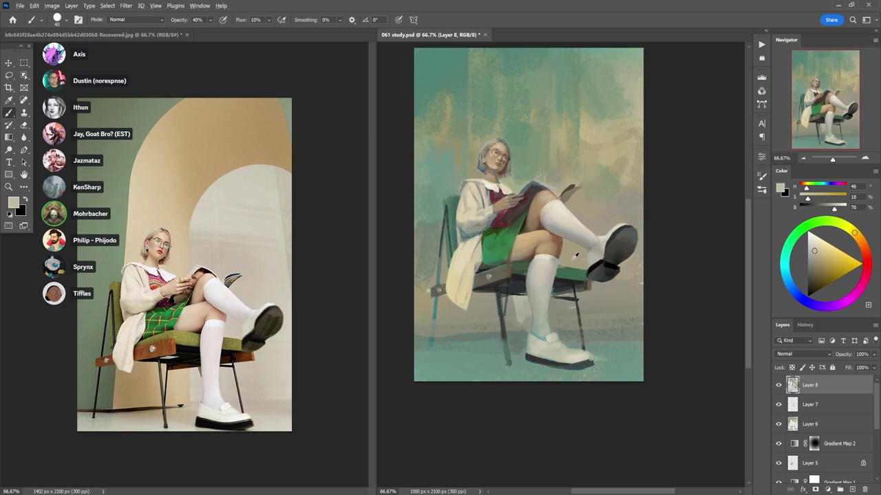
{"action": "left_click", "coordinate": [577, 279], "text": "alt"}
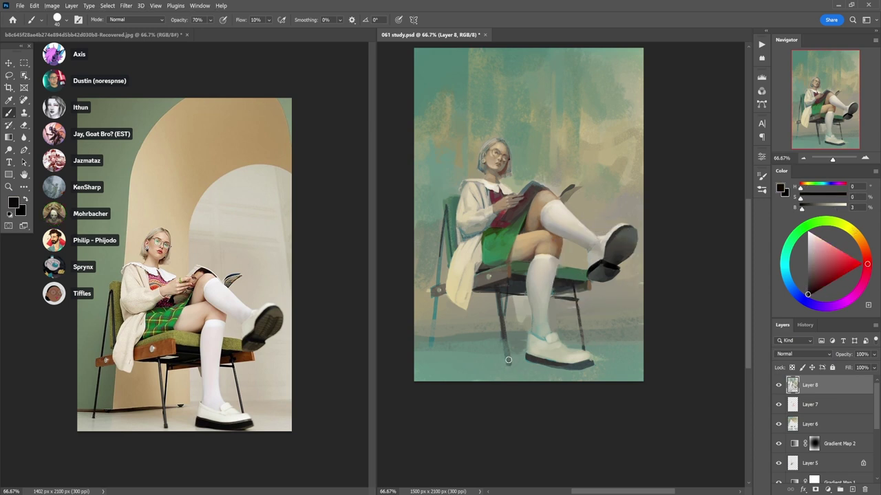
{"action": "left_click_drag", "start_coordinate": [506, 359], "coordinate": [513, 349]}
- Touch up the background around the figure with sampled beige
{"action": "left_click", "coordinate": [600, 153], "text": "alt"}
{"action": "left_click_drag", "start_coordinate": [451, 251], "coordinate": [533, 199]}
{"action": "left_click_drag", "start_coordinate": [624, 240], "coordinate": [595, 250]}
{"action": "key", "text": "ctrl+minus"}
{"action": "left_click_drag", "start_coordinate": [671, 221], "coordinate": [576, 283]}
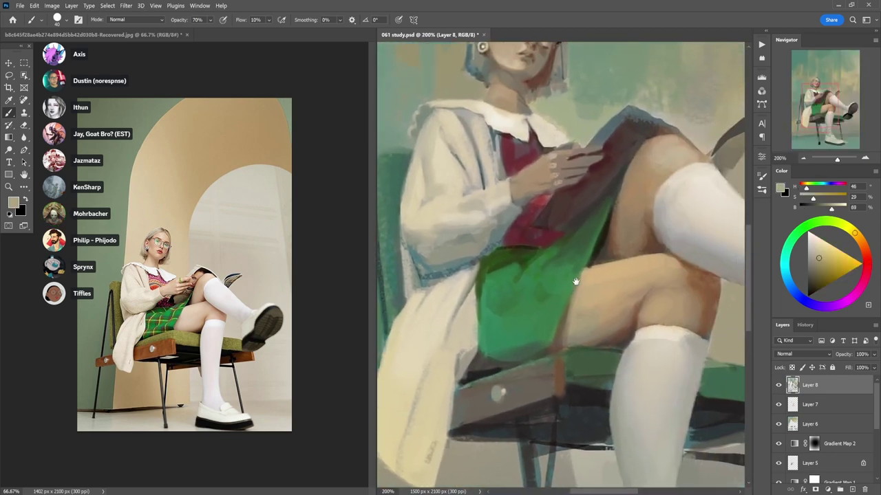
- Tone down the blue line under the coat sleeve with sampled brown at 40% opacity
{"action": "left_click", "coordinate": [648, 228], "text": "alt"}
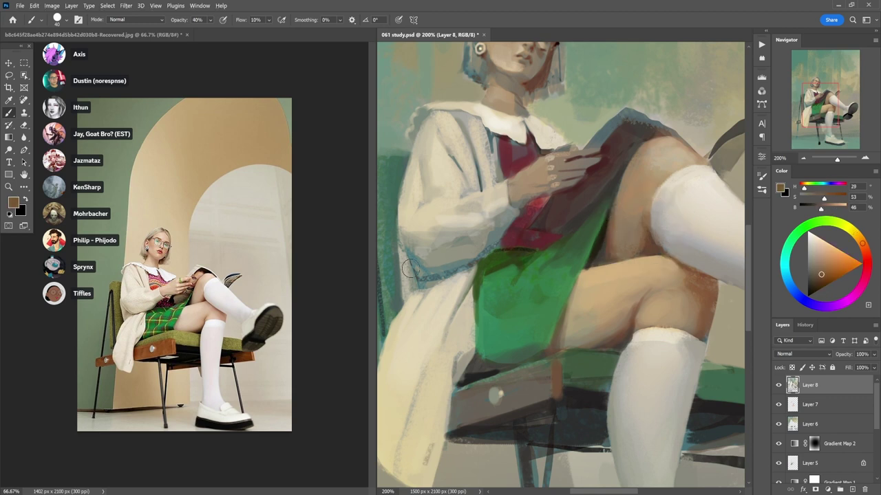
{"action": "mouse_move", "coordinate": [409, 268]}
{"action": "left_mouse_down"}
{"action": "mouse_move", "coordinate": [430, 281]}
{"action": "mouse_move", "coordinate": [424, 286]}
{"action": "mouse_move", "coordinate": [455, 269]}
{"action": "mouse_move", "coordinate": [430, 271]}
{"action": "left_mouse_up"}
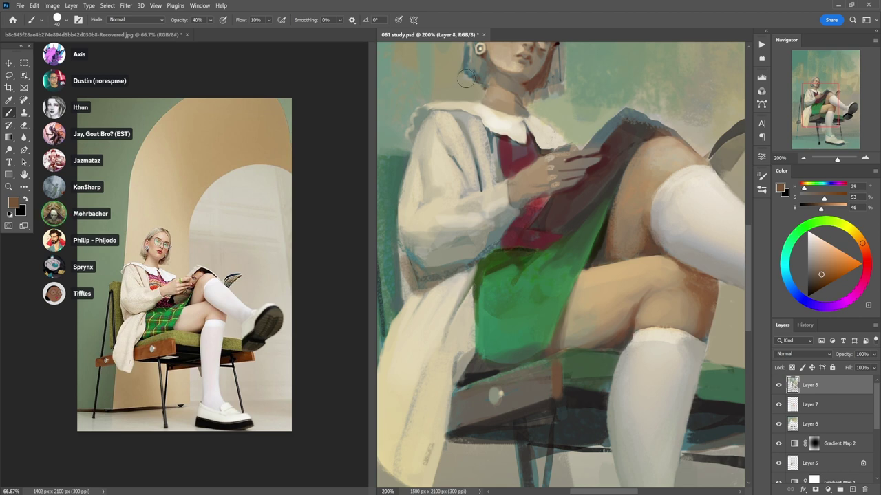
- Darken the book's underside with sampled dark red at 40% opacity, then add near-black accents to it at 80%
{"action": "left_click", "coordinate": [551, 215], "text": "alt"}
{"action": "left_click", "coordinate": [599, 167], "text": "alt"}
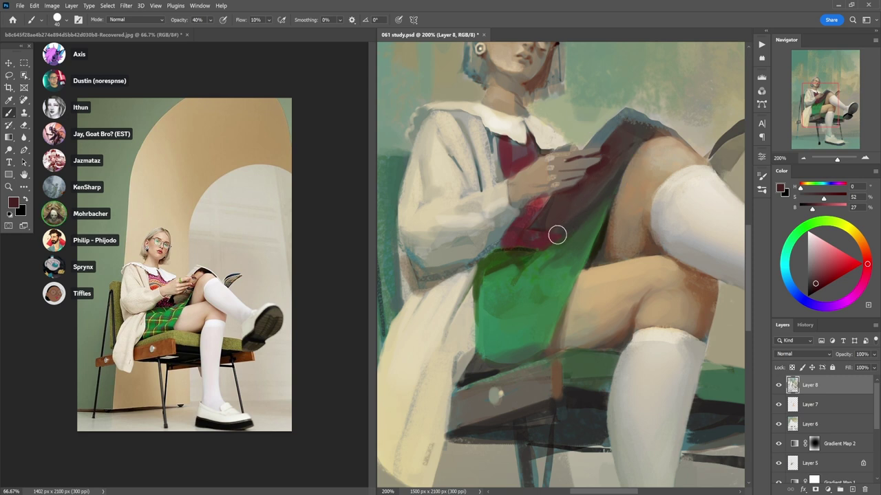
{"action": "left_click", "coordinate": [567, 217], "text": "alt"}
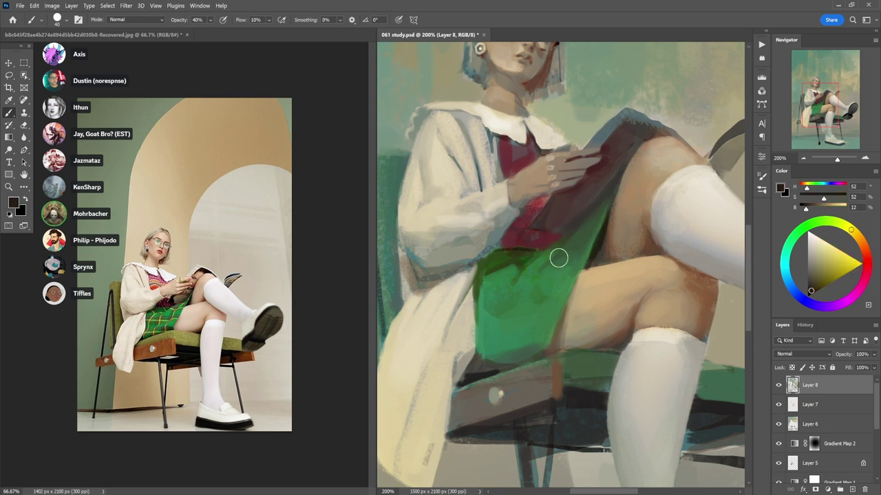
{"action": "key", "text": "bracketleft"}
{"action": "key", "text": "bracketleft"}
{"action": "key", "text": "bracketleft"}
{"action": "key", "text": "bracketleft"}
{"action": "key", "text": "bracketleft"}
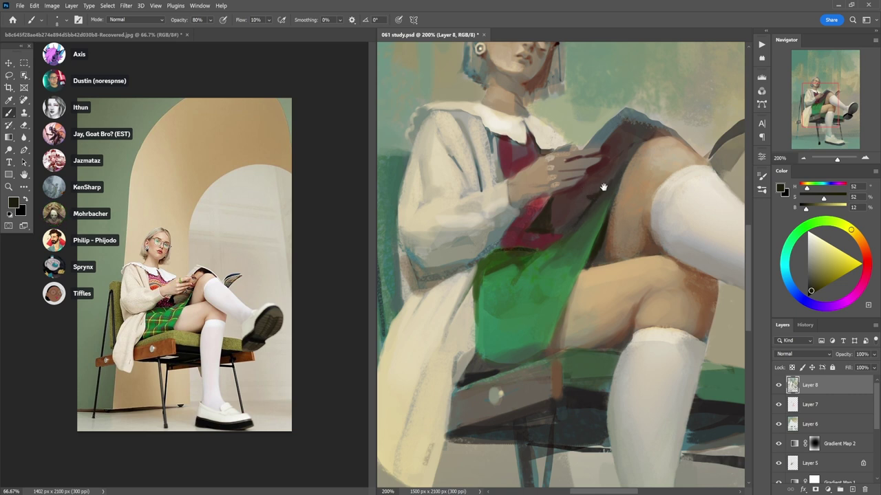
{"action": "mouse_move", "coordinate": [605, 184]}
{"action": "left_mouse_down"}
{"action": "mouse_move", "coordinate": [566, 194]}
{"action": "mouse_move", "coordinate": [551, 211]}
{"action": "mouse_move", "coordinate": [565, 193]}
{"action": "mouse_move", "coordinate": [590, 196]}
{"action": "mouse_move", "coordinate": [578, 212]}
{"action": "mouse_move", "coordinate": [604, 315]}
{"action": "left_mouse_up"}
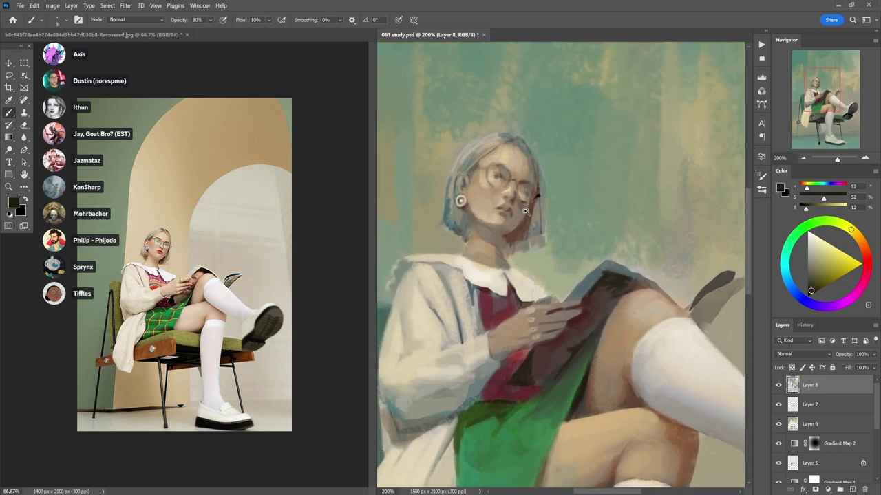
- Brighten the vest beneath the collar with sampled red at 50% and 70% opacity using a size 35 brush
{"action": "left_click", "coordinate": [550, 333], "text": "alt"}
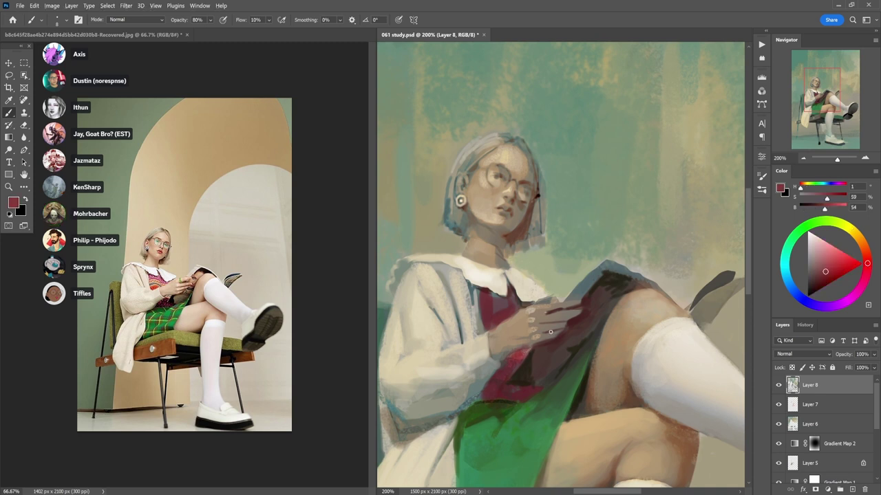
{"action": "left_click", "coordinate": [527, 351], "text": "alt"}
{"action": "key", "text": "bracketright"}
{"action": "key", "text": "bracketright"}
{"action": "key", "text": "bracketright"}
{"action": "key", "text": "bracketright"}
{"action": "key", "text": "5"}
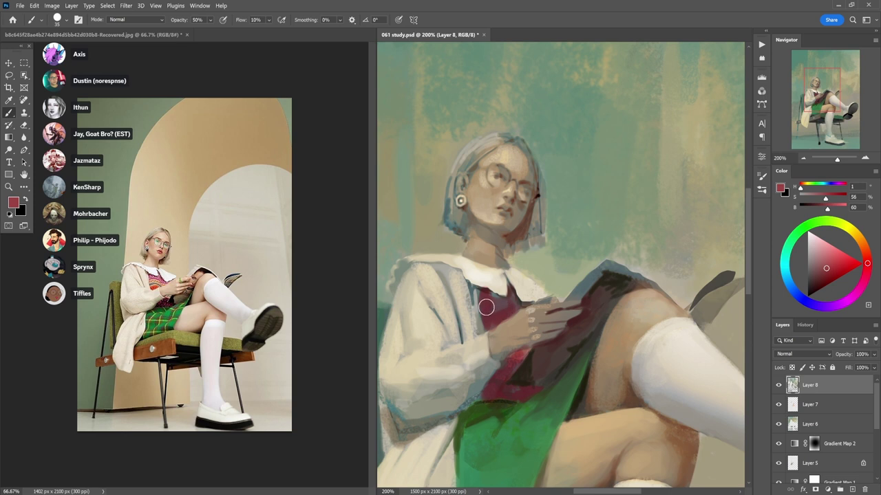
{"action": "key", "text": "7"}
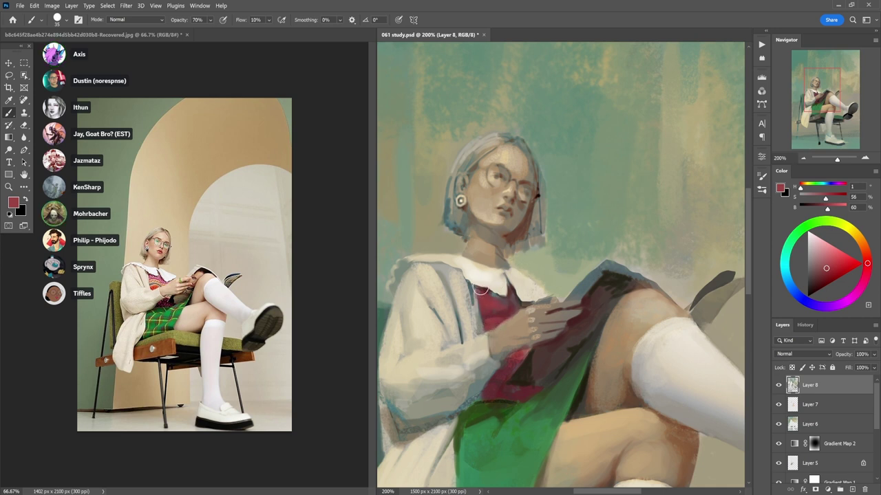
- Add thin dark pattern marks across the vest with sampled near-black at 90% opacity
{"action": "left_click", "coordinate": [530, 369], "text": "alt"}
{"action": "key", "text": "bracketleft"}
{"action": "key", "text": "bracketleft"}
{"action": "key", "text": "bracketleft"}
{"action": "key", "text": "bracketleft"}
{"action": "key", "text": "bracketleft"}
{"action": "key", "text": "bracketleft"}
{"action": "key", "text": "bracketleft"}
{"action": "key", "text": "bracketleft"}
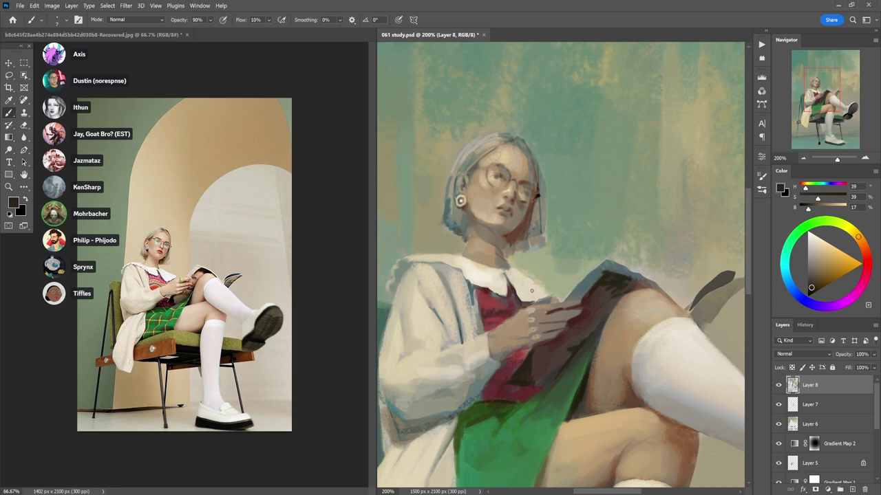
{"action": "left_click_drag", "start_coordinate": [523, 326], "coordinate": [516, 260]}
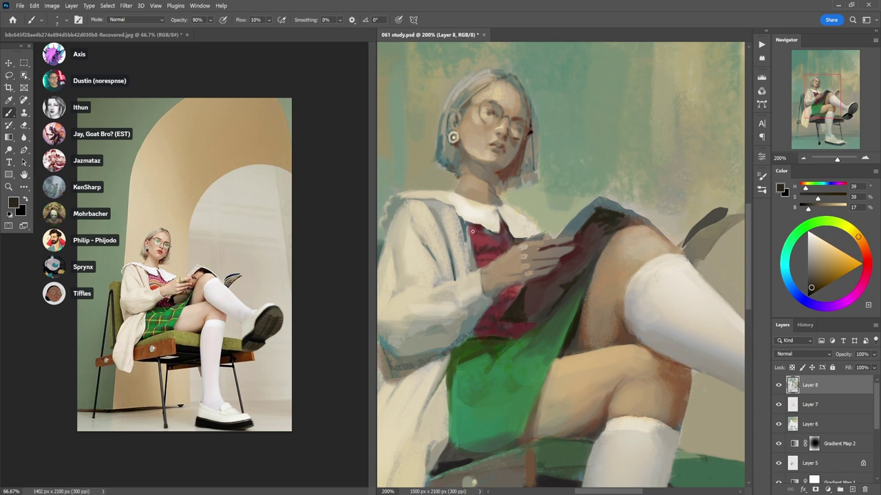
- Paint thin light pattern bands across the upper vest with the collar's off-white at 80% opacity
{"action": "scroll", "coordinate": [496, 269], "scroll_direction": "up", "scroll_amount": 1}
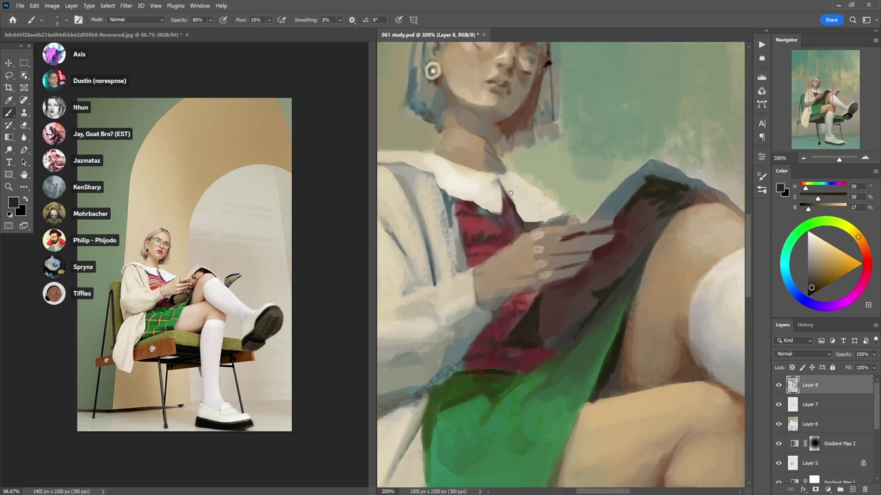
{"action": "left_click", "coordinate": [498, 187], "text": "alt"}
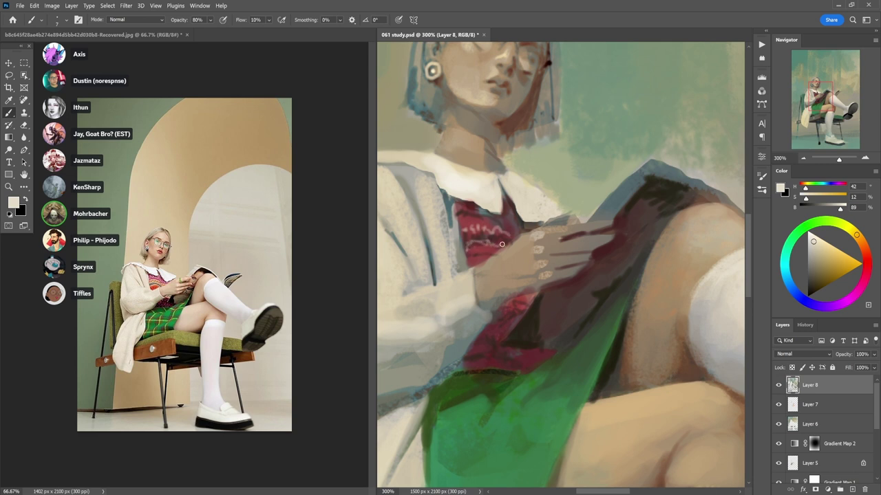
{"action": "left_click_drag", "start_coordinate": [470, 258], "coordinate": [481, 255]}
{"action": "left_click_drag", "start_coordinate": [467, 217], "coordinate": [508, 229]}
- Shade and blend the neck under the jaw with sampled reddish browns at 40% opacity using a size 45 brush
{"action": "scroll", "coordinate": [539, 245], "scroll_direction": "up", "scroll_amount": 3}
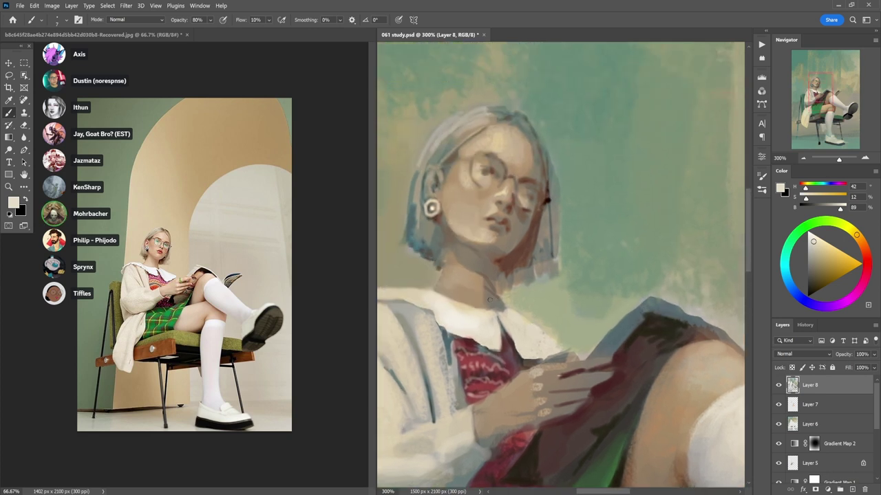
{"action": "left_click", "coordinate": [509, 259], "text": "alt"}
{"action": "left_click", "coordinate": [497, 260], "text": "alt"}
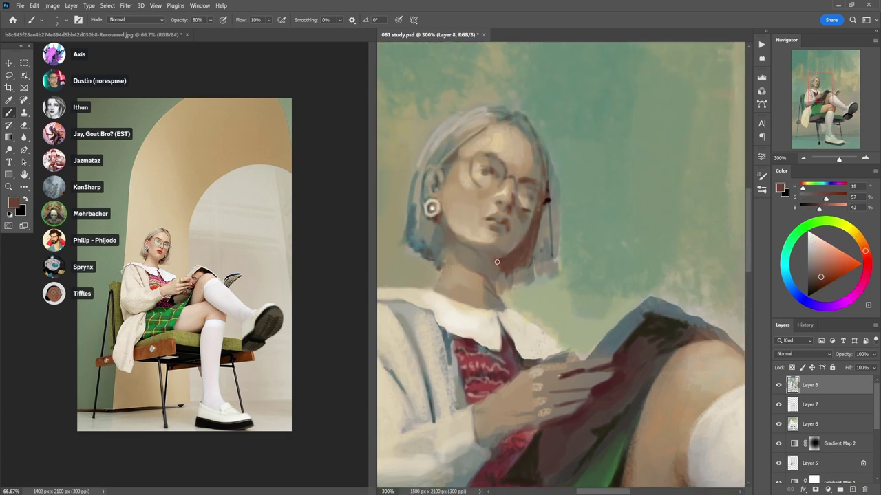
{"action": "key", "text": "]"}
{"action": "key", "text": "]"}
{"action": "key", "text": "]"}
{"action": "key", "text": "]"}
{"action": "key", "text": "]"}
{"action": "key", "text": "]"}
{"action": "key", "text": "]"}
{"action": "key", "text": "]"}
{"action": "key", "text": "]"}
{"action": "key", "text": "4"}
{"action": "left_click_drag", "start_coordinate": [480, 259], "coordinate": [491, 301]}
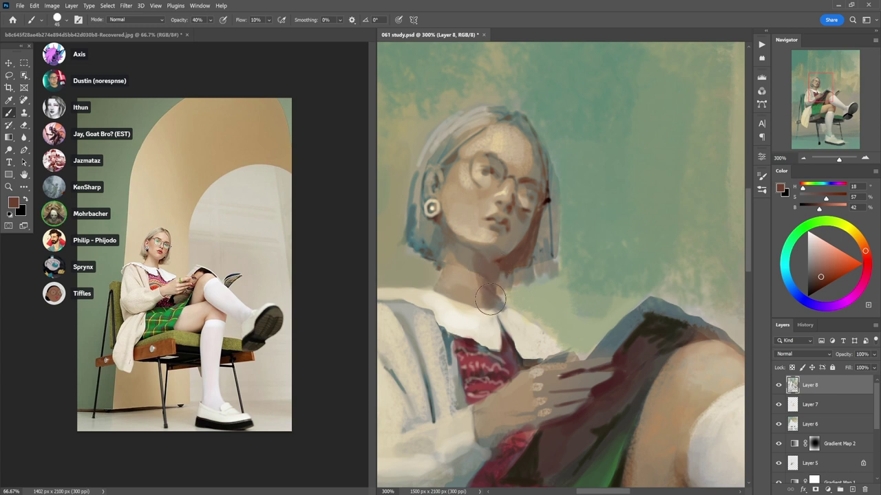
{"action": "left_click", "coordinate": [473, 274], "text": "alt"}
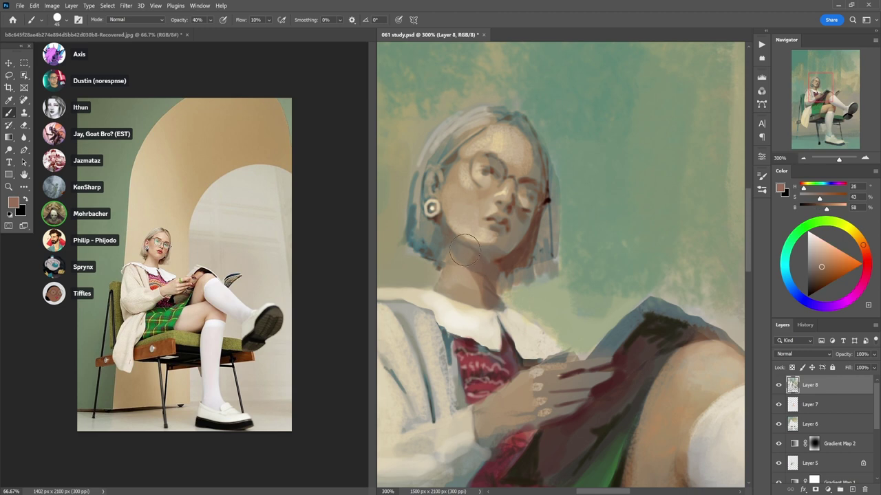
{"action": "left_click", "coordinate": [499, 257], "text": "alt"}
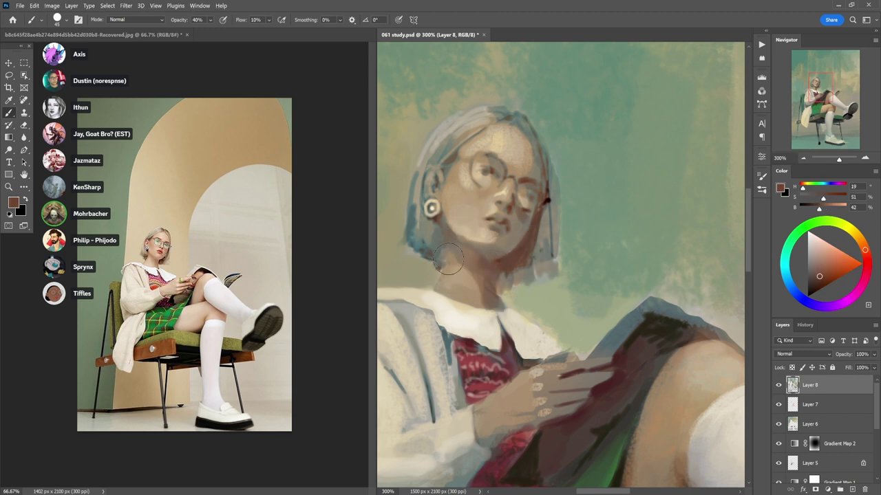
- Paint the dark temple arm of the glasses from the frame to the hair above the ear with sampled near-black
{"action": "left_click", "coordinate": [530, 206], "text": "alt"}
{"action": "left_click", "coordinate": [548, 197], "text": "alt"}
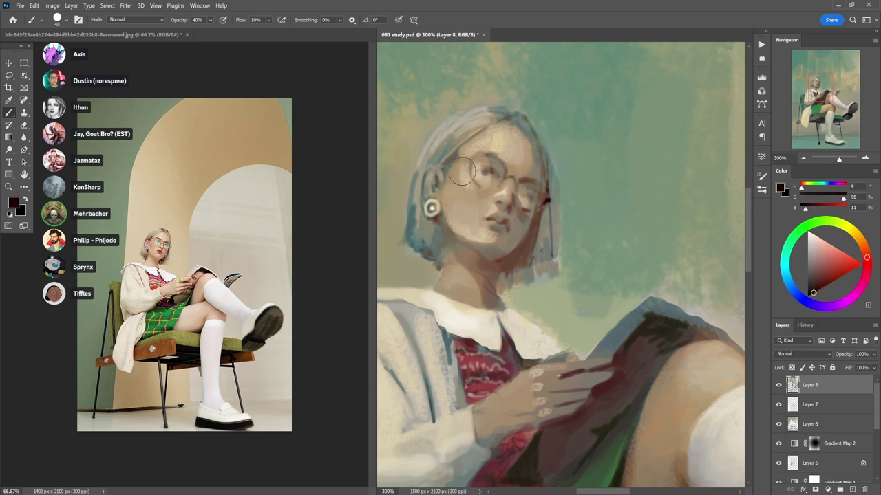
{"action": "key", "text": "bracketleft"}
{"action": "key", "text": "bracketleft"}
{"action": "key", "text": "bracketleft"}
{"action": "key", "text": "bracketleft"}
{"action": "key", "text": "bracketleft"}
{"action": "key", "text": "bracketleft"}
{"action": "key", "text": "bracketleft"}
{"action": "key", "text": "bracketleft"}
{"action": "left_click_drag", "start_coordinate": [447, 164], "coordinate": [467, 160]}
- Darken the ear and the side of the cheek with the brown sampled from the jaw shadow
{"action": "left_click", "coordinate": [531, 244], "text": "alt"}
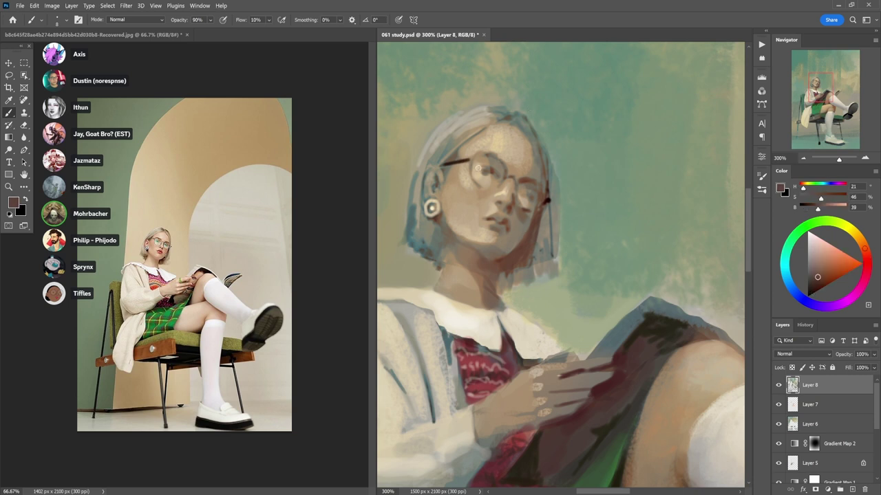
{"action": "mouse_move", "coordinate": [435, 192]}
{"action": "left_mouse_down"}
{"action": "mouse_move", "coordinate": [430, 176]}
{"action": "mouse_move", "coordinate": [425, 192]}
{"action": "mouse_move", "coordinate": [442, 180]}
{"action": "mouse_move", "coordinate": [440, 204]}
{"action": "left_mouse_up"}
{"action": "mouse_move", "coordinate": [454, 175]}
{"action": "left_mouse_down"}
{"action": "mouse_move", "coordinate": [447, 194]}
{"action": "mouse_move", "coordinate": [456, 187]}
{"action": "mouse_move", "coordinate": [463, 202]}
{"action": "left_mouse_up"}
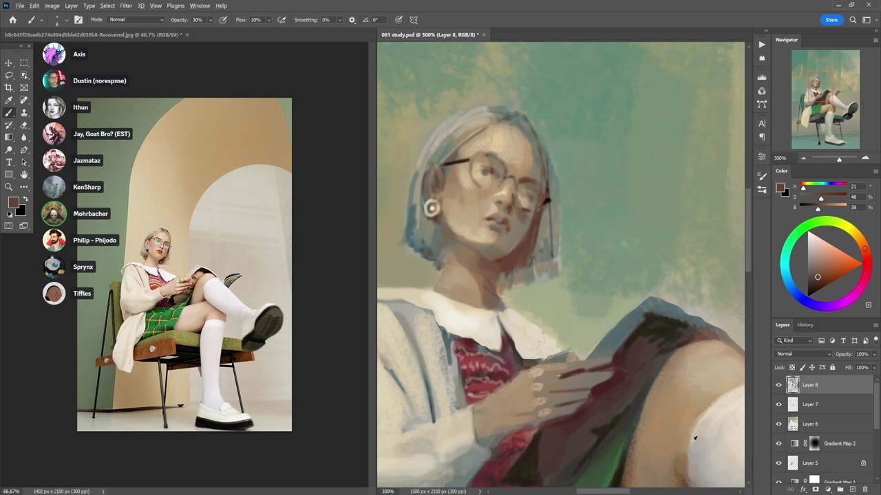
- Smooth the cheek and forehead with sampled skin tones at 30% opacity using a size 25 brush
{"action": "left_click", "coordinate": [653, 423], "text": "alt"}
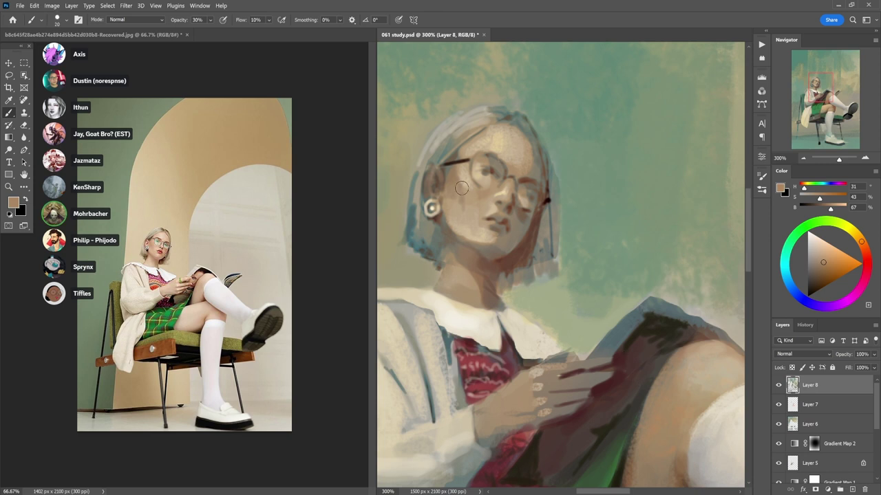
{"action": "key", "text": "]"}
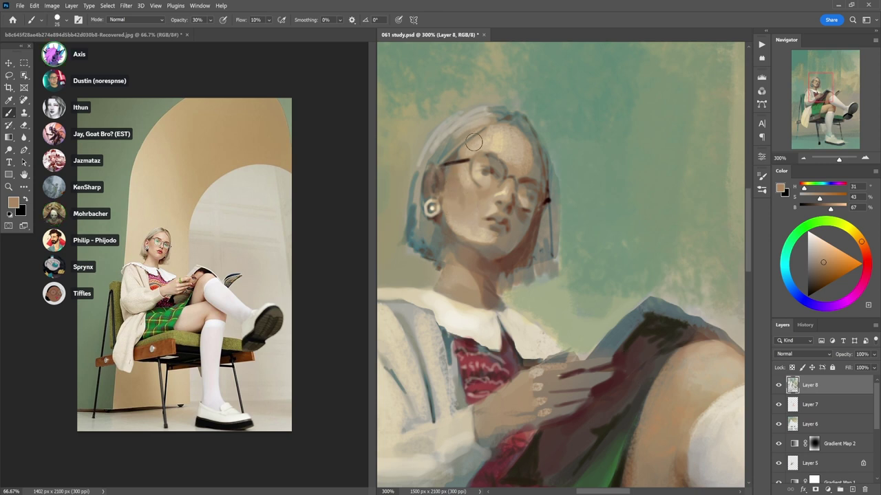
{"action": "left_click", "coordinate": [497, 128], "text": "alt"}
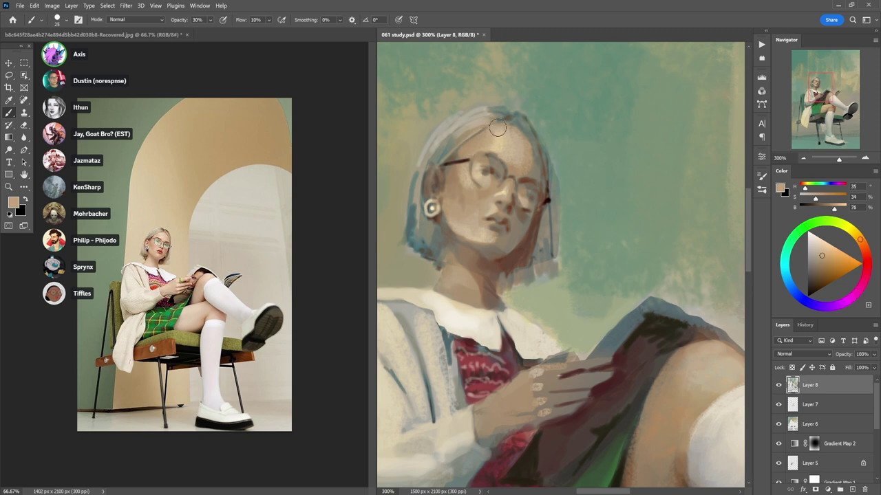
{"action": "left_click", "coordinate": [486, 144], "text": "alt"}
{"action": "left_click", "coordinate": [533, 159], "text": "alt"}
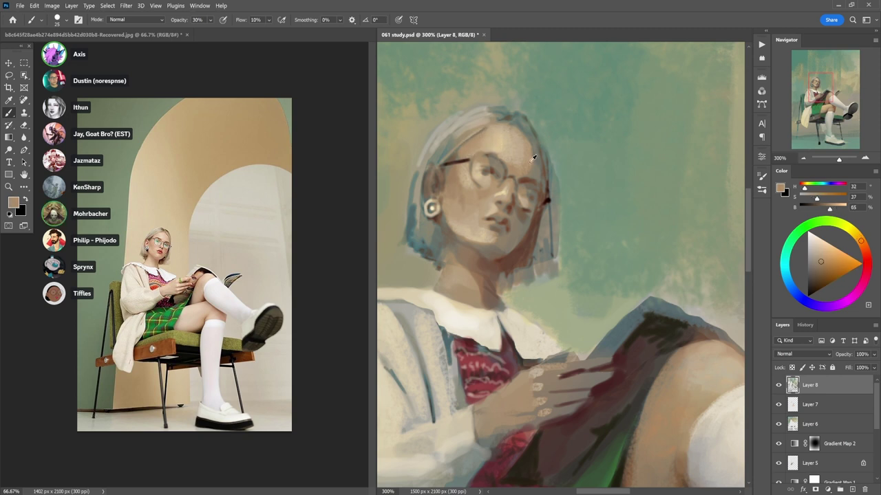
{"action": "left_click", "coordinate": [529, 166], "text": "alt"}
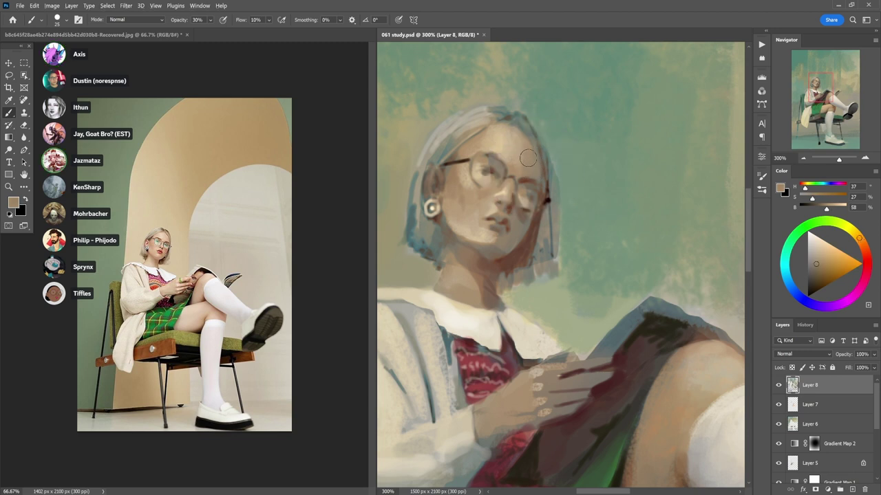
{"action": "left_click", "coordinate": [529, 160], "text": "alt"}
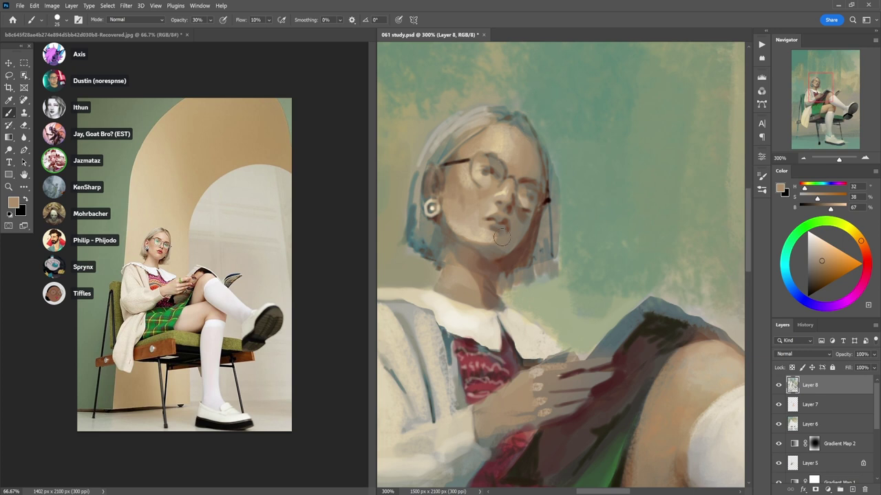
{"action": "left_click", "coordinate": [457, 197], "text": "alt"}
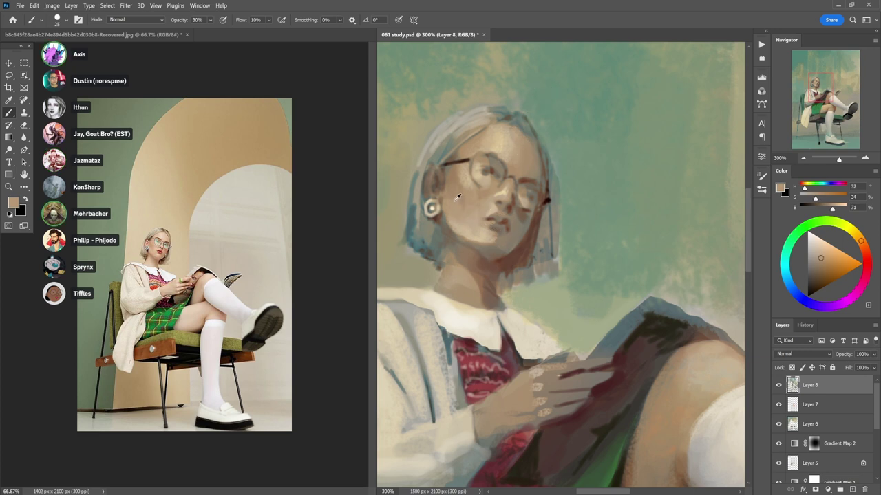
- Shade the jawline from below the ear to the chin with sampled brown at 60% opacity
{"action": "left_click", "coordinate": [479, 206], "text": "alt"}
{"action": "key", "text": "7"}
{"action": "left_click", "coordinate": [500, 253], "text": "alt"}
{"action": "key", "text": "6"}
{"action": "left_click_drag", "start_coordinate": [451, 224], "coordinate": [482, 248]}
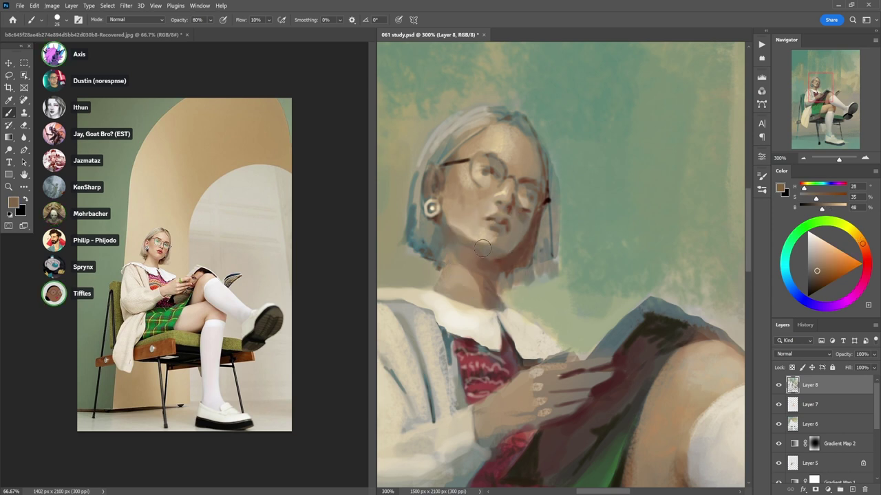
- Blend the jaw and lower face with sampled skin tones at 30% and 40% opacity
{"action": "key", "text": "3"}
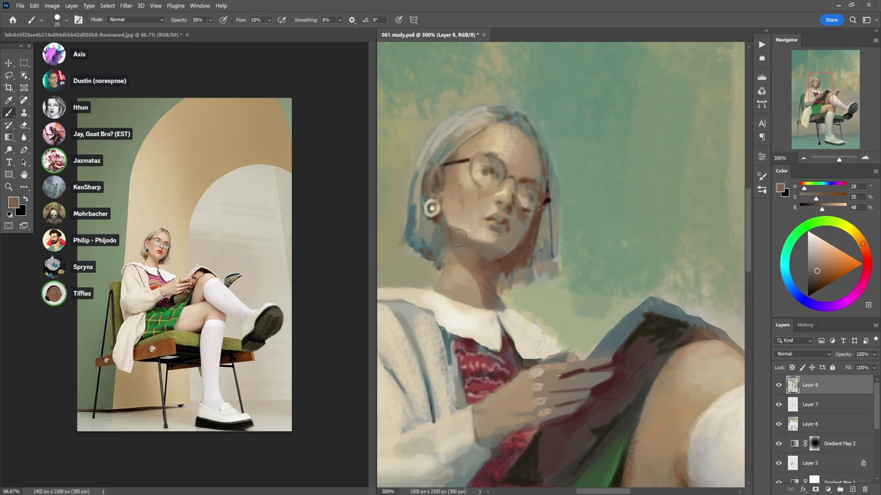
{"action": "left_click", "coordinate": [493, 241], "text": "alt"}
{"action": "key", "text": "4"}
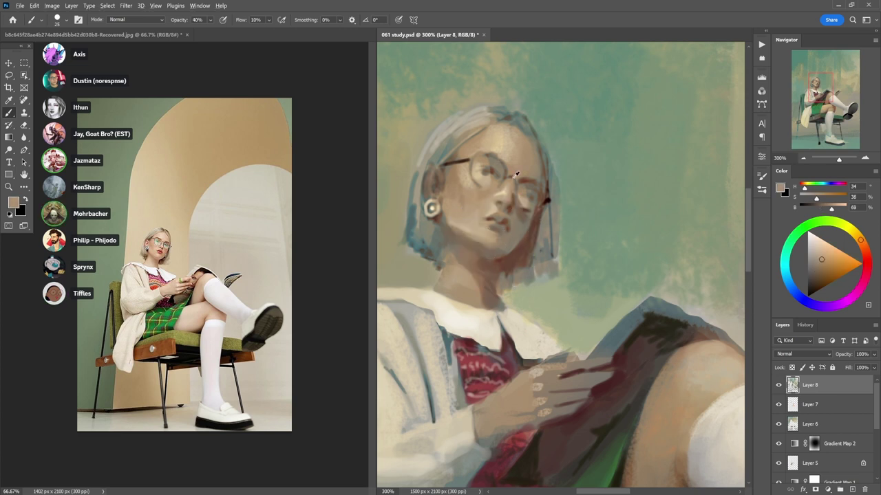
{"action": "left_click", "coordinate": [486, 189], "text": "alt"}
{"action": "left_click", "coordinate": [489, 186], "text": "alt"}
- Color the lips with the vest's red at 40% opacity and tint the eye area at 20%
{"action": "left_click", "coordinate": [520, 430], "text": "alt"}
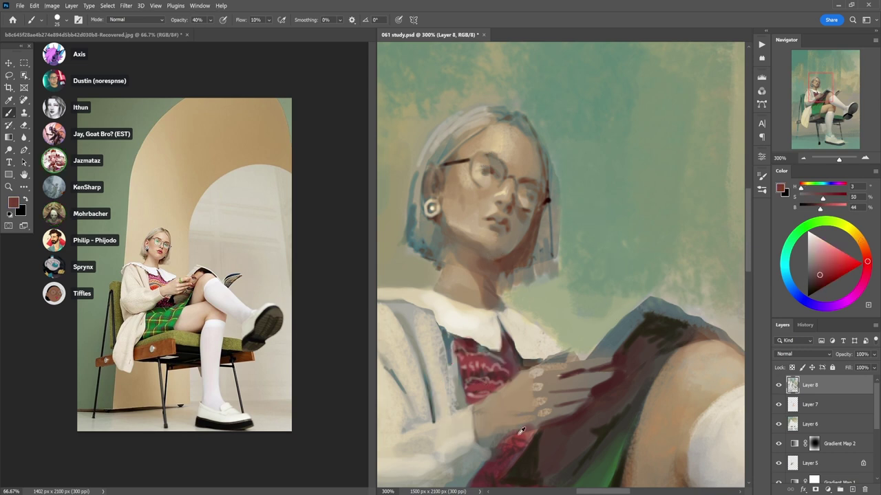
{"action": "left_click", "coordinate": [521, 430], "text": "alt"}
{"action": "mouse_move", "coordinate": [496, 228]}
{"action": "left_mouse_down"}
{"action": "mouse_move", "coordinate": [498, 219]}
{"action": "mouse_move", "coordinate": [507, 223]}
{"action": "left_mouse_up"}
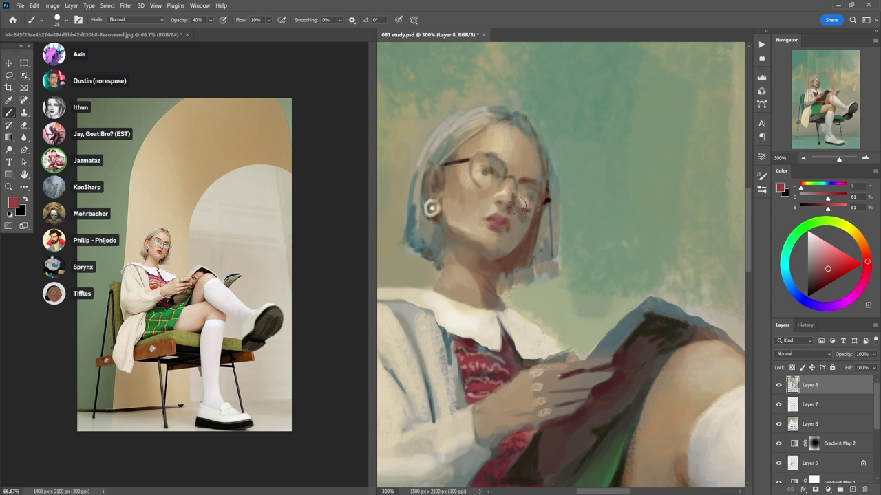
{"action": "key", "text": "2"}
- Refine the forehead and hairline and lighten the face with sampled skin tones at 50% opacity
{"action": "left_click", "coordinate": [485, 134], "text": "alt"}
{"action": "key", "text": "5"}
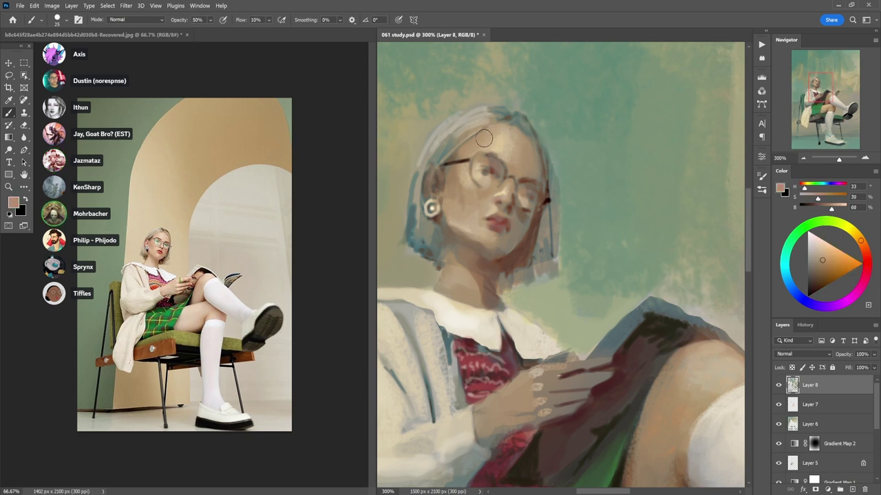
{"action": "left_click", "coordinate": [495, 140], "text": "alt"}
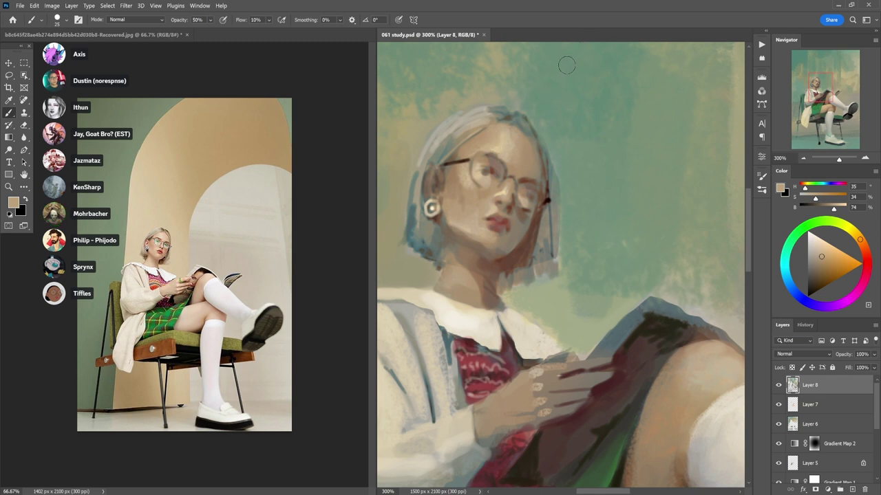
{"action": "left_click", "coordinate": [508, 140], "text": "alt"}
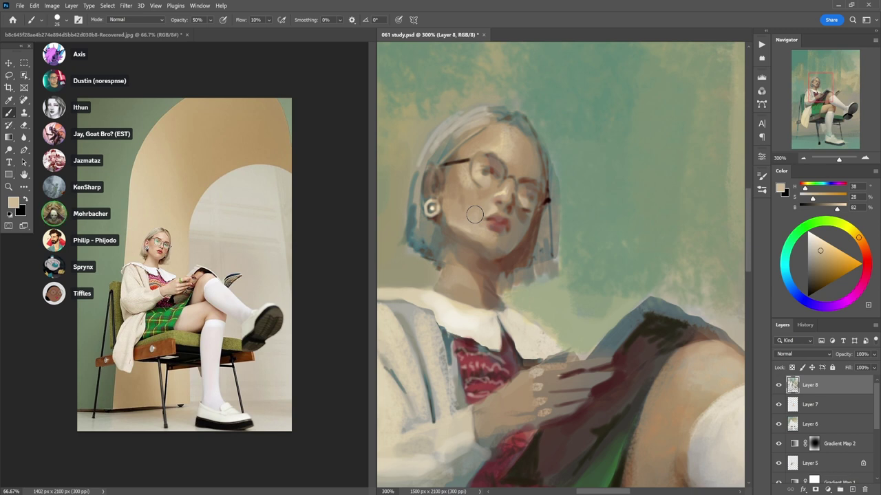
- Define the neck edge above the collar with sampled dark brown and refine the ear and temple with sampled skin tones at 40% opacity
{"action": "left_click", "coordinate": [520, 254], "text": "alt"}
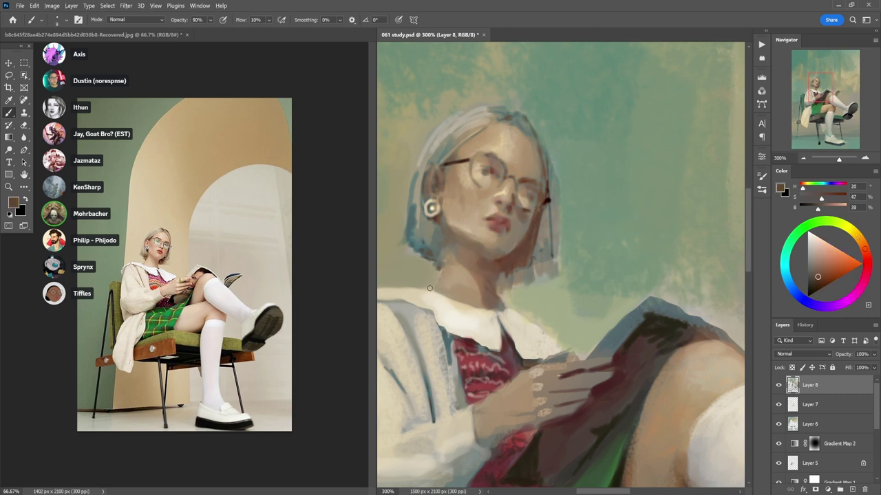
{"action": "left_click_drag", "start_coordinate": [429, 288], "coordinate": [450, 262]}
{"action": "key", "text": "4"}
{"action": "left_click", "coordinate": [457, 178], "text": "alt"}
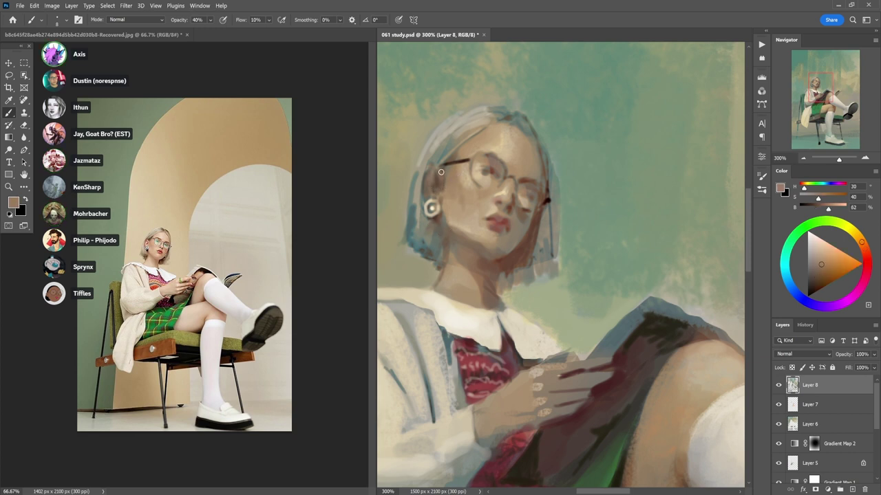
{"action": "left_click", "coordinate": [456, 177], "text": "alt"}
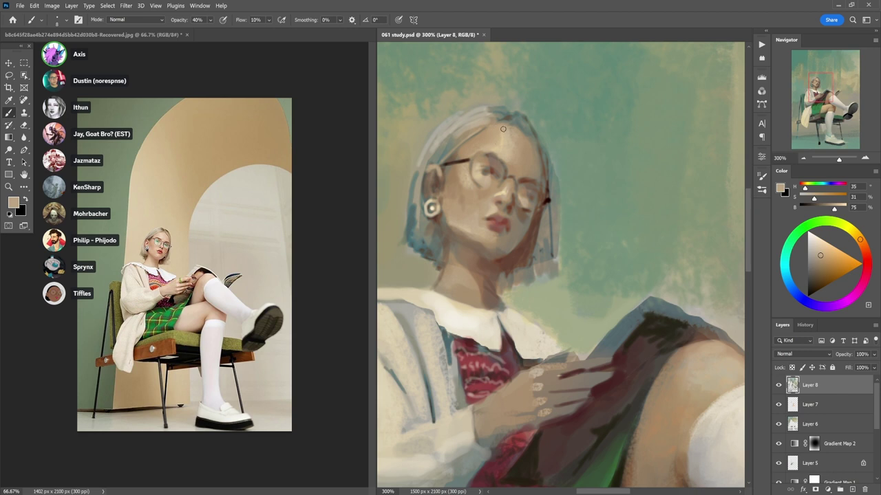
- Darken the hair parting with sampled brown at 60% opacity, then layer sampled gray at 70% and white streaks at 40% over the hair
{"action": "left_click", "coordinate": [539, 220], "text": "alt"}
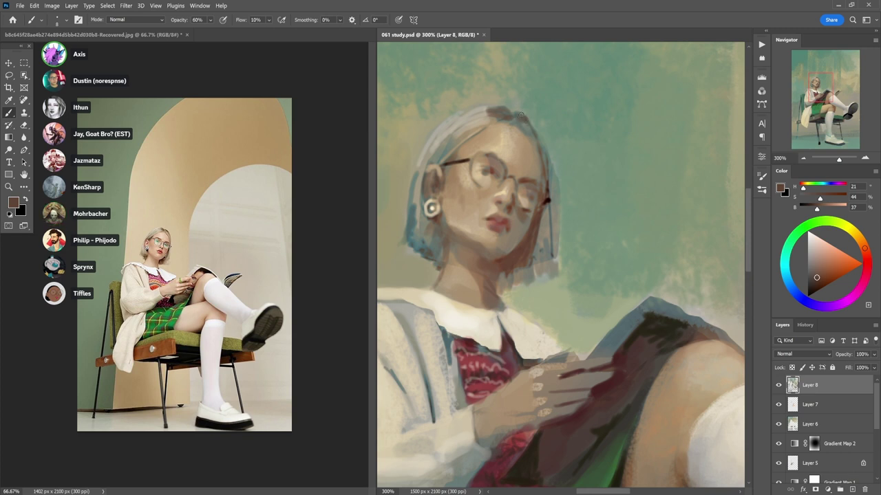
{"action": "key", "text": "3"}
{"action": "left_click", "coordinate": [454, 123], "text": "alt"}
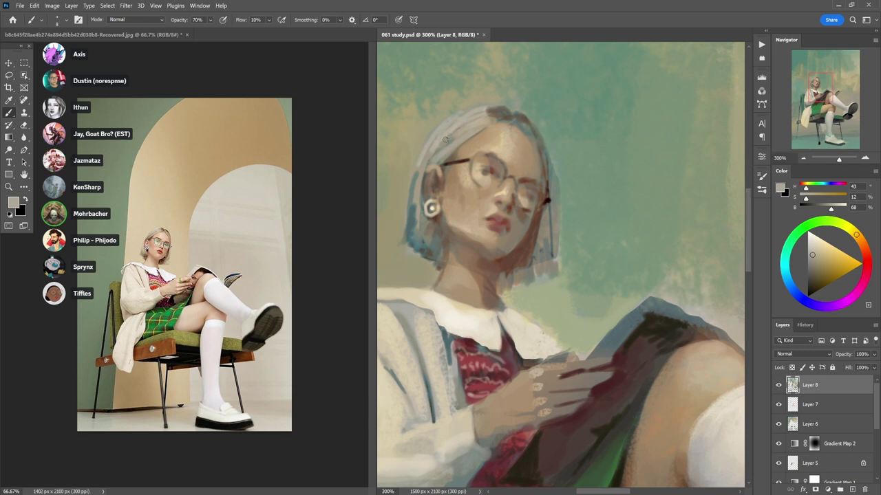
{"action": "left_click", "coordinate": [495, 118], "text": "alt"}
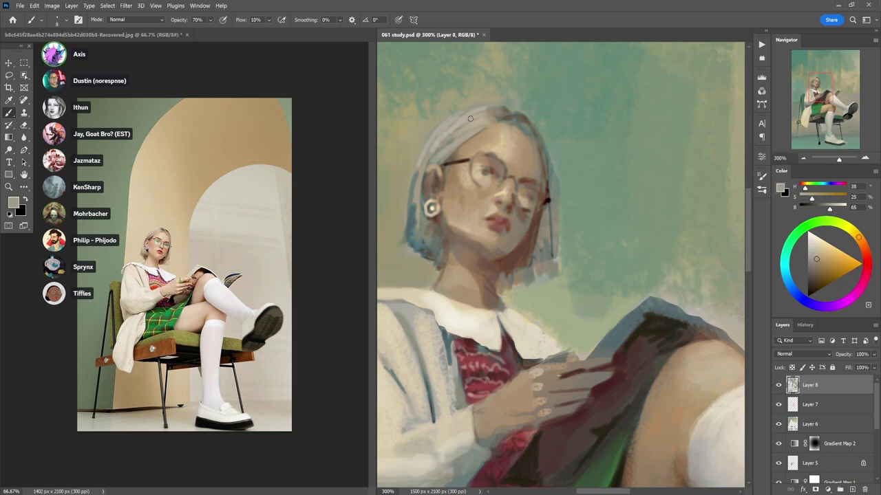
{"action": "key", "text": "d"}
{"action": "key", "text": "x"}
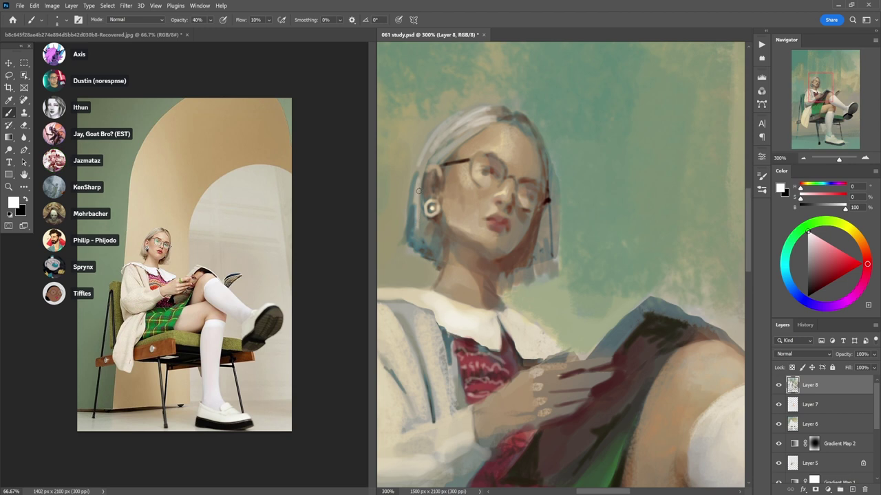
- Cover the blue hair around the earring with sampled gray at 60% opacity, using a size 25 brush, and blend at 30%
{"action": "left_click", "coordinate": [440, 148], "text": "alt"}
{"action": "left_click", "coordinate": [488, 210], "text": "alt"}
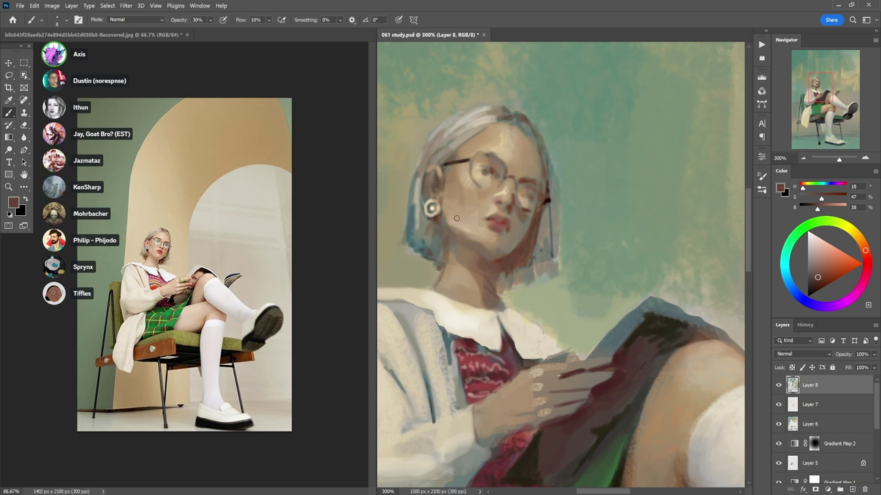
{"action": "key", "text": "bracketright"}
{"action": "left_click", "coordinate": [419, 193], "text": "alt"}
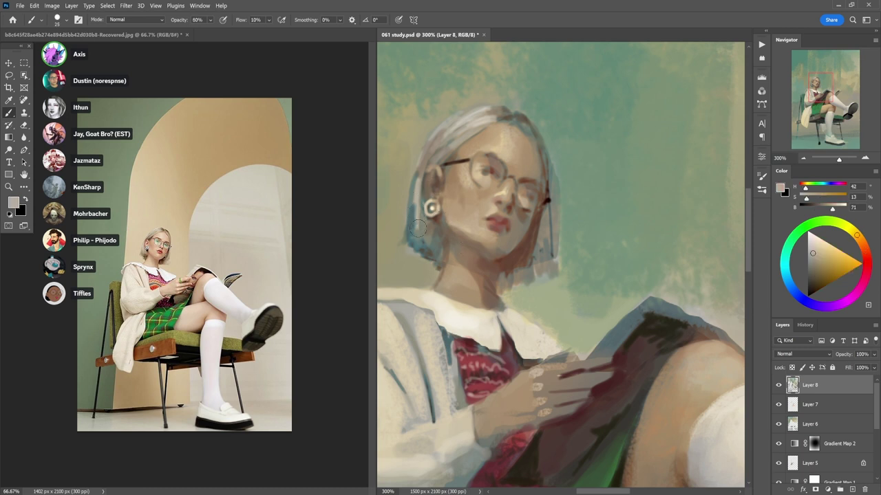
{"action": "key", "text": "3"}
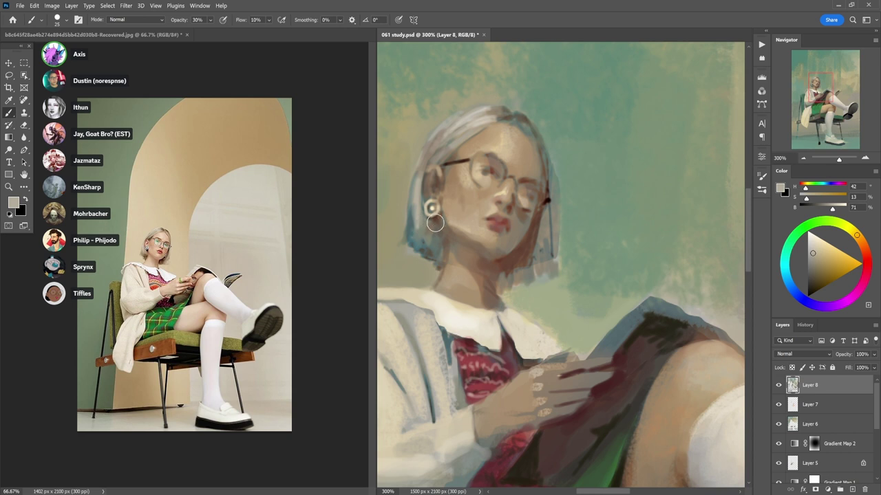
{"action": "left_click", "coordinate": [460, 229], "text": "alt"}
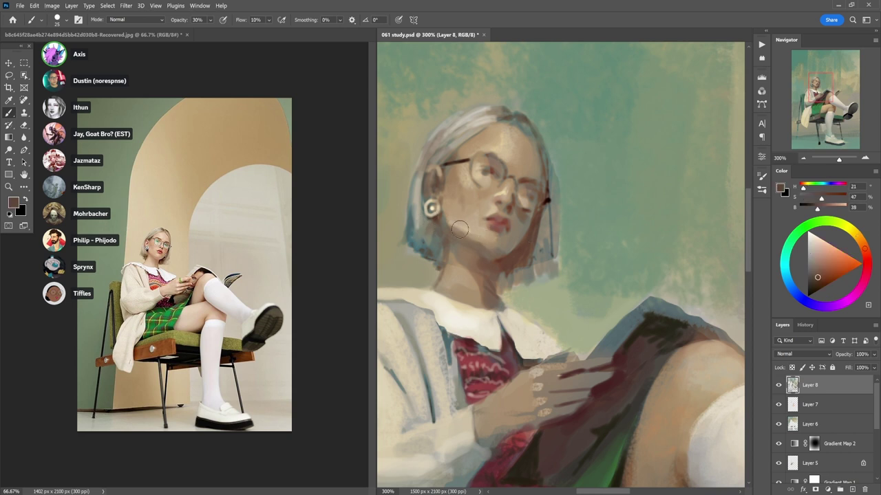
- Even out the hair beside the ear and at the crown with sampled grays at 50% and 70% opacity
{"action": "left_click", "coordinate": [415, 207], "text": "alt"}
{"action": "left_click", "coordinate": [417, 200], "text": "alt"}
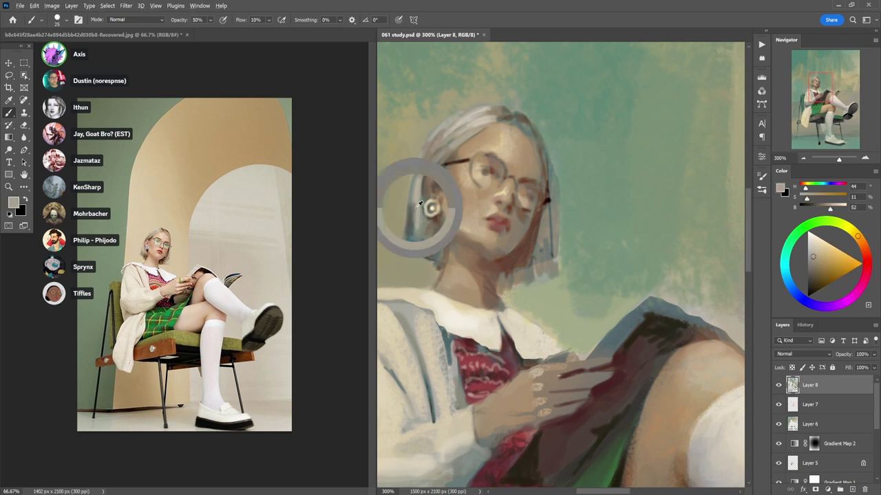
{"action": "key", "text": "7"}
{"action": "left_click", "coordinate": [424, 178], "text": "alt"}
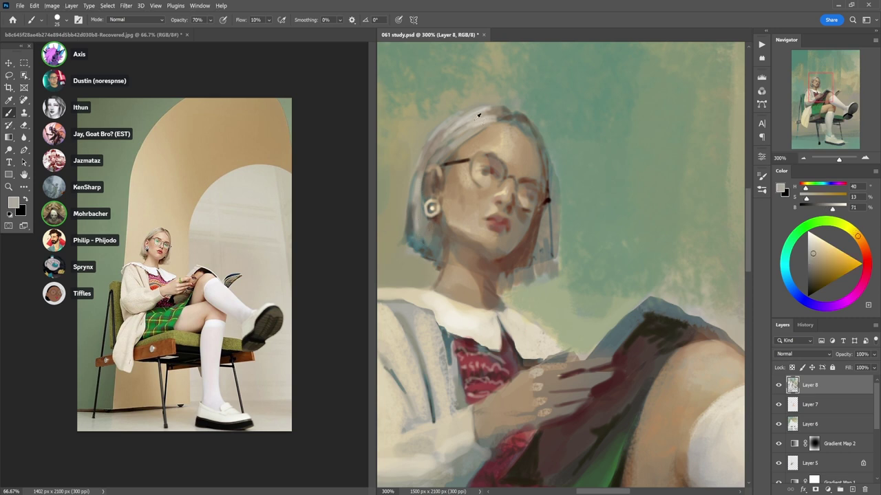
{"action": "left_click", "coordinate": [477, 122], "text": "alt"}
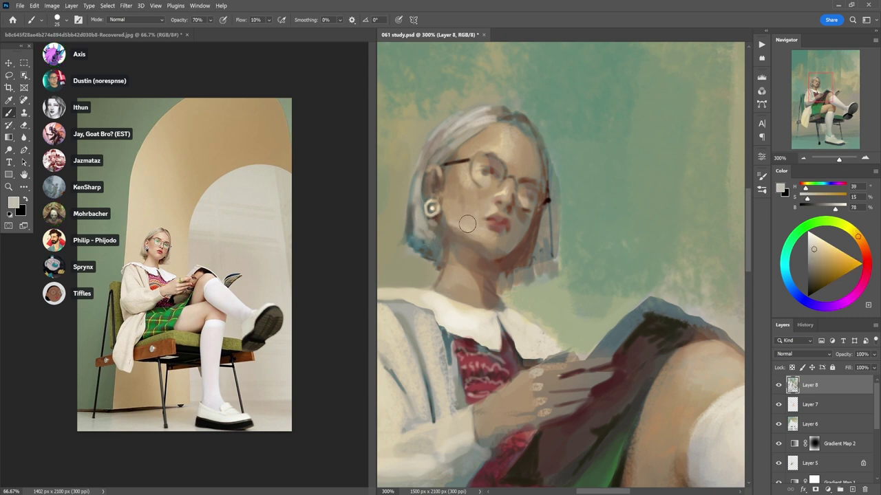
- Repaint the far-side hair strands and their lower ends with sampled grays and browns at 40% and 60% opacity
{"action": "mouse_move", "coordinate": [544, 247]}
{"action": "left_mouse_down"}
{"action": "mouse_move", "coordinate": [553, 211]}
{"action": "mouse_move", "coordinate": [559, 233]}
{"action": "mouse_move", "coordinate": [549, 232]}
{"action": "mouse_move", "coordinate": [551, 212]}
{"action": "mouse_move", "coordinate": [546, 234]}
{"action": "mouse_move", "coordinate": [554, 189]}
{"action": "mouse_move", "coordinate": [549, 258]}
{"action": "mouse_move", "coordinate": [557, 187]}
{"action": "mouse_move", "coordinate": [549, 265]}
{"action": "mouse_move", "coordinate": [559, 242]}
{"action": "mouse_move", "coordinate": [555, 251]}
{"action": "mouse_move", "coordinate": [544, 237]}
{"action": "mouse_move", "coordinate": [553, 256]}
{"action": "left_mouse_up"}
{"action": "left_click", "coordinate": [536, 234], "text": "alt"}
{"action": "key", "text": "4"}
{"action": "key", "text": "6"}
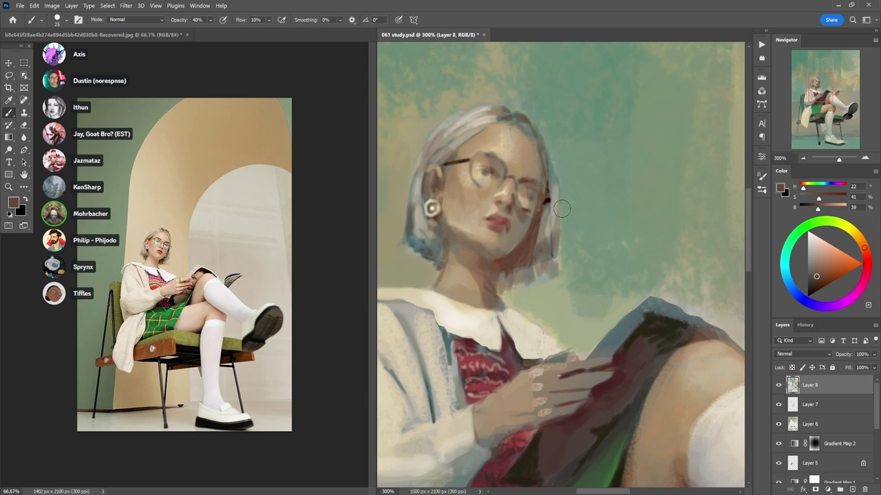
{"action": "left_click", "coordinate": [539, 263], "text": "alt"}
{"action": "left_click", "coordinate": [522, 262], "text": "alt"}
{"action": "mouse_move", "coordinate": [504, 282]}
{"action": "left_mouse_down"}
{"action": "mouse_move", "coordinate": [519, 263]}
{"action": "mouse_move", "coordinate": [533, 275]}
{"action": "left_mouse_up"}
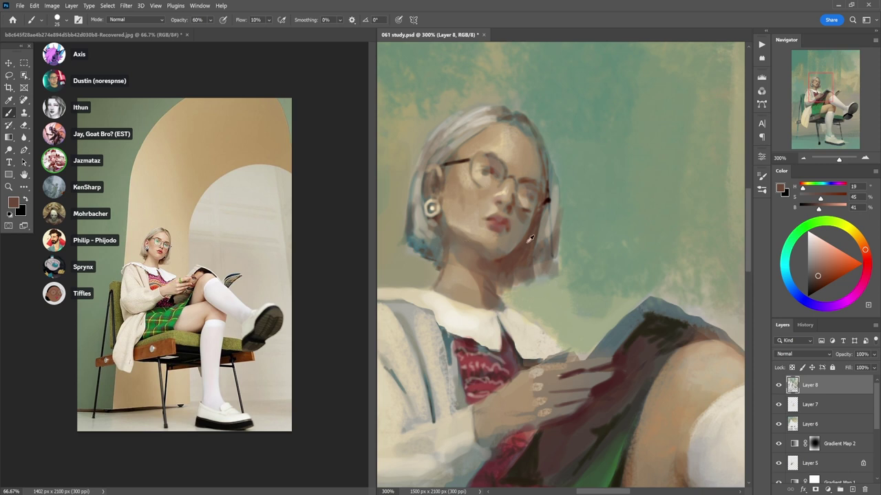
- Darken the hair ends below the earring with near-black sampled from the glasses hinge at 30% opacity
{"action": "left_click", "coordinate": [550, 196], "text": "alt"}
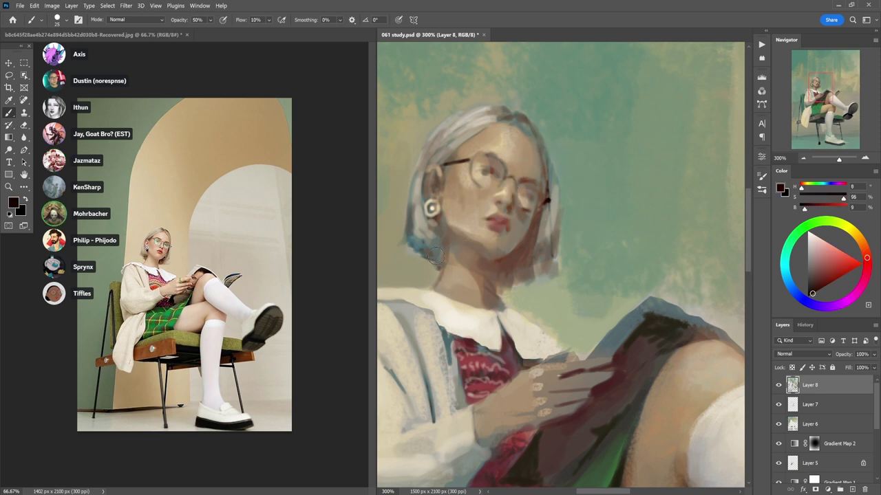
{"action": "key", "text": "3"}
{"action": "mouse_move", "coordinate": [437, 260]}
{"action": "left_mouse_down"}
{"action": "mouse_move", "coordinate": [421, 247]}
{"action": "mouse_move", "coordinate": [446, 256]}
{"action": "mouse_move", "coordinate": [440, 267]}
{"action": "left_mouse_up"}
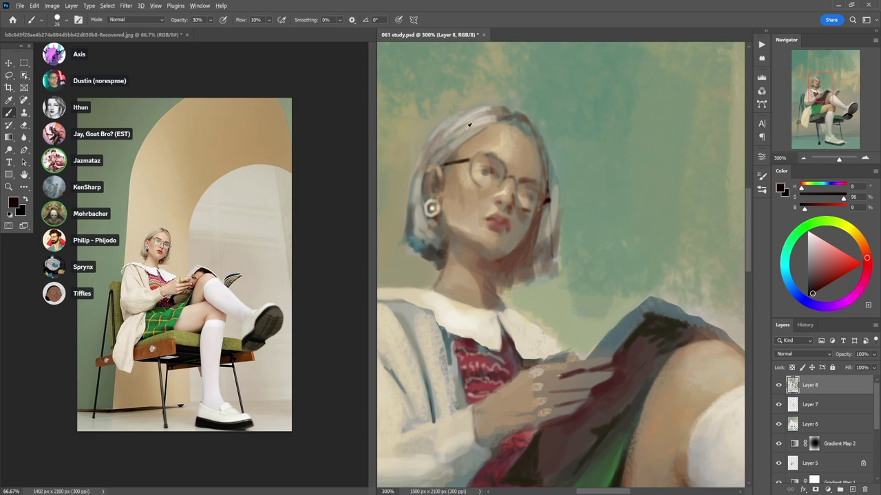
- Soften the hair parting with sampled light gray at 30% opacity and the far-side hair with darker gray at 70%
{"action": "left_click", "coordinate": [490, 117], "text": "alt"}
{"action": "left_click_drag", "start_coordinate": [485, 114], "coordinate": [499, 110]}
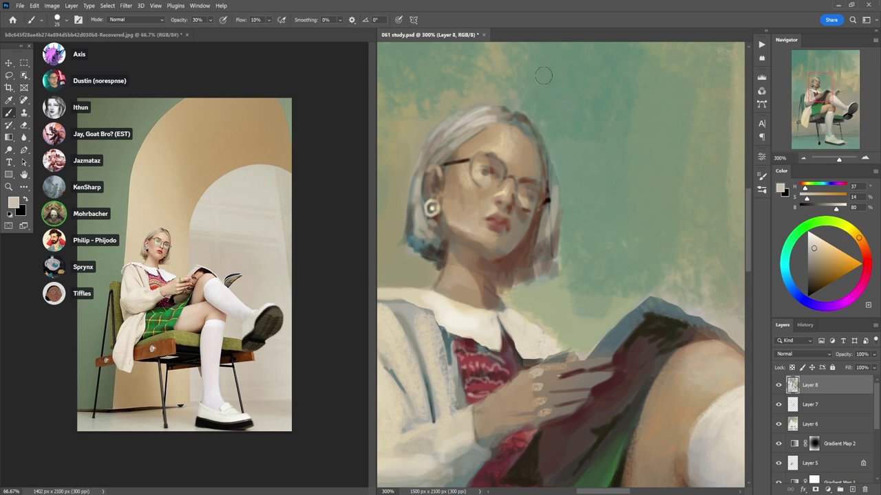
{"action": "left_click", "coordinate": [557, 211], "text": "alt"}
{"action": "key", "text": "7"}
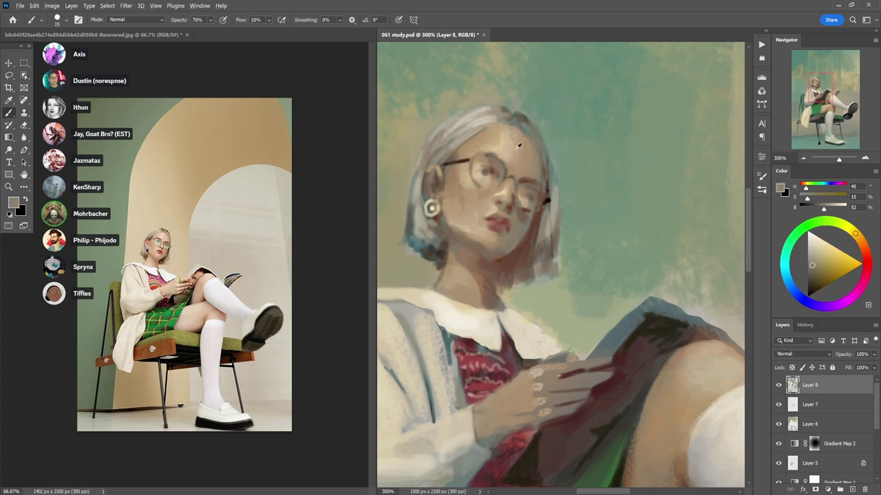
- Lighten the forehead and brow area with sampled skin tones at 70% and 30% opacity
{"action": "left_click", "coordinate": [507, 144], "text": "alt"}
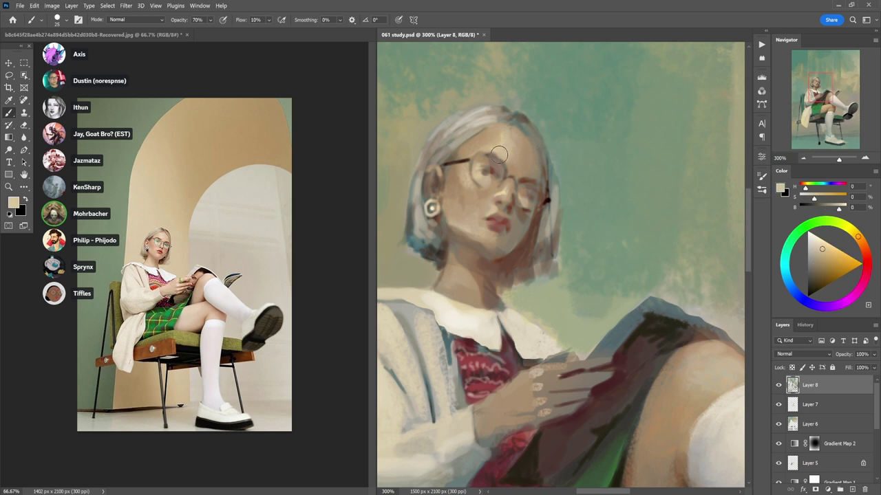
{"action": "key", "text": "d"}
{"action": "key", "text": "x"}
{"action": "key", "text": "1"}
{"action": "left_click", "coordinate": [501, 143], "text": "alt"}
{"action": "key", "text": "3"}
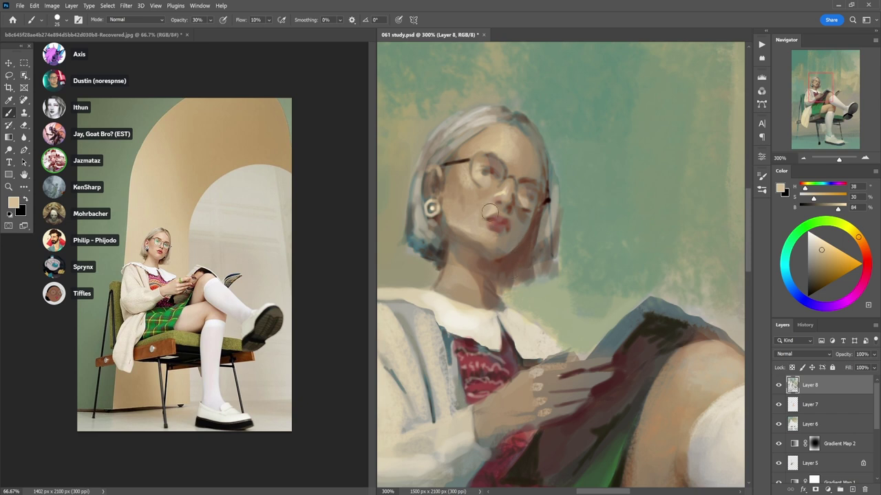
- Add a new layer in Hard Light mode and tint both glasses lenses with green sampled from the background
{"action": "left_click", "coordinate": [615, 122], "text": "alt"}
{"action": "key", "text": "7"}
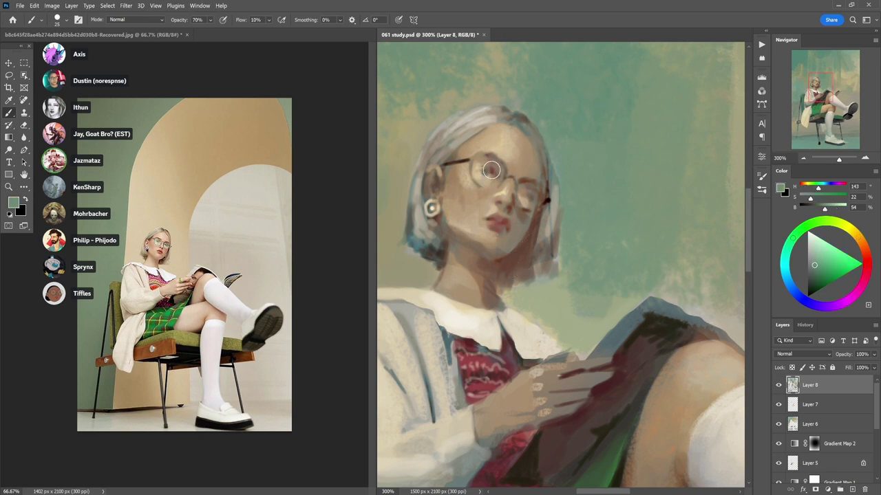
{"action": "left_click", "coordinate": [851, 488]}
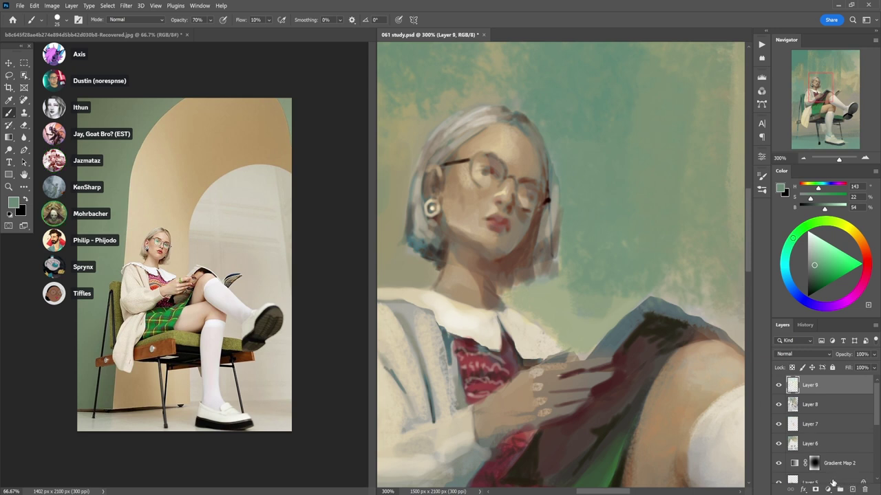
{"action": "left_click", "coordinate": [818, 355]}
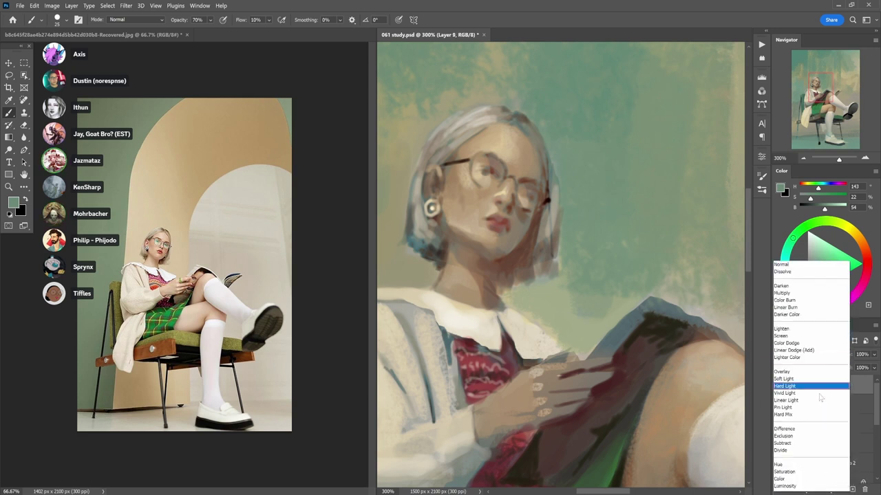
{"action": "left_click", "coordinate": [812, 387]}
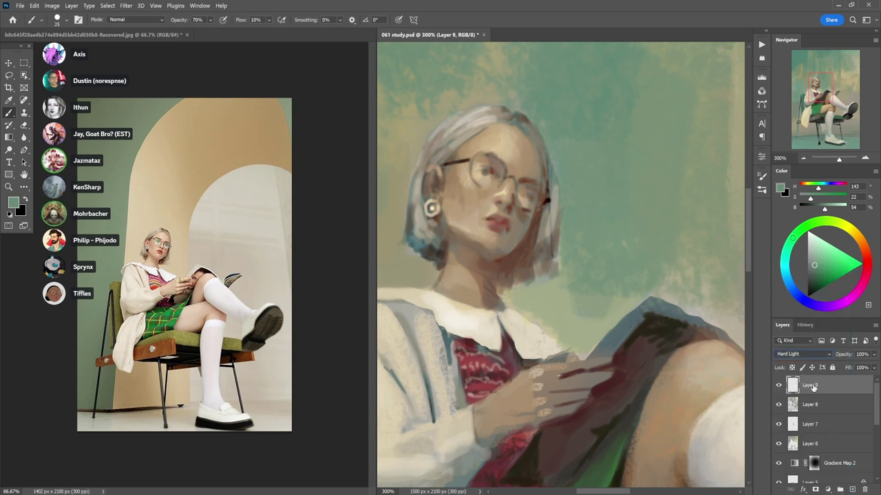
{"action": "left_click", "coordinate": [616, 172], "text": "alt"}
{"action": "key", "text": "5"}
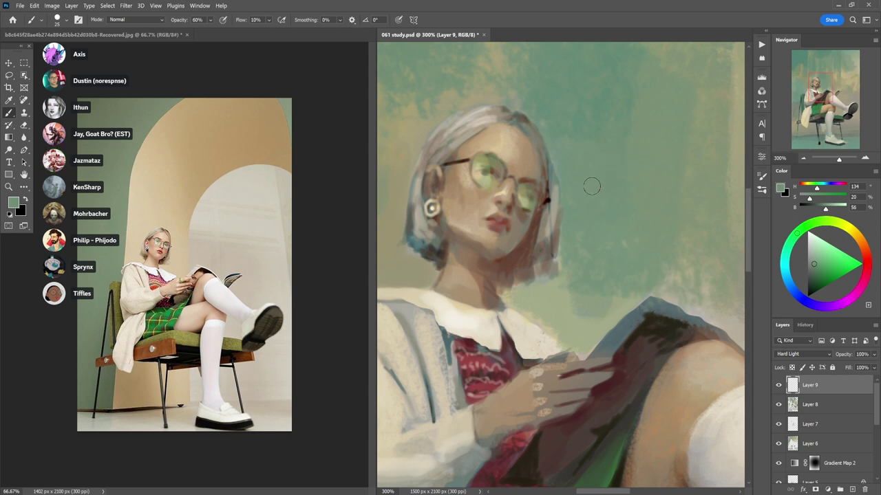
- Deepen the shadows on the face and far-side hairline with sampled dark brown at 30% and 20% opacity on the Hard Light layer
{"action": "left_click", "coordinate": [529, 241], "text": "alt"}
{"action": "key", "text": "3"}
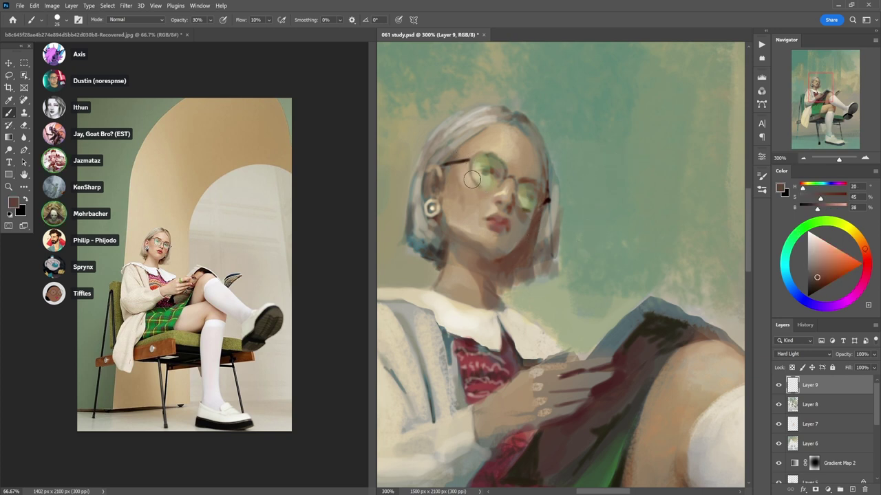
{"action": "key", "text": "2"}
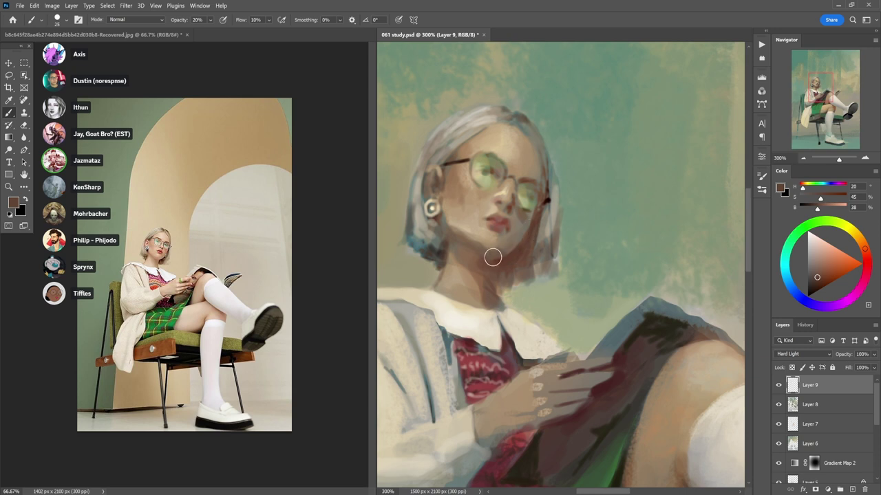
{"action": "key", "text": "3"}
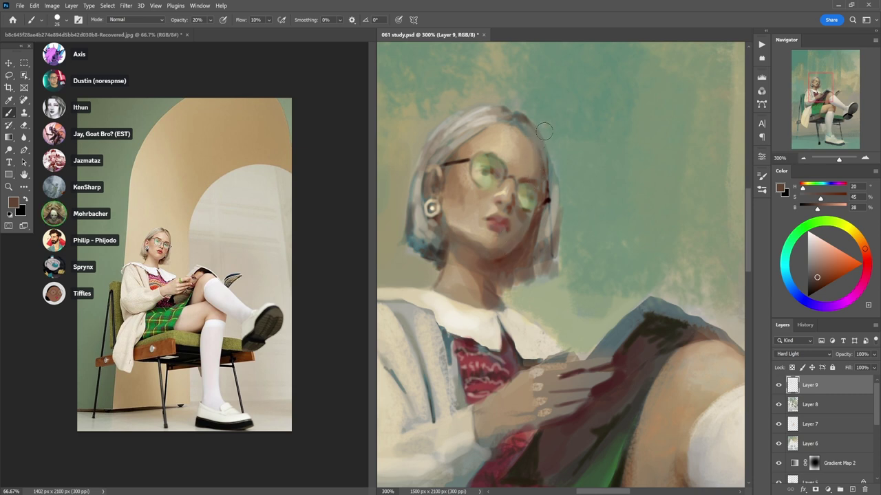
{"action": "left_click_drag", "start_coordinate": [532, 124], "coordinate": [544, 152]}
{"action": "key", "text": "5"}
{"action": "key", "text": "7"}
{"action": "left_click", "coordinate": [570, 239], "text": "alt"}
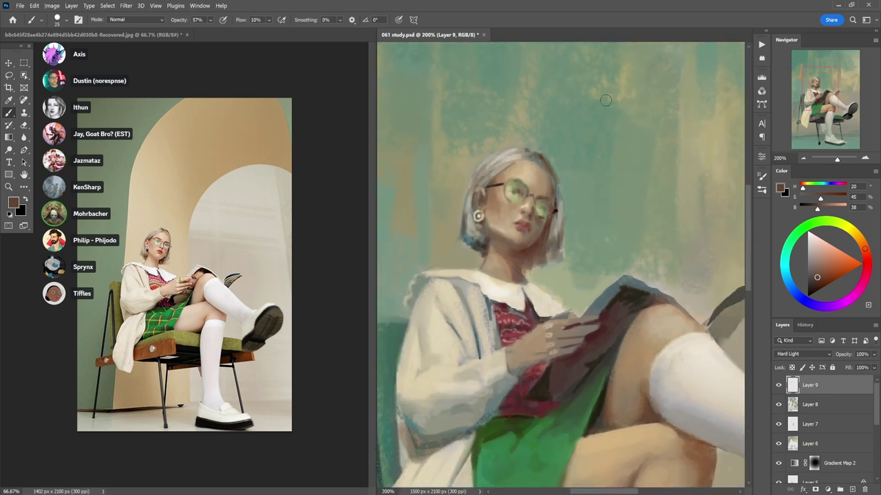
- Add a new layer and paint the cardigan's upper sleeve and shoulder with sampled cream at 60% and 100% opacity
{"action": "left_click_drag", "start_coordinate": [474, 345], "coordinate": [510, 283]}
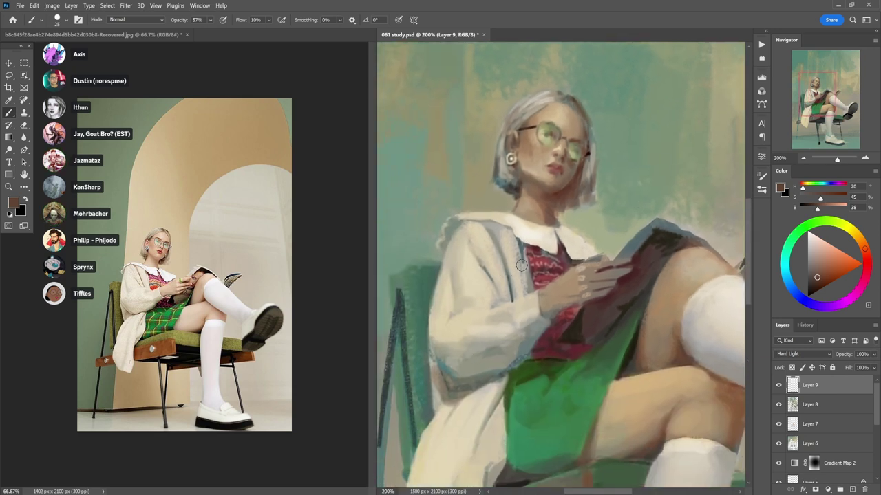
{"action": "left_click", "coordinate": [465, 269], "text": "alt"}
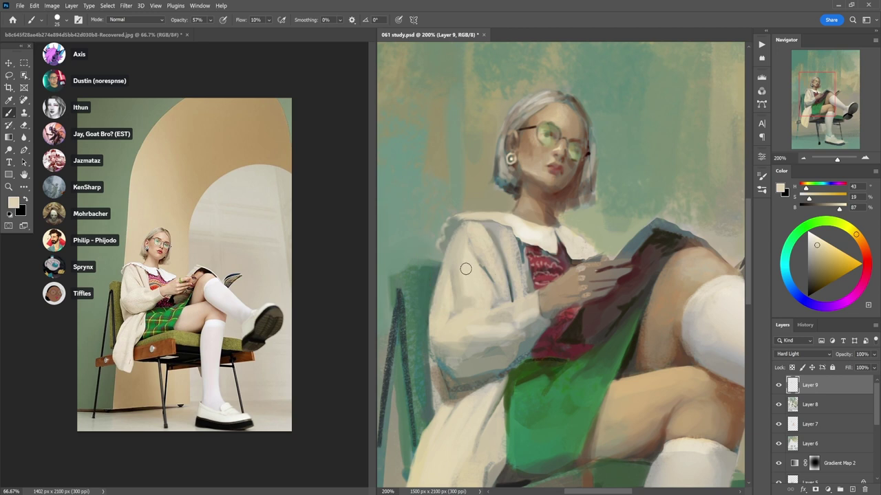
{"action": "left_click", "coordinate": [852, 489]}
{"action": "key", "text": "3"}
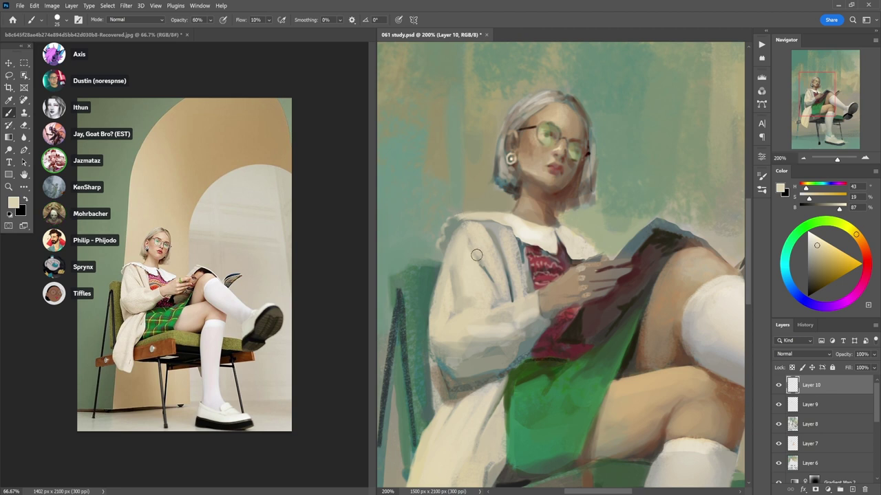
{"action": "key", "text": "6"}
{"action": "left_click", "coordinate": [472, 268], "text": "alt"}
{"action": "key", "text": "0"}
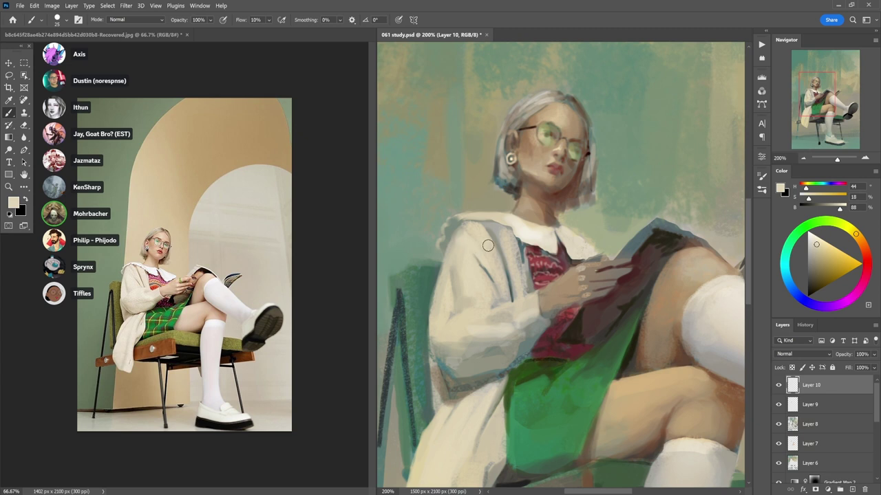
- Blend the cardigan's shoulder and front folds with sampled gray and cream at 50% opacity and beige at 60%
{"action": "key", "text": "5"}
{"action": "left_click", "coordinate": [492, 229], "text": "alt"}
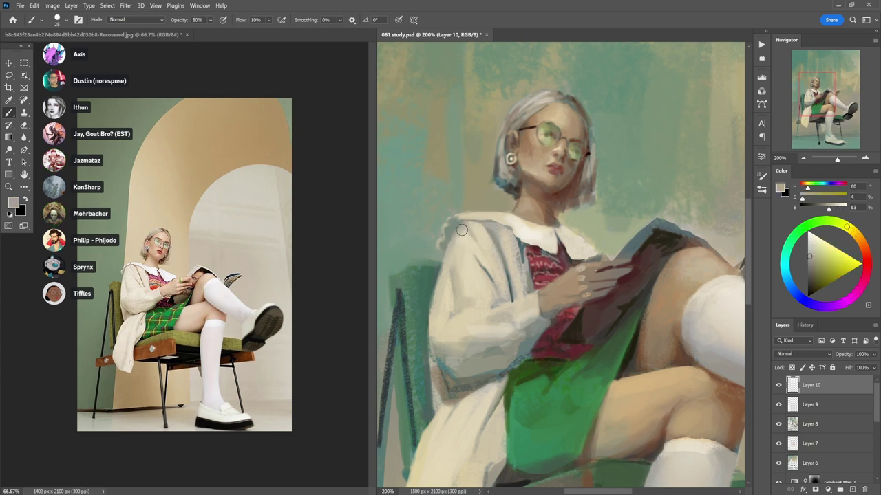
{"action": "left_click", "coordinate": [497, 227], "text": "alt"}
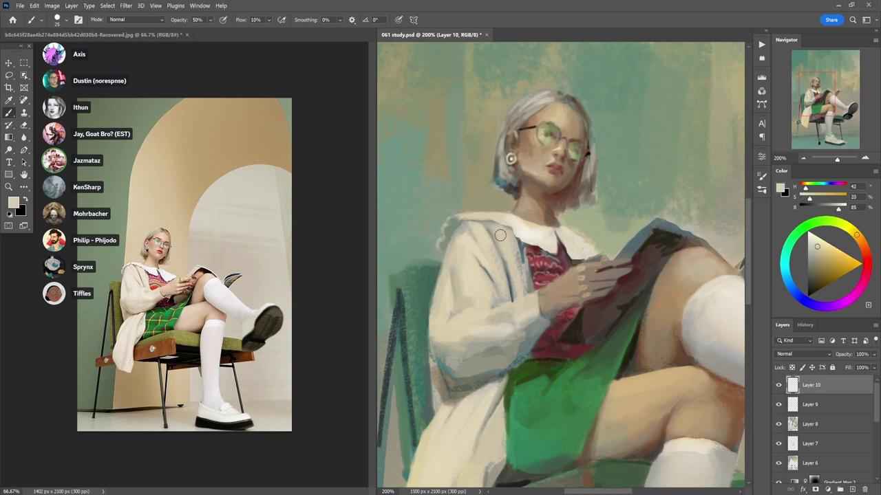
{"action": "key", "text": "6"}
{"action": "left_click", "coordinate": [503, 275], "text": "alt"}
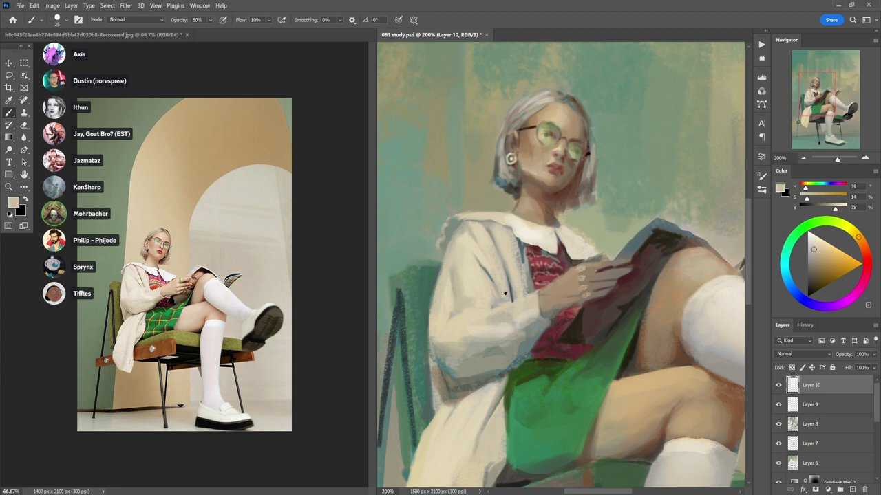
- Smooth the cardigan's forearm sleeve with sampled cream and beige at 30% opacity and gray shadow at 70%
{"action": "left_click", "coordinate": [501, 337], "text": "alt"}
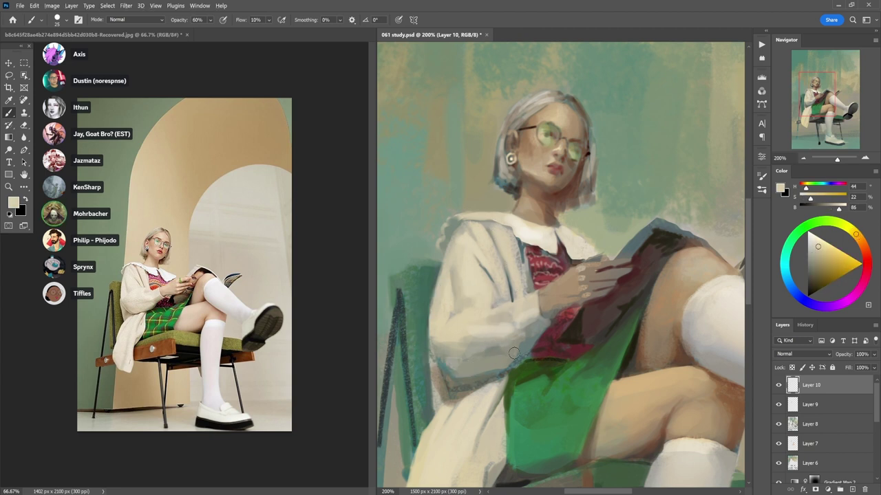
{"action": "left_click_drag", "start_coordinate": [520, 352], "coordinate": [467, 365]}
{"action": "key", "text": "ctrl+z"}
{"action": "key", "text": "5"}
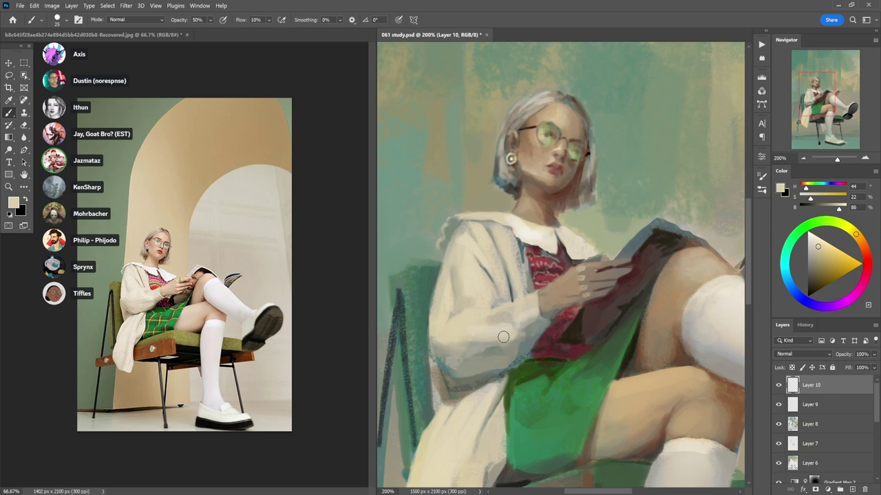
{"action": "key", "text": "3"}
{"action": "left_click", "coordinate": [453, 348], "text": "alt"}
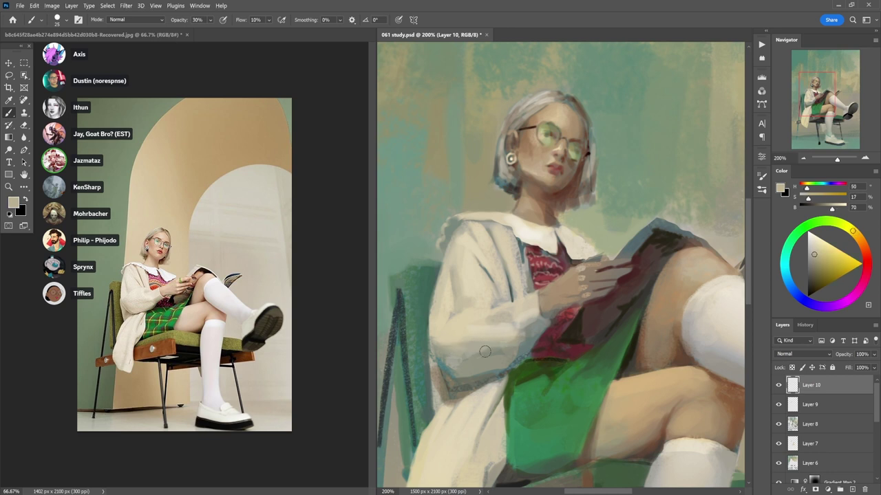
{"action": "left_click", "coordinate": [523, 344], "text": "alt"}
{"action": "key", "text": "7"}
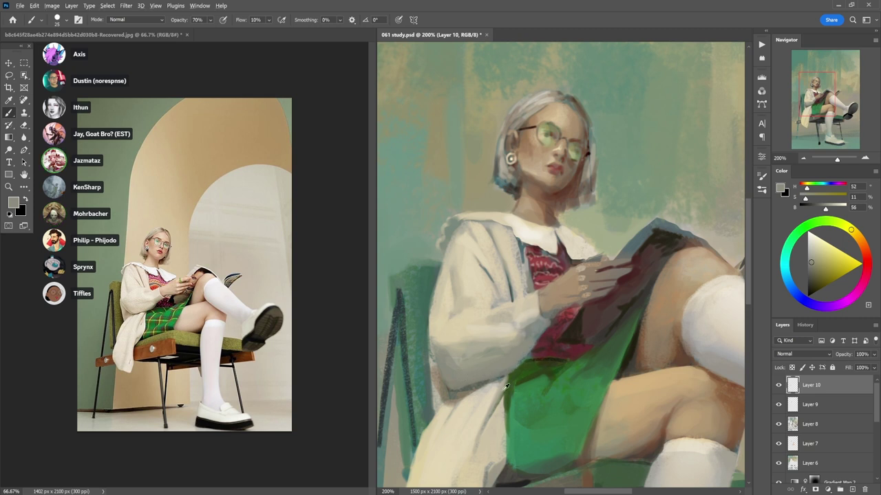
- Deepen the shadow under the sleeve at the elbow with sampled dark olive tones at 100% opacity and brown at 60%
{"action": "left_click", "coordinate": [444, 384], "text": "alt"}
{"action": "key", "text": "0"}
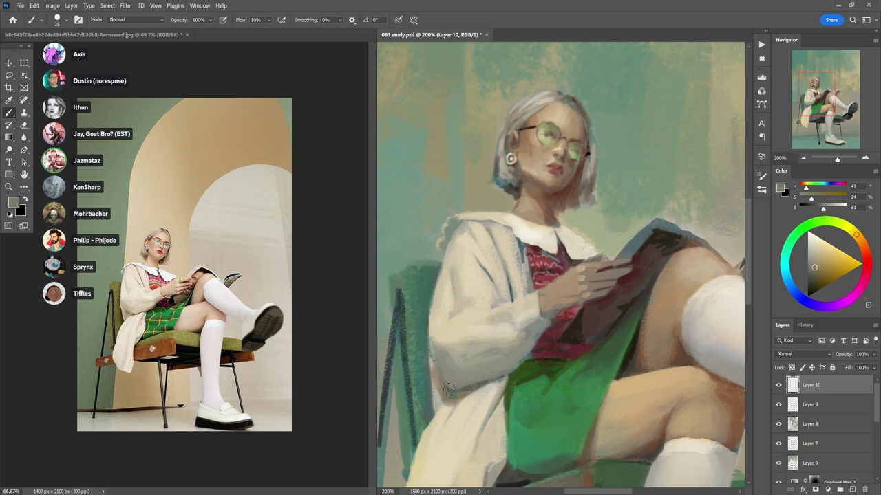
{"action": "left_click", "coordinate": [470, 387], "text": "alt"}
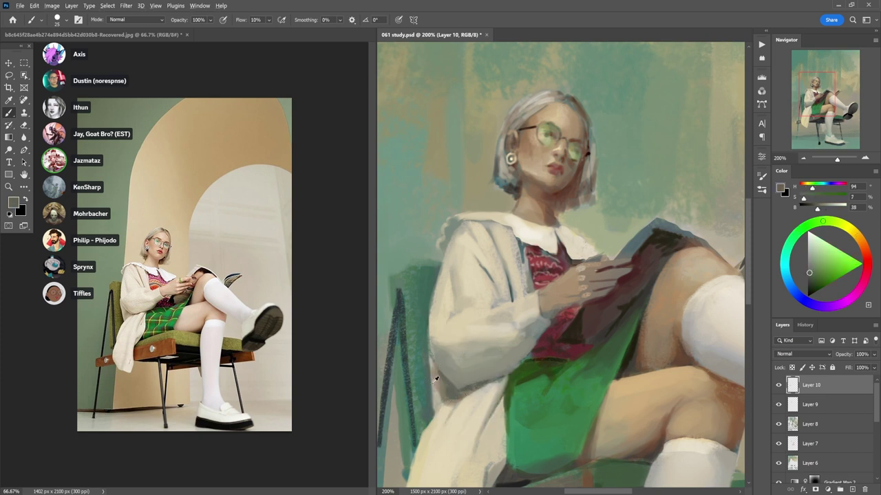
{"action": "left_click", "coordinate": [437, 377], "text": "alt"}
{"action": "key", "text": "6"}
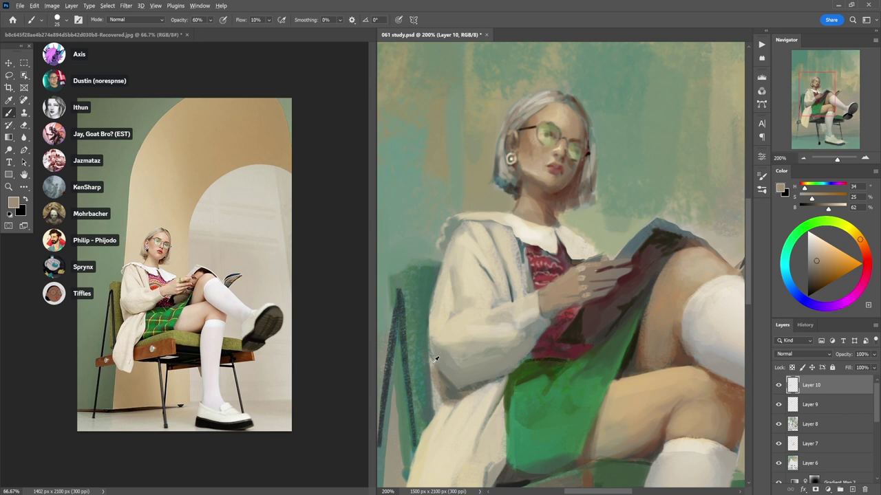
- Clean up the sleeve's outer edge at the elbow with sampled chair green at 80% opacity and beige at 40%
{"action": "left_click", "coordinate": [426, 323], "text": "alt"}
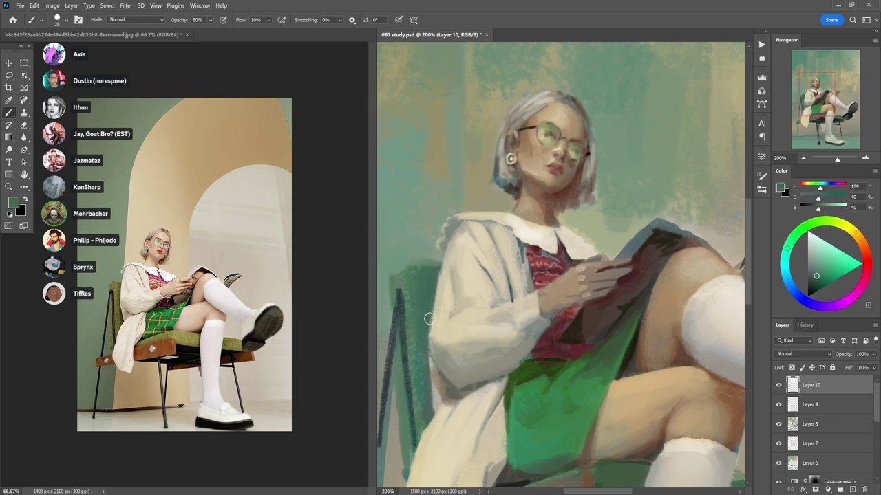
{"action": "key", "text": "8"}
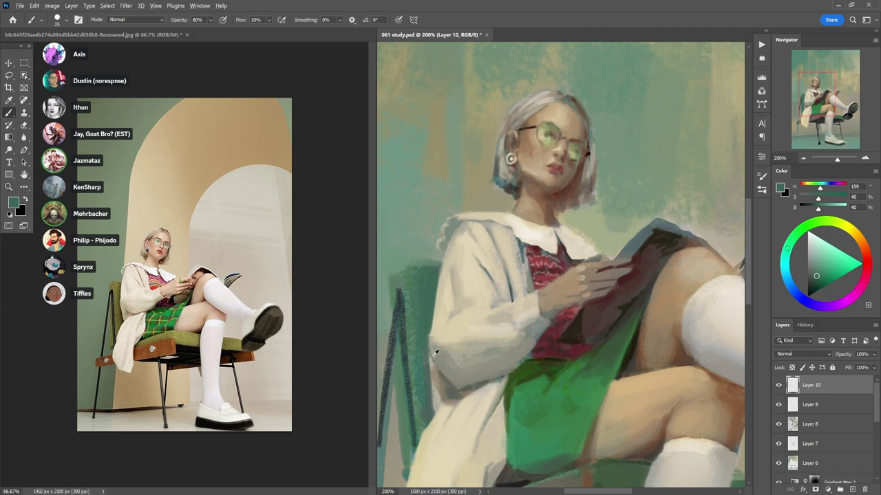
{"action": "left_click", "coordinate": [435, 358], "text": "alt"}
{"action": "left_click_drag", "start_coordinate": [435, 359], "coordinate": [438, 331]}
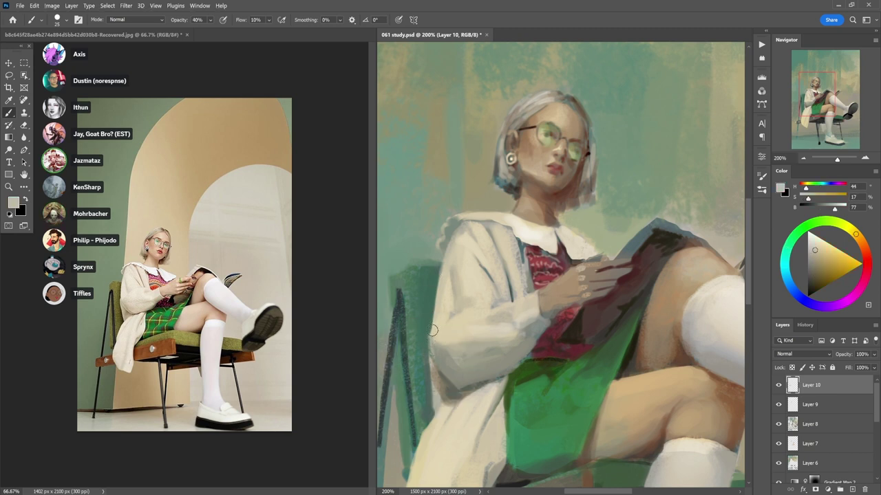
{"action": "left_click_drag", "start_coordinate": [431, 333], "coordinate": [435, 388]}
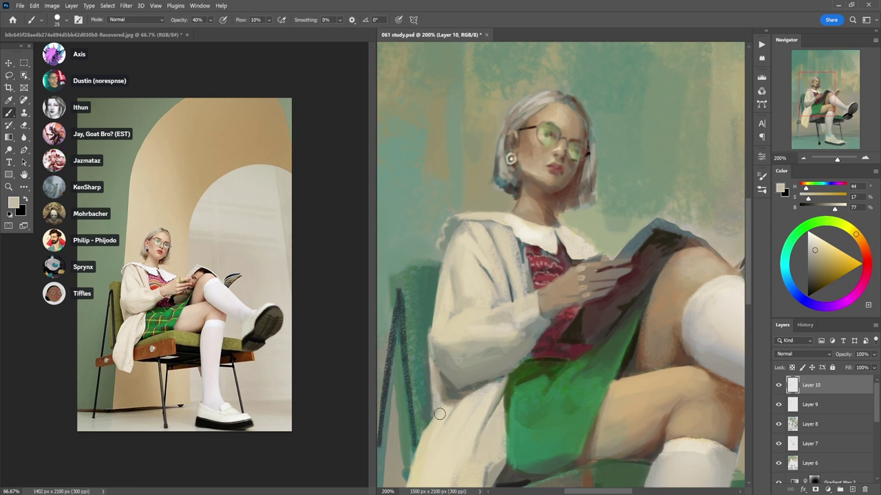
- Refine the cardigan's edge below the elbow with sampled dark teal and cream at 100% opacity
{"action": "left_click_drag", "start_coordinate": [437, 413], "coordinate": [459, 328]}
{"action": "left_click", "coordinate": [447, 337], "text": "alt"}
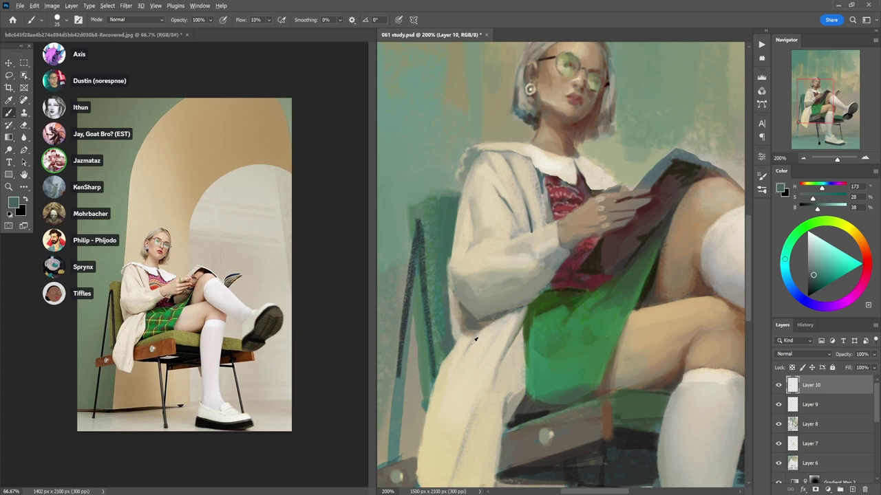
{"action": "left_click", "coordinate": [474, 339], "text": "alt"}
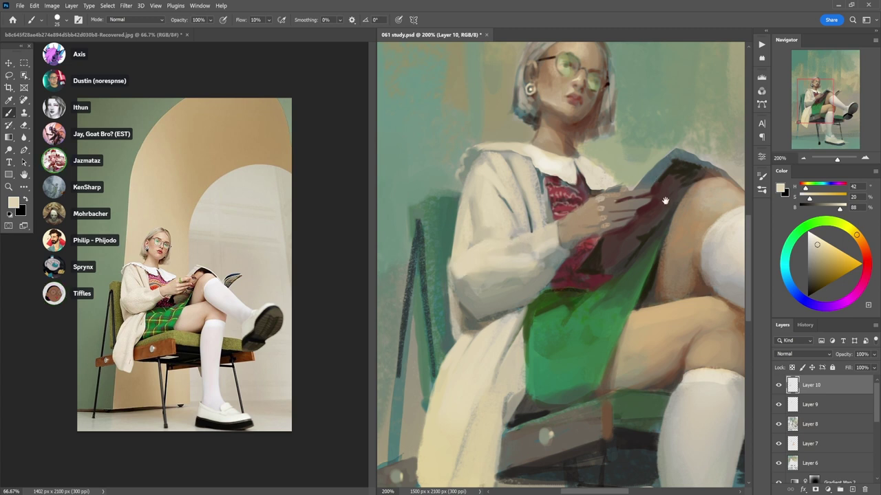
- Lighten and blend the top of the lower thigh with sampled warm skin tones at 40% opacity
{"action": "left_click_drag", "start_coordinate": [665, 201], "coordinate": [527, 259]}
{"action": "key", "text": "3"}
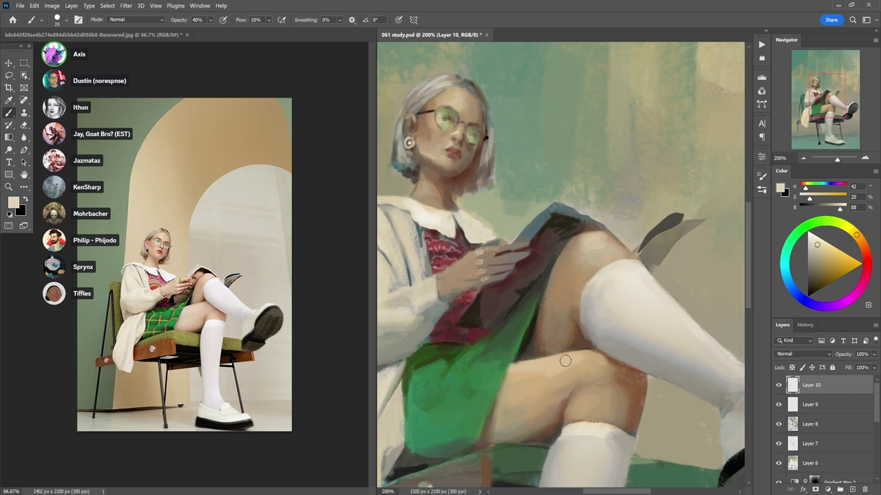
{"action": "left_click", "coordinate": [528, 365], "text": "alt"}
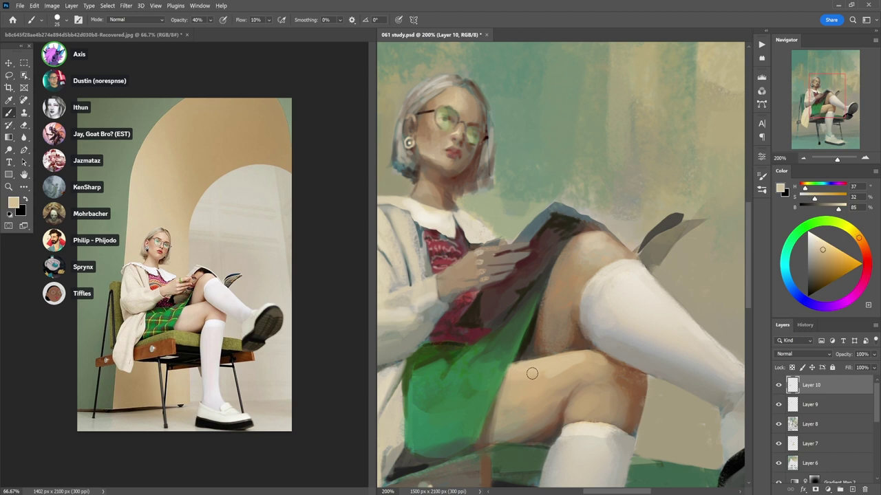
{"action": "left_click", "coordinate": [529, 377], "text": "alt"}
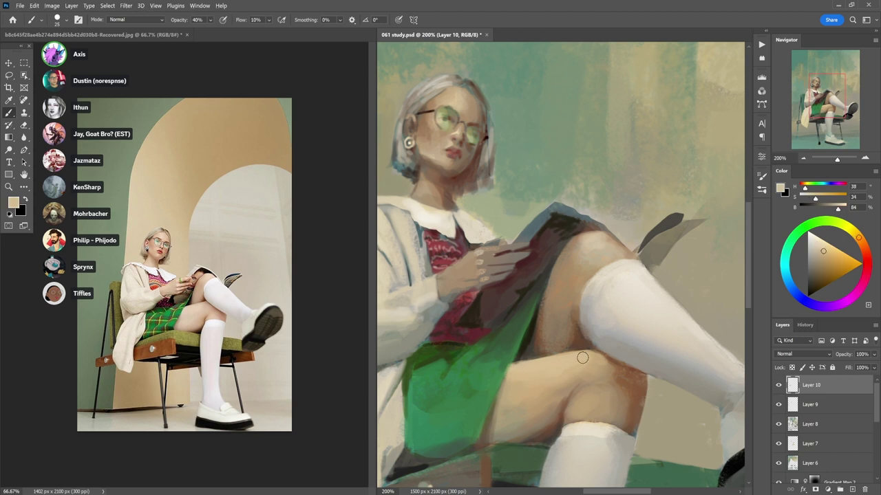
{"action": "left_click", "coordinate": [554, 378], "text": "alt"}
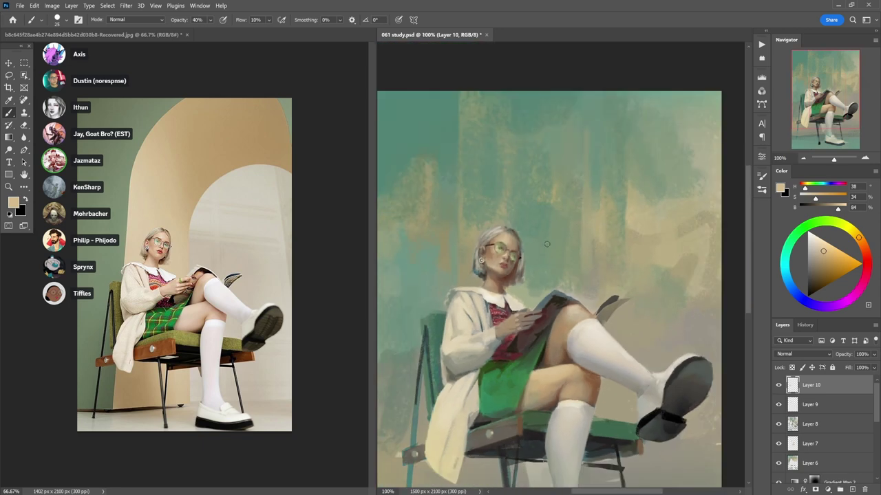
- Refine the face around the glasses with sampled tan skin tone at 50% opacity and sample the frame's near-black at 70%
{"action": "scroll", "coordinate": [527, 261], "scroll_direction": "up", "scroll_amount": 2}
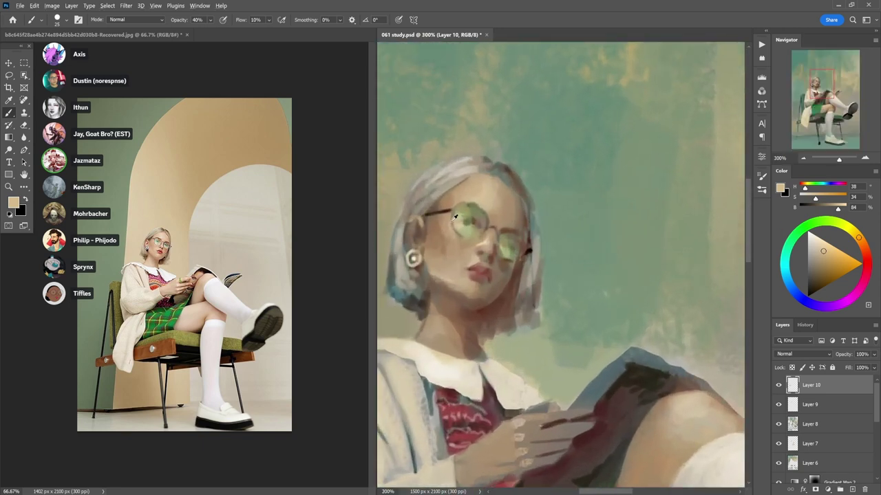
{"action": "left_click", "coordinate": [438, 226], "text": "alt"}
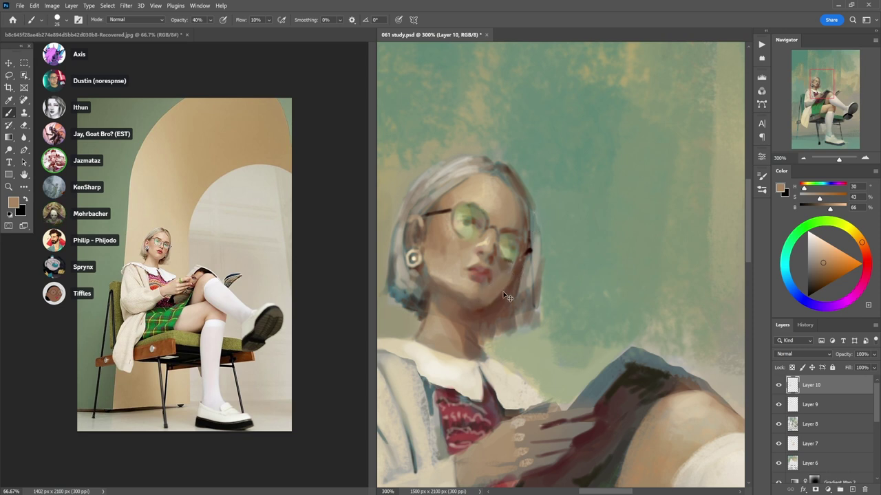
{"action": "key", "text": "3"}
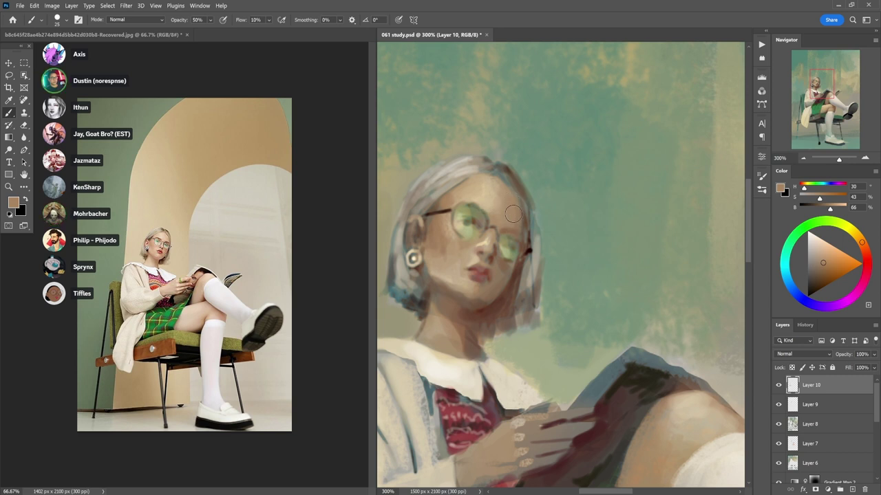
{"action": "left_click", "coordinate": [529, 248], "text": "alt"}
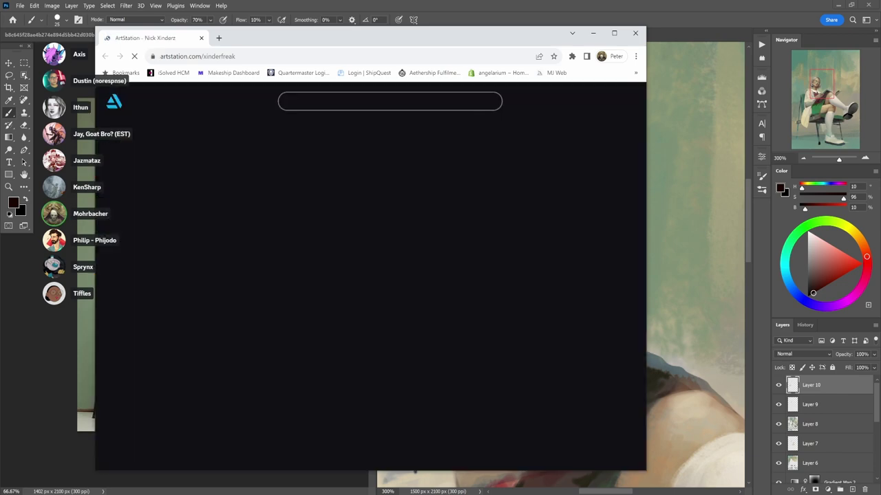
- Switch to the browser, look through the artist's ArtStation portfolio, view the Kalysta artwork and return to the portfolio
{"action": "scroll", "coordinate": [531, 205], "scroll_direction": "down", "scroll_amount": 2}
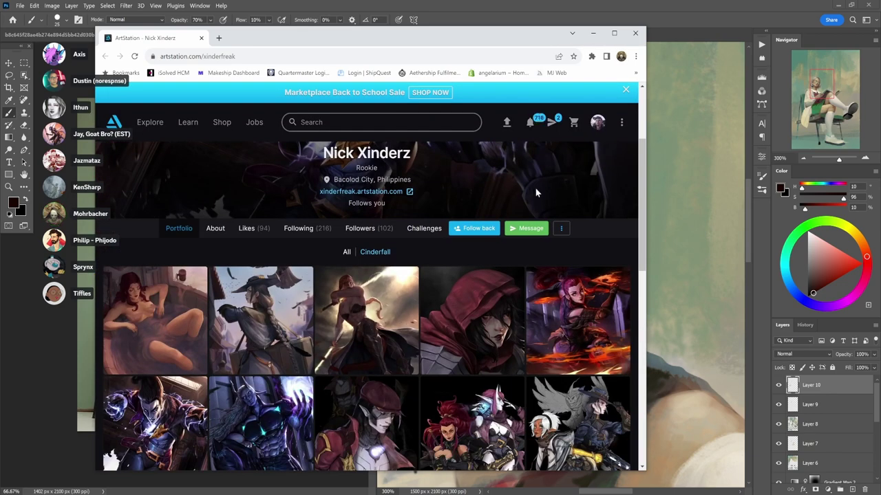
{"action": "left_click", "coordinate": [614, 33]}
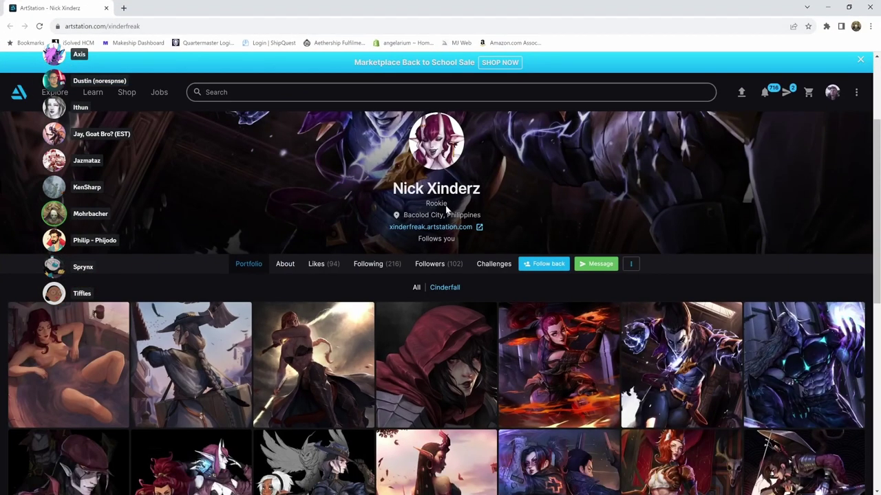
{"action": "scroll", "coordinate": [653, 217], "scroll_direction": "down", "scroll_amount": 2}
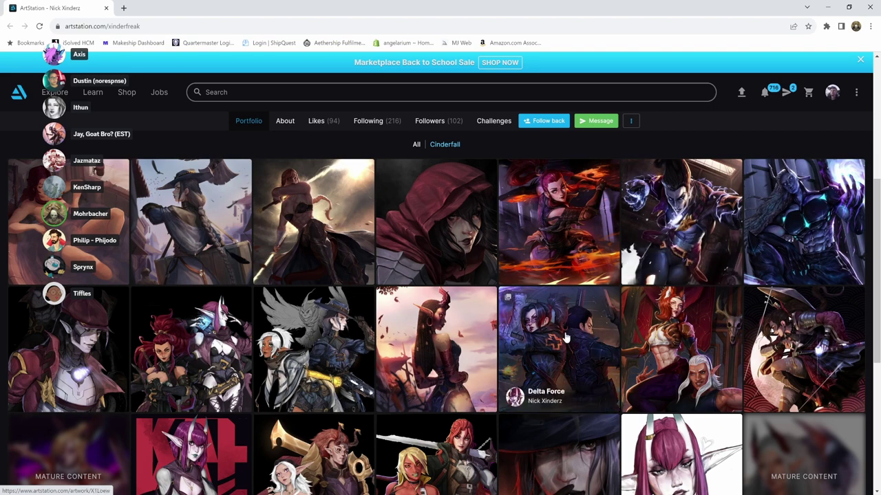
{"action": "scroll", "coordinate": [565, 337], "scroll_direction": "down", "scroll_amount": 3}
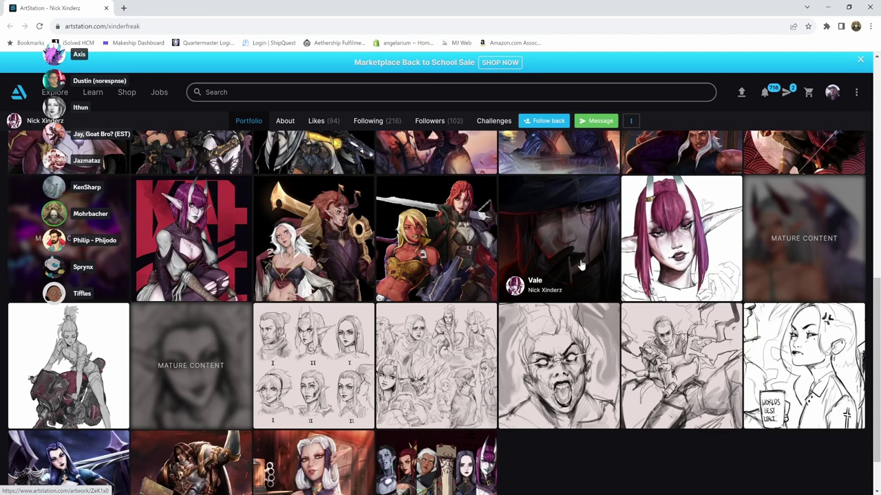
{"action": "left_click", "coordinate": [209, 234]}
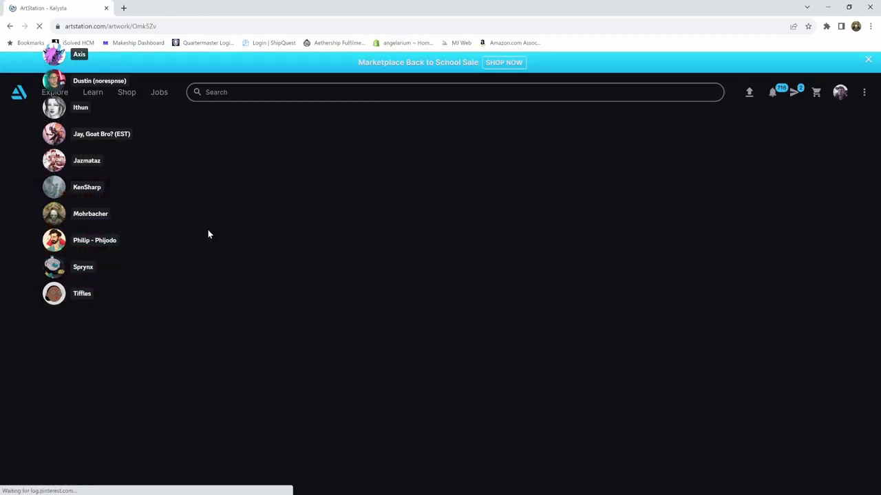
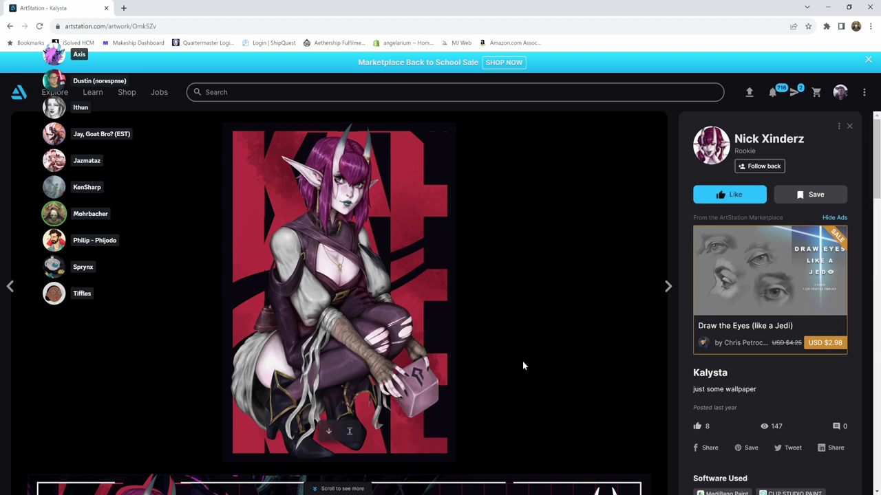
{"action": "left_click", "coordinate": [10, 26]}
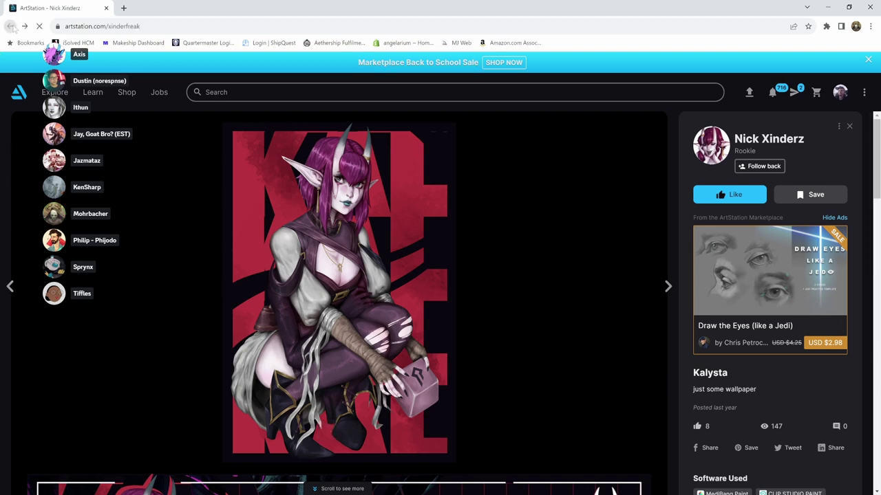
- View the hooded-figure artwork titled Commission in the artist's portfolio, examine the face, hood and armor, and return to the portfolio
{"action": "scroll", "coordinate": [377, 310], "scroll_direction": "up", "scroll_amount": 3}
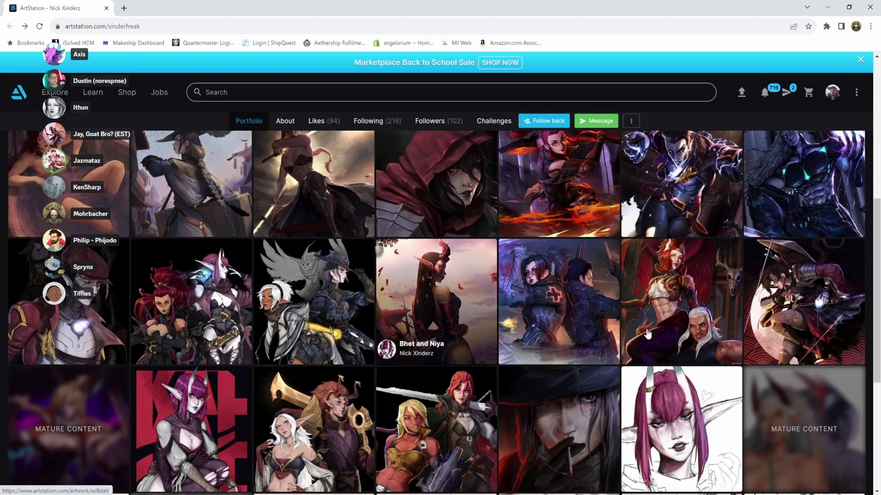
{"action": "scroll", "coordinate": [710, 339], "scroll_direction": "up", "scroll_amount": 2}
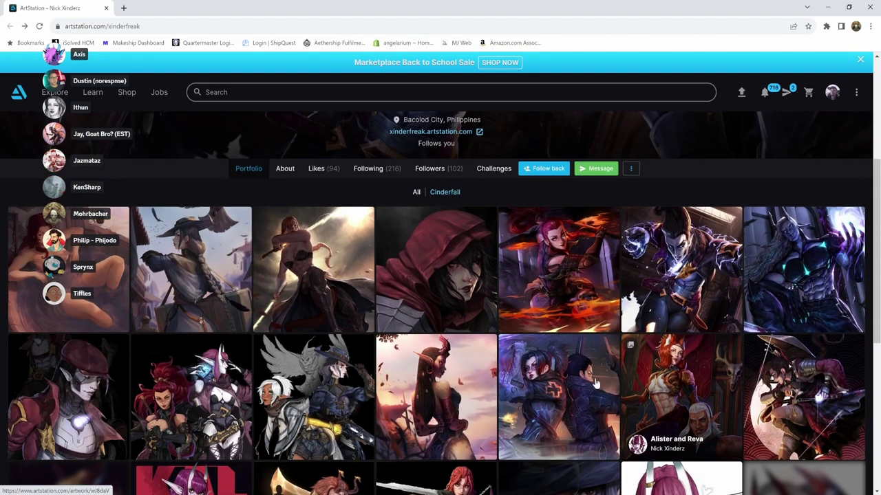
{"action": "left_click", "coordinate": [404, 260]}
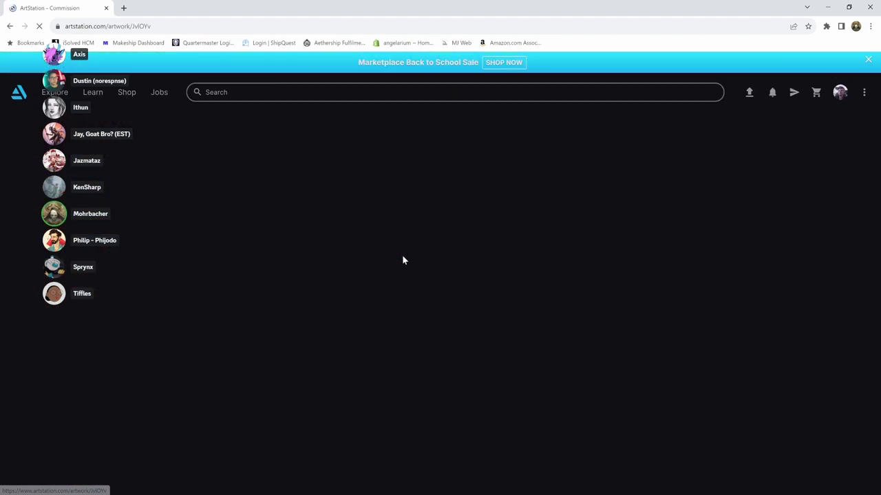
{"action": "scroll", "coordinate": [190, 240], "scroll_direction": "down", "scroll_amount": 3}
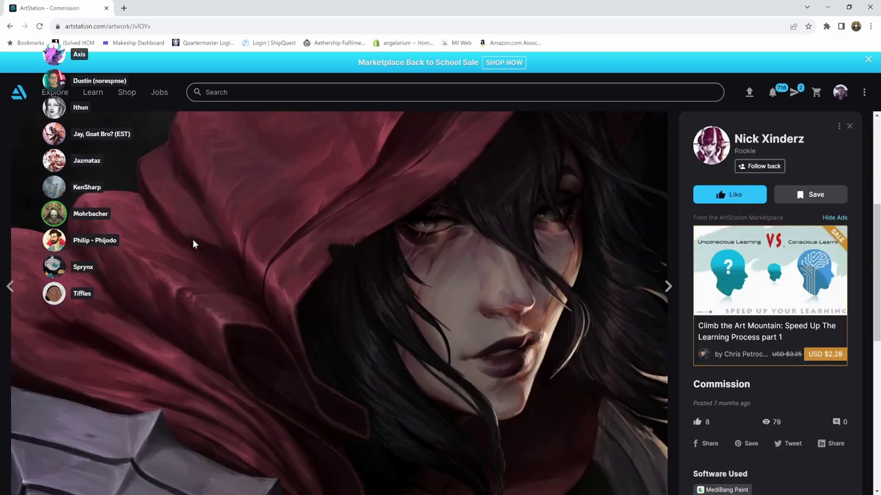
{"action": "scroll", "coordinate": [179, 240], "scroll_direction": "down", "scroll_amount": 5}
{"action": "scroll", "coordinate": [193, 258], "scroll_direction": "up", "scroll_amount": 2}
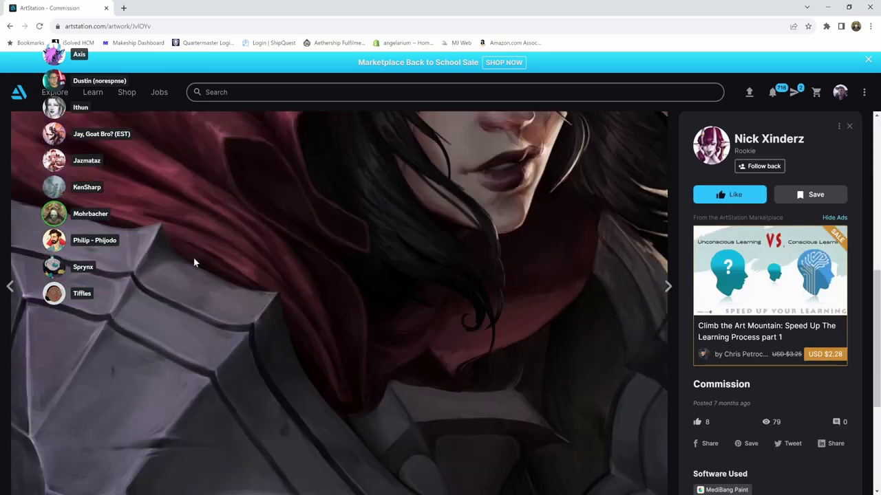
{"action": "scroll", "coordinate": [184, 265], "scroll_direction": "down", "scroll_amount": 2}
{"action": "scroll", "coordinate": [184, 265], "scroll_direction": "up", "scroll_amount": 5}
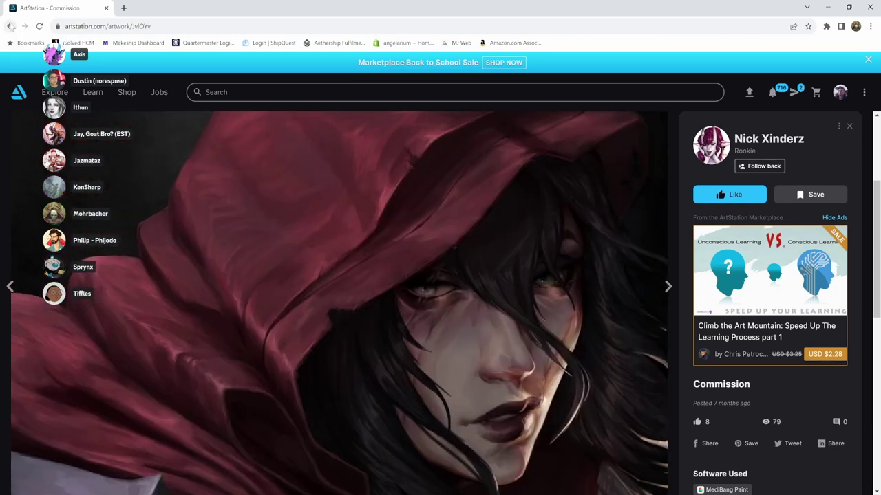
{"action": "left_click", "coordinate": [11, 26]}
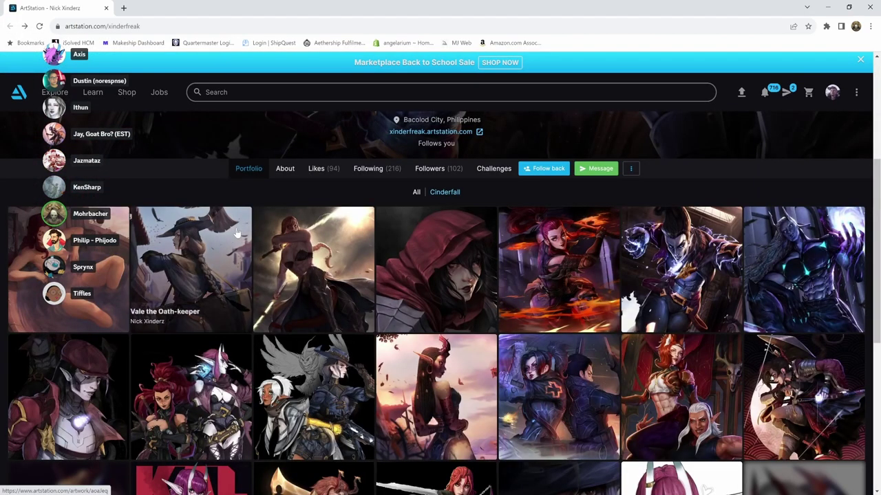
- View the artwork D'vana and Vale (work in progress) and return to the portfolio
{"action": "scroll", "coordinate": [365, 352], "scroll_direction": "down", "scroll_amount": 2}
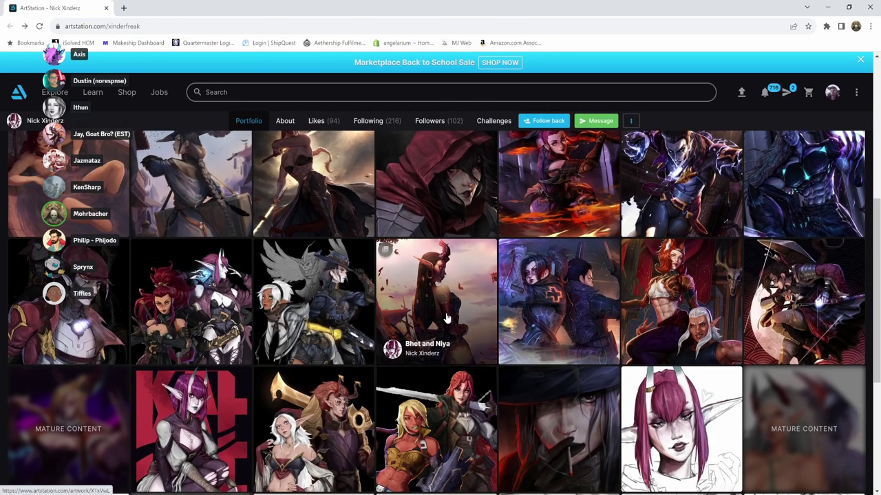
{"action": "left_click", "coordinate": [295, 277]}
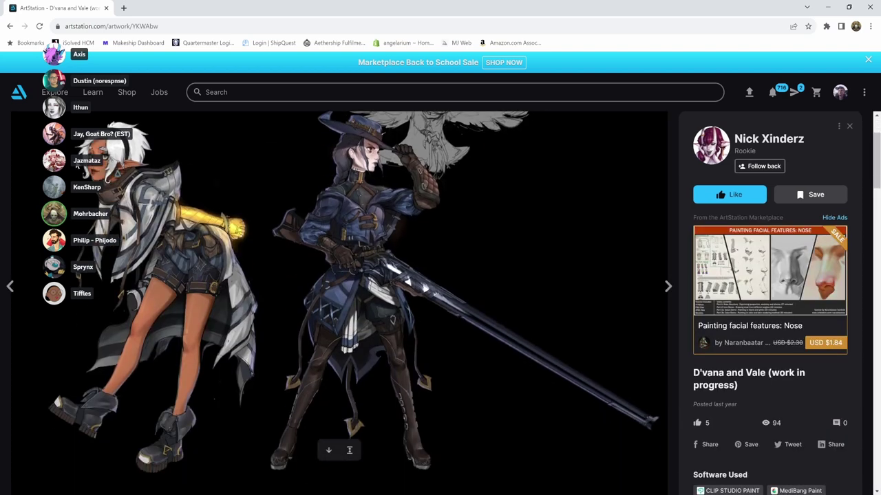
{"action": "scroll", "coordinate": [204, 247], "scroll_direction": "up", "scroll_amount": 1}
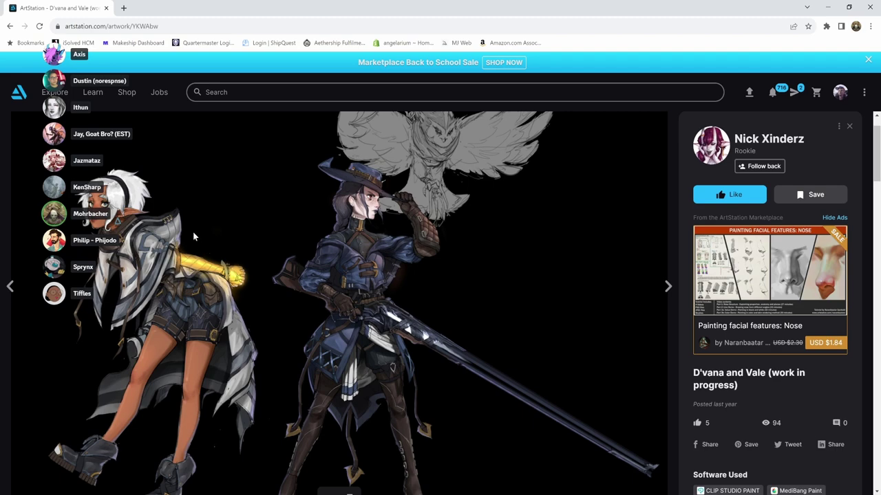
{"action": "left_click", "coordinate": [10, 26]}
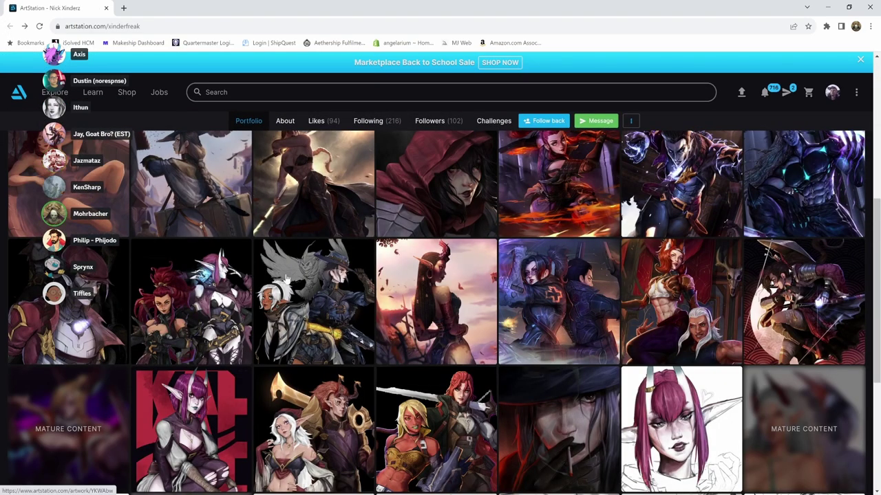
- Look through the older sketches at the end of the portfolio and open the artwork Vale the Oath-keeper
{"action": "scroll", "coordinate": [279, 282], "scroll_direction": "down", "scroll_amount": 3}
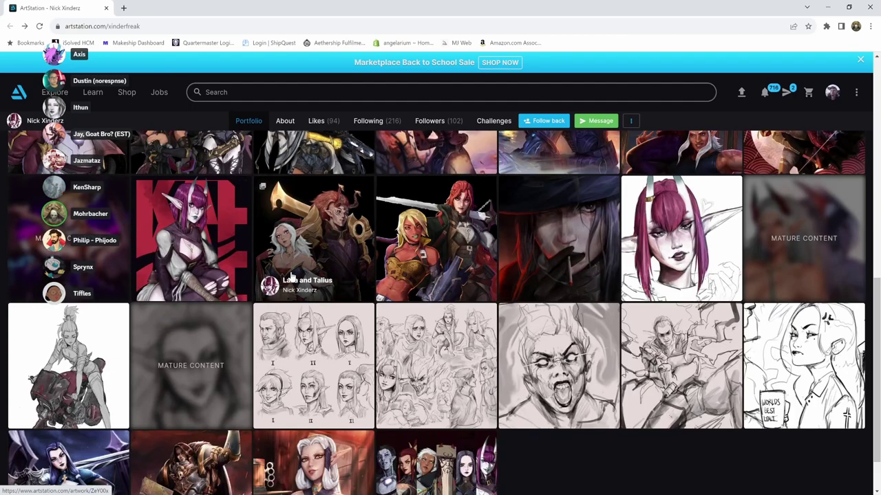
{"action": "scroll", "coordinate": [291, 276], "scroll_direction": "down", "scroll_amount": 1}
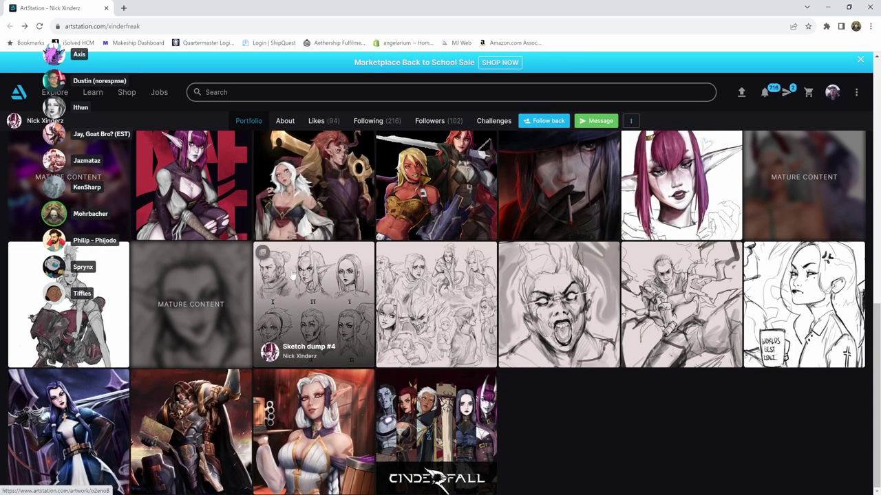
{"action": "scroll", "coordinate": [291, 275], "scroll_direction": "up", "scroll_amount": 5}
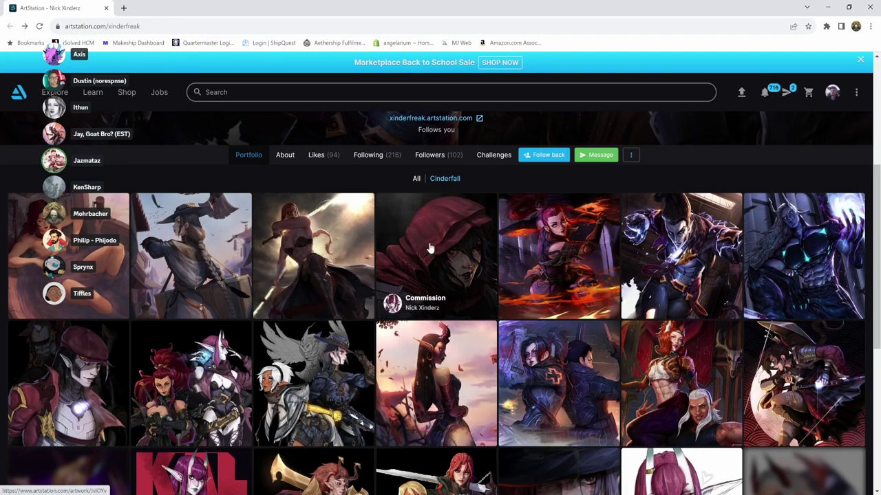
{"action": "left_click", "coordinate": [204, 250]}
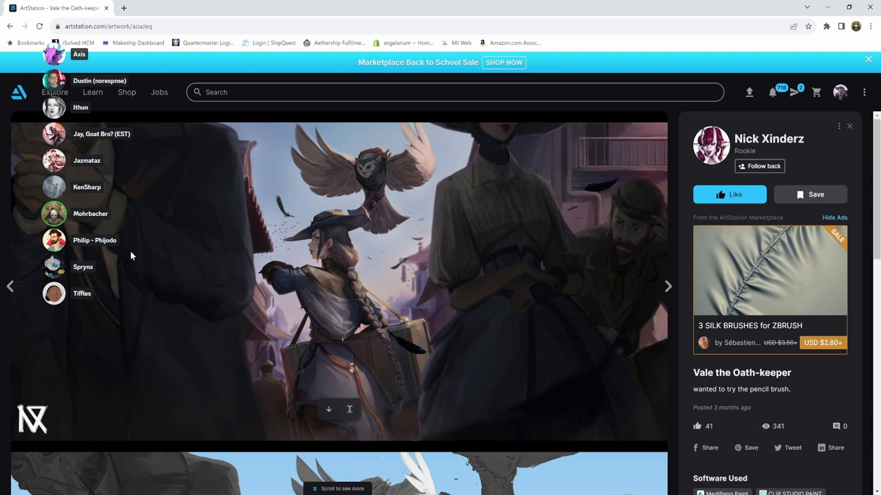
- Examine the process images of the "Vale the Oath-keeper" artwork, from the finished painting to the earlier sketch stages
{"action": "scroll", "coordinate": [130, 251], "scroll_direction": "down", "scroll_amount": 5}
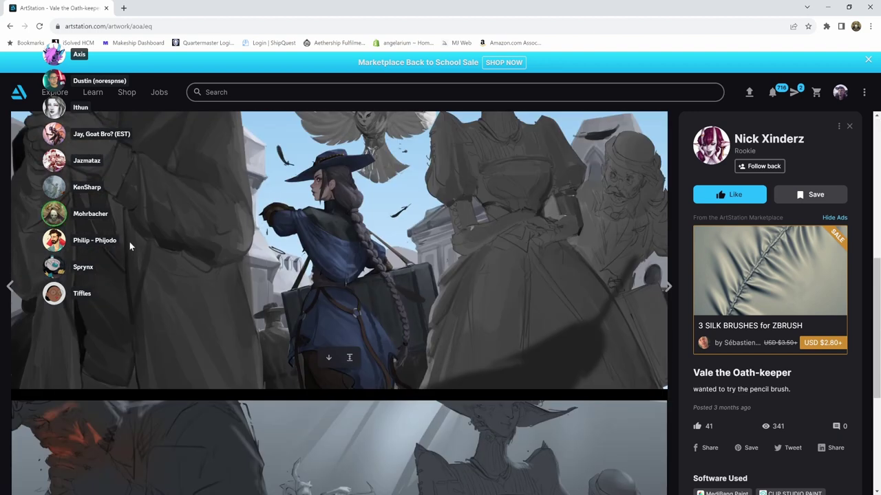
{"action": "scroll", "coordinate": [129, 241], "scroll_direction": "down", "scroll_amount": 4}
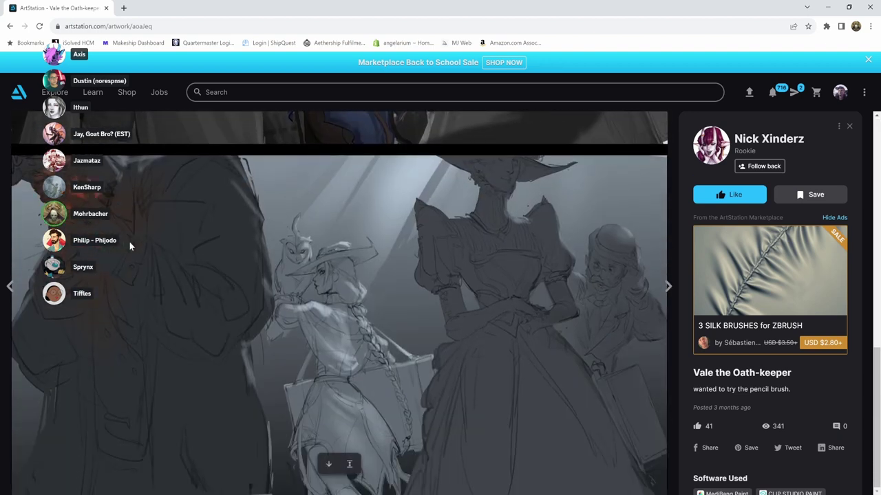
{"action": "left_click", "coordinate": [9, 26]}
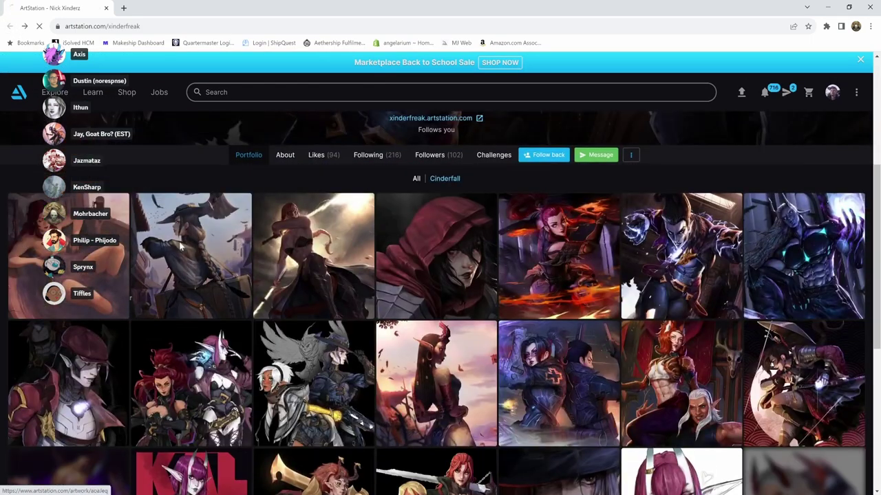
{"action": "left_click", "coordinate": [179, 244]}
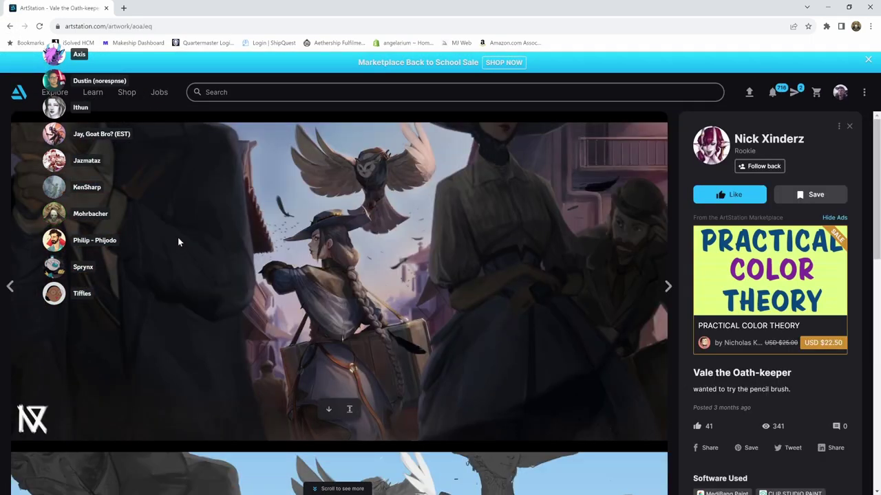
{"action": "left_click_drag", "start_coordinate": [752, 408], "coordinate": [686, 411]}
{"action": "scroll", "coordinate": [439, 307], "scroll_direction": "down", "scroll_amount": 6}
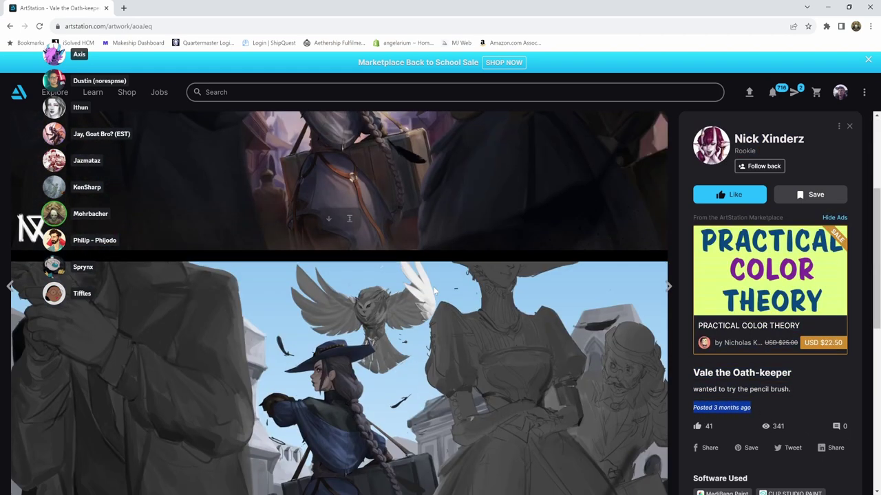
- Open the "Alister and Reva" artwork from the artist's portfolio and examine its work-in-progress images down to the line drawing
{"action": "left_click", "coordinate": [769, 138]}
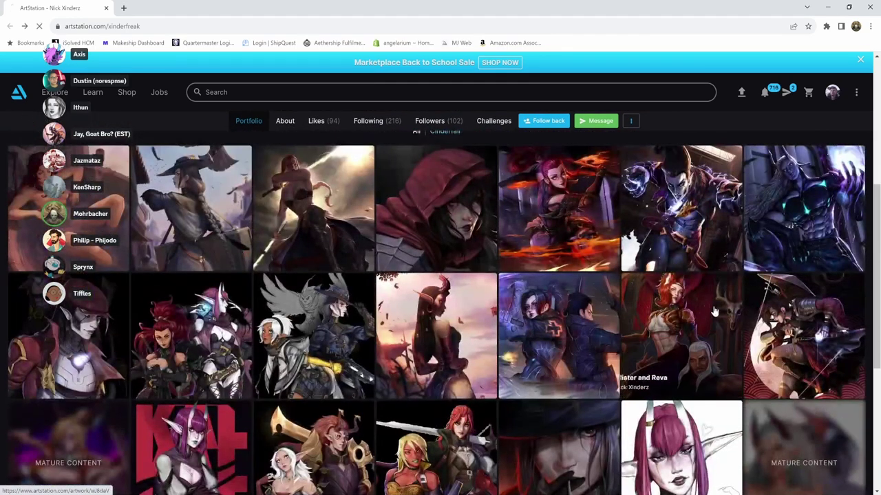
{"action": "left_click", "coordinate": [713, 310]}
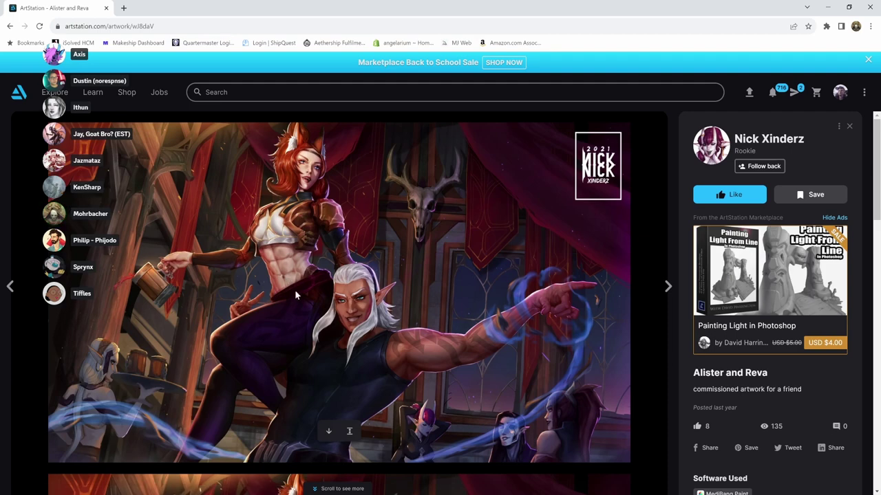
{"action": "scroll", "coordinate": [309, 307], "scroll_direction": "down", "scroll_amount": 5}
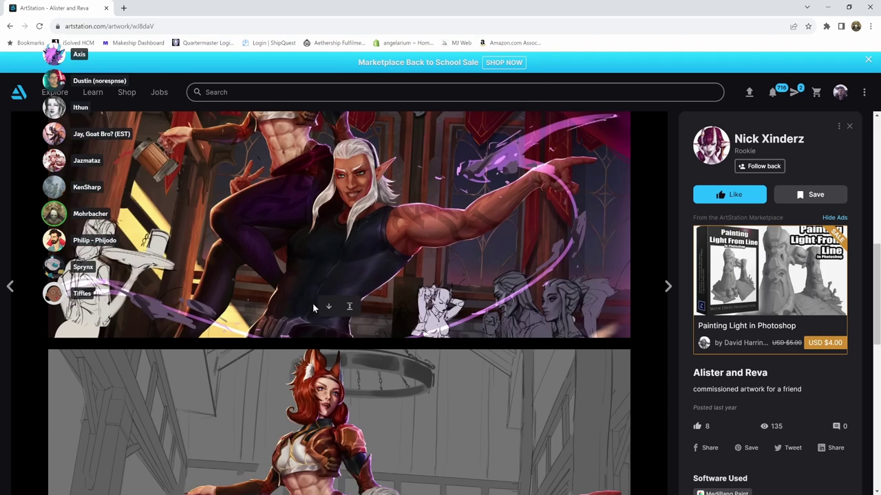
{"action": "scroll", "coordinate": [315, 303], "scroll_direction": "down", "scroll_amount": 5}
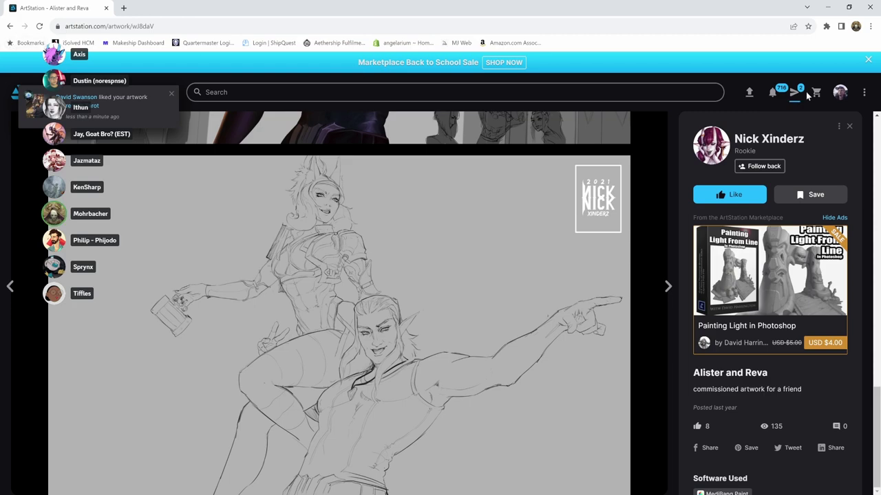
- Switch to Photoshop and blend sampled brown and light grey tones into the hair at the crown at 40% brush opacity
{"action": "left_click", "coordinate": [828, 8]}
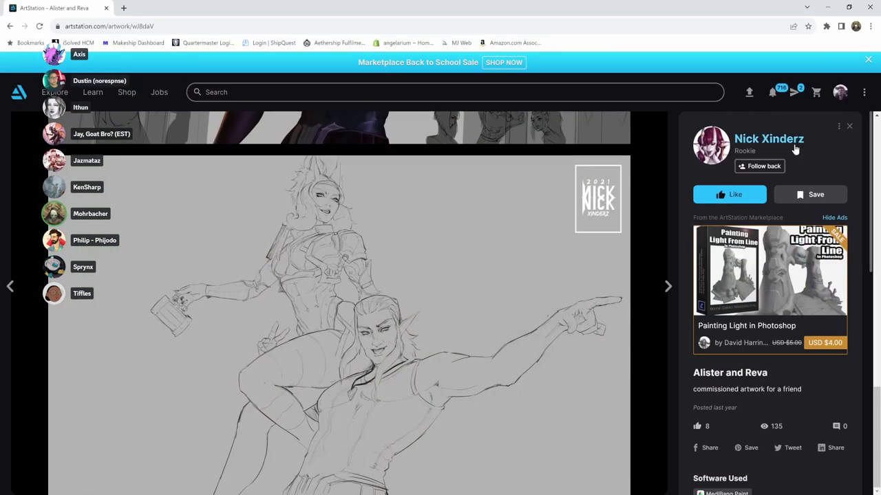
{"action": "left_click", "coordinate": [828, 6]}
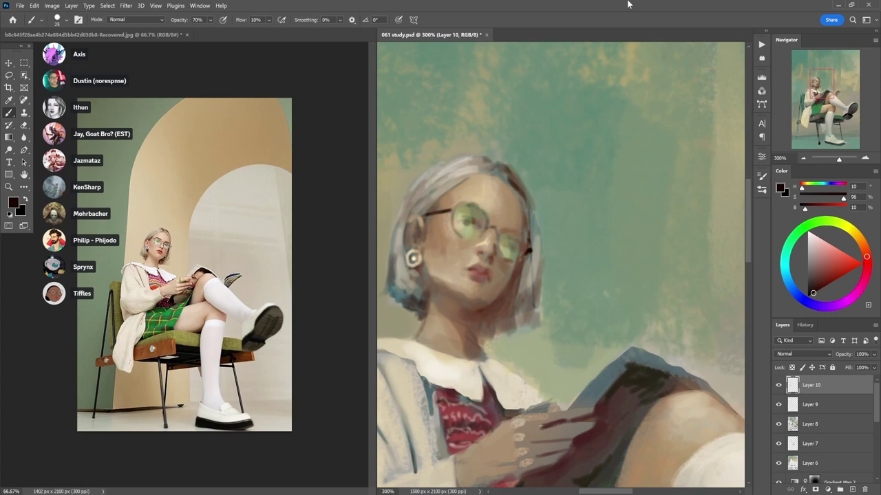
{"action": "left_click", "coordinate": [516, 171], "text": "alt"}
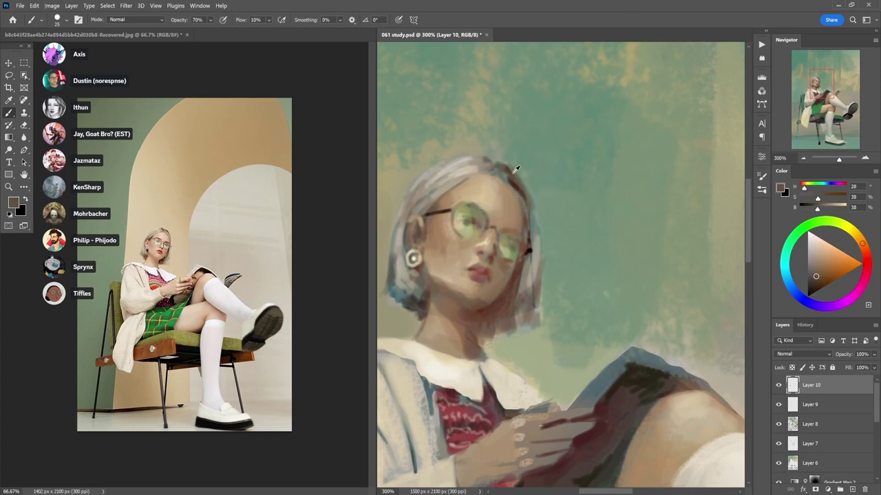
{"action": "key", "text": "4"}
{"action": "mouse_move", "coordinate": [480, 167]}
{"action": "left_mouse_down"}
{"action": "mouse_move", "coordinate": [462, 165]}
{"action": "mouse_move", "coordinate": [480, 164]}
{"action": "left_mouse_up"}
{"action": "left_click", "coordinate": [453, 168], "text": "alt"}
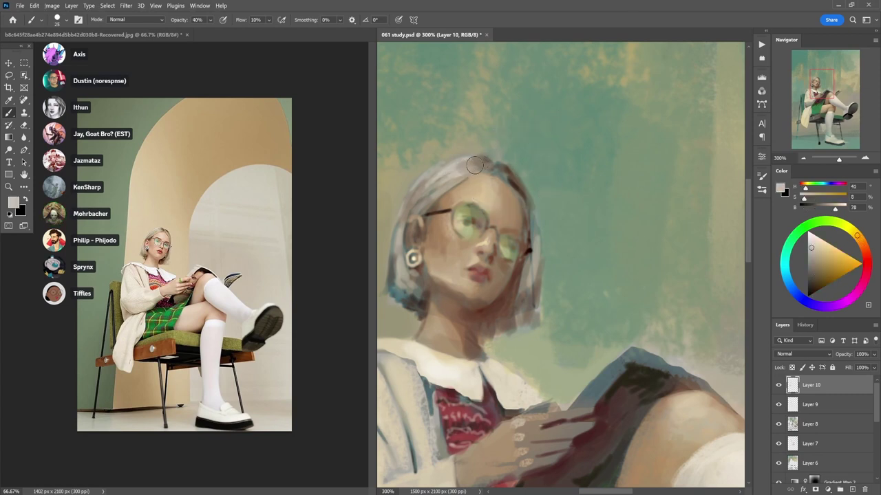
{"action": "left_click", "coordinate": [471, 159], "text": "alt"}
- Paint the cardigan's front edge beside the red vest with a sampled cream colour at 80% brush opacity
{"action": "scroll", "coordinate": [481, 171], "scroll_direction": "down", "scroll_amount": 2}
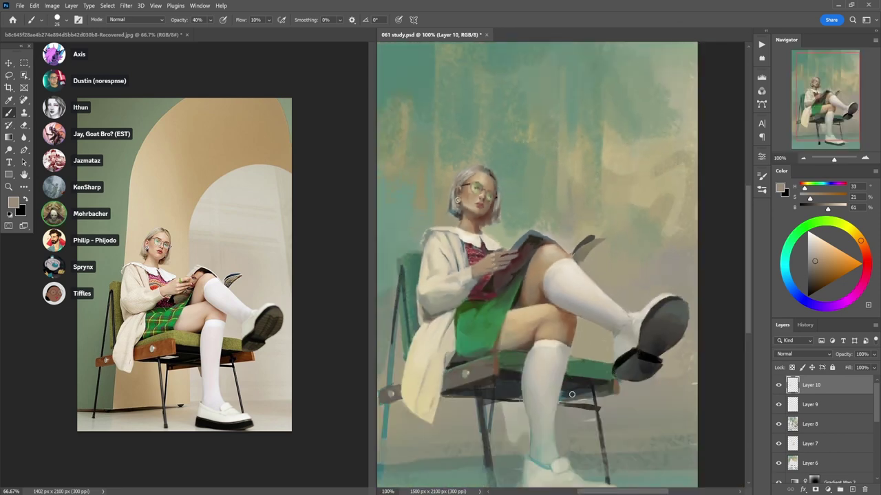
{"action": "scroll", "coordinate": [471, 242], "scroll_direction": "up", "scroll_amount": 2}
{"action": "left_click", "coordinate": [438, 223], "text": "alt"}
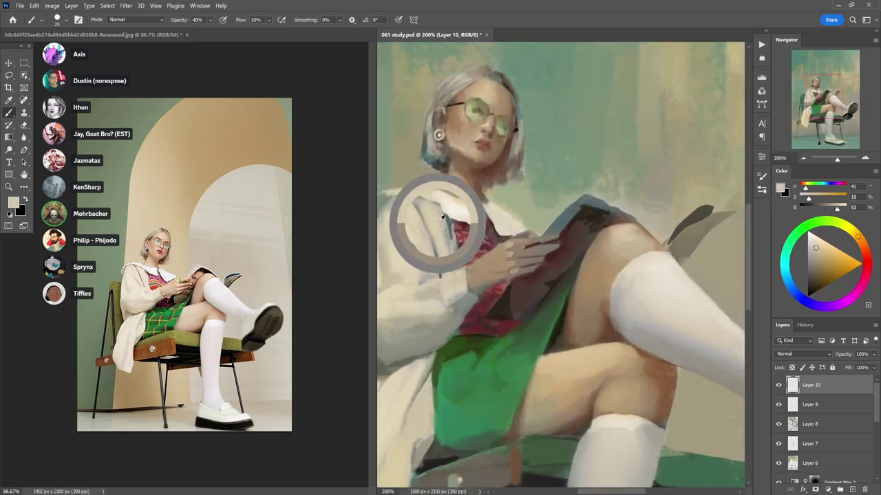
{"action": "key", "text": "8"}
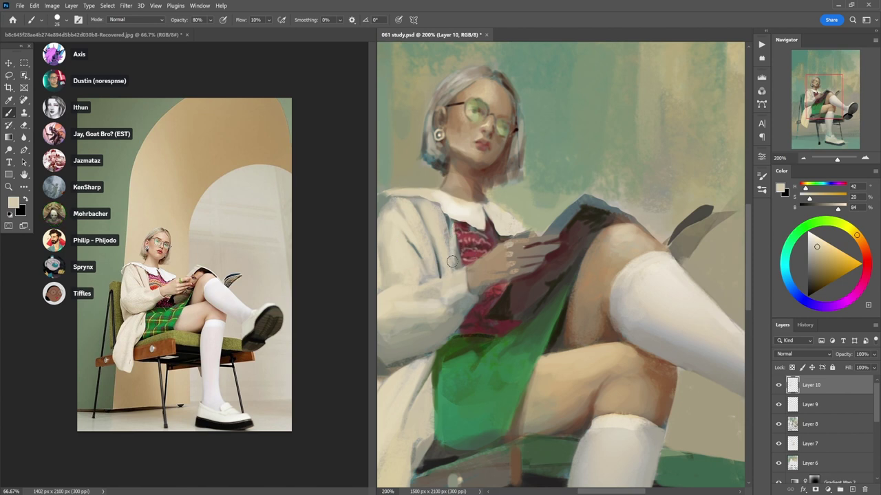
{"action": "left_click_drag", "start_coordinate": [443, 221], "coordinate": [449, 260]}
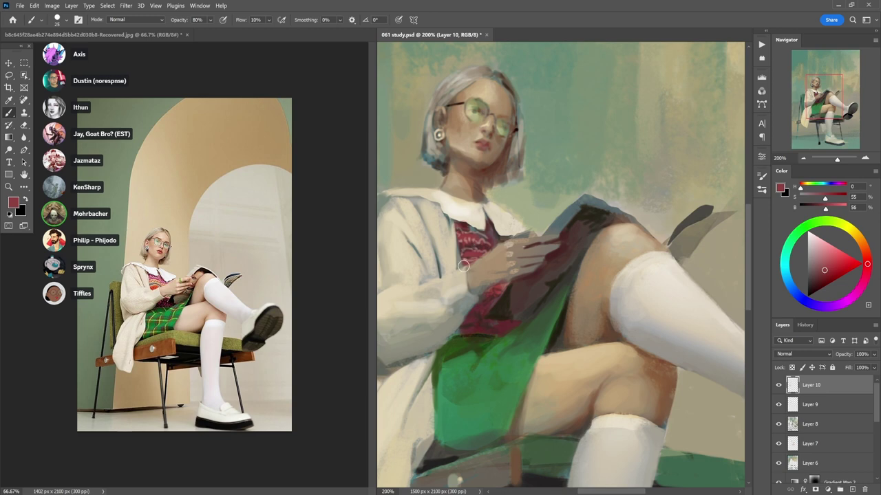
- Paint an off-white highlight along the ankle opening of the shoe on the floor, using a sampled cream tone
{"action": "key", "text": "ctrl+minus"}
{"action": "key", "text": "ctrl+minus"}
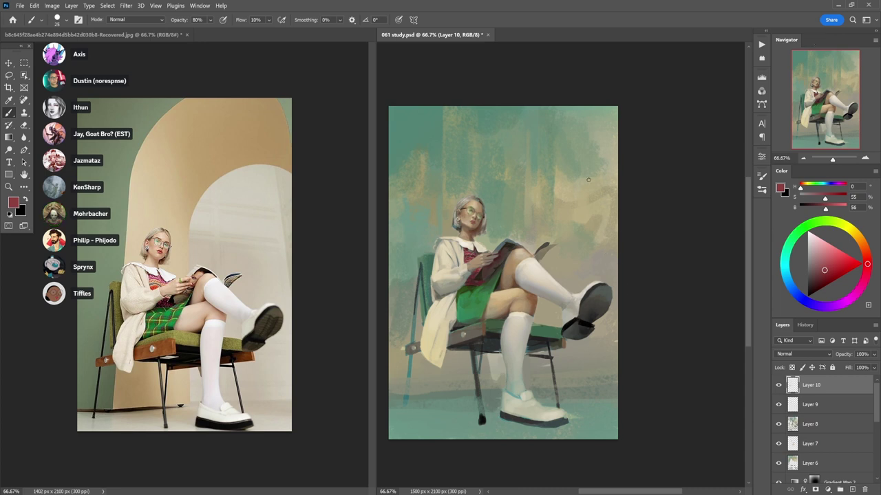
{"action": "left_click", "coordinate": [528, 333], "text": "alt"}
{"action": "scroll", "coordinate": [530, 416], "scroll_direction": "up", "scroll_amount": 2}
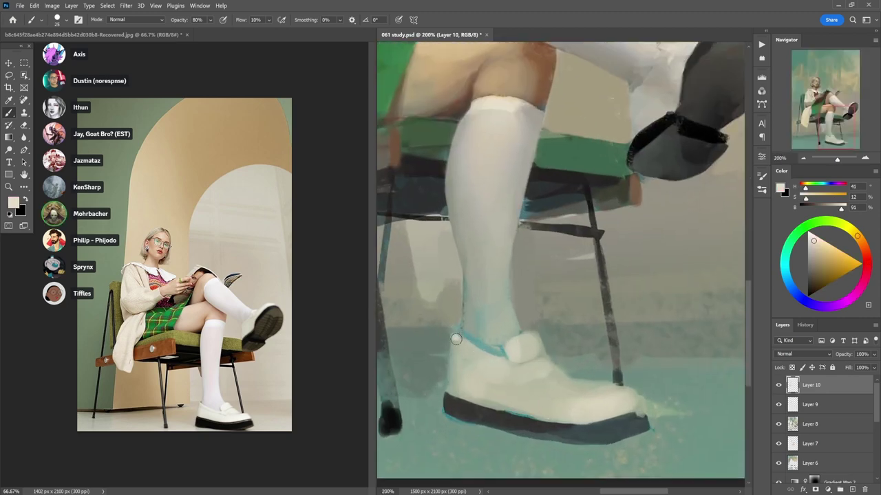
{"action": "mouse_move", "coordinate": [454, 336]}
{"action": "left_mouse_down"}
{"action": "mouse_move", "coordinate": [505, 378]}
{"action": "mouse_move", "coordinate": [476, 352]}
{"action": "mouse_move", "coordinate": [512, 373]}
{"action": "mouse_move", "coordinate": [473, 352]}
{"action": "mouse_move", "coordinate": [503, 367]}
{"action": "left_mouse_up"}
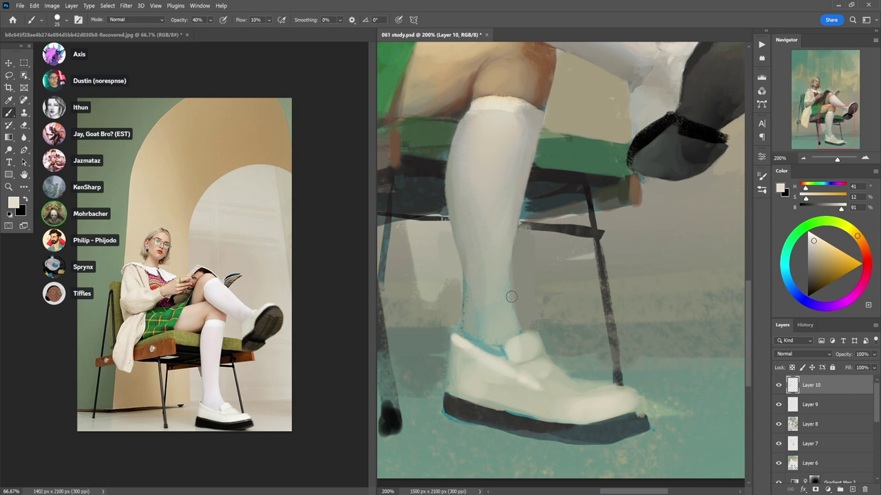
- Refine the strap and upper of the shoe on the floor with sampled grey-green and off-white tones, varying brush opacity between 70% and 90%
{"action": "key", "text": "7"}
{"action": "left_click", "coordinate": [639, 382], "text": "alt"}
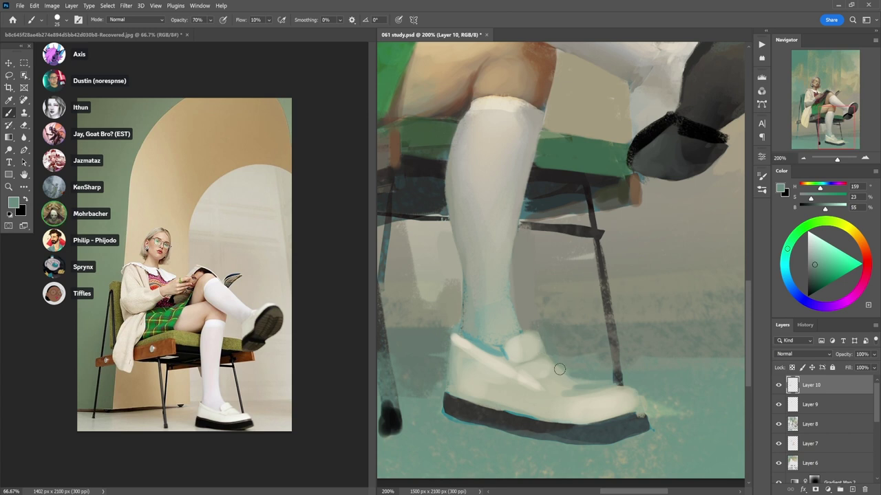
{"action": "left_click", "coordinate": [534, 370], "text": "alt"}
{"action": "left_click", "coordinate": [527, 369], "text": "alt"}
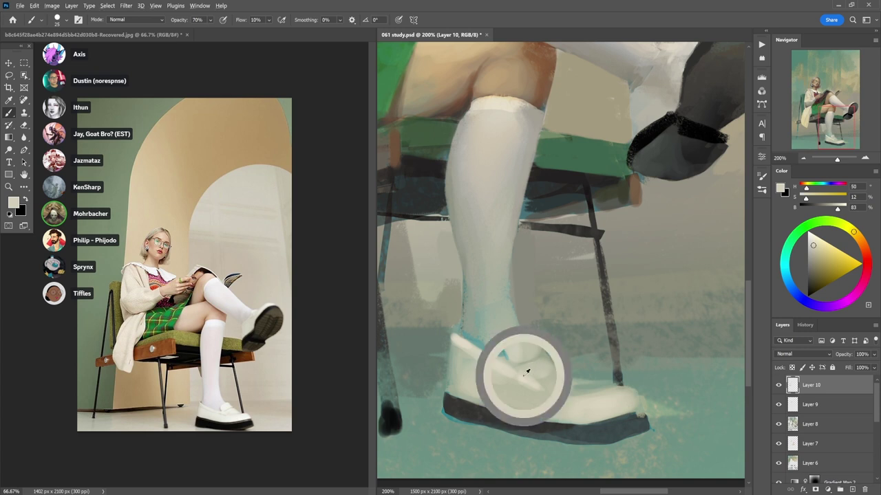
{"action": "left_click", "coordinate": [587, 382], "text": "alt"}
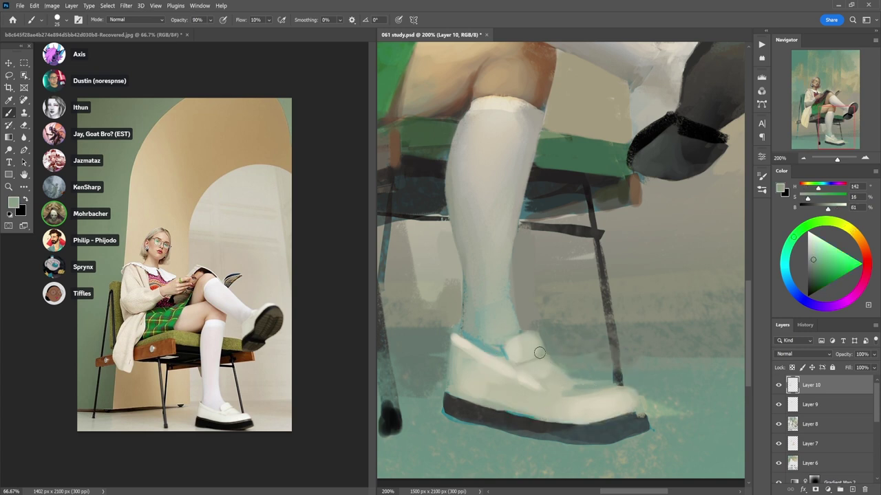
{"action": "left_click", "coordinate": [512, 369], "text": "alt"}
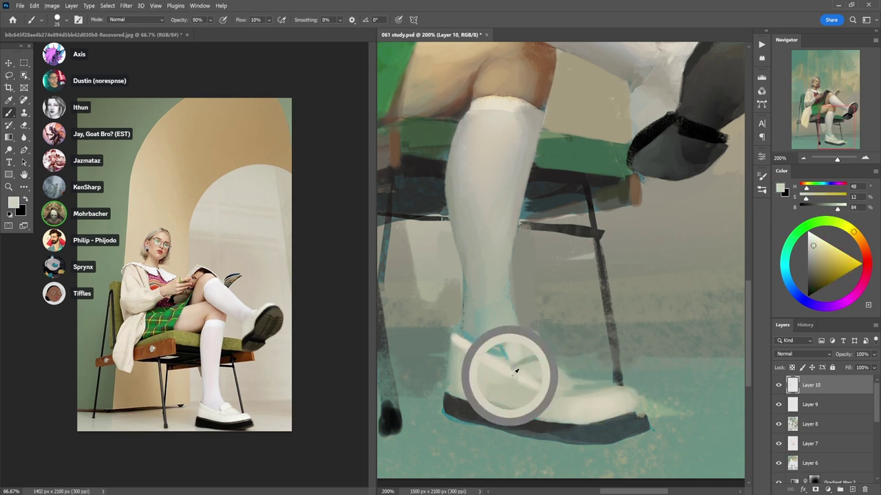
{"action": "key", "text": "8"}
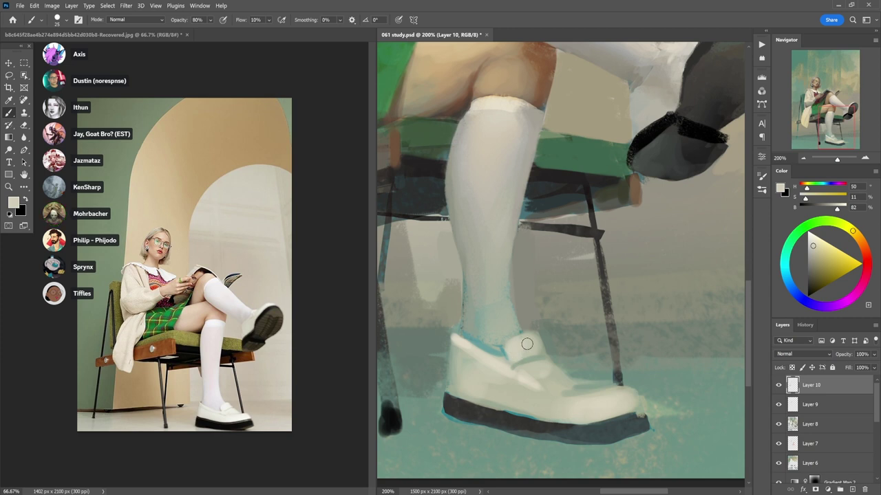
- Paint teal shading sampled near the shoe opening along the lower edge of the standing leg's sock, starting at 40% brush opacity
{"action": "left_click", "coordinate": [502, 349], "text": "alt"}
{"action": "key", "text": "4"}
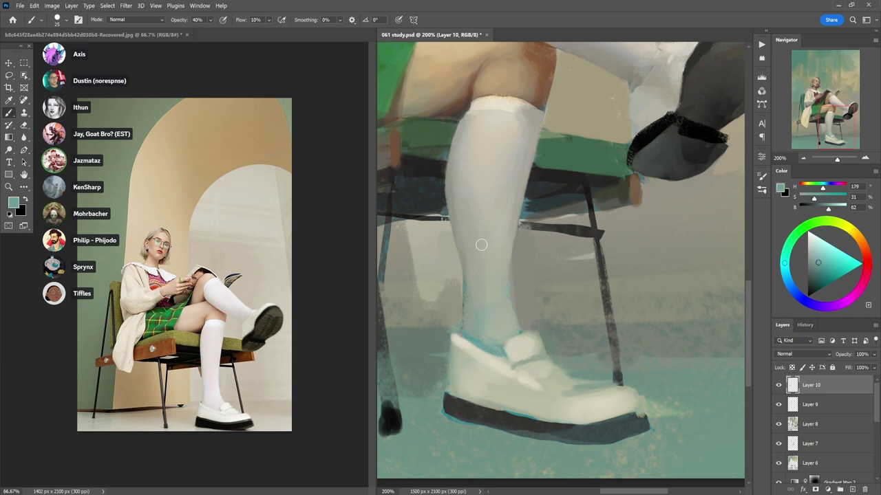
{"action": "left_click", "coordinate": [492, 349], "text": "alt"}
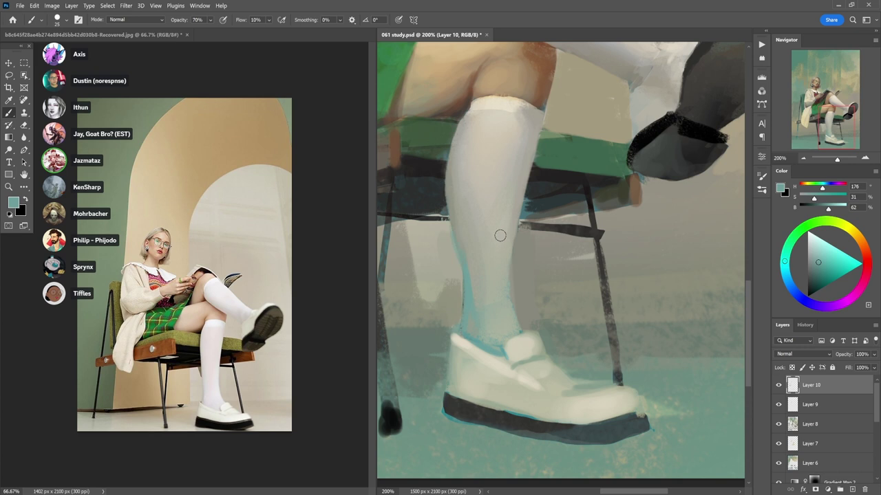
- Clean up the raised shoe's heel edge against the green seat with sampled green and black at 100% brush opacity
{"action": "left_click_drag", "start_coordinate": [571, 200], "coordinate": [470, 363]}
{"action": "key", "text": "6"}
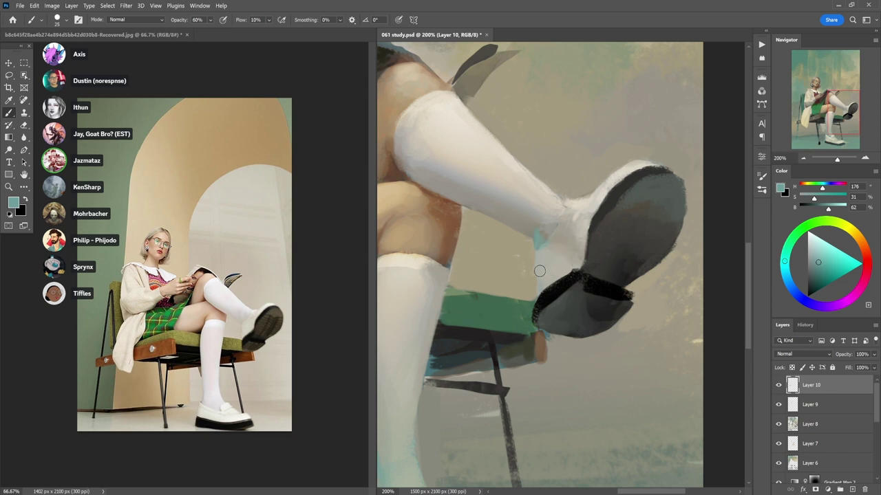
{"action": "left_click", "coordinate": [535, 299], "text": "alt"}
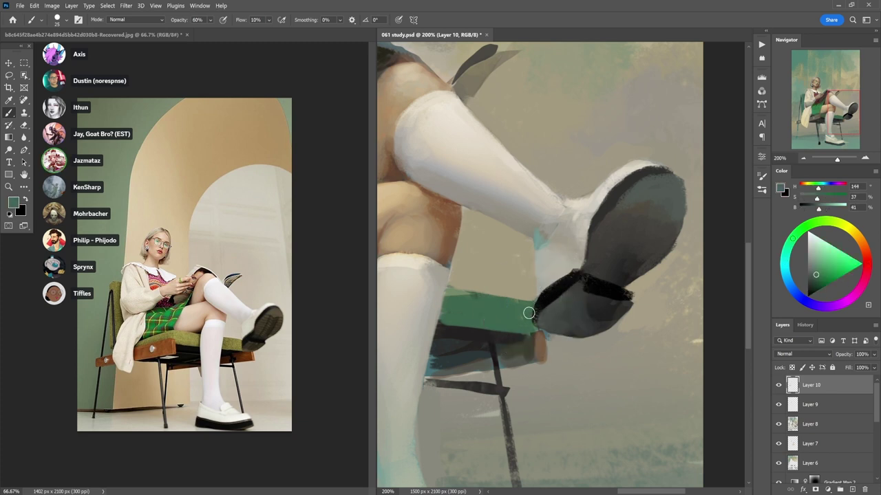
{"action": "key", "text": "0"}
{"action": "left_click_drag", "start_coordinate": [532, 308], "coordinate": [532, 321]}
{"action": "left_click", "coordinate": [542, 305], "text": "alt"}
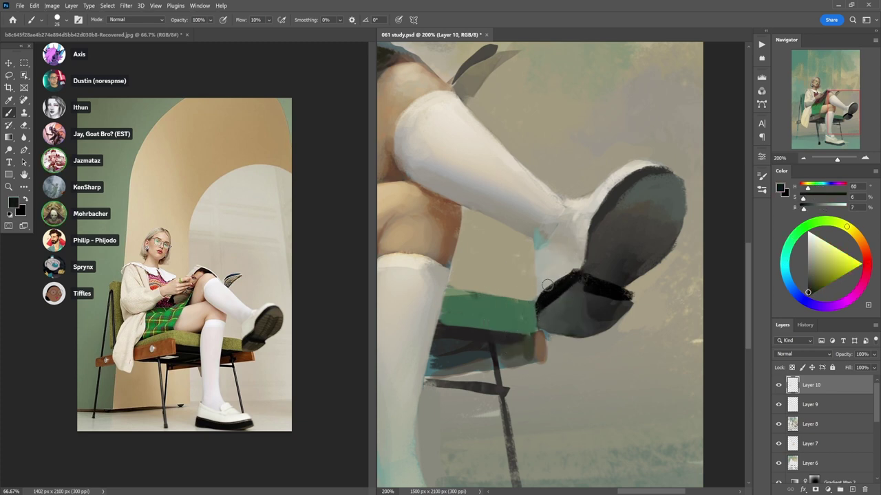
{"action": "left_click_drag", "start_coordinate": [542, 315], "coordinate": [539, 324]}
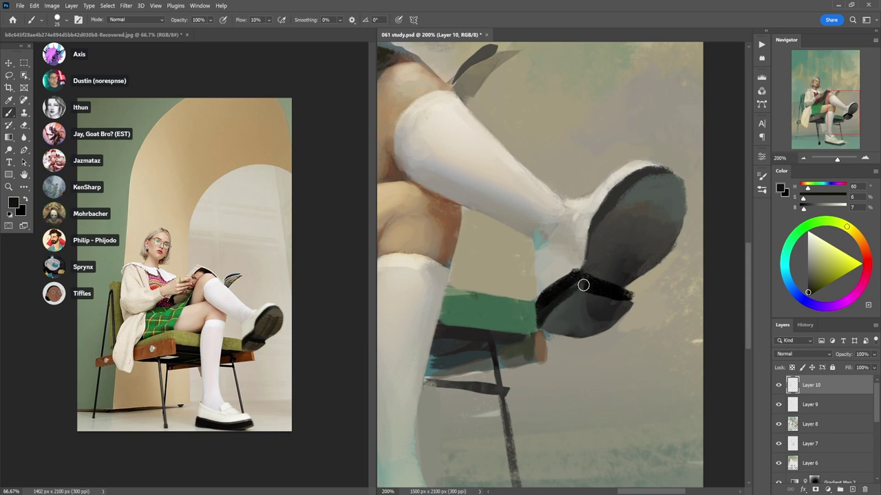
- Paint dark tread marks on the raised shoe's sole at 50% brush opacity and blend them with greys sampled from the sole
{"action": "key", "text": "5"}
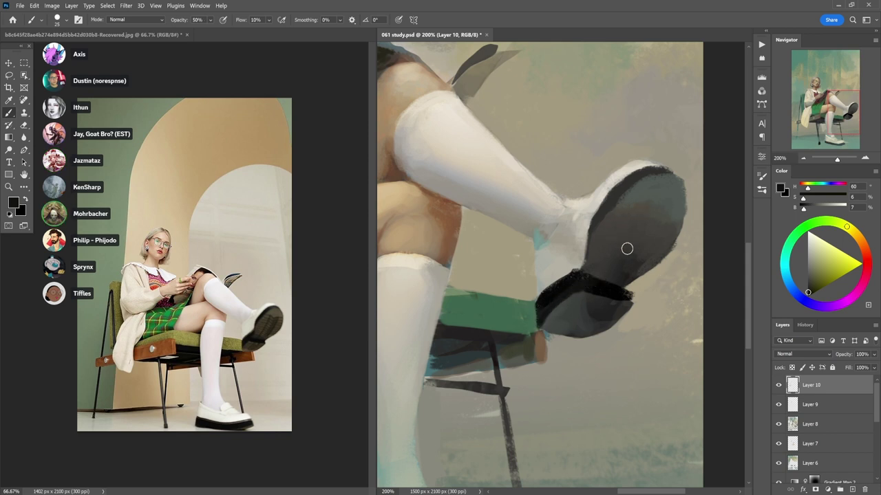
{"action": "mouse_move", "coordinate": [607, 278]}
{"action": "left_mouse_down"}
{"action": "mouse_move", "coordinate": [655, 200]}
{"action": "mouse_move", "coordinate": [623, 268]}
{"action": "mouse_move", "coordinate": [619, 255]}
{"action": "mouse_move", "coordinate": [599, 272]}
{"action": "left_mouse_up"}
{"action": "left_click", "coordinate": [638, 238], "text": "alt"}
{"action": "left_click", "coordinate": [641, 233], "text": "alt"}
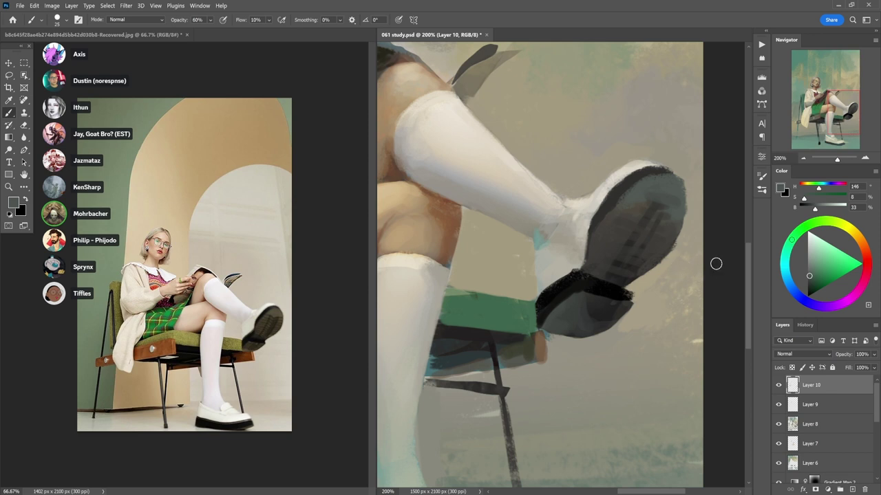
- Paint dark tread lines on the heel of the raised shoe with sampled black at 40% brush opacity
{"action": "left_click", "coordinate": [615, 284], "text": "alt"}
{"action": "key", "text": "4"}
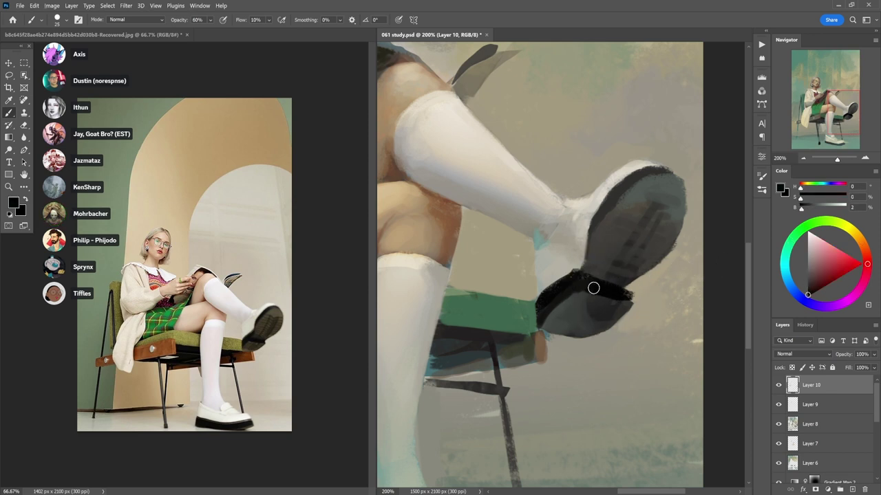
{"action": "mouse_move", "coordinate": [586, 298]}
{"action": "left_mouse_down"}
{"action": "mouse_move", "coordinate": [591, 318]}
{"action": "mouse_move", "coordinate": [567, 326]}
{"action": "mouse_move", "coordinate": [574, 333]}
{"action": "left_mouse_up"}
{"action": "mouse_move", "coordinate": [517, 337]}
{"action": "left_mouse_down"}
{"action": "mouse_move", "coordinate": [615, 173]}
{"action": "mouse_move", "coordinate": [611, 133]}
{"action": "left_mouse_up"}
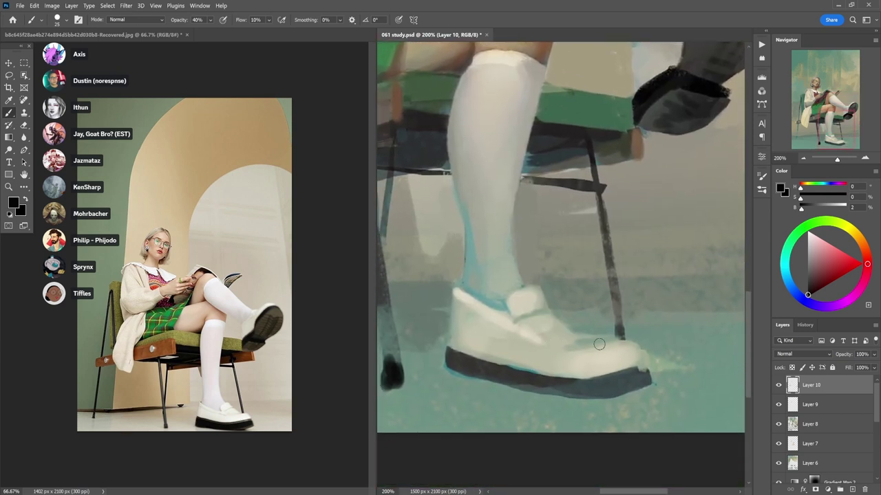
- Refine the dark sole of the standing shoe with grey sampled from it at 60% brush opacity
{"action": "left_click", "coordinate": [544, 380], "text": "alt"}
{"action": "key", "text": "6"}
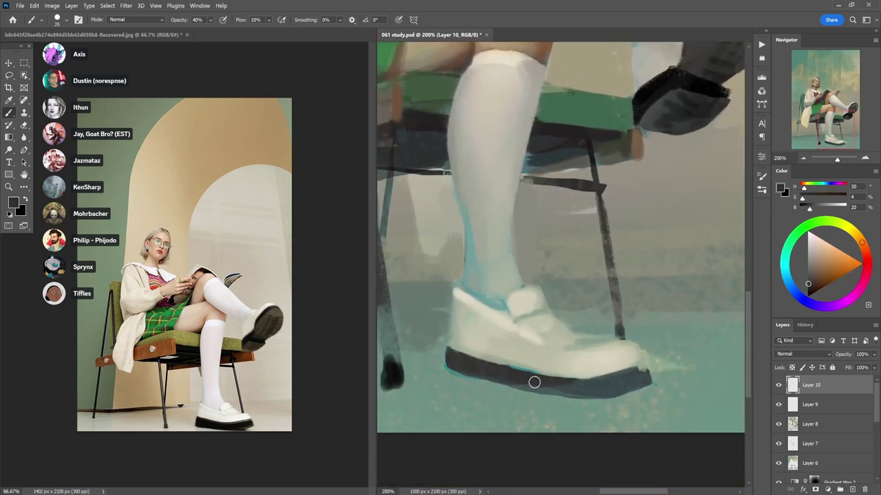
{"action": "mouse_move", "coordinate": [531, 381]}
{"action": "left_mouse_down"}
{"action": "mouse_move", "coordinate": [580, 393]}
{"action": "mouse_move", "coordinate": [561, 387]}
{"action": "mouse_move", "coordinate": [627, 381]}
{"action": "mouse_move", "coordinate": [607, 335]}
{"action": "mouse_move", "coordinate": [613, 327]}
{"action": "mouse_move", "coordinate": [626, 362]}
{"action": "mouse_move", "coordinate": [602, 366]}
{"action": "mouse_move", "coordinate": [624, 351]}
{"action": "mouse_move", "coordinate": [585, 363]}
{"action": "mouse_move", "coordinate": [628, 348]}
{"action": "mouse_move", "coordinate": [583, 357]}
{"action": "mouse_move", "coordinate": [582, 371]}
{"action": "mouse_move", "coordinate": [564, 365]}
{"action": "mouse_move", "coordinate": [568, 355]}
{"action": "mouse_move", "coordinate": [528, 347]}
{"action": "mouse_move", "coordinate": [546, 364]}
{"action": "mouse_move", "coordinate": [575, 368]}
{"action": "left_mouse_up"}
{"action": "key", "text": "d"}
{"action": "key", "text": "x"}
- Smooth the standing shoe's toe and upper with sampled off-white at 50% brush opacity
{"action": "left_click", "coordinate": [626, 352], "text": "alt"}
{"action": "key", "text": "5"}
{"action": "left_click", "coordinate": [569, 357], "text": "alt"}
{"action": "left_click_drag", "start_coordinate": [510, 345], "coordinate": [550, 368]}
{"action": "scroll", "coordinate": [499, 342], "scroll_direction": "down", "scroll_amount": 2}
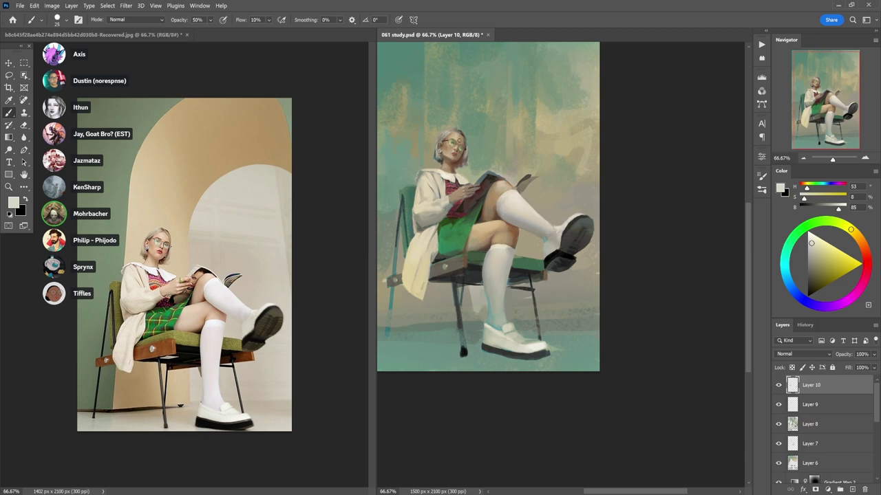
- Glaze a warm light skin tone sampled from the knee over the face and neck with a larger brush at 30% opacity
{"action": "scroll", "coordinate": [458, 156], "scroll_direction": "up", "scroll_amount": 2}
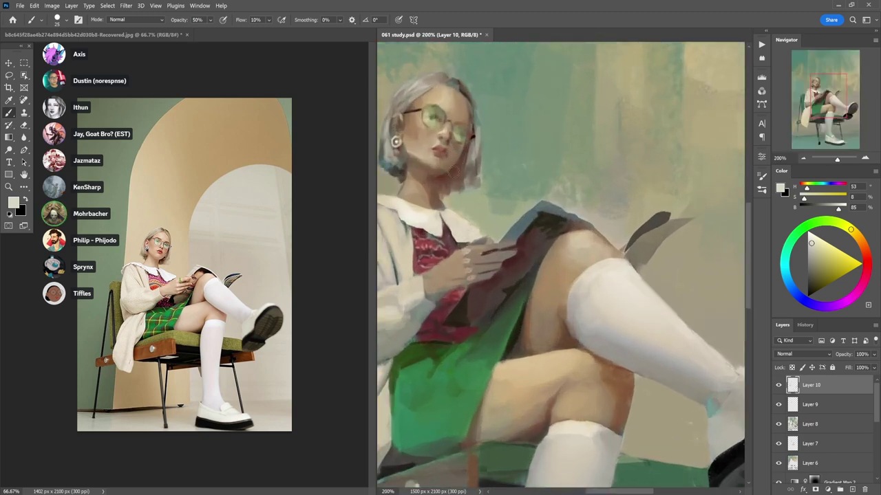
{"action": "left_click_drag", "start_coordinate": [458, 165], "coordinate": [516, 175]}
{"action": "left_click", "coordinate": [643, 265], "text": "alt"}
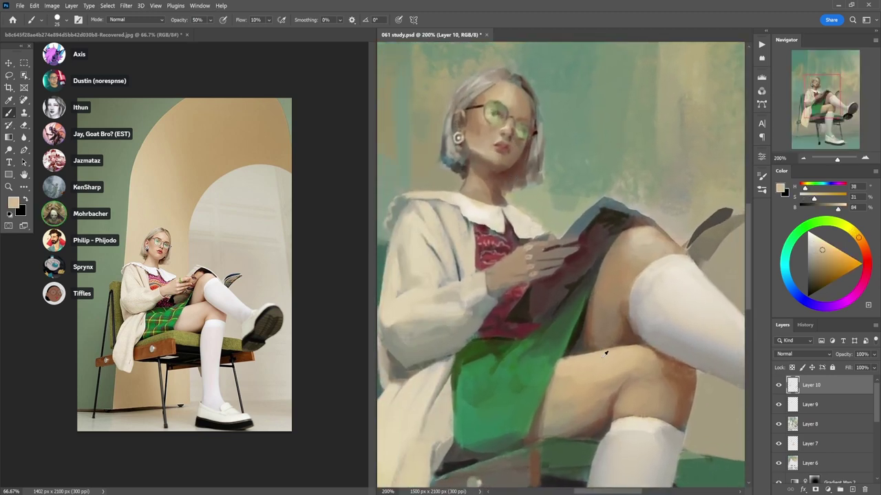
{"action": "key", "text": "bracketright"}
{"action": "key", "text": "bracketright"}
{"action": "key", "text": "bracketright"}
{"action": "key", "text": "bracketright"}
{"action": "key", "text": "bracketright"}
{"action": "key", "text": "bracketright"}
{"action": "key", "text": "3"}
{"action": "mouse_move", "coordinate": [493, 93]}
{"action": "left_mouse_down"}
{"action": "mouse_move", "coordinate": [485, 174]}
{"action": "mouse_move", "coordinate": [474, 128]}
{"action": "mouse_move", "coordinate": [485, 172]}
{"action": "mouse_move", "coordinate": [477, 189]}
{"action": "mouse_move", "coordinate": [486, 162]}
{"action": "mouse_move", "coordinate": [477, 180]}
{"action": "left_mouse_up"}
{"action": "scroll", "coordinate": [475, 182], "scroll_direction": "up", "scroll_amount": 1}
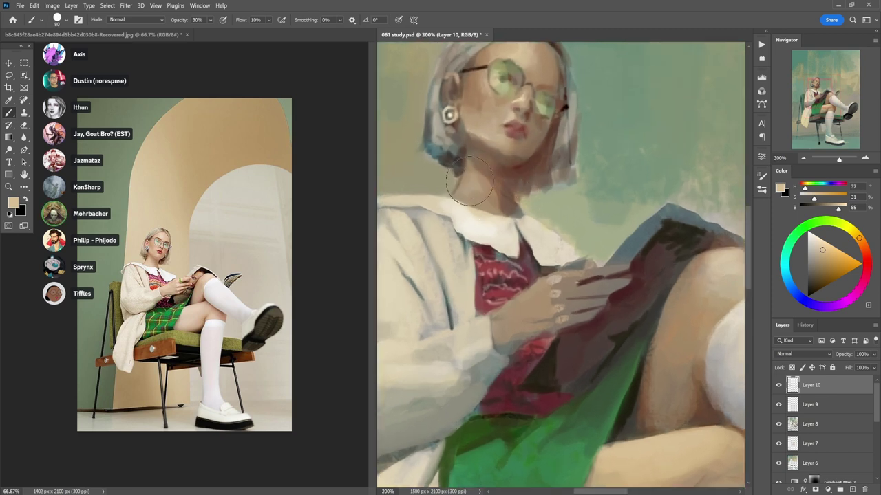
- Define the edge of the neck along the white collar with sampled browns, using a 15 px brush up to 100% opacity
{"action": "key", "text": "bracketleft"}
{"action": "key", "text": "bracketleft"}
{"action": "key", "text": "bracketleft"}
{"action": "key", "text": "bracketleft"}
{"action": "key", "text": "bracketleft"}
{"action": "key", "text": "bracketleft"}
{"action": "left_click", "coordinate": [503, 180], "text": "alt"}
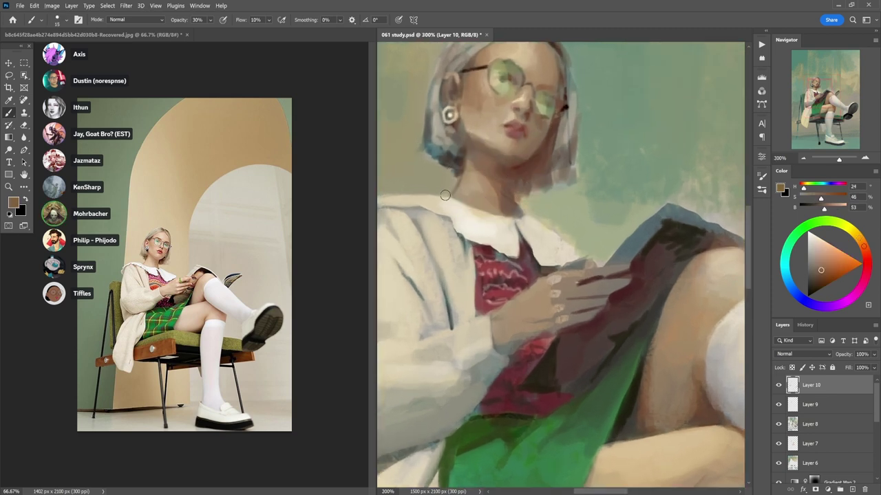
{"action": "left_click", "coordinate": [506, 174], "text": "alt"}
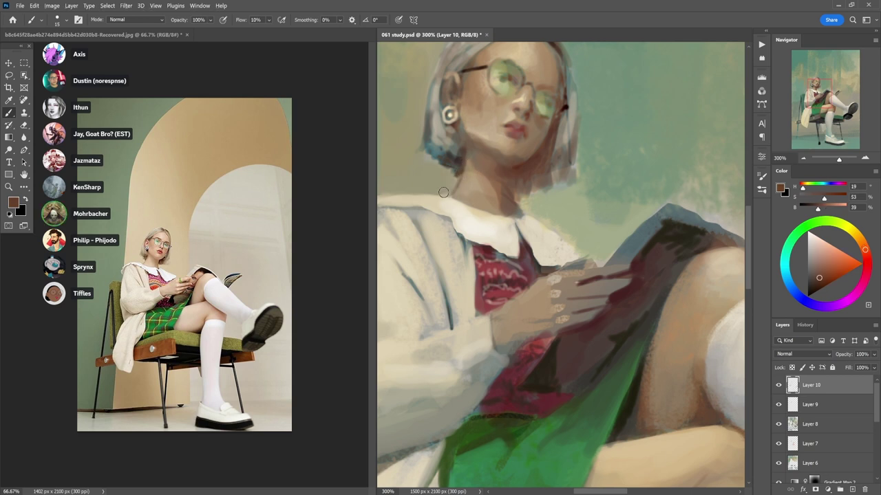
{"action": "mouse_move", "coordinate": [444, 193]}
{"action": "left_mouse_down"}
{"action": "mouse_move", "coordinate": [466, 153]}
{"action": "mouse_move", "coordinate": [499, 205]}
{"action": "mouse_move", "coordinate": [502, 242]}
{"action": "left_mouse_up"}
- Blend the side of the neck below the ear and jaw with sampled skin tones at 20% brush opacity
{"action": "left_click", "coordinate": [470, 180], "text": "alt"}
{"action": "left_click", "coordinate": [524, 141], "text": "alt"}
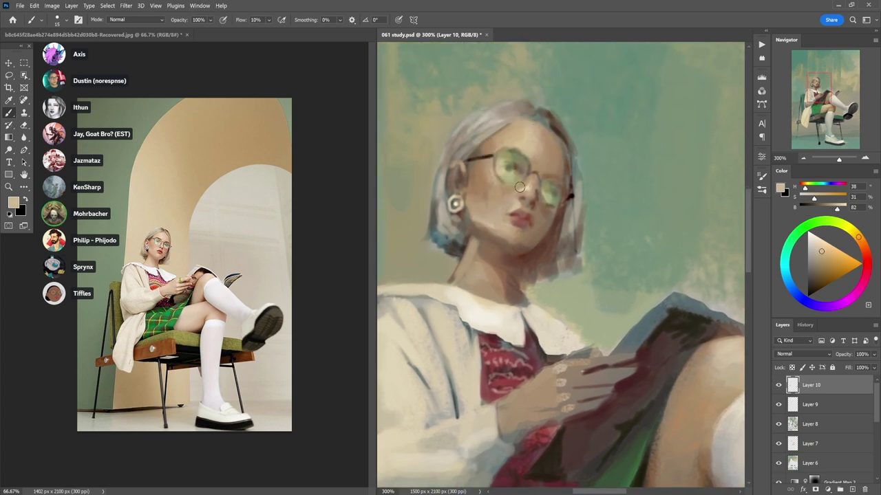
{"action": "key", "text": "2"}
{"action": "left_click", "coordinate": [473, 257], "text": "alt"}
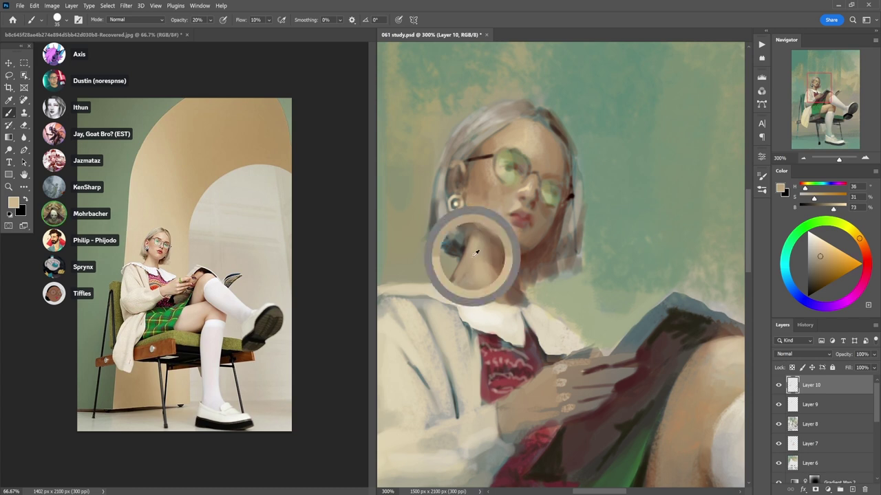
{"action": "left_click", "coordinate": [472, 234], "text": "alt"}
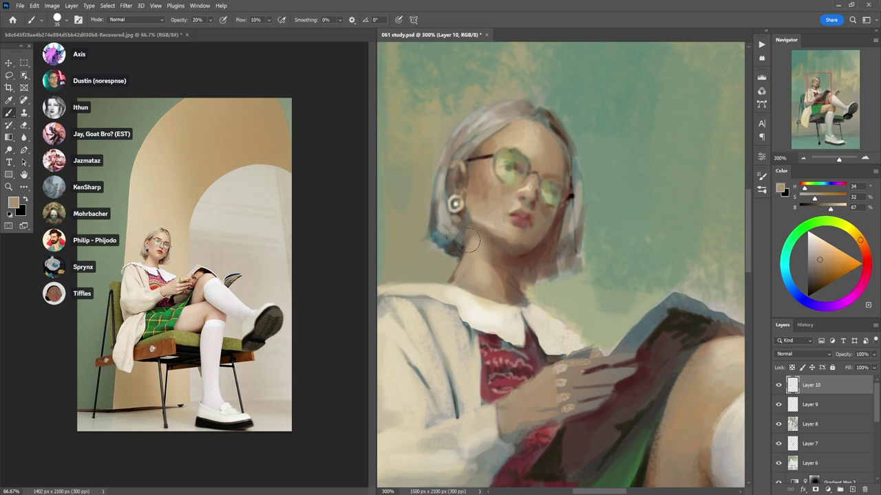
{"action": "left_click", "coordinate": [486, 262], "text": "alt"}
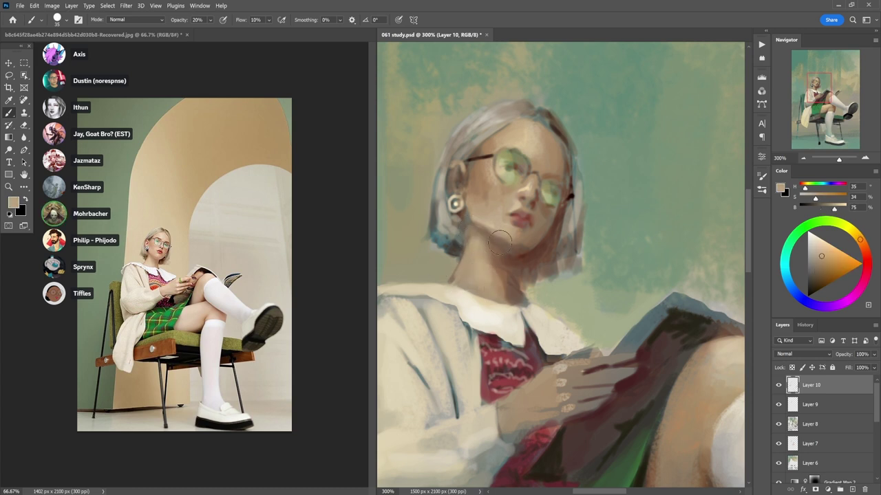
- Soften the shadow under the chin and down the neck with sampled tan at 30% brush opacity, replacing a 40% attempt
{"action": "left_click", "coordinate": [484, 257], "text": "alt"}
{"action": "key", "text": "4"}
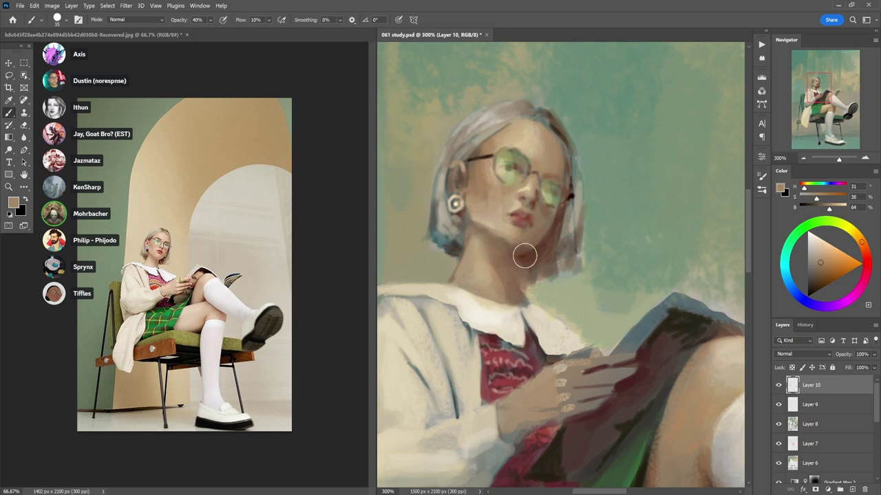
{"action": "key", "text": "ctrl+z"}
{"action": "key", "text": "3"}
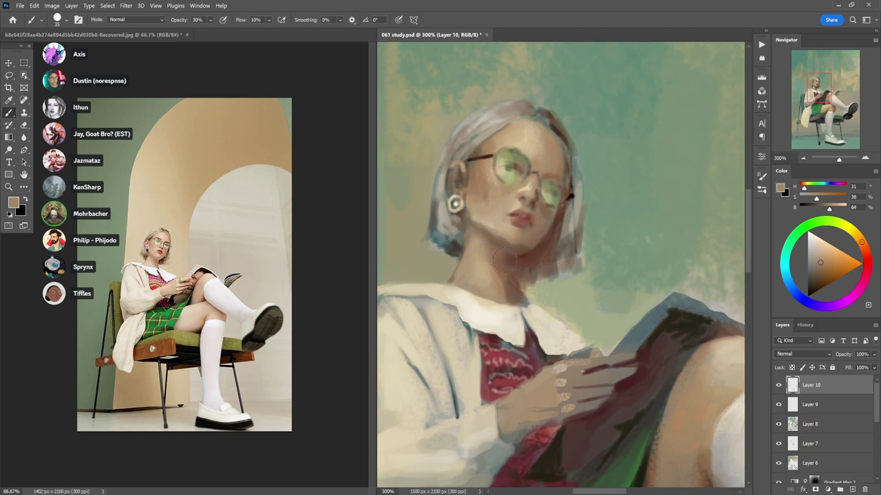
{"action": "left_click_drag", "start_coordinate": [505, 254], "coordinate": [506, 290]}
- Clean up the neck's edge beneath the hair and beside the collar with sampled background green at 100% brush opacity
{"action": "left_click", "coordinate": [540, 287], "text": "alt"}
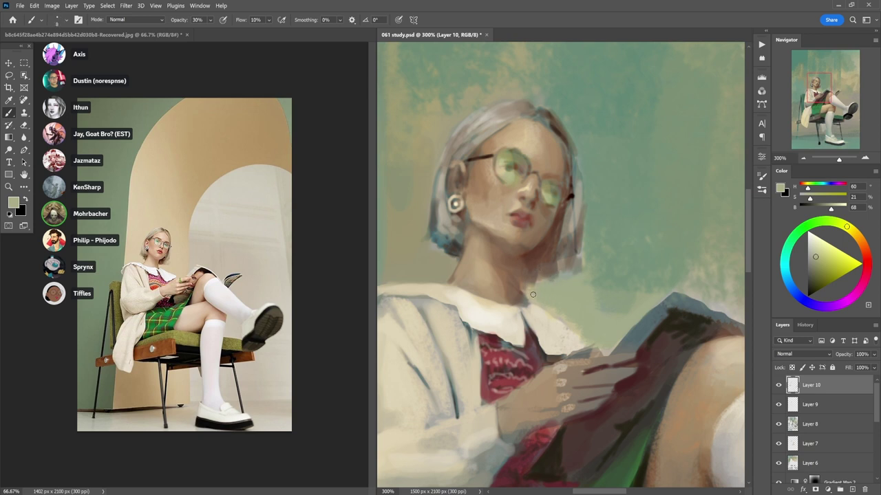
{"action": "left_click", "coordinate": [532, 289], "text": "alt"}
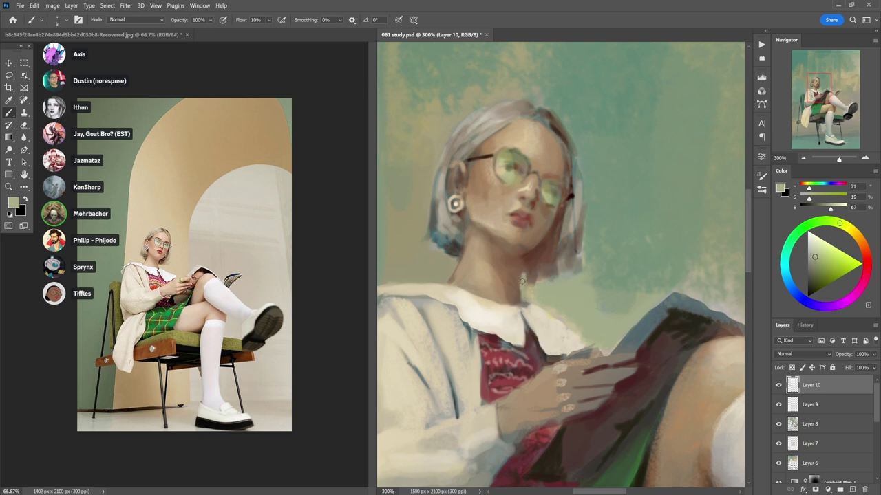
{"action": "left_click", "coordinate": [551, 305], "text": "alt"}
{"action": "left_click", "coordinate": [551, 304], "text": "alt"}
{"action": "left_click_drag", "start_coordinate": [606, 270], "coordinate": [627, 145]}
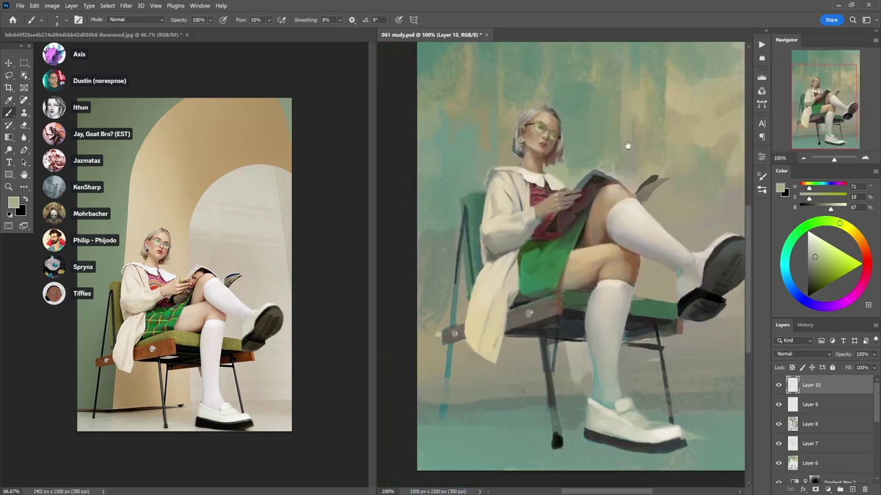
- Switch to the Sponge brush at 35 px with a sampled khaki colour for detailing the green skirt
{"action": "left_click", "coordinate": [577, 254], "text": "alt"}
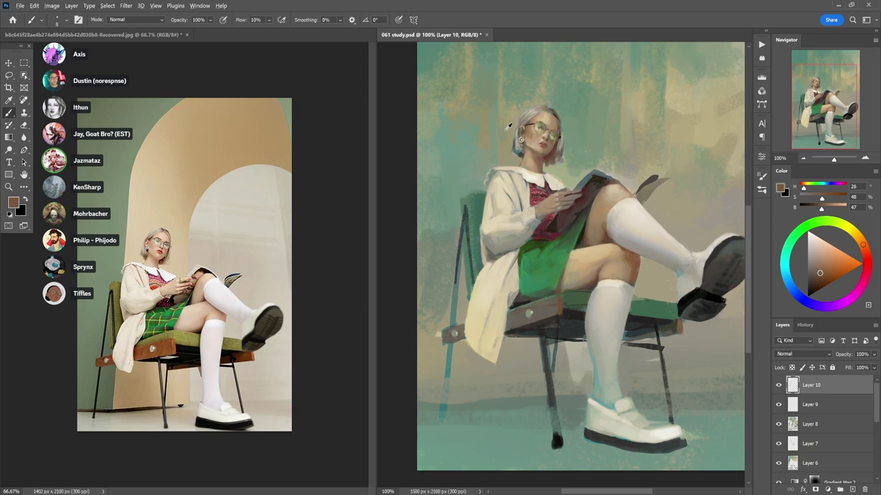
{"action": "left_click", "coordinate": [527, 113], "text": "alt"}
{"action": "left_click", "coordinate": [562, 274], "text": "ctrl"}
{"action": "right_click", "coordinate": [598, 200]}
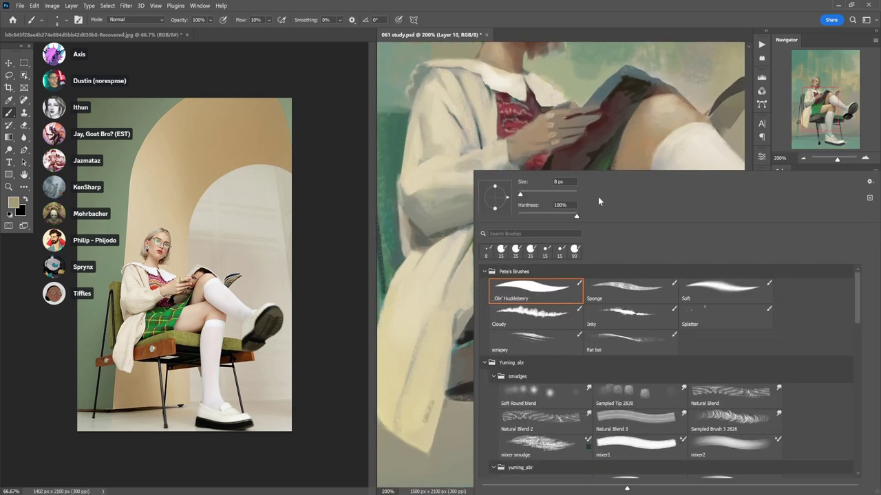
{"action": "left_click", "coordinate": [647, 293]}
{"action": "left_click", "coordinate": [661, 29]}
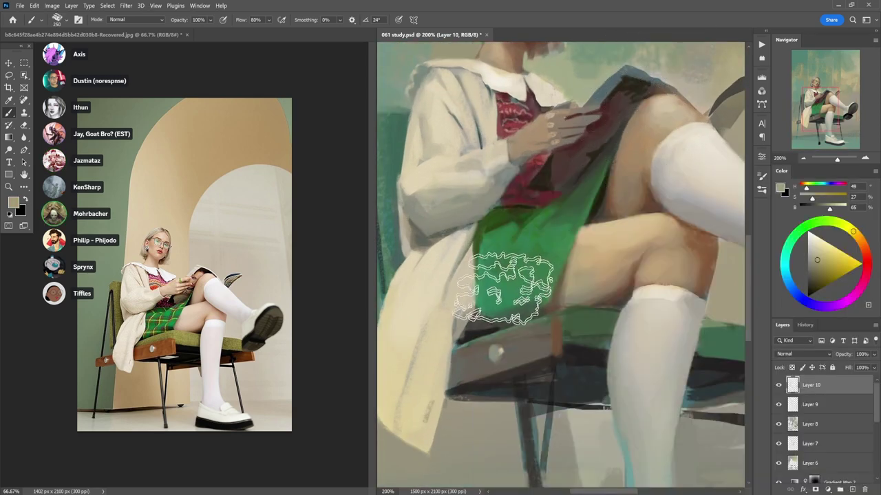
{"action": "key", "text": "bracketleft"}
{"action": "key", "text": "bracketleft"}
{"action": "key", "text": "bracketleft"}
{"action": "key", "text": "bracketleft"}
{"action": "key", "text": "bracketleft"}
{"action": "key", "text": "bracketleft"}
{"action": "key", "text": "bracketleft"}
{"action": "key", "text": "bracketleft"}
{"action": "key", "text": "bracketleft"}
{"action": "key", "text": "bracketleft"}
{"action": "key", "text": "bracketleft"}
{"action": "key", "text": "bracketleft"}
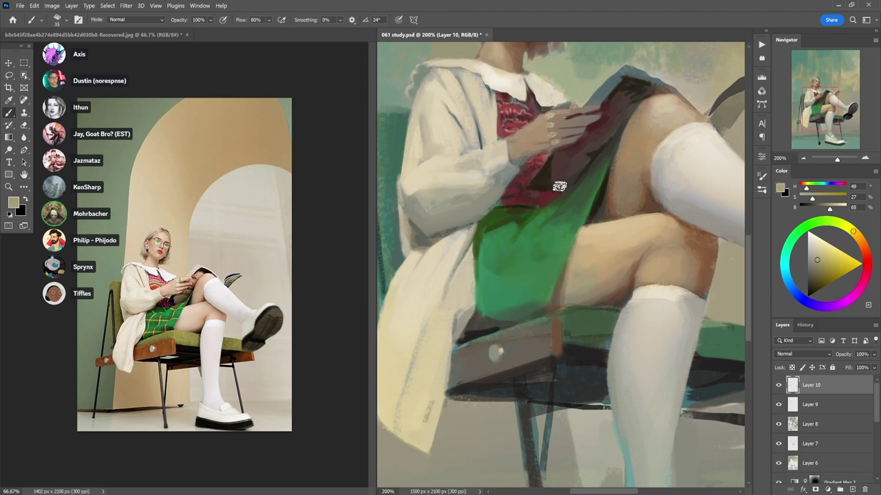
- Paint two lengthwise khaki plaid stripes down the green skirt, the first at 100% and the second at 40% brush opacity
{"action": "mouse_move", "coordinate": [509, 303]}
{"action": "left_mouse_down"}
{"action": "mouse_move", "coordinate": [538, 232]}
{"action": "mouse_move", "coordinate": [571, 198]}
{"action": "left_mouse_up"}
{"action": "key", "text": "4"}
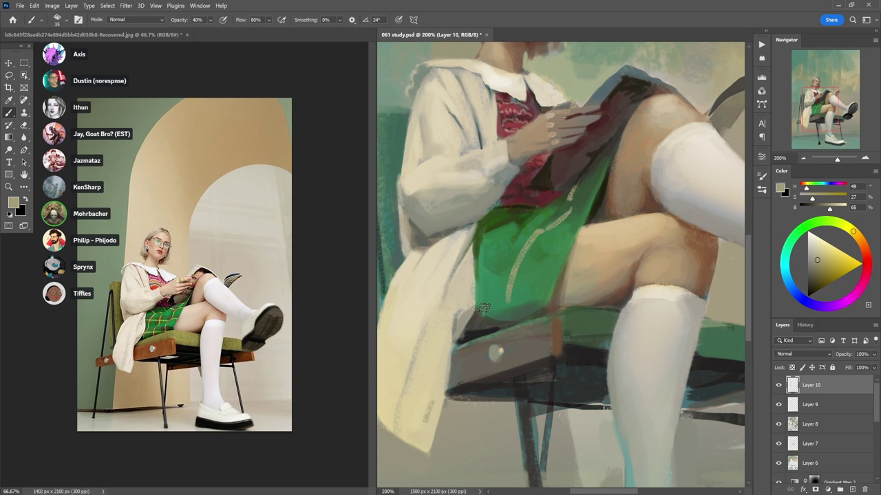
{"action": "left_click_drag", "start_coordinate": [514, 236], "coordinate": [487, 301]}
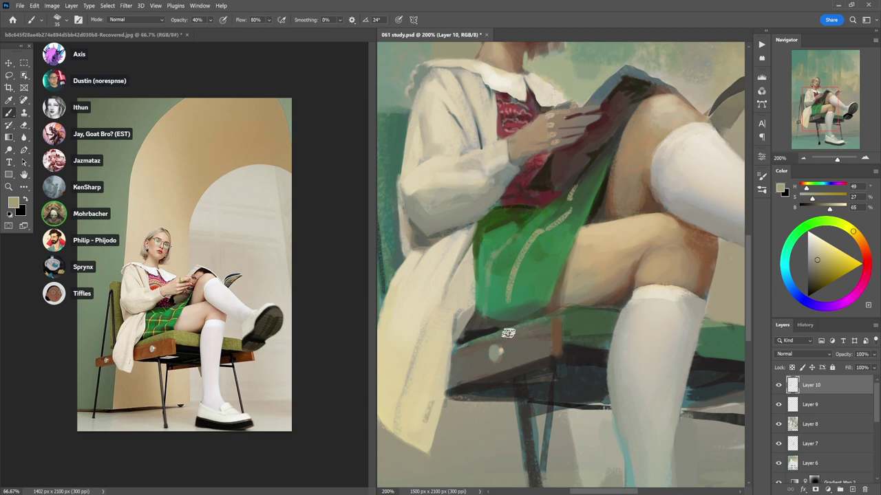
- Paint dark plaid dashes across the skirt with maroon sampled from the sweater at 60% brush opacity
{"action": "key", "text": "8"}
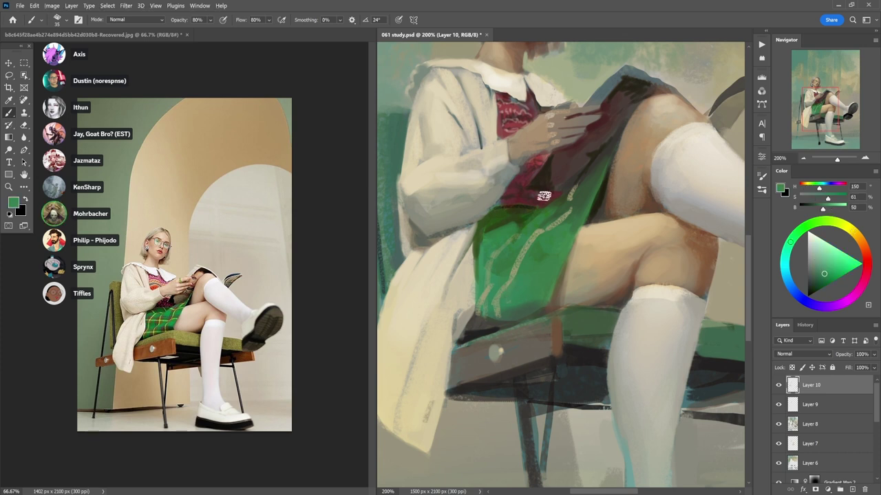
{"action": "left_click", "coordinate": [539, 165], "text": "alt"}
{"action": "key", "text": "6"}
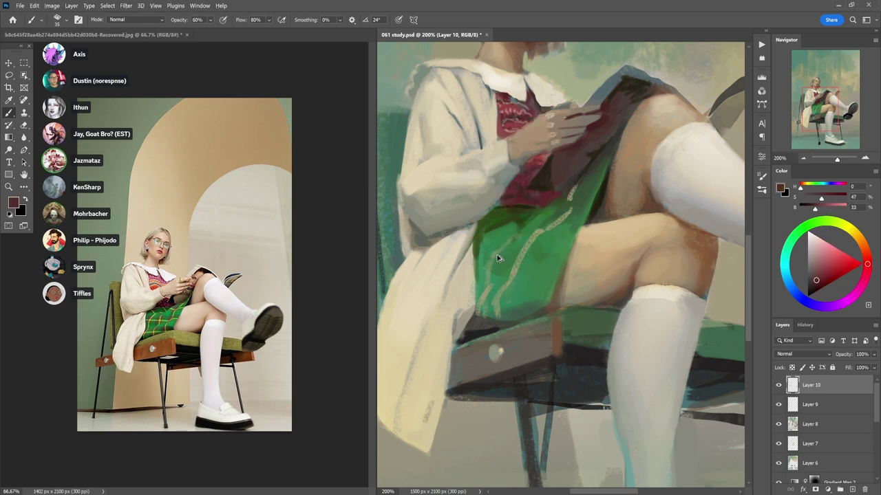
{"action": "left_click_drag", "start_coordinate": [485, 253], "coordinate": [507, 253]}
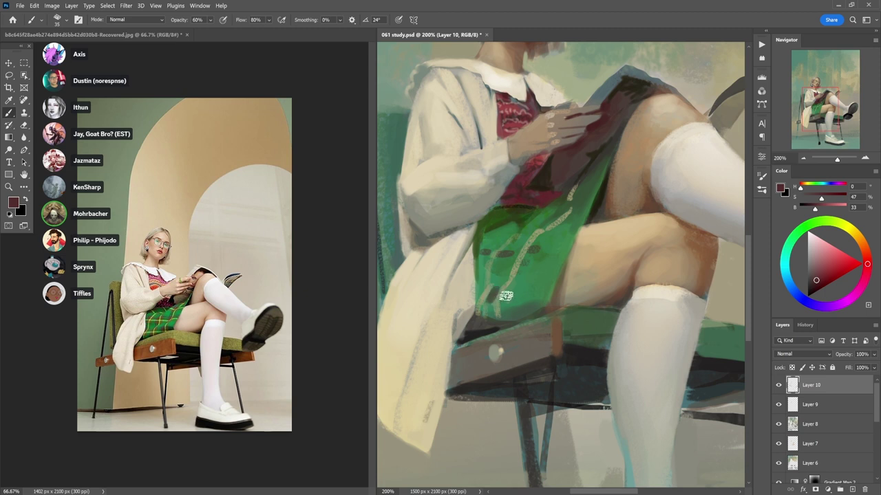
{"action": "key", "text": "5"}
- Add cream plaid stripes along and across the skirt with colour sampled from the cardigan at 70% and 50% brush opacity
{"action": "left_click", "coordinate": [409, 376], "text": "alt"}
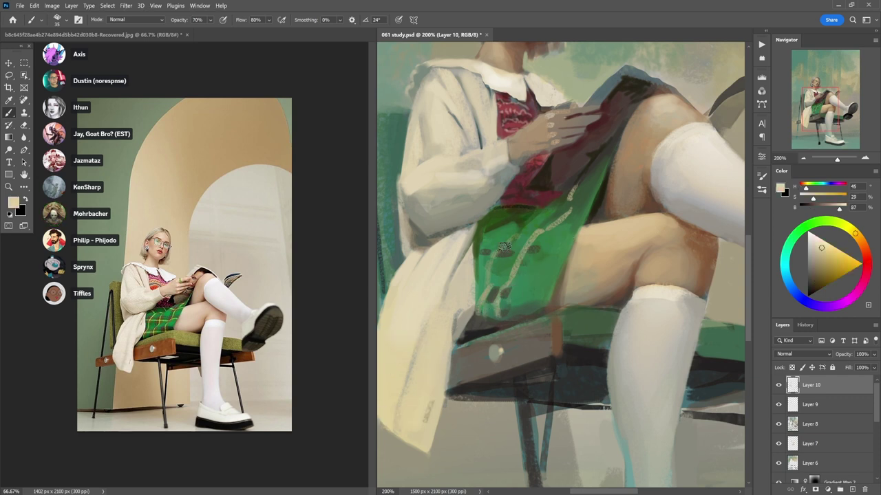
{"action": "key", "text": "7"}
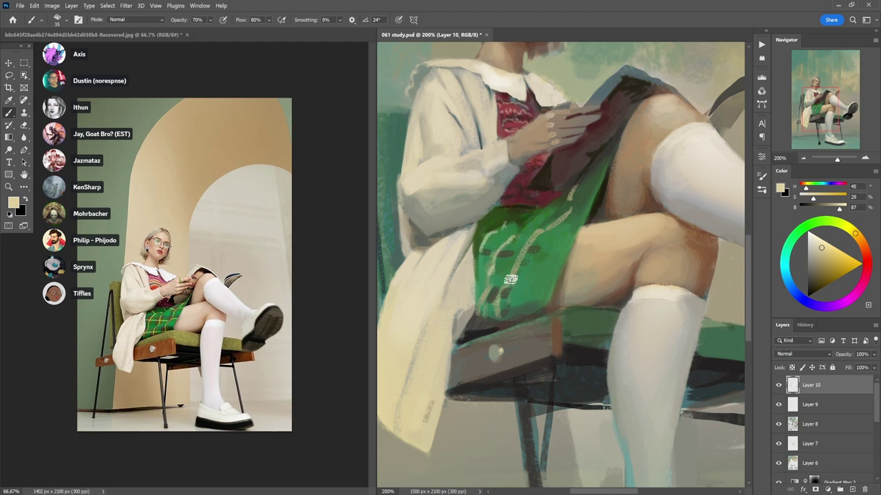
{"action": "key", "text": "5"}
{"action": "left_click_drag", "start_coordinate": [506, 260], "coordinate": [569, 261]}
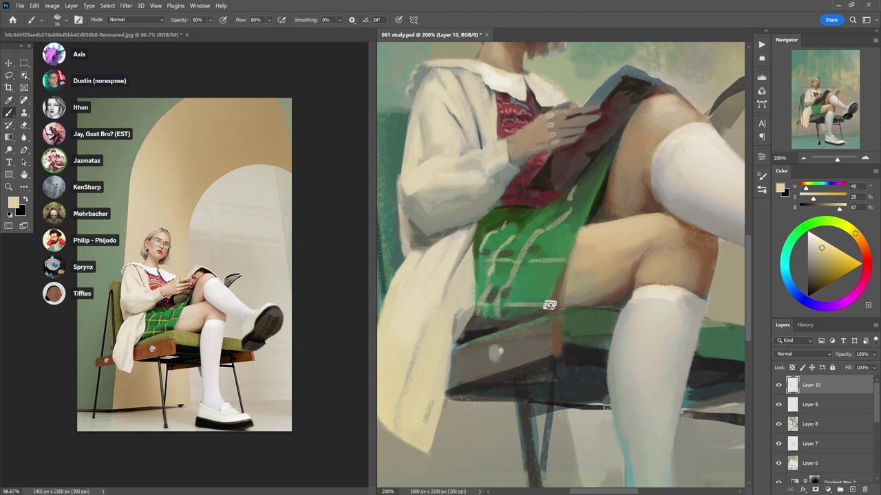
- Paint a fainter upper cross stripe on the skirt at 30% brush opacity and reinforce the plaid lines at 70%
{"action": "key", "text": "3"}
{"action": "left_click_drag", "start_coordinate": [540, 228], "coordinate": [568, 229]}
{"action": "key", "text": "7"}
{"action": "left_click_drag", "start_coordinate": [549, 268], "coordinate": [529, 322]}
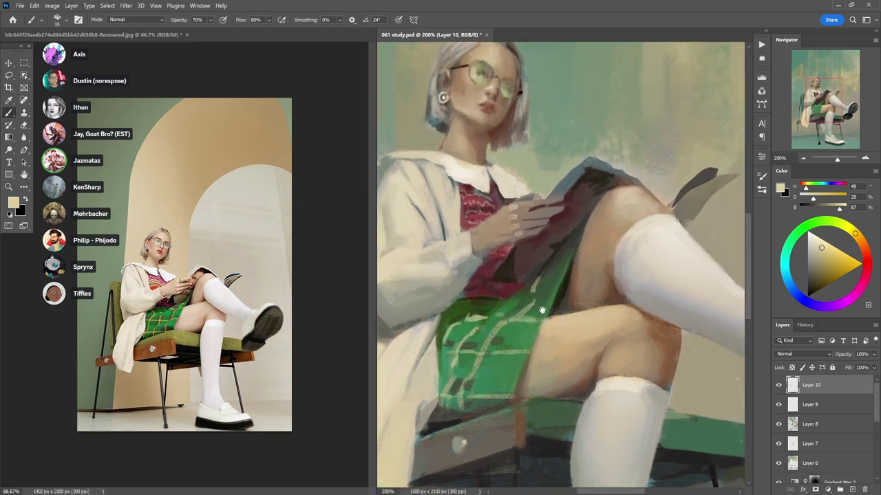
{"action": "key", "text": "4"}
{"action": "key", "text": "ctrl+minus"}
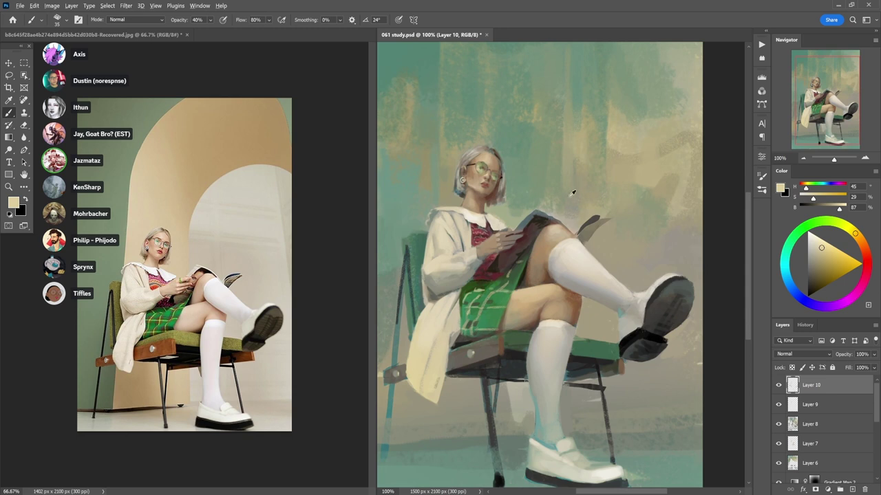
- Glaze brown sampled from the leg over the cardigan's shaded areas at 20% and 30% brush opacity
{"action": "left_click", "coordinate": [545, 277], "text": "alt"}
{"action": "key", "text": "2"}
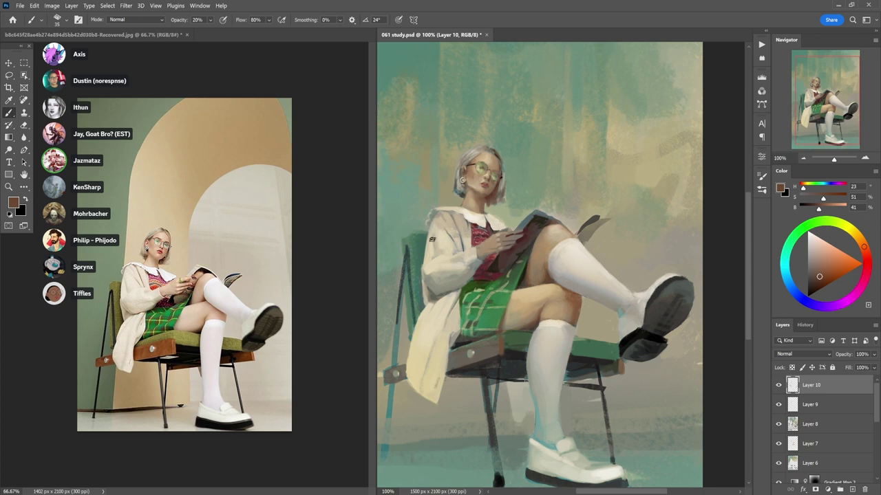
{"action": "key", "text": "3"}
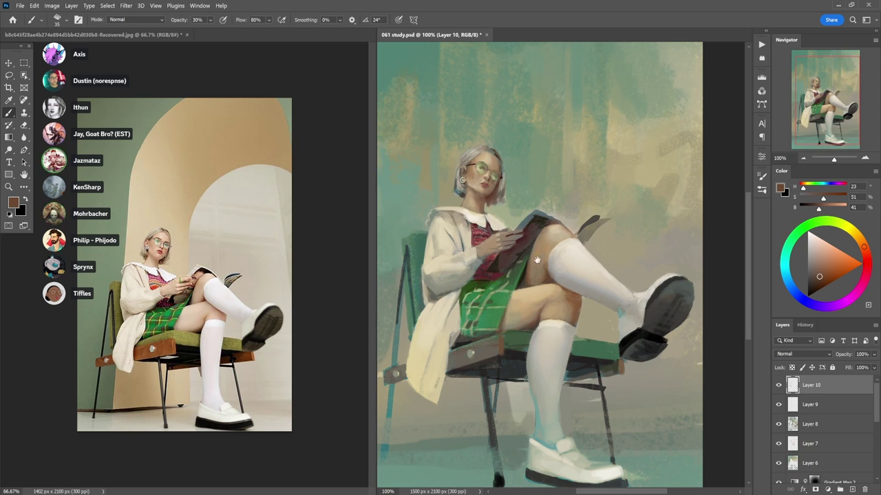
{"action": "left_click", "coordinate": [538, 289], "text": "alt"}
{"action": "left_click", "coordinate": [528, 332], "text": "ctrl"}
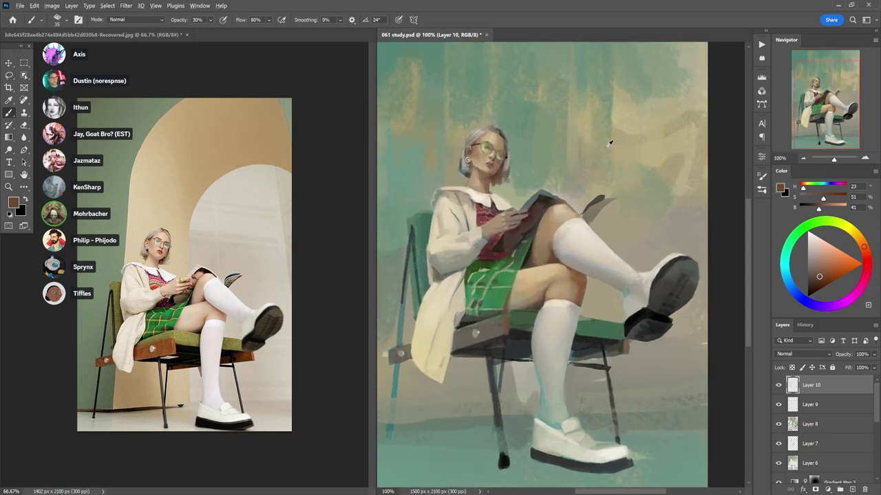
- Paint light grey-green sampled from the background onto the chair's seat cushion with a 70 px brush at 100% opacity
{"action": "left_click", "coordinate": [596, 75], "text": "alt"}
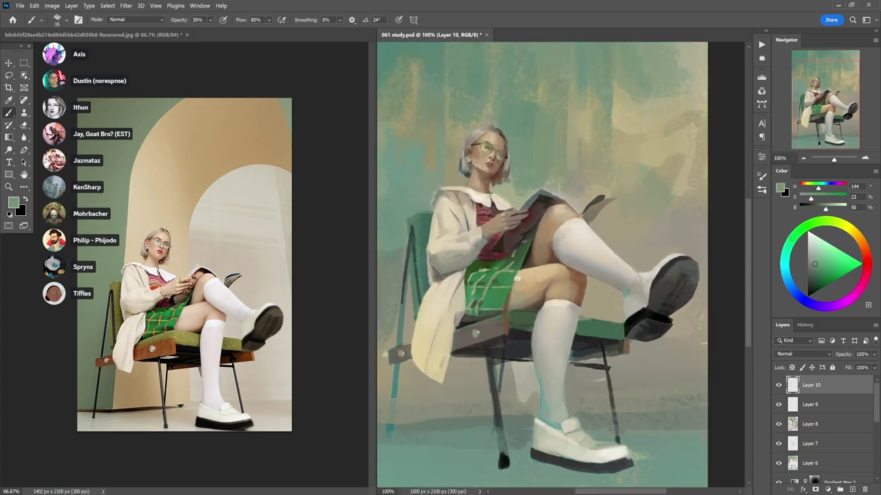
{"action": "key", "text": "]"}
{"action": "key", "text": "]"}
{"action": "key", "text": "]"}
{"action": "key", "text": "]"}
{"action": "key", "text": "]"}
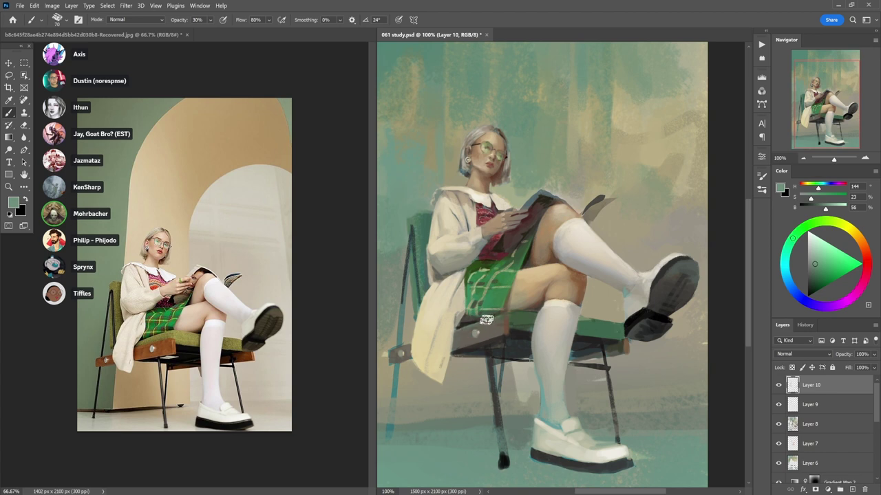
{"action": "key", "text": "0"}
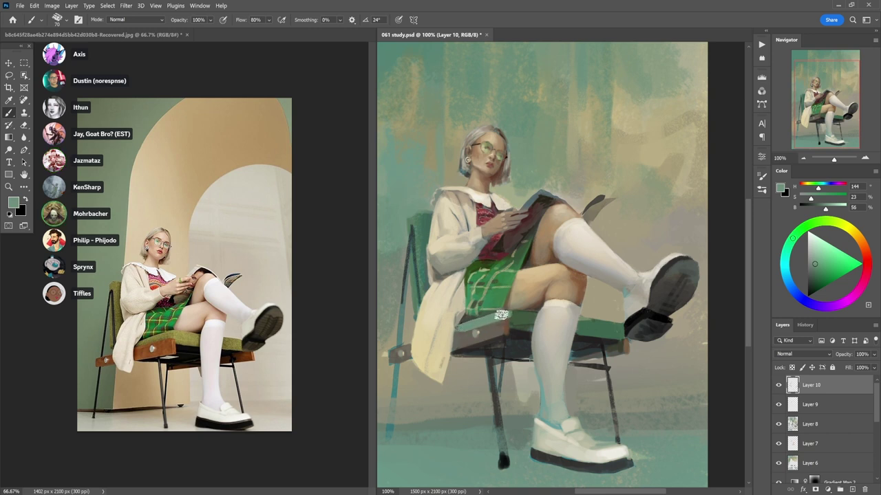
{"action": "key", "text": "ctrl+z"}
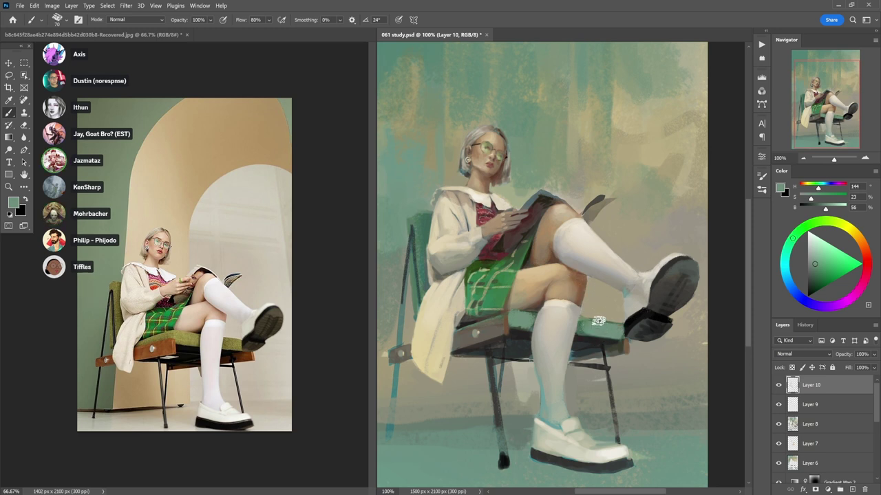
- Blend the seat cushion's greens at 44% brush opacity with tones sampled from the cushion
{"action": "key", "text": "4"}
{"action": "key", "text": "4"}
{"action": "left_click", "coordinate": [582, 328], "text": "alt"}
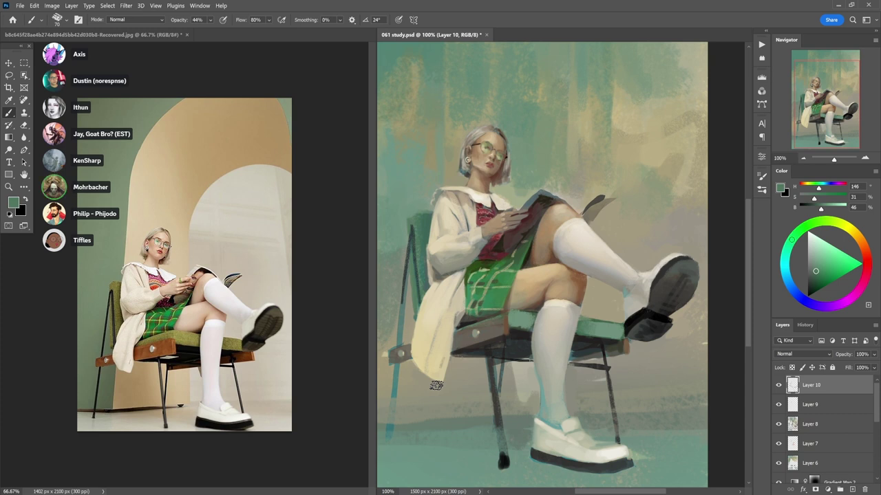
{"action": "left_click", "coordinate": [521, 314], "text": "alt"}
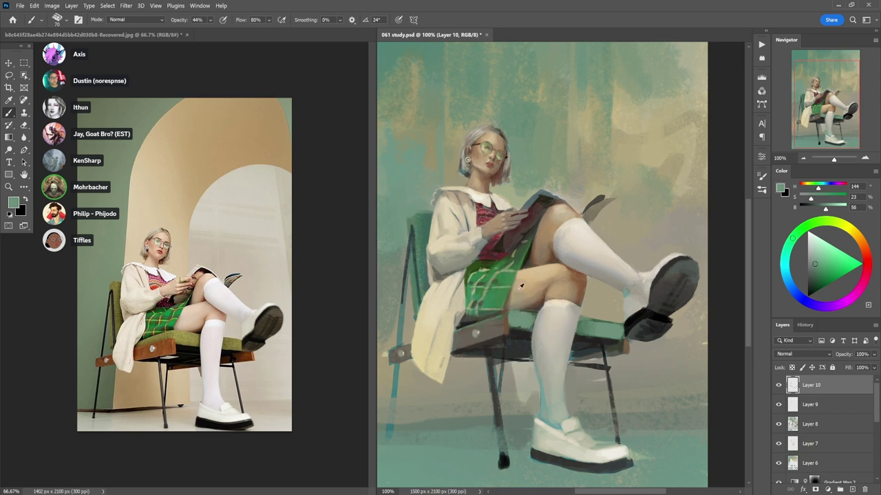
- Darken the book's underside beside the skirt with sampled dark tones, using a 30 px brush at 90% opacity
{"action": "left_click", "coordinate": [525, 249], "text": "alt"}
{"action": "left_click", "coordinate": [532, 228], "text": "alt"}
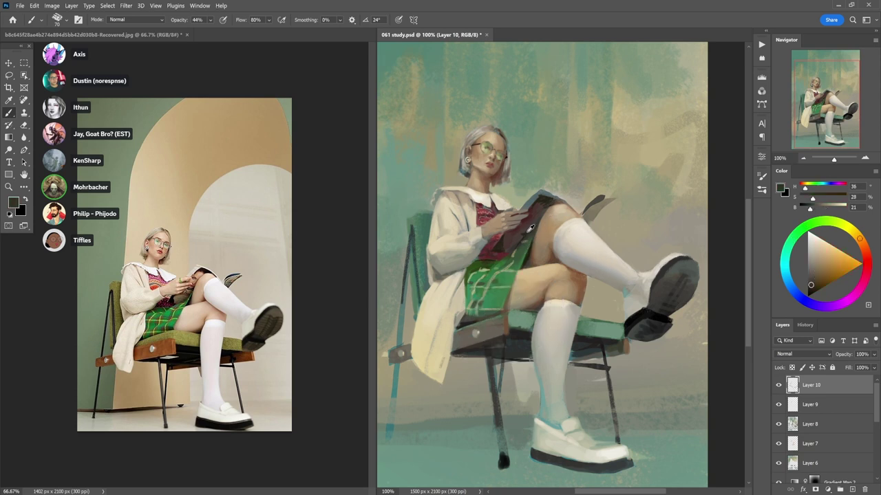
{"action": "key", "text": "bracketleft"}
{"action": "key", "text": "bracketleft"}
{"action": "key", "text": "bracketleft"}
{"action": "key", "text": "bracketleft"}
{"action": "key", "text": "bracketleft"}
{"action": "key", "text": "bracketleft"}
{"action": "left_click", "coordinate": [513, 243], "text": "alt"}
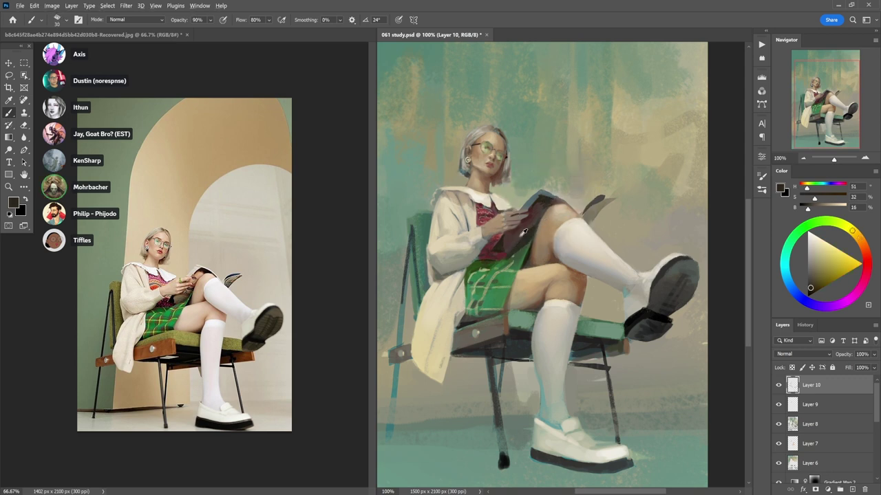
- Refine the book's shadowed cover with dark browns sampled around the book and skirt at 90% and 60% brush opacity
{"action": "left_click", "coordinate": [526, 234], "text": "alt"}
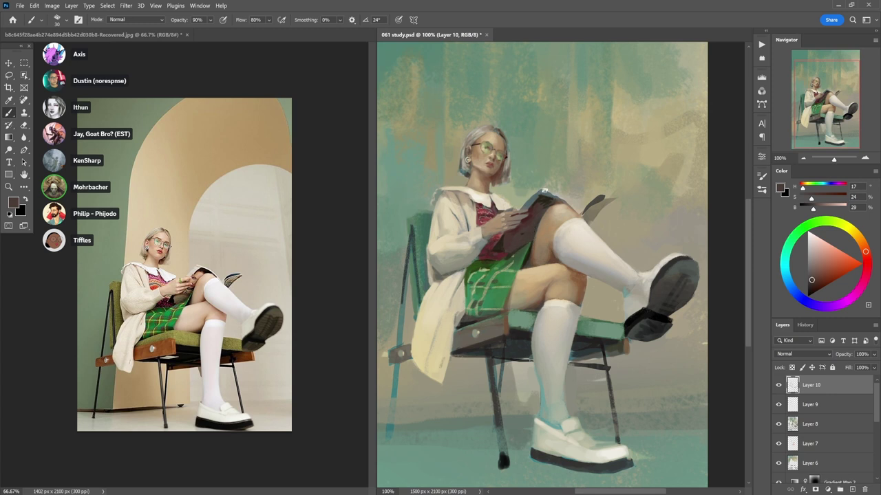
{"action": "left_click", "coordinate": [528, 260], "text": "alt"}
{"action": "left_click", "coordinate": [509, 251], "text": "alt"}
{"action": "left_click", "coordinate": [519, 241], "text": "alt"}
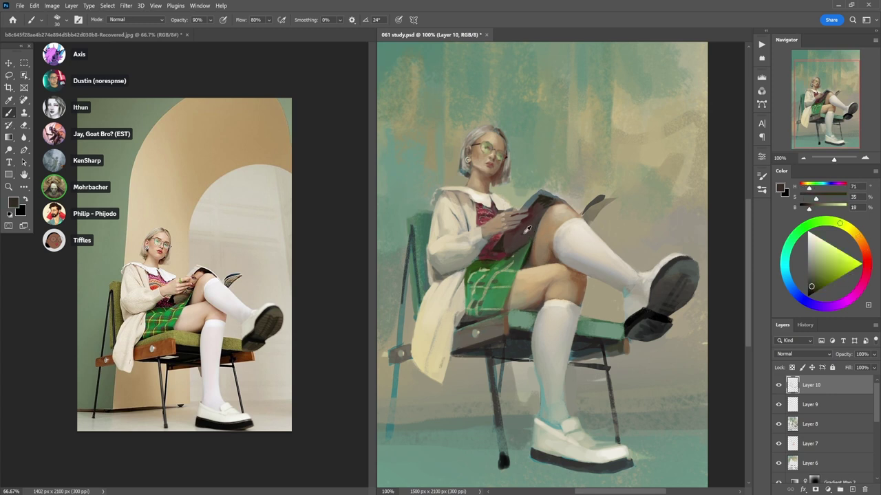
{"action": "left_click", "coordinate": [501, 271], "text": "alt"}
{"action": "left_click", "coordinate": [525, 265], "text": "alt"}
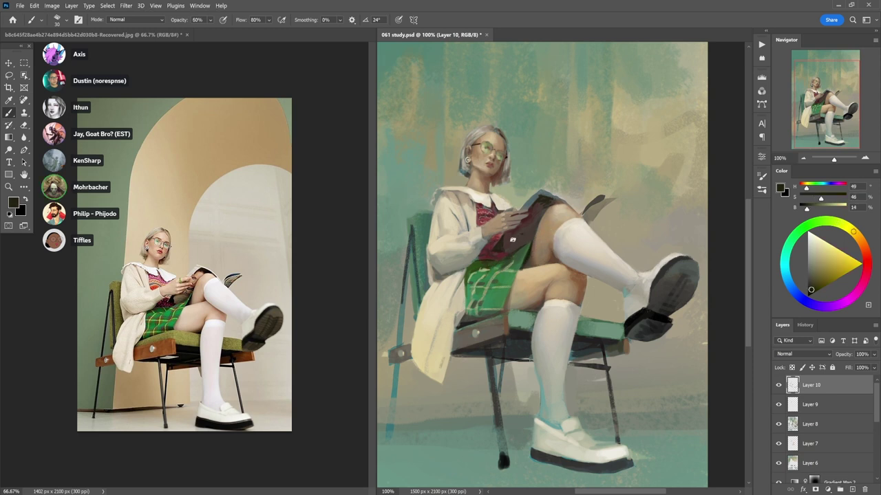
- Paint the upper rim of the standing leg's sock with sampled cream at 60% and 90% brush opacity
{"action": "left_click", "coordinate": [573, 295], "text": "alt"}
{"action": "left_click", "coordinate": [557, 304], "text": "alt"}
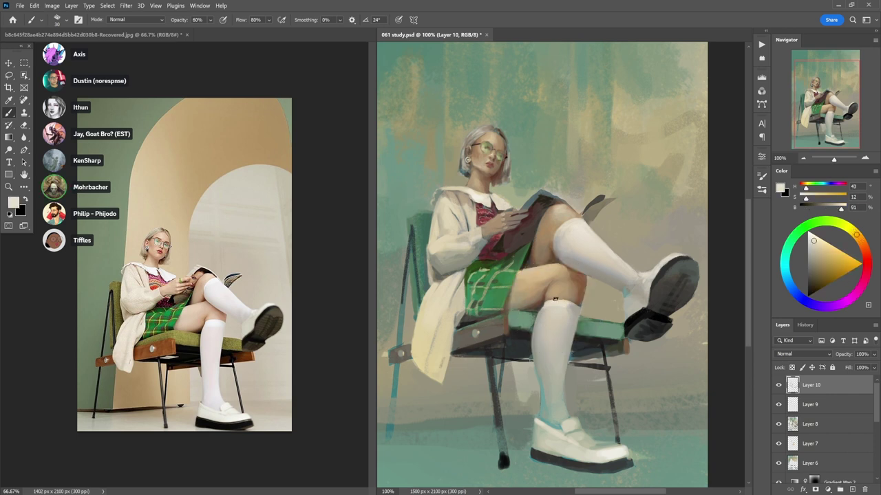
{"action": "mouse_move", "coordinate": [545, 300]}
{"action": "left_mouse_down"}
{"action": "mouse_move", "coordinate": [570, 299]}
{"action": "mouse_move", "coordinate": [543, 299]}
{"action": "mouse_move", "coordinate": [550, 298]}
{"action": "left_mouse_up"}
{"action": "key", "text": "9"}
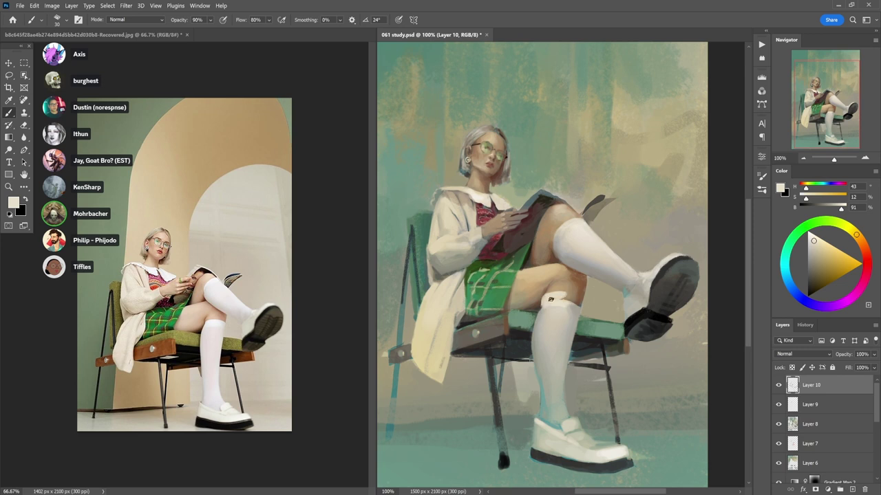
- Shade the right part of the standing leg's sock cuff with sampled warm greys at 90% and 40% brush opacity
{"action": "left_click", "coordinate": [568, 300], "text": "alt"}
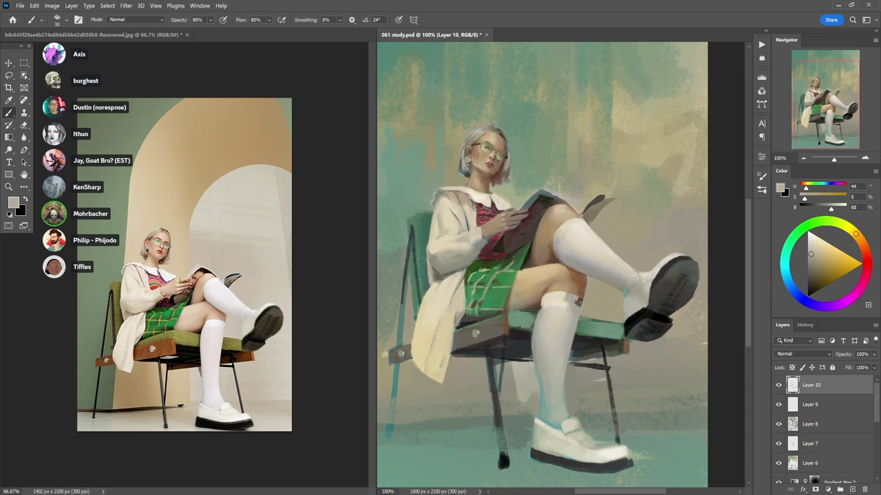
{"action": "left_click", "coordinate": [571, 298], "text": "alt"}
{"action": "key", "text": "4"}
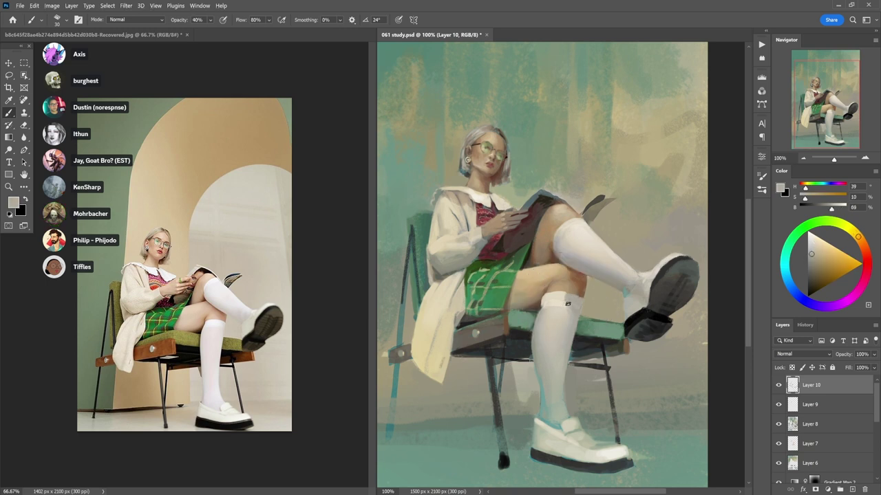
{"action": "left_click", "coordinate": [566, 305], "text": "alt"}
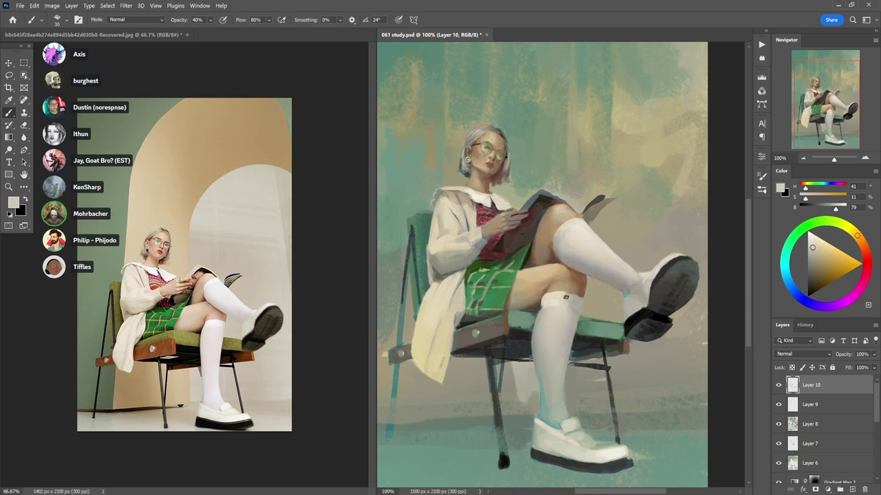
{"action": "left_click", "coordinate": [561, 304], "text": "alt"}
- Refine the left edge of the standing leg's sock cuff with sampled light tones at 100% and 30% brush opacity
{"action": "left_click", "coordinate": [542, 310], "text": "alt"}
{"action": "left_click", "coordinate": [539, 305], "text": "alt"}
{"action": "left_click", "coordinate": [553, 297], "text": "alt"}
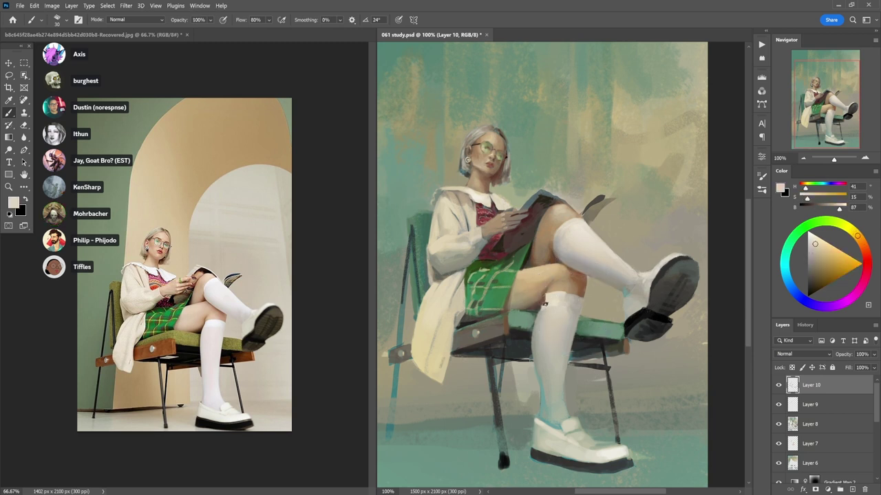
{"action": "left_click", "coordinate": [543, 312], "text": "alt"}
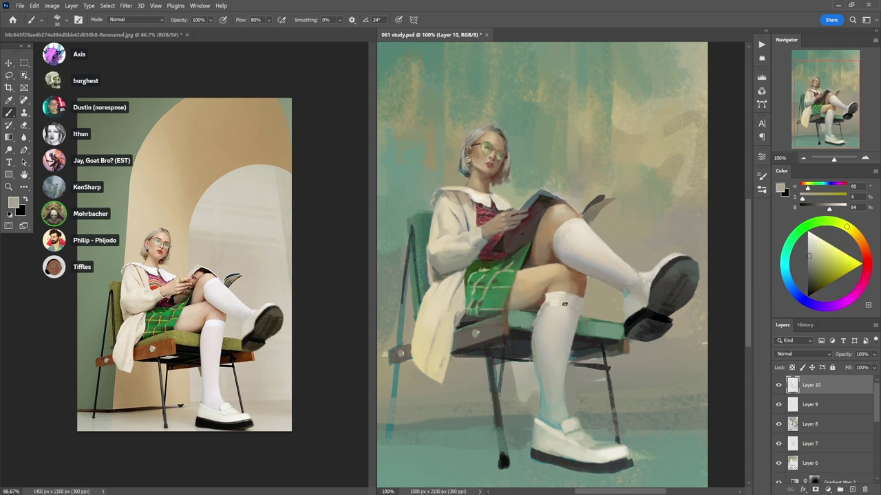
{"action": "key", "text": "3"}
- Paint teal fold streaks down the cardigan's hanging tail with colour sampled from the lower sock at 60% brush opacity
{"action": "left_click", "coordinate": [542, 399], "text": "alt"}
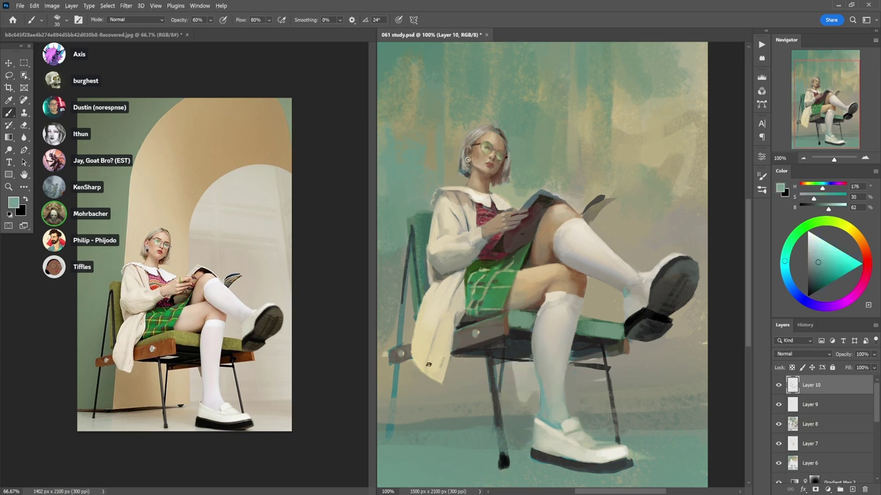
{"action": "left_click_drag", "start_coordinate": [441, 318], "coordinate": [424, 368]}
{"action": "left_click", "coordinate": [456, 342], "text": "alt"}
{"action": "key", "text": "9"}
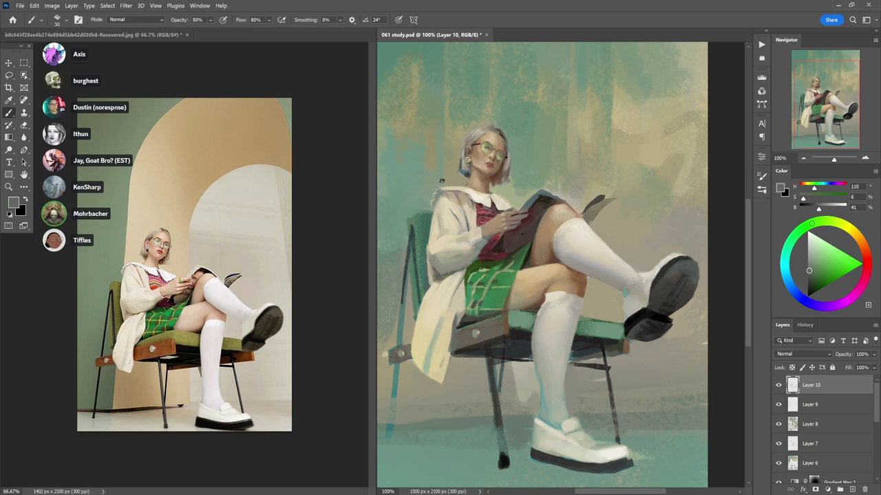
- Refine the left side of the hair with sampled grey and brown tones at 60% and 50% brush opacity
{"action": "left_click", "coordinate": [469, 140], "text": "ctrl"}
{"action": "left_click", "coordinate": [467, 143], "text": "alt"}
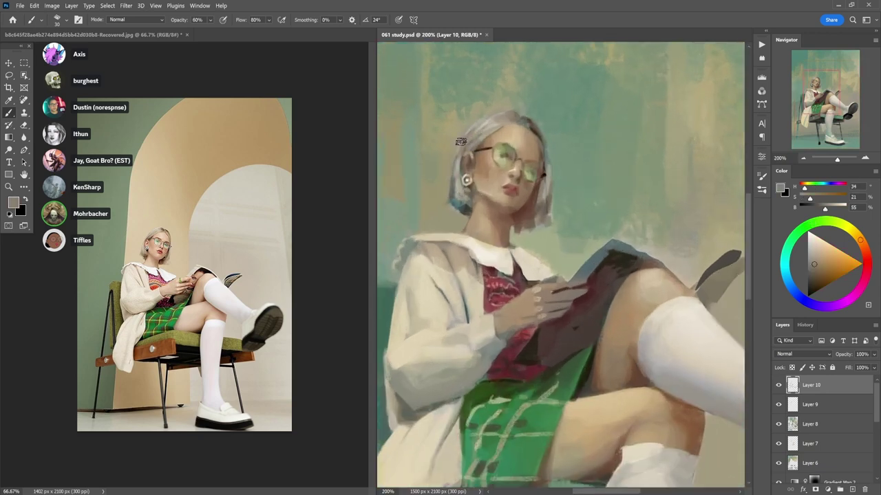
{"action": "key", "text": "6"}
{"action": "left_click", "coordinate": [458, 184], "text": "alt"}
{"action": "key", "text": "5"}
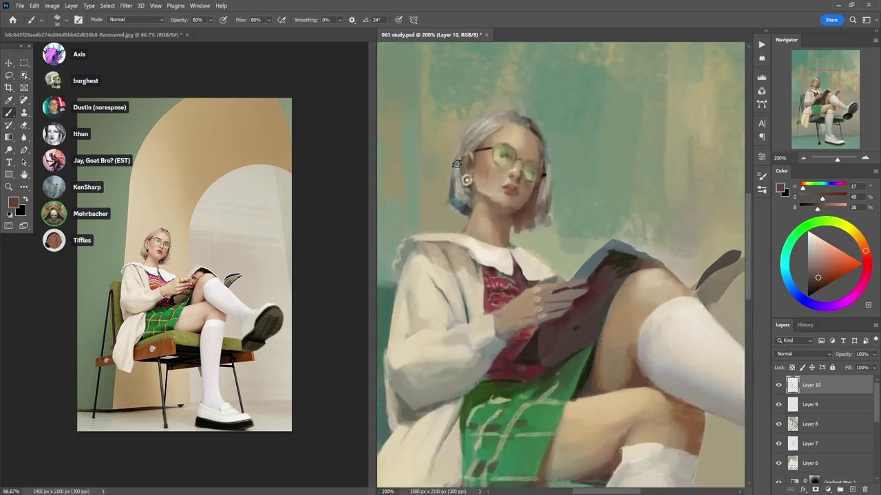
{"action": "left_click", "coordinate": [456, 167], "text": "alt"}
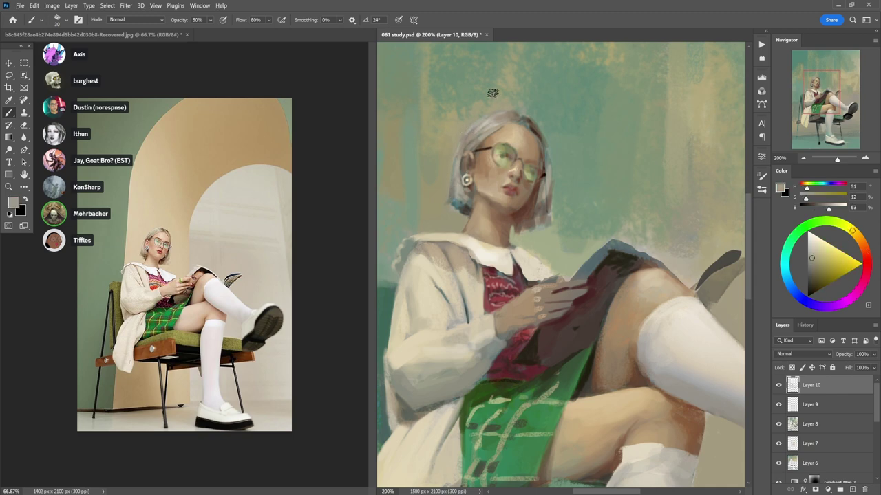
- Touch up the cardigan area with sampled cream at 30% brush opacity and sampled background green at 40%
{"action": "scroll", "coordinate": [499, 148], "scroll_direction": "down", "scroll_amount": 1}
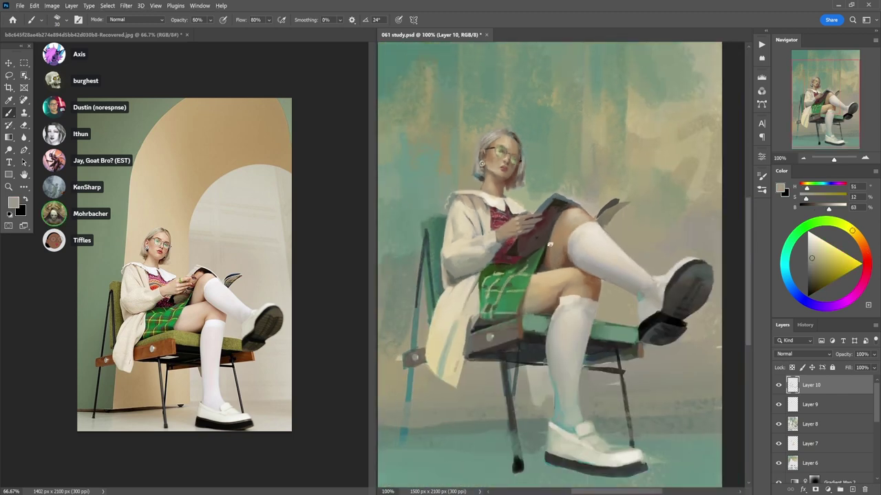
{"action": "left_click", "coordinate": [455, 217], "text": "alt"}
{"action": "key", "text": "3"}
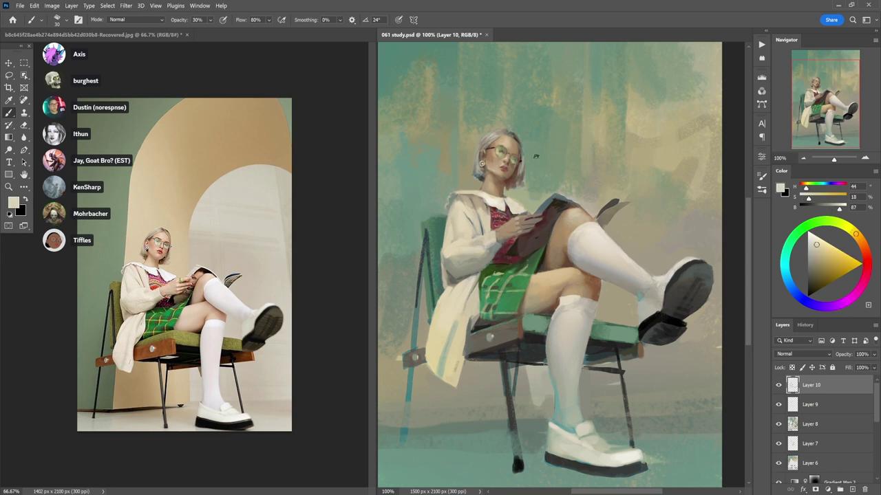
{"action": "left_click", "coordinate": [424, 184], "text": "alt"}
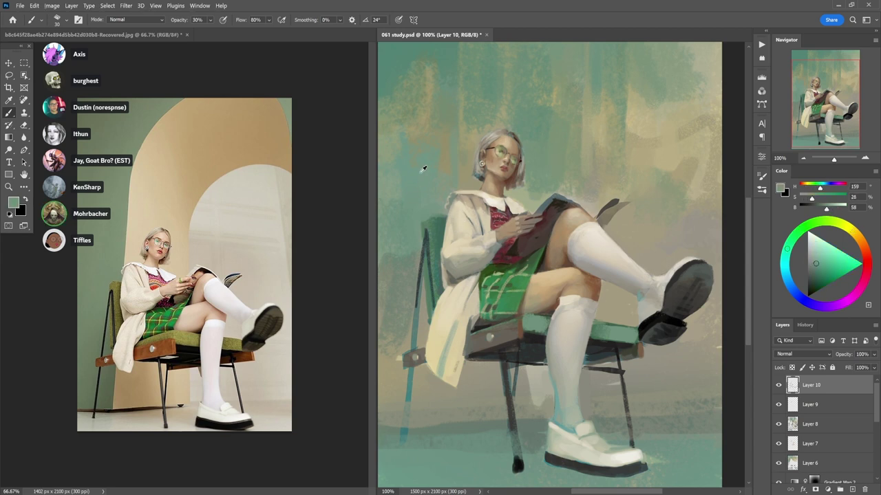
{"action": "key", "text": "4"}
- Glaze cream sampled from the cardigan at 30% and 20% opacity with a 60 px brush, and shoe white at 50%
{"action": "left_click", "coordinate": [452, 312], "text": "alt"}
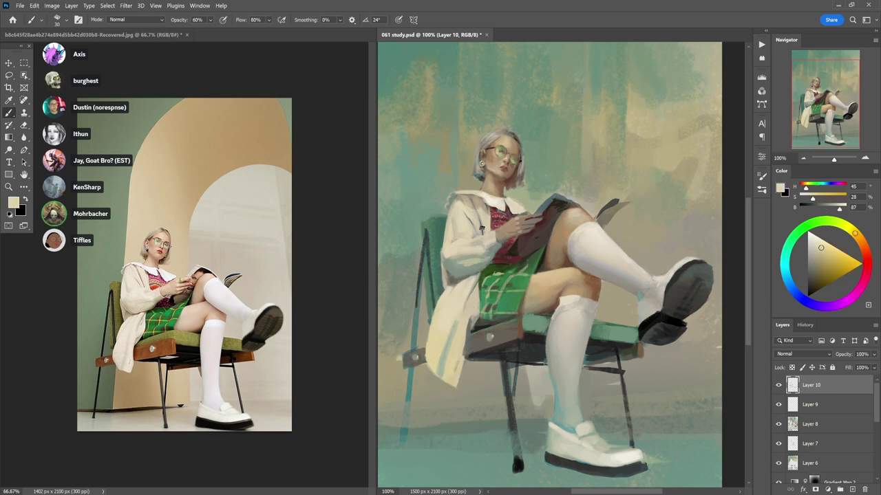
{"action": "key", "text": "bracketright"}
{"action": "key", "text": "bracketright"}
{"action": "key", "text": "bracketright"}
{"action": "key", "text": "3"}
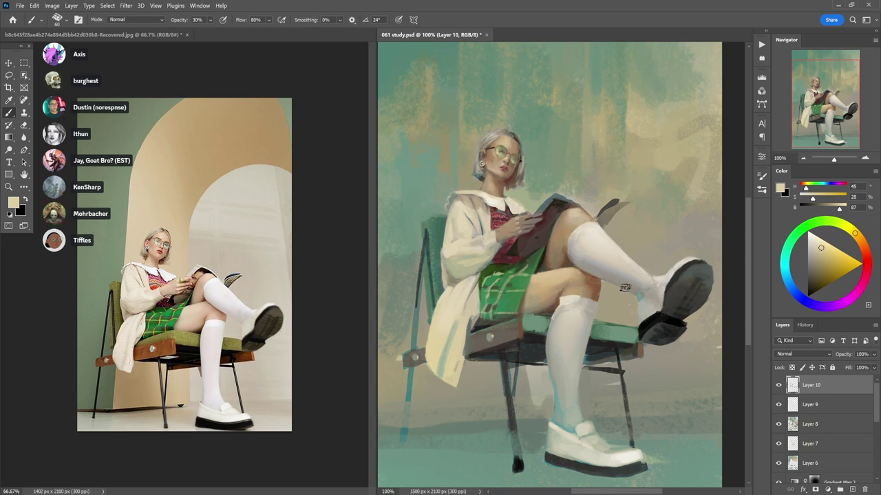
{"action": "key", "text": "2"}
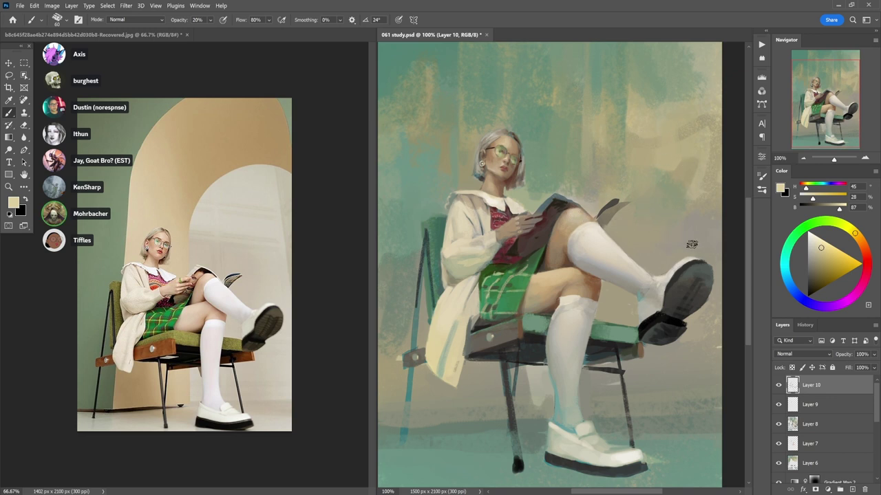
{"action": "left_click", "coordinate": [590, 449], "text": "alt"}
{"action": "key", "text": "5"}
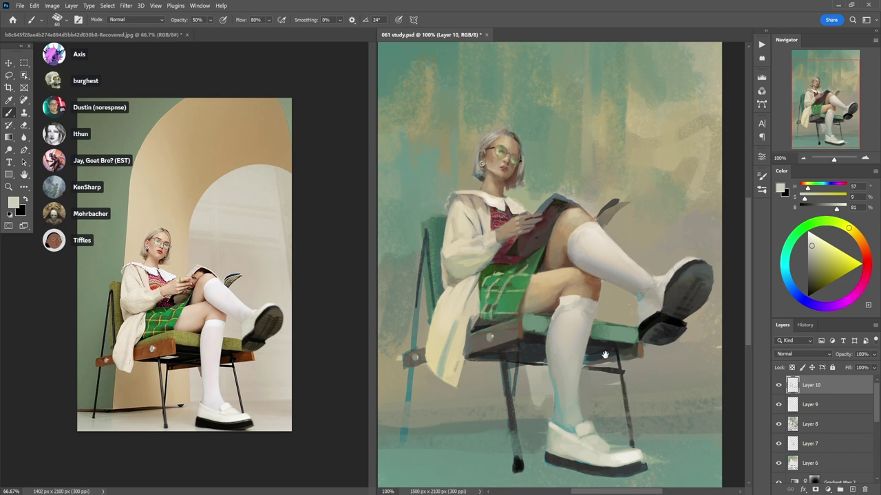
- Paint the chair's wooden side rail below the skirt with brown sampled from the leg at 80% brush opacity
{"action": "left_click_drag", "start_coordinate": [605, 355], "coordinate": [606, 371]}
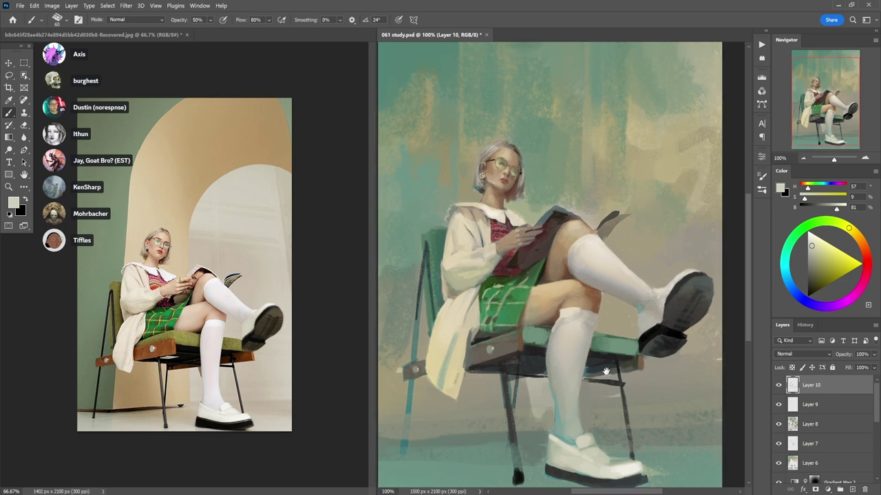
{"action": "left_click", "coordinate": [559, 318], "text": "alt"}
{"action": "left_click", "coordinate": [530, 332], "text": "alt"}
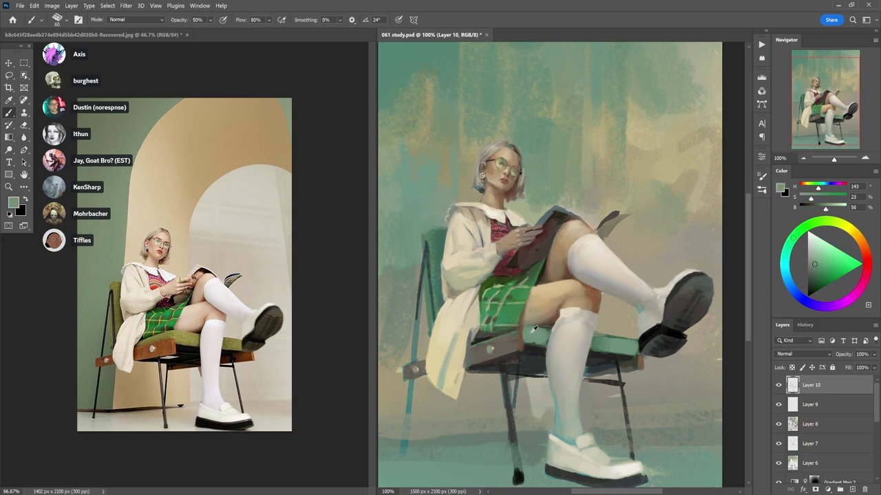
{"action": "left_click", "coordinate": [595, 302], "text": "alt"}
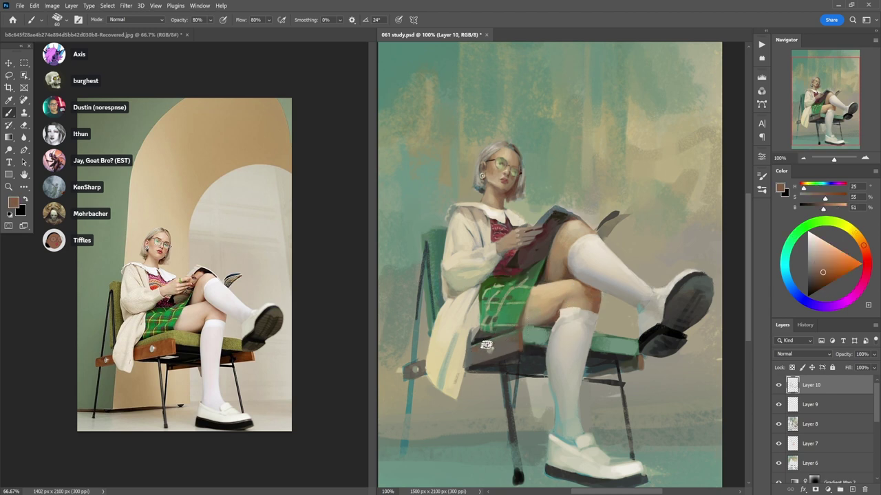
{"action": "mouse_move", "coordinate": [486, 345]}
{"action": "left_mouse_down"}
{"action": "mouse_move", "coordinate": [513, 347]}
{"action": "mouse_move", "coordinate": [475, 360]}
{"action": "mouse_move", "coordinate": [506, 351]}
{"action": "mouse_move", "coordinate": [477, 358]}
{"action": "left_mouse_up"}
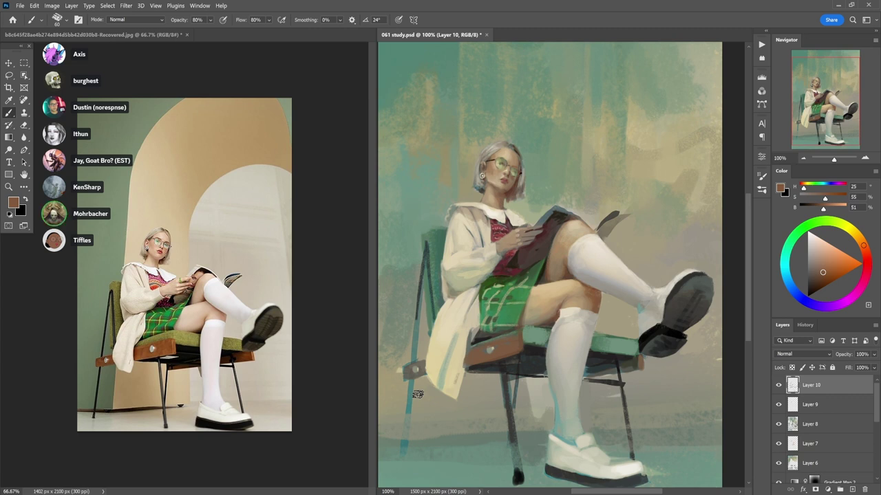
- Paint the chair's rear wooden block and the far end of the seat rail with brown sampled from the side rail
{"action": "left_click", "coordinate": [478, 357], "text": "alt"}
{"action": "mouse_move", "coordinate": [407, 369]}
{"action": "left_mouse_down"}
{"action": "mouse_move", "coordinate": [420, 376]}
{"action": "mouse_move", "coordinate": [421, 364]}
{"action": "mouse_move", "coordinate": [425, 376]}
{"action": "left_mouse_up"}
{"action": "left_click_drag", "start_coordinate": [632, 361], "coordinate": [620, 369]}
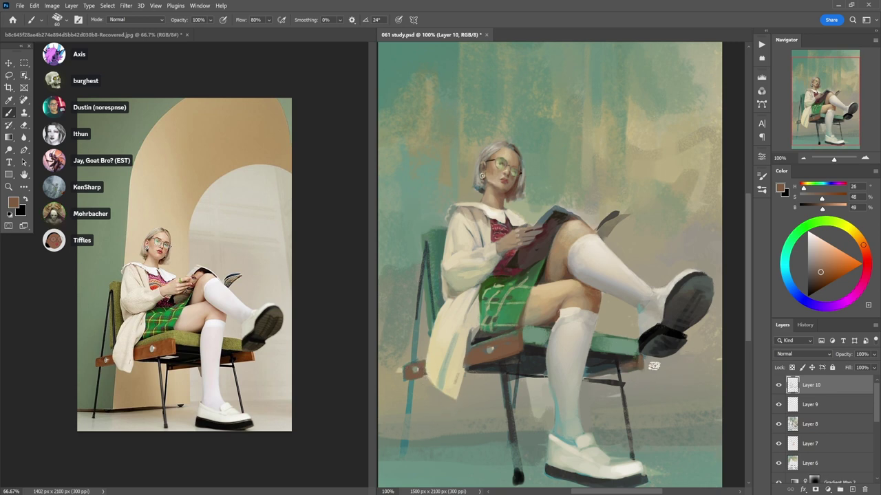
- Refine the upper edge of the raised shoe and its sole with sampled dark grey, light grey and background beige at full brush opacity
{"action": "key", "text": "space"}
{"action": "left_click", "coordinate": [600, 394], "text": "alt"}
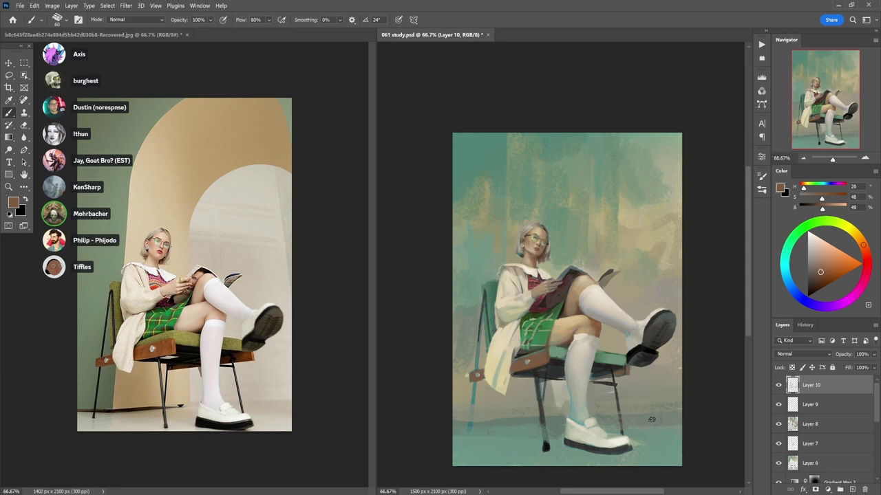
{"action": "scroll", "coordinate": [646, 351], "scroll_direction": "up", "scroll_amount": 1}
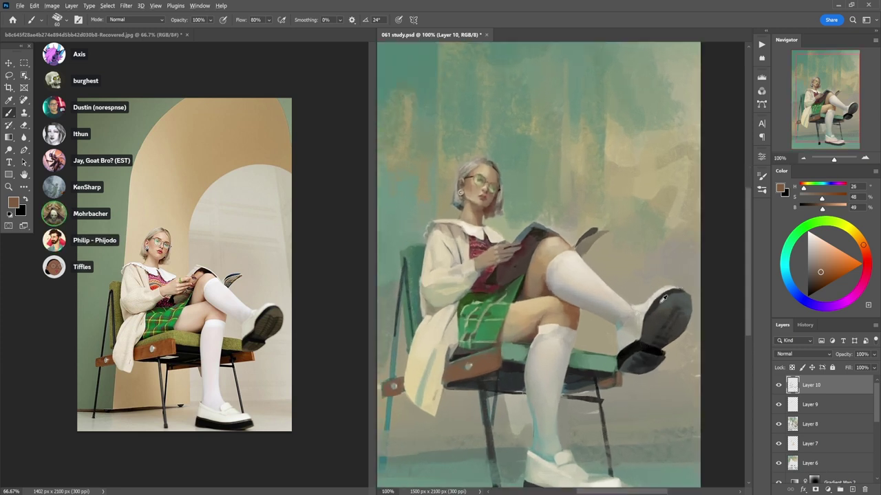
{"action": "left_click", "coordinate": [657, 306], "text": "alt"}
{"action": "key", "text": "bracketleft"}
{"action": "key", "text": "bracketleft"}
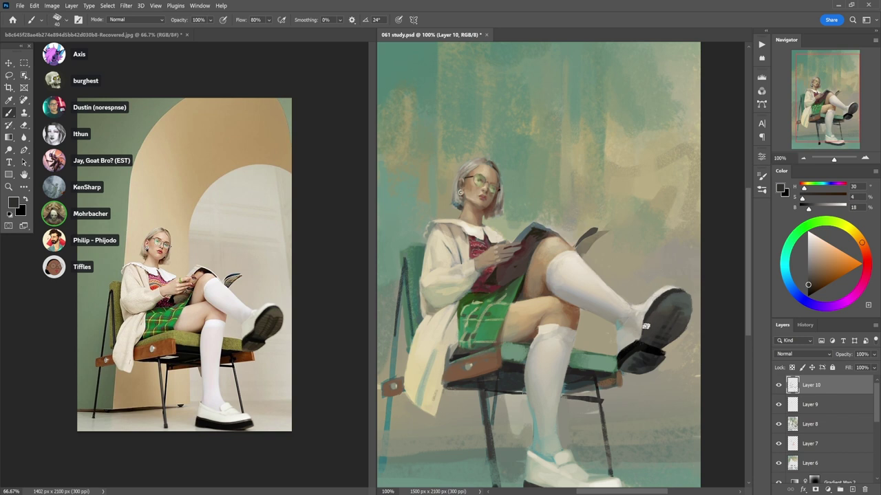
{"action": "left_click", "coordinate": [654, 301], "text": "alt"}
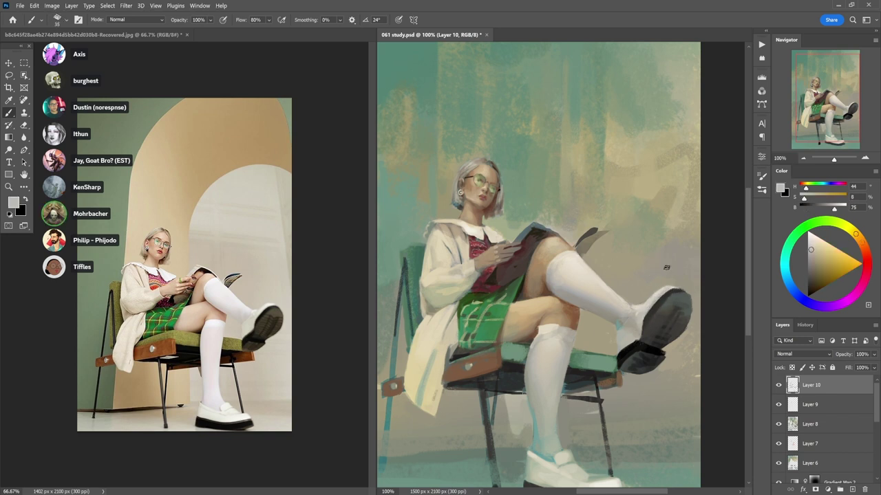
{"action": "left_click", "coordinate": [648, 290], "text": "alt"}
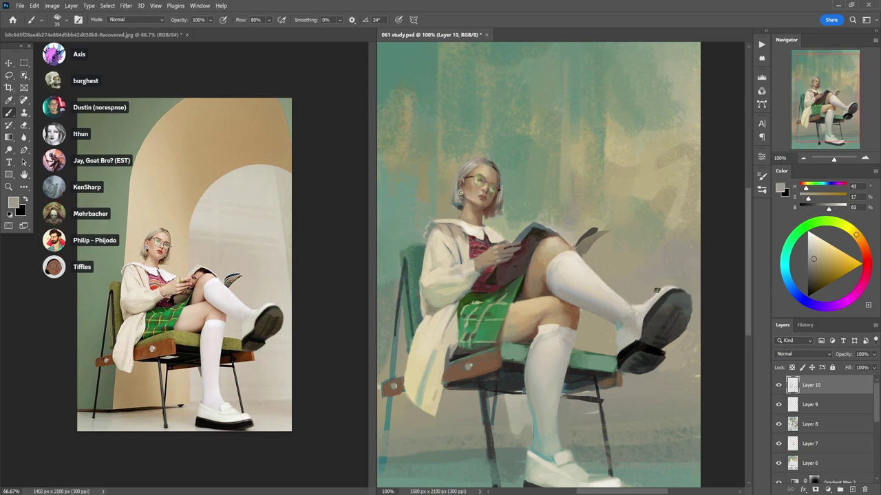
{"action": "left_click", "coordinate": [673, 302], "text": "alt"}
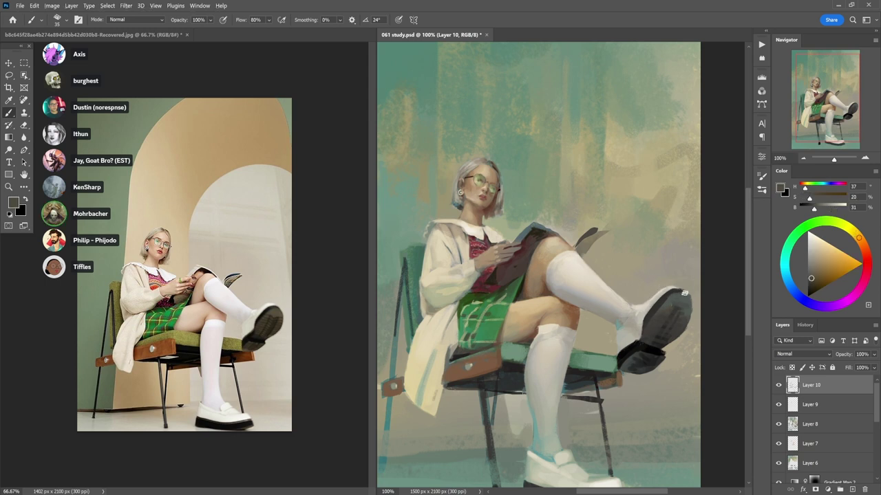
{"action": "key", "text": "ctrl+minus"}
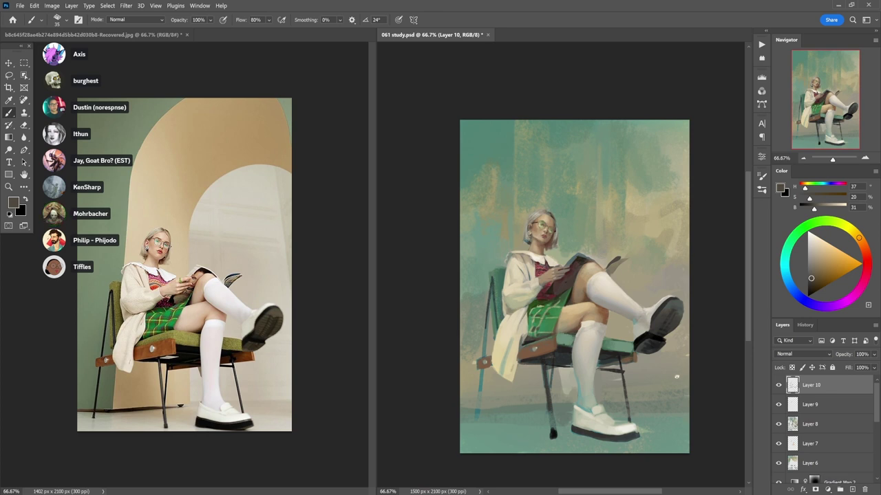
- Glaze cream sampled from the raised leg's sock into the background beside the shin, using a 60 px brush at 30% opacity
{"action": "left_click", "coordinate": [522, 159], "text": "alt"}
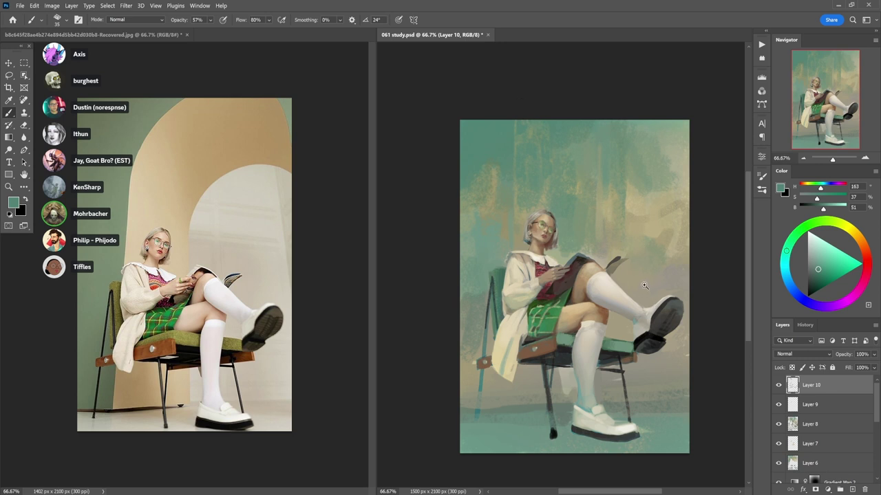
{"action": "scroll", "coordinate": [644, 285], "scroll_direction": "up", "scroll_amount": 2}
{"action": "left_click", "coordinate": [590, 311], "text": "alt"}
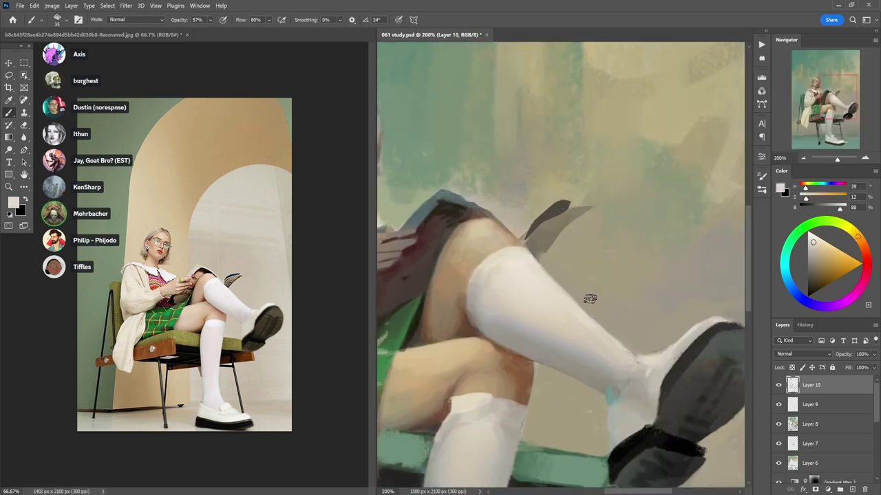
{"action": "key", "text": "]"}
{"action": "key", "text": "]"}
{"action": "key", "text": "]"}
{"action": "key", "text": "]"}
{"action": "key", "text": "3"}
{"action": "left_click", "coordinate": [585, 320], "text": "alt"}
{"action": "mouse_move", "coordinate": [589, 289]}
{"action": "left_mouse_down"}
{"action": "mouse_move", "coordinate": [589, 307]}
{"action": "mouse_move", "coordinate": [600, 305]}
{"action": "mouse_move", "coordinate": [608, 324]}
{"action": "left_mouse_up"}
{"action": "left_click", "coordinate": [597, 319], "text": "alt"}
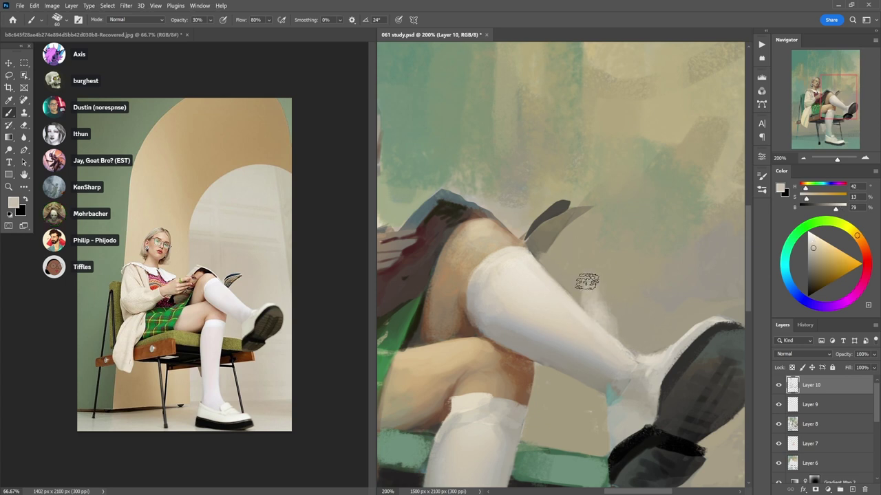
- Blend the pale haze above the raised shin into the background with sampled cream and beige tones at 30% brush opacity
{"action": "left_click", "coordinate": [585, 309], "text": "alt"}
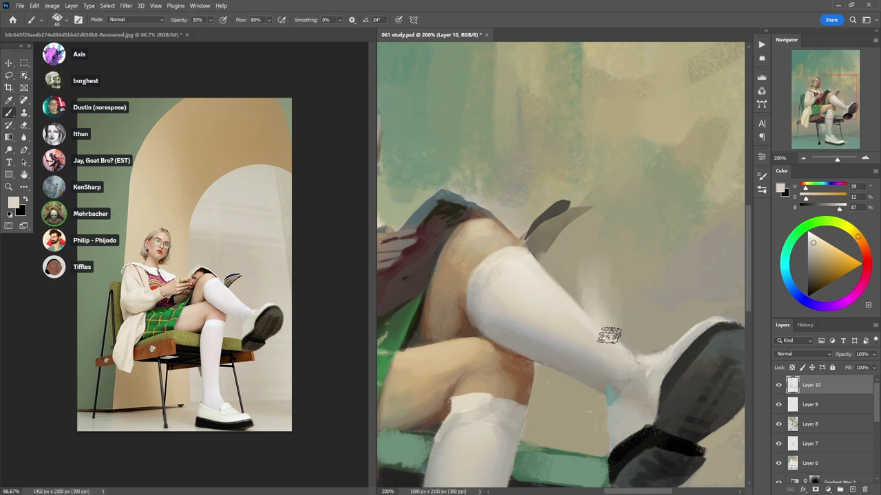
{"action": "left_click", "coordinate": [591, 313], "text": "alt"}
{"action": "mouse_move", "coordinate": [588, 310]}
{"action": "left_mouse_down"}
{"action": "mouse_move", "coordinate": [576, 295]}
{"action": "mouse_move", "coordinate": [576, 260]}
{"action": "left_mouse_up"}
{"action": "left_click", "coordinate": [586, 299], "text": "alt"}
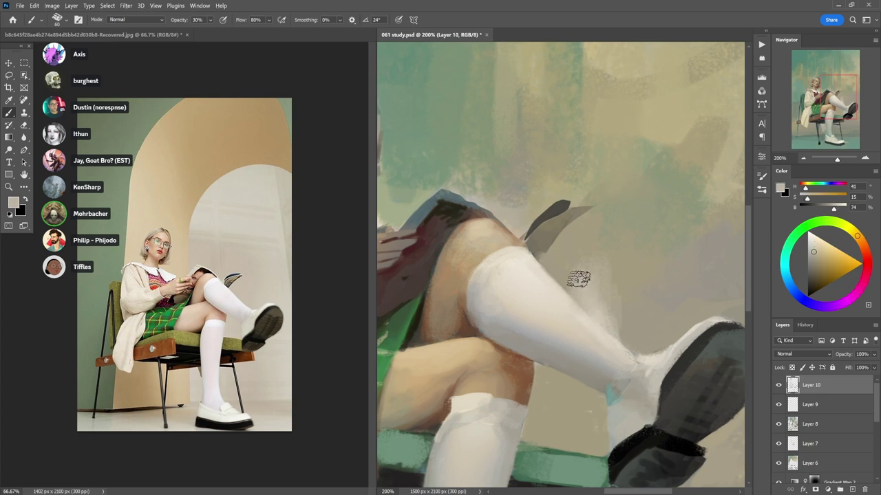
{"action": "left_click", "coordinate": [586, 311], "text": "alt"}
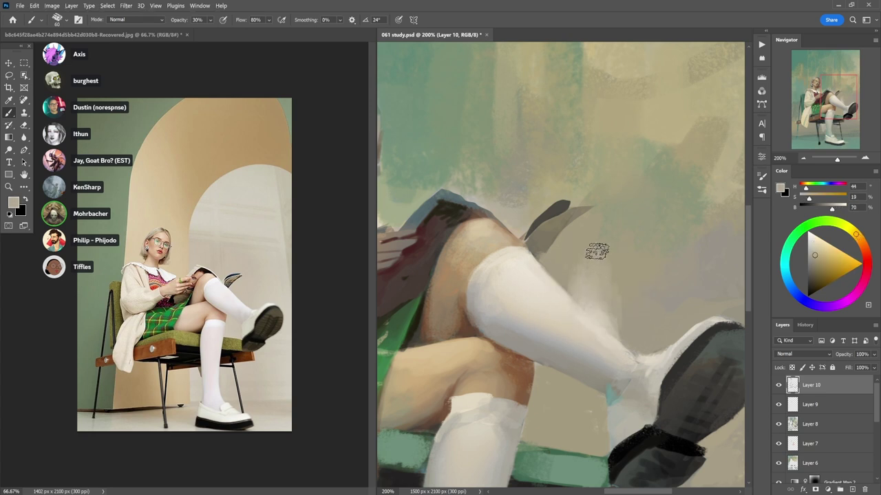
{"action": "left_click", "coordinate": [614, 324], "text": "alt"}
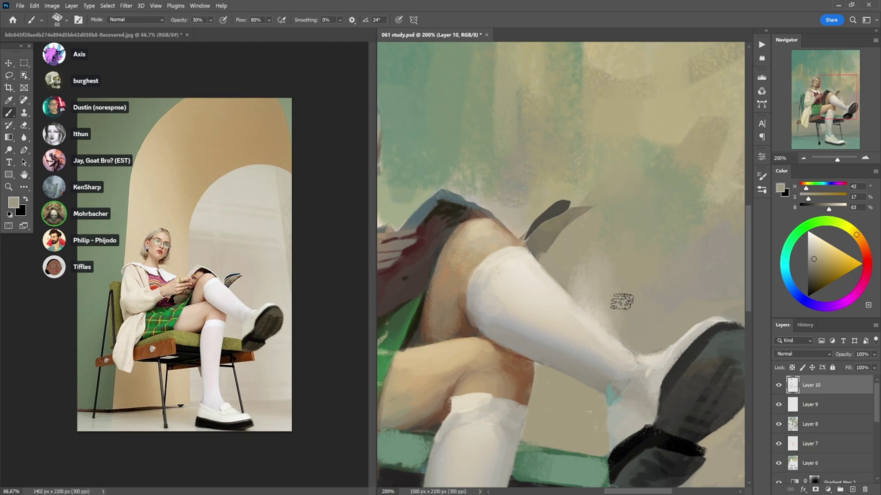
- Paint a pale vertical streak from the sock up behind the book page at 40% opacity and soften it with sampled background tones
{"action": "key", "text": "4"}
{"action": "left_click", "coordinate": [577, 283], "text": "alt"}
{"action": "left_click_drag", "start_coordinate": [575, 294], "coordinate": [576, 244]}
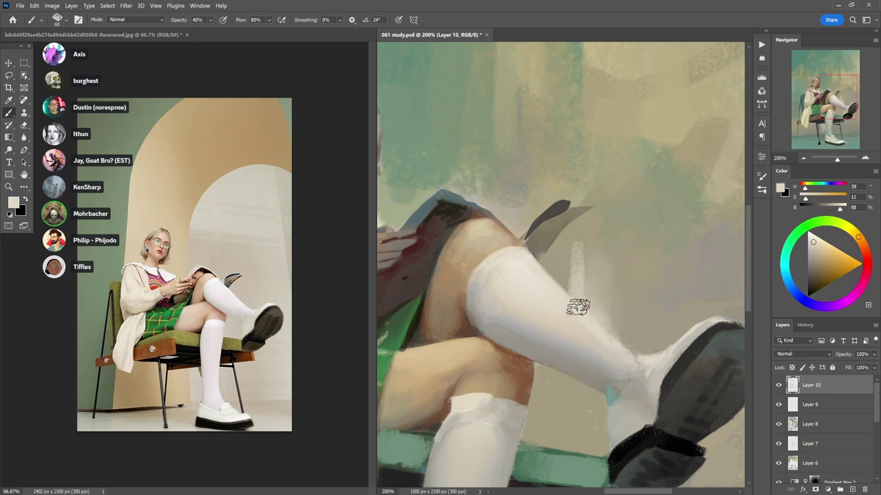
{"action": "left_click", "coordinate": [585, 257], "text": "alt"}
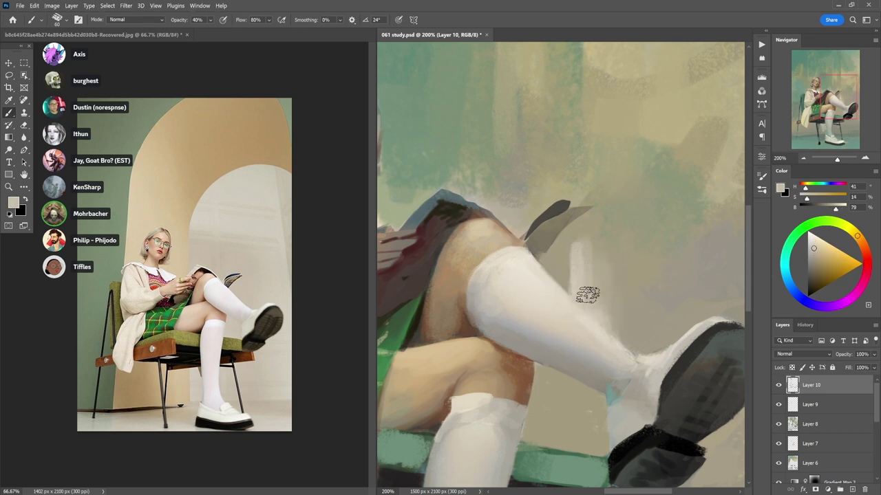
{"action": "left_click", "coordinate": [579, 276], "text": "alt"}
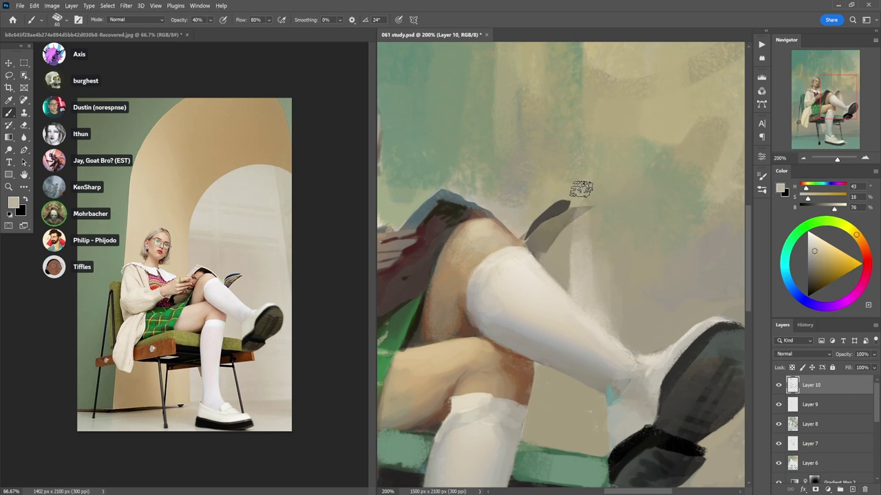
{"action": "left_click", "coordinate": [597, 272], "text": "alt"}
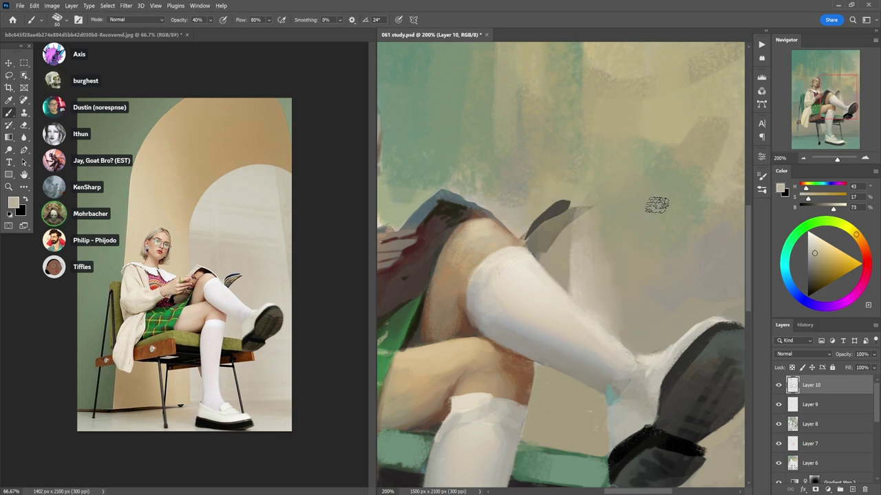
{"action": "left_click", "coordinate": [575, 238], "text": "alt"}
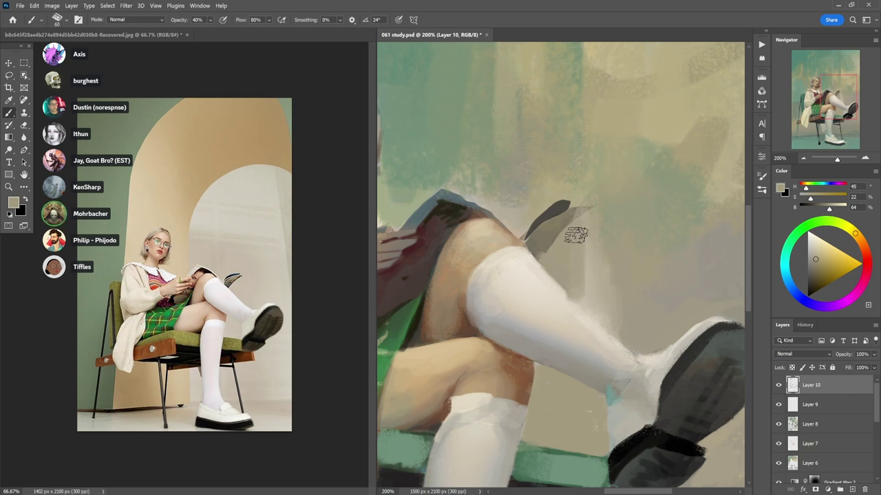
- Soften the raised sock's upper edge down to the ankle with a sampled light beige stroke at 50% brush opacity
{"action": "left_click", "coordinate": [577, 250], "text": "alt"}
{"action": "left_click", "coordinate": [569, 306], "text": "alt"}
{"action": "key", "text": "3"}
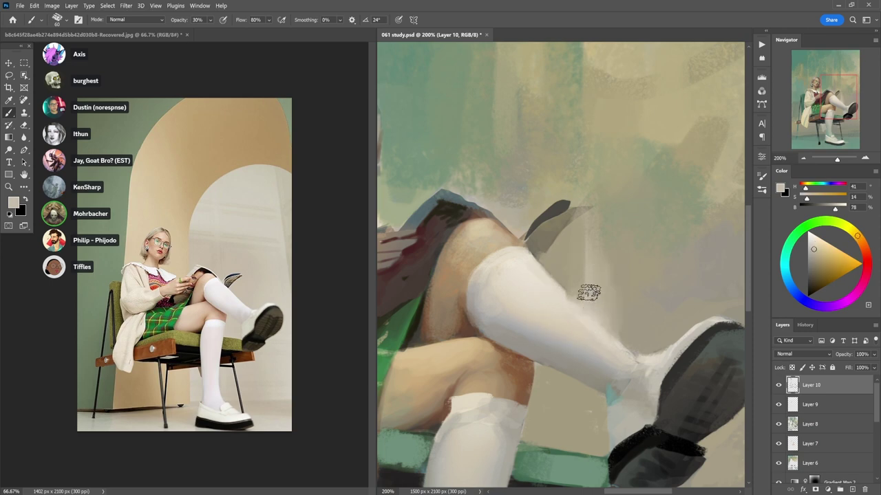
{"action": "key", "text": "5"}
{"action": "mouse_move", "coordinate": [589, 293]}
{"action": "left_mouse_down"}
{"action": "mouse_move", "coordinate": [611, 341]}
{"action": "mouse_move", "coordinate": [595, 313]}
{"action": "mouse_move", "coordinate": [643, 355]}
{"action": "left_mouse_up"}
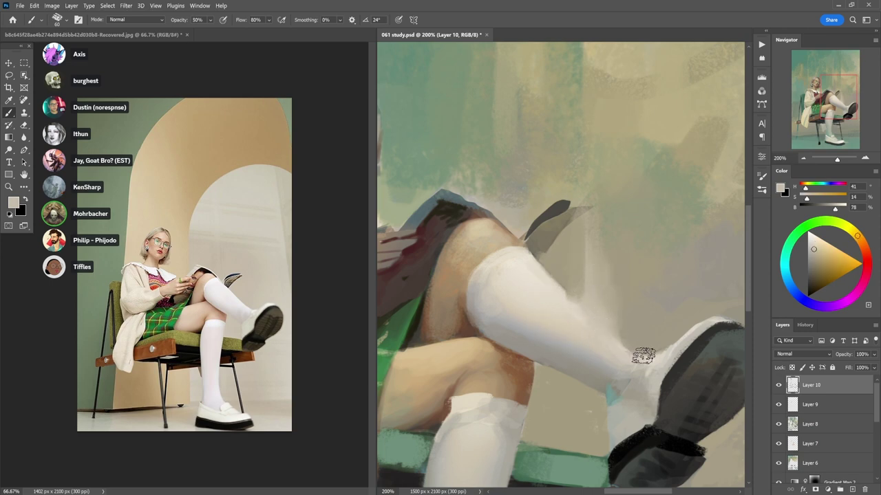
- Touch up the planted leg's sock edge and the thigh and seat area with sampled grey, olive, brown and green at 40% brush opacity
{"action": "scroll", "coordinate": [627, 254], "scroll_direction": "down", "scroll_amount": 2}
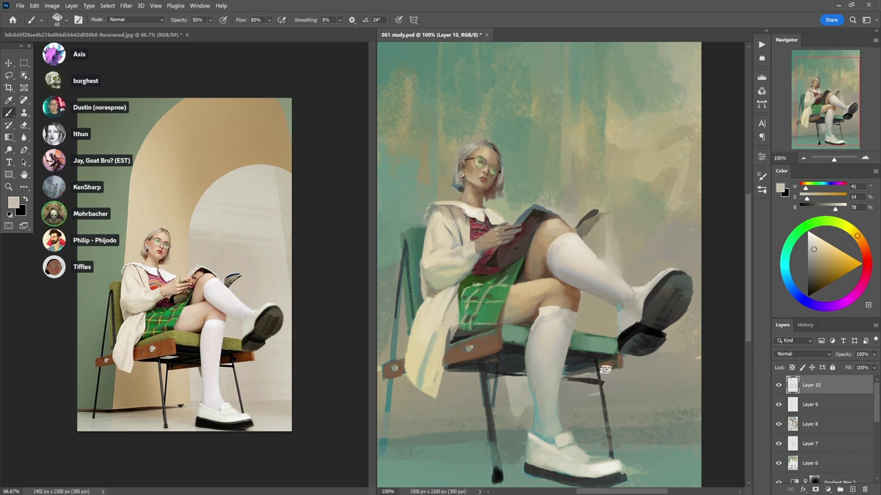
{"action": "left_click", "coordinate": [533, 398], "text": "alt"}
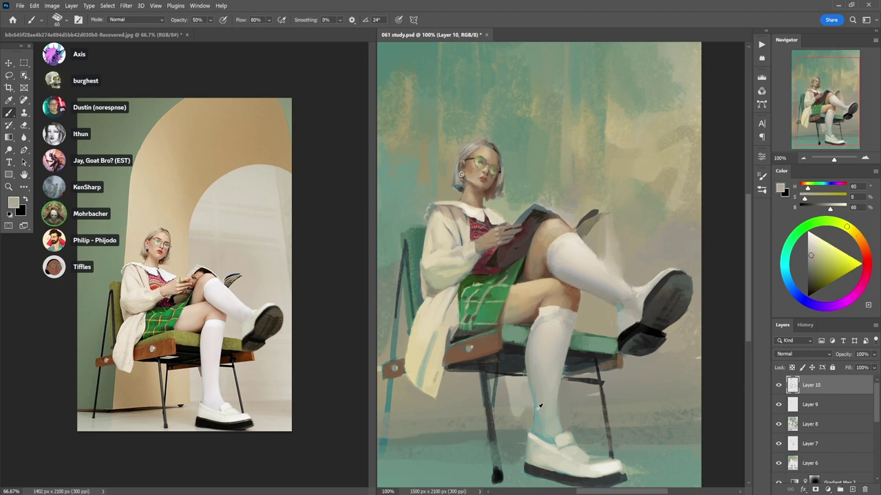
{"action": "key", "text": "4"}
{"action": "left_click", "coordinate": [533, 406], "text": "alt"}
{"action": "left_click", "coordinate": [533, 325], "text": "alt"}
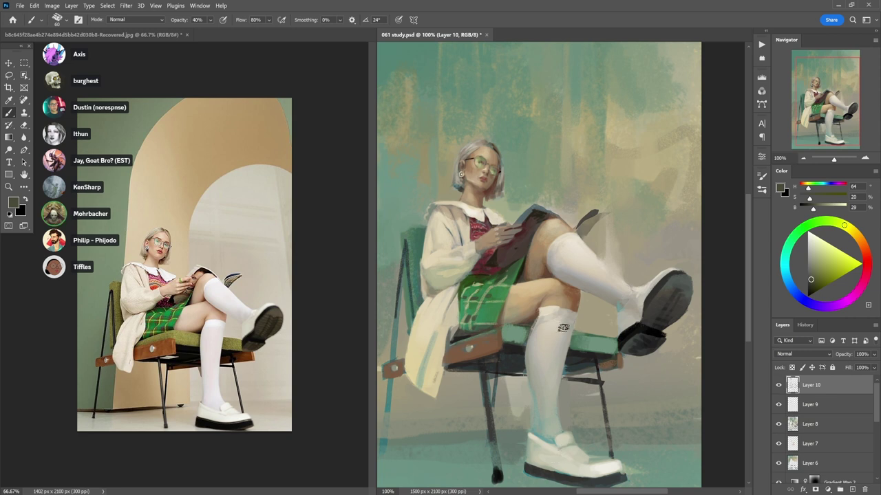
{"action": "left_click", "coordinate": [539, 309], "text": "alt"}
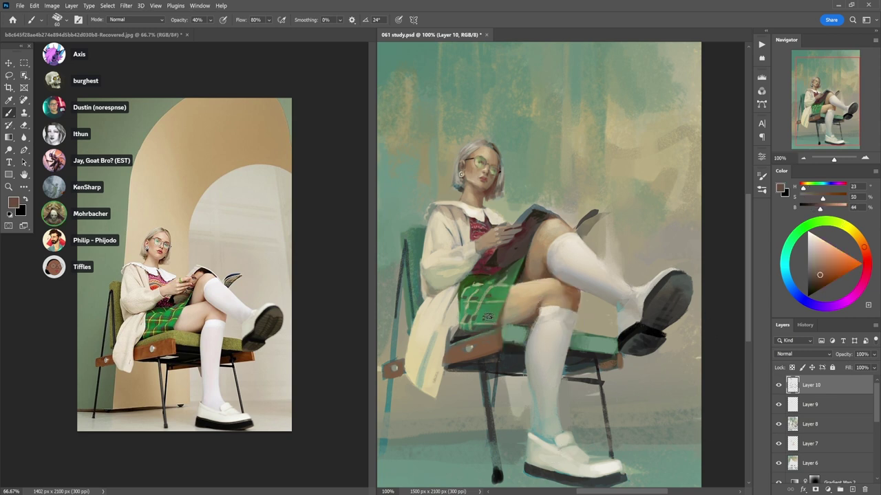
{"action": "left_click", "coordinate": [522, 332], "text": "alt"}
- Paint cream plaid lines and red checks on the green skirt with a 30 px brush at 70% opacity, using colors sampled from the clothing
{"action": "scroll", "coordinate": [522, 324], "scroll_direction": "up", "scroll_amount": 2}
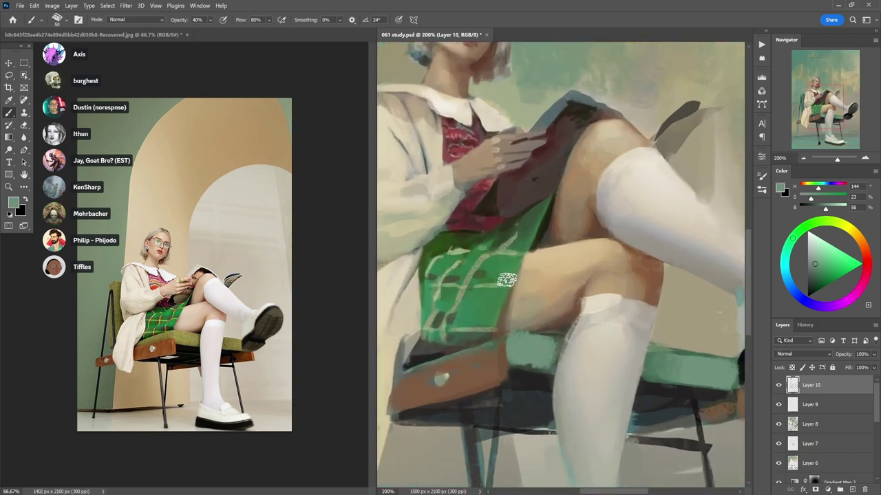
{"action": "left_click", "coordinate": [444, 99], "text": "alt"}
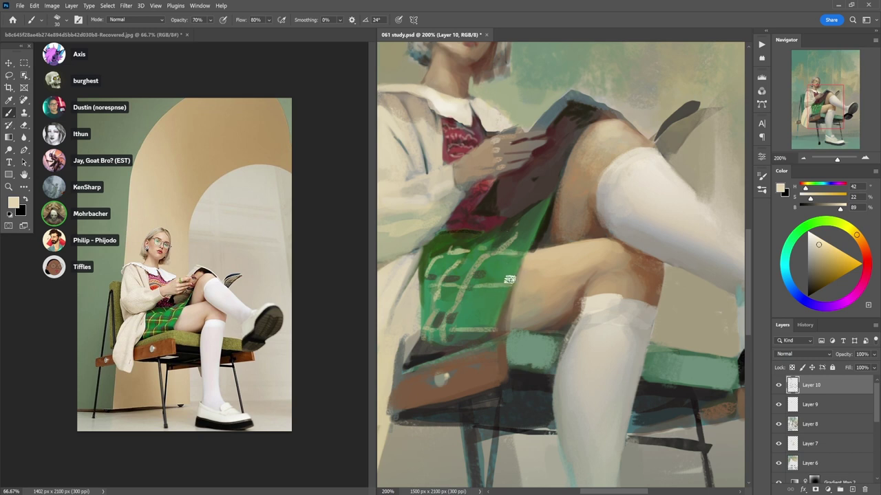
{"action": "left_click", "coordinate": [485, 176], "text": "alt"}
{"action": "key", "text": "4"}
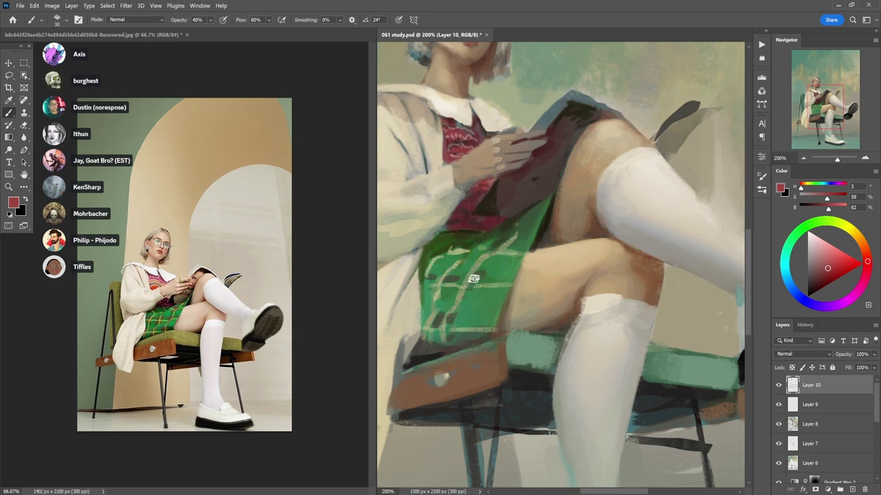
{"action": "key", "text": "7"}
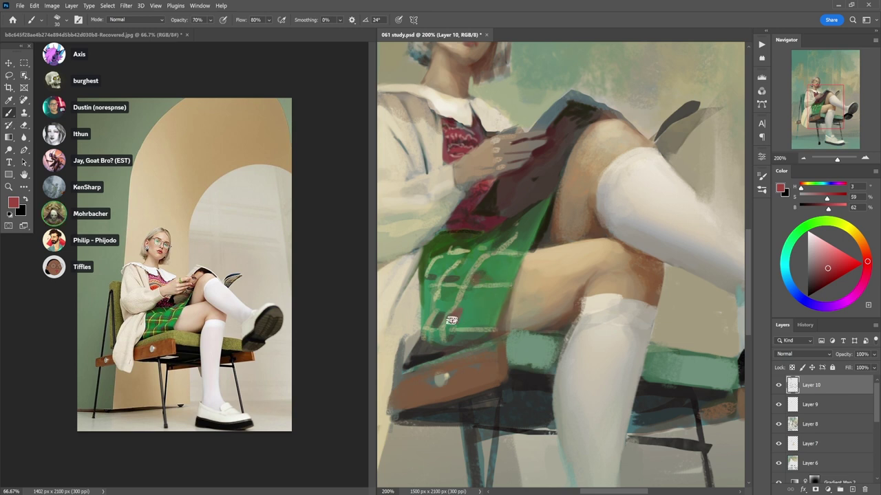
{"action": "left_click_drag", "start_coordinate": [451, 283], "coordinate": [458, 274]}
{"action": "left_click", "coordinate": [435, 270]}
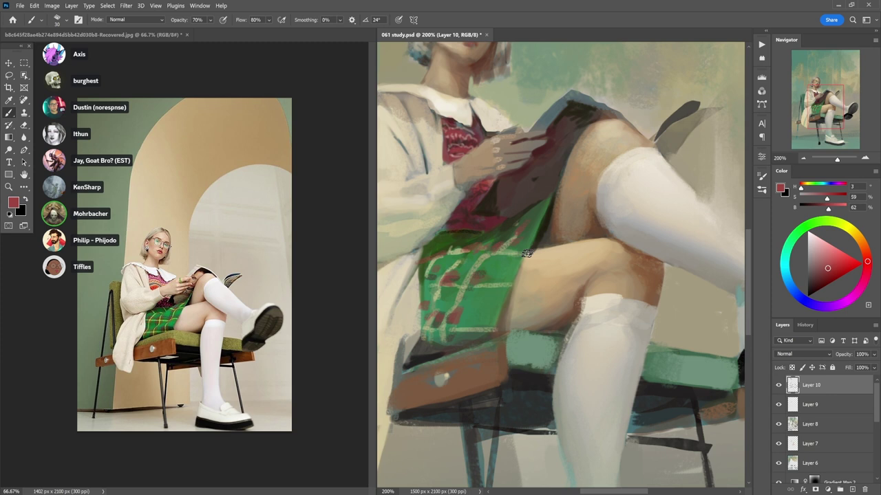
- Sharpen the collar's front point with sampled off-white and the surrounding background color at 100% brush opacity
{"action": "left_click_drag", "start_coordinate": [523, 119], "coordinate": [549, 160]}
{"action": "left_click", "coordinate": [516, 154], "text": "alt"}
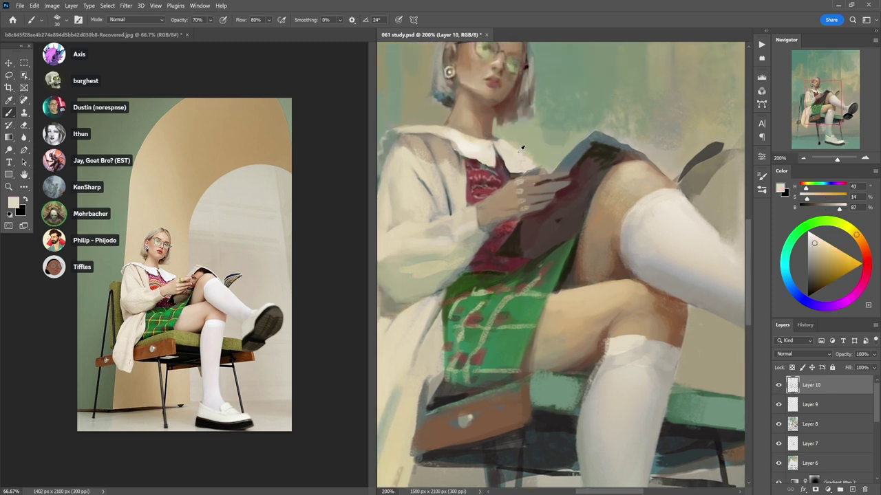
{"action": "key", "text": "0"}
{"action": "left_click", "coordinate": [547, 149], "text": "alt"}
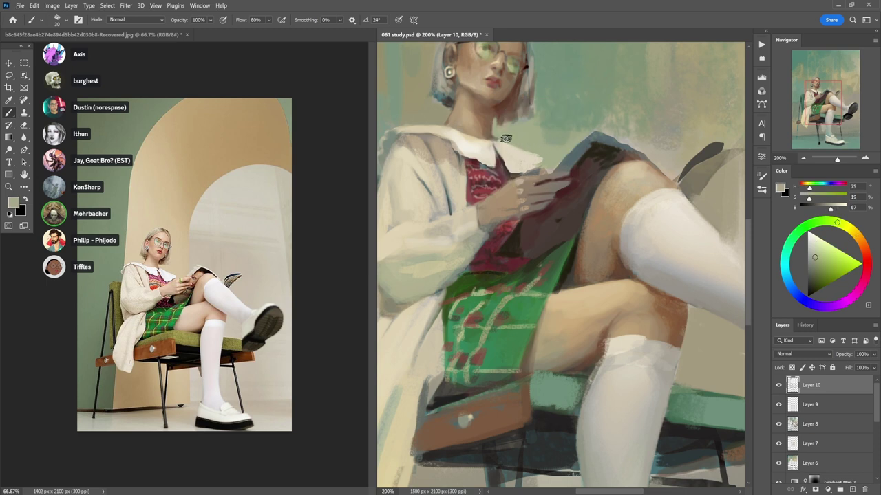
- Scallop the outer edge of the white collar at the shoulder with sampled background green and a 9 px brush at 60% opacity
{"action": "left_click_drag", "start_coordinate": [575, 170], "coordinate": [587, 178]}
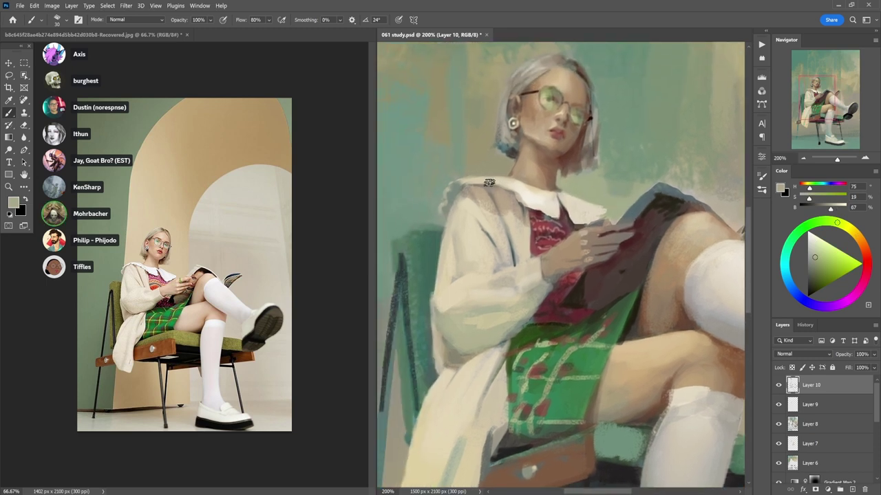
{"action": "left_click", "coordinate": [455, 186], "text": "alt"}
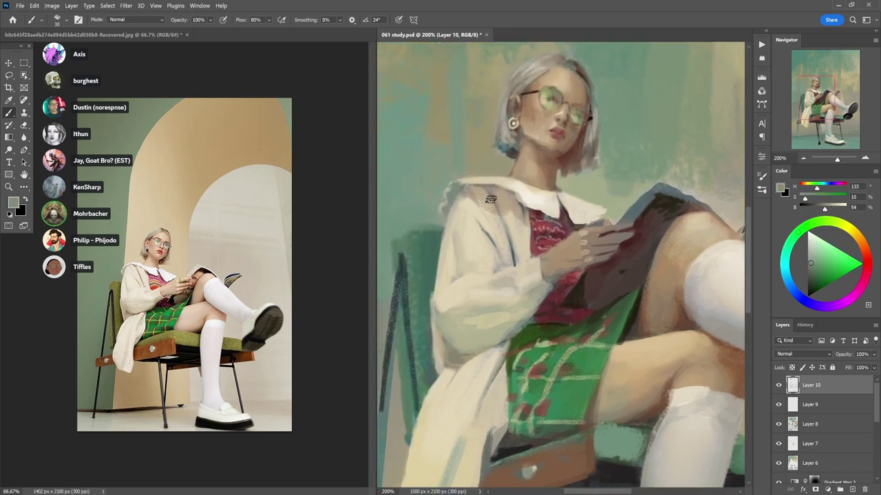
{"action": "key", "text": "8"}
{"action": "left_click", "coordinate": [431, 259], "text": "alt"}
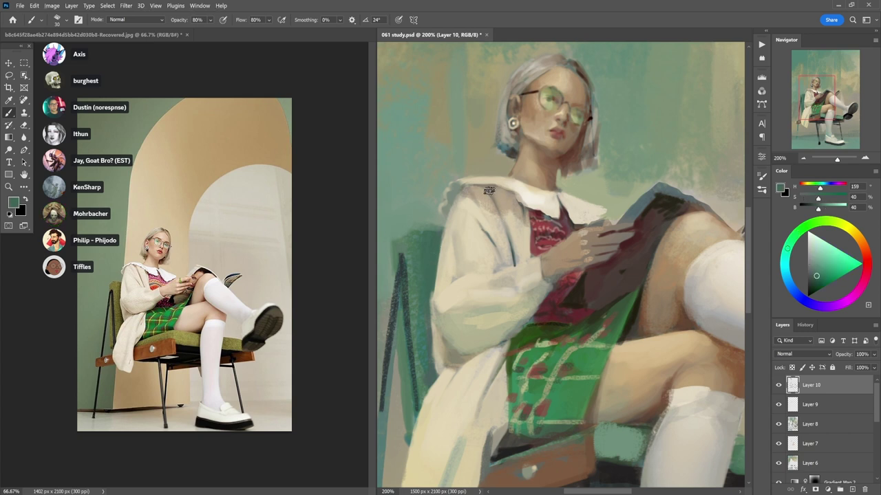
{"action": "key", "text": "bracketleft"}
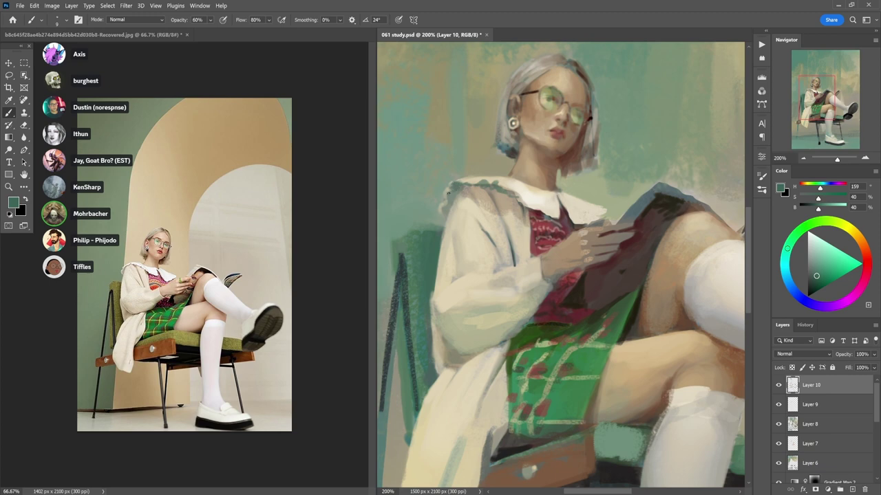
{"action": "left_click", "coordinate": [464, 204], "text": "alt"}
{"action": "left_click", "coordinate": [463, 204], "text": "alt"}
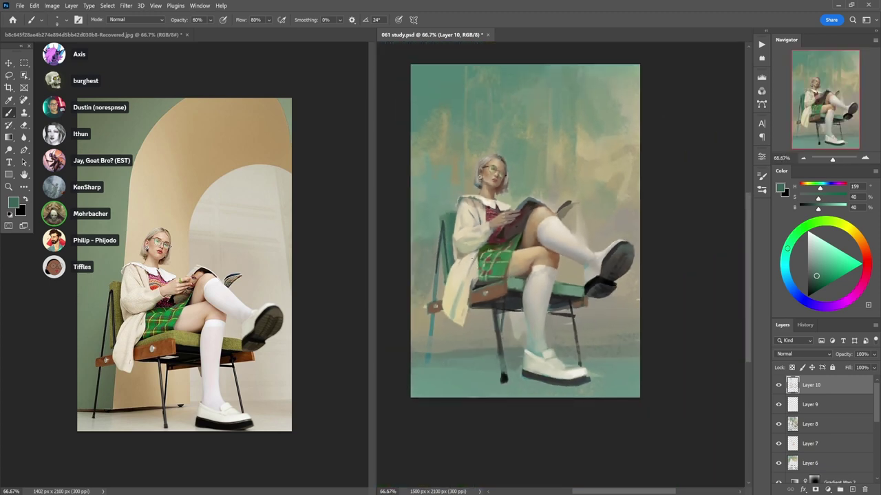
- Repaint the cuff of the planted leg's sock with sampled light beige tones using a 45 px brush at 80% opacity
{"action": "left_click", "coordinate": [546, 274]}
{"action": "left_click", "coordinate": [542, 265]}
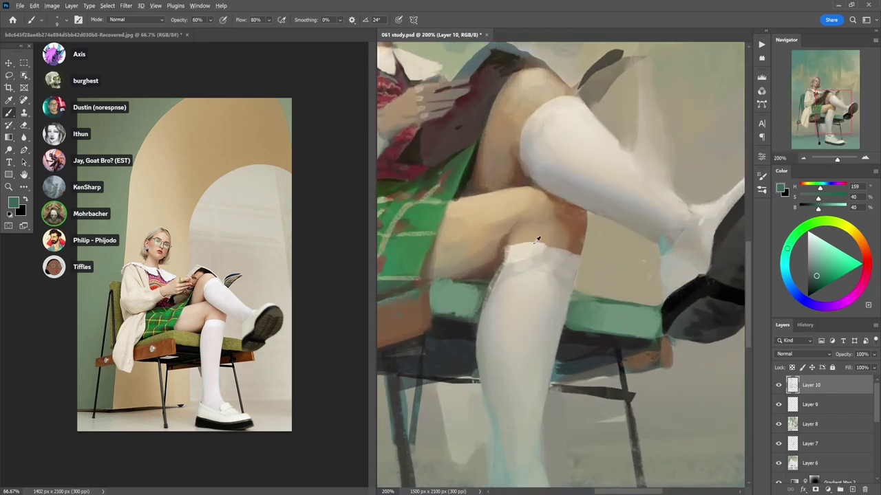
{"action": "left_click", "coordinate": [535, 249], "text": "alt"}
{"action": "key", "text": "bracketright"}
{"action": "key", "text": "bracketright"}
{"action": "key", "text": "bracketright"}
{"action": "key", "text": "bracketright"}
{"action": "key", "text": "bracketright"}
{"action": "key", "text": "bracketright"}
{"action": "key", "text": "bracketright"}
{"action": "key", "text": "8"}
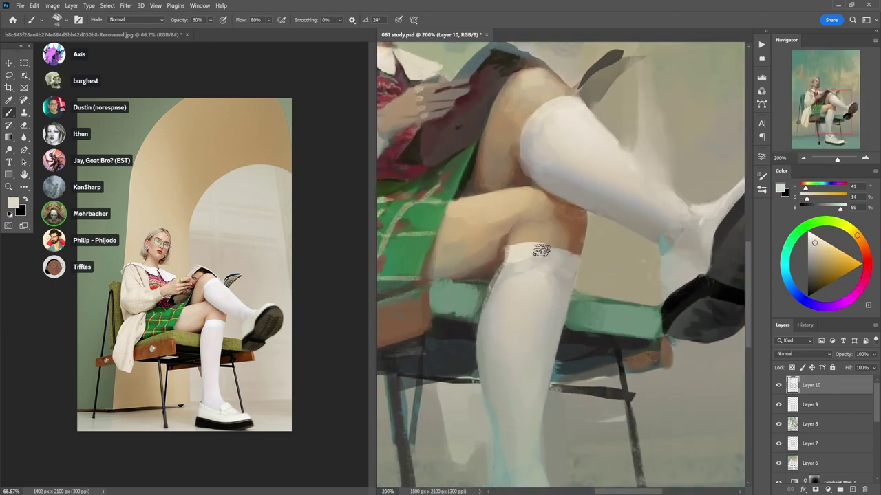
{"action": "left_click", "coordinate": [525, 245], "text": "alt"}
{"action": "left_click_drag", "start_coordinate": [518, 248], "coordinate": [551, 254]}
{"action": "left_click", "coordinate": [553, 254], "text": "alt"}
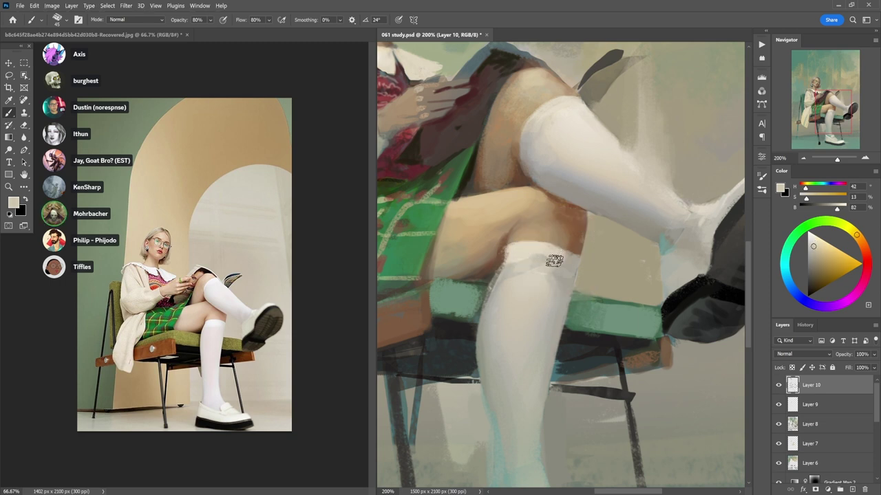
{"action": "left_click", "coordinate": [540, 262], "text": "alt"}
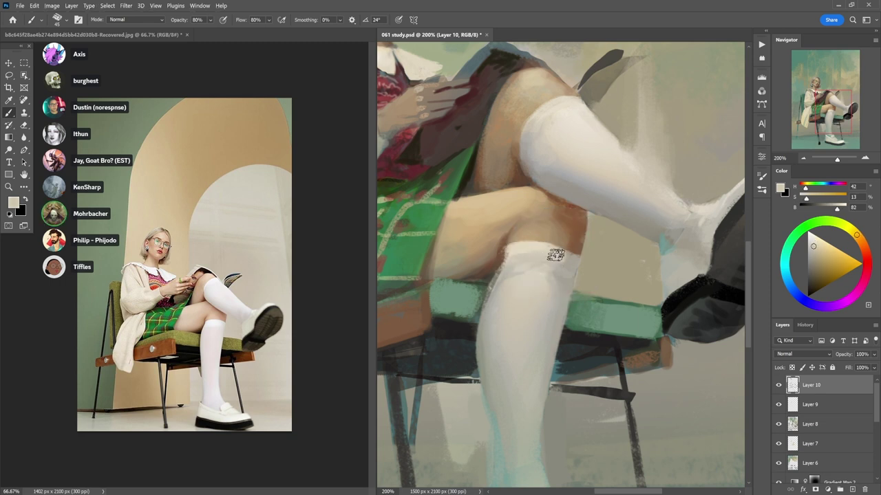
{"action": "left_click", "coordinate": [571, 255], "text": "alt"}
- Soften the shading below the planted sock's cuff with off-white sampled from the raised sock at 30% brush opacity
{"action": "scroll", "coordinate": [560, 254], "scroll_direction": "down", "scroll_amount": 3}
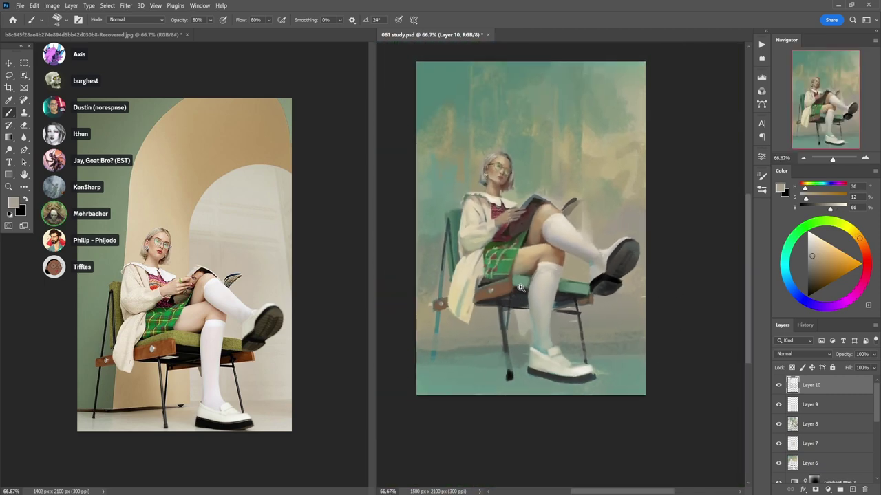
{"action": "scroll", "coordinate": [530, 286], "scroll_direction": "up", "scroll_amount": 2}
{"action": "scroll", "coordinate": [565, 271], "scroll_direction": "up", "scroll_amount": 2}
{"action": "scroll", "coordinate": [588, 214], "scroll_direction": "up", "scroll_amount": 2}
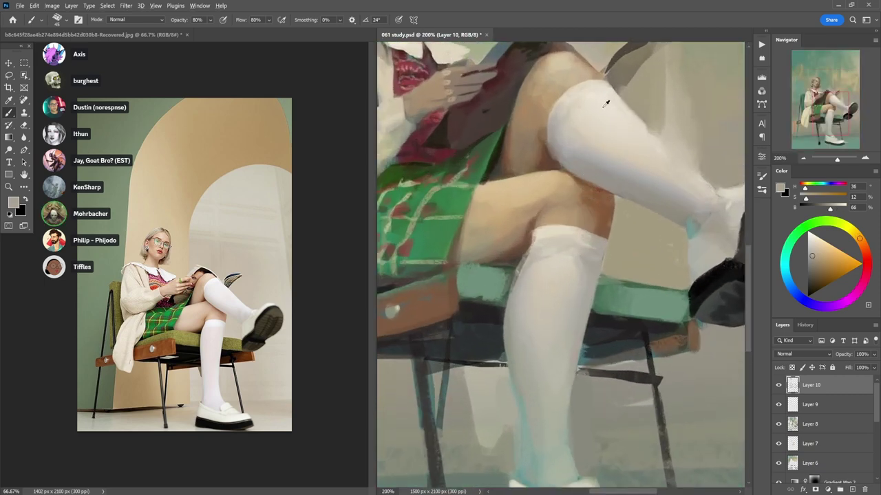
{"action": "left_click", "coordinate": [606, 104], "text": "alt"}
{"action": "key", "text": "3"}
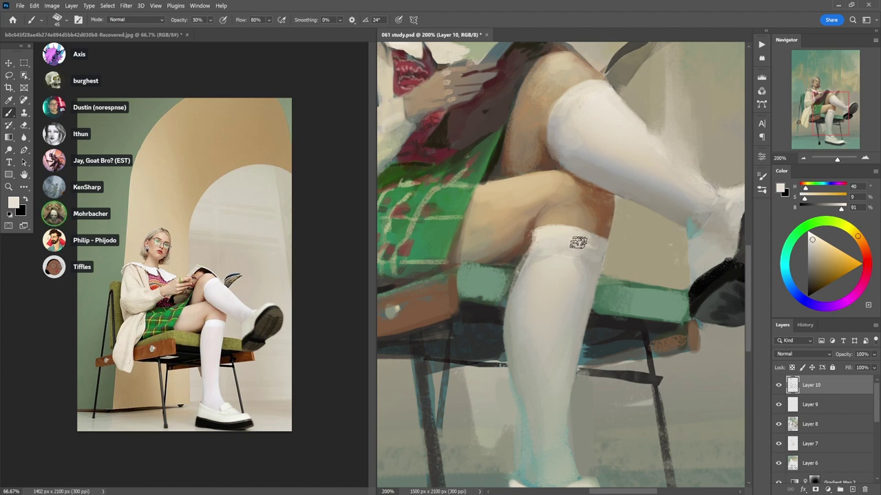
- Refine the lit thigh of the planted leg with sampled tan skin tones and a 25 px brush at 90% opacity
{"action": "left_click", "coordinate": [522, 208], "text": "alt"}
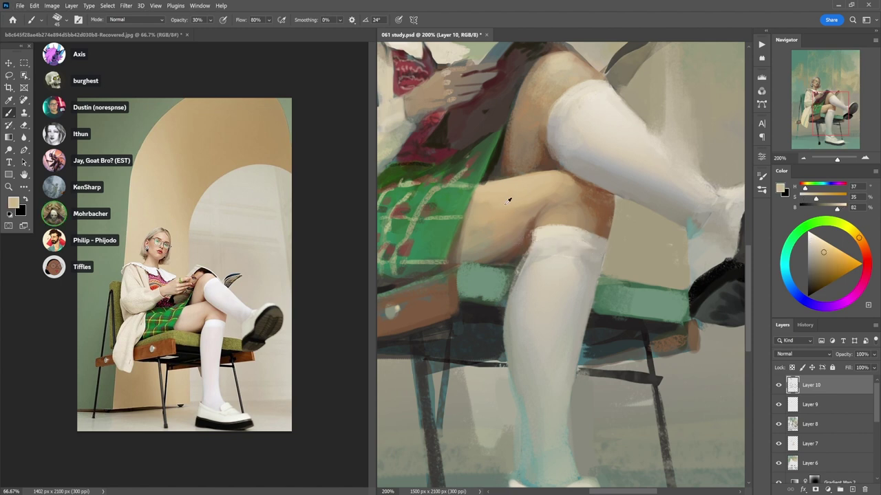
{"action": "left_click", "coordinate": [491, 189], "text": "alt"}
{"action": "left_click", "coordinate": [490, 183], "text": "alt"}
{"action": "key", "text": "9"}
{"action": "scroll", "coordinate": [550, 173], "scroll_direction": "down", "scroll_amount": 3}
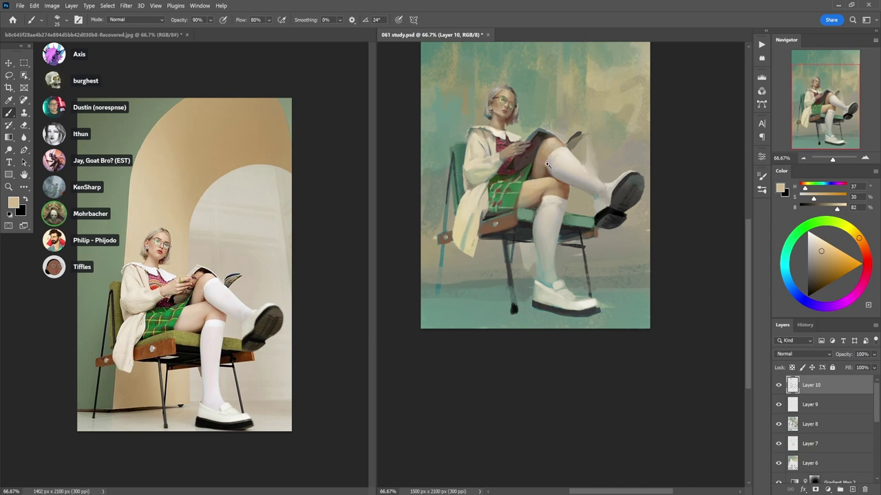
- Lasso the head and hair down to the neck, extending the selection outward behind the back of the hair
{"action": "left_click_drag", "start_coordinate": [560, 194], "coordinate": [551, 245]}
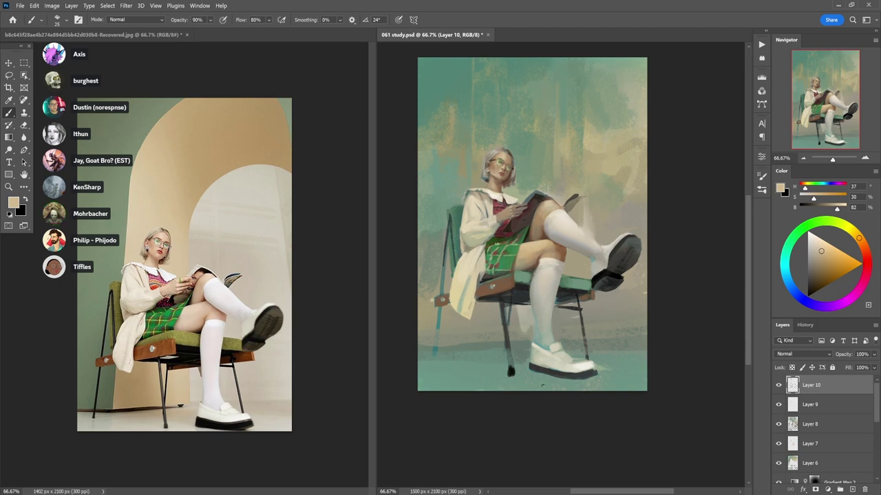
{"action": "scroll", "coordinate": [493, 149], "scroll_direction": "up", "scroll_amount": 2}
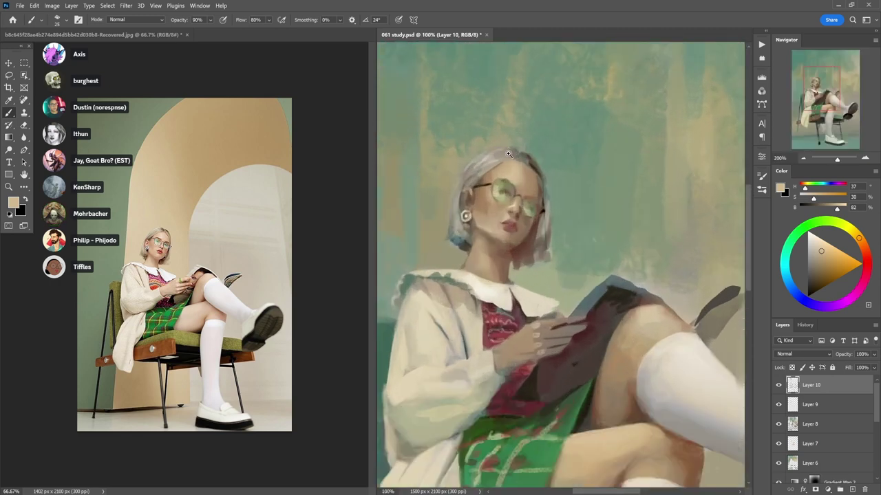
{"action": "key", "text": "l"}
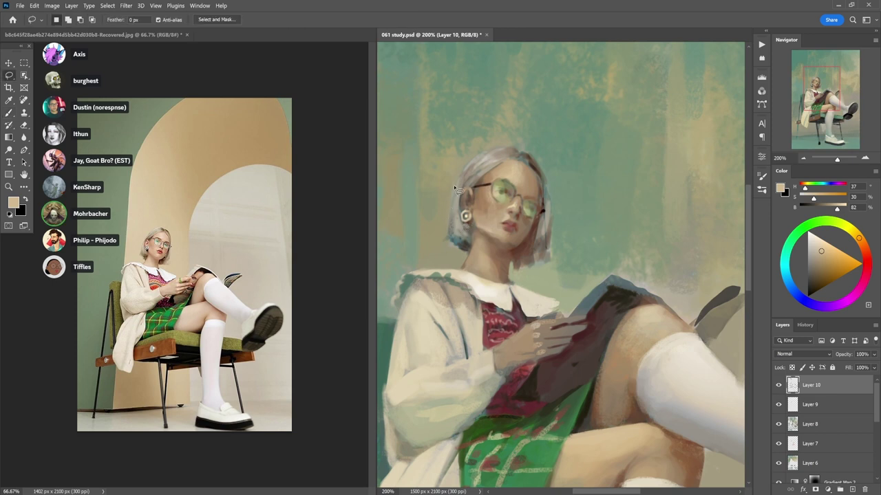
{"action": "mouse_move", "coordinate": [460, 176]}
{"action": "left_mouse_down"}
{"action": "mouse_move", "coordinate": [437, 234]}
{"action": "mouse_move", "coordinate": [471, 254]}
{"action": "mouse_move", "coordinate": [463, 271]}
{"action": "mouse_move", "coordinate": [492, 283]}
{"action": "mouse_move", "coordinate": [511, 272]}
{"action": "left_mouse_up"}
{"action": "mouse_move", "coordinate": [544, 207]}
{"action": "left_mouse_down"}
{"action": "mouse_move", "coordinate": [542, 168]}
{"action": "mouse_move", "coordinate": [513, 147]}
{"action": "mouse_move", "coordinate": [492, 147]}
{"action": "mouse_move", "coordinate": [448, 185]}
{"action": "left_mouse_up"}
{"action": "key", "text": "b"}
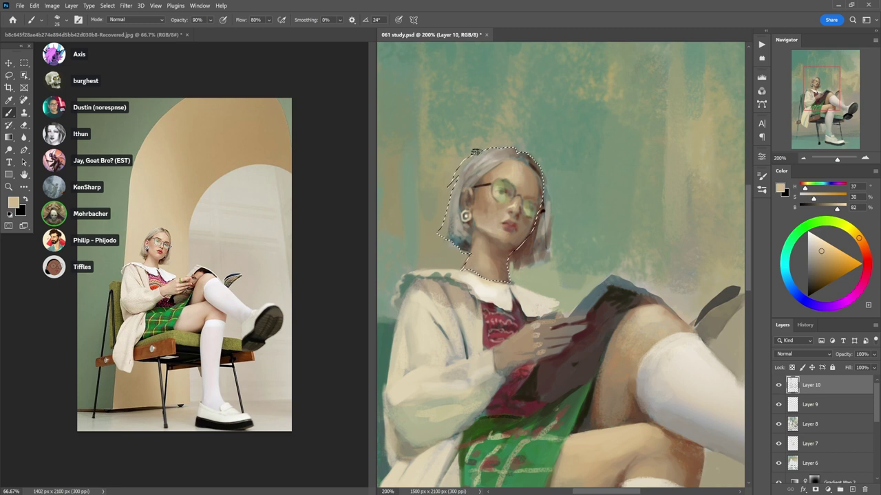
{"action": "key", "text": "l"}
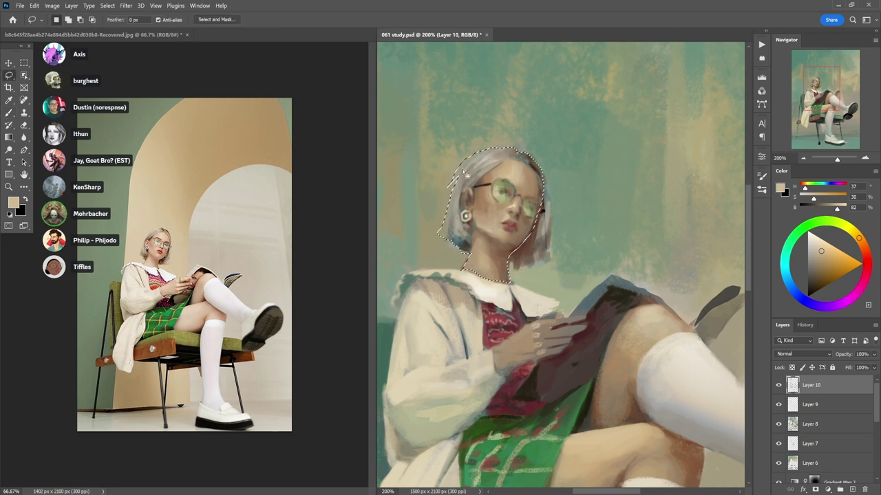
{"action": "mouse_move", "coordinate": [453, 183]}
{"action": "left_mouse_down"}
{"action": "mouse_move", "coordinate": [428, 222]}
{"action": "mouse_move", "coordinate": [439, 237]}
{"action": "mouse_move", "coordinate": [451, 230]}
{"action": "mouse_move", "coordinate": [470, 177]}
{"action": "left_mouse_up"}
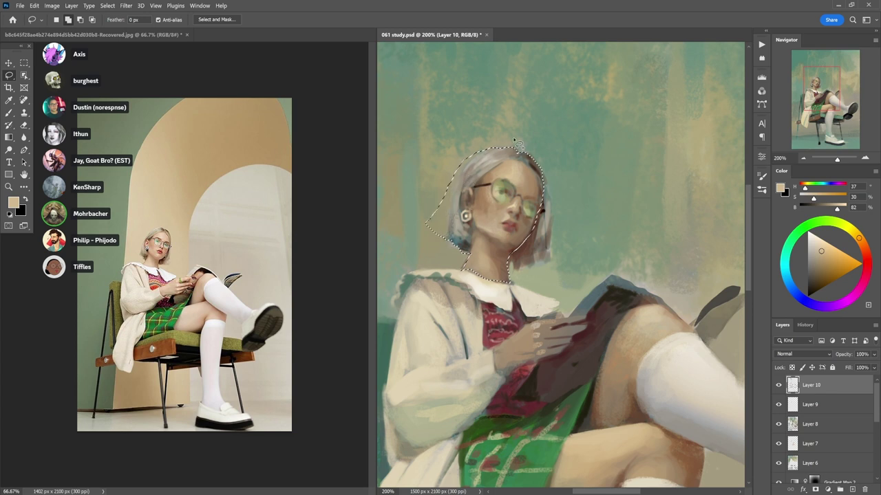
- Extend the back of the bob inside the selection with sampled grey-blue, using a 50 px brush at 60% opacity
{"action": "key", "text": "b"}
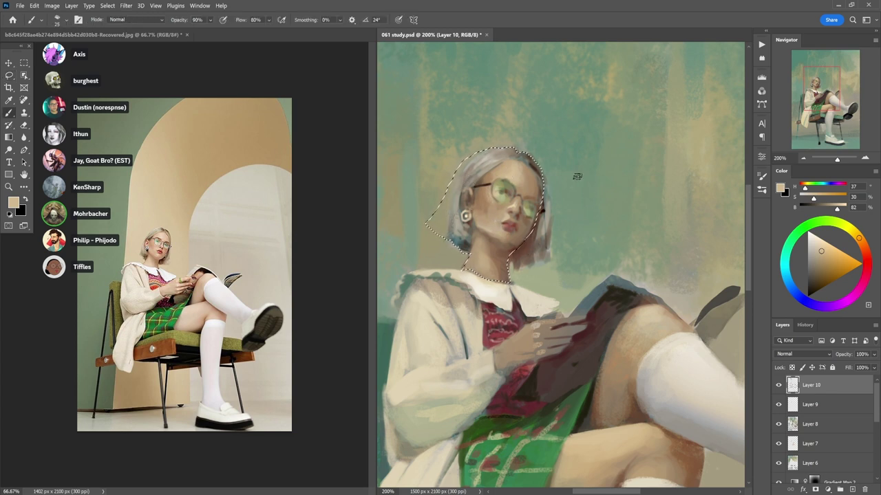
{"action": "key", "text": "bracketright"}
{"action": "key", "text": "bracketright"}
{"action": "key", "text": "bracketright"}
{"action": "key", "text": "bracketright"}
{"action": "key", "text": "bracketright"}
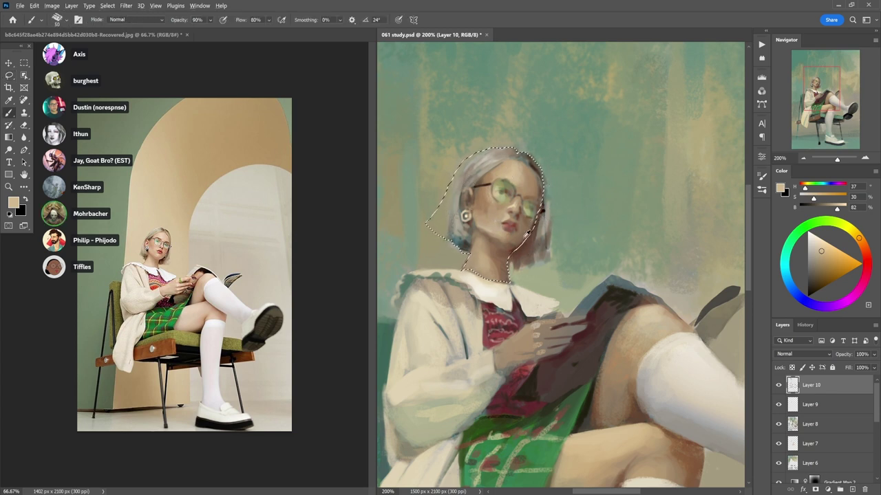
{"action": "left_click", "coordinate": [444, 235], "text": "alt"}
{"action": "mouse_move", "coordinate": [444, 235]}
{"action": "left_mouse_down"}
{"action": "mouse_move", "coordinate": [436, 212]}
{"action": "mouse_move", "coordinate": [437, 237]}
{"action": "left_mouse_up"}
{"action": "key", "text": "6"}
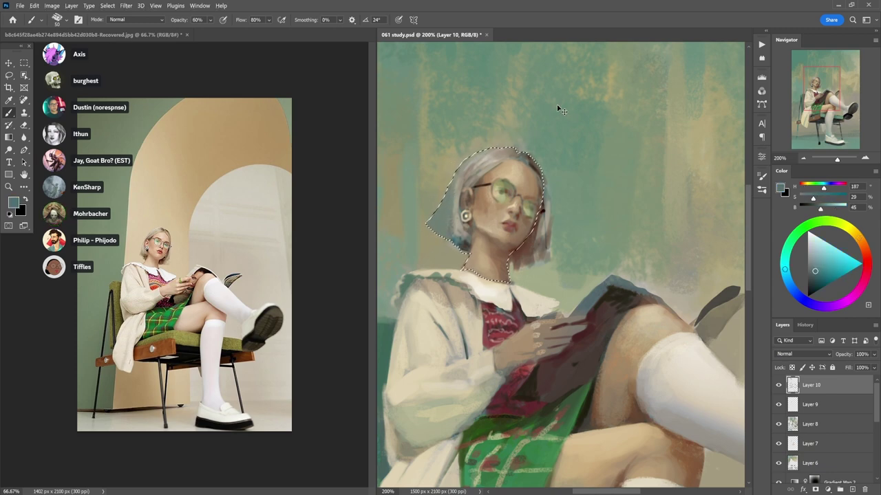
- Touch up the wall background above the raised shoe with sampled olive at 70% brush opacity
{"action": "key", "text": "ctrl+minus"}
{"action": "key", "text": "ctrl+minus"}
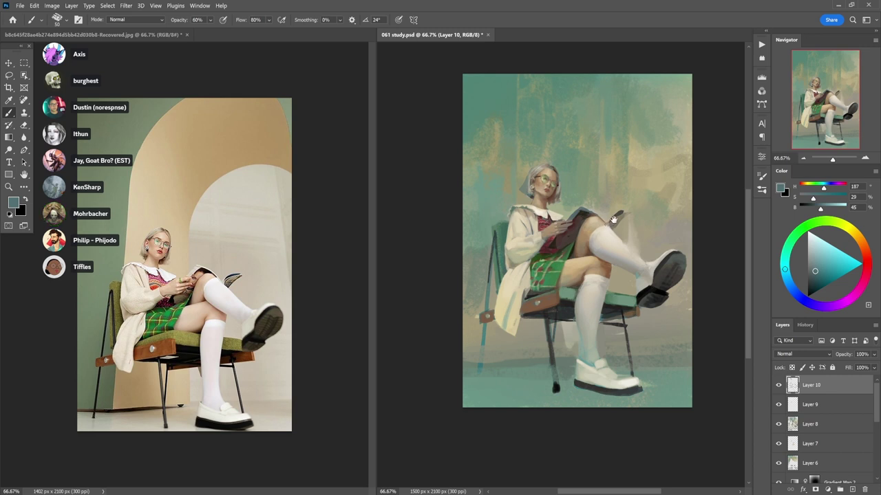
{"action": "left_click_drag", "start_coordinate": [614, 220], "coordinate": [587, 226]}
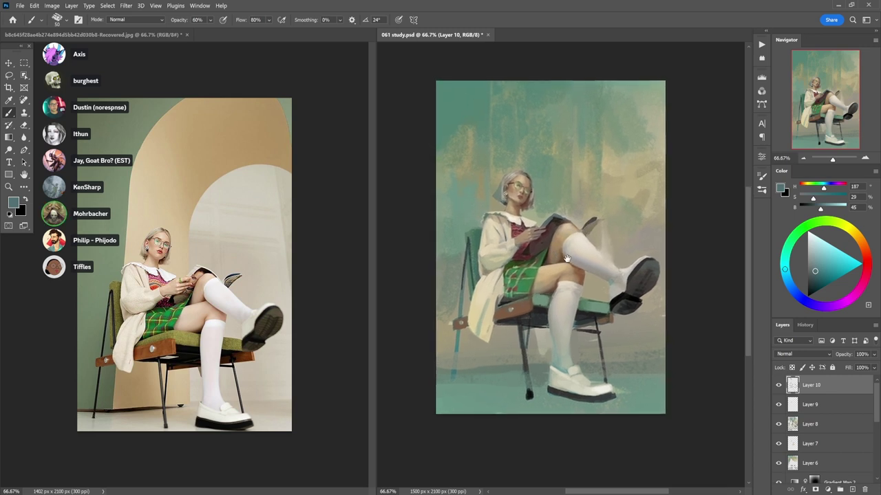
{"action": "left_click_drag", "start_coordinate": [567, 258], "coordinate": [584, 236]}
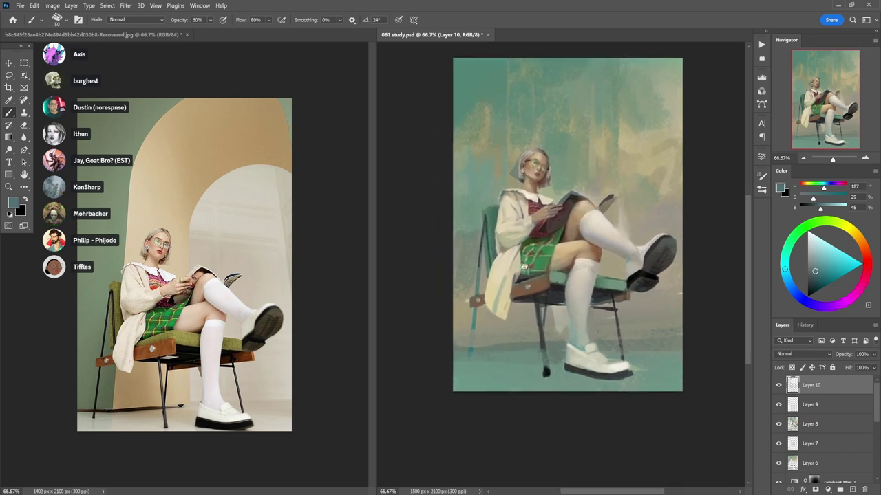
{"action": "scroll", "coordinate": [478, 233], "scroll_direction": "up", "scroll_amount": 1}
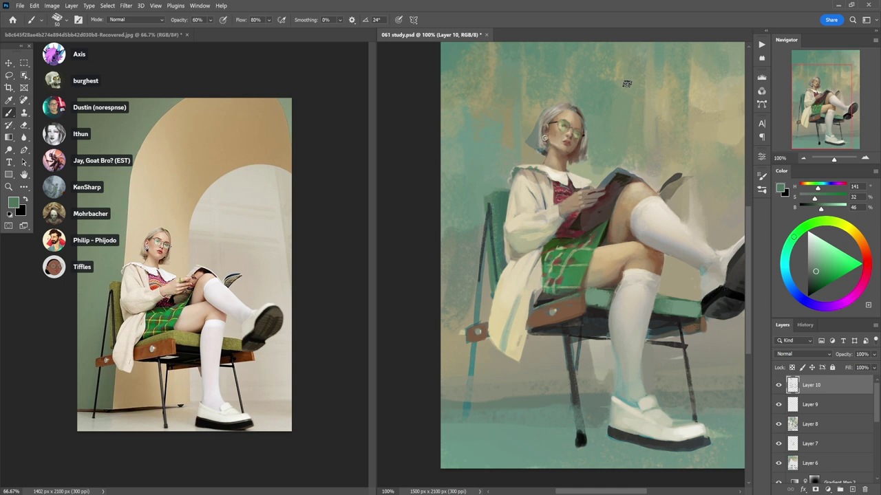
{"action": "left_click_drag", "start_coordinate": [552, 265], "coordinate": [526, 270]}
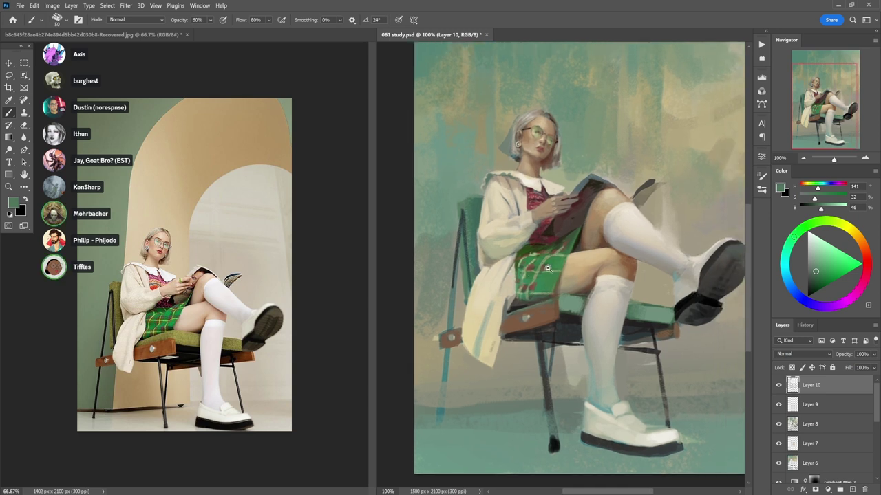
{"action": "key", "text": "ctrl+minus"}
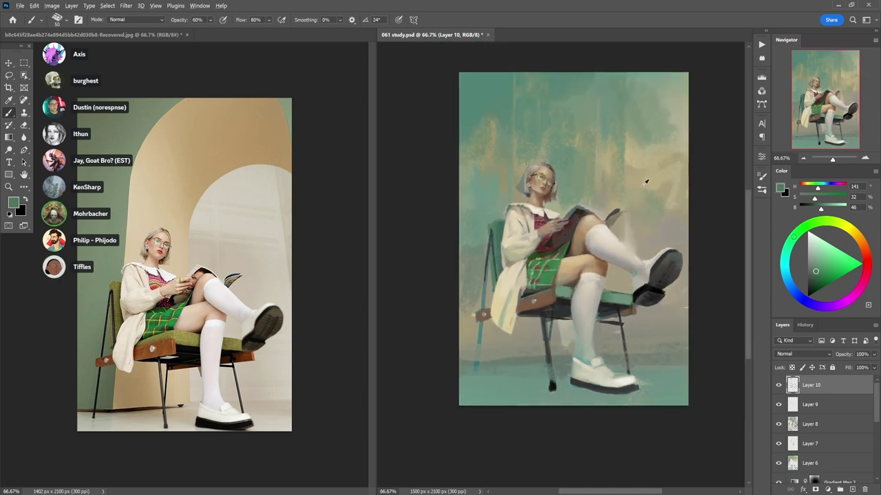
{"action": "left_click", "coordinate": [646, 182], "text": "alt"}
{"action": "key", "text": "7"}
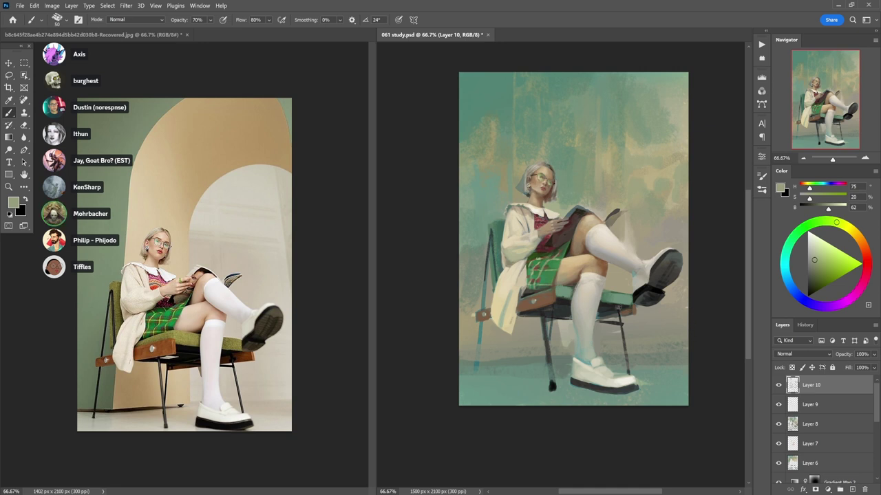
- Refine the front chair leg and the floor around it with sampled grey-green at 50% and dark grey at 90% brush opacity
{"action": "left_click", "coordinate": [526, 358], "text": "alt"}
{"action": "key", "text": "5"}
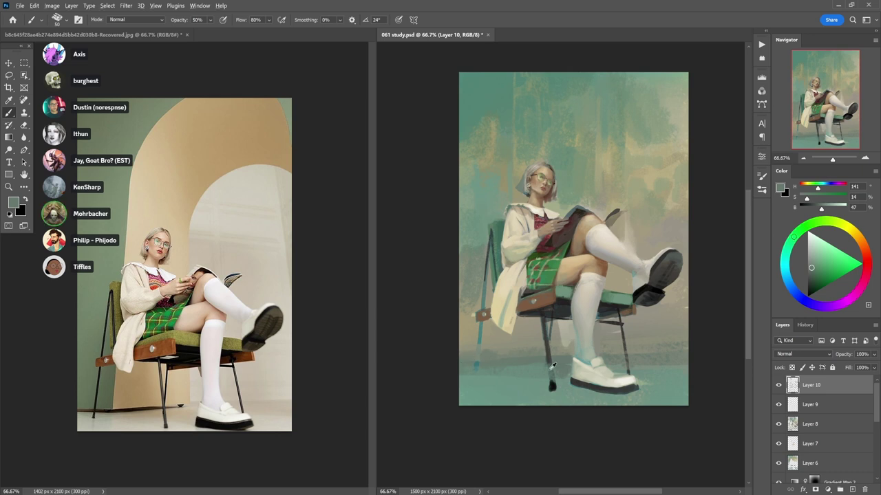
{"action": "left_click", "coordinate": [549, 353], "text": "alt"}
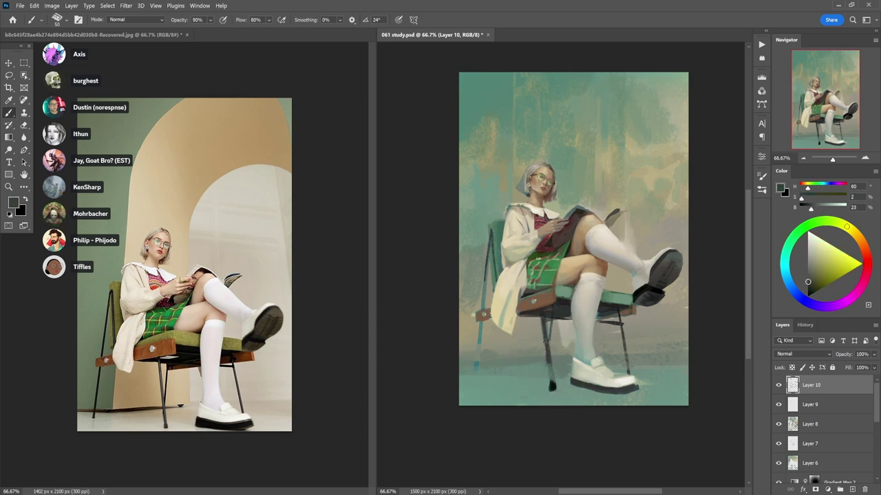
{"action": "key", "text": "9"}
- Paint the lower part of the rear chair leg down to the floor with sampled black at 50% brush opacity
{"action": "left_click", "coordinate": [554, 383], "text": "alt"}
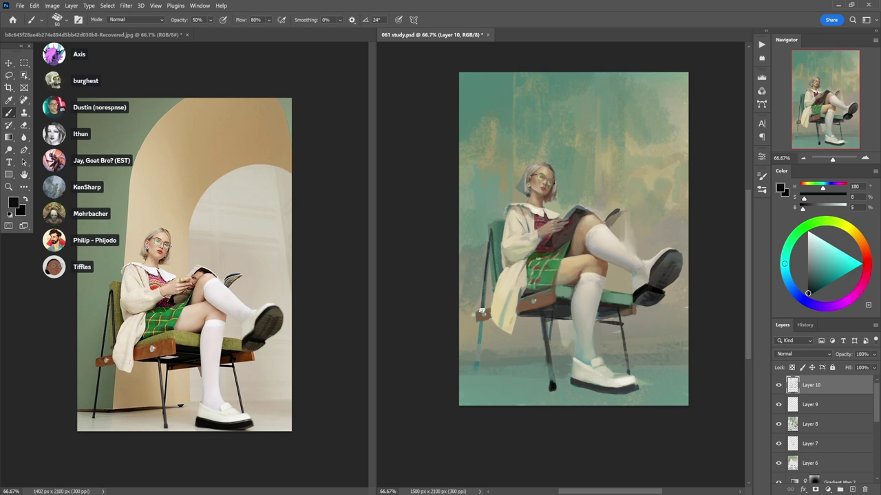
{"action": "left_click_drag", "start_coordinate": [480, 323], "coordinate": [475, 369]}
{"action": "key", "text": "ctrl+z"}
{"action": "left_click_drag", "start_coordinate": [481, 324], "coordinate": [476, 366]}
{"action": "key", "text": "ctrl+z"}
{"action": "left_click_drag", "start_coordinate": [481, 325], "coordinate": [474, 380]}
- Touch up the front chair leg's foot with a sampled dark at 90% and the far chair frame at 70% brush opacity
{"action": "key", "text": "9"}
{"action": "left_click", "coordinate": [550, 389], "text": "alt"}
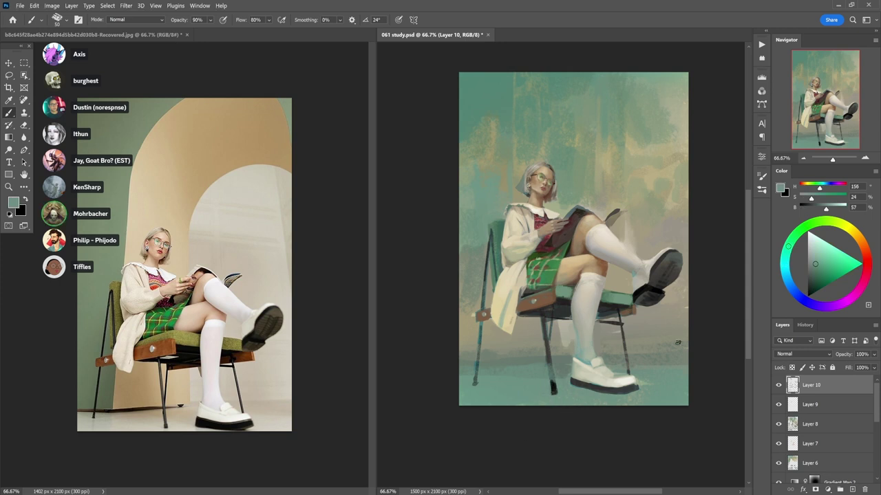
{"action": "left_click", "coordinate": [609, 311], "text": "alt"}
{"action": "key", "text": "7"}
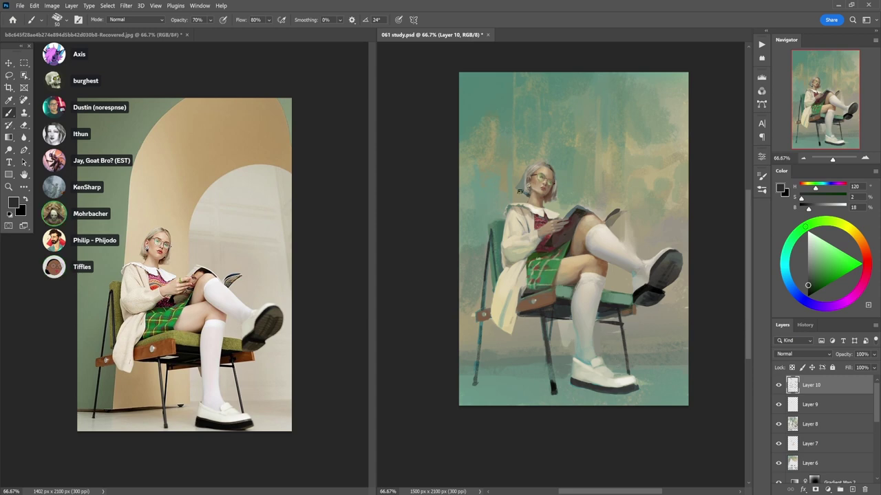
- Darken the hair behind the ear with a sampled grey-brown at 50% brush opacity, and undo the last stroke
{"action": "scroll", "coordinate": [538, 183], "scroll_direction": "up", "scroll_amount": 1}
{"action": "scroll", "coordinate": [539, 183], "scroll_direction": "up", "scroll_amount": 5}
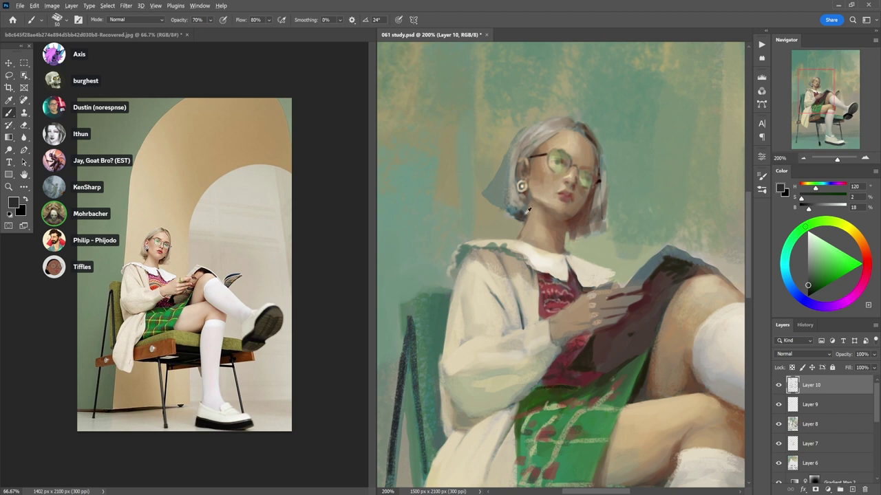
{"action": "left_click", "coordinate": [523, 210], "text": "alt"}
{"action": "key", "text": "5"}
{"action": "left_click_drag", "start_coordinate": [502, 181], "coordinate": [487, 194]}
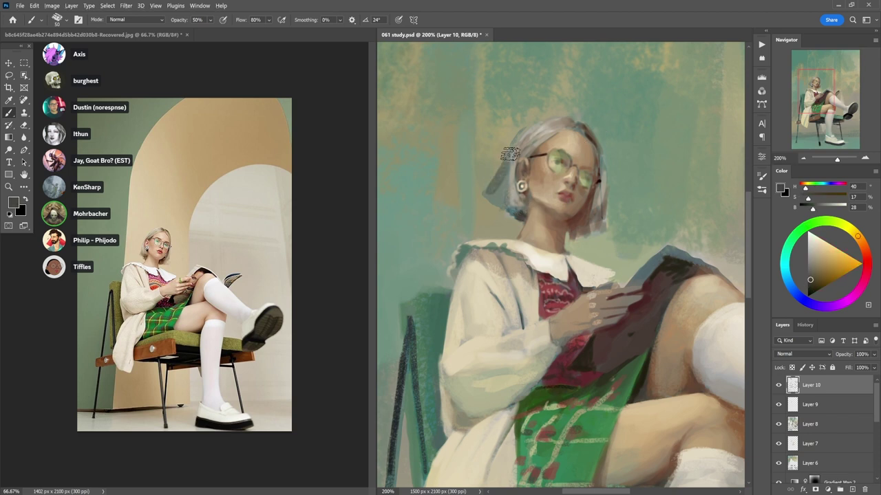
{"action": "mouse_move", "coordinate": [516, 162]}
{"action": "left_mouse_down"}
{"action": "mouse_move", "coordinate": [498, 200]}
{"action": "mouse_move", "coordinate": [505, 205]}
{"action": "mouse_move", "coordinate": [499, 180]}
{"action": "mouse_move", "coordinate": [494, 191]}
{"action": "mouse_move", "coordinate": [508, 160]}
{"action": "mouse_move", "coordinate": [490, 190]}
{"action": "mouse_move", "coordinate": [508, 154]}
{"action": "mouse_move", "coordinate": [502, 190]}
{"action": "mouse_move", "coordinate": [521, 143]}
{"action": "mouse_move", "coordinate": [496, 201]}
{"action": "left_mouse_up"}
{"action": "key", "text": "3"}
{"action": "key", "text": "ctrl+z"}
- Repaint the back of the hair with sampled grey-greens at 80% brush opacity
{"action": "left_click", "coordinate": [498, 187], "text": "alt"}
{"action": "key", "text": "8"}
{"action": "left_click", "coordinate": [507, 183], "text": "alt"}
{"action": "left_click", "coordinate": [507, 166], "text": "alt"}
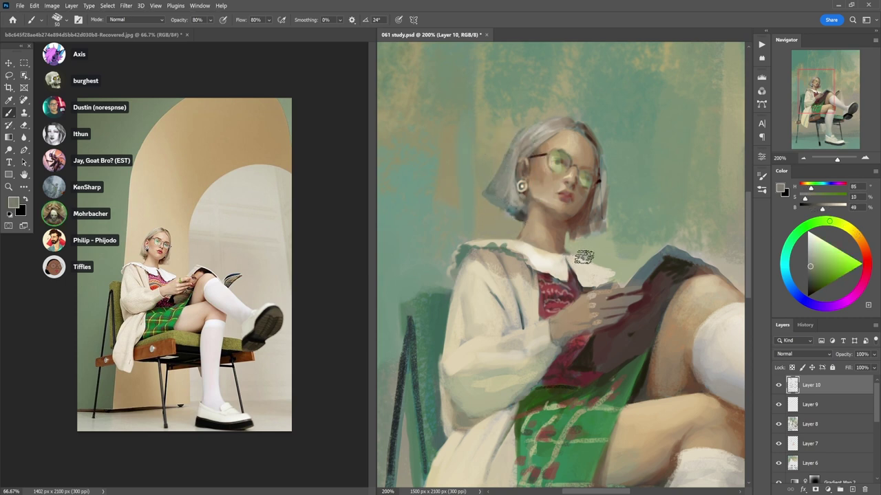
- Touch up the hair and its surroundings with sampled light grey-beige tones, reducing the brush to 9 px and using 100% opacity
{"action": "left_click_drag", "start_coordinate": [636, 133], "coordinate": [582, 199]}
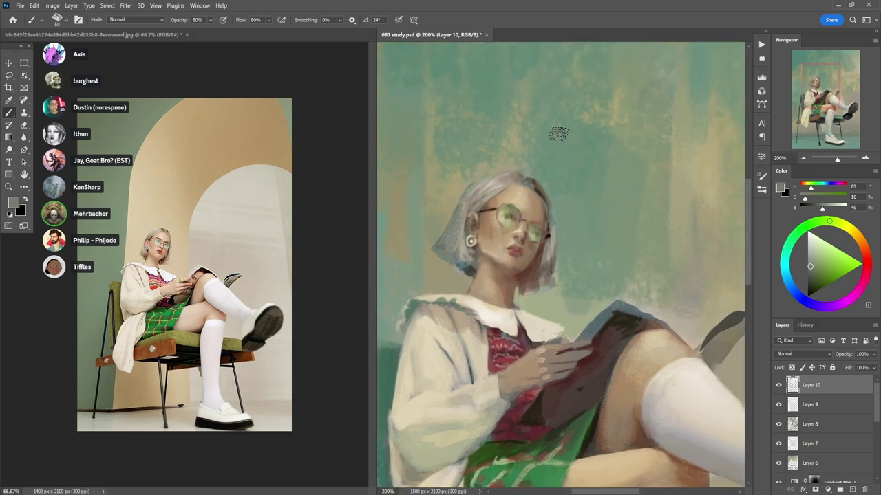
{"action": "left_click", "coordinate": [557, 237], "text": "alt"}
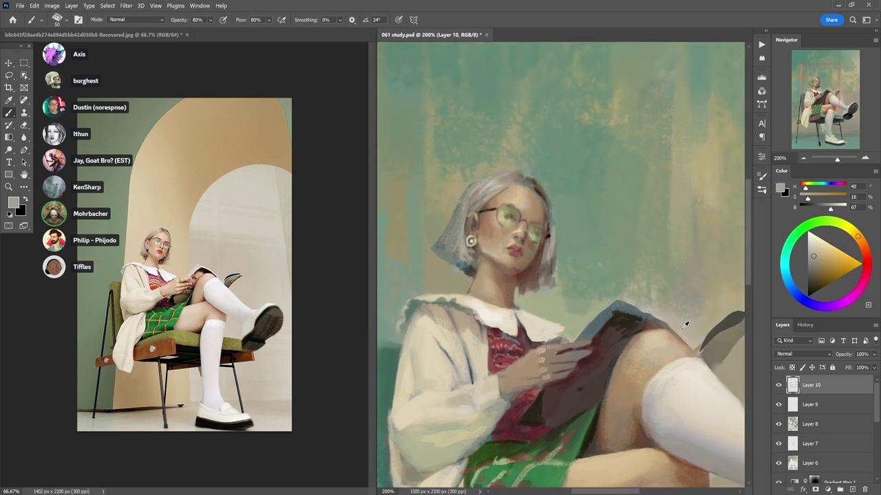
{"action": "key", "text": "["}
{"action": "key", "text": "["}
{"action": "key", "text": "["}
{"action": "key", "text": "["}
{"action": "key", "text": "["}
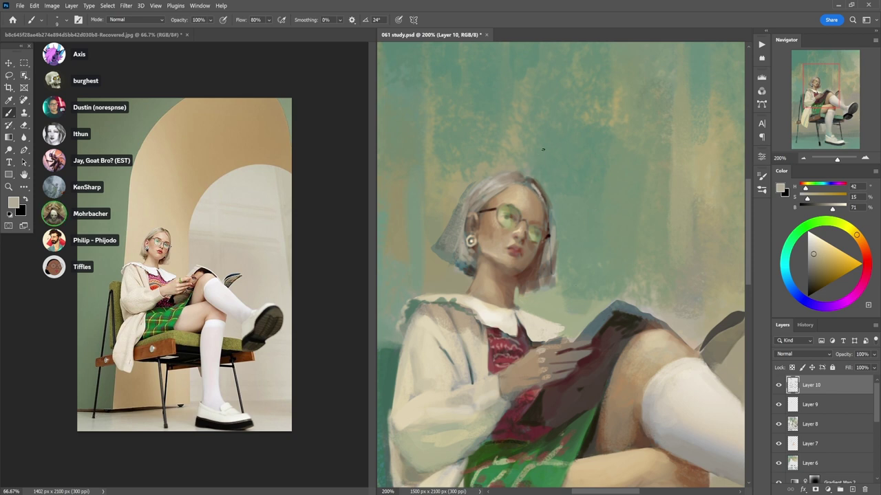
- Touch up the cheek with sampled light skin tones at 40% brush opacity
{"action": "left_click", "coordinate": [497, 232], "text": "alt"}
{"action": "key", "text": "4"}
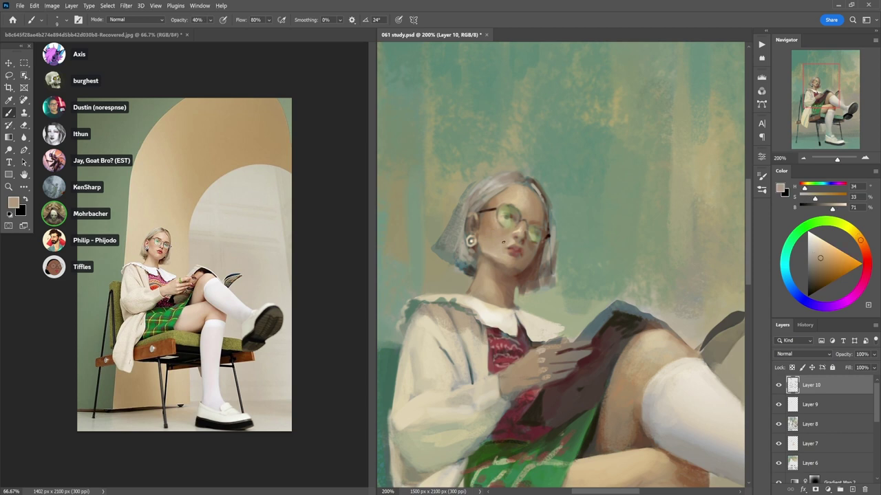
{"action": "left_click", "coordinate": [488, 245], "text": "alt"}
- Switch to the _Ole' Huckleberry brush and reduce its size to 25 px
{"action": "right_click", "coordinate": [584, 132]}
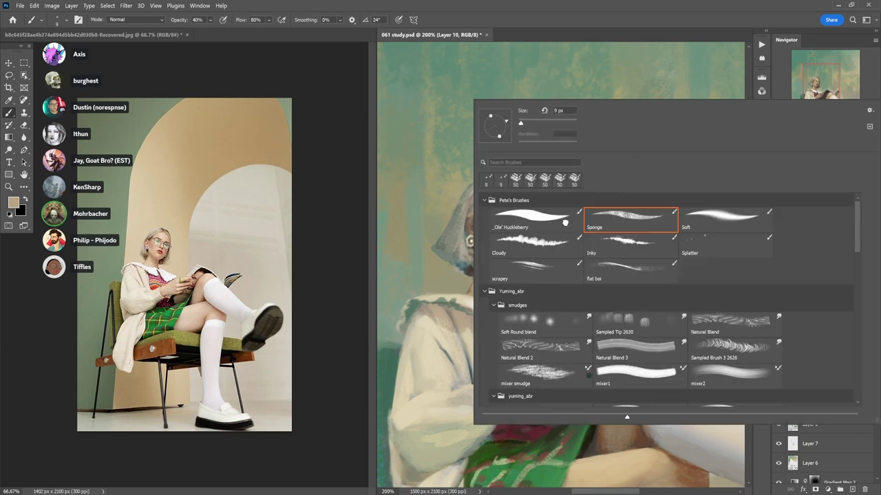
{"action": "left_click", "coordinate": [516, 220]}
{"action": "key", "text": "Return"}
{"action": "key", "text": "["}
{"action": "key", "text": "["}
{"action": "key", "text": "["}
{"action": "key", "text": "["}
{"action": "key", "text": "["}
{"action": "key", "text": "["}
{"action": "key", "text": "["}
{"action": "key", "text": "["}
{"action": "key", "text": "["}
{"action": "key", "text": "["}
{"action": "key", "text": "["}
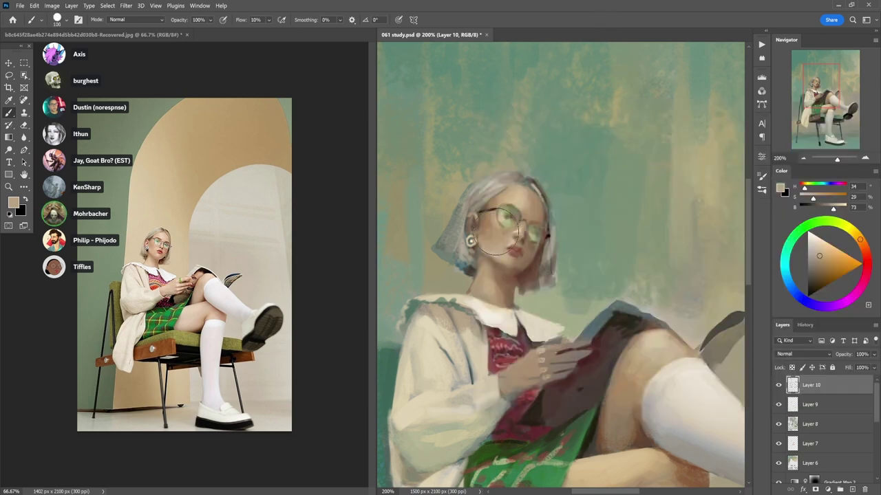
- Smooth the near cheek and jaw with sampled tan skin tones at 60% brush opacity
{"action": "left_click", "coordinate": [485, 227], "text": "alt"}
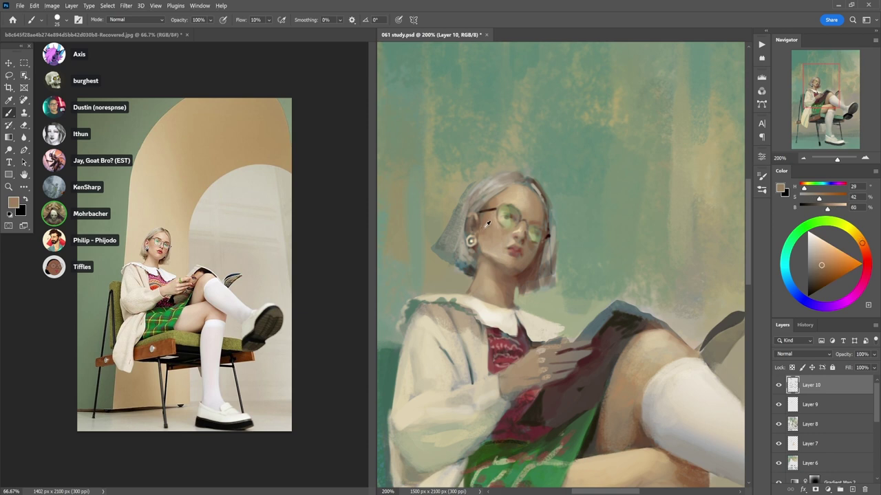
{"action": "key", "text": "4"}
{"action": "key", "text": "6"}
{"action": "left_click", "coordinate": [489, 249], "text": "alt"}
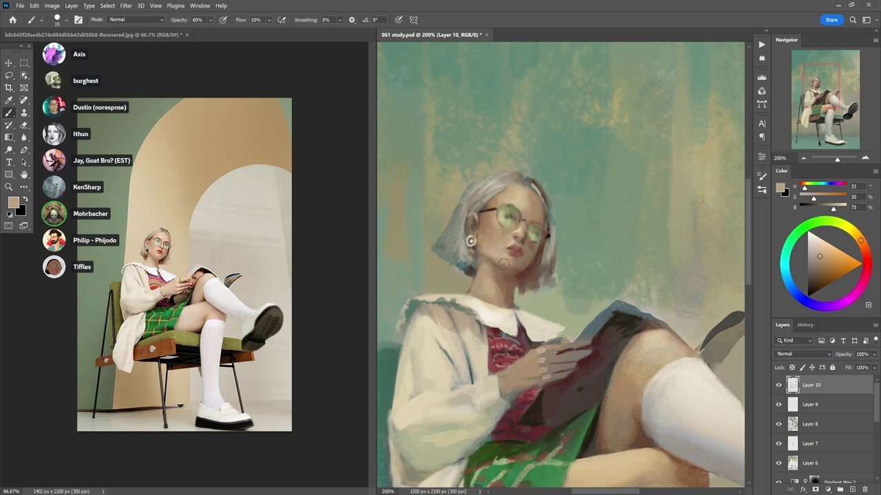
- Shade the chin and underside of the jaw with sampled browns at 60% and 40% brush opacity
{"action": "left_click", "coordinate": [518, 266], "text": "alt"}
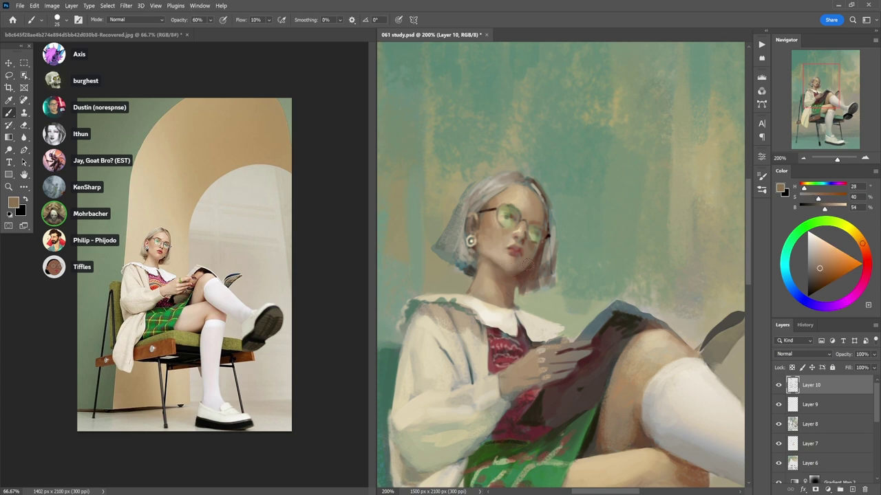
{"action": "left_click", "coordinate": [515, 265], "text": "alt"}
{"action": "left_click", "coordinate": [510, 269], "text": "alt"}
{"action": "left_click", "coordinate": [524, 270], "text": "alt"}
{"action": "key", "text": "4"}
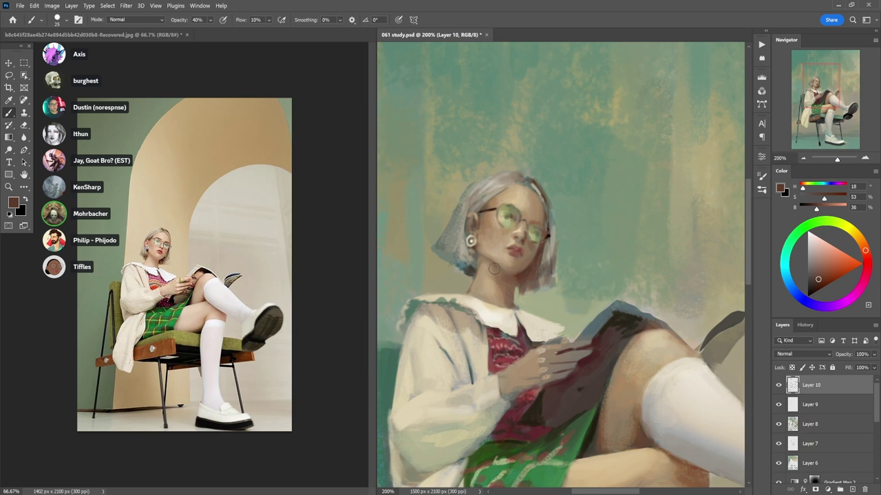
- Blend the jawline into the neck with sampled skin tones at 30% brush opacity
{"action": "left_click", "coordinate": [502, 275], "text": "alt"}
{"action": "key", "text": "3"}
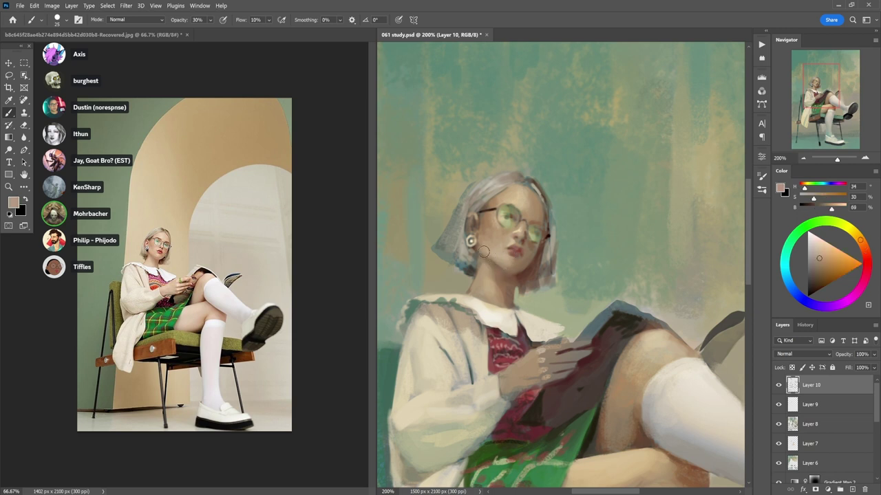
{"action": "left_click", "coordinate": [516, 274], "text": "alt"}
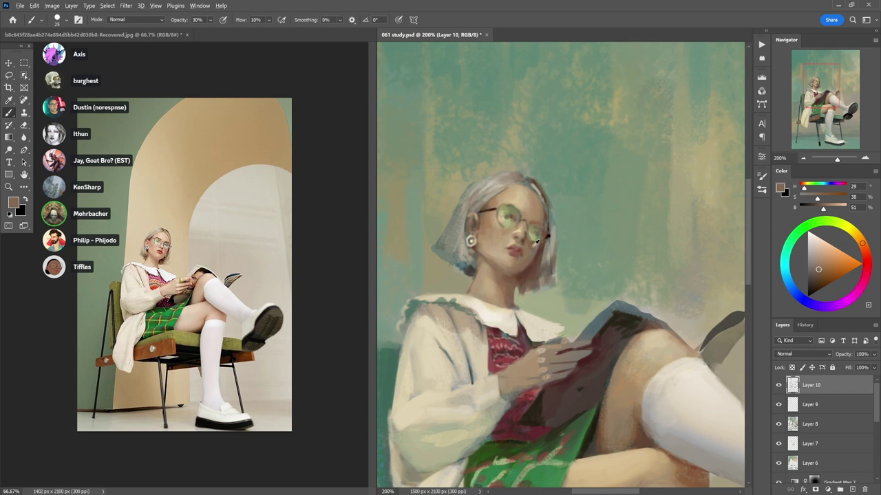
- Darken the inner hair along the far side of the face with sampled dark grey-green at 60% brush opacity
{"action": "left_click", "coordinate": [471, 265], "text": "alt"}
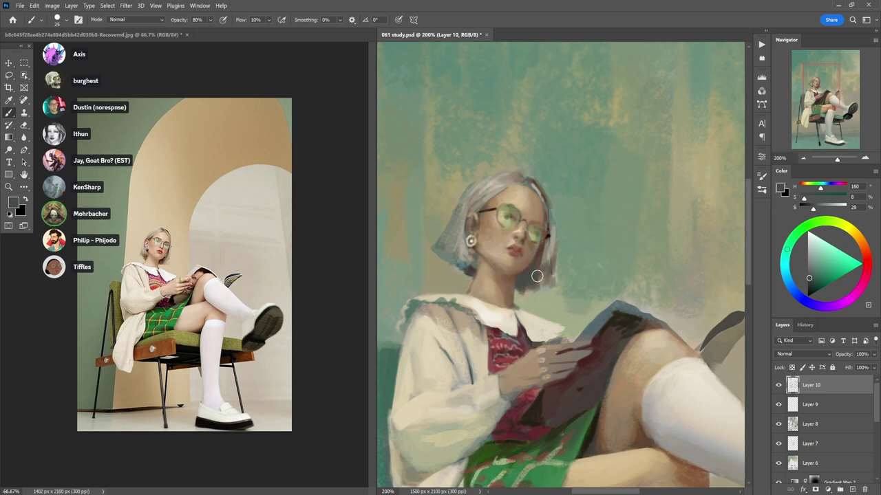
{"action": "key", "text": "6"}
{"action": "left_click_drag", "start_coordinate": [540, 270], "coordinate": [546, 238]}
{"action": "left_click", "coordinate": [552, 228], "text": "alt"}
- Define the far lens rim of the glasses with a sampled near-black and a small brush at 100% opacity
{"action": "left_click", "coordinate": [550, 236], "text": "alt"}
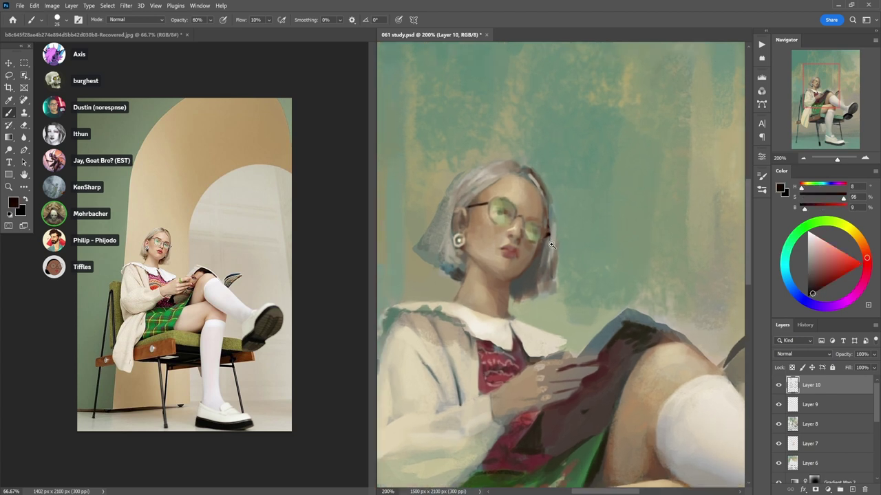
{"action": "scroll", "coordinate": [551, 244], "scroll_direction": "up", "scroll_amount": 1}
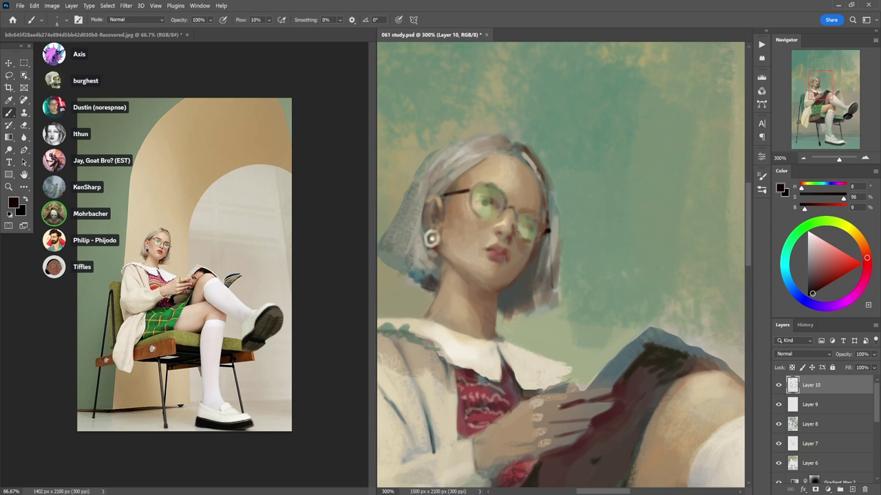
{"action": "left_click_drag", "start_coordinate": [520, 213], "coordinate": [517, 238]}
- Refine the hair parting above the forehead with sampled dark brown at 70% brush opacity
{"action": "left_click", "coordinate": [526, 147], "text": "alt"}
{"action": "key", "text": "7"}
{"action": "left_click_drag", "start_coordinate": [515, 147], "coordinate": [493, 141]}
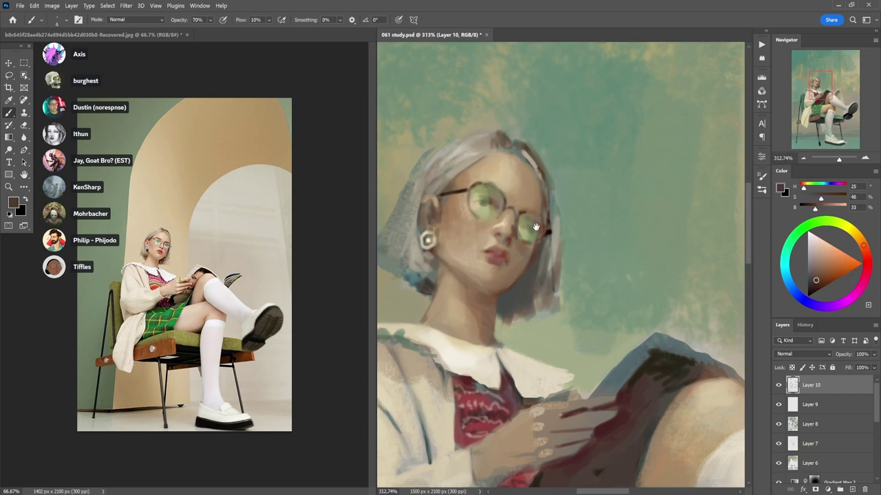
{"action": "left_click", "coordinate": [536, 225], "text": "alt"}
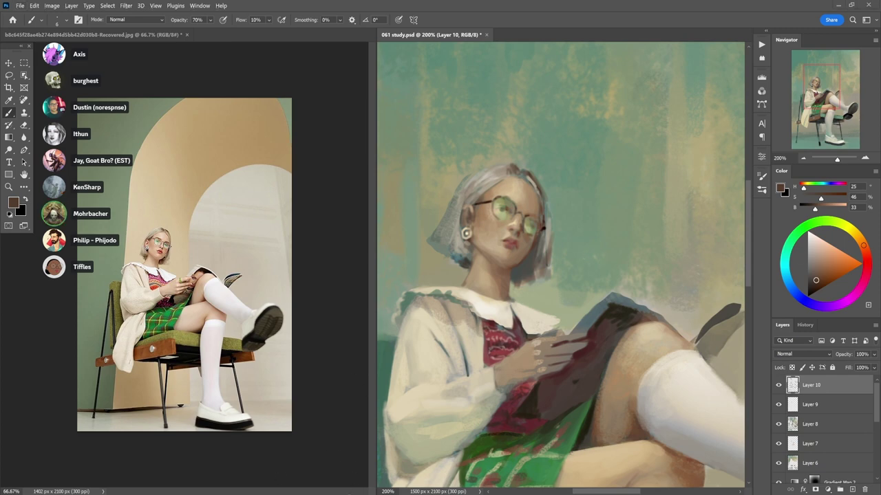
{"action": "key", "text": "alt+Tab"}
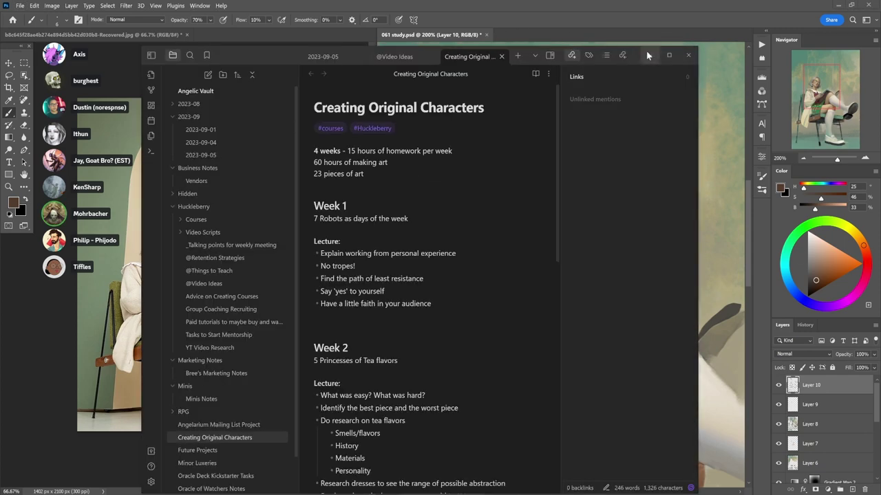
{"action": "left_click_drag", "start_coordinate": [280, 55], "coordinate": [880, 79]}
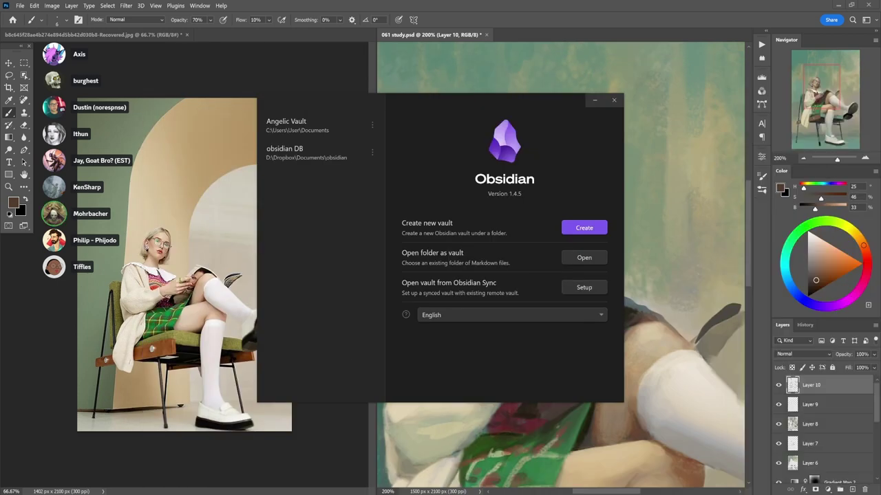
{"action": "left_click", "coordinate": [595, 101]}
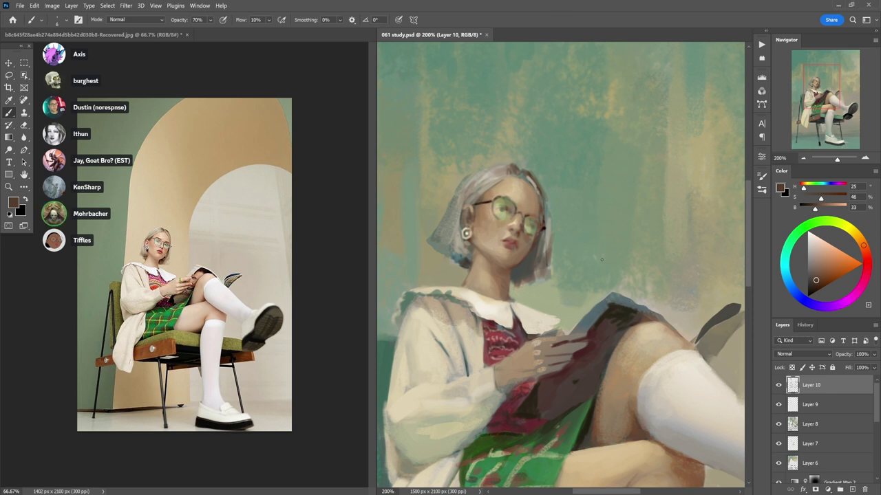
- Touch up the supporting leg's thigh and knee with sampled light tan at 90% brush opacity
{"action": "scroll", "coordinate": [586, 276], "scroll_direction": "down", "scroll_amount": 1}
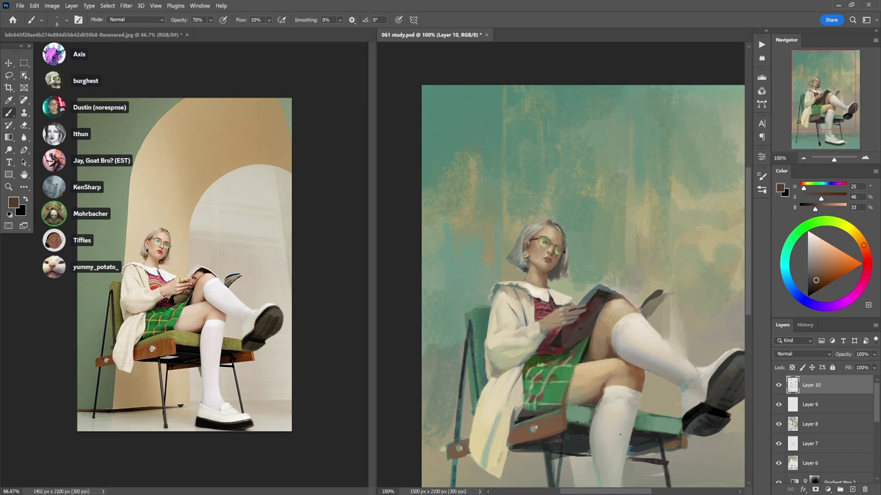
{"action": "left_click_drag", "start_coordinate": [661, 427], "coordinate": [581, 348]}
{"action": "key", "text": "9"}
{"action": "left_click", "coordinate": [544, 282], "text": "alt"}
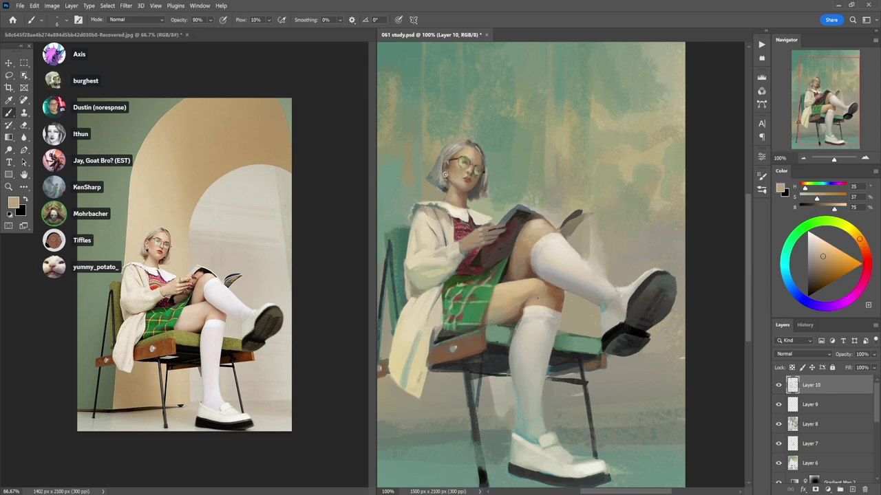
{"action": "left_click", "coordinate": [544, 281], "text": "alt"}
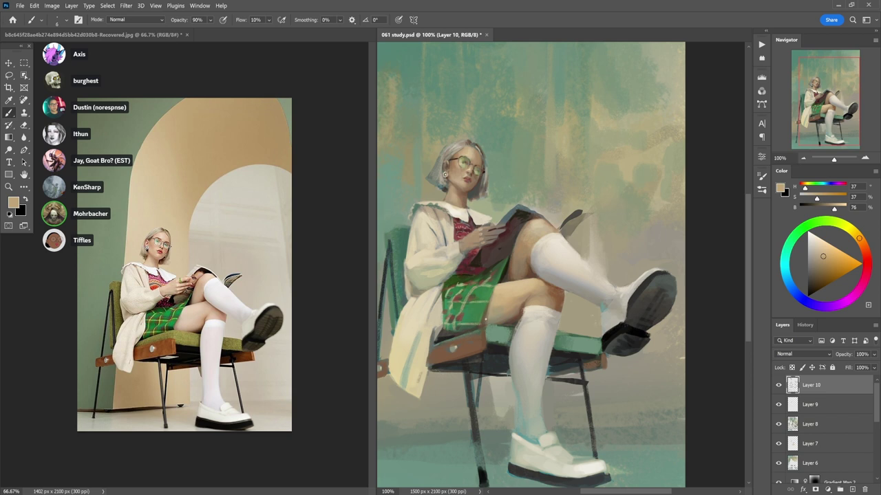
- Clean up the skirt hem with sampled green using a 30 px brush at 50% opacity
{"action": "key", "text": "]"}
{"action": "key", "text": "]"}
{"action": "mouse_move", "coordinate": [485, 349]}
{"action": "left_mouse_down"}
{"action": "mouse_move", "coordinate": [484, 335]}
{"action": "mouse_move", "coordinate": [485, 350]}
{"action": "left_mouse_up"}
{"action": "key", "text": "5"}
{"action": "left_click", "coordinate": [478, 313], "text": "alt"}
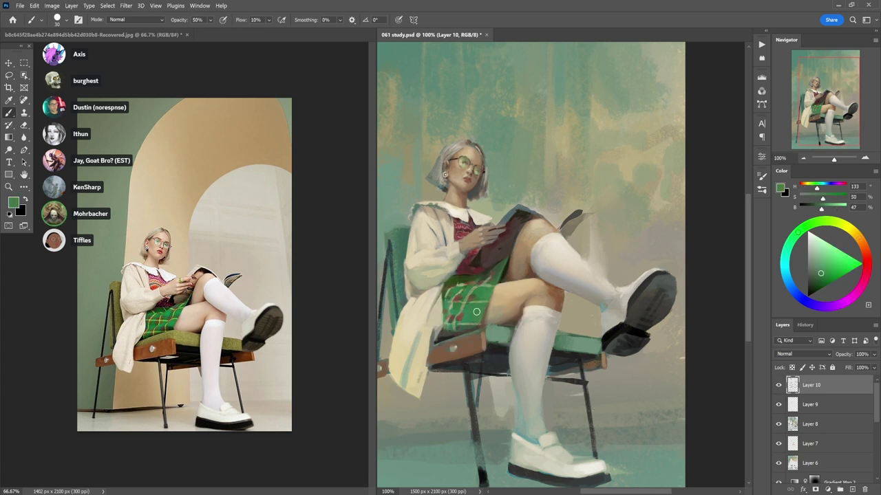
- Blend the thigh beside the skirt hem with sampled tan tones at 50% and 30% brush opacity
{"action": "left_click", "coordinate": [487, 305], "text": "alt"}
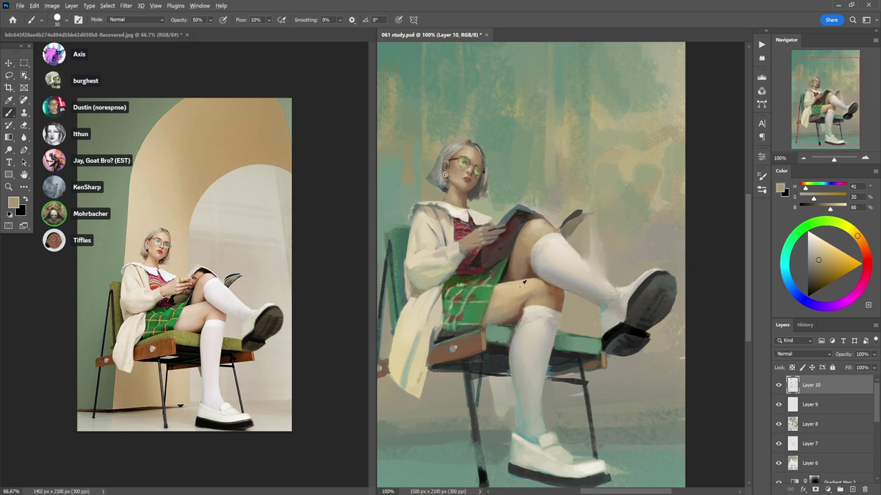
{"action": "left_click", "coordinate": [498, 291], "text": "alt"}
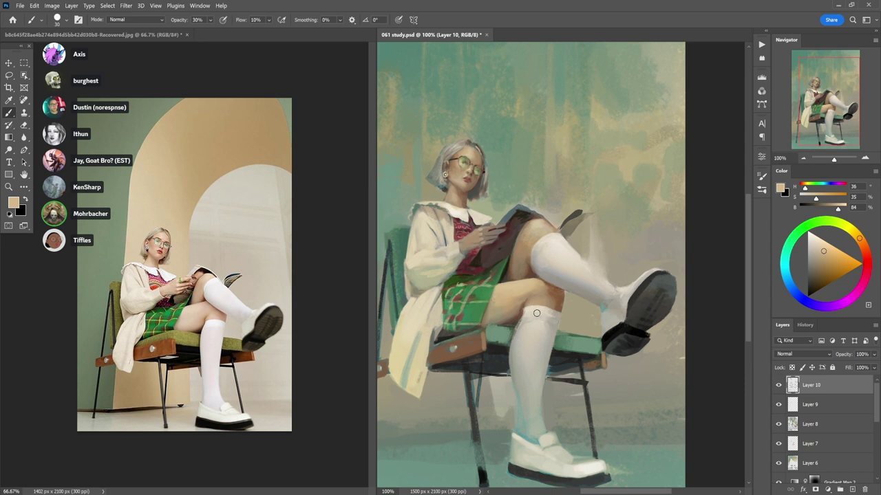
{"action": "left_click", "coordinate": [507, 300], "text": "alt"}
- Model the shadow on the raised leg beside the sock cuff with sampled browns at 40% and 30% brush opacity
{"action": "left_click", "coordinate": [539, 275], "text": "ctrl"}
{"action": "left_click", "coordinate": [523, 256], "text": "alt"}
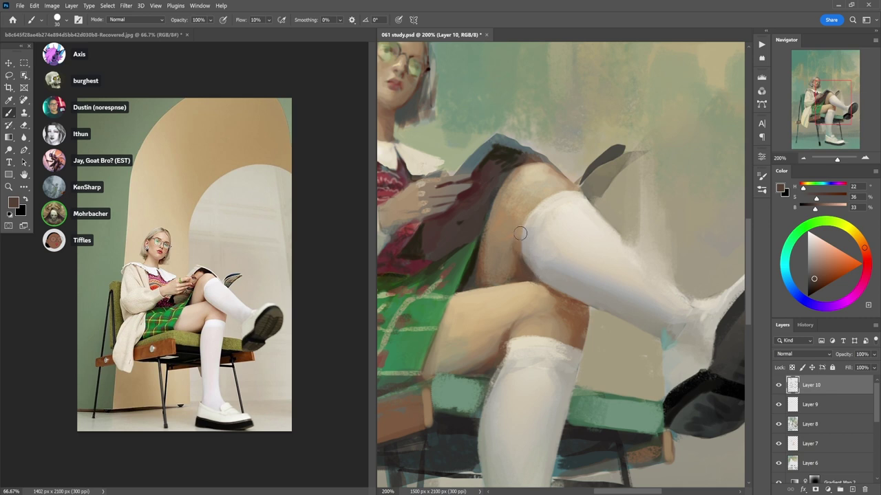
{"action": "key", "text": "4"}
{"action": "left_click", "coordinate": [521, 243], "text": "alt"}
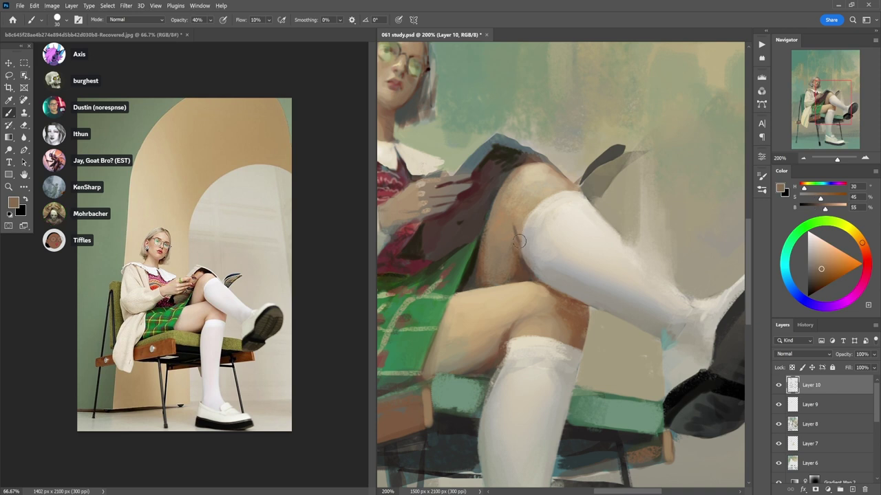
{"action": "left_click", "coordinate": [518, 225], "text": "alt"}
{"action": "key", "text": "3"}
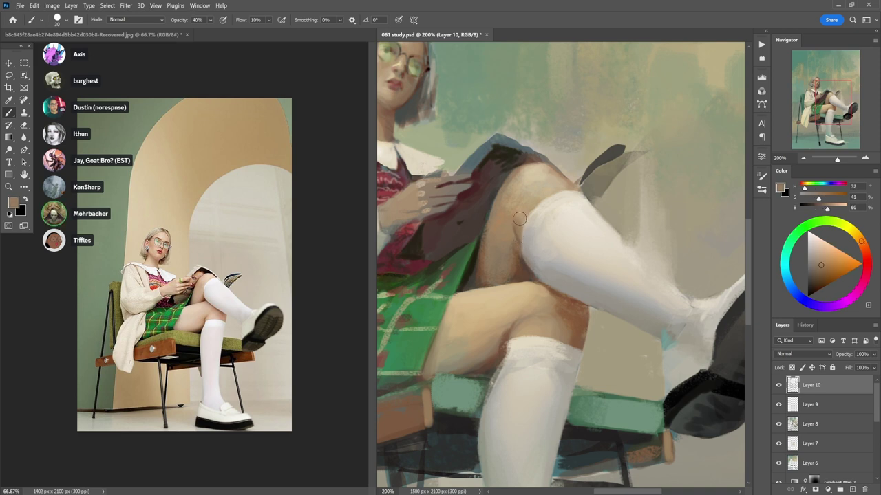
{"action": "left_click", "coordinate": [518, 258], "text": "alt"}
{"action": "left_click", "coordinate": [517, 262], "text": "alt"}
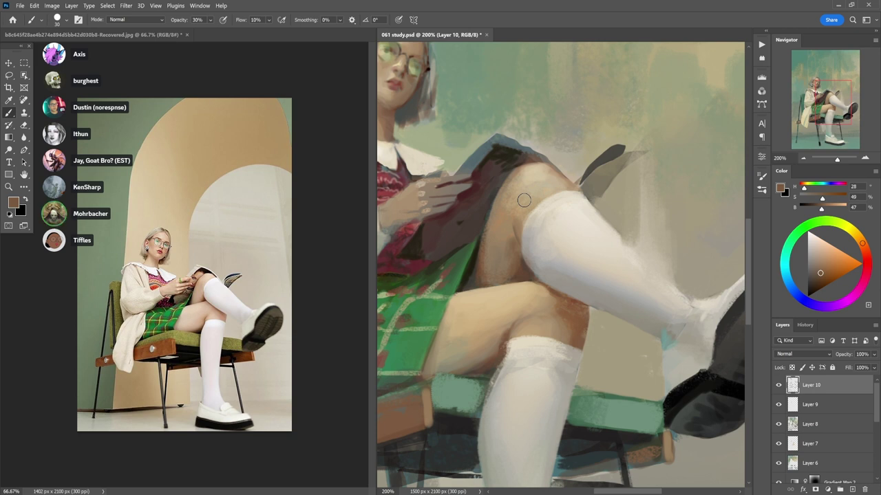
- Lighten the upper edge of the book above the raised thigh with sampled pale cream at 50% brush opacity
{"action": "scroll", "coordinate": [524, 200], "scroll_direction": "up", "scroll_amount": 3}
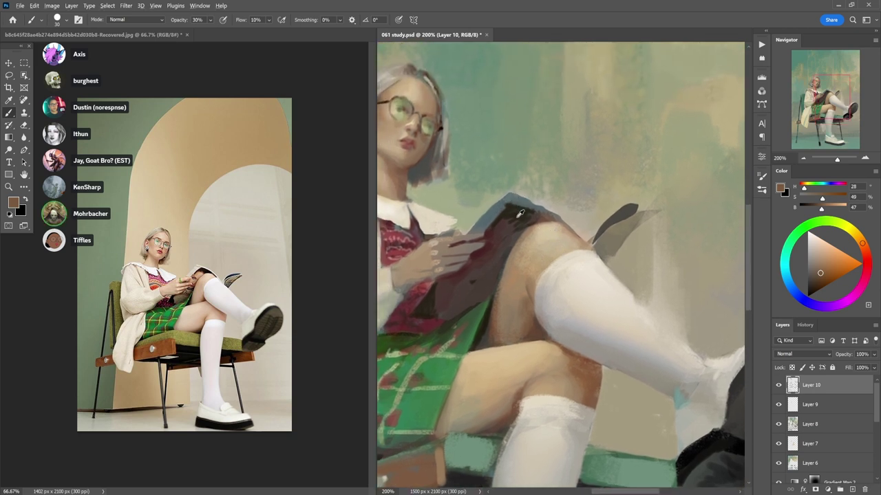
{"action": "left_click", "coordinate": [517, 217], "text": "alt"}
{"action": "left_click", "coordinate": [433, 222], "text": "alt"}
{"action": "key", "text": "5"}
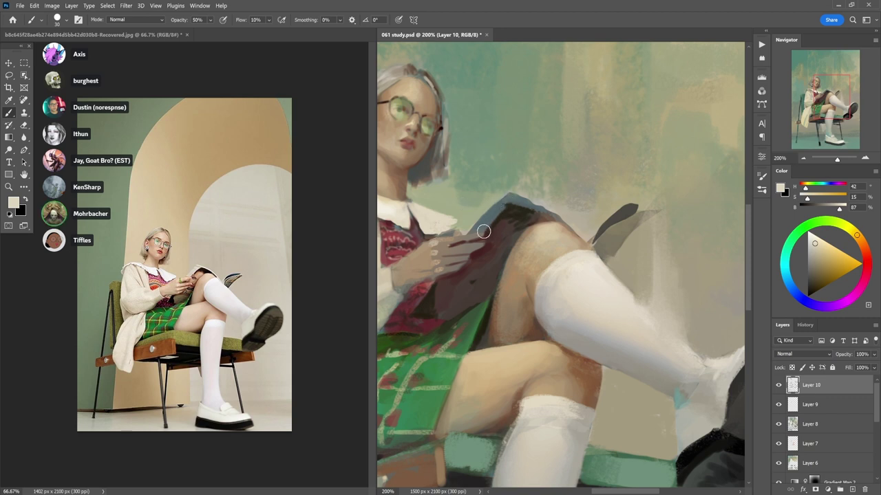
{"action": "mouse_move", "coordinate": [478, 232]}
{"action": "left_mouse_down"}
{"action": "mouse_move", "coordinate": [504, 202]}
{"action": "mouse_move", "coordinate": [552, 211]}
{"action": "left_mouse_up"}
{"action": "key", "text": "ctrl+z"}
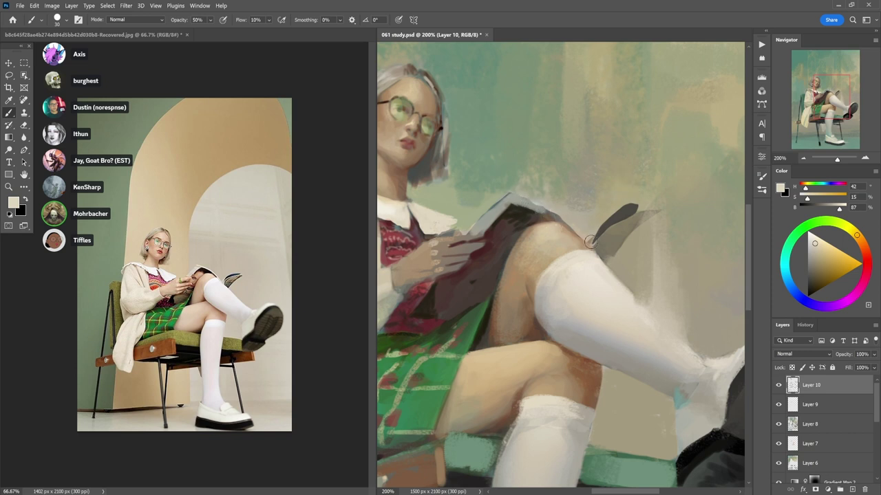
- Paint the page edges on the book's far side with off-white sampled from the sock, using a 10 px brush at 100% opacity
{"action": "key", "text": "bracketleft"}
{"action": "key", "text": "bracketleft"}
{"action": "key", "text": "bracketleft"}
{"action": "left_click_drag", "start_coordinate": [597, 238], "coordinate": [624, 217]}
{"action": "key", "text": "ctrl+z"}
{"action": "key", "text": "d"}
{"action": "left_click", "coordinate": [603, 278], "text": "alt"}
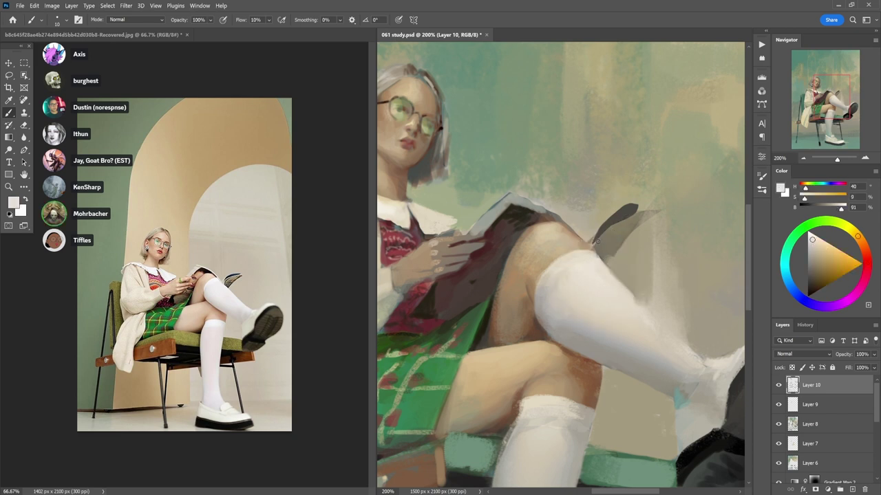
{"action": "left_click_drag", "start_coordinate": [597, 241], "coordinate": [634, 214]}
{"action": "left_click_drag", "start_coordinate": [600, 228], "coordinate": [639, 201]}
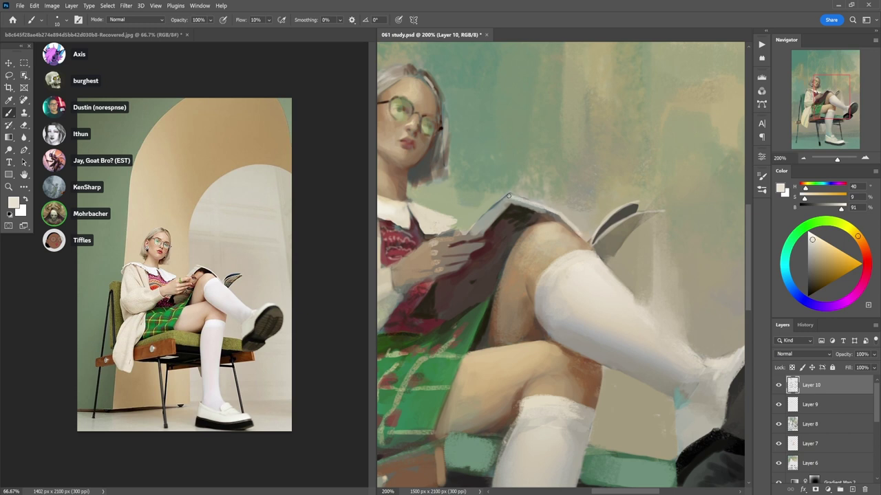
- Highlight the book's near top edge and lower edge with the same off-white
{"action": "left_click_drag", "start_coordinate": [508, 196], "coordinate": [568, 221]}
{"action": "mouse_move", "coordinate": [439, 300]}
{"action": "left_mouse_down"}
{"action": "mouse_move", "coordinate": [485, 281]}
{"action": "mouse_move", "coordinate": [483, 261]}
{"action": "mouse_move", "coordinate": [460, 287]}
{"action": "left_mouse_up"}
{"action": "key", "text": "4"}
{"action": "scroll", "coordinate": [481, 282], "scroll_direction": "down", "scroll_amount": 1}
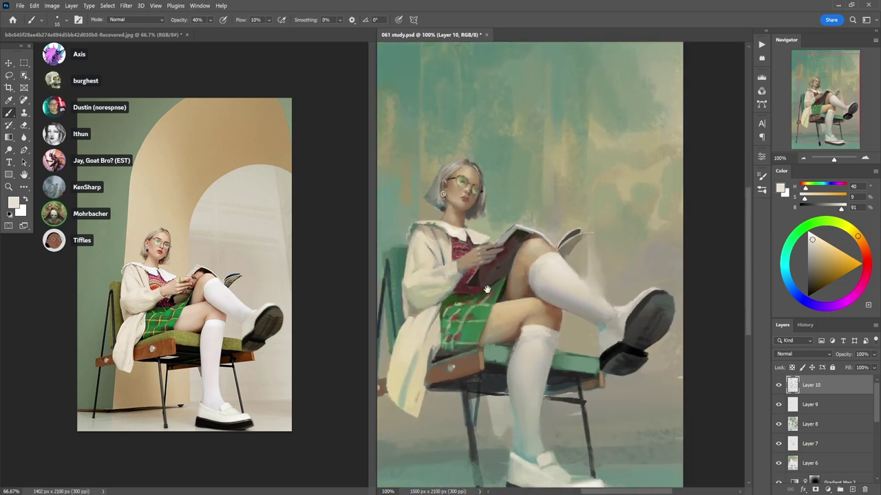
{"action": "scroll", "coordinate": [443, 249], "scroll_direction": "up", "scroll_amount": 1}
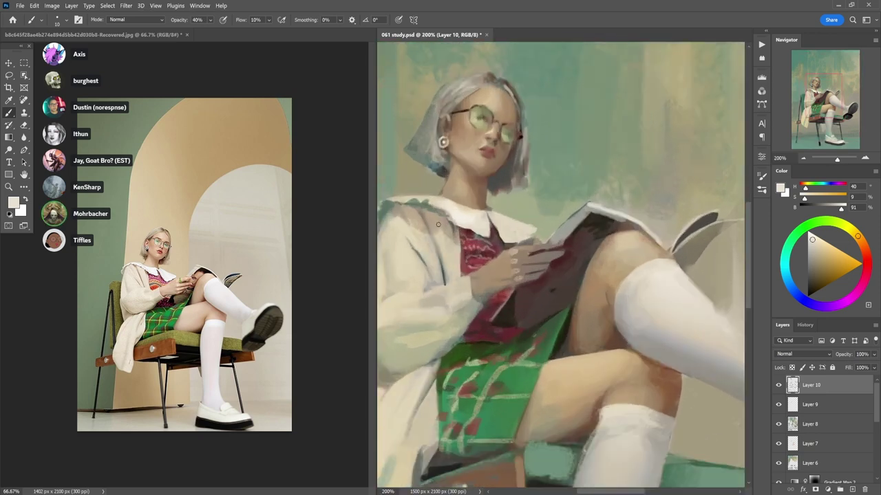
- Touch up the shaded edge of the collar on the shoulder with sampled grey-green at 80% brush opacity
{"action": "left_click", "coordinate": [421, 198], "text": "alt"}
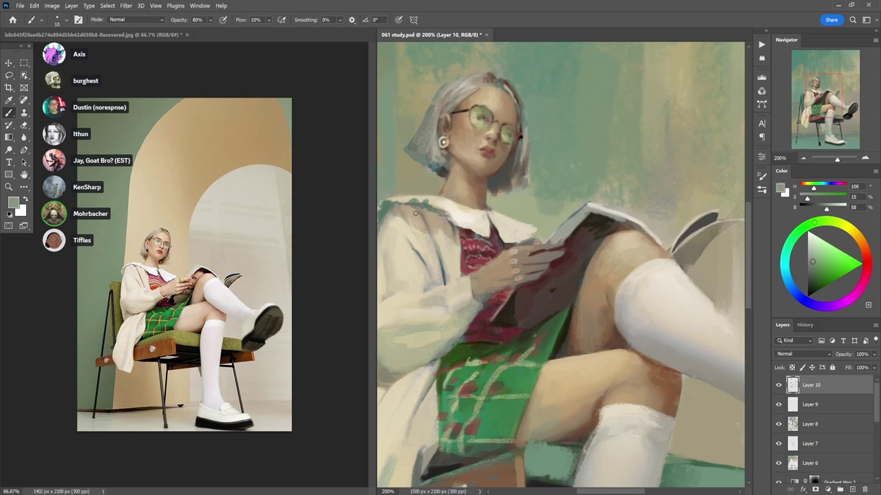
{"action": "left_click", "coordinate": [425, 203], "text": "alt"}
{"action": "scroll", "coordinate": [429, 234], "scroll_direction": "down", "scroll_amount": 1}
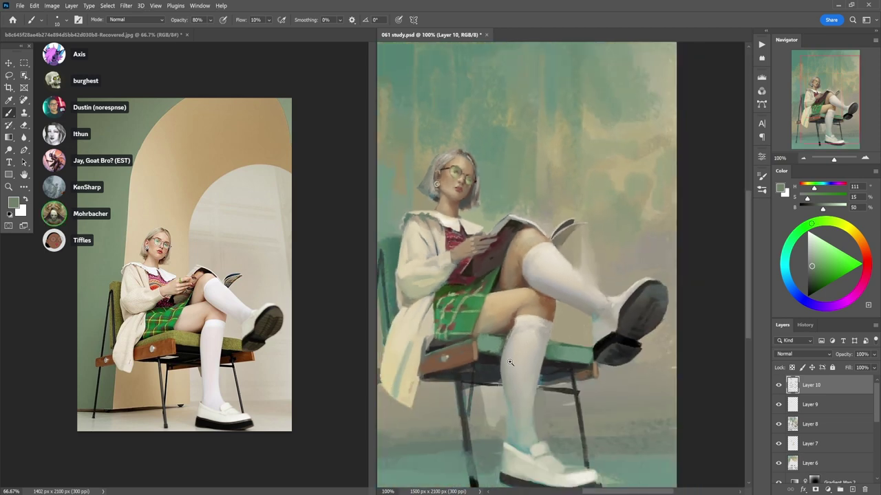
- Refine the chair seat's edge beside the supporting leg's sock with sampled dark and muted greens at 60% brush opacity
{"action": "scroll", "coordinate": [510, 363], "scroll_direction": "up", "scroll_amount": 1}
{"action": "left_click", "coordinate": [505, 305], "text": "alt"}
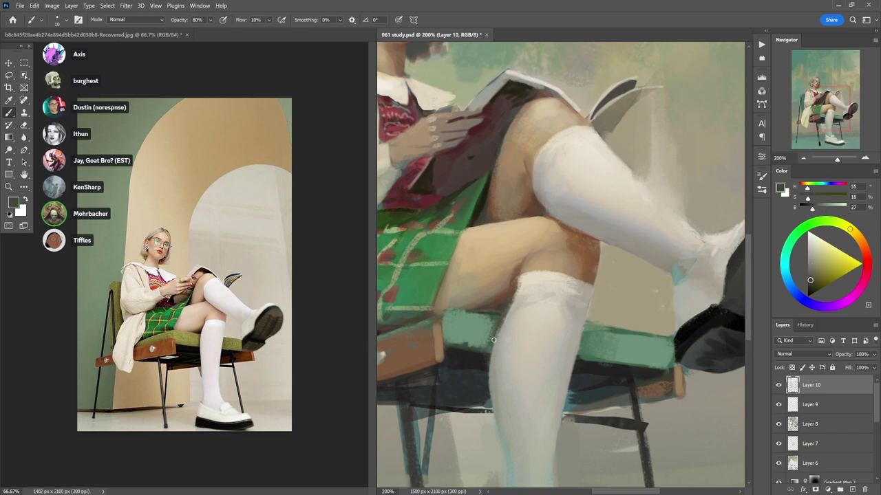
{"action": "left_click", "coordinate": [504, 317], "text": "alt"}
{"action": "left_click", "coordinate": [493, 329], "text": "alt"}
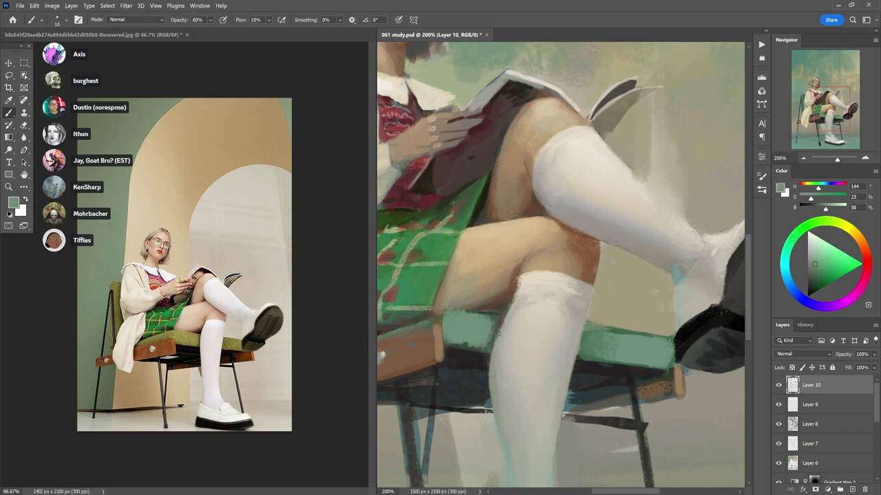
{"action": "left_click", "coordinate": [589, 360], "text": "alt"}
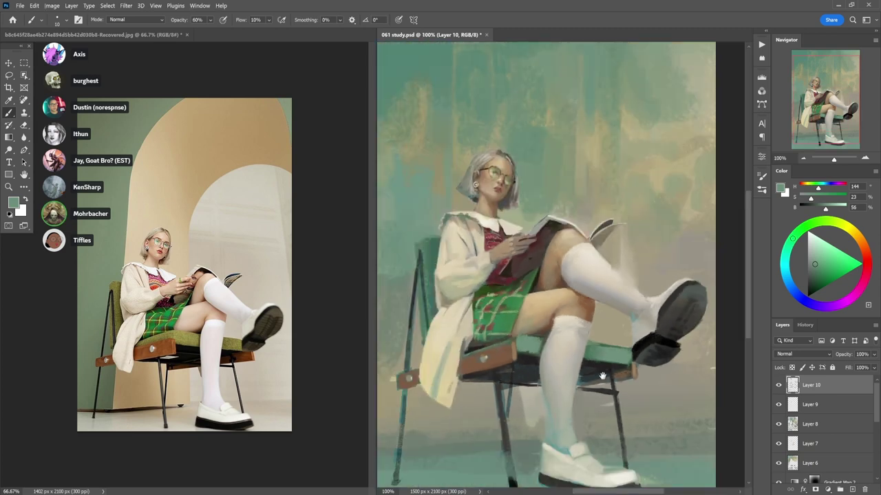
{"action": "left_click", "coordinate": [600, 406], "text": "alt"}
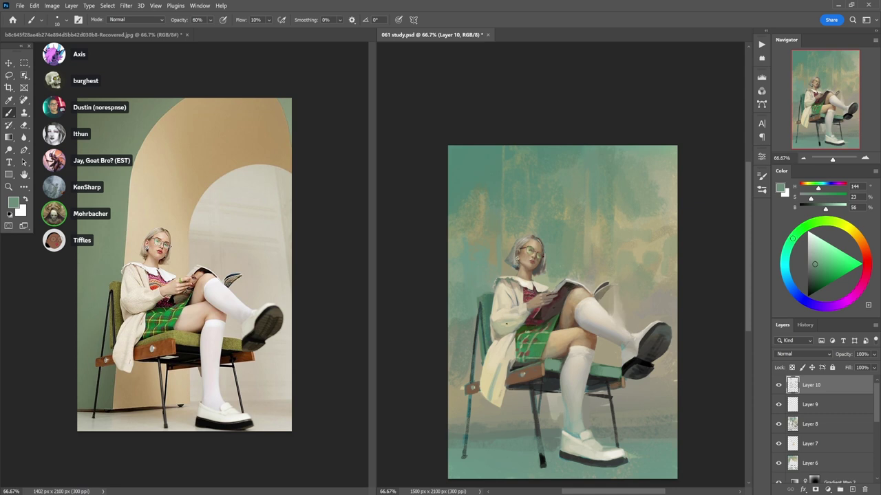
{"action": "left_click", "coordinate": [553, 379], "text": "alt"}
- Select the part of the chair's backrest beside the cardigan with the Lasso tool
{"action": "left_click", "coordinate": [494, 317], "text": "ctrl"}
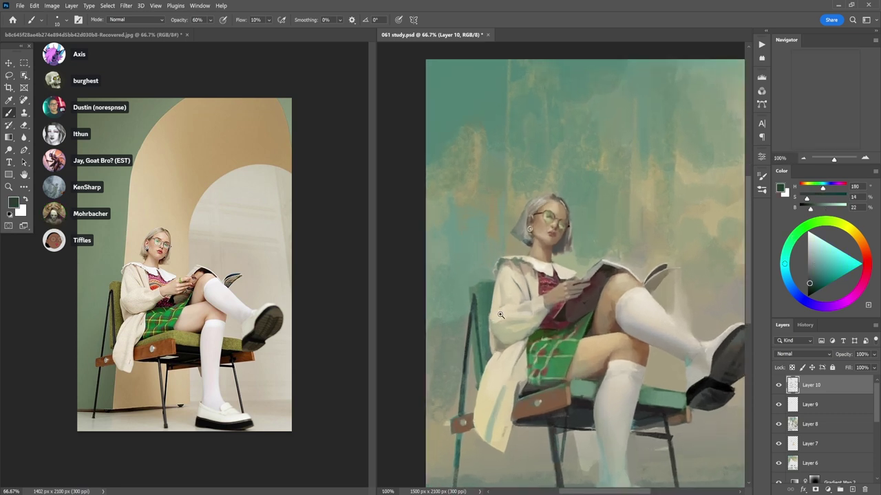
{"action": "left_click", "coordinate": [492, 318], "text": "ctrl"}
{"action": "key", "text": "l"}
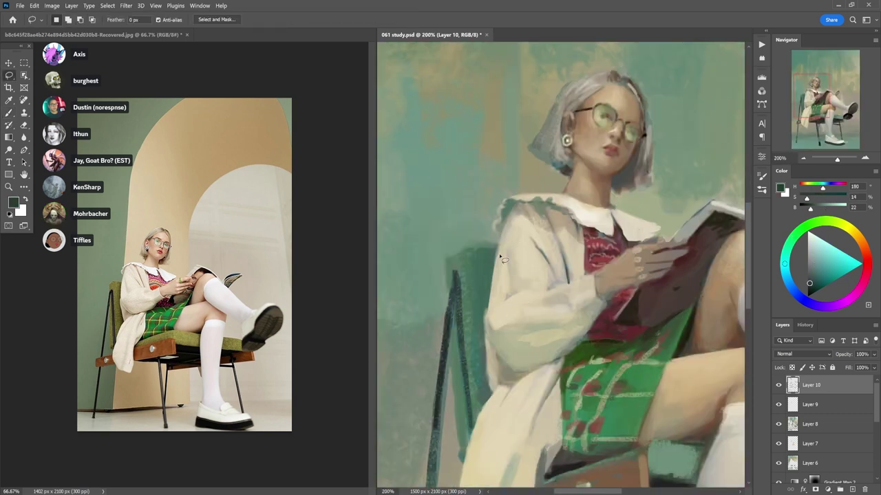
{"action": "mouse_move", "coordinate": [497, 250]}
{"action": "left_mouse_down"}
{"action": "mouse_move", "coordinate": [484, 327]}
{"action": "mouse_move", "coordinate": [492, 399]}
{"action": "mouse_move", "coordinate": [475, 414]}
{"action": "mouse_move", "coordinate": [468, 273]}
{"action": "mouse_move", "coordinate": [495, 249]}
{"action": "left_mouse_up"}
{"action": "key", "text": "b"}
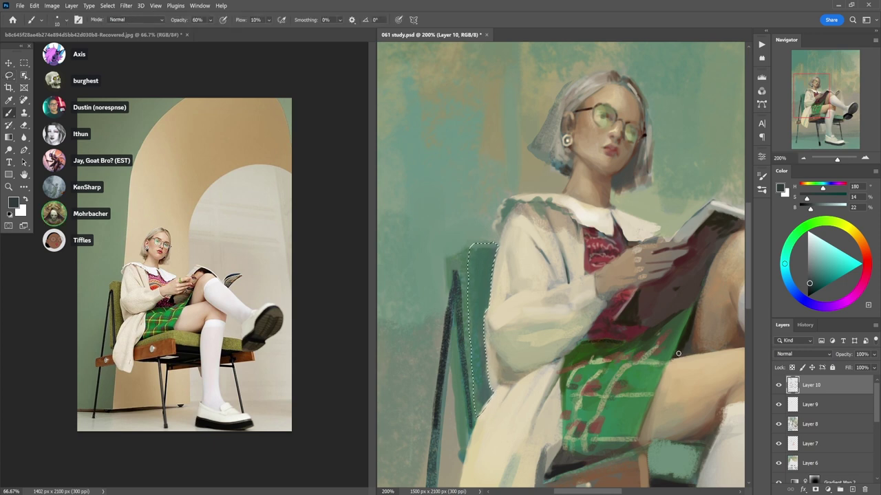
- Darken the selected backrest along the cardigan with the Soft brush at 200 px in black at 40% opacity, and deselect
{"action": "right_click", "coordinate": [552, 289]}
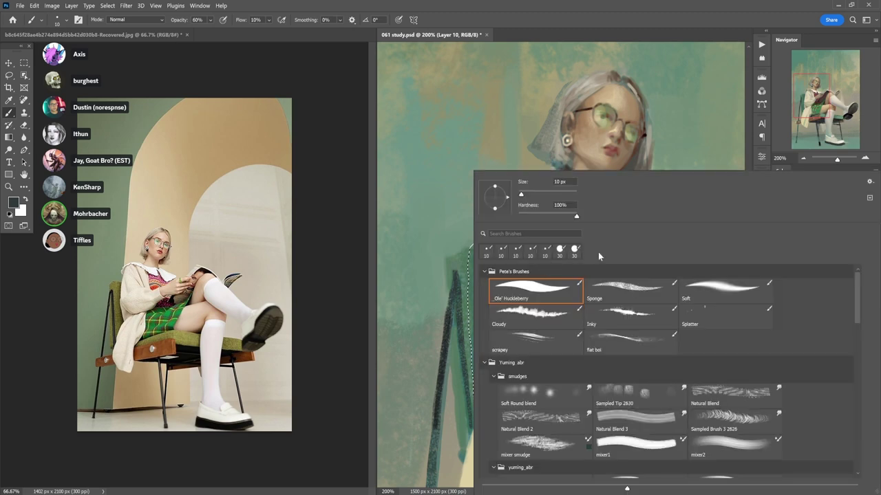
{"action": "left_click", "coordinate": [725, 291]}
{"action": "left_click", "coordinate": [666, 17]}
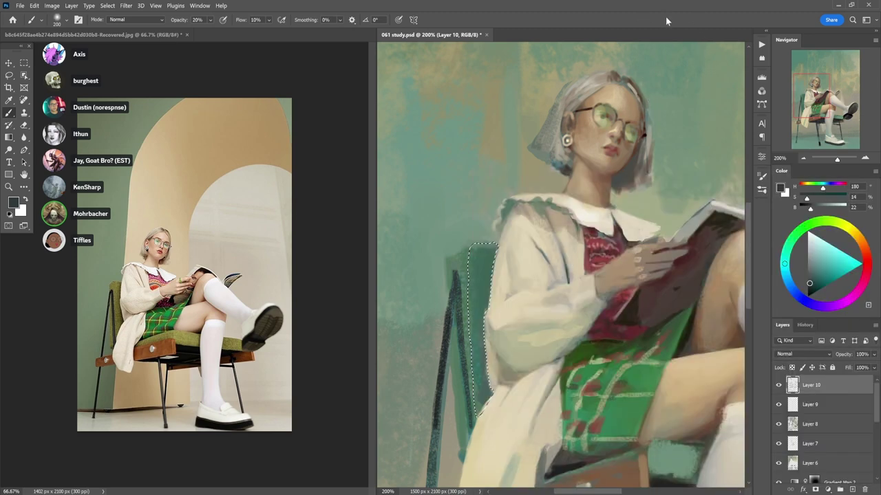
{"action": "left_click", "coordinate": [442, 328], "text": "alt"}
{"action": "key", "text": "d"}
{"action": "key", "text": "4"}
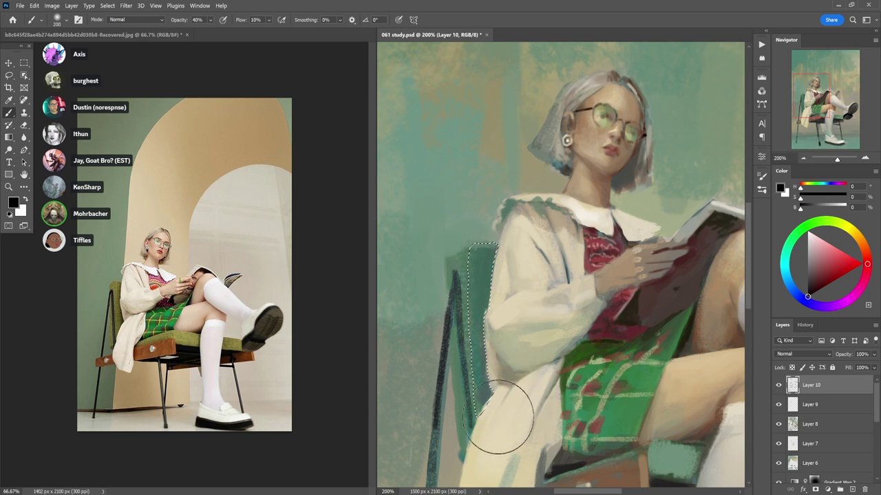
{"action": "mouse_move", "coordinate": [511, 322]}
{"action": "left_mouse_down"}
{"action": "mouse_move", "coordinate": [515, 247]}
{"action": "mouse_move", "coordinate": [509, 399]}
{"action": "left_mouse_up"}
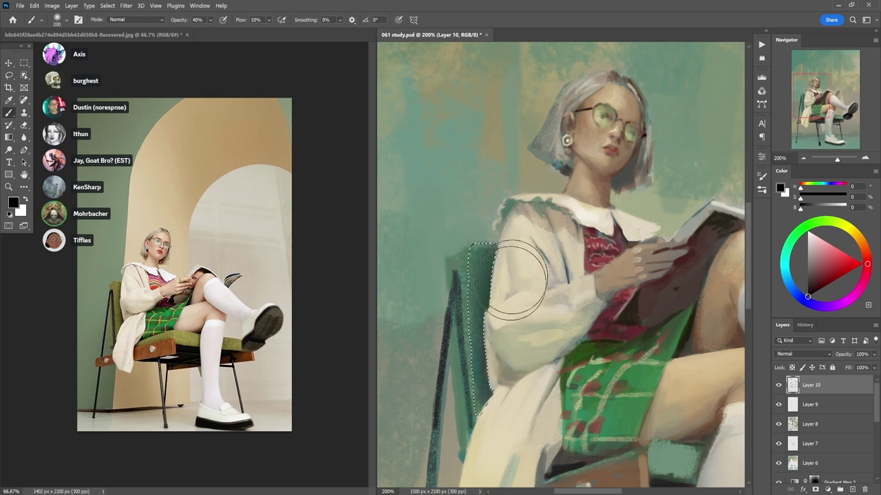
{"action": "key", "text": "ctrl+d"}
{"action": "key", "text": "ctrl+minus"}
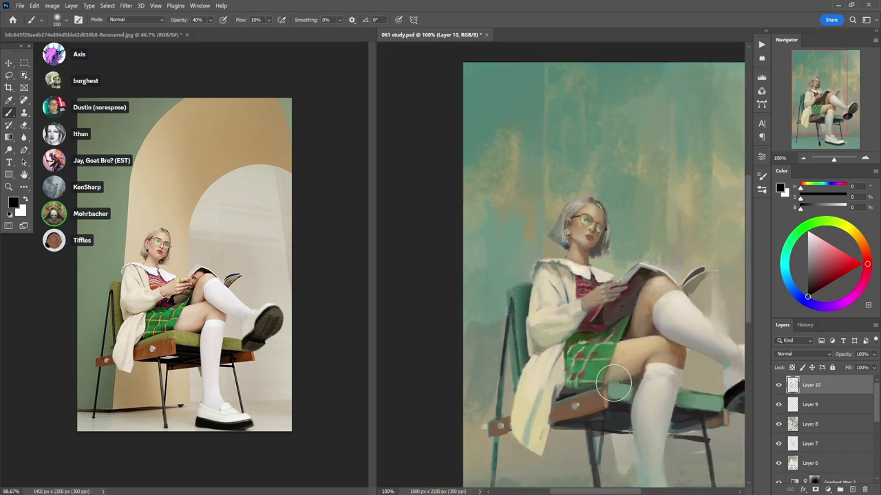
- Lasso the seat cushion area beside the supporting leg's sock, shade it with soft black, and deselect
{"action": "left_click_drag", "start_coordinate": [654, 351], "coordinate": [510, 304]}
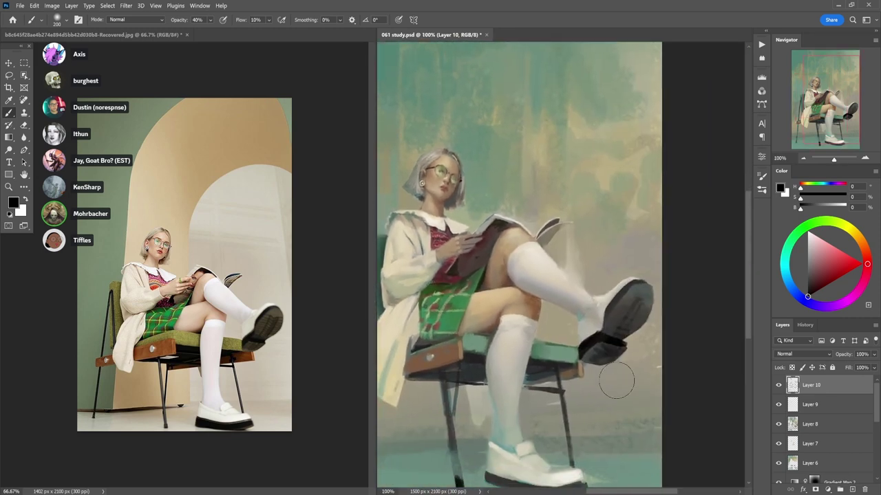
{"action": "left_click_drag", "start_coordinate": [531, 367], "coordinate": [539, 359]}
{"action": "left_click", "coordinate": [538, 358]}
{"action": "key", "text": "l"}
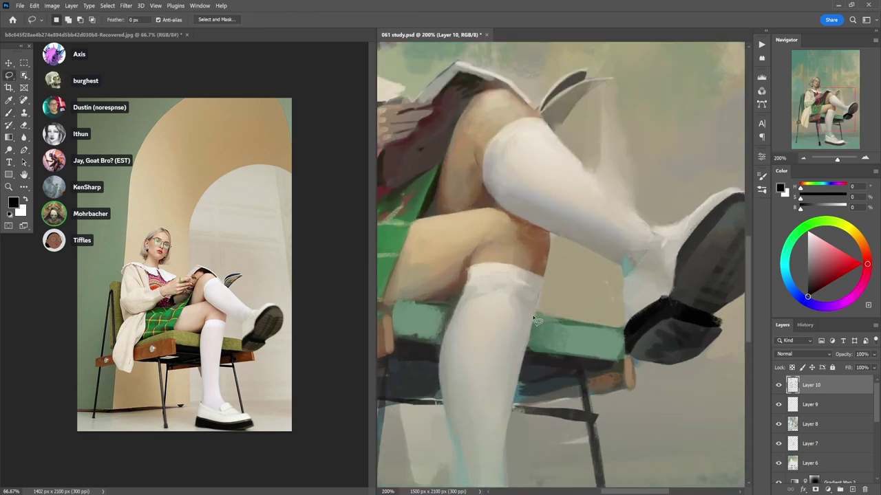
{"action": "mouse_move", "coordinate": [537, 318]}
{"action": "left_mouse_down"}
{"action": "mouse_move", "coordinate": [529, 352]}
{"action": "mouse_move", "coordinate": [565, 364]}
{"action": "mouse_move", "coordinate": [588, 339]}
{"action": "mouse_move", "coordinate": [538, 315]}
{"action": "left_mouse_up"}
{"action": "key", "text": "b"}
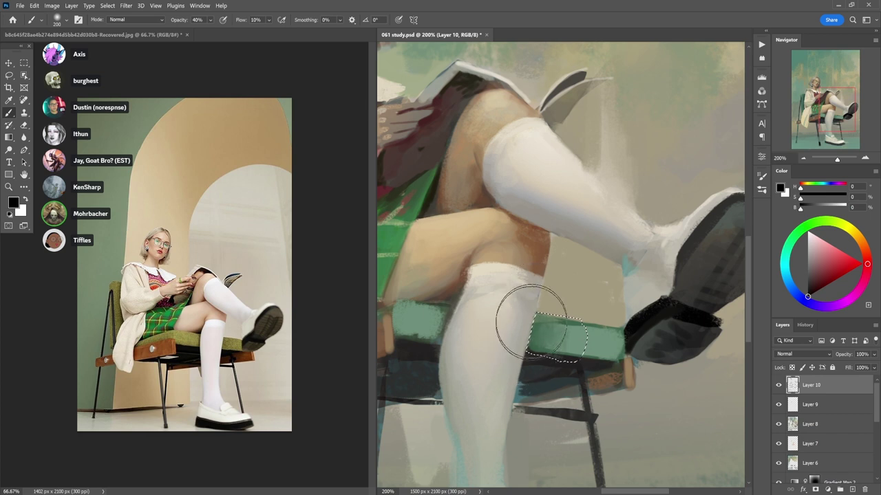
{"action": "key", "text": "ctrl+d"}
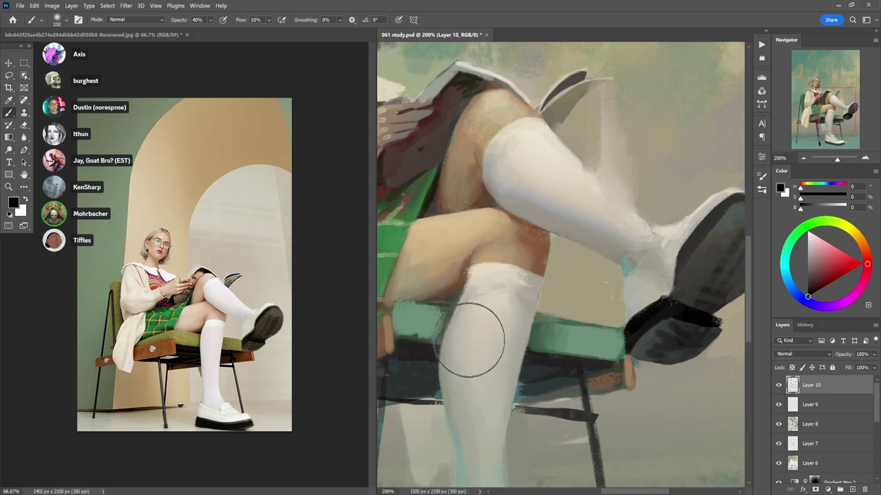
- Clean up the background below the wooden seat rail beside the cardigan with sampled grey-beige using the soft brush at 40% opacity
{"action": "left_click_drag", "start_coordinate": [447, 387], "coordinate": [524, 314]}
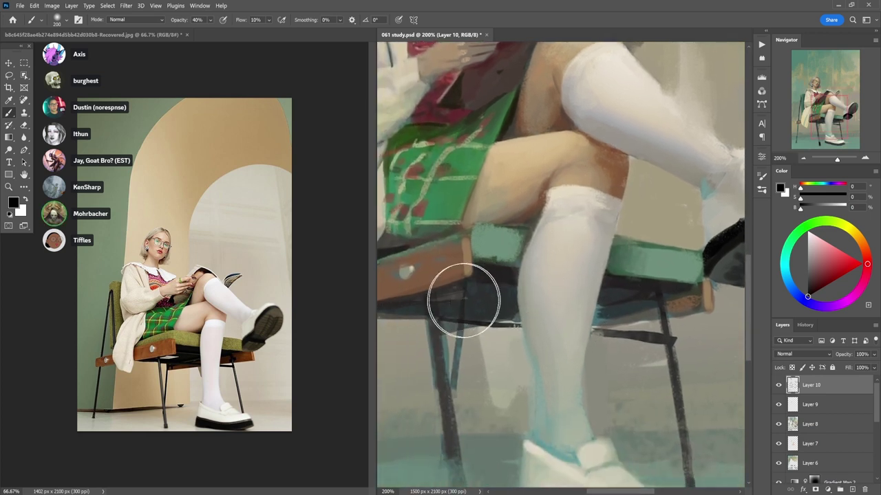
{"action": "left_click_drag", "start_coordinate": [467, 313], "coordinate": [556, 318]}
{"action": "left_click", "coordinate": [477, 333], "text": "alt"}
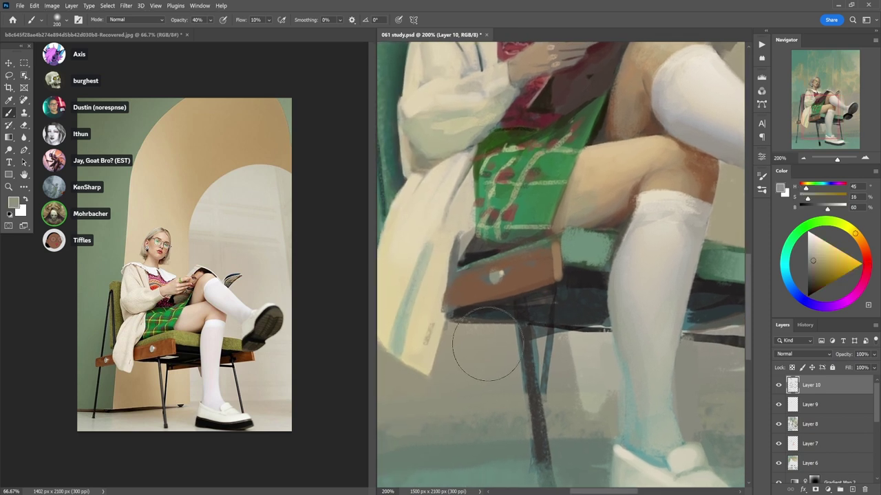
{"action": "left_click_drag", "start_coordinate": [474, 332], "coordinate": [482, 329]}
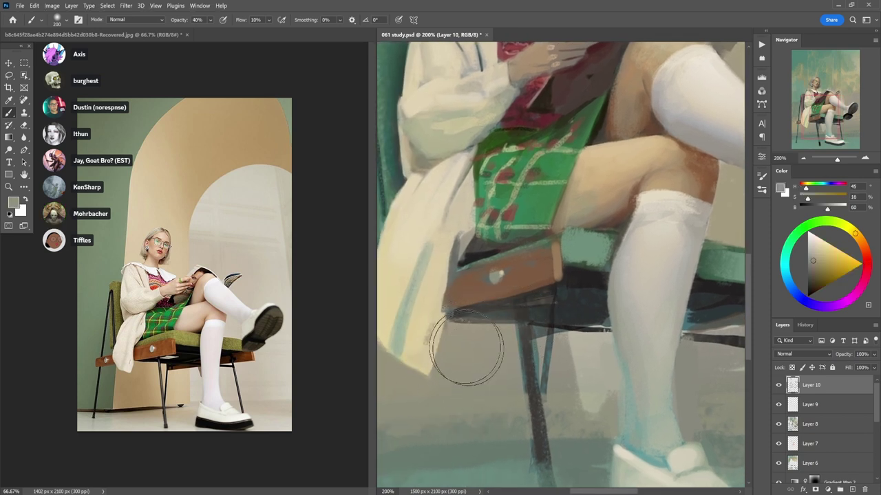
{"action": "key", "text": "l"}
{"action": "key", "text": "b"}
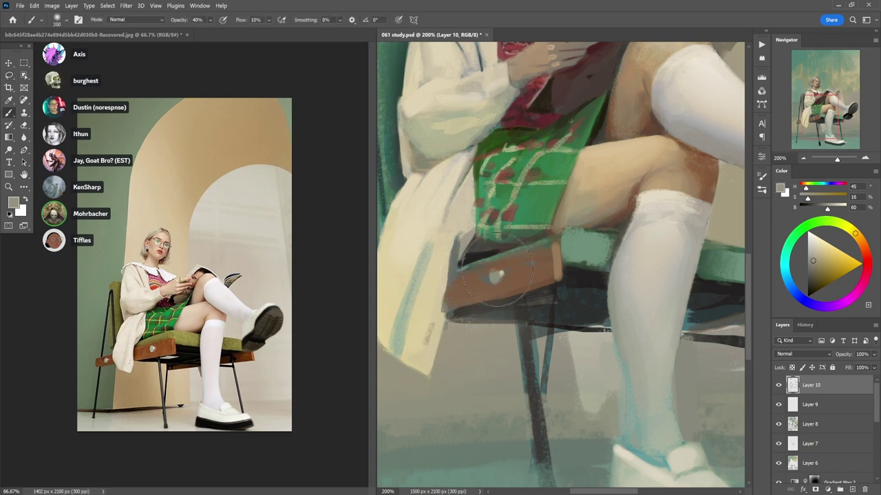
- Sharpen the cardigan's lower edge with sampled cream and grey-beige, using the Ole' Huckleberry brush at 35 px and 100% opacity
{"action": "right_click", "coordinate": [674, 298]}
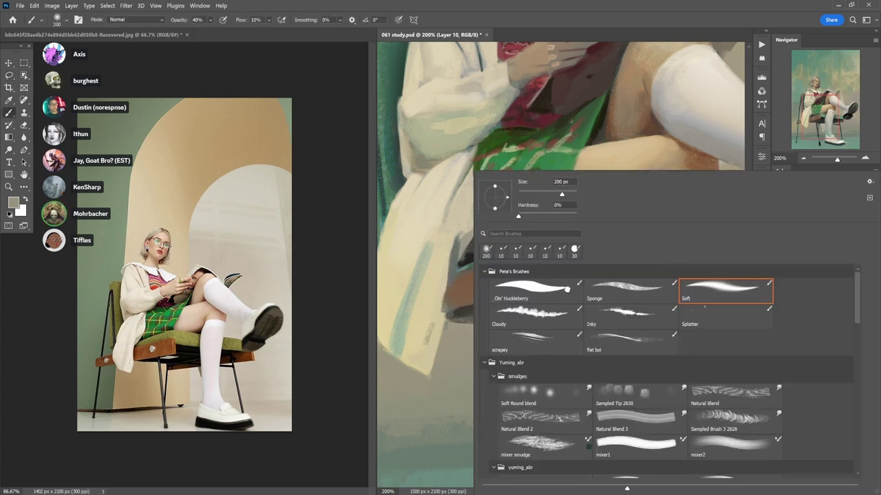
{"action": "left_click", "coordinate": [566, 288]}
{"action": "left_click", "coordinate": [428, 275]}
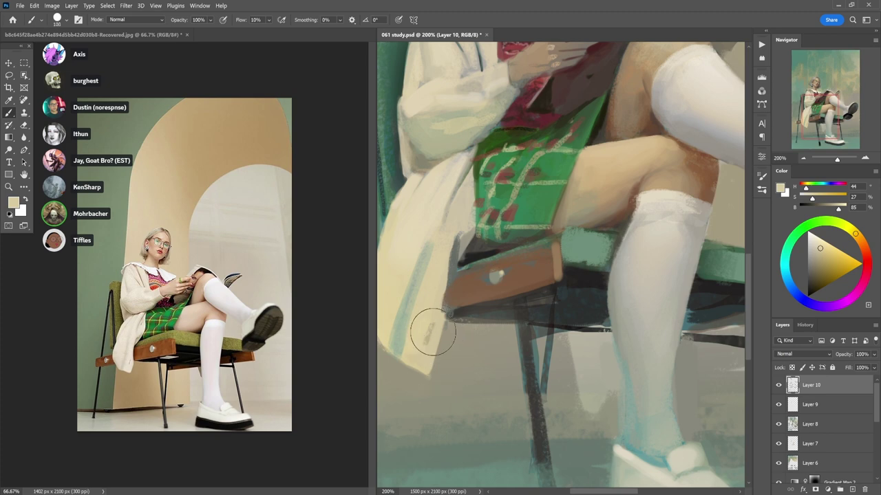
{"action": "key", "text": "bracketleft"}
{"action": "key", "text": "bracketleft"}
{"action": "key", "text": "bracketleft"}
{"action": "key", "text": "bracketleft"}
{"action": "key", "text": "bracketleft"}
{"action": "key", "text": "bracketleft"}
{"action": "key", "text": "bracketleft"}
{"action": "key", "text": "bracketleft"}
{"action": "left_click", "coordinate": [433, 339], "text": "alt"}
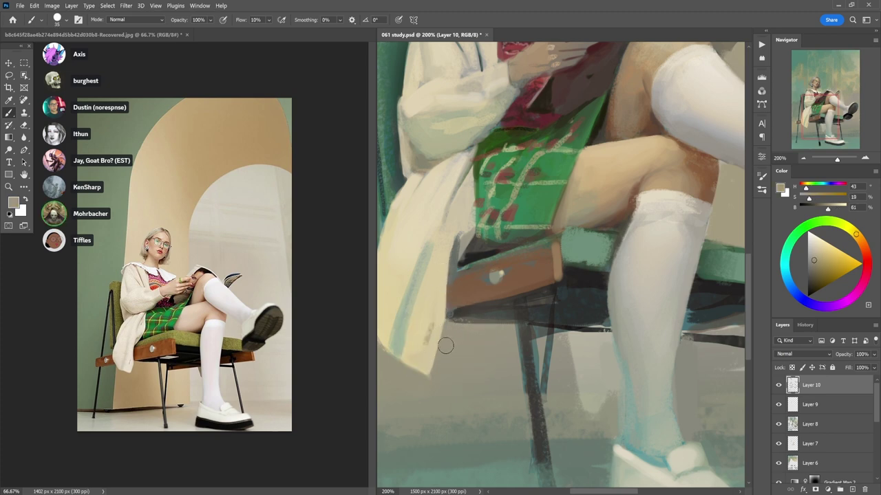
{"action": "scroll", "coordinate": [445, 346], "scroll_direction": "down", "scroll_amount": 5}
{"action": "scroll", "coordinate": [461, 277], "scroll_direction": "up", "scroll_amount": 5}
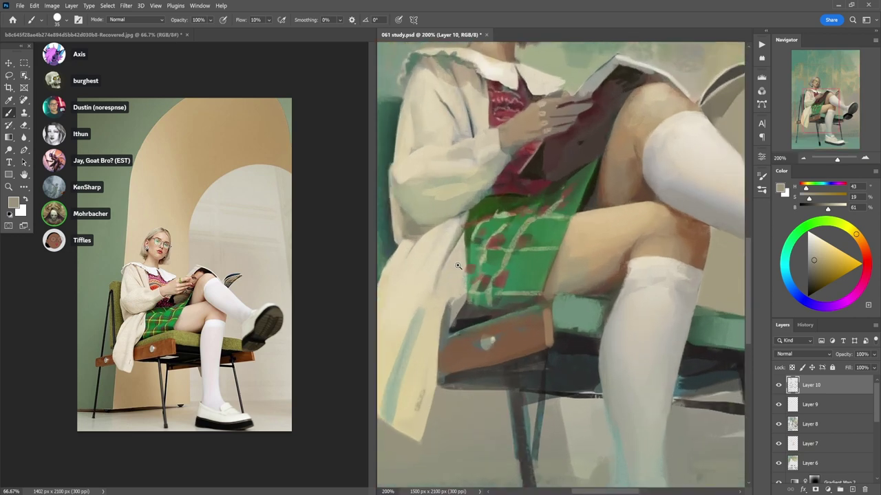
- Blend the cardigan sleeve's underside beside the skirt with sampled grey-green and cream, using the 35 px brush at 60 to 70% opacity
{"action": "left_click", "coordinate": [464, 208], "text": "alt"}
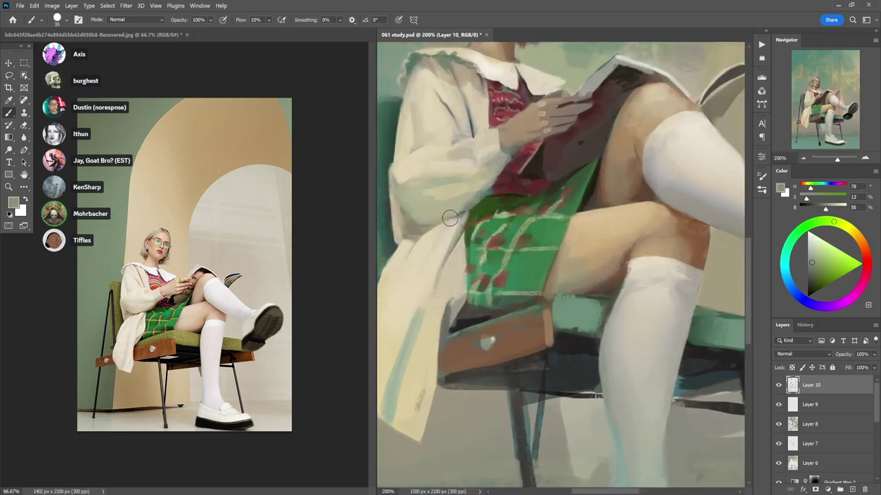
{"action": "key", "text": "6"}
{"action": "left_click", "coordinate": [457, 209], "text": "alt"}
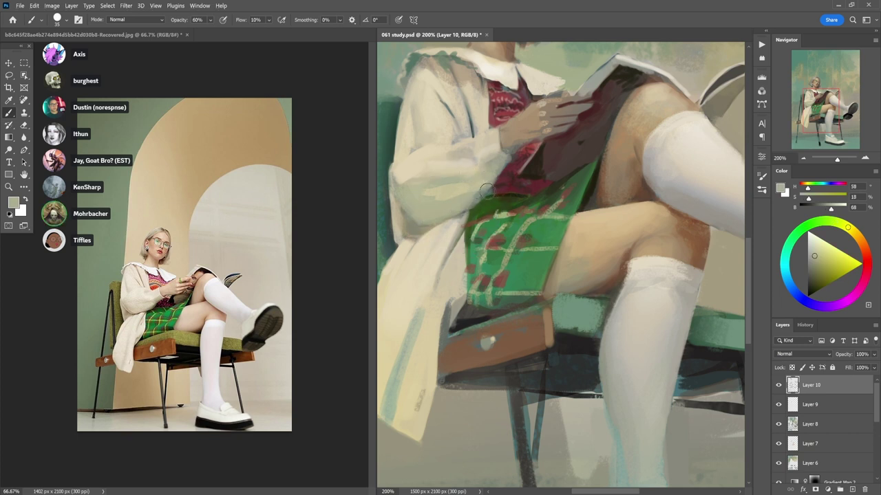
{"action": "left_click", "coordinate": [470, 194], "text": "alt"}
{"action": "key", "text": "7"}
{"action": "left_click", "coordinate": [452, 191], "text": "alt"}
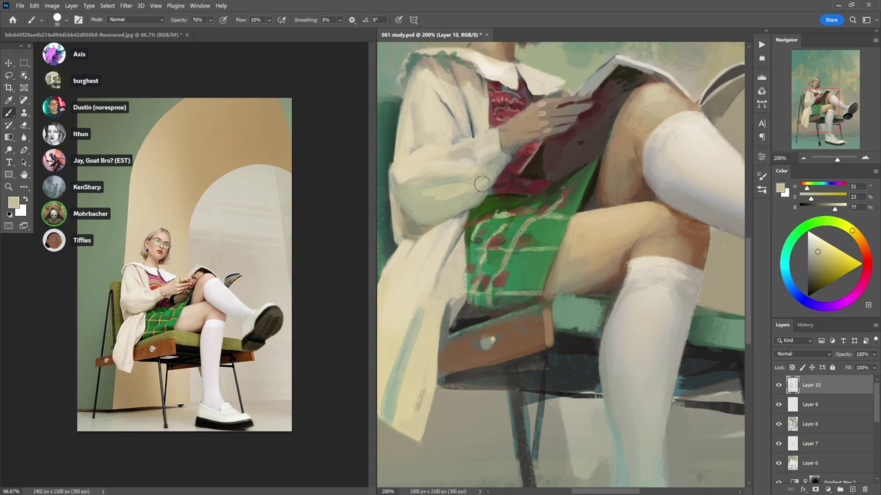
- Soften the forearm folds of the cardigan sleeve with sampled cream and grey-beige tones at 30% and 80% opacity
{"action": "key", "text": "3"}
{"action": "left_click", "coordinate": [441, 196], "text": "alt"}
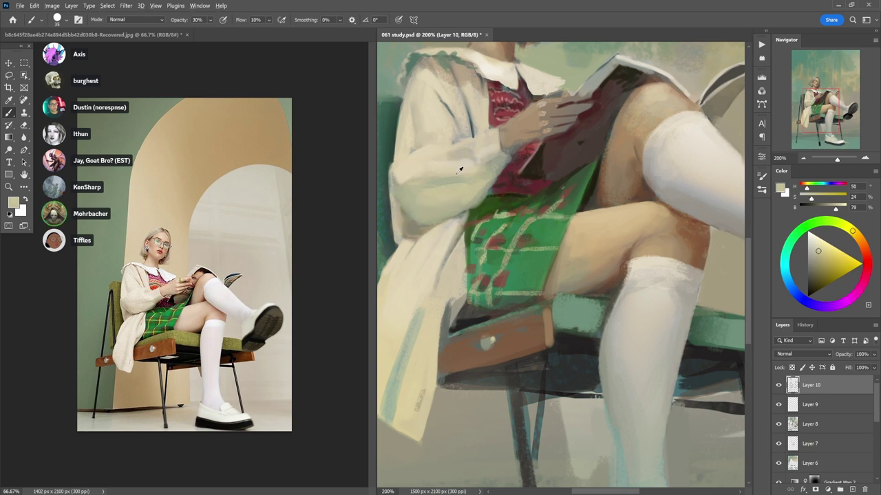
{"action": "left_click", "coordinate": [461, 168], "text": "alt"}
{"action": "key", "text": "8"}
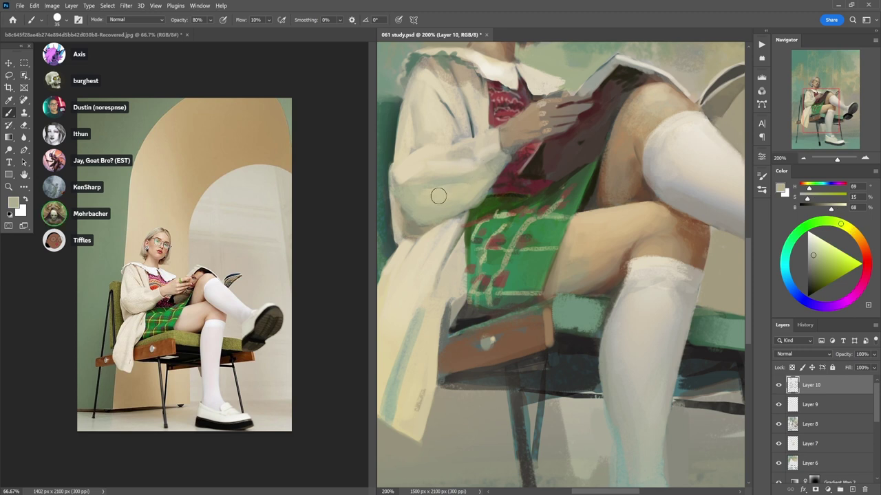
{"action": "left_click", "coordinate": [487, 157], "text": "alt"}
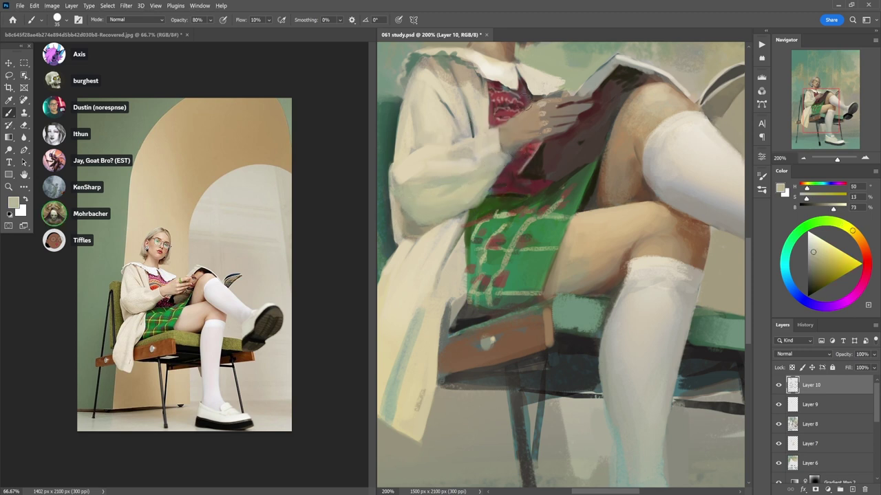
{"action": "left_click", "coordinate": [496, 146], "text": "alt"}
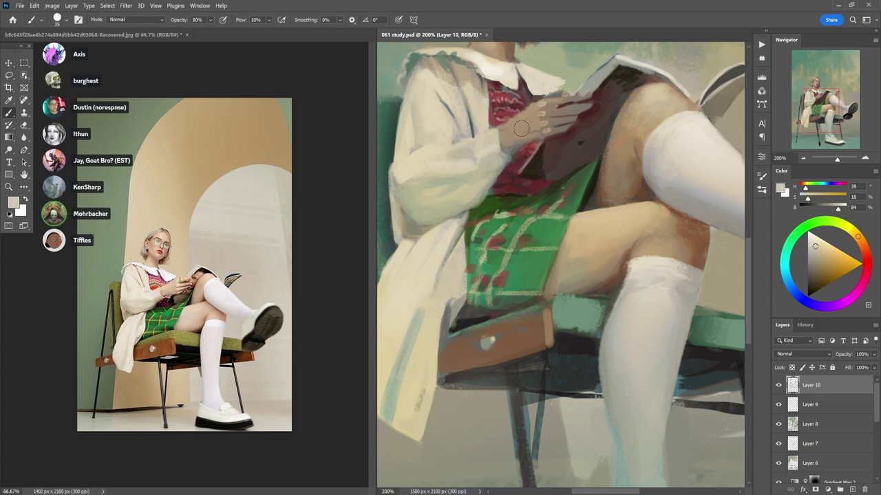
- Define the sleeve cuff at the wrist with sampled off-white and grey, using a 15 px brush at 100% and 50% opacity
{"action": "key", "text": "9"}
{"action": "key", "text": "bracketleft"}
{"action": "key", "text": "bracketleft"}
{"action": "key", "text": "0"}
{"action": "left_click", "coordinate": [500, 83], "text": "alt"}
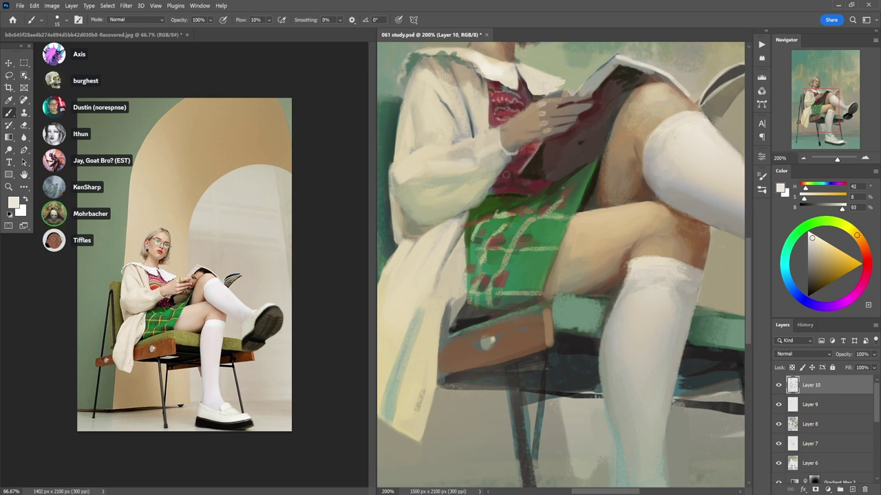
{"action": "left_click", "coordinate": [520, 159], "text": "alt"}
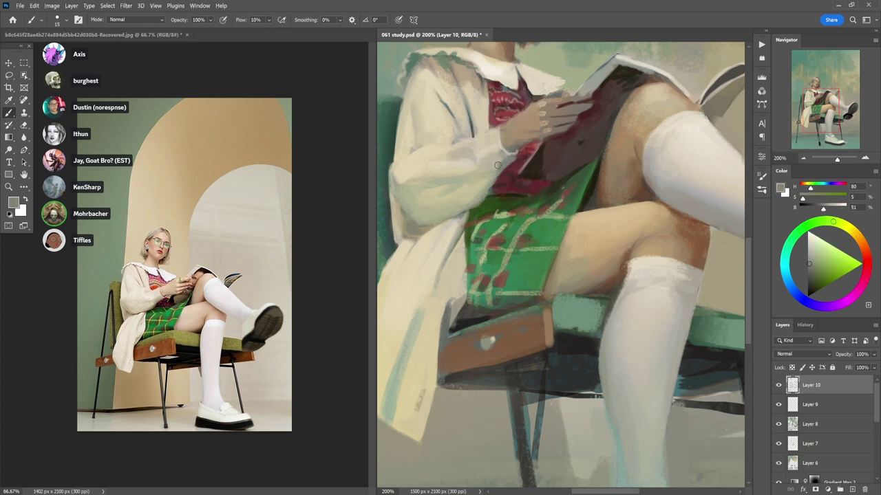
{"action": "key", "text": "5"}
- Refine the white collar and cardigan edges with sampled cream, off-white and grey-green, using the 15 px brush at up to 90% opacity
{"action": "left_click_drag", "start_coordinate": [480, 205], "coordinate": [481, 246]}
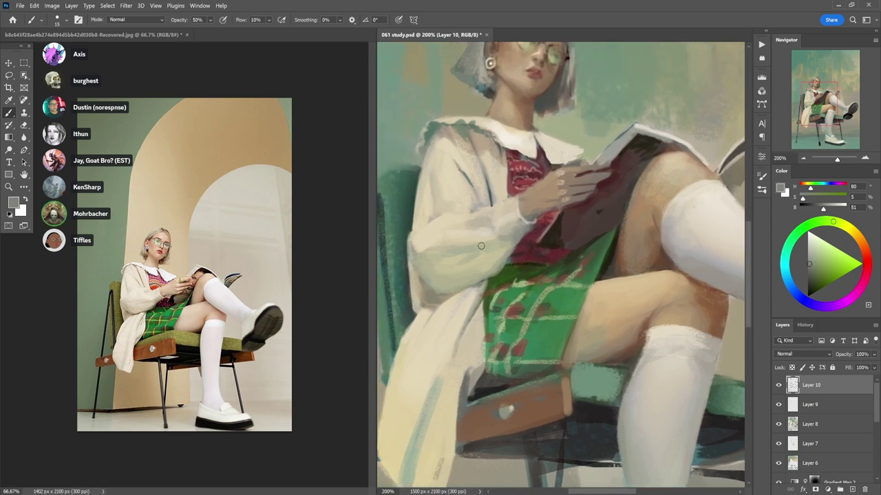
{"action": "left_click", "coordinate": [427, 217], "text": "alt"}
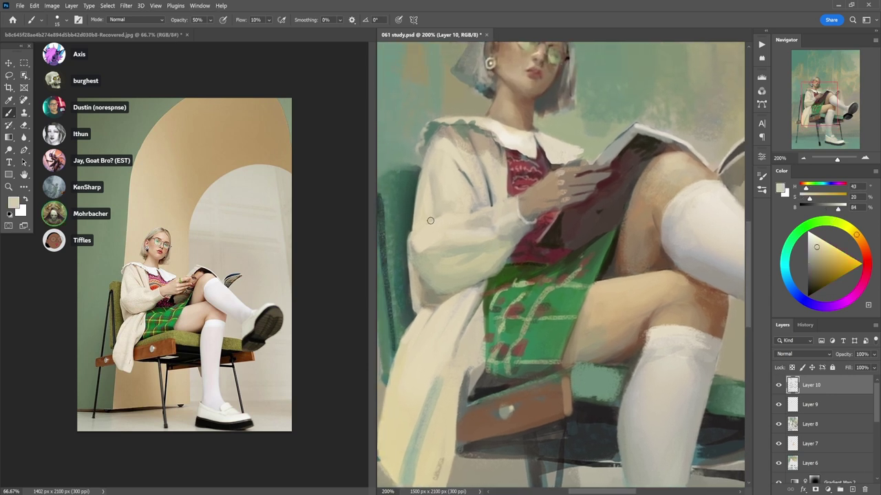
{"action": "left_click", "coordinate": [505, 139], "text": "alt"}
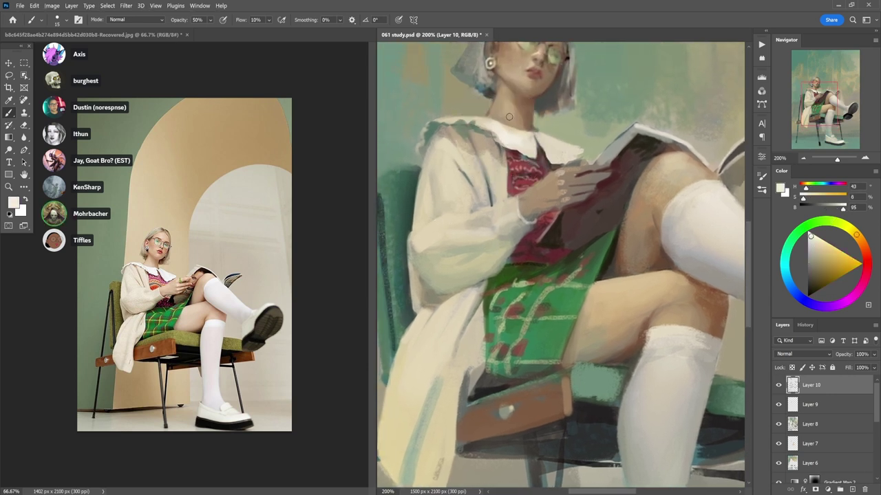
{"action": "left_click", "coordinate": [473, 121], "text": "alt"}
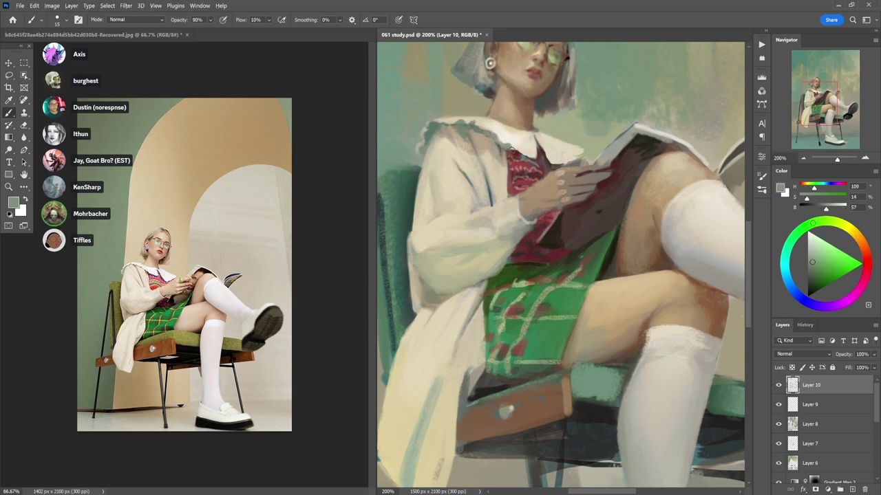
{"action": "scroll", "coordinate": [558, 131], "scroll_direction": "down", "scroll_amount": 2}
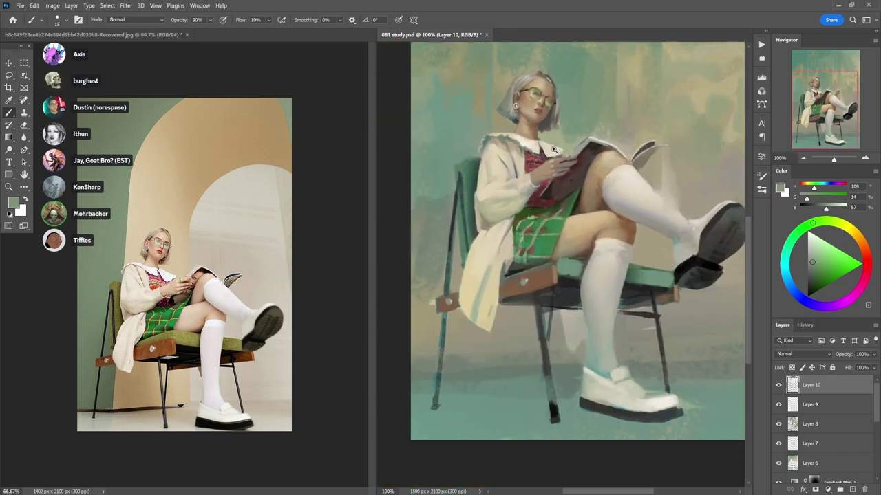
{"action": "scroll", "coordinate": [558, 161], "scroll_direction": "up", "scroll_amount": 2}
{"action": "left_click", "coordinate": [552, 163], "text": "alt"}
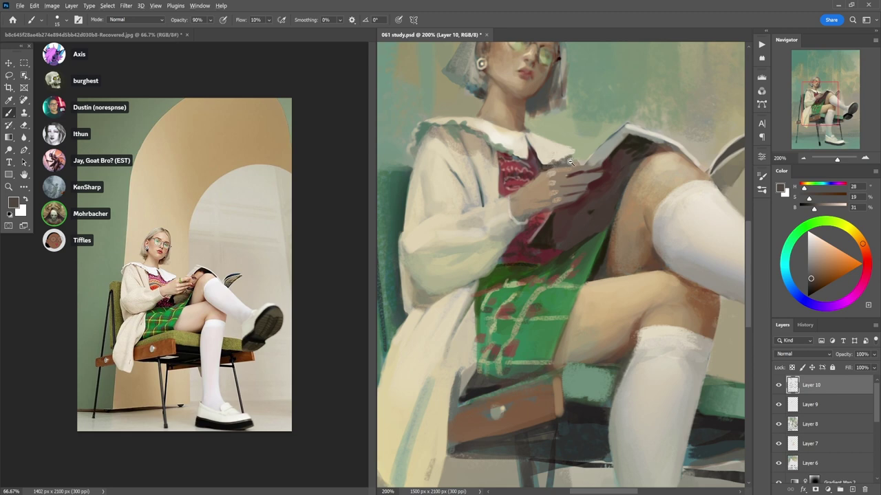
{"action": "scroll", "coordinate": [571, 161], "scroll_direction": "down", "scroll_amount": 2}
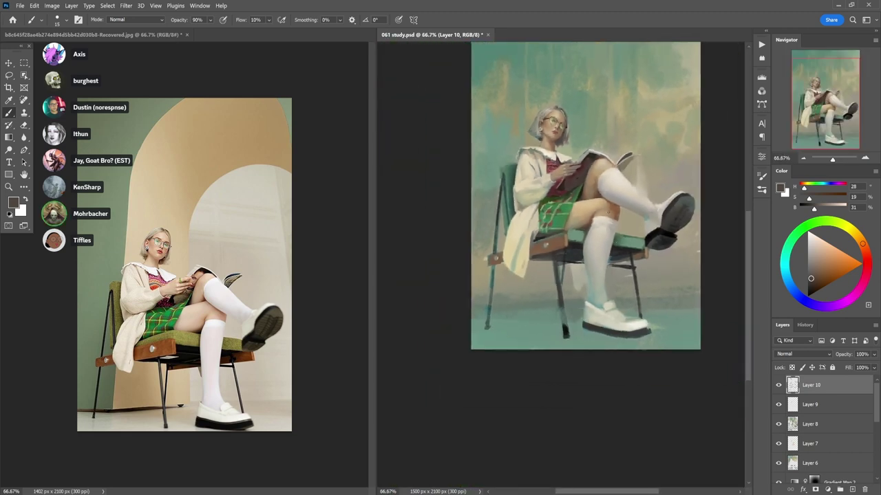
- Paint the seat cushion strip between the skirt and the wooden rail in sampled grey-green, with the brush enlarged to 45 px at 90% opacity
{"action": "scroll", "coordinate": [575, 244], "scroll_direction": "up", "scroll_amount": 1}
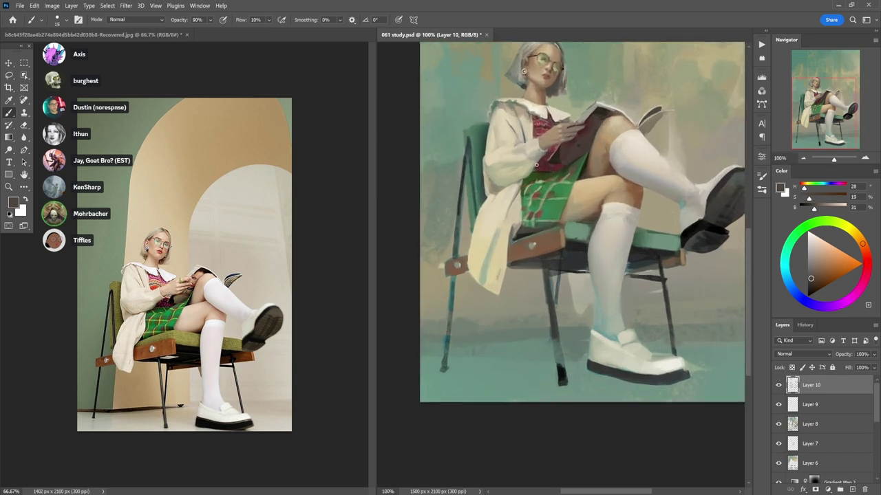
{"action": "left_click_drag", "start_coordinate": [616, 153], "coordinate": [612, 237]}
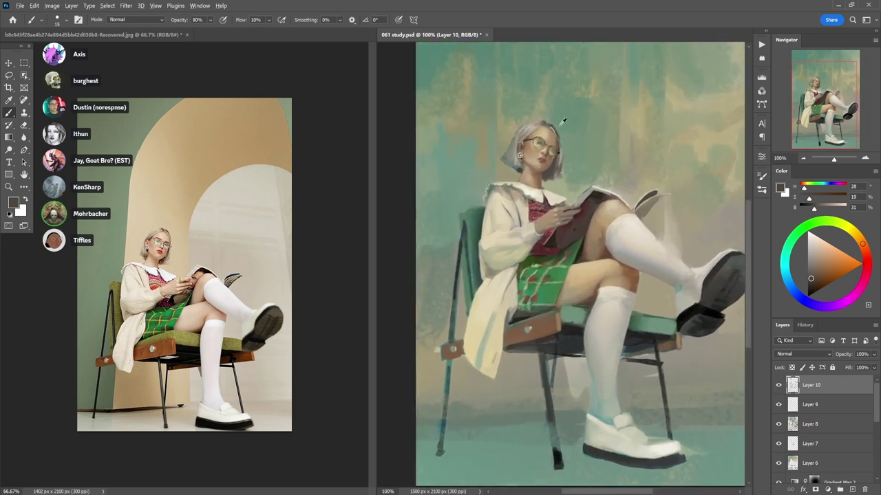
{"action": "left_click", "coordinate": [583, 138], "text": "alt"}
{"action": "key", "text": "bracketright"}
{"action": "key", "text": "bracketright"}
{"action": "key", "text": "bracketright"}
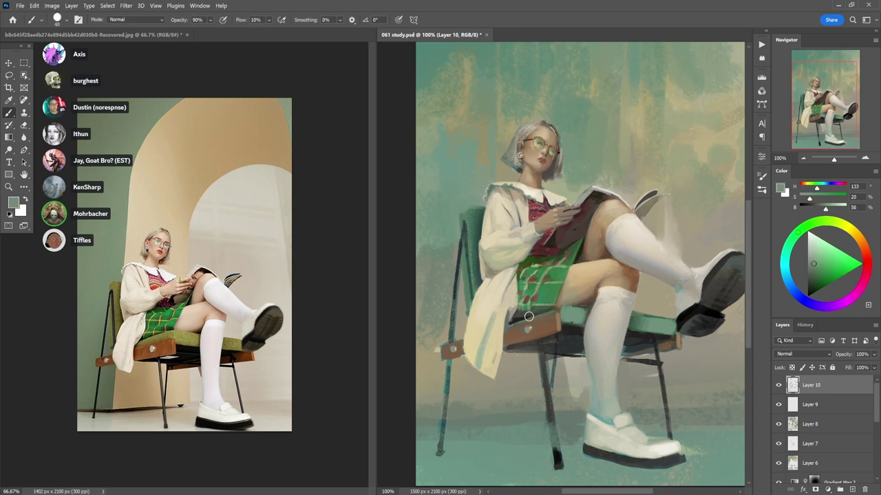
{"action": "left_click_drag", "start_coordinate": [509, 329], "coordinate": [554, 307]}
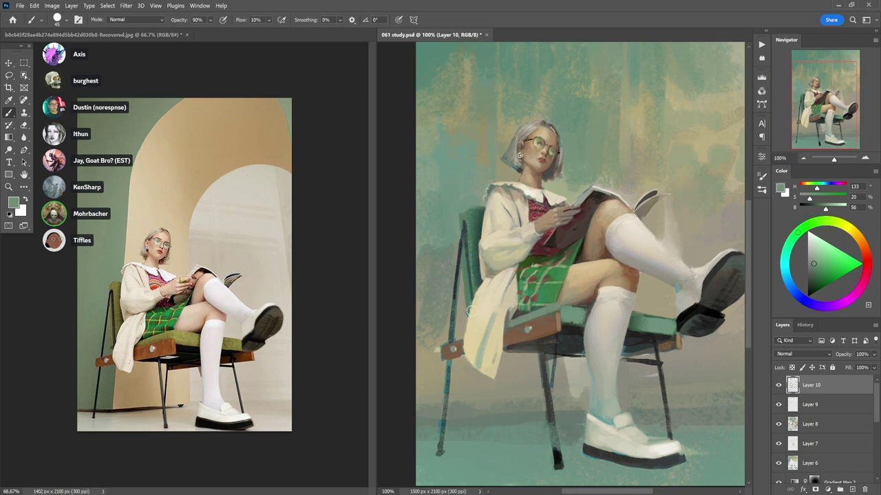
- Touch up the green chair backrest beside the cardigan with its sampled green, using the 45 px brush at 90% opacity
{"action": "key", "text": "6"}
{"action": "left_click", "coordinate": [468, 274], "text": "alt"}
{"action": "key", "text": "9"}
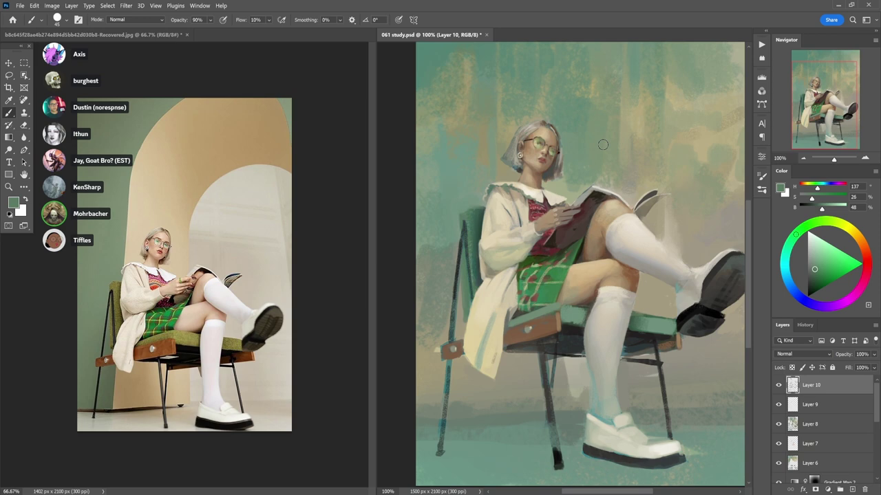
- Lasso a narrow strip along the raised thigh beside the book, paint it with sampled skin tones at 60% and 30% opacity, and deselect
{"action": "scroll", "coordinate": [603, 210], "scroll_direction": "up", "scroll_amount": 2}
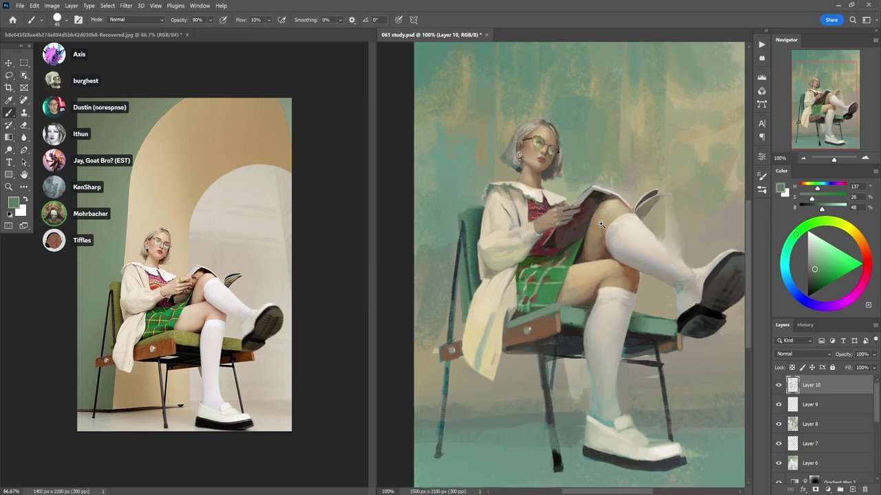
{"action": "key", "text": "l"}
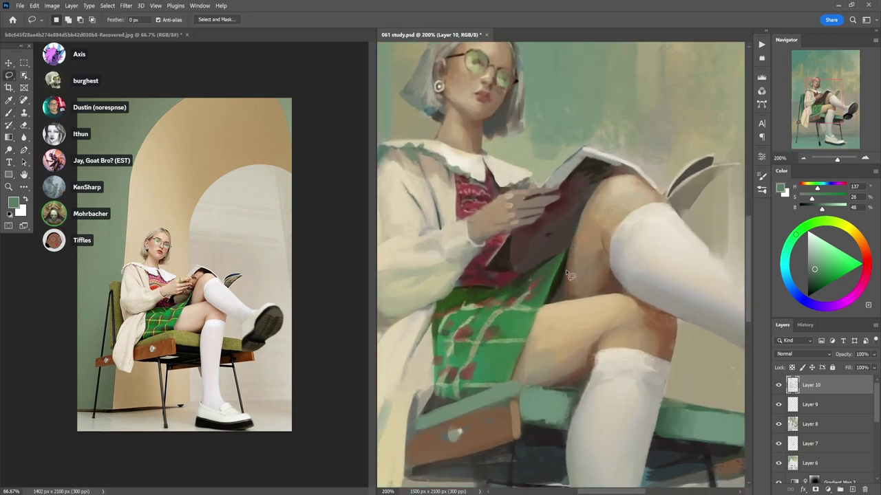
{"action": "left_click_drag", "start_coordinate": [567, 272], "coordinate": [576, 232]}
{"action": "mouse_move", "coordinate": [588, 198]}
{"action": "left_mouse_down"}
{"action": "mouse_move", "coordinate": [602, 182]}
{"action": "mouse_move", "coordinate": [620, 178]}
{"action": "mouse_move", "coordinate": [567, 291]}
{"action": "left_mouse_up"}
{"action": "key", "text": "b"}
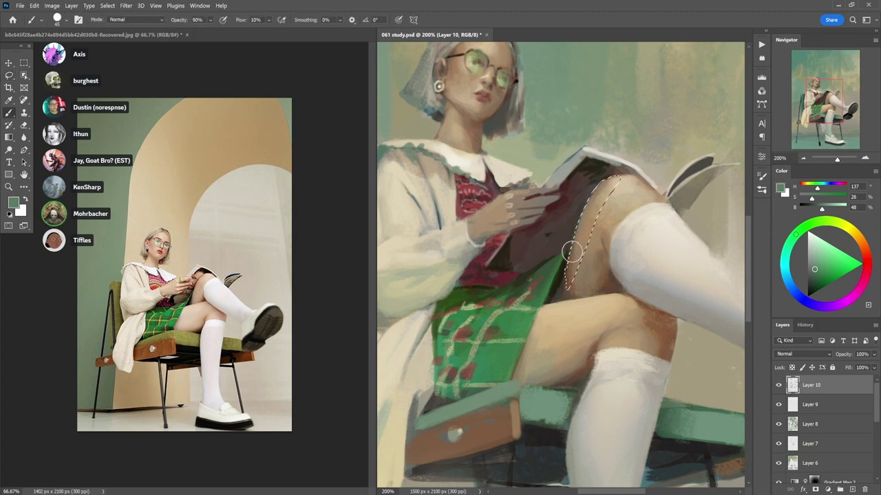
{"action": "left_click", "coordinate": [574, 229], "text": "alt"}
{"action": "key", "text": "6"}
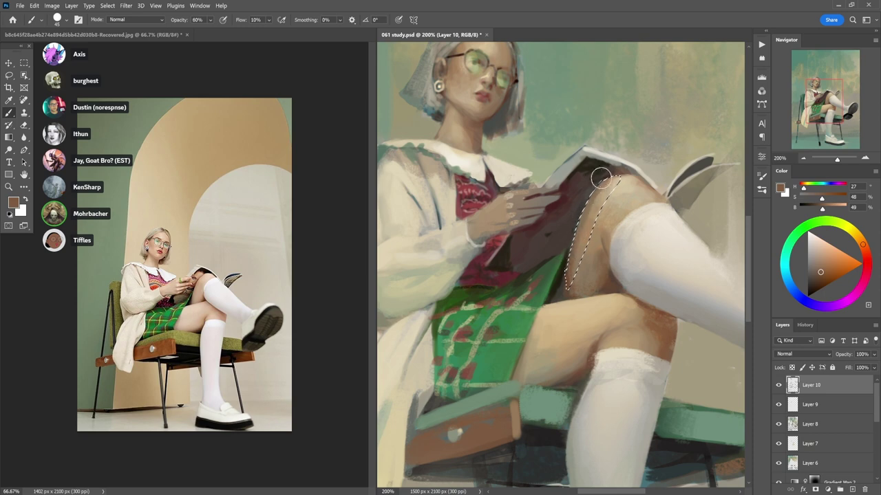
{"action": "left_click", "coordinate": [608, 188], "text": "alt"}
{"action": "key", "text": "3"}
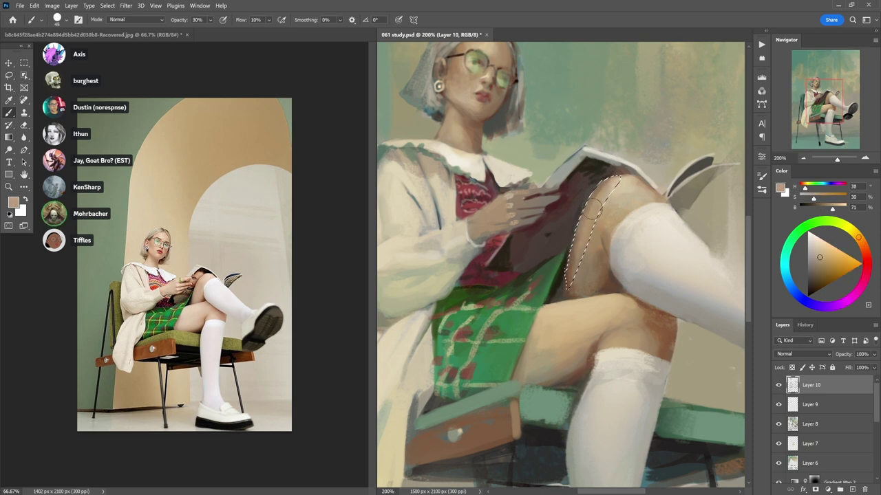
{"action": "key", "text": "ctrl+d"}
- Smooth the raised thigh's shading and its edge under the book with sampled skin tones and dark brown at 30% opacity
{"action": "left_click_drag", "start_coordinate": [582, 278], "coordinate": [583, 251]}
{"action": "left_click", "coordinate": [581, 251], "text": "alt"}
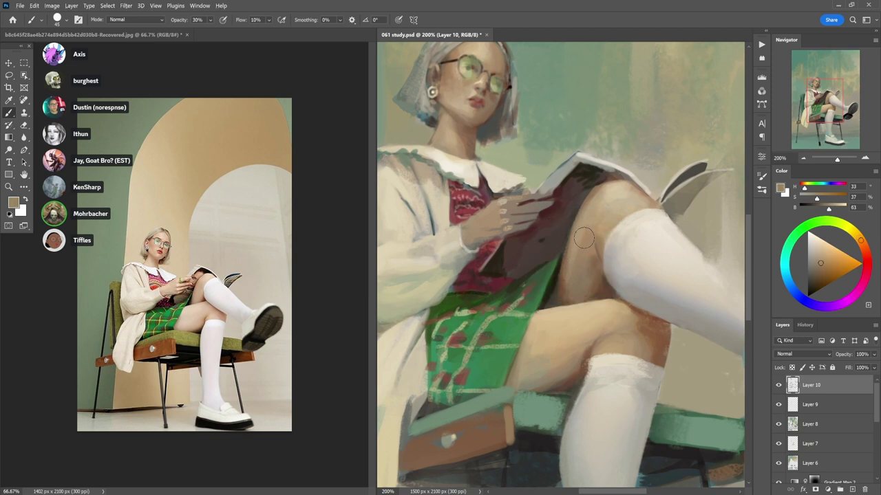
{"action": "left_click", "coordinate": [575, 239], "text": "alt"}
{"action": "left_click_drag", "start_coordinate": [575, 239], "coordinate": [574, 293]}
{"action": "left_click", "coordinate": [604, 195], "text": "alt"}
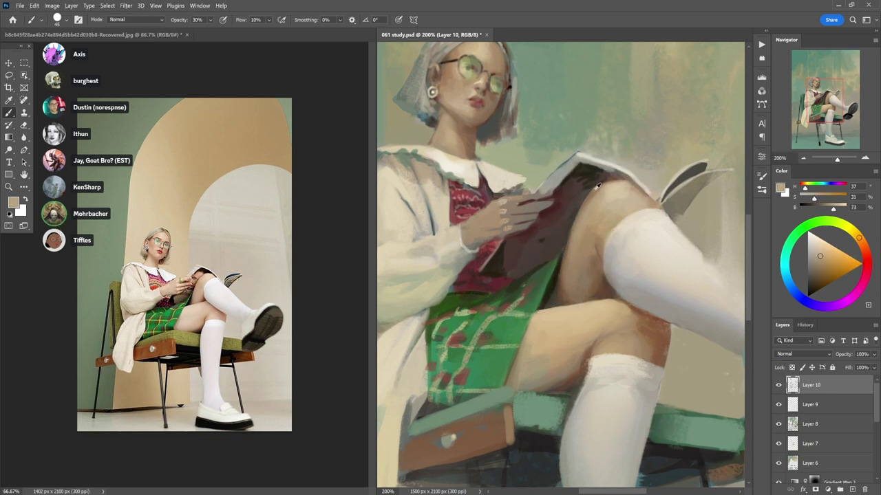
{"action": "left_click", "coordinate": [595, 178], "text": "alt"}
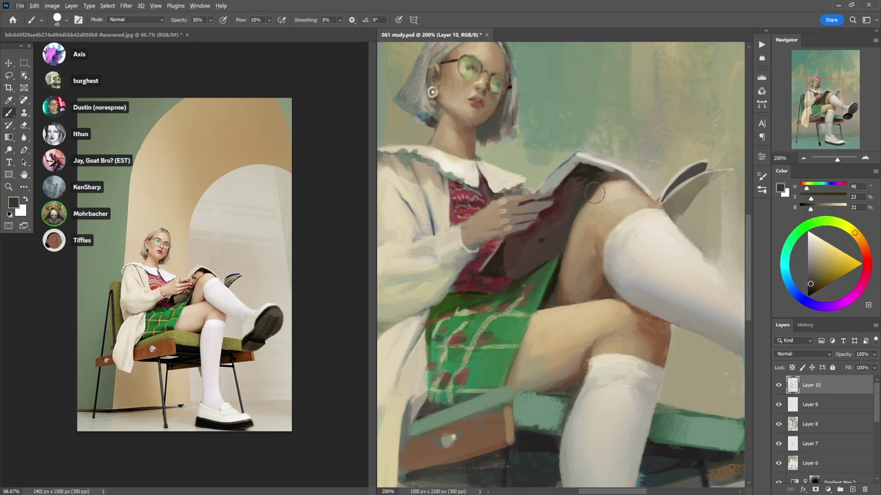
- Refine the upper part of the raised shoe with sampled off-white and light grey, using the 45 px brush at 40% opacity
{"action": "key", "text": "ctrl+0"}
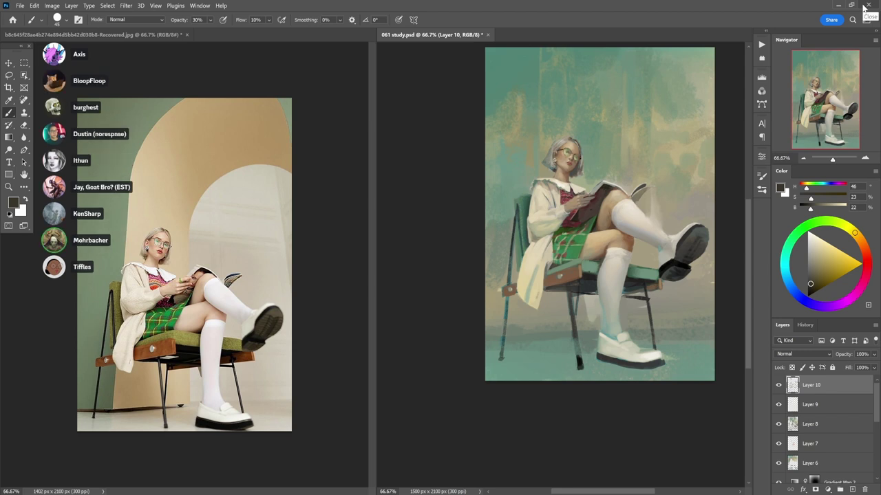
{"action": "left_click", "coordinate": [644, 360], "text": "alt"}
{"action": "key", "text": "4"}
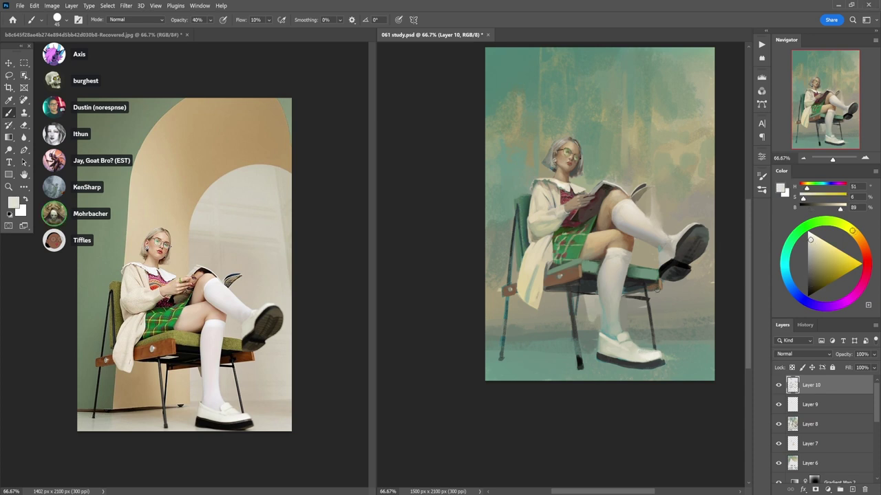
{"action": "scroll", "coordinate": [666, 263], "scroll_direction": "up", "scroll_amount": 1}
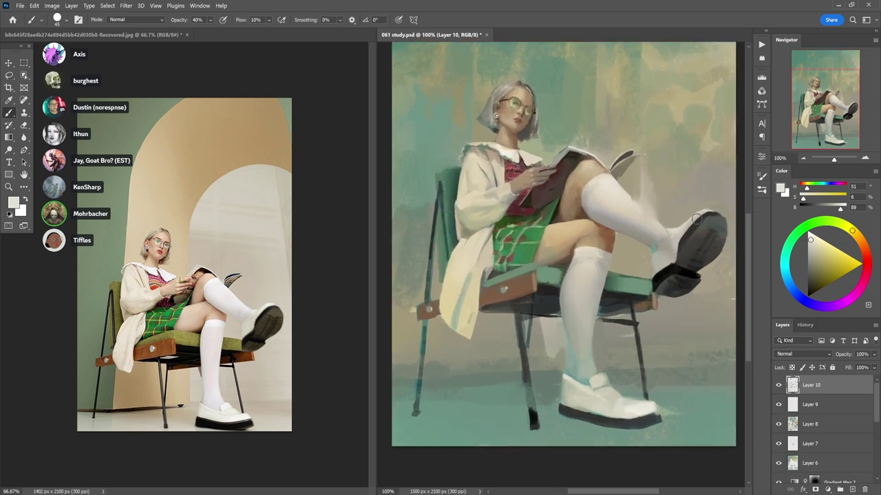
{"action": "left_click", "coordinate": [671, 246], "text": "alt"}
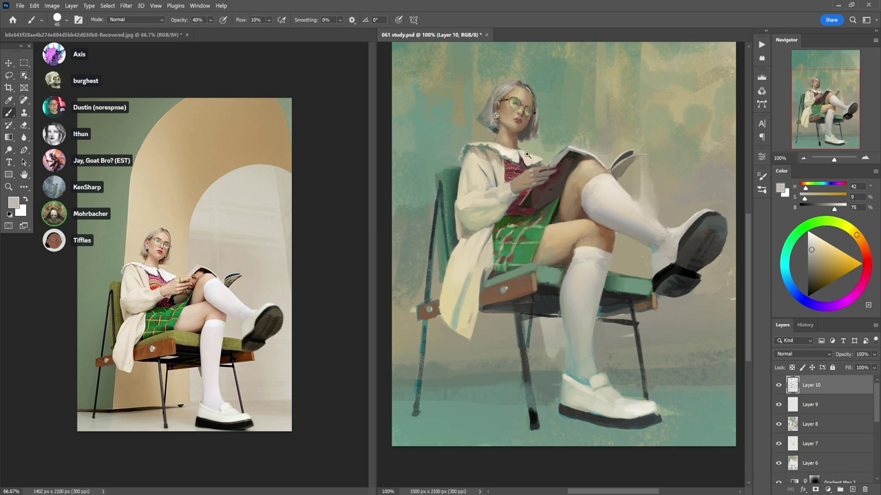
- Paint the background between the hair tips and the shoulder collar with sampled grey-beige, using the 45 px brush at 40% opacity
{"action": "scroll", "coordinate": [526, 155], "scroll_direction": "up", "scroll_amount": 2}
{"action": "key", "text": "d"}
{"action": "key", "text": "x"}
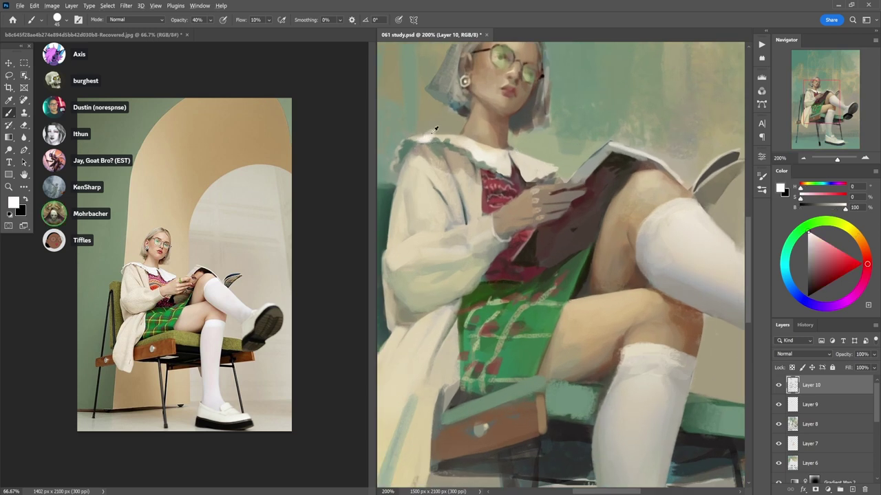
{"action": "left_click", "coordinate": [430, 132], "text": "alt"}
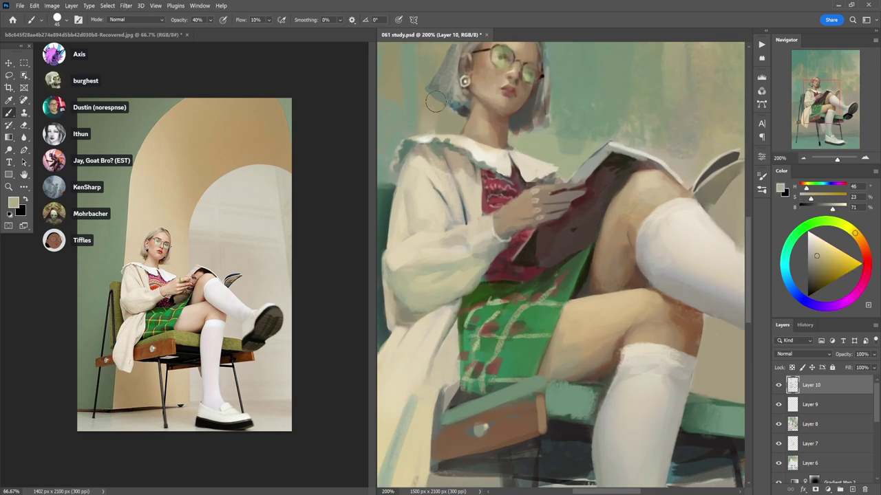
{"action": "left_click", "coordinate": [426, 135], "text": "alt"}
{"action": "left_click_drag", "start_coordinate": [427, 136], "coordinate": [427, 110]}
{"action": "left_click", "coordinate": [426, 108], "text": "alt"}
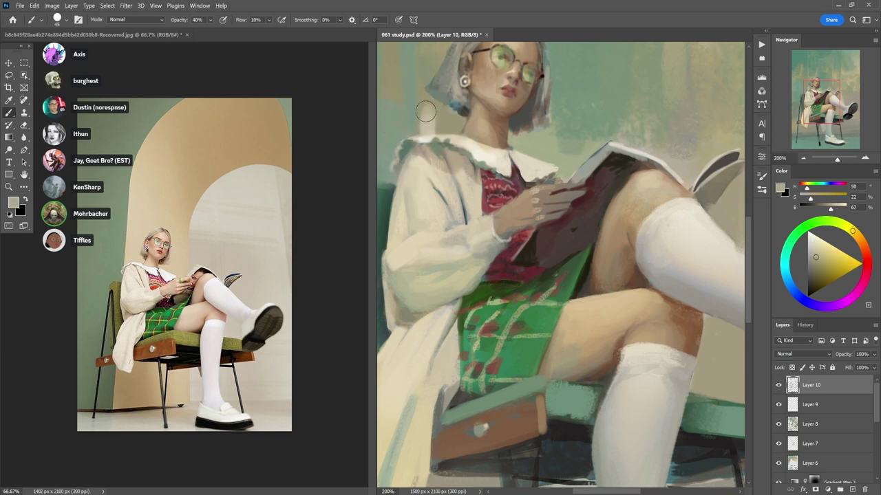
- Blend the background on both sides of the white collar with sampled grey-greens and beige at 40% opacity
{"action": "left_click", "coordinate": [408, 124], "text": "alt"}
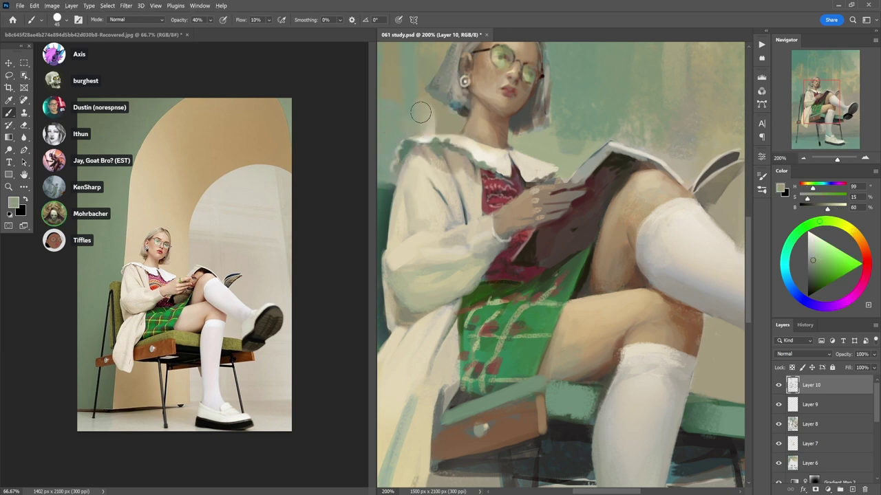
{"action": "left_click", "coordinate": [424, 129], "text": "alt"}
{"action": "left_click", "coordinate": [428, 133], "text": "alt"}
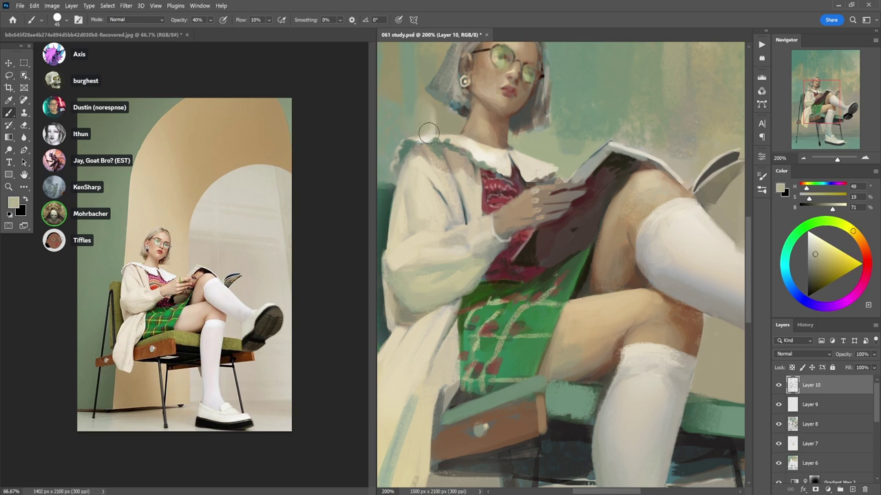
{"action": "left_click_drag", "start_coordinate": [421, 127], "coordinate": [429, 102]}
{"action": "left_click", "coordinate": [428, 129], "text": "alt"}
{"action": "left_click", "coordinate": [431, 98], "text": "alt"}
{"action": "left_click", "coordinate": [542, 142], "text": "alt"}
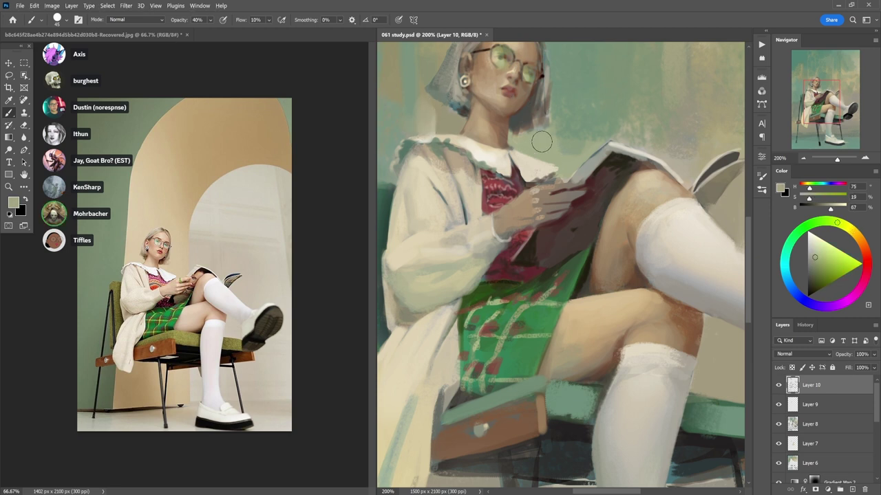
{"action": "left_click", "coordinate": [531, 152], "text": "alt"}
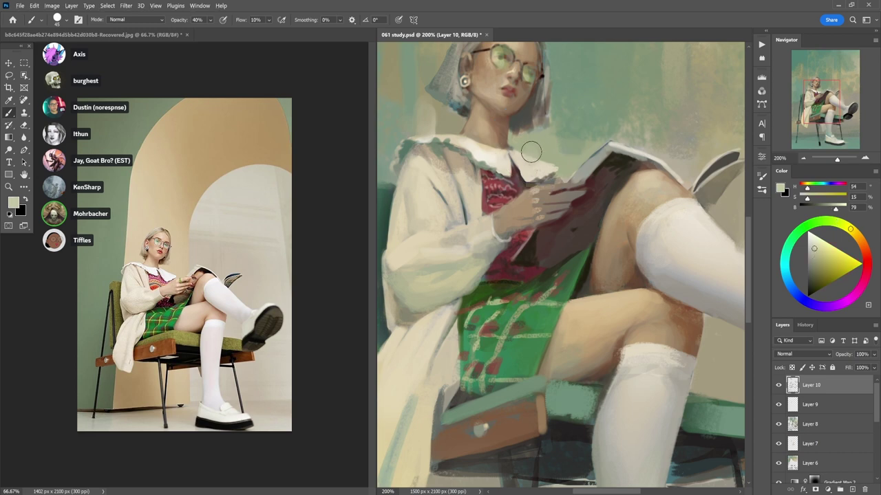
- Cover the white patch behind the standing leg and touch up the background by the chair's legs with sampled grey-green at 50% opacity
{"action": "scroll", "coordinate": [531, 153], "scroll_direction": "down", "scroll_amount": 3}
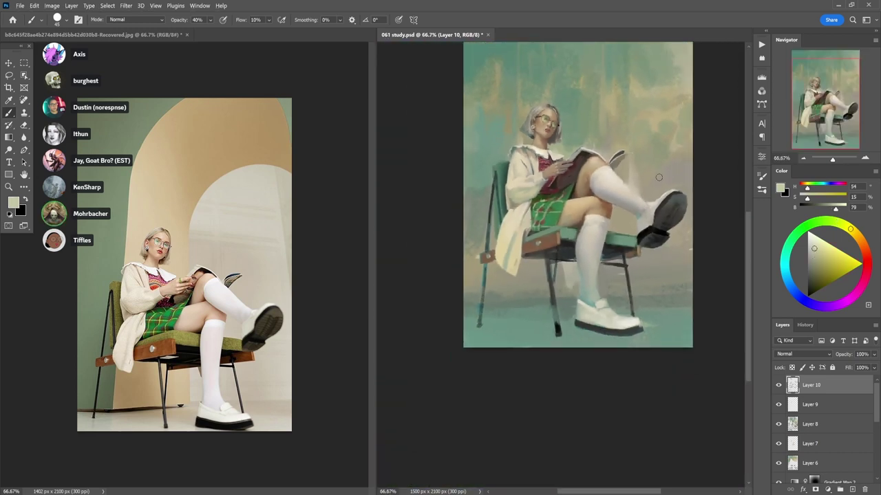
{"action": "scroll", "coordinate": [633, 282], "scroll_direction": "up", "scroll_amount": 1}
{"action": "left_click", "coordinate": [621, 268], "text": "alt"}
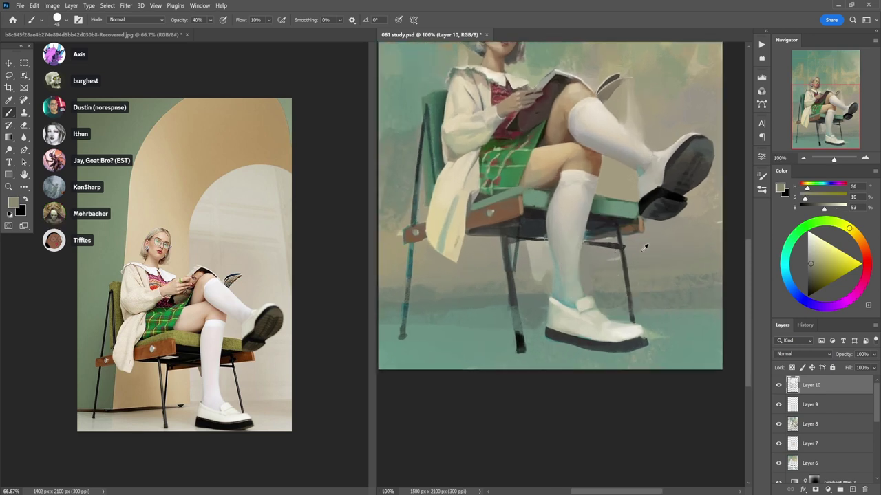
{"action": "left_click", "coordinate": [636, 251], "text": "alt"}
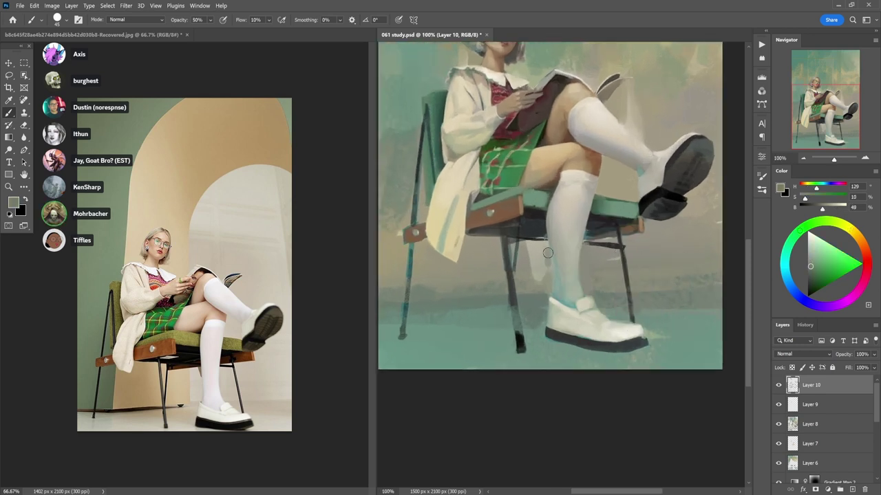
{"action": "left_click_drag", "start_coordinate": [532, 244], "coordinate": [537, 273]}
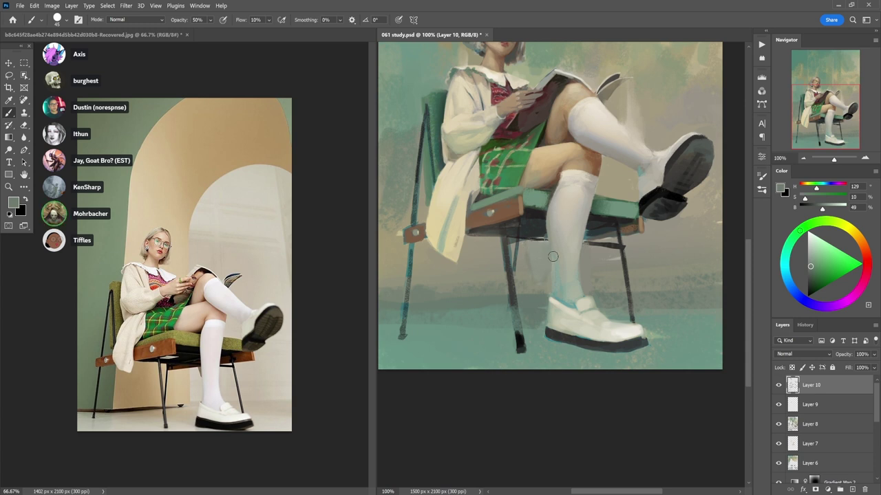
{"action": "left_click_drag", "start_coordinate": [553, 218], "coordinate": [573, 304]}
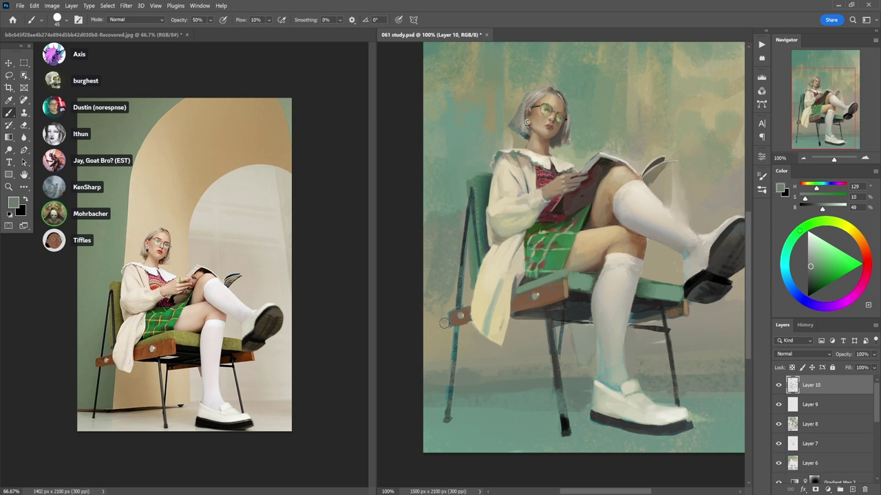
{"action": "mouse_move", "coordinate": [444, 324]}
{"action": "left_mouse_down"}
{"action": "mouse_move", "coordinate": [415, 350]}
{"action": "mouse_move", "coordinate": [434, 361]}
{"action": "left_mouse_up"}
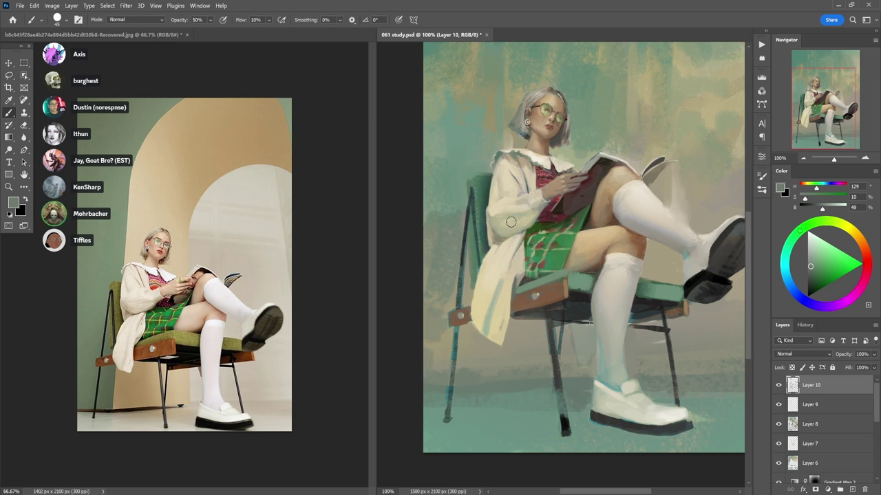
- Lighten the floor around the chair legs and shoe with sampled beige, using a 200 px brush at 30% opacity
{"action": "left_click", "coordinate": [685, 193], "text": "alt"}
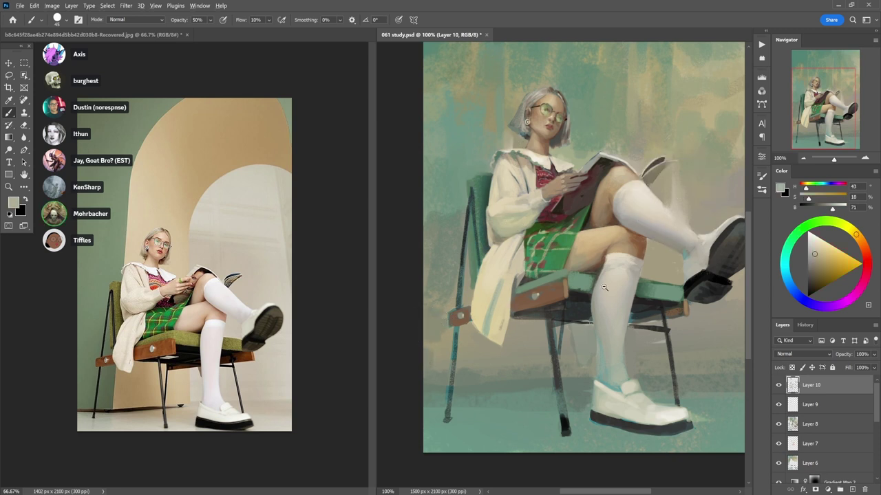
{"action": "key", "text": "ctrl+minus"}
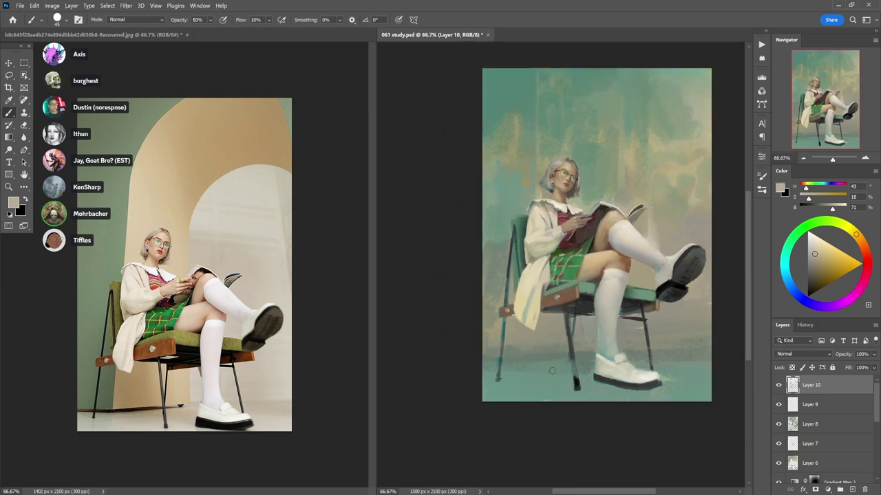
{"action": "key", "text": "]"}
{"action": "key", "text": "]"}
{"action": "key", "text": "]"}
{"action": "key", "text": "]"}
{"action": "key", "text": "]"}
{"action": "key", "text": "]"}
{"action": "key", "text": "]"}
{"action": "key", "text": "]"}
{"action": "key", "text": "3"}
{"action": "left_click_drag", "start_coordinate": [478, 397], "coordinate": [556, 388]}
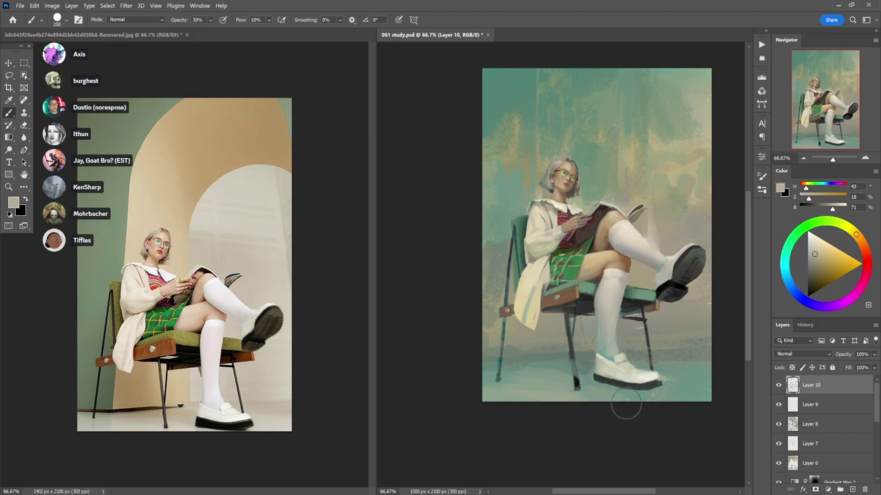
{"action": "left_click_drag", "start_coordinate": [666, 405], "coordinate": [578, 396]}
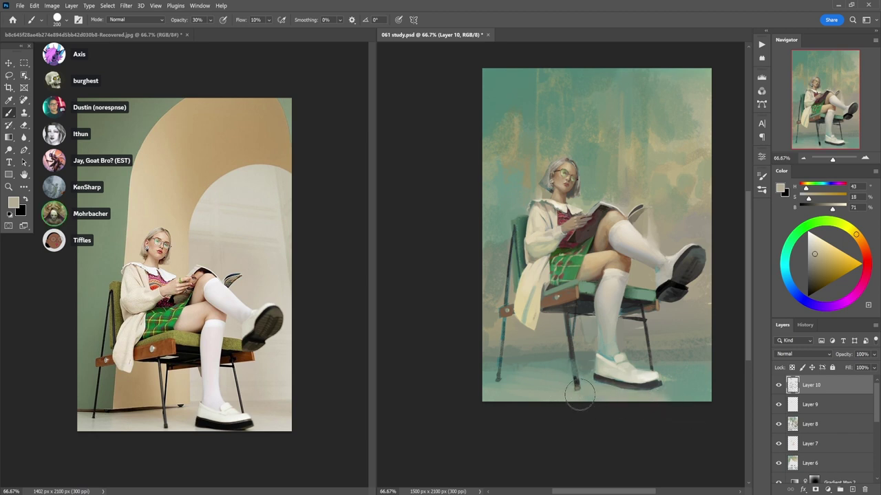
{"action": "mouse_move", "coordinate": [479, 389]}
{"action": "left_mouse_down"}
{"action": "mouse_move", "coordinate": [634, 374]}
{"action": "mouse_move", "coordinate": [707, 386]}
{"action": "mouse_move", "coordinate": [710, 393]}
{"action": "mouse_move", "coordinate": [636, 398]}
{"action": "mouse_move", "coordinate": [707, 404]}
{"action": "mouse_move", "coordinate": [662, 405]}
{"action": "left_mouse_up"}
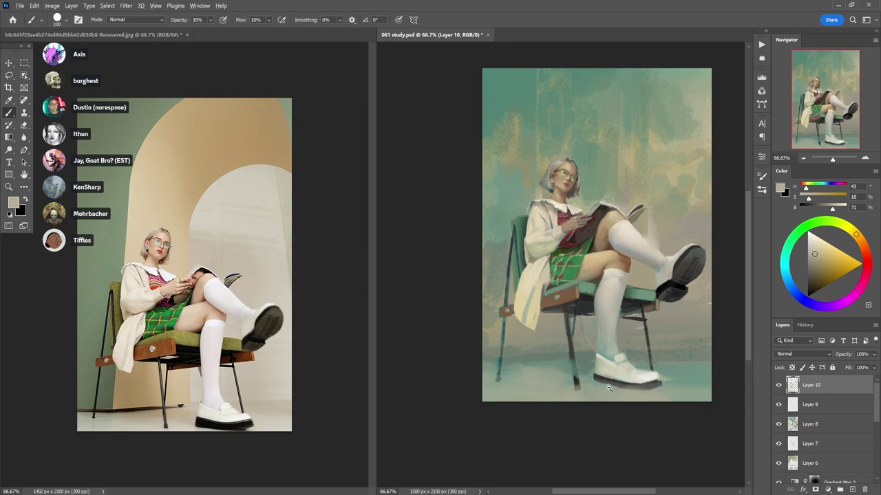
- Try to glaze the face and glasses with sampled beige, using a 50 px brush at 60% opacity
{"action": "scroll", "coordinate": [610, 388], "scroll_direction": "down", "scroll_amount": 1}
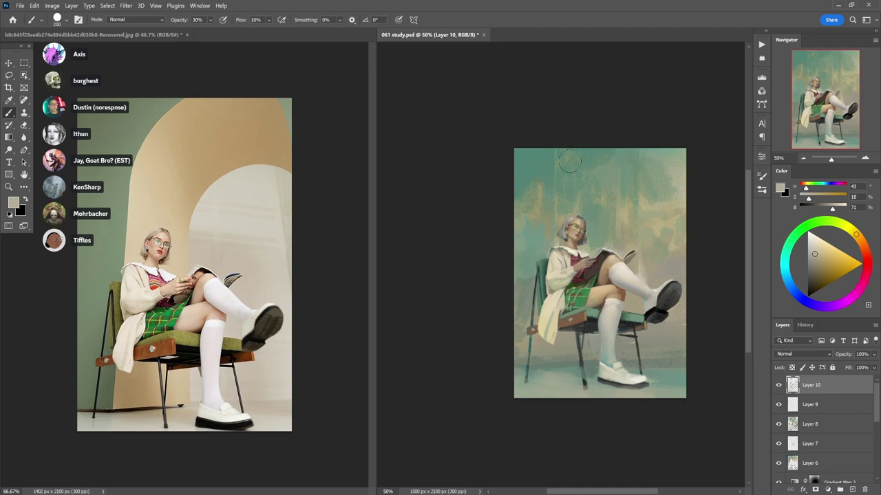
{"action": "left_click", "coordinate": [570, 218]}
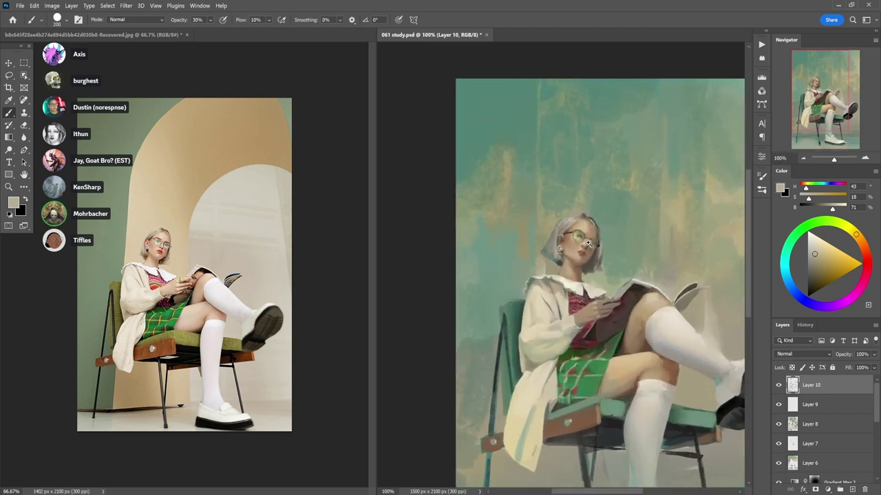
{"action": "left_click", "coordinate": [590, 248]}
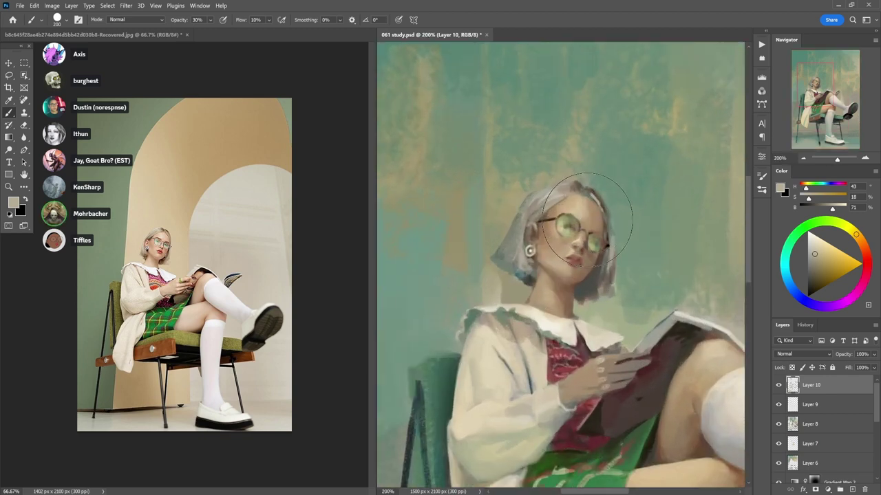
{"action": "key", "text": "["}
{"action": "key", "text": "bracketleft"}
{"action": "key", "text": "bracketleft"}
{"action": "key", "text": "bracketleft"}
{"action": "key", "text": "bracketleft"}
{"action": "key", "text": "bracketleft"}
{"action": "key", "text": "bracketleft"}
{"action": "key", "text": "bracketleft"}
{"action": "key", "text": "bracketleft"}
{"action": "left_click", "coordinate": [563, 204], "text": "alt"}
{"action": "left_click", "coordinate": [575, 206], "text": "alt"}
{"action": "left_click", "coordinate": [520, 195], "text": "alt"}
{"action": "key", "text": "6"}
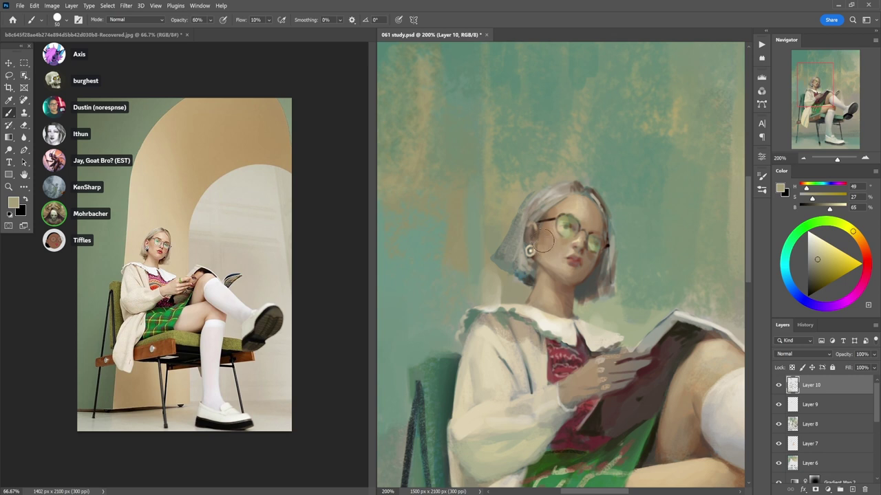
{"action": "mouse_move", "coordinate": [544, 240]}
{"action": "left_mouse_down"}
{"action": "mouse_move", "coordinate": [556, 215]}
{"action": "mouse_move", "coordinate": [568, 254]}
{"action": "mouse_move", "coordinate": [590, 236]}
{"action": "mouse_move", "coordinate": [588, 266]}
{"action": "mouse_move", "coordinate": [569, 238]}
{"action": "mouse_move", "coordinate": [559, 281]}
{"action": "mouse_move", "coordinate": [536, 239]}
{"action": "mouse_move", "coordinate": [520, 270]}
{"action": "mouse_move", "coordinate": [572, 274]}
{"action": "mouse_move", "coordinate": [574, 289]}
{"action": "mouse_move", "coordinate": [607, 253]}
{"action": "mouse_move", "coordinate": [583, 188]}
{"action": "mouse_move", "coordinate": [572, 207]}
{"action": "left_mouse_up"}
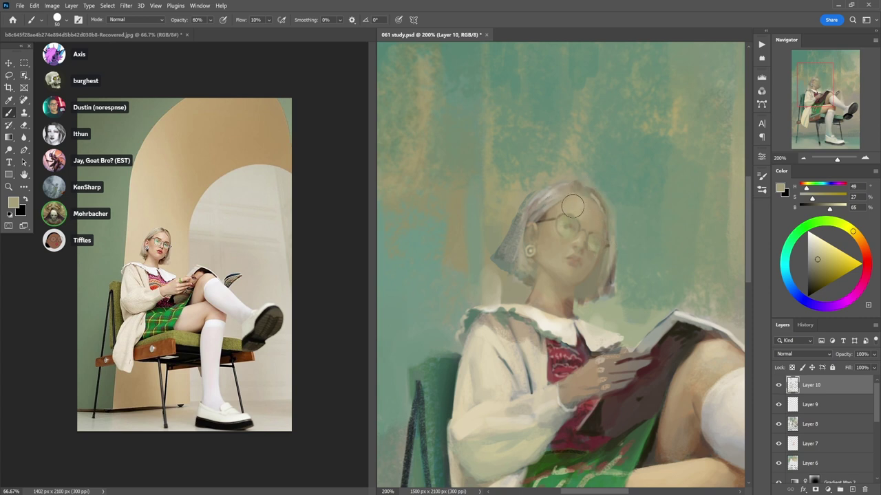
{"action": "key", "text": "space"}
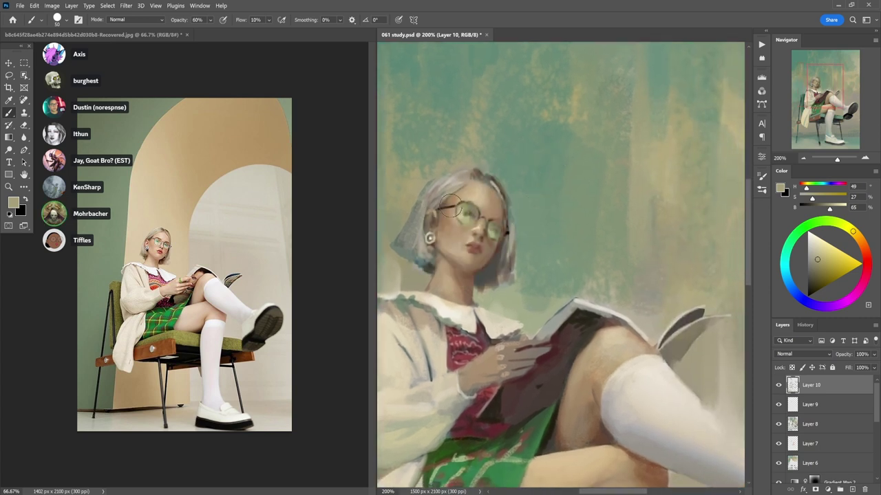
- Try to darken the hair beside the glasses with sampled dark grey at 40% and 30% opacity
{"action": "left_click", "coordinate": [490, 270], "text": "alt"}
{"action": "key", "text": "4"}
{"action": "mouse_move", "coordinate": [437, 206]}
{"action": "left_mouse_down"}
{"action": "mouse_move", "coordinate": [424, 232]}
{"action": "mouse_move", "coordinate": [435, 188]}
{"action": "mouse_move", "coordinate": [456, 174]}
{"action": "mouse_move", "coordinate": [424, 207]}
{"action": "mouse_move", "coordinate": [429, 192]}
{"action": "mouse_move", "coordinate": [413, 237]}
{"action": "left_mouse_up"}
{"action": "key", "text": "ctrl+z"}
{"action": "key", "text": "3"}
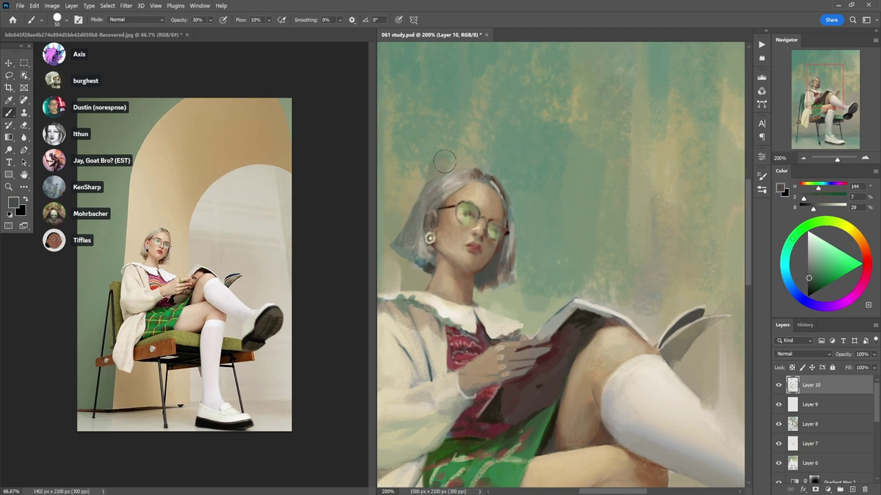
{"action": "key", "text": "ctrl+z"}
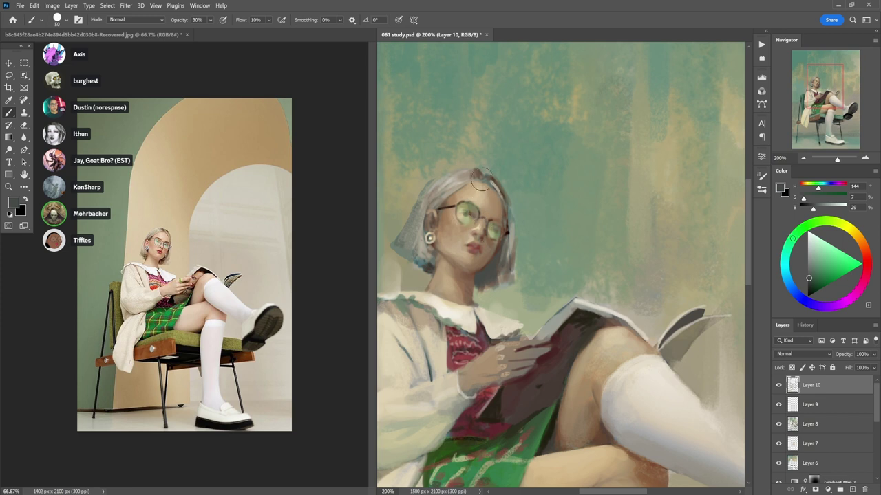
- Try to paint across the glasses with sampled brown and skin tones at 40% and 70% opacity
{"action": "key", "text": "8"}
{"action": "left_click", "coordinate": [475, 208], "text": "alt"}
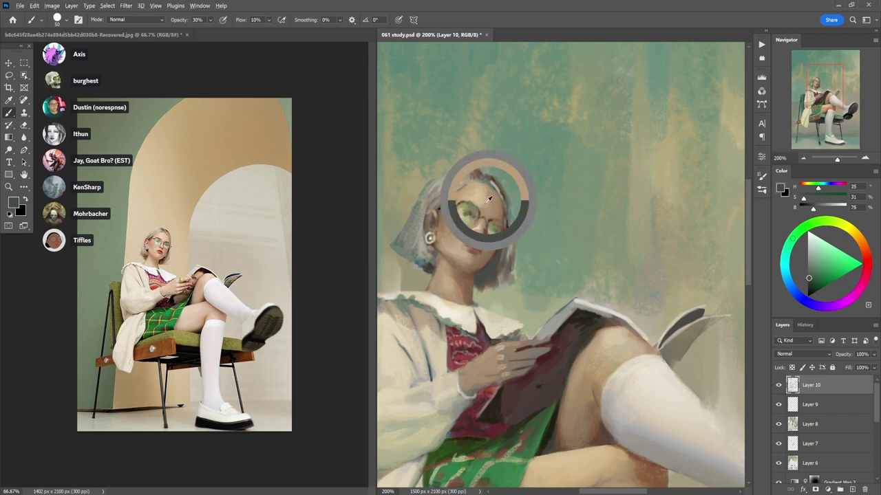
{"action": "left_click", "coordinate": [437, 203], "text": "alt"}
{"action": "key", "text": "4"}
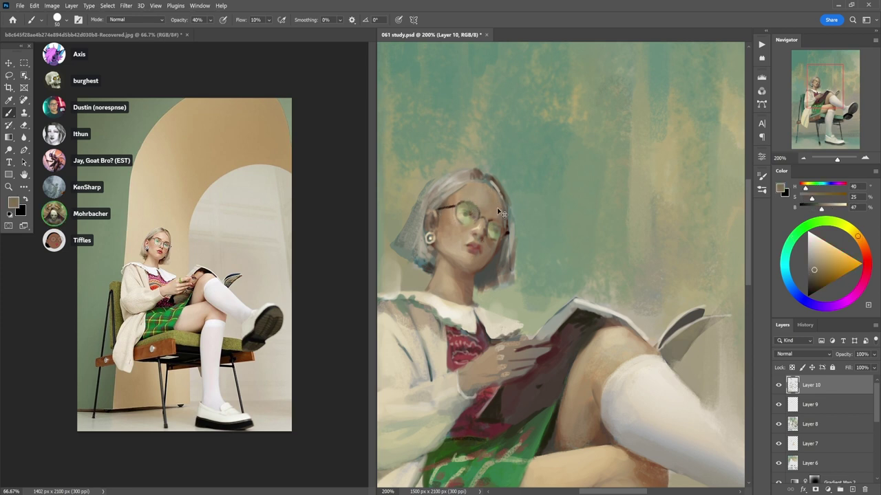
{"action": "left_click", "coordinate": [475, 217], "text": "alt"}
{"action": "key", "text": "7"}
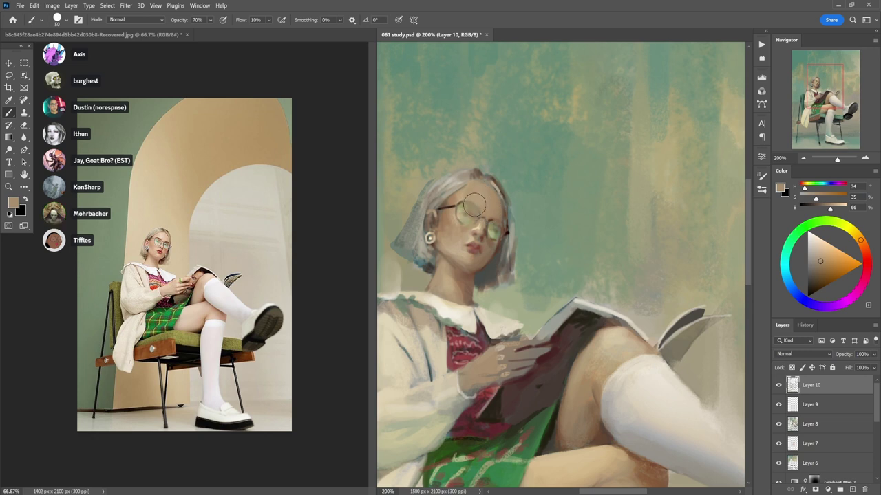
{"action": "mouse_move", "coordinate": [474, 204]}
{"action": "left_mouse_down"}
{"action": "mouse_move", "coordinate": [490, 247]}
{"action": "mouse_move", "coordinate": [493, 207]}
{"action": "mouse_move", "coordinate": [491, 274]}
{"action": "mouse_move", "coordinate": [500, 282]}
{"action": "mouse_move", "coordinate": [503, 231]}
{"action": "left_mouse_up"}
{"action": "key", "text": "ctrl+z"}
- Try to shade the forehead and cheek with sampled dark grey at 40% opacity
{"action": "left_click", "coordinate": [501, 253], "text": "alt"}
{"action": "key", "text": "4"}
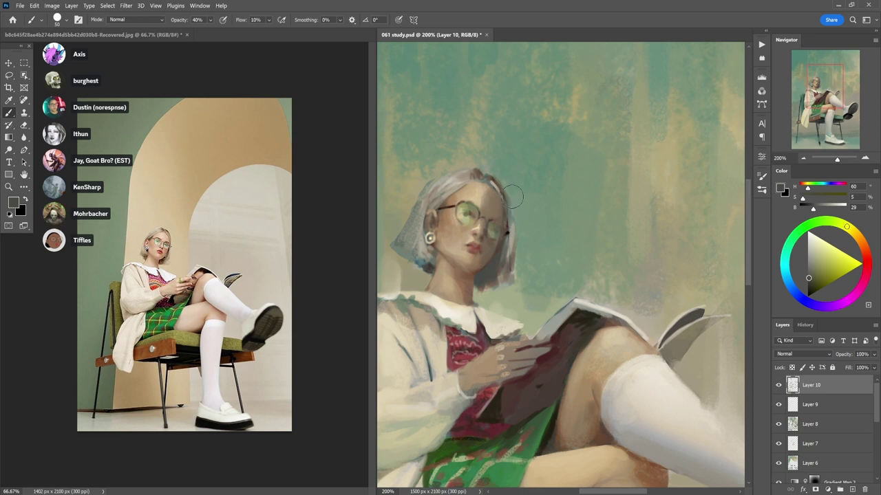
{"action": "key", "text": "ctrl+z"}
- Soften the glasses and brighten the forehead with sampled skin tones, using the 50 px brush at 40% and 30% opacity
{"action": "left_click", "coordinate": [491, 214], "text": "alt"}
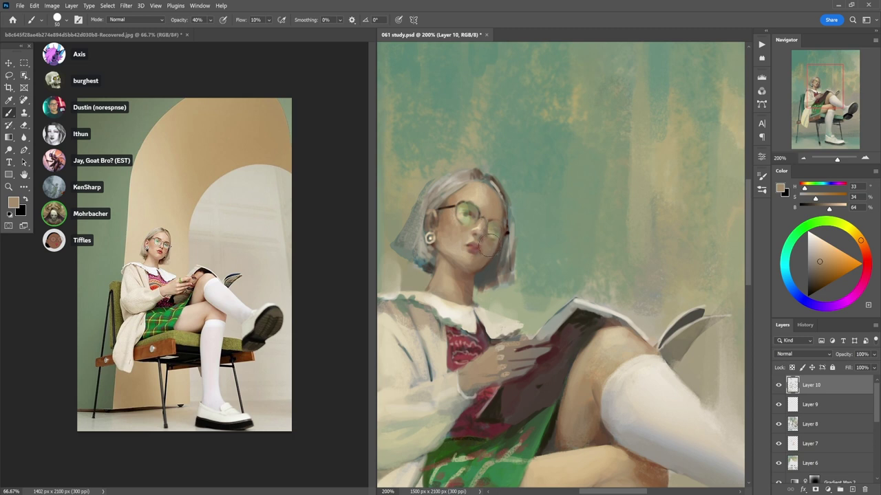
{"action": "left_click", "coordinate": [486, 210], "text": "alt"}
{"action": "mouse_move", "coordinate": [473, 217]}
{"action": "left_mouse_down"}
{"action": "mouse_move", "coordinate": [459, 213]}
{"action": "mouse_move", "coordinate": [458, 223]}
{"action": "mouse_move", "coordinate": [490, 227]}
{"action": "left_mouse_up"}
{"action": "left_click", "coordinate": [475, 231], "text": "alt"}
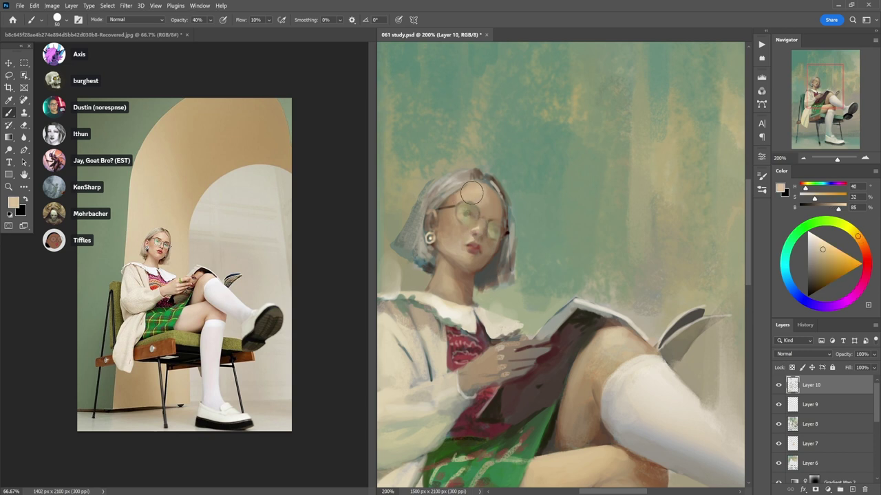
{"action": "key", "text": "3"}
{"action": "left_click", "coordinate": [484, 201], "text": "alt"}
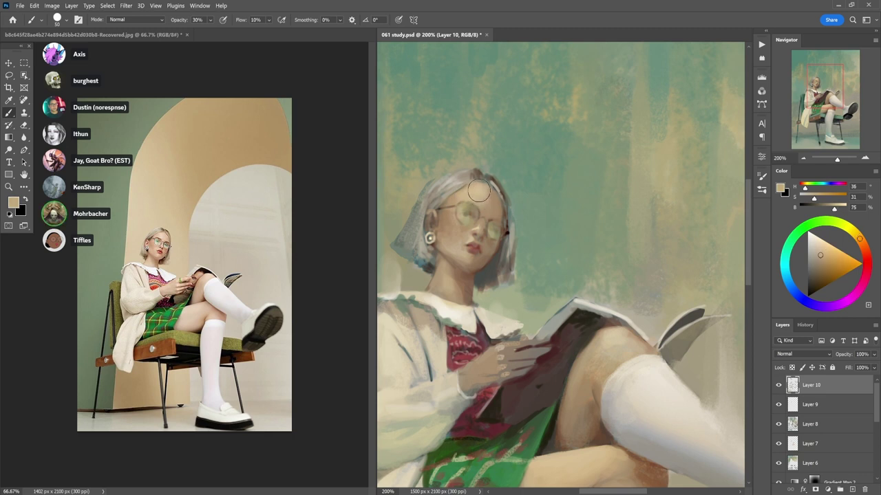
- Refine the forehead along the hairline with sampled skin and hair tones, using a 20 px brush at 90% opacity
{"action": "key", "text": "bracketleft"}
{"action": "key", "text": "bracketleft"}
{"action": "key", "text": "bracketleft"}
{"action": "key", "text": "bracketleft"}
{"action": "key", "text": "bracketleft"}
{"action": "key", "text": "bracketright"}
{"action": "key", "text": "9"}
{"action": "left_click", "coordinate": [460, 192], "text": "alt"}
{"action": "left_click_drag", "start_coordinate": [446, 201], "coordinate": [465, 187]}
{"action": "left_click", "coordinate": [456, 192], "text": "alt"}
{"action": "left_click", "coordinate": [446, 205], "text": "alt"}
- Refine the hairline and temple with sampled dark grey tones, using the 20 px brush at 60% opacity
{"action": "left_click", "coordinate": [493, 242], "text": "alt"}
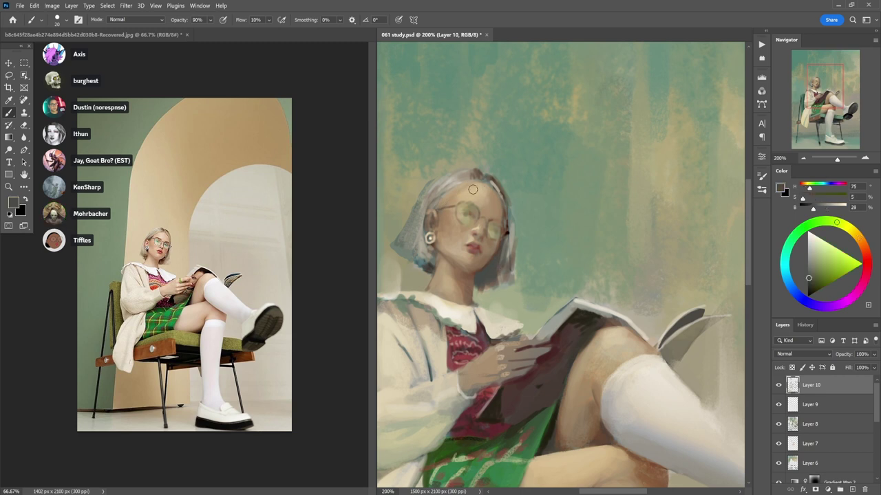
{"action": "key", "text": "2"}
{"action": "left_click", "coordinate": [490, 268], "text": "alt"}
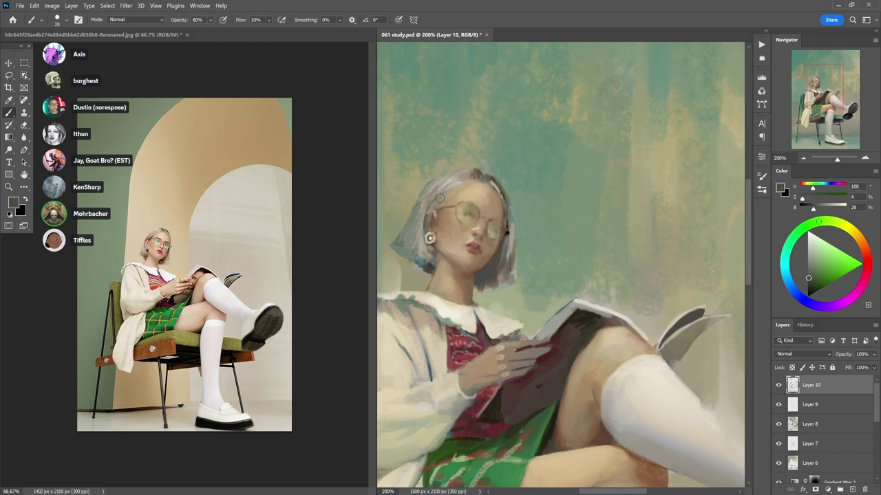
{"action": "key", "text": "8"}
- Paint out the glasses lens on the far side of the face and the nose with sampled skin tones at 90% opacity
{"action": "left_click", "coordinate": [483, 210], "text": "alt"}
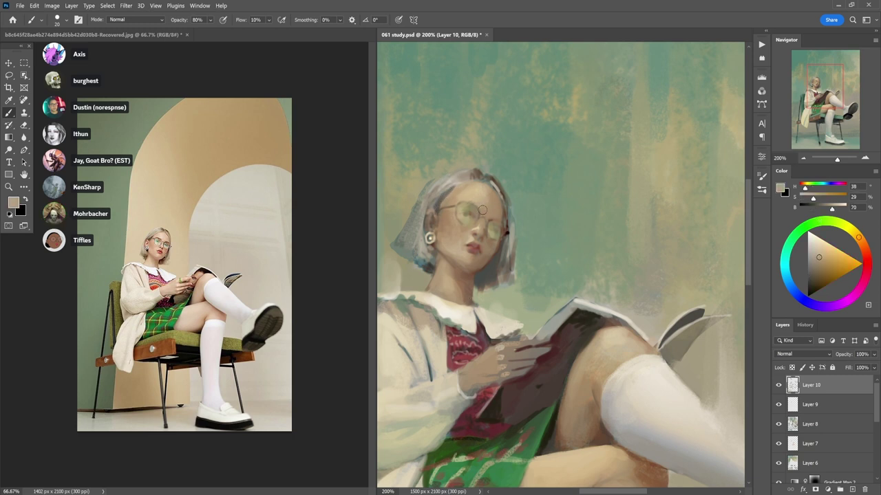
{"action": "left_click", "coordinate": [498, 215], "text": "alt"}
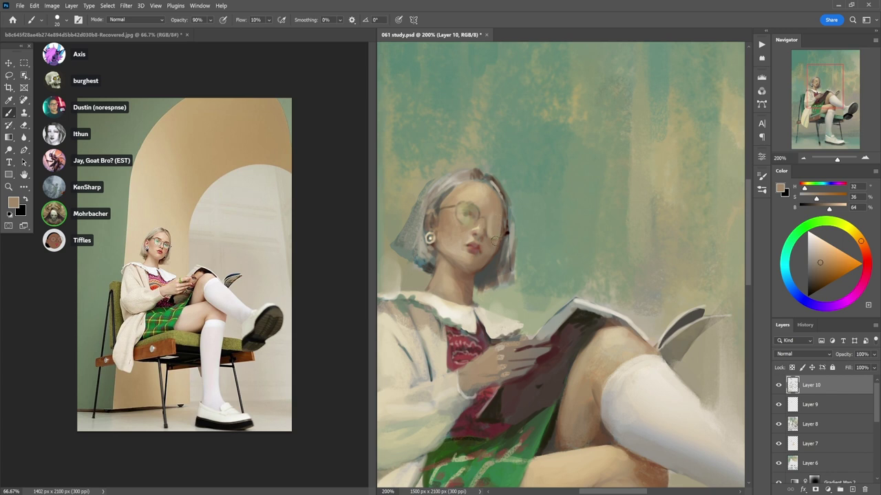
{"action": "left_click", "coordinate": [487, 236], "text": "alt"}
{"action": "left_click", "coordinate": [481, 225], "text": "alt"}
{"action": "left_click_drag", "start_coordinate": [481, 225], "coordinate": [483, 236]}
{"action": "left_click", "coordinate": [489, 225], "text": "alt"}
{"action": "left_click", "coordinate": [481, 213], "text": "alt"}
- Cover the near lens of the glasses with skin tones sampled from the forehead at 40% opacity
{"action": "left_click", "coordinate": [482, 210], "text": "alt"}
{"action": "left_click", "coordinate": [473, 197], "text": "alt"}
{"action": "key", "text": "4"}
{"action": "mouse_move", "coordinate": [476, 202]}
{"action": "left_mouse_down"}
{"action": "mouse_move", "coordinate": [480, 210]}
{"action": "mouse_move", "coordinate": [461, 219]}
{"action": "left_mouse_up"}
{"action": "left_click", "coordinate": [456, 201], "text": "alt"}
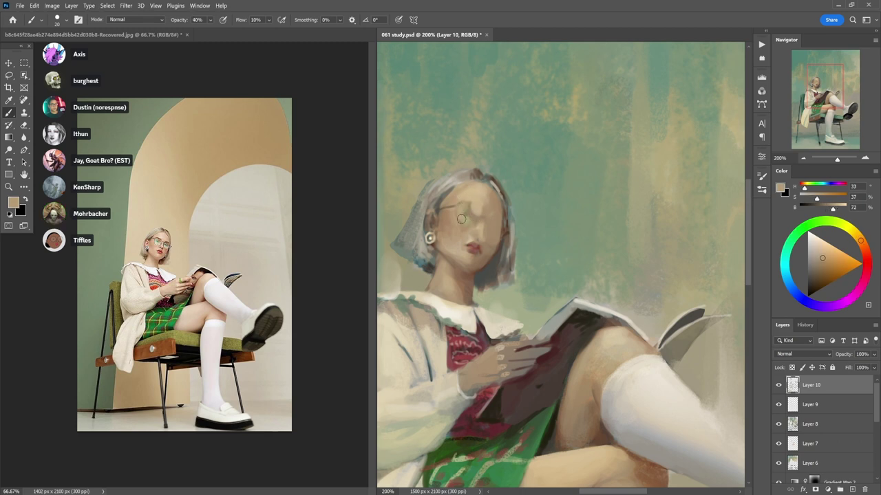
- Paint out the remaining glasses and the lips with sampled skin tones, reaching 60% opacity
{"action": "left_click", "coordinate": [471, 213], "text": "alt"}
{"action": "left_click", "coordinate": [484, 195], "text": "alt"}
{"action": "mouse_move", "coordinate": [487, 200]}
{"action": "left_mouse_down"}
{"action": "mouse_move", "coordinate": [493, 208]}
{"action": "mouse_move", "coordinate": [480, 212]}
{"action": "left_mouse_up"}
{"action": "left_click", "coordinate": [473, 200], "text": "alt"}
{"action": "left_click", "coordinate": [449, 216], "text": "alt"}
{"action": "left_click", "coordinate": [485, 229], "text": "alt"}
{"action": "left_click", "coordinate": [473, 238], "text": "alt"}
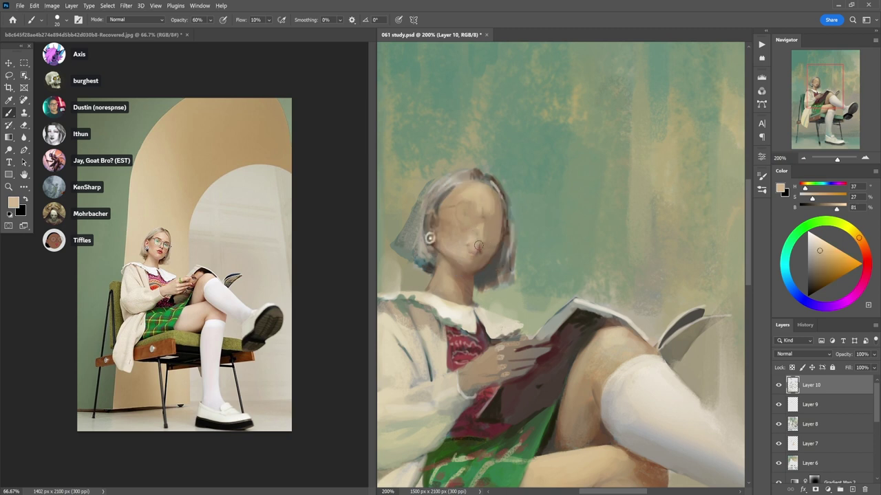
- Even out the cheek, chin and centre of the blank face with sampled skin tones at 60% opacity
{"action": "left_click", "coordinate": [494, 234], "text": "alt"}
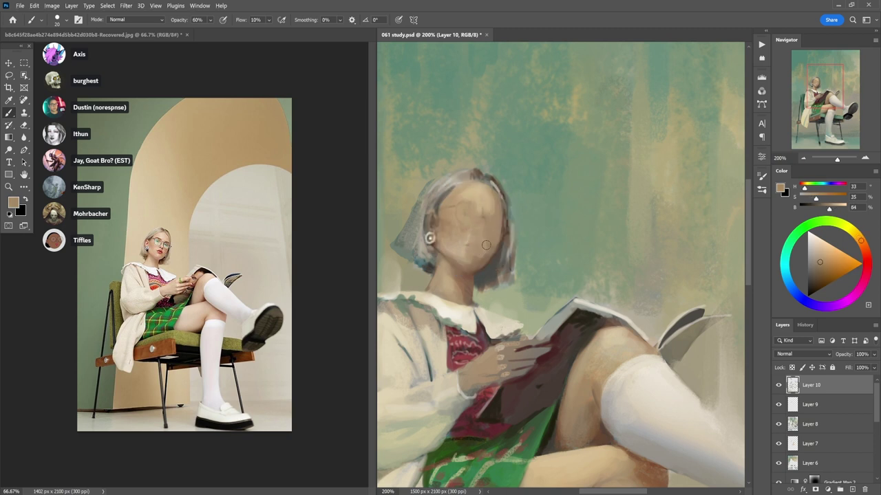
{"action": "left_click", "coordinate": [475, 206], "text": "alt"}
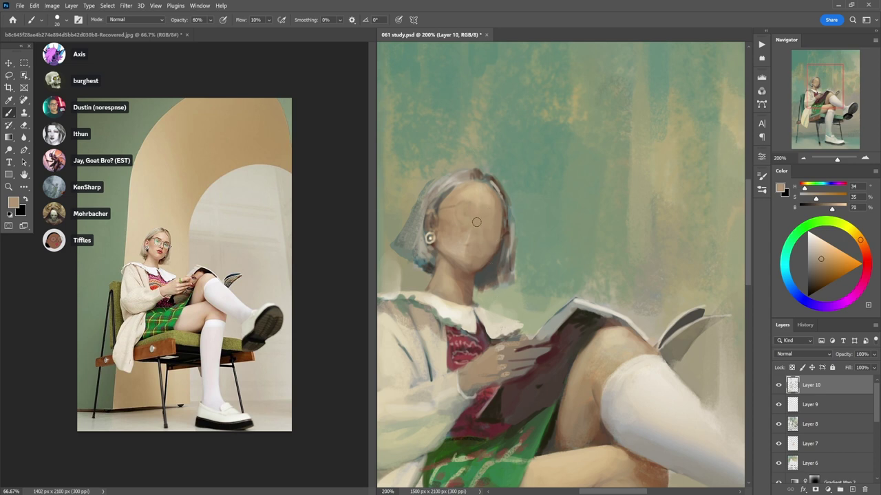
{"action": "left_click", "coordinate": [465, 248], "text": "alt"}
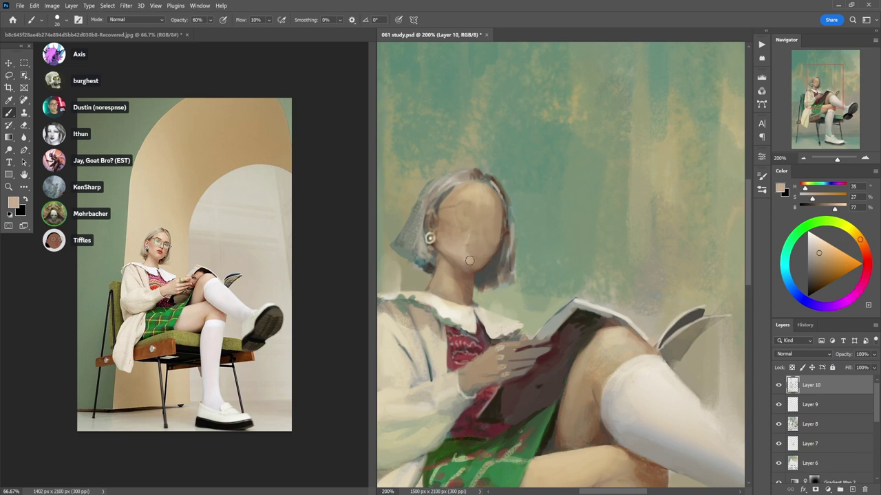
{"action": "left_click", "coordinate": [465, 252], "text": "alt"}
{"action": "left_click", "coordinate": [474, 205], "text": "alt"}
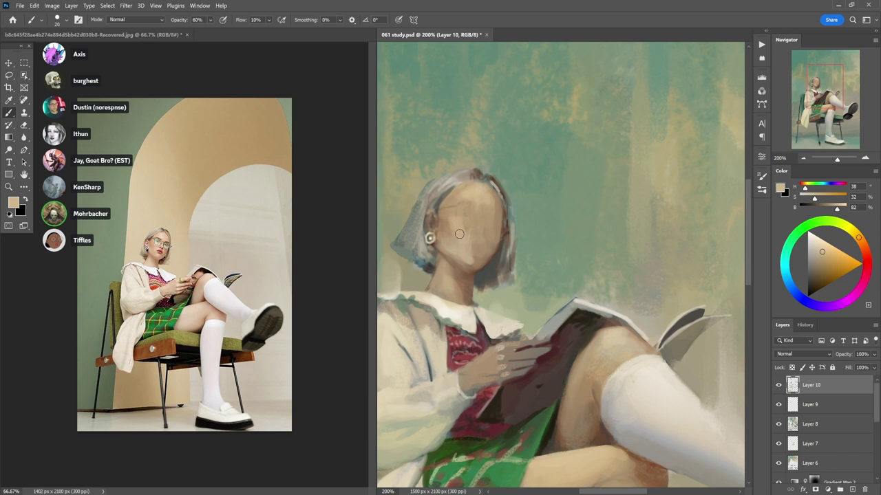
- Soften the jaw and the near side of the face with sampled mid skin tones at 46% opacity
{"action": "key", "text": "4"}
{"action": "left_click", "coordinate": [444, 220], "text": "alt"}
{"action": "key", "text": "6"}
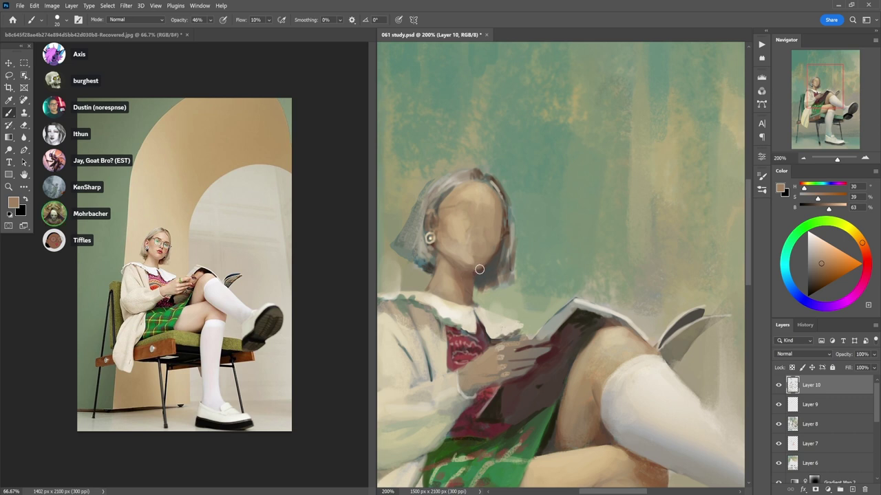
{"action": "left_click", "coordinate": [444, 204], "text": "alt"}
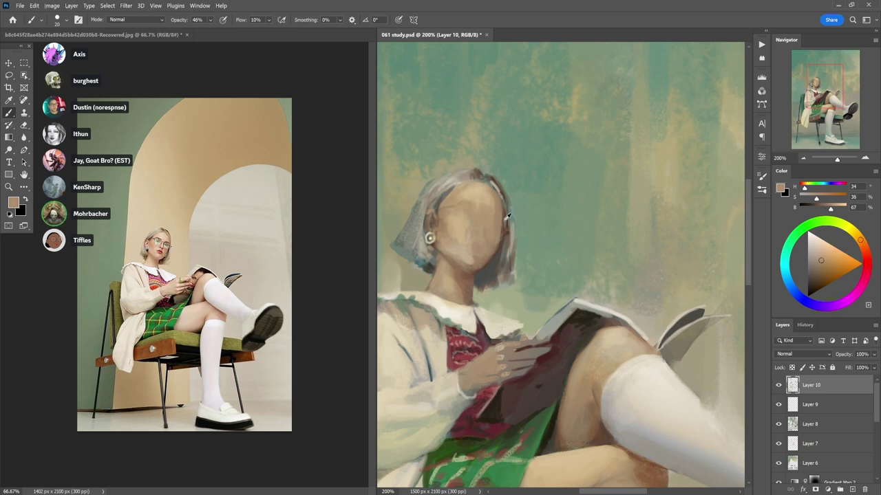
- Shade the temple and near cheek beside the ear with sampled dark and mid browns at 40% opacity
{"action": "left_click", "coordinate": [506, 225], "text": "alt"}
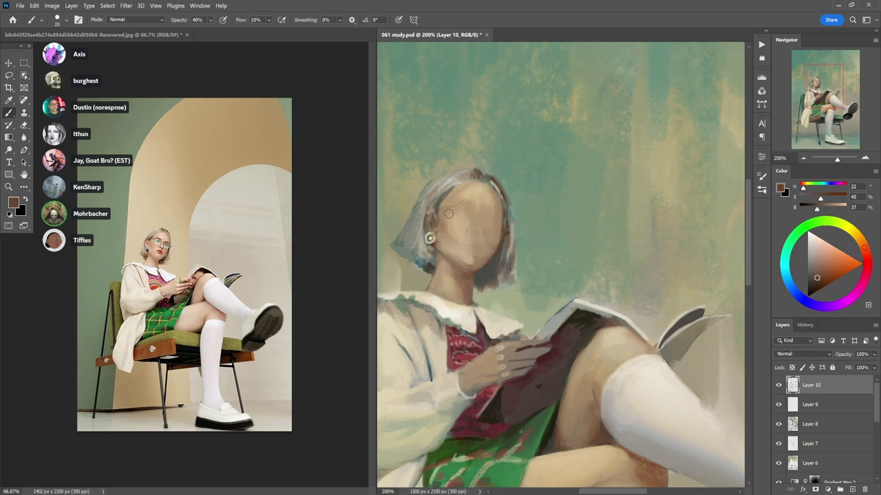
{"action": "left_click_drag", "start_coordinate": [448, 205], "coordinate": [446, 218]}
{"action": "left_click", "coordinate": [447, 219], "text": "alt"}
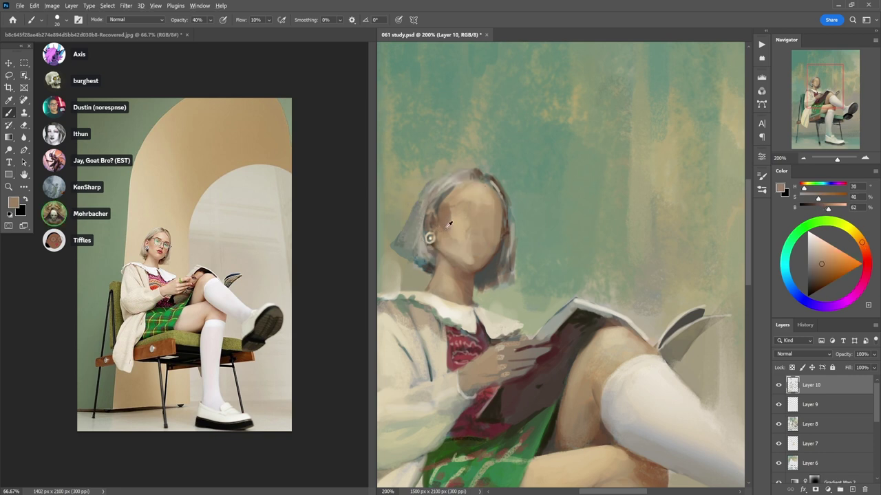
{"action": "left_click", "coordinate": [449, 225], "text": "alt"}
{"action": "key", "text": "4"}
{"action": "key", "text": "4"}
{"action": "left_click_drag", "start_coordinate": [449, 219], "coordinate": [466, 228]}
- Rework the top of the forehead where it meets the hair with a sampled skin tone at 50% opacity
{"action": "mouse_move", "coordinate": [464, 182]}
{"action": "left_mouse_down"}
{"action": "mouse_move", "coordinate": [459, 196]}
{"action": "mouse_move", "coordinate": [463, 185]}
{"action": "left_mouse_up"}
{"action": "left_click", "coordinate": [472, 185], "text": "alt"}
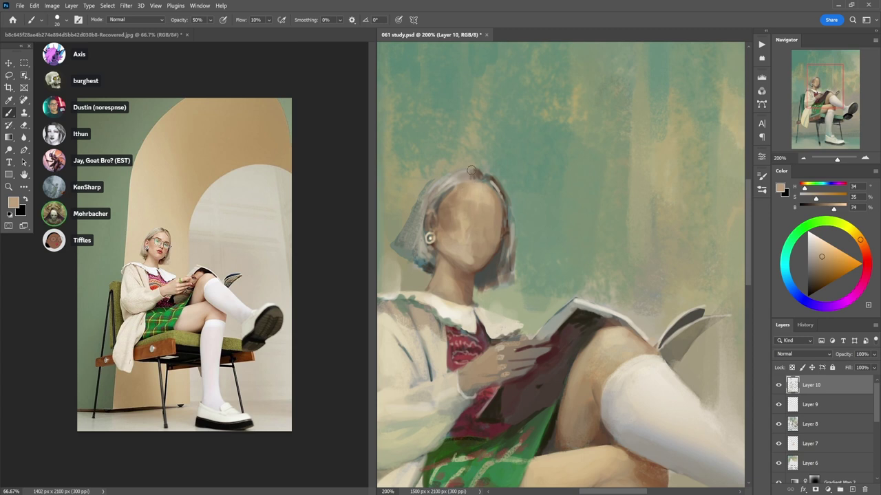
{"action": "mouse_move", "coordinate": [472, 171]}
{"action": "left_mouse_down"}
{"action": "mouse_move", "coordinate": [428, 204]}
{"action": "mouse_move", "coordinate": [477, 151]}
{"action": "mouse_move", "coordinate": [448, 198]}
{"action": "mouse_move", "coordinate": [462, 183]}
{"action": "left_mouse_up"}
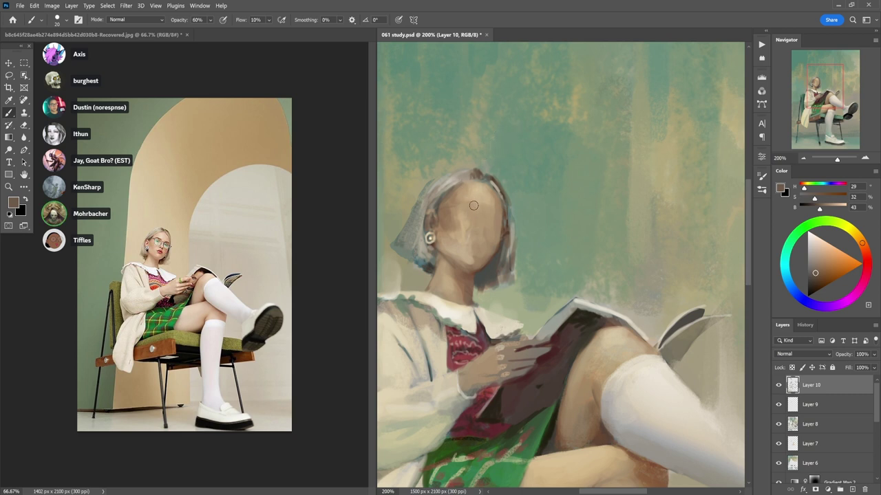
- Model the forehead and lower face with sampled light and mid skin tones at 60% opacity
{"action": "left_click", "coordinate": [474, 238], "text": "alt"}
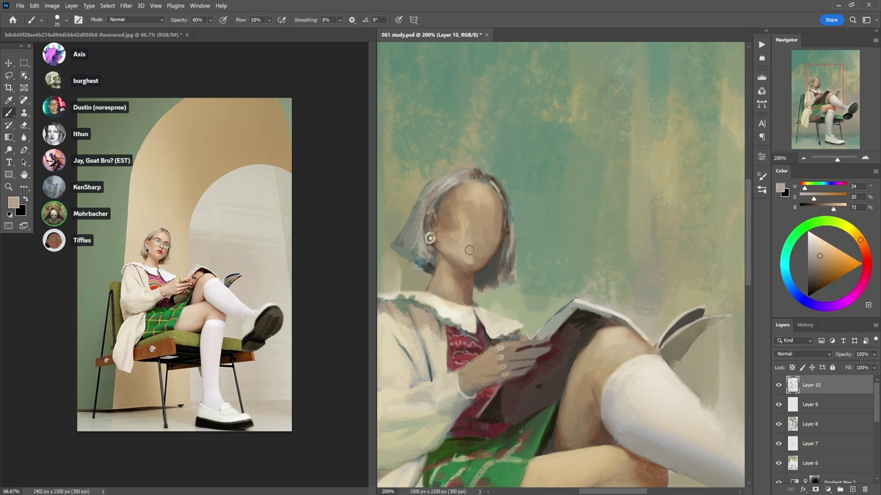
{"action": "left_click", "coordinate": [472, 206], "text": "alt"}
{"action": "left_click", "coordinate": [496, 204], "text": "alt"}
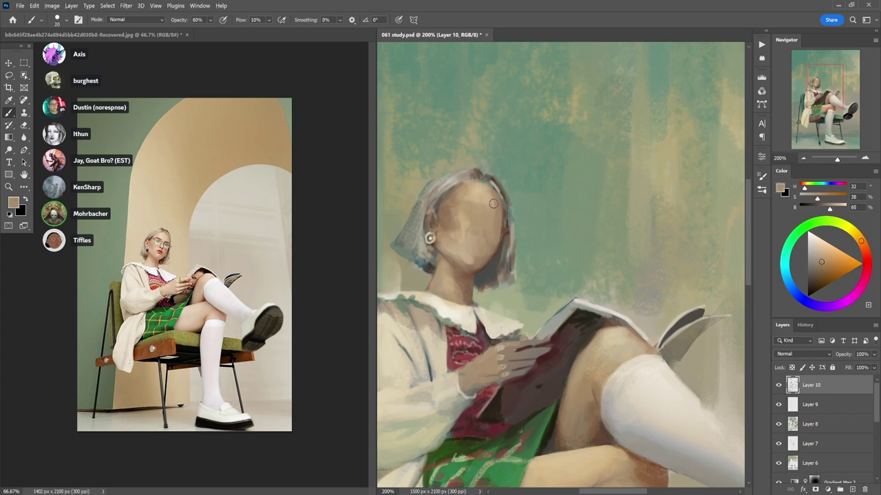
{"action": "key", "text": "4"}
- Shade and blend the far cheek and chin with sampled brown and skin tones at 30% and 20% opacity
{"action": "left_click", "coordinate": [506, 220], "text": "alt"}
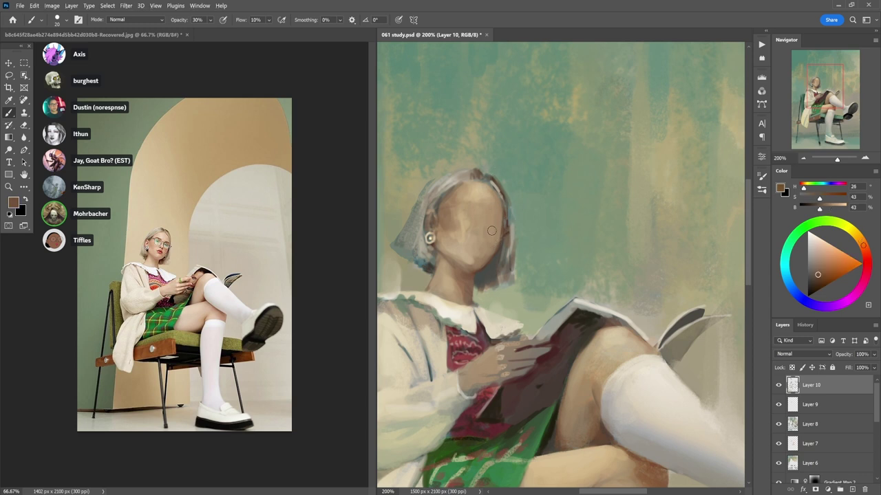
{"action": "key", "text": "2"}
{"action": "left_click", "coordinate": [478, 233], "text": "alt"}
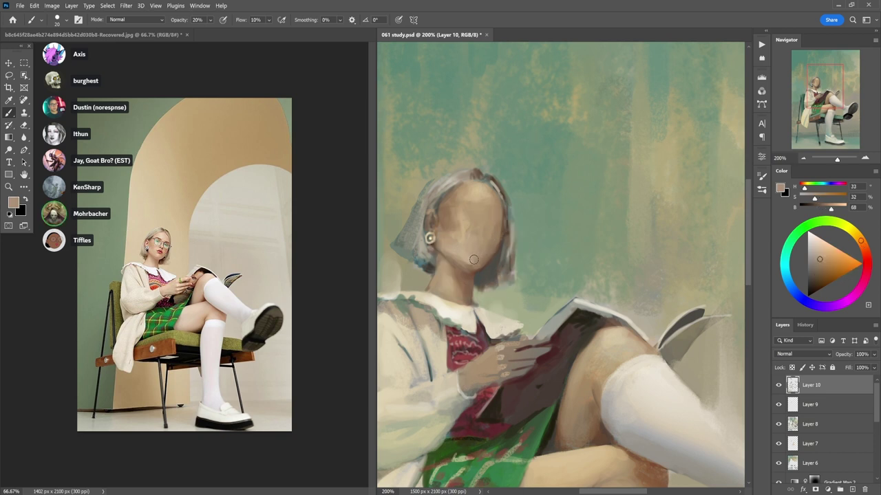
{"action": "left_click", "coordinate": [455, 218], "text": "alt"}
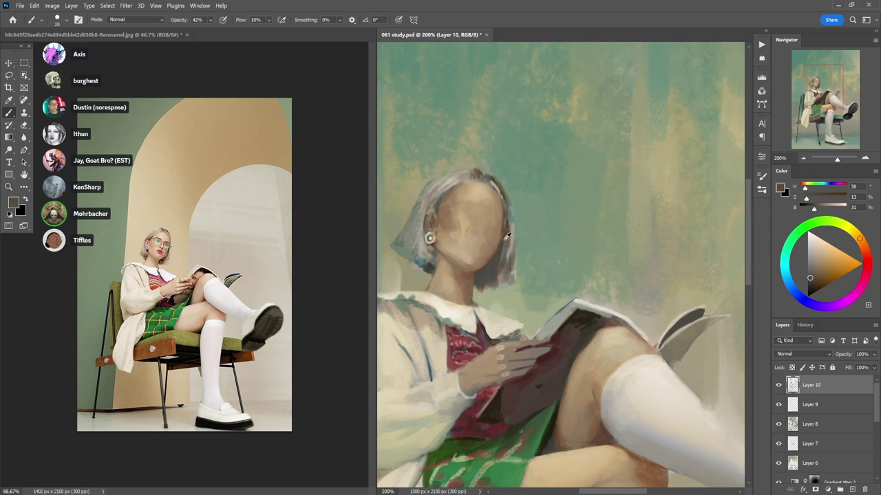
- Rework the boundary between the far side of the face and the hair with sampled browns at 40% and 50% opacity
{"action": "left_click", "coordinate": [507, 233], "text": "alt"}
{"action": "key", "text": "4"}
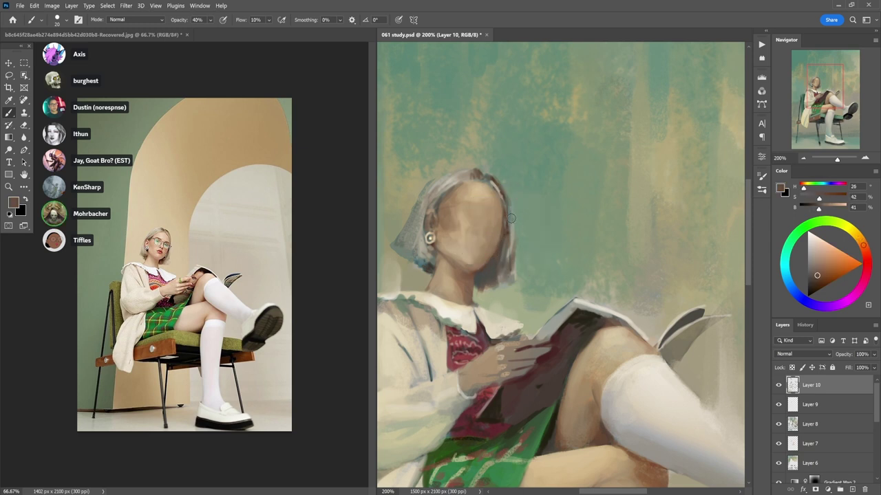
{"action": "key", "text": "5"}
{"action": "left_click", "coordinate": [499, 198], "text": "alt"}
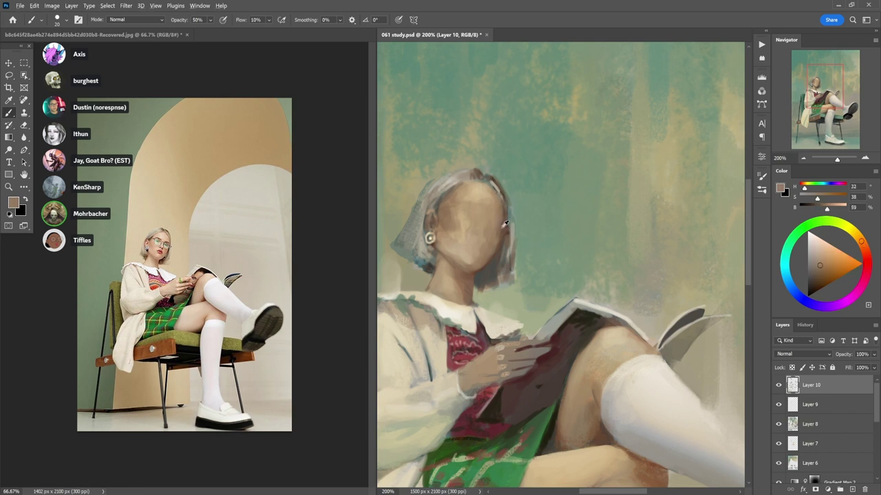
{"action": "left_click", "coordinate": [501, 204], "text": "alt"}
{"action": "left_click", "coordinate": [425, 187], "text": "alt"}
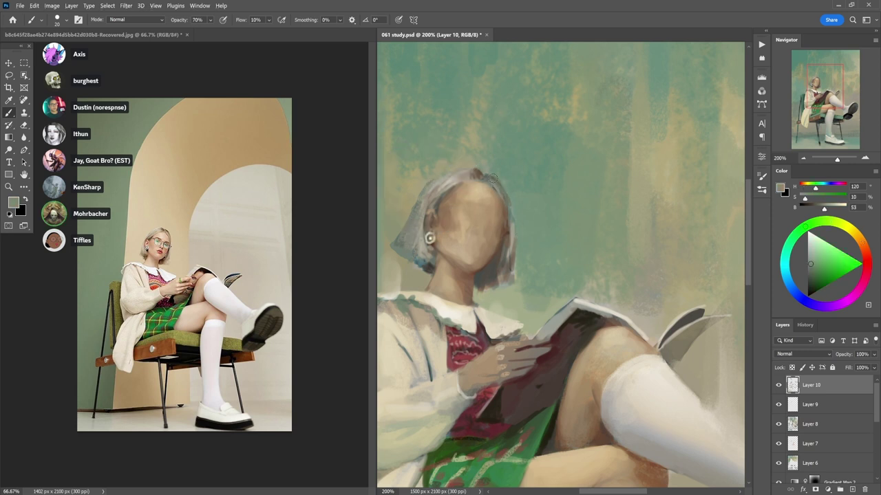
- Darken the hair beside the far cheek and trim its outer edge with sampled background green at 80% and 90% opacity
{"action": "left_click", "coordinate": [491, 230], "text": "alt"}
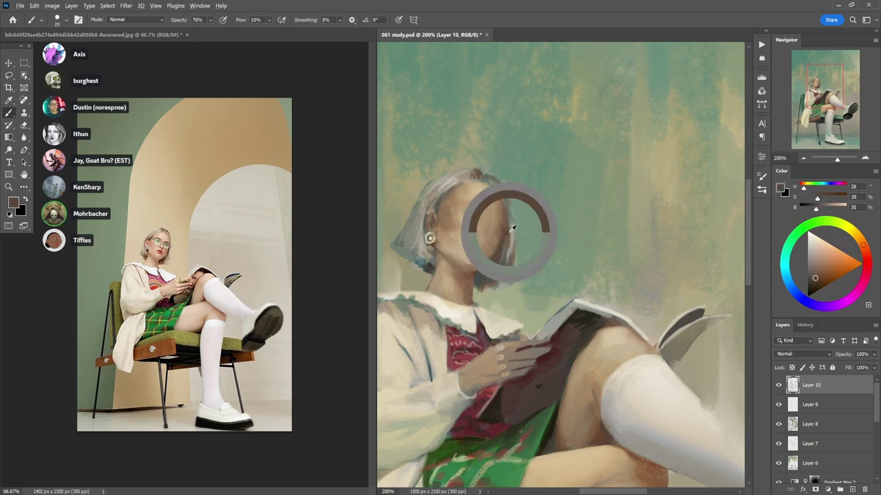
{"action": "key", "text": "8"}
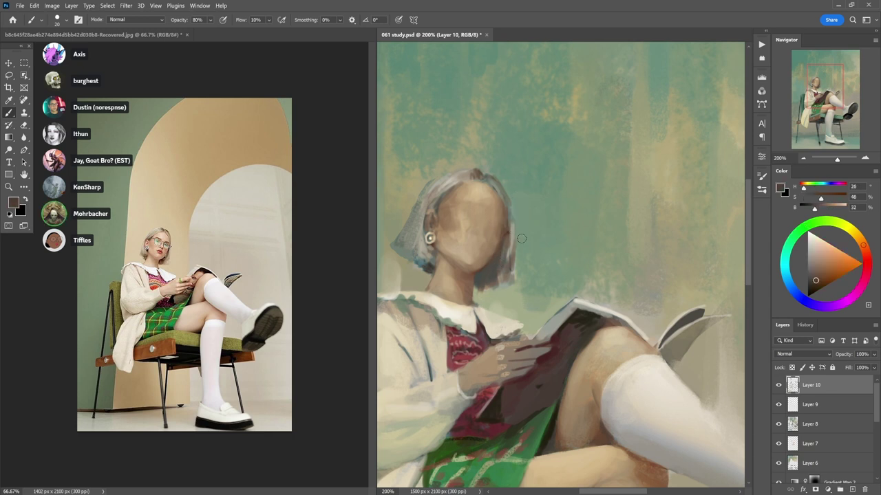
{"action": "left_click", "coordinate": [520, 252], "text": "alt"}
{"action": "left_click_drag", "start_coordinate": [519, 220], "coordinate": [515, 246]}
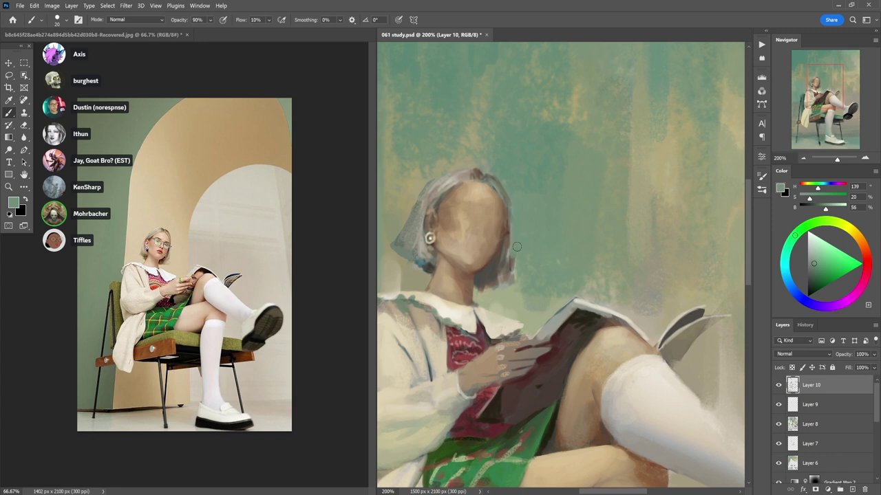
{"action": "left_click", "coordinate": [522, 268], "text": "alt"}
- Repaint the hair tips and outer edge on the far side with sampled grey and green tones at 50% opacity
{"action": "left_click", "coordinate": [444, 182], "text": "alt"}
{"action": "key", "text": "5"}
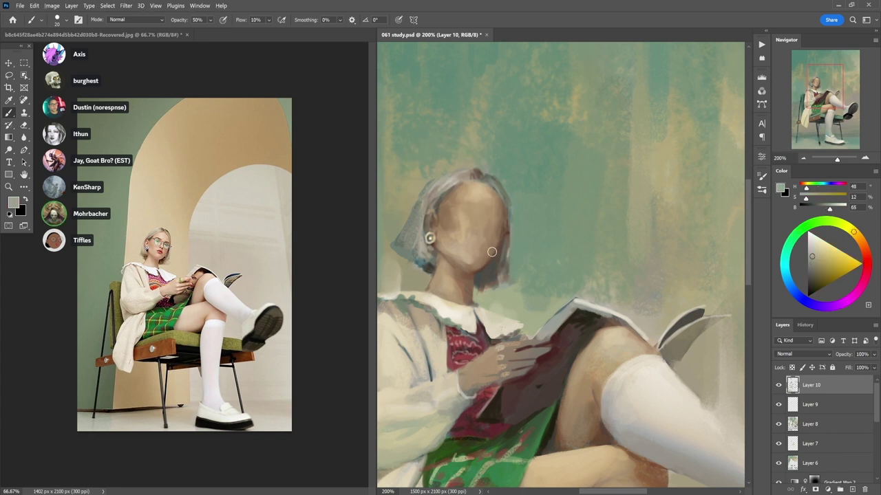
{"action": "mouse_move", "coordinate": [505, 278]}
{"action": "left_mouse_down"}
{"action": "mouse_move", "coordinate": [508, 240]}
{"action": "mouse_move", "coordinate": [495, 282]}
{"action": "mouse_move", "coordinate": [509, 231]}
{"action": "mouse_move", "coordinate": [508, 291]}
{"action": "left_mouse_up"}
{"action": "left_click", "coordinate": [503, 257], "text": "alt"}
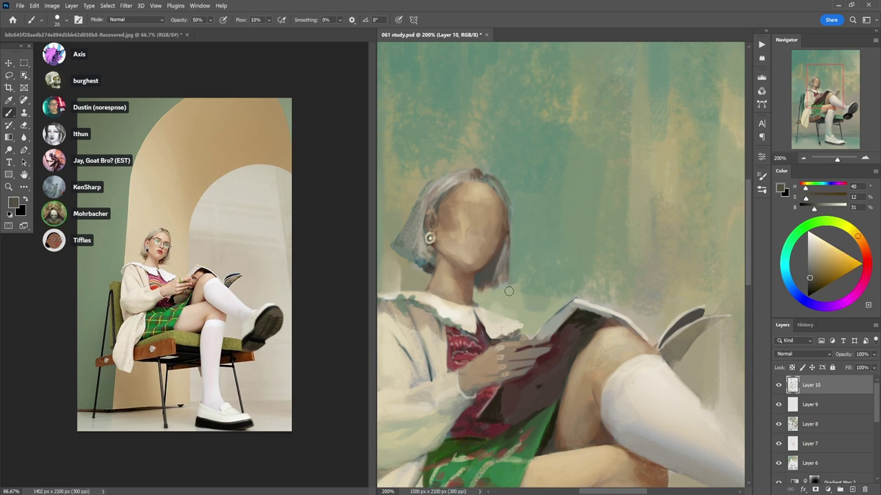
{"action": "left_click", "coordinate": [510, 249], "text": "alt"}
{"action": "left_click", "coordinate": [518, 217], "text": "alt"}
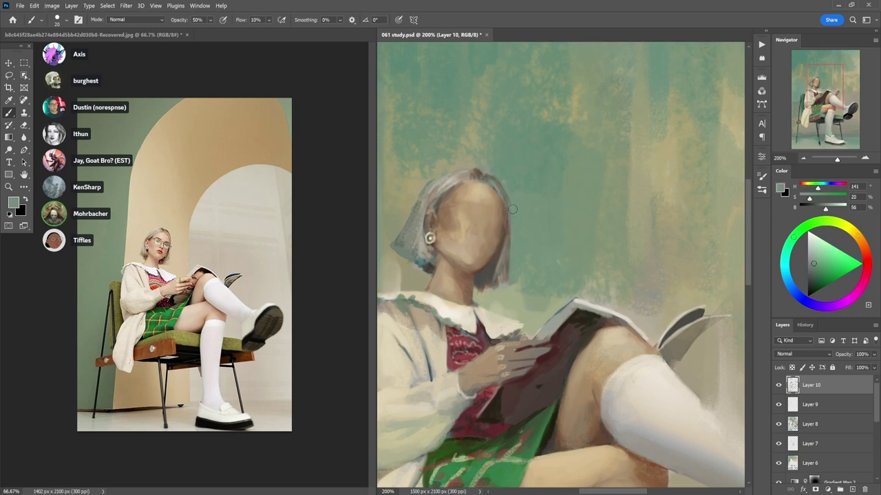
{"action": "left_click", "coordinate": [493, 267], "text": "alt"}
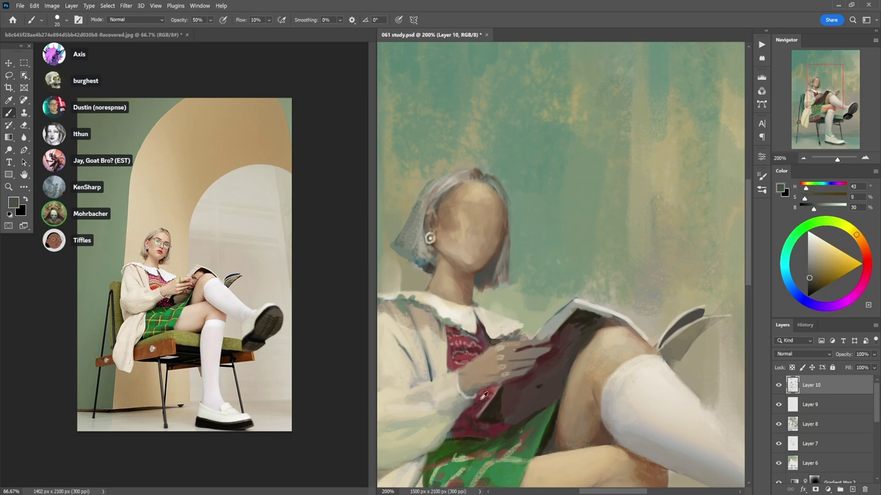
- Block in the lips with dark red sampled from the vest, using an enlarged brush at 50% opacity
{"action": "left_click", "coordinate": [498, 430], "text": "alt"}
{"action": "key", "text": "7"}
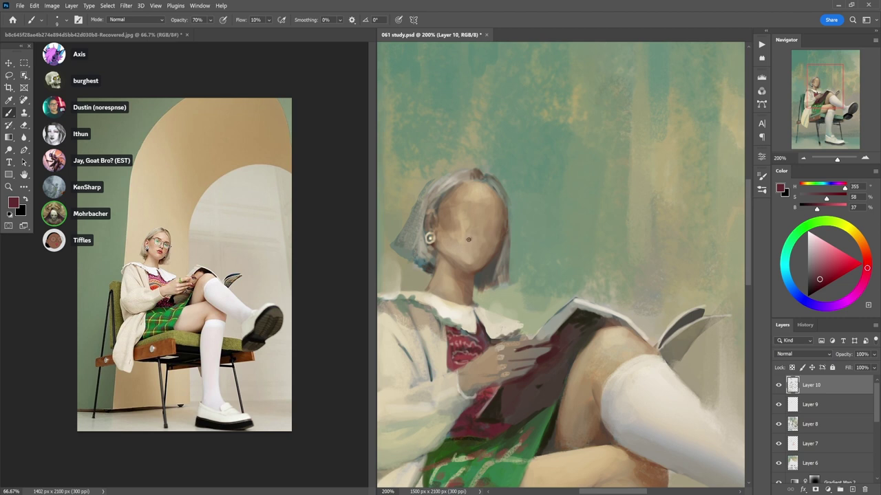
{"action": "key", "text": "5"}
{"action": "key", "text": "bracketright"}
{"action": "key", "text": "bracketright"}
{"action": "key", "text": "bracketright"}
{"action": "left_click_drag", "start_coordinate": [478, 241], "coordinate": [478, 251]}
- Block in the shadow under the nose with a dark grey-brown sampled beside the neck at 40% opacity
{"action": "left_click", "coordinate": [437, 256], "text": "alt"}
{"action": "key", "text": "4"}
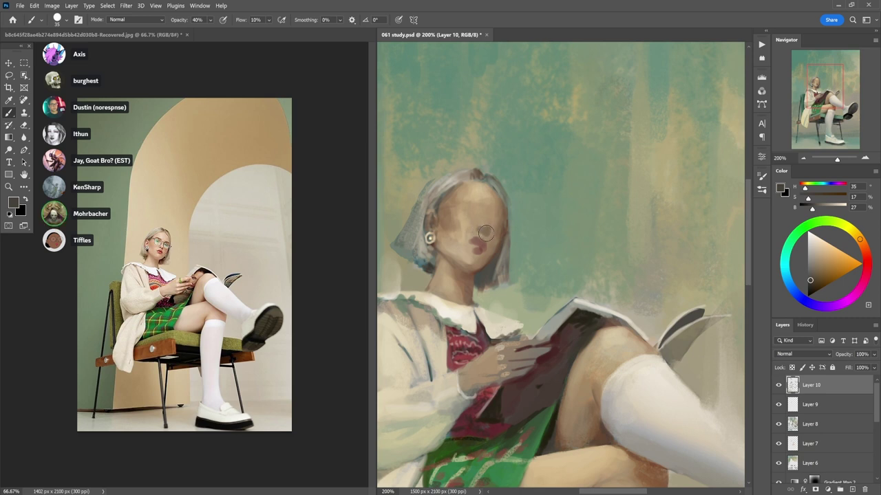
{"action": "left_click_drag", "start_coordinate": [470, 210], "coordinate": [473, 209]}
{"action": "left_click", "coordinate": [448, 211], "text": "alt"}
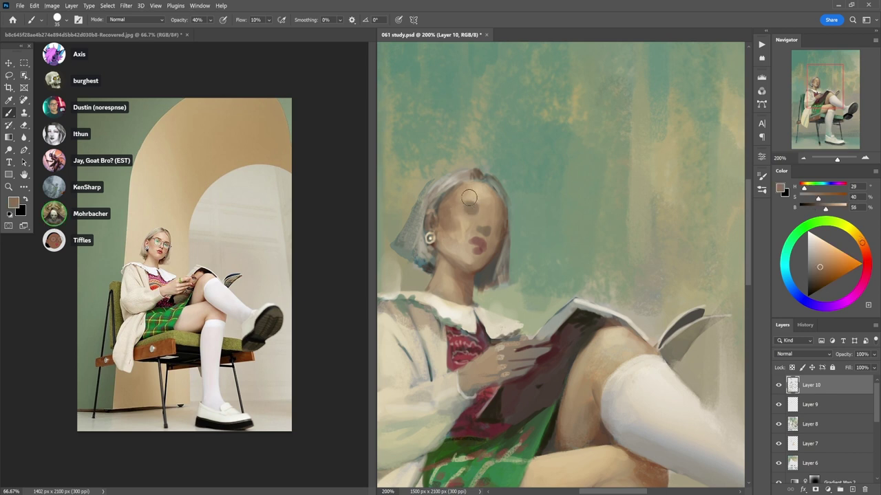
{"action": "key", "text": "5"}
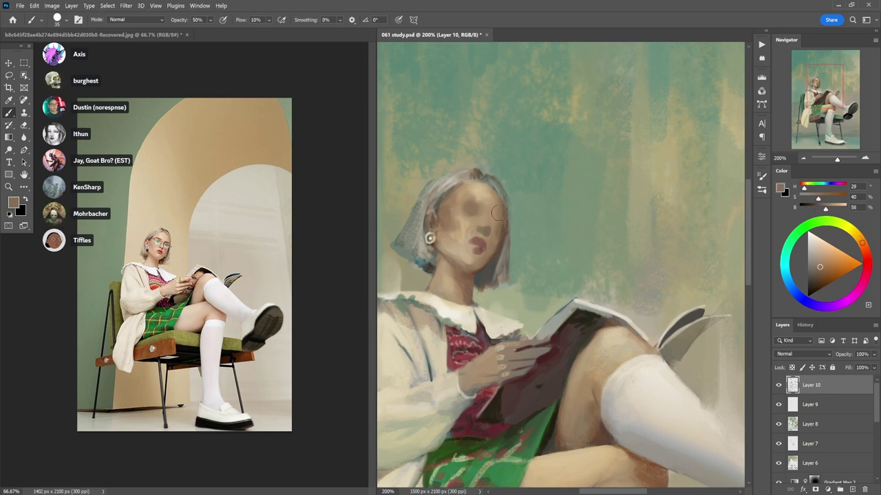
{"action": "key", "text": "ctrl+z"}
{"action": "key", "text": "ctrl+z"}
{"action": "key", "text": "ctrl+z"}
- Sketch the eye sockets and nose bridge with sampled browns, using a 15 px brush at 40% opacity
{"action": "left_click", "coordinate": [463, 204], "text": "alt"}
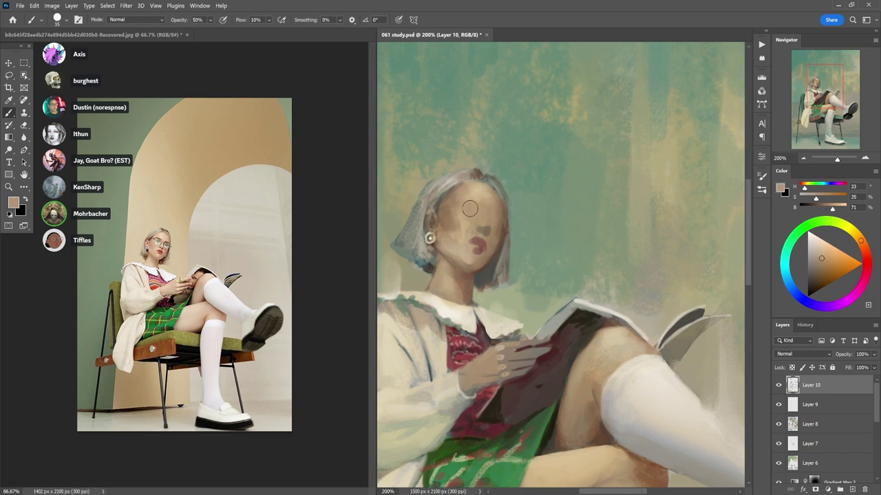
{"action": "left_click", "coordinate": [498, 230], "text": "alt"}
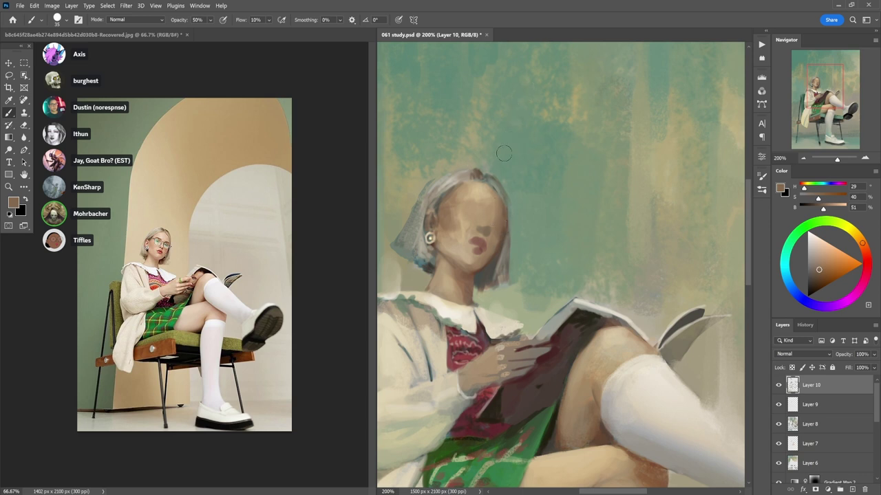
{"action": "left_click", "coordinate": [496, 267], "text": "alt"}
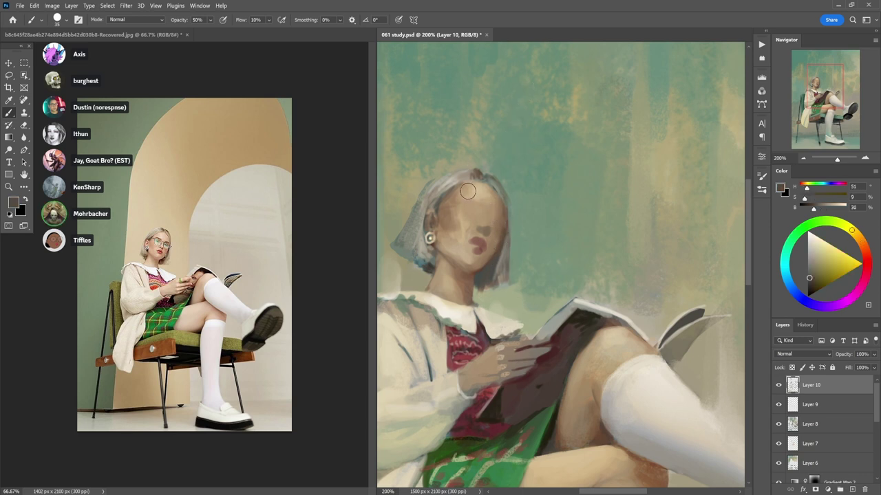
{"action": "key", "text": "bracketleft"}
{"action": "key", "text": "bracketleft"}
{"action": "key", "text": "4"}
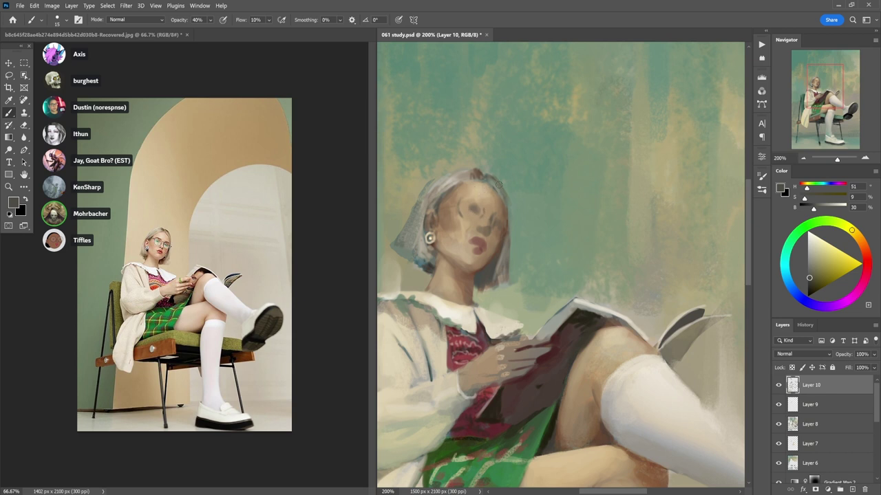
- Paint the glasses lenses with sampled background greens at 50% opacity, adding pale reflections sampled from the sock
{"action": "key", "text": "5"}
{"action": "left_click", "coordinate": [427, 148], "text": "alt"}
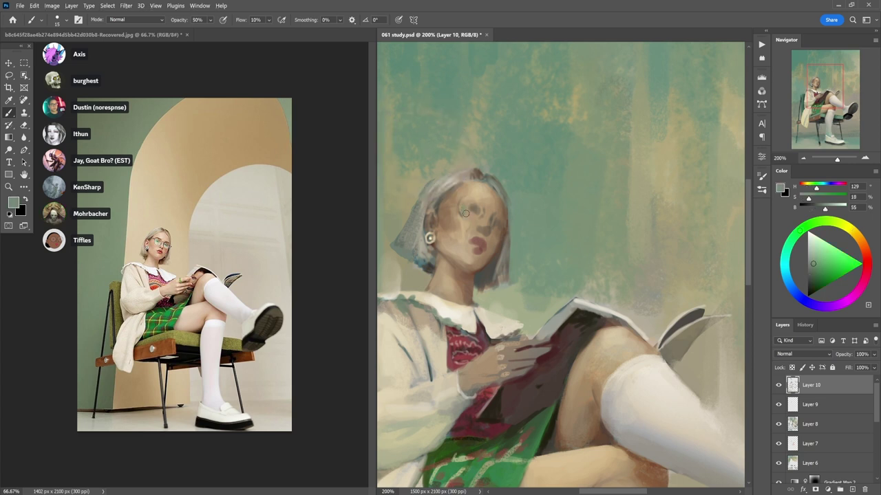
{"action": "left_click", "coordinate": [620, 173], "text": "alt"}
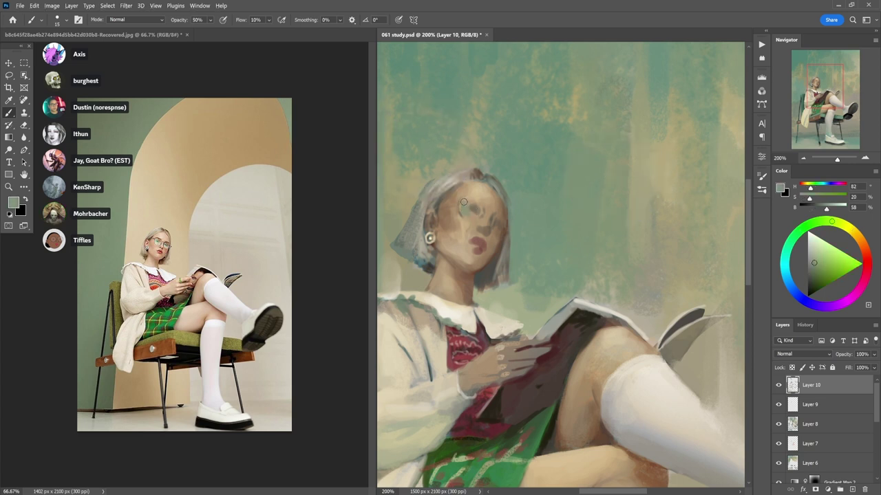
{"action": "left_click_drag", "start_coordinate": [464, 202], "coordinate": [475, 221]}
{"action": "left_click", "coordinate": [631, 404], "text": "alt"}
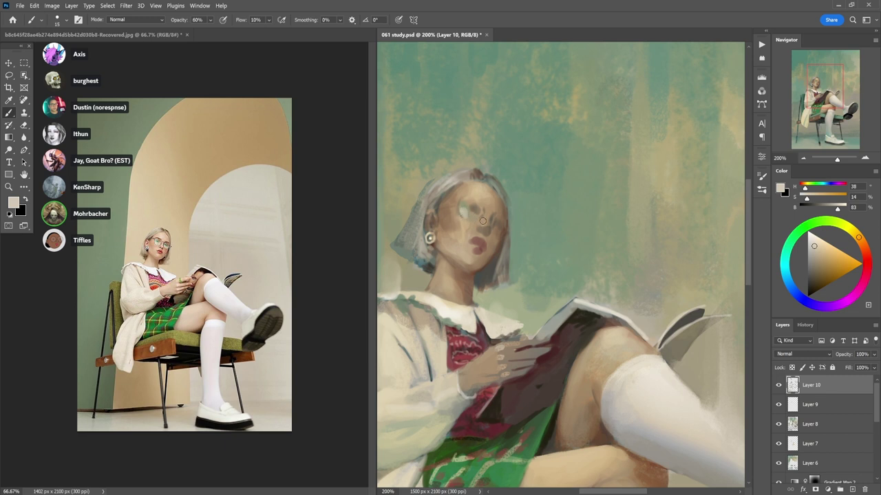
- Refine the face and ear with light skin sampled from the forehead at 80% opacity and grey sampled from the hair
{"action": "key", "text": "3"}
{"action": "key", "text": "8"}
{"action": "left_click", "coordinate": [468, 196], "text": "alt"}
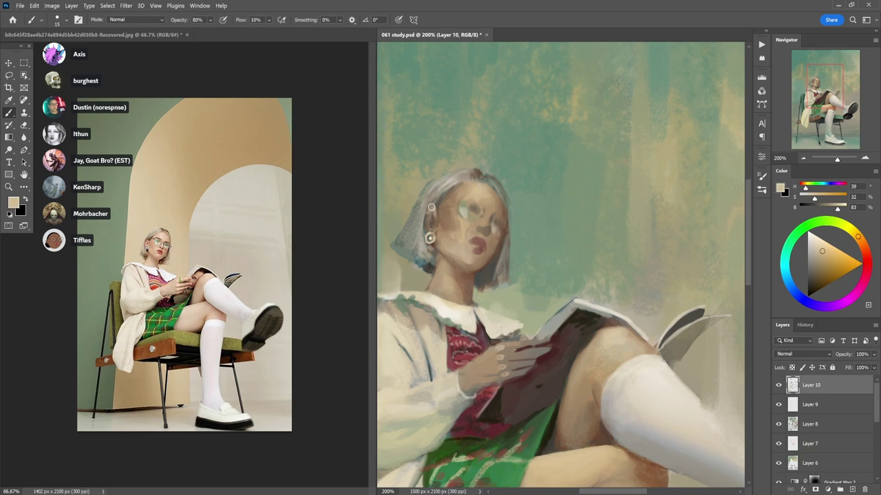
{"action": "left_click", "coordinate": [427, 221], "text": "alt"}
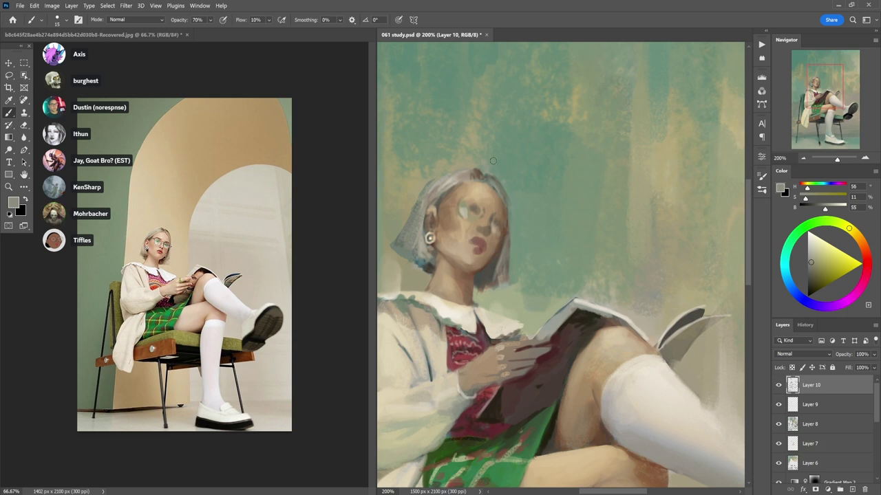
- Shape the lips and define the eyes and brows with dark red sampled from the vest at low to medium opacity
{"action": "left_click", "coordinate": [483, 346], "text": "alt"}
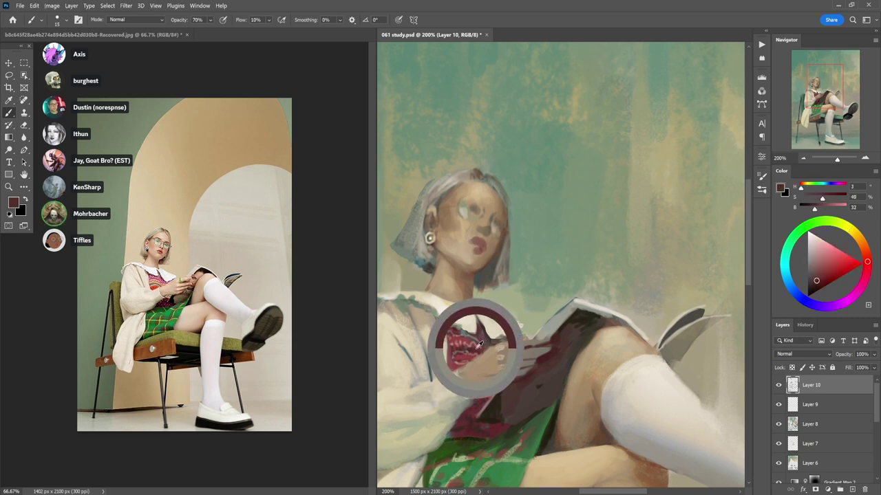
{"action": "left_click", "coordinate": [497, 428], "text": "alt"}
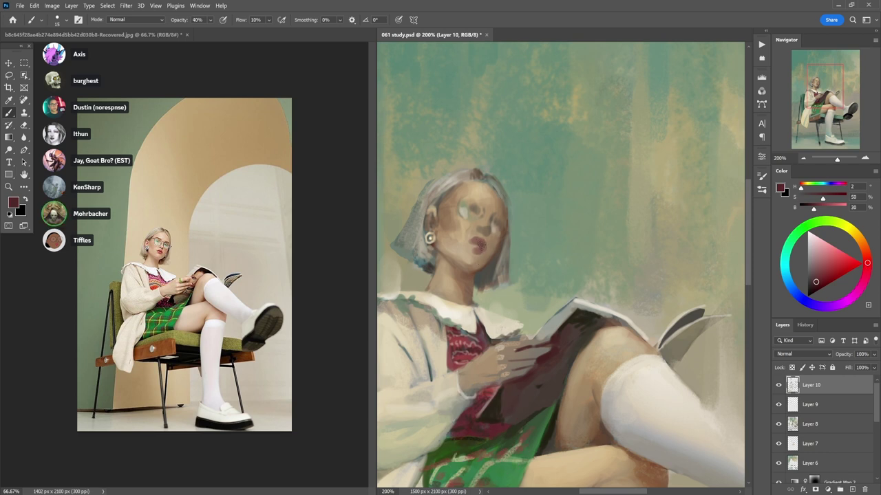
{"action": "left_click_drag", "start_coordinate": [487, 251], "coordinate": [478, 245]}
{"action": "left_click_drag", "start_coordinate": [472, 241], "coordinate": [469, 240]}
{"action": "key", "text": "5"}
{"action": "key", "text": "3"}
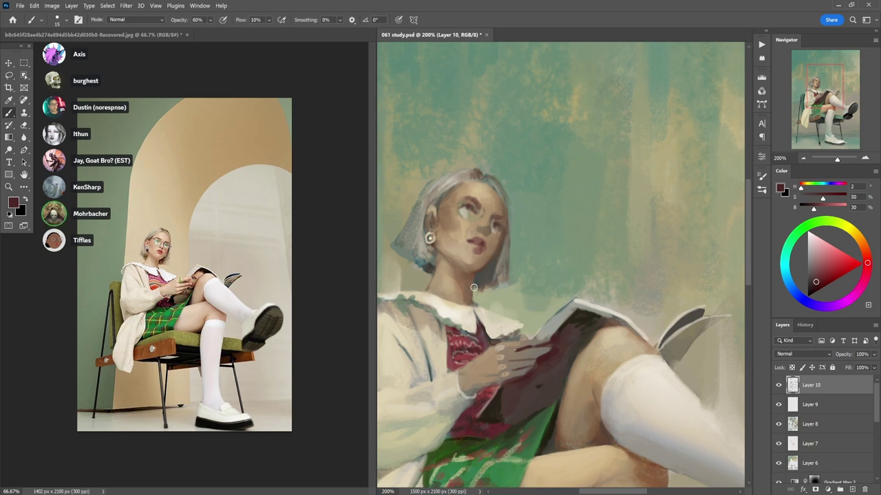
- Lighten the fingers with a sampled pale skin tone and paint a green ring, sampled from the skirt, at 80% opacity
{"action": "left_click", "coordinate": [596, 335], "text": "alt"}
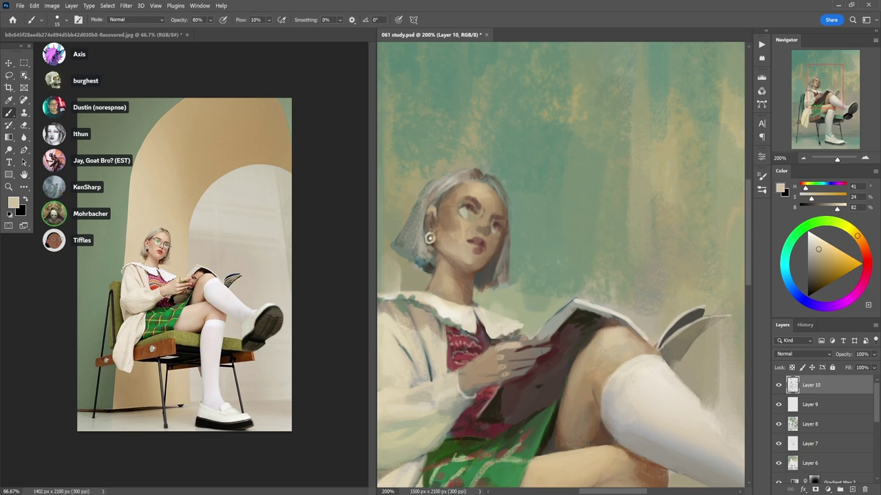
{"action": "left_click", "coordinate": [518, 432], "text": "alt"}
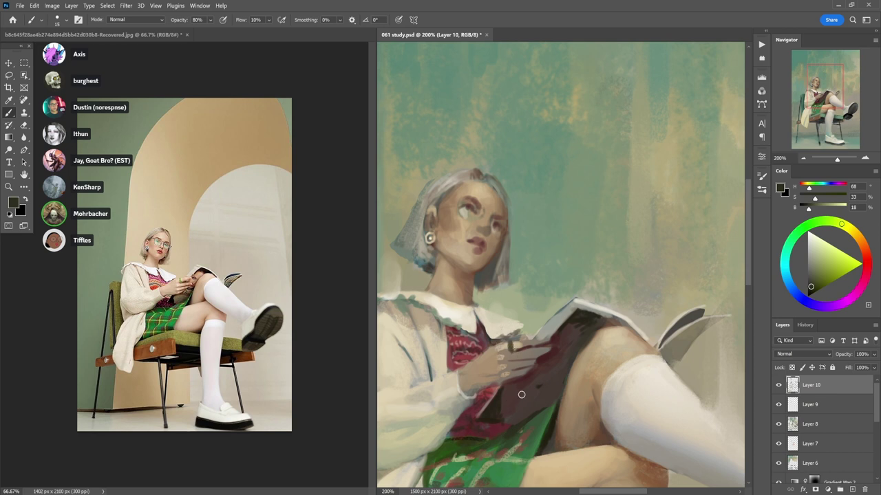
{"action": "left_click", "coordinate": [521, 453], "text": "alt"}
{"action": "left_click", "coordinate": [510, 345]}
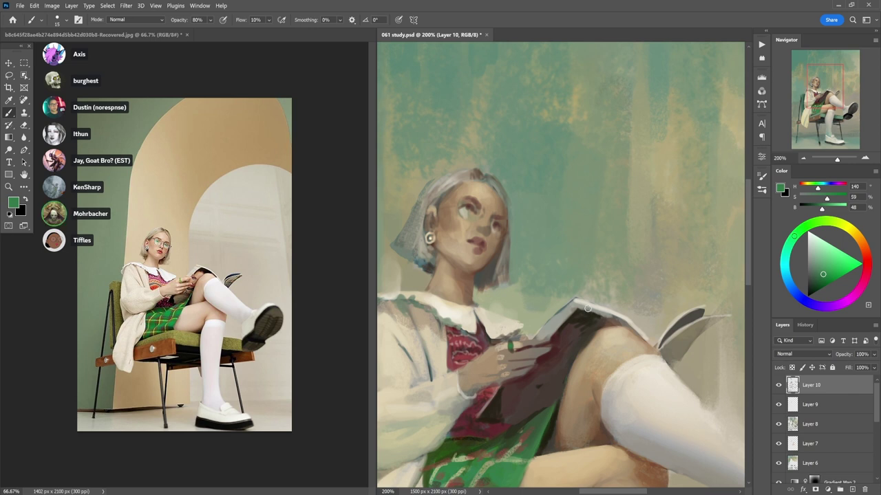
- Rework the hand with sampled skin tones and trim the fingertips with dark red from the book at 100% opacity
{"action": "left_click", "coordinate": [494, 350], "text": "alt"}
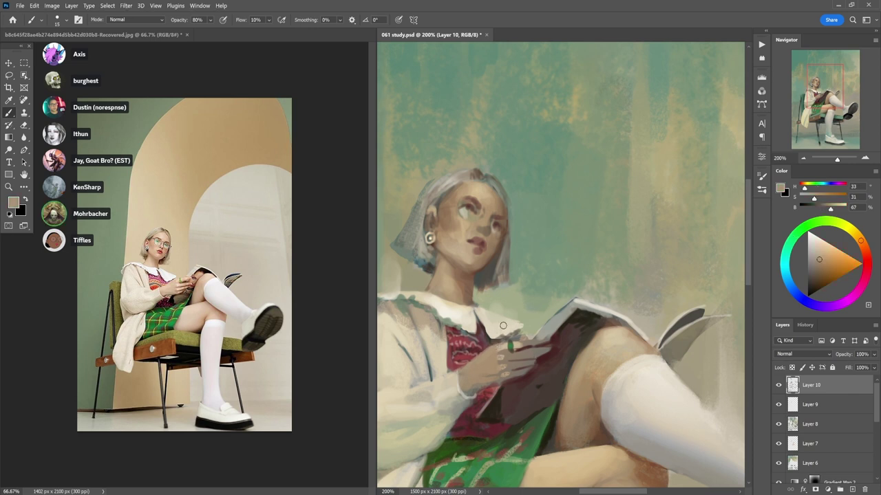
{"action": "left_click", "coordinate": [645, 474], "text": "alt"}
{"action": "key", "text": "3"}
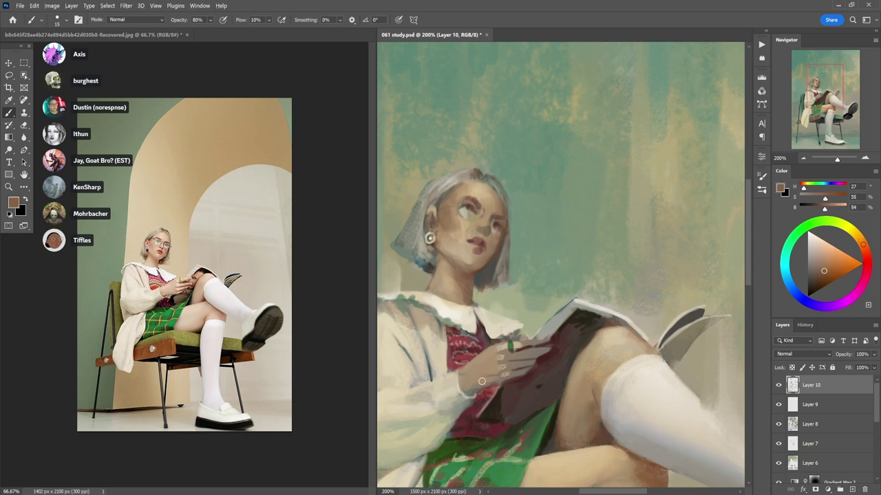
{"action": "key", "text": "5"}
{"action": "left_click", "coordinate": [545, 353], "text": "alt"}
{"action": "key", "text": "0"}
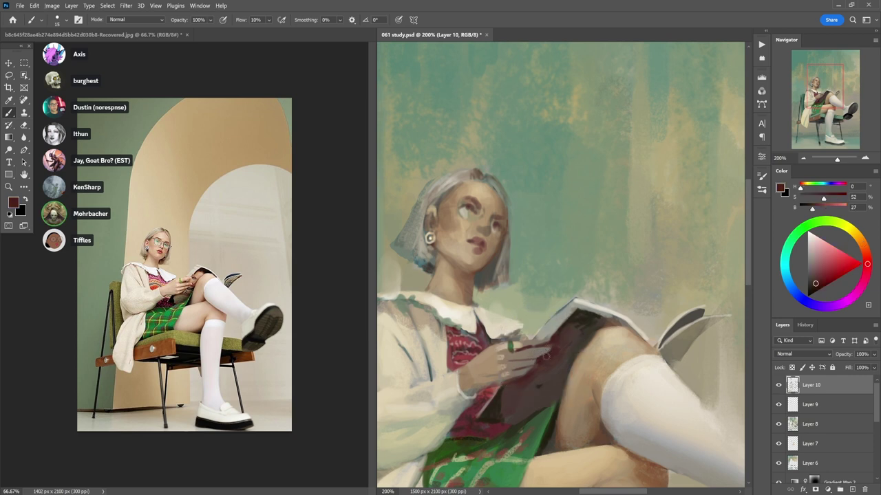
{"action": "mouse_move", "coordinate": [538, 347]}
{"action": "left_mouse_down"}
{"action": "mouse_move", "coordinate": [519, 353]}
{"action": "mouse_move", "coordinate": [551, 346]}
{"action": "left_mouse_up"}
- Refine the brow with sampled skin tones and paint the side arm of the glasses in reddish brown at 90% opacity
{"action": "left_click", "coordinate": [495, 186], "text": "alt"}
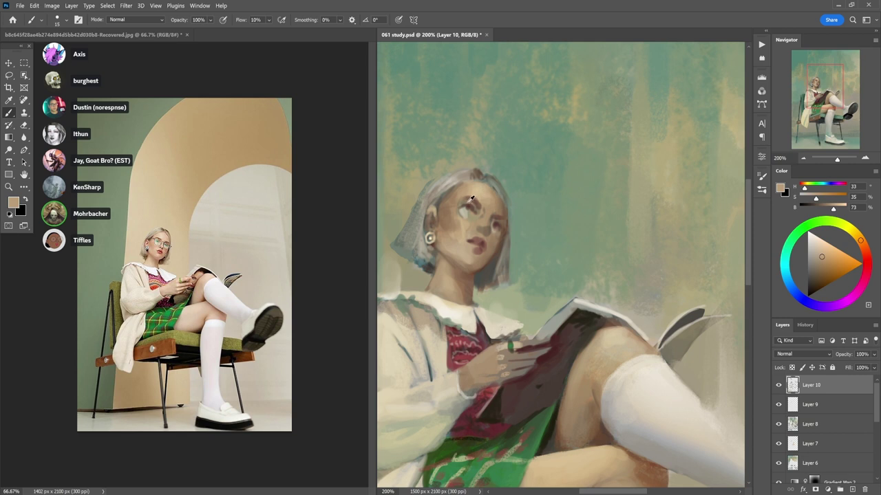
{"action": "left_click", "coordinate": [466, 188], "text": "alt"}
{"action": "left_click", "coordinate": [473, 203], "text": "alt"}
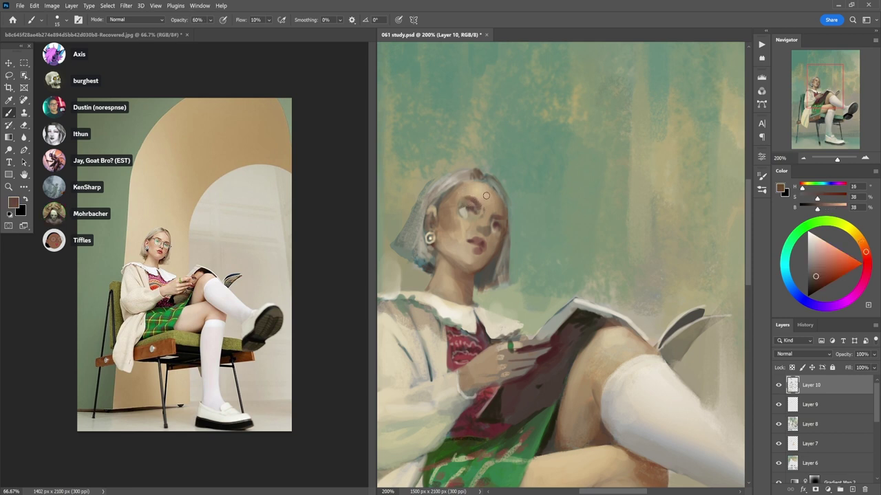
{"action": "left_click", "coordinate": [475, 197], "text": "alt"}
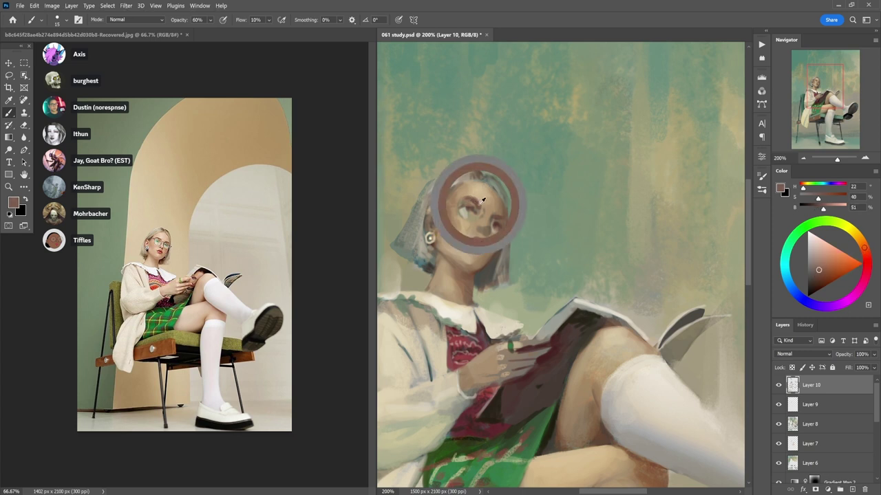
{"action": "key", "text": "9"}
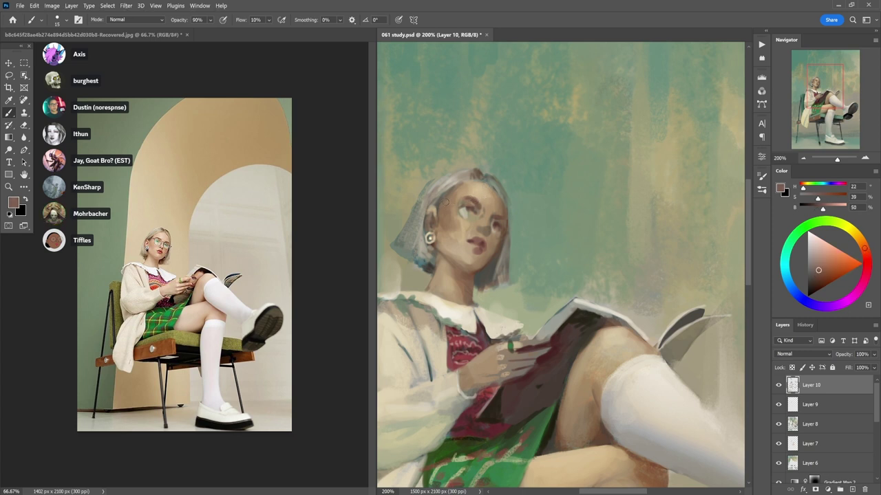
{"action": "left_click_drag", "start_coordinate": [441, 201], "coordinate": [461, 200]}
- Compare the whole painting with and without Layer 10
{"action": "key", "text": "ctrl+minus"}
{"action": "key", "text": "ctrl+minus"}
{"action": "key", "text": "ctrl+minus"}
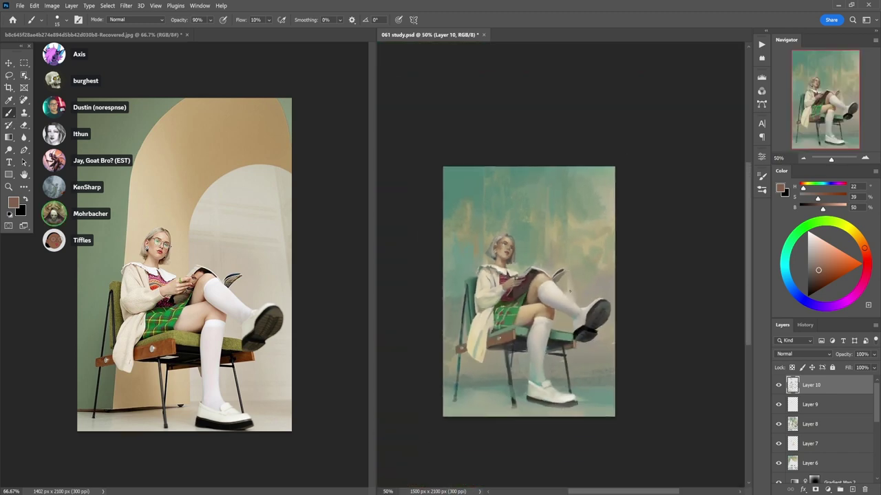
{"action": "left_click", "coordinate": [778, 386]}
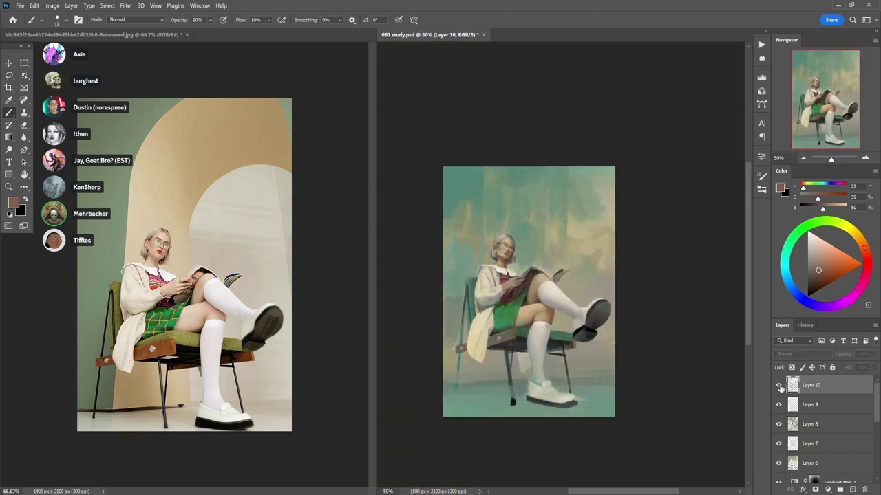
{"action": "left_click", "coordinate": [779, 386]}
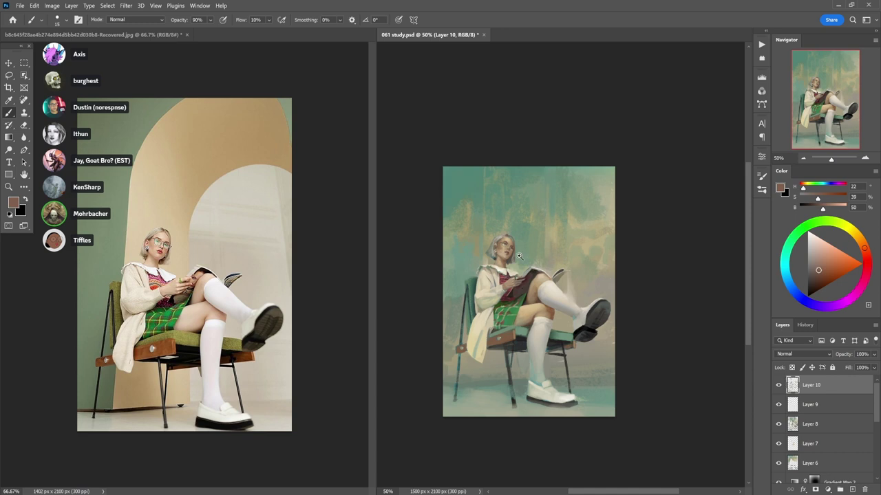
- Soften the face around the glasses with a light skin tone sampled from the face at 30% opacity
{"action": "scroll", "coordinate": [517, 256], "scroll_direction": "up", "scroll_amount": 2}
{"action": "scroll", "coordinate": [527, 223], "scroll_direction": "up", "scroll_amount": 1}
{"action": "left_click", "coordinate": [474, 229], "text": "alt"}
{"action": "key", "text": "3"}
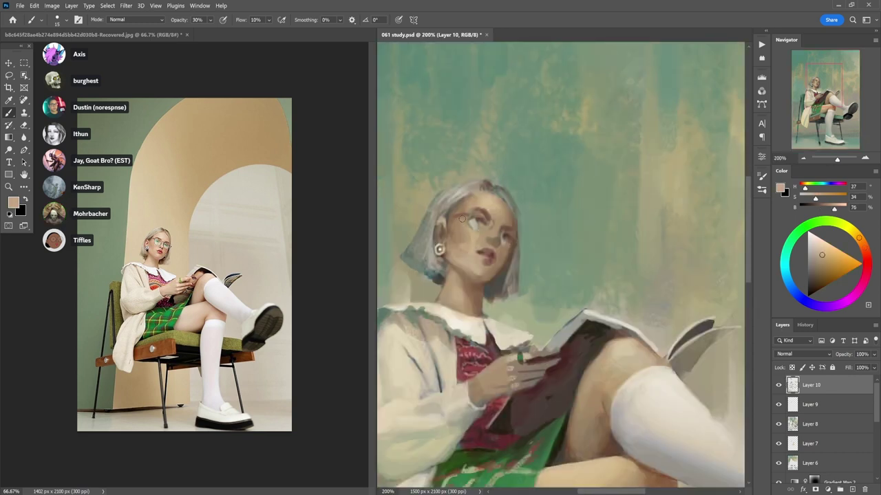
{"action": "scroll", "coordinate": [484, 259], "scroll_direction": "down", "scroll_amount": 1}
{"action": "scroll", "coordinate": [486, 259], "scroll_direction": "down", "scroll_amount": 1}
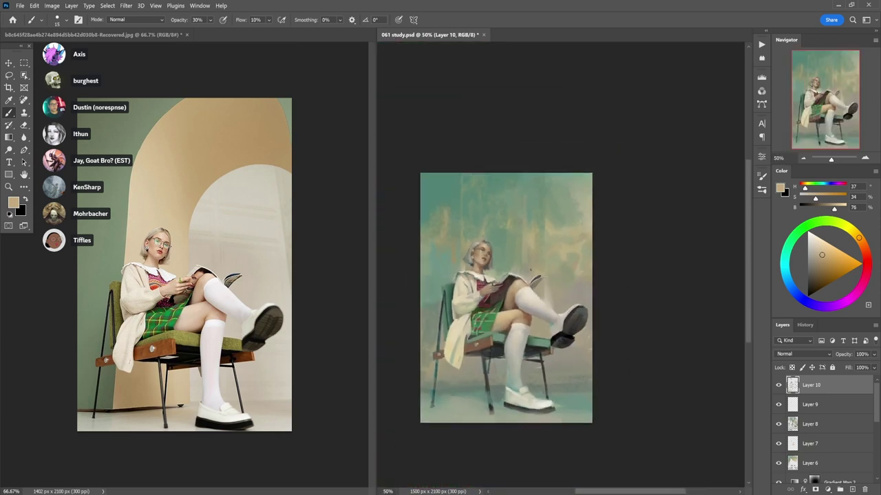
- Save the painting and start a Save for Web export as a maximum-quality JPEG
{"action": "key", "text": "ctrl+s"}
{"action": "key", "text": "ctrl+alt+shift+s"}
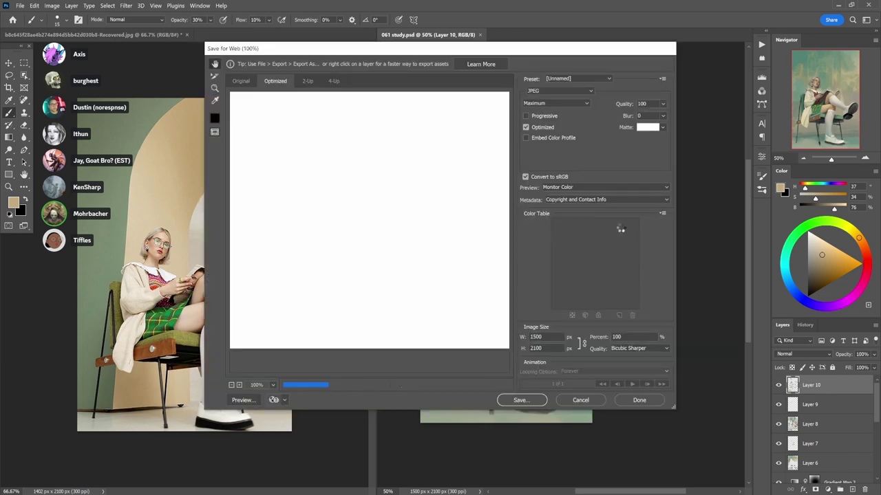
{"action": "left_click", "coordinate": [536, 399]}
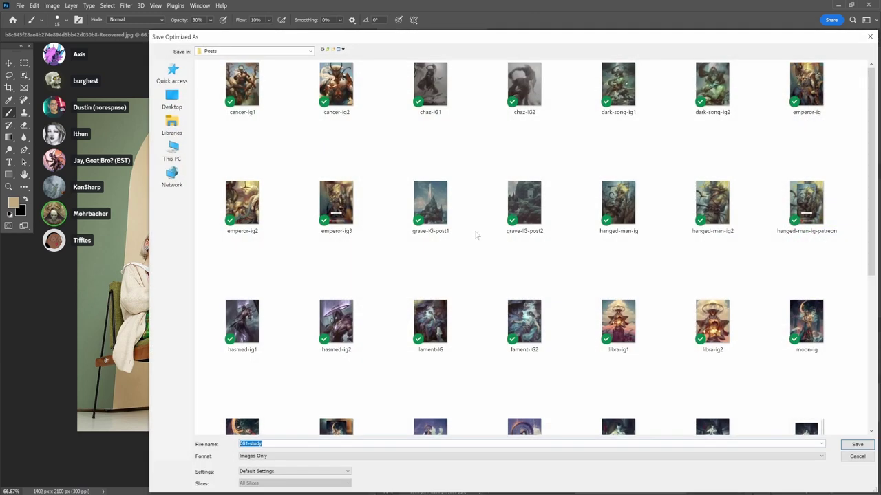
{"action": "left_click", "coordinate": [328, 50]}
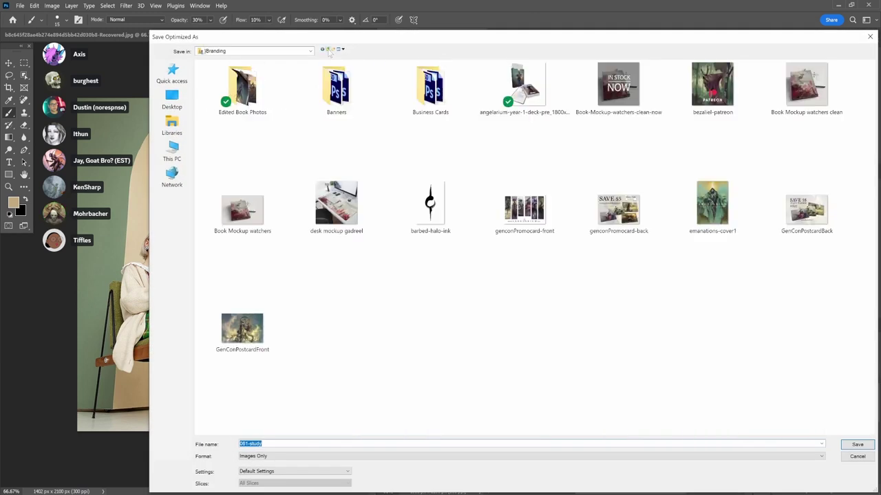
{"action": "left_click", "coordinate": [329, 50]}
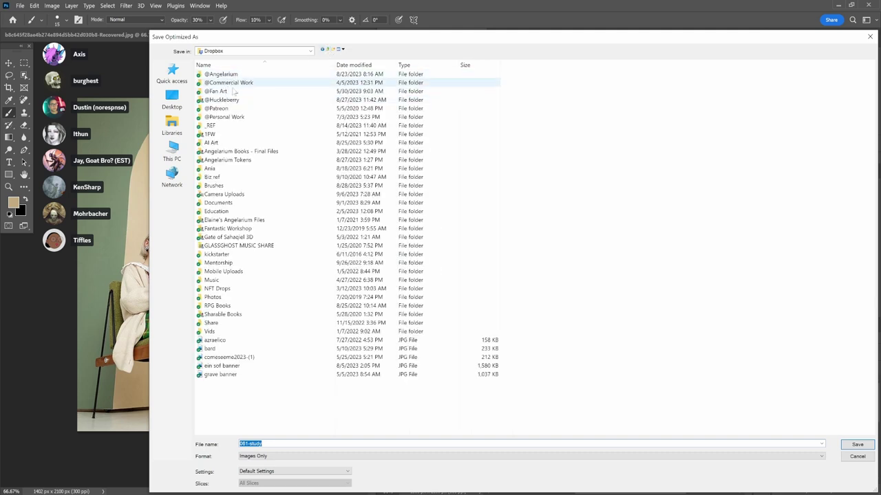
{"action": "double_click", "coordinate": [231, 100]}
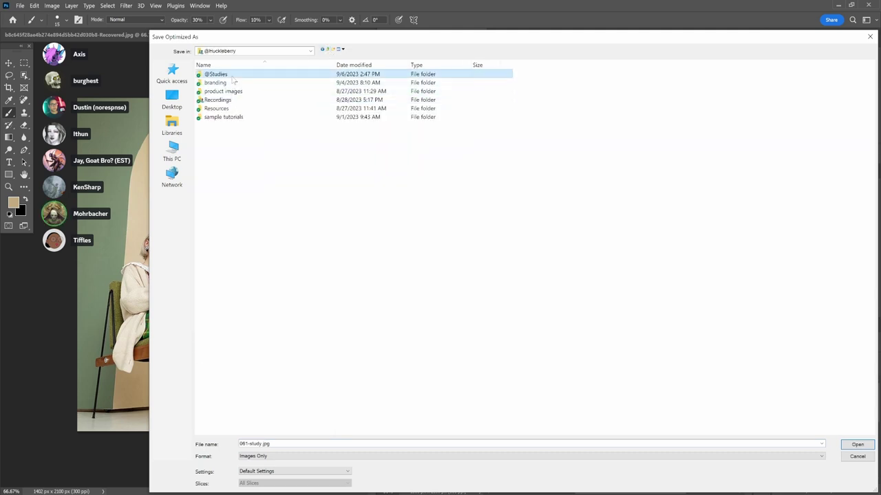
{"action": "double_click", "coordinate": [234, 75]}
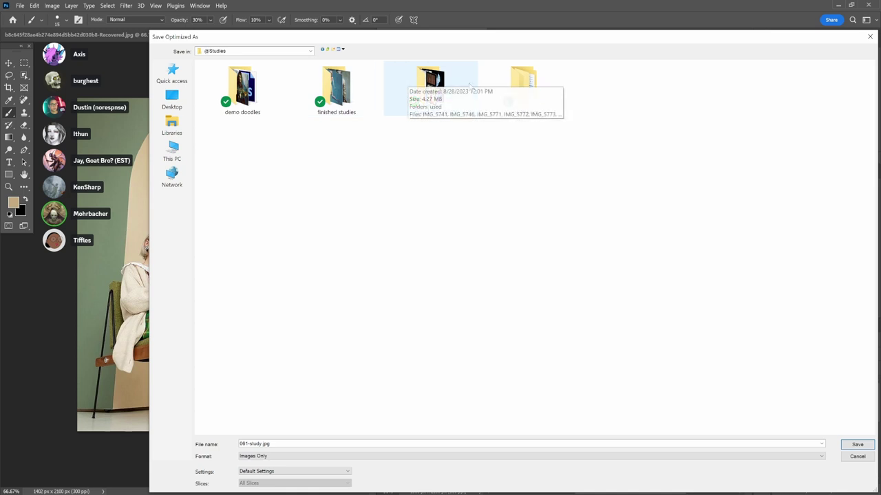
{"action": "double_click", "coordinate": [340, 92]}
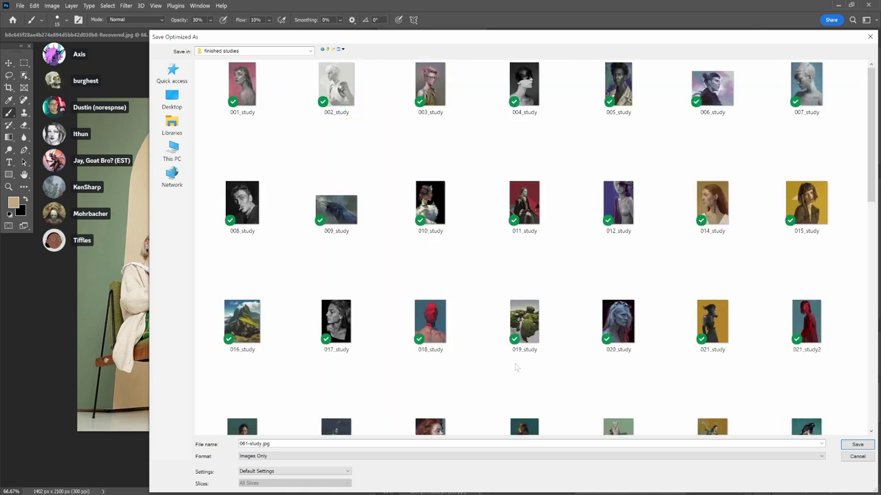
- Base the JPEG's file name on the existing 060-study, changing it to 061-study, export it, and save the painting itself
{"action": "scroll", "coordinate": [518, 367], "scroll_direction": "down", "scroll_amount": 10}
{"action": "left_click", "coordinate": [397, 426]}
{"action": "left_click", "coordinate": [248, 444]}
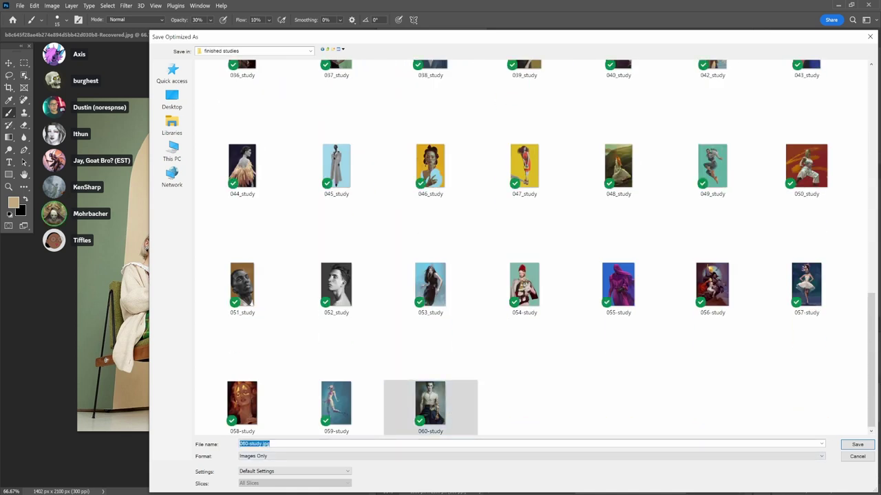
{"action": "left_click", "coordinate": [248, 444]}
{"action": "key", "text": "BackSpace"}
{"action": "type", "text": "1"}
{"action": "key", "text": "Return"}
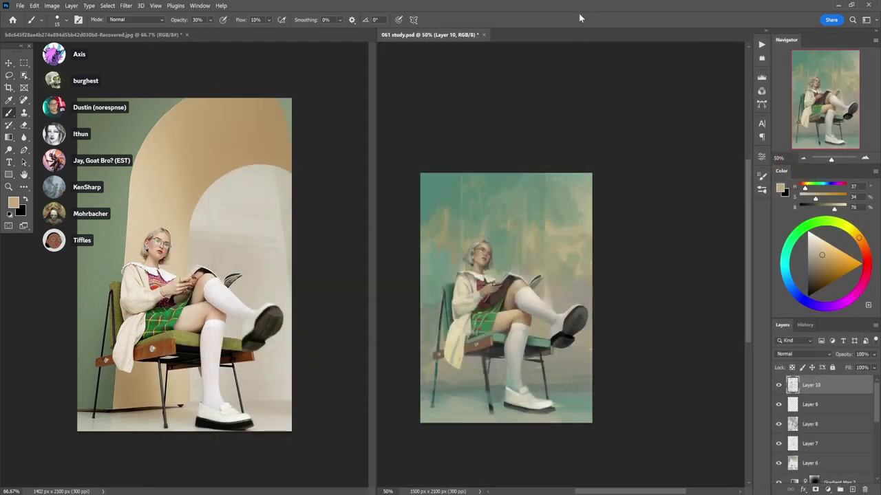
{"action": "key", "text": "ctrl+s"}
{"action": "left_click", "coordinate": [20, 5]}
{"action": "left_click", "coordinate": [27, 24]}
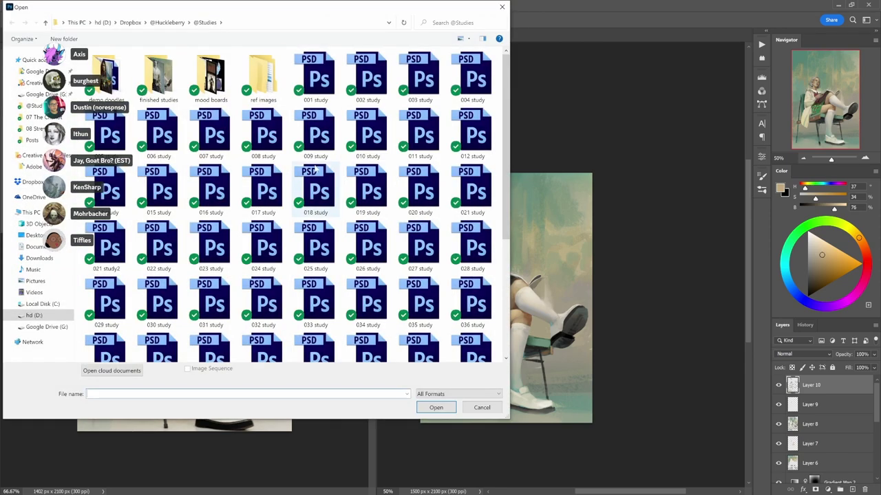
{"action": "left_click", "coordinate": [130, 22]}
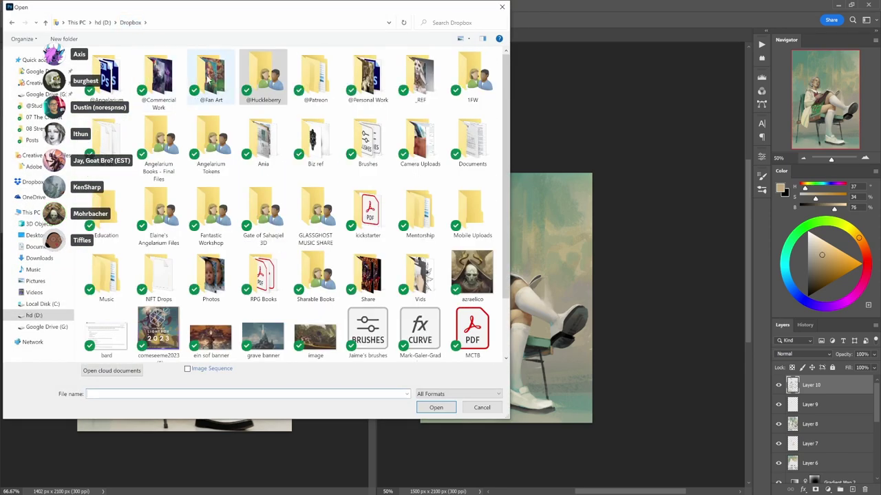
{"action": "double_click", "coordinate": [120, 88]}
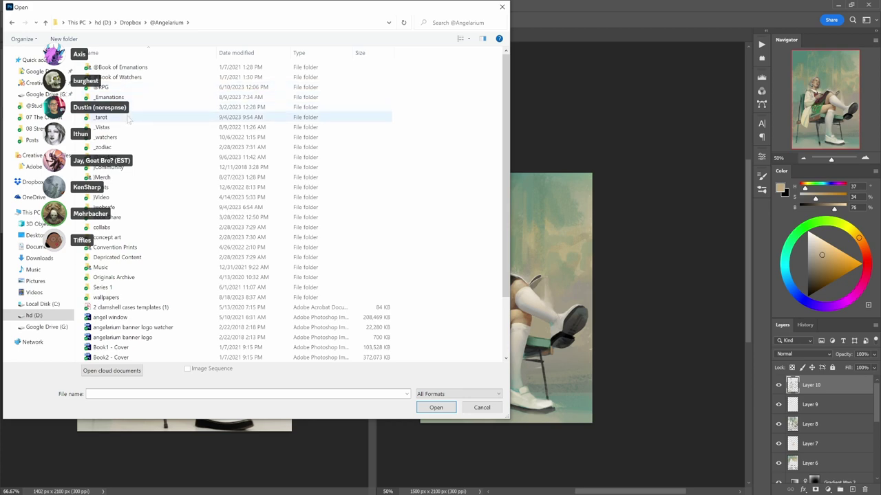
{"action": "double_click", "coordinate": [128, 117]}
{"action": "left_click", "coordinate": [141, 188]}
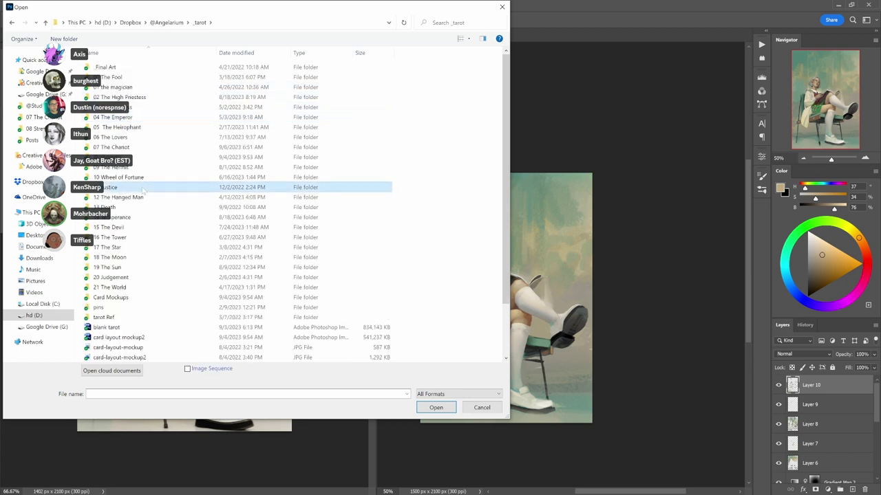
{"action": "double_click", "coordinate": [142, 148]}
{"action": "scroll", "coordinate": [143, 148], "scroll_direction": "down", "scroll_amount": 1}
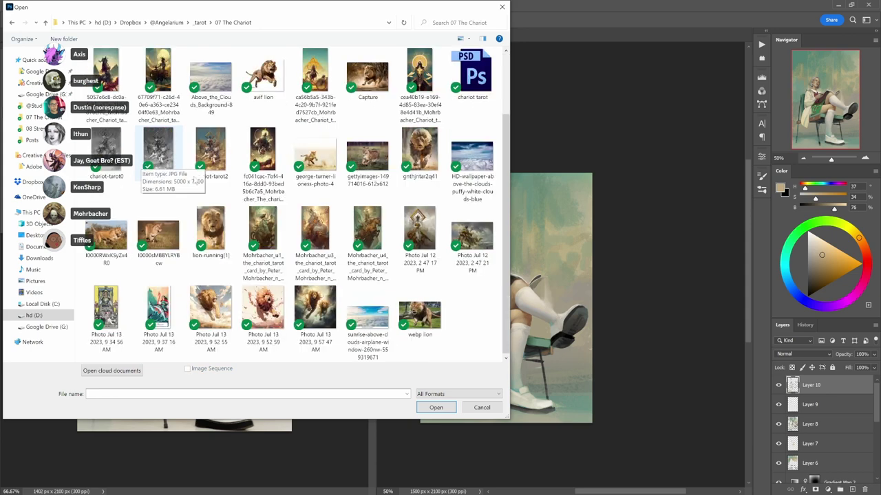
{"action": "left_click", "coordinate": [472, 72]}
{"action": "double_click", "coordinate": [471, 69]}
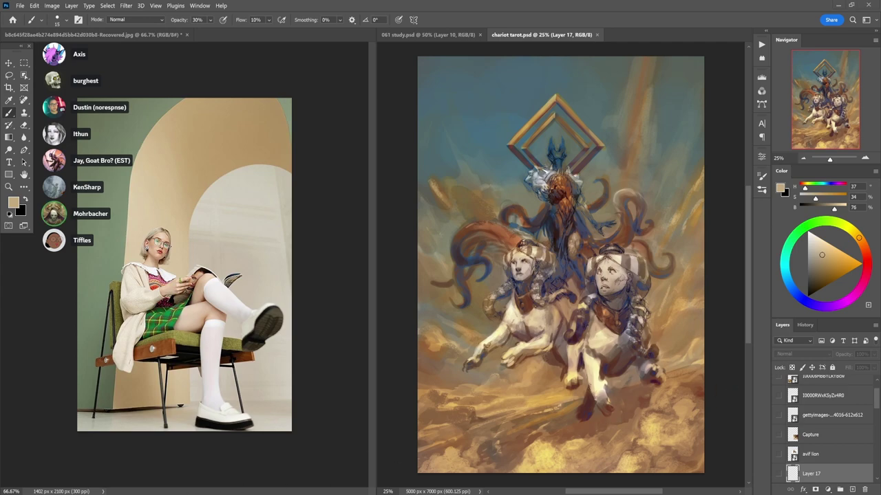
- Open the classic The Chariot tarot card photo, enlarge it and place it beside the chariot painting for comparison
{"action": "key", "text": "super+e"}
{"action": "left_click_drag", "start_coordinate": [607, 53], "coordinate": [880, 56]}
{"action": "scroll", "coordinate": [593, 274], "scroll_direction": "up", "scroll_amount": 3}
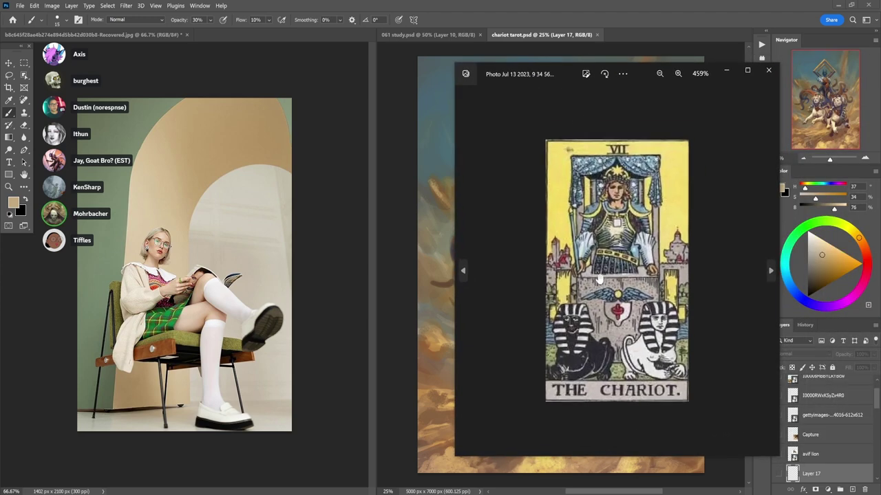
{"action": "left_click_drag", "start_coordinate": [558, 66], "coordinate": [165, 70]}
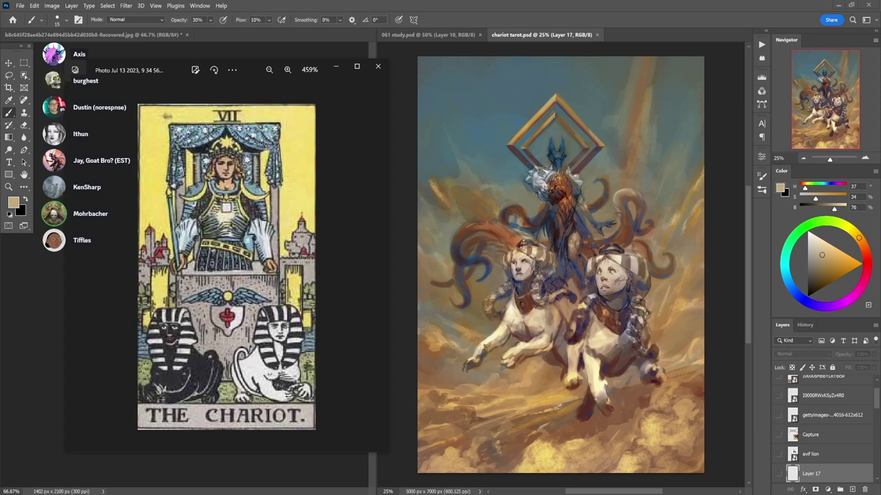
- Show Layer 17 and Gradient Map 3 in the chariot painting, and compare the image with and without the gradient map
{"action": "scroll", "coordinate": [791, 430], "scroll_direction": "down", "scroll_amount": 1}
{"action": "left_click", "coordinate": [778, 434]}
{"action": "left_click", "coordinate": [779, 416]}
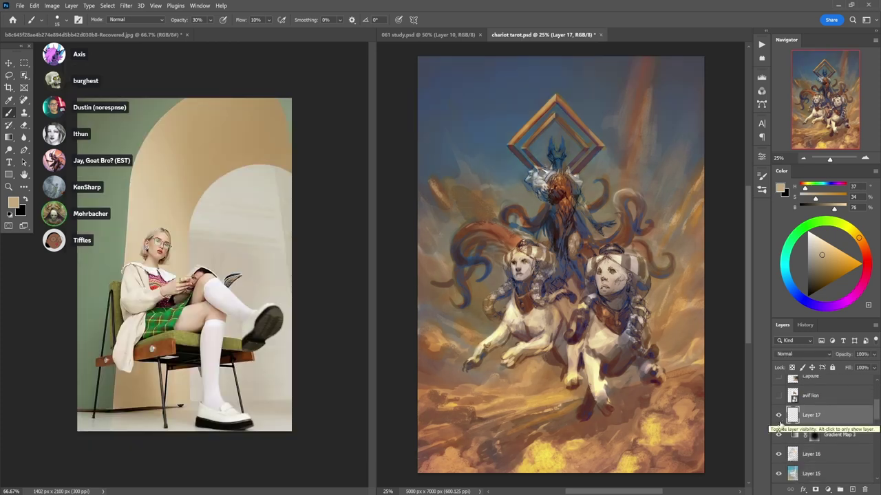
{"action": "left_click", "coordinate": [779, 435]}
{"action": "left_click", "coordinate": [778, 435]}
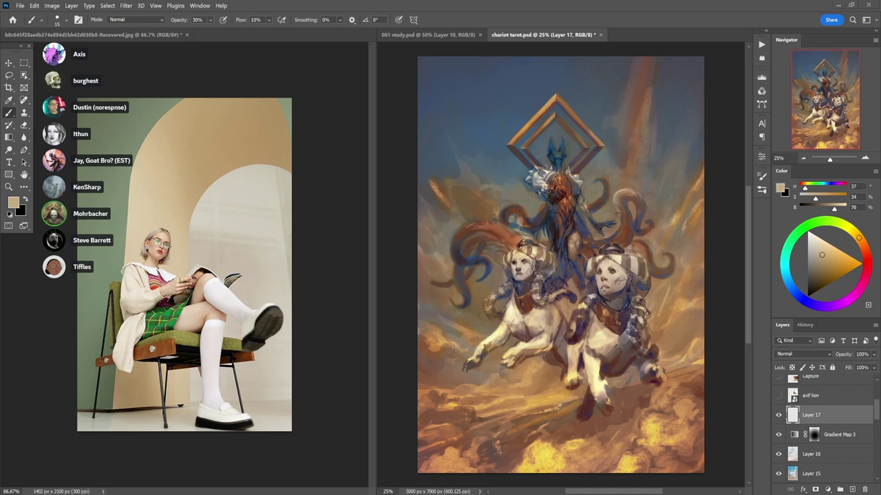
- Switch to the Chrome browser, load the Twitch channel twitch.tv/luda_p and toggle the stream player's sound
{"action": "key", "text": "alt+Tab"}
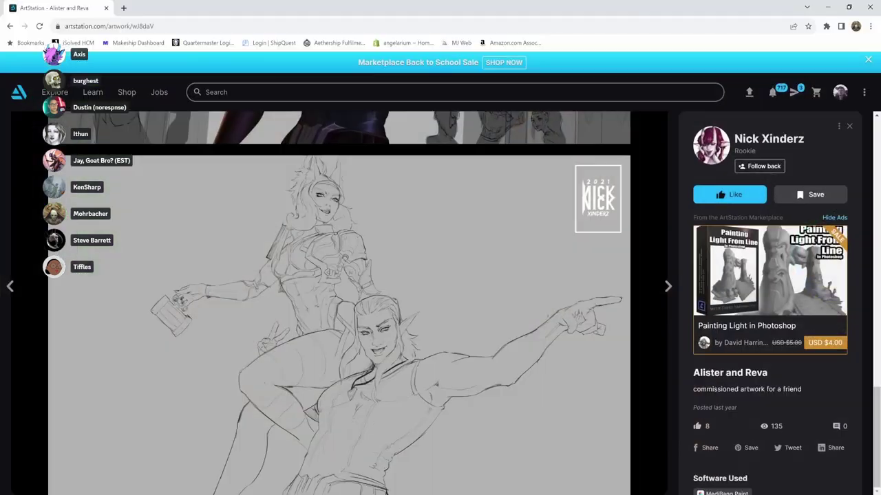
{"action": "key", "text": "ctrl+l"}
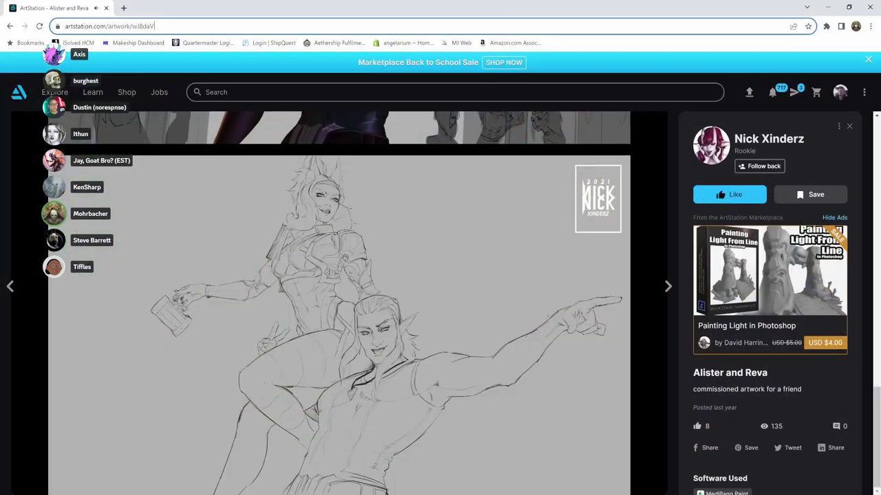
{"action": "type", "text": "https://www.twitch.tv/luda_p"}
{"action": "key", "text": "Return"}
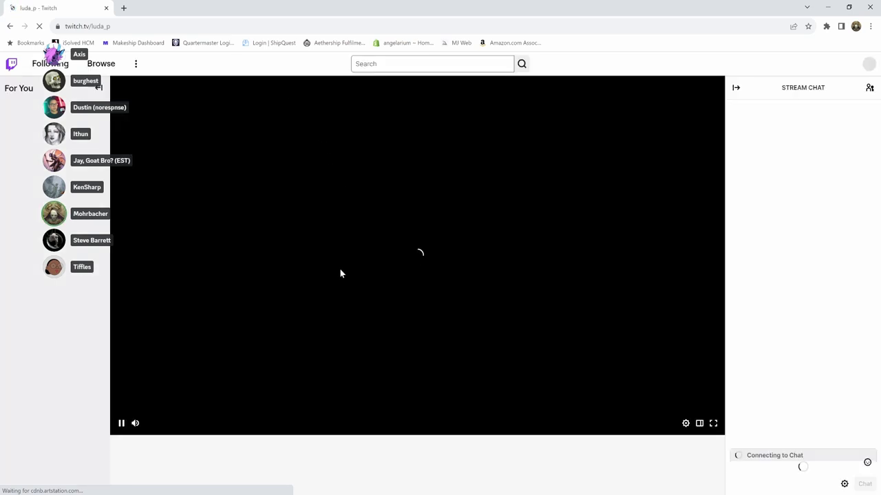
{"action": "left_click", "coordinate": [134, 423]}
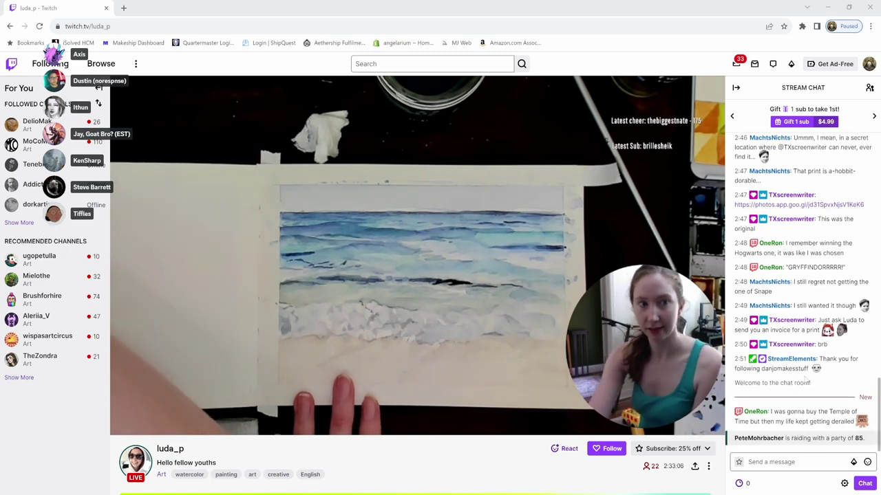
{"action": "mouse_move", "coordinate": [129, 424]}
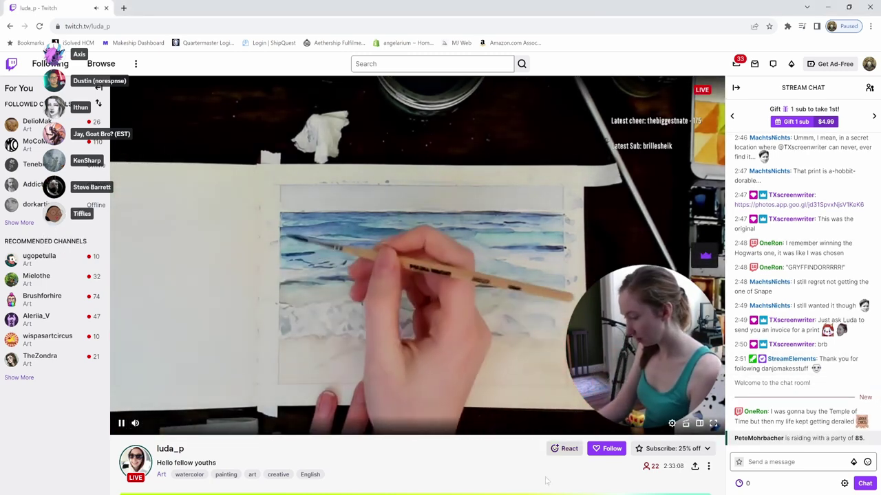